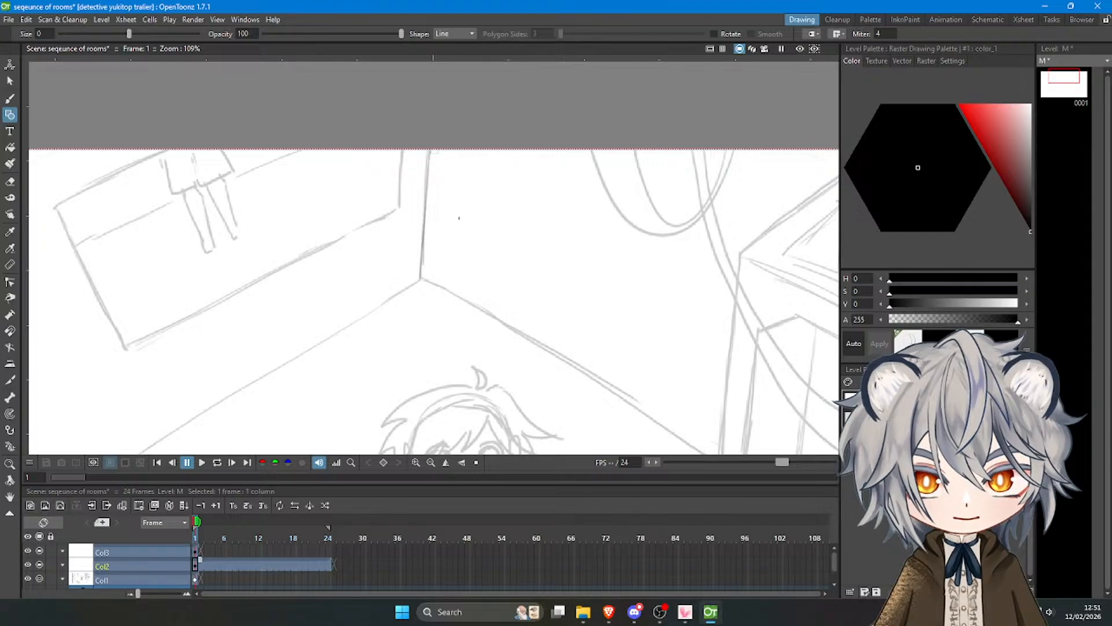
# Undo the last line and redraw the vertical wall edge above the room's back corner as a straight line.
pyautogui.hotkey('ctrl', 'z')
pyautogui.moveTo(426, 149)
pyautogui.mouseDown()
pyautogui.moveTo(422, 280)
pyautogui.moveTo(421, 134)
pyautogui.mouseUp()
pyautogui.scroll(-3, 418, 156)
pyautogui.scroll(-2, 523, 289)
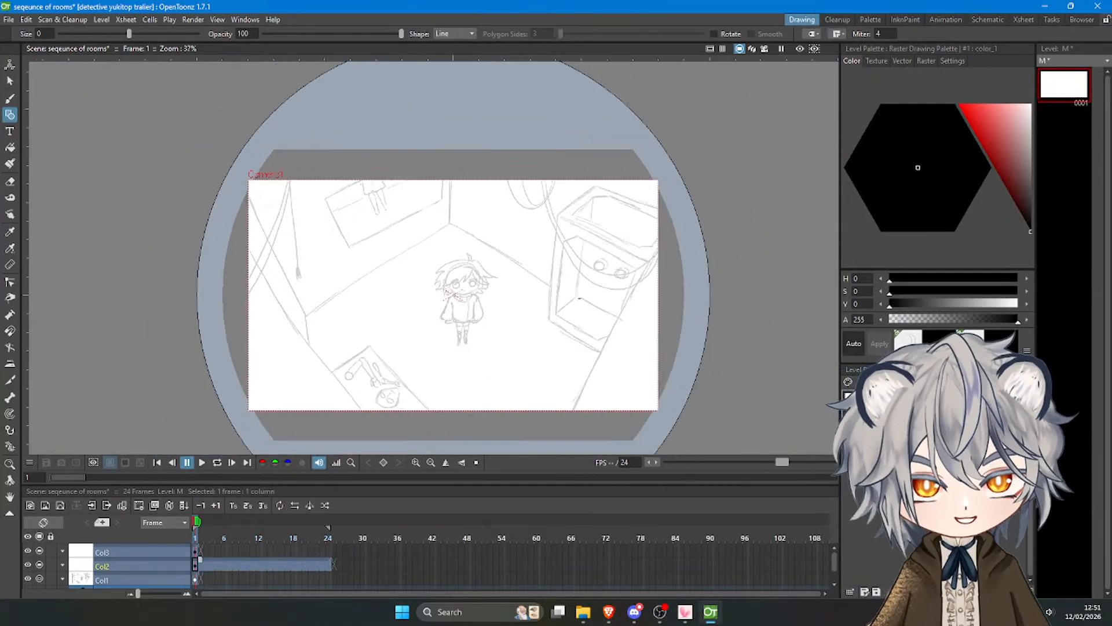
# Trace the two wall-to-floor edges running out from the room's back corner with straight lines over the sketch.
pyautogui.scroll(8, 296, 155)
pyautogui.moveTo(259, 137); pyautogui.dragTo(685, 400)
pyautogui.scroll(-1, 718, 269)
pyautogui.scroll(-2, 721, 270)
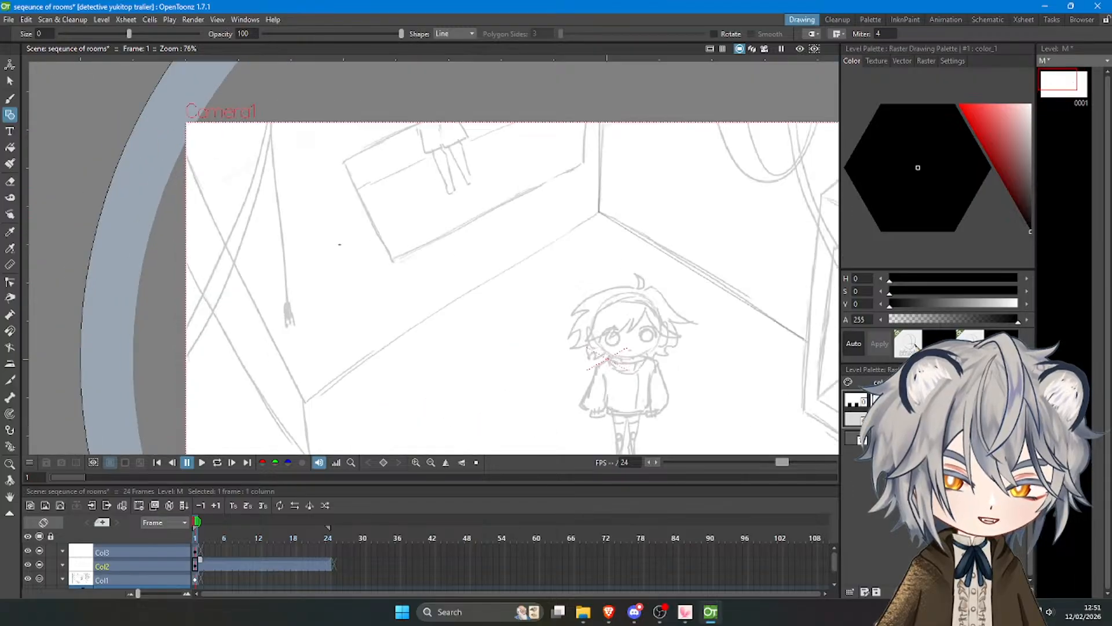
pyautogui.scroll(5, 672, 197)
pyautogui.scroll(-2, 675, 170)
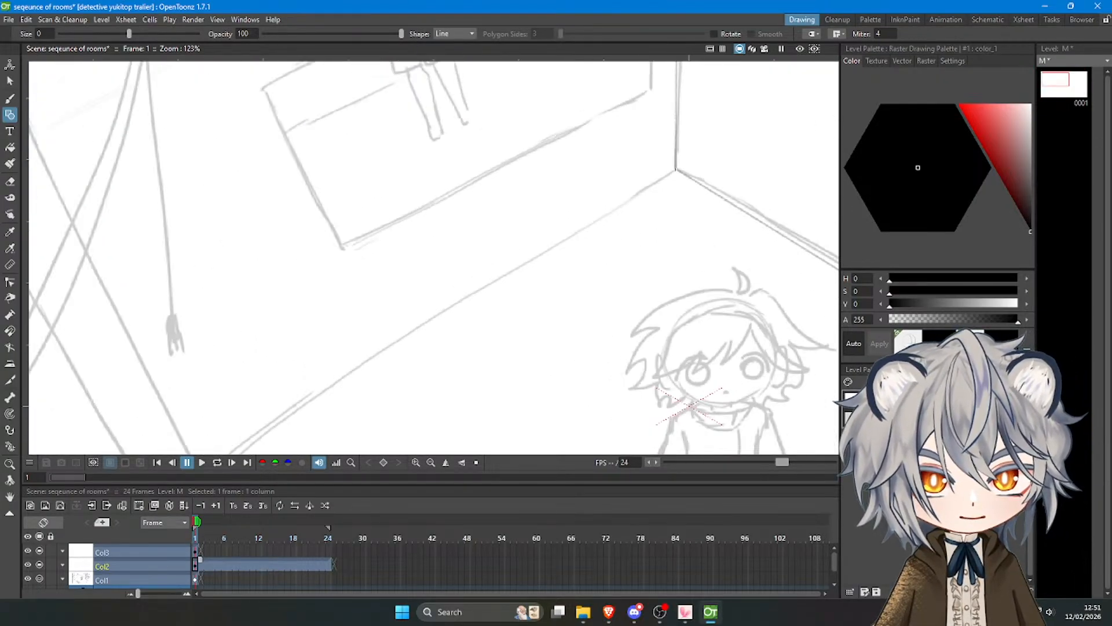
pyautogui.moveTo(675, 170); pyautogui.dragTo(253, 427)
pyautogui.scroll(-1, 274, 452)
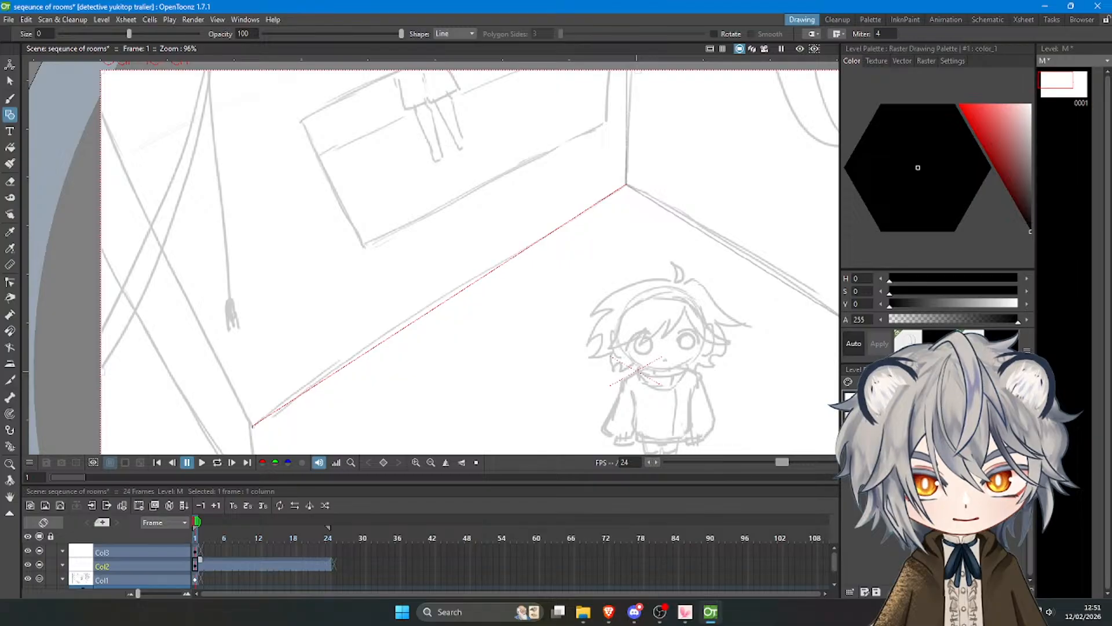
pyautogui.scroll(-3, 522, 210)
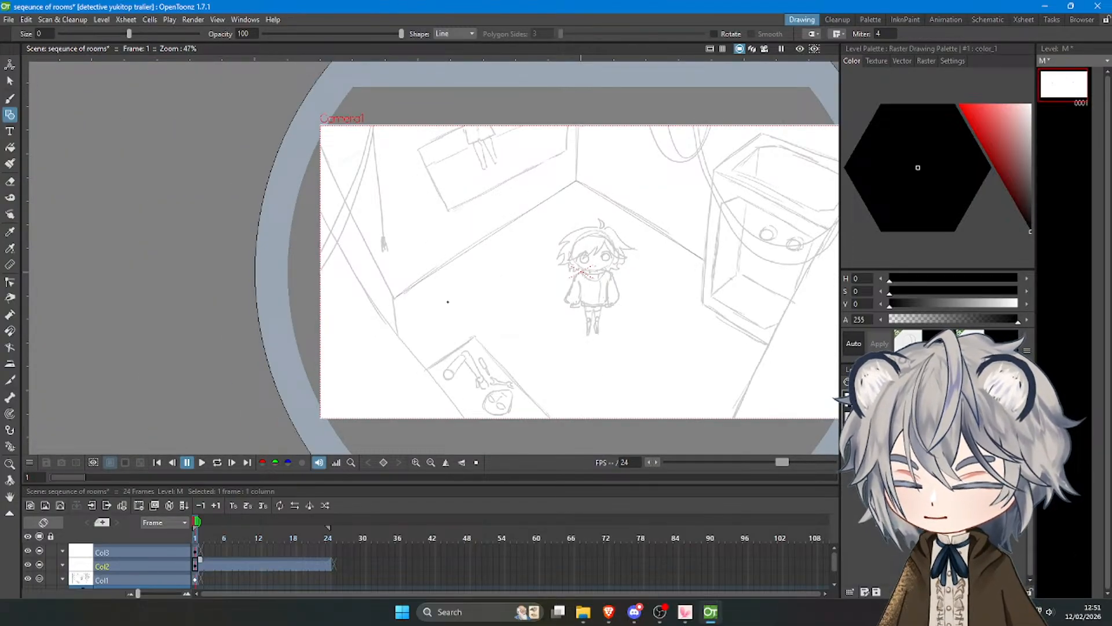
# Trace the diagonal edge beside the large box down to the lower frame border with a straight line.
pyautogui.scroll(-2, 448, 301)
pyautogui.scroll(7, 452, 354)
pyautogui.scroll(-3, 327, 264)
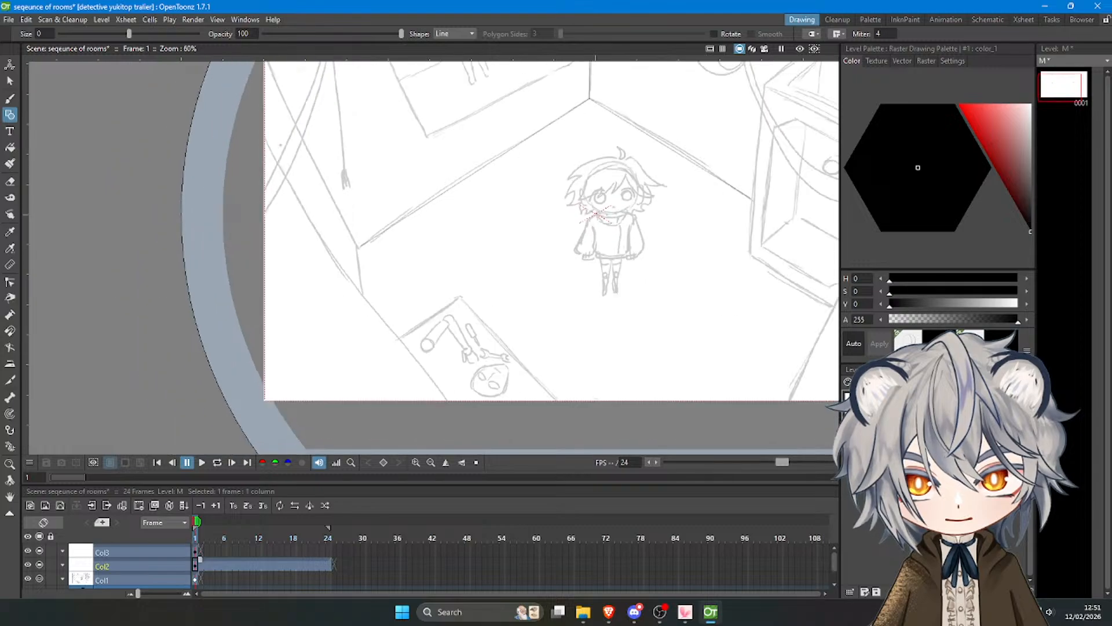
pyautogui.scroll(-2, 336, 289)
pyautogui.scroll(3, 661, 261)
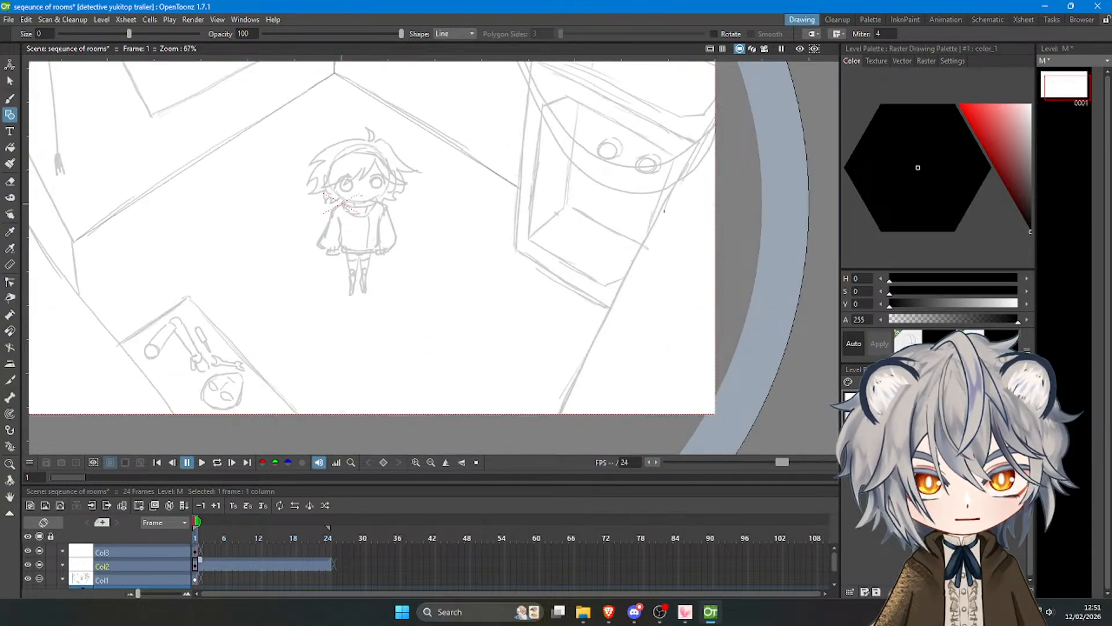
pyautogui.moveTo(674, 187); pyautogui.dragTo(557, 418)
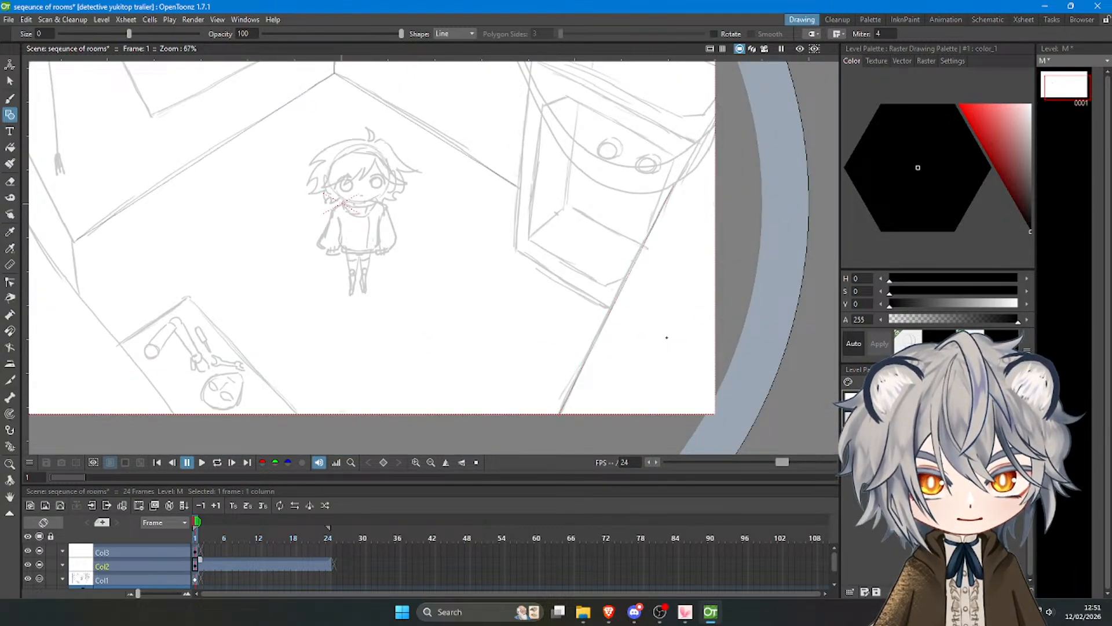
# Trace the long diagonal floor edge on the room's left side and the short vertical edge joining it.
pyautogui.scroll(-3, 390, 342)
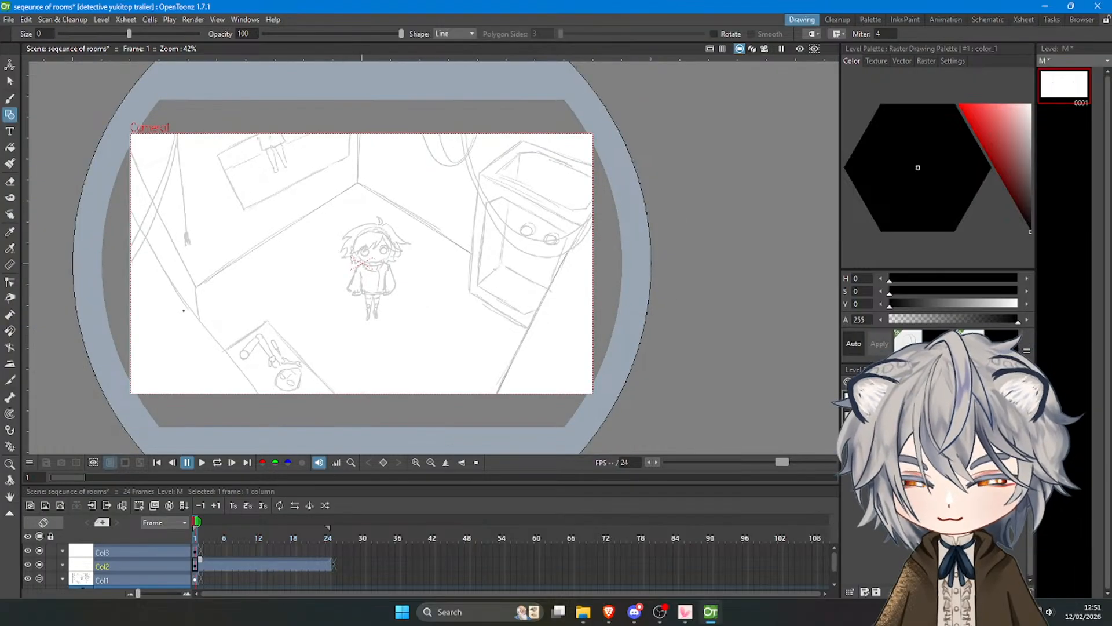
pyautogui.scroll(1, 184, 311)
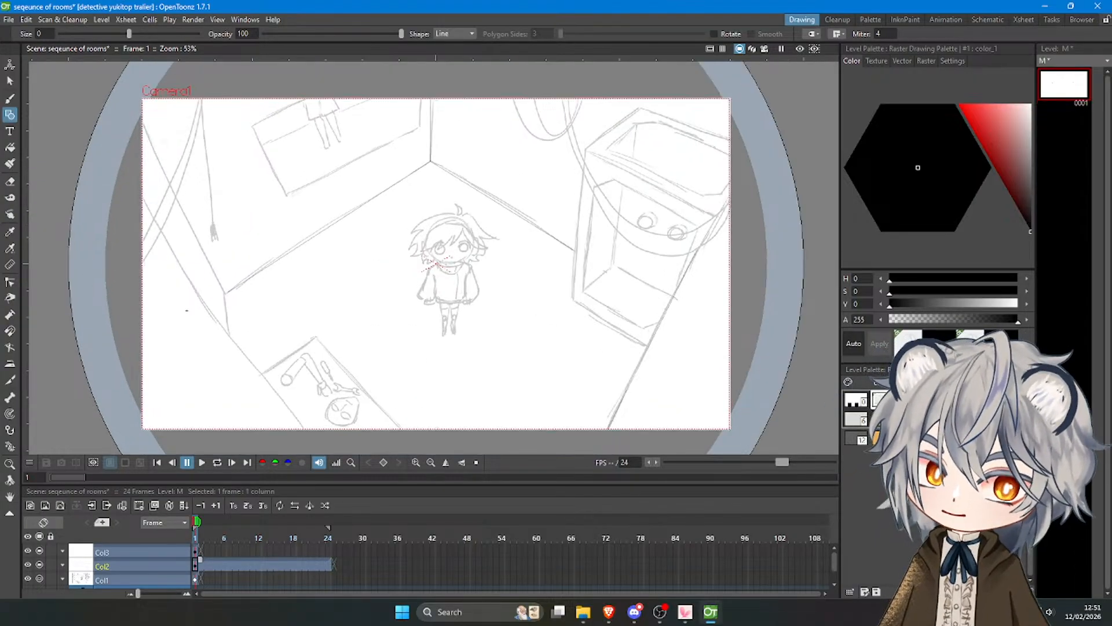
pyautogui.scroll(1, 313, 437)
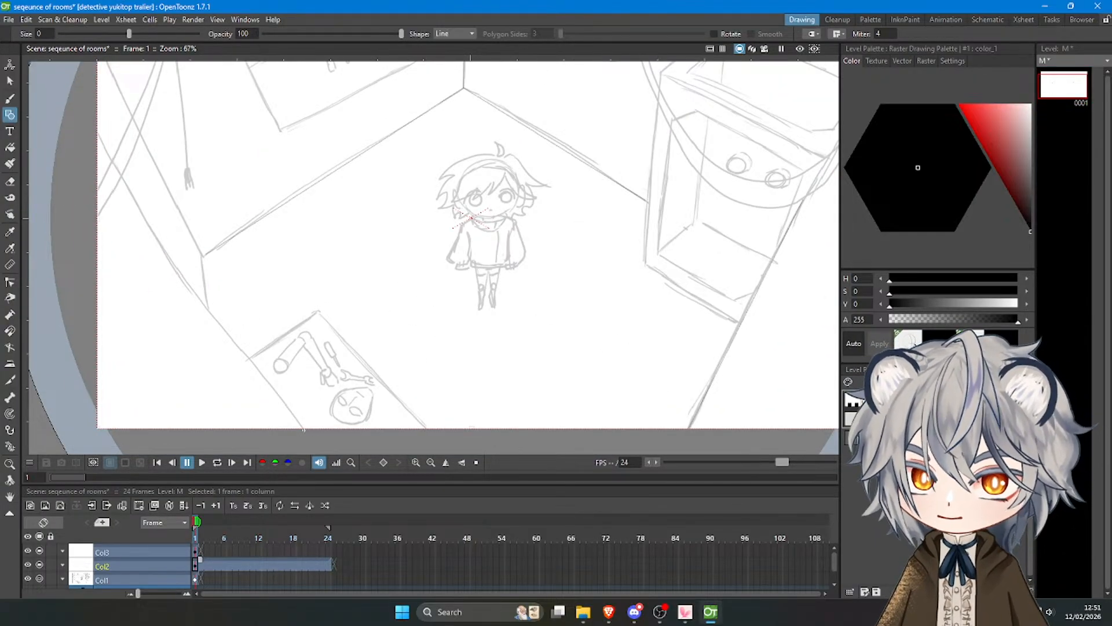
pyautogui.moveTo(303, 429); pyautogui.dragTo(93, 126)
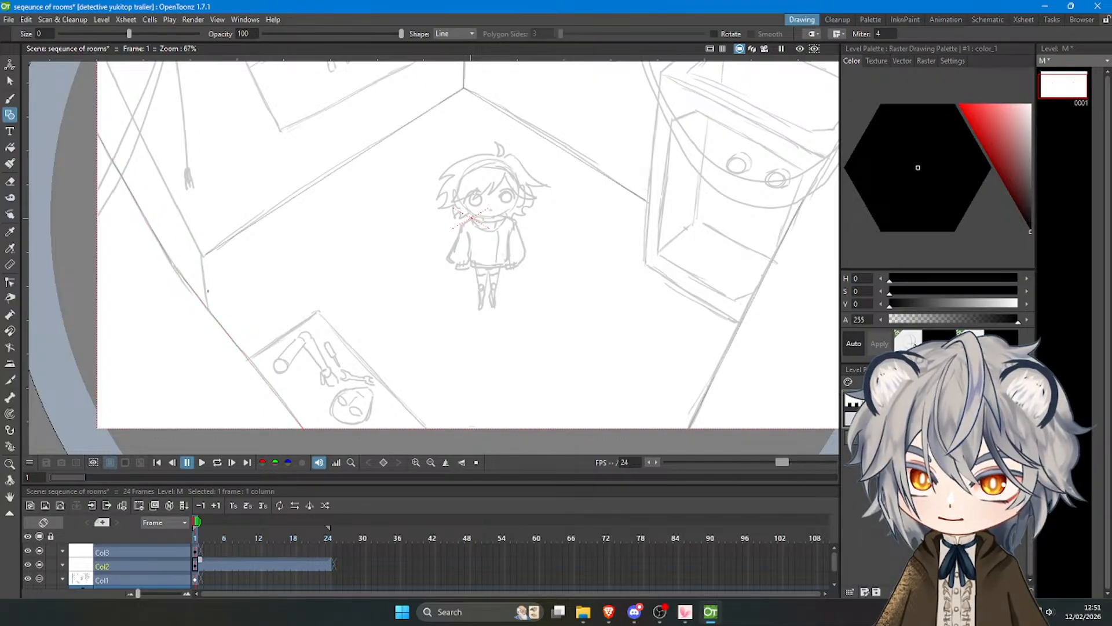
pyautogui.moveTo(204, 263); pyautogui.dragTo(208, 311)
pyautogui.hotkey('alt', '0')
pyautogui.scroll(4, 166, 217)
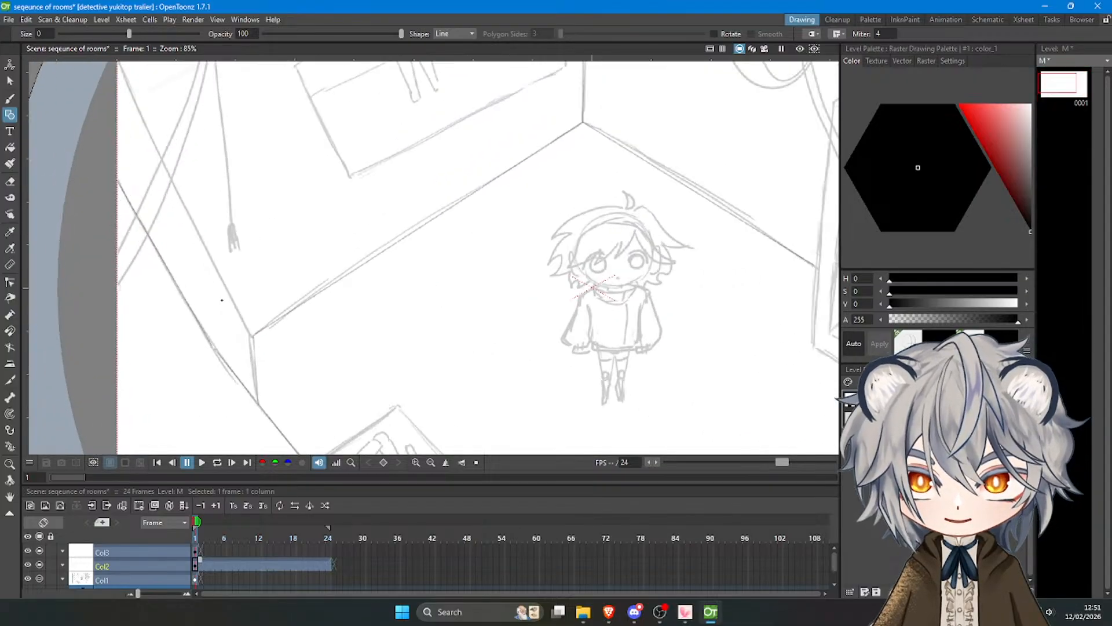
# Trace the diagonal edge from the left wall corner up to the frame border, undoing the first line and redrawing it.
pyautogui.scroll(-2, 259, 342)
pyautogui.moveTo(259, 341); pyautogui.dragTo(129, 80)
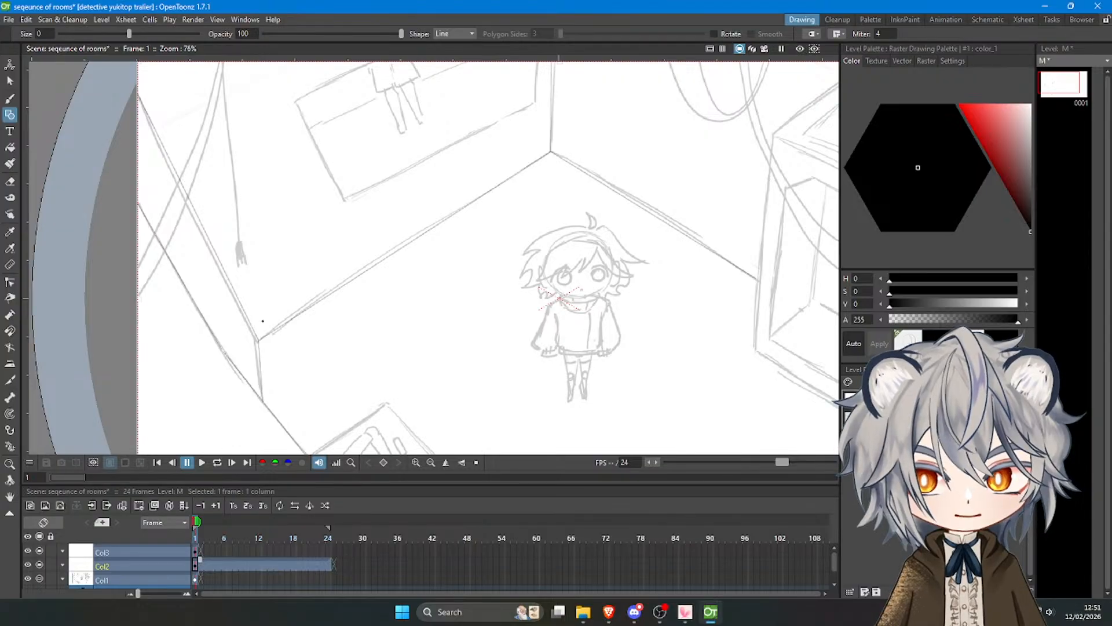
pyautogui.hotkey('ctrl', 'z')
pyautogui.moveTo(258, 341); pyautogui.dragTo(133, 86)
pyautogui.scroll(3, 484, 351)
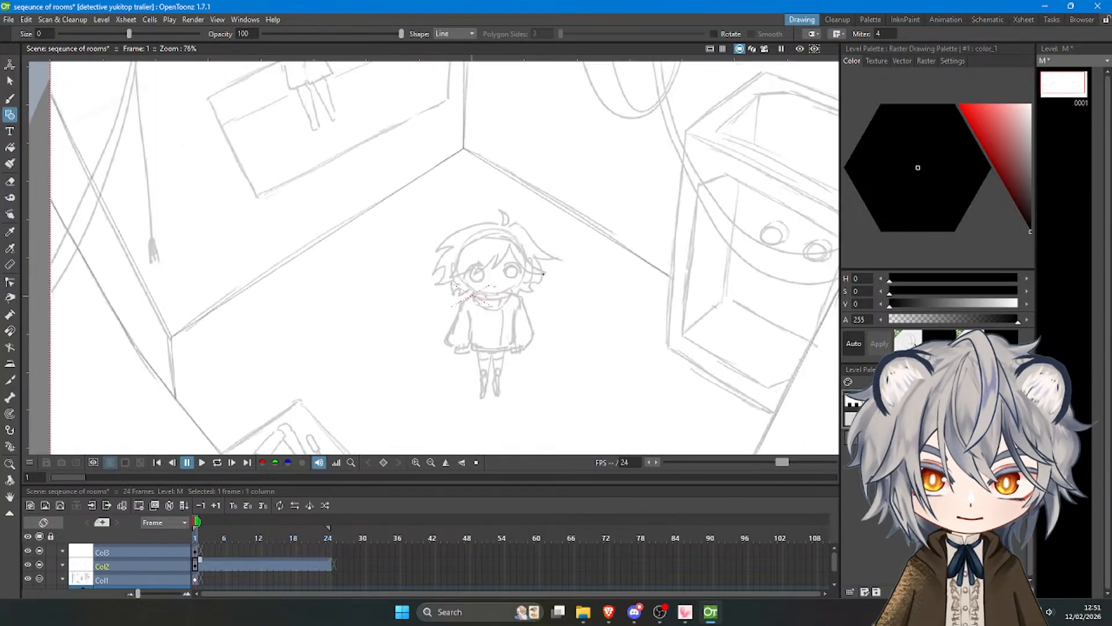
pyautogui.scroll(4, 485, 351)
pyautogui.scroll(-4, 479, 278)
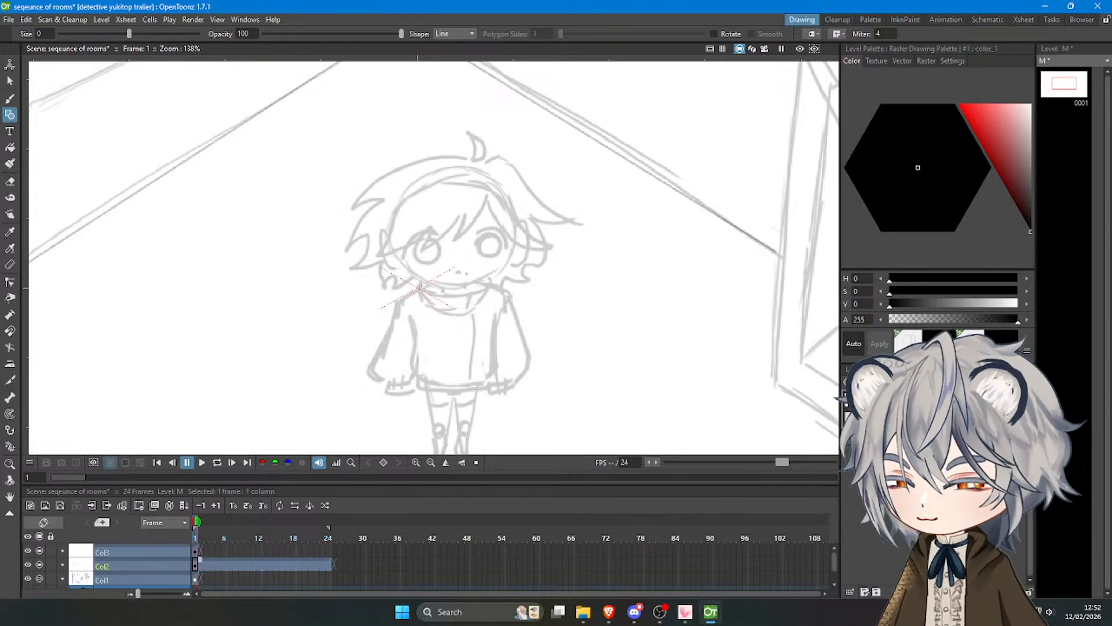
pyautogui.scroll(-4, 468, 270)
pyautogui.scroll(-2, 482, 227)
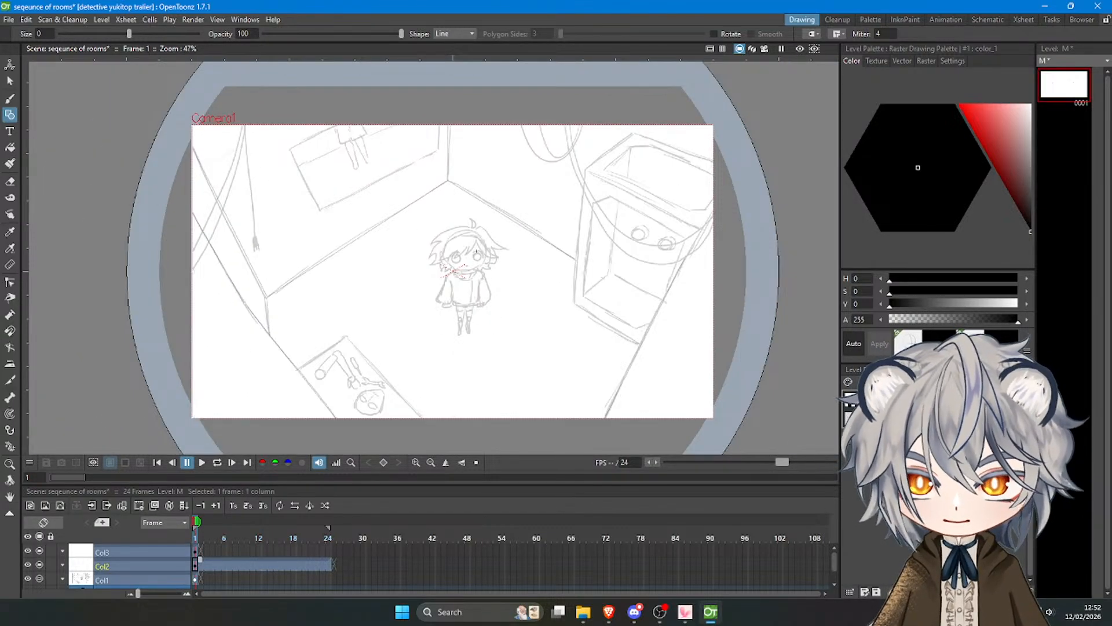
pyautogui.scroll(-2, 476, 250)
pyautogui.scroll(2, 469, 304)
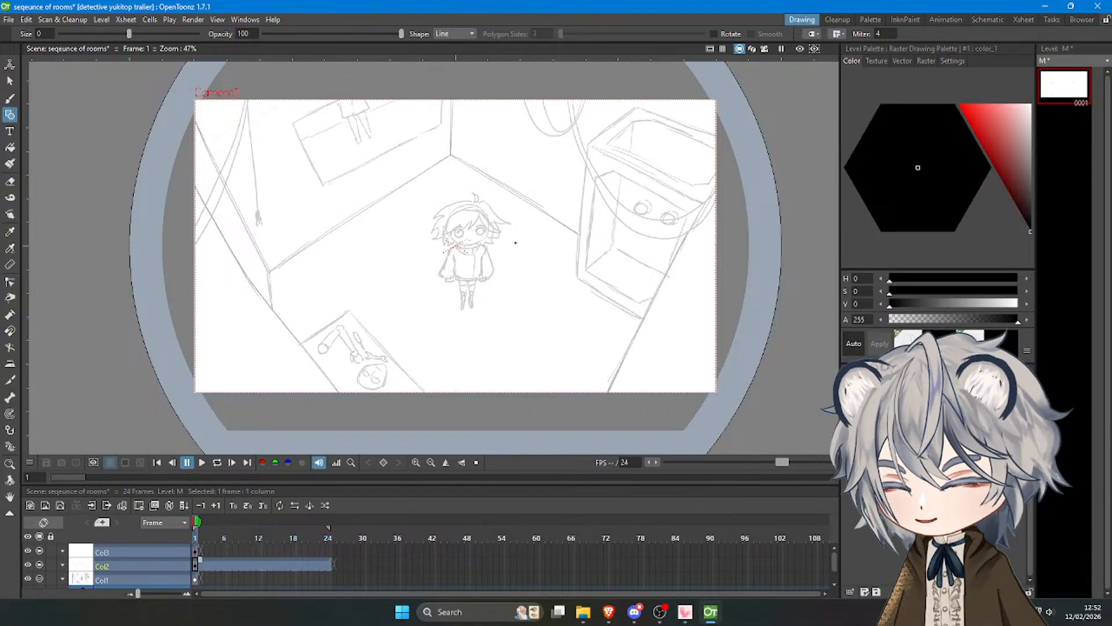
pyautogui.moveTo(658, 612)
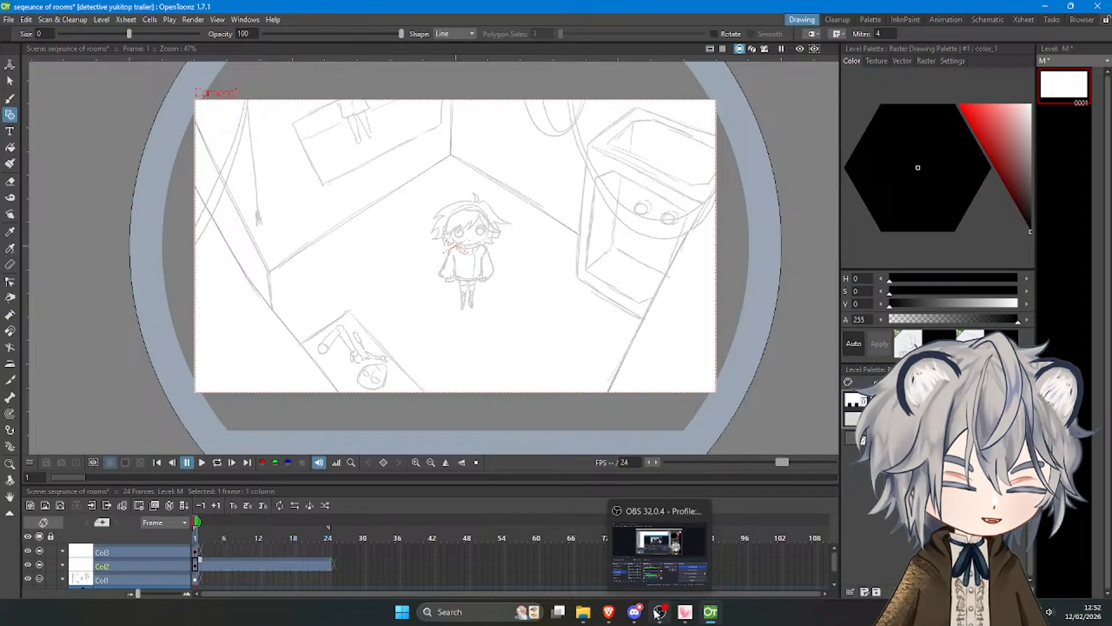
pyautogui.moveTo(598, 614)
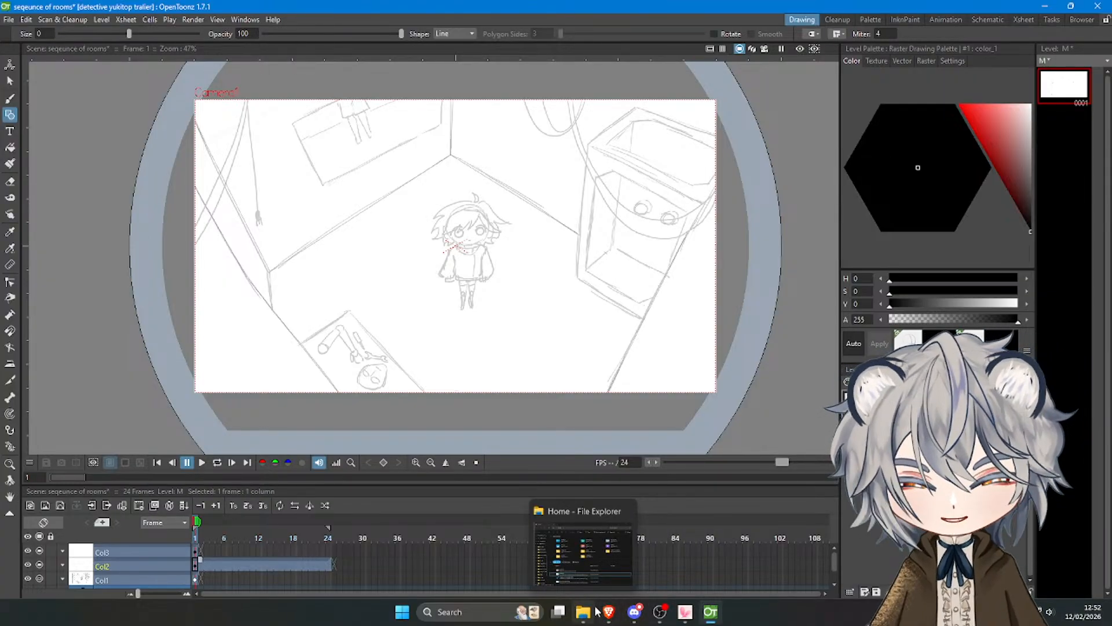
# Save the scene together with its drawing level.
pyautogui.click(8, 19)
pyautogui.click(35, 62)
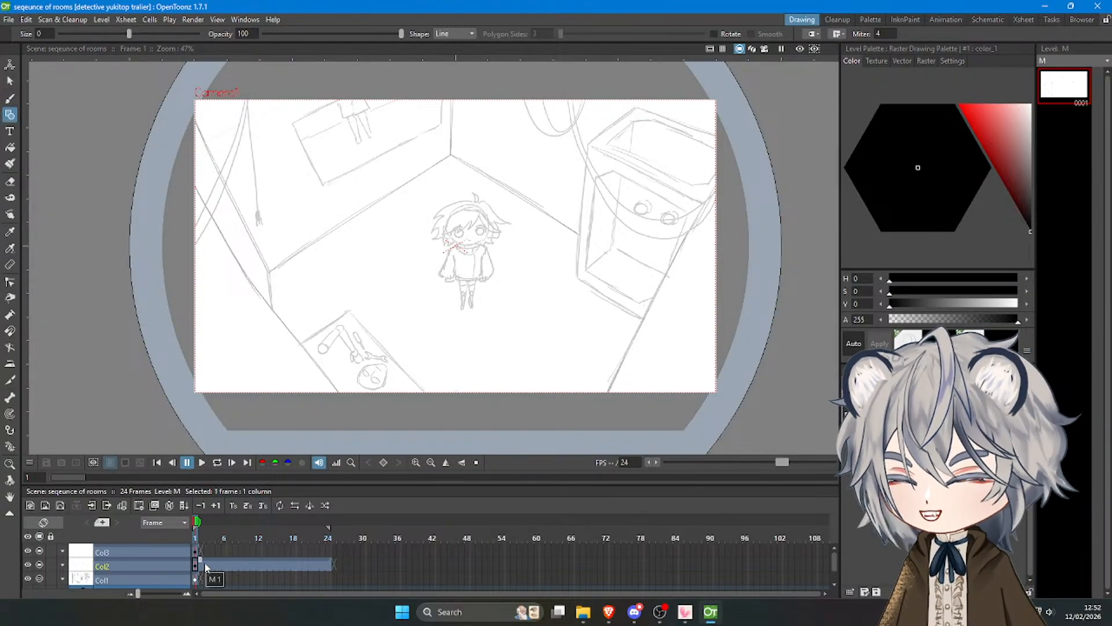
# Scrub the timeline to frame 9 and back to frame 1 to inspect the traced lines without the sketch.
pyautogui.click(198, 528)
pyautogui.moveTo(196, 537)
pyautogui.mouseDown()
pyautogui.moveTo(207, 537)
pyautogui.moveTo(194, 539)
pyautogui.mouseUp()
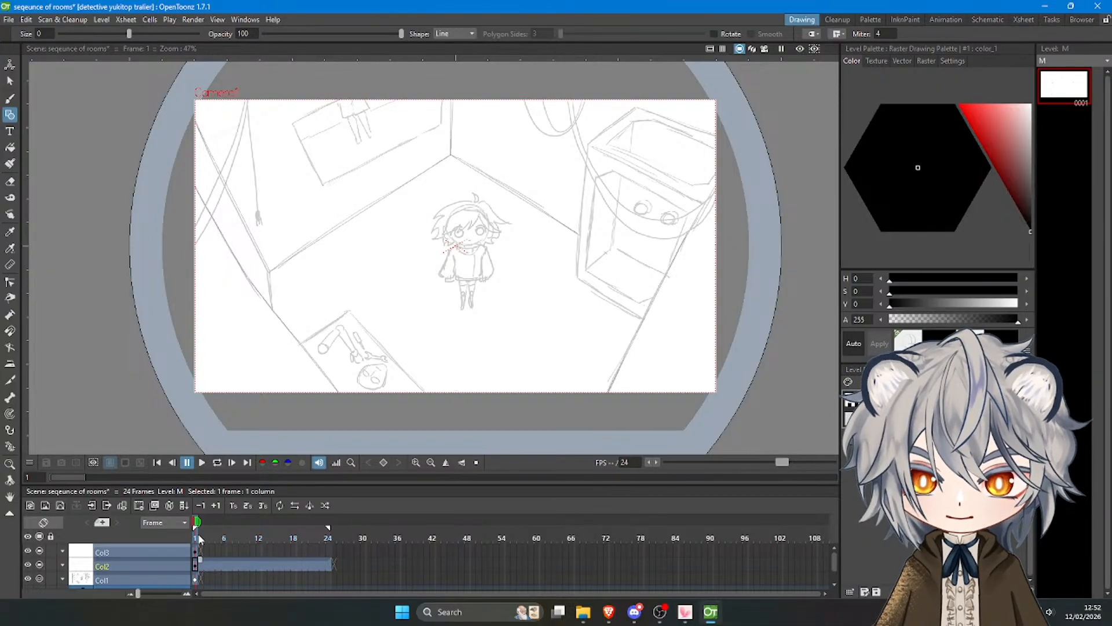
pyautogui.moveTo(199, 538); pyautogui.dragTo(239, 535)
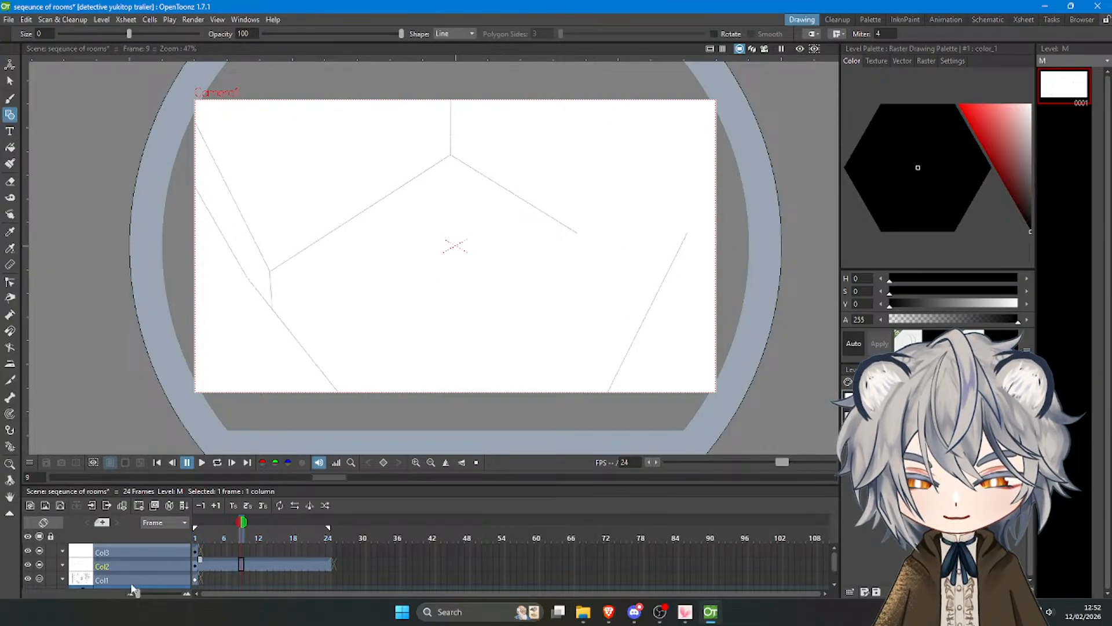
pyautogui.moveTo(133, 589)
pyautogui.mouseDown()
pyautogui.moveTo(92, 582)
pyautogui.moveTo(196, 566)
pyautogui.moveTo(142, 569)
pyautogui.moveTo(260, 569)
pyautogui.moveTo(195, 567)
pyautogui.mouseUp()
# Trace the outer edges of the large box and the inner rim of its upper opening with straight lines.
pyautogui.scroll(1, 637, 139)
pyautogui.scroll(2, 637, 139)
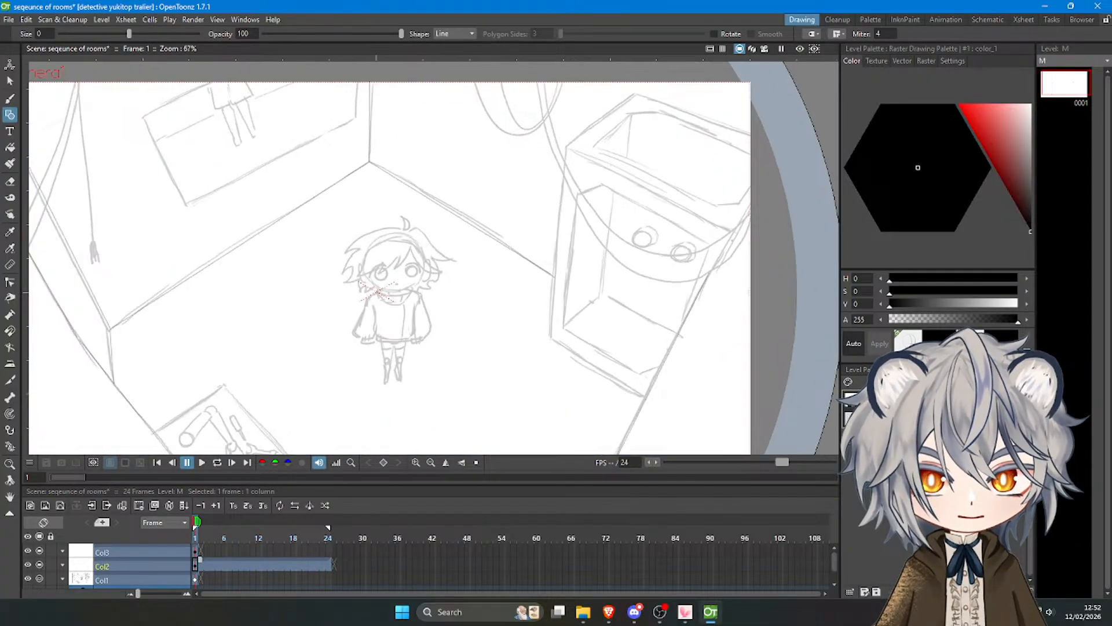
pyautogui.moveTo(567, 147); pyautogui.dragTo(644, 397)
pyautogui.moveTo(567, 148); pyautogui.dragTo(732, 232)
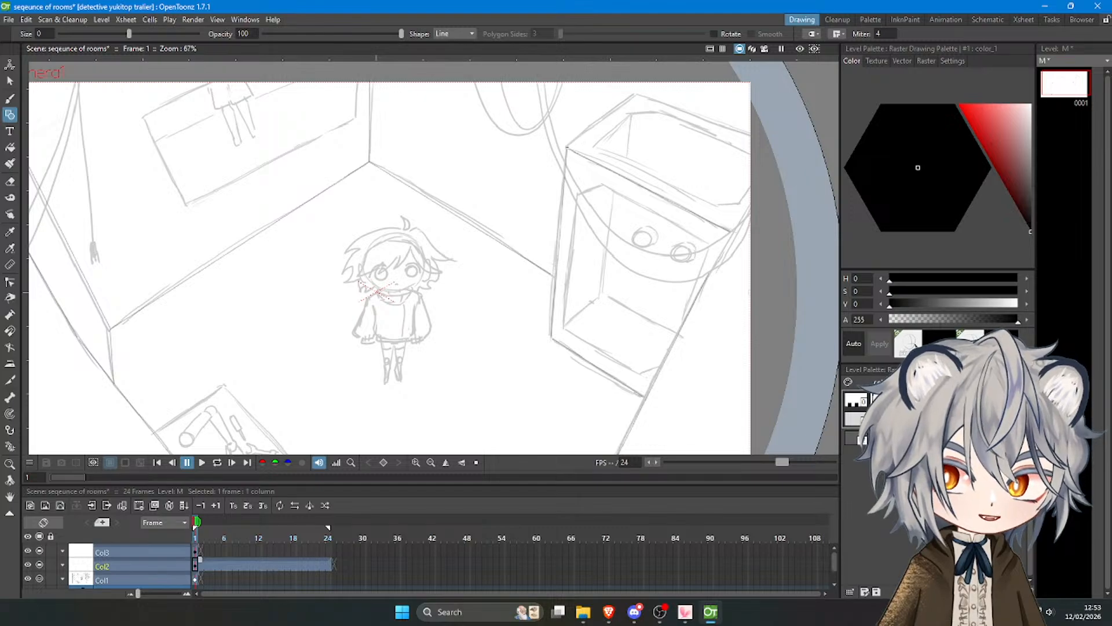
pyautogui.moveTo(637, 94); pyautogui.dragTo(760, 139)
pyautogui.moveTo(658, 112); pyautogui.dragTo(753, 155)
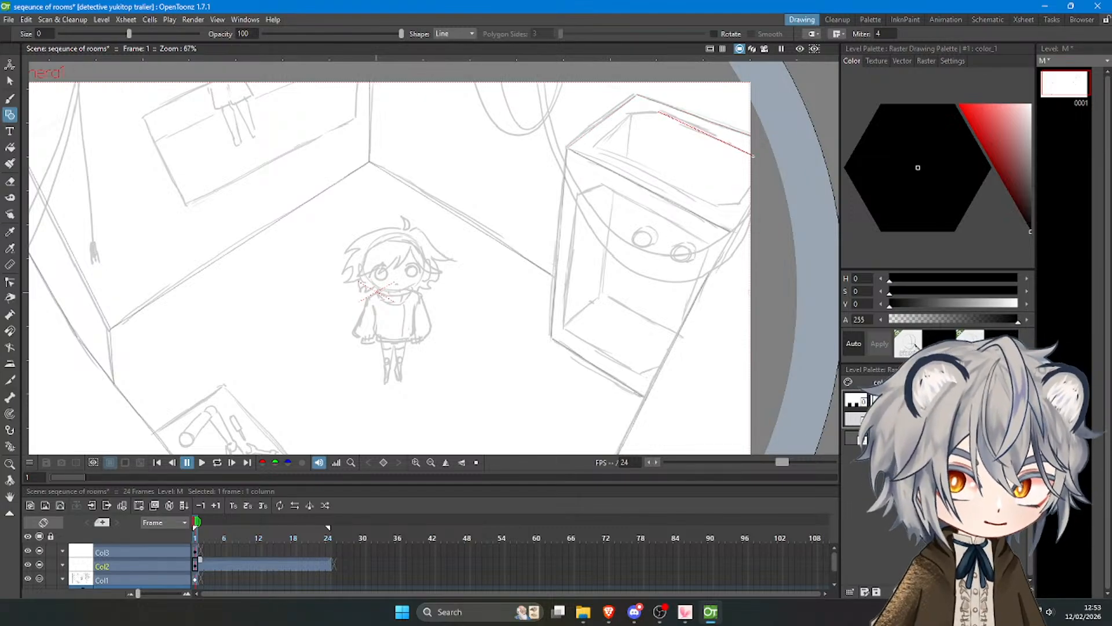
pyautogui.moveTo(660, 113)
pyautogui.mouseDown()
pyautogui.moveTo(627, 115)
pyautogui.moveTo(594, 146)
pyautogui.moveTo(709, 209)
pyautogui.moveTo(745, 205)
pyautogui.moveTo(763, 172)
pyautogui.mouseUp()
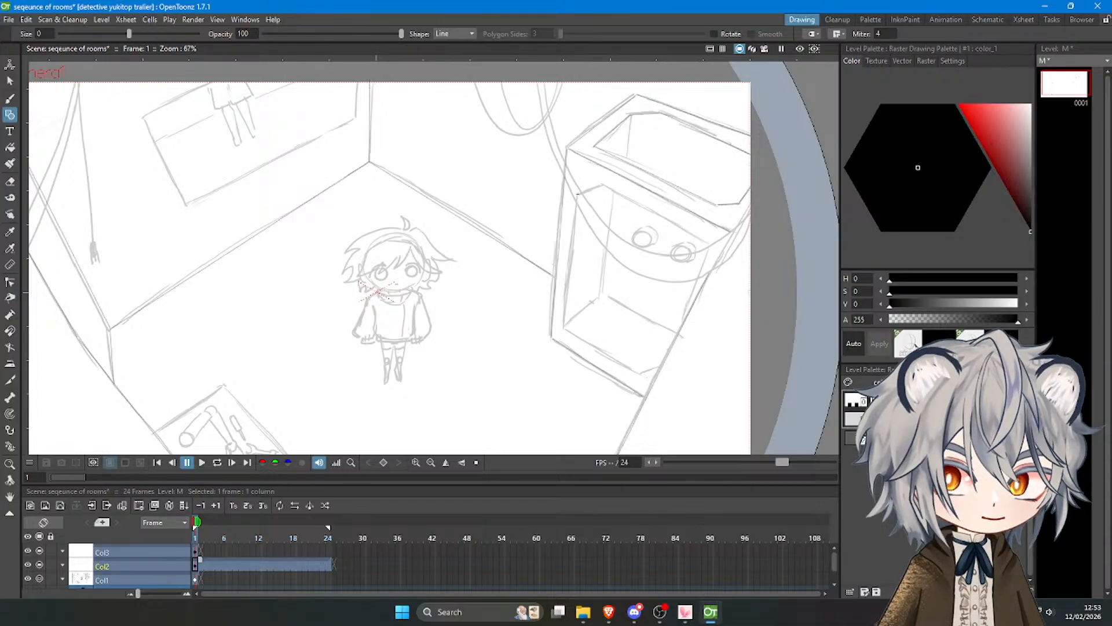
# Outline the front opening of the large box with straight lines along its sketched border.
pyautogui.moveTo(577, 195); pyautogui.dragTo(666, 364)
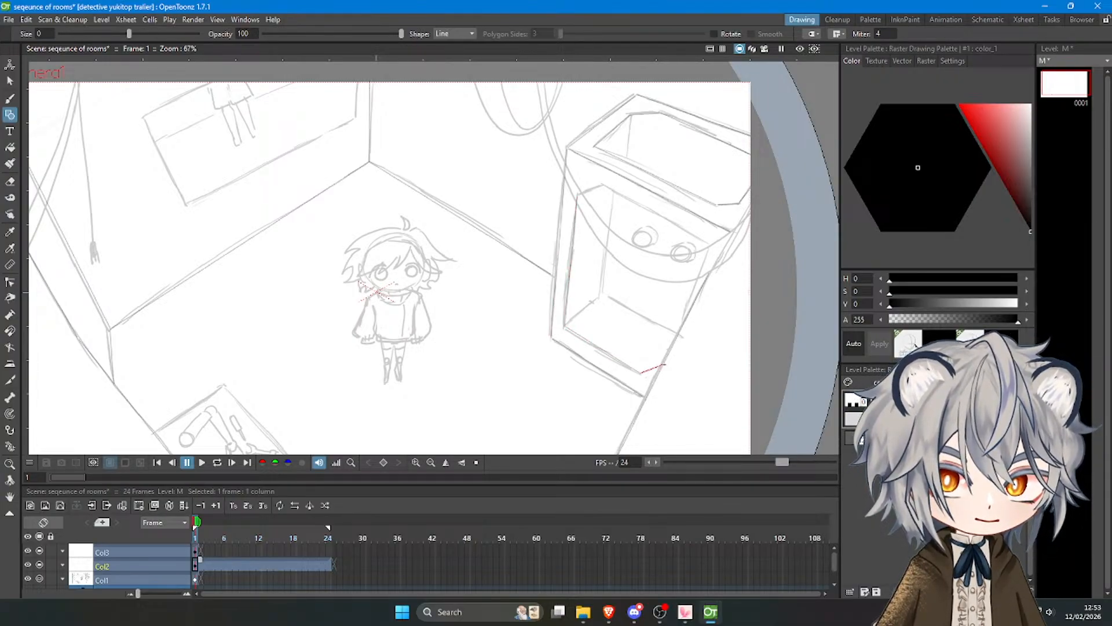
pyautogui.moveTo(578, 195); pyautogui.dragTo(603, 185)
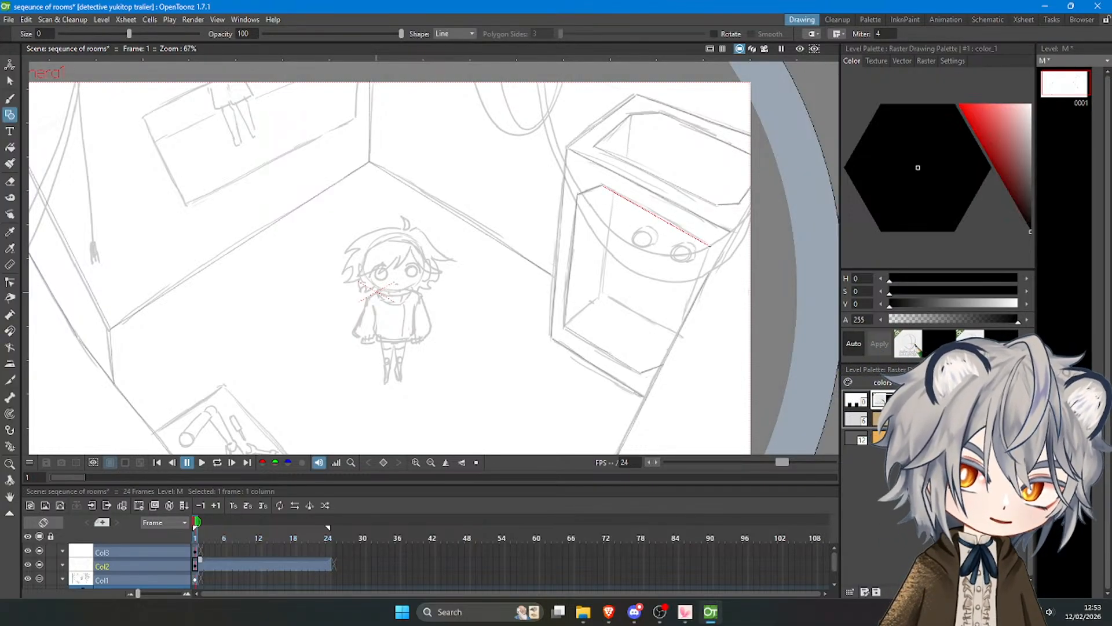
pyautogui.moveTo(708, 247)
pyautogui.mouseDown()
pyautogui.moveTo(666, 347)
pyautogui.moveTo(678, 340)
pyautogui.mouseUp()
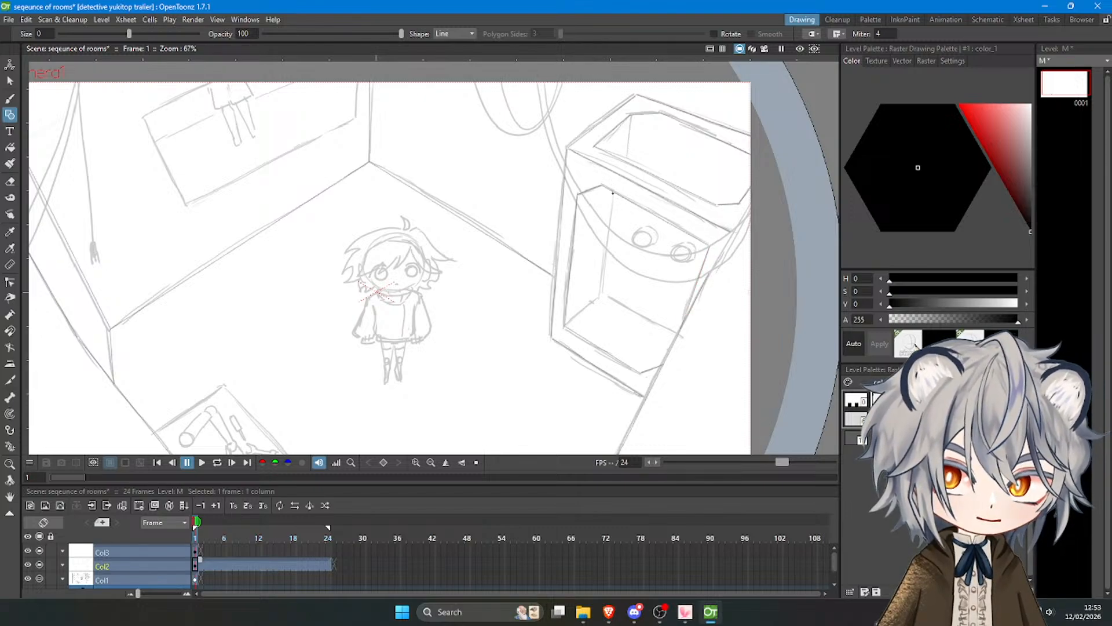
# Trace the interior corner edges of the box's front opening and try a short vertical edge inside its upper opening.
pyautogui.moveTo(612, 193)
pyautogui.mouseDown()
pyautogui.moveTo(602, 296)
pyautogui.moveTo(564, 327)
pyautogui.mouseUp()
pyautogui.moveTo(634, 313); pyautogui.dragTo(679, 334)
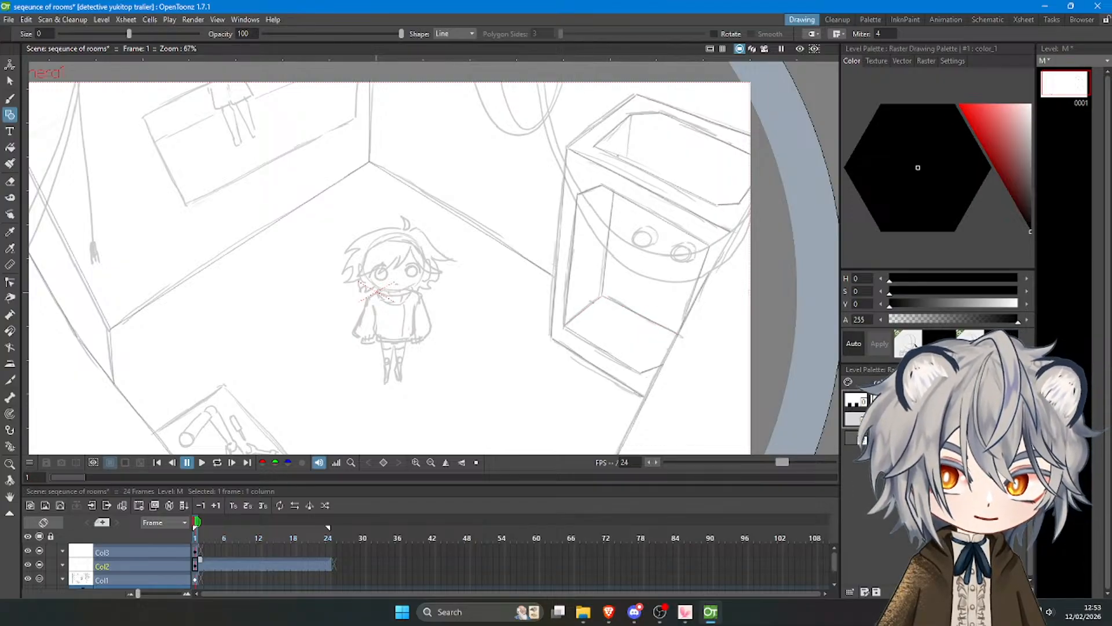
pyautogui.moveTo(618, 155); pyautogui.dragTo(621, 123)
pyautogui.hotkey('ctrl', 'z')
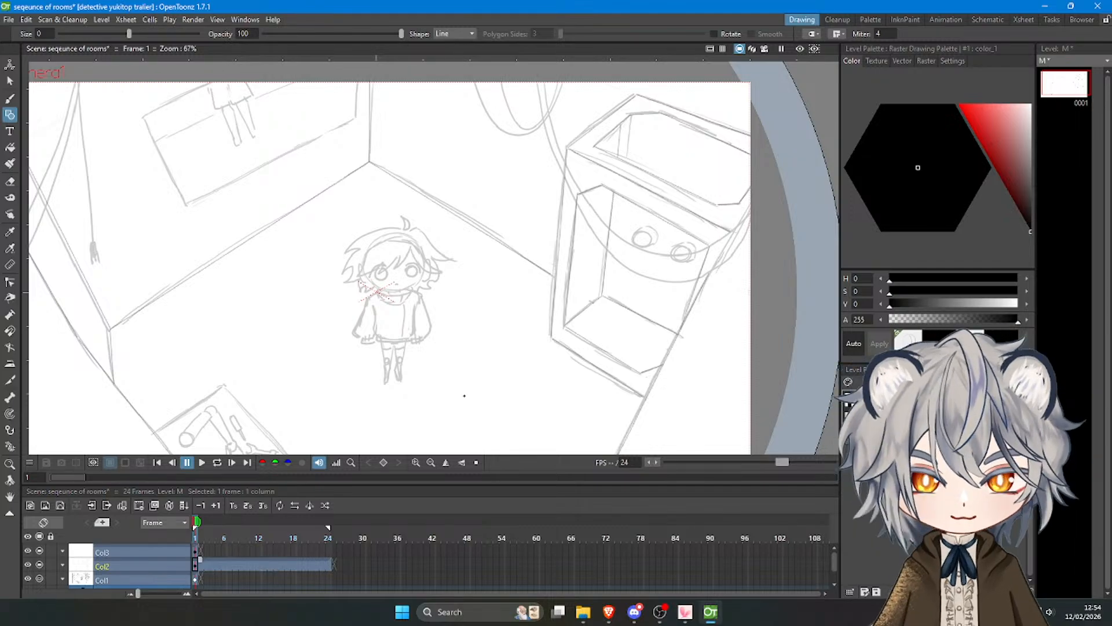
# Ink the two round knobs inside the large box's front opening with brush strokes over the sketch.
pyautogui.press('b')
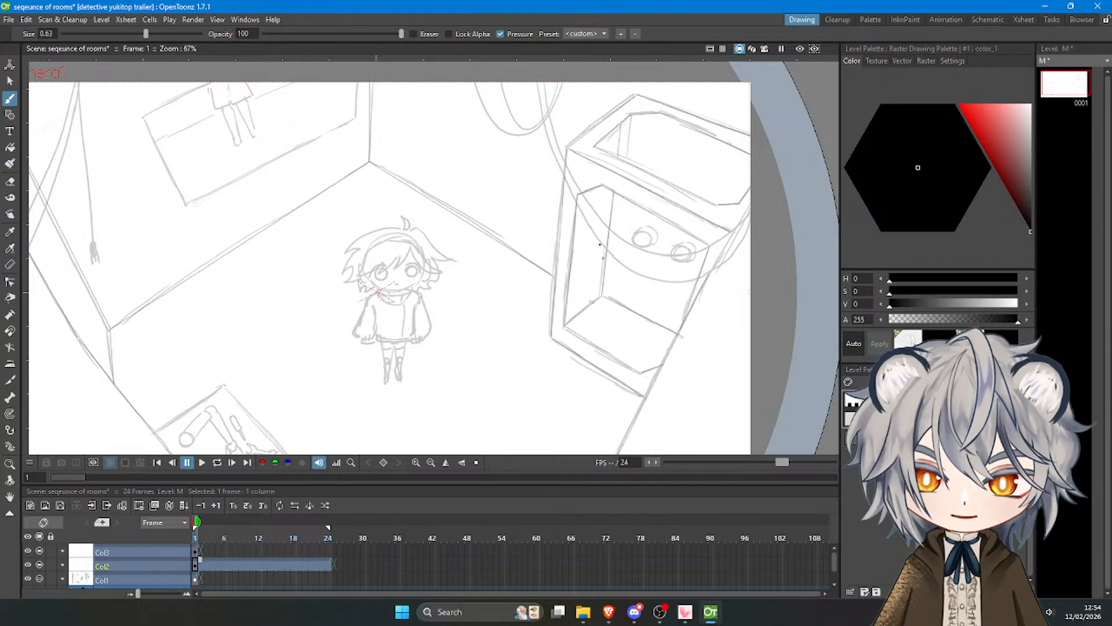
pyautogui.moveTo(637, 233)
pyautogui.mouseDown()
pyautogui.moveTo(644, 248)
pyautogui.moveTo(639, 233)
pyautogui.mouseUp()
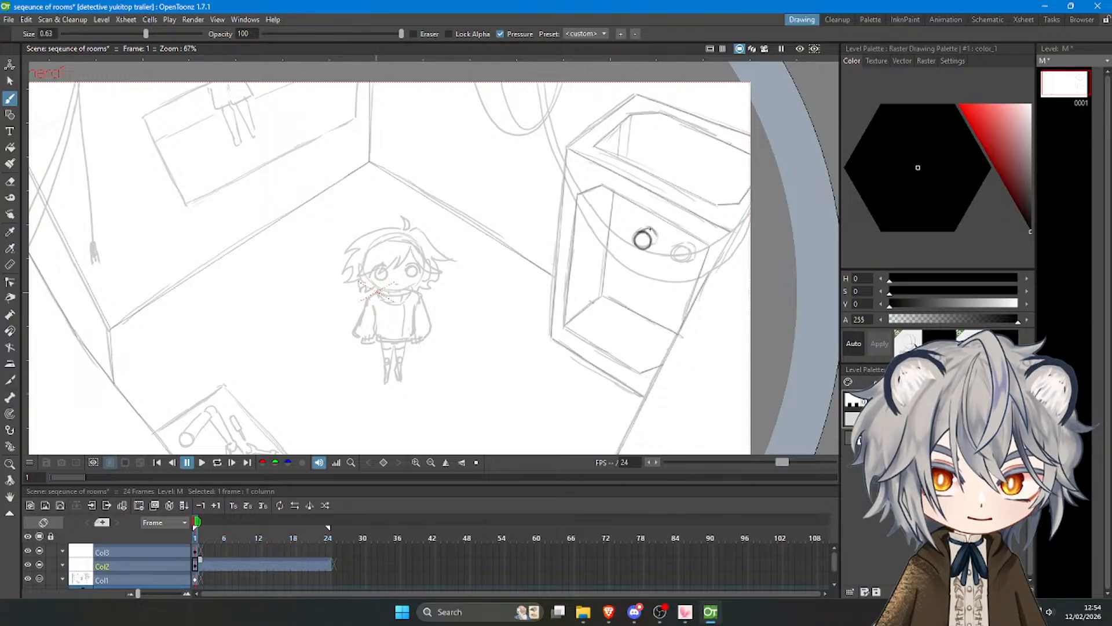
pyautogui.moveTo(650, 230)
pyautogui.mouseDown()
pyautogui.moveTo(652, 248)
pyautogui.moveTo(673, 259)
pyautogui.moveTo(689, 248)
pyautogui.moveTo(678, 262)
pyautogui.mouseUp()
pyautogui.hotkey('ctrl', 'z')
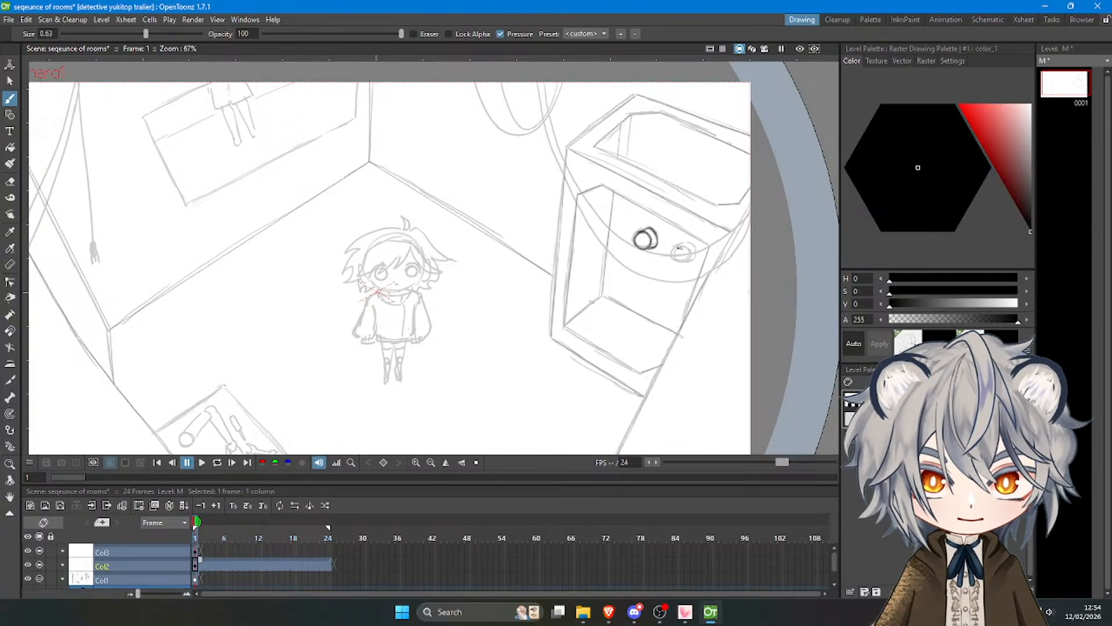
pyautogui.moveTo(680, 248)
pyautogui.mouseDown()
pyautogui.moveTo(695, 252)
pyautogui.moveTo(686, 260)
pyautogui.mouseUp()
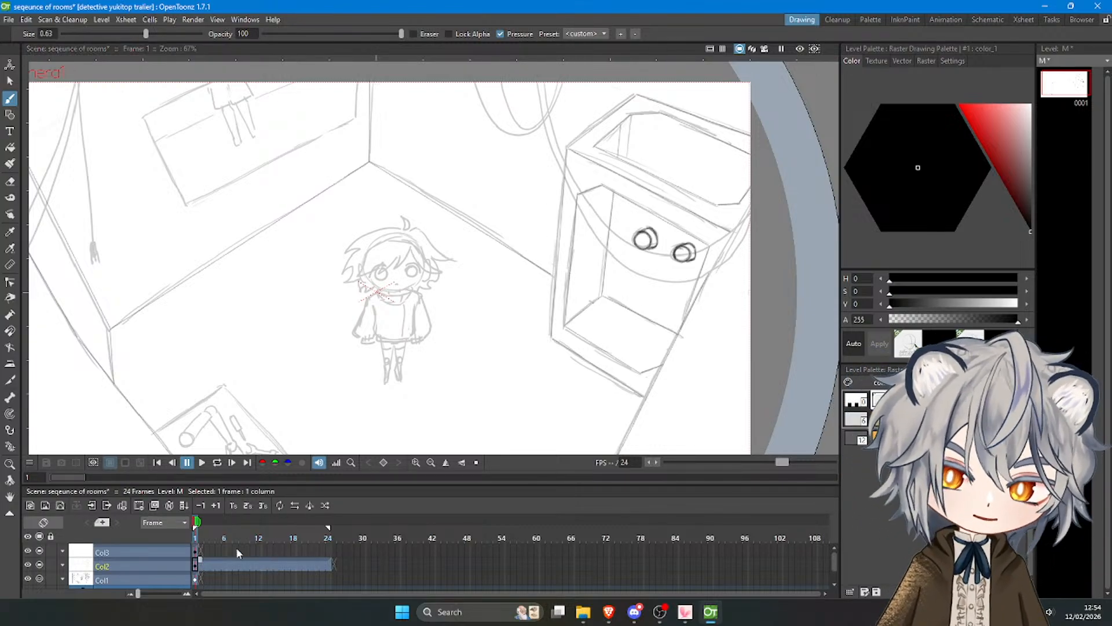
# Hide the sketch column Col1 to examine the line art with the inked knobs, and show the sketch again.
pyautogui.click(40, 564)
pyautogui.click(39, 563)
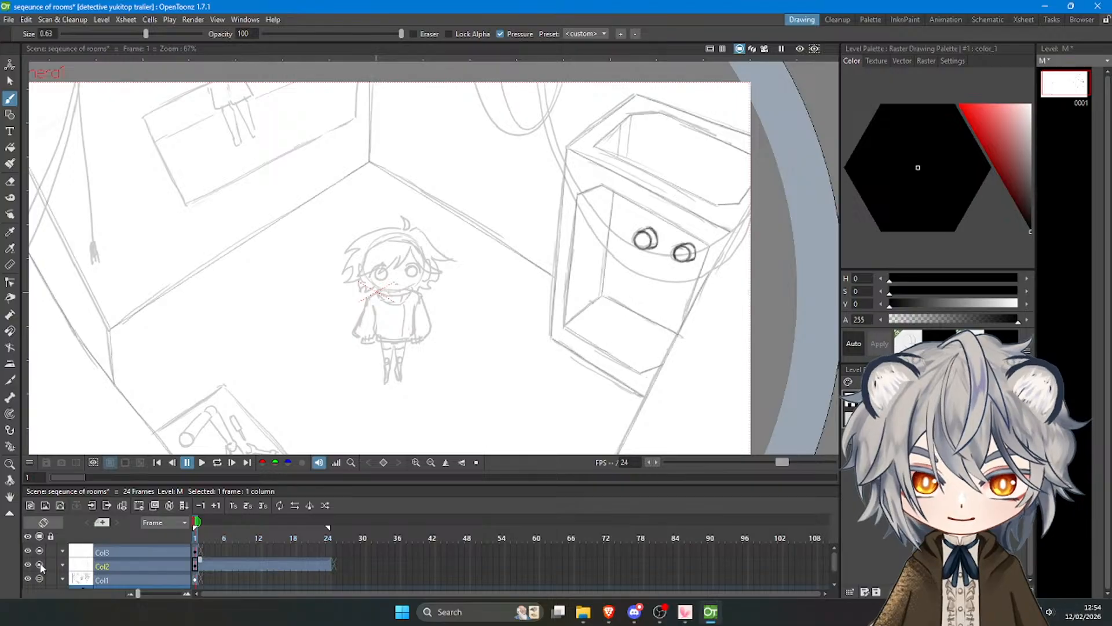
pyautogui.click(29, 564)
pyautogui.click(29, 564)
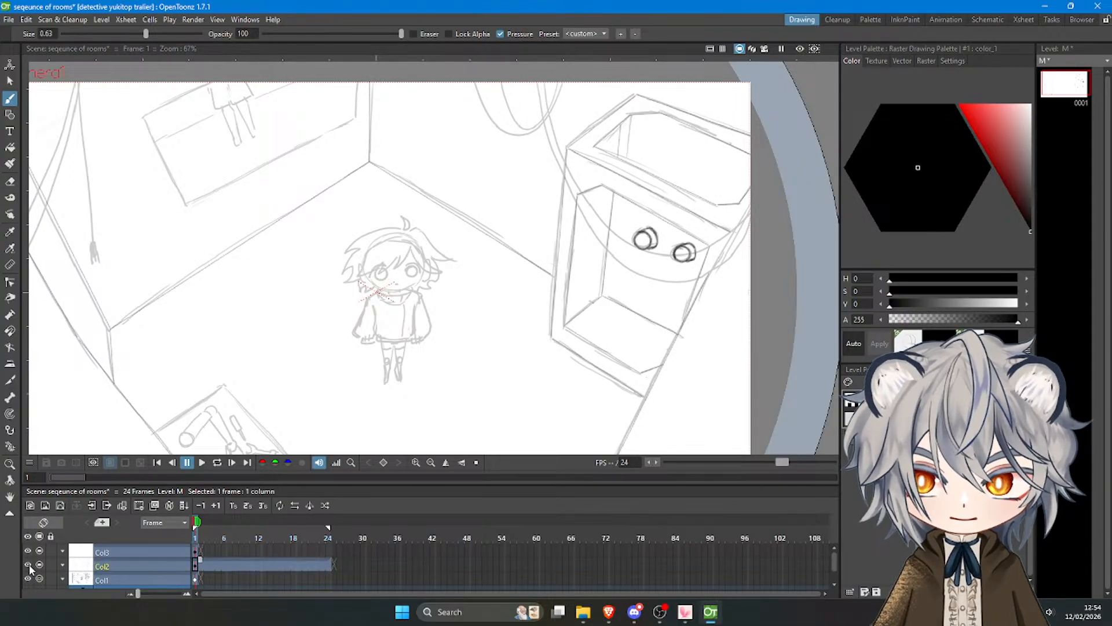
pyautogui.click(27, 577)
pyautogui.click(27, 576)
pyautogui.click(40, 576)
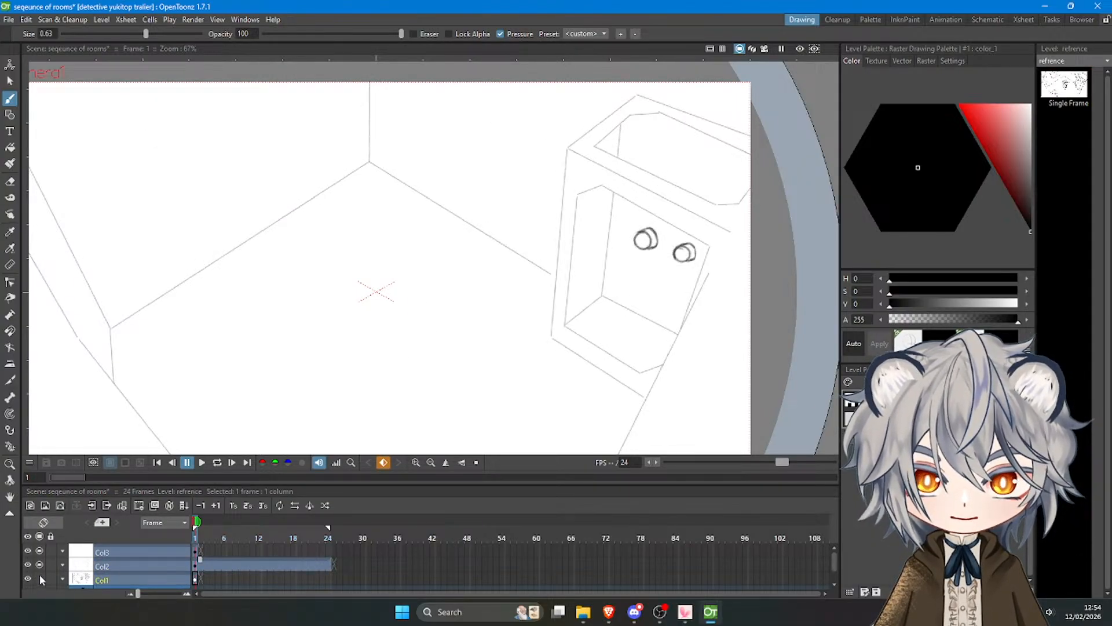
pyautogui.scroll(-2, 454, 270)
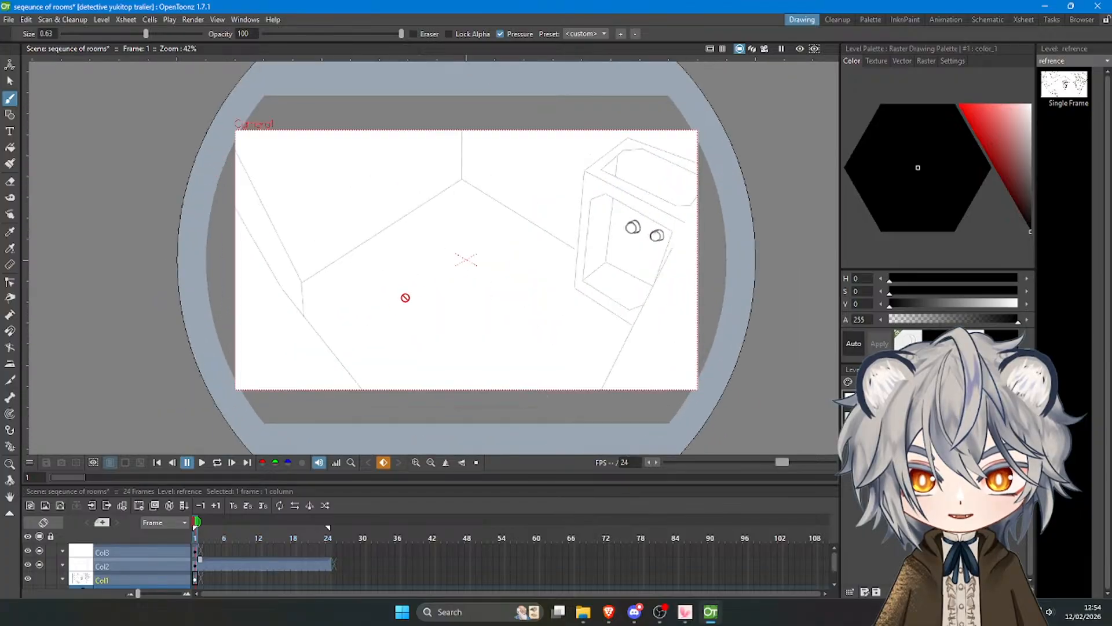
pyautogui.scroll(1, 527, 205)
pyautogui.click(40, 577)
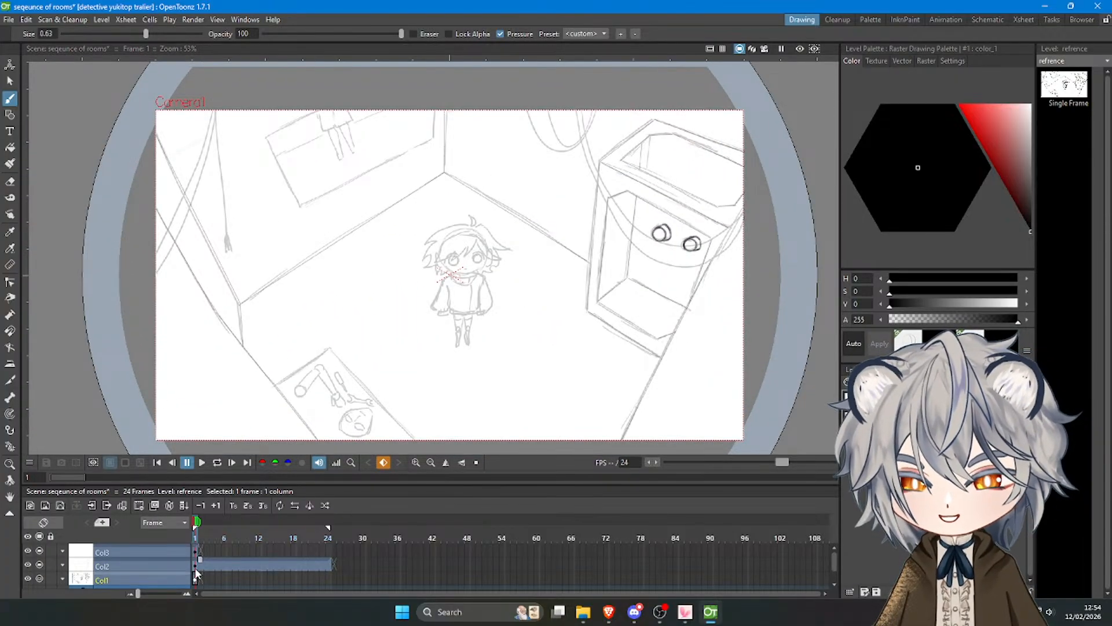
# Trace the picture frame on the back wall and its inner horizontal line with straight lines on Col2.
pyautogui.click(195, 569)
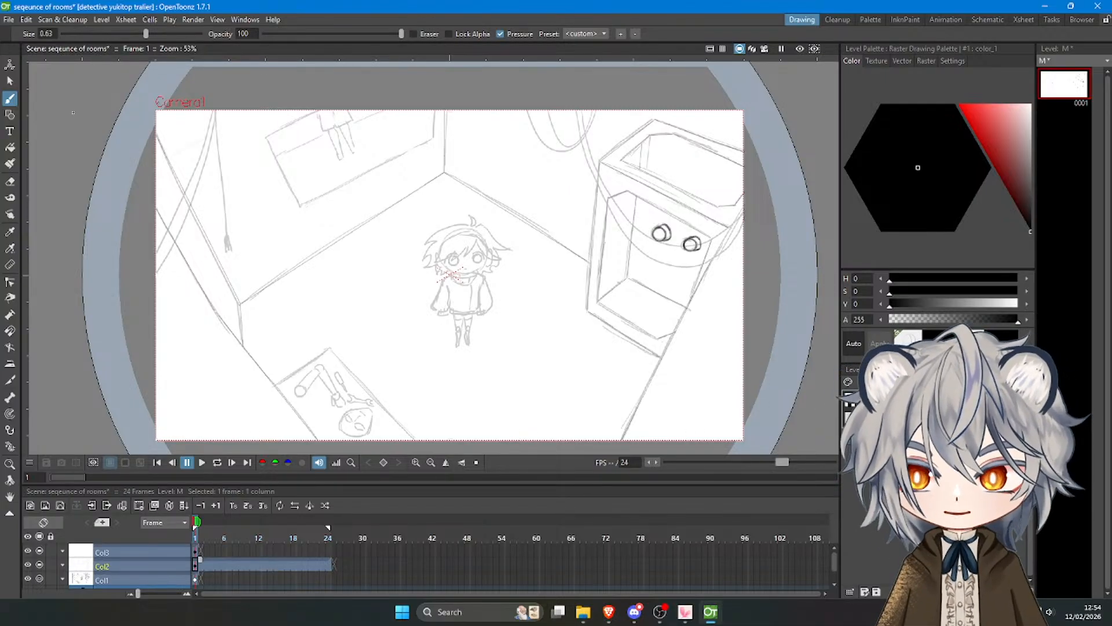
pyautogui.press('g')
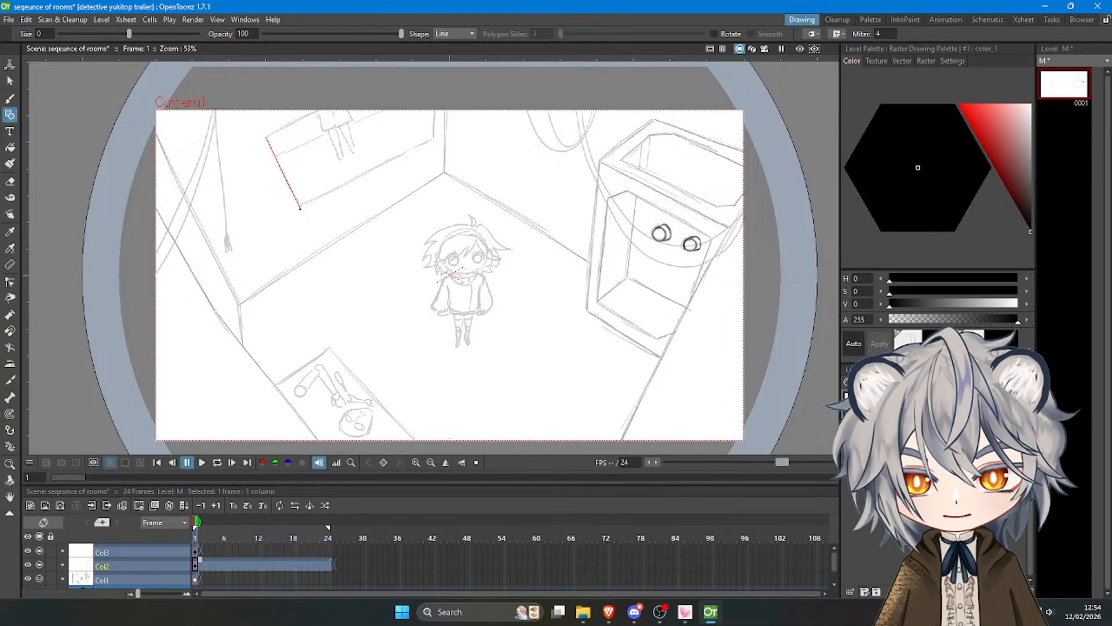
pyautogui.moveTo(301, 207); pyautogui.dragTo(434, 101)
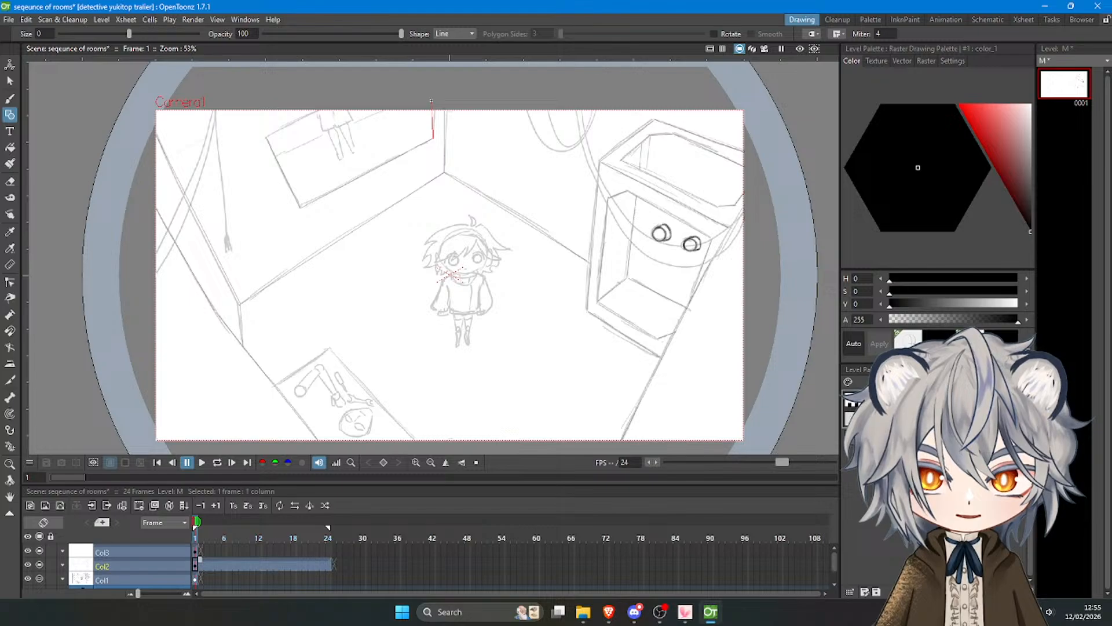
pyautogui.moveTo(272, 134); pyautogui.dragTo(342, 101)
pyautogui.moveTo(282, 152); pyautogui.dragTo(426, 105)
# Hide the sketch column Col1 to check the traced picture frame, and bring the sketch back.
pyautogui.click(47, 580)
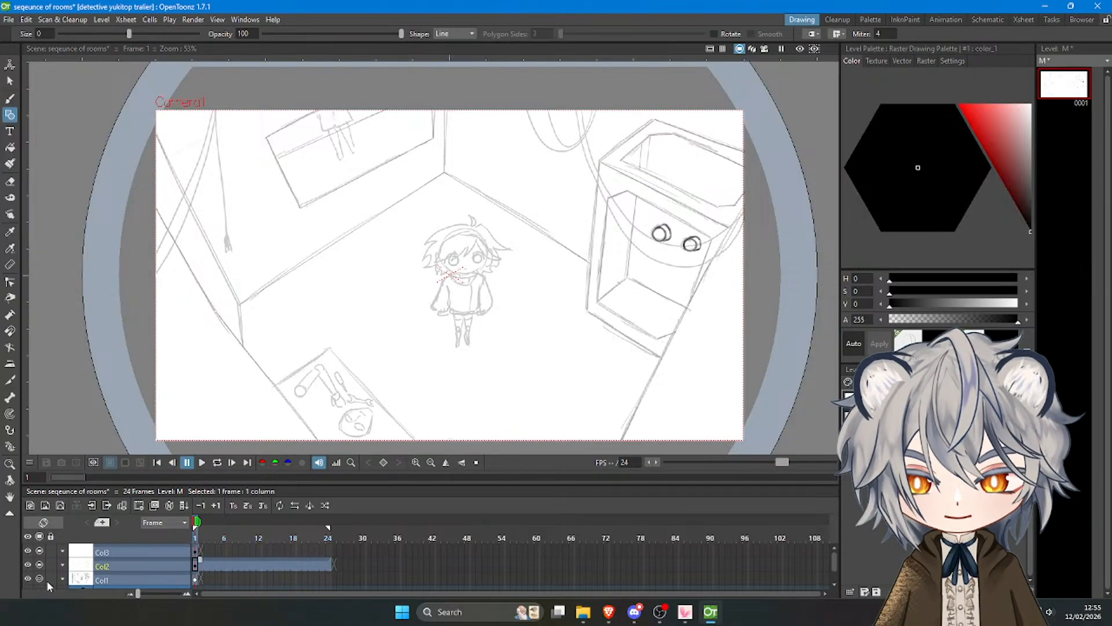
pyautogui.click(39, 578)
pyautogui.click(37, 576)
pyautogui.click(37, 576)
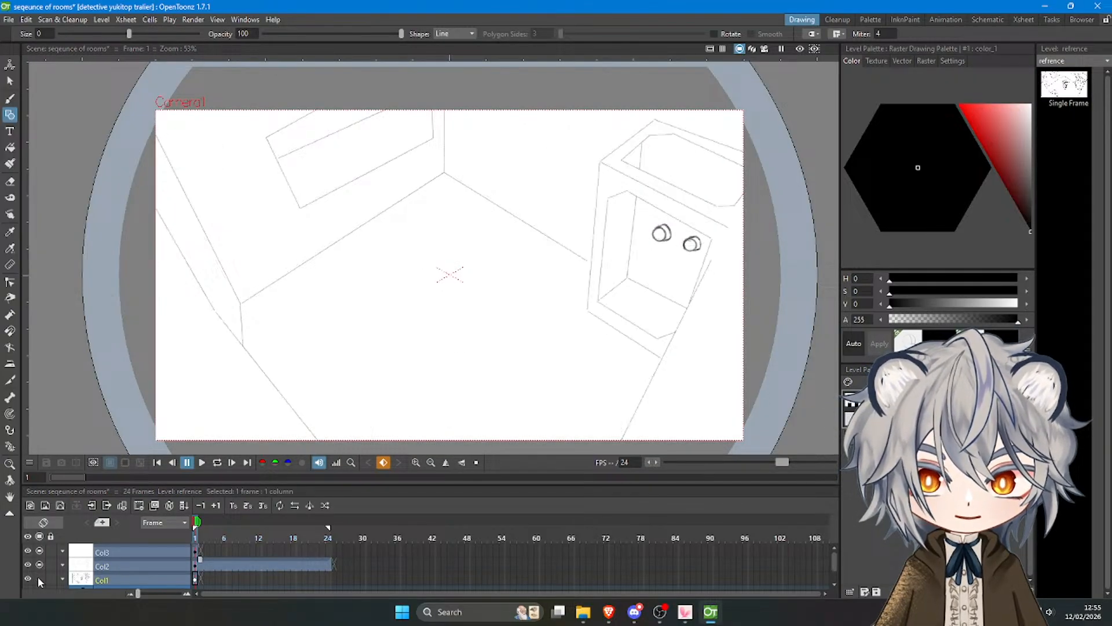
pyautogui.scroll(-2, 316, 184)
pyautogui.scroll(3, 320, 208)
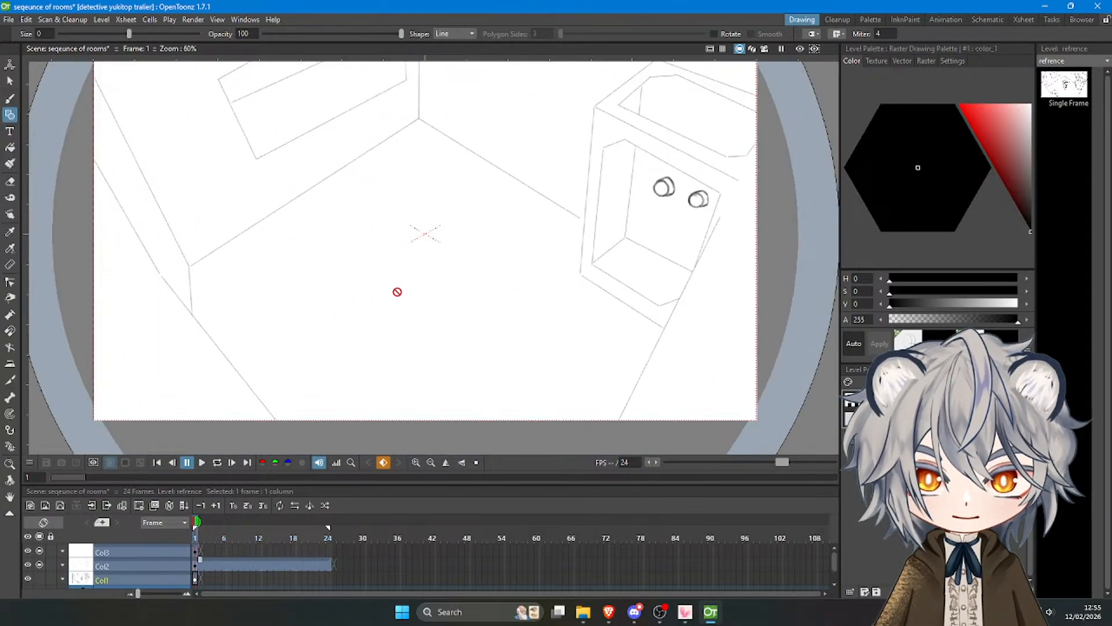
pyautogui.click(39, 578)
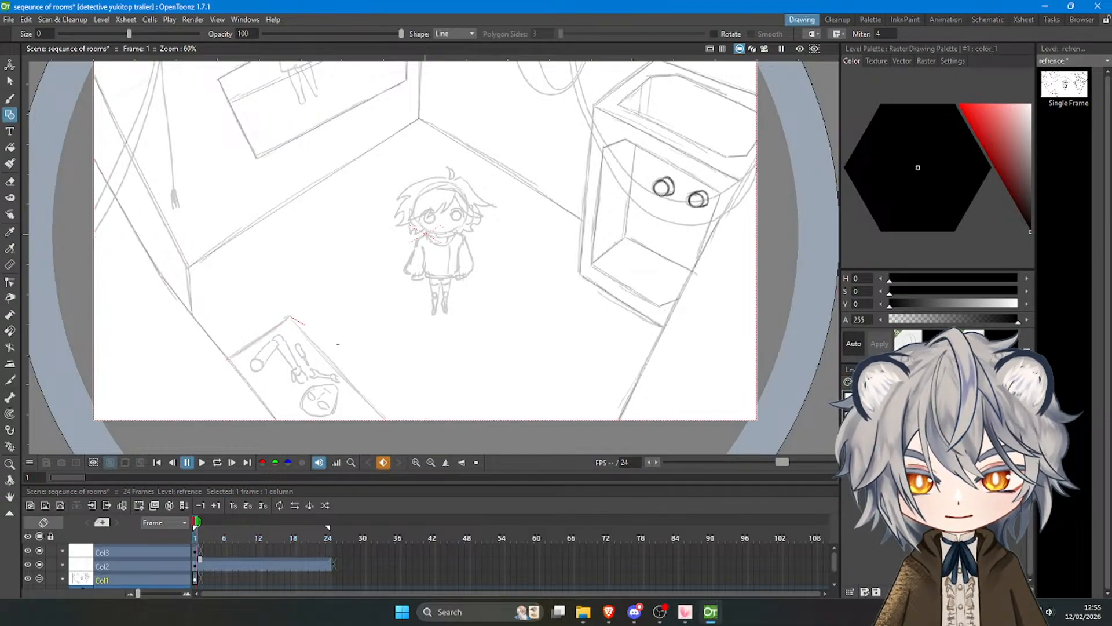
# Trace the edge of the small panel on the floor with a straight line on the sketch column Col1.
pyautogui.moveTo(290, 317); pyautogui.dragTo(389, 423)
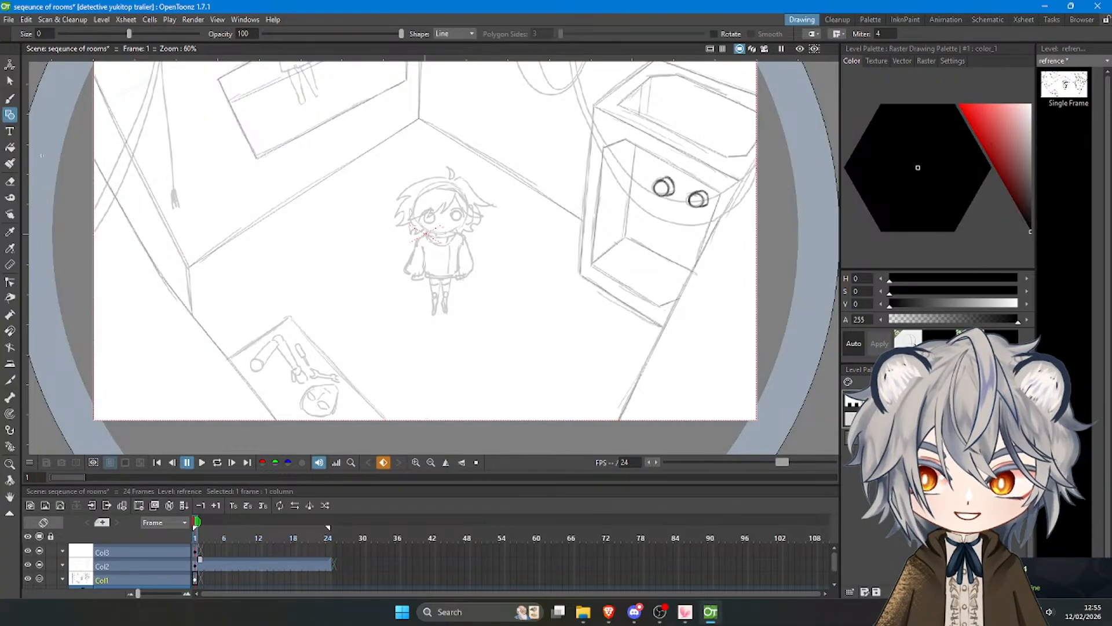
# Set the brush size to -0.11 and ink the jointed arm, the small tool shapes and the round face on Col2.
pyautogui.click(9, 99)
pyautogui.moveTo(147, 33); pyautogui.dragTo(106, 40)
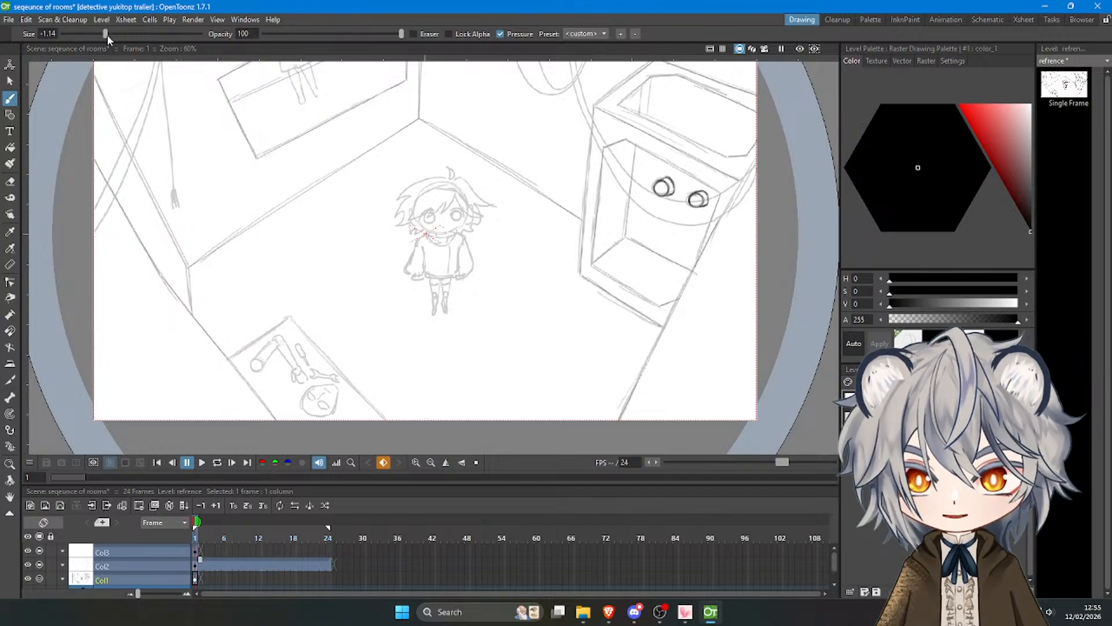
pyautogui.moveTo(107, 35); pyautogui.dragTo(130, 39)
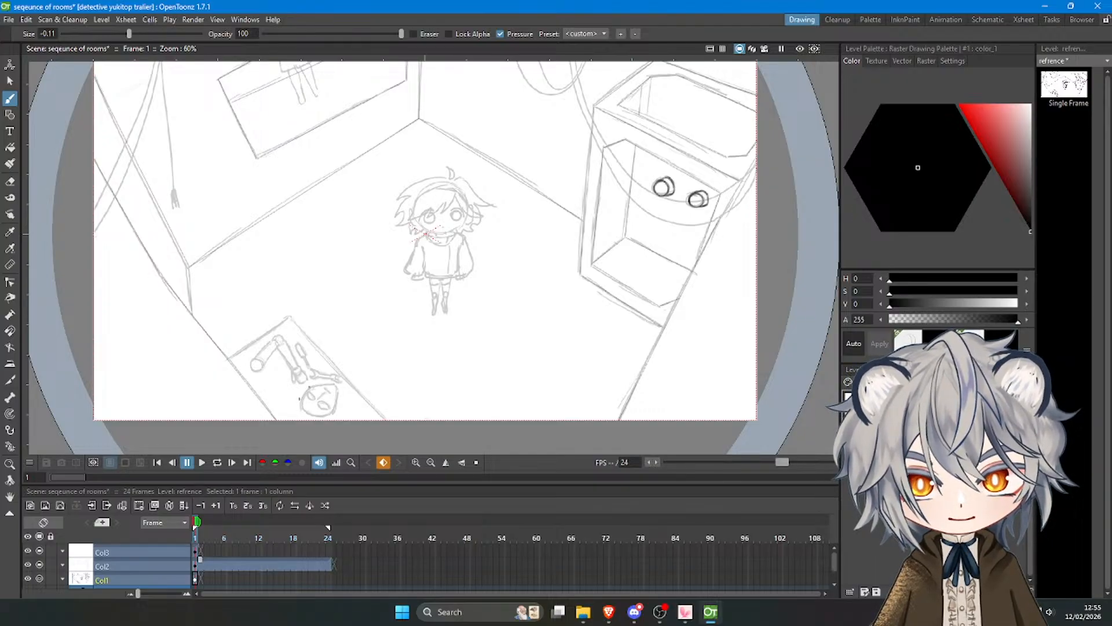
pyautogui.click(194, 568)
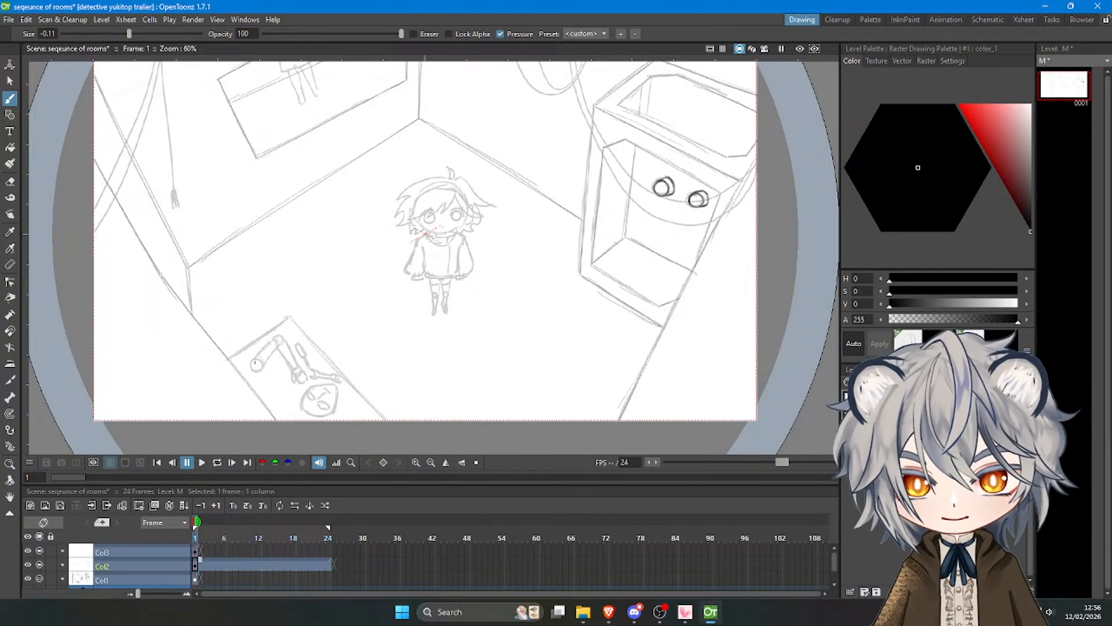
pyautogui.moveTo(257, 359)
pyautogui.mouseDown()
pyautogui.moveTo(274, 340)
pyautogui.moveTo(294, 382)
pyautogui.moveTo(306, 384)
pyautogui.moveTo(303, 360)
pyautogui.moveTo(311, 368)
pyautogui.mouseUp()
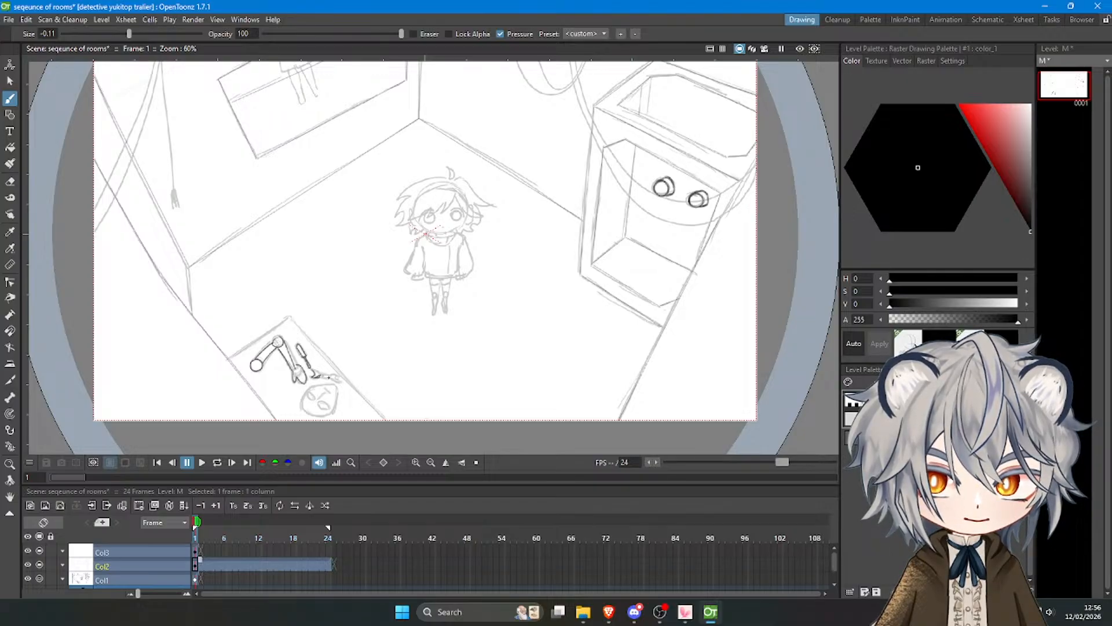
pyautogui.moveTo(316, 369)
pyautogui.mouseDown()
pyautogui.moveTo(330, 375)
pyautogui.moveTo(320, 373)
pyautogui.moveTo(311, 401)
pyautogui.moveTo(330, 411)
pyautogui.moveTo(329, 398)
pyautogui.moveTo(313, 415)
pyautogui.mouseUp()
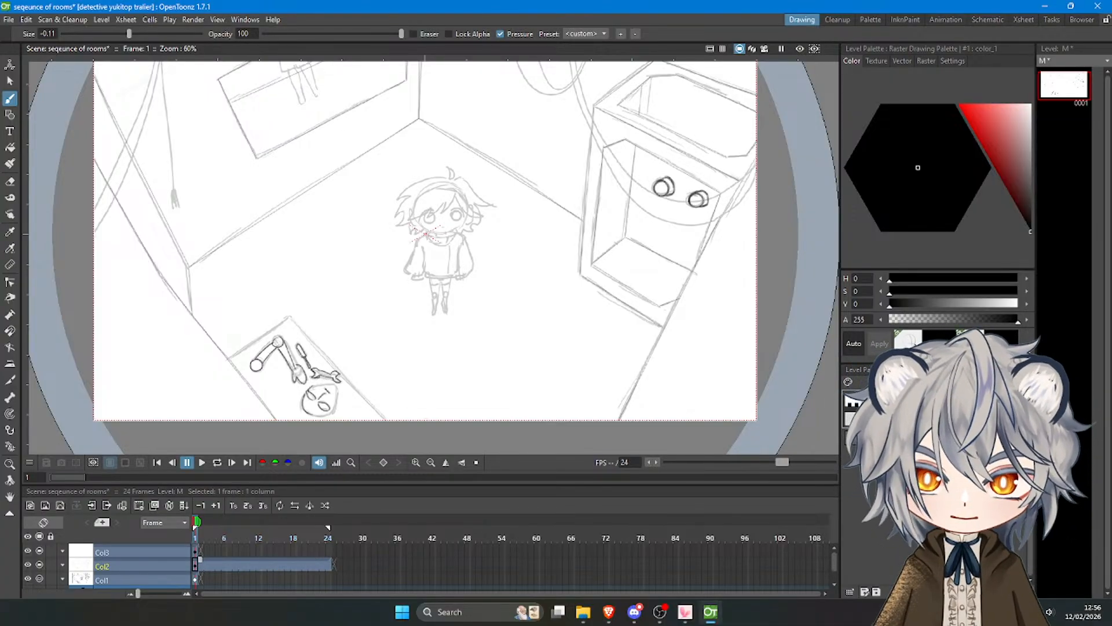
pyautogui.moveTo(305, 393)
pyautogui.mouseDown()
pyautogui.moveTo(338, 385)
pyautogui.moveTo(317, 415)
pyautogui.mouseUp()
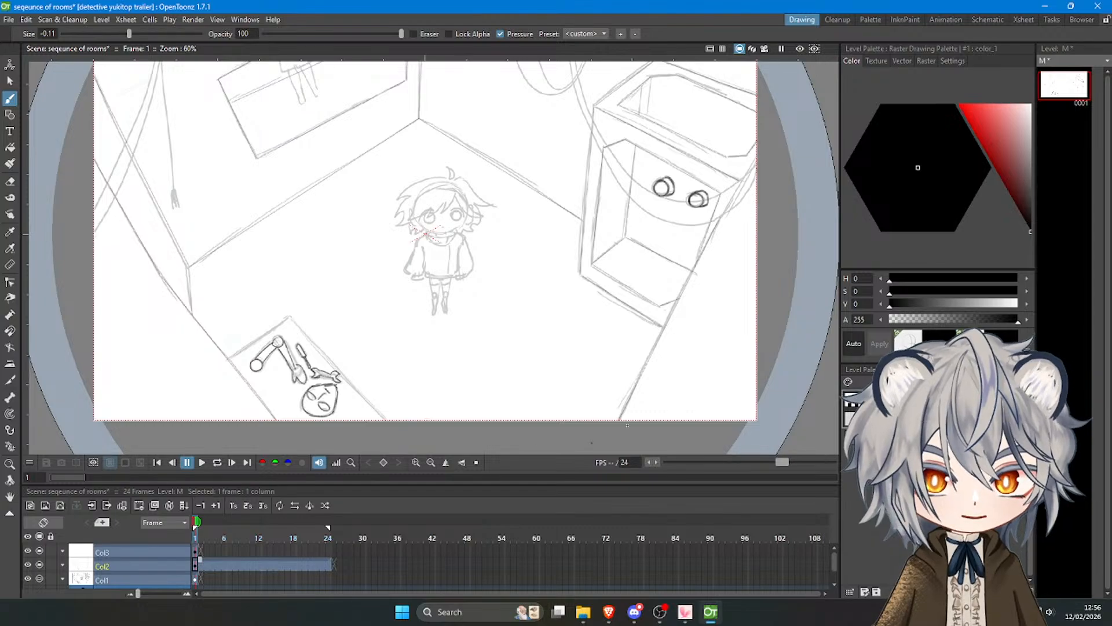
# Extend the Col3 drawing along the timeline to frame 12.
pyautogui.scroll(-2, 506, 293)
pyautogui.scroll(1, 583, 147)
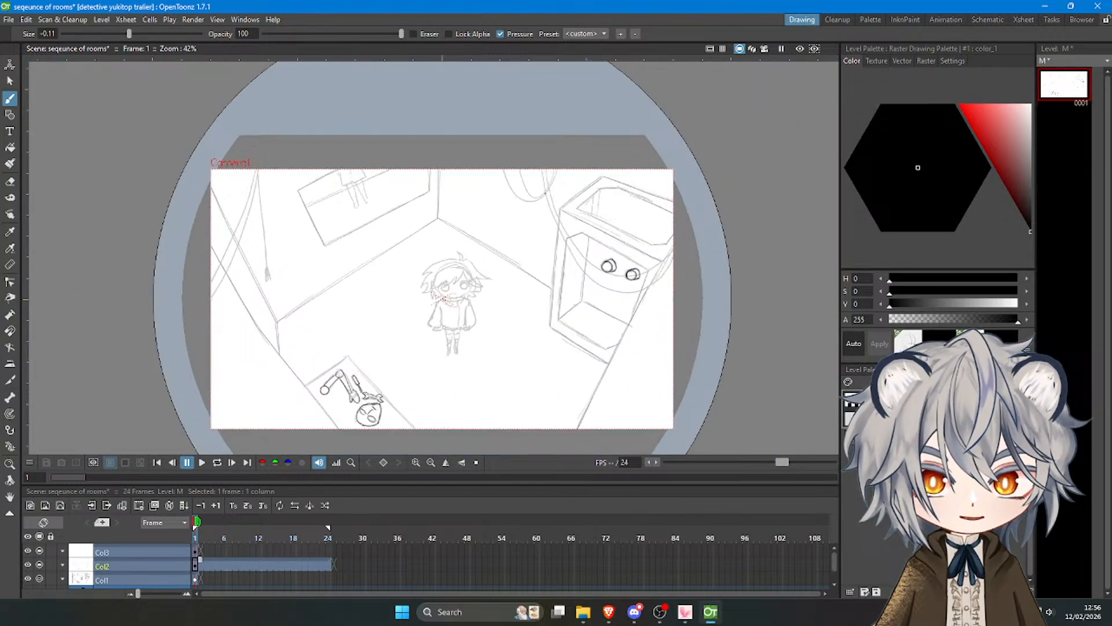
pyautogui.click(196, 550)
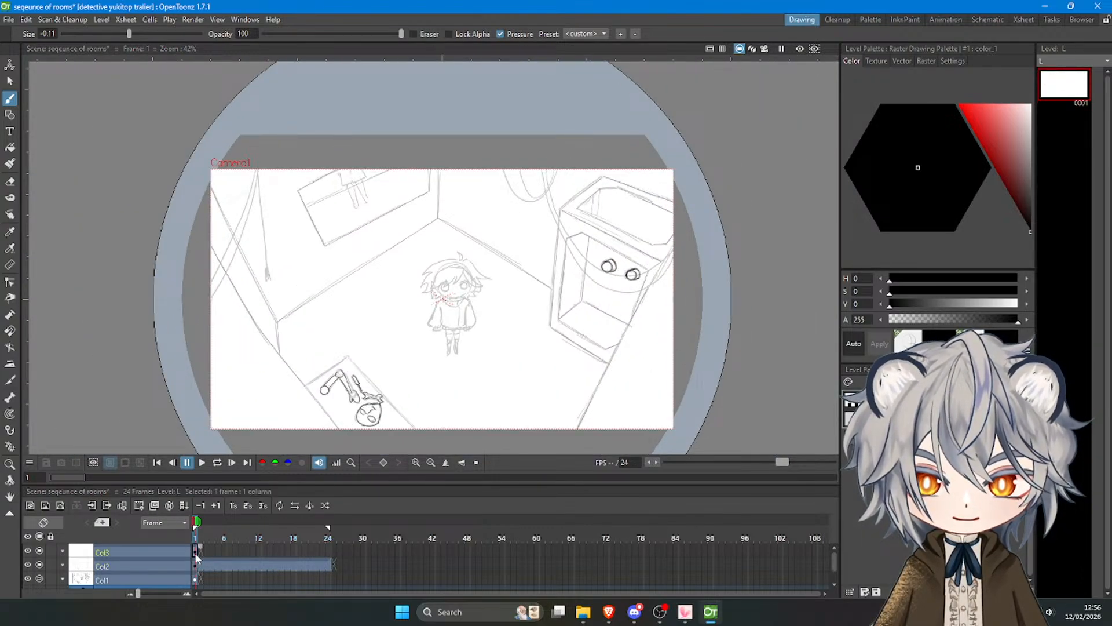
pyautogui.moveTo(201, 548); pyautogui.dragTo(263, 552)
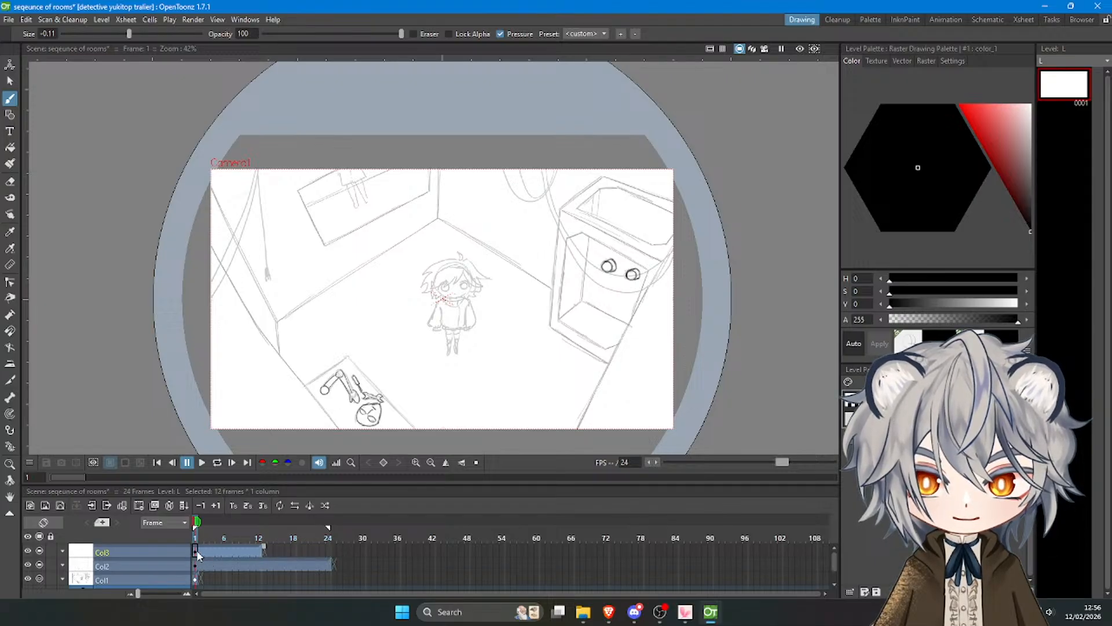
pyautogui.click(196, 550)
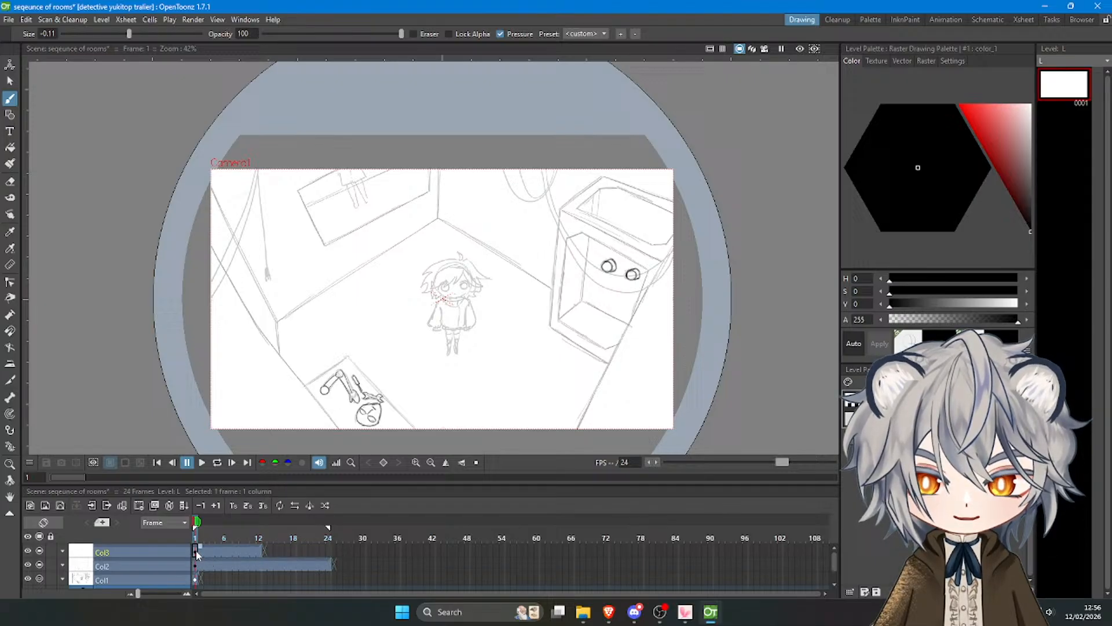
# Toggle the visibility of Col2 and Col1 to compare the line art with the sketch.
pyautogui.click(37, 565)
pyautogui.click(29, 565)
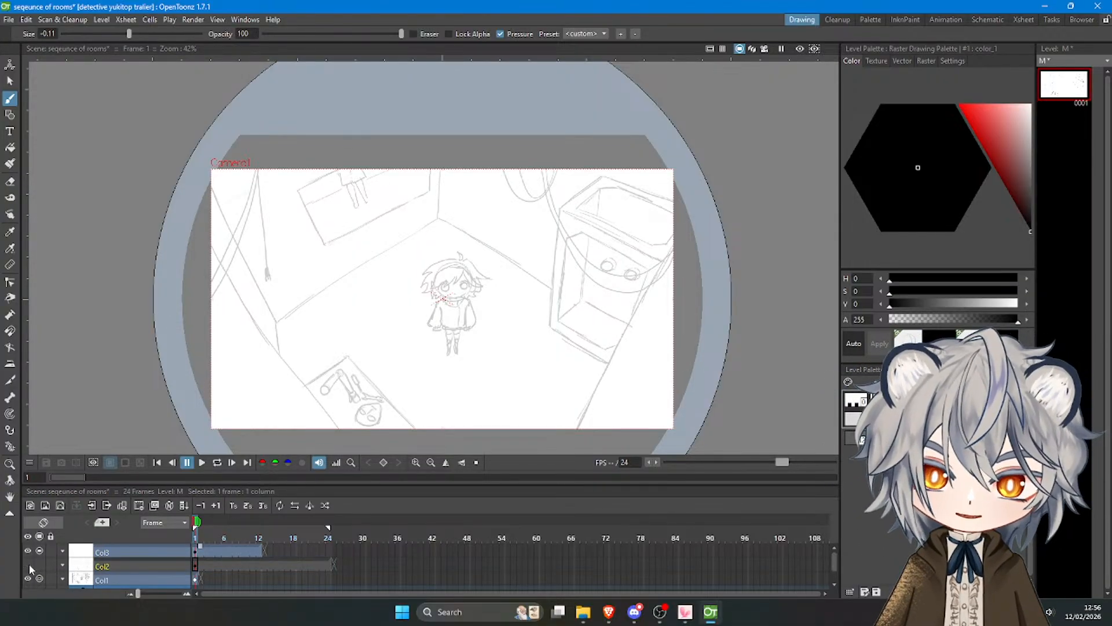
pyautogui.click(40, 565)
pyautogui.click(29, 565)
pyautogui.click(29, 578)
pyautogui.click(37, 577)
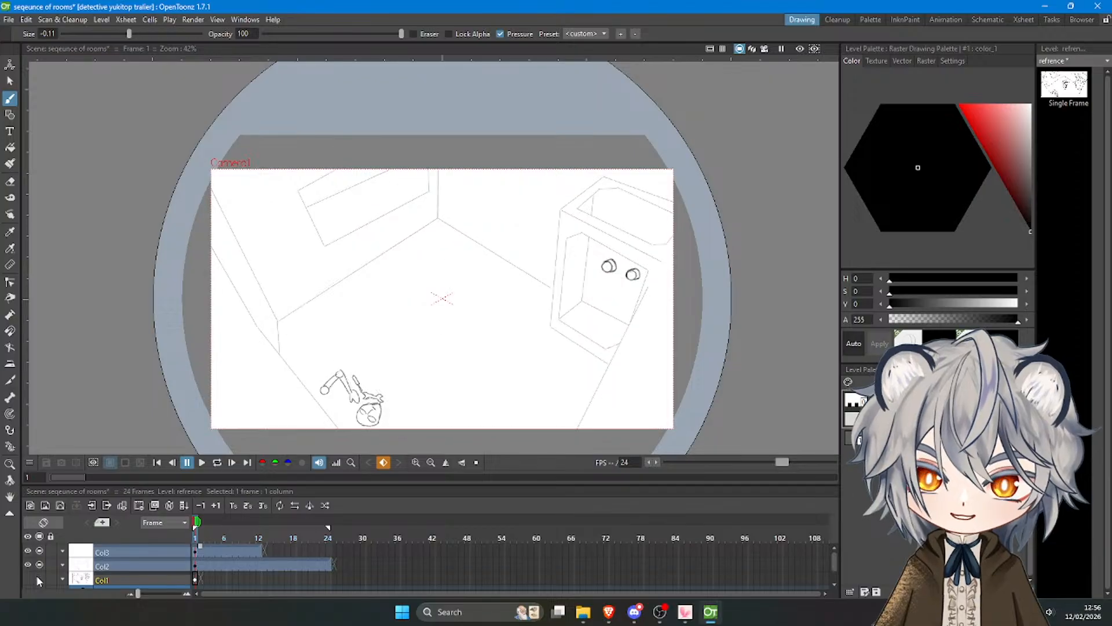
pyautogui.click(38, 576)
pyautogui.click(28, 577)
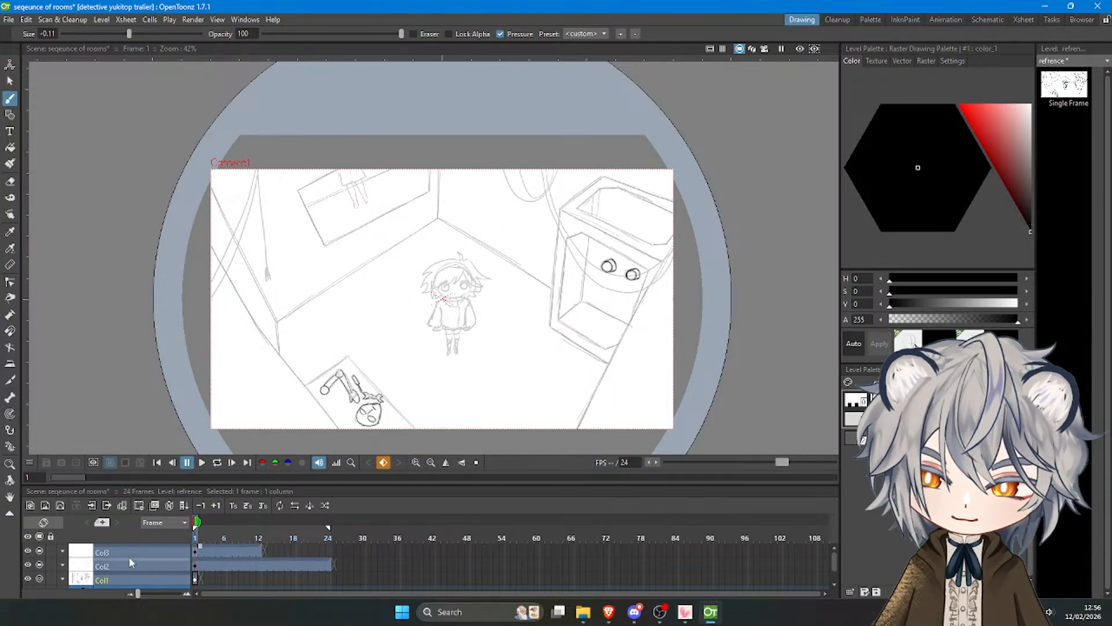
# Trace the edges of the panel around the inked arm and face with straight lines on Col2.
pyautogui.click(194, 565)
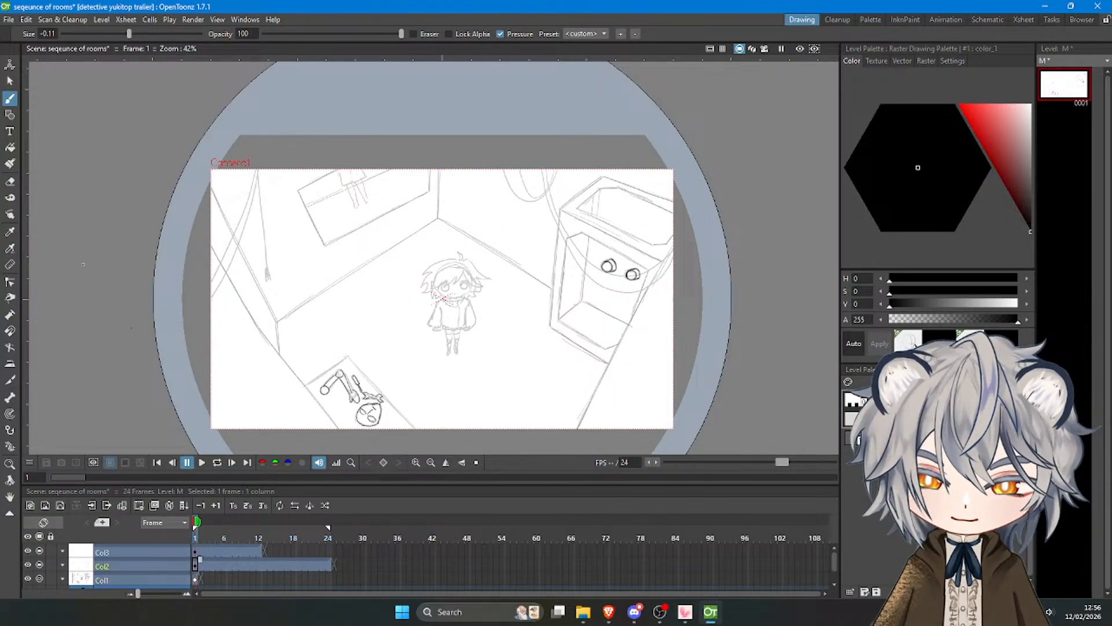
pyautogui.click(10, 114)
pyautogui.scroll(4, 382, 394)
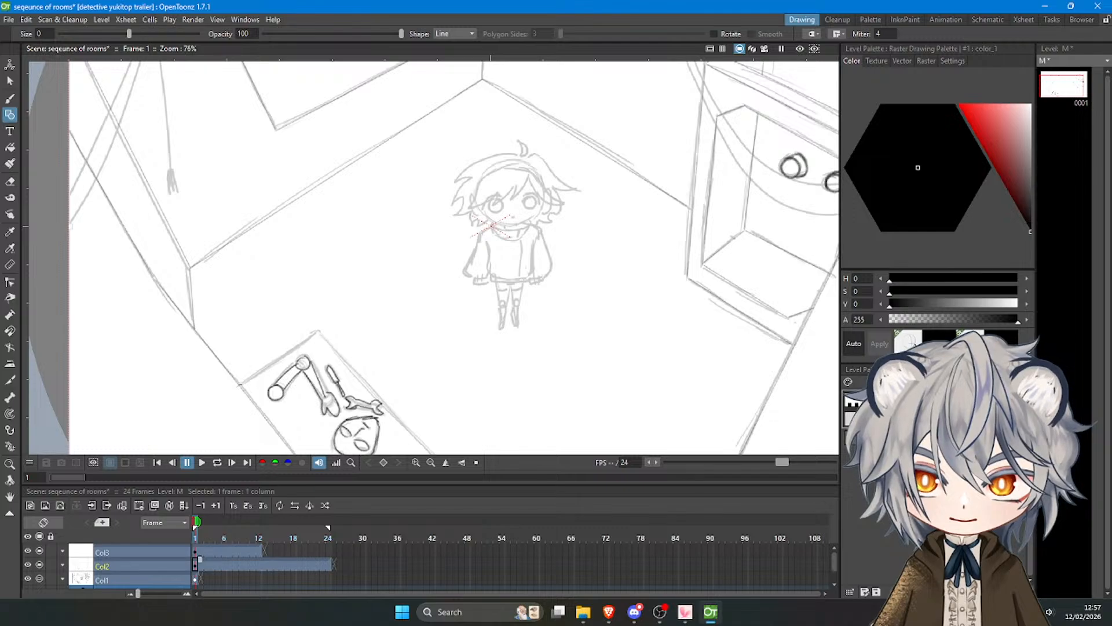
pyautogui.moveTo(239, 385)
pyautogui.mouseDown()
pyautogui.moveTo(318, 332)
pyautogui.moveTo(339, 339)
pyautogui.moveTo(431, 435)
pyautogui.mouseUp()
# Hide the sketch column Col1 to review the whole room line art including the traced panel edges.
pyautogui.scroll(-1, 330, 257)
pyautogui.scroll(-4, 391, 367)
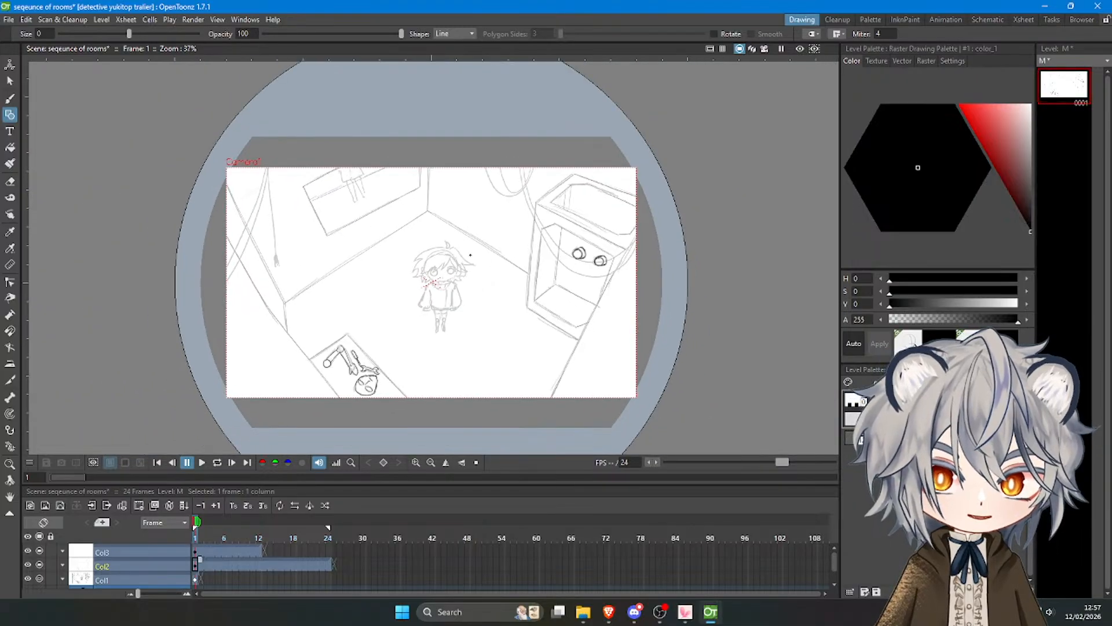
pyautogui.scroll(3, 471, 254)
pyautogui.click(39, 578)
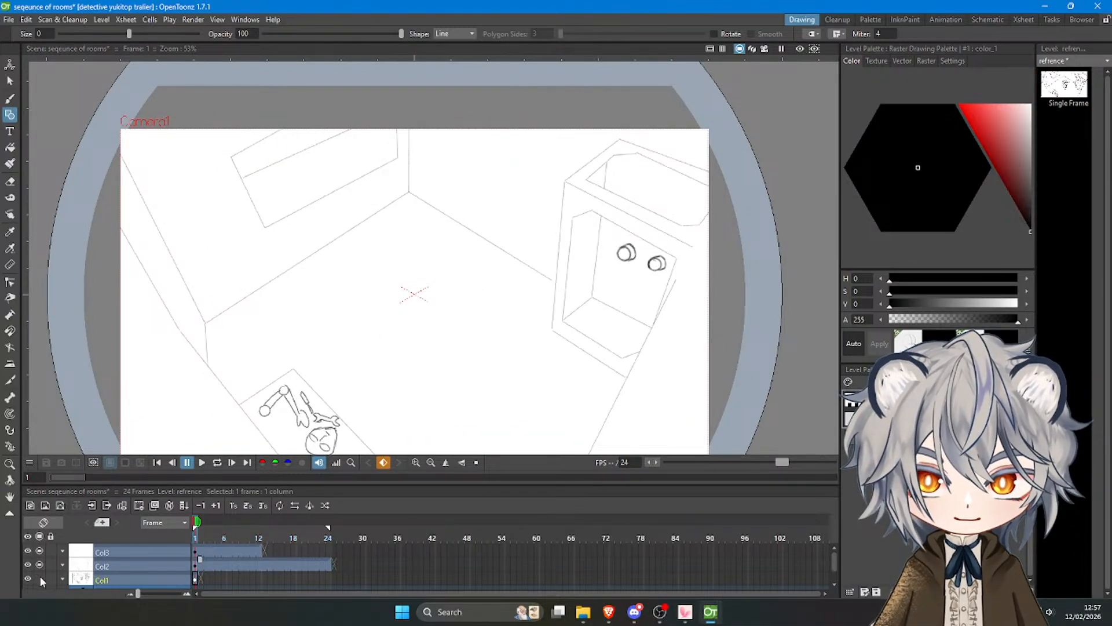
pyautogui.click(40, 578)
pyautogui.click(40, 578)
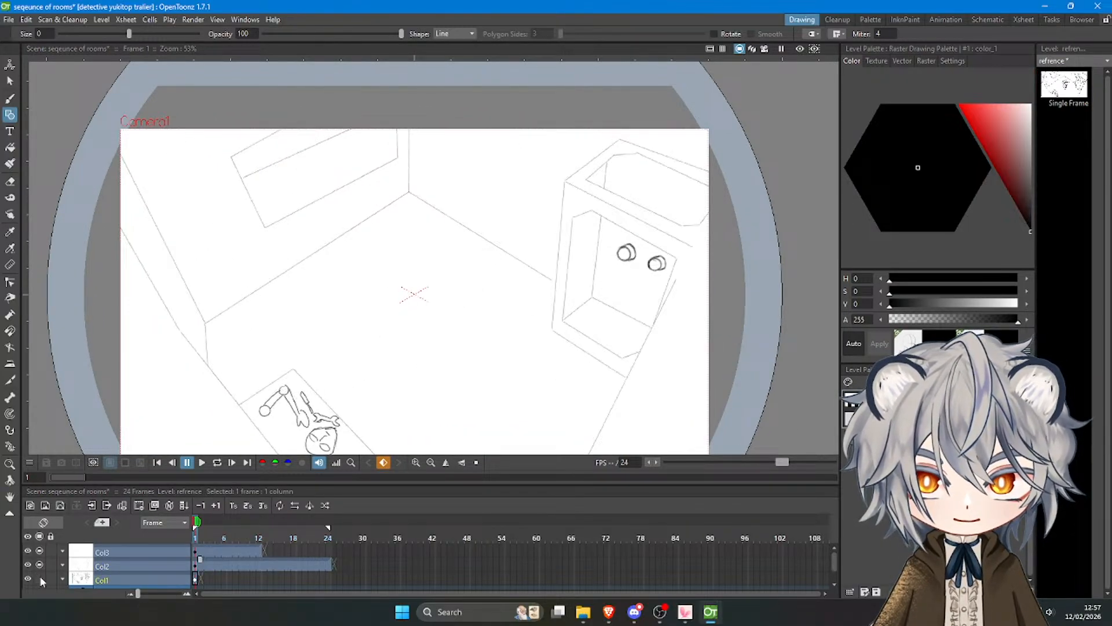
# Show the sketch column Col1 again and ink the character's eyes with the brush on frame 1 of Col3.
pyautogui.click(40, 578)
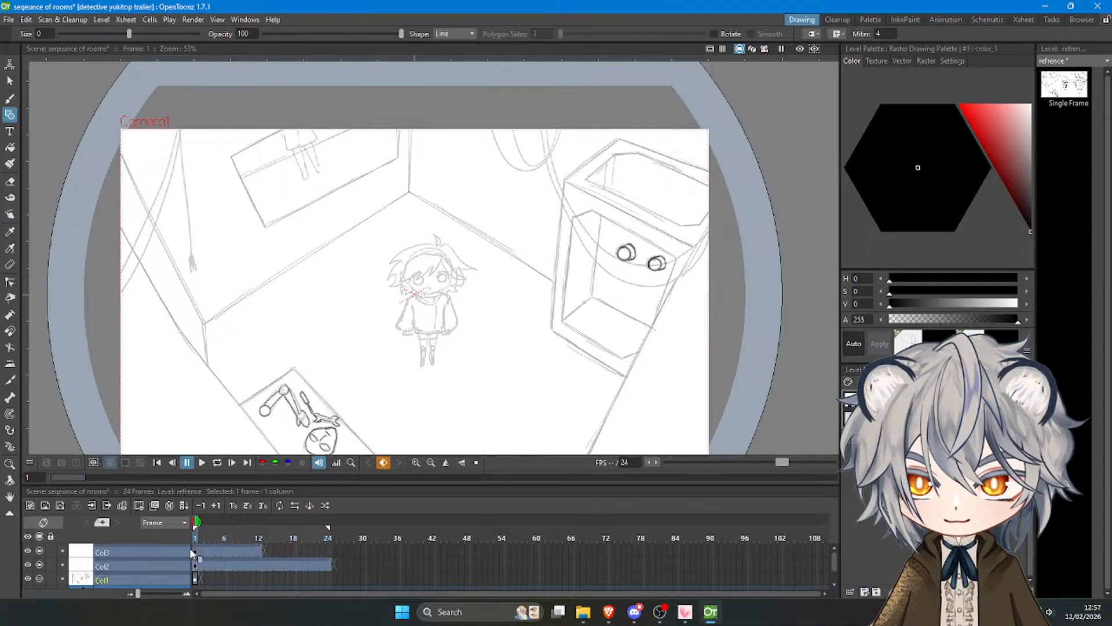
pyautogui.click(195, 552)
pyautogui.scroll(3, 423, 301)
pyautogui.press('b')
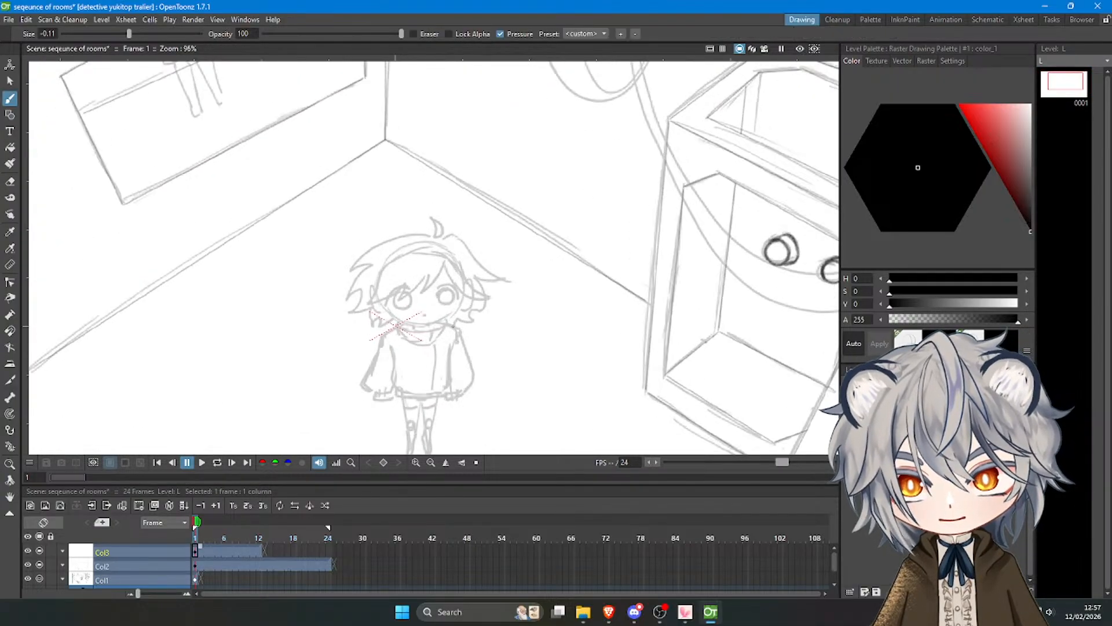
pyautogui.scroll(2, 378, 265)
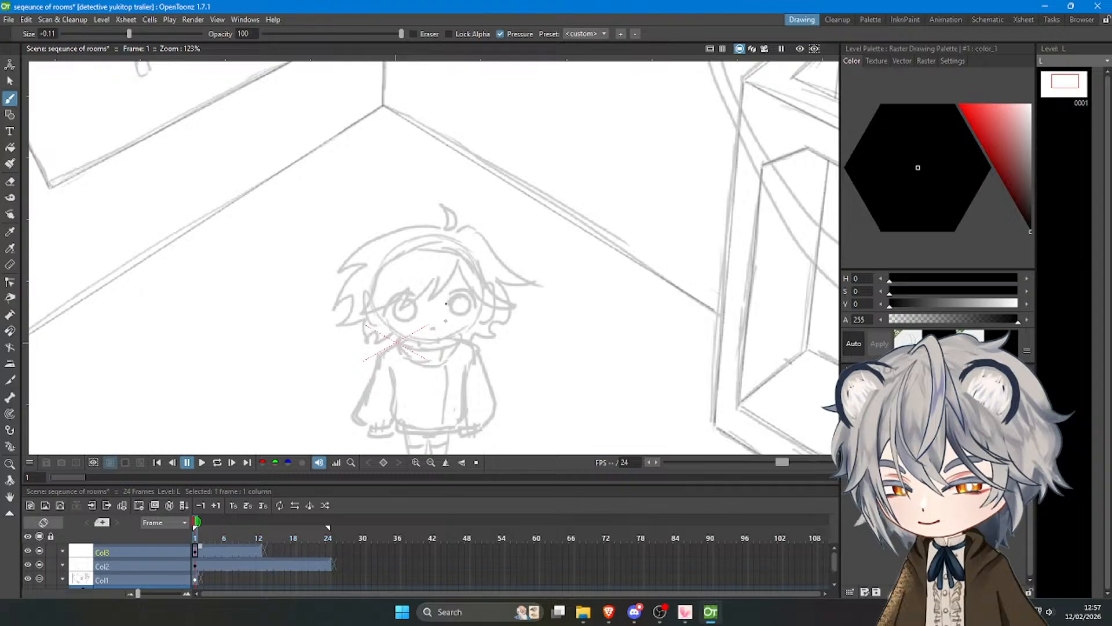
pyautogui.moveTo(447, 294)
pyautogui.mouseDown()
pyautogui.moveTo(466, 290)
pyautogui.moveTo(473, 305)
pyautogui.moveTo(448, 306)
pyautogui.moveTo(470, 297)
pyautogui.moveTo(457, 295)
pyautogui.moveTo(470, 299)
pyautogui.moveTo(388, 311)
pyautogui.moveTo(392, 297)
pyautogui.moveTo(387, 316)
pyautogui.moveTo(416, 311)
pyautogui.moveTo(396, 315)
pyautogui.moveTo(414, 302)
pyautogui.mouseUp()
pyautogui.hotkey('ctrl', 'z')
pyautogui.hotkey('ctrl', 'z')
pyautogui.hotkey('ctrl', 'z')
pyautogui.hotkey('ctrl', 'z')
pyautogui.hotkey('ctrl', 'z')
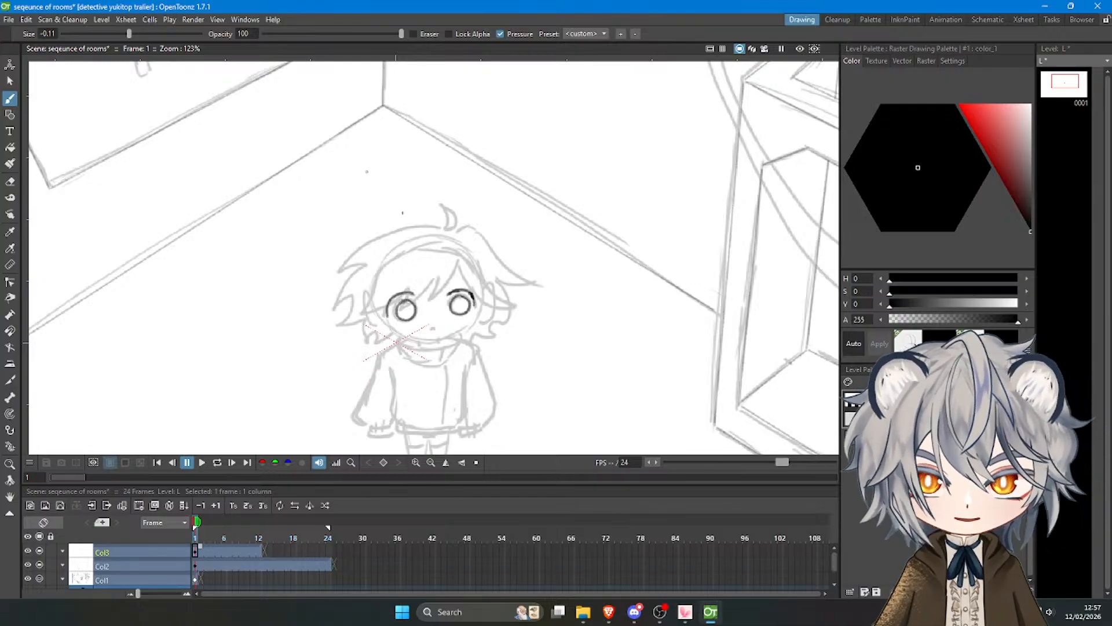
# Ink the character's fringe over the forehead, from the central parting across to the left side of the face.
pyautogui.moveTo(458, 261); pyautogui.dragTo(437, 294)
pyautogui.moveTo(436, 296); pyautogui.dragTo(430, 302)
pyautogui.moveTo(442, 275)
pyautogui.mouseDown()
pyautogui.moveTo(430, 301)
pyautogui.moveTo(394, 308)
pyautogui.moveTo(409, 288)
pyautogui.moveTo(356, 315)
pyautogui.mouseUp()
pyautogui.hotkey('ctrl', 'z')
pyautogui.hotkey('ctrl', 'z')
pyautogui.hotkey('ctrl', 'z')
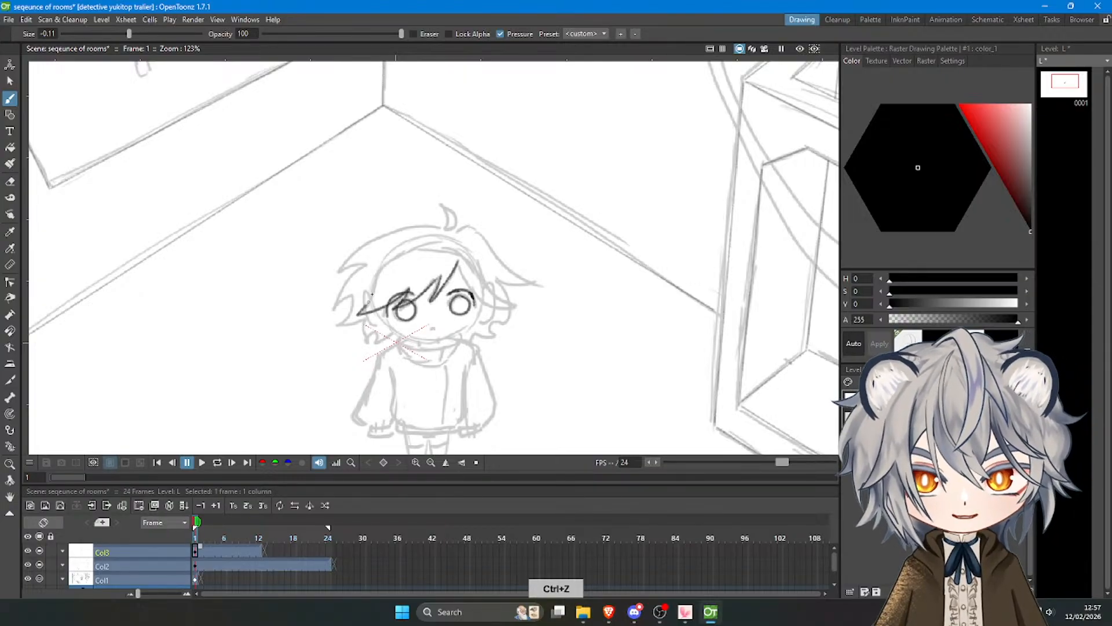
pyautogui.moveTo(383, 277); pyautogui.dragTo(366, 305)
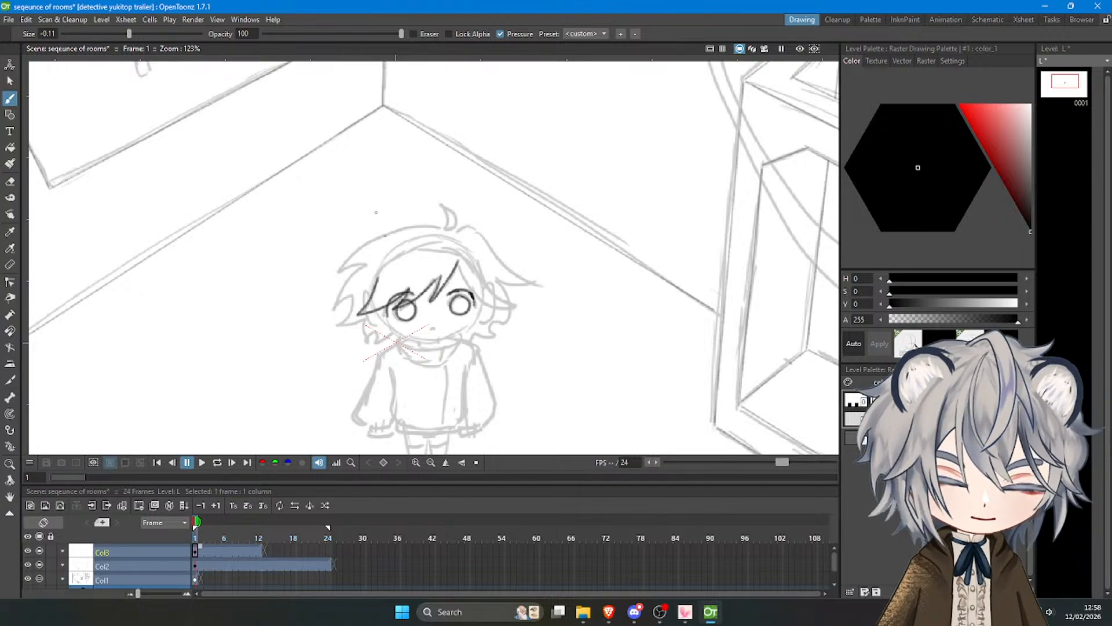
# Ink the small hair tuft on top of the head and the short hairline beside it.
pyautogui.moveTo(444, 227)
pyautogui.mouseDown()
pyautogui.moveTo(441, 203)
pyautogui.moveTo(453, 215)
pyautogui.moveTo(442, 206)
pyautogui.moveTo(451, 230)
pyautogui.mouseUp()
pyautogui.hotkey('ctrl', 'z')
pyautogui.hotkey('ctrl', 'z')
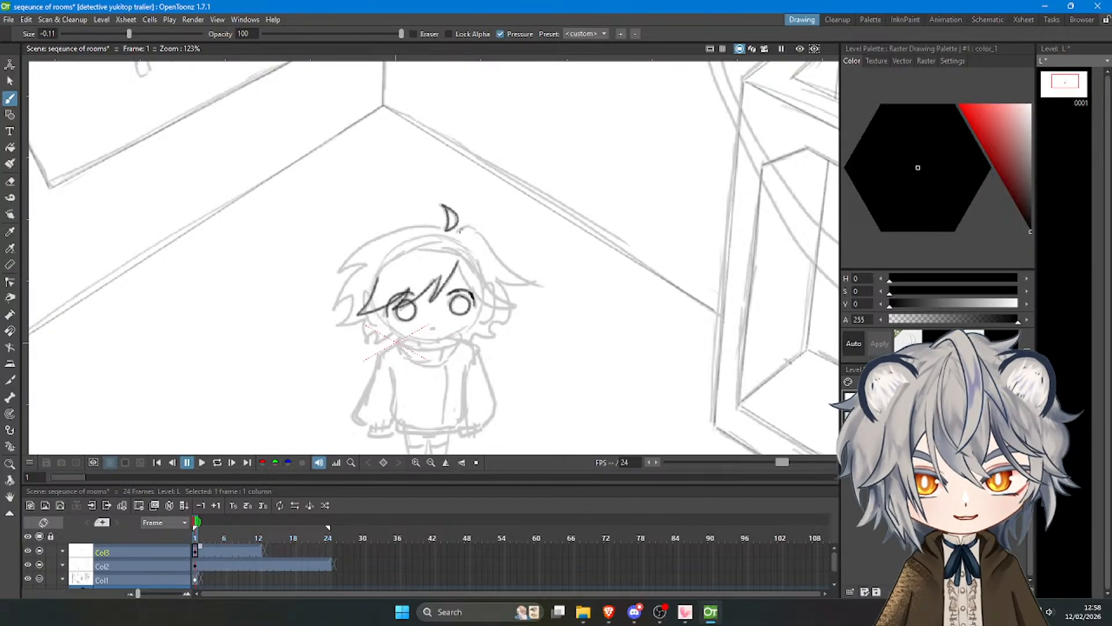
pyautogui.moveTo(453, 232); pyautogui.dragTo(468, 225)
pyautogui.hotkey('ctrl', 'z')
pyautogui.hotkey('ctrl', 'z')
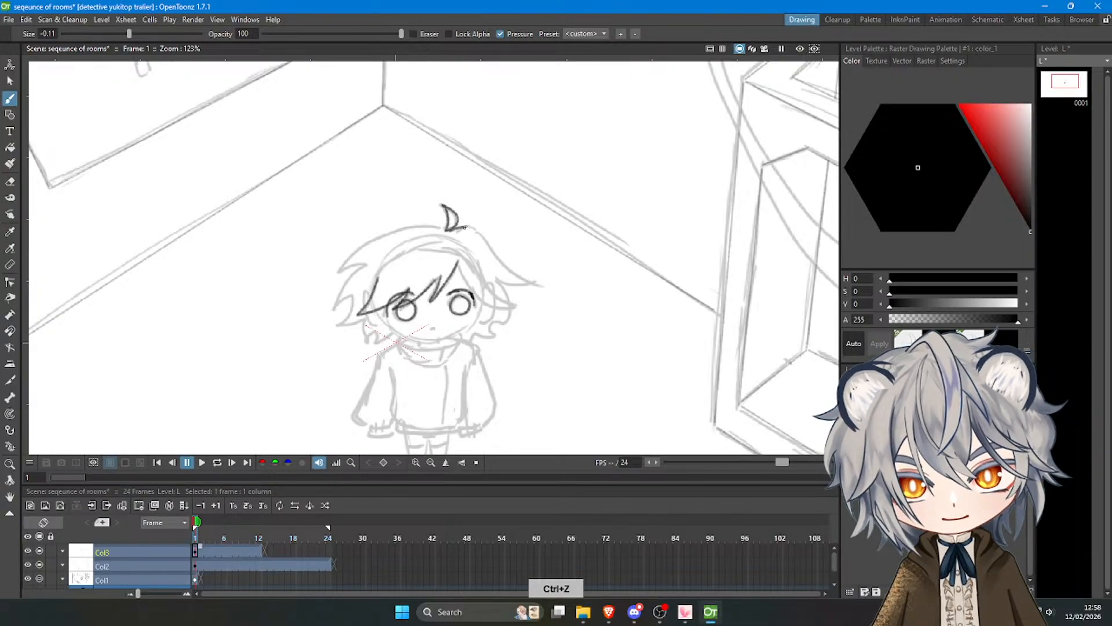
pyautogui.hotkey('ctrl', 'z')
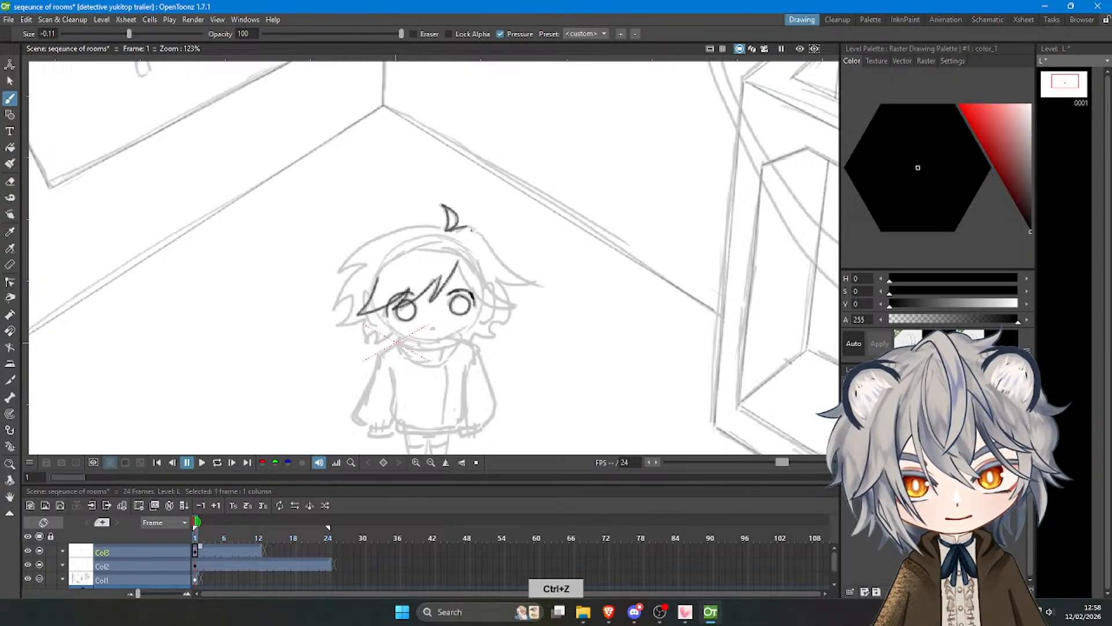
# Ink the outer hair sweep and the fringe strand on the right side of the head.
pyautogui.moveTo(469, 226); pyautogui.dragTo(529, 282)
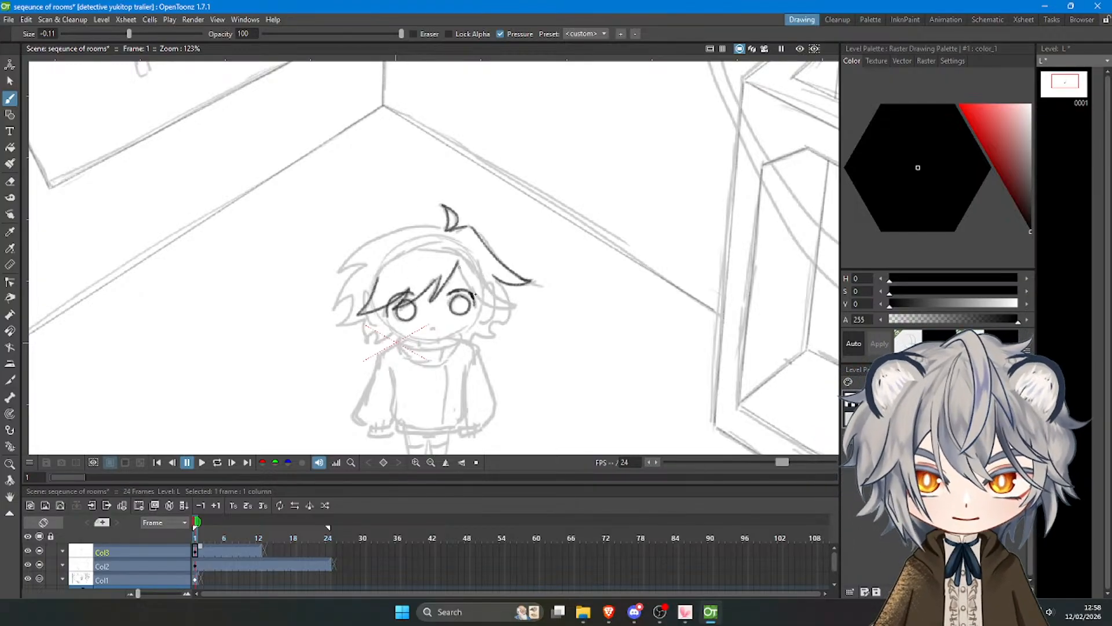
pyautogui.hotkey('ctrl', 'z')
pyautogui.moveTo(459, 265)
pyautogui.mouseDown()
pyautogui.moveTo(503, 308)
pyautogui.moveTo(477, 265)
pyautogui.moveTo(515, 308)
pyautogui.mouseUp()
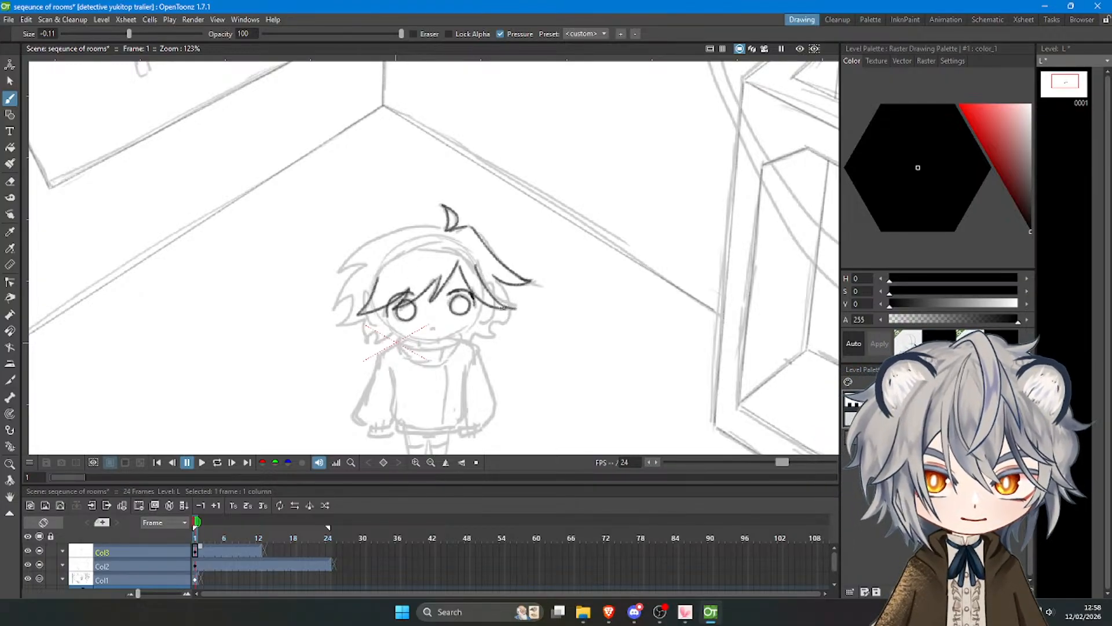
pyautogui.hotkey('ctrl', 'z')
# Ink the two curved edges of the headband across the character's hair.
pyautogui.moveTo(377, 284)
pyautogui.mouseDown()
pyautogui.moveTo(406, 253)
pyautogui.moveTo(392, 258)
pyautogui.moveTo(463, 269)
pyautogui.mouseUp()
pyautogui.hotkey('ctrl', 'z')
pyautogui.hotkey('ctrl', 'z')
pyautogui.moveTo(374, 285)
pyautogui.mouseDown()
pyautogui.moveTo(421, 246)
pyautogui.moveTo(469, 271)
pyautogui.mouseUp()
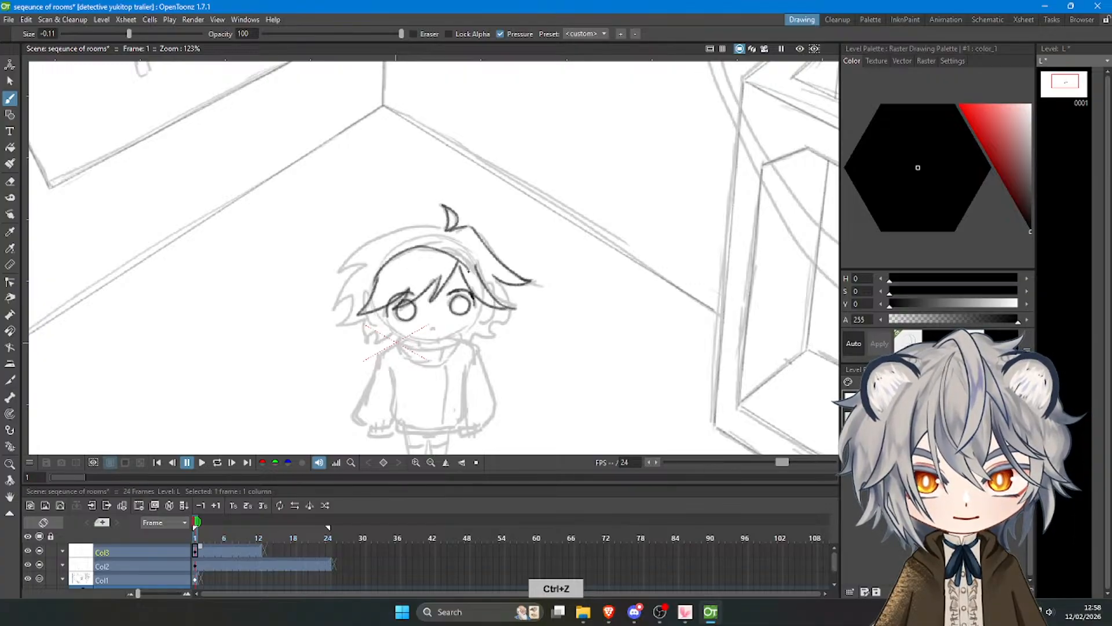
pyautogui.hotkey('ctrl', 'z')
pyautogui.moveTo(375, 288)
pyautogui.mouseDown()
pyautogui.moveTo(472, 258)
pyautogui.moveTo(478, 272)
pyautogui.moveTo(440, 245)
pyautogui.moveTo(480, 274)
pyautogui.moveTo(378, 262)
pyautogui.moveTo(438, 233)
pyautogui.moveTo(478, 254)
pyautogui.moveTo(482, 280)
pyautogui.mouseUp()
pyautogui.hotkey('ctrl', 'z')
pyautogui.hotkey('ctrl', 'z')
pyautogui.hotkey('ctrl', 'z')
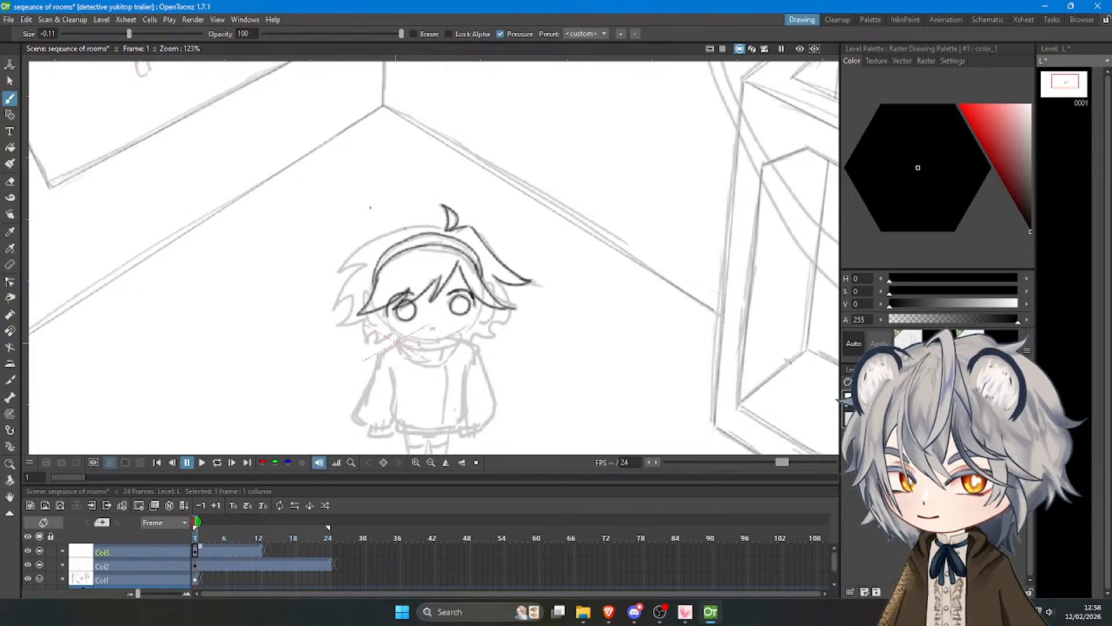
pyautogui.hotkey('ctrl', 'z')
# Ink the outer hair outline with its pointed strands and the ear on the left side of the head.
pyautogui.moveTo(441, 227)
pyautogui.mouseDown()
pyautogui.moveTo(387, 233)
pyautogui.moveTo(338, 275)
pyautogui.mouseUp()
pyautogui.hotkey('ctrl', 'z')
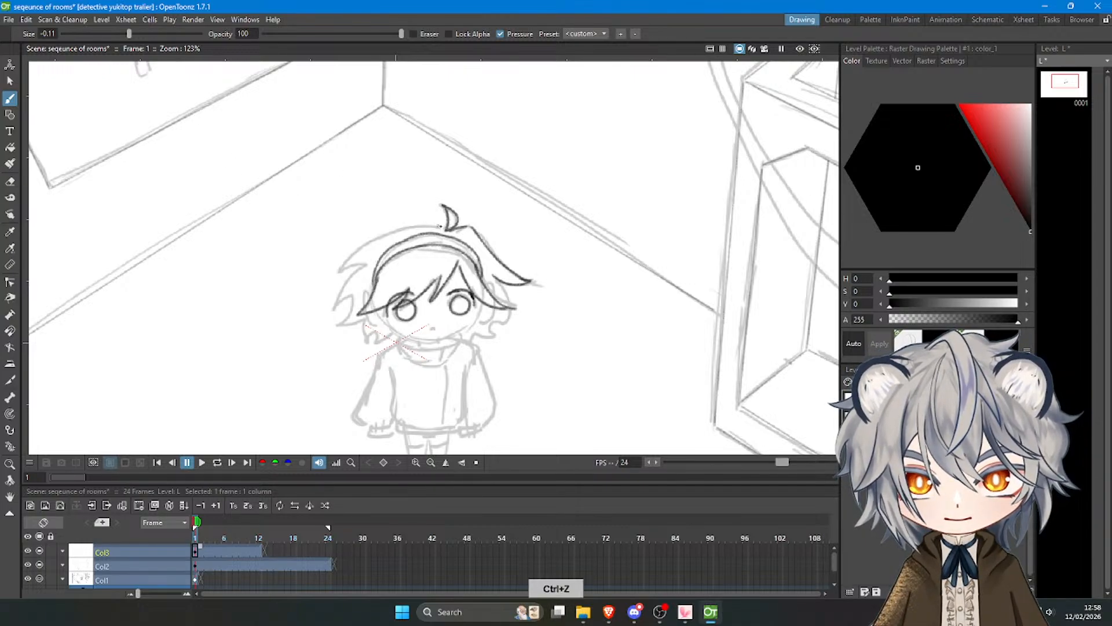
pyautogui.moveTo(446, 229)
pyautogui.mouseDown()
pyautogui.moveTo(385, 239)
pyautogui.moveTo(344, 273)
pyautogui.mouseUp()
pyautogui.hotkey('ctrl', 'z')
pyautogui.moveTo(441, 229)
pyautogui.mouseDown()
pyautogui.moveTo(344, 270)
pyautogui.moveTo(369, 268)
pyautogui.moveTo(340, 294)
pyautogui.moveTo(352, 298)
pyautogui.moveTo(343, 328)
pyautogui.moveTo(364, 315)
pyautogui.moveTo(361, 291)
pyautogui.moveTo(371, 326)
pyautogui.moveTo(376, 311)
pyautogui.mouseUp()
pyautogui.hotkey('ctrl', 'z')
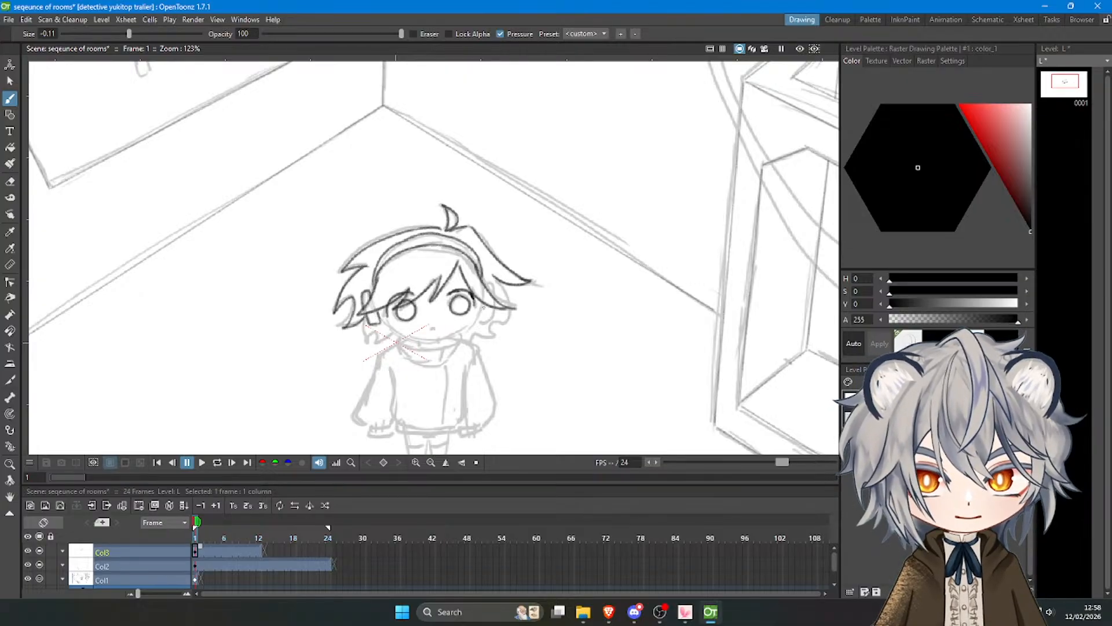
# Ink the right ear and the lower hair tufts on both sides of the face.
pyautogui.moveTo(483, 306)
pyautogui.mouseDown()
pyautogui.moveTo(492, 317)
pyautogui.moveTo(494, 285)
pyautogui.moveTo(492, 299)
pyautogui.mouseUp()
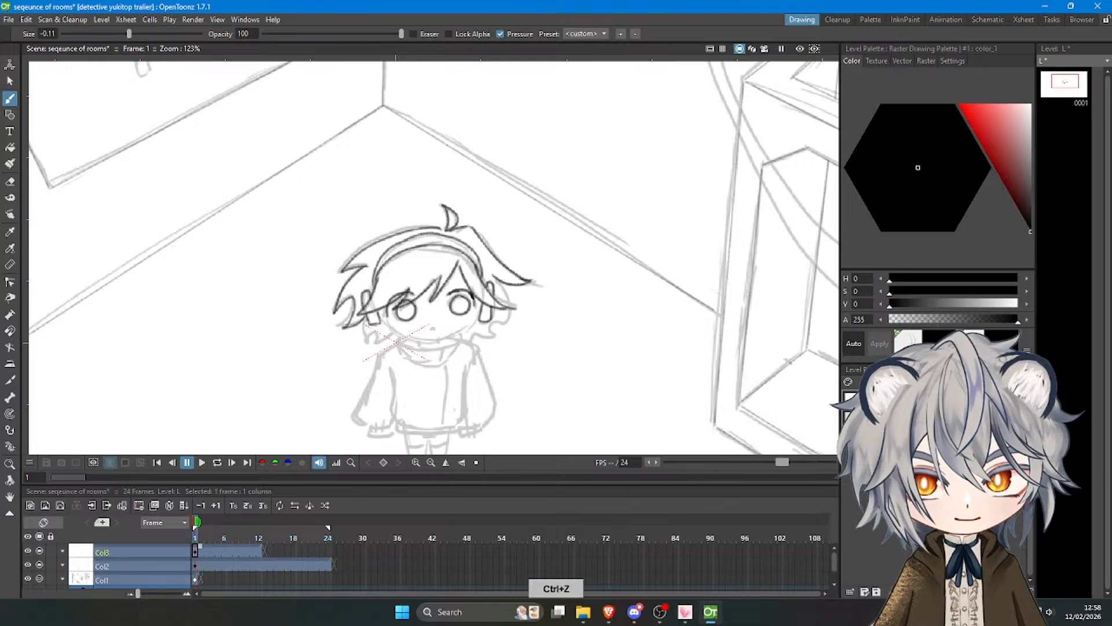
pyautogui.moveTo(367, 321)
pyautogui.mouseDown()
pyautogui.moveTo(371, 343)
pyautogui.moveTo(387, 335)
pyautogui.mouseUp()
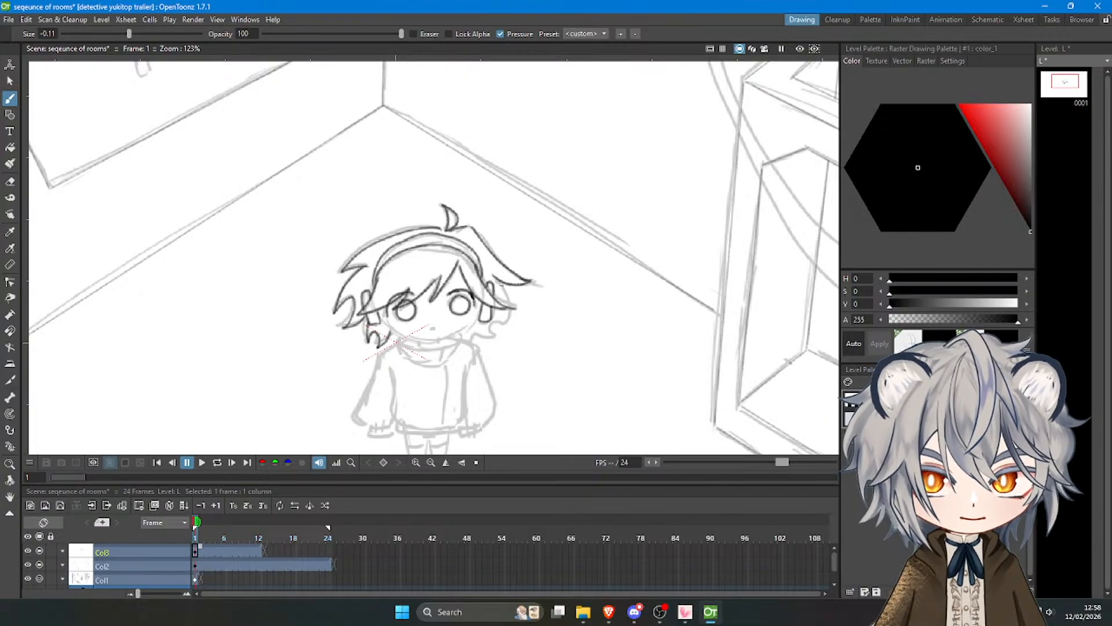
pyautogui.moveTo(496, 280)
pyautogui.mouseDown()
pyautogui.moveTo(511, 315)
pyautogui.moveTo(499, 314)
pyautogui.moveTo(501, 331)
pyautogui.moveTo(486, 327)
pyautogui.mouseUp()
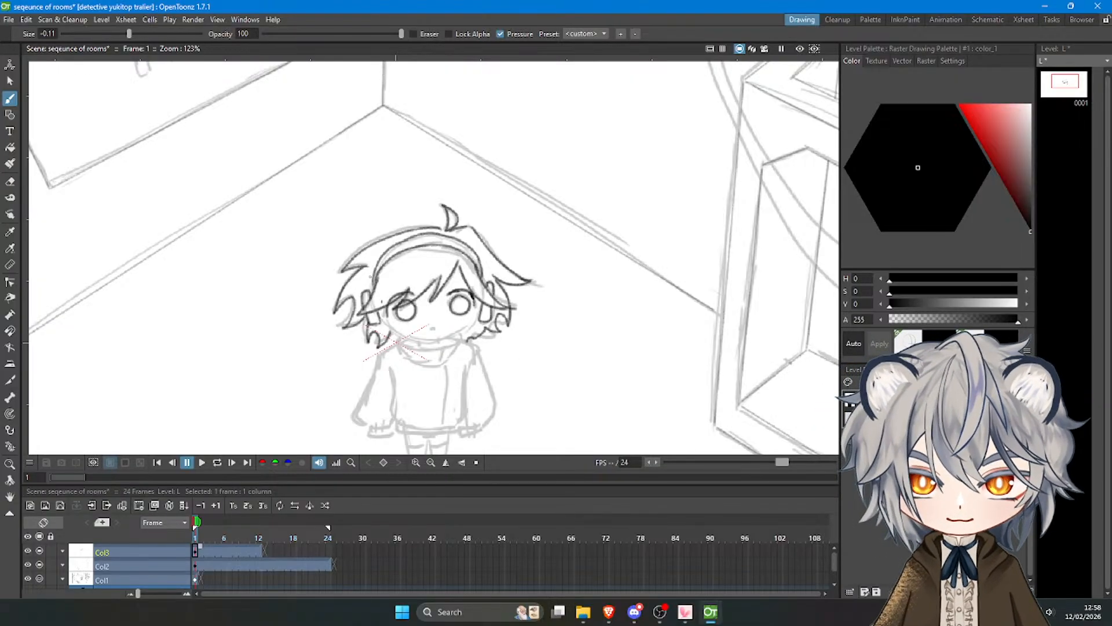
# Ink the character's jawline and the two short neck lines beneath the chin.
pyautogui.hotkey('ctrl', 'z')
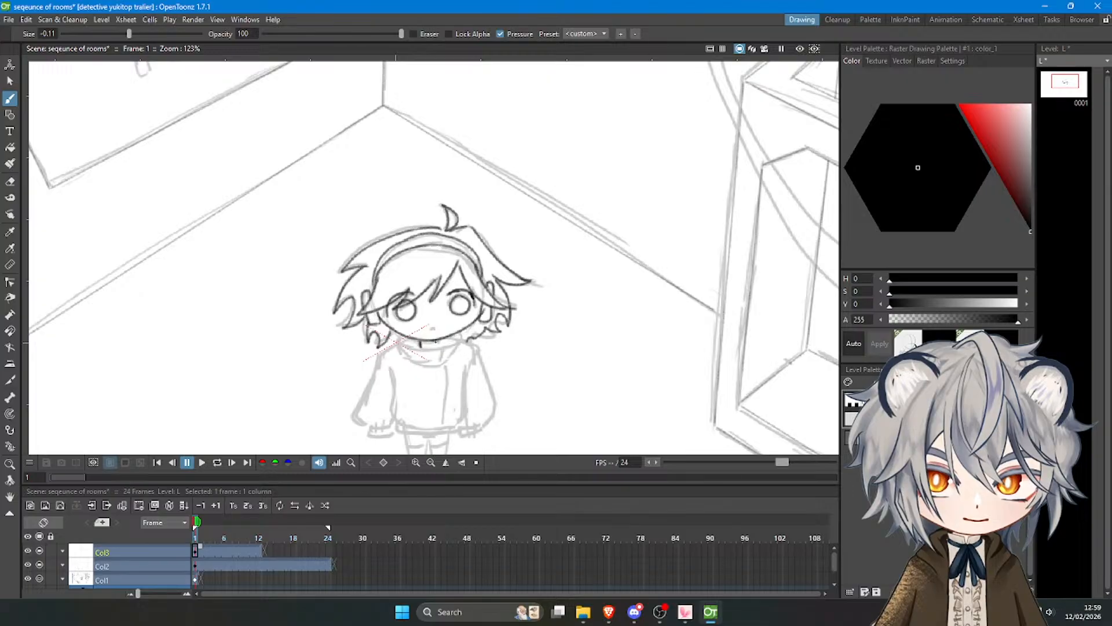
pyautogui.hotkey('ctrl', 'z')
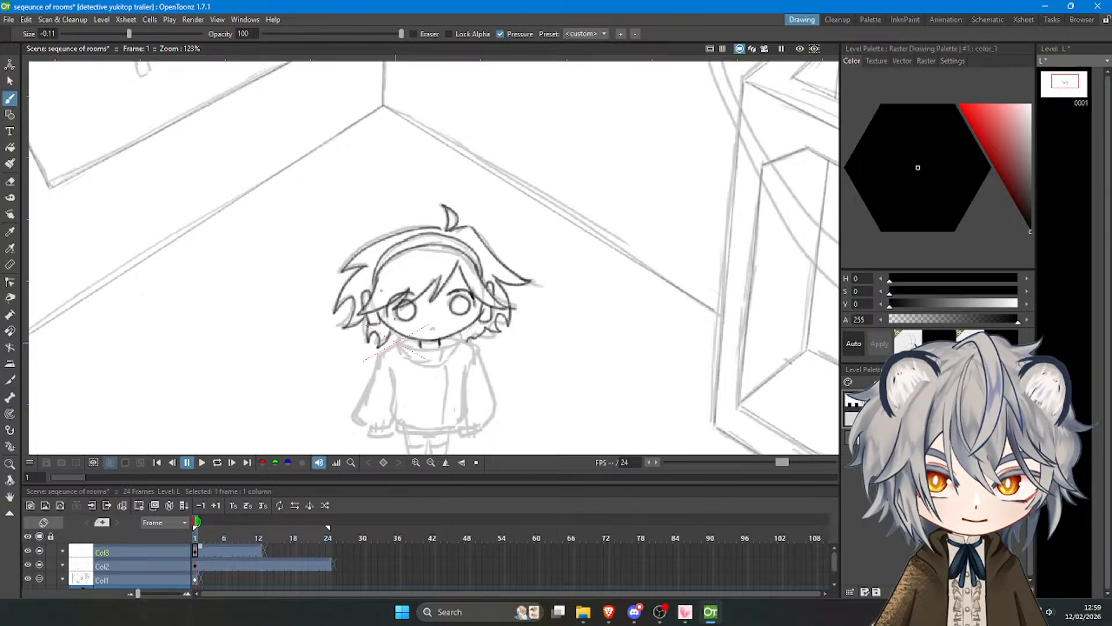
pyautogui.hotkey('ctrl', 'z')
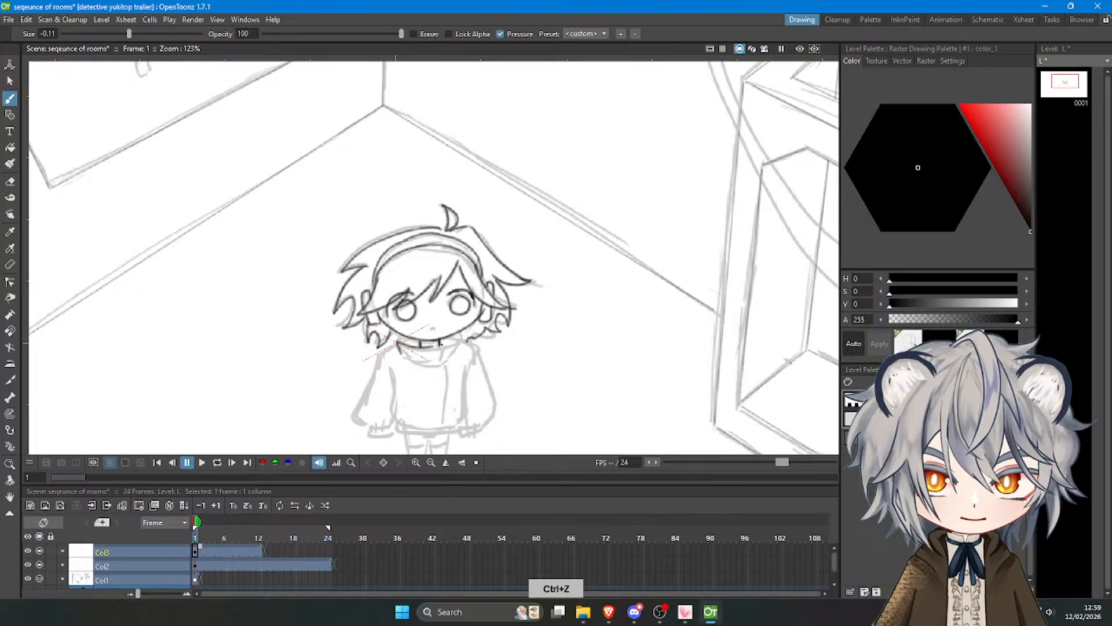
pyautogui.hotkey('ctrl', 'z')
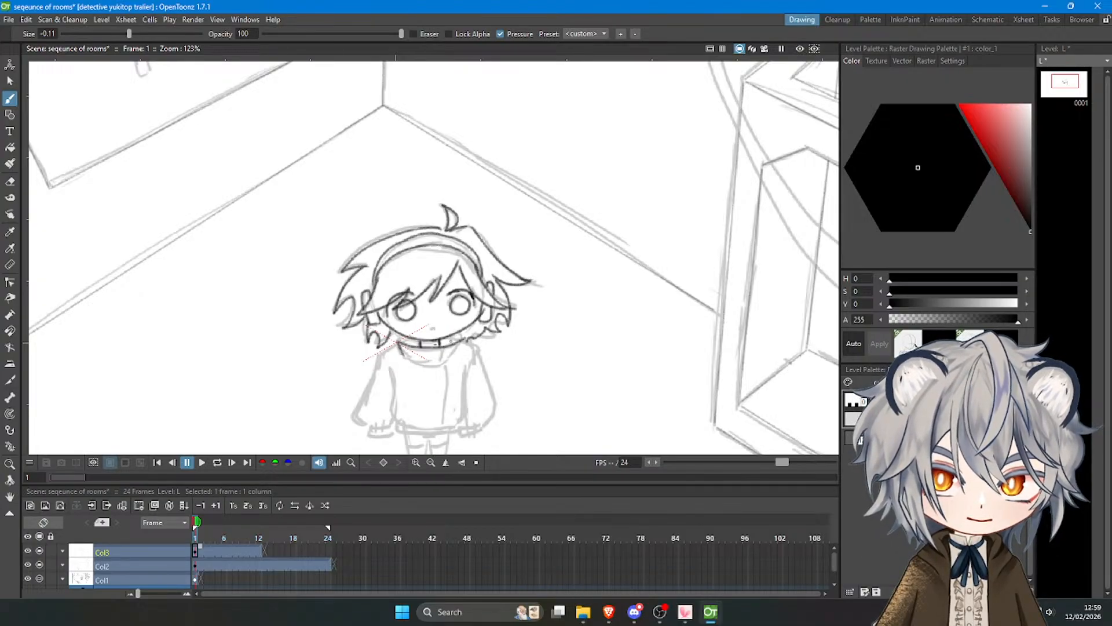
pyautogui.hotkey('ctrl', 'z')
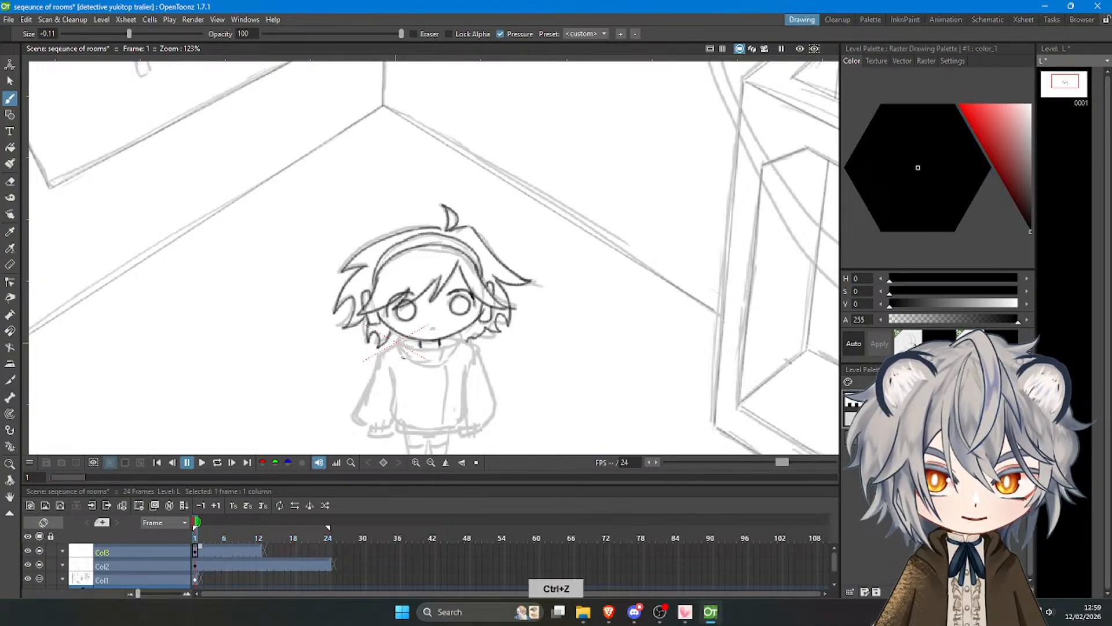
# Ink the upper and lower curves of the sweater's collar around the neck.
pyautogui.moveTo(403, 354); pyautogui.dragTo(455, 340)
pyautogui.hotkey('ctrl', 'z')
pyautogui.hotkey('ctrl', 'z')
pyautogui.hotkey('ctrl', 'z')
pyautogui.hotkey('ctrl', 'z')
pyautogui.hotkey('ctrl', 'z')
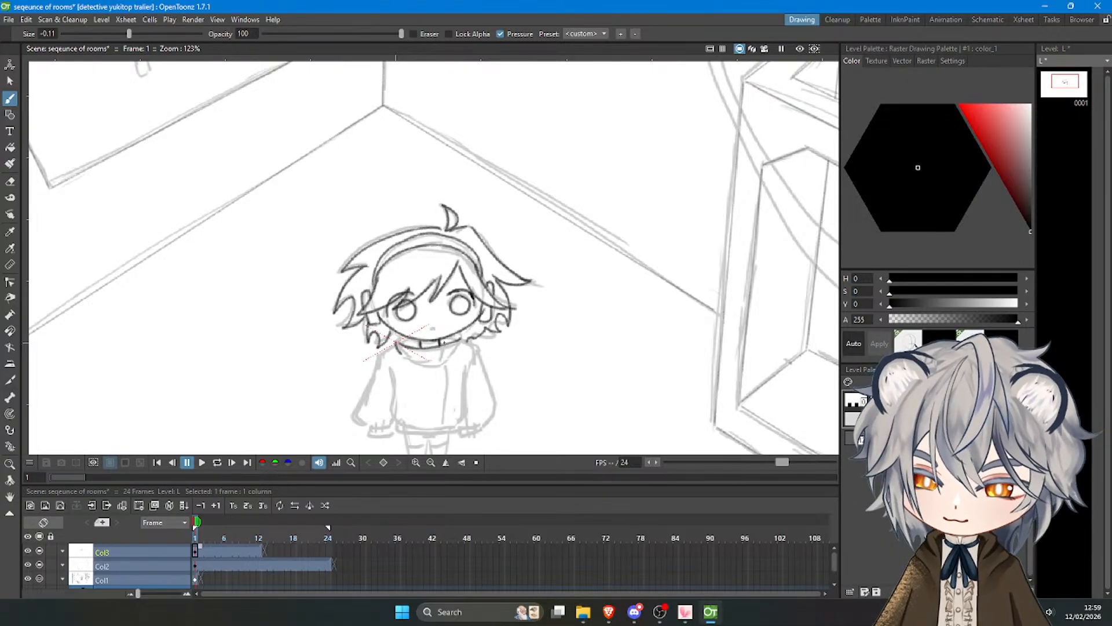
pyautogui.hotkey('ctrl', 'z')
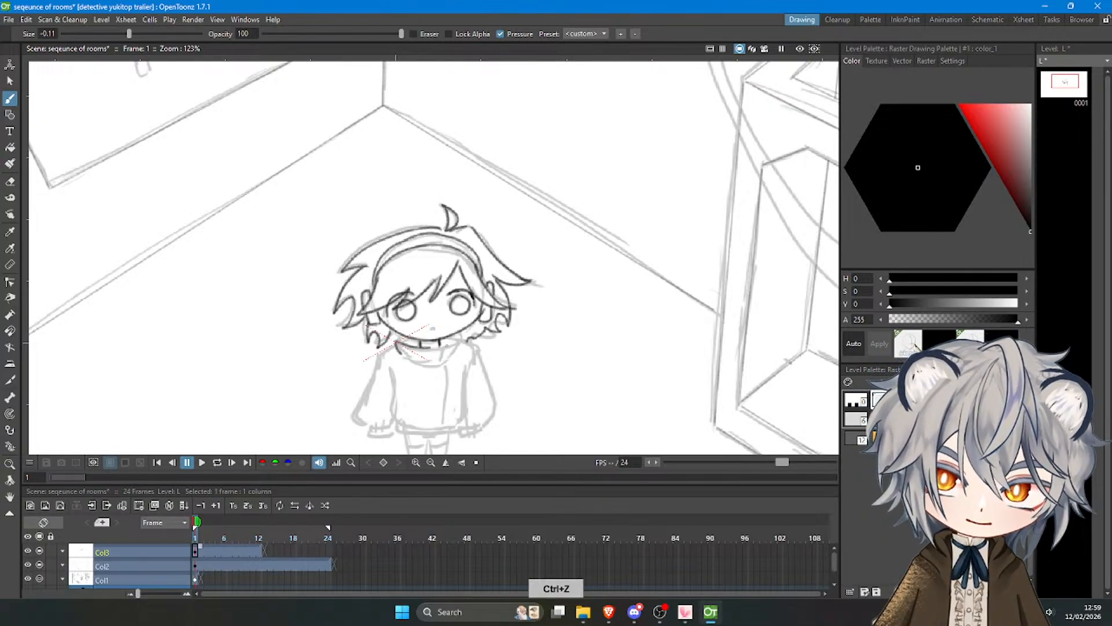
pyautogui.moveTo(426, 349); pyautogui.dragTo(460, 342)
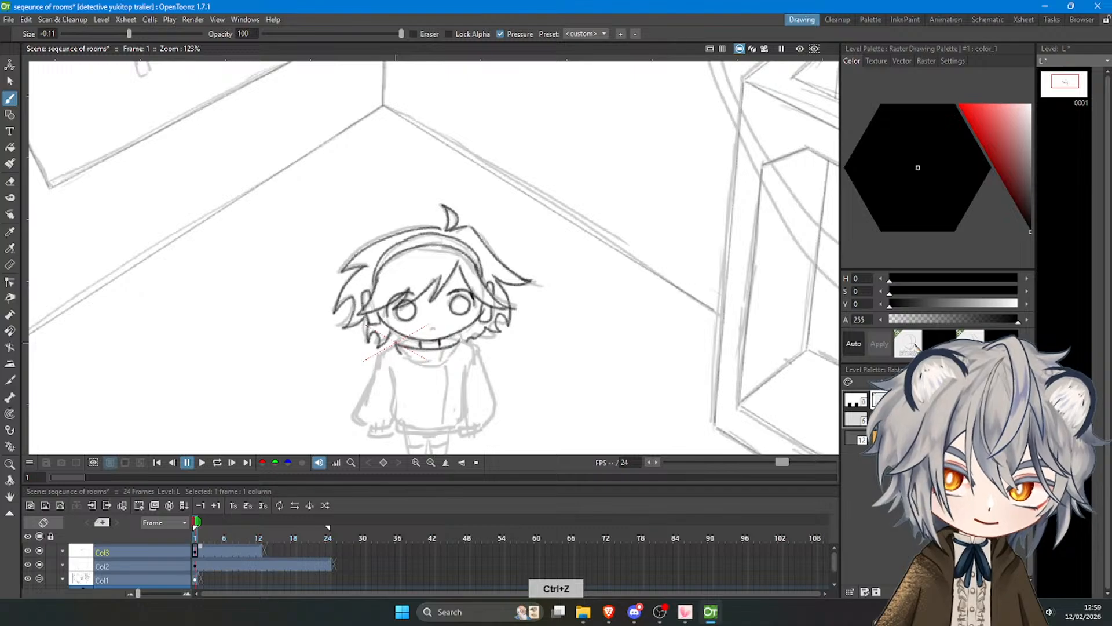
pyautogui.hotkey('ctrl', 'z')
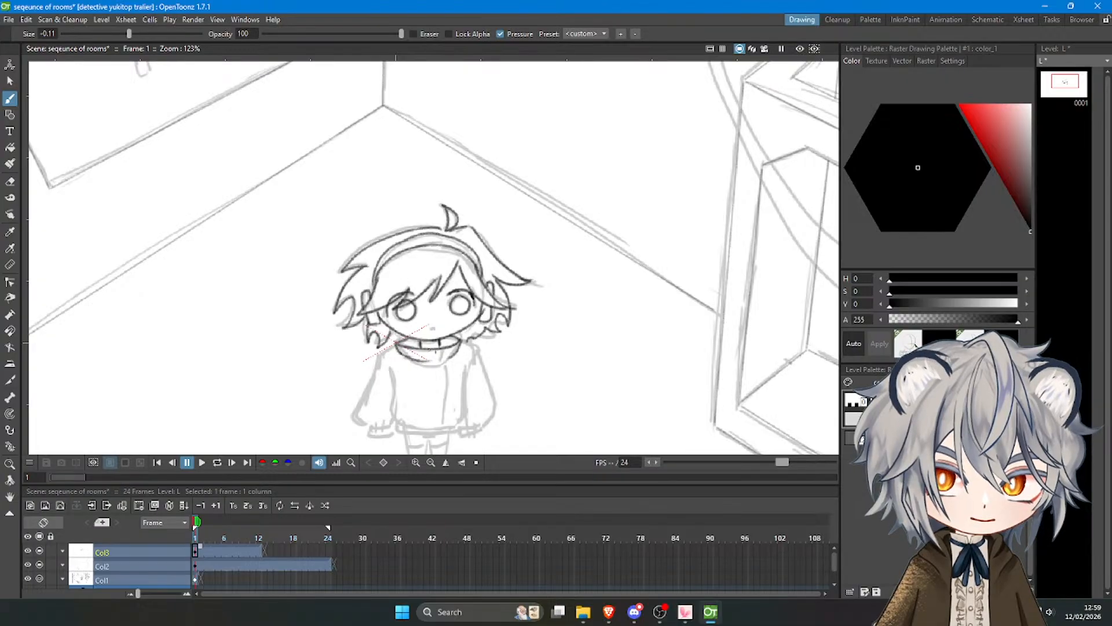
# Ink the front seam of the sweater from the collar down towards the hem.
pyautogui.hotkey('ctrl', 'z')
pyautogui.moveTo(445, 350); pyautogui.dragTo(440, 422)
pyautogui.hotkey('ctrl', 'z')
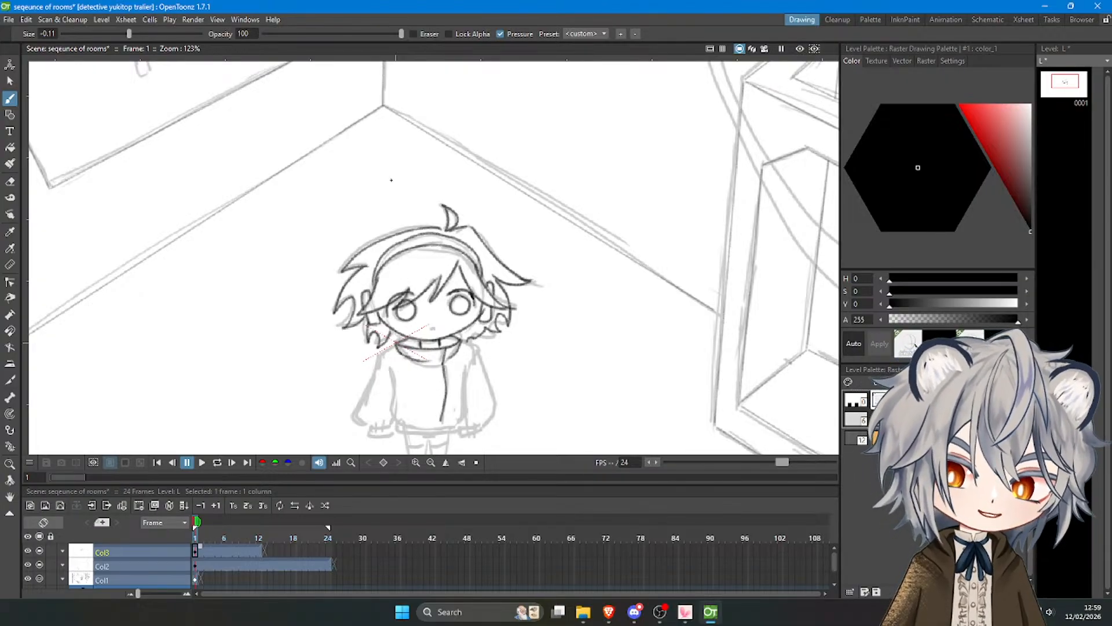
# Ink the short left shoulder line running out from the sweater's collar.
pyautogui.scroll(-11, 438, 200)
pyautogui.scroll(13, 412, 277)
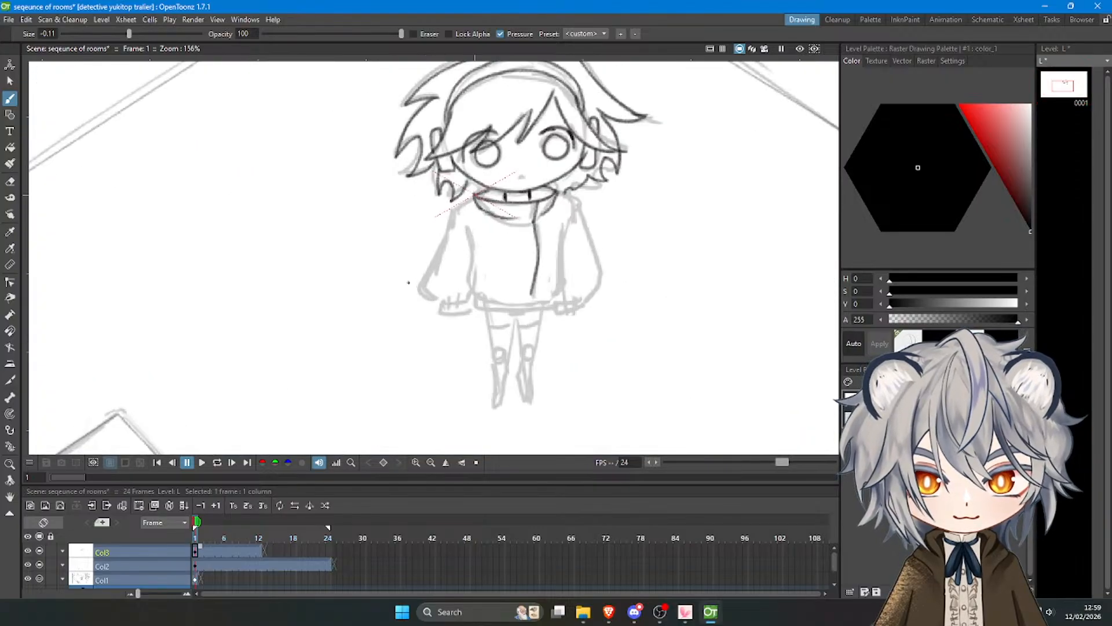
pyautogui.scroll(-6, 410, 282)
pyautogui.scroll(5, 523, 161)
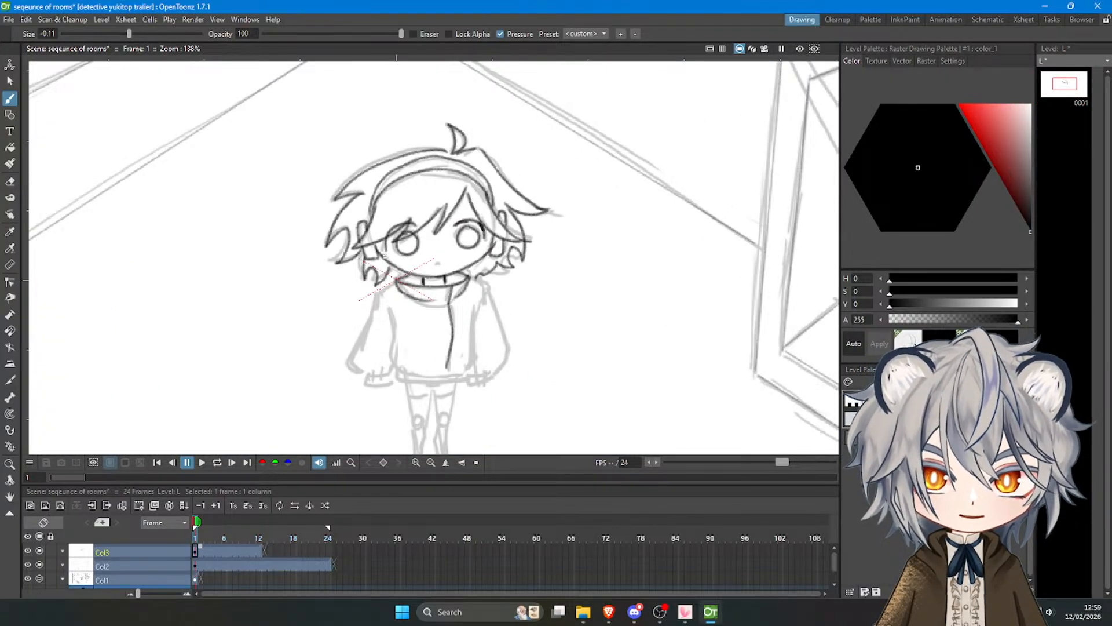
pyautogui.hotkey('ctrl', 'z')
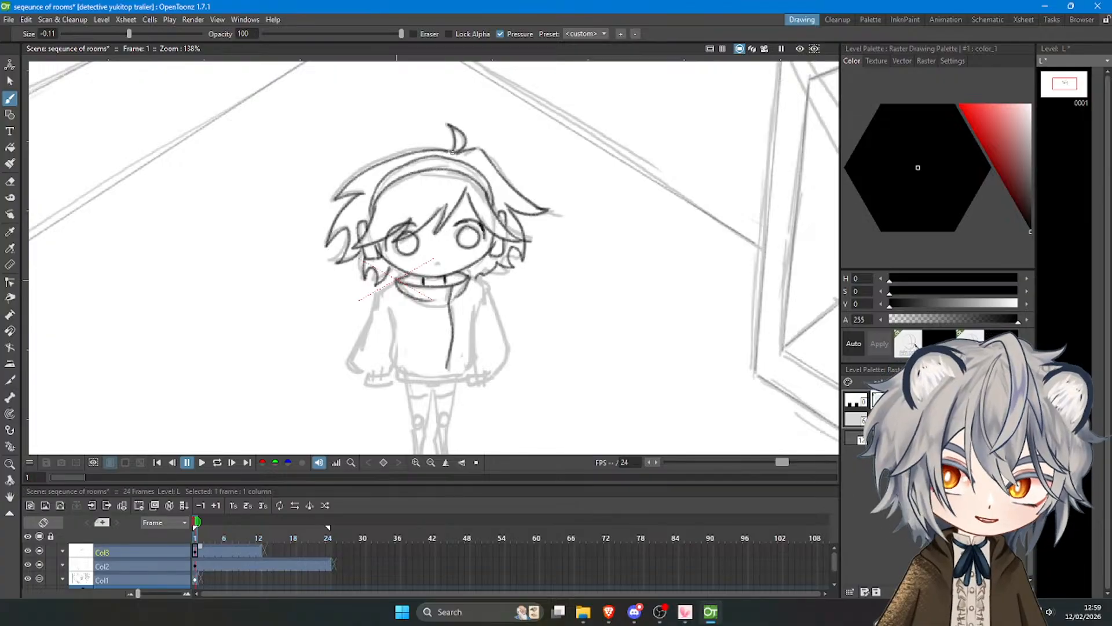
pyautogui.hotkey('ctrl', 'z')
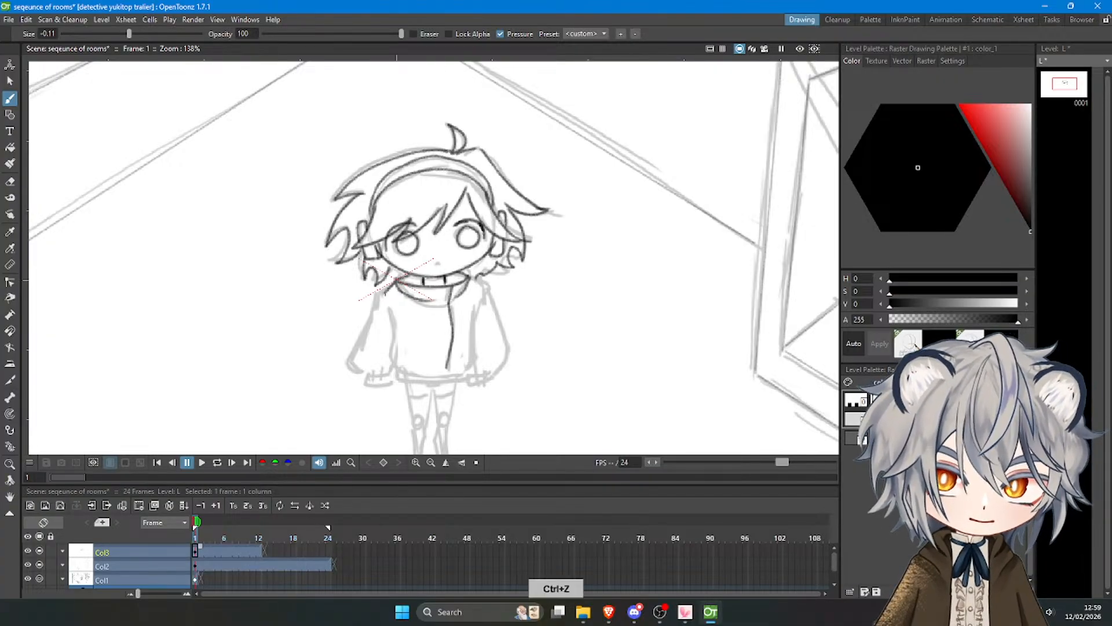
pyautogui.hotkey('ctrl', 'z')
# Ink the outer edge of the sweater's left sleeve from the shoulder down and outline its cuff.
pyautogui.moveTo(381, 292); pyautogui.dragTo(357, 360)
pyautogui.hotkey('ctrl', 'z')
pyautogui.hotkey('ctrl', 'z')
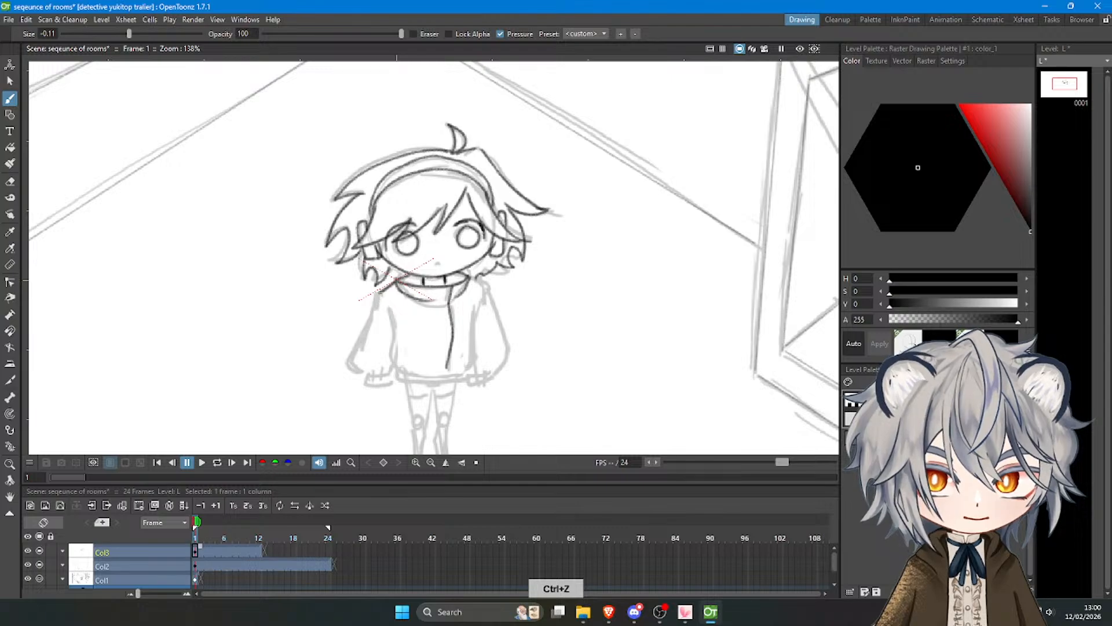
pyautogui.moveTo(382, 290)
pyautogui.mouseDown()
pyautogui.moveTo(362, 379)
pyautogui.moveTo(360, 365)
pyautogui.mouseUp()
pyautogui.hotkey('ctrl', 'z')
pyautogui.hotkey('ctrl', 'z')
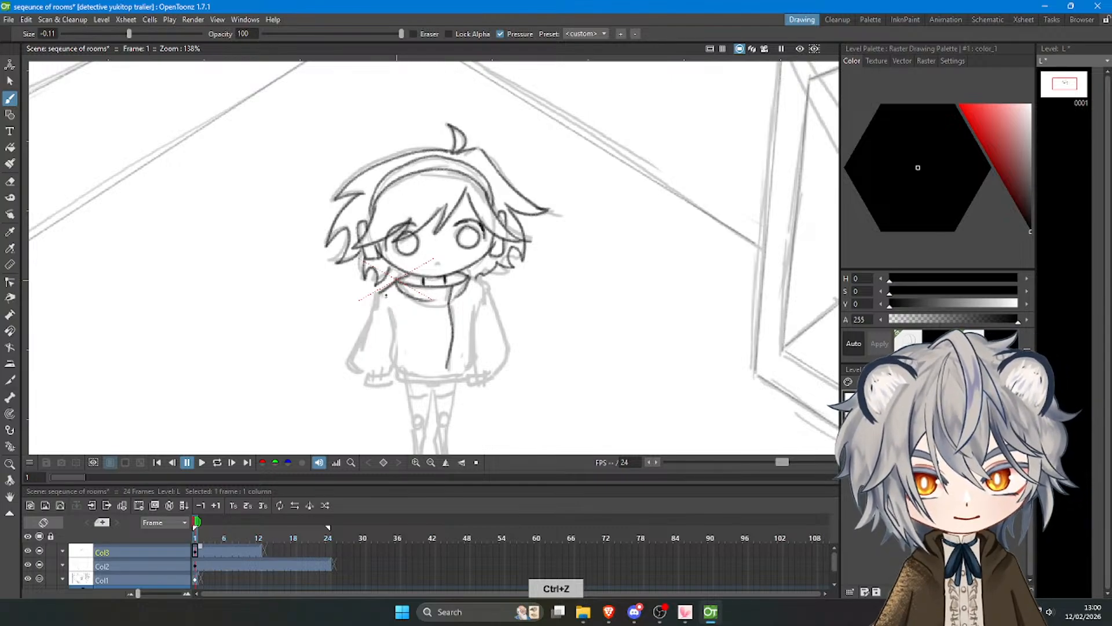
pyautogui.moveTo(382, 291)
pyautogui.mouseDown()
pyautogui.moveTo(355, 359)
pyautogui.moveTo(364, 376)
pyautogui.moveTo(392, 376)
pyautogui.moveTo(367, 387)
pyautogui.mouseUp()
pyautogui.hotkey('ctrl', 'z')
pyautogui.hotkey('ctrl', 'z')
pyautogui.hotkey('ctrl', 'z')
pyautogui.hotkey('ctrl', 'z')
pyautogui.moveTo(367, 387); pyautogui.dragTo(394, 384)
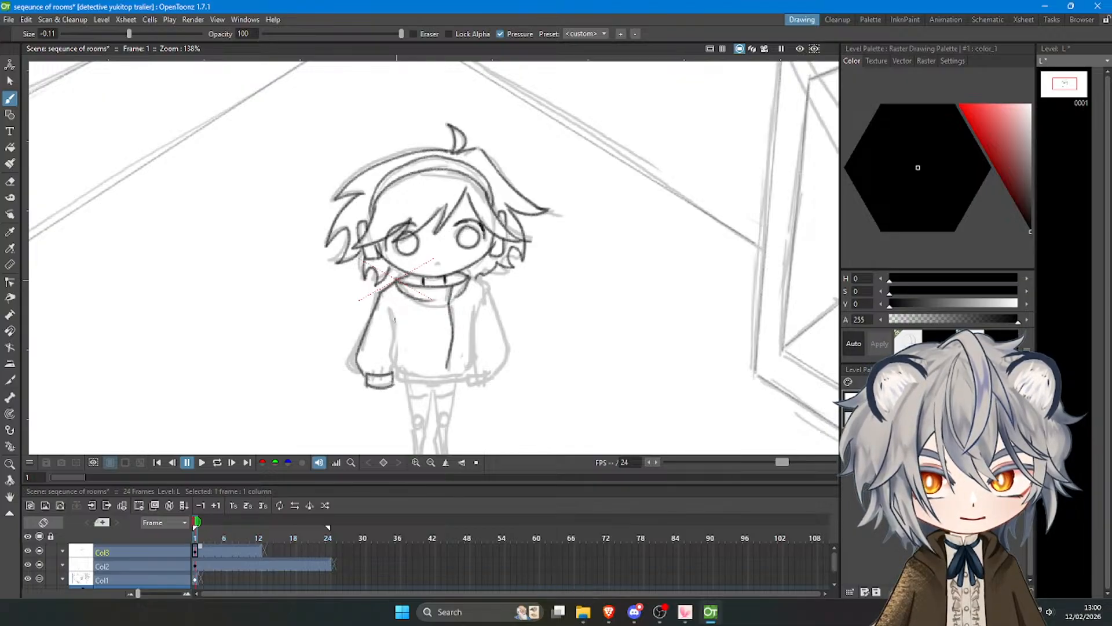
# Ink the left and right side lines of the sweater's body between the torso and the sleeves.
pyautogui.hotkey('ctrl', 'z')
pyautogui.moveTo(391, 308); pyautogui.dragTo(395, 367)
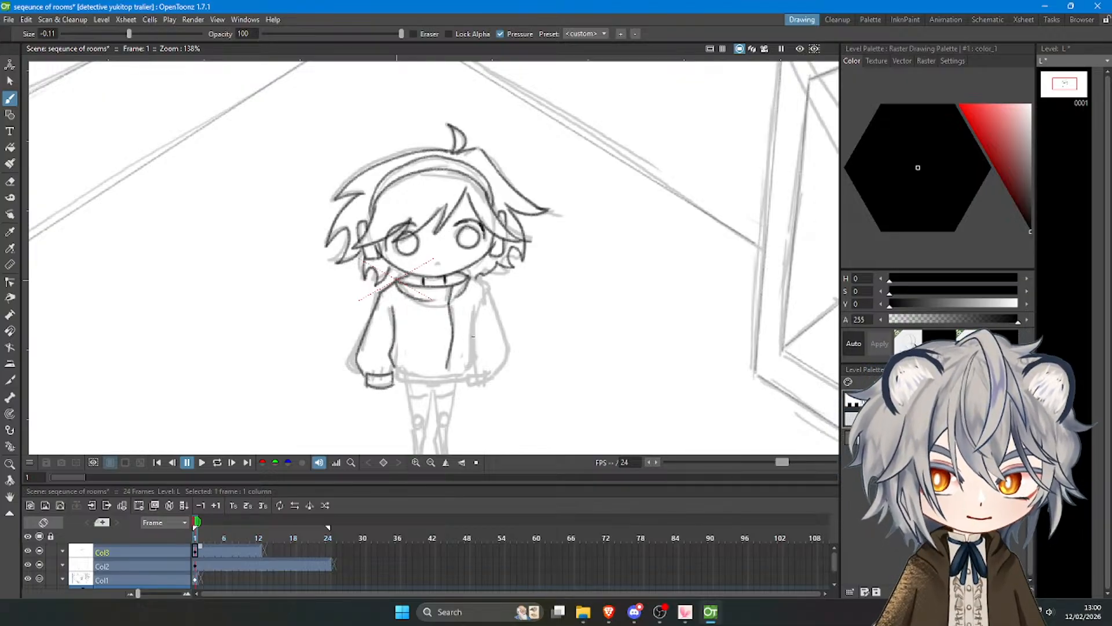
pyautogui.moveTo(474, 308)
pyautogui.mouseDown()
pyautogui.moveTo(481, 363)
pyautogui.moveTo(470, 374)
pyautogui.mouseUp()
pyautogui.hotkey('ctrl', 'z')
# Ink the upper and lower edges of the sweater's hem band and close its ends.
pyautogui.moveTo(394, 373)
pyautogui.mouseDown()
pyautogui.moveTo(486, 370)
pyautogui.moveTo(393, 370)
pyautogui.moveTo(468, 370)
pyautogui.moveTo(397, 378)
pyautogui.moveTo(393, 367)
pyautogui.moveTo(408, 384)
pyautogui.moveTo(475, 382)
pyautogui.mouseUp()
pyautogui.hotkey('ctrl', 'z')
pyautogui.hotkey('ctrl', 'z')
pyautogui.hotkey('ctrl', 'z')
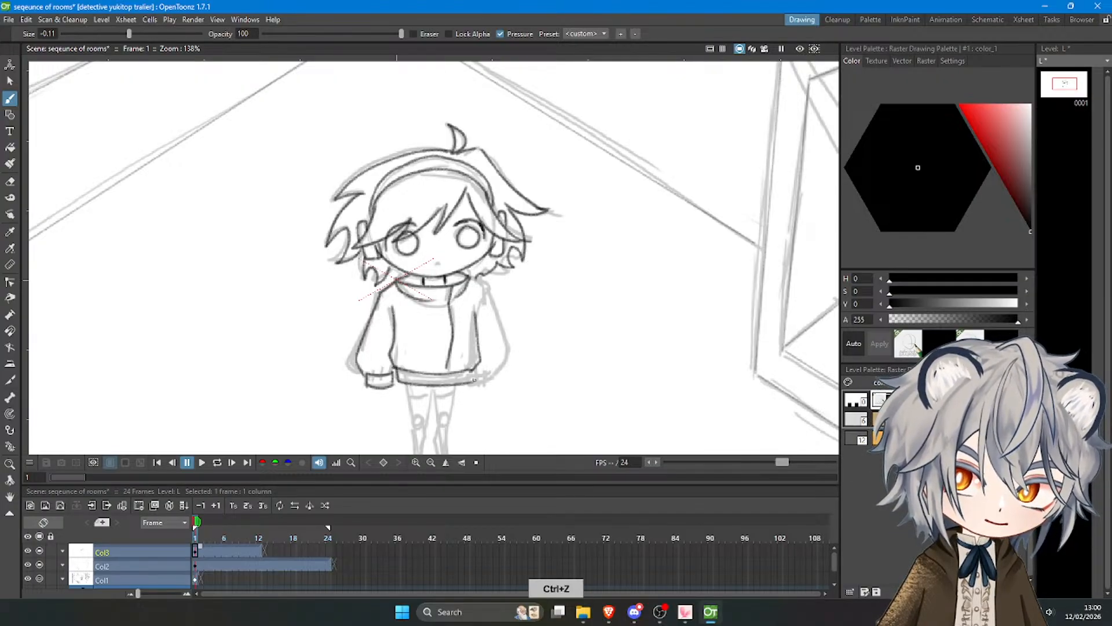
pyautogui.hotkey('ctrl', 'z')
pyautogui.moveTo(394, 381); pyautogui.dragTo(469, 384)
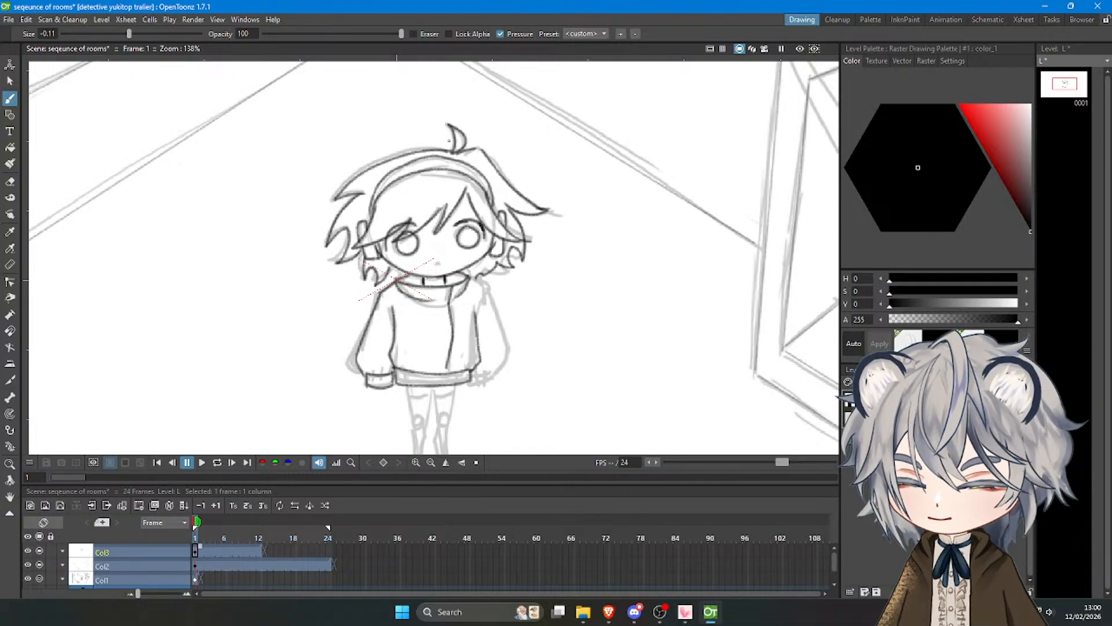
# Ink the right shoulder line and the outer edge of the sweater's right sleeve.
pyautogui.hotkey('ctrl', 'z')
pyautogui.moveTo(467, 277)
pyautogui.mouseDown()
pyautogui.moveTo(489, 288)
pyautogui.moveTo(509, 351)
pyautogui.moveTo(502, 367)
pyautogui.mouseUp()
pyautogui.hotkey('ctrl', 'z')
pyautogui.hotkey('ctrl', 'z')
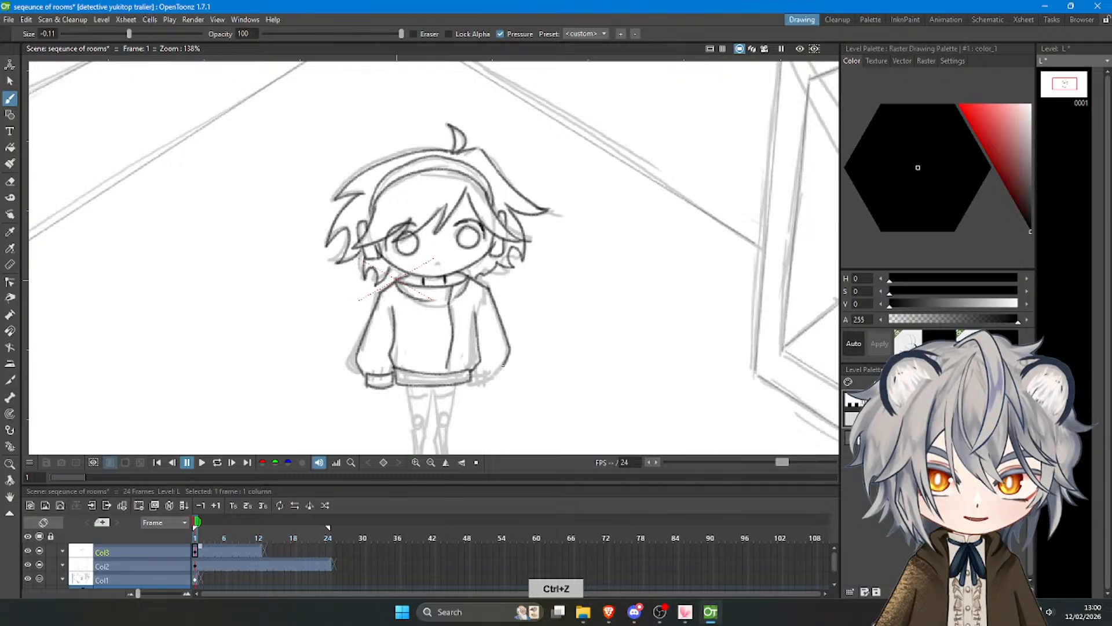
# Outline the small rectangular cuff at the end of the sweater's right sleeve.
pyautogui.hotkey('ctrl', 'z')
pyautogui.moveTo(488, 286)
pyautogui.mouseDown()
pyautogui.moveTo(511, 357)
pyautogui.moveTo(476, 377)
pyautogui.mouseUp()
pyautogui.hotkey('ctrl', 'z')
pyautogui.moveTo(475, 377)
pyautogui.mouseDown()
pyautogui.moveTo(497, 377)
pyautogui.moveTo(476, 385)
pyautogui.mouseUp()
pyautogui.hotkey('ctrl', 'z')
pyautogui.moveTo(476, 378); pyautogui.dragTo(477, 386)
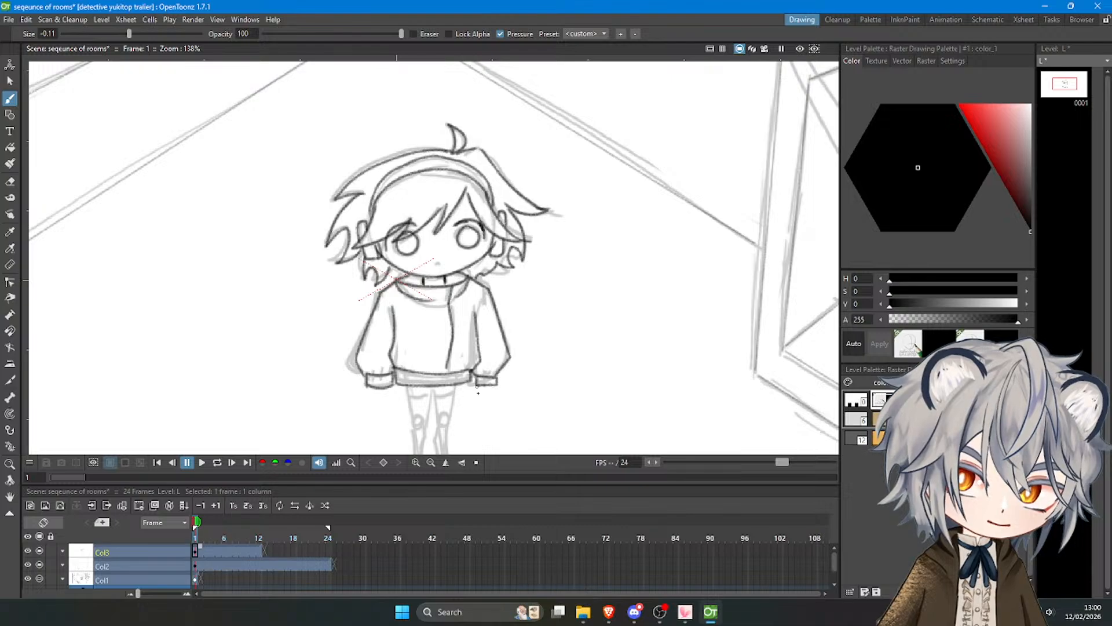
# Ink the character's shorts below the sweater hem, with both outer sides, the leg openings and the centre split.
pyautogui.scroll(-10, 512, 344)
pyautogui.scroll(11, 493, 362)
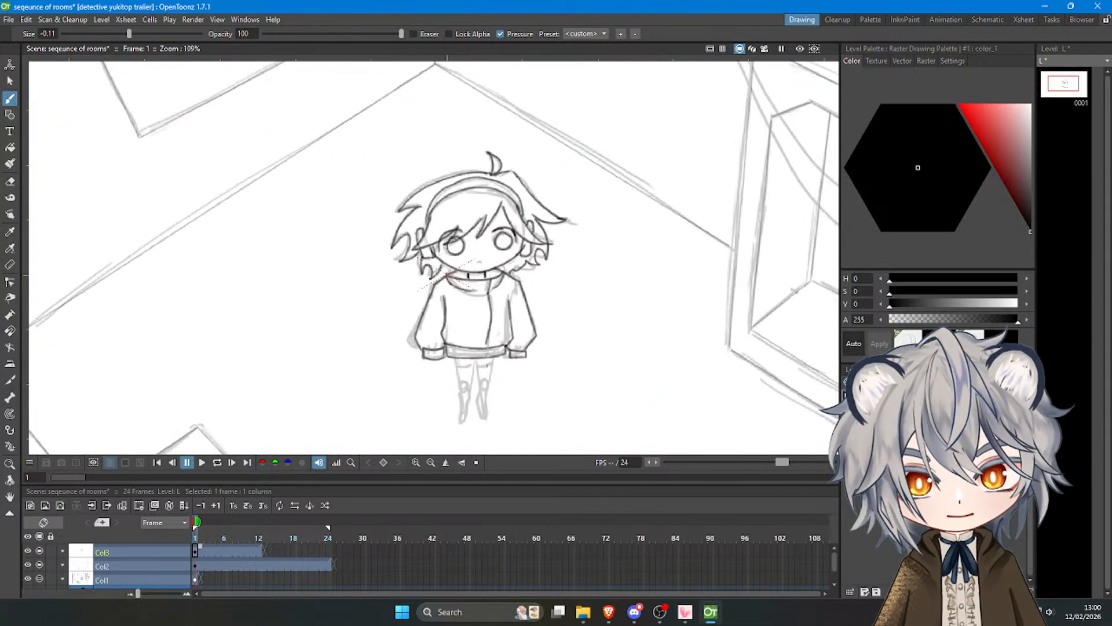
pyautogui.hotkey('ctrl', 'z')
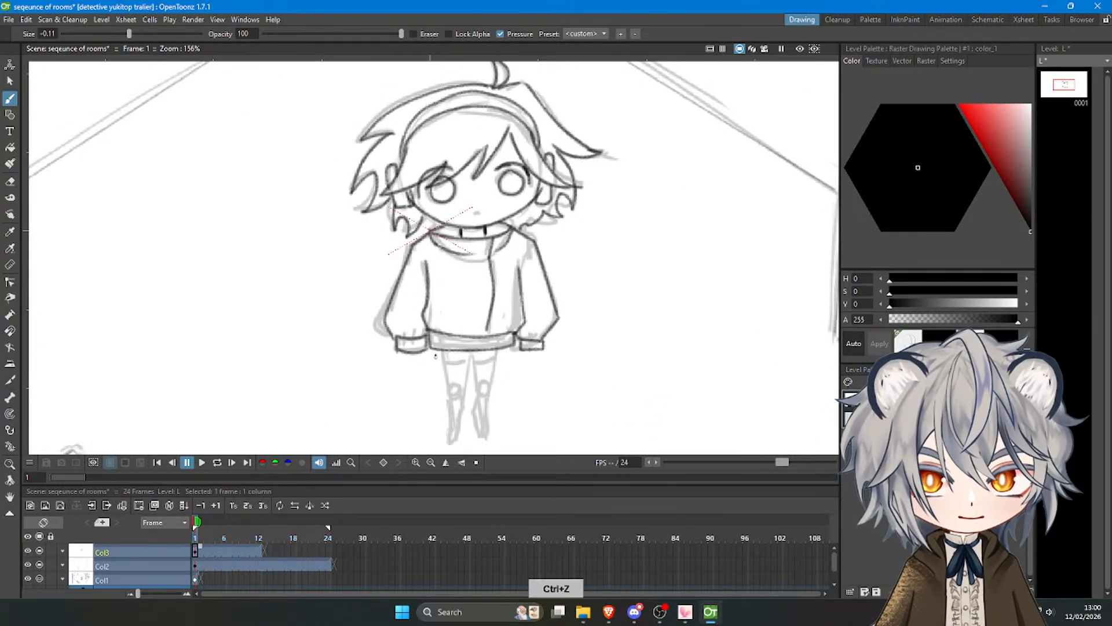
pyautogui.moveTo(435, 350)
pyautogui.mouseDown()
pyautogui.moveTo(436, 379)
pyautogui.moveTo(459, 387)
pyautogui.moveTo(438, 378)
pyautogui.moveTo(472, 381)
pyautogui.moveTo(457, 385)
pyautogui.moveTo(476, 375)
pyautogui.moveTo(473, 356)
pyautogui.moveTo(476, 385)
pyautogui.mouseUp()
pyautogui.hotkey('ctrl', 'z')
pyautogui.hotkey('ctrl', 'z')
pyautogui.hotkey('ctrl', 'z')
pyautogui.hotkey('ctrl', 'z')
pyautogui.hotkey('ctrl', 'z')
pyautogui.hotkey('ctrl', 'z')
pyautogui.hotkey('ctrl', 'z')
pyautogui.moveTo(476, 383)
pyautogui.mouseDown()
pyautogui.moveTo(506, 360)
pyautogui.moveTo(503, 372)
pyautogui.moveTo(501, 352)
pyautogui.moveTo(503, 374)
pyautogui.moveTo(504, 363)
pyautogui.moveTo(490, 384)
pyautogui.mouseUp()
pyautogui.hotkey('ctrl', 'z')
pyautogui.hotkey('ctrl', 'z')
pyautogui.hotkey('ctrl', 'z')
pyautogui.hotkey('ctrl', 'z')
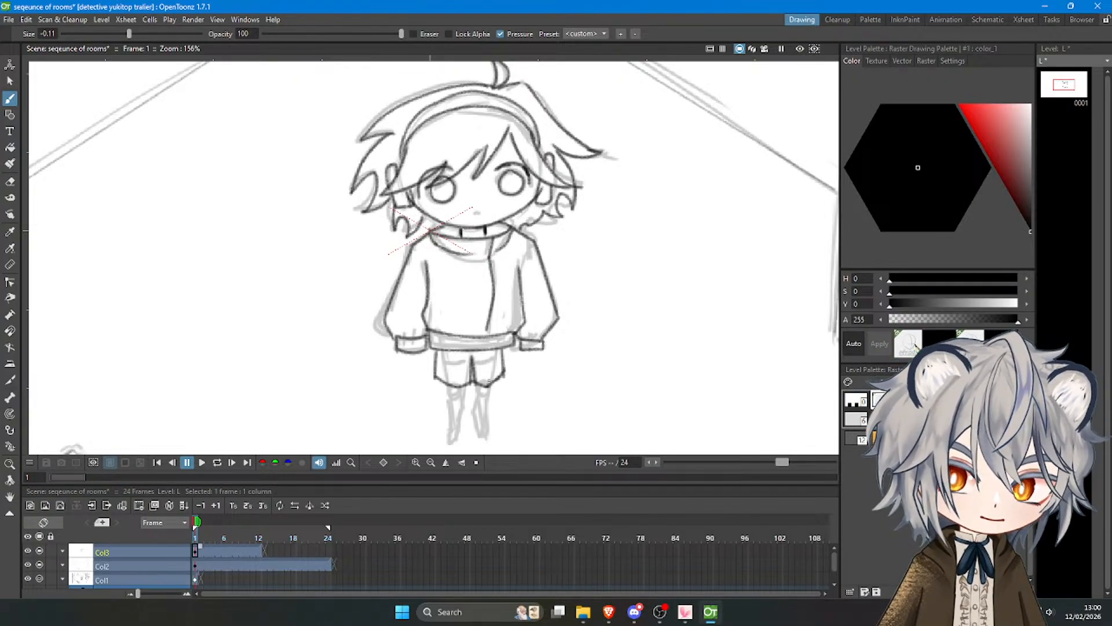
# Ink a tiny curved mouth at the lower middle of the character's face.
pyautogui.scroll(-3, 490, 323)
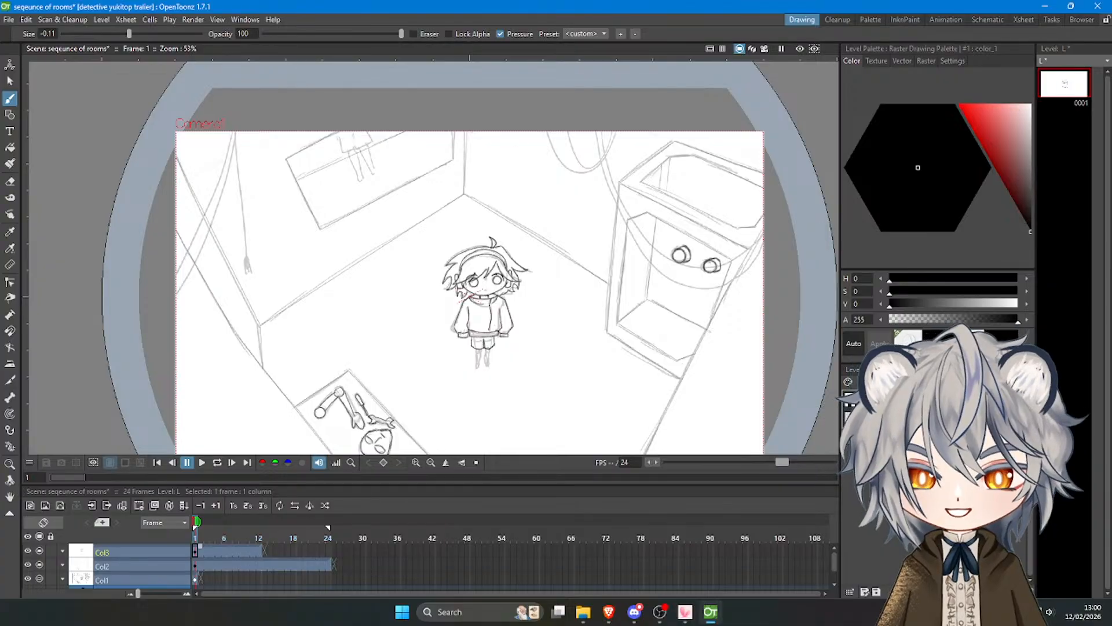
pyautogui.scroll(6, 466, 297)
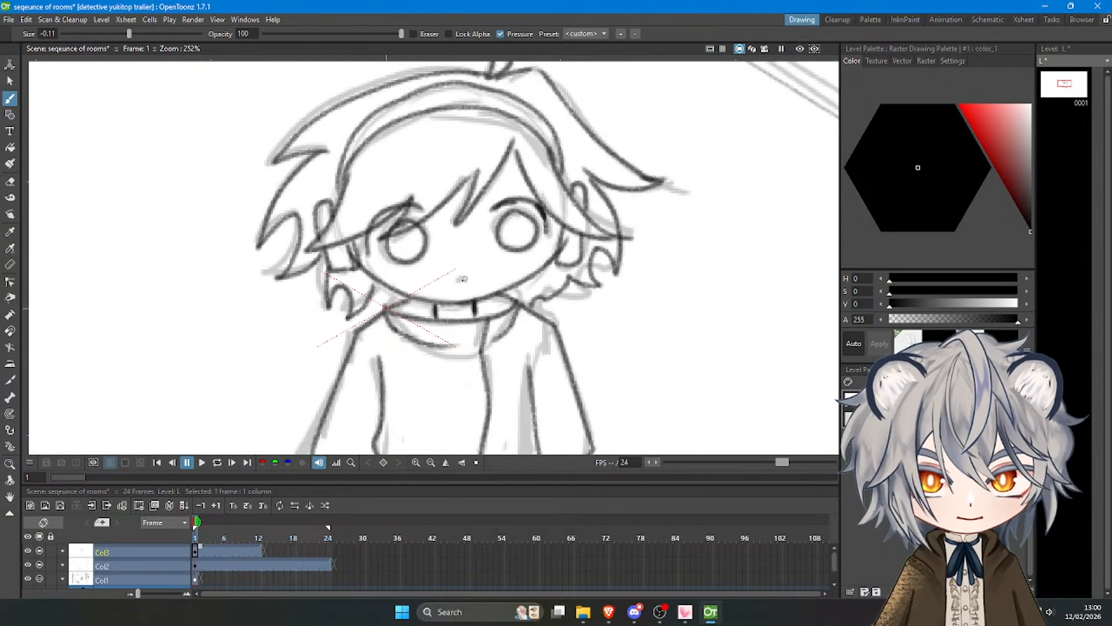
pyautogui.moveTo(459, 277); pyautogui.dragTo(464, 281)
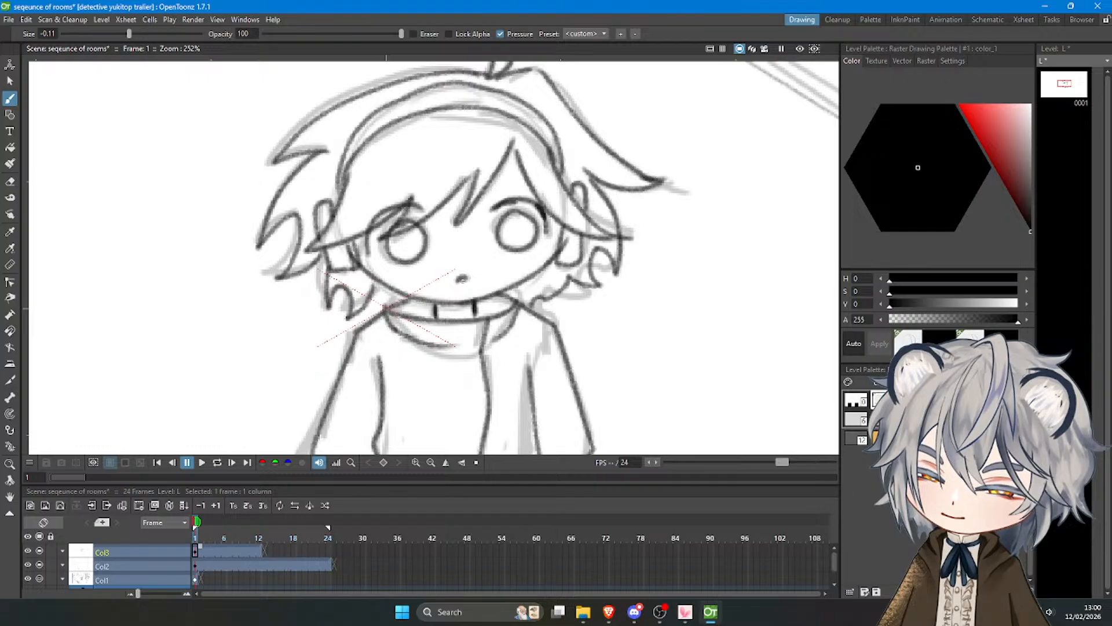
pyautogui.hotkey('ctrl', 'z')
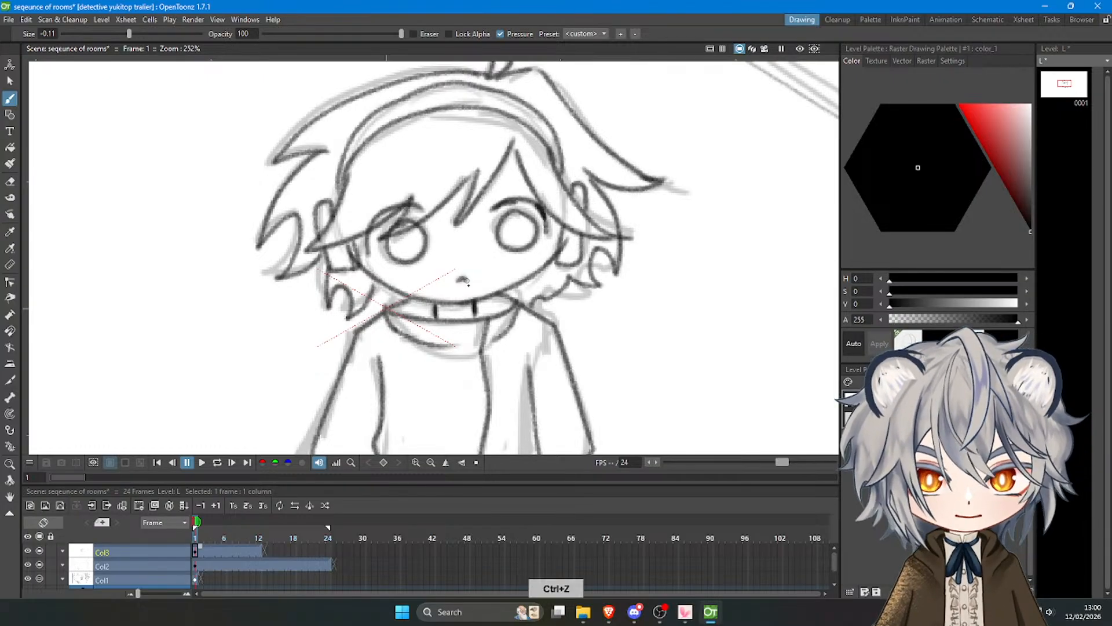
# Ink the outlines of both legs from the shorts down to the feet.
pyautogui.scroll(-6, 468, 296)
pyautogui.scroll(5, 479, 360)
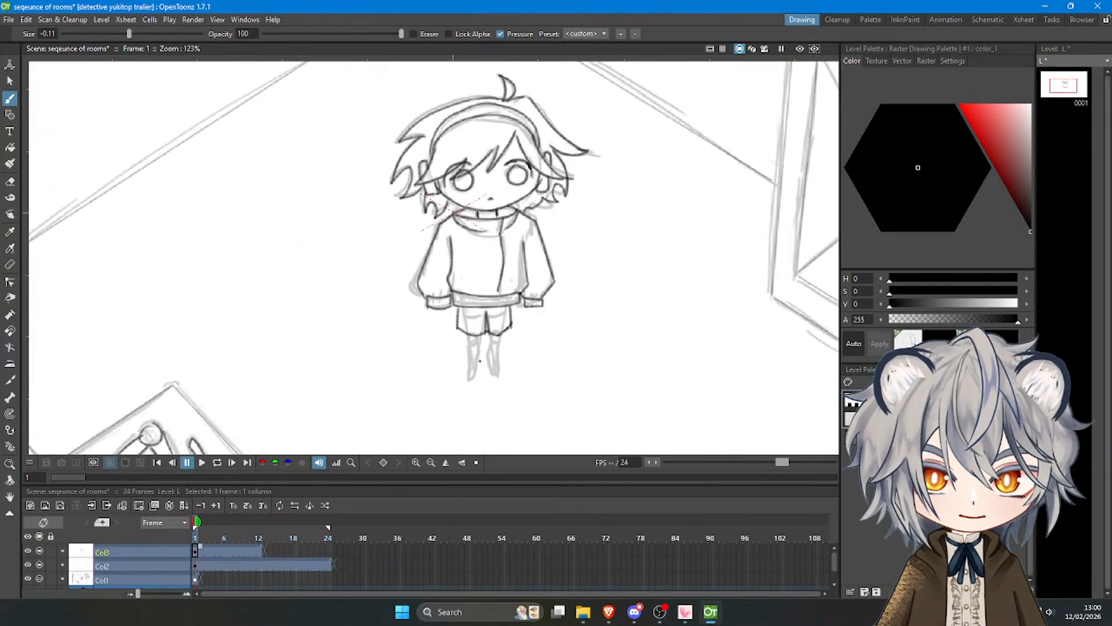
pyautogui.moveTo(462, 323); pyautogui.dragTo(467, 387)
pyautogui.hotkey('ctrl', 'z')
pyautogui.moveTo(481, 325); pyautogui.dragTo(475, 384)
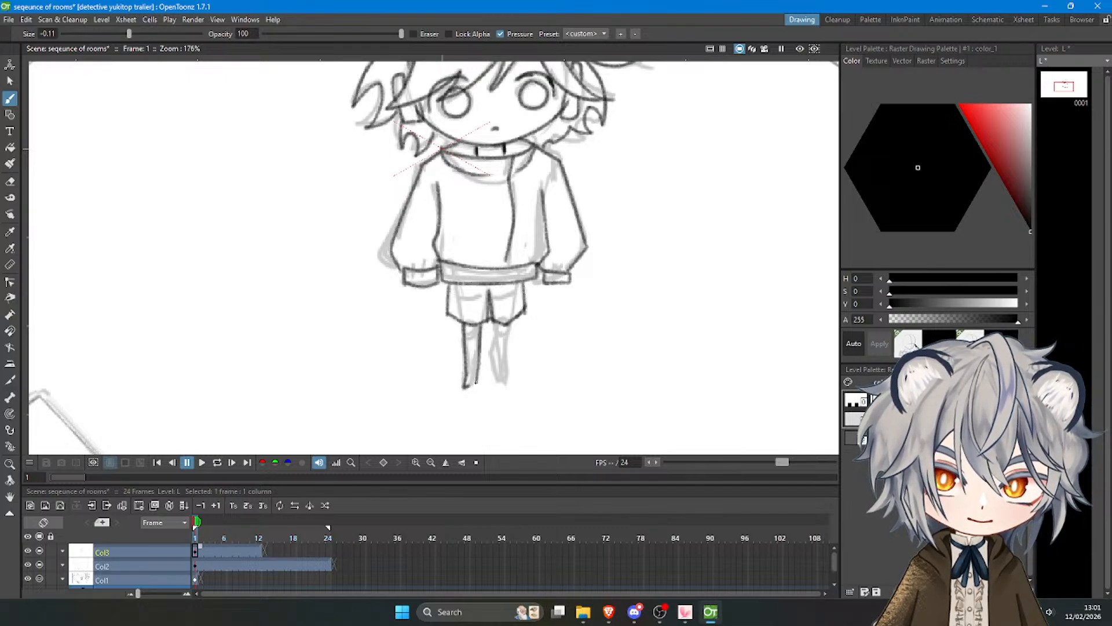
pyautogui.moveTo(496, 322); pyautogui.dragTo(492, 381)
pyautogui.moveTo(508, 322); pyautogui.dragTo(506, 386)
pyautogui.scroll(-6, 478, 328)
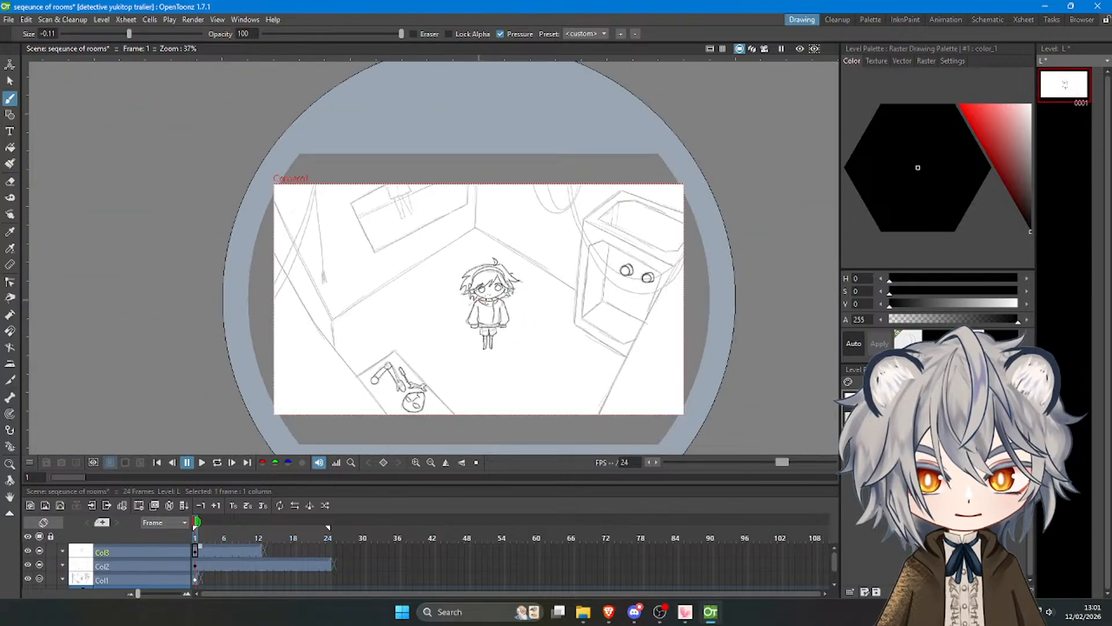
# Lasso the character's shorts and legs and stretch them slightly longer and wider to fit the sweater hem.
pyautogui.scroll(6, 516, 325)
pyautogui.scroll(-3, 435, 321)
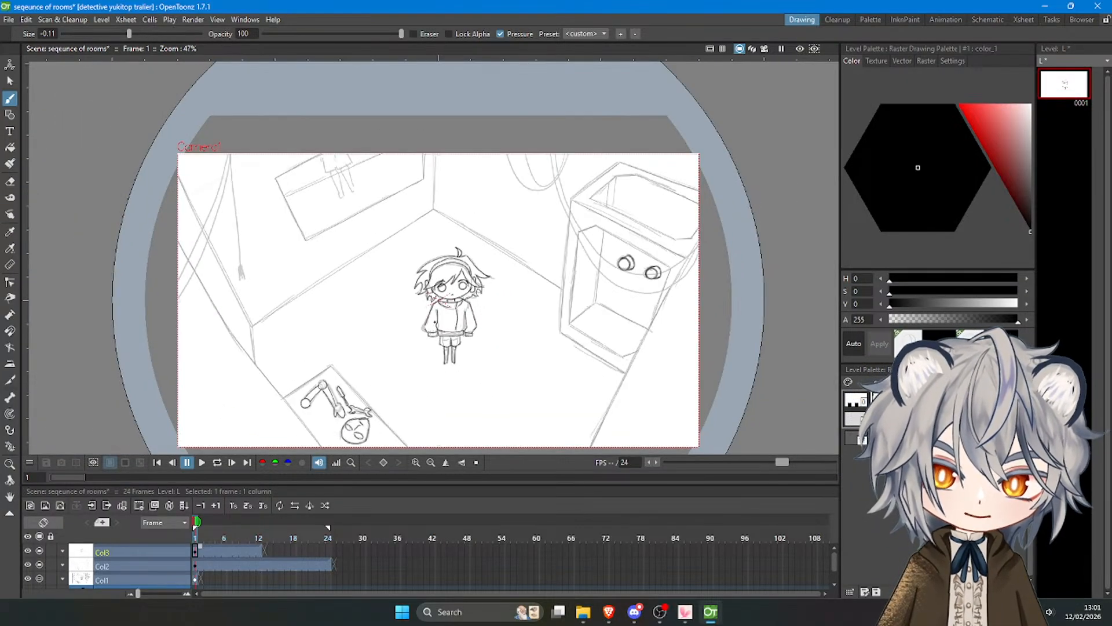
pyautogui.scroll(3, 406, 380)
pyautogui.press('s')
pyautogui.scroll(1, 431, 373)
pyautogui.scroll(2, 423, 337)
pyautogui.moveTo(481, 358)
pyautogui.mouseDown()
pyautogui.moveTo(479, 377)
pyautogui.moveTo(413, 332)
pyautogui.moveTo(432, 306)
pyautogui.moveTo(485, 312)
pyautogui.moveTo(492, 365)
pyautogui.mouseUp()
pyautogui.moveTo(451, 407)
pyautogui.mouseDown()
pyautogui.moveTo(450, 433)
pyautogui.moveTo(450, 424)
pyautogui.mouseUp()
pyautogui.moveTo(496, 362); pyautogui.dragTo(476, 360)
pyautogui.click(558, 354)
# Hide the rough sketch in Col1, then reselect frame 1 of Col3 for drawing.
pyautogui.scroll(-9, 502, 344)
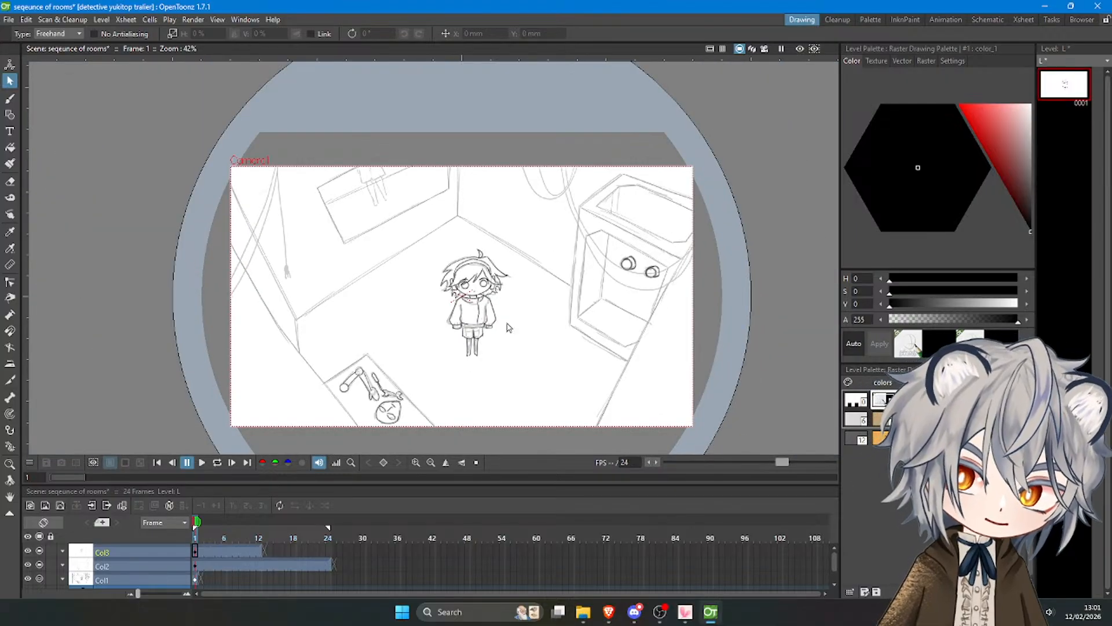
pyautogui.click(38, 578)
pyautogui.click(28, 578)
pyautogui.scroll(3, 531, 278)
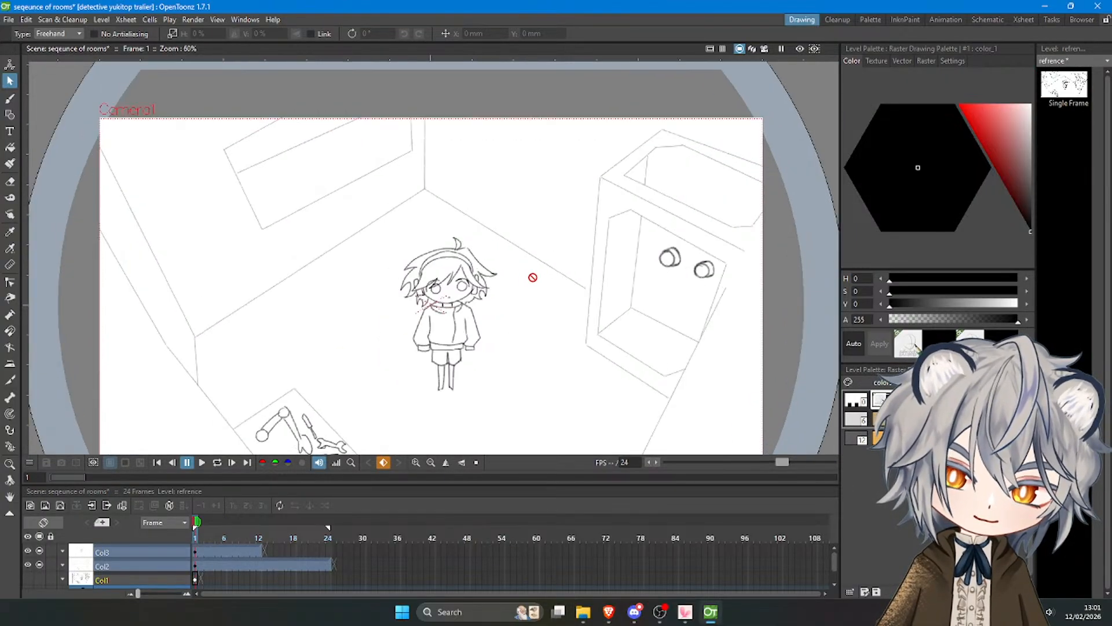
pyautogui.scroll(-5, 480, 290)
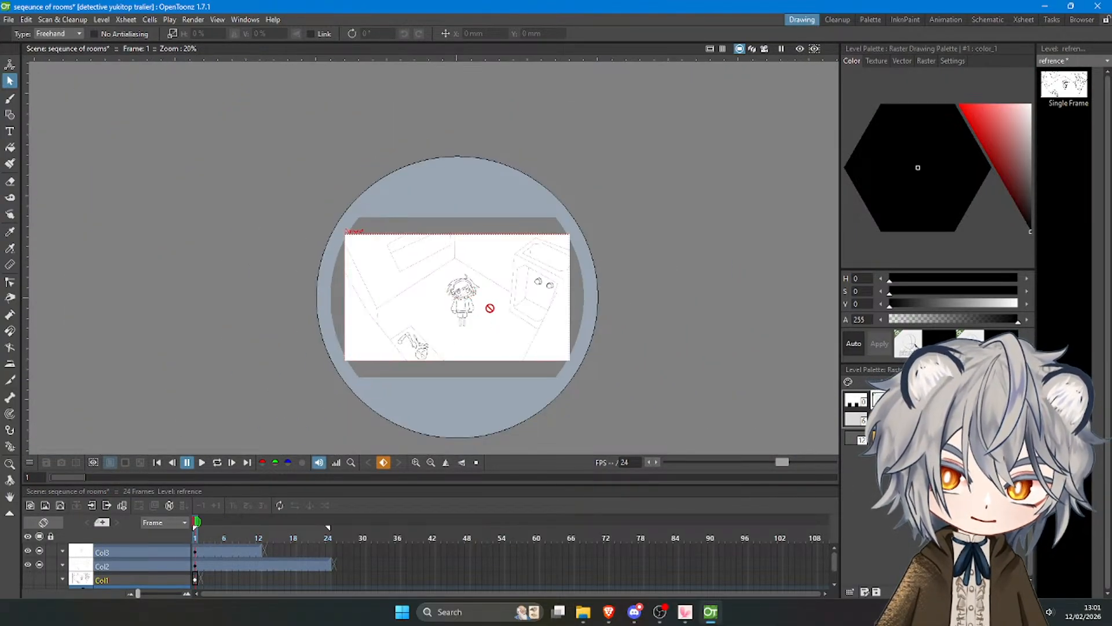
pyautogui.scroll(8, 479, 305)
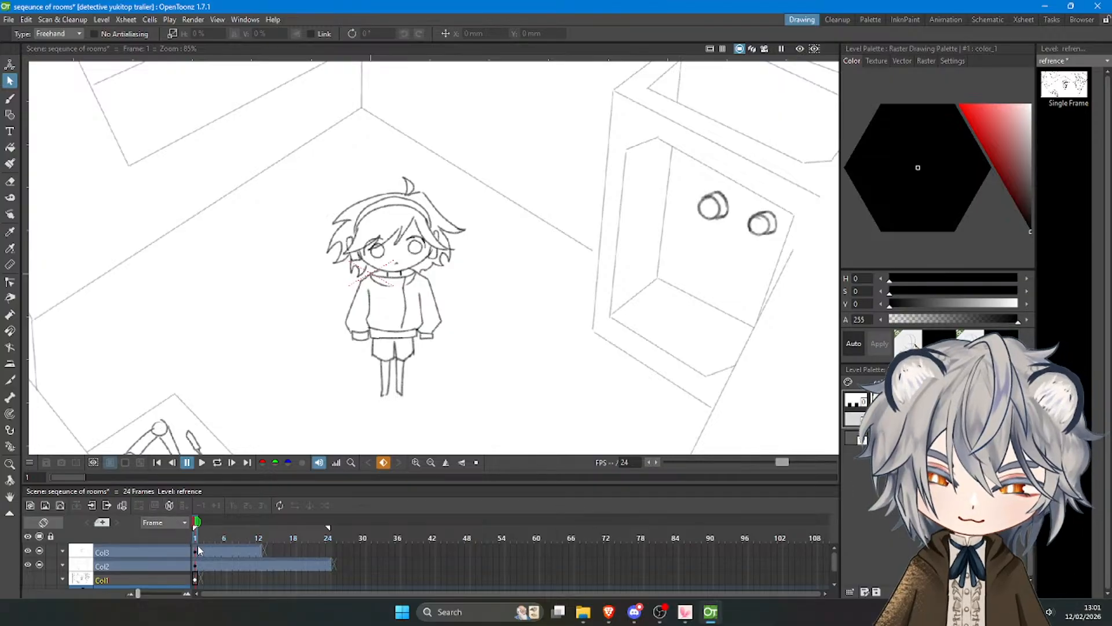
pyautogui.click(194, 551)
pyautogui.scroll(4, 318, 352)
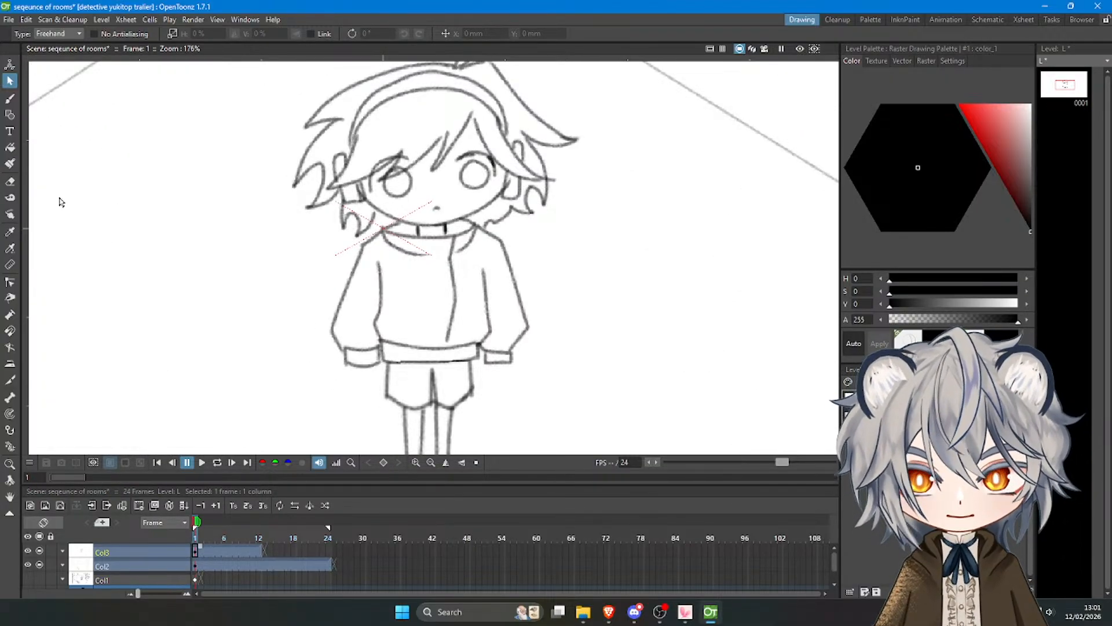
# Try inking small fingers below the left sleeve's cuff.
pyautogui.click(10, 98)
pyautogui.hotkey('ctrl', 'z')
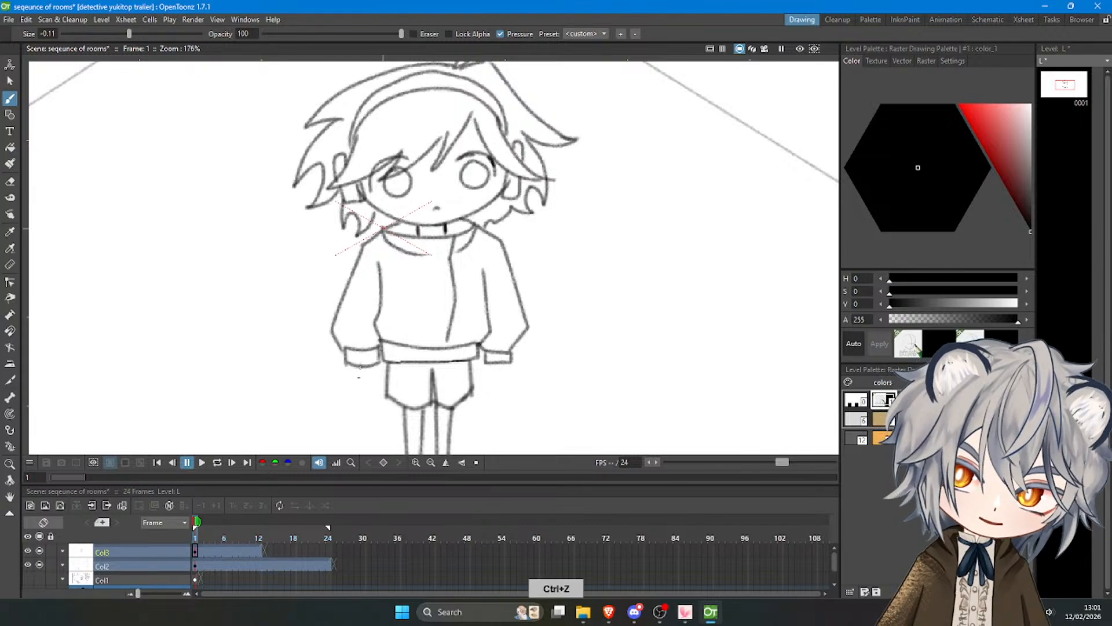
pyautogui.moveTo(361, 369)
pyautogui.mouseDown()
pyautogui.moveTo(374, 376)
pyautogui.moveTo(378, 357)
pyautogui.mouseUp()
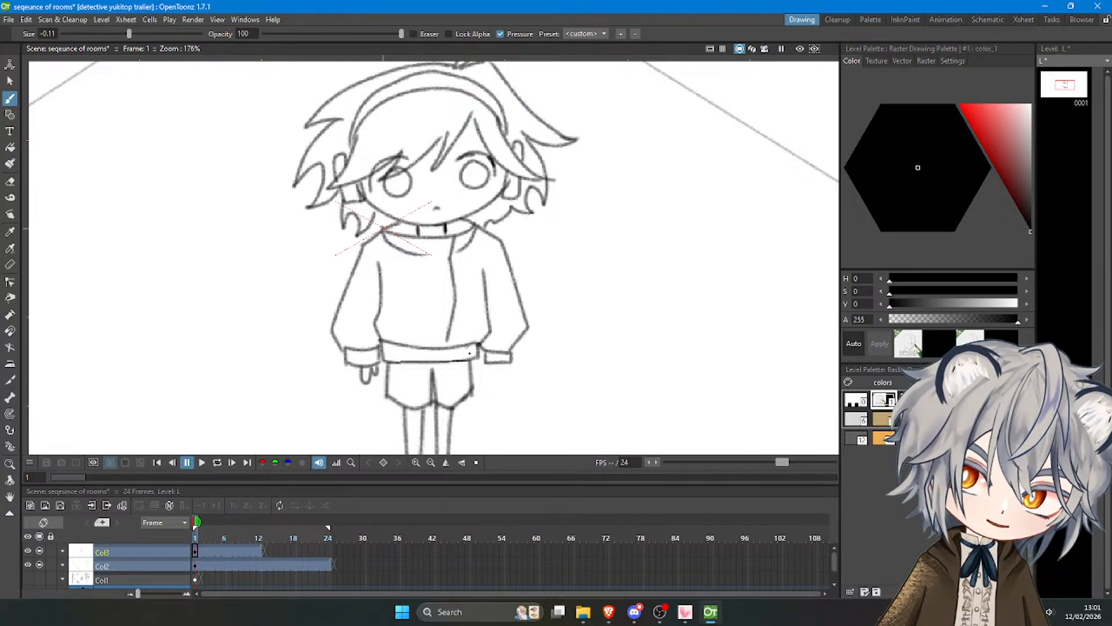
pyautogui.hotkey('ctrl', 'z')
# Lasso the lower half of the sweater and sleeves and squeeze it slightly narrower from both sides.
pyautogui.click(9, 81)
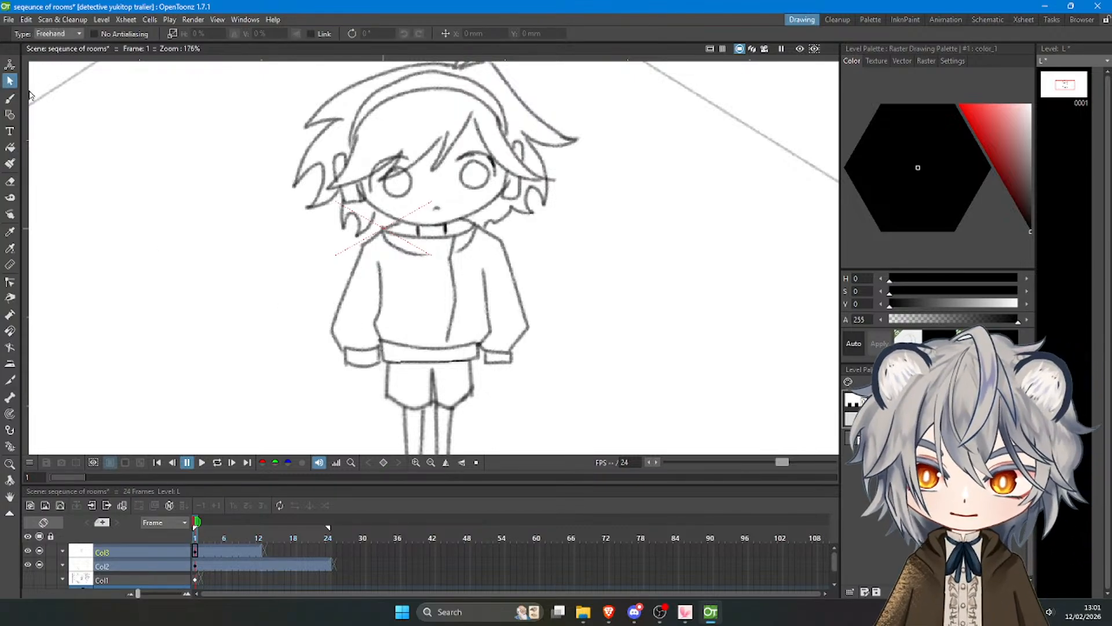
pyautogui.scroll(-4, 405, 290)
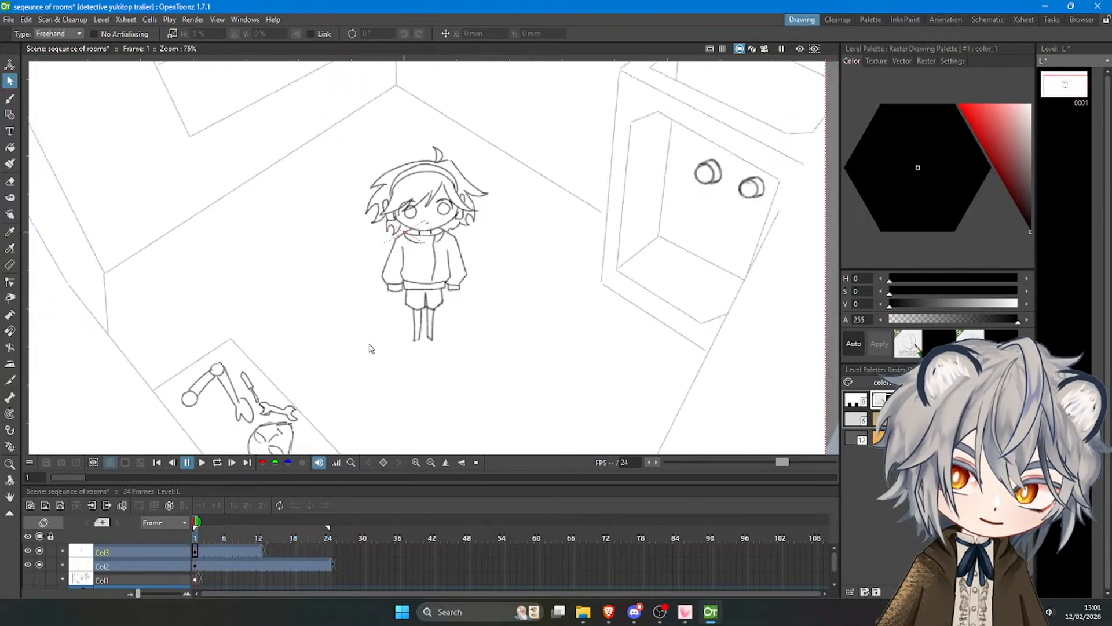
pyautogui.scroll(3, 391, 315)
pyautogui.moveTo(380, 299)
pyautogui.mouseDown()
pyautogui.moveTo(359, 335)
pyautogui.moveTo(410, 374)
pyautogui.moveTo(420, 364)
pyautogui.moveTo(542, 372)
pyautogui.moveTo(560, 322)
pyautogui.moveTo(382, 300)
pyautogui.mouseUp()
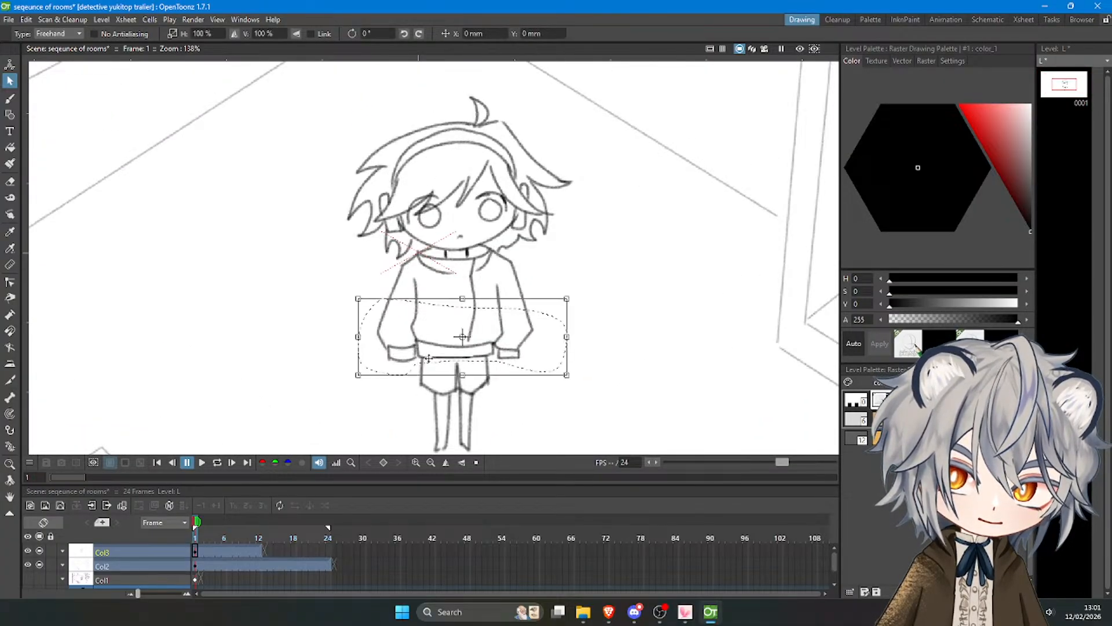
pyautogui.moveTo(358, 336); pyautogui.dragTo(361, 336)
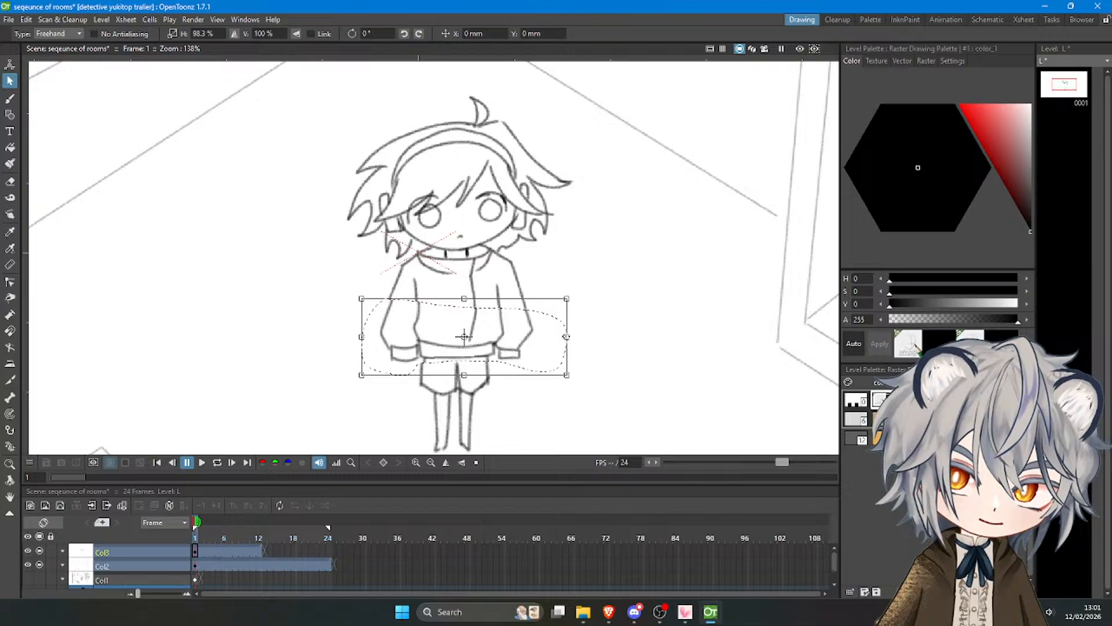
pyautogui.moveTo(566, 336); pyautogui.dragTo(549, 336)
pyautogui.click(618, 325)
# Redraw the broken lines of the sleeves and front seam to reconnect the upper and lower sweater.
pyautogui.click(10, 98)
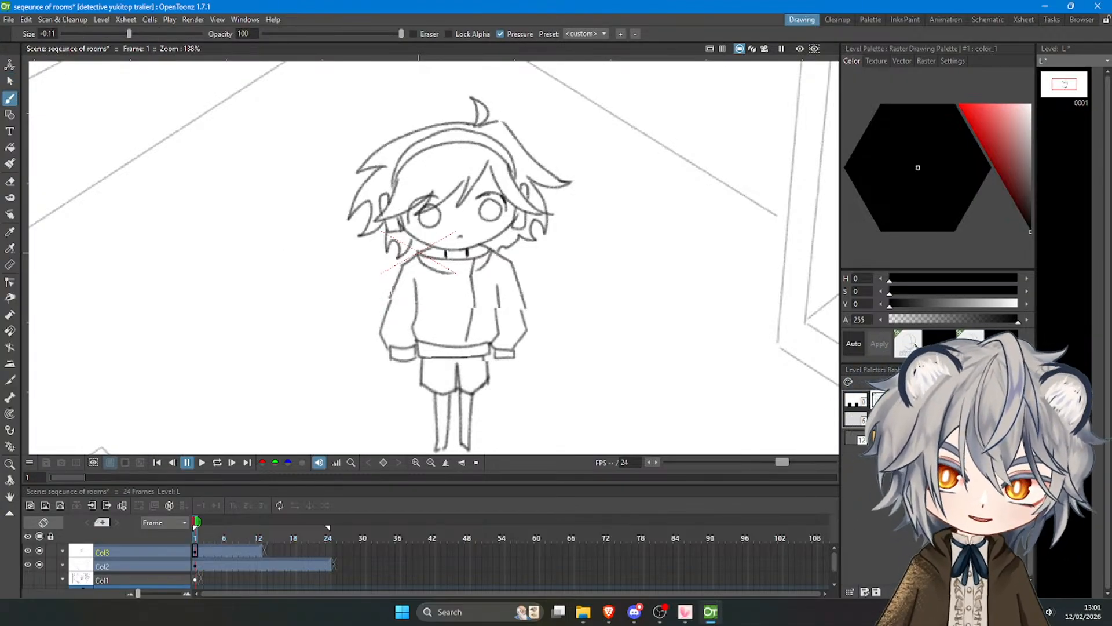
pyautogui.moveTo(516, 290); pyautogui.dragTo(521, 332)
pyautogui.hotkey('ctrl', 'z')
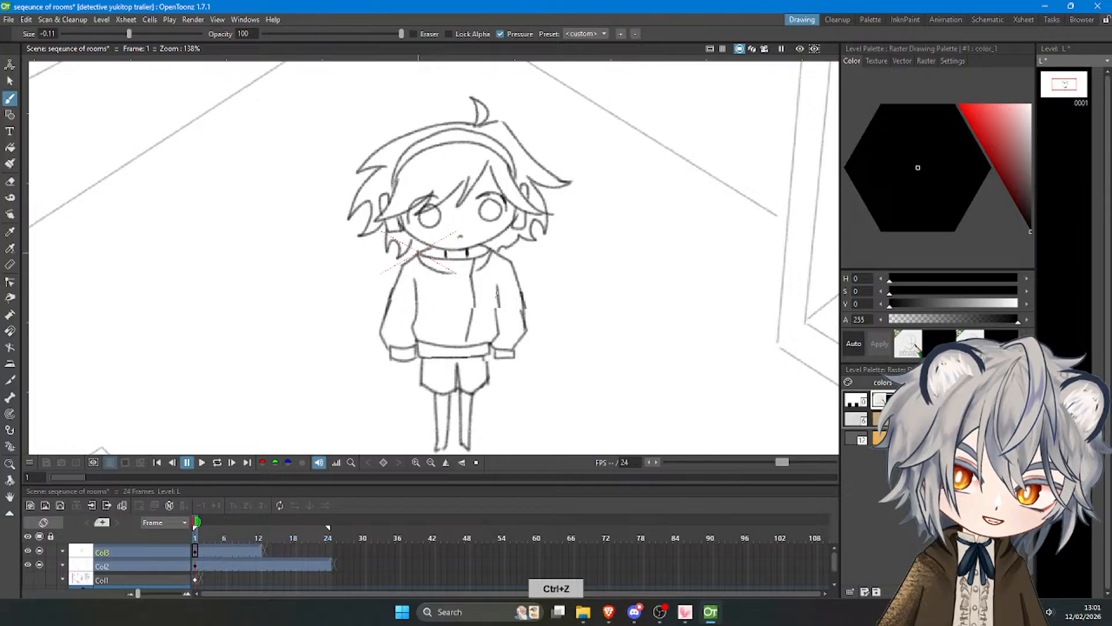
pyautogui.moveTo(499, 274)
pyautogui.mouseDown()
pyautogui.moveTo(496, 338)
pyautogui.moveTo(475, 301)
pyautogui.moveTo(471, 331)
pyautogui.mouseUp()
pyautogui.hotkey('ctrl', 'z')
pyautogui.hotkey('ctrl', 'z')
# Redraw the right edge of the shorts slightly farther out and erase the leftover old line inside it.
pyautogui.hotkey('ctrl', 'z')
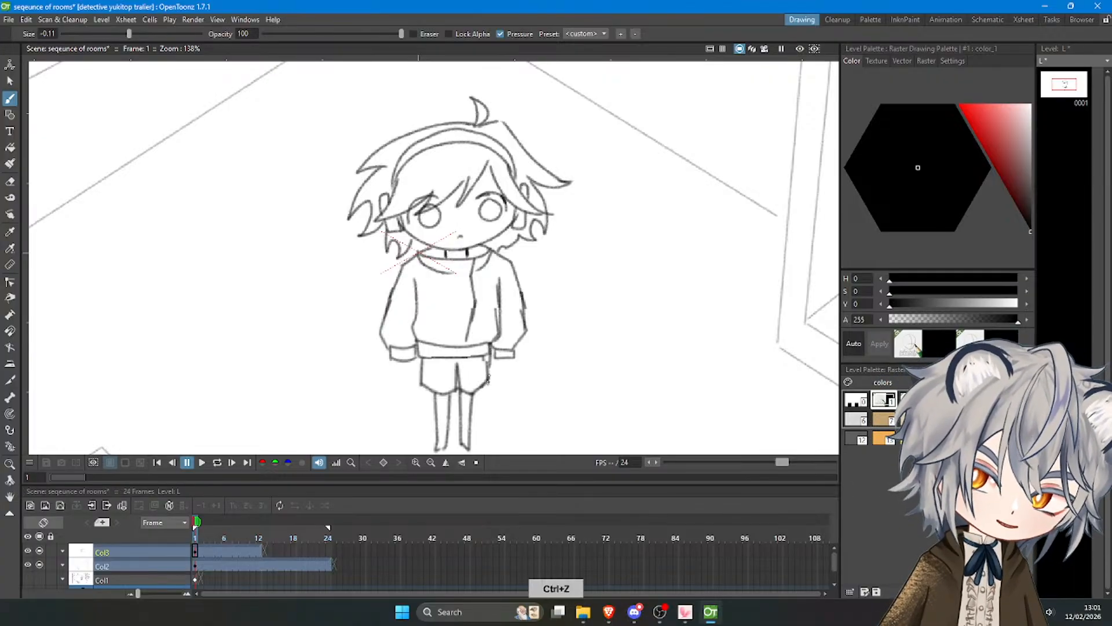
pyautogui.moveTo(490, 369); pyautogui.dragTo(489, 382)
pyautogui.hotkey('ctrl', 'z')
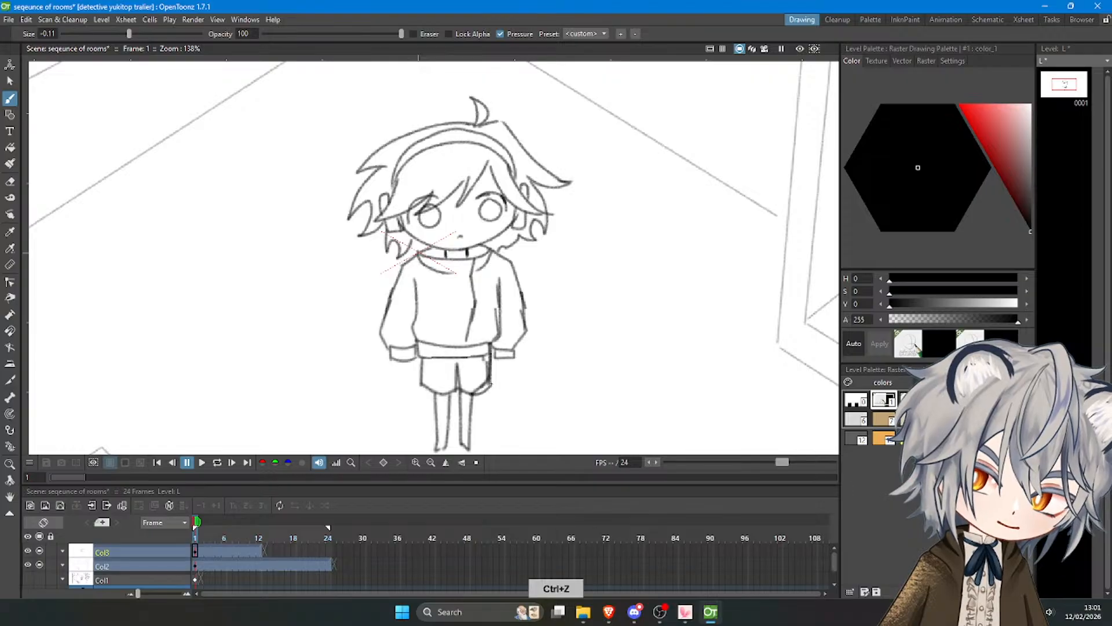
pyautogui.press('a')
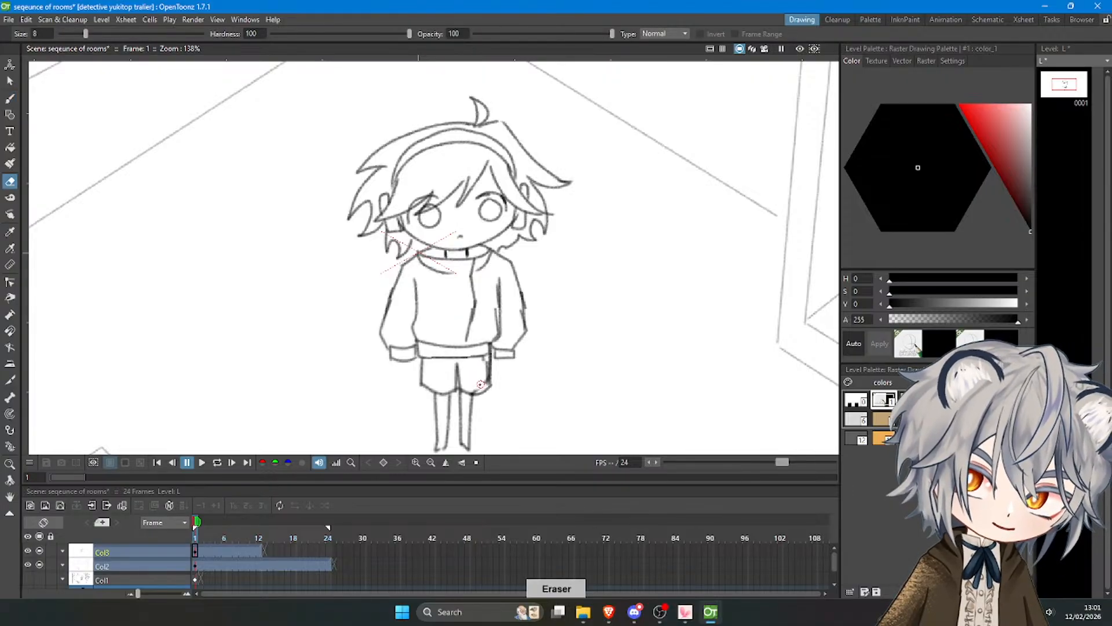
pyautogui.moveTo(482, 387)
pyautogui.mouseDown()
pyautogui.moveTo(485, 362)
pyautogui.moveTo(486, 378)
pyautogui.mouseUp()
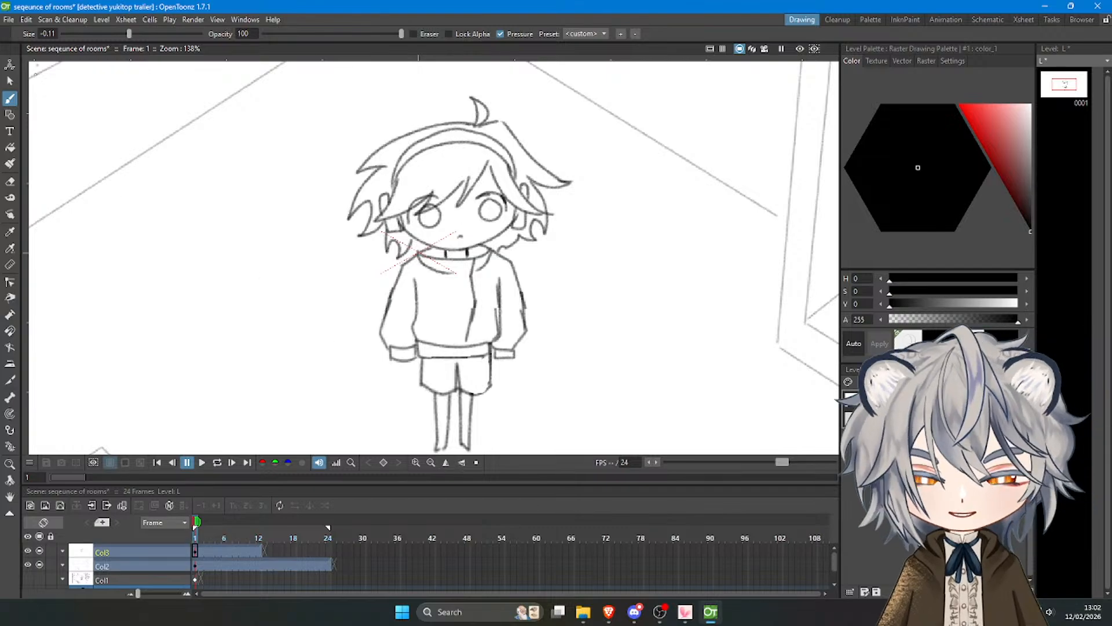
# Lasso the character's right leg and shift it about 4.3 mm outward and 1 mm down under the shorts.
pyautogui.press('s')
pyautogui.moveTo(465, 410)
pyautogui.mouseDown()
pyautogui.moveTo(461, 464)
pyautogui.moveTo(483, 406)
pyautogui.moveTo(470, 393)
pyautogui.moveTo(457, 408)
pyautogui.moveTo(475, 409)
pyautogui.mouseUp()
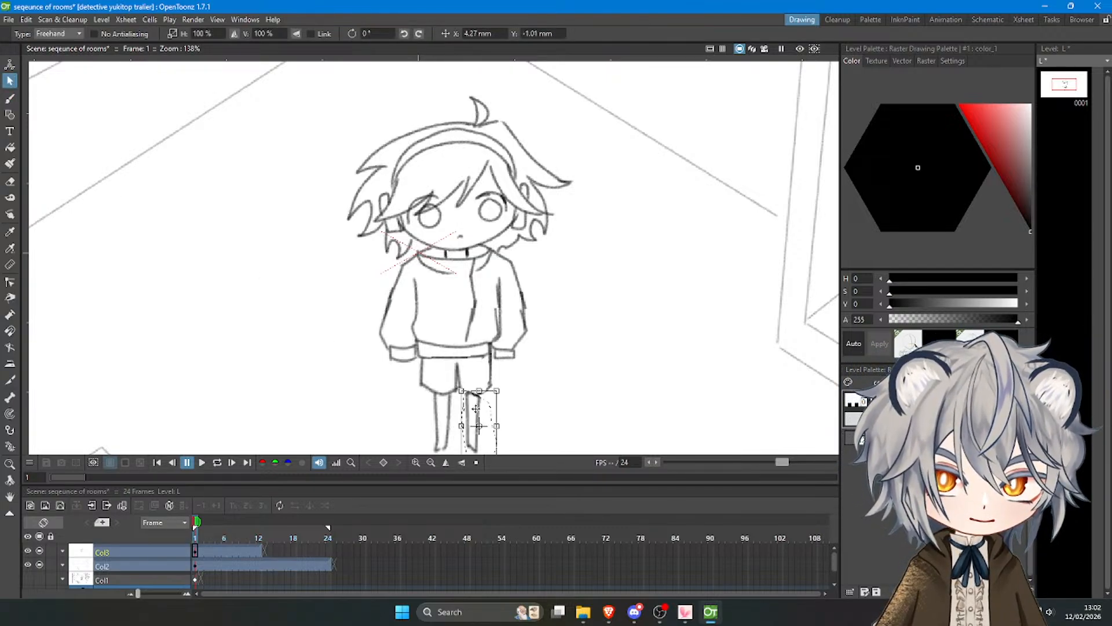
pyautogui.click(504, 442)
pyautogui.scroll(-16, 417, 311)
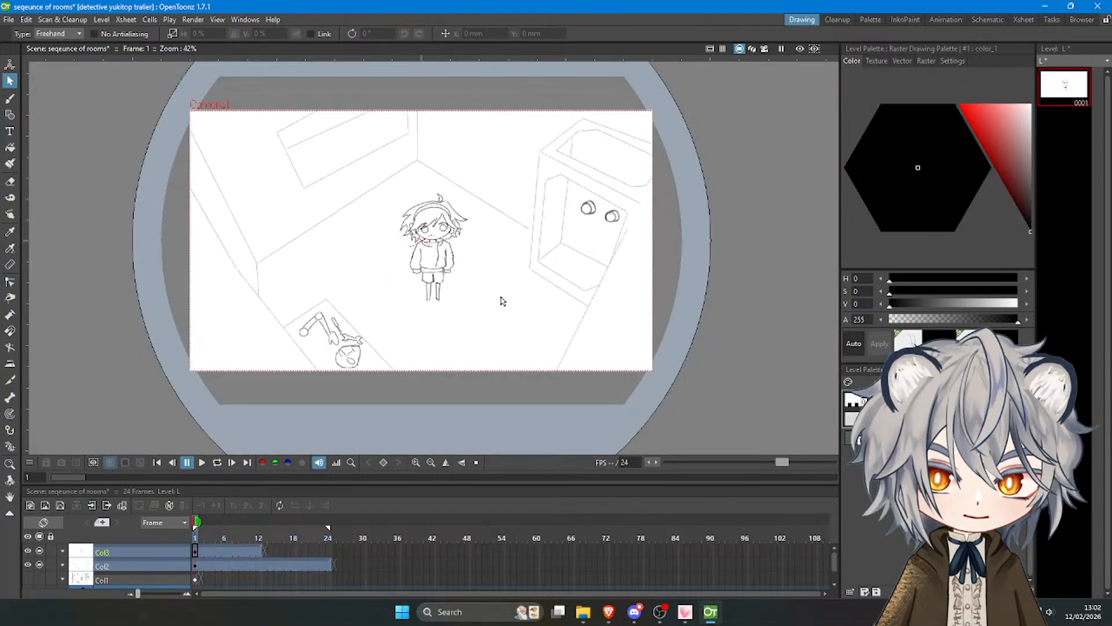
# Go to frame 13 of Col3 and show the preceding full character drawing as onion skin.
pyautogui.scroll(10, 492, 255)
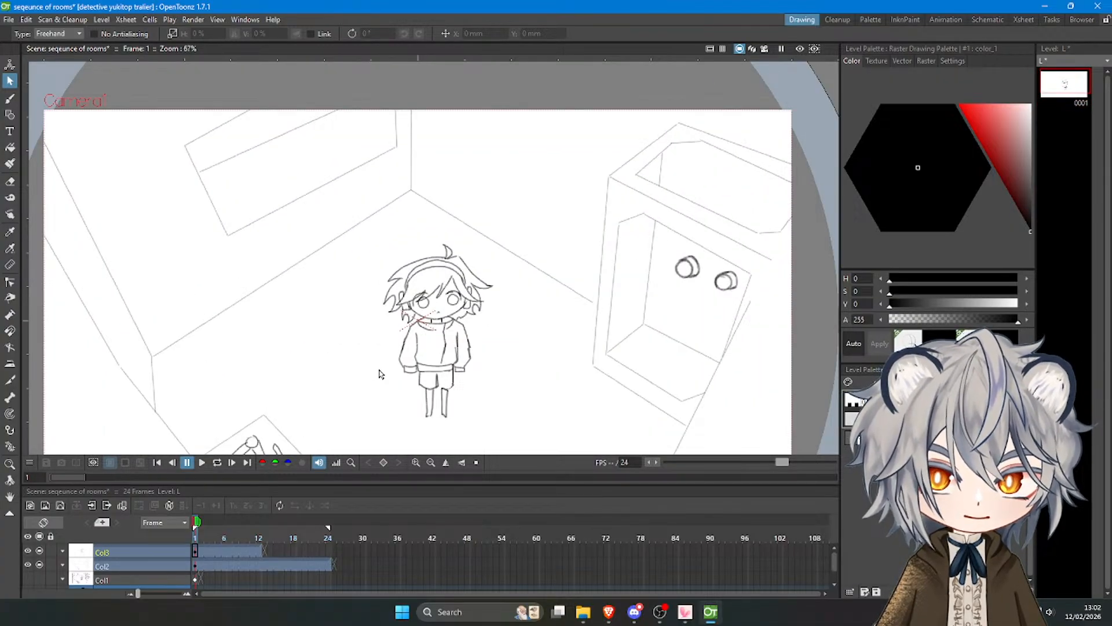
pyautogui.scroll(-3, 379, 373)
pyautogui.scroll(2, 382, 384)
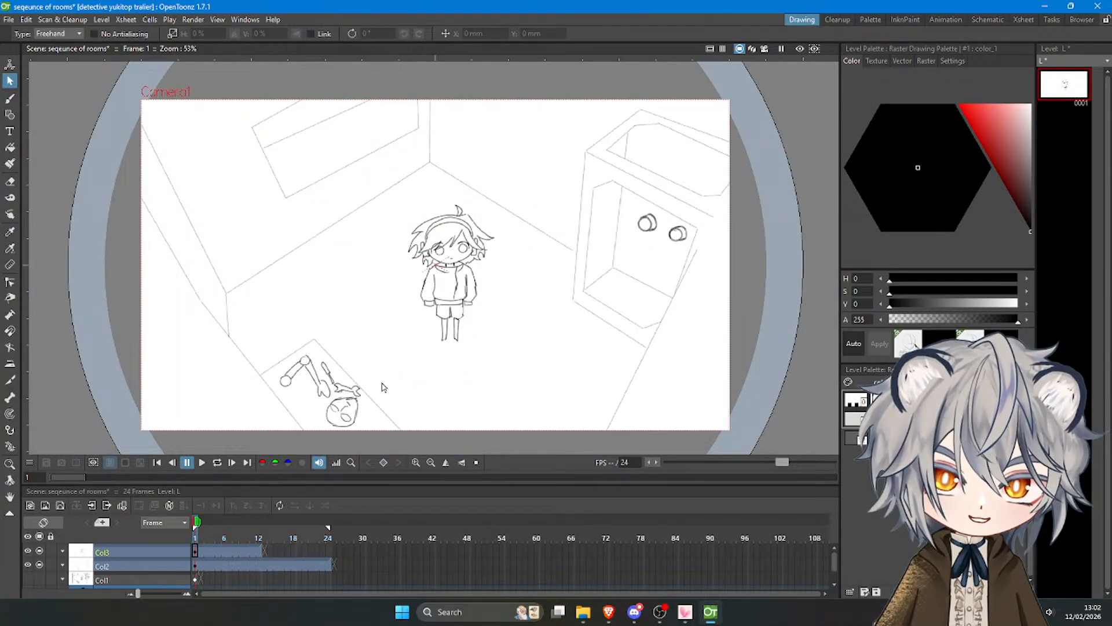
pyautogui.click(213, 538)
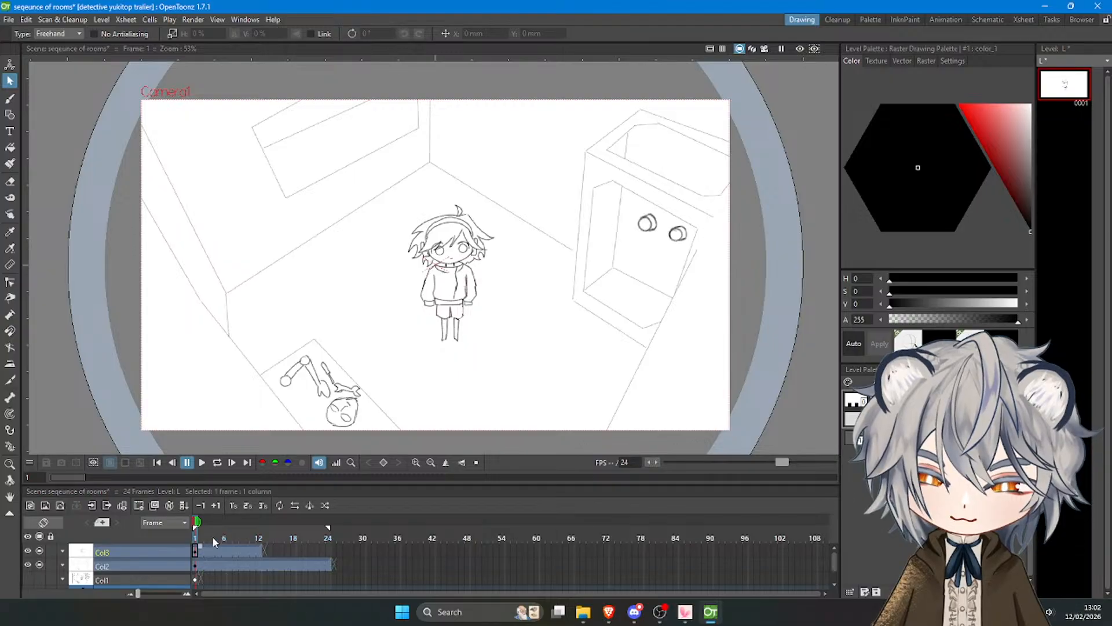
pyautogui.moveTo(213, 535); pyautogui.dragTo(217, 535)
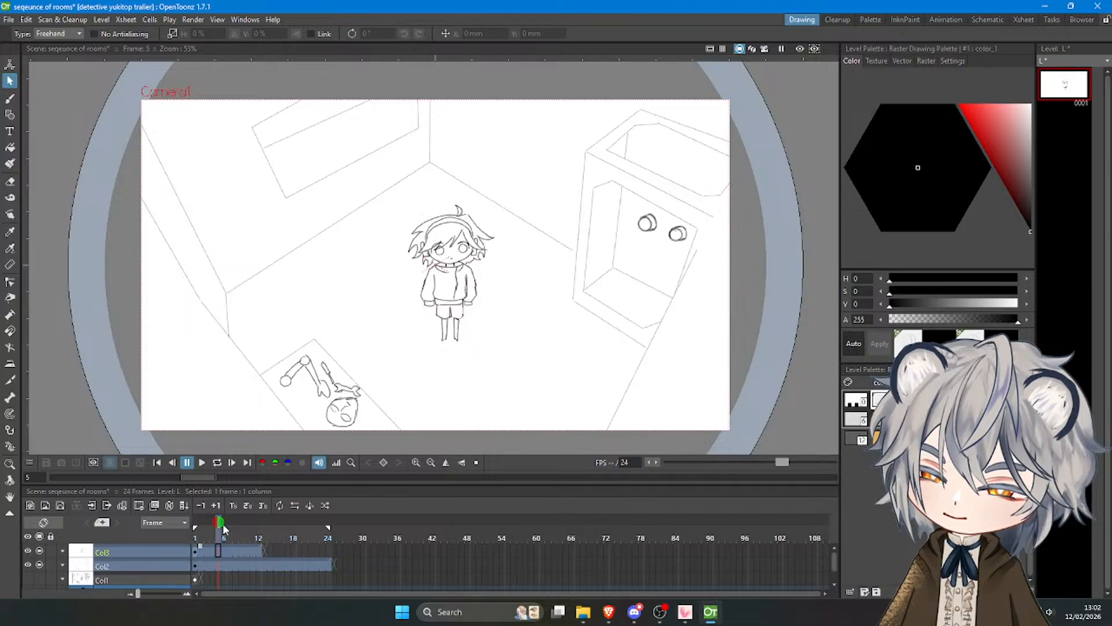
pyautogui.moveTo(223, 523); pyautogui.dragTo(263, 539)
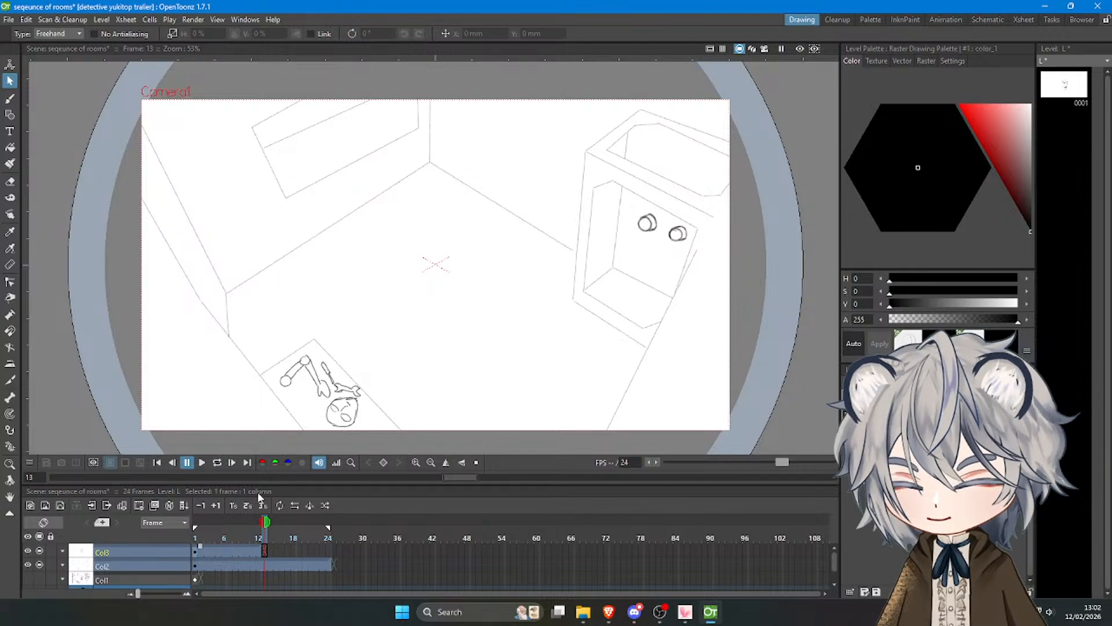
pyautogui.click(259, 523)
# Draw half-closed eyes with the Brush tool on frame 13, following the onion-skinned face and undoing stray strokes.
pyautogui.click(10, 98)
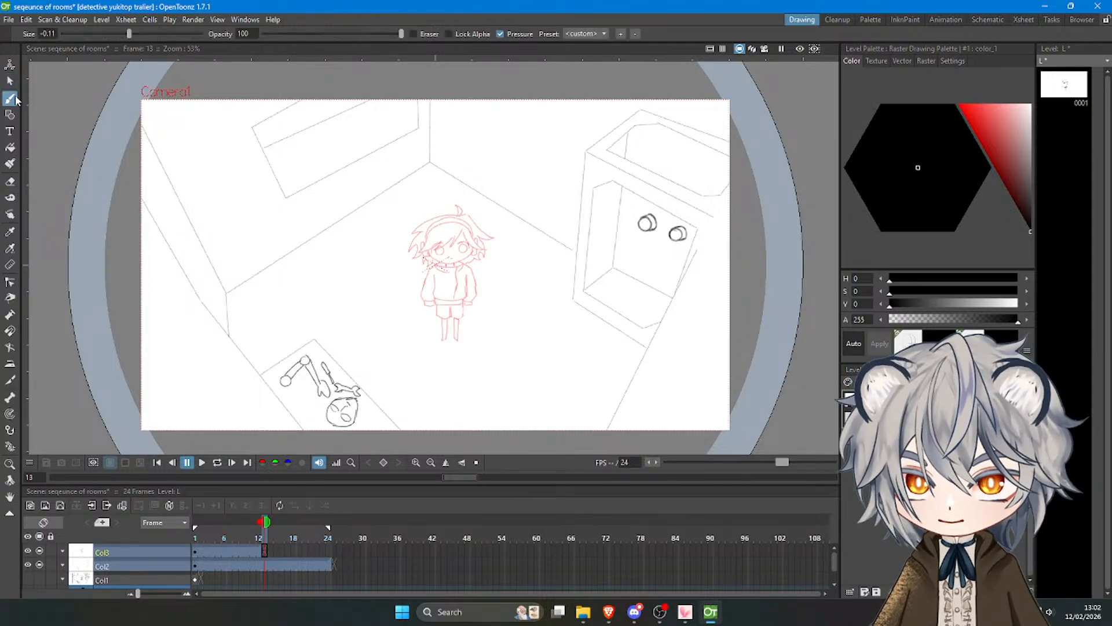
pyautogui.scroll(4, 456, 217)
pyautogui.scroll(4, 456, 218)
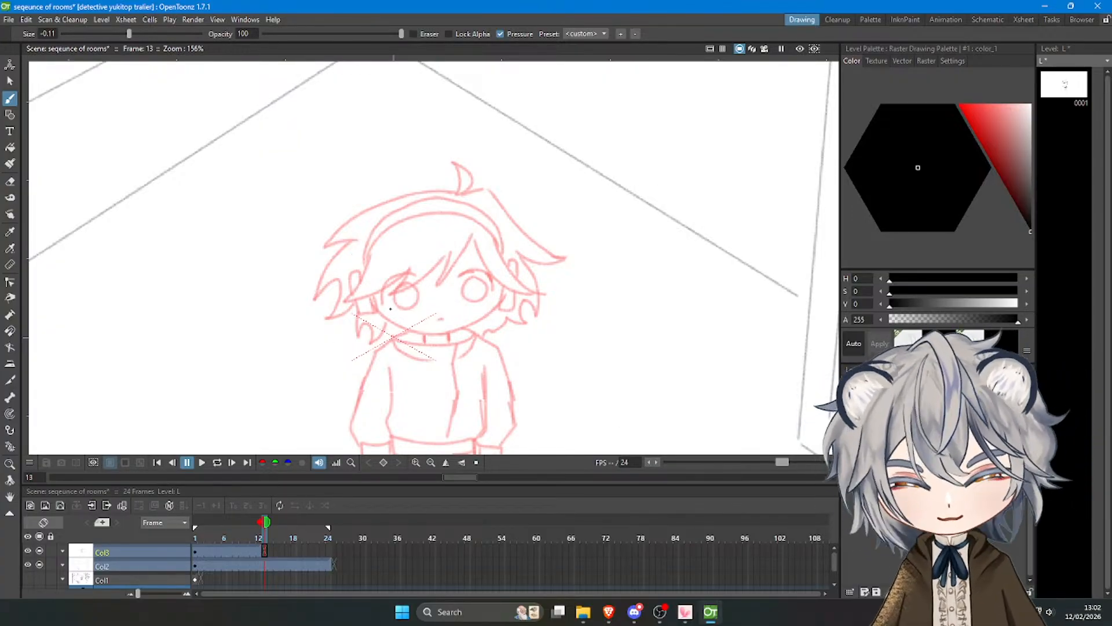
pyautogui.moveTo(422, 287)
pyautogui.mouseDown()
pyautogui.moveTo(381, 295)
pyautogui.moveTo(402, 308)
pyautogui.moveTo(420, 290)
pyautogui.moveTo(490, 289)
pyautogui.mouseUp()
pyautogui.hotkey('ctrl', 'z')
pyautogui.hotkey('ctrl', 'z')
pyautogui.hotkey('ctrl', 'z')
pyautogui.hotkey('ctrl', 'z')
pyautogui.hotkey('ctrl', 'z')
pyautogui.hotkey('ctrl', 'z')
pyautogui.hotkey('ctrl', 'z')
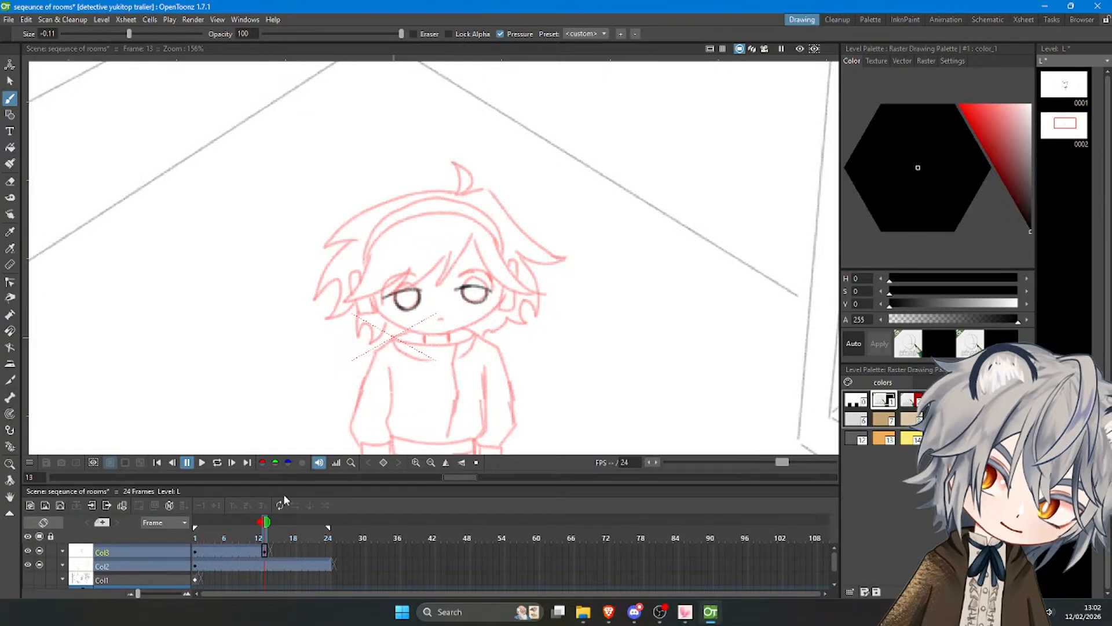
# Draw closed eyes as two thick, flat strokes on frame 15 of Col3.
pyautogui.click(274, 533)
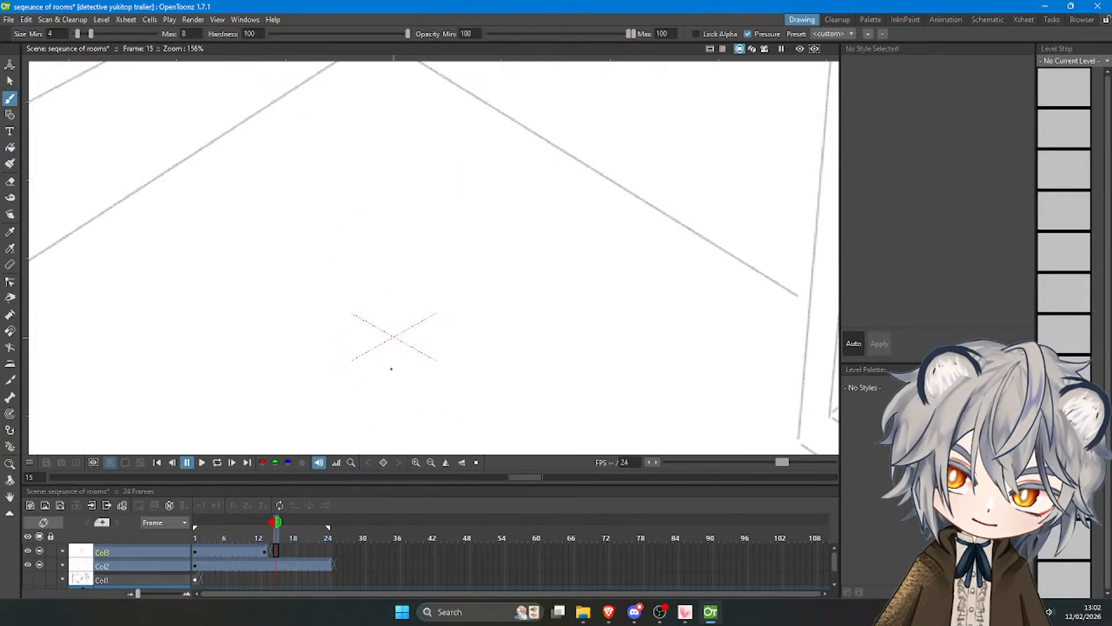
pyautogui.moveTo(391, 303); pyautogui.dragTo(490, 300)
pyautogui.hotkey('ctrl', 'z')
pyautogui.hotkey('ctrl', 'z')
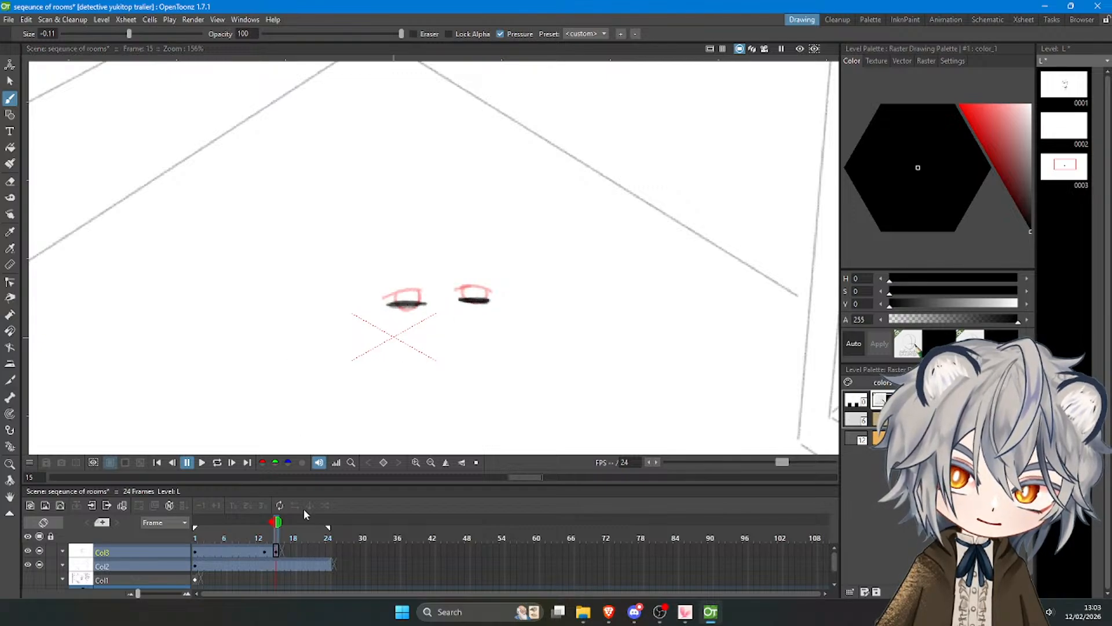
# On frame 17, onion-skin the full character from frame 11 and draw wide-open eyes with round pupils and high arched lids.
pyautogui.moveTo(272, 536)
pyautogui.mouseDown()
pyautogui.moveTo(256, 536)
pyautogui.moveTo(289, 546)
pyautogui.mouseUp()
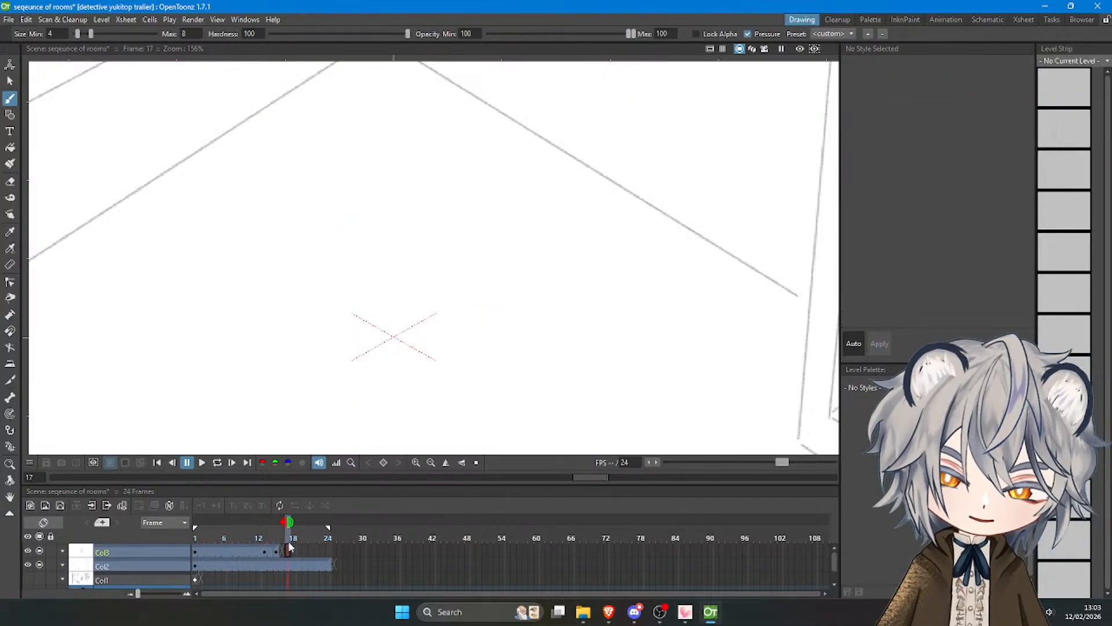
pyautogui.click(415, 321)
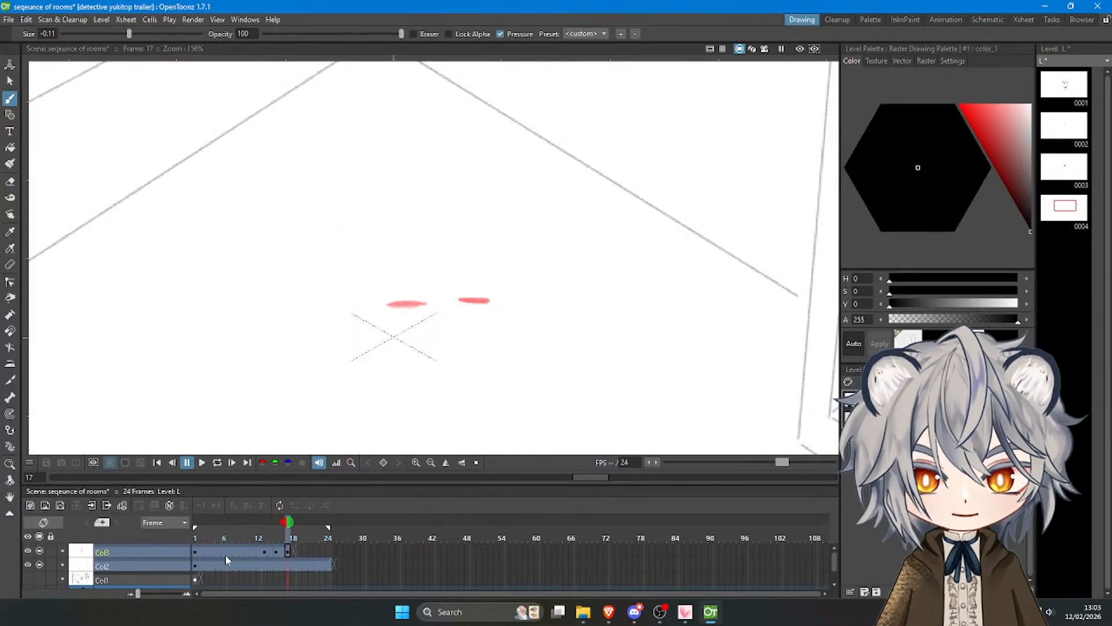
pyautogui.click(254, 522)
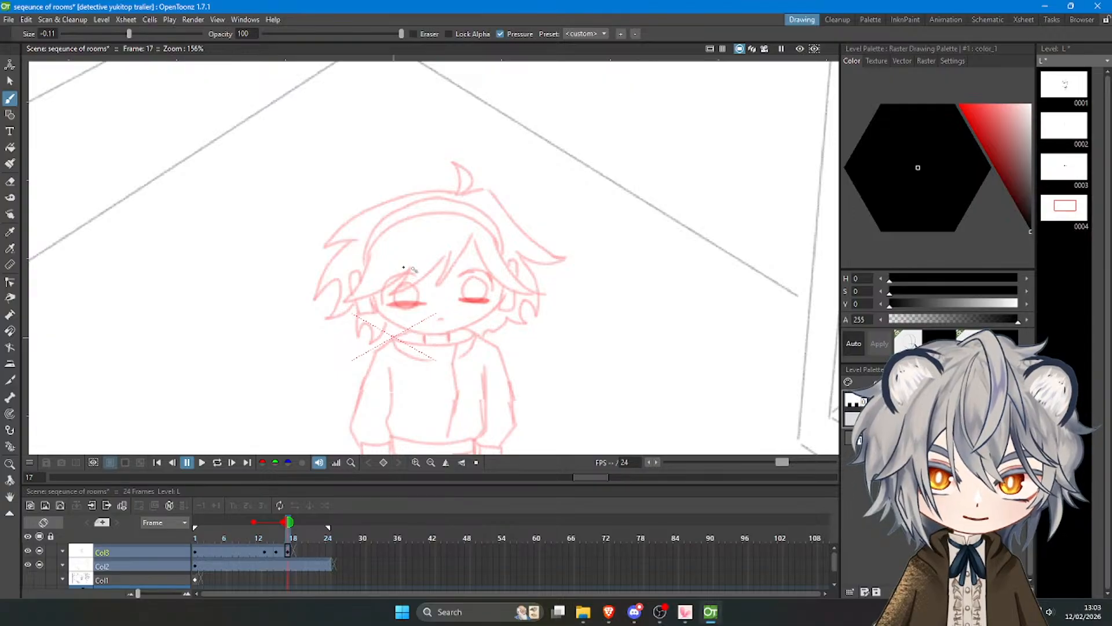
pyautogui.hotkey('ctrl', 'z')
pyautogui.moveTo(416, 270)
pyautogui.mouseDown()
pyautogui.moveTo(391, 274)
pyautogui.moveTo(383, 303)
pyautogui.moveTo(406, 269)
pyautogui.moveTo(384, 300)
pyautogui.moveTo(386, 280)
pyautogui.moveTo(382, 302)
pyautogui.moveTo(406, 271)
pyautogui.moveTo(385, 282)
pyautogui.moveTo(379, 304)
pyautogui.mouseUp()
pyautogui.hotkey('ctrl', 'z')
pyautogui.hotkey('ctrl', 'z')
pyautogui.hotkey('ctrl', 'z')
pyautogui.hotkey('ctrl', 'z')
pyautogui.hotkey('ctrl', 'z')
pyautogui.moveTo(457, 275)
pyautogui.mouseDown()
pyautogui.moveTo(480, 269)
pyautogui.moveTo(496, 291)
pyautogui.moveTo(470, 300)
pyautogui.moveTo(465, 287)
pyautogui.moveTo(406, 308)
pyautogui.moveTo(410, 283)
pyautogui.mouseUp()
pyautogui.hotkey('ctrl', 'z')
pyautogui.hotkey('ctrl', 'z')
pyautogui.hotkey('ctrl', 'z')
pyautogui.hotkey('ctrl', 'z')
# Draw open eyes with round pupils and slightly lowered lids on frame 19, using the onion-skinned face as guide.
pyautogui.click(297, 529)
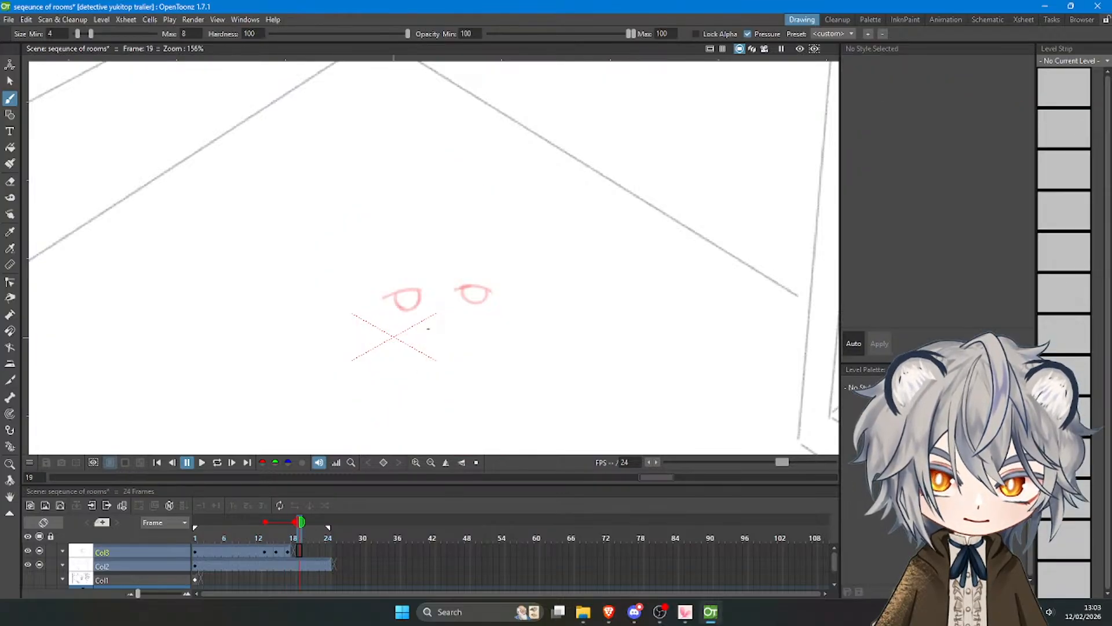
pyautogui.click(404, 297)
pyautogui.moveTo(266, 522); pyautogui.dragTo(253, 522)
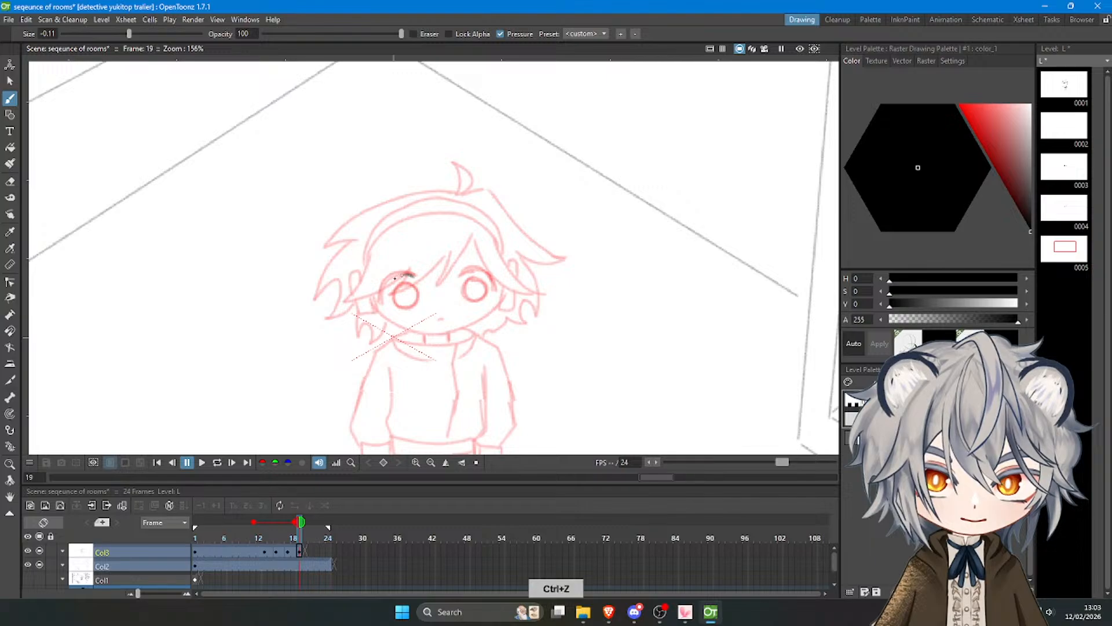
pyautogui.moveTo(407, 273)
pyautogui.mouseDown()
pyautogui.moveTo(383, 303)
pyautogui.moveTo(415, 302)
pyautogui.mouseUp()
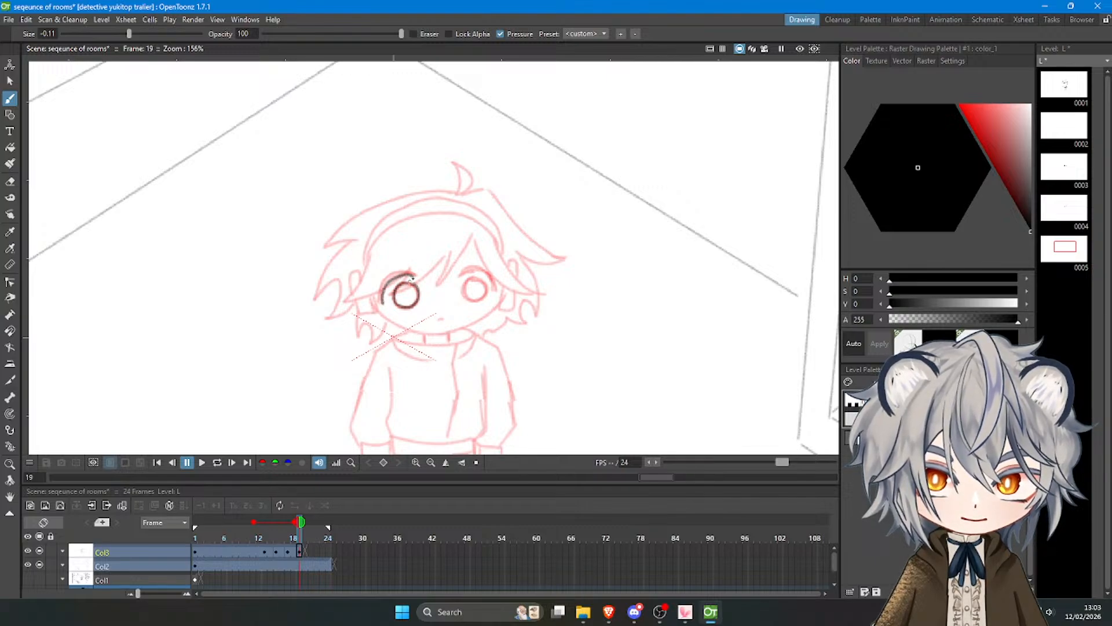
pyautogui.hotkey('ctrl', 'z')
pyautogui.moveTo(461, 274)
pyautogui.mouseDown()
pyautogui.moveTo(490, 281)
pyautogui.moveTo(485, 296)
pyautogui.moveTo(481, 280)
pyautogui.mouseUp()
# Play back the blink animation to check its timing.
pyautogui.moveTo(301, 525); pyautogui.dragTo(254, 526)
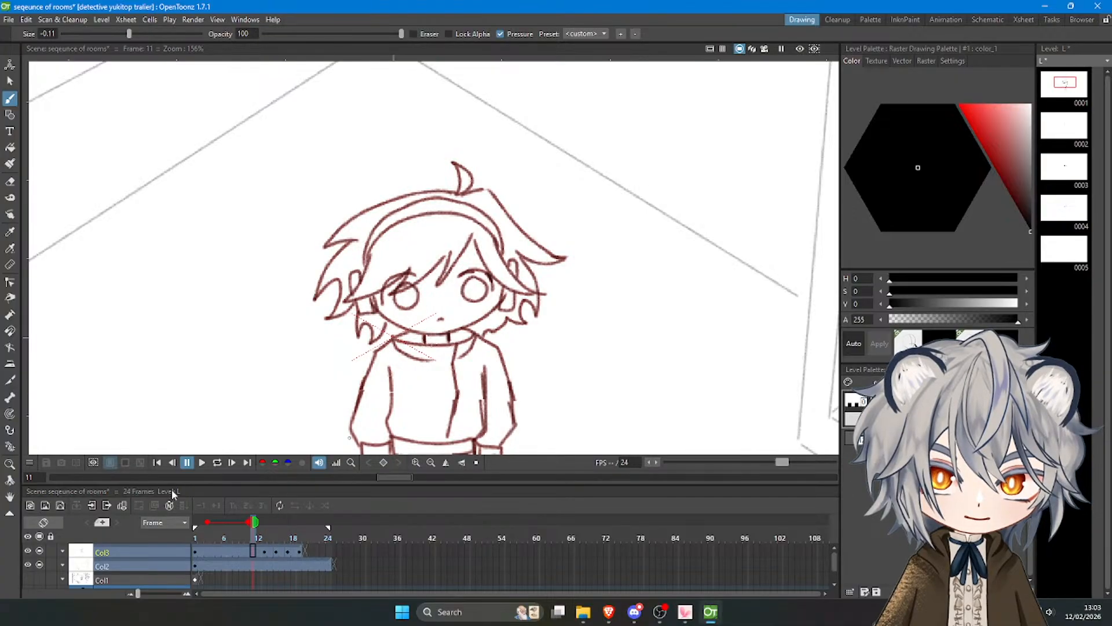
pyautogui.click(202, 462)
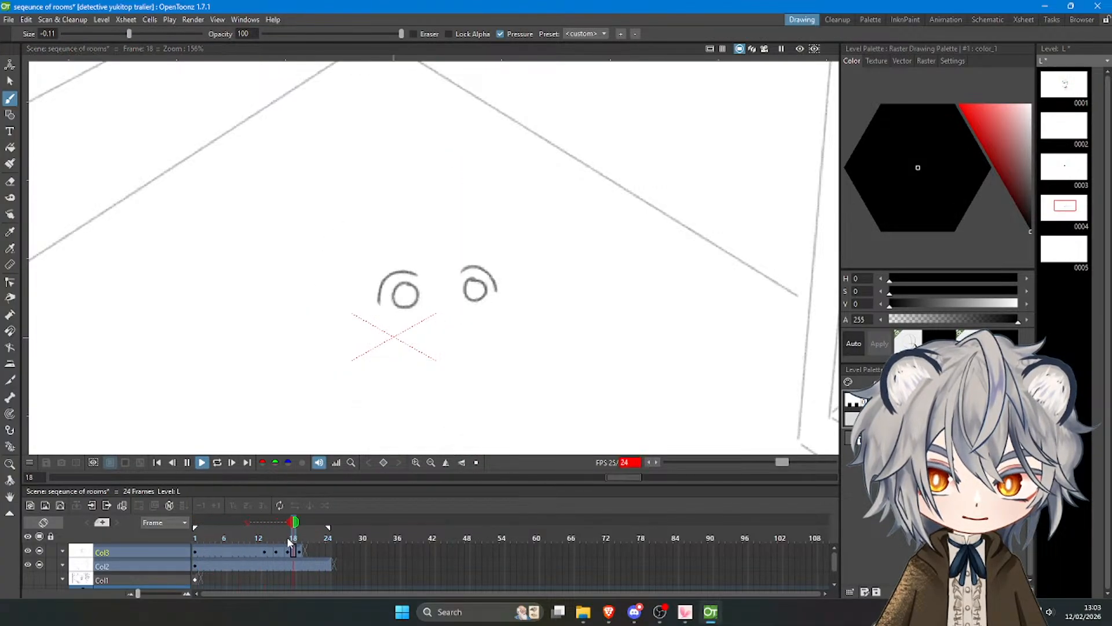
pyautogui.click(200, 463)
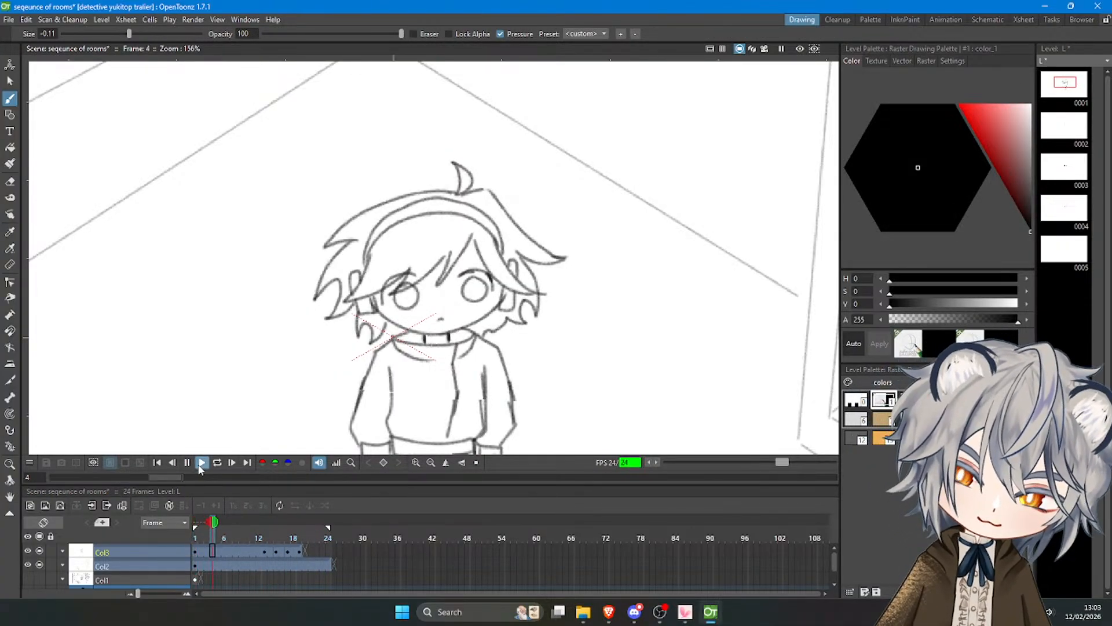
pyautogui.click(186, 463)
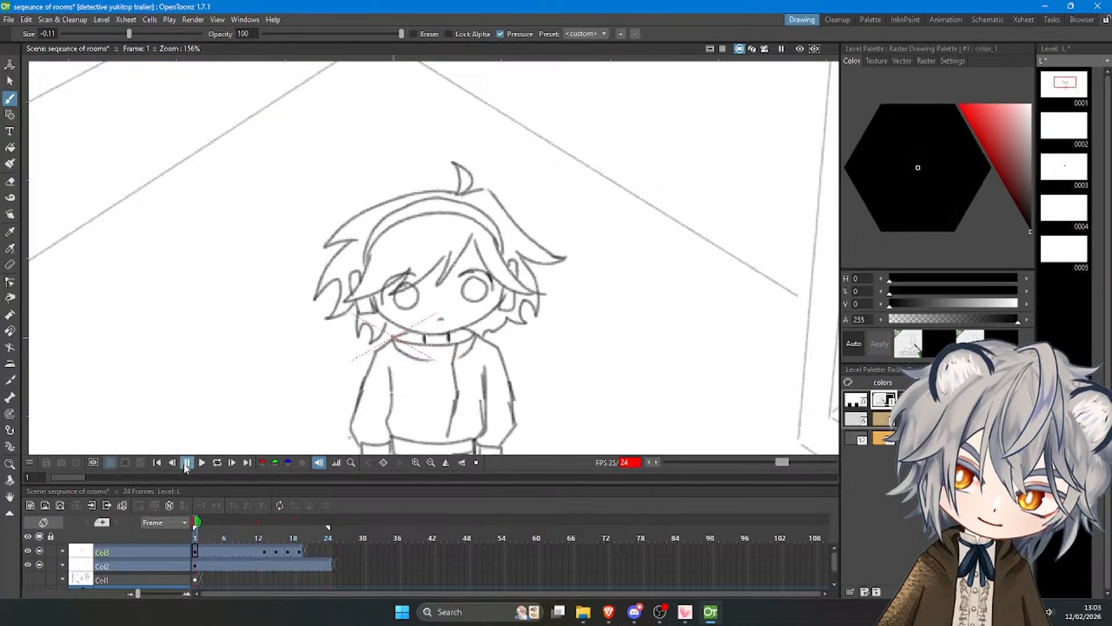
pyautogui.click(197, 464)
# Extend the Col3 and Col2 exposures to frame 30 and move the playback end marker to frame 30.
pyautogui.click(300, 550)
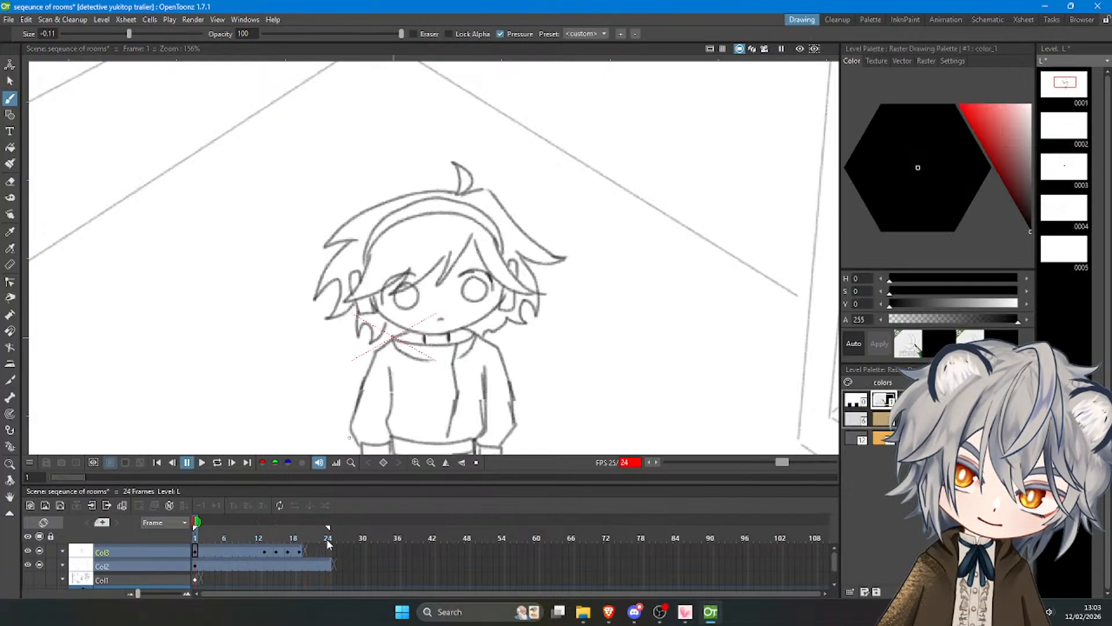
pyautogui.moveTo(303, 548); pyautogui.dragTo(366, 560)
pyautogui.click(325, 561)
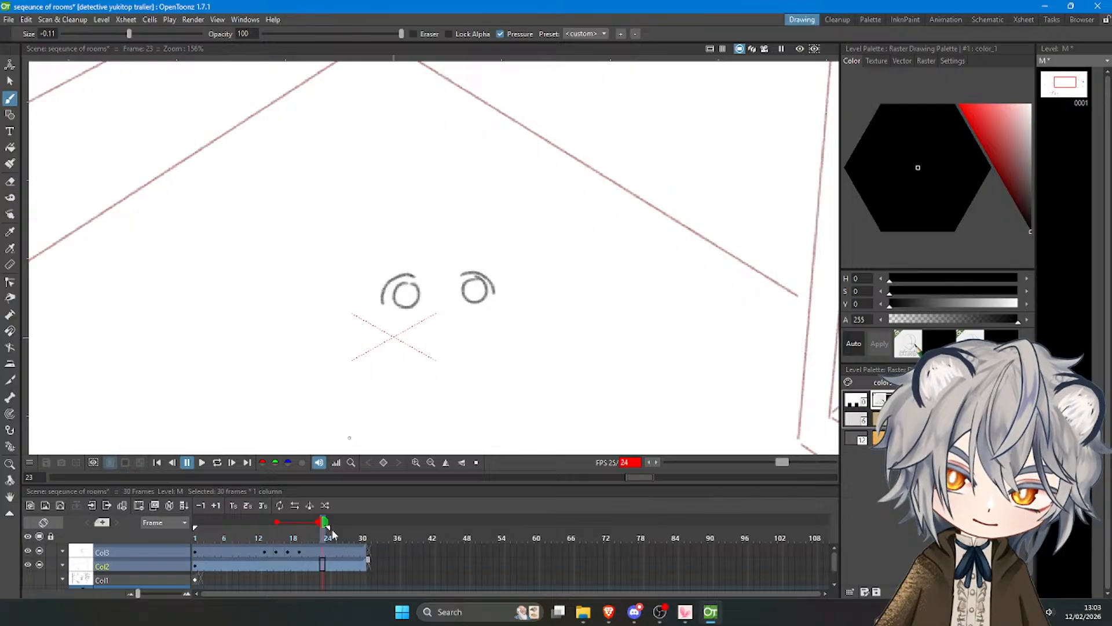
pyautogui.moveTo(329, 528); pyautogui.dragTo(363, 529)
# Replay the extended 30-frame blink from frame 1 to review its pacing.
pyautogui.click(191, 533)
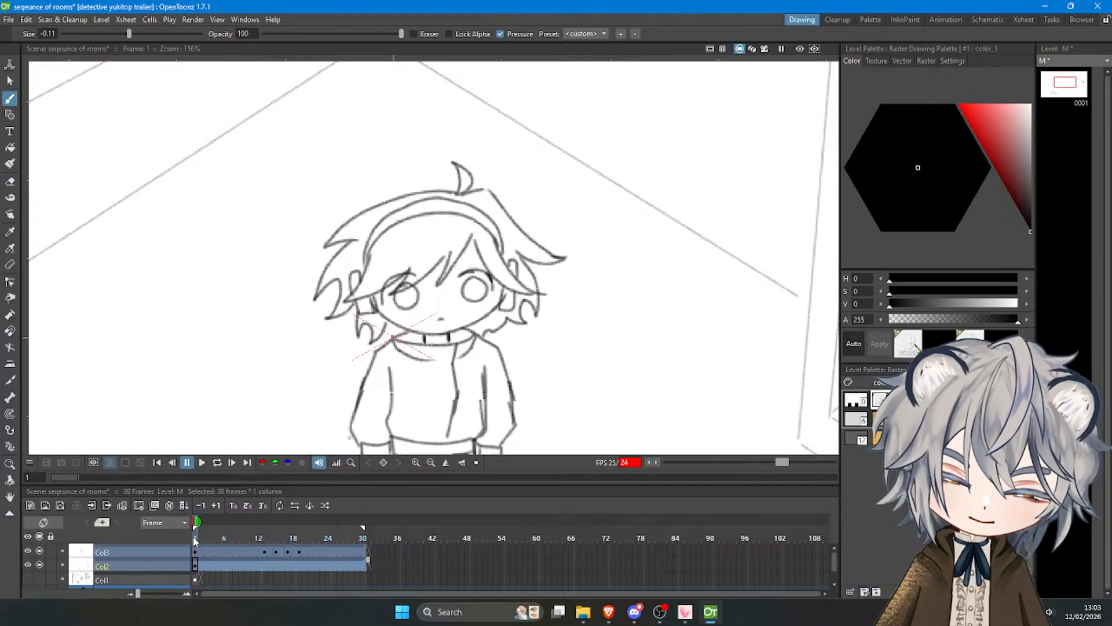
pyautogui.click(200, 464)
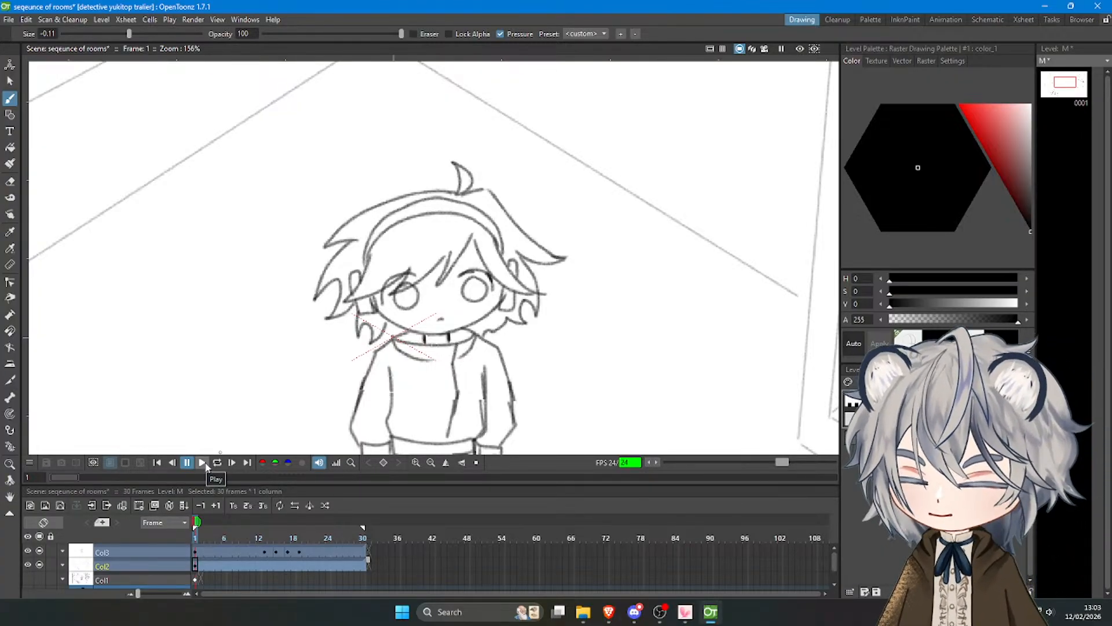
pyautogui.click(202, 463)
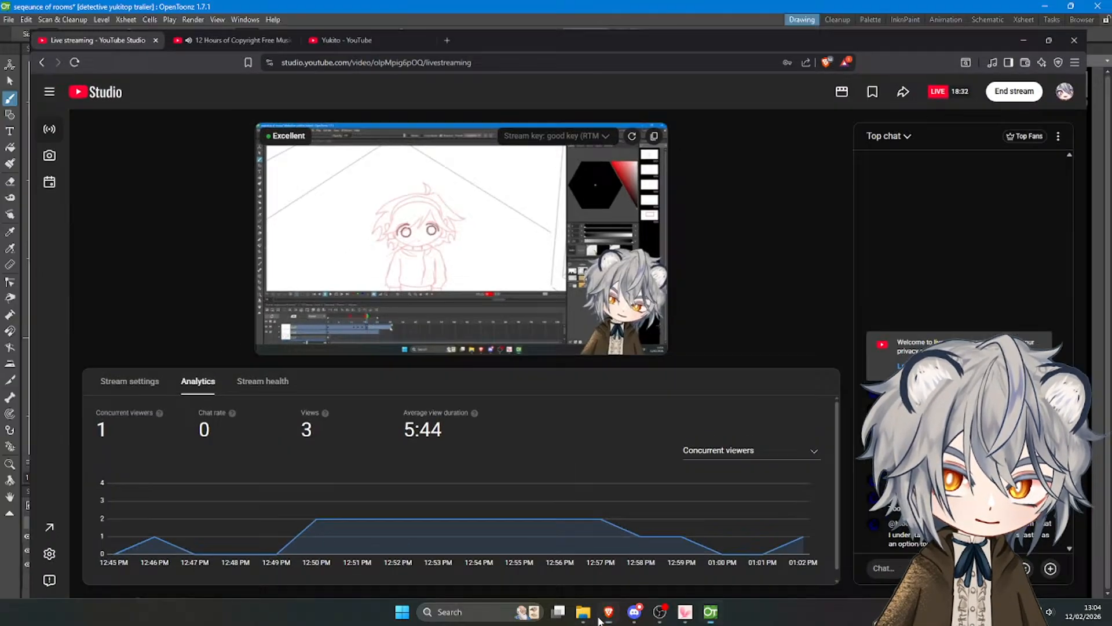
# Switch to File Explorer and open the MD5447 sequntial animation folder under .second year > seconds semester.
pyautogui.click(583, 613)
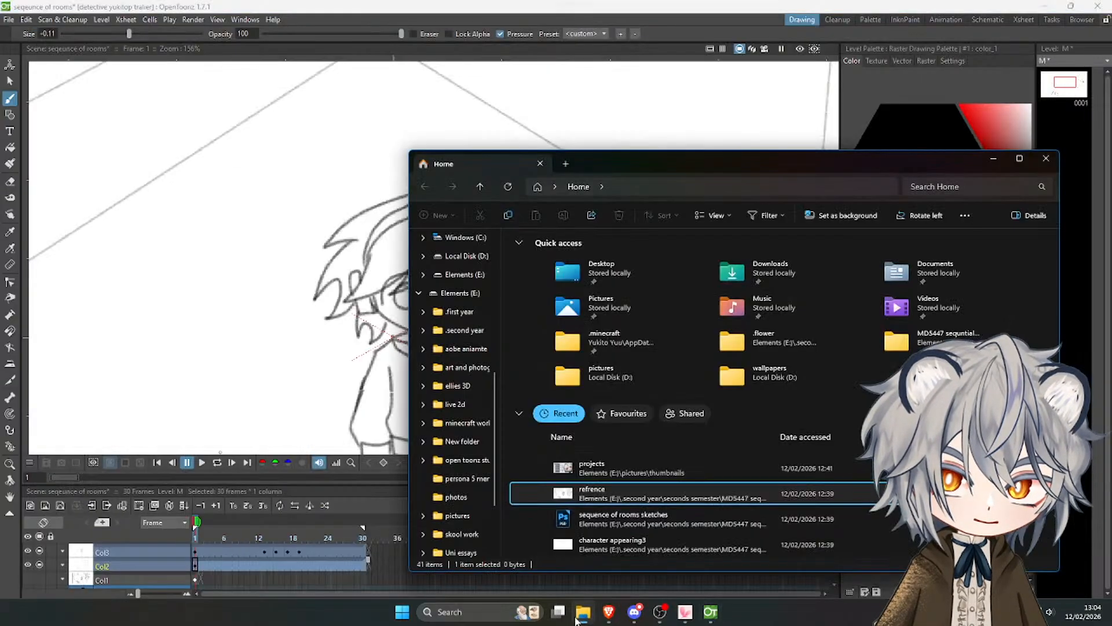
pyautogui.scroll(-1, 456, 570)
pyautogui.scroll(-3, 476, 502)
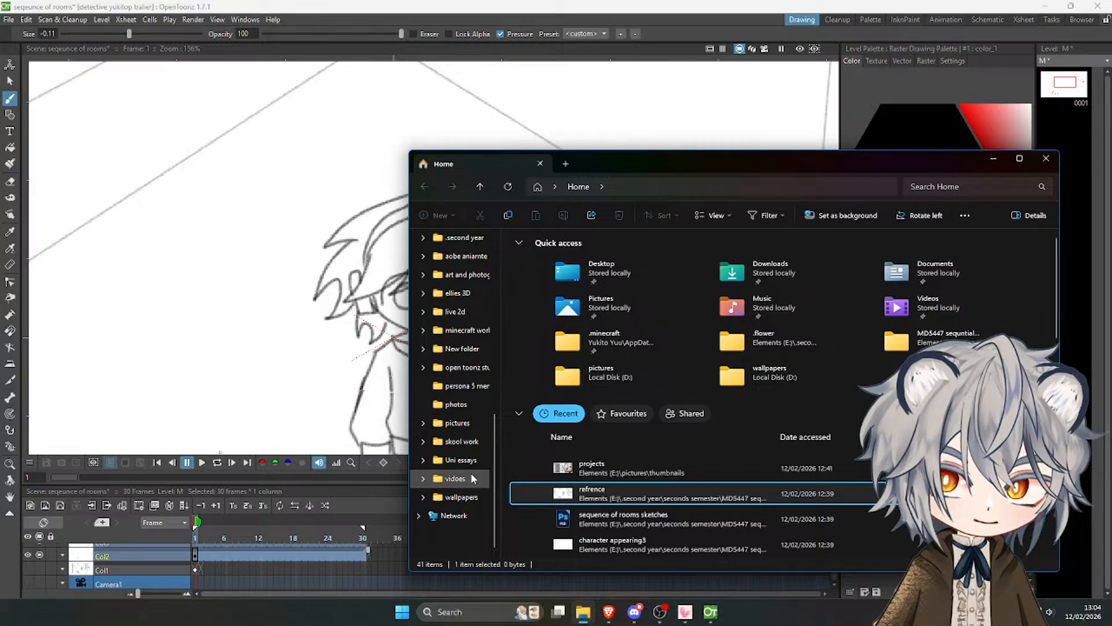
pyautogui.scroll(3, 458, 347)
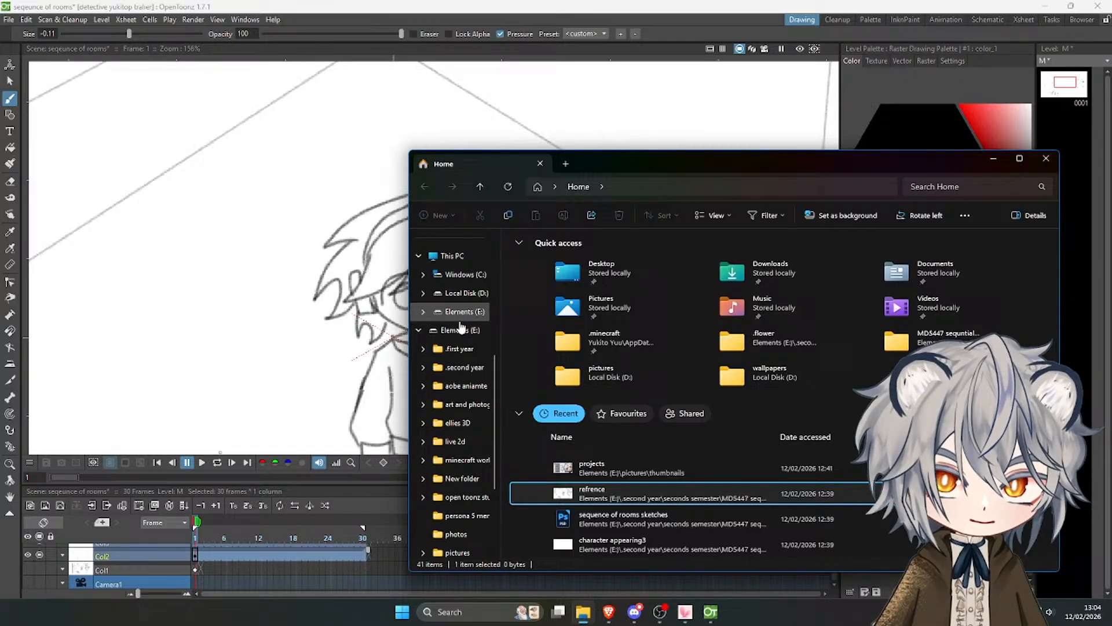
pyautogui.click(463, 368)
pyautogui.doubleClick(583, 286)
pyautogui.doubleClick(579, 253)
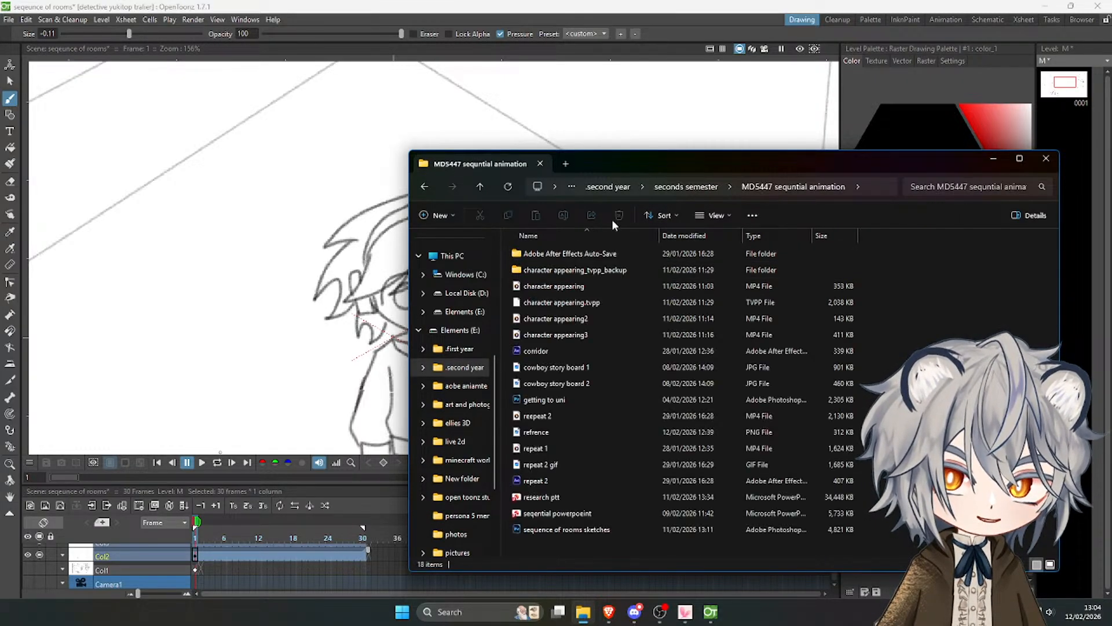
# Watch the reepeat 2 video and the repeat 2 gif, closing both viewers and the folder window.
pyautogui.doubleClick(596, 415)
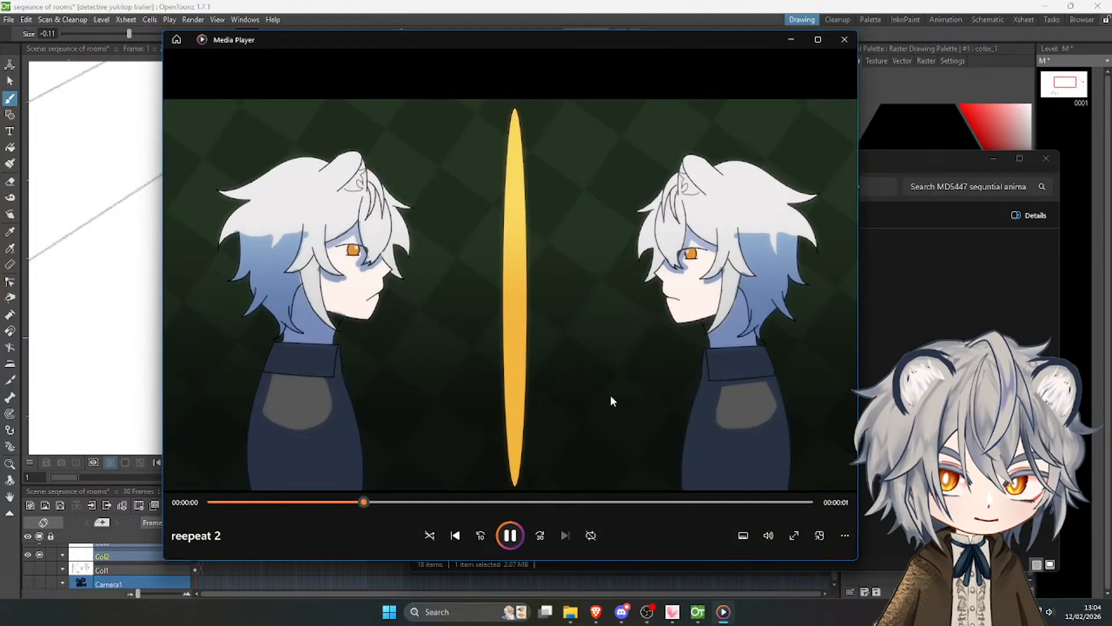
pyautogui.click(846, 39)
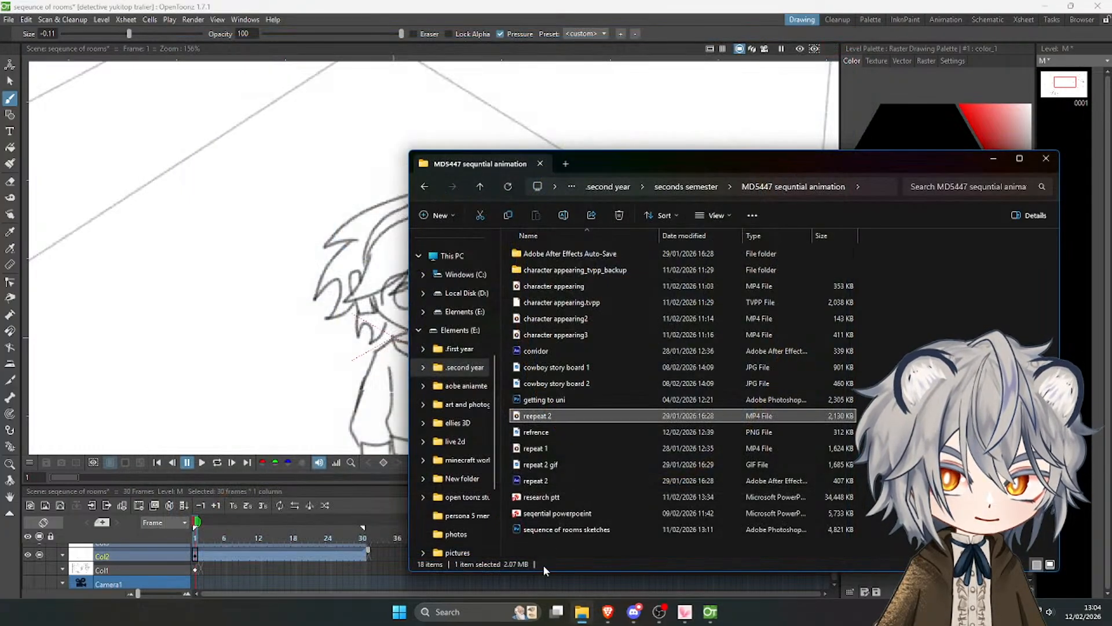
pyautogui.click(559, 464)
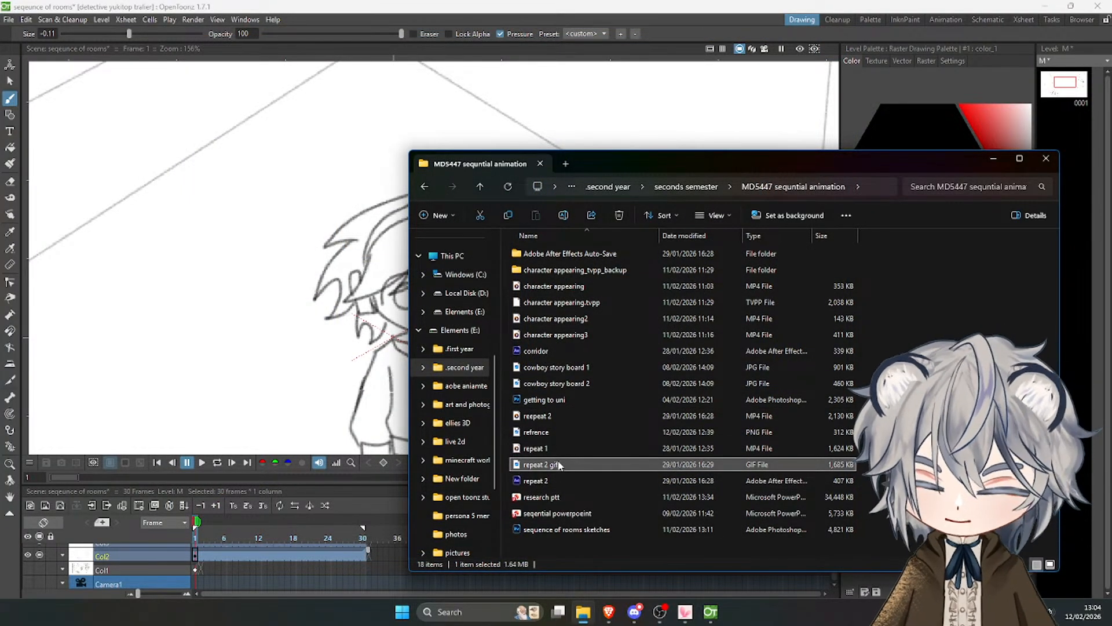
pyautogui.doubleClick(559, 464)
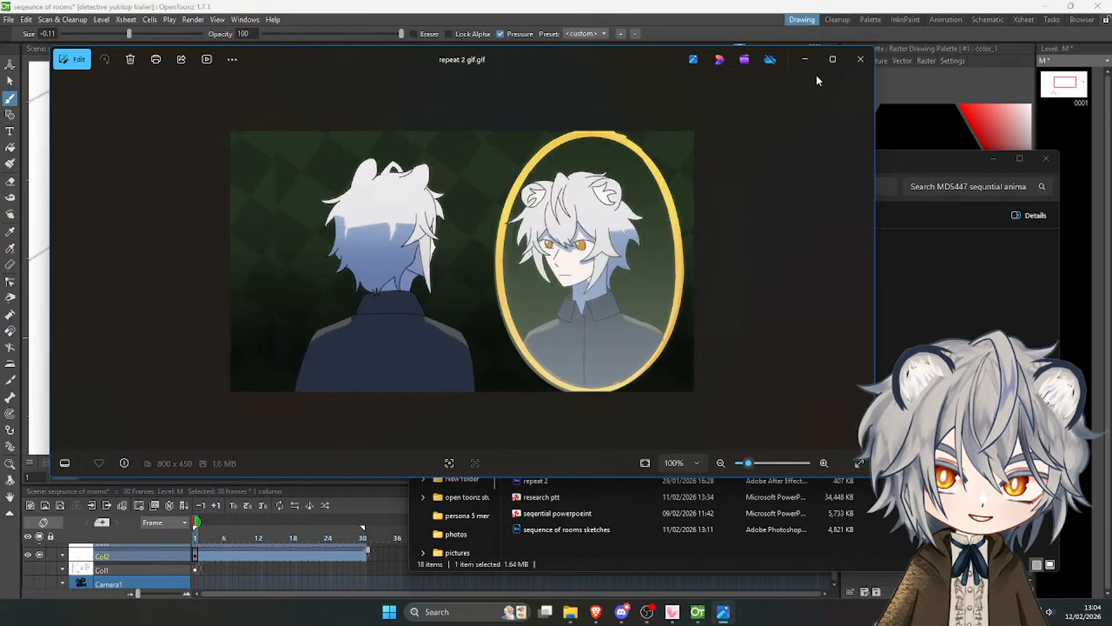
pyautogui.click(861, 59)
pyautogui.click(1050, 158)
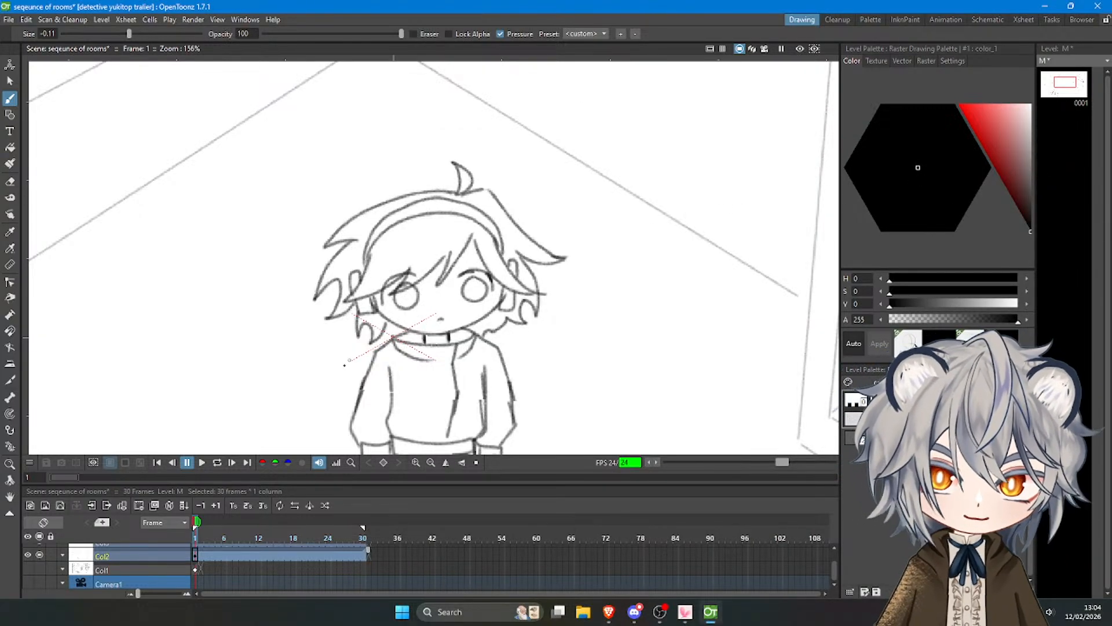
# Return to the start of the room scene and play the blink animation once more.
pyautogui.scroll(1, 286, 547)
pyautogui.moveTo(252, 531); pyautogui.dragTo(202, 529)
pyautogui.click(205, 461)
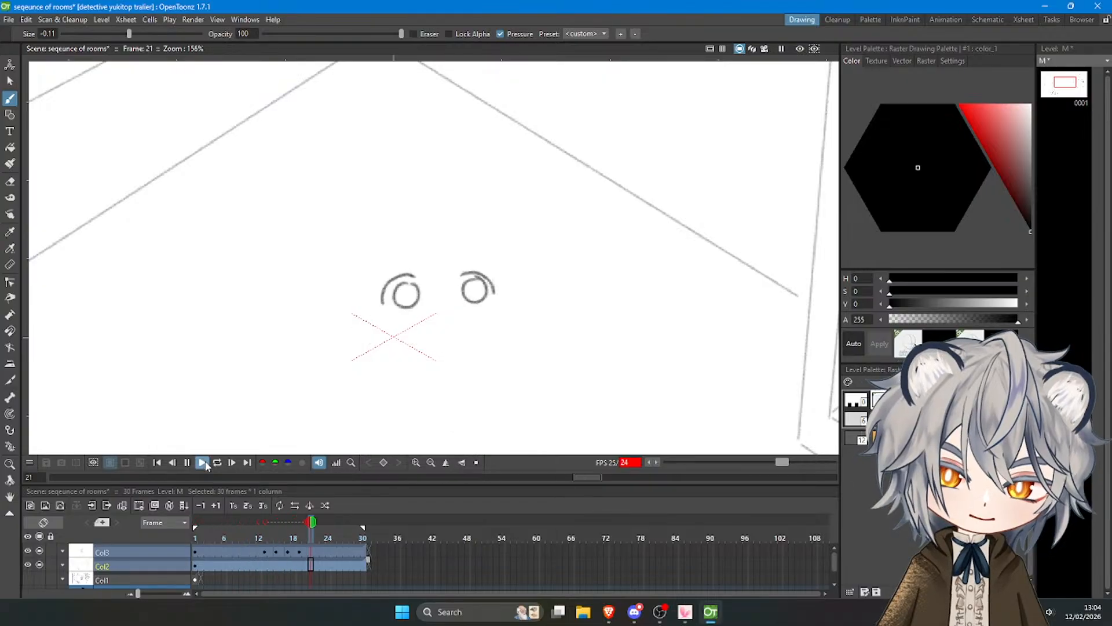
# On frame 19 of Col3, trace the left side of the fringe and the left ear over the onion-skin reference.
pyautogui.click(299, 532)
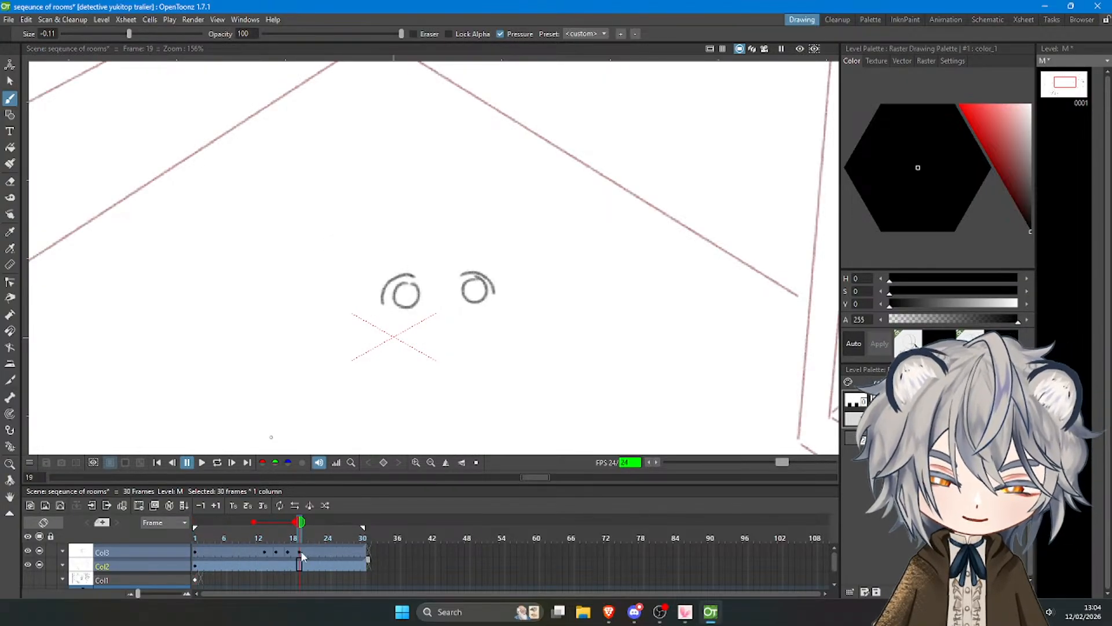
pyautogui.click(301, 550)
pyautogui.scroll(1, 320, 163)
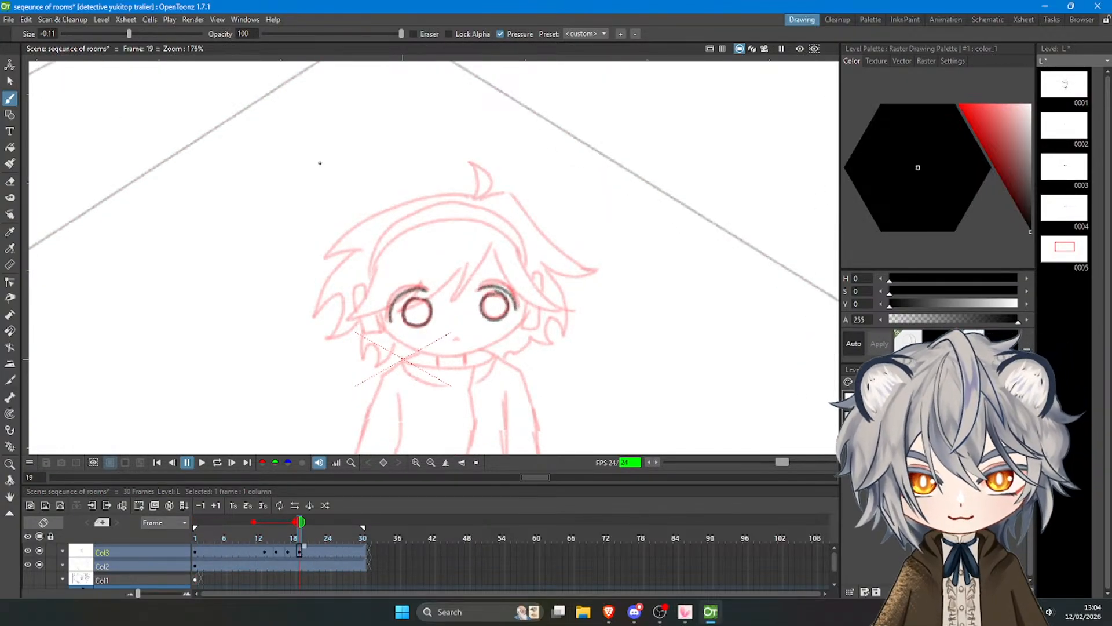
pyautogui.moveTo(492, 248)
pyautogui.mouseDown()
pyautogui.moveTo(466, 292)
pyautogui.moveTo(438, 293)
pyautogui.moveTo(455, 272)
pyautogui.moveTo(403, 307)
pyautogui.moveTo(411, 295)
pyautogui.moveTo(344, 318)
pyautogui.moveTo(378, 267)
pyautogui.moveTo(354, 284)
pyautogui.moveTo(378, 333)
pyautogui.mouseUp()
pyautogui.hotkey('ctrl', 'z')
pyautogui.hotkey('ctrl', 'z')
pyautogui.hotkey('ctrl', 'z')
pyautogui.hotkey('ctrl', 'z')
pyautogui.hotkey('ctrl', 'z')
pyautogui.hotkey('ctrl', 'z')
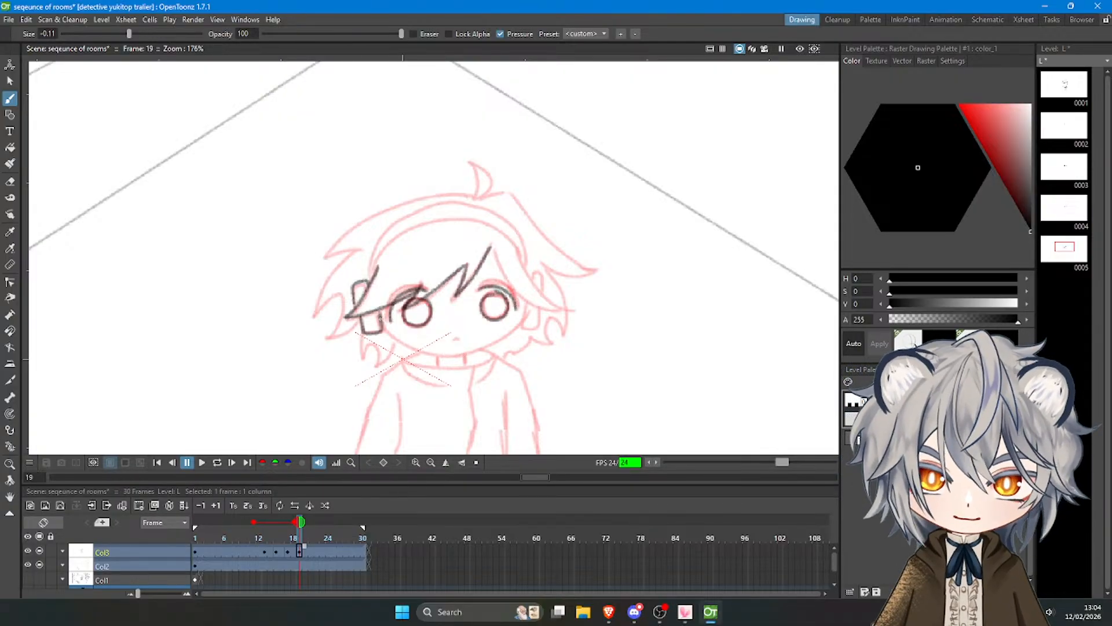
# Trace the right ear, the right side of the fringe and the lock beside it.
pyautogui.moveTo(525, 300); pyautogui.dragTo(525, 325)
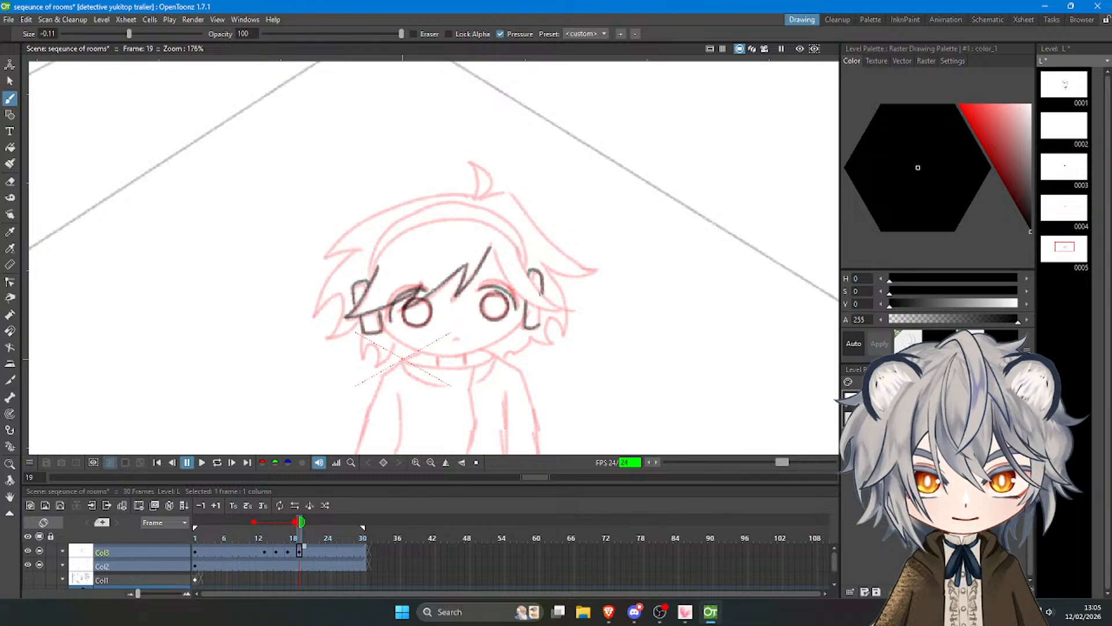
pyautogui.hotkey('ctrl', 'z')
pyautogui.moveTo(492, 249)
pyautogui.mouseDown()
pyautogui.moveTo(518, 293)
pyautogui.moveTo(557, 309)
pyautogui.mouseUp()
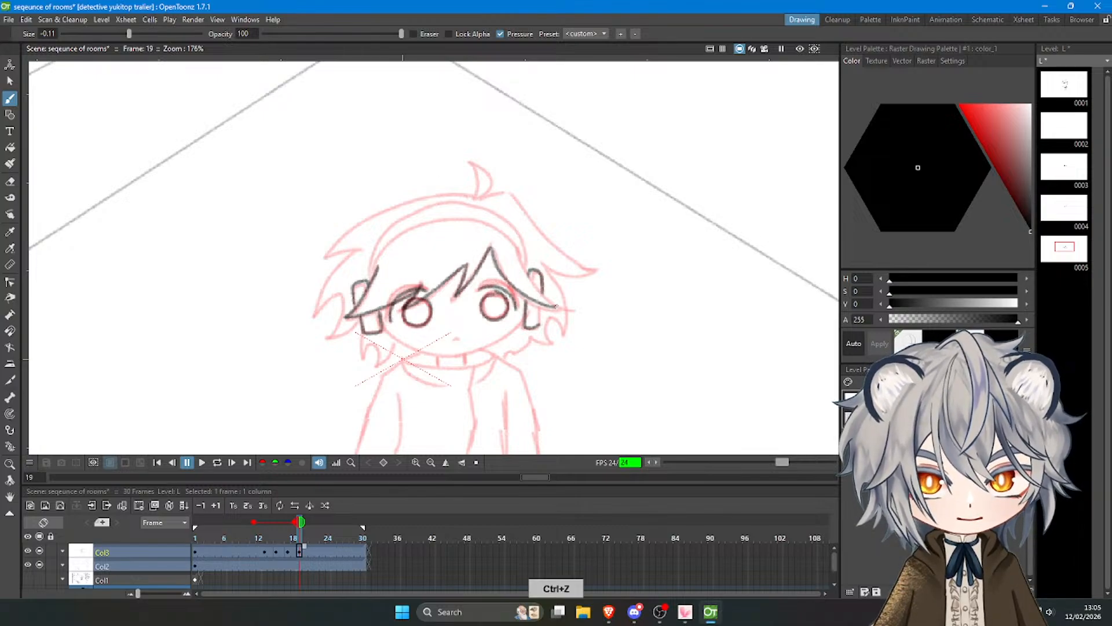
pyautogui.hotkey('ctrl', 'z')
pyautogui.moveTo(492, 248)
pyautogui.mouseDown()
pyautogui.moveTo(527, 300)
pyautogui.moveTo(556, 311)
pyautogui.mouseUp()
pyautogui.moveTo(514, 247); pyautogui.dragTo(564, 307)
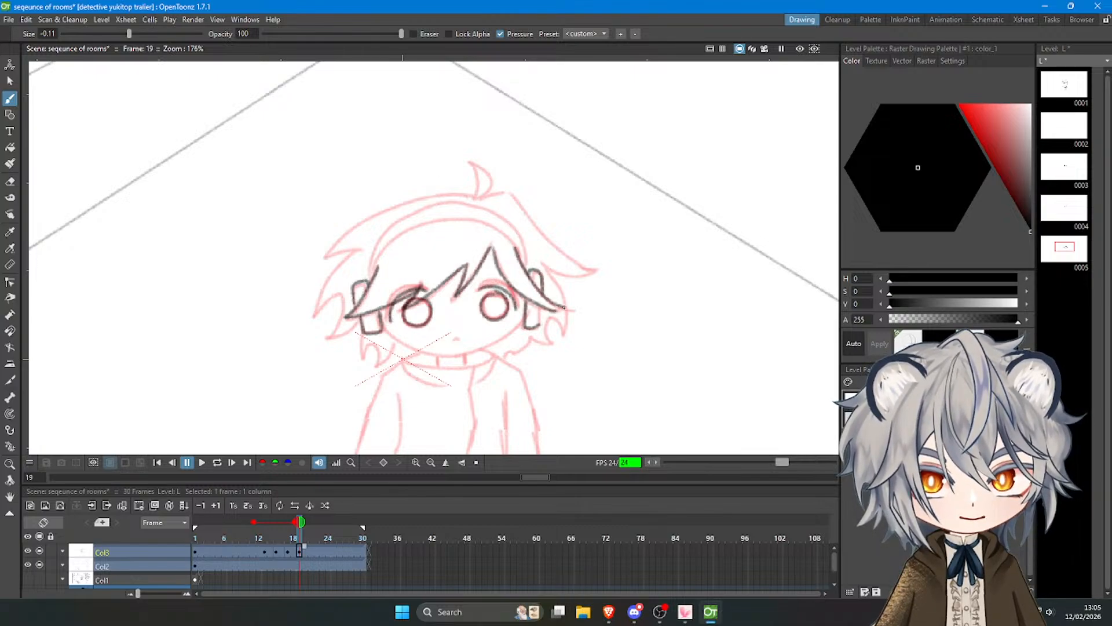
pyautogui.hotkey('ctrl', 'z')
pyautogui.moveTo(517, 248); pyautogui.dragTo(574, 312)
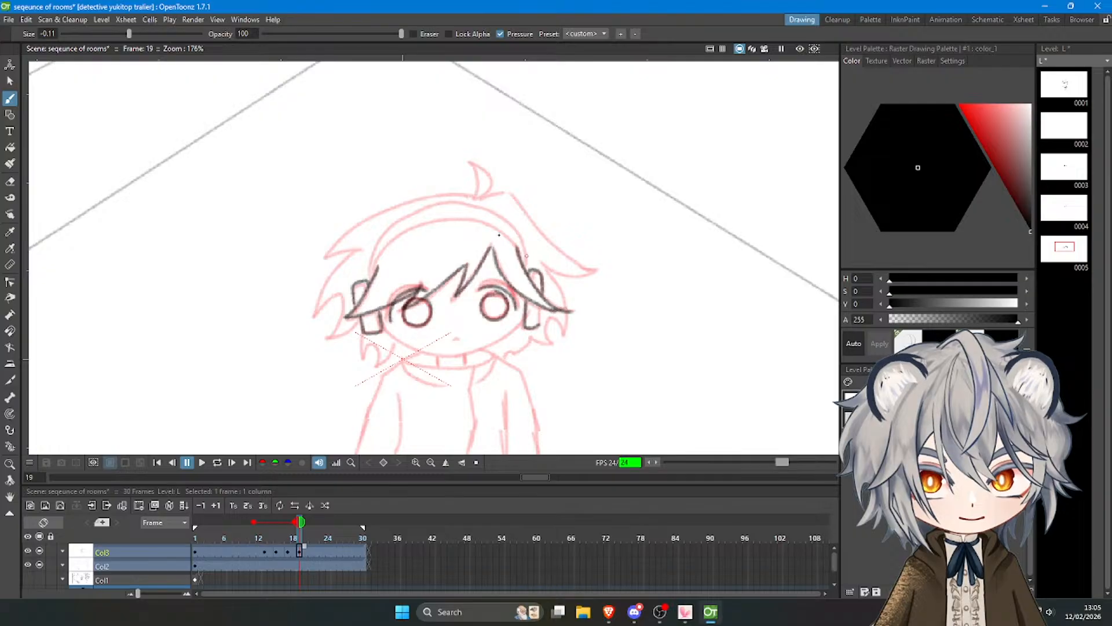
# Draw the tuft on top of the head and the long pointed hair spike on the right.
pyautogui.moveTo(479, 195)
pyautogui.mouseDown()
pyautogui.moveTo(469, 162)
pyautogui.moveTo(476, 195)
pyautogui.moveTo(504, 186)
pyautogui.mouseUp()
pyautogui.hotkey('ctrl', 'z')
pyautogui.hotkey('ctrl', 'z')
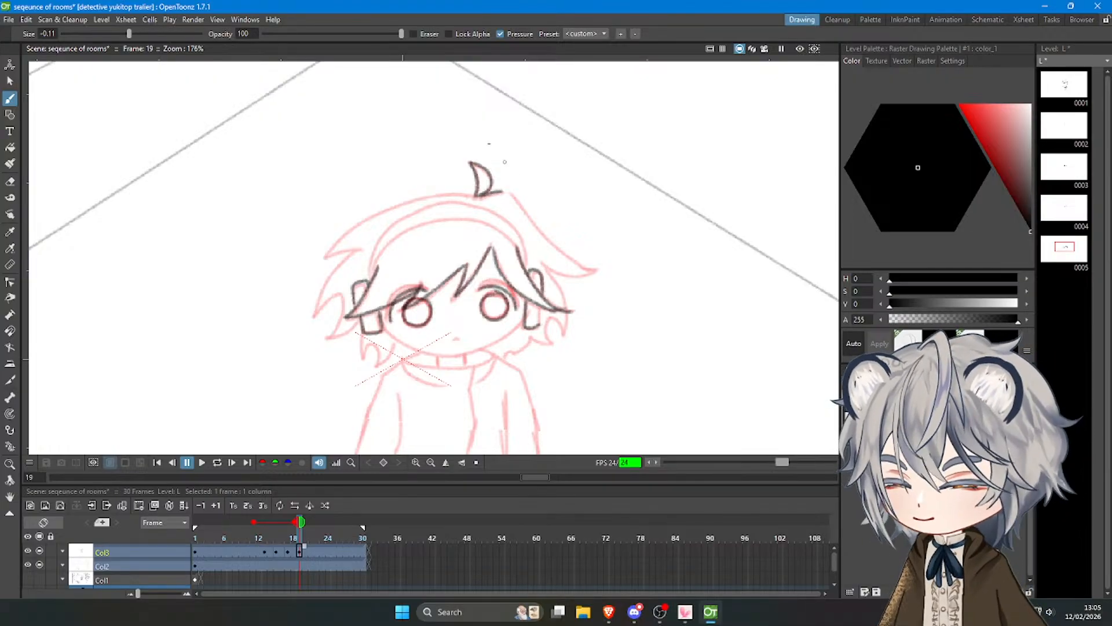
pyautogui.moveTo(502, 189)
pyautogui.mouseDown()
pyautogui.moveTo(550, 252)
pyautogui.moveTo(536, 230)
pyautogui.moveTo(574, 247)
pyautogui.moveTo(518, 204)
pyautogui.moveTo(599, 269)
pyautogui.mouseUp()
pyautogui.hotkey('ctrl', 'z')
pyautogui.hotkey('ctrl', 'z')
pyautogui.hotkey('ctrl', 'z')
pyautogui.hotkey('ctrl', 'z')
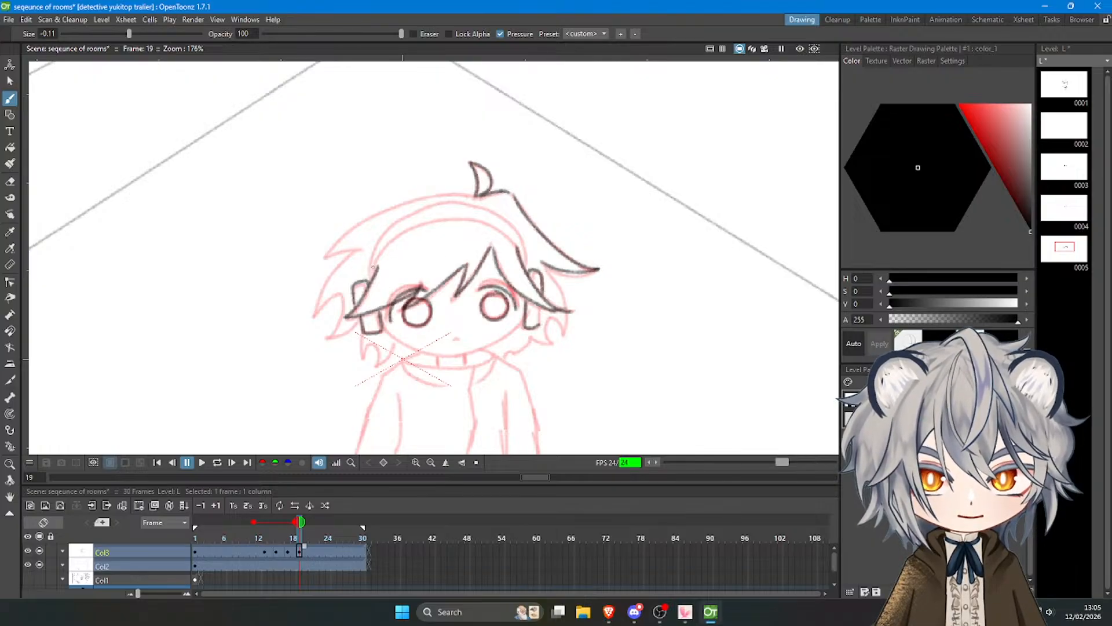
# Draw the headband's lower arc across the forehead, from the left hair to the right fringe.
pyautogui.hotkey('ctrl', 'z')
pyautogui.moveTo(370, 274); pyautogui.dragTo(432, 228)
pyautogui.hotkey('ctrl', 'z')
pyautogui.moveTo(372, 274)
pyautogui.mouseDown()
pyautogui.moveTo(416, 226)
pyautogui.moveTo(426, 234)
pyautogui.moveTo(419, 225)
pyautogui.moveTo(511, 230)
pyautogui.moveTo(500, 224)
pyautogui.moveTo(485, 224)
pyautogui.moveTo(519, 248)
pyautogui.mouseUp()
pyautogui.hotkey('ctrl', 'z')
pyautogui.hotkey('ctrl', 'z')
pyautogui.hotkey('ctrl', 'z')
pyautogui.hotkey('ctrl', 'z')
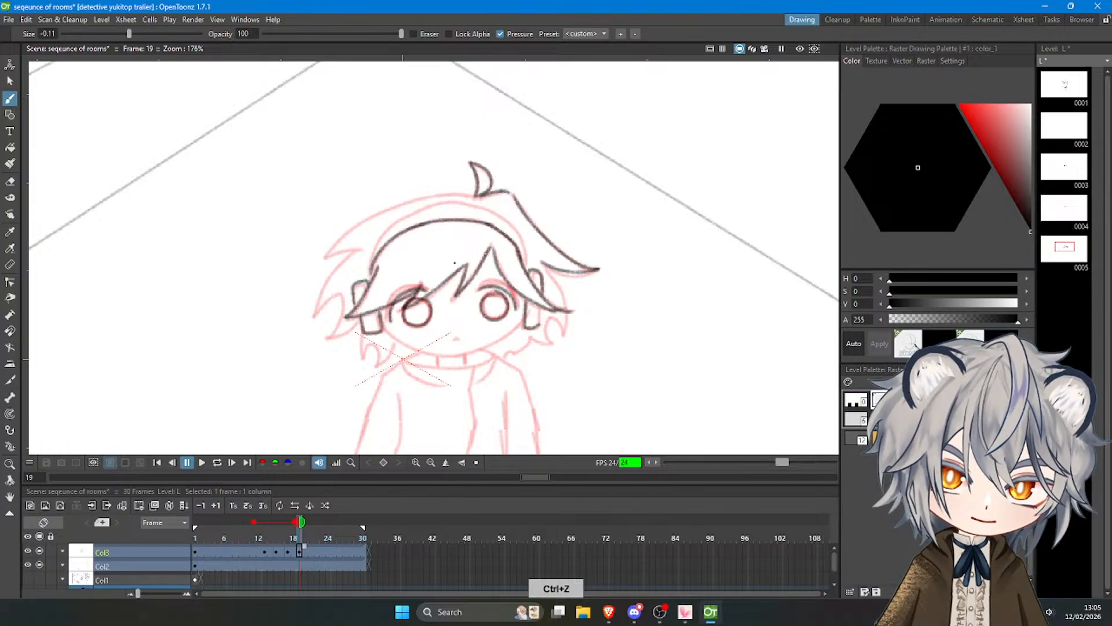
pyautogui.moveTo(375, 250); pyautogui.dragTo(371, 275)
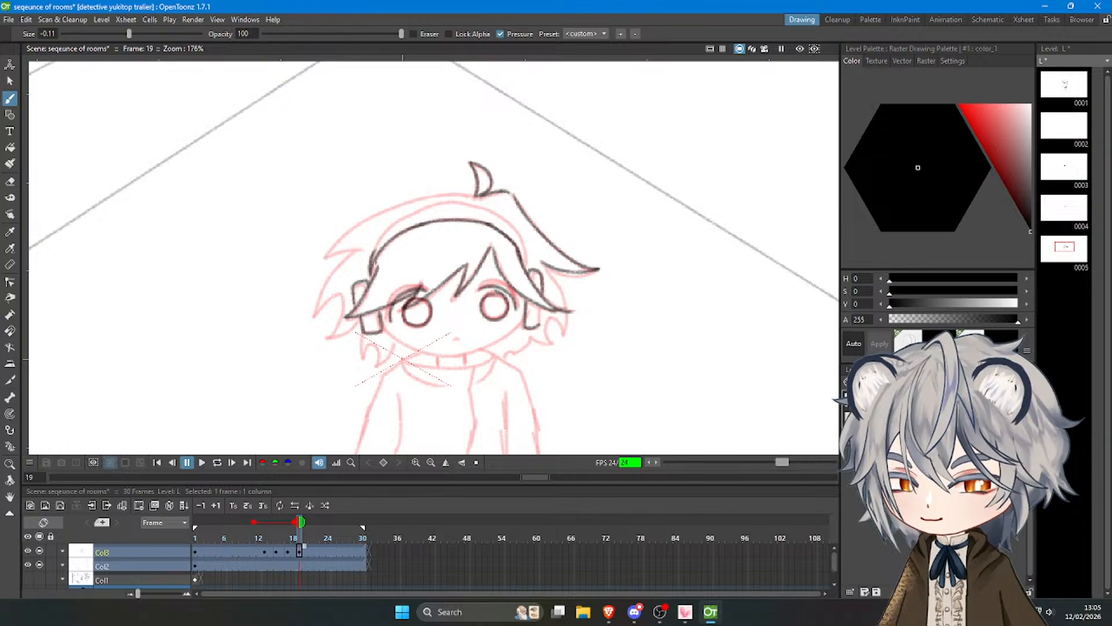
# Draw the headband's upper arc parallel to the lower one.
pyautogui.moveTo(371, 277)
pyautogui.mouseDown()
pyautogui.moveTo(401, 225)
pyautogui.moveTo(375, 252)
pyautogui.moveTo(418, 213)
pyautogui.mouseUp()
pyautogui.hotkey('ctrl', 'z')
pyautogui.hotkey('ctrl', 'z')
pyautogui.moveTo(374, 256)
pyautogui.mouseDown()
pyautogui.moveTo(426, 205)
pyautogui.moveTo(445, 203)
pyautogui.moveTo(418, 212)
pyautogui.moveTo(470, 201)
pyautogui.moveTo(463, 227)
pyautogui.moveTo(435, 206)
pyautogui.moveTo(493, 210)
pyautogui.moveTo(520, 258)
pyautogui.moveTo(515, 233)
pyautogui.moveTo(522, 263)
pyautogui.mouseUp()
pyautogui.hotkey('ctrl', 'z')
pyautogui.hotkey('ctrl', 'z')
pyautogui.hotkey('ctrl', 'z')
pyautogui.hotkey('ctrl', 'z')
# Outline the top-left hair contour from the tuft down to the outer left spike.
pyautogui.hotkey('ctrl', 'z')
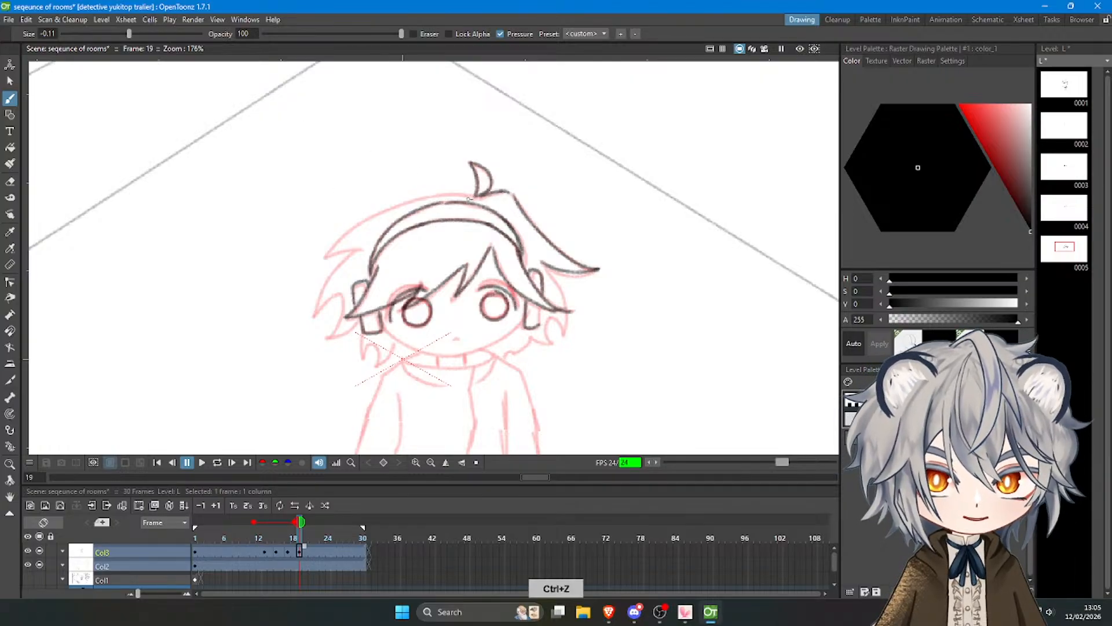
pyautogui.moveTo(473, 197)
pyautogui.mouseDown()
pyautogui.moveTo(424, 200)
pyautogui.moveTo(331, 252)
pyautogui.mouseUp()
pyautogui.hotkey('ctrl', 'z')
pyautogui.moveTo(473, 194)
pyautogui.mouseDown()
pyautogui.moveTo(374, 210)
pyautogui.moveTo(320, 260)
pyautogui.mouseUp()
pyautogui.hotkey('ctrl', 'z')
pyautogui.moveTo(473, 194); pyautogui.dragTo(328, 255)
pyautogui.hotkey('ctrl', 'z')
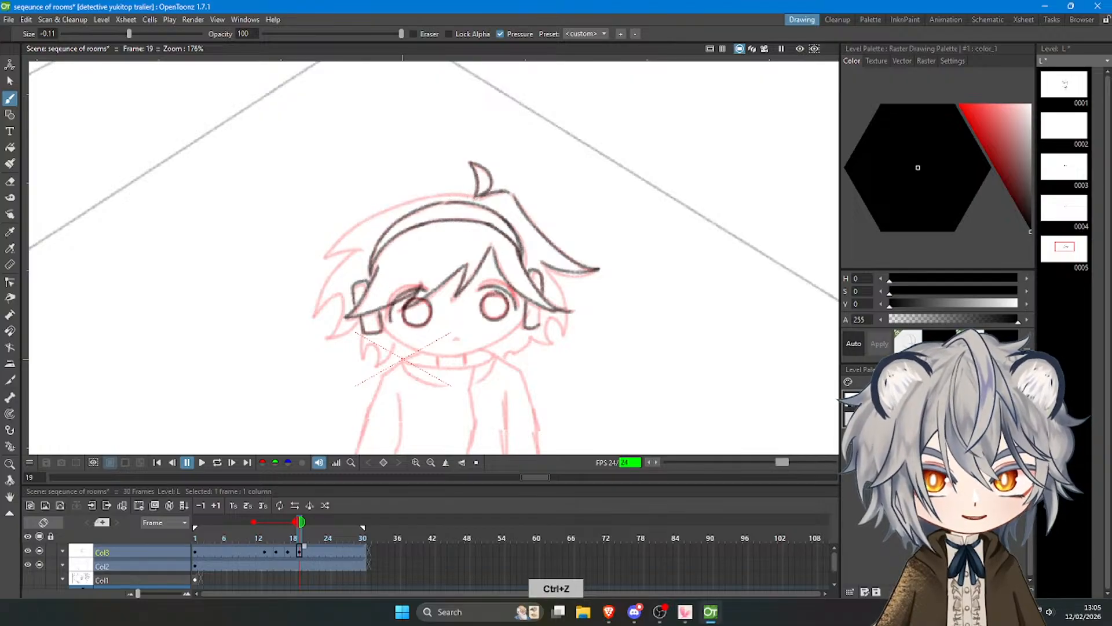
pyautogui.moveTo(474, 194)
pyautogui.mouseDown()
pyautogui.moveTo(355, 232)
pyautogui.moveTo(327, 255)
pyautogui.moveTo(316, 298)
pyautogui.mouseUp()
# Trace the lower hair locks on the left and right sides of the head.
pyautogui.hotkey('ctrl', 'z')
pyautogui.moveTo(357, 251)
pyautogui.mouseDown()
pyautogui.moveTo(315, 316)
pyautogui.moveTo(343, 308)
pyautogui.moveTo(325, 334)
pyautogui.mouseUp()
pyautogui.hotkey('ctrl', 'z')
pyautogui.hotkey('ctrl', 'z')
pyautogui.moveTo(325, 335)
pyautogui.mouseDown()
pyautogui.moveTo(353, 322)
pyautogui.moveTo(367, 359)
pyautogui.moveTo(388, 367)
pyautogui.mouseUp()
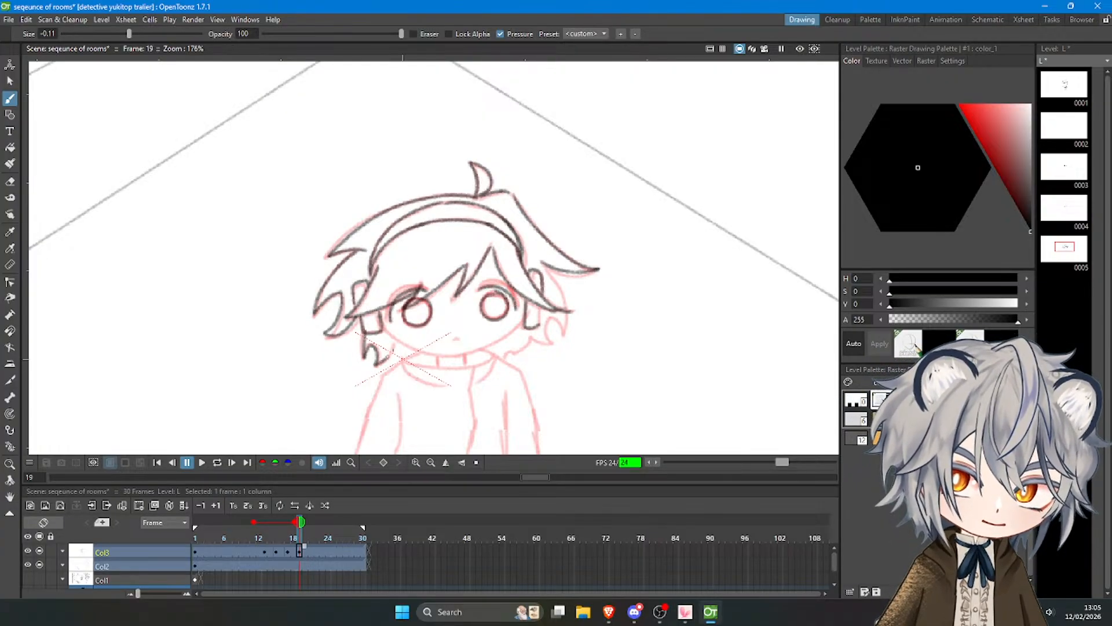
pyautogui.moveTo(545, 268)
pyautogui.mouseDown()
pyautogui.moveTo(564, 333)
pyautogui.moveTo(509, 352)
pyautogui.mouseUp()
pyautogui.hotkey('ctrl', 'z')
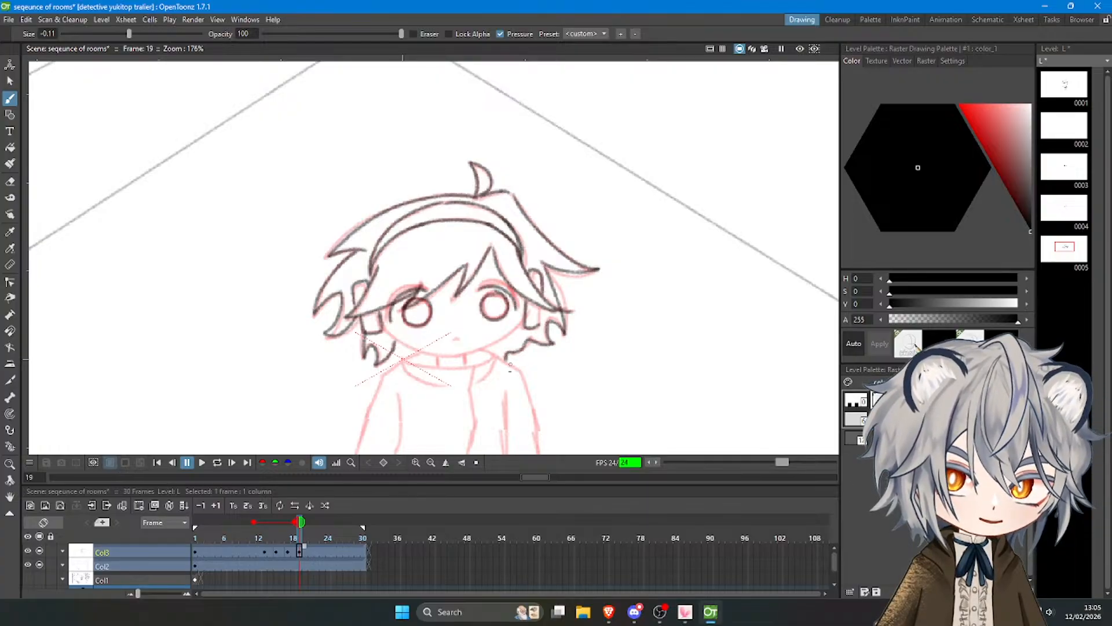
# Draw the left side of the jaw from below the left ear to the chin.
pyautogui.hotkey('ctrl', 'z')
pyautogui.moveTo(385, 325)
pyautogui.mouseDown()
pyautogui.moveTo(419, 352)
pyautogui.moveTo(447, 354)
pyautogui.mouseUp()
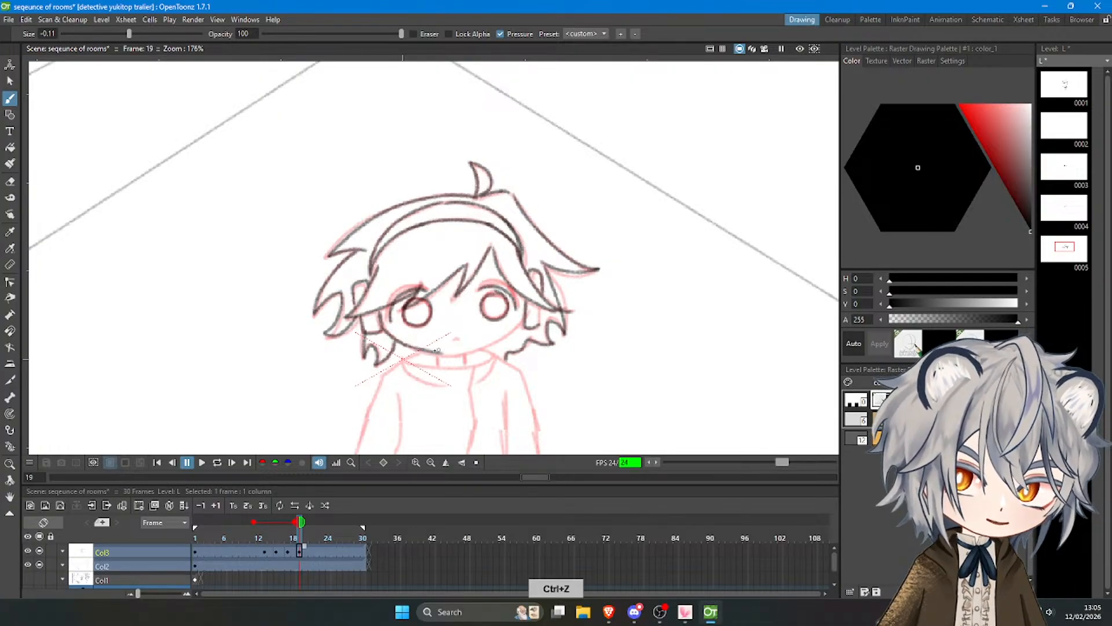
pyautogui.hotkey('ctrl', 'z')
pyautogui.moveTo(384, 331)
pyautogui.mouseDown()
pyautogui.moveTo(450, 356)
pyautogui.moveTo(389, 332)
pyautogui.moveTo(428, 352)
pyautogui.moveTo(477, 349)
pyautogui.moveTo(441, 355)
pyautogui.moveTo(500, 340)
pyautogui.moveTo(449, 355)
pyautogui.moveTo(507, 330)
pyautogui.mouseUp()
pyautogui.hotkey('ctrl', 'z')
pyautogui.hotkey('ctrl', 'z')
pyautogui.hotkey('ctrl', 'z')
pyautogui.hotkey('ctrl', 'z')
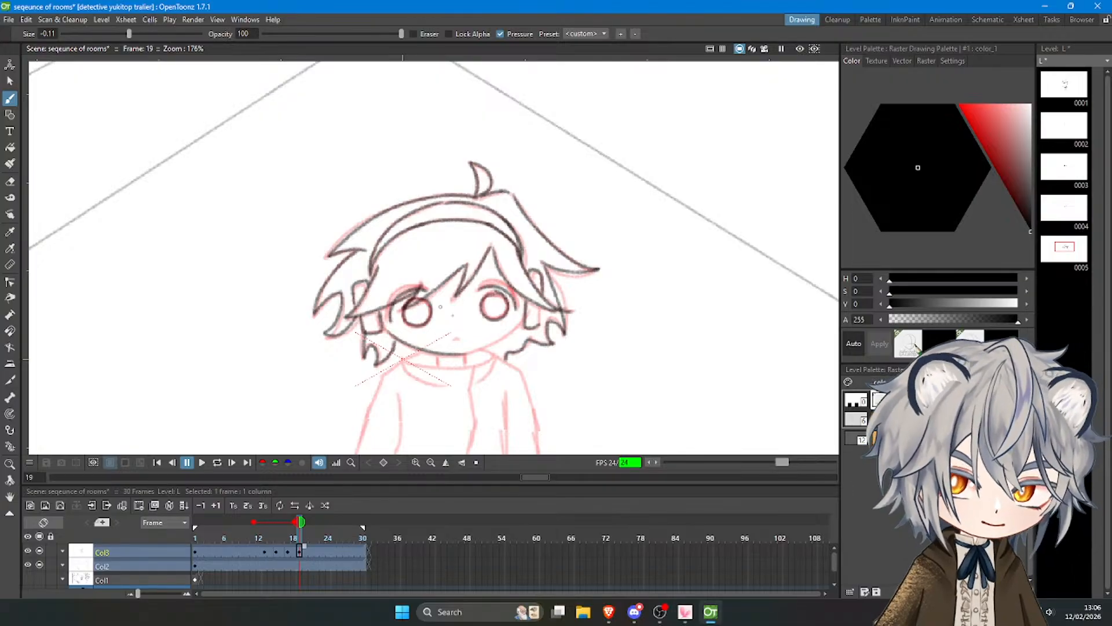
pyautogui.hotkey('ctrl', 'z')
# Complete the right side of the jaw from the chin up to the right ear.
pyautogui.moveTo(472, 350); pyautogui.dragTo(521, 320)
pyautogui.hotkey('ctrl', 'z')
pyautogui.hotkey('ctrl', 'z')
pyautogui.hotkey('ctrl', 'z')
pyautogui.moveTo(455, 354); pyautogui.dragTo(520, 322)
pyautogui.hotkey('ctrl', 'z')
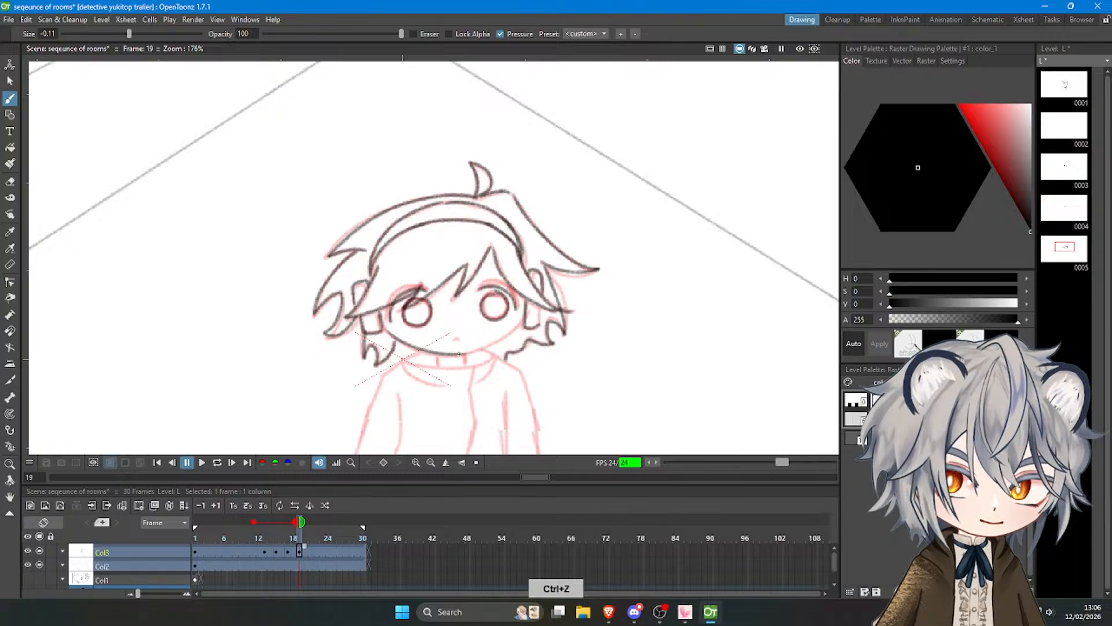
pyautogui.moveTo(451, 357); pyautogui.dragTo(523, 312)
pyautogui.hotkey('ctrl', 'z')
pyautogui.moveTo(454, 355); pyautogui.dragTo(525, 318)
pyautogui.hotkey('ctrl', 'z')
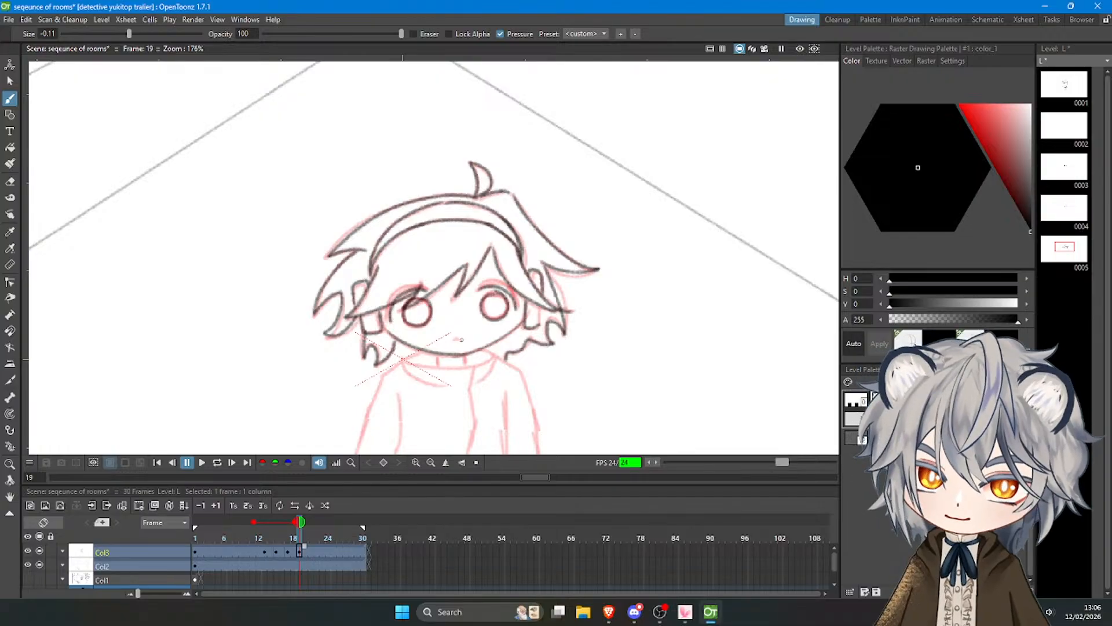
# Draw the small mouth and the two short neck lines below the chin.
pyautogui.hotkey('ctrl', 'z')
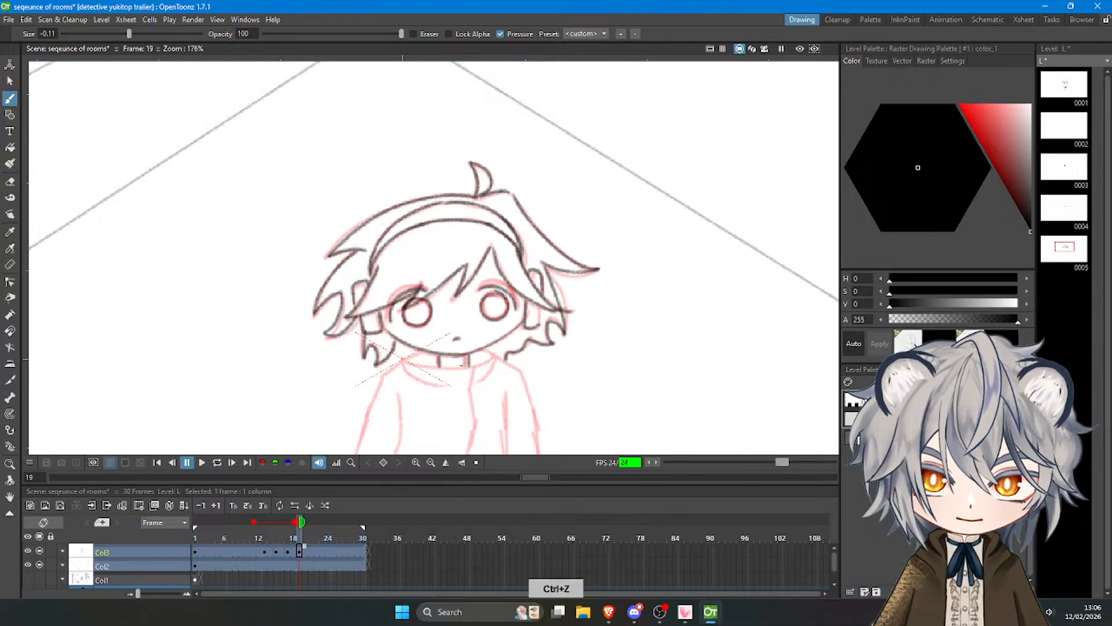
pyautogui.hotkey('ctrl', 'z')
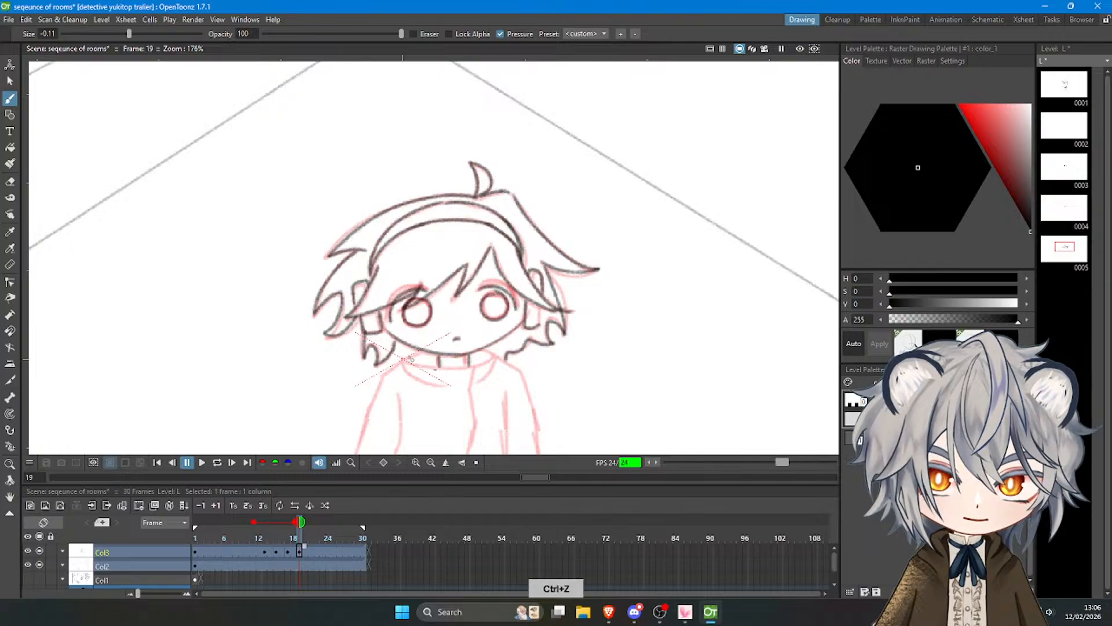
pyautogui.hotkey('ctrl', 'z')
# Draw the jacket's neckline curve and the left and right collar flaps.
pyautogui.moveTo(404, 357)
pyautogui.mouseDown()
pyautogui.moveTo(455, 369)
pyautogui.moveTo(497, 349)
pyautogui.mouseUp()
pyautogui.hotkey('ctrl', 'z')
pyautogui.hotkey('ctrl', 'z')
pyautogui.hotkey('ctrl', 'z')
pyautogui.hotkey('ctrl', 'z')
pyautogui.moveTo(404, 358)
pyautogui.mouseDown()
pyautogui.moveTo(417, 381)
pyautogui.moveTo(489, 371)
pyautogui.mouseUp()
pyautogui.hotkey('ctrl', 'z')
pyautogui.hotkey('ctrl', 'z')
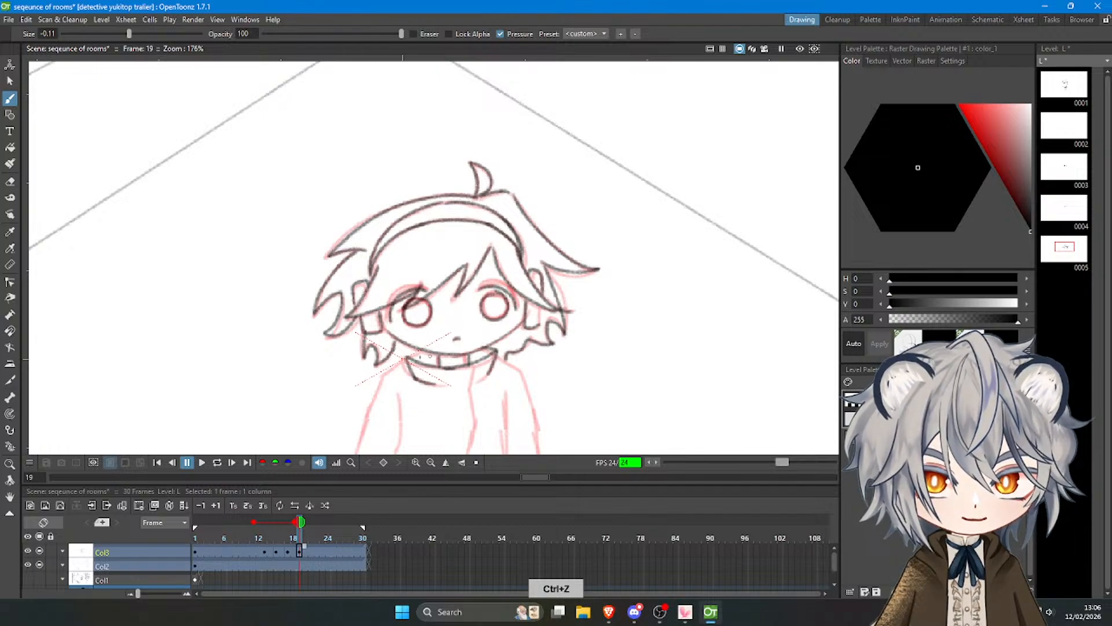
pyautogui.moveTo(408, 358)
pyautogui.mouseDown()
pyautogui.moveTo(423, 349)
pyautogui.moveTo(469, 387)
pyautogui.mouseUp()
pyautogui.hotkey('ctrl', 'z')
pyautogui.hotkey('ctrl', 'z')
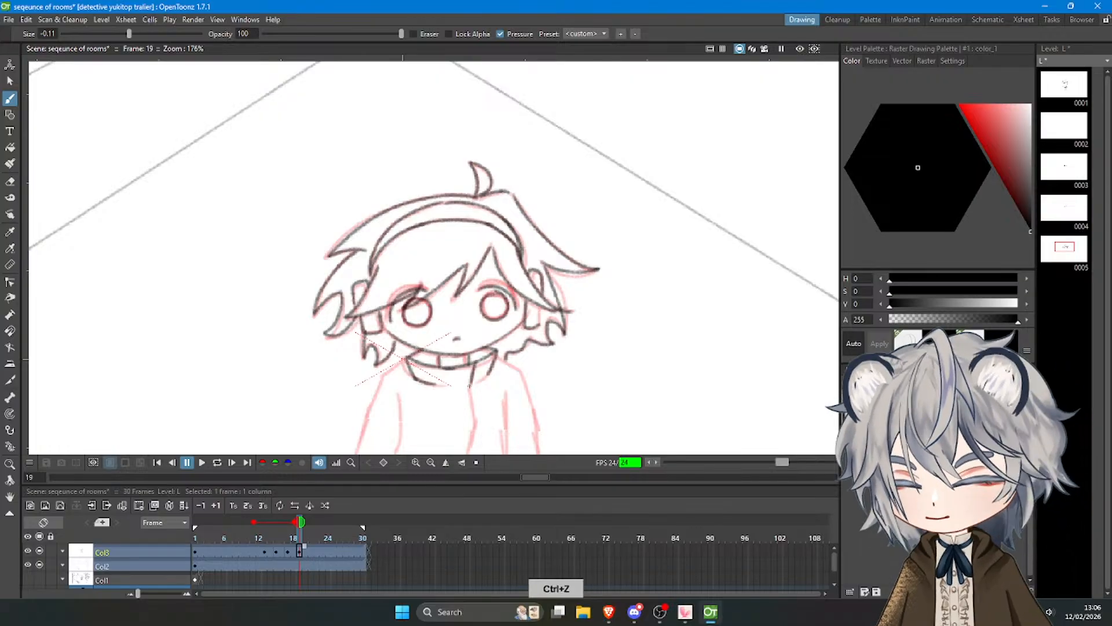
# Trace the left shoulder and the outer edge of the left sleeve.
pyautogui.scroll(-5, 462, 335)
pyautogui.scroll(3, 462, 335)
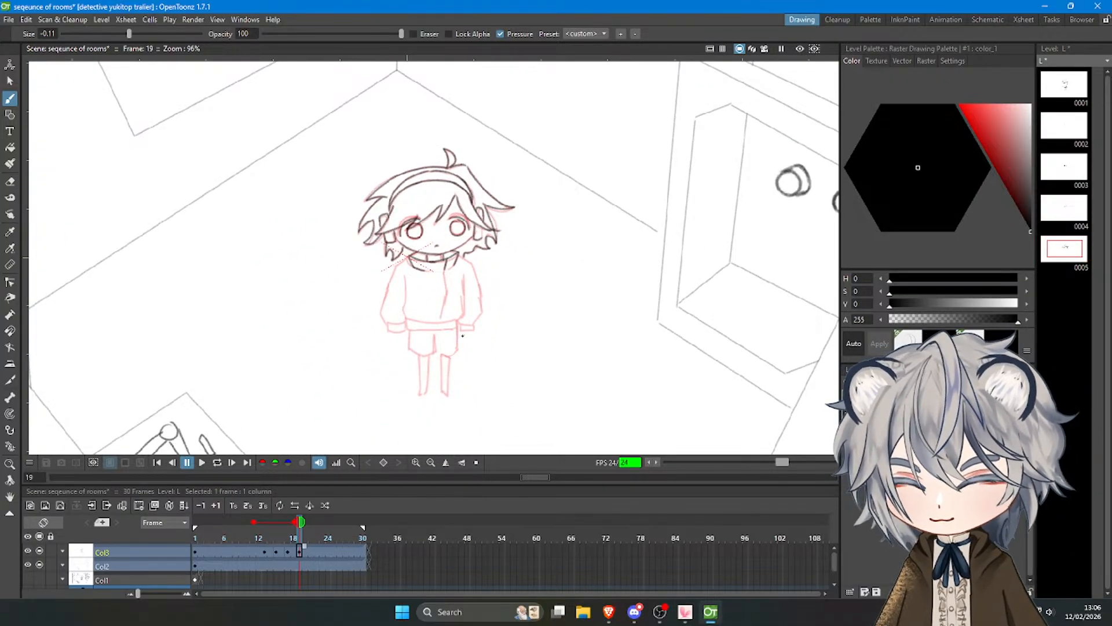
pyautogui.scroll(3, 406, 284)
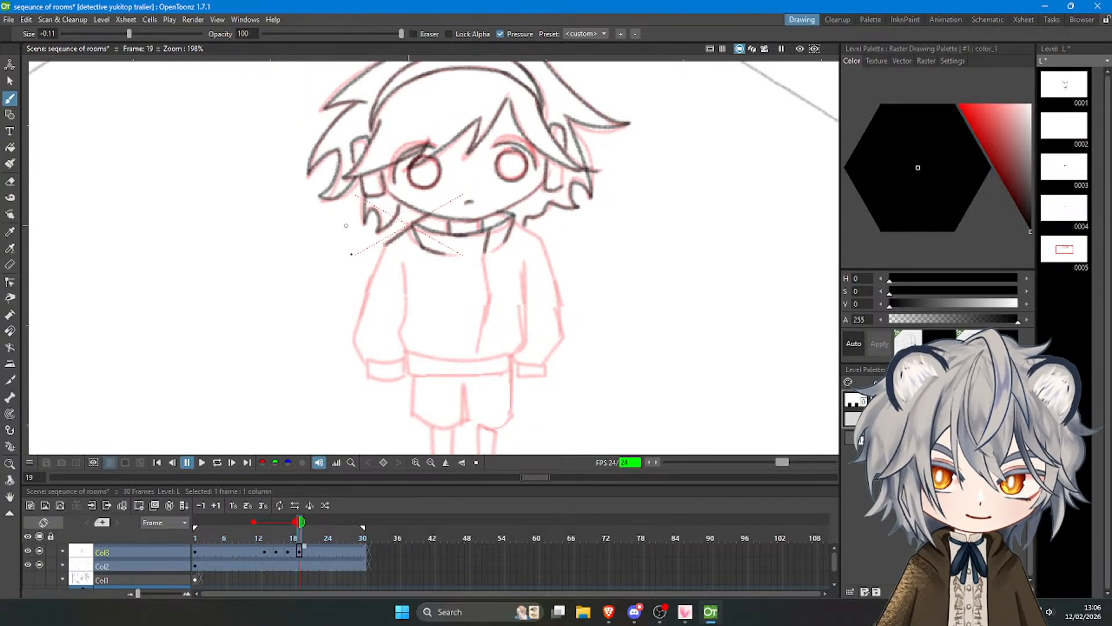
pyautogui.hotkey('ctrl', 'z')
pyautogui.moveTo(382, 248); pyautogui.dragTo(357, 342)
pyautogui.hotkey('ctrl', 'z')
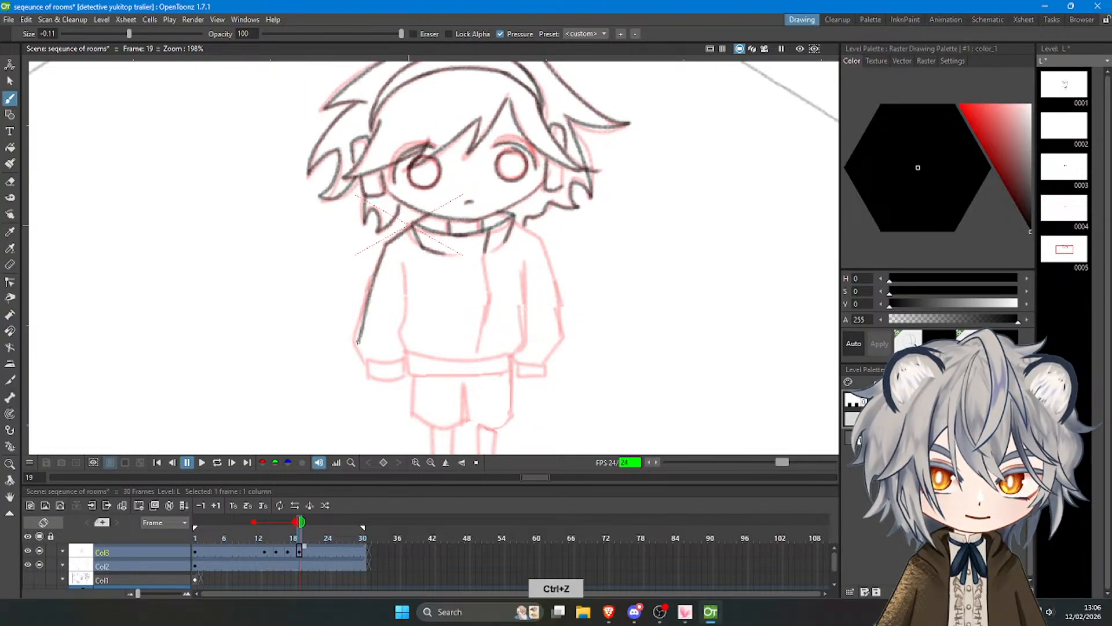
# Draw the inner edge of the left sleeve and close off its cuff.
pyautogui.moveTo(409, 269); pyautogui.dragTo(399, 345)
pyautogui.hotkey('ctrl', 'z')
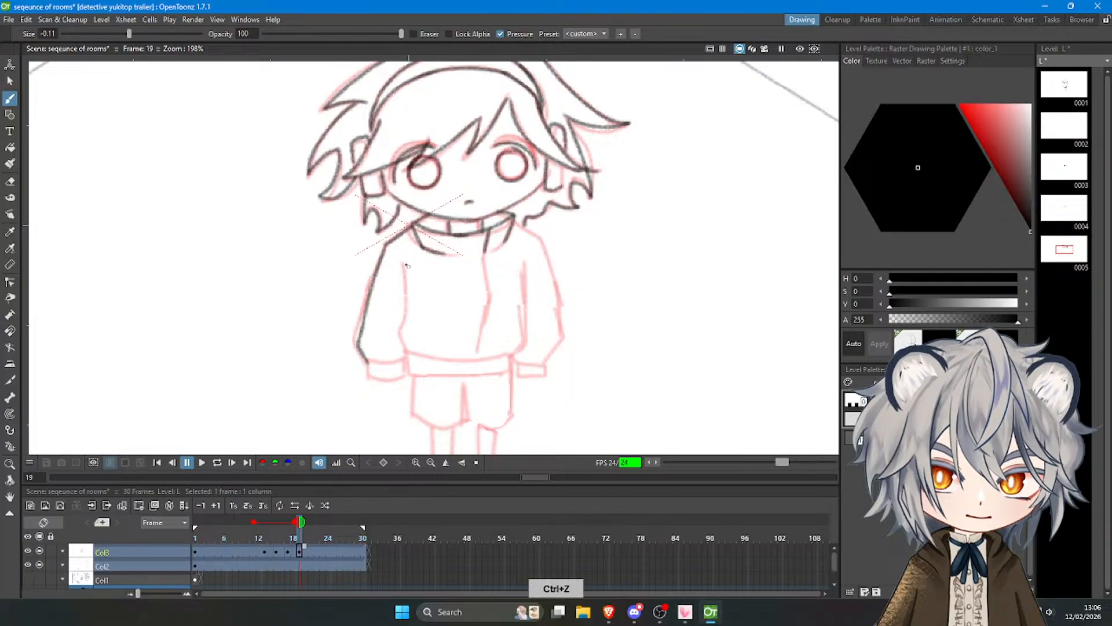
pyautogui.moveTo(409, 264); pyautogui.dragTo(398, 334)
pyautogui.hotkey('ctrl', 'z')
pyautogui.moveTo(405, 261)
pyautogui.mouseDown()
pyautogui.moveTo(397, 336)
pyautogui.moveTo(407, 352)
pyautogui.moveTo(372, 380)
pyautogui.moveTo(402, 379)
pyautogui.moveTo(403, 366)
pyautogui.moveTo(441, 354)
pyautogui.moveTo(410, 355)
pyautogui.moveTo(505, 352)
pyautogui.mouseUp()
pyautogui.hotkey('ctrl', 'z')
pyautogui.hotkey('ctrl', 'z')
# Draw the jacket's hem band with its upper and lower curves.
pyautogui.hotkey('ctrl', 'z')
pyautogui.moveTo(413, 356); pyautogui.dragTo(505, 352)
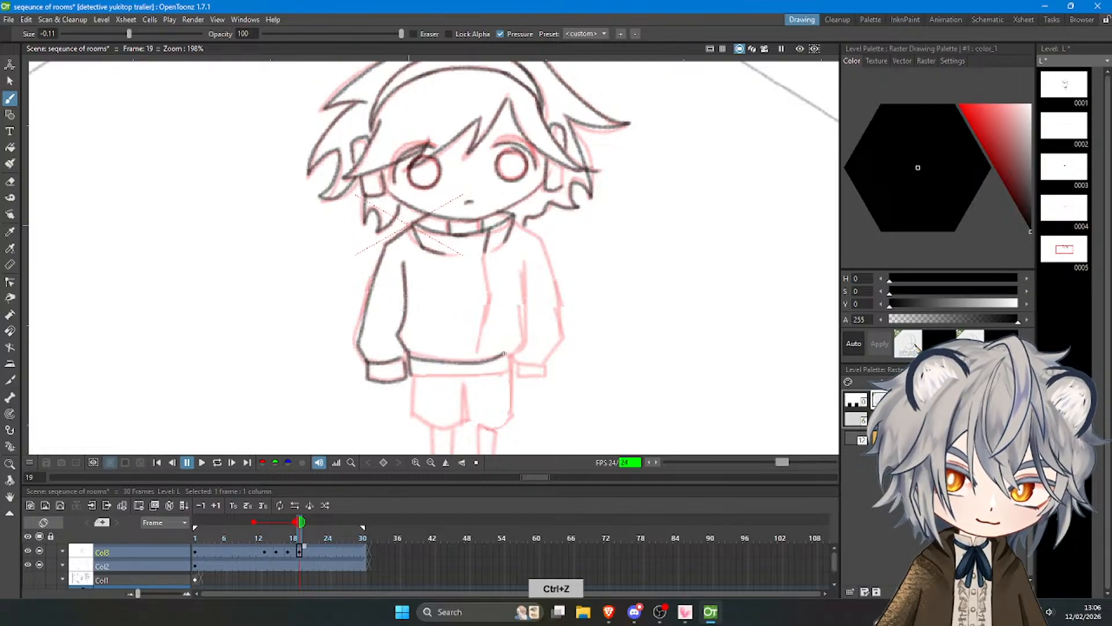
pyautogui.hotkey('ctrl', 'z')
pyautogui.moveTo(409, 358)
pyautogui.mouseDown()
pyautogui.moveTo(504, 352)
pyautogui.moveTo(511, 365)
pyautogui.mouseUp()
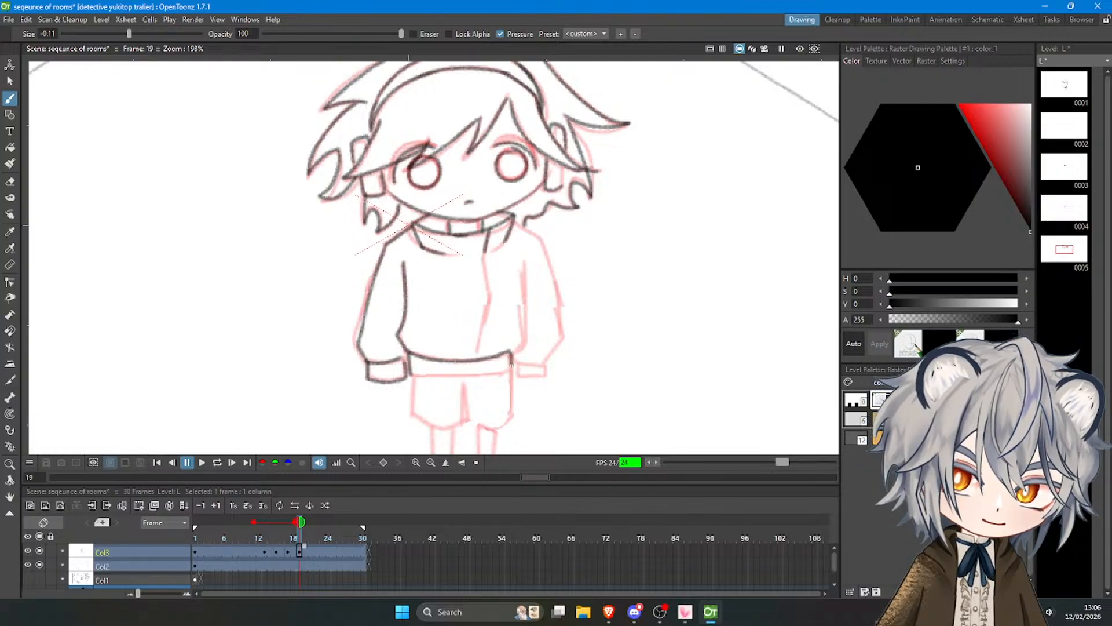
pyautogui.hotkey('ctrl', 'z')
pyautogui.moveTo(413, 372); pyautogui.dragTo(507, 370)
pyautogui.hotkey('ctrl', 'z')
# Draw the torso's right side line, the right shoulder and the upper outer edge of the right sleeve.
pyautogui.hotkey('ctrl', 'z')
pyautogui.moveTo(522, 256); pyautogui.dragTo(519, 345)
pyautogui.hotkey('ctrl', 'z')
pyautogui.moveTo(513, 224)
pyautogui.mouseDown()
pyautogui.moveTo(542, 238)
pyautogui.moveTo(528, 232)
pyautogui.moveTo(543, 242)
pyautogui.moveTo(560, 311)
pyautogui.mouseUp()
pyautogui.hotkey('ctrl', 'z')
pyautogui.hotkey('ctrl', 'z')
pyautogui.hotkey('ctrl', 'z')
pyautogui.moveTo(542, 241); pyautogui.dragTo(563, 312)
# Finish the lower part of the right sleeve and add its cuff.
pyautogui.scroll(-6, 549, 328)
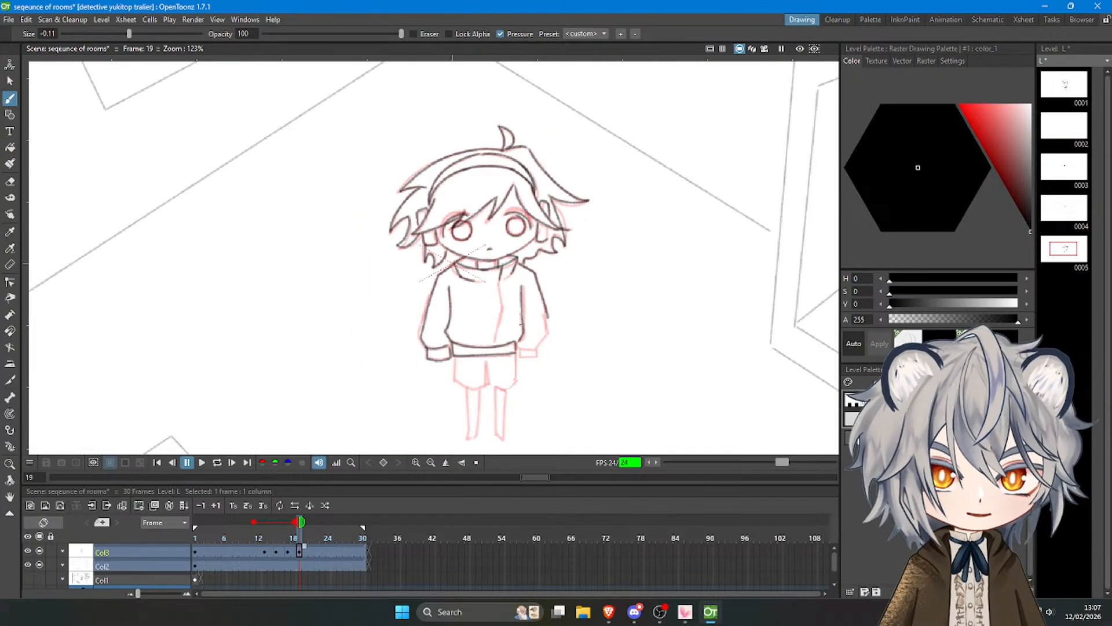
pyautogui.scroll(8, 514, 325)
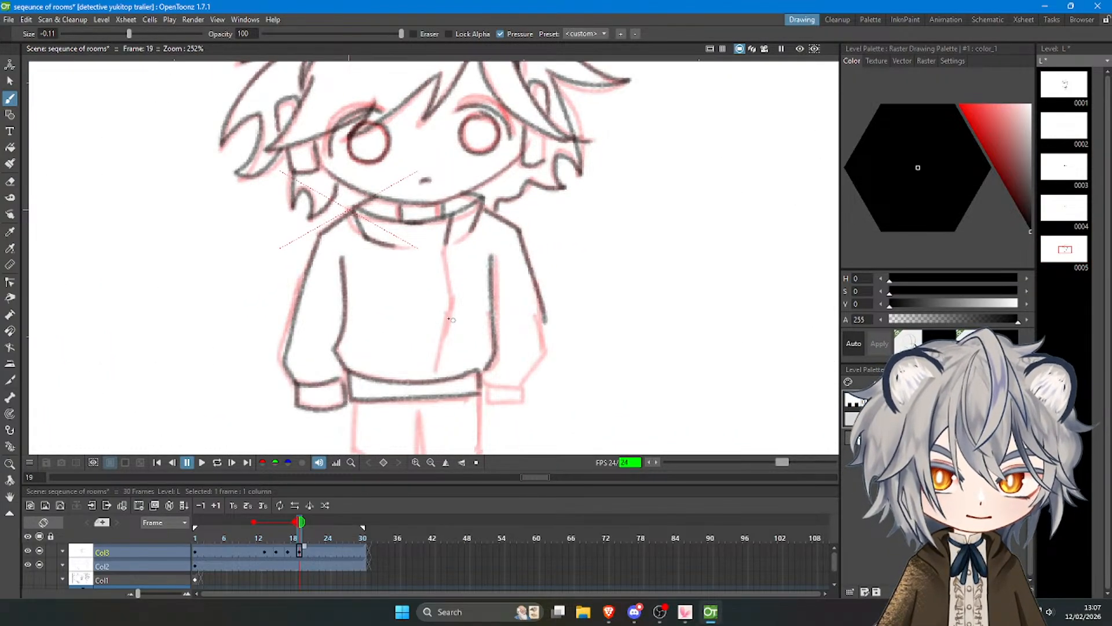
pyautogui.moveTo(533, 280)
pyautogui.mouseDown()
pyautogui.moveTo(550, 367)
pyautogui.moveTo(489, 389)
pyautogui.moveTo(524, 387)
pyautogui.moveTo(516, 406)
pyautogui.moveTo(525, 390)
pyautogui.mouseUp()
pyautogui.hotkey('ctrl', 'z')
# Trace both legs of the shorts, including the center split, below the jacket hem.
pyautogui.scroll(-6, 523, 388)
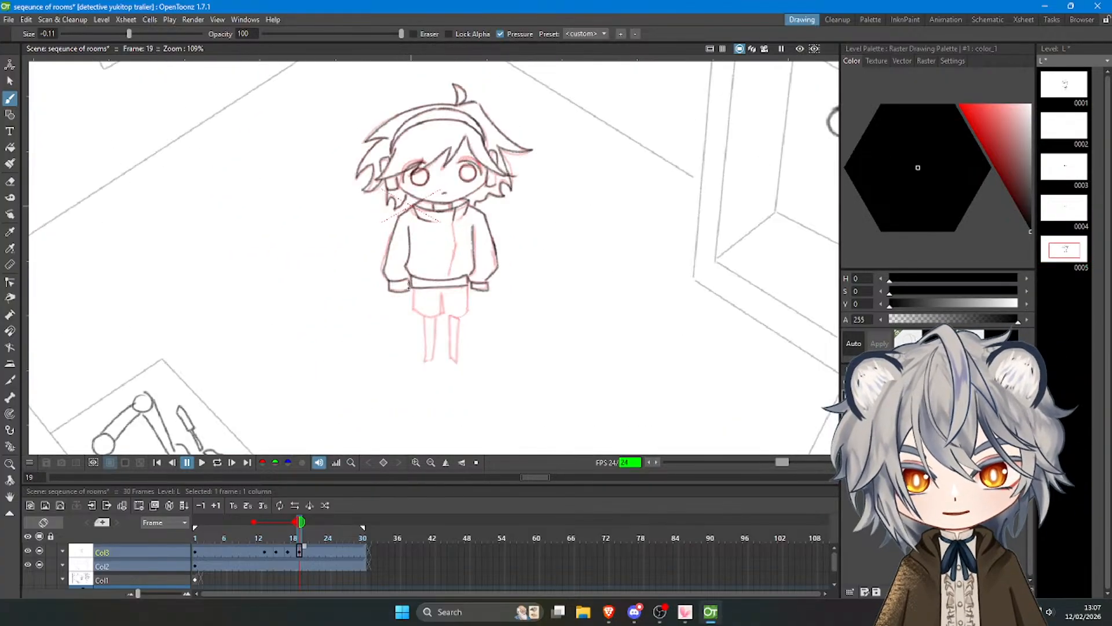
pyautogui.scroll(7, 445, 325)
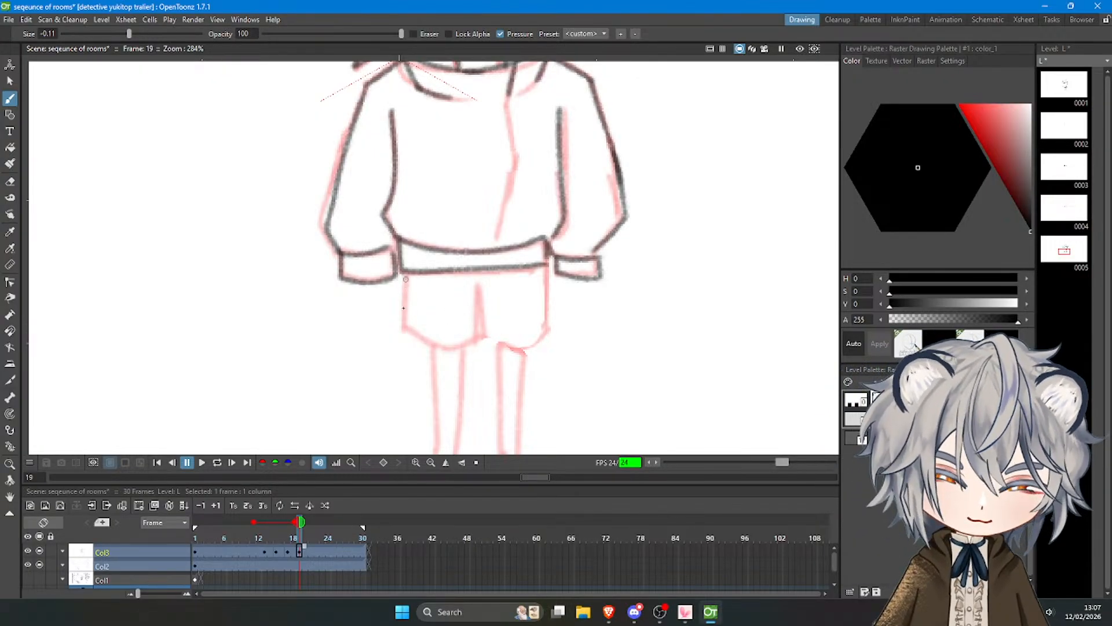
pyautogui.hotkey('ctrl', 'z')
pyautogui.moveTo(406, 279)
pyautogui.mouseDown()
pyautogui.moveTo(404, 339)
pyautogui.moveTo(404, 328)
pyautogui.moveTo(433, 345)
pyautogui.moveTo(474, 342)
pyautogui.mouseUp()
pyautogui.hotkey('ctrl', 'z')
pyautogui.moveTo(474, 284); pyautogui.dragTo(475, 347)
pyautogui.hotkey('ctrl', 'z')
pyautogui.moveTo(480, 289)
pyautogui.mouseDown()
pyautogui.moveTo(486, 343)
pyautogui.moveTo(537, 348)
pyautogui.mouseUp()
pyautogui.moveTo(546, 269)
pyautogui.mouseDown()
pyautogui.moveTo(558, 333)
pyautogui.moveTo(532, 348)
pyautogui.mouseUp()
pyautogui.hotkey('ctrl', 'z')
pyautogui.scroll(-5, 504, 351)
pyautogui.scroll(5, 460, 318)
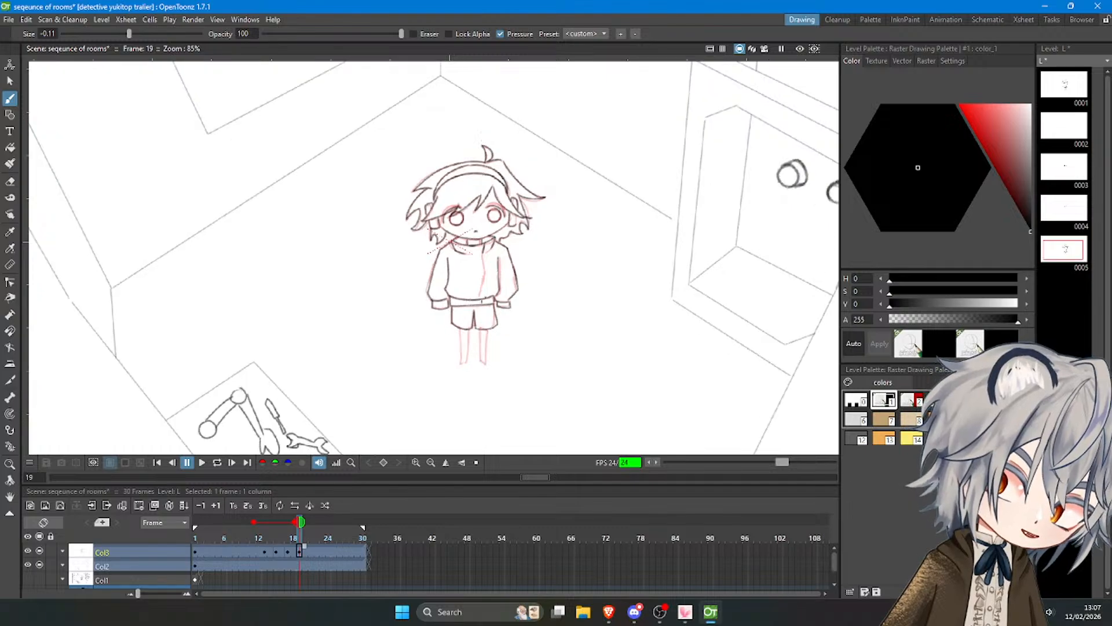
pyautogui.scroll(-4, 460, 319)
pyautogui.scroll(5, 477, 318)
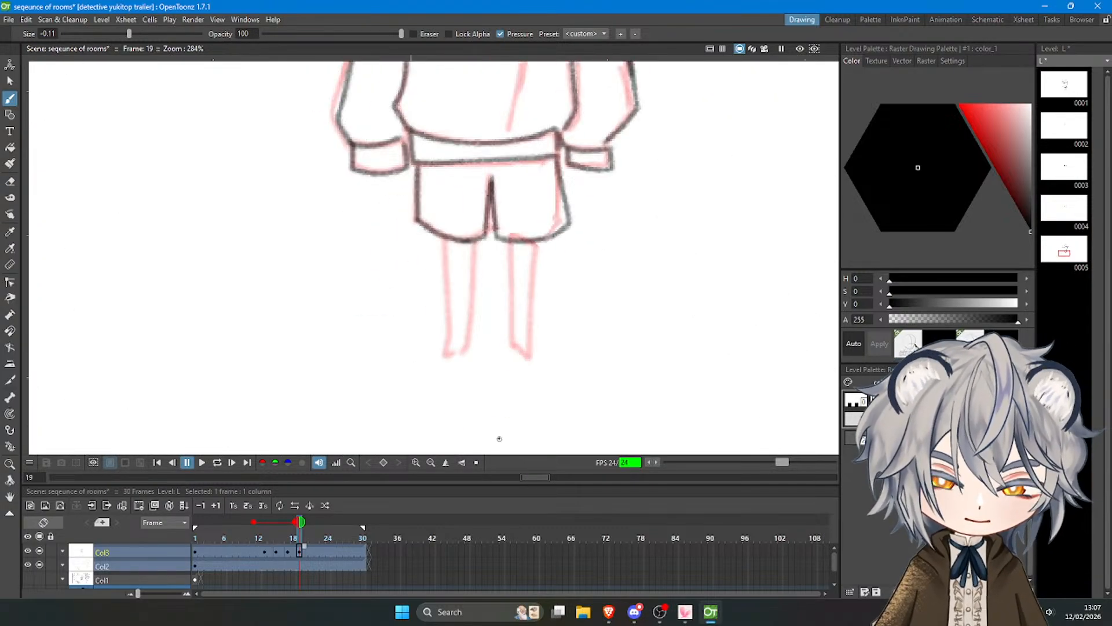
# Trace the left leg's outer line from the shorts down into the short bottom edge of the foot.
pyautogui.moveTo(445, 242); pyautogui.dragTo(451, 332)
pyautogui.hotkey('ctrl', 'z')
pyautogui.moveTo(445, 238); pyautogui.dragTo(453, 344)
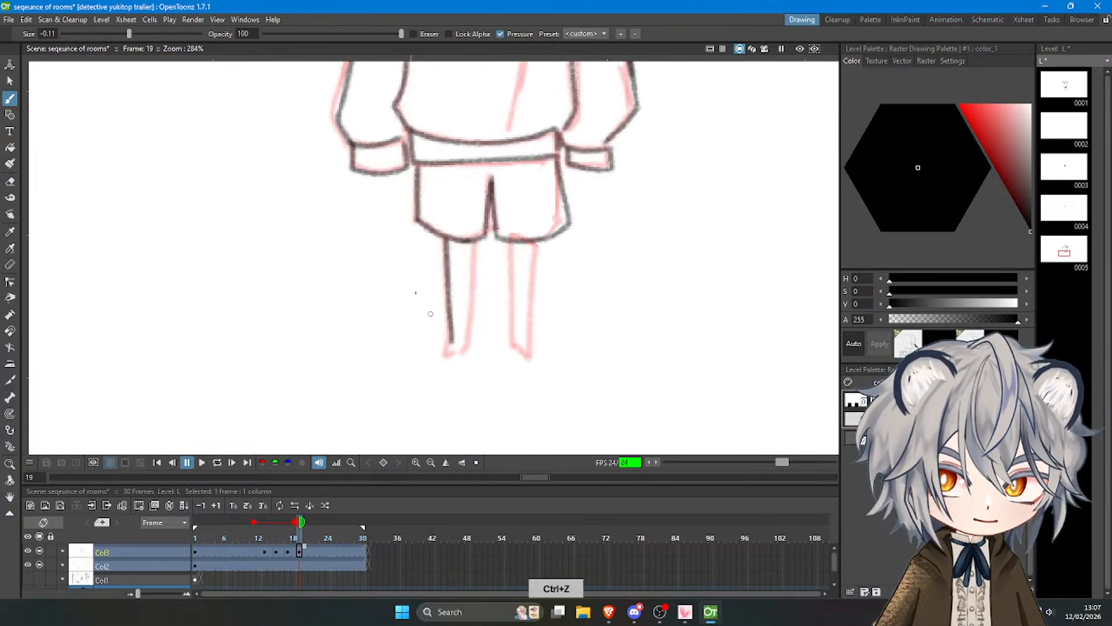
pyautogui.hotkey('ctrl', 'z')
pyautogui.moveTo(445, 239)
pyautogui.mouseDown()
pyautogui.moveTo(452, 362)
pyautogui.moveTo(452, 350)
pyautogui.mouseUp()
pyautogui.hotkey('ctrl', 'z')
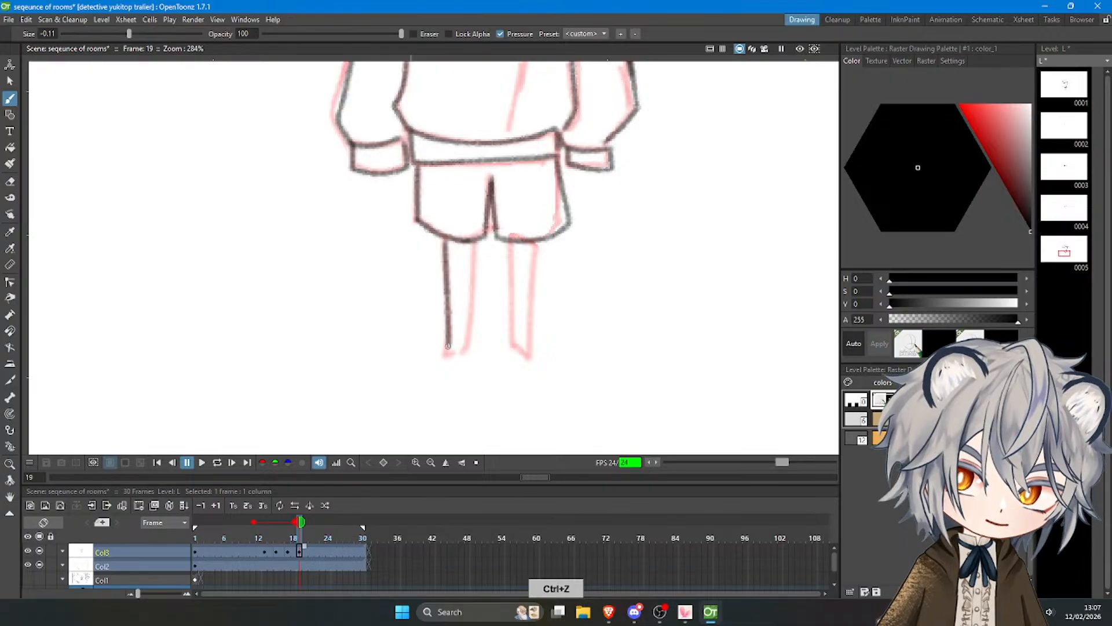
pyautogui.hotkey('ctrl', 'z')
pyautogui.moveTo(444, 241)
pyautogui.mouseDown()
pyautogui.moveTo(448, 353)
pyautogui.moveTo(459, 352)
pyautogui.mouseUp()
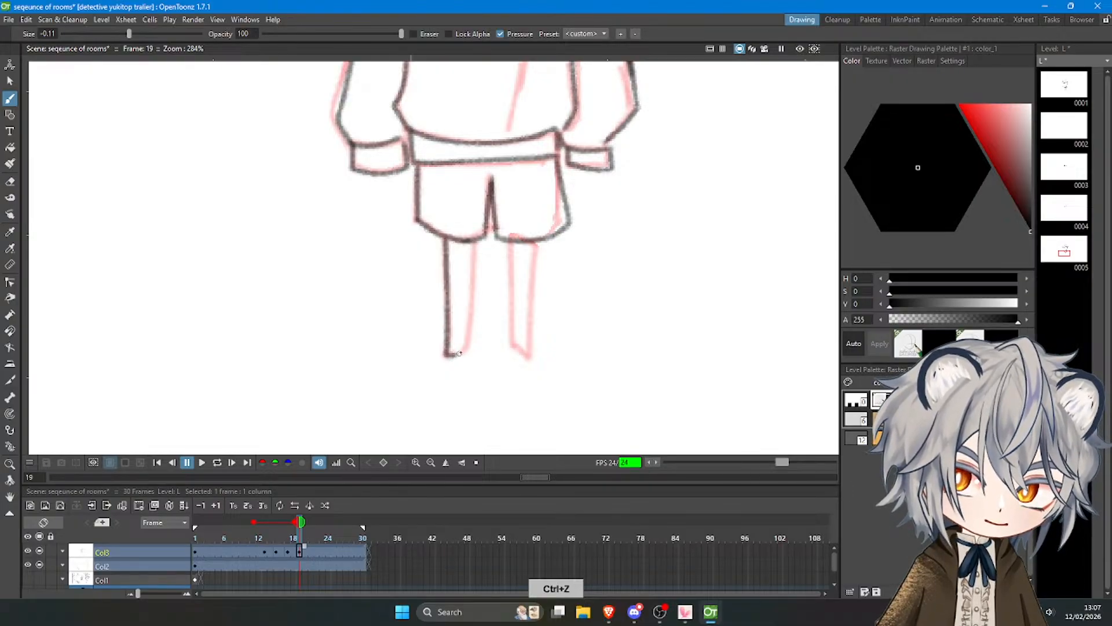
# Draw the left leg's inner line and both side lines of the right leg below the shorts.
pyautogui.moveTo(476, 244); pyautogui.dragTo(465, 352)
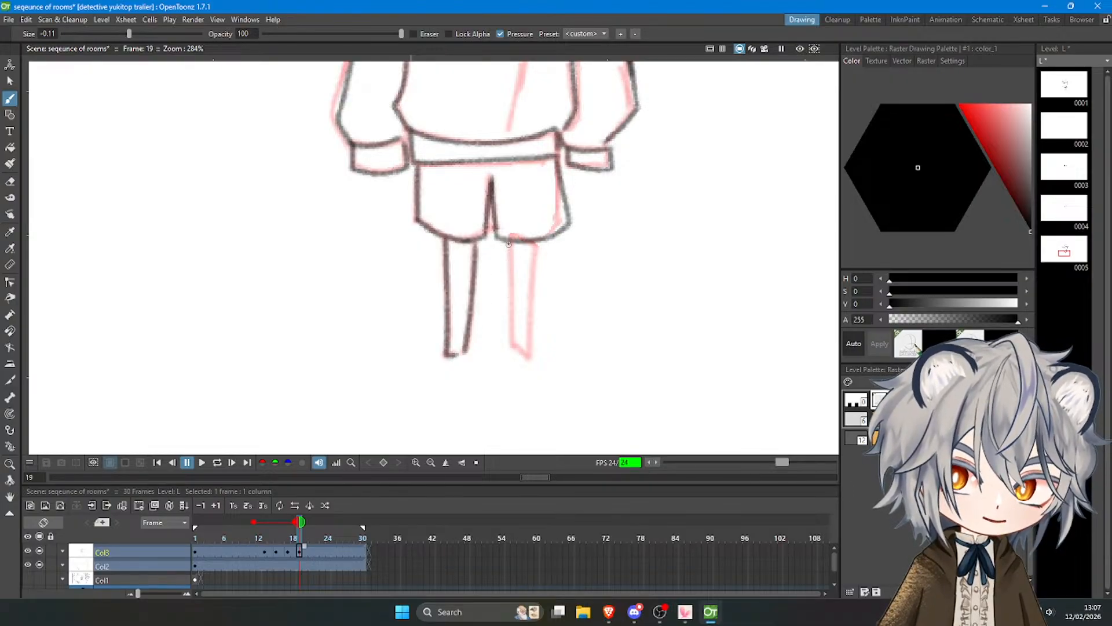
pyautogui.hotkey('ctrl', 'z')
pyautogui.moveTo(508, 244); pyautogui.dragTo(514, 345)
pyautogui.moveTo(537, 242); pyautogui.dragTo(525, 356)
# Draw the jacket's front opening line from the collar down to the hem band.
pyautogui.scroll(-5, 514, 340)
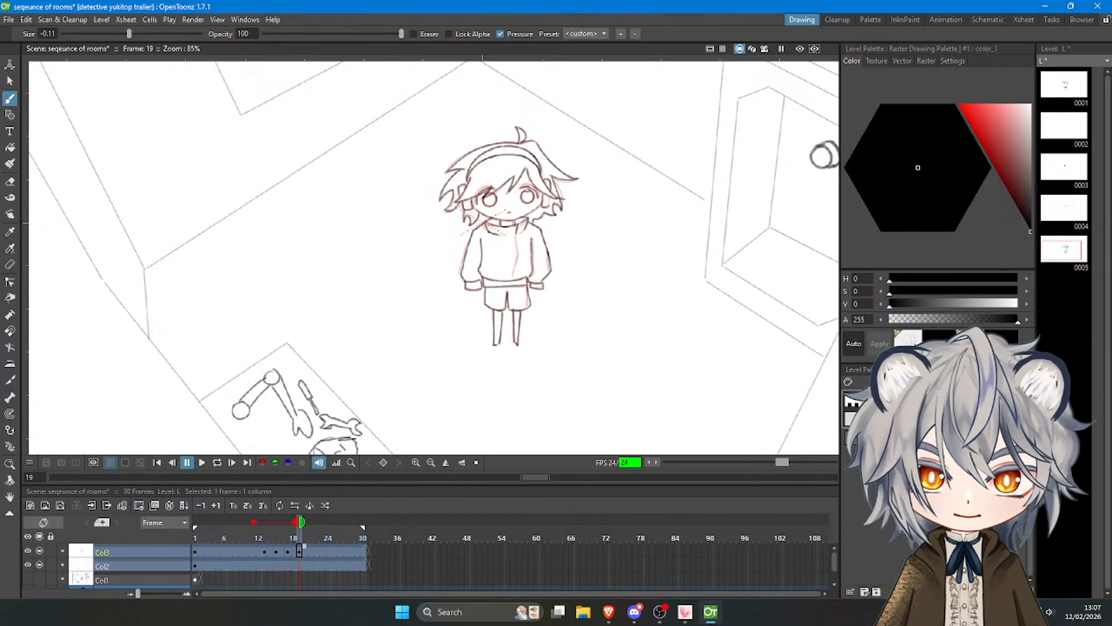
pyautogui.scroll(-1, 523, 296)
pyautogui.scroll(4, 523, 296)
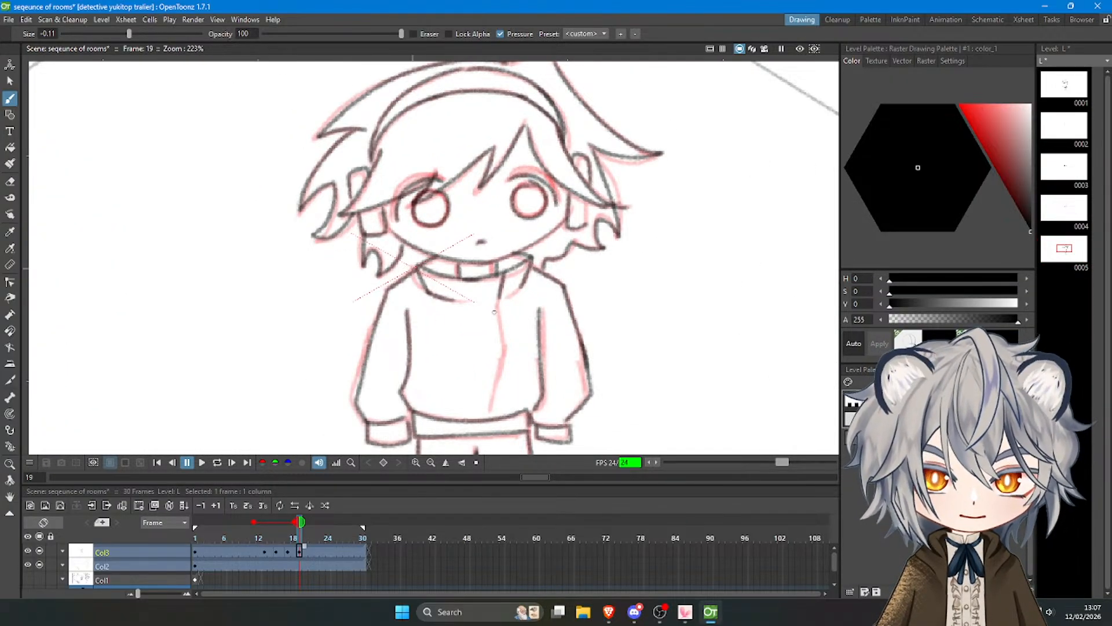
pyautogui.moveTo(501, 301); pyautogui.dragTo(506, 412)
pyautogui.hotkey('ctrl', 'z')
pyautogui.hotkey('ctrl', 'z')
pyautogui.hotkey('ctrl', 'z')
# Play the animation from frame 1 to check the blink together with the redrawn character.
pyautogui.scroll(-6, 493, 300)
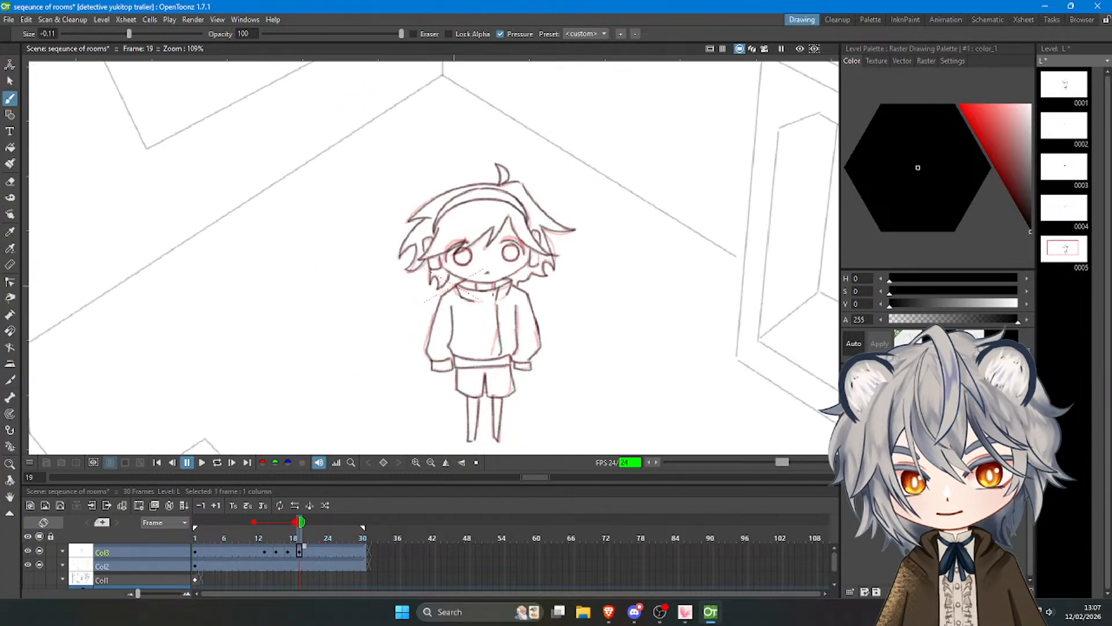
pyautogui.scroll(-3, 493, 300)
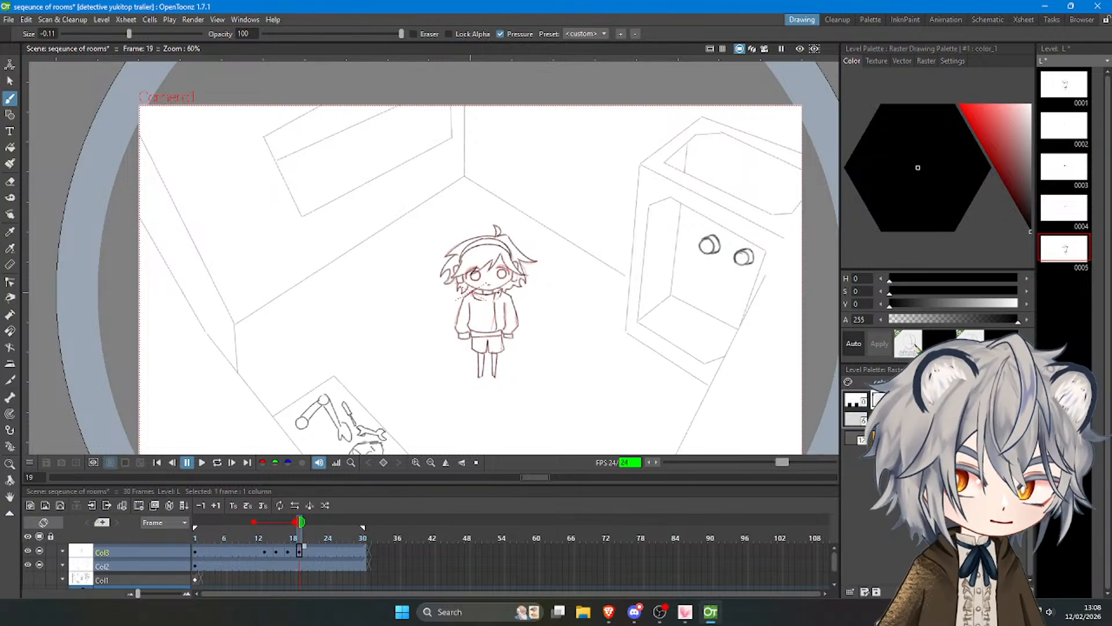
pyautogui.moveTo(305, 517)
pyautogui.mouseDown()
pyautogui.moveTo(294, 522)
pyautogui.moveTo(311, 525)
pyautogui.moveTo(218, 522)
pyautogui.mouseUp()
pyautogui.click(203, 462)
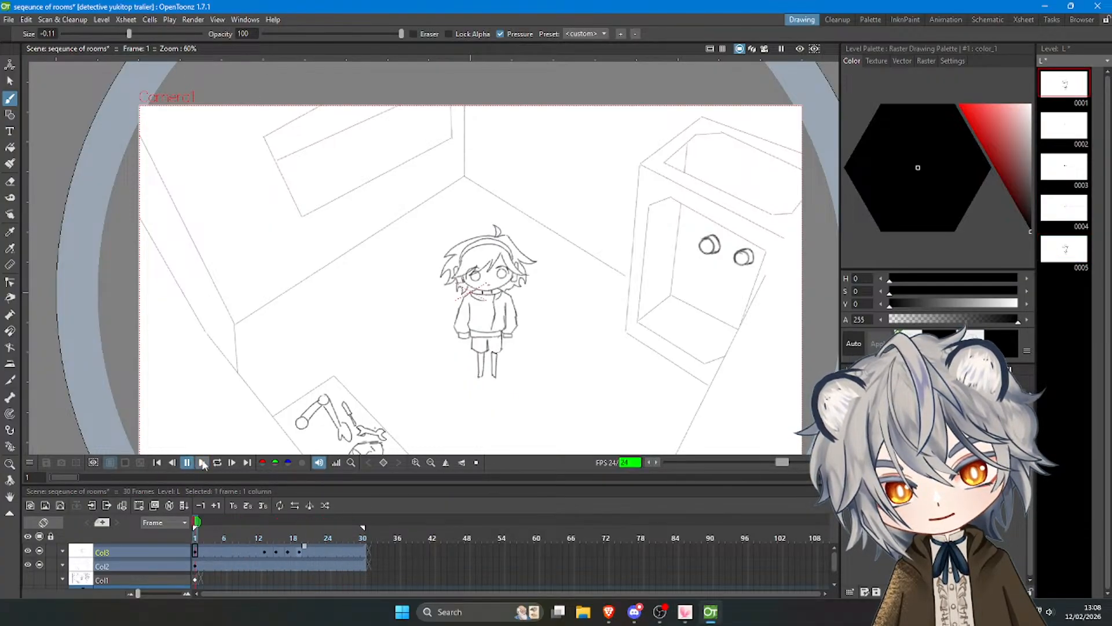
pyautogui.click(186, 461)
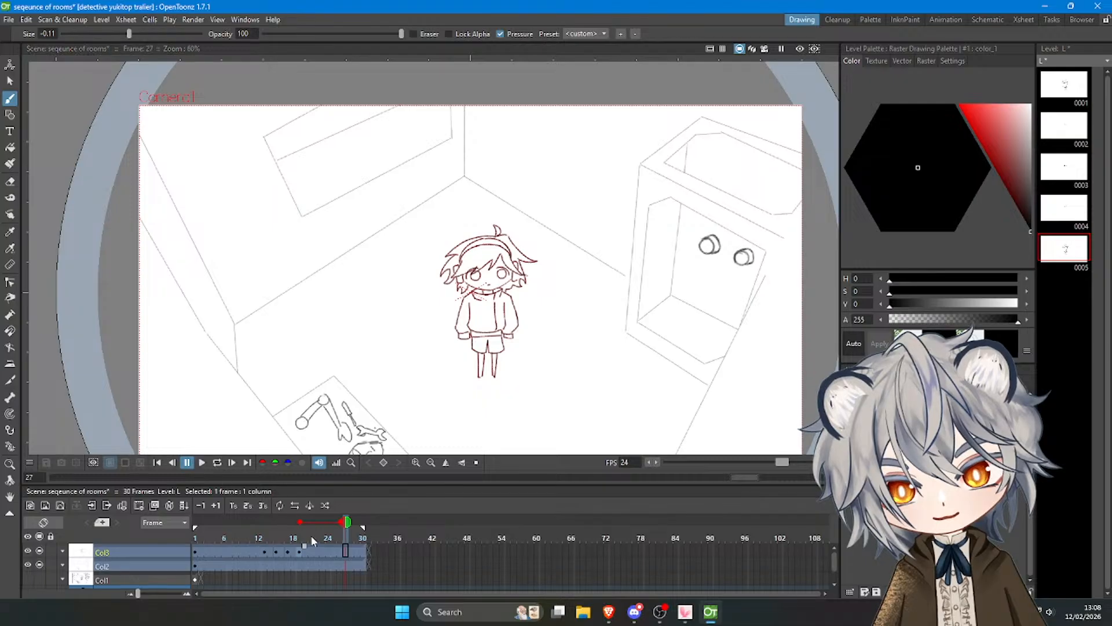
# On frame 17, trace the zigzag fringe strands from the parting across to the left tip beyond the left eye.
pyautogui.moveTo(311, 535); pyautogui.dragTo(283, 534)
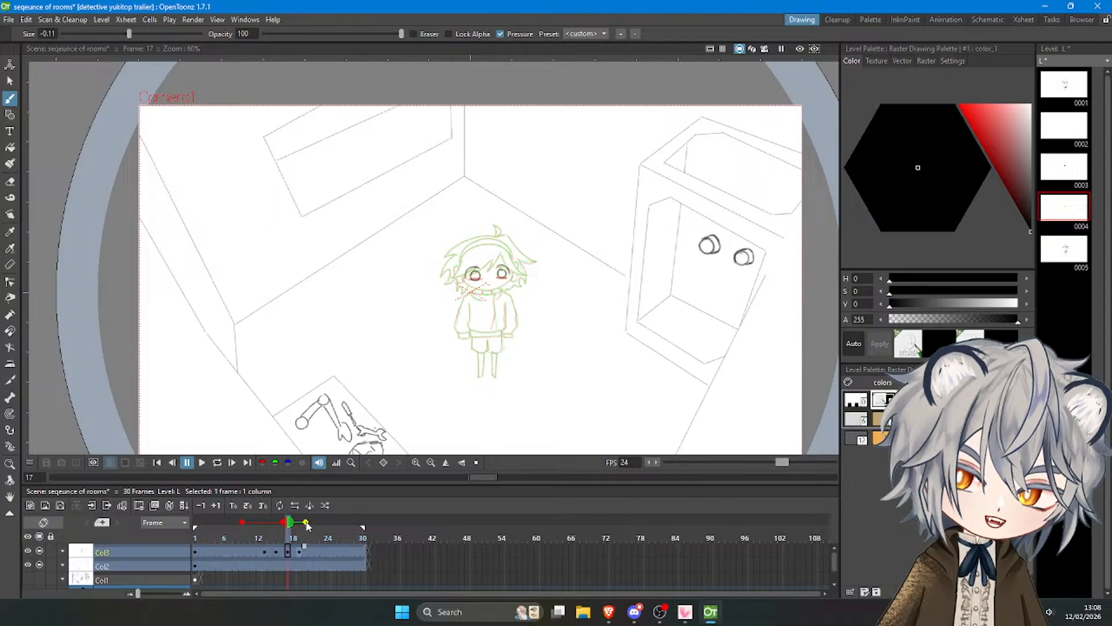
pyautogui.scroll(4, 496, 243)
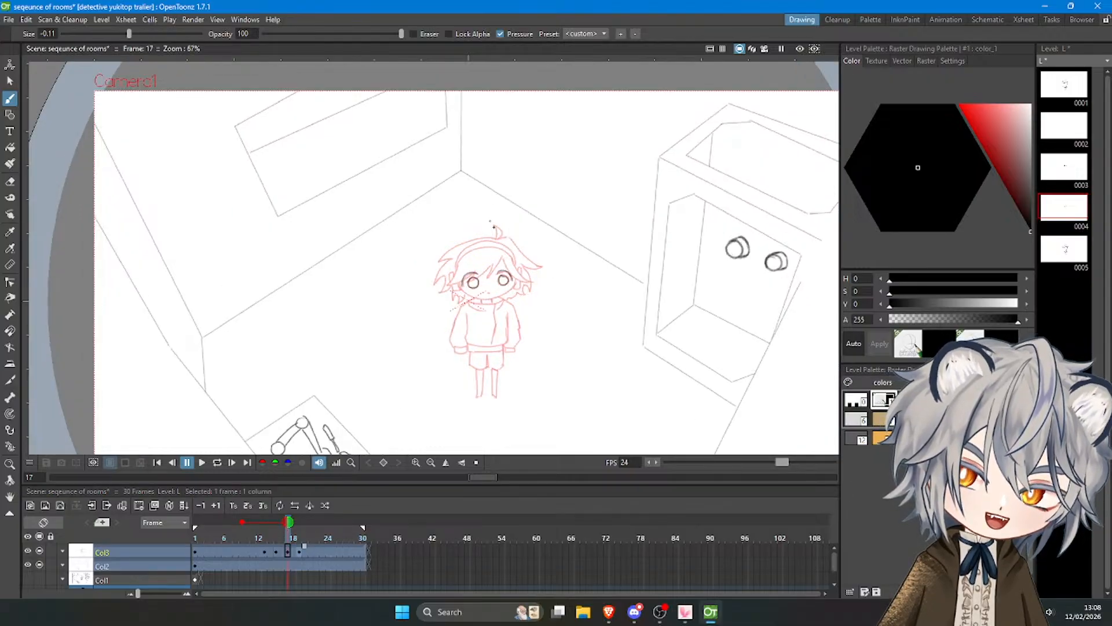
pyautogui.scroll(2, 490, 305)
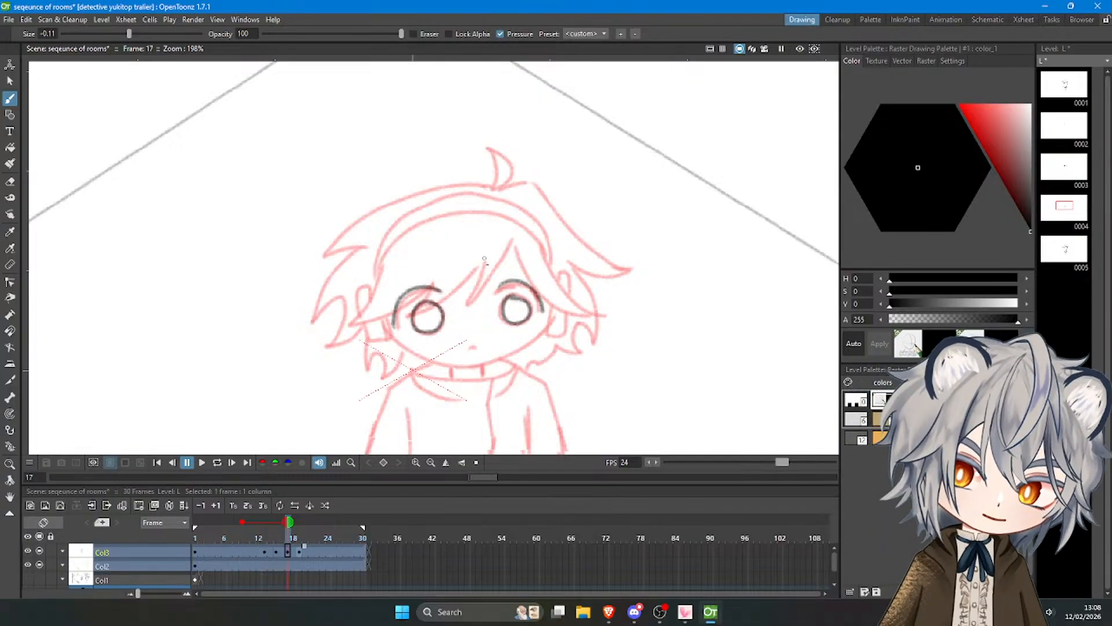
pyautogui.hotkey('ctrl', 'z')
pyautogui.moveTo(512, 240)
pyautogui.mouseDown()
pyautogui.moveTo(469, 287)
pyautogui.moveTo(499, 266)
pyautogui.moveTo(468, 304)
pyautogui.mouseUp()
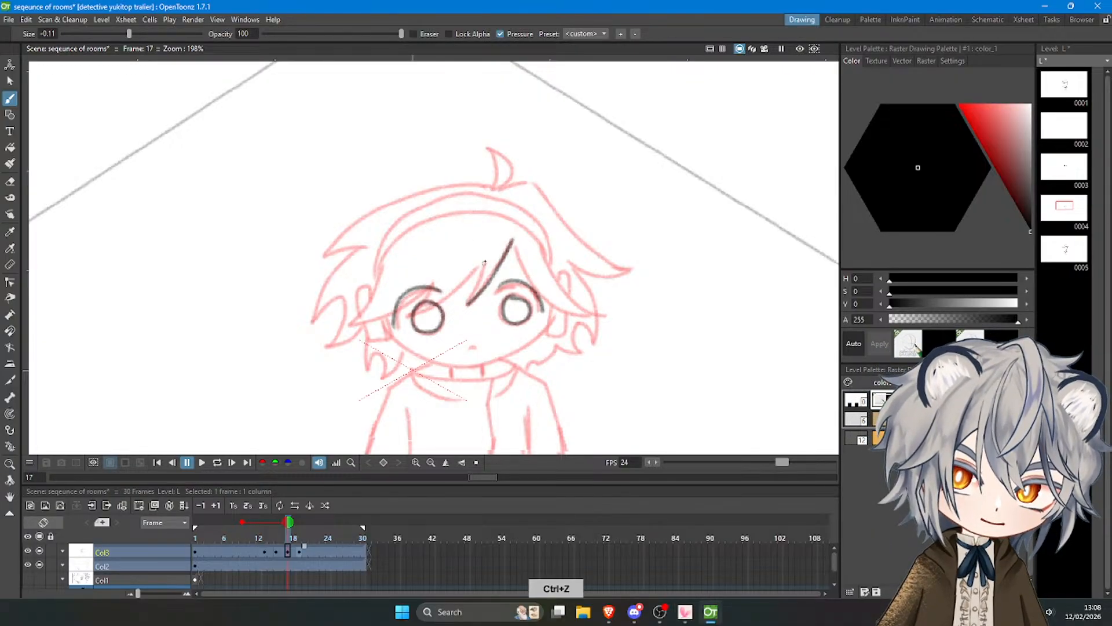
pyautogui.moveTo(486, 260)
pyautogui.mouseDown()
pyautogui.moveTo(468, 302)
pyautogui.moveTo(454, 293)
pyautogui.moveTo(414, 312)
pyautogui.moveTo(433, 282)
pyautogui.moveTo(354, 322)
pyautogui.mouseUp()
pyautogui.hotkey('ctrl', 'z')
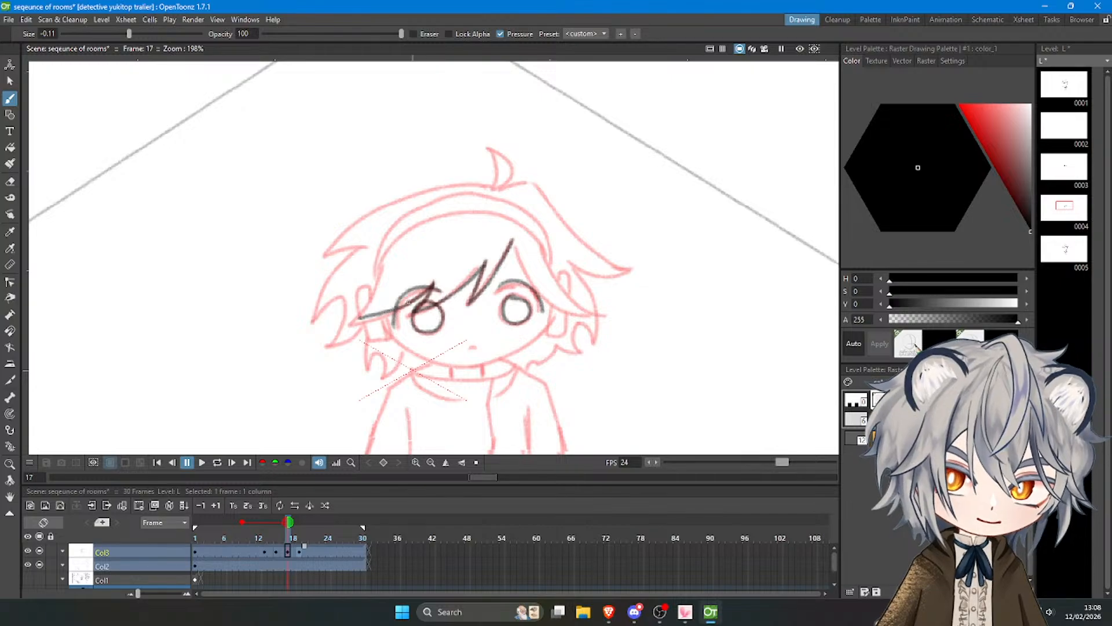
pyautogui.hotkey('ctrl', 'z')
pyautogui.moveTo(436, 285)
pyautogui.mouseDown()
pyautogui.moveTo(352, 323)
pyautogui.moveTo(382, 270)
pyautogui.moveTo(347, 324)
pyautogui.mouseUp()
pyautogui.hotkey('ctrl', 'z')
# Draw the headband's inner arc over the forehead, joining it to the fringe's left tip.
pyautogui.hotkey('ctrl', 'z')
pyautogui.moveTo(380, 271)
pyautogui.mouseDown()
pyautogui.moveTo(370, 325)
pyautogui.moveTo(432, 289)
pyautogui.moveTo(350, 323)
pyautogui.moveTo(432, 289)
pyautogui.moveTo(406, 234)
pyautogui.moveTo(490, 212)
pyautogui.moveTo(539, 236)
pyautogui.moveTo(565, 304)
pyautogui.mouseUp()
pyautogui.hotkey('ctrl', 'z')
pyautogui.hotkey('ctrl', 'z')
# Draw the right fringe strand from the parting, closing its outer edge into a pointed tip beside the right eye.
pyautogui.hotkey('ctrl', 'z')
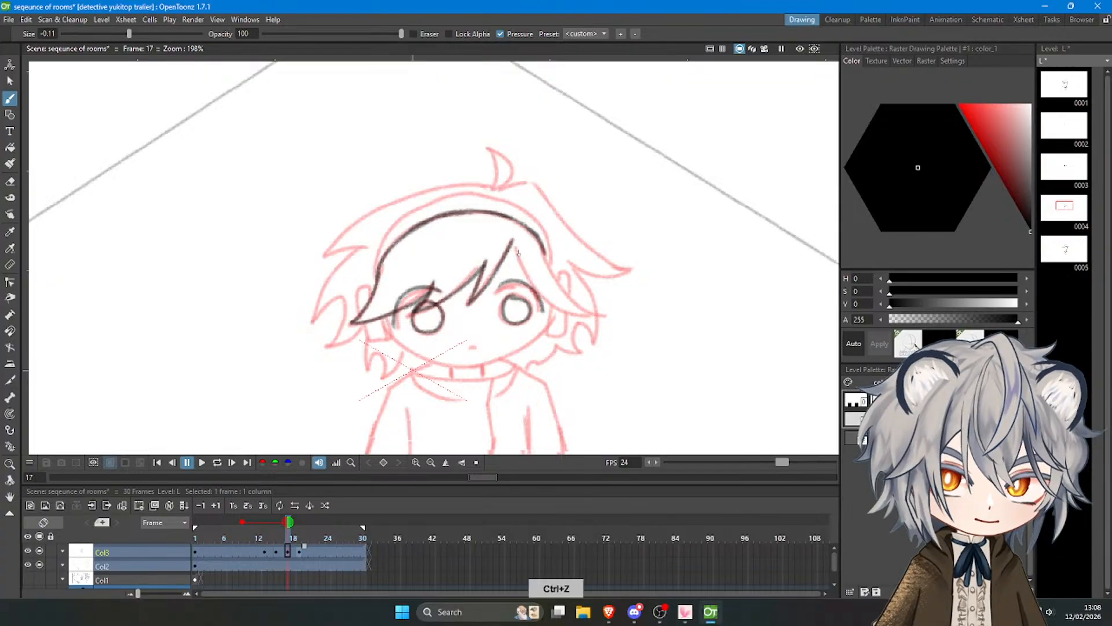
pyautogui.moveTo(515, 244); pyautogui.dragTo(590, 313)
pyautogui.hotkey('ctrl', 'z')
pyautogui.hotkey('ctrl', 'z')
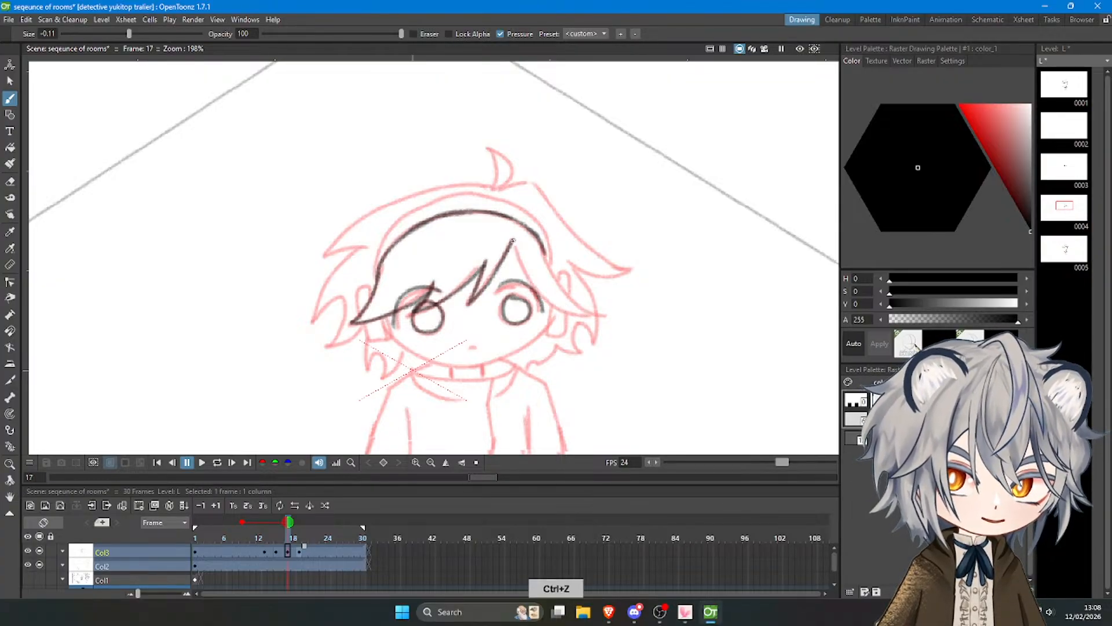
pyautogui.moveTo(513, 241)
pyautogui.mouseDown()
pyautogui.moveTo(577, 320)
pyautogui.moveTo(517, 265)
pyautogui.moveTo(594, 316)
pyautogui.mouseUp()
pyautogui.hotkey('ctrl', 'z')
pyautogui.moveTo(544, 255); pyautogui.dragTo(580, 304)
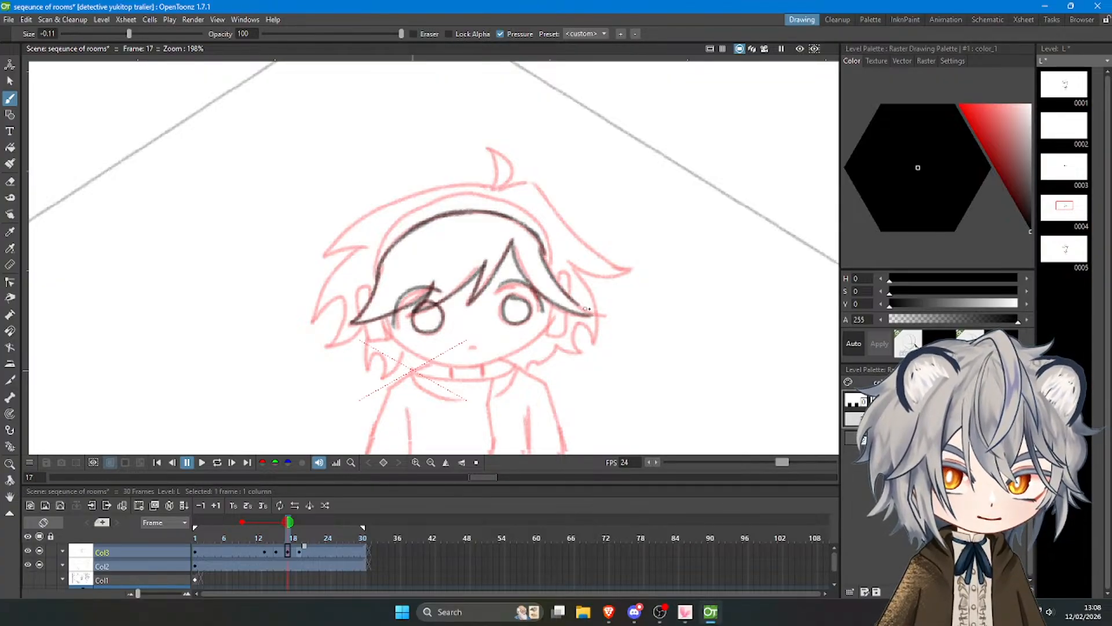
pyautogui.hotkey('ctrl', 'z')
pyautogui.moveTo(543, 251); pyautogui.dragTo(599, 318)
pyautogui.hotkey('ctrl', 'z')
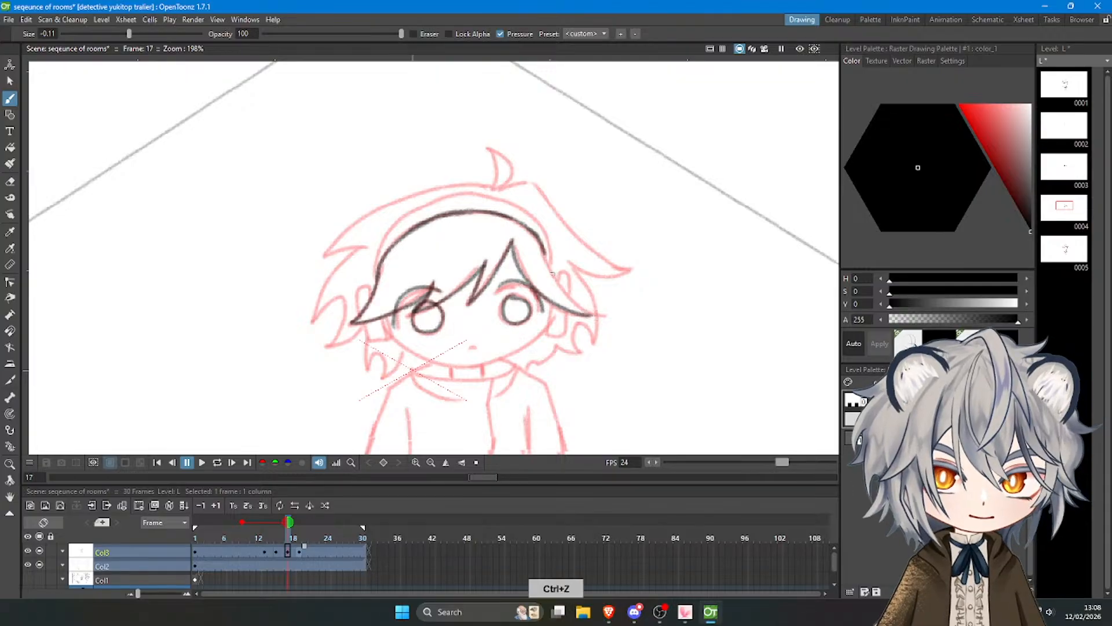
pyautogui.moveTo(543, 251)
pyautogui.mouseDown()
pyautogui.moveTo(584, 307)
pyautogui.moveTo(609, 317)
pyautogui.mouseUp()
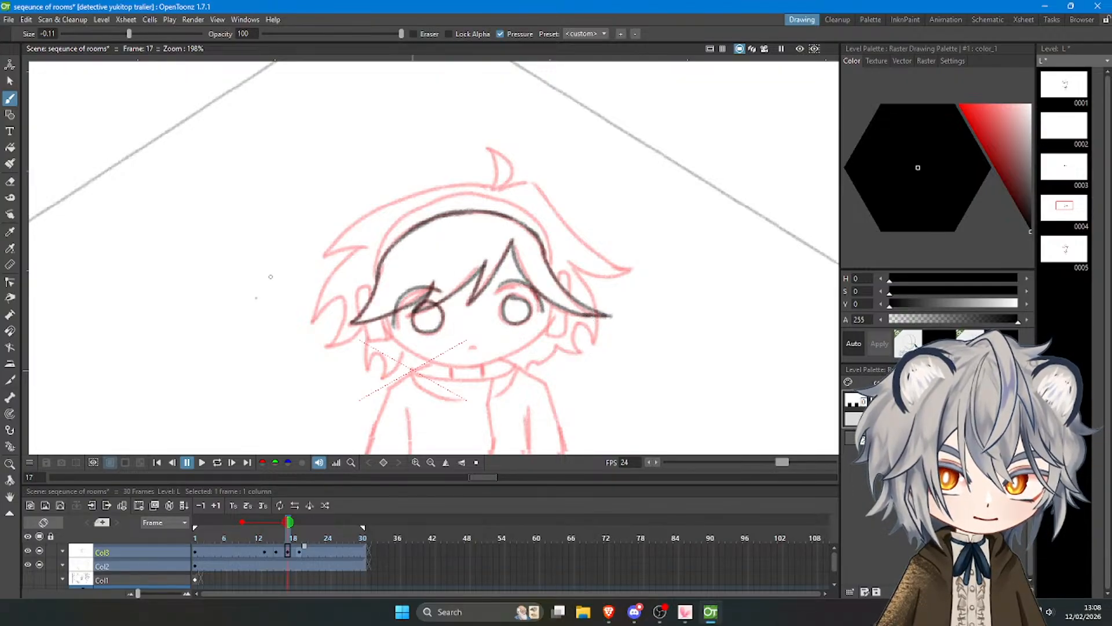
# Trace the ear shapes on both sides of the head.
pyautogui.moveTo(368, 291)
pyautogui.mouseDown()
pyautogui.moveTo(364, 283)
pyautogui.moveTo(363, 323)
pyautogui.moveTo(389, 341)
pyautogui.moveTo(374, 342)
pyautogui.moveTo(386, 325)
pyautogui.mouseUp()
pyautogui.hotkey('ctrl', 'z')
pyautogui.hotkey('ctrl', 'z')
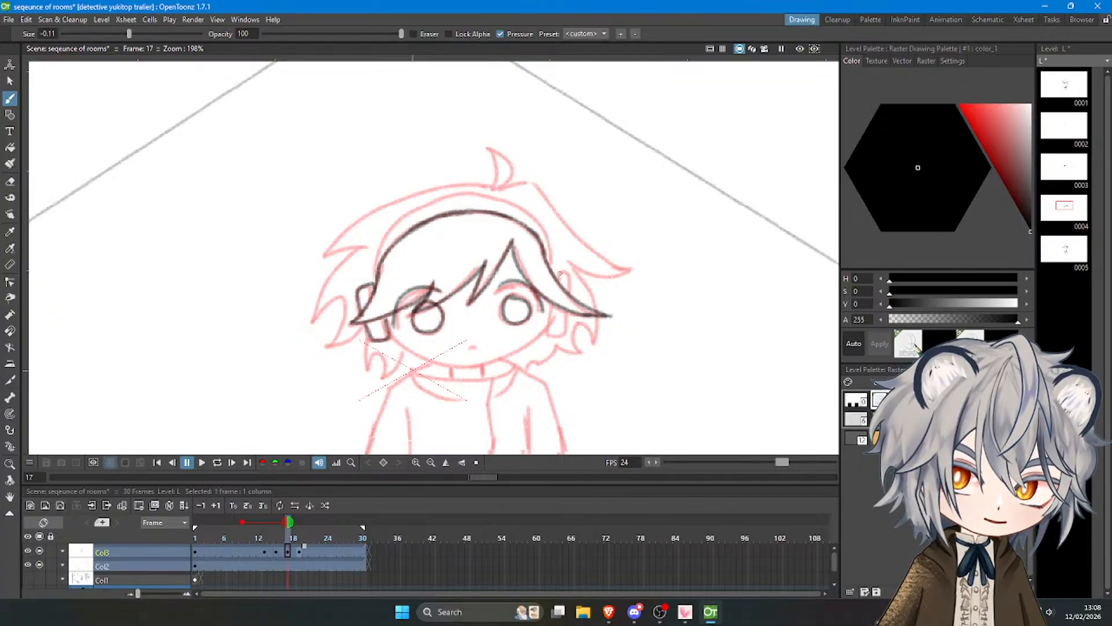
pyautogui.moveTo(555, 268)
pyautogui.mouseDown()
pyautogui.moveTo(550, 279)
pyautogui.moveTo(562, 265)
pyautogui.moveTo(571, 286)
pyautogui.moveTo(555, 333)
pyautogui.moveTo(566, 315)
pyautogui.mouseUp()
pyautogui.hotkey('ctrl', 'z')
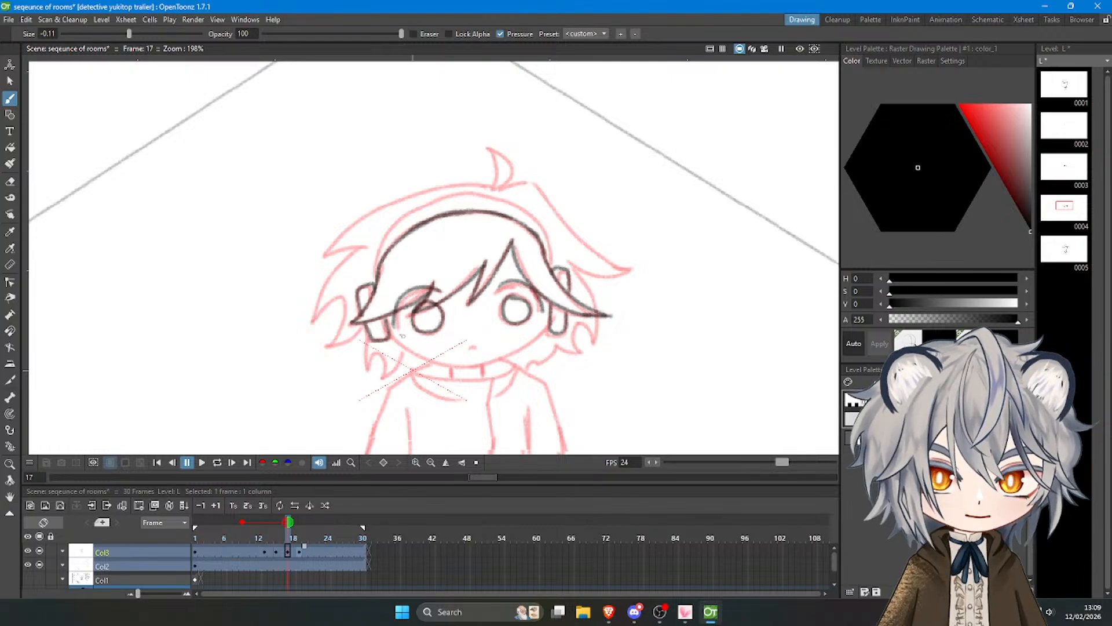
pyautogui.hotkey('ctrl', 'z')
# Draw the face contour from the left ear along the cheek to the chin.
pyautogui.moveTo(389, 328)
pyautogui.mouseDown()
pyautogui.moveTo(427, 360)
pyautogui.moveTo(492, 362)
pyautogui.moveTo(437, 326)
pyautogui.moveTo(472, 365)
pyautogui.mouseUp()
pyautogui.hotkey('ctrl', 'z')
pyautogui.hotkey('ctrl', 'z')
pyautogui.moveTo(429, 357)
pyautogui.mouseDown()
pyautogui.moveTo(491, 363)
pyautogui.moveTo(434, 358)
pyautogui.moveTo(520, 352)
pyautogui.mouseUp()
# Complete the jawline up to the right ear and add the mouth and the two short neck lines.
pyautogui.hotkey('ctrl', 'z')
pyautogui.hotkey('ctrl', 'z')
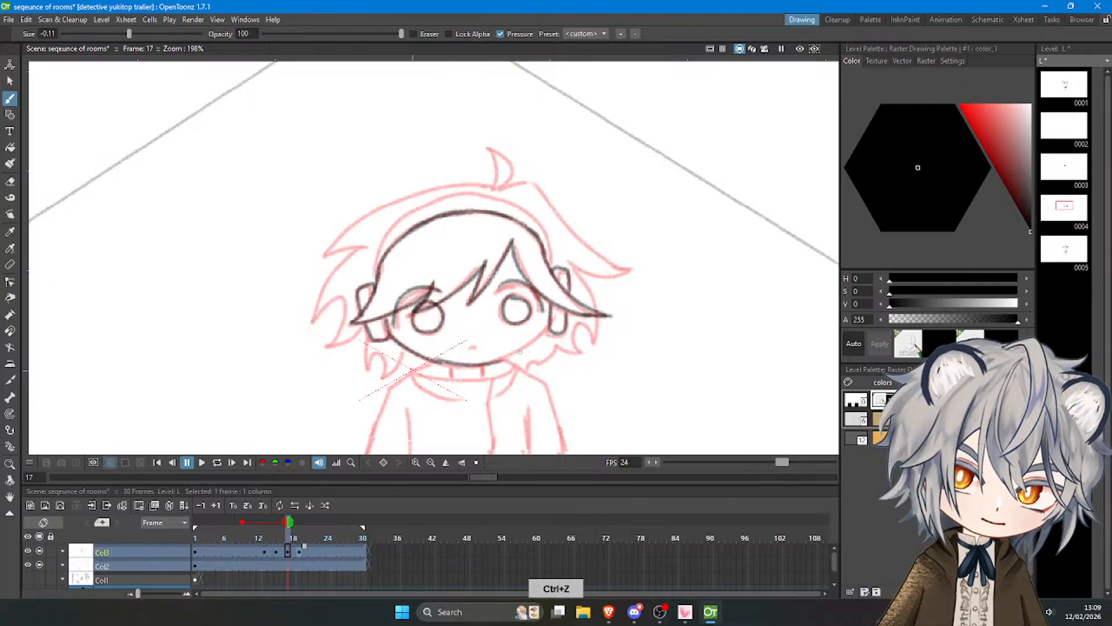
pyautogui.hotkey('ctrl', 'z')
pyautogui.moveTo(437, 359)
pyautogui.mouseDown()
pyautogui.moveTo(527, 342)
pyautogui.moveTo(501, 360)
pyautogui.moveTo(543, 332)
pyautogui.mouseUp()
pyautogui.hotkey('ctrl', 'z')
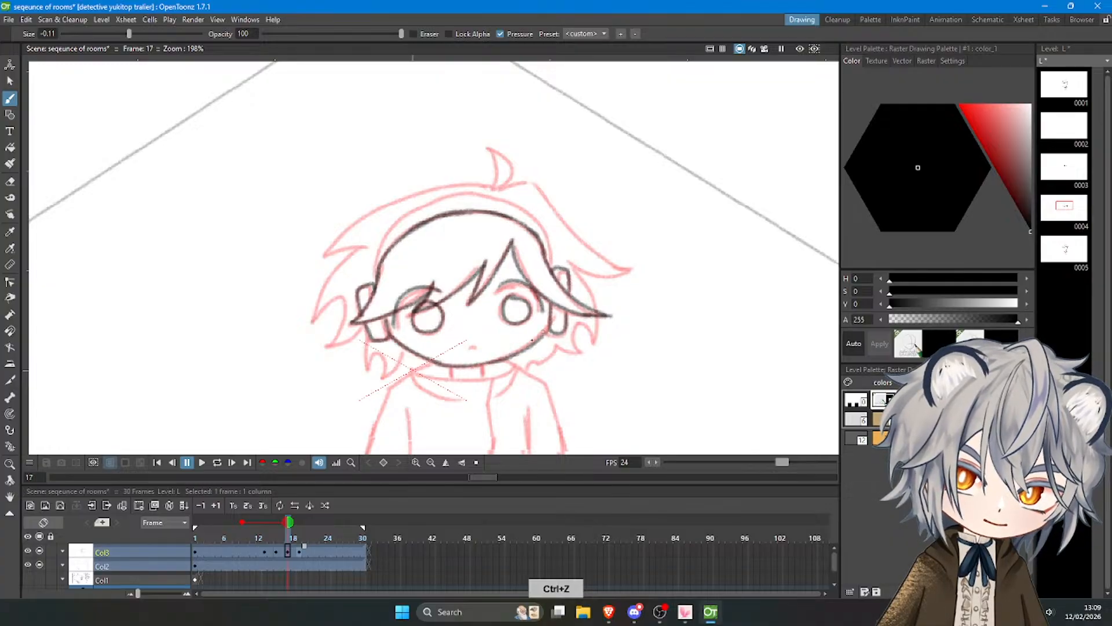
pyautogui.hotkey('ctrl', 'z')
pyautogui.moveTo(488, 363); pyautogui.dragTo(547, 330)
pyautogui.hotkey('ctrl', 'z')
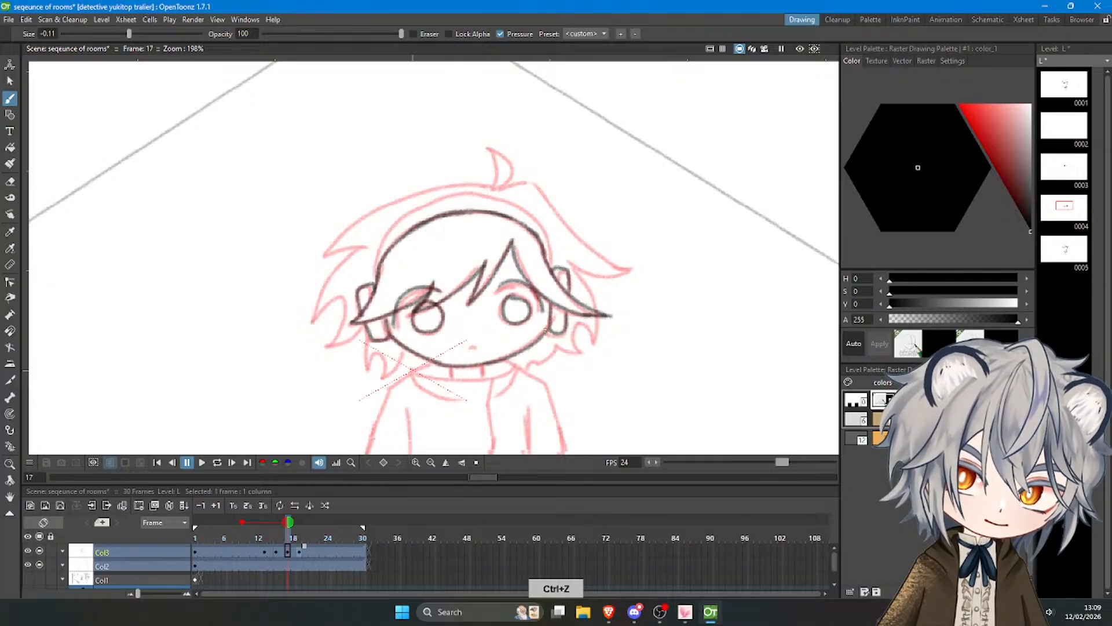
pyautogui.moveTo(468, 345)
pyautogui.mouseDown()
pyautogui.moveTo(476, 346)
pyautogui.moveTo(452, 379)
pyautogui.moveTo(490, 376)
pyautogui.mouseUp()
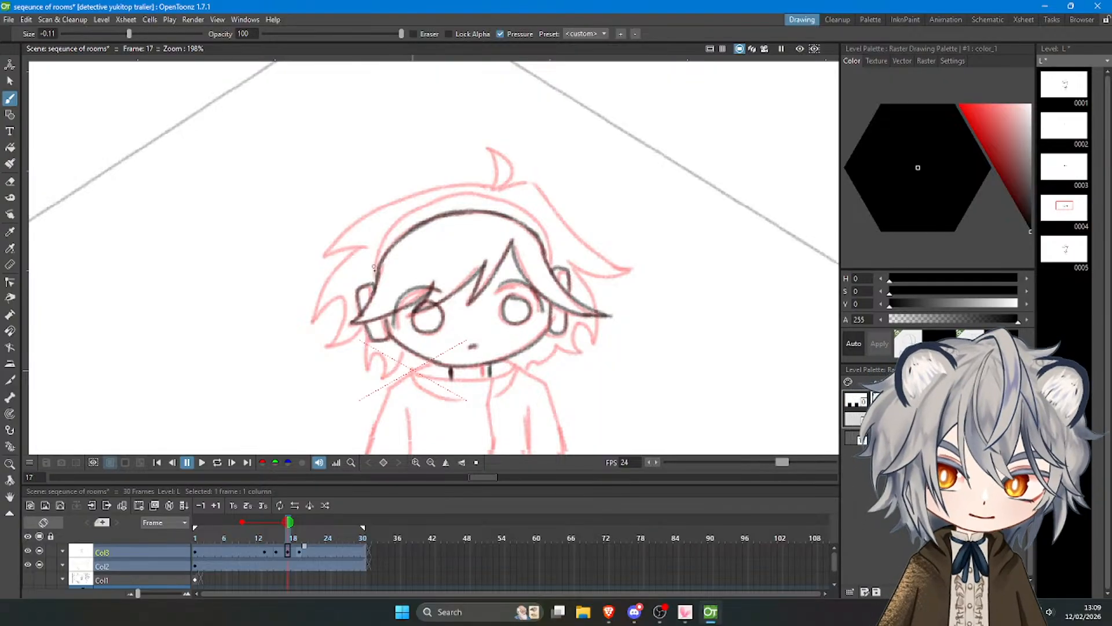
# Draw the headband's outer arc over the head from the left ear to the right ear.
pyautogui.moveTo(374, 284); pyautogui.dragTo(403, 227)
pyautogui.hotkey('ctrl', 'z')
pyautogui.moveTo(374, 284)
pyautogui.mouseDown()
pyautogui.moveTo(386, 237)
pyautogui.moveTo(387, 251)
pyautogui.moveTo(461, 195)
pyautogui.moveTo(415, 214)
pyautogui.moveTo(497, 197)
pyautogui.mouseUp()
pyautogui.hotkey('ctrl', 'z')
pyautogui.hotkey('ctrl', 'z')
pyautogui.hotkey('ctrl', 'z')
pyautogui.moveTo(415, 211)
pyautogui.mouseDown()
pyautogui.moveTo(470, 197)
pyautogui.moveTo(524, 207)
pyautogui.moveTo(550, 267)
pyautogui.mouseUp()
pyautogui.hotkey('ctrl', 'z')
pyautogui.hotkey('ctrl', 'z')
# Trace the curved tuft of hair on top of the head.
pyautogui.hotkey('ctrl', 'z')
pyautogui.moveTo(516, 206)
pyautogui.mouseDown()
pyautogui.moveTo(545, 234)
pyautogui.moveTo(552, 270)
pyautogui.mouseUp()
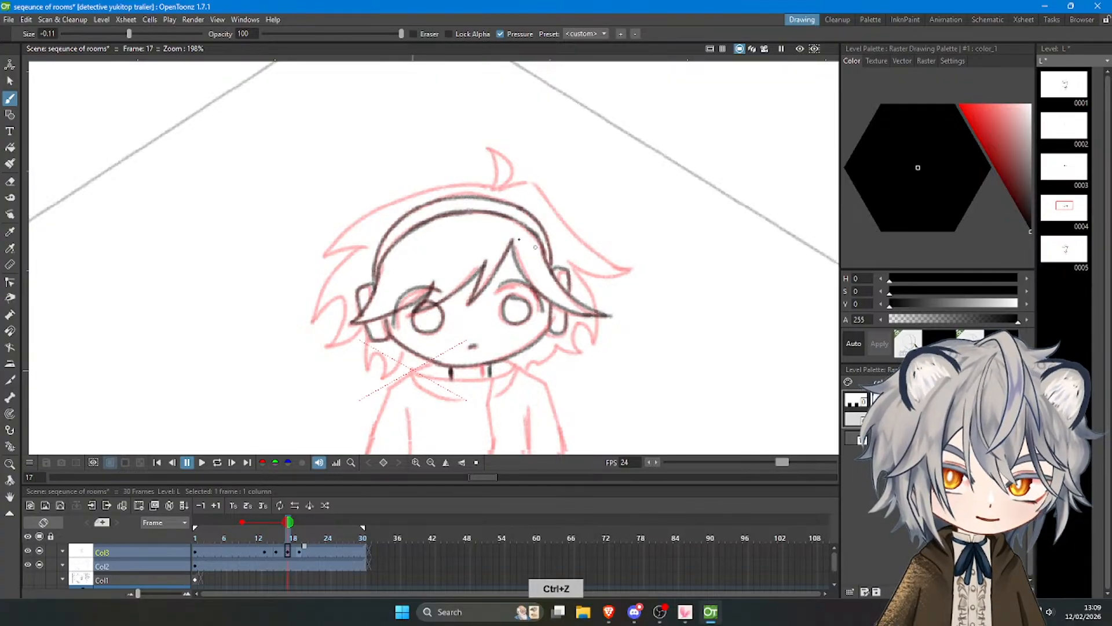
pyautogui.moveTo(494, 188); pyautogui.dragTo(489, 149)
pyautogui.hotkey('ctrl', 'z')
pyautogui.moveTo(492, 188)
pyautogui.mouseDown()
pyautogui.moveTo(491, 148)
pyautogui.moveTo(508, 181)
pyautogui.moveTo(493, 189)
pyautogui.mouseUp()
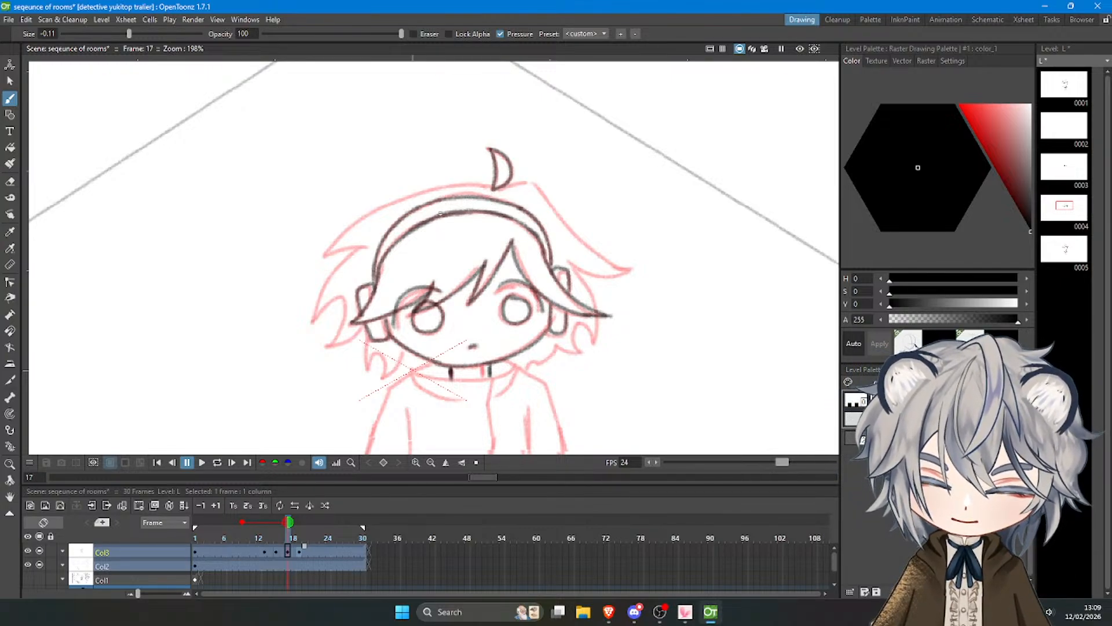
# Draw the upper left hair outline from the tuft's base down to the pointed strand and its inner notch.
pyautogui.moveTo(496, 186)
pyautogui.mouseDown()
pyautogui.moveTo(381, 204)
pyautogui.moveTo(333, 251)
pyautogui.mouseUp()
pyautogui.hotkey('ctrl', 'z')
pyautogui.hotkey('ctrl', 'z')
pyautogui.hotkey('ctrl', 'z')
pyautogui.moveTo(492, 186)
pyautogui.mouseDown()
pyautogui.moveTo(340, 238)
pyautogui.moveTo(366, 249)
pyautogui.mouseUp()
pyautogui.hotkey('ctrl', 'z')
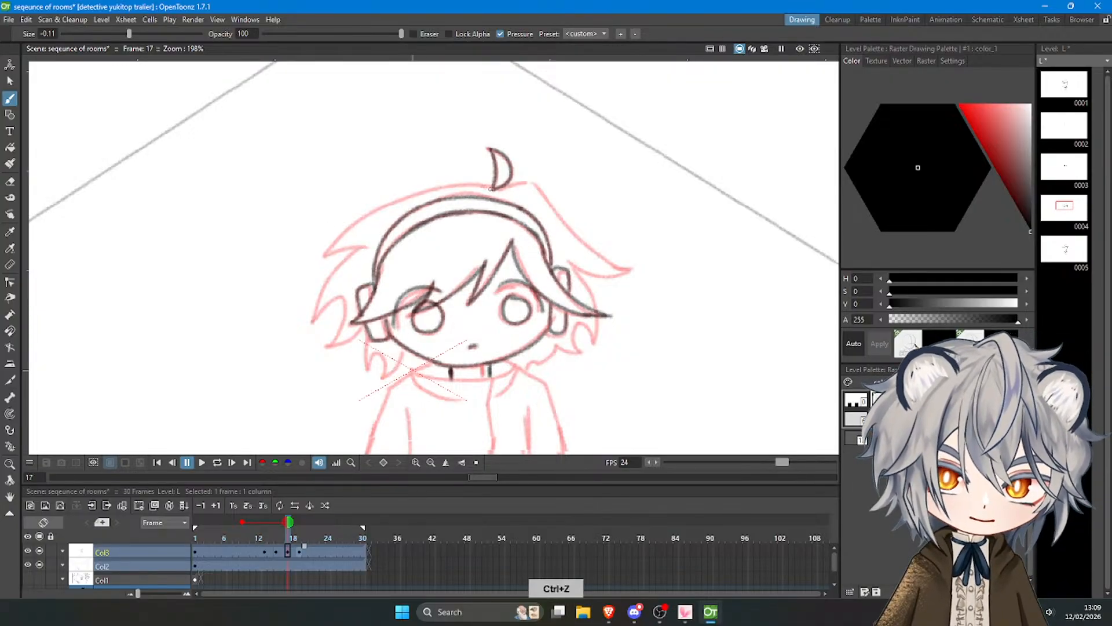
pyautogui.hotkey('ctrl', 'z')
pyautogui.moveTo(493, 186)
pyautogui.mouseDown()
pyautogui.moveTo(455, 186)
pyautogui.moveTo(327, 233)
pyautogui.moveTo(313, 250)
pyautogui.moveTo(459, 187)
pyautogui.moveTo(323, 250)
pyautogui.mouseUp()
pyautogui.hotkey('ctrl', 'z')
pyautogui.hotkey('ctrl', 'z')
pyautogui.moveTo(492, 186)
pyautogui.mouseDown()
pyautogui.moveTo(438, 187)
pyautogui.moveTo(334, 235)
pyautogui.moveTo(319, 254)
pyautogui.moveTo(376, 212)
pyautogui.moveTo(326, 254)
pyautogui.moveTo(357, 246)
pyautogui.moveTo(319, 295)
pyautogui.mouseUp()
pyautogui.hotkey('ctrl', 'z')
# Draw the lower left hair spikes beside the ear and the small lock beneath it.
pyautogui.hotkey('ctrl', 'z')
pyautogui.moveTo(363, 246); pyautogui.dragTo(317, 320)
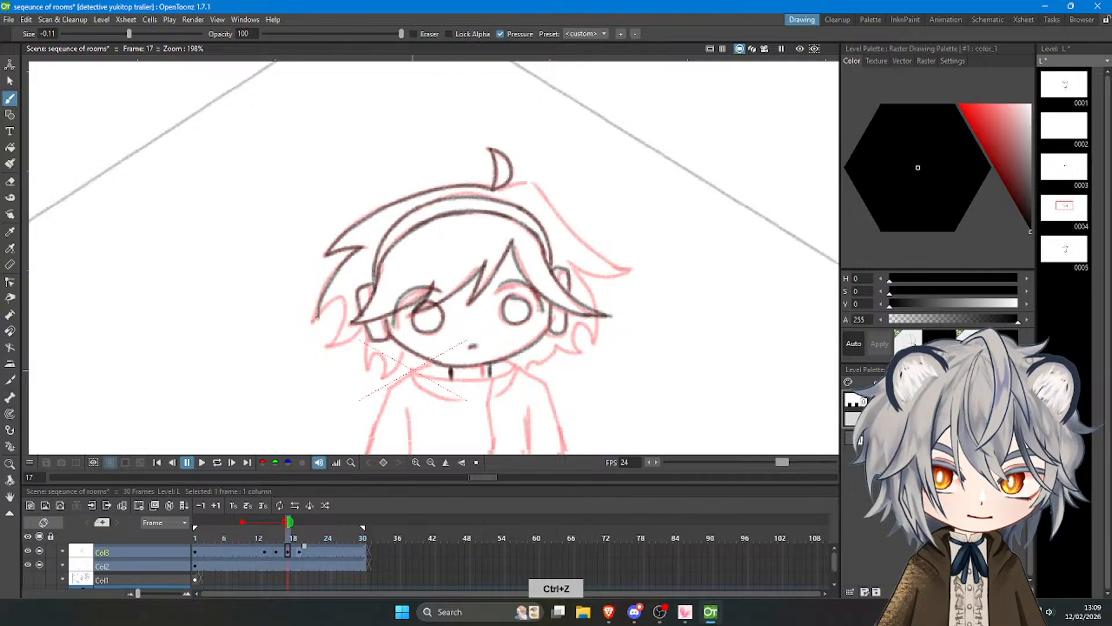
pyautogui.hotkey('ctrl', 'z')
pyautogui.moveTo(362, 247)
pyautogui.mouseDown()
pyautogui.moveTo(322, 283)
pyautogui.moveTo(308, 324)
pyautogui.mouseUp()
pyautogui.hotkey('ctrl', 'z')
pyautogui.moveTo(362, 245)
pyautogui.mouseDown()
pyautogui.moveTo(317, 318)
pyautogui.moveTo(343, 298)
pyautogui.moveTo(326, 345)
pyautogui.moveTo(361, 322)
pyautogui.mouseUp()
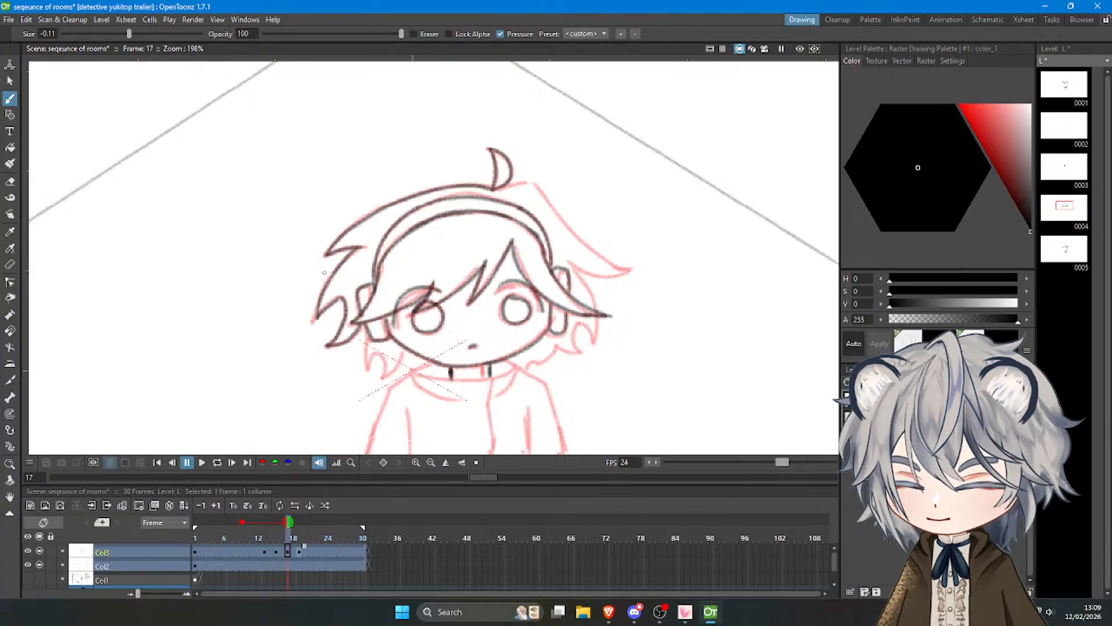
pyautogui.moveTo(370, 333)
pyautogui.mouseDown()
pyautogui.moveTo(367, 366)
pyautogui.moveTo(380, 358)
pyautogui.moveTo(383, 375)
pyautogui.moveTo(402, 355)
pyautogui.mouseUp()
pyautogui.hotkey('ctrl', 'z')
pyautogui.hotkey('ctrl', 'z')
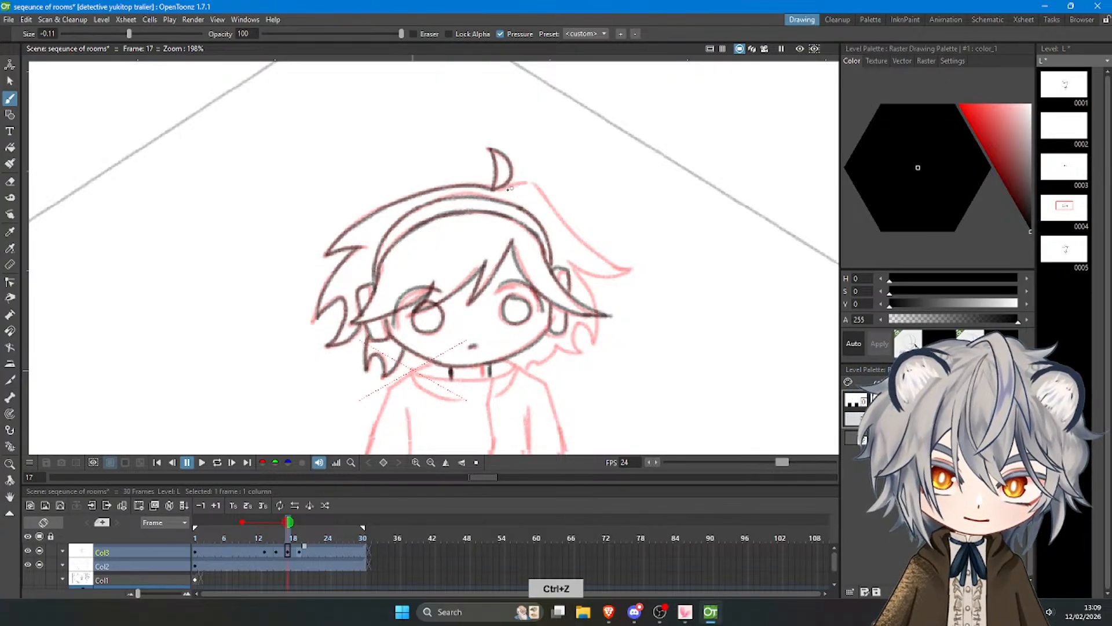
# Trace the upper right hair outline from the tuft's base to the pointed strand and back in toward the ear.
pyautogui.moveTo(498, 190); pyautogui.dragTo(533, 183)
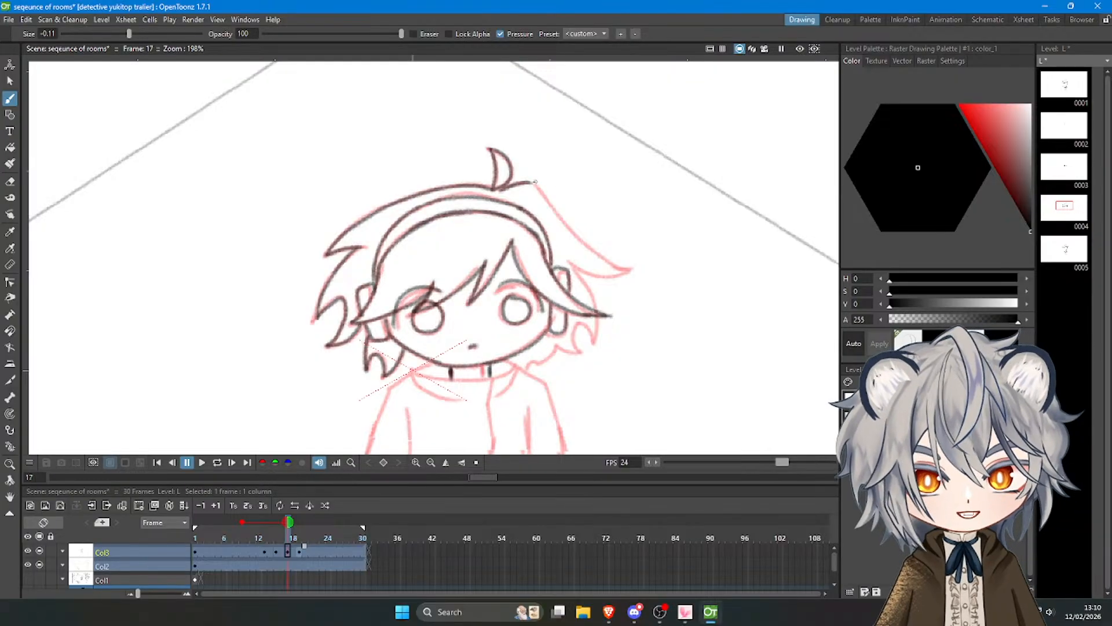
pyautogui.moveTo(533, 183); pyautogui.dragTo(604, 267)
pyautogui.hotkey('ctrl', 'z')
pyautogui.hotkey('ctrl', 'z')
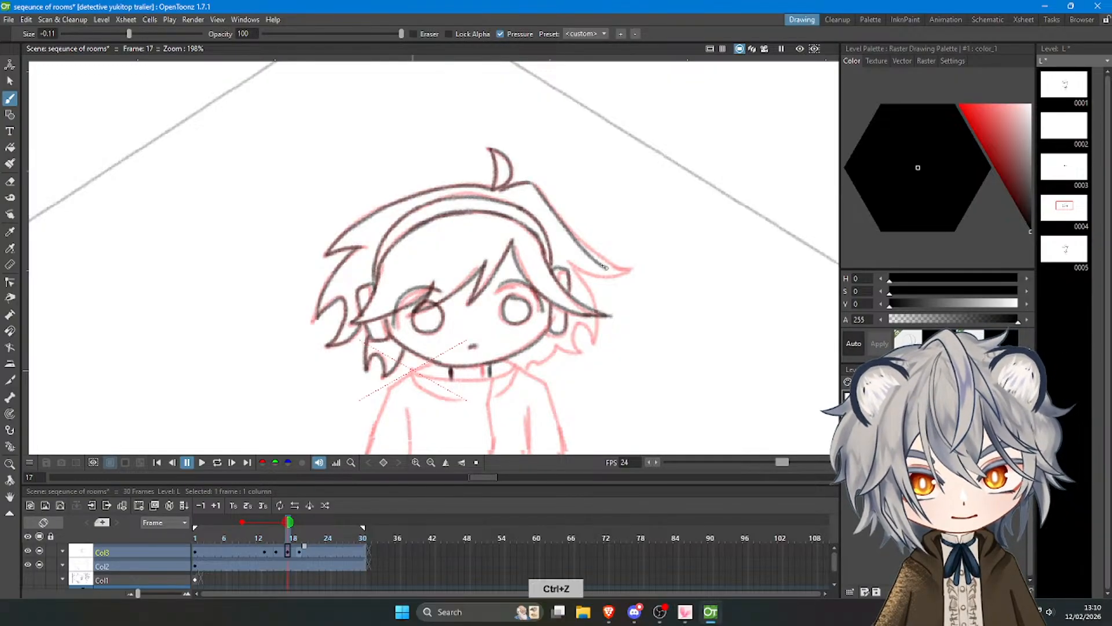
pyautogui.hotkey('ctrl', 'z')
pyautogui.moveTo(532, 183); pyautogui.dragTo(608, 270)
pyautogui.hotkey('ctrl', 'z')
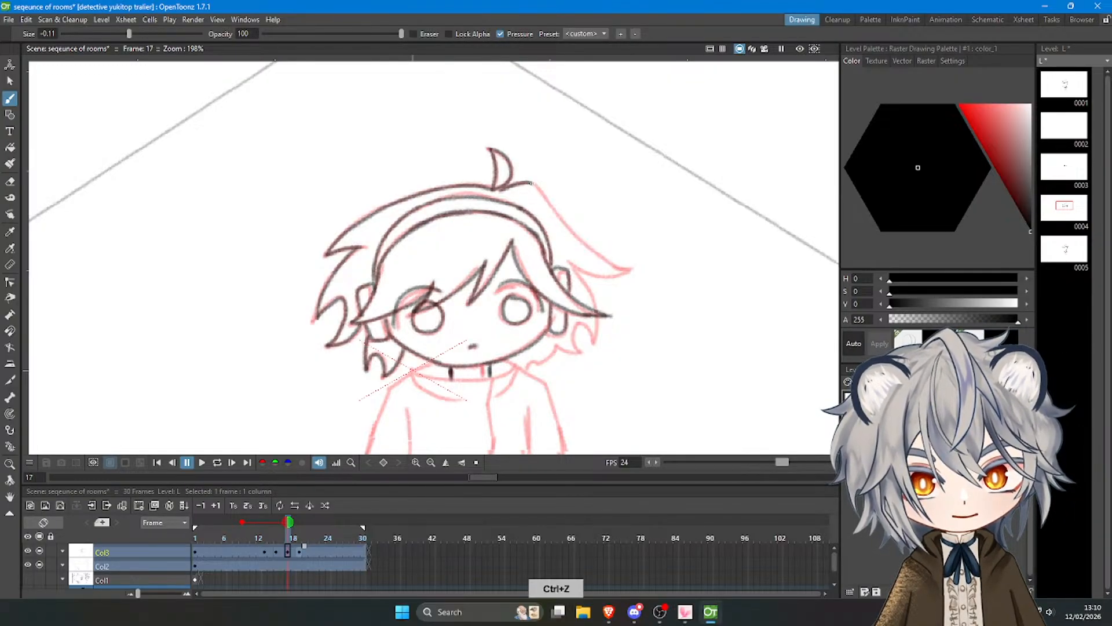
pyautogui.moveTo(531, 183)
pyautogui.mouseDown()
pyautogui.moveTo(625, 274)
pyautogui.moveTo(635, 267)
pyautogui.moveTo(607, 277)
pyautogui.moveTo(632, 269)
pyautogui.moveTo(593, 304)
pyautogui.mouseUp()
pyautogui.hotkey('ctrl', 'z')
pyautogui.hotkey('ctrl', 'z')
pyautogui.hotkey('ctrl', 'z')
pyautogui.hotkey('ctrl', 'z')
# Trace the lower right hair spikes beside the ear and the small locks curling in beneath it.
pyautogui.moveTo(572, 265); pyautogui.dragTo(595, 317)
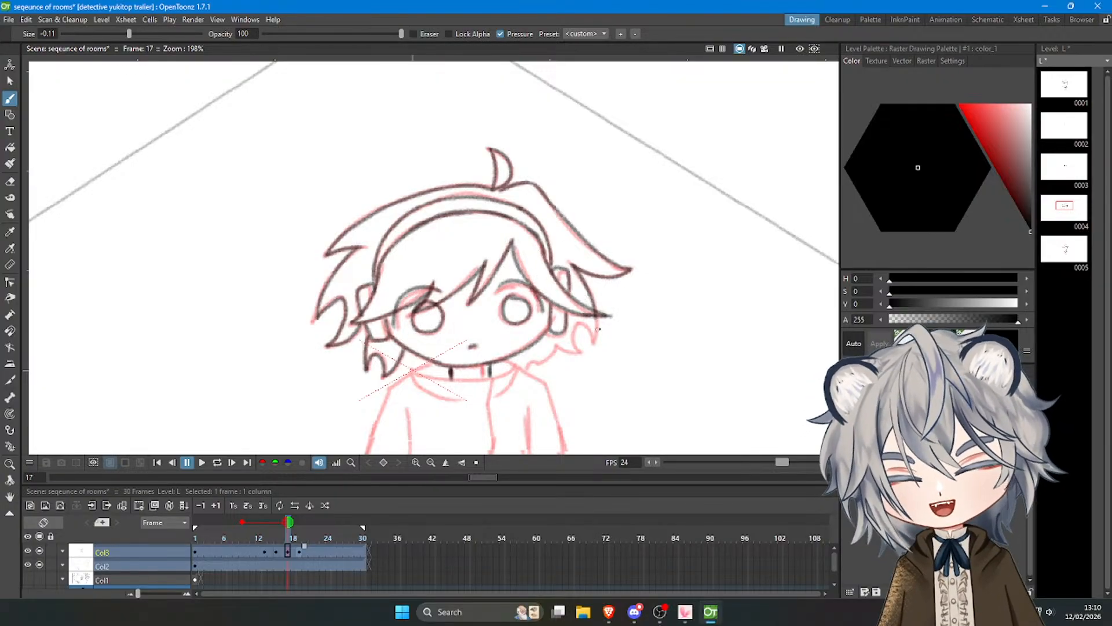
pyautogui.moveTo(598, 316); pyautogui.dragTo(593, 346)
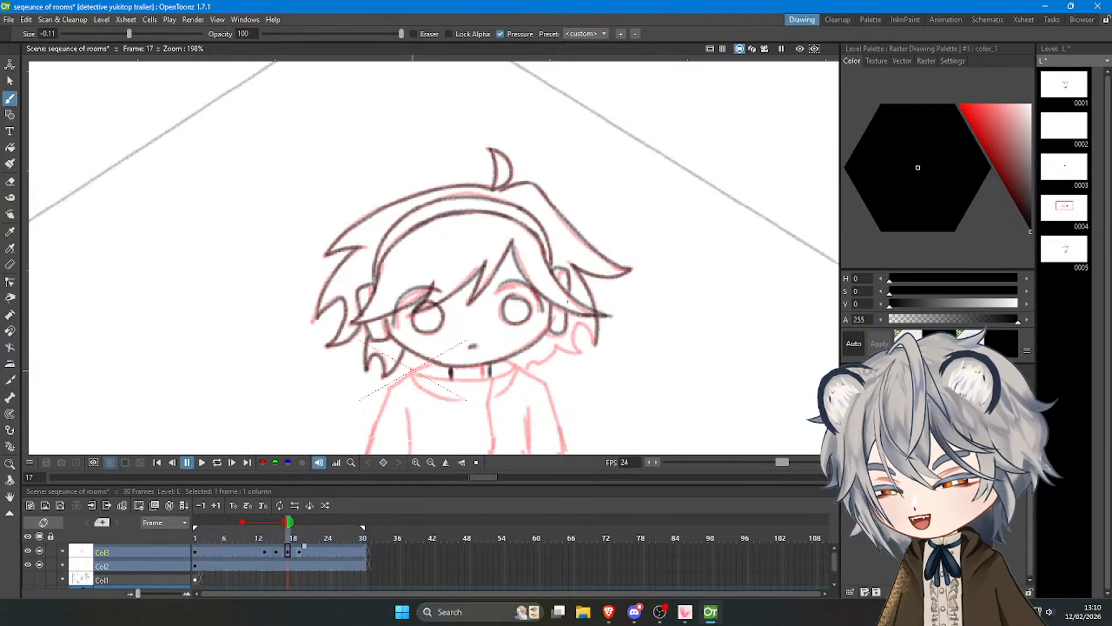
pyautogui.hotkey('ctrl', 'z')
pyautogui.moveTo(596, 316)
pyautogui.mouseDown()
pyautogui.moveTo(594, 346)
pyautogui.moveTo(574, 329)
pyautogui.moveTo(592, 338)
pyautogui.mouseUp()
pyautogui.hotkey('ctrl', 'z')
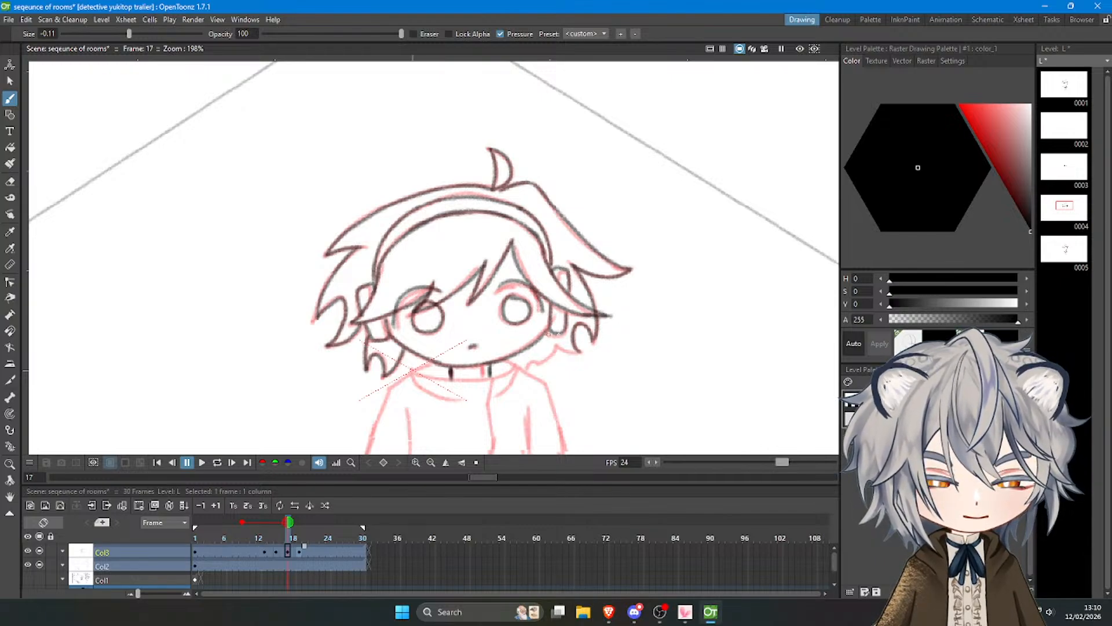
pyautogui.hotkey('ctrl', 'z')
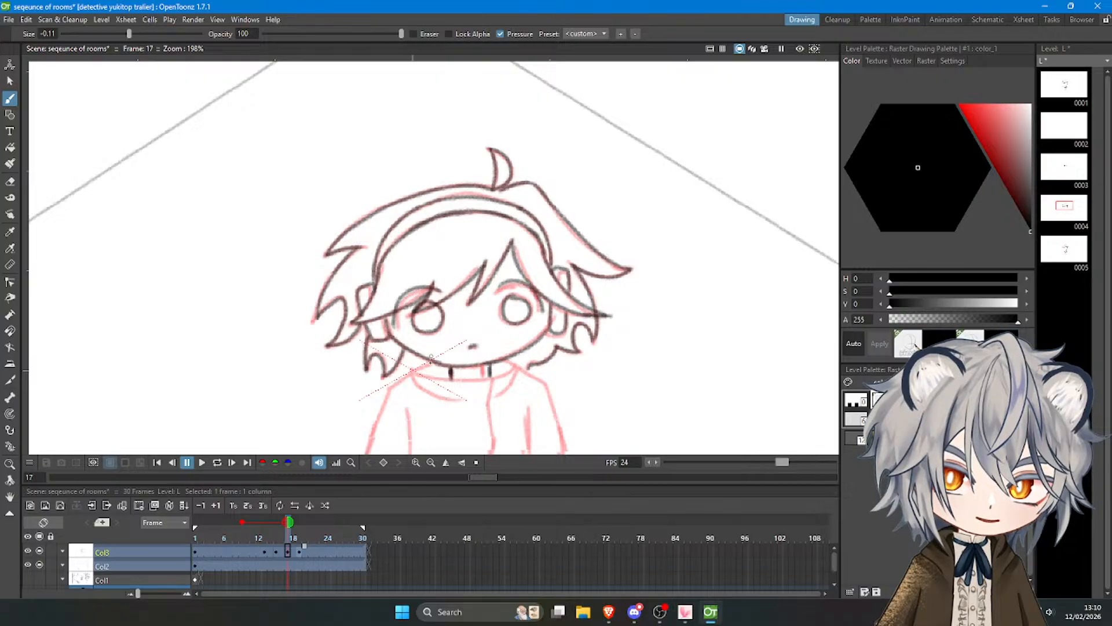
# Draw the curved neckline under the chin, spanning from the left hair lock to the right one.
pyautogui.moveTo(411, 365)
pyautogui.mouseDown()
pyautogui.moveTo(465, 380)
pyautogui.moveTo(522, 360)
pyautogui.mouseUp()
pyautogui.hotkey('ctrl', 'z')
pyautogui.hotkey('ctrl', 'z')
# Draw the left and right collar flaps folding down from the ends of the neckline.
pyautogui.hotkey('ctrl', 'z')
pyautogui.hotkey('ctrl', 'z')
pyautogui.moveTo(462, 380); pyautogui.dragTo(522, 361)
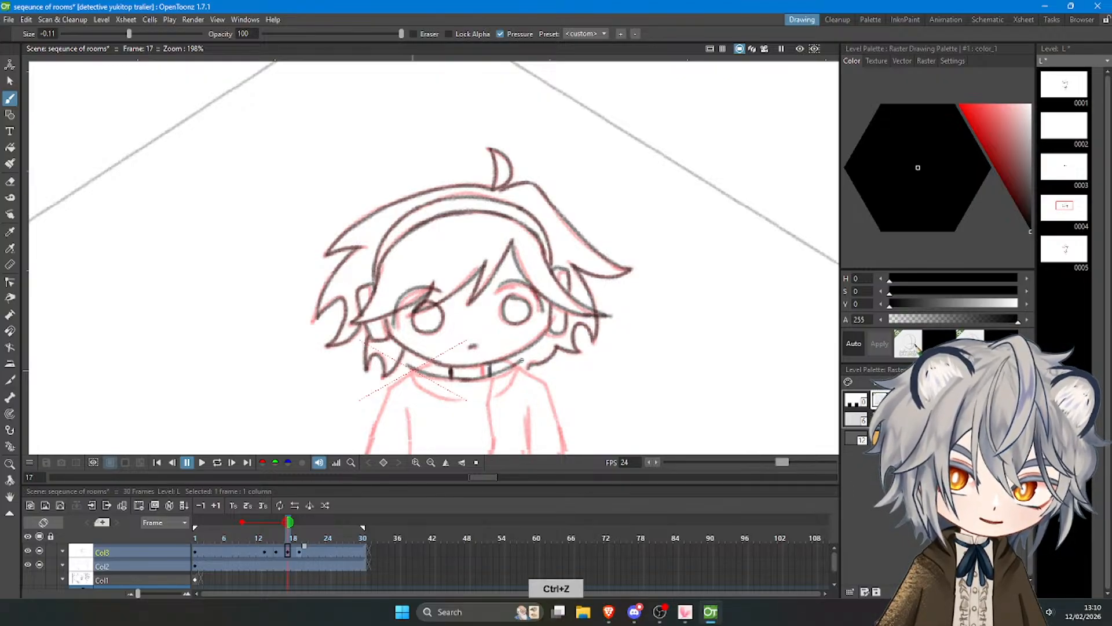
pyautogui.moveTo(408, 366)
pyautogui.mouseDown()
pyautogui.moveTo(416, 391)
pyautogui.moveTo(457, 396)
pyautogui.mouseUp()
pyautogui.hotkey('ctrl', 'z')
pyautogui.moveTo(526, 359); pyautogui.dragTo(495, 397)
pyautogui.hotkey('ctrl', 'z')
pyautogui.moveTo(408, 365); pyautogui.dragTo(423, 360)
pyautogui.hotkey('ctrl', 'z')
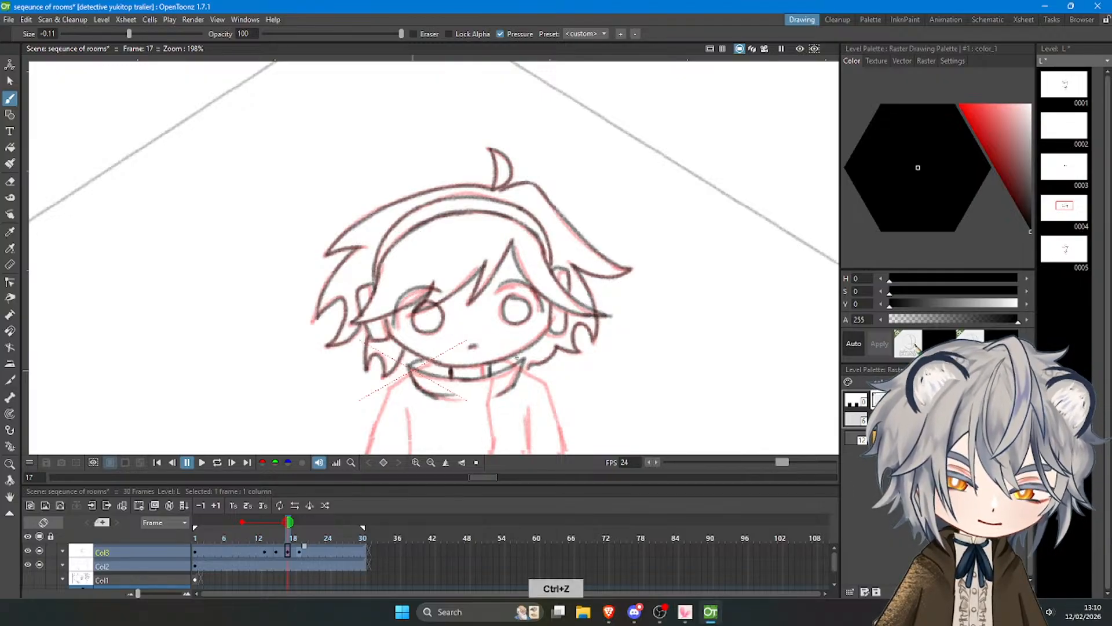
pyautogui.scroll(-3, 510, 328)
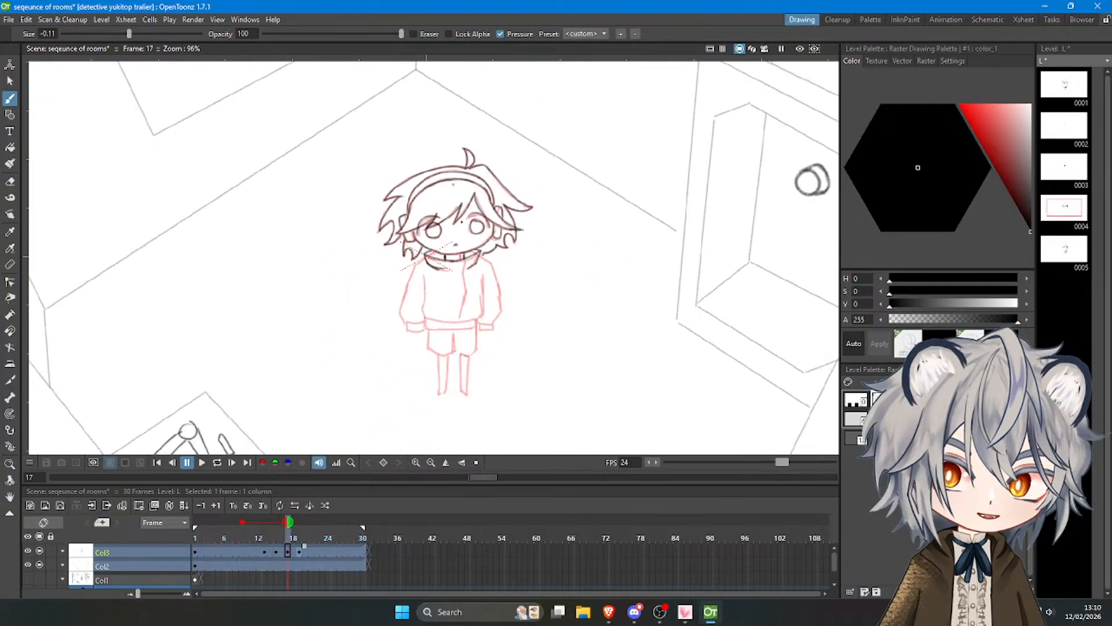
# Trace the left shoulder, the outer edge of the left sleeve and its cuff over the onion-skin sketch.
pyautogui.scroll(3, 477, 332)
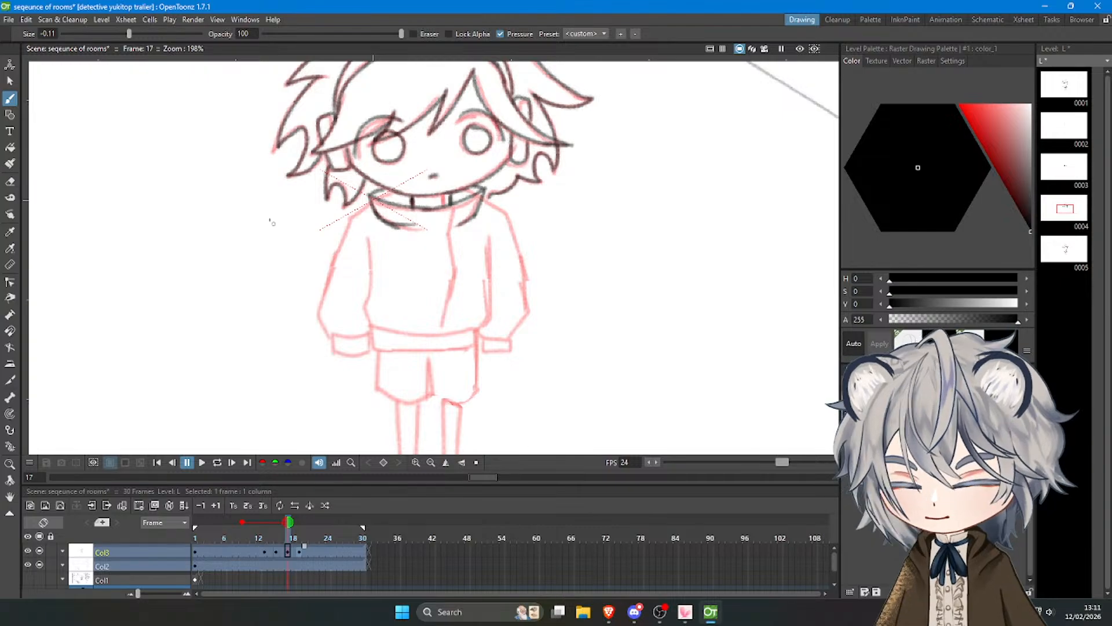
pyautogui.hotkey('ctrl', 'z')
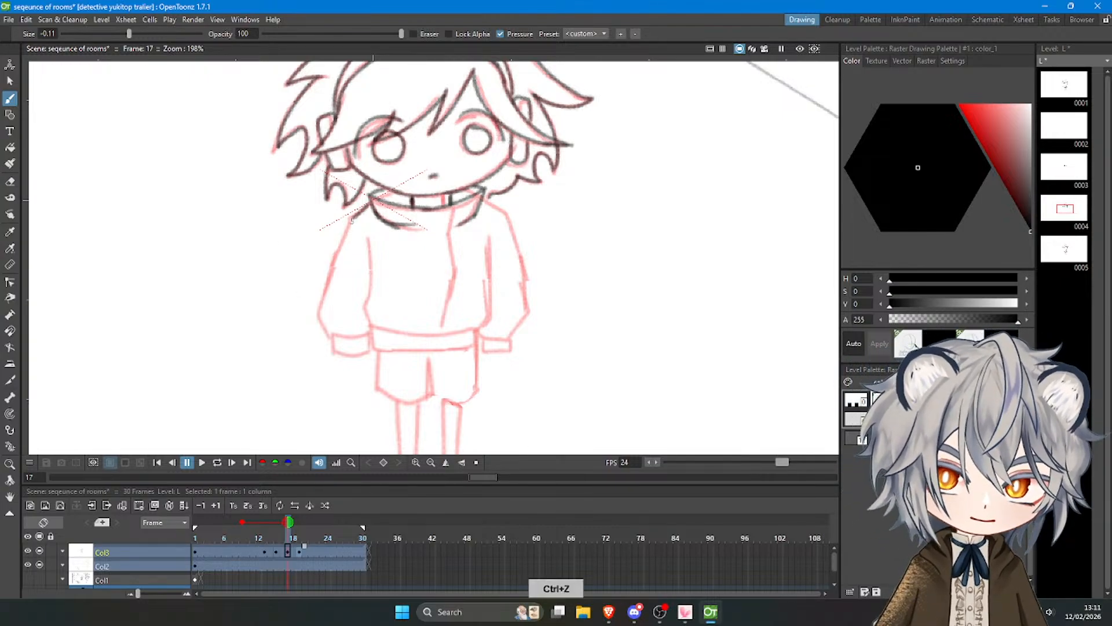
pyautogui.hotkey('ctrl', 'z')
pyautogui.moveTo(352, 220); pyautogui.dragTo(317, 309)
pyautogui.hotkey('ctrl', 'z')
pyautogui.hotkey('ctrl', 'z')
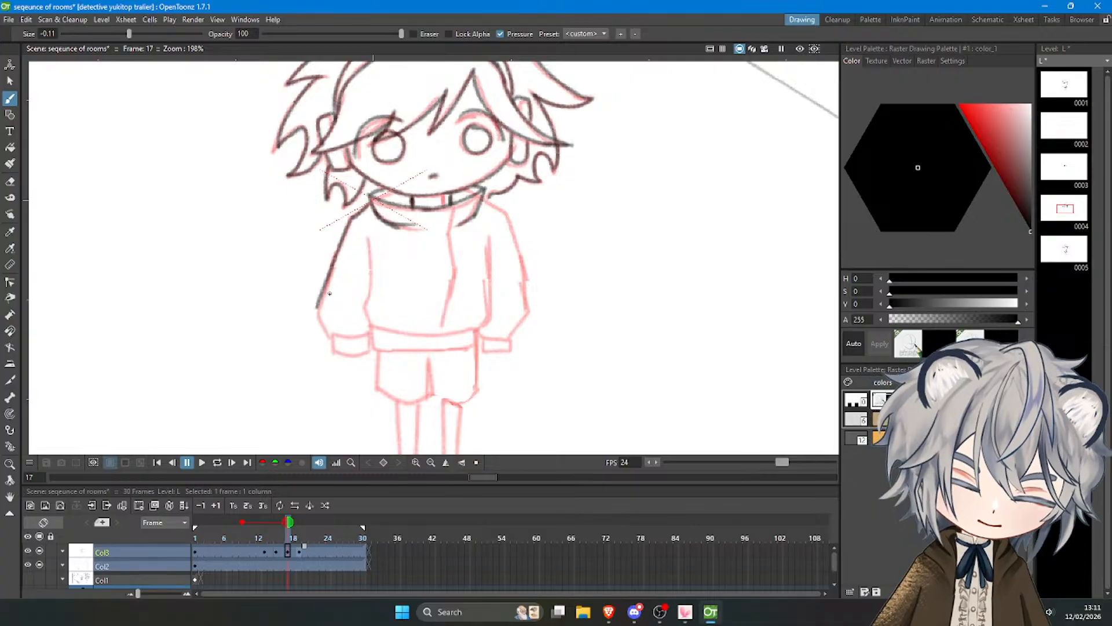
pyautogui.moveTo(318, 307); pyautogui.dragTo(333, 346)
pyautogui.hotkey('ctrl', 'z')
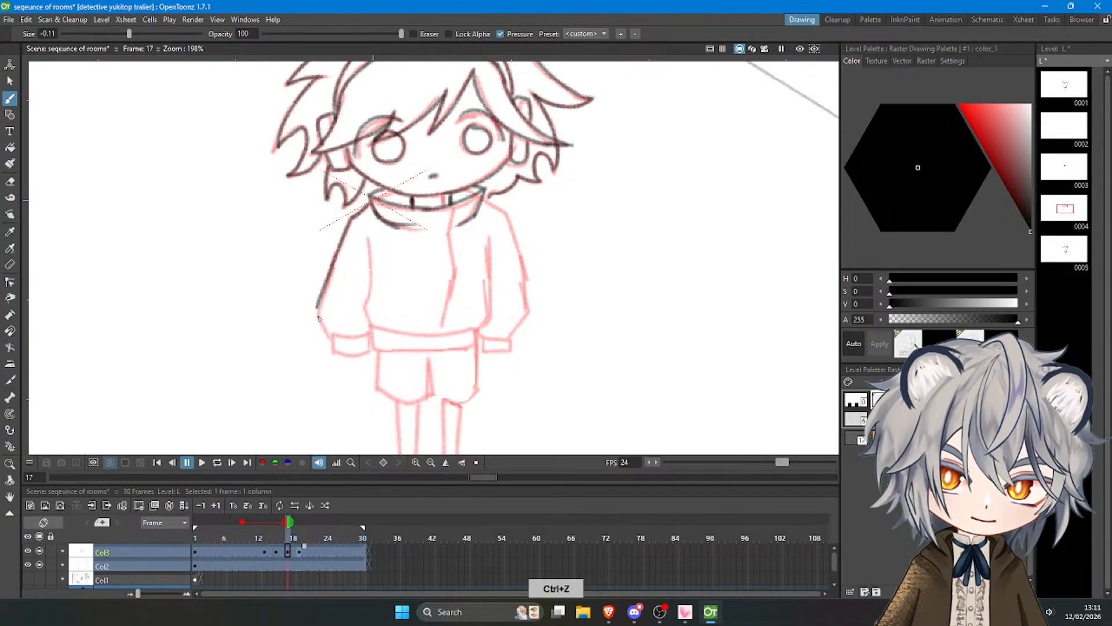
pyautogui.moveTo(318, 306)
pyautogui.mouseDown()
pyautogui.moveTo(334, 353)
pyautogui.moveTo(334, 340)
pyautogui.moveTo(335, 350)
pyautogui.moveTo(373, 338)
pyautogui.moveTo(340, 354)
pyautogui.moveTo(370, 344)
pyautogui.mouseUp()
pyautogui.hotkey('ctrl', 'z')
# Draw the inner line of the left sleeve from the armpit down to the cuff.
pyautogui.hotkey('ctrl', 'z')
pyautogui.moveTo(369, 240); pyautogui.dragTo(365, 298)
pyautogui.hotkey('ctrl', 'z')
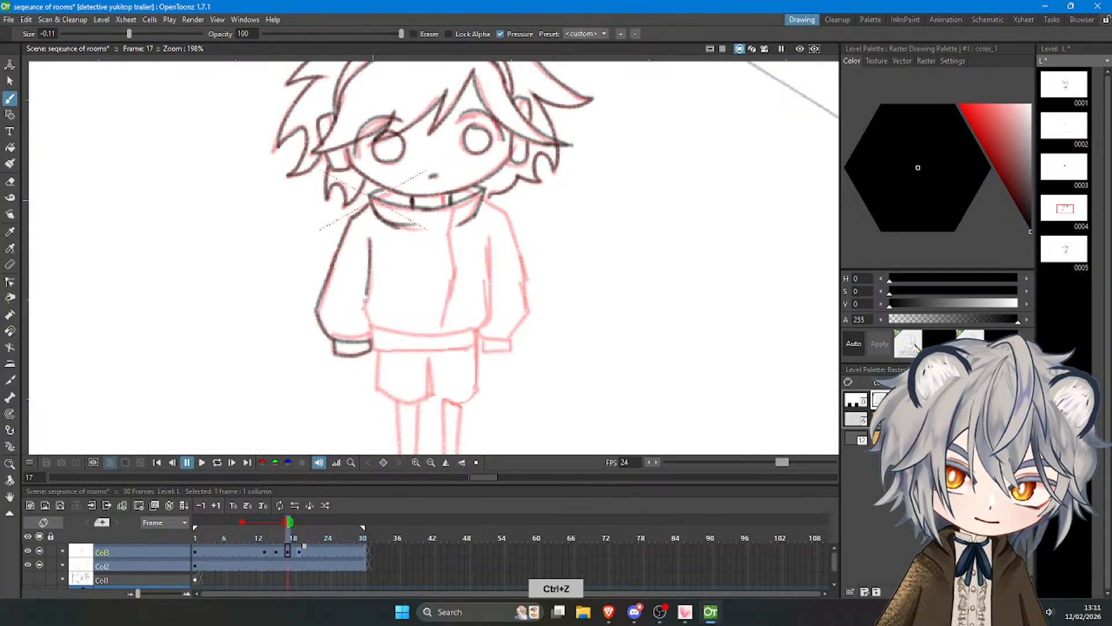
pyautogui.hotkey('ctrl', 'z')
pyautogui.moveTo(369, 237)
pyautogui.mouseDown()
pyautogui.moveTo(371, 331)
pyautogui.moveTo(438, 335)
pyautogui.mouseUp()
pyautogui.hotkey('ctrl', 'z')
# Draw the jacket's hem band with its upper and lower curves and both short side edges.
pyautogui.hotkey('ctrl', 'z')
pyautogui.hotkey('ctrl', 'z')
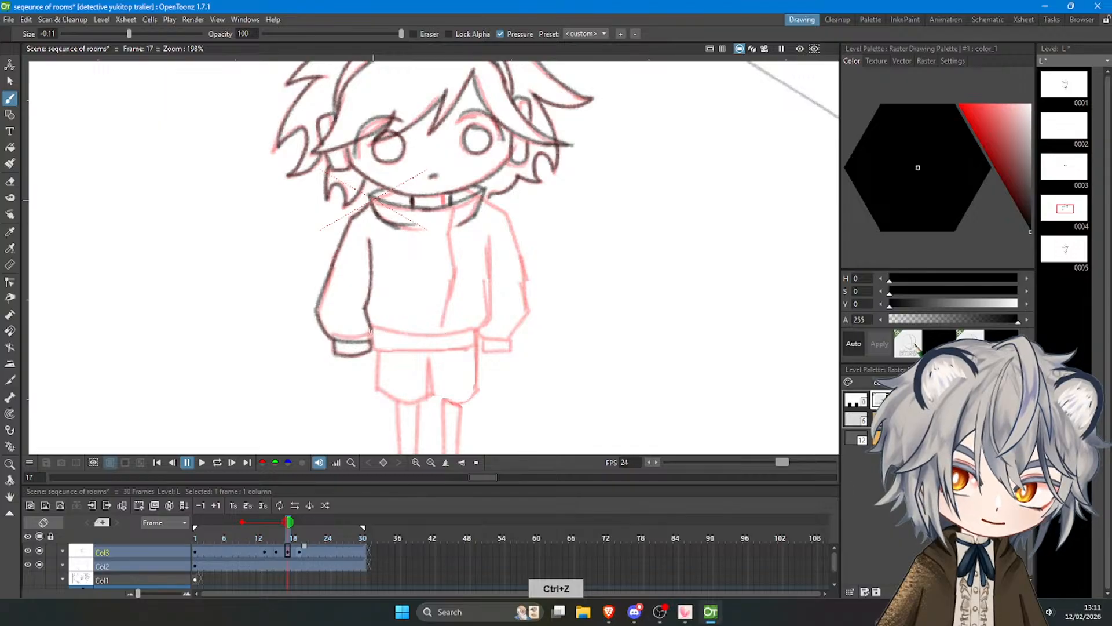
pyautogui.moveTo(369, 331); pyautogui.dragTo(481, 330)
pyautogui.hotkey('ctrl', 'z')
pyautogui.hotkey('ctrl', 'z')
pyautogui.hotkey('ctrl', 'z')
pyautogui.moveTo(372, 327); pyautogui.dragTo(374, 351)
pyautogui.moveTo(373, 351); pyautogui.dragTo(465, 347)
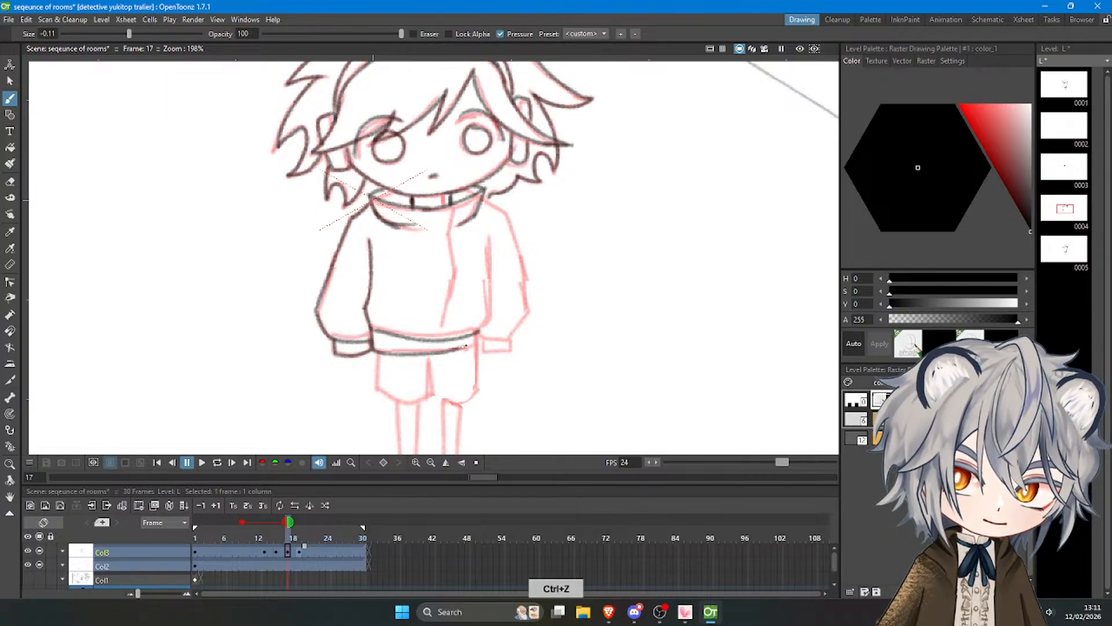
pyautogui.hotkey('ctrl', 'z')
pyautogui.hotkey('ctrl', 'z')
pyautogui.moveTo(372, 327); pyautogui.dragTo(475, 332)
pyautogui.hotkey('ctrl', 'z')
pyautogui.moveTo(372, 326)
pyautogui.mouseDown()
pyautogui.moveTo(374, 352)
pyautogui.moveTo(475, 349)
pyautogui.mouseUp()
pyautogui.hotkey('ctrl', 'z')
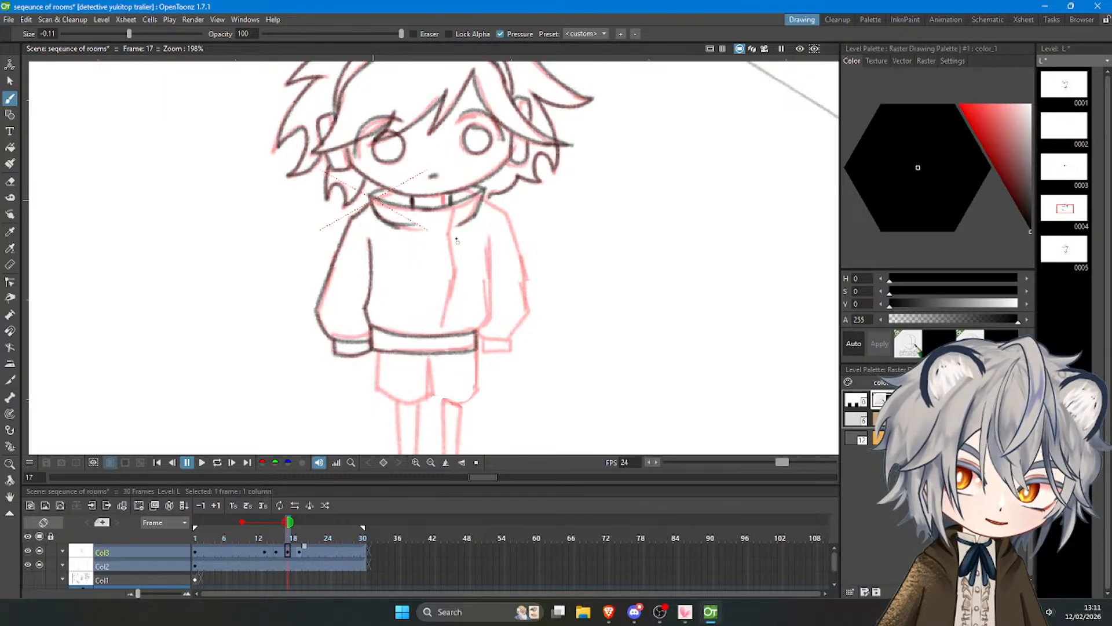
# Draw the jacket's front opening line from the collar to the hem and the right sleeve's inner line.
pyautogui.moveTo(454, 207); pyautogui.dragTo(450, 231)
pyautogui.moveTo(450, 232); pyautogui.dragTo(455, 332)
pyautogui.hotkey('ctrl', 'z')
pyautogui.hotkey('ctrl', 'z')
pyautogui.moveTo(486, 232); pyautogui.dragTo(490, 313)
pyautogui.hotkey('ctrl', 'z')
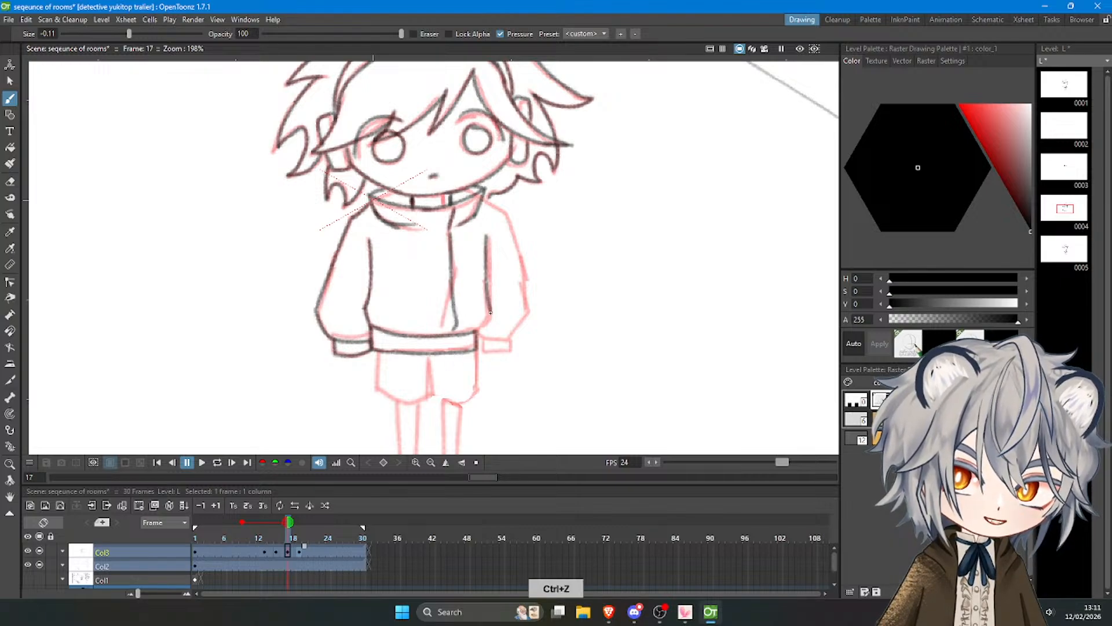
pyautogui.hotkey('ctrl', 'z')
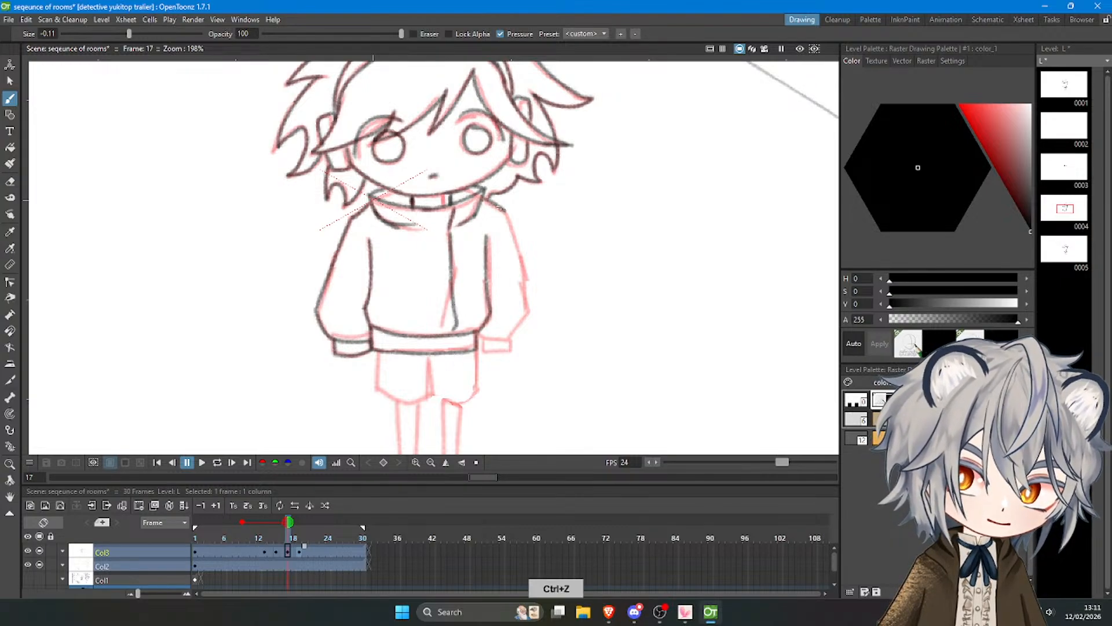
# Trace the outer edge of the right sleeve from the shoulder down and close it with the cuff.
pyautogui.hotkey('ctrl', 'z')
pyautogui.moveTo(506, 214); pyautogui.dragTo(526, 307)
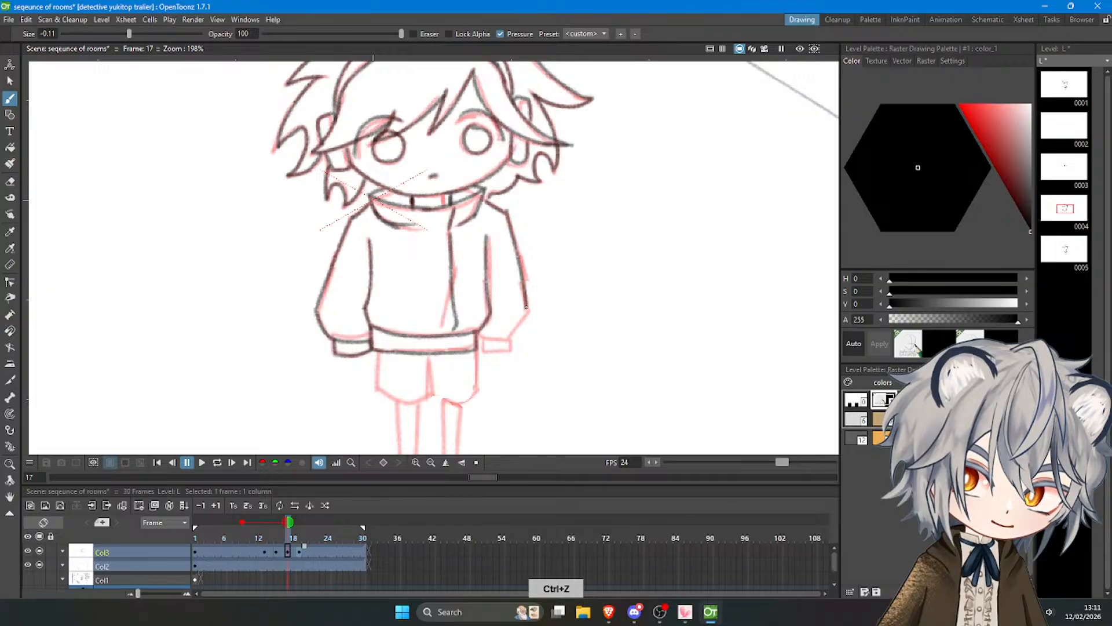
pyautogui.hotkey('ctrl', 'z')
pyautogui.moveTo(506, 210); pyautogui.dragTo(526, 304)
pyautogui.hotkey('ctrl', 'z')
pyautogui.moveTo(506, 212)
pyautogui.mouseDown()
pyautogui.moveTo(527, 311)
pyautogui.moveTo(510, 340)
pyautogui.moveTo(481, 339)
pyautogui.moveTo(513, 348)
pyautogui.mouseUp()
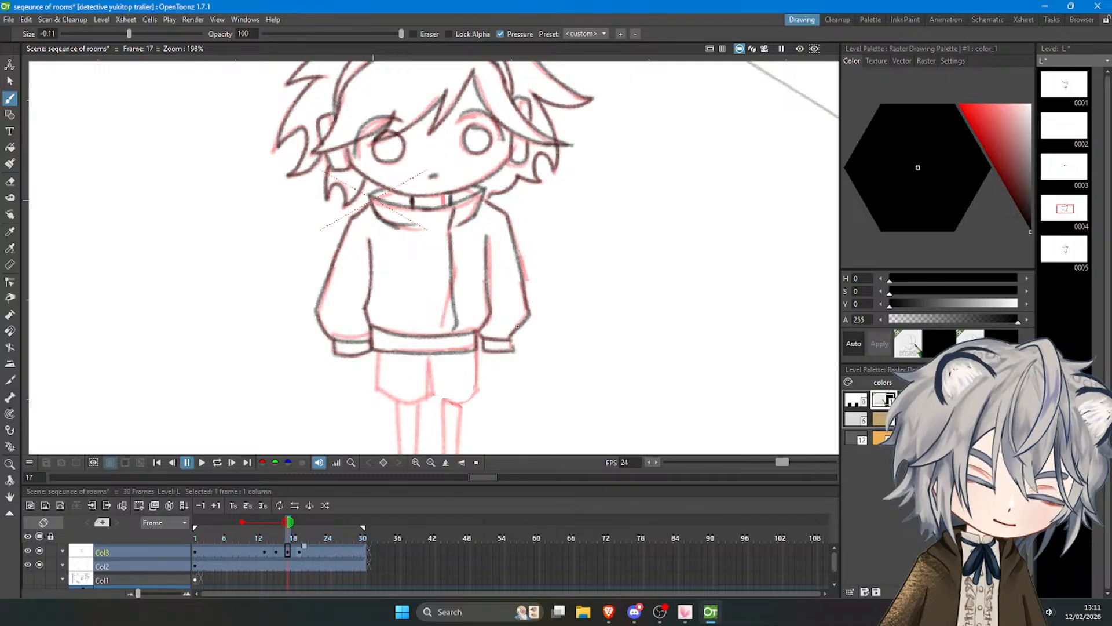
# Draw the left leg of the shorts below the hem band, including the centre crease.
pyautogui.scroll(-4, 517, 326)
pyautogui.scroll(4, 508, 327)
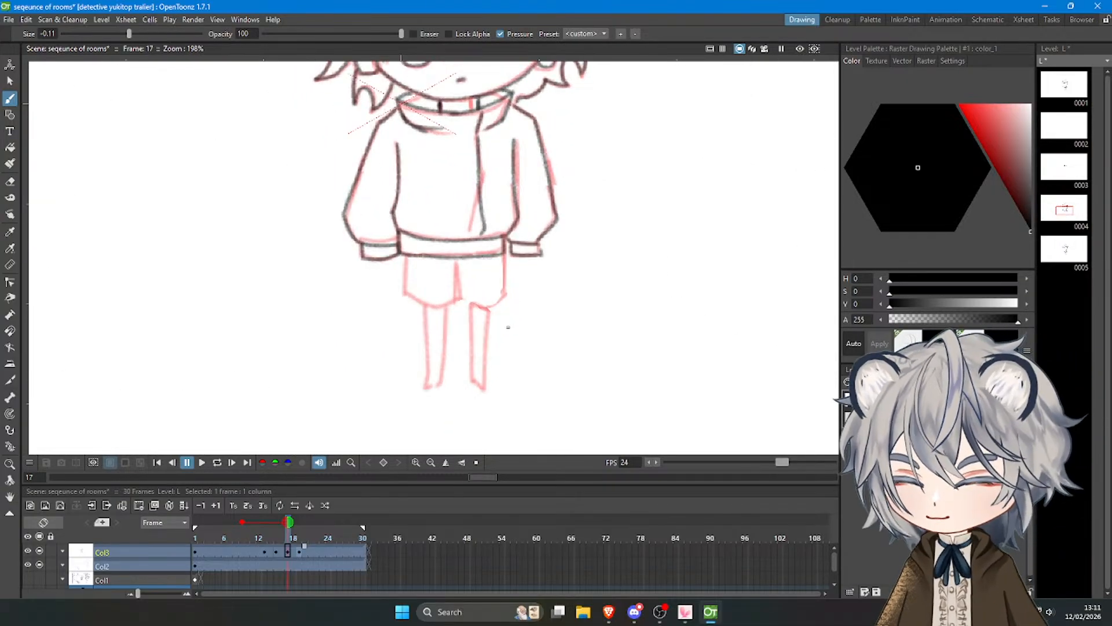
pyautogui.scroll(1, 482, 315)
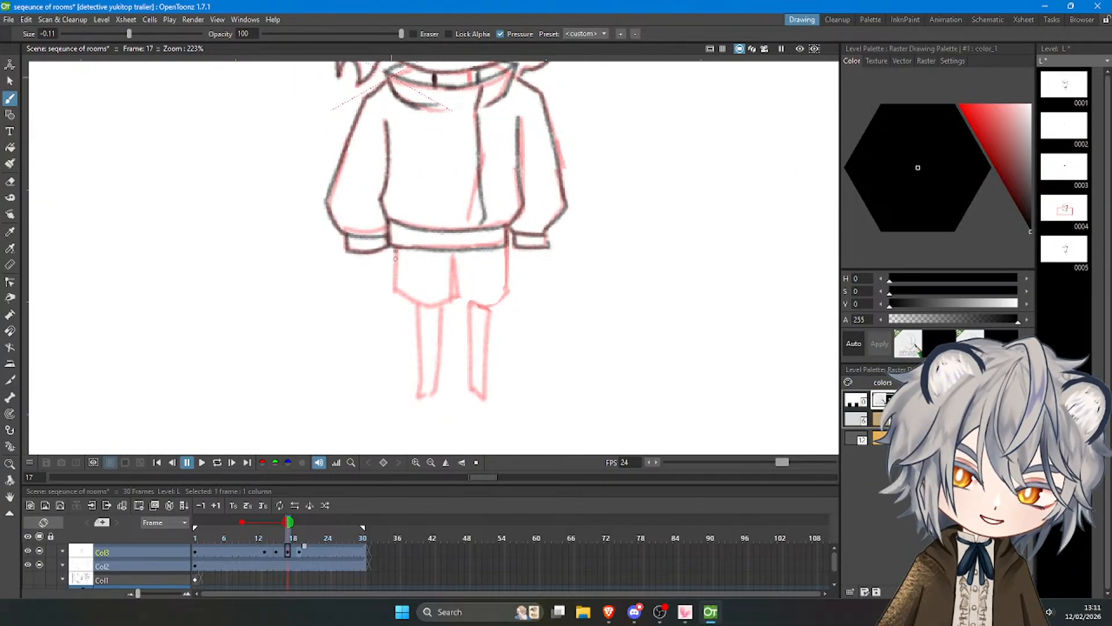
pyautogui.hotkey('ctrl', 'z')
pyautogui.moveTo(397, 251)
pyautogui.mouseDown()
pyautogui.moveTo(394, 295)
pyautogui.moveTo(438, 312)
pyautogui.moveTo(452, 300)
pyautogui.mouseUp()
pyautogui.hotkey('ctrl', 'z')
pyautogui.hotkey('ctrl', 'z')
pyautogui.moveTo(452, 259); pyautogui.dragTo(453, 301)
pyautogui.hotkey('ctrl', 'z')
pyautogui.hotkey('ctrl', 'z')
# Draw the right leg of the shorts, joining the centre crease to the outer side edge.
pyautogui.moveTo(454, 260)
pyautogui.mouseDown()
pyautogui.moveTo(461, 304)
pyautogui.moveTo(500, 305)
pyautogui.mouseUp()
pyautogui.moveTo(505, 244)
pyautogui.mouseDown()
pyautogui.moveTo(511, 297)
pyautogui.moveTo(488, 307)
pyautogui.mouseUp()
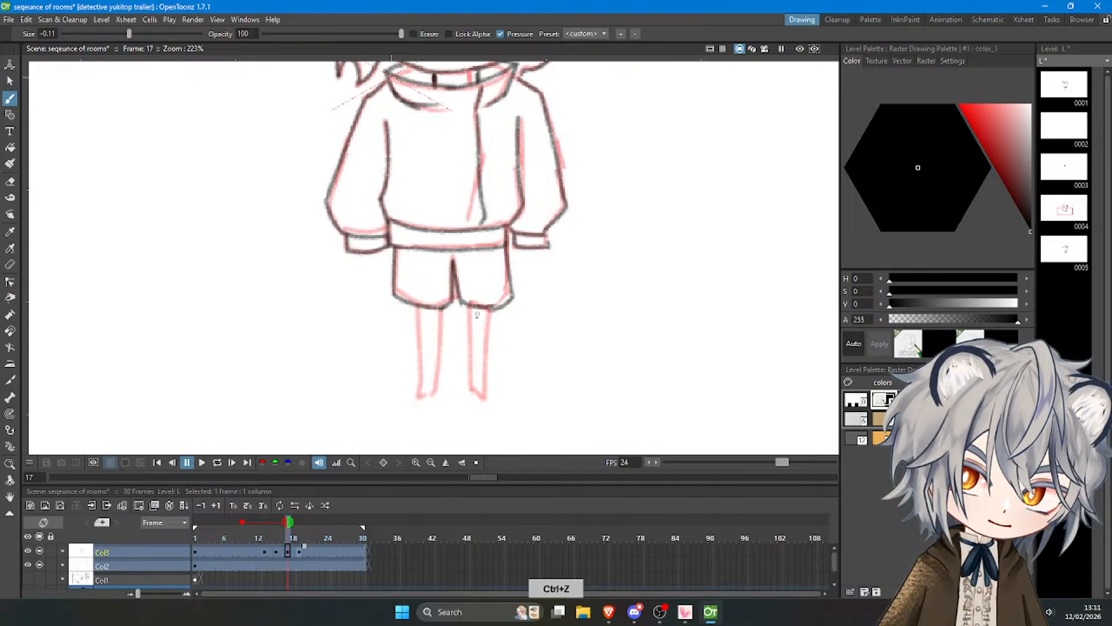
pyautogui.hotkey('ctrl', 'z')
pyautogui.moveTo(505, 245)
pyautogui.mouseDown()
pyautogui.moveTo(509, 296)
pyautogui.moveTo(487, 307)
pyautogui.mouseUp()
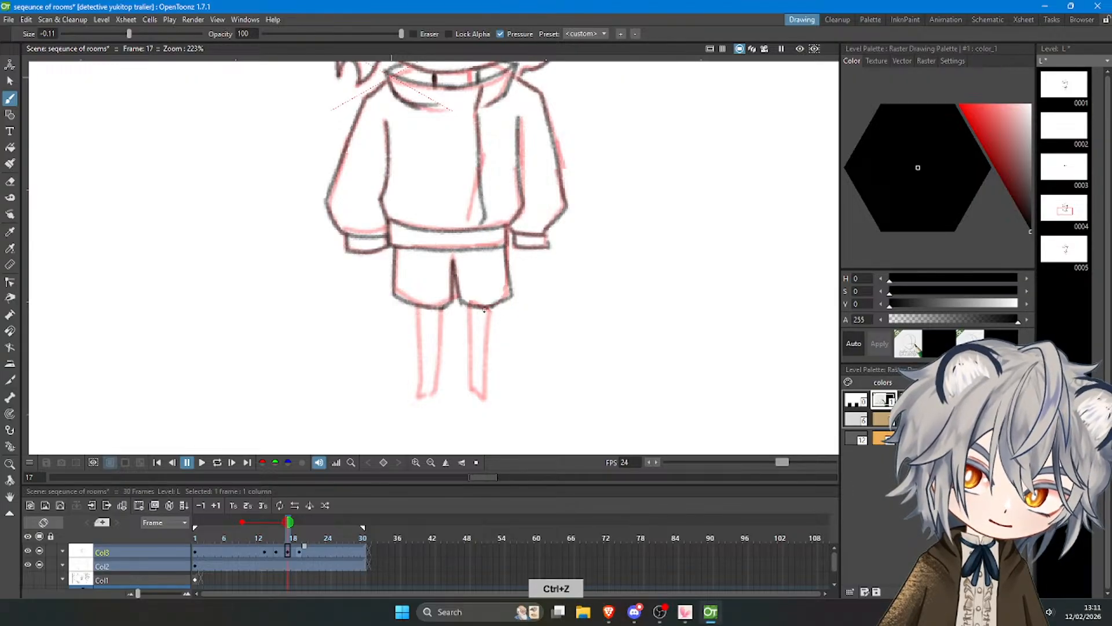
pyautogui.hotkey('ctrl', 'z')
# Trace both of the character's legs from the shorts down to the pointed feet.
pyautogui.moveTo(420, 309); pyautogui.dragTo(415, 398)
pyautogui.moveTo(441, 310); pyautogui.dragTo(427, 399)
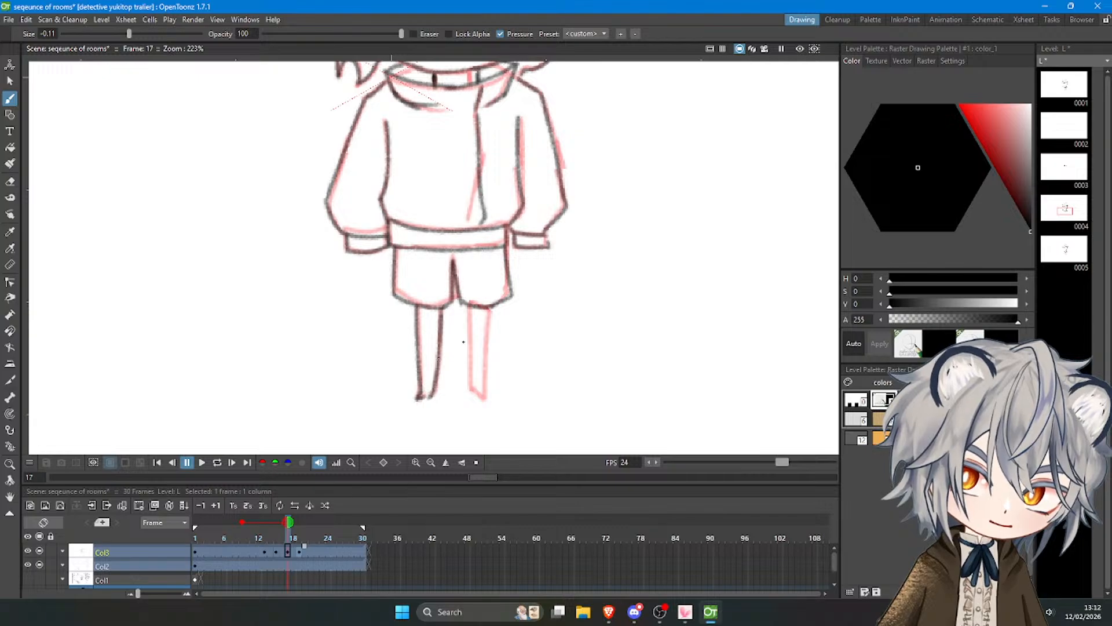
pyautogui.moveTo(468, 310); pyautogui.dragTo(472, 393)
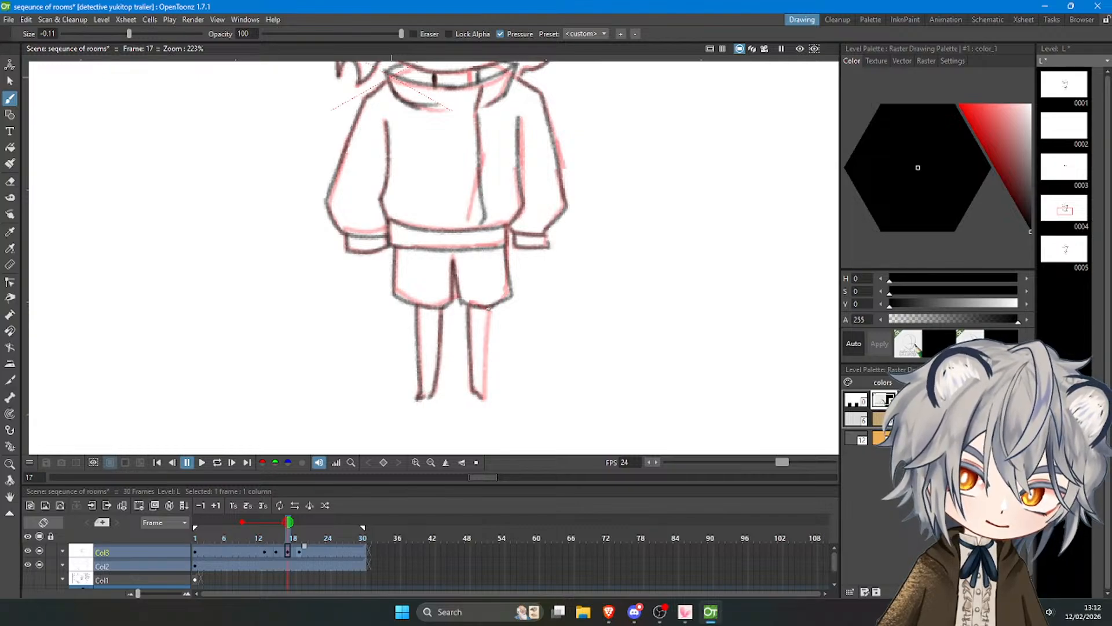
pyautogui.moveTo(488, 309); pyautogui.dragTo(482, 398)
pyautogui.hotkey('ctrl', 'z')
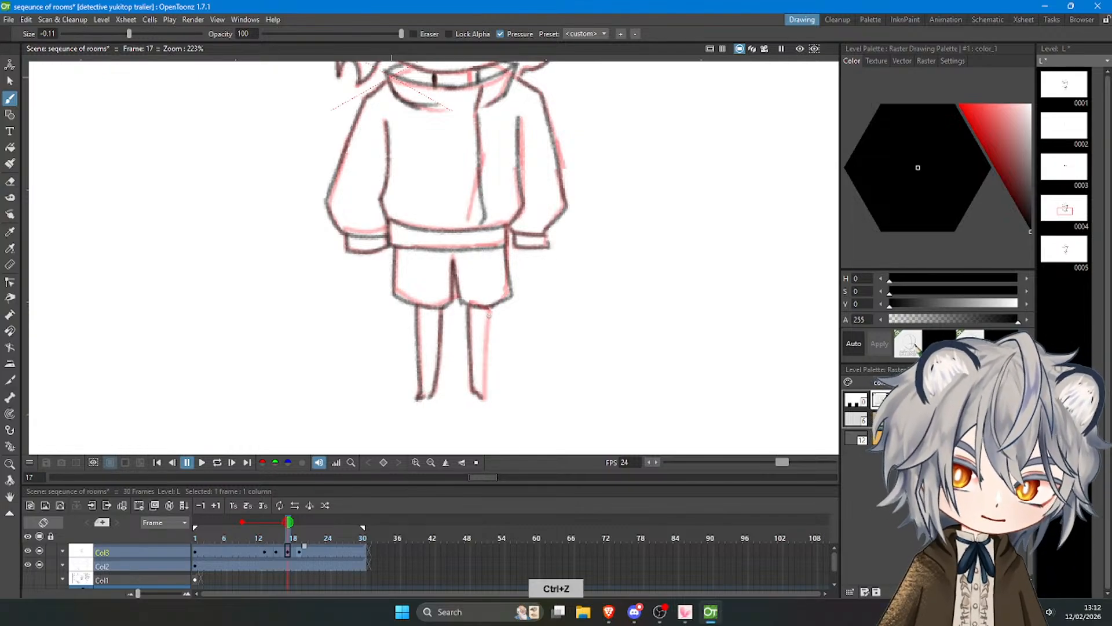
pyautogui.moveTo(490, 309); pyautogui.dragTo(486, 399)
pyautogui.hotkey('ctrl', 'z')
pyautogui.moveTo(490, 309); pyautogui.dragTo(480, 394)
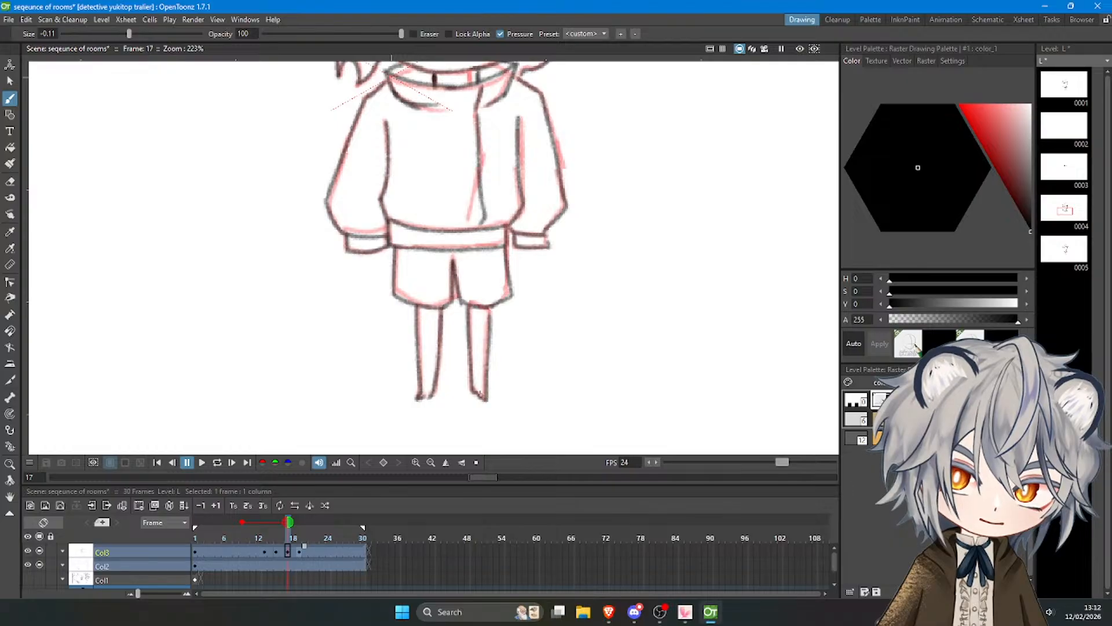
# Play back the animation from the first frame to check the character's blink.
pyautogui.scroll(-5, 452, 330)
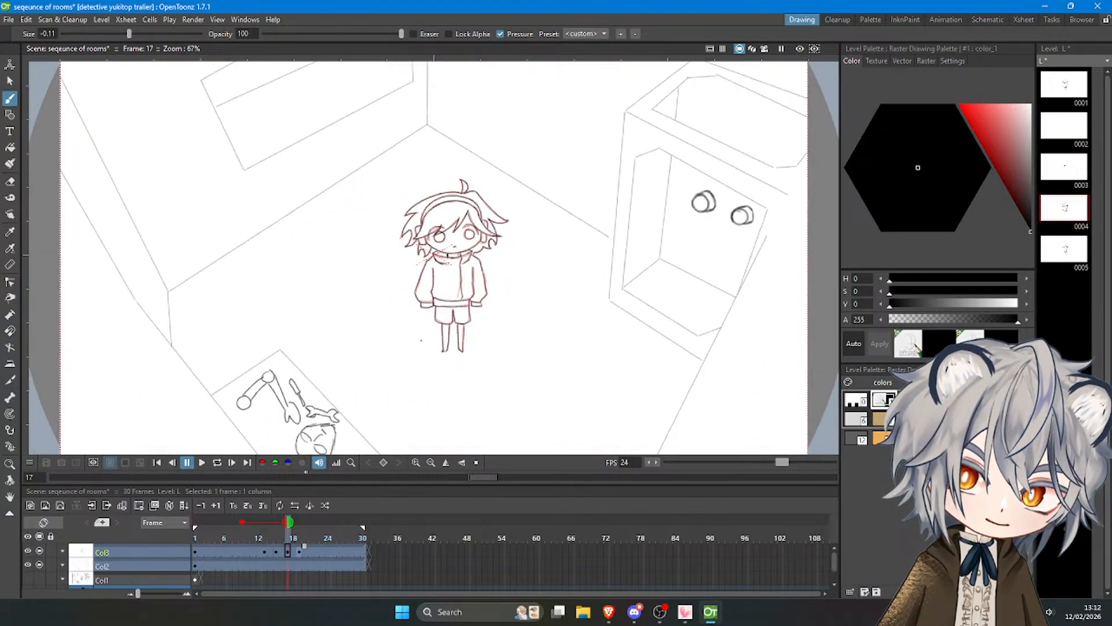
pyautogui.moveTo(286, 534)
pyautogui.mouseDown()
pyautogui.moveTo(265, 539)
pyautogui.moveTo(307, 541)
pyautogui.moveTo(273, 538)
pyautogui.mouseUp()
pyautogui.click(202, 462)
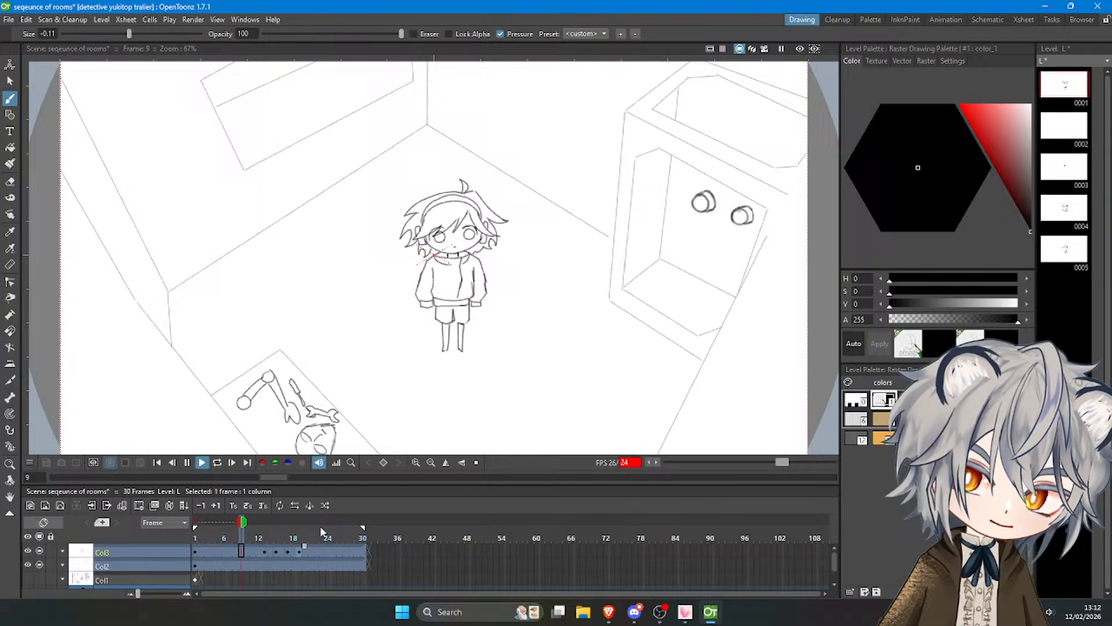
pyautogui.click(201, 465)
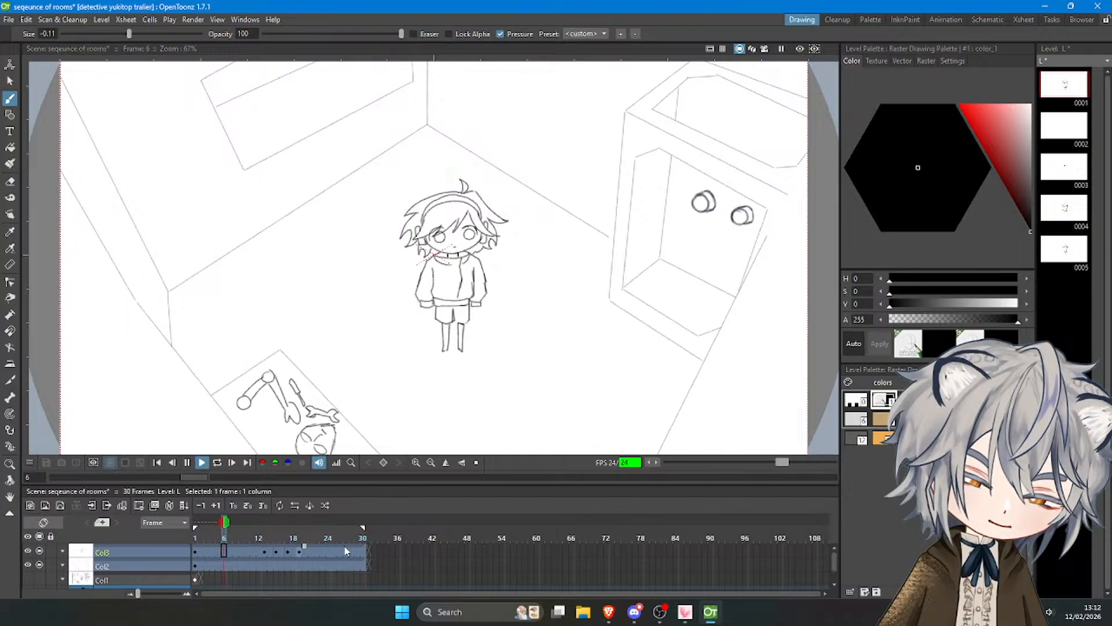
pyautogui.click(202, 463)
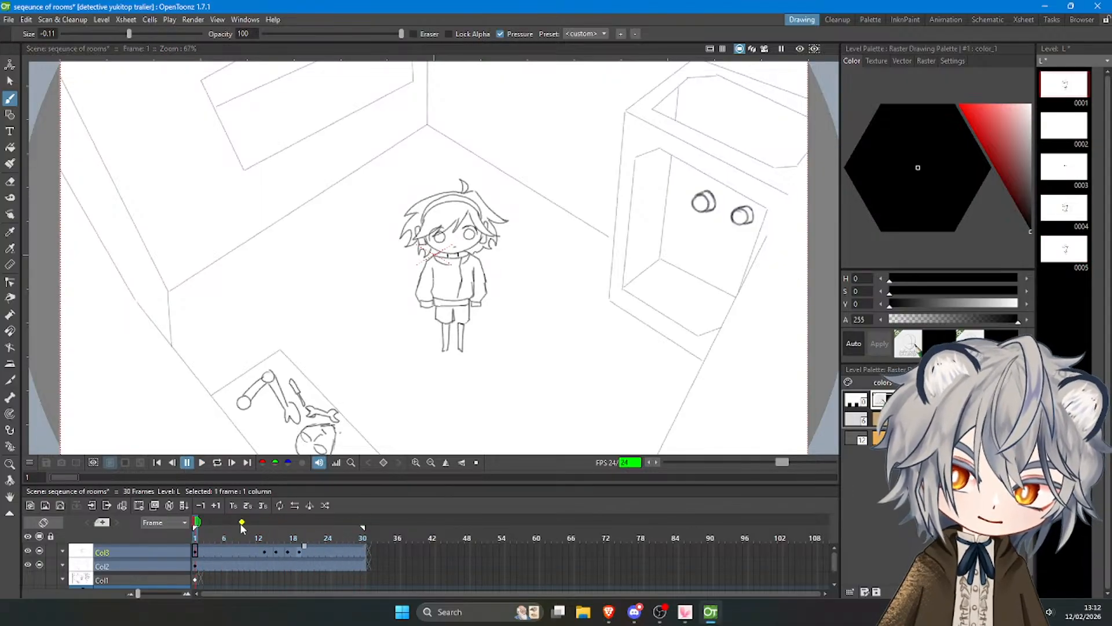
# On frame 13, trace the fringe from its central peak along the jagged locks to the left side of the face.
pyautogui.click(264, 538)
pyautogui.scroll(5, 457, 203)
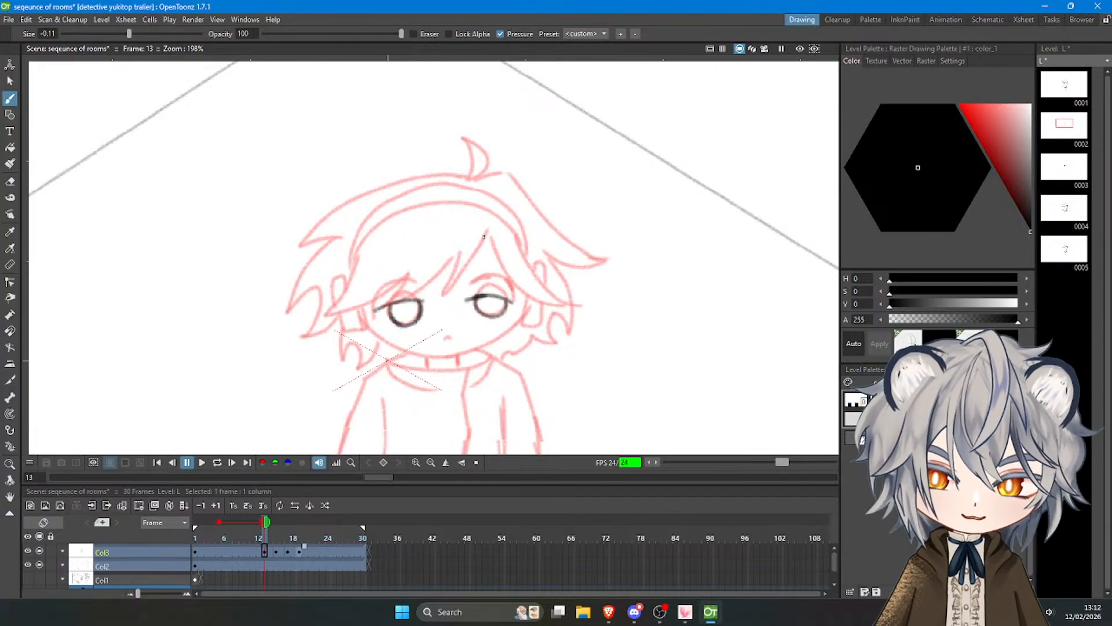
pyautogui.moveTo(488, 230); pyautogui.dragTo(445, 293)
pyautogui.hotkey('ctrl', 'z')
pyautogui.hotkey('ctrl', 'z')
pyautogui.hotkey('ctrl', 'z')
pyautogui.moveTo(461, 251); pyautogui.dragTo(444, 291)
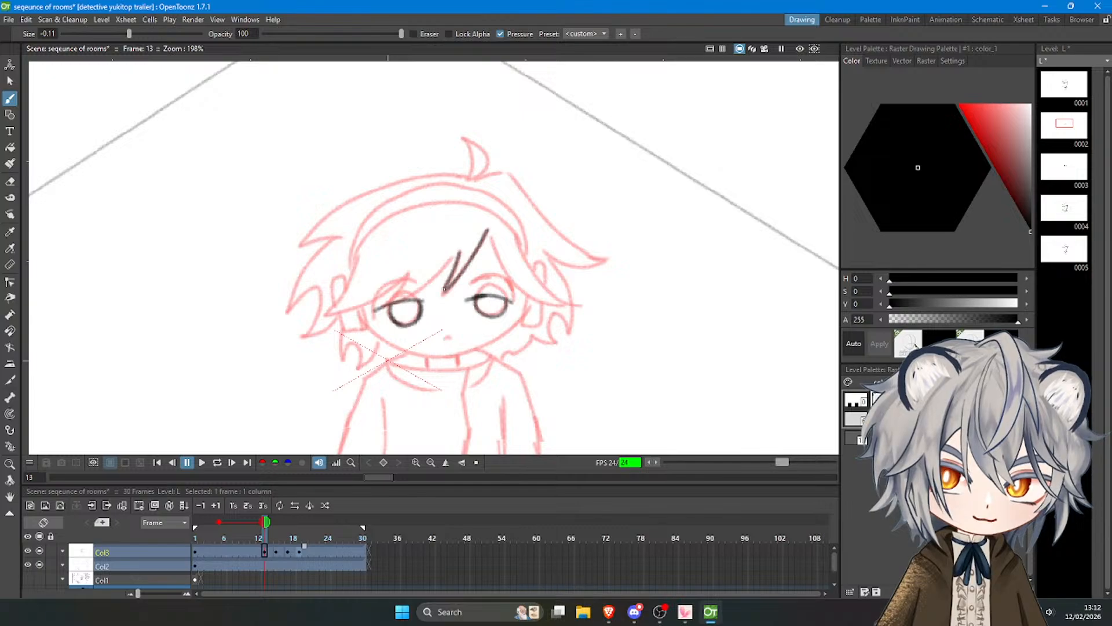
pyautogui.hotkey('ctrl', 'z')
pyautogui.moveTo(461, 252)
pyautogui.mouseDown()
pyautogui.moveTo(444, 293)
pyautogui.moveTo(449, 263)
pyautogui.moveTo(384, 309)
pyautogui.moveTo(406, 278)
pyautogui.moveTo(326, 313)
pyautogui.moveTo(354, 255)
pyautogui.mouseUp()
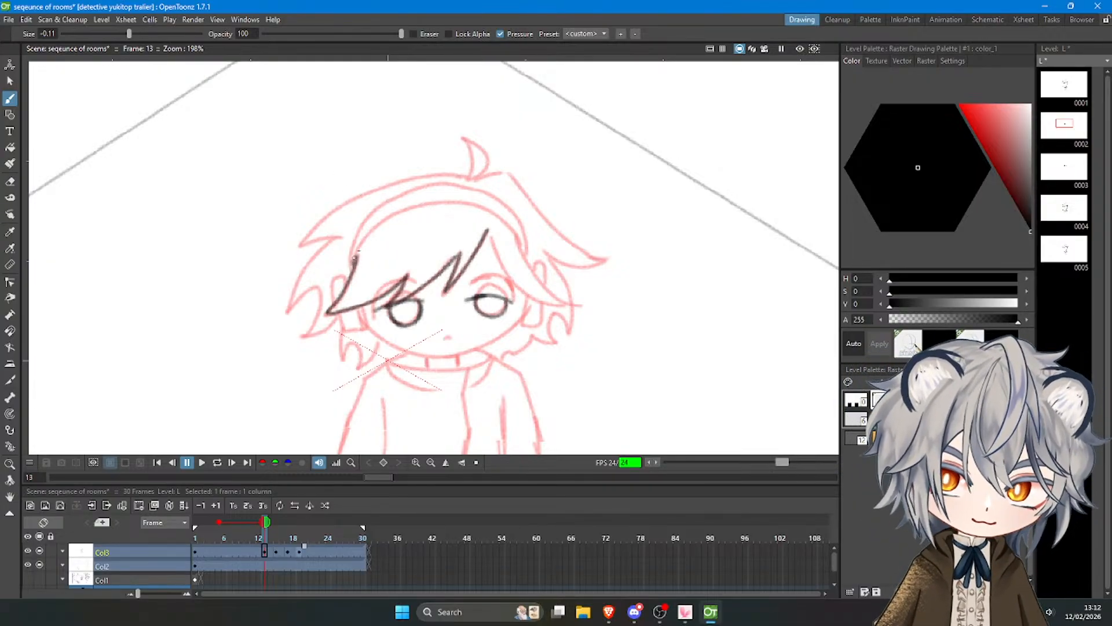
pyautogui.hotkey('ctrl', 'z')
# Trace the inner line of the headband over the forehead and the right fringe lock sweeping past the eye.
pyautogui.moveTo(355, 258)
pyautogui.mouseDown()
pyautogui.moveTo(384, 223)
pyautogui.moveTo(421, 204)
pyautogui.moveTo(386, 220)
pyautogui.moveTo(478, 202)
pyautogui.moveTo(524, 242)
pyautogui.moveTo(504, 273)
pyautogui.mouseUp()
pyautogui.hotkey('ctrl', 'z')
pyautogui.hotkey('ctrl', 'z')
pyautogui.moveTo(487, 230)
pyautogui.mouseDown()
pyautogui.moveTo(531, 297)
pyautogui.moveTo(572, 306)
pyautogui.mouseUp()
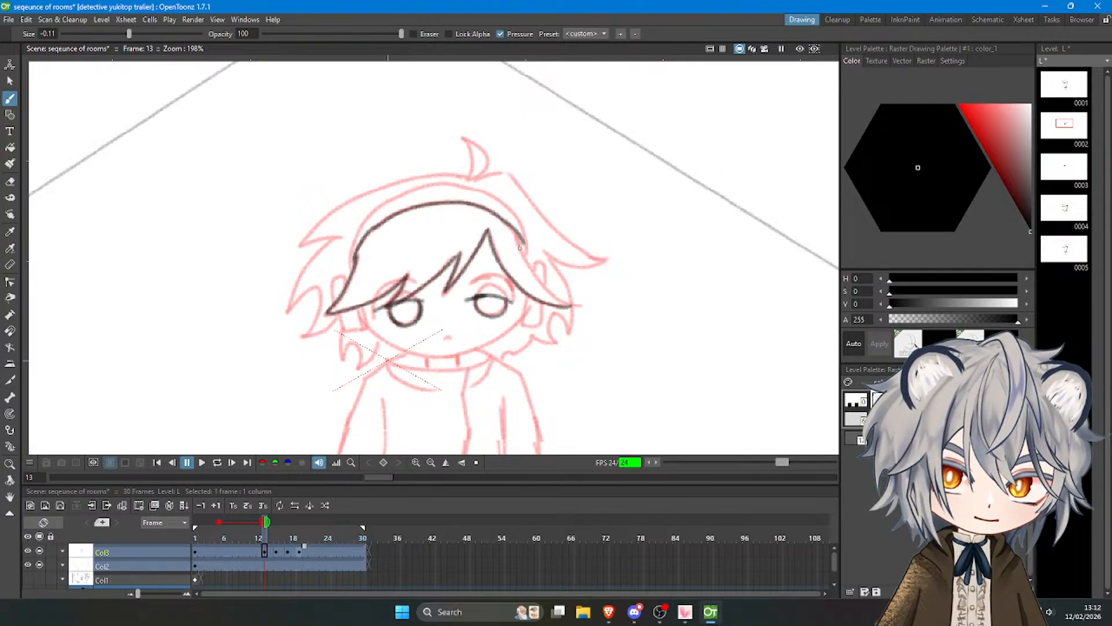
pyautogui.moveTo(514, 231)
pyautogui.mouseDown()
pyautogui.moveTo(534, 274)
pyautogui.moveTo(573, 307)
pyautogui.mouseUp()
pyautogui.hotkey('ctrl', 'z')
pyautogui.moveTo(513, 229)
pyautogui.mouseDown()
pyautogui.moveTo(527, 266)
pyautogui.moveTo(578, 305)
pyautogui.mouseUp()
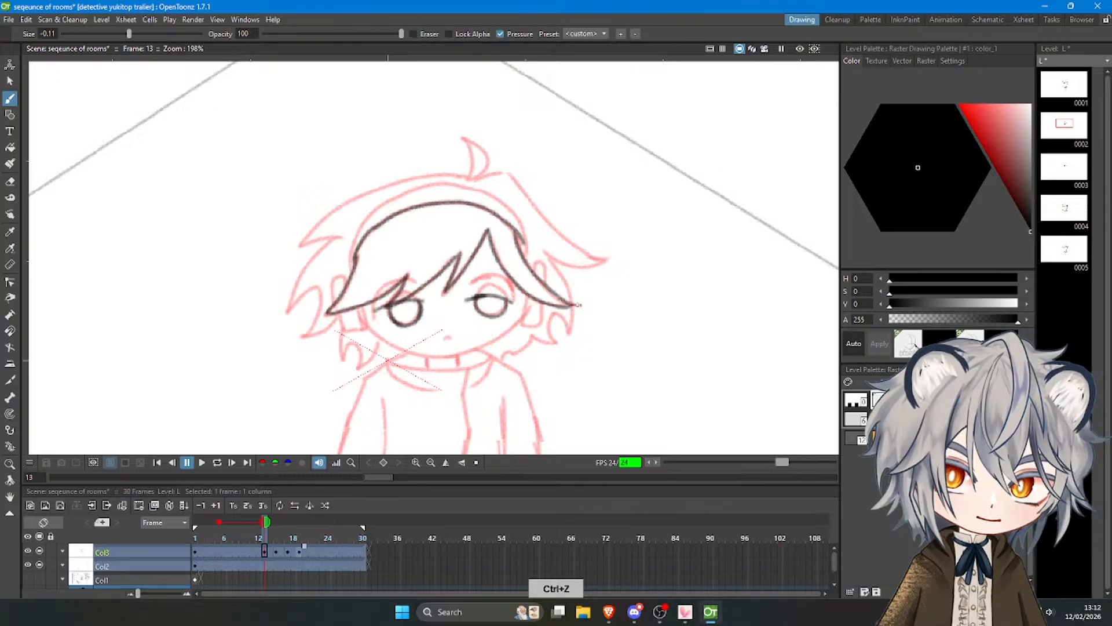
# Trace the curled tuft on top of the head and the outer hair line sweeping down to the right tip.
pyautogui.moveTo(469, 174)
pyautogui.mouseDown()
pyautogui.moveTo(465, 138)
pyautogui.moveTo(488, 167)
pyautogui.moveTo(471, 175)
pyautogui.moveTo(506, 170)
pyautogui.mouseUp()
pyautogui.hotkey('ctrl', 'z')
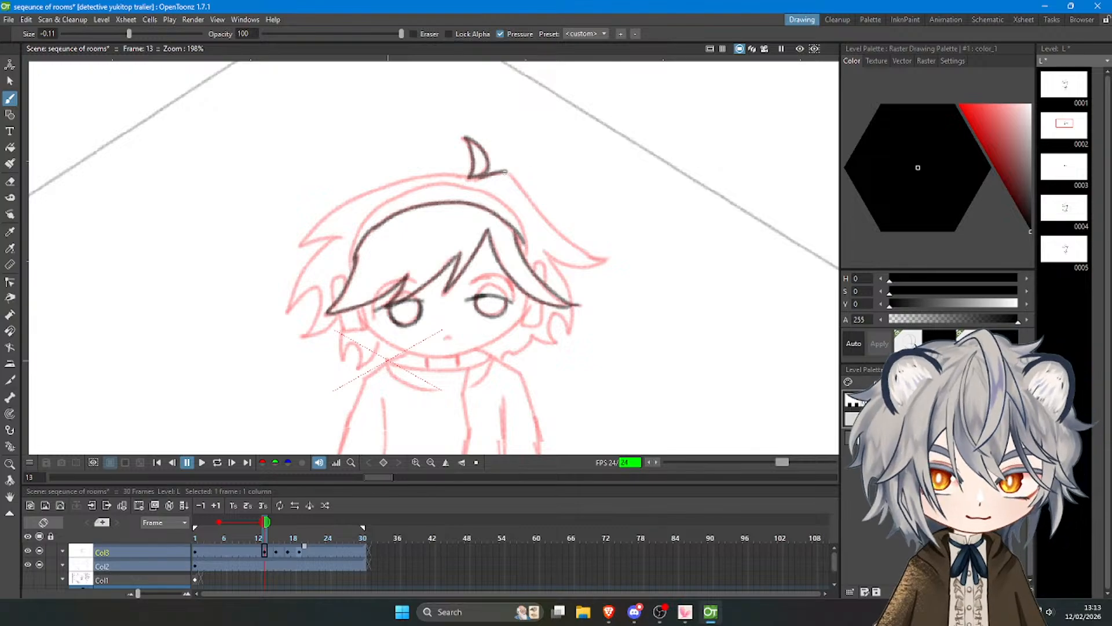
pyautogui.hotkey('ctrl', 'z')
pyautogui.moveTo(507, 172)
pyautogui.mouseDown()
pyautogui.moveTo(569, 239)
pyautogui.moveTo(609, 258)
pyautogui.mouseUp()
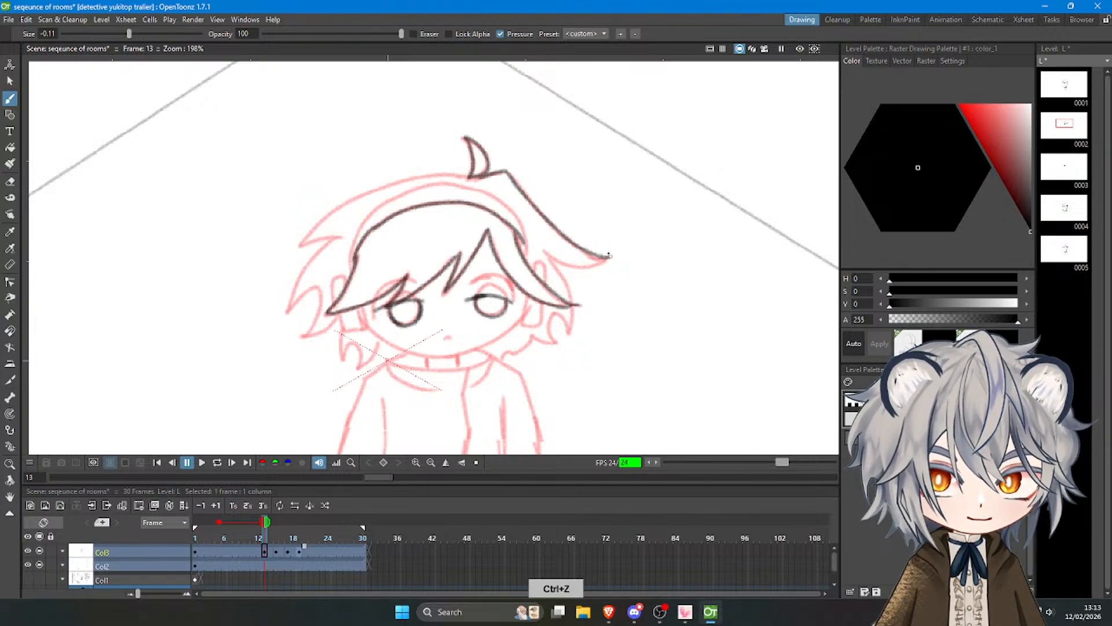
# Trace the lower hair tufts on the right side of the head and the right ear piece.
pyautogui.moveTo(541, 253)
pyautogui.mouseDown()
pyautogui.moveTo(604, 258)
pyautogui.moveTo(569, 300)
pyautogui.moveTo(573, 325)
pyautogui.moveTo(548, 313)
pyautogui.moveTo(555, 341)
pyautogui.moveTo(513, 351)
pyautogui.mouseUp()
pyautogui.hotkey('ctrl', 'z')
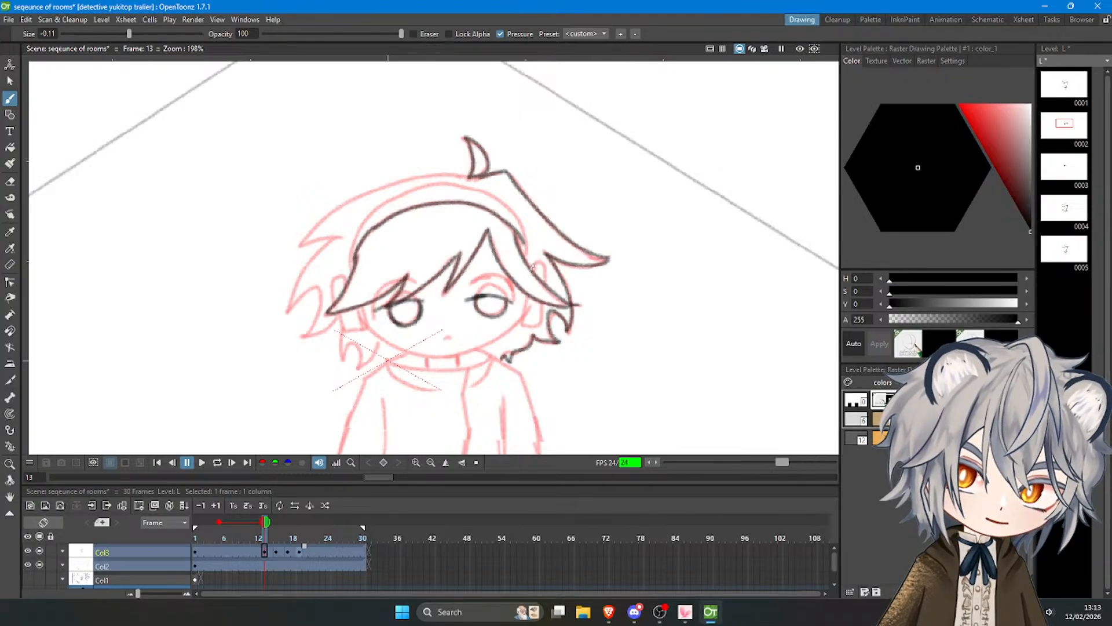
pyautogui.hotkey('ctrl', 'z')
pyautogui.moveTo(528, 263)
pyautogui.mouseDown()
pyautogui.moveTo(538, 259)
pyautogui.moveTo(546, 284)
pyautogui.moveTo(525, 326)
pyautogui.moveTo(542, 311)
pyautogui.mouseUp()
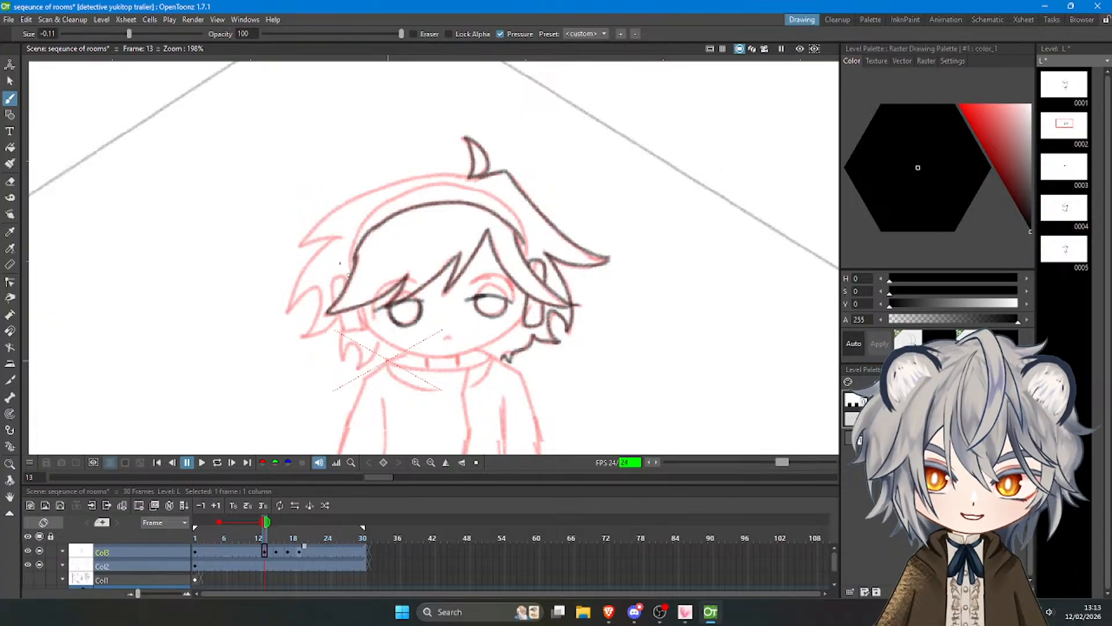
# Trace the left ear piece and the outer line of the headband rising from it.
pyautogui.hotkey('ctrl', 'z')
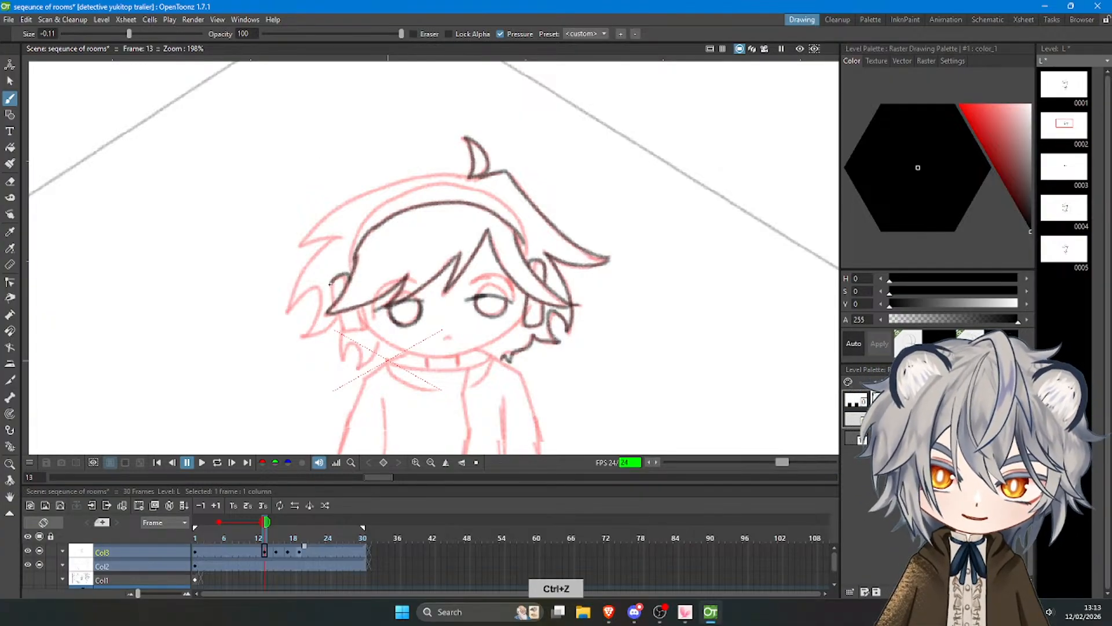
pyautogui.moveTo(330, 284)
pyautogui.mouseDown()
pyautogui.moveTo(342, 331)
pyautogui.moveTo(365, 327)
pyautogui.mouseUp()
pyautogui.hotkey('ctrl', 'z')
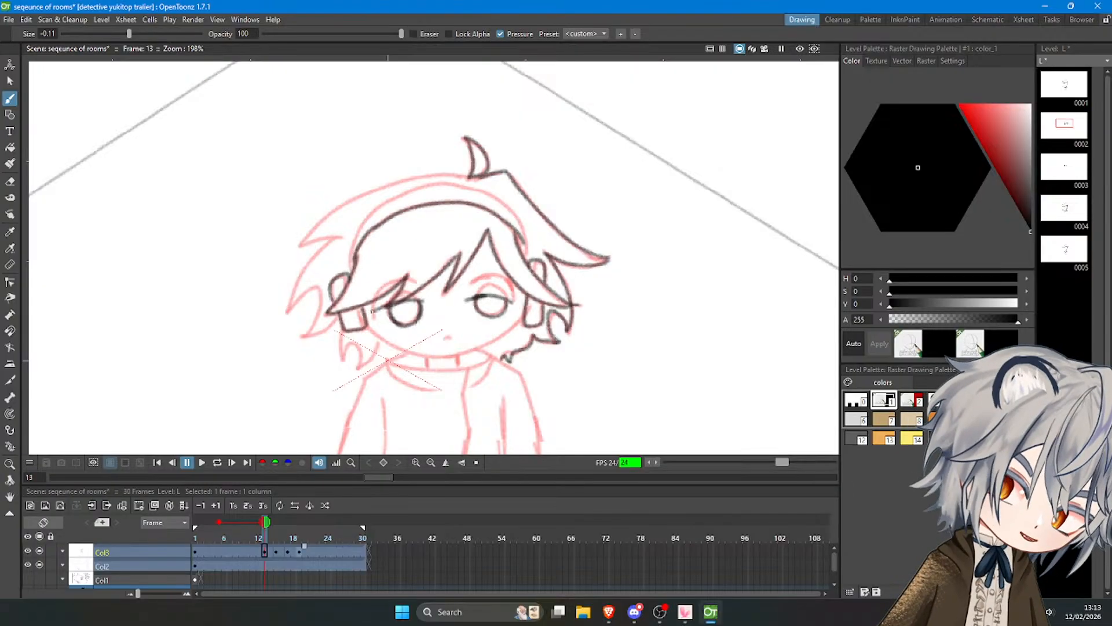
pyautogui.hotkey('ctrl', 'z')
pyautogui.moveTo(353, 270)
pyautogui.mouseDown()
pyautogui.moveTo(365, 219)
pyautogui.moveTo(355, 255)
pyautogui.moveTo(369, 215)
pyautogui.moveTo(443, 185)
pyautogui.mouseUp()
pyautogui.hotkey('ctrl', 'z')
pyautogui.moveTo(639, 191)
pyautogui.mouseDown()
pyautogui.moveTo(631, 209)
pyautogui.moveTo(703, 191)
pyautogui.mouseUp()
pyautogui.moveTo(693, 196); pyautogui.dragTo(692, 198)
pyautogui.moveTo(663, 210); pyautogui.dragTo(678, 212)
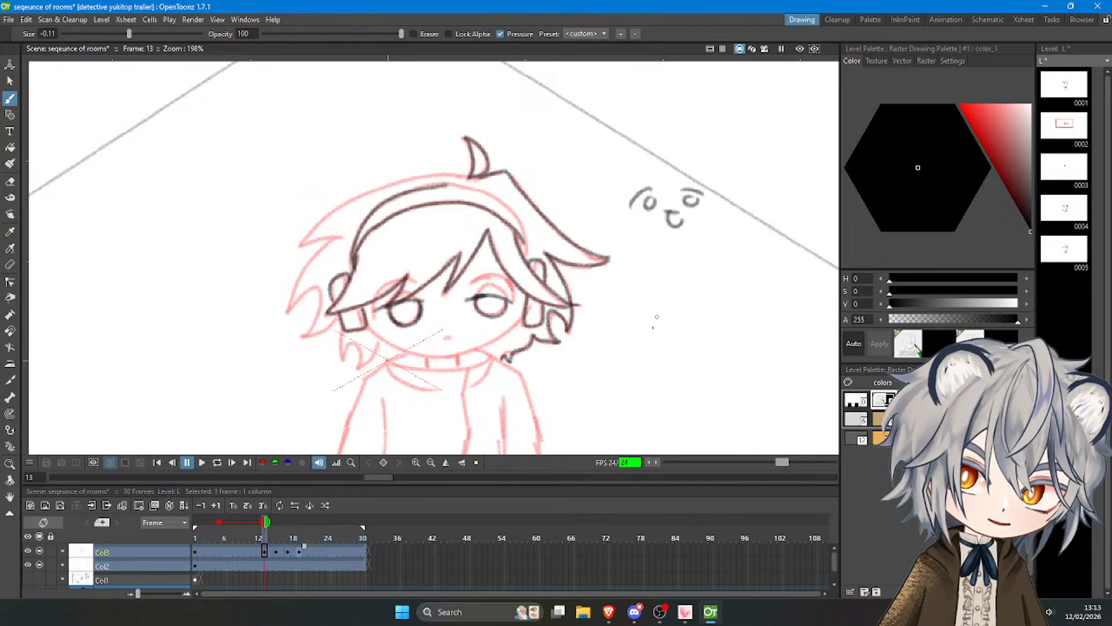
pyautogui.hotkey('ctrl', 'z')
pyautogui.hotkey('ctrl', 'z')
pyautogui.hotkey('ctrl', 'z')
pyautogui.hotkey('ctrl', 'z')
pyautogui.hotkey('ctrl', 'z')
pyautogui.hotkey('ctrl', 'z')
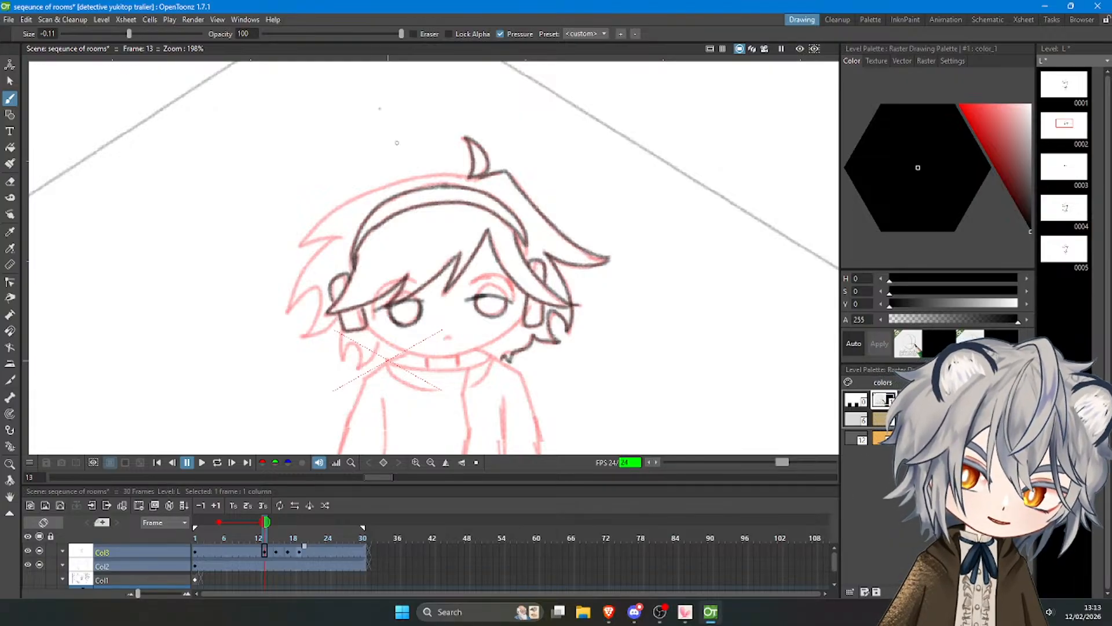
pyautogui.hotkey('ctrl', 'z')
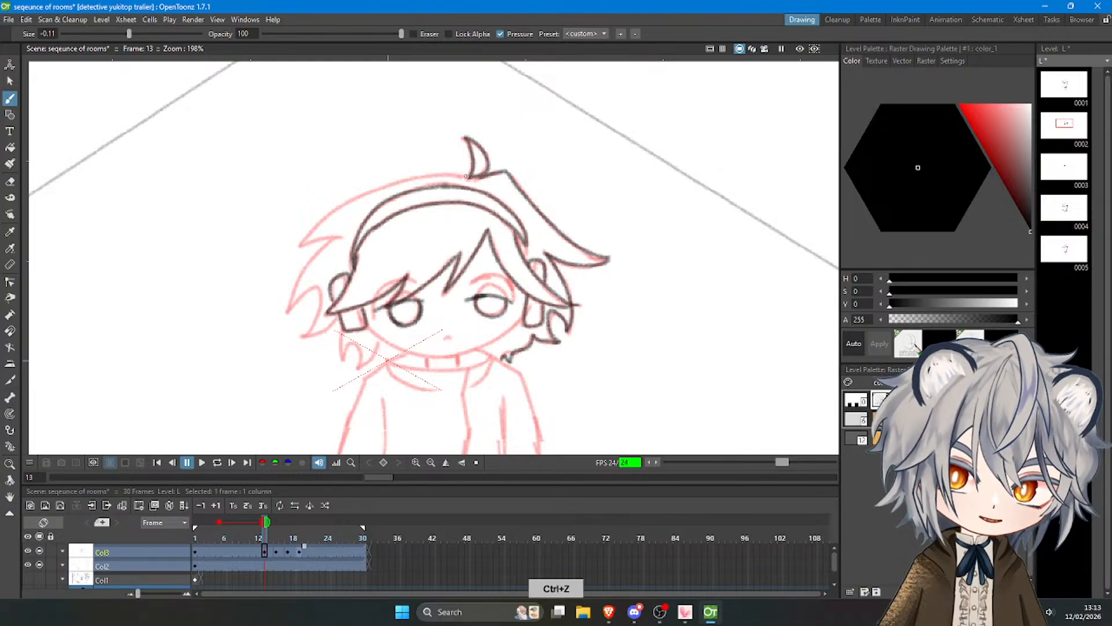
# Trace the outer hair line from the top tuft down to the pointed upper-left tip.
pyautogui.moveTo(464, 175)
pyautogui.mouseDown()
pyautogui.moveTo(341, 208)
pyautogui.moveTo(303, 244)
pyautogui.moveTo(422, 177)
pyautogui.moveTo(298, 248)
pyautogui.mouseUp()
pyautogui.hotkey('ctrl', 'z')
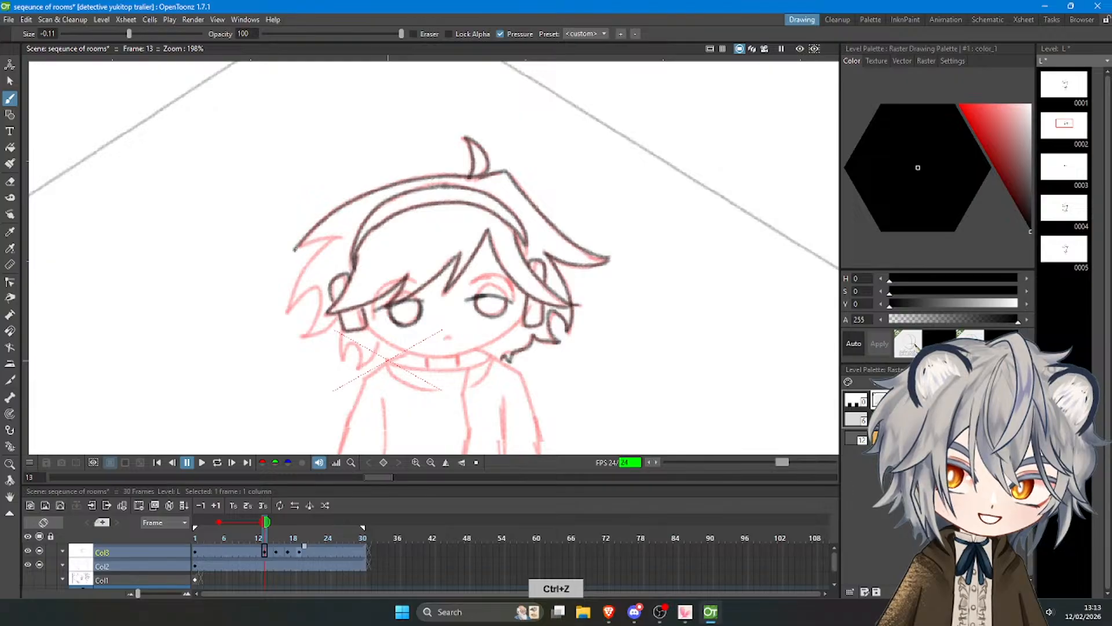
pyautogui.hotkey('ctrl', 'z')
pyautogui.moveTo(458, 181)
pyautogui.mouseDown()
pyautogui.moveTo(415, 178)
pyautogui.moveTo(305, 242)
pyautogui.moveTo(313, 267)
pyautogui.moveTo(285, 315)
pyautogui.mouseUp()
pyautogui.hotkey('ctrl', 'z')
# Trace the left hair tufts down to the neck, the small mouth and the left side of the jaw.
pyautogui.hotkey('ctrl', 'z')
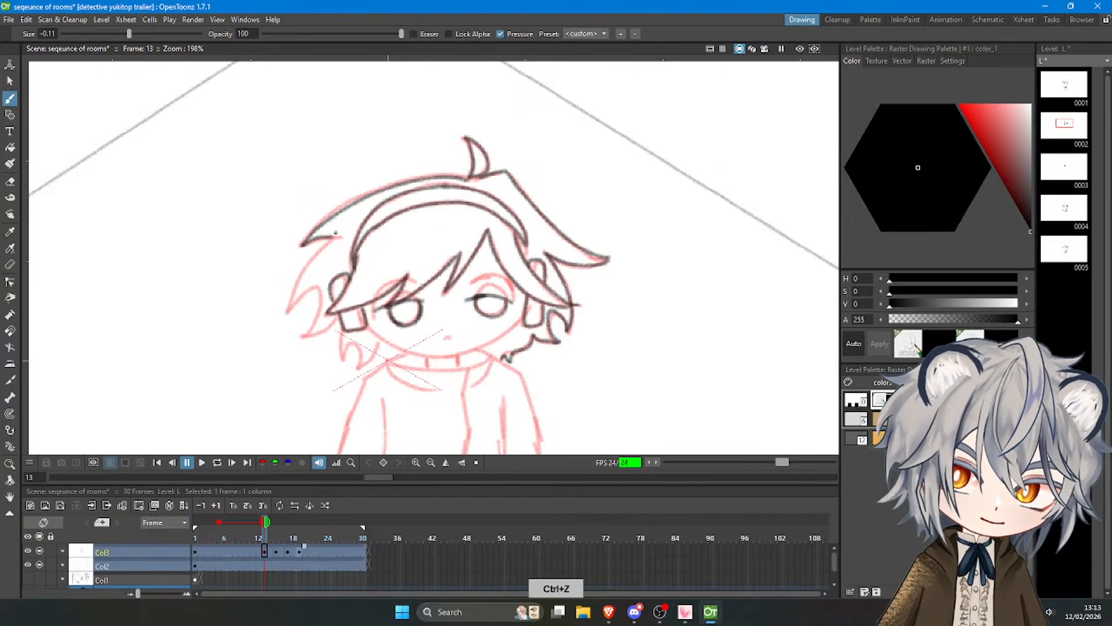
pyautogui.moveTo(338, 236)
pyautogui.mouseDown()
pyautogui.moveTo(294, 287)
pyautogui.moveTo(307, 296)
pyautogui.moveTo(321, 278)
pyautogui.moveTo(313, 327)
pyautogui.mouseUp()
pyautogui.hotkey('ctrl', 'z')
pyautogui.moveTo(319, 285)
pyautogui.mouseDown()
pyautogui.moveTo(300, 340)
pyautogui.moveTo(339, 312)
pyautogui.moveTo(345, 359)
pyautogui.moveTo(362, 366)
pyautogui.moveTo(374, 337)
pyautogui.moveTo(428, 357)
pyautogui.moveTo(468, 354)
pyautogui.mouseUp()
pyautogui.hotkey('ctrl', 'z')
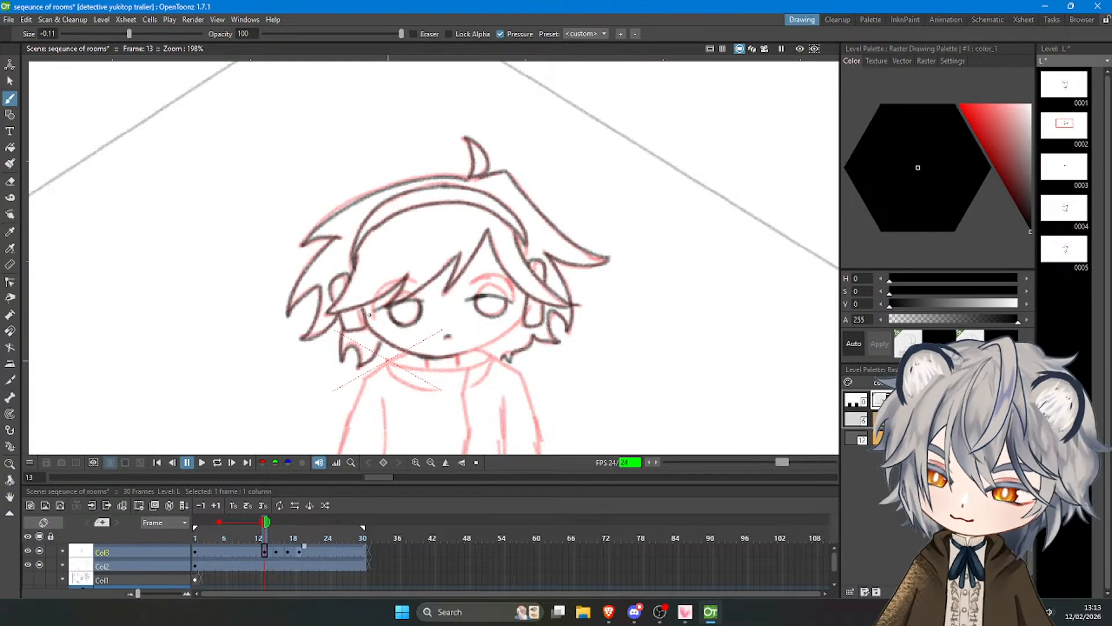
# Redraw the chin and trace the right side of the jaw up to the right ear piece.
pyautogui.hotkey('ctrl', 'z')
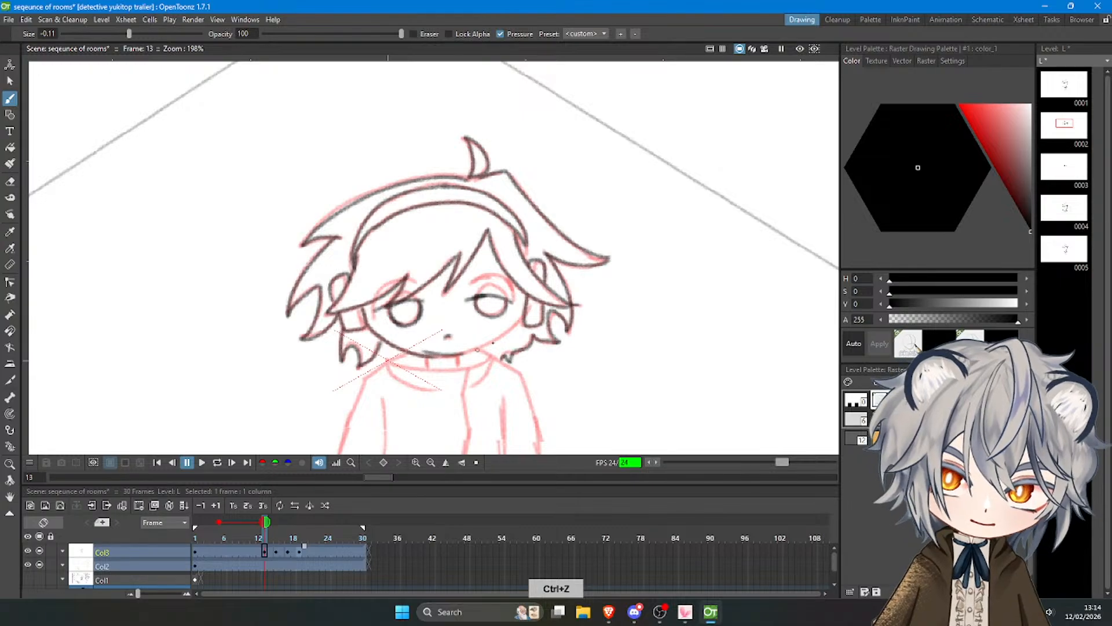
pyautogui.moveTo(427, 356); pyautogui.dragTo(512, 328)
pyautogui.hotkey('ctrl', 'z')
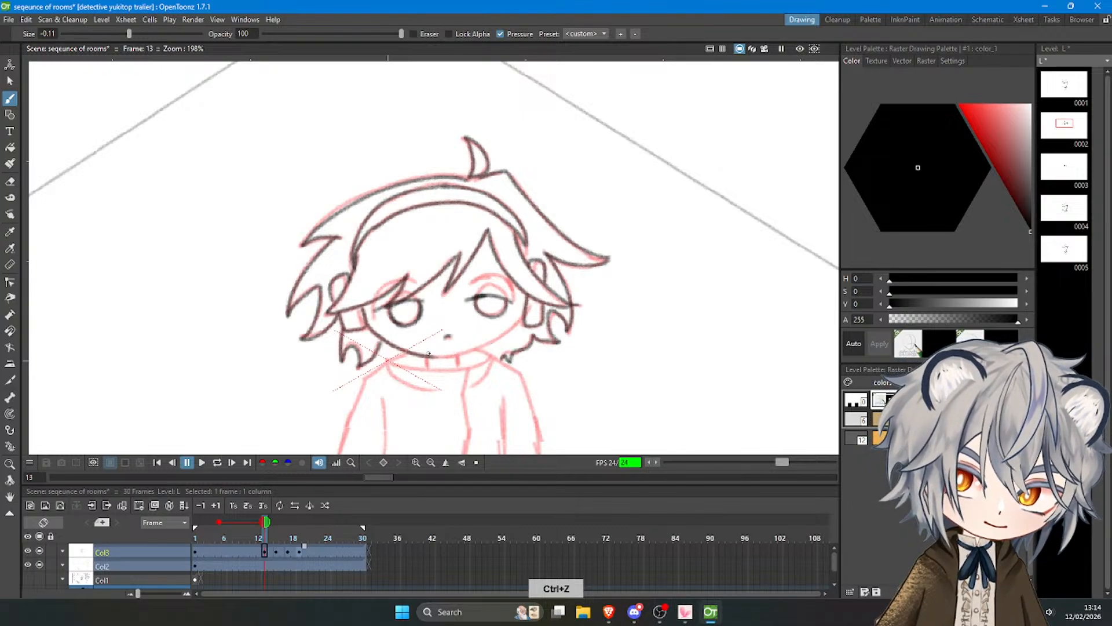
pyautogui.moveTo(427, 356)
pyautogui.mouseDown()
pyautogui.moveTo(515, 325)
pyautogui.moveTo(495, 341)
pyautogui.moveTo(524, 316)
pyautogui.mouseUp()
pyautogui.hotkey('ctrl', 'z')
pyautogui.hotkey('ctrl', 'z')
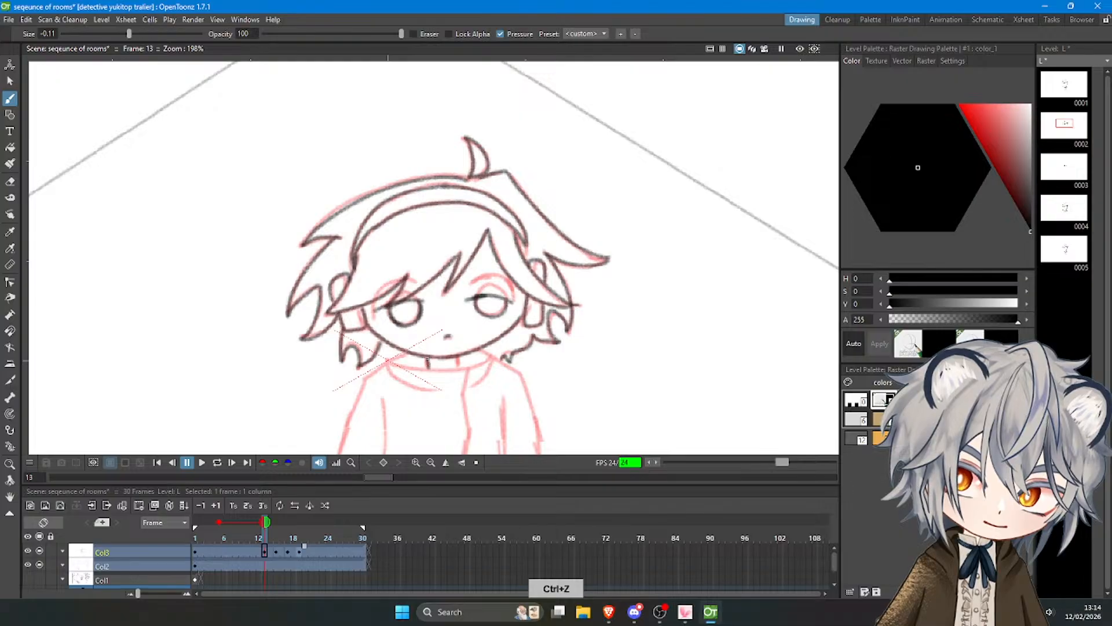
# Trace the short neck lines under the chin and the curved collar band joining both sides of the neck.
pyautogui.moveTo(427, 359)
pyautogui.mouseDown()
pyautogui.moveTo(428, 368)
pyautogui.moveTo(464, 367)
pyautogui.mouseUp()
pyautogui.hotkey('ctrl', 'z')
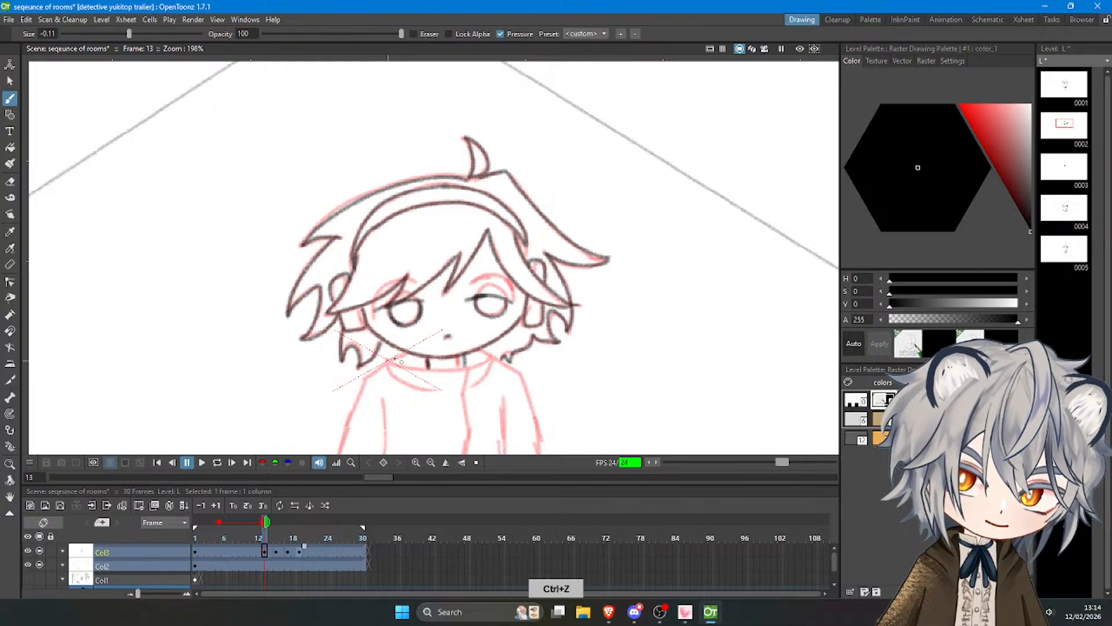
pyautogui.hotkey('ctrl', 'z')
pyautogui.moveTo(387, 352)
pyautogui.mouseDown()
pyautogui.moveTo(439, 370)
pyautogui.moveTo(497, 357)
pyautogui.mouseUp()
pyautogui.hotkey('ctrl', 'z')
pyautogui.hotkey('ctrl', 'z')
pyautogui.hotkey('ctrl', 'z')
pyautogui.moveTo(418, 368); pyautogui.dragTo(497, 356)
# Draw the left and right collar folds below the neck and close their upper ends against the jaw.
pyautogui.hotkey('ctrl', 'z')
pyautogui.moveTo(419, 368); pyautogui.dragTo(502, 350)
pyautogui.hotkey('ctrl', 'z')
pyautogui.hotkey('ctrl', 'z')
pyautogui.moveTo(384, 353)
pyautogui.mouseDown()
pyautogui.moveTo(393, 379)
pyautogui.moveTo(413, 385)
pyautogui.mouseUp()
pyautogui.hotkey('ctrl', 'z')
pyautogui.moveTo(502, 348); pyautogui.dragTo(475, 383)
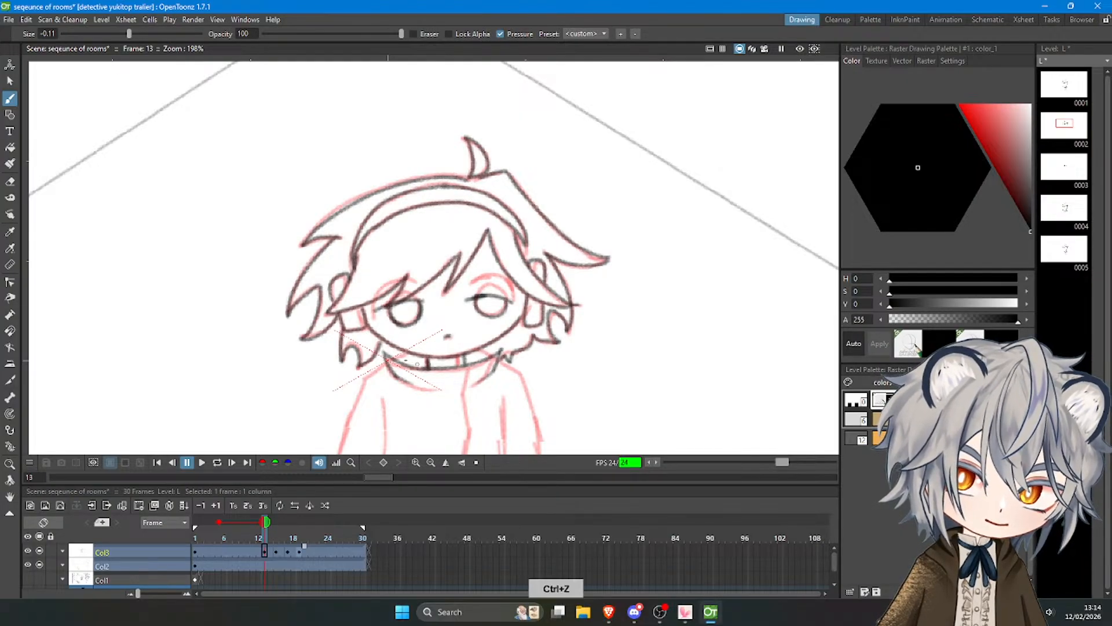
pyautogui.moveTo(387, 358); pyautogui.dragTo(399, 350)
pyautogui.hotkey('ctrl', 'z')
pyautogui.moveTo(488, 348); pyautogui.dragTo(501, 350)
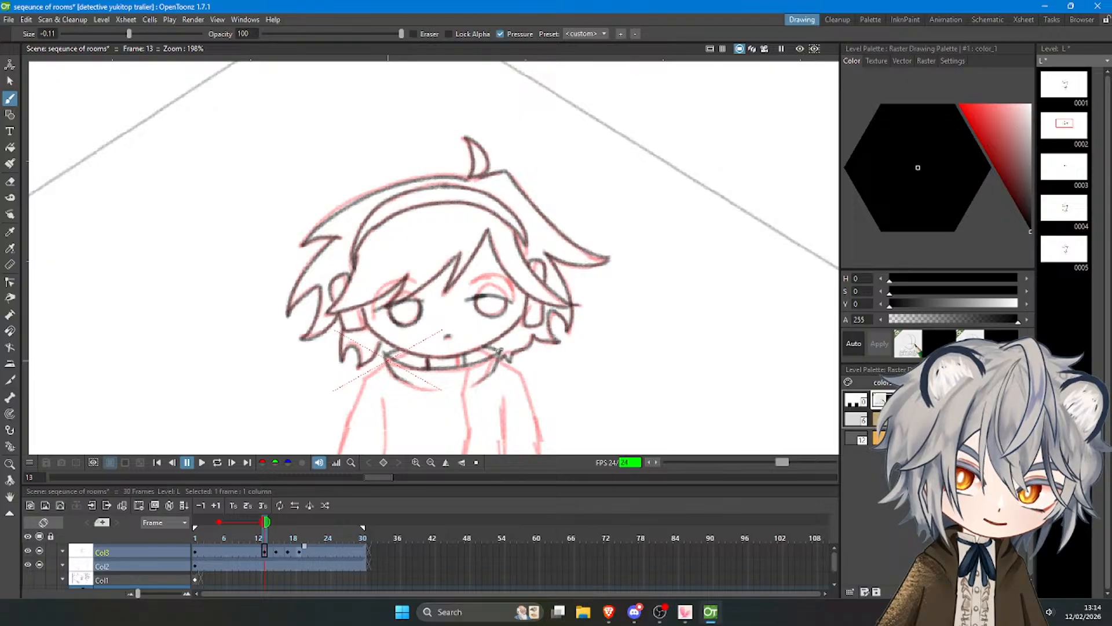
pyautogui.scroll(-5, 504, 343)
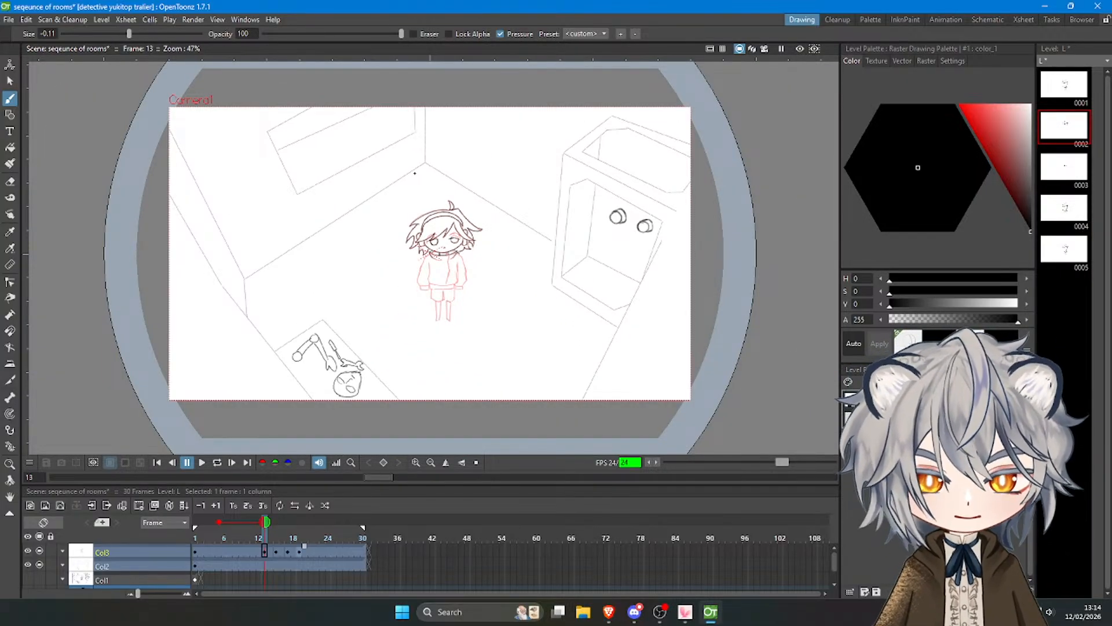
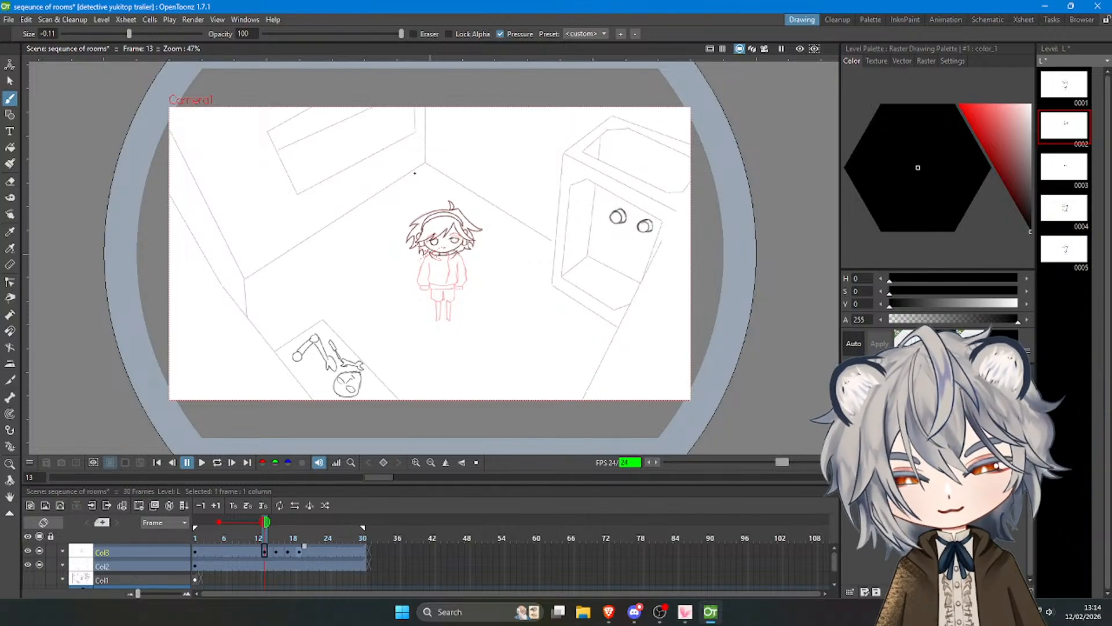
# Trace the left sleeve with its cuff, the left side of the jacket torso and the upper edge of the waistband.
pyautogui.scroll(3, 415, 261)
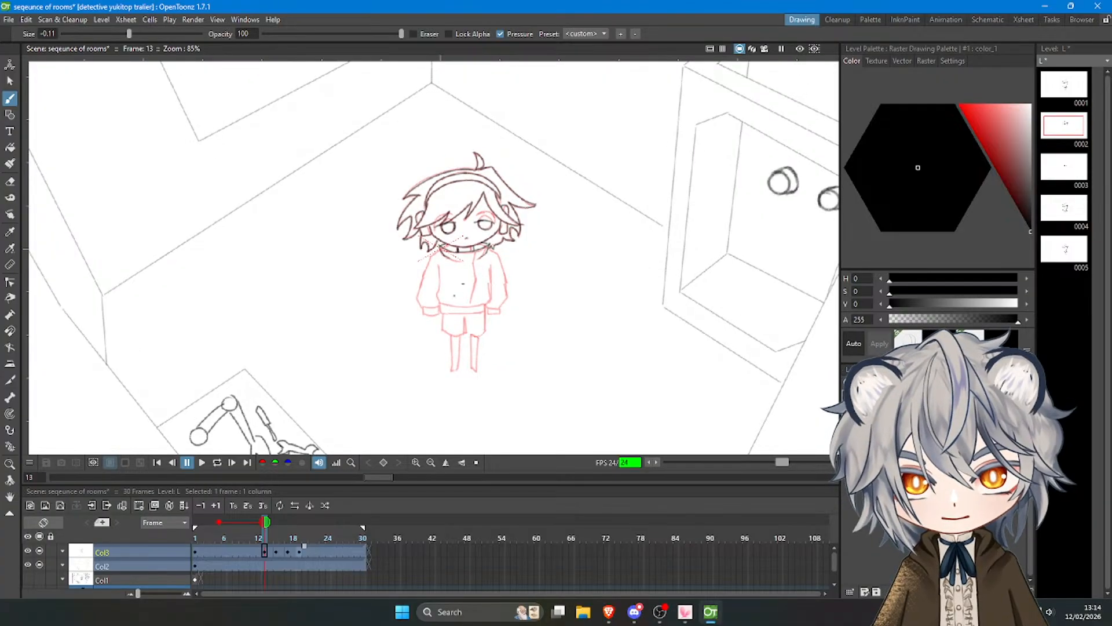
pyautogui.scroll(2, 485, 269)
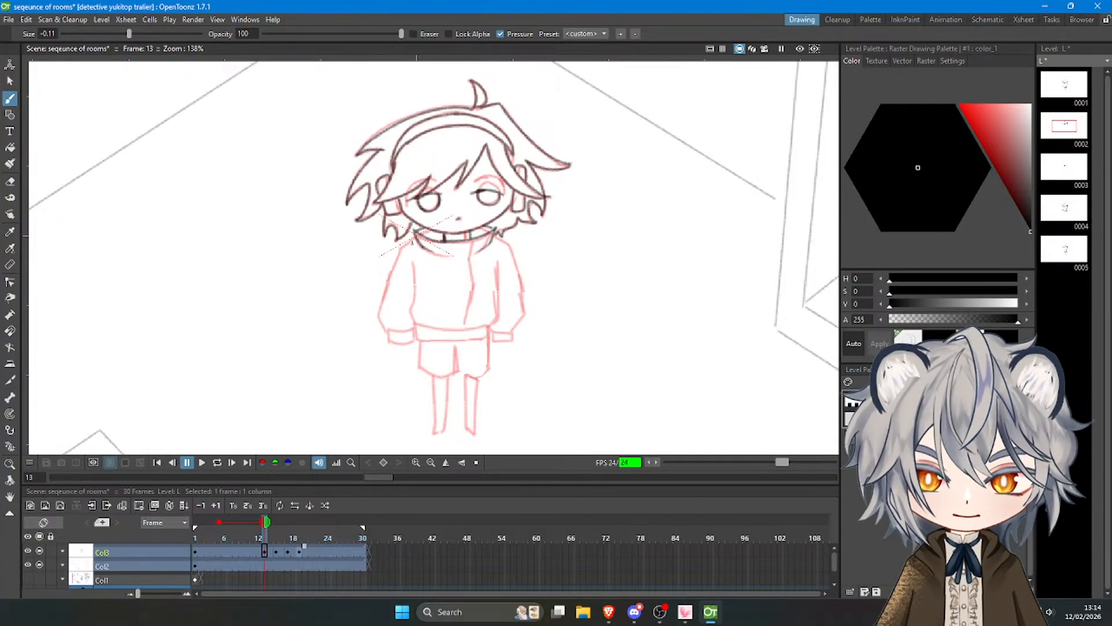
pyautogui.hotkey('ctrl', 'z')
pyautogui.hotkey('ctrl', 'z')
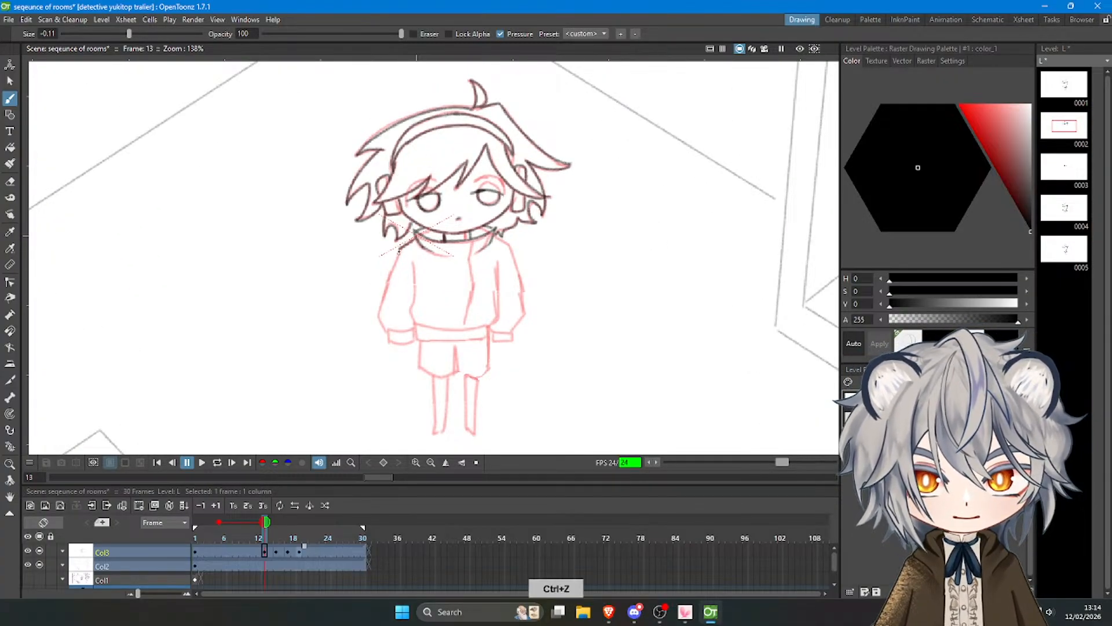
pyautogui.moveTo(400, 249)
pyautogui.mouseDown()
pyautogui.moveTo(378, 316)
pyautogui.moveTo(389, 332)
pyautogui.moveTo(414, 331)
pyautogui.moveTo(390, 348)
pyautogui.moveTo(416, 343)
pyautogui.mouseUp()
pyautogui.hotkey('ctrl', 'z')
pyautogui.hotkey('ctrl', 'z')
pyautogui.hotkey('ctrl', 'z')
pyautogui.moveTo(414, 265)
pyautogui.mouseDown()
pyautogui.moveTo(403, 315)
pyautogui.moveTo(469, 328)
pyautogui.moveTo(423, 329)
pyautogui.moveTo(490, 325)
pyautogui.mouseUp()
pyautogui.hotkey('ctrl', 'z')
pyautogui.hotkey('ctrl', 'z')
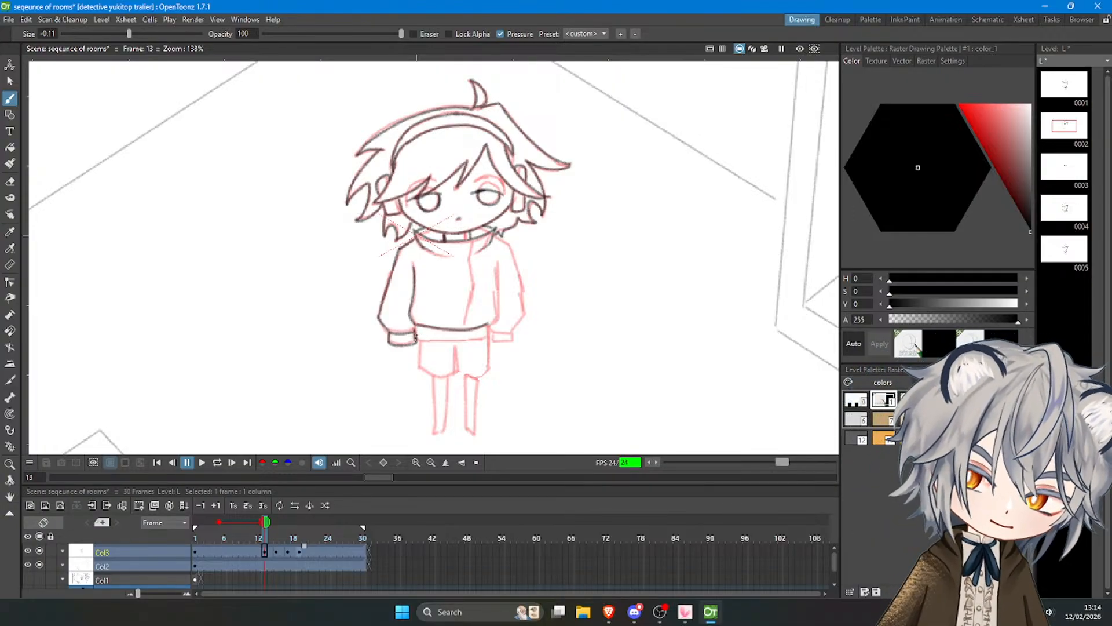
pyautogui.hotkey('ctrl', 'z')
# Trace the lower edge of the jacket waistband, the front opening line and the right side of the torso.
pyautogui.moveTo(417, 326)
pyautogui.mouseDown()
pyautogui.moveTo(419, 342)
pyautogui.moveTo(488, 336)
pyautogui.mouseUp()
pyautogui.hotkey('ctrl', 'z')
pyautogui.moveTo(416, 326)
pyautogui.mouseDown()
pyautogui.moveTo(490, 336)
pyautogui.moveTo(491, 325)
pyautogui.mouseUp()
pyautogui.moveTo(473, 238); pyautogui.dragTo(472, 311)
pyautogui.hotkey('ctrl', 'z')
pyautogui.moveTo(472, 258); pyautogui.dragTo(474, 320)
pyautogui.moveTo(496, 258); pyautogui.dragTo(496, 323)
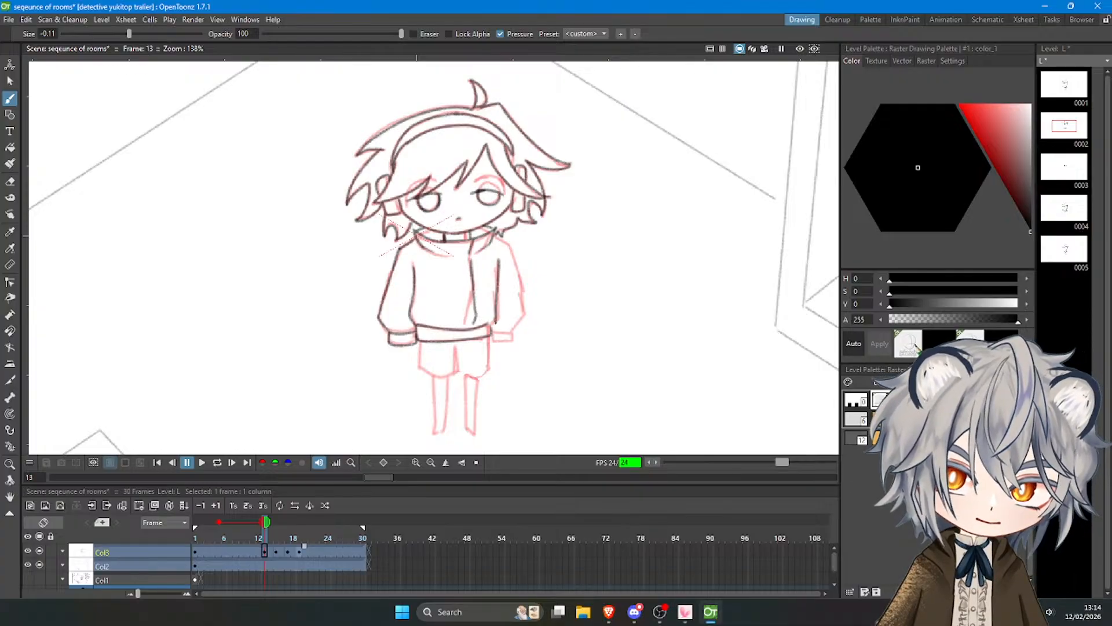
pyautogui.hotkey('ctrl', 'z')
pyautogui.moveTo(495, 263); pyautogui.dragTo(493, 325)
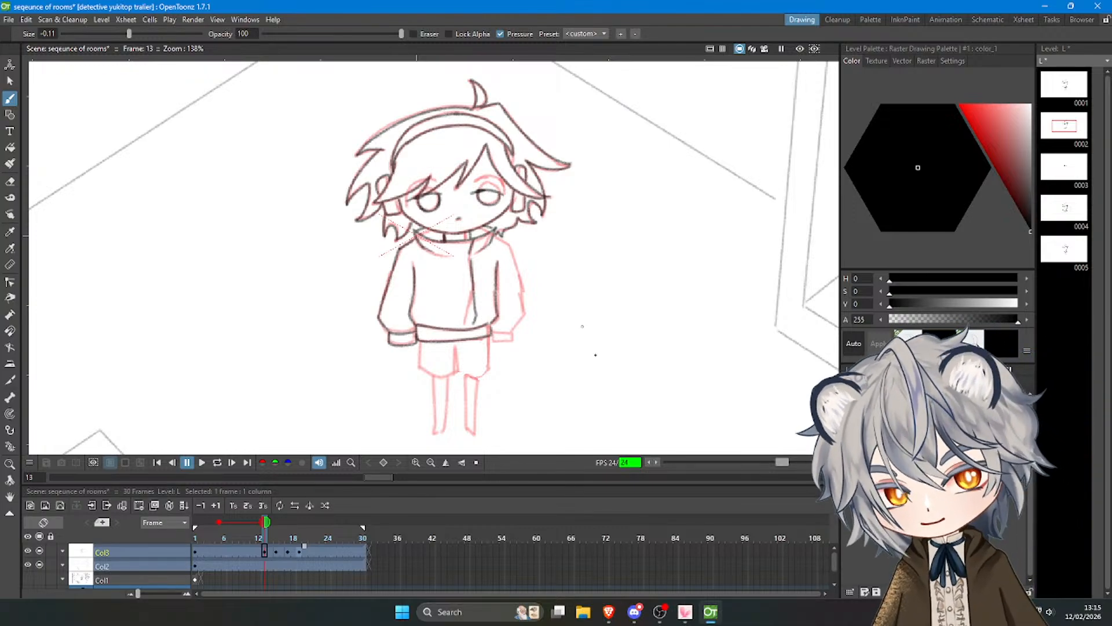
# Trace the left and right legs of the shorts below the jacket waistband.
pyautogui.scroll(2, 533, 368)
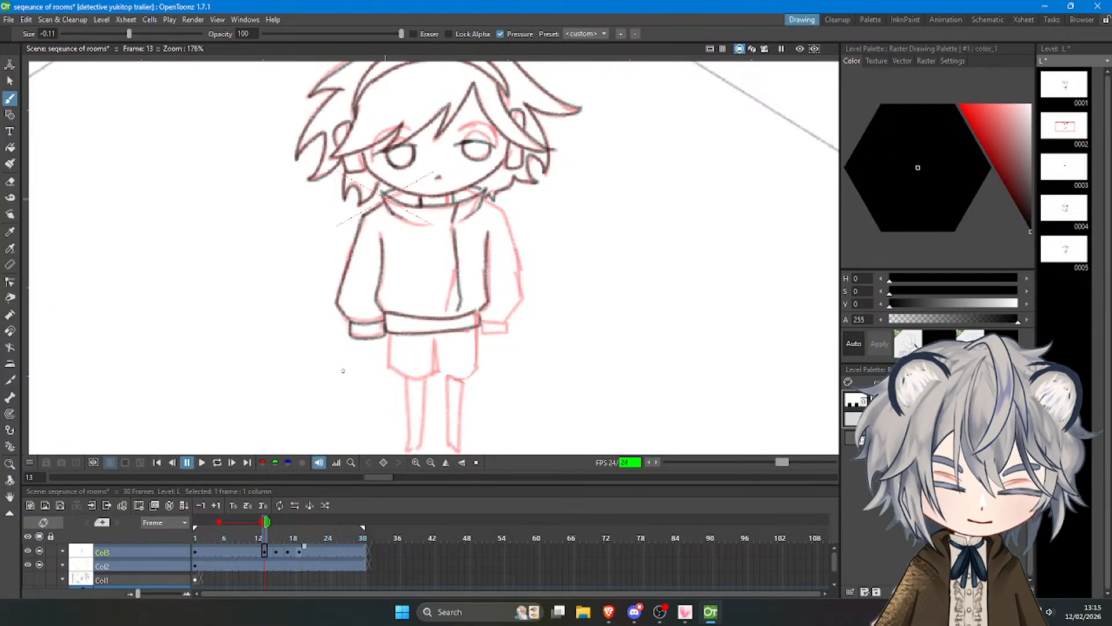
pyautogui.moveTo(392, 330)
pyautogui.mouseDown()
pyautogui.moveTo(387, 365)
pyautogui.moveTo(424, 380)
pyautogui.mouseUp()
pyautogui.hotkey('ctrl', 'z')
pyautogui.moveTo(435, 339)
pyautogui.mouseDown()
pyautogui.moveTo(435, 379)
pyautogui.moveTo(417, 385)
pyautogui.mouseUp()
pyautogui.hotkey('ctrl', 'z')
pyautogui.hotkey('ctrl', 'z')
pyautogui.moveTo(434, 340); pyautogui.dragTo(421, 381)
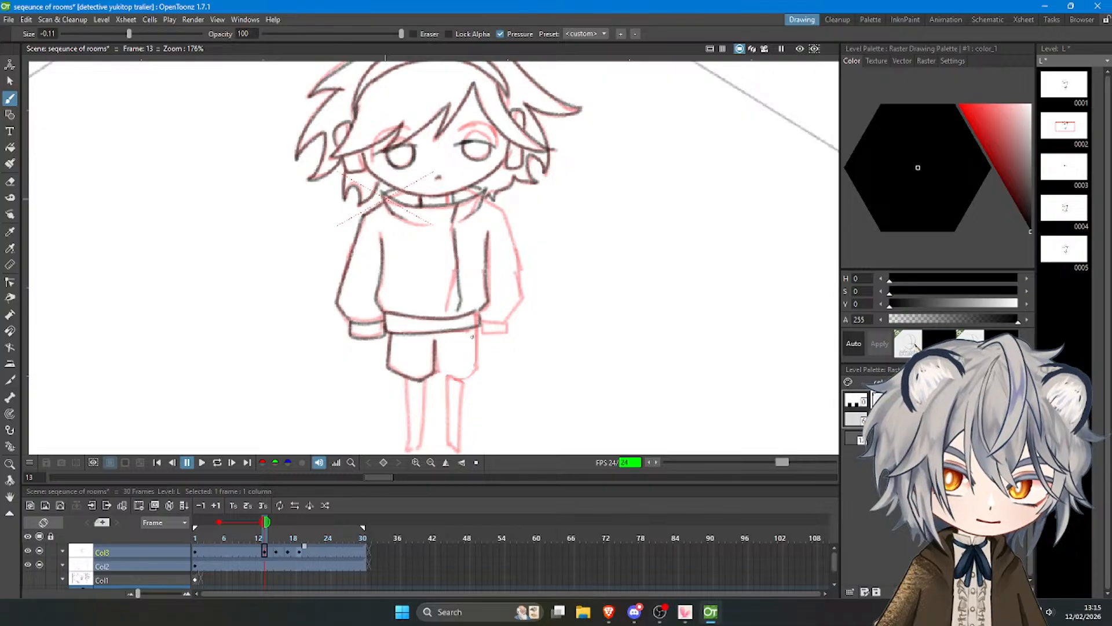
pyautogui.hotkey('ctrl', 'z')
pyautogui.moveTo(478, 331)
pyautogui.mouseDown()
pyautogui.moveTo(481, 372)
pyautogui.moveTo(440, 373)
pyautogui.moveTo(480, 372)
pyautogui.mouseUp()
pyautogui.hotkey('ctrl', 'z')
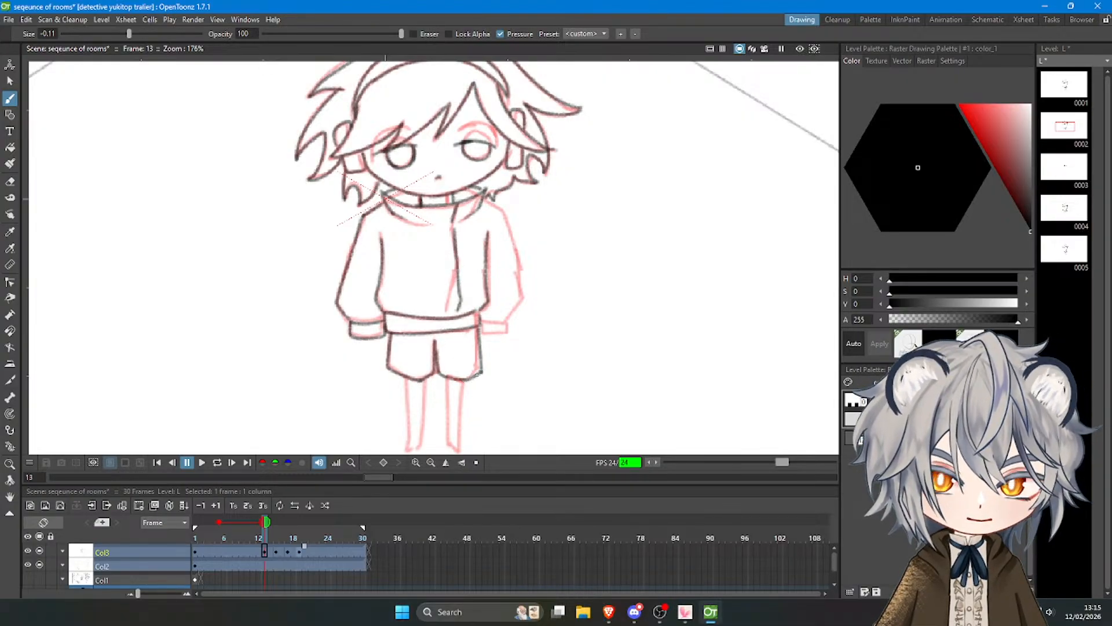
# Trace the right sleeve from the shoulder down and draw its cuff beside the waistband.
pyautogui.hotkey('ctrl', 'z')
pyautogui.moveTo(484, 199)
pyautogui.mouseDown()
pyautogui.moveTo(502, 210)
pyautogui.moveTo(521, 289)
pyautogui.mouseUp()
pyautogui.hotkey('ctrl', 'z')
pyautogui.hotkey('ctrl', 'z')
pyautogui.moveTo(503, 210)
pyautogui.mouseDown()
pyautogui.moveTo(524, 299)
pyautogui.moveTo(511, 316)
pyautogui.moveTo(481, 319)
pyautogui.moveTo(510, 319)
pyautogui.moveTo(487, 320)
pyautogui.moveTo(508, 322)
pyautogui.moveTo(505, 332)
pyautogui.moveTo(480, 331)
pyautogui.mouseUp()
pyautogui.hotkey('ctrl', 'z')
# Trace both legs from the shorts down to the feet.
pyautogui.scroll(-4, 481, 326)
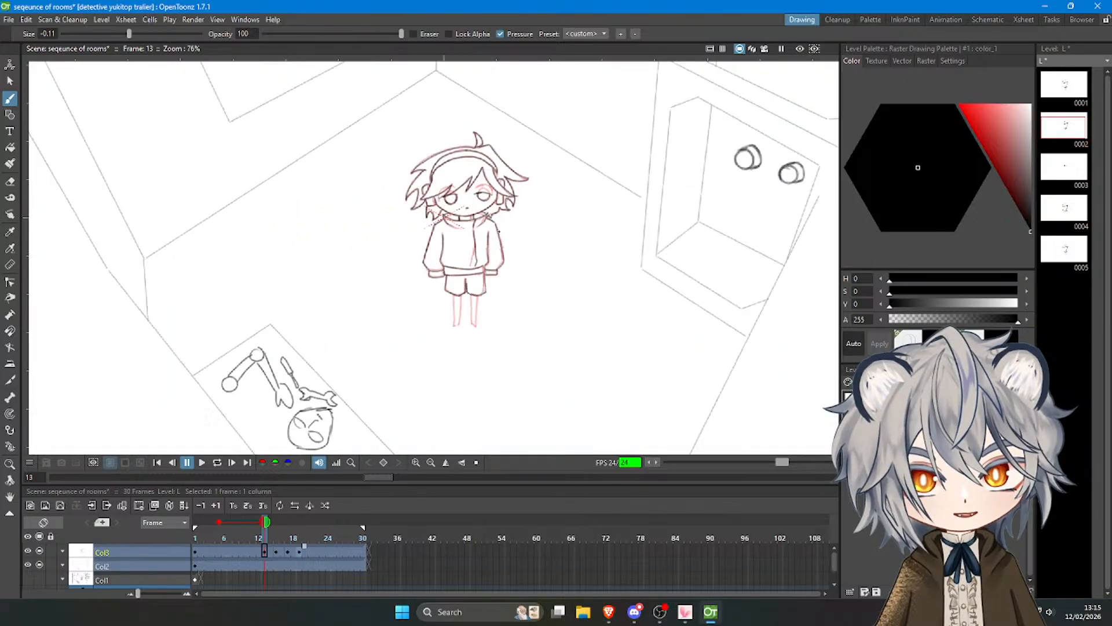
pyautogui.scroll(2, 522, 317)
pyautogui.scroll(3, 377, 328)
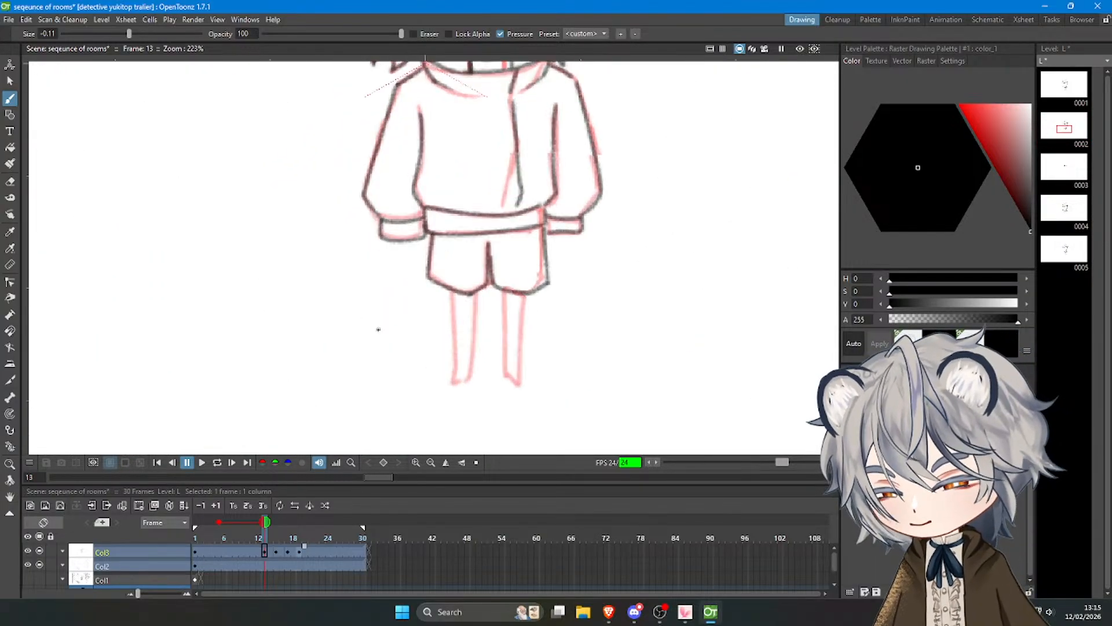
pyautogui.hotkey('ctrl', 'z')
pyautogui.moveTo(451, 290); pyautogui.dragTo(454, 379)
pyautogui.hotkey('ctrl', 'z')
pyautogui.moveTo(451, 290); pyautogui.dragTo(455, 384)
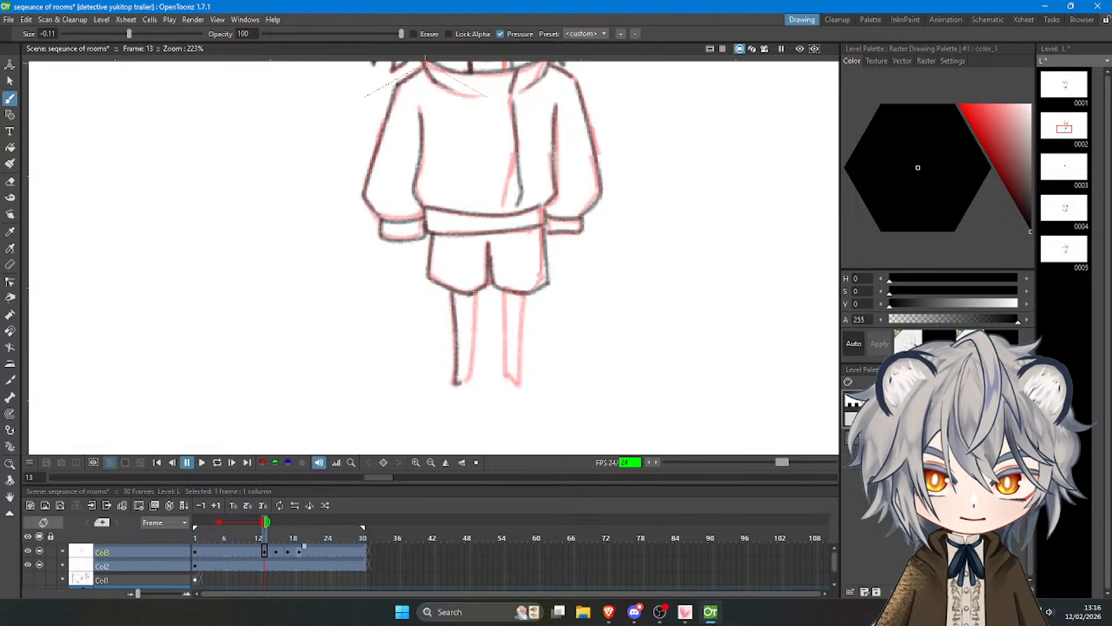
pyautogui.moveTo(475, 290); pyautogui.dragTo(462, 384)
pyautogui.moveTo(505, 289)
pyautogui.mouseDown()
pyautogui.moveTo(505, 379)
pyautogui.moveTo(520, 387)
pyautogui.mouseUp()
pyautogui.moveTo(523, 293); pyautogui.dragTo(520, 383)
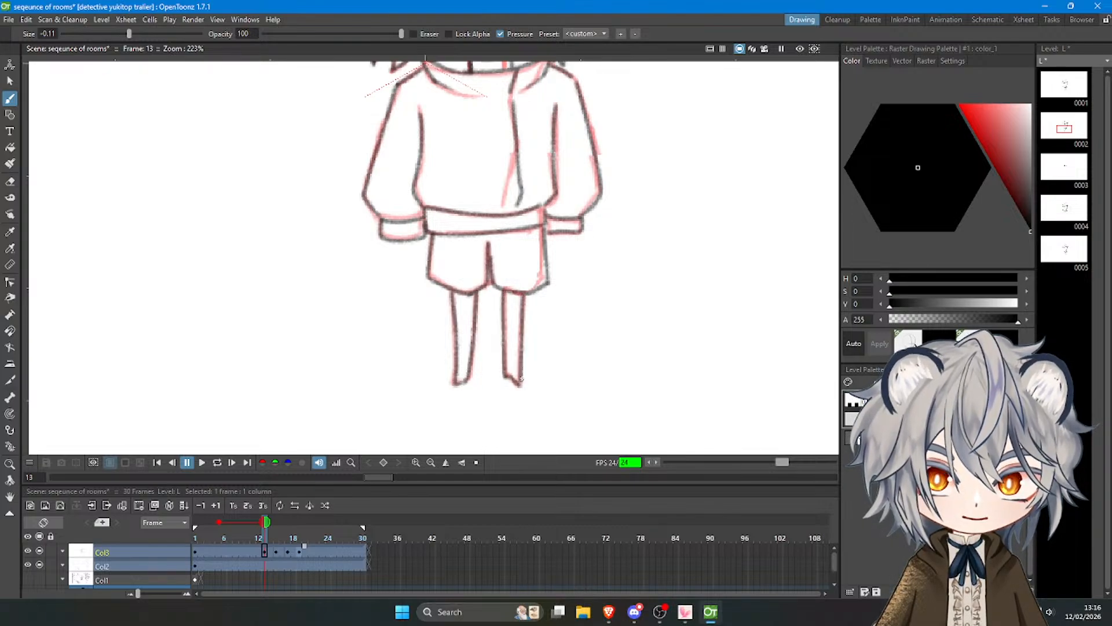
# Scrub through the timeline and play back the blink animation to check the redrawn frames.
pyautogui.scroll(-8, 454, 329)
pyautogui.scroll(1, 451, 293)
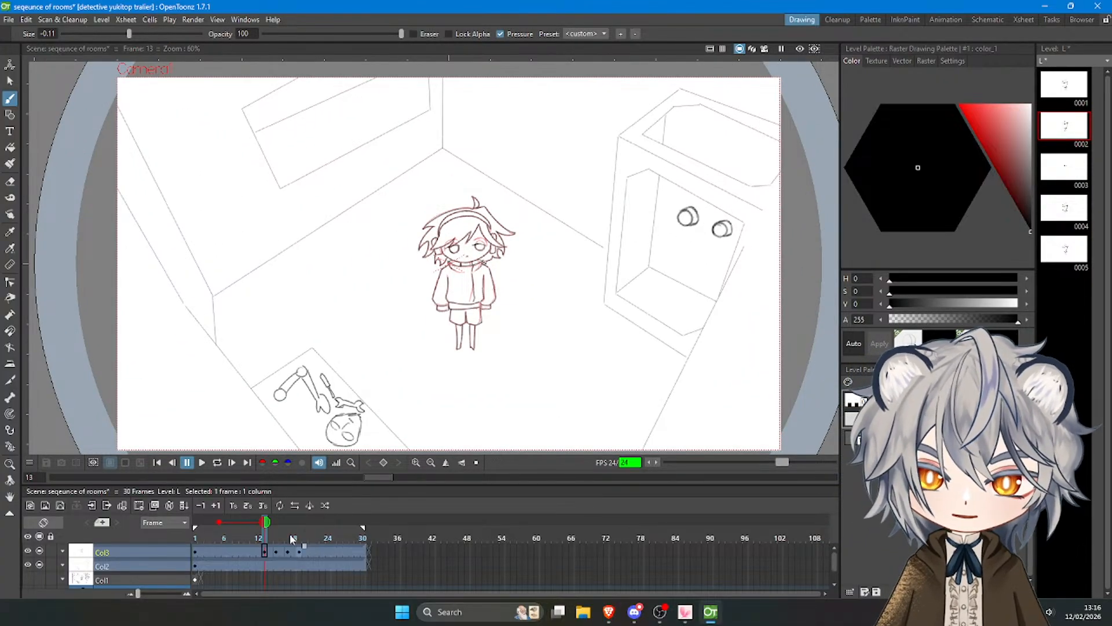
pyautogui.moveTo(267, 542); pyautogui.dragTo(242, 539)
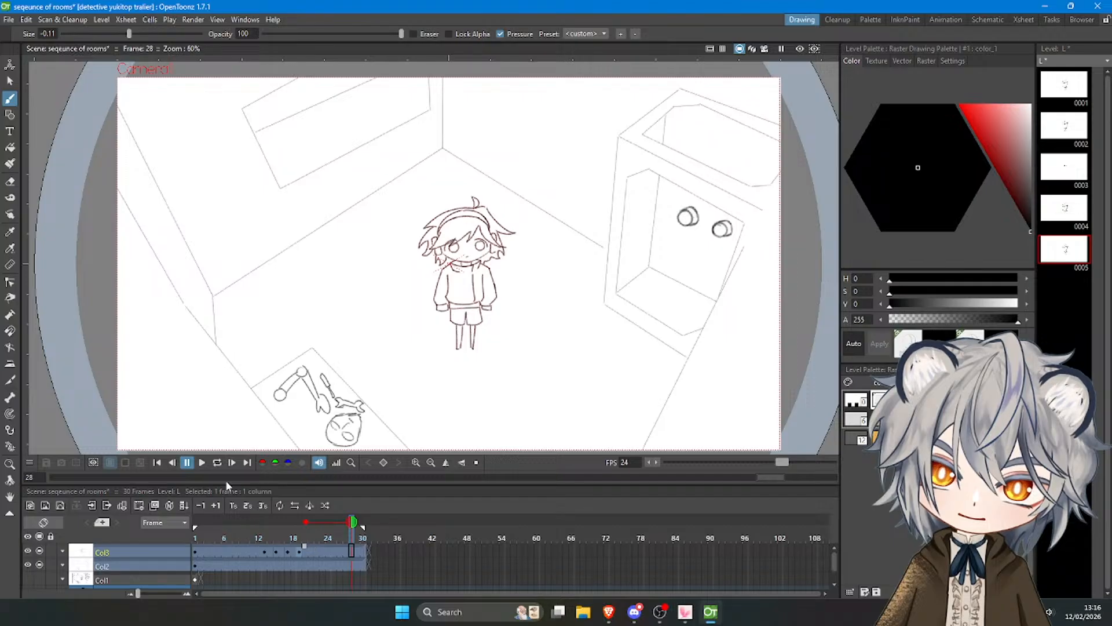
pyautogui.click(262, 536)
pyautogui.click(203, 463)
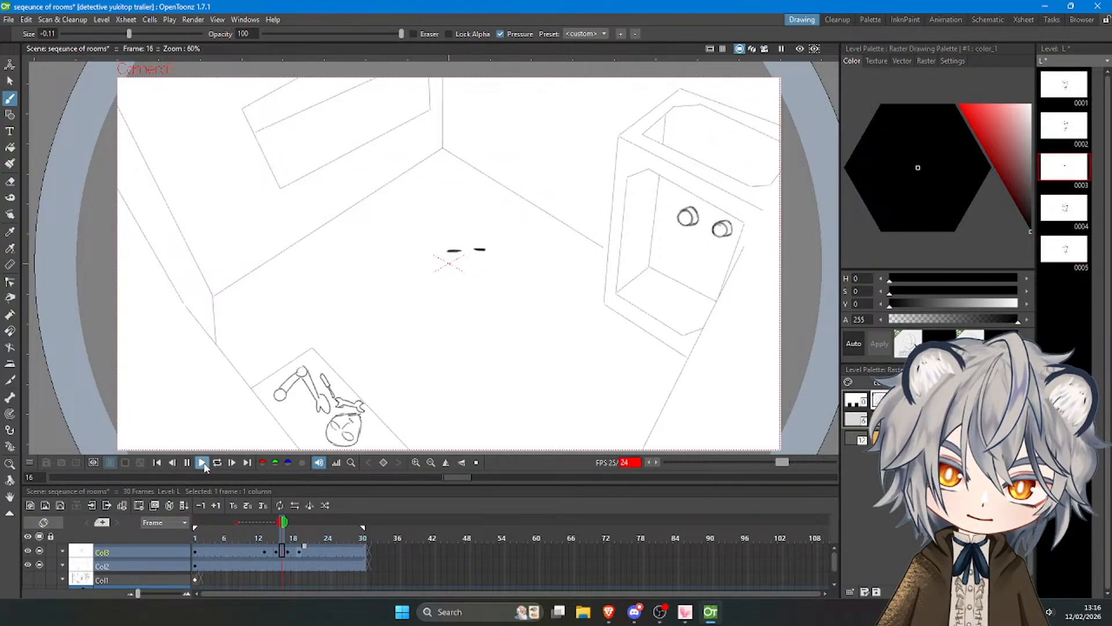
pyautogui.click(204, 465)
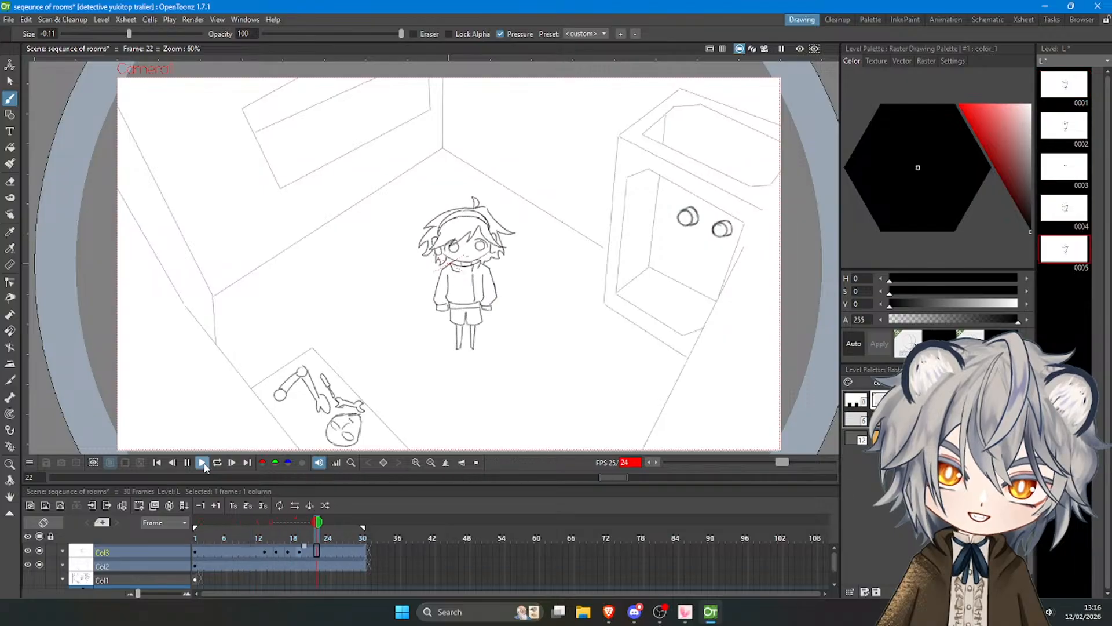
pyautogui.click(204, 465)
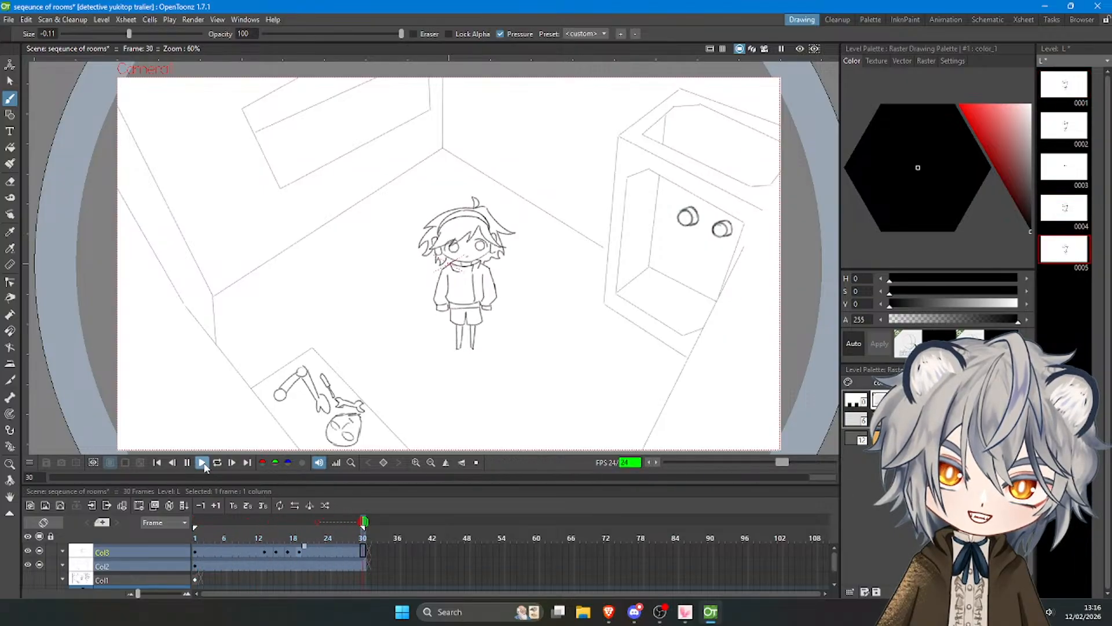
# On frame 15, trace the pointed central strand of the bangs and the fringe line left of it.
pyautogui.click(275, 539)
pyautogui.scroll(6, 466, 226)
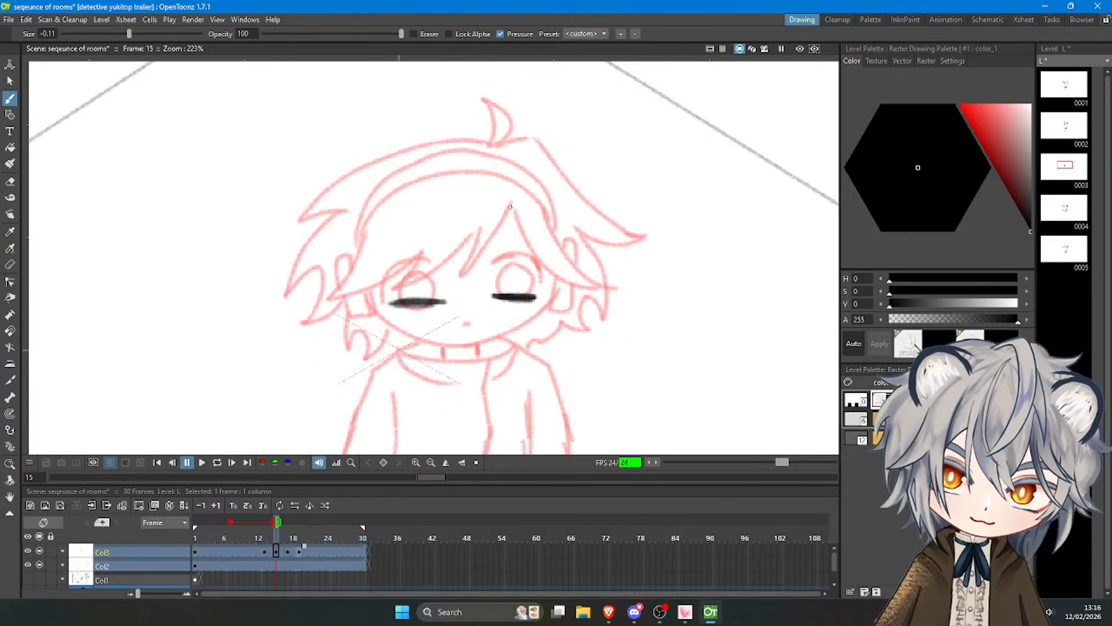
pyautogui.moveTo(510, 204); pyautogui.dragTo(463, 271)
pyautogui.hotkey('ctrl', 'z')
pyautogui.moveTo(481, 226); pyautogui.dragTo(463, 271)
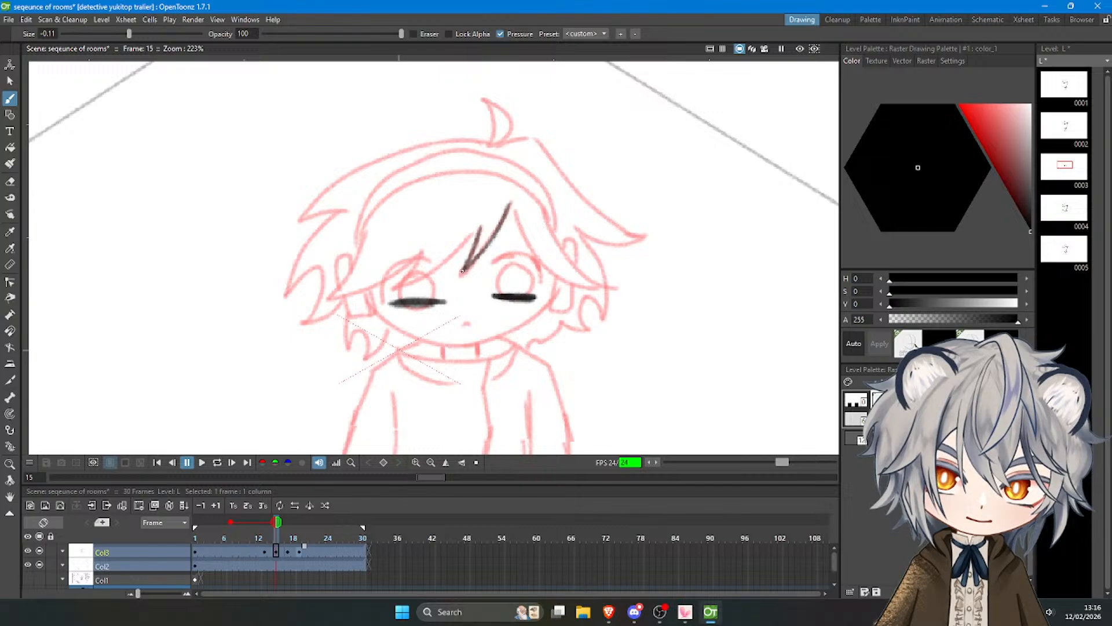
pyautogui.hotkey('ctrl', 'z')
pyautogui.moveTo(480, 229)
pyautogui.mouseDown()
pyautogui.moveTo(398, 284)
pyautogui.moveTo(422, 250)
pyautogui.moveTo(367, 288)
pyautogui.mouseUp()
# Trace the left lock of the bangs from the headband to its tip and back to the fringe.
pyautogui.hotkey('ctrl', 'z')
pyautogui.moveTo(422, 253)
pyautogui.mouseDown()
pyautogui.moveTo(400, 274)
pyautogui.moveTo(328, 298)
pyautogui.mouseUp()
pyautogui.hotkey('ctrl', 'z')
pyautogui.moveTo(366, 233)
pyautogui.mouseDown()
pyautogui.moveTo(328, 299)
pyautogui.moveTo(417, 265)
pyautogui.mouseUp()
pyautogui.hotkey('ctrl', 'z')
pyautogui.moveTo(366, 233); pyautogui.dragTo(328, 297)
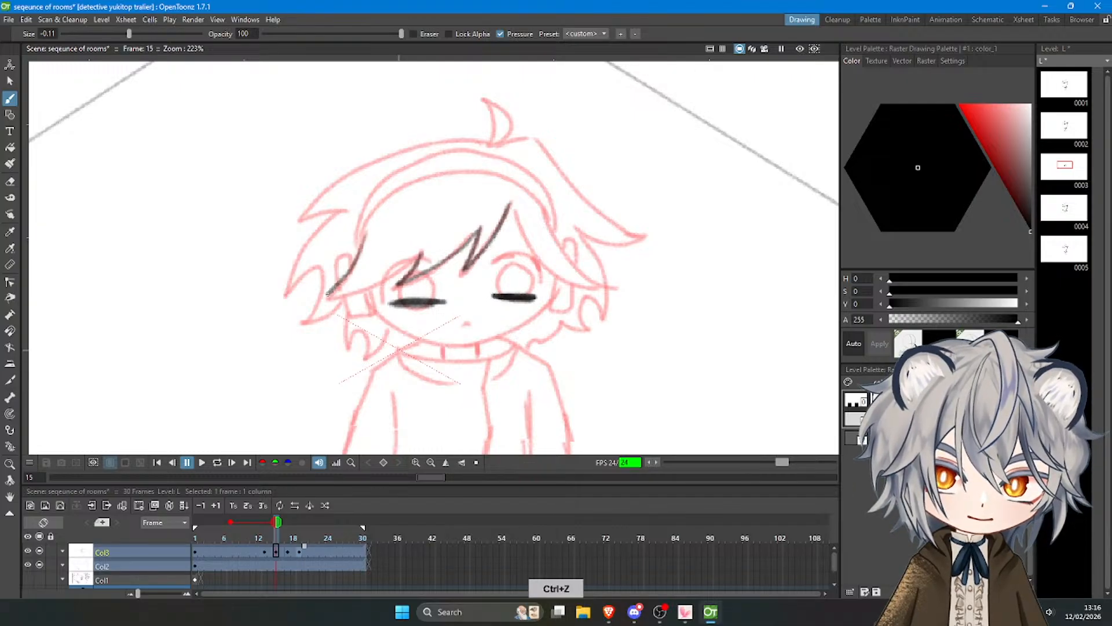
pyautogui.hotkey('ctrl', 'z')
pyautogui.moveTo(363, 237)
pyautogui.mouseDown()
pyautogui.moveTo(329, 298)
pyautogui.moveTo(411, 267)
pyautogui.moveTo(356, 257)
pyautogui.moveTo(327, 298)
pyautogui.moveTo(420, 261)
pyautogui.mouseUp()
pyautogui.hotkey('ctrl', 'z')
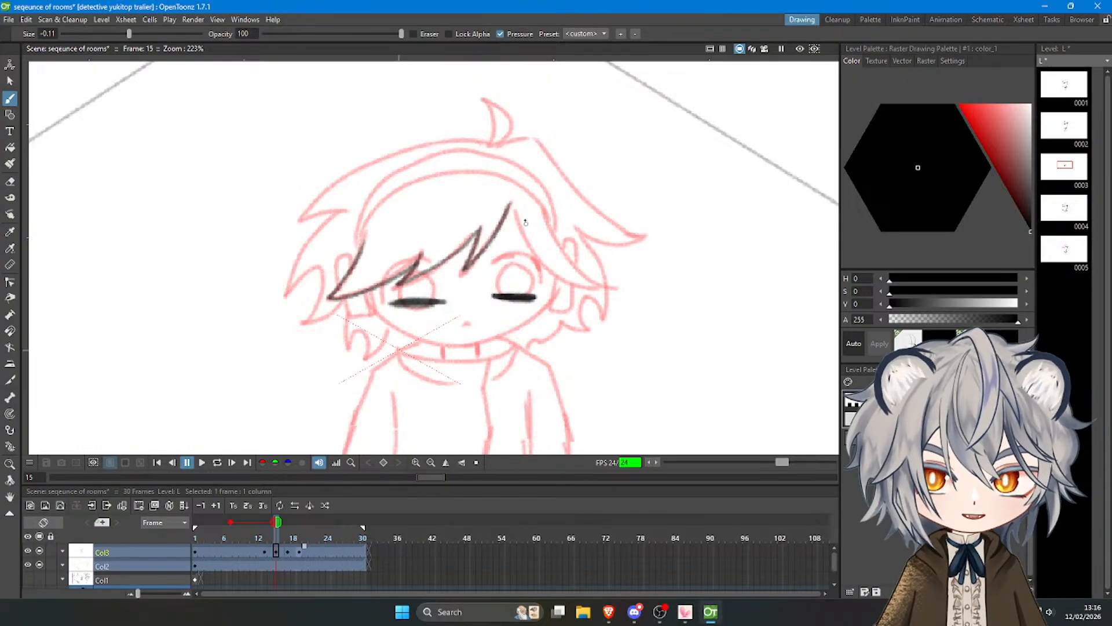
# Trace both edges of the right side of the bangs down to the pointed tip beside the right eye.
pyautogui.hotkey('ctrl', 'z')
pyautogui.moveTo(511, 207)
pyautogui.mouseDown()
pyautogui.moveTo(529, 246)
pyautogui.moveTo(577, 286)
pyautogui.moveTo(548, 266)
pyautogui.moveTo(607, 288)
pyautogui.mouseUp()
pyautogui.hotkey('ctrl', 'z')
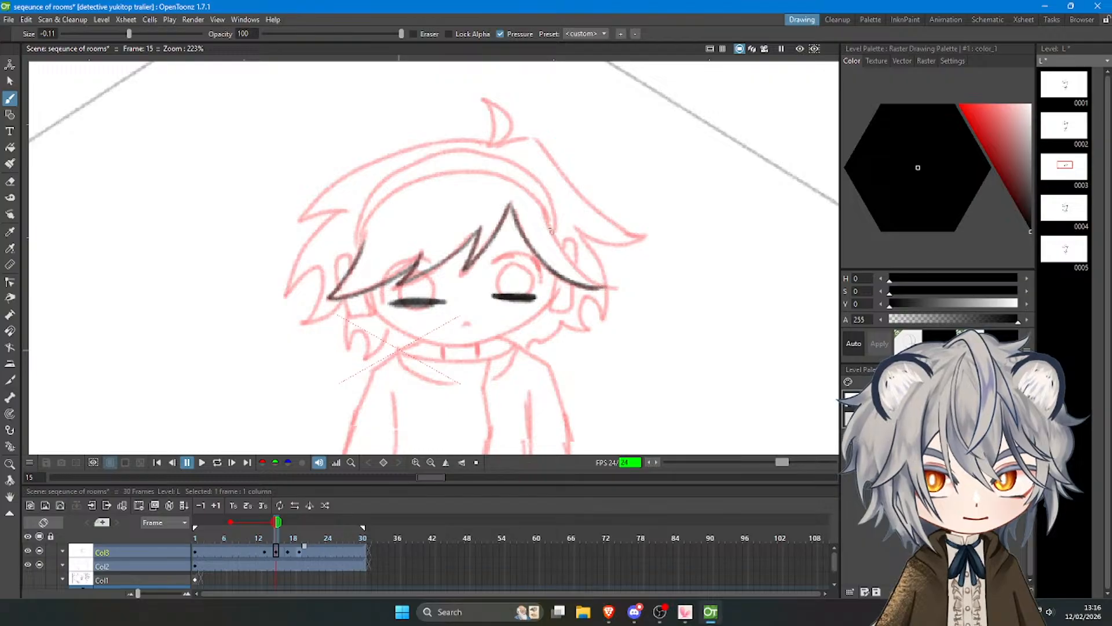
pyautogui.moveTo(545, 209); pyautogui.dragTo(608, 288)
pyautogui.moveTo(565, 256); pyautogui.dragTo(613, 288)
pyautogui.hotkey('ctrl', 'z')
pyautogui.hotkey('ctrl', 'z')
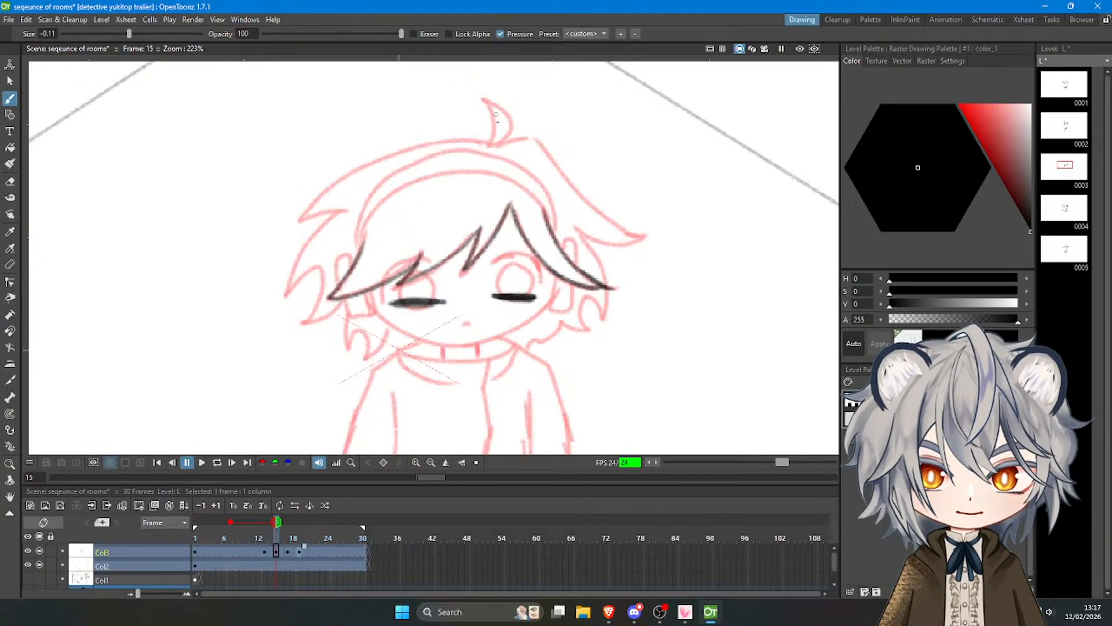
# Trace the small curved hair tuft on top of the head and the short line right of it.
pyautogui.hotkey('ctrl', 'z')
pyautogui.moveTo(493, 145)
pyautogui.mouseDown()
pyautogui.moveTo(487, 101)
pyautogui.moveTo(510, 133)
pyautogui.moveTo(490, 141)
pyautogui.moveTo(528, 137)
pyautogui.mouseUp()
pyautogui.hotkey('ctrl', 'z')
# Switch to the browser, check the YouTube live stream page and the background music video, and return to OpenToonz.
pyautogui.click(608, 611)
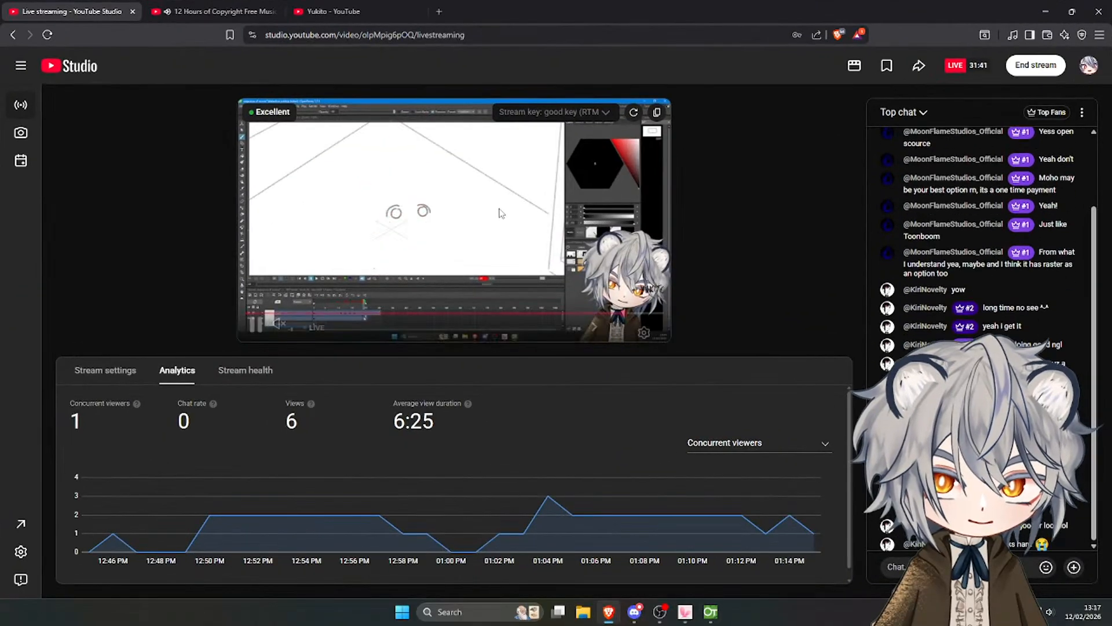
pyautogui.click(211, 11)
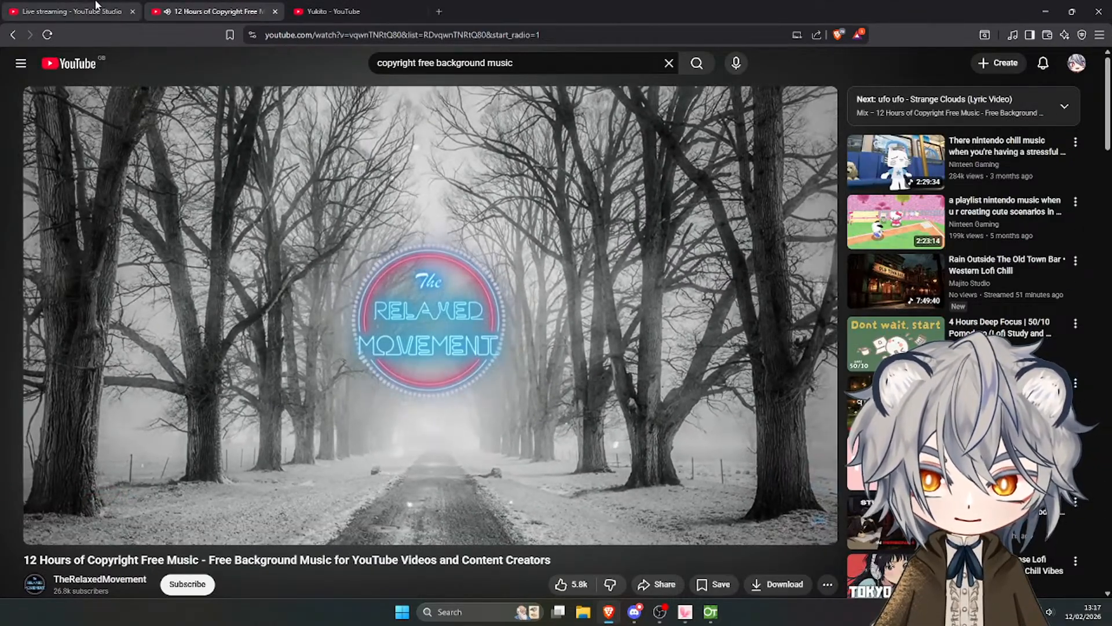
pyautogui.click(95, 7)
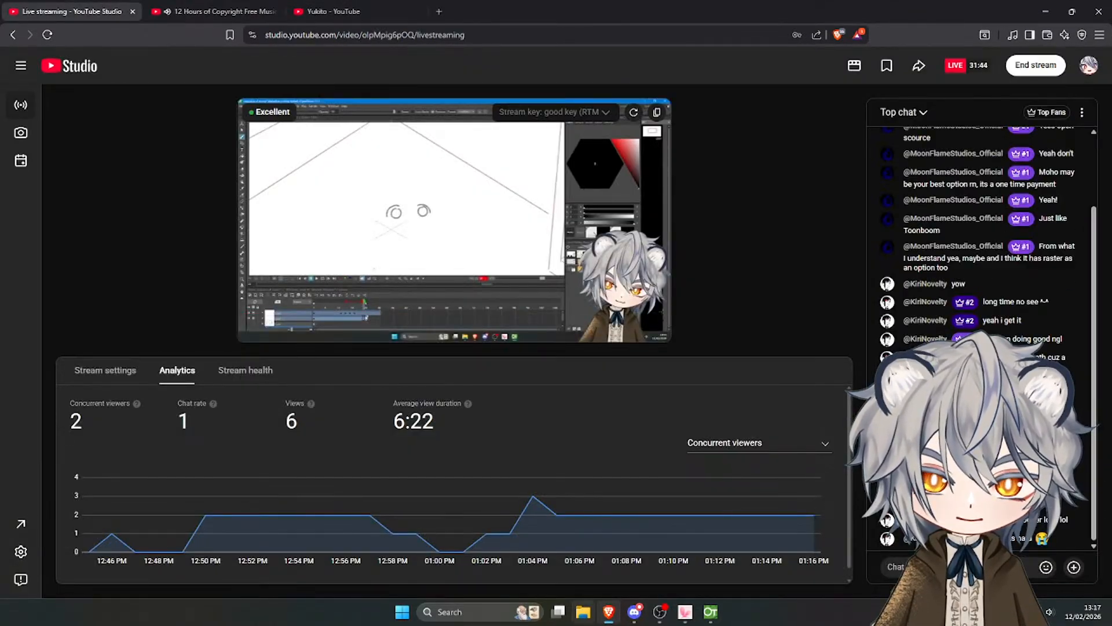
pyautogui.click(608, 612)
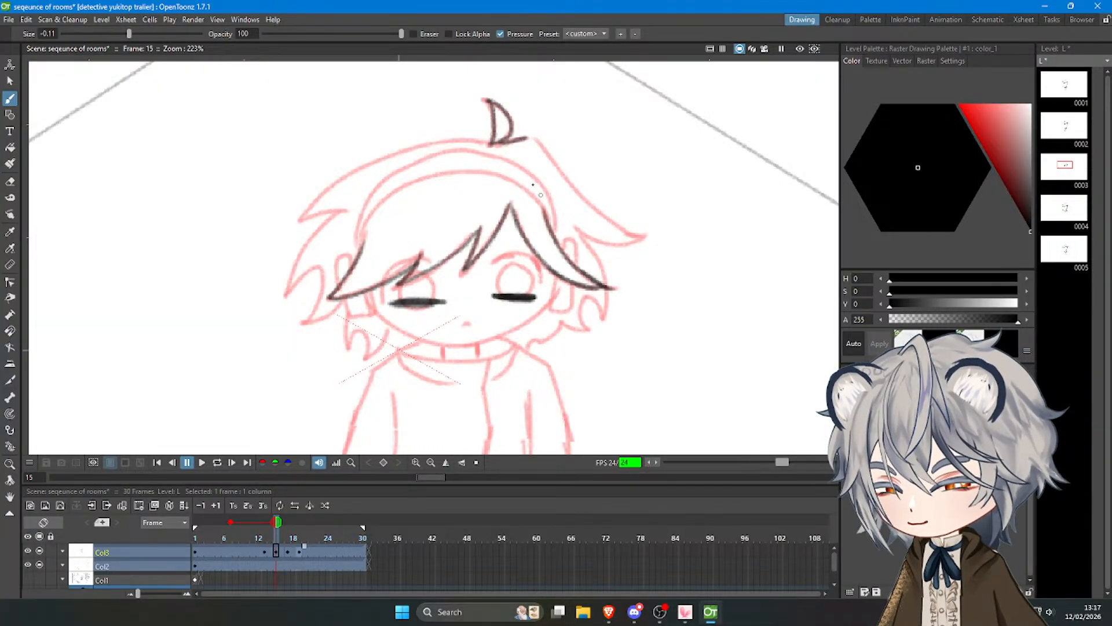
# Trace the outer right hair edge from the crown down to the large spike and along its underside.
pyautogui.moveTo(539, 144); pyautogui.dragTo(581, 197)
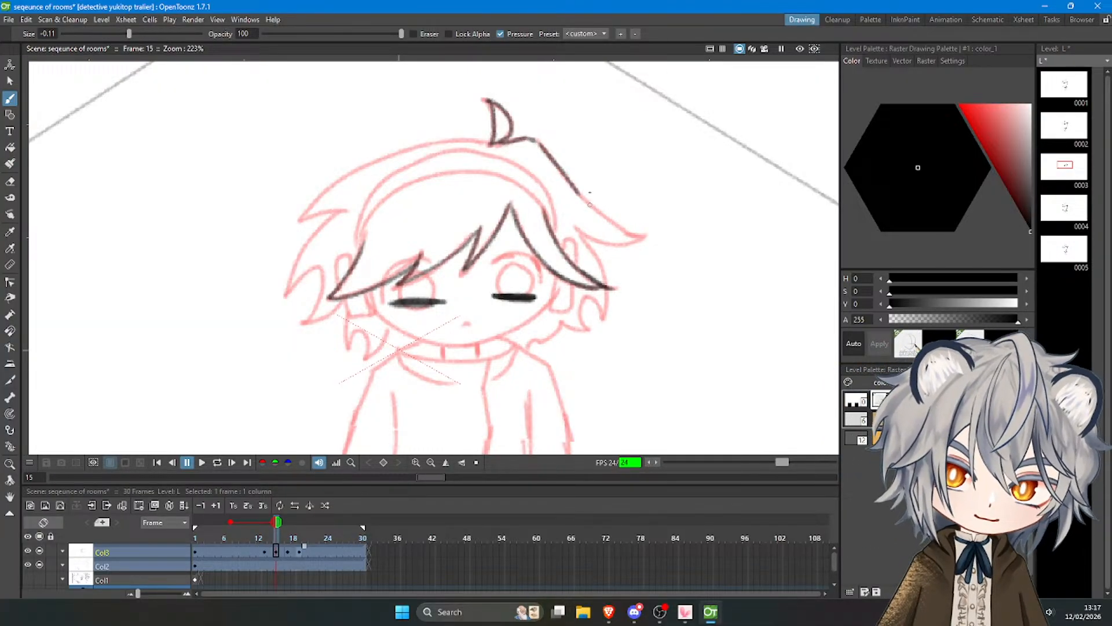
pyautogui.hotkey('ctrl', 'z')
pyautogui.moveTo(539, 143); pyautogui.dragTo(622, 237)
pyautogui.hotkey('ctrl', 'z')
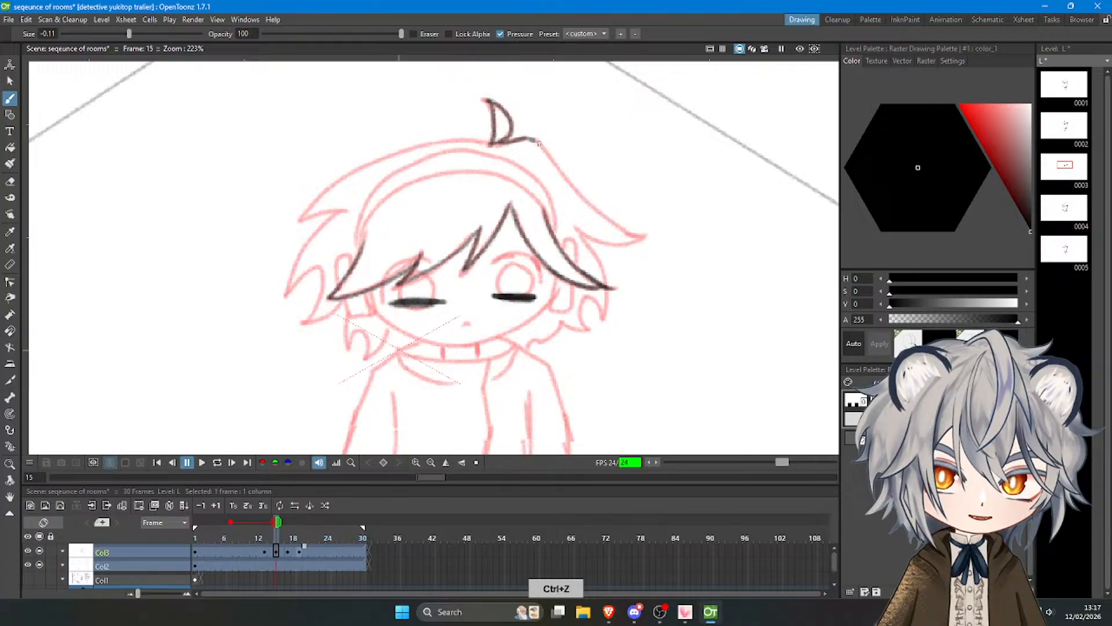
pyautogui.hotkey('ctrl', 'z')
pyautogui.moveTo(537, 142)
pyautogui.mouseDown()
pyautogui.moveTo(608, 225)
pyautogui.moveTo(547, 161)
pyautogui.moveTo(632, 234)
pyautogui.mouseUp()
pyautogui.hotkey('ctrl', 'z')
pyautogui.moveTo(539, 142)
pyautogui.mouseDown()
pyautogui.moveTo(596, 208)
pyautogui.moveTo(639, 223)
pyautogui.moveTo(616, 231)
pyautogui.moveTo(632, 242)
pyautogui.moveTo(611, 247)
pyautogui.moveTo(579, 235)
pyautogui.moveTo(605, 281)
pyautogui.mouseUp()
pyautogui.hotkey('ctrl', 'z')
pyautogui.hotkey('ctrl', 'z')
# Trace the outer edge of the right hair lock below the large spike, past the tip of the bangs.
pyautogui.moveTo(581, 239); pyautogui.dragTo(607, 318)
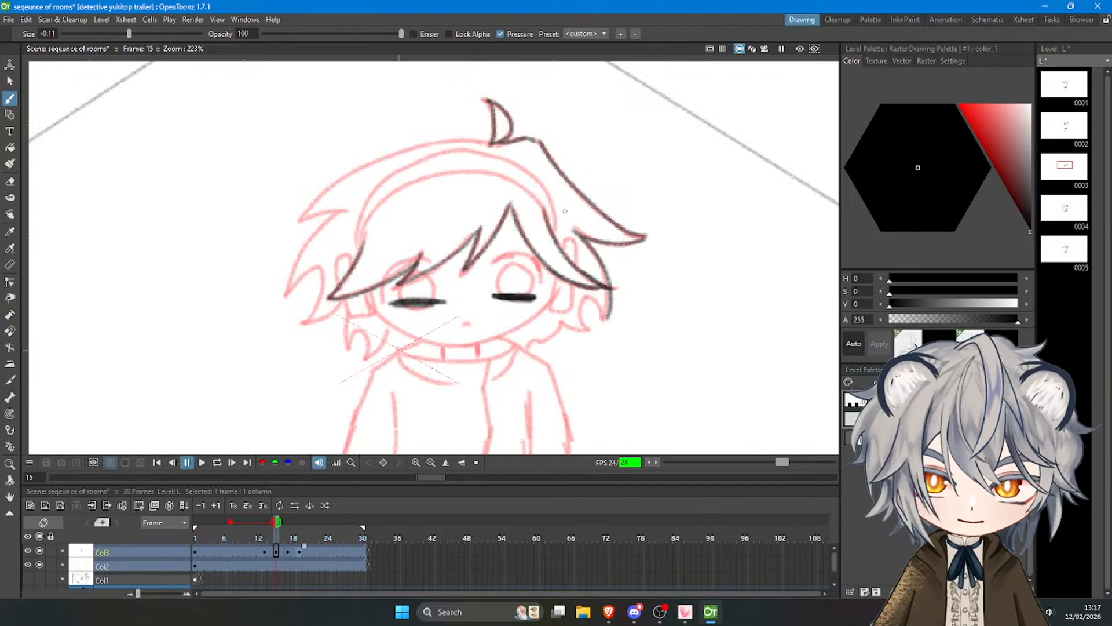
pyautogui.hotkey('ctrl', 'z')
pyautogui.hotkey('ctrl', 'z')
pyautogui.moveTo(582, 238)
pyautogui.mouseDown()
pyautogui.moveTo(608, 298)
pyautogui.moveTo(604, 320)
pyautogui.mouseUp()
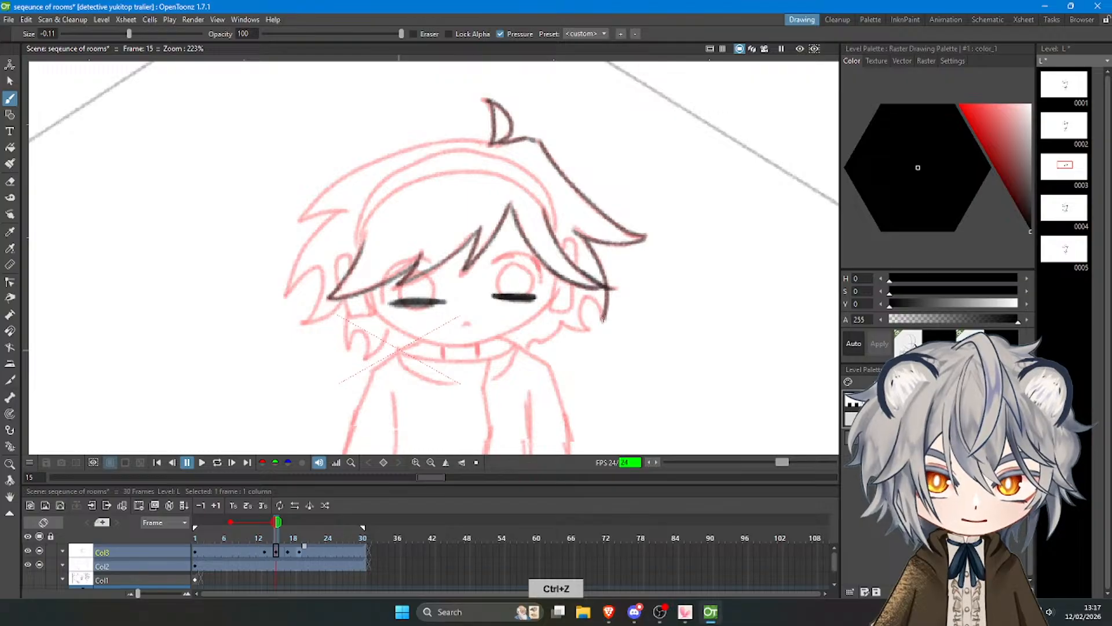
pyautogui.moveTo(678, 274)
pyautogui.mouseDown()
pyautogui.moveTo(632, 321)
pyautogui.moveTo(647, 384)
pyautogui.moveTo(679, 408)
pyautogui.mouseUp()
pyautogui.hotkey('ctrl', 'z')
pyautogui.moveTo(684, 299)
pyautogui.mouseDown()
pyautogui.moveTo(665, 311)
pyautogui.moveTo(723, 311)
pyautogui.moveTo(690, 334)
pyautogui.mouseUp()
pyautogui.hotkey('ctrl', 'z')
pyautogui.hotkey('ctrl', 'z')
pyautogui.hotkey('ctrl', 'z')
pyautogui.hotkey('ctrl', 'z')
pyautogui.hotkey('ctrl', 'z')
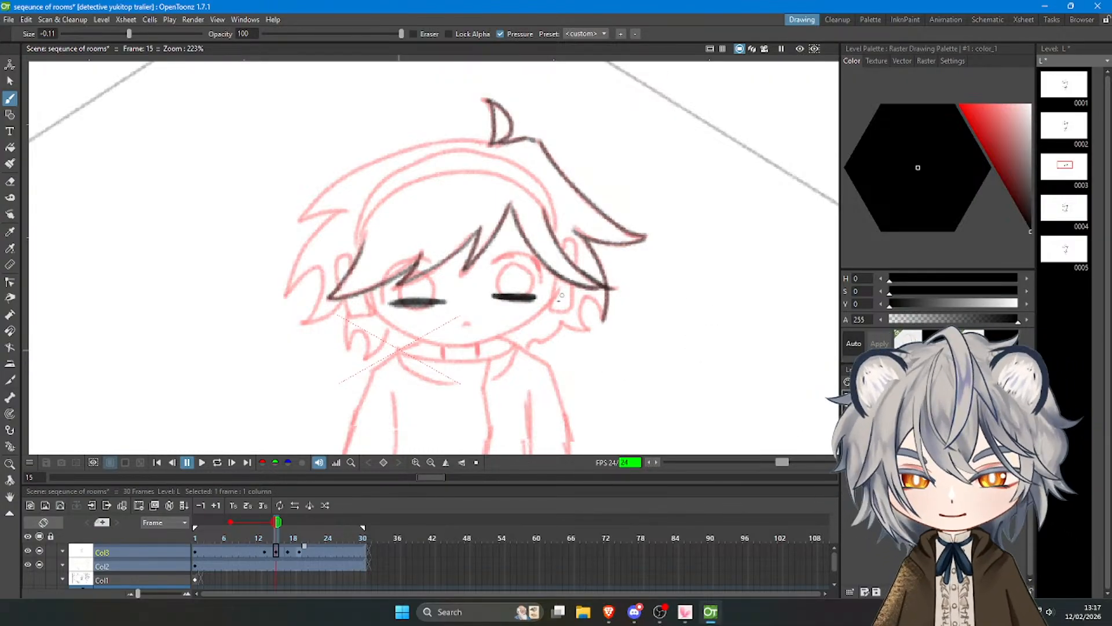
# Trace the lower right hair tufts down to the neck and the right ear piece of the headband.
pyautogui.moveTo(592, 299)
pyautogui.mouseDown()
pyautogui.moveTo(601, 314)
pyautogui.moveTo(590, 331)
pyautogui.moveTo(572, 329)
pyautogui.moveTo(591, 334)
pyautogui.moveTo(528, 345)
pyautogui.mouseUp()
pyautogui.hotkey('ctrl', 'z')
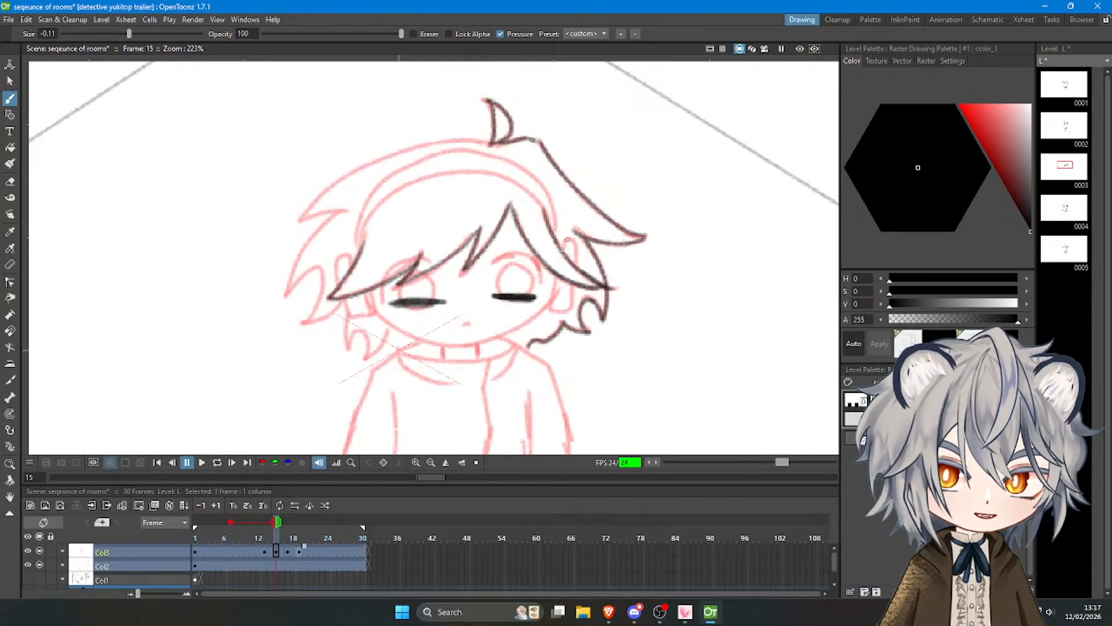
pyautogui.hotkey('ctrl', 'z')
pyautogui.moveTo(560, 245)
pyautogui.mouseDown()
pyautogui.moveTo(573, 242)
pyautogui.moveTo(574, 263)
pyautogui.moveTo(552, 304)
pyautogui.moveTo(566, 313)
pyautogui.moveTo(578, 297)
pyautogui.mouseUp()
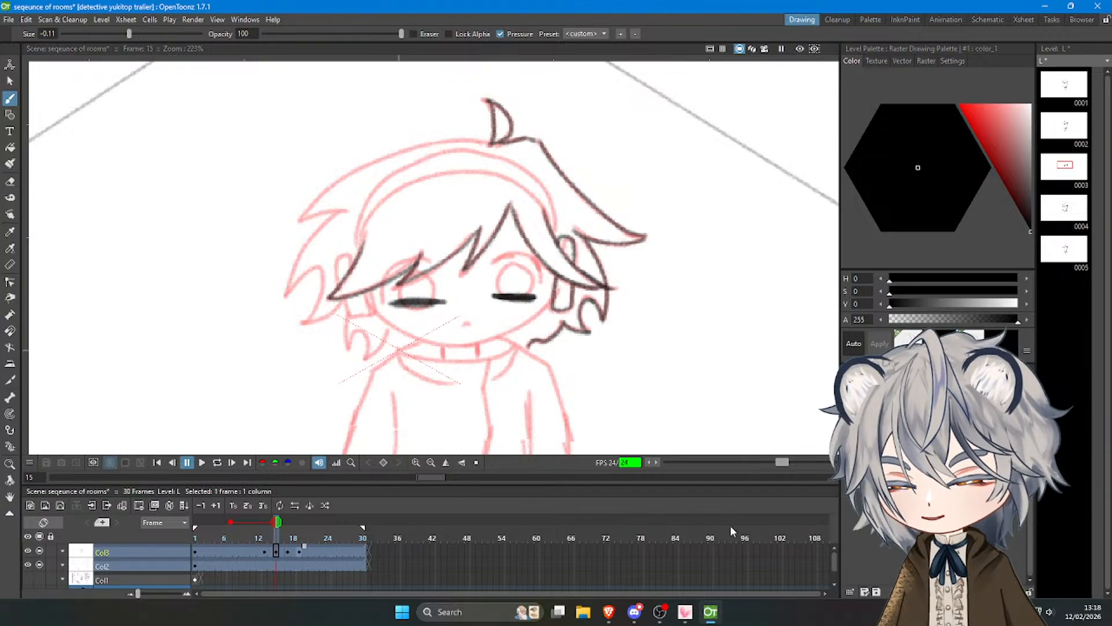
pyautogui.click(678, 617)
pyautogui.click(678, 618)
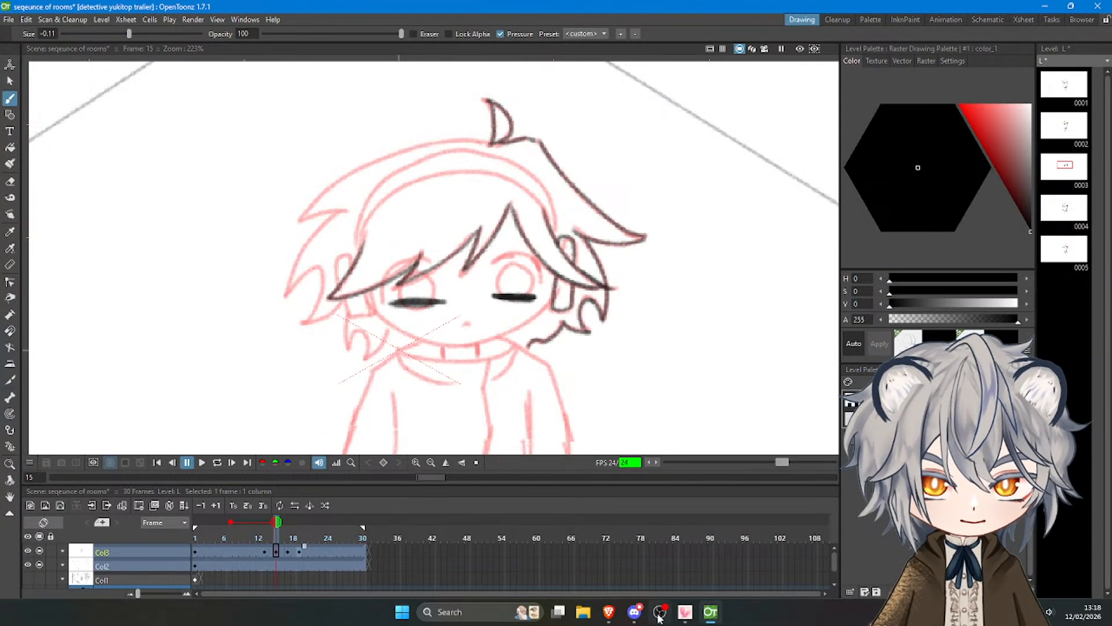
pyautogui.click(661, 616)
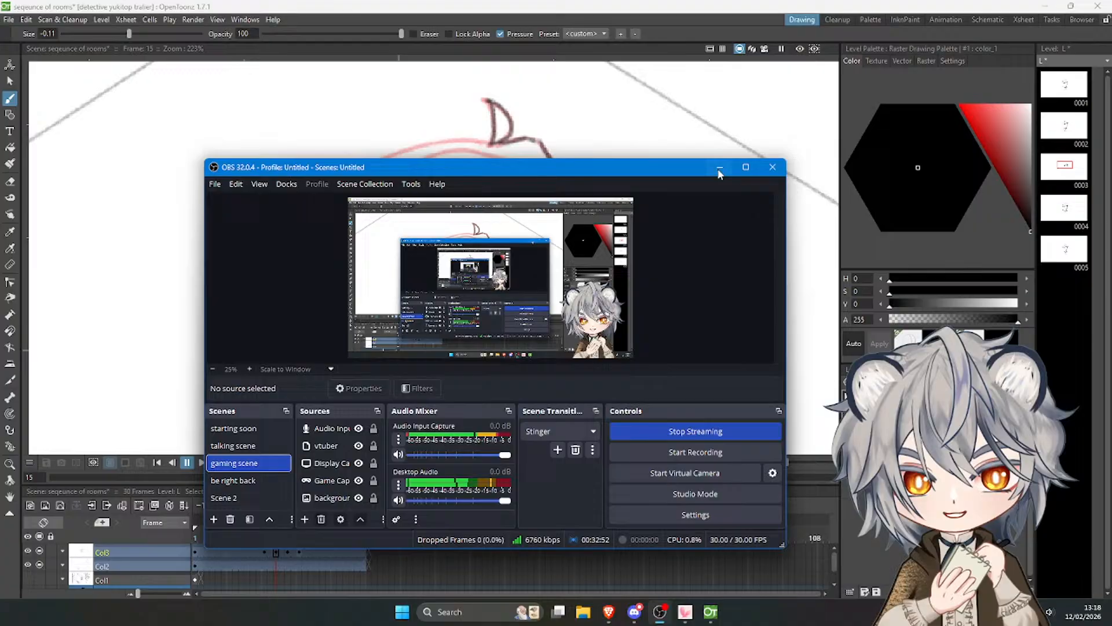
pyautogui.click(719, 170)
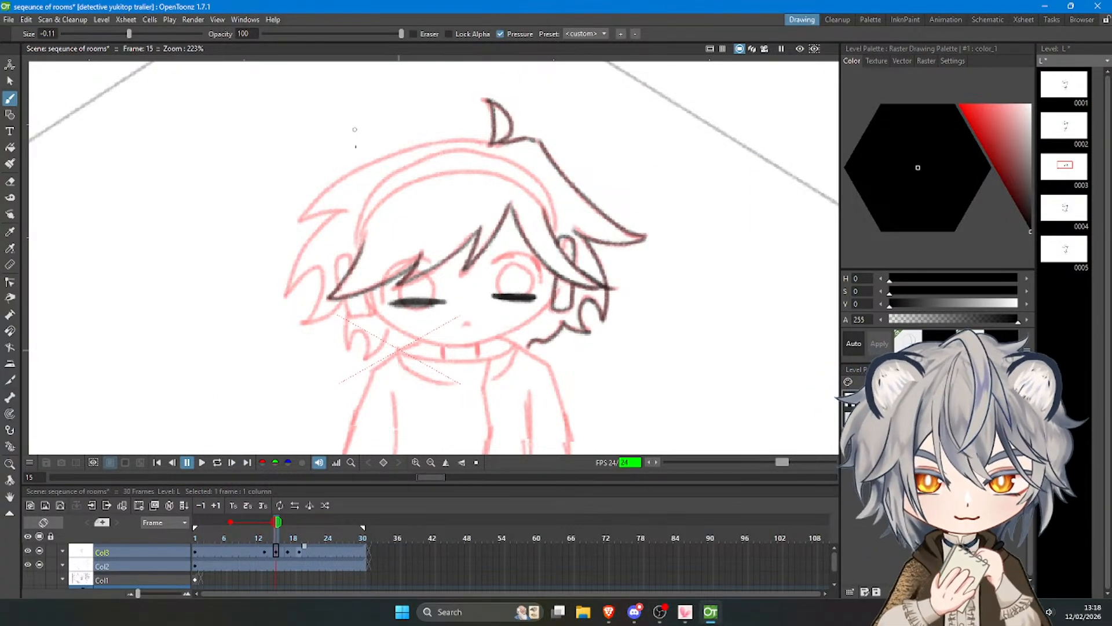
# Trace the inner arc of the headband above the bangs, from the left ear piece over to the right ear piece.
pyautogui.hotkey('ctrl', 'z')
pyautogui.moveTo(359, 245)
pyautogui.mouseDown()
pyautogui.moveTo(388, 201)
pyautogui.moveTo(430, 182)
pyautogui.moveTo(502, 177)
pyautogui.mouseUp()
pyautogui.hotkey('ctrl', 'z')
pyautogui.hotkey('ctrl', 'z')
pyautogui.hotkey('ctrl', 'z')
pyautogui.moveTo(410, 184)
pyautogui.mouseDown()
pyautogui.moveTo(505, 176)
pyautogui.moveTo(539, 192)
pyautogui.moveTo(548, 220)
pyautogui.mouseUp()
pyautogui.hotkey('ctrl', 'z')
# Trace the outer arc of the headband from the left side over the crown and down to the right ear piece.
pyautogui.moveTo(357, 242)
pyautogui.mouseDown()
pyautogui.moveTo(369, 208)
pyautogui.moveTo(420, 155)
pyautogui.mouseUp()
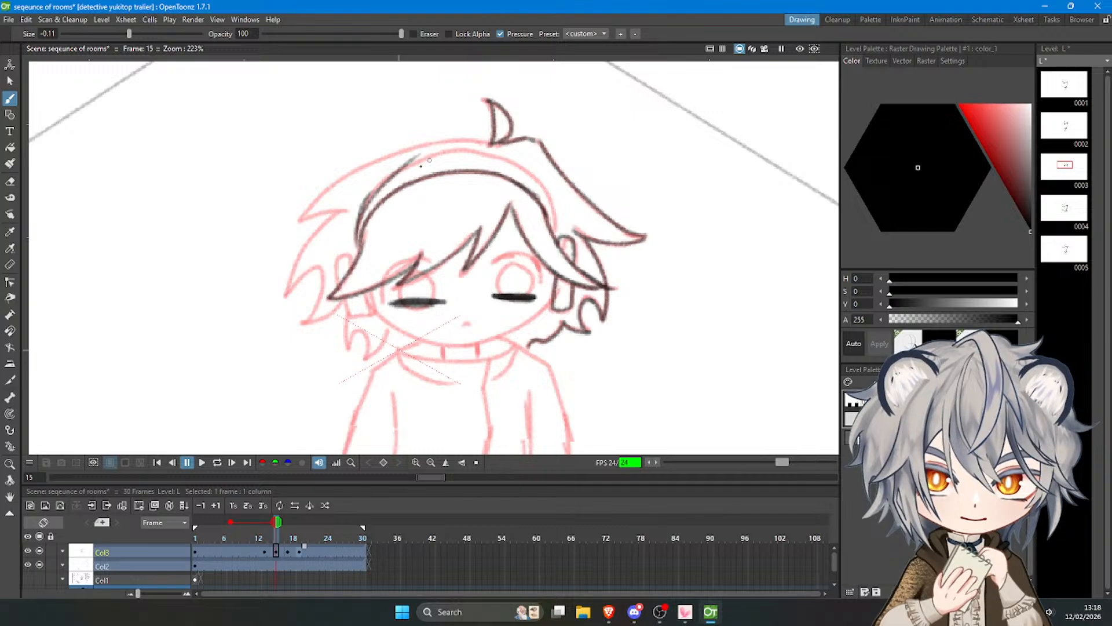
pyautogui.hotkey('ctrl', 'z')
pyautogui.moveTo(367, 200)
pyautogui.mouseDown()
pyautogui.moveTo(419, 164)
pyautogui.moveTo(393, 185)
pyautogui.moveTo(463, 153)
pyautogui.mouseUp()
pyautogui.hotkey('ctrl', 'z')
pyautogui.hotkey('ctrl', 'z')
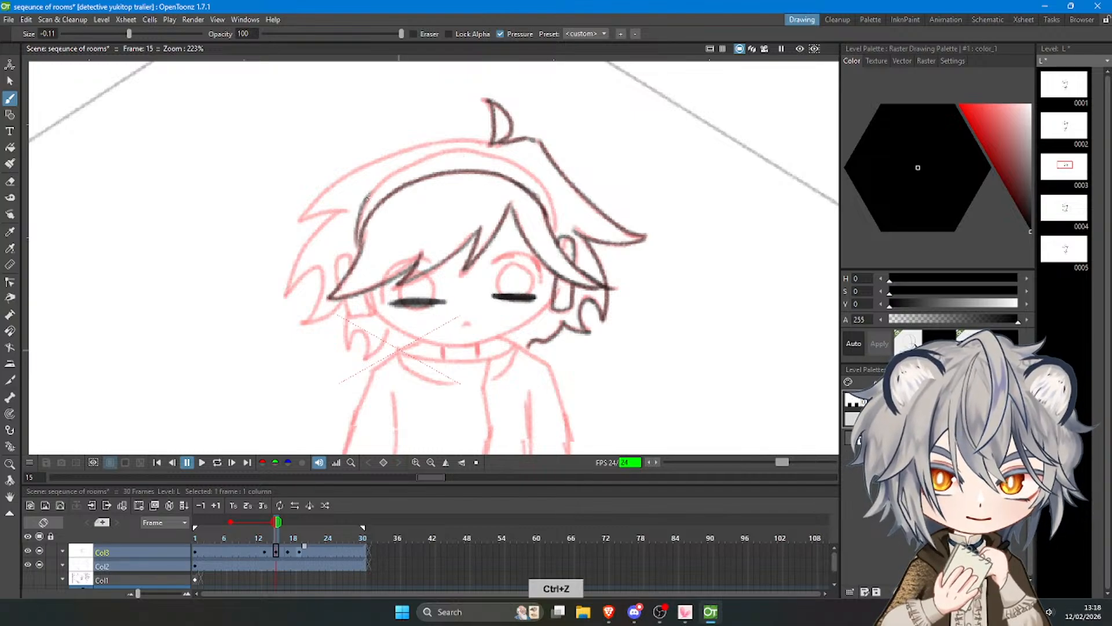
pyautogui.moveTo(366, 201)
pyautogui.mouseDown()
pyautogui.moveTo(407, 165)
pyautogui.moveTo(458, 151)
pyautogui.moveTo(509, 164)
pyautogui.moveTo(459, 149)
pyautogui.moveTo(535, 163)
pyautogui.moveTo(541, 186)
pyautogui.mouseUp()
pyautogui.hotkey('ctrl', 'z')
pyautogui.hotkey('ctrl', 'z')
pyautogui.hotkey('ctrl', 'z')
pyautogui.hotkey('ctrl', 'z')
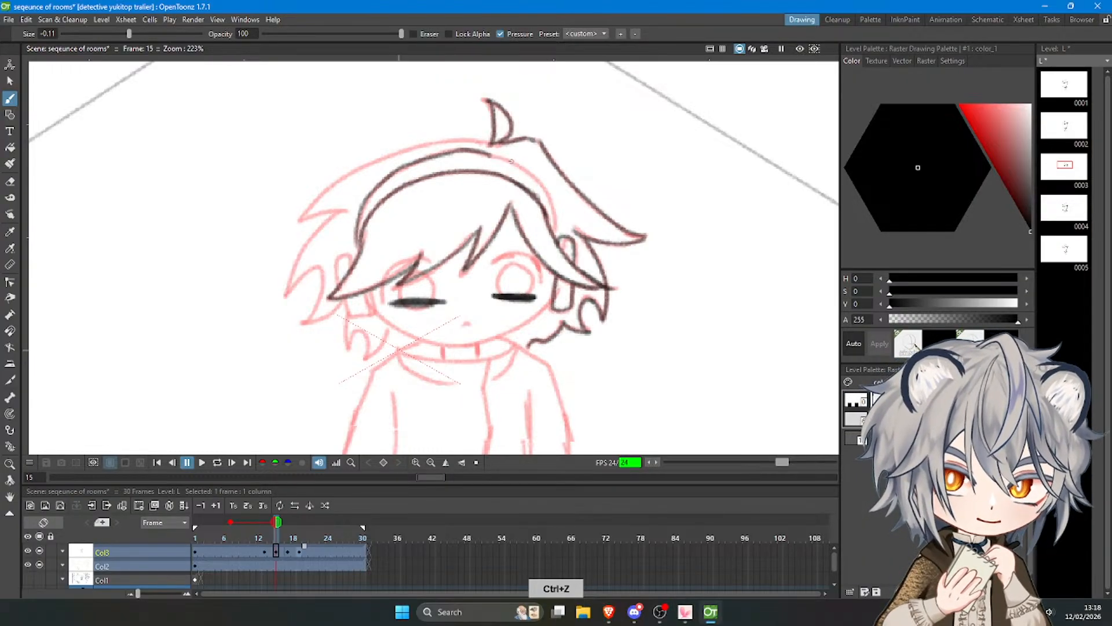
pyautogui.moveTo(491, 154)
pyautogui.mouseDown()
pyautogui.moveTo(530, 176)
pyautogui.moveTo(557, 236)
pyautogui.mouseUp()
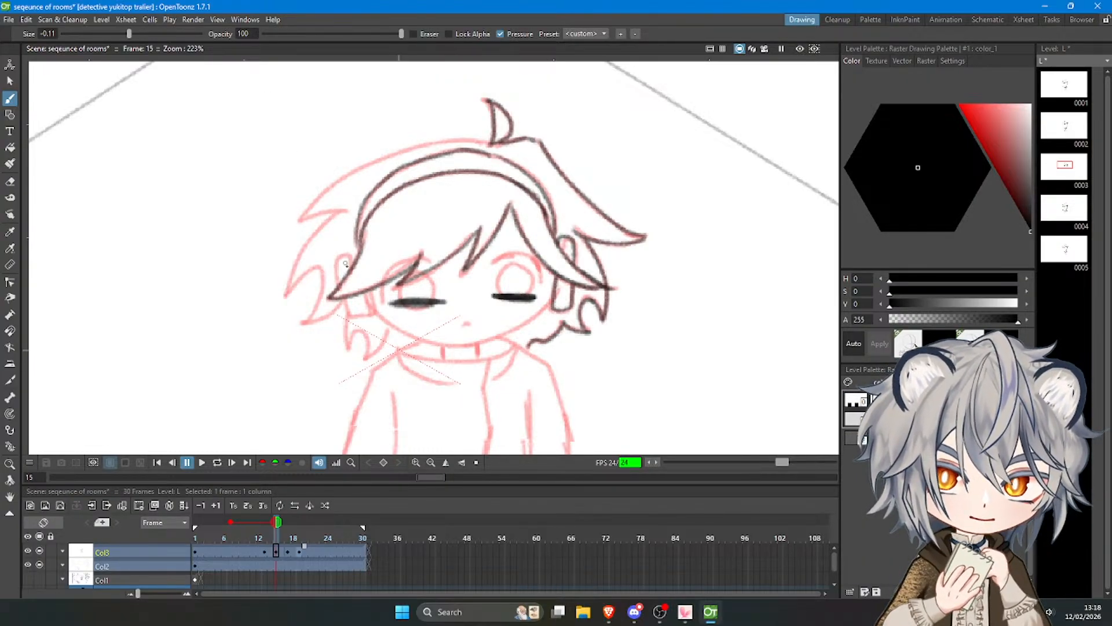
# Trace the left ear piece of the headband around the tip of the bangs.
pyautogui.moveTo(357, 262)
pyautogui.mouseDown()
pyautogui.moveTo(342, 250)
pyautogui.moveTo(343, 303)
pyautogui.moveTo(372, 311)
pyautogui.moveTo(374, 292)
pyautogui.moveTo(431, 334)
pyautogui.mouseUp()
pyautogui.hotkey('ctrl', 'z')
pyautogui.hotkey('ctrl', 'z')
pyautogui.moveTo(374, 310); pyautogui.dragTo(478, 343)
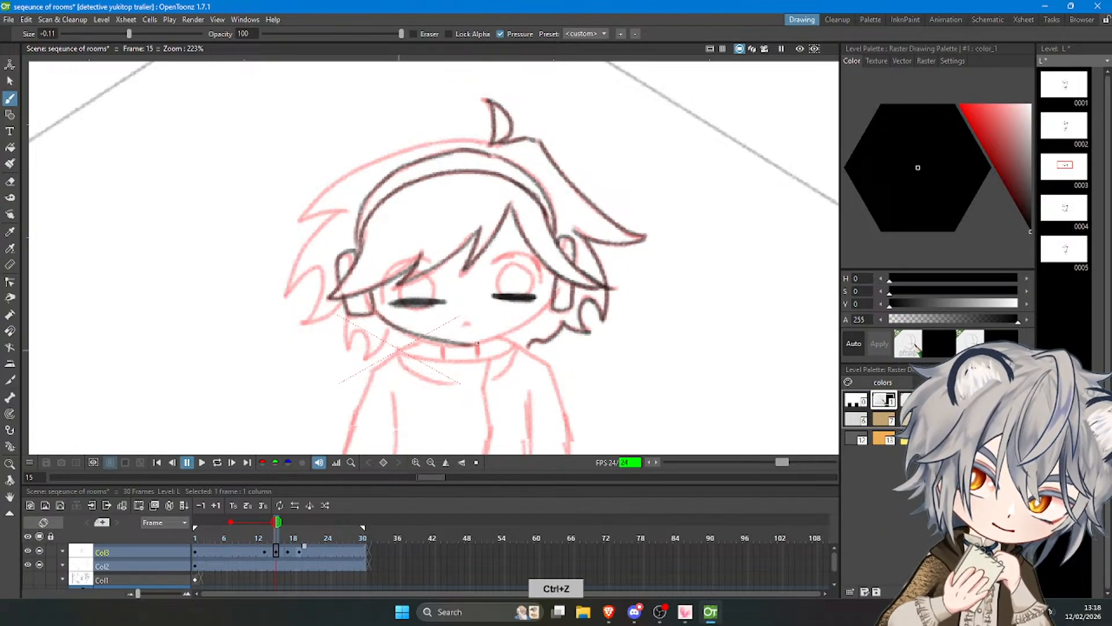
pyautogui.hotkey('ctrl', 'z')
pyautogui.moveTo(375, 310); pyautogui.dragTo(474, 345)
pyautogui.hotkey('ctrl', 'z')
pyautogui.moveTo(373, 309); pyautogui.dragTo(458, 341)
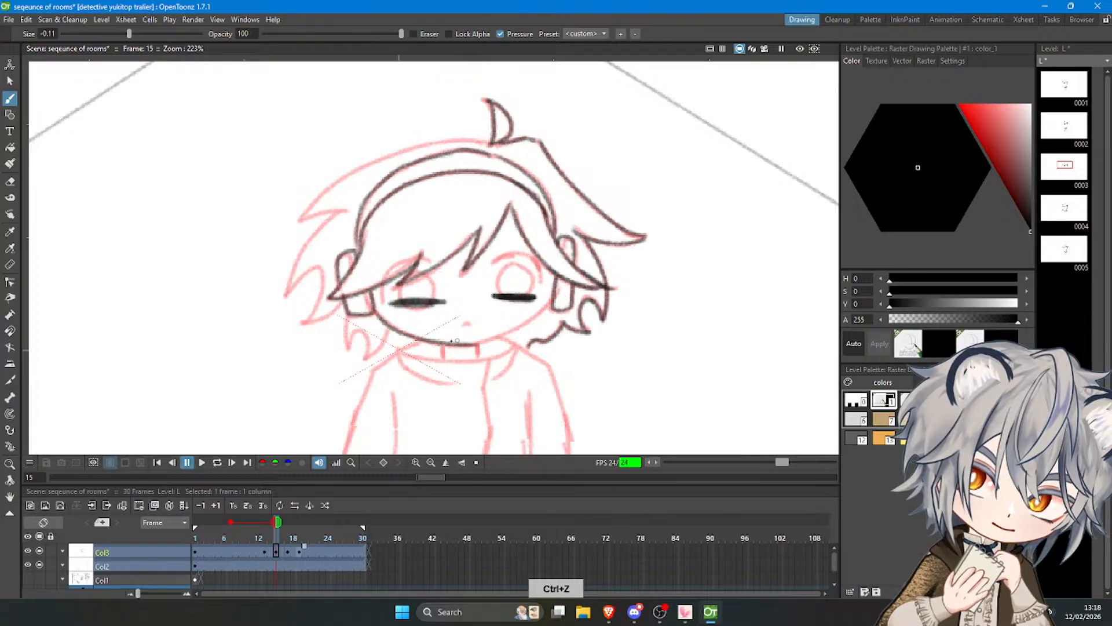
pyautogui.hotkey('ctrl', 'z')
pyautogui.hotkey('ctrl', 'z')
pyautogui.moveTo(375, 310); pyautogui.dragTo(484, 345)
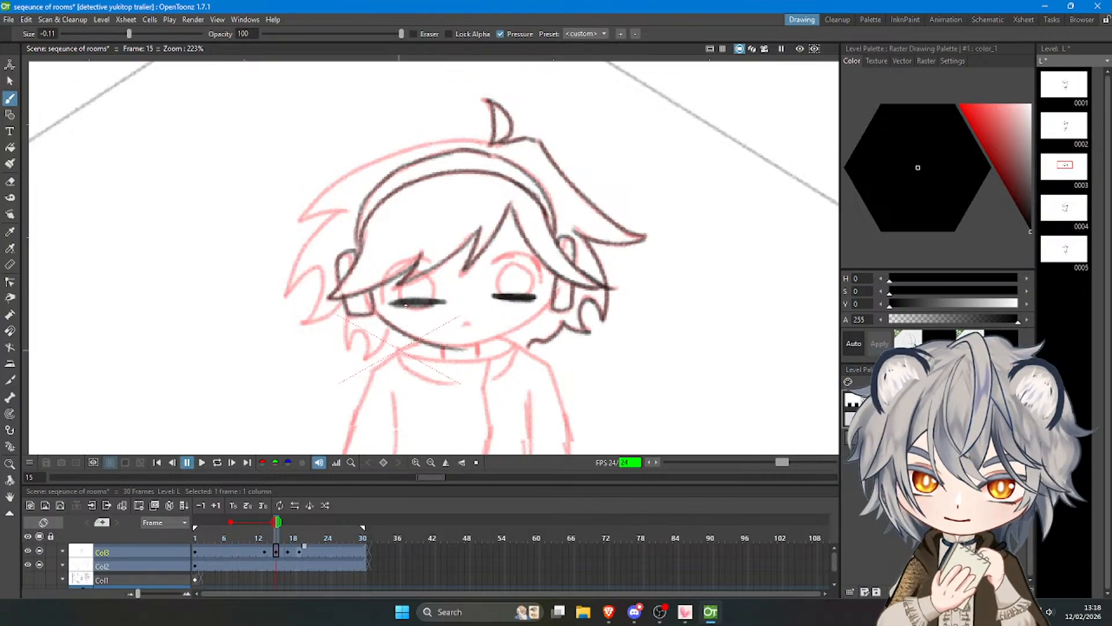
pyautogui.hotkey('ctrl', 'z')
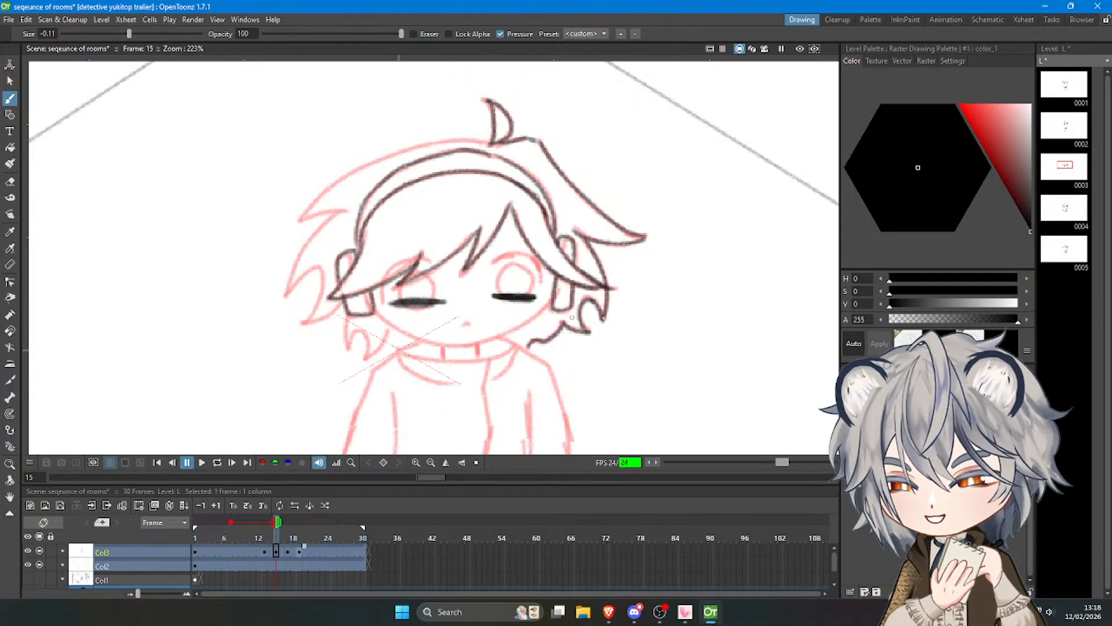
pyautogui.moveTo(383, 319); pyautogui.dragTo(414, 332)
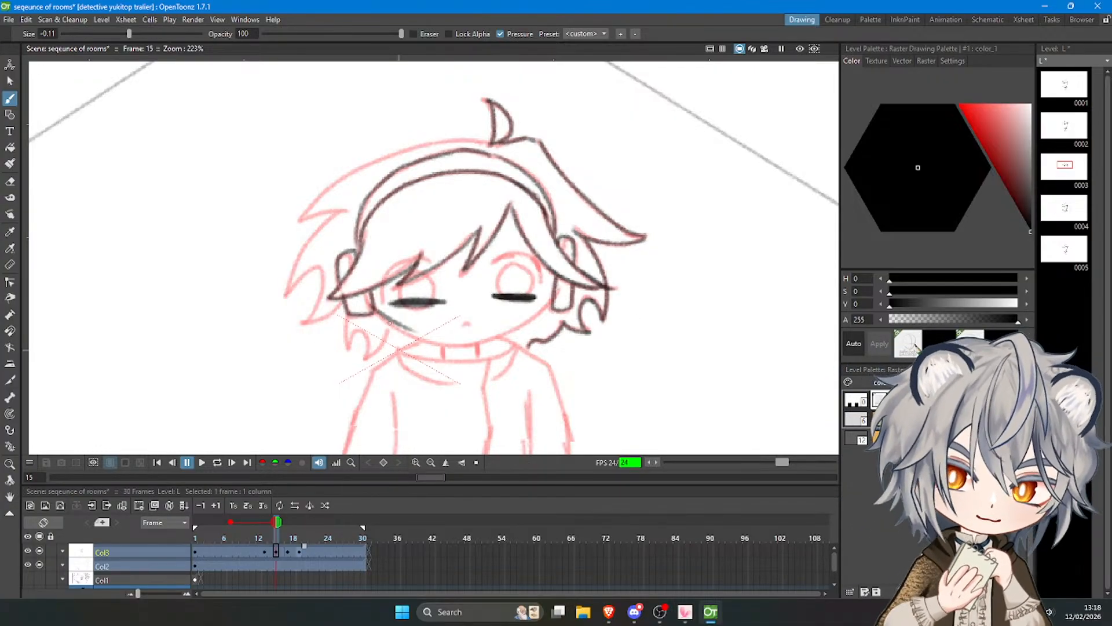
pyautogui.hotkey('ctrl', 'z')
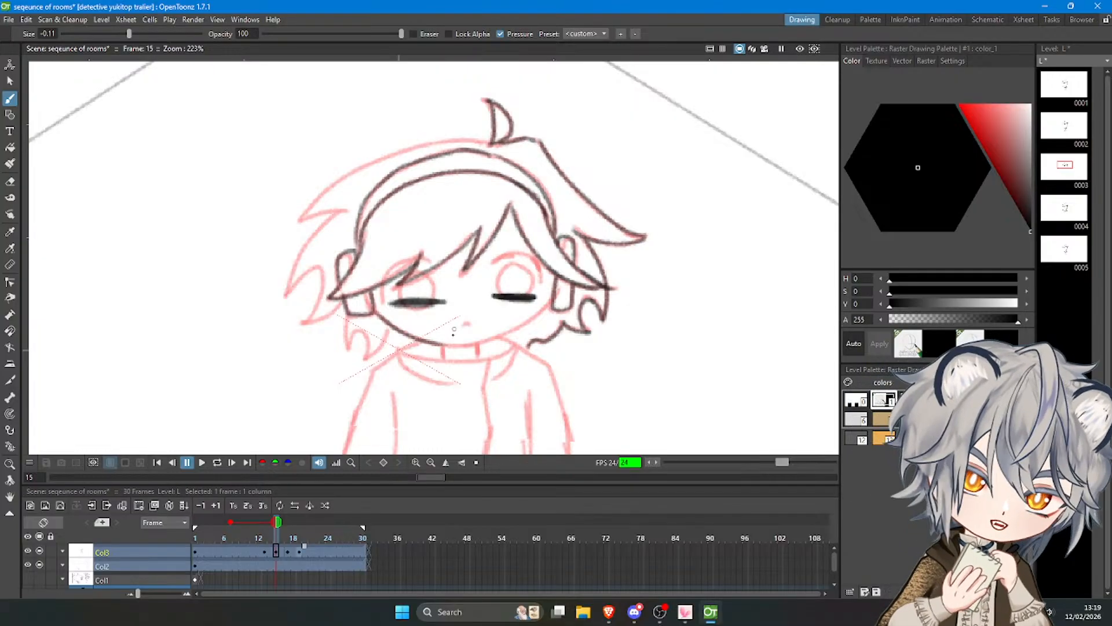
# Trace the jawline from the left ear piece around the chin and up to the right ear piece.
pyautogui.hotkey('ctrl', 'z')
pyautogui.moveTo(429, 342); pyautogui.dragTo(491, 336)
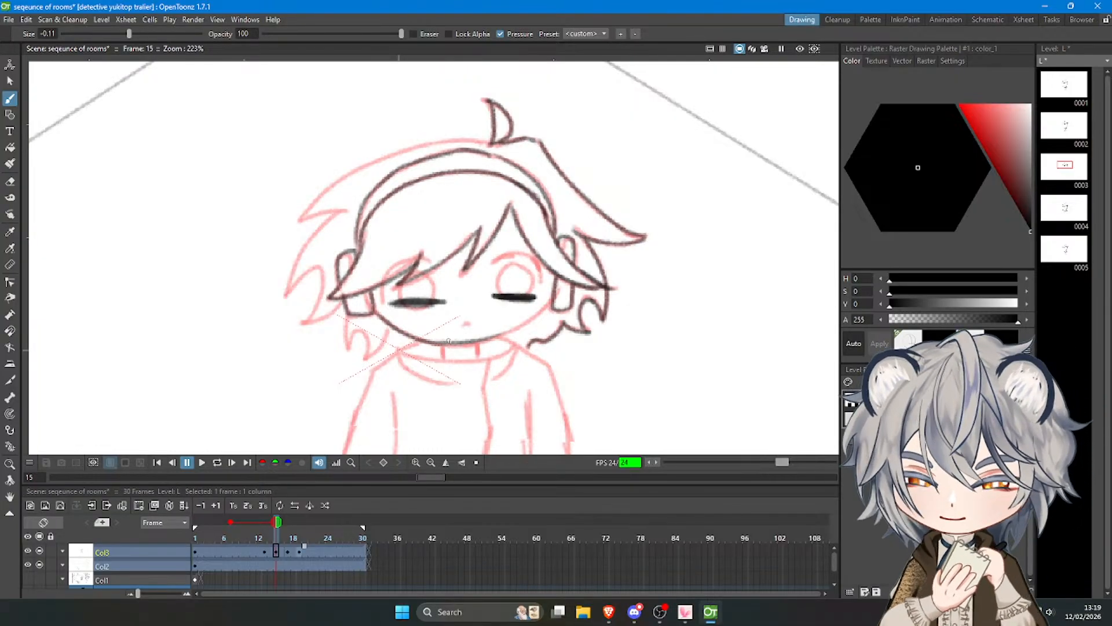
pyautogui.hotkey('ctrl', 'z')
pyautogui.moveTo(439, 344)
pyautogui.mouseDown()
pyautogui.moveTo(488, 341)
pyautogui.moveTo(450, 344)
pyautogui.moveTo(521, 326)
pyautogui.moveTo(471, 345)
pyautogui.moveTo(498, 337)
pyautogui.moveTo(506, 332)
pyautogui.moveTo(480, 343)
pyautogui.moveTo(549, 304)
pyautogui.mouseUp()
pyautogui.hotkey('ctrl', 'z')
pyautogui.hotkey('ctrl', 'z')
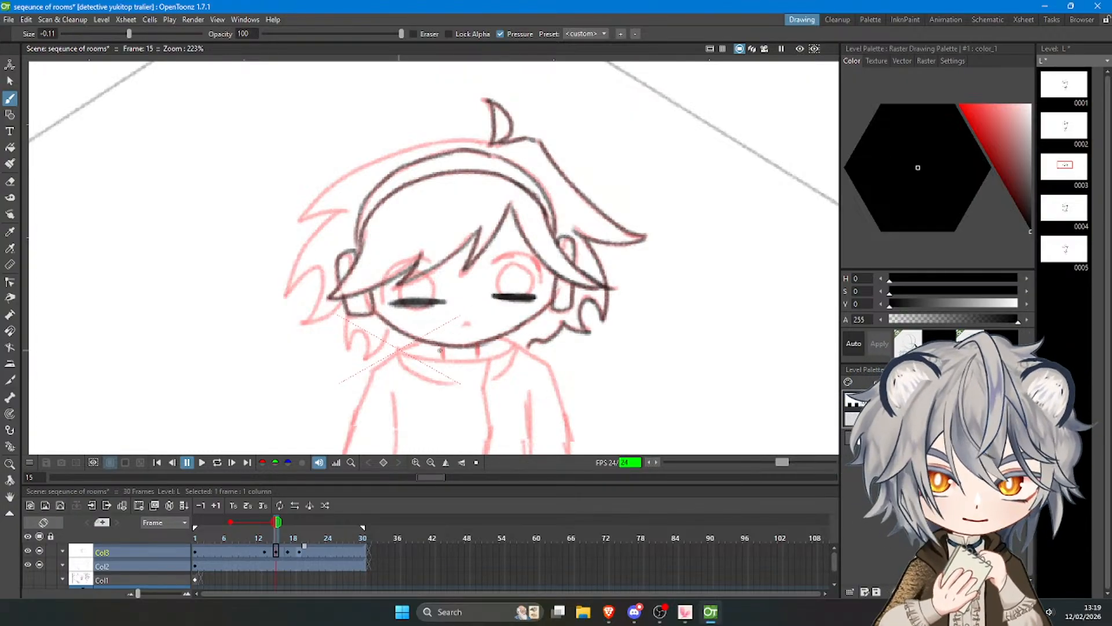
# Trace the two short neck lines under the chin and the left half of the collar's curved neckline.
pyautogui.hotkey('ctrl', 'z')
pyautogui.moveTo(441, 348)
pyautogui.mouseDown()
pyautogui.moveTo(441, 358)
pyautogui.moveTo(483, 358)
pyautogui.mouseUp()
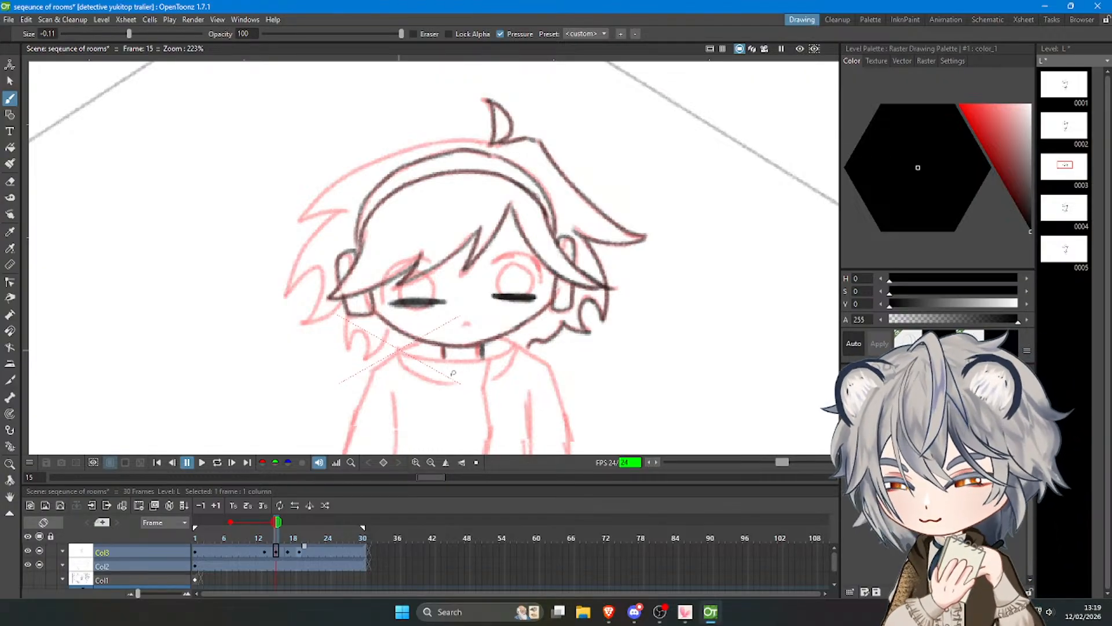
pyautogui.moveTo(396, 340)
pyautogui.mouseDown()
pyautogui.moveTo(460, 367)
pyautogui.moveTo(482, 358)
pyautogui.mouseUp()
pyautogui.hotkey('ctrl', 'z')
pyautogui.hotkey('ctrl', 'z')
pyautogui.hotkey('ctrl', 'z')
pyautogui.hotkey('ctrl', 'z')
pyautogui.hotkey('ctrl', 'z')
pyautogui.moveTo(404, 343)
pyautogui.mouseDown()
pyautogui.moveTo(479, 358)
pyautogui.moveTo(439, 357)
pyautogui.moveTo(522, 338)
pyautogui.mouseUp()
pyautogui.hotkey('ctrl', 'z')
# Trace the right half of the collar's neckline from below the neck up to the right hair tufts.
pyautogui.hotkey('ctrl', 'z')
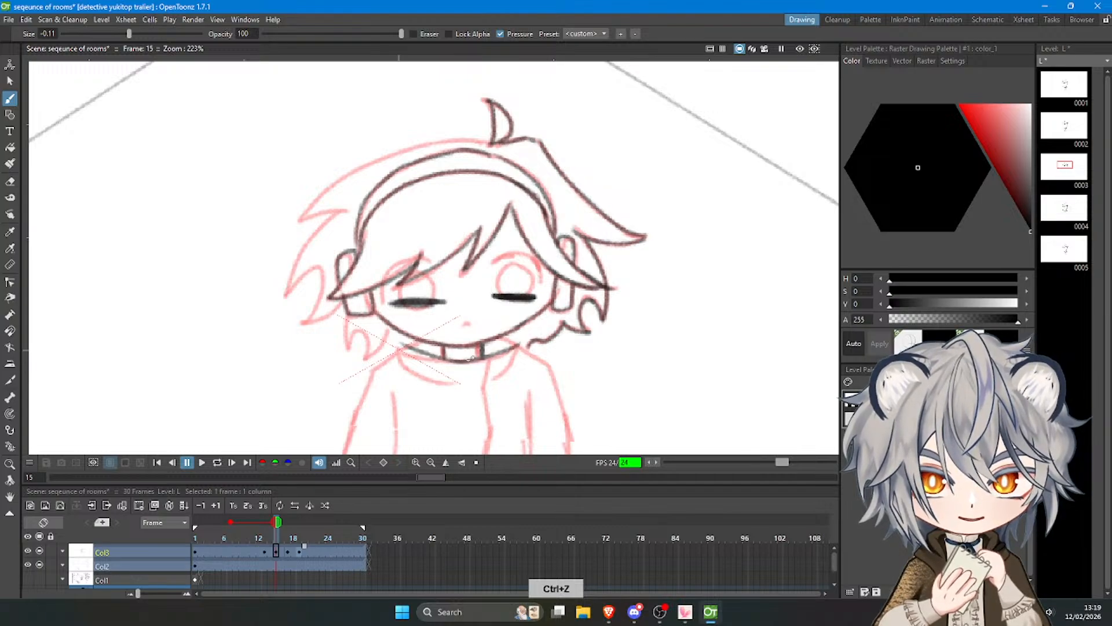
pyautogui.moveTo(461, 361); pyautogui.dragTo(524, 336)
pyautogui.hotkey('ctrl', 'z')
pyautogui.hotkey('ctrl', 'z')
pyautogui.moveTo(457, 362); pyautogui.dragTo(525, 333)
pyautogui.hotkey('ctrl', 'z')
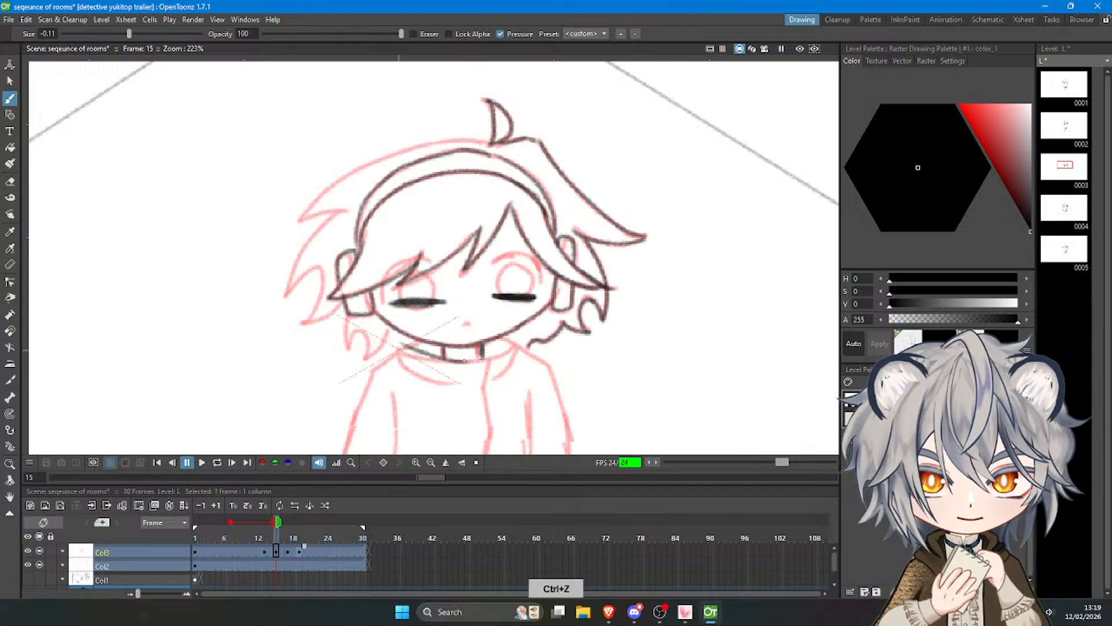
pyautogui.moveTo(464, 362); pyautogui.dragTo(523, 339)
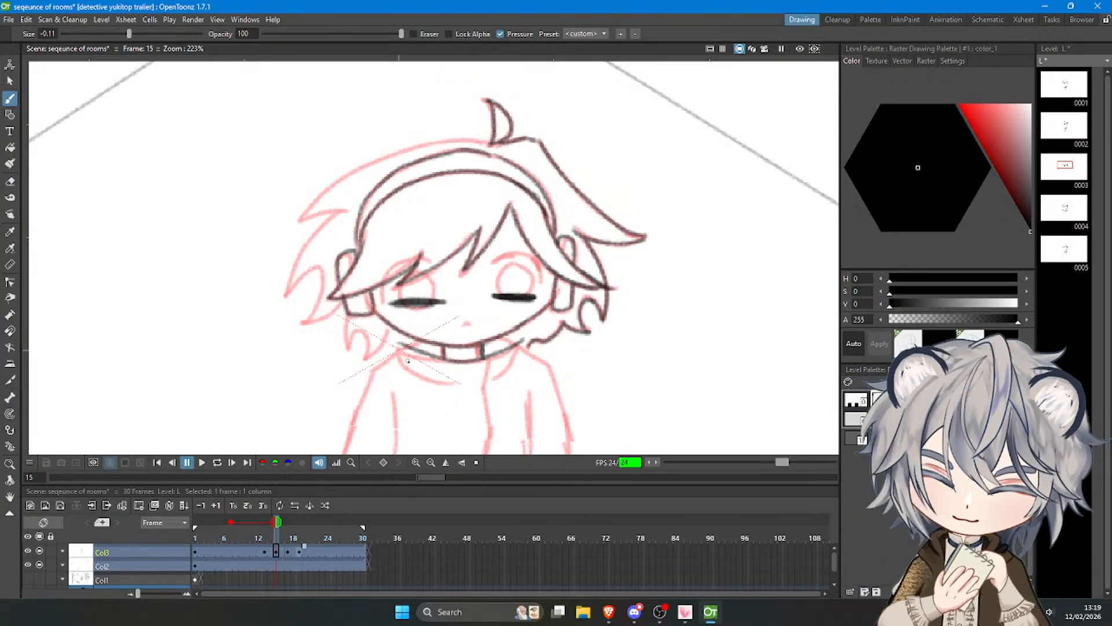
# Trace the left and right collar flaps folding down from the neckline onto the jacket.
pyautogui.moveTo(402, 343); pyautogui.dragTo(422, 378)
pyautogui.hotkey('ctrl', 'z')
pyautogui.hotkey('ctrl', 'z')
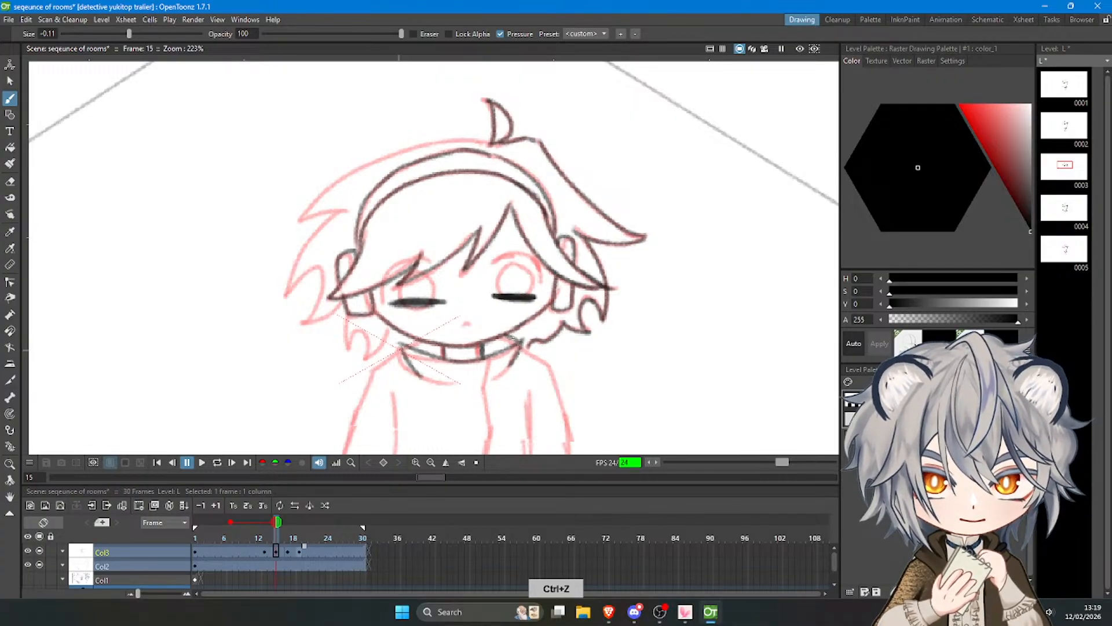
pyautogui.moveTo(500, 338); pyautogui.dragTo(519, 341)
pyautogui.moveTo(402, 346)
pyautogui.mouseDown()
pyautogui.moveTo(418, 339)
pyautogui.moveTo(438, 383)
pyautogui.mouseUp()
pyautogui.hotkey('ctrl', 'z')
pyautogui.hotkey('ctrl', 'z')
# Trace the jacket's front opening line from the collar down towards the hem, curving slightly to the right at the bottom.
pyautogui.moveTo(488, 358); pyautogui.dragTo(486, 391)
pyautogui.scroll(-8, 506, 182)
pyautogui.scroll(9, 490, 312)
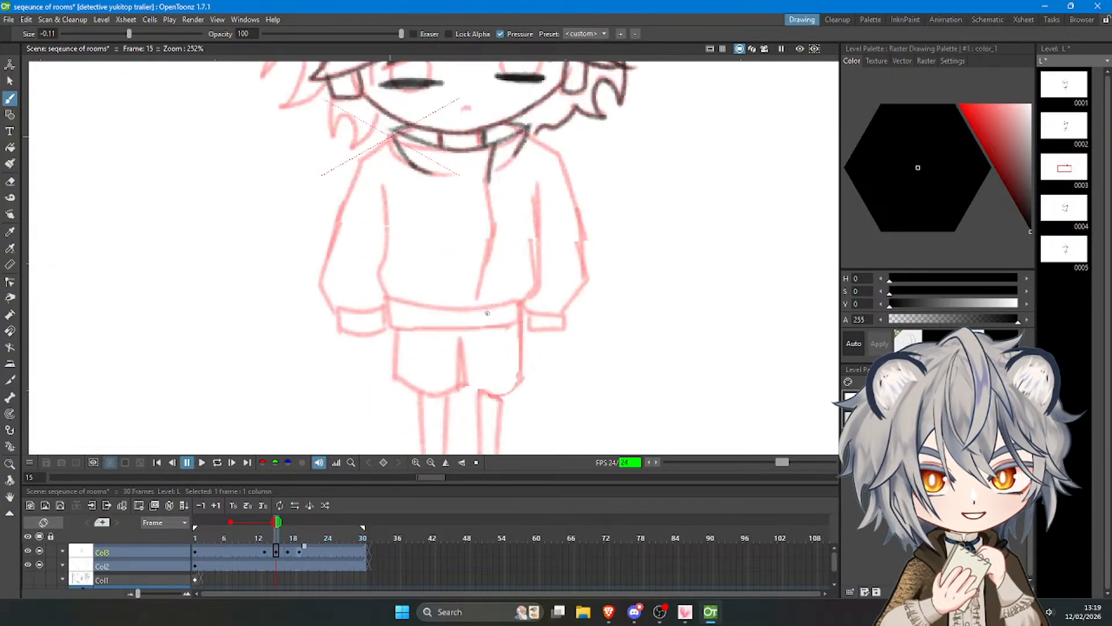
pyautogui.scroll(-3, 486, 311)
pyautogui.scroll(4, 464, 233)
pyautogui.scroll(-3, 481, 255)
pyautogui.scroll(3, 484, 227)
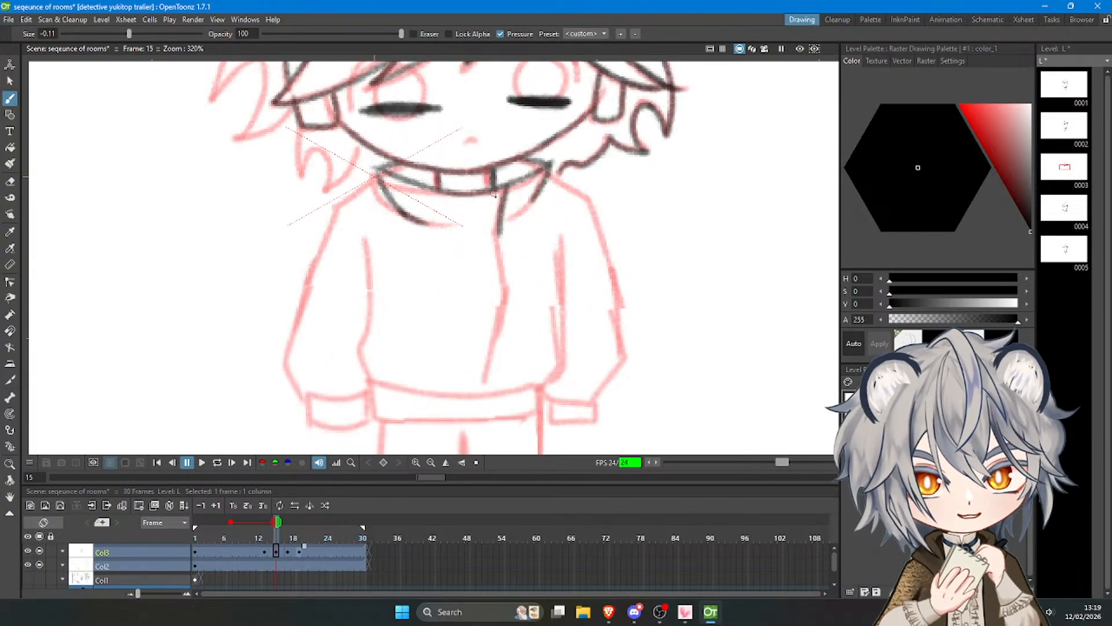
pyautogui.hotkey('ctrl', 'z')
pyautogui.moveTo(507, 189); pyautogui.dragTo(502, 303)
pyautogui.hotkey('ctrl', 'z')
pyautogui.hotkey('ctrl', 'z')
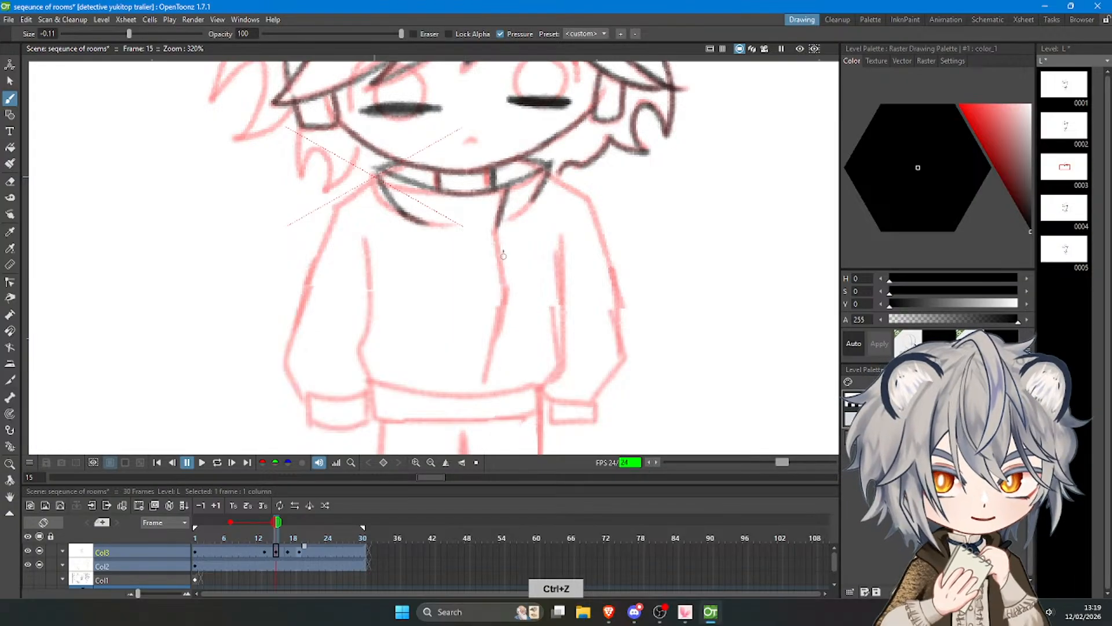
pyautogui.moveTo(499, 241); pyautogui.dragTo(512, 381)
pyautogui.hotkey('ctrl', 'z')
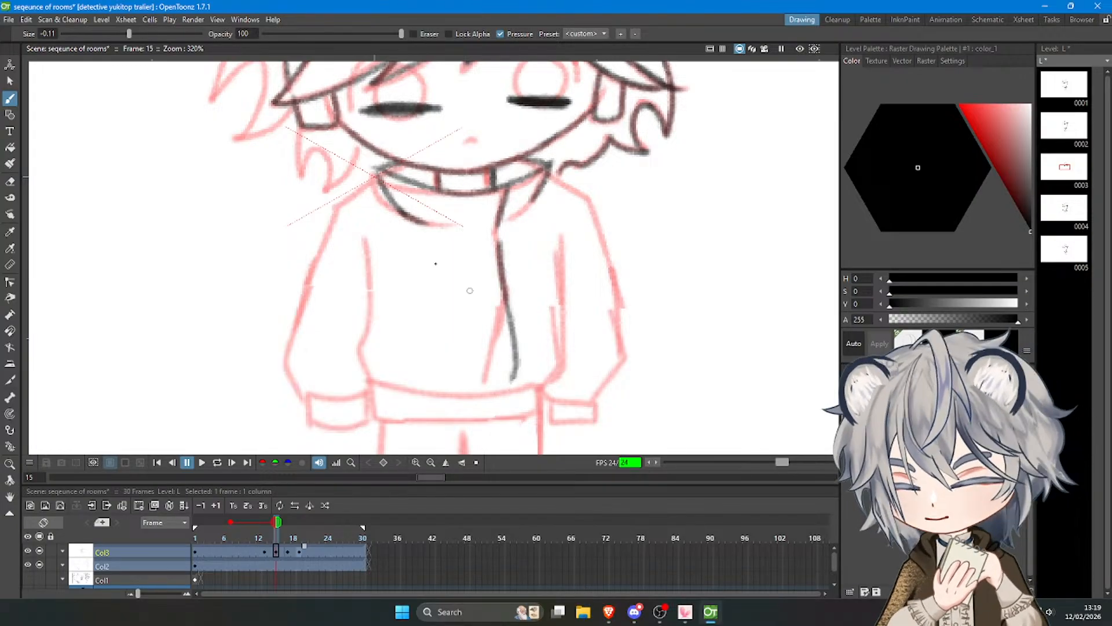
# Trace the left shoulder, the outer edge of the left sleeve and its cuff.
pyautogui.scroll(-5, 469, 290)
pyautogui.scroll(3, 404, 288)
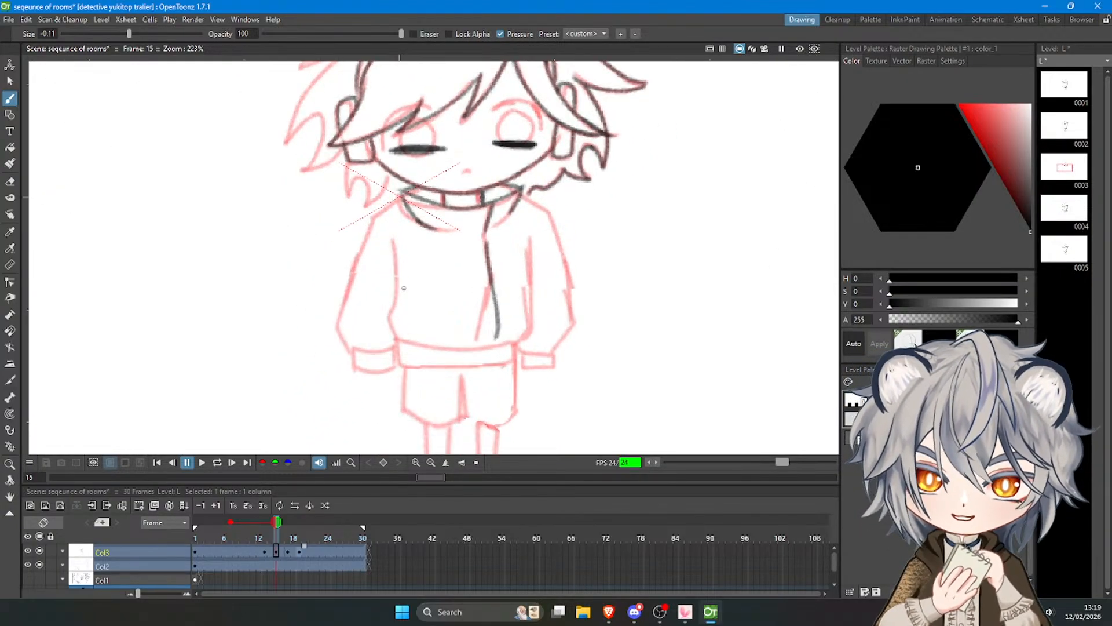
pyautogui.hotkey('ctrl', 'z')
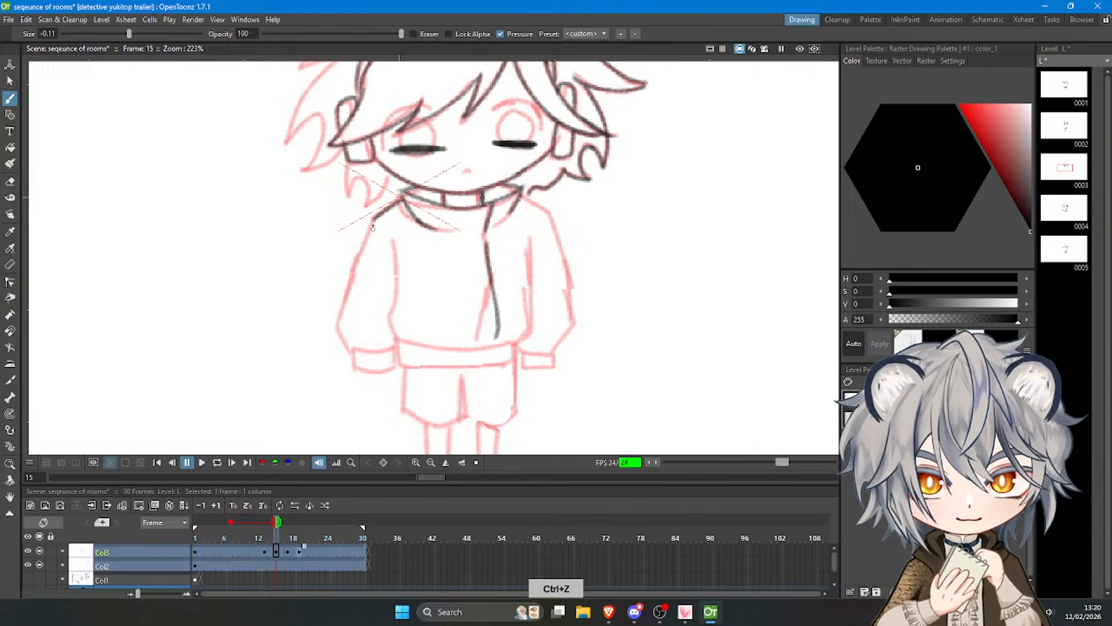
pyautogui.hotkey('ctrl', 'z')
pyautogui.moveTo(373, 221)
pyautogui.mouseDown()
pyautogui.moveTo(338, 328)
pyautogui.moveTo(343, 314)
pyautogui.moveTo(352, 352)
pyautogui.moveTo(385, 351)
pyautogui.moveTo(353, 350)
pyautogui.moveTo(355, 366)
pyautogui.moveTo(392, 364)
pyautogui.mouseUp()
pyautogui.hotkey('ctrl', 'z')
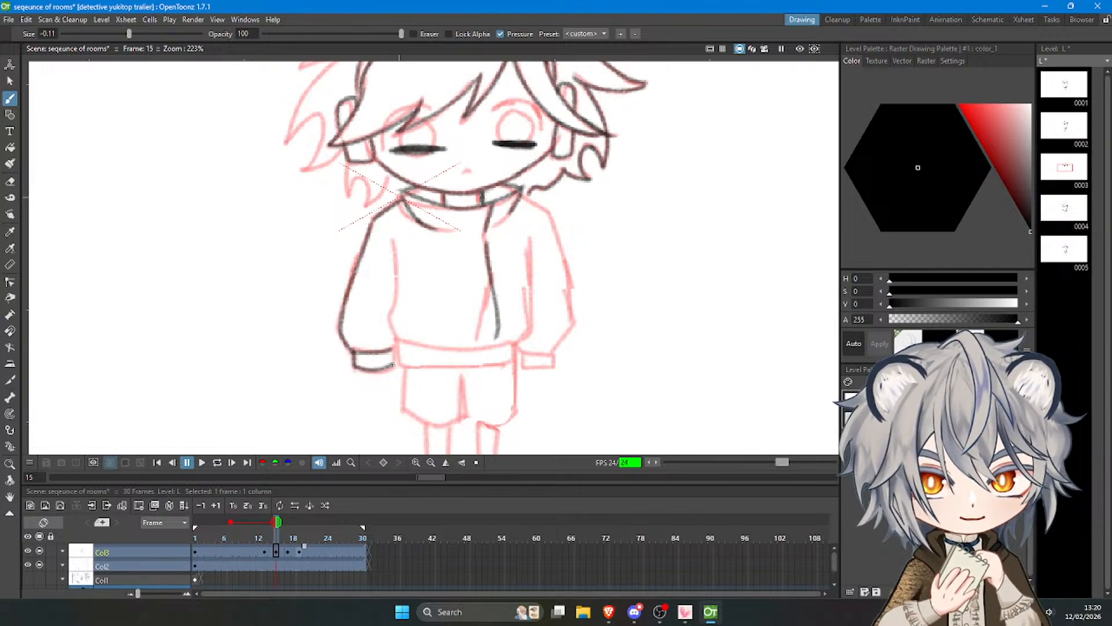
# Trace the jacket's left body line and the upper and lower edges of its waistband.
pyautogui.hotkey('ctrl', 'z')
pyautogui.moveTo(395, 238)
pyautogui.mouseDown()
pyautogui.moveTo(385, 328)
pyautogui.moveTo(400, 340)
pyautogui.moveTo(397, 362)
pyautogui.moveTo(403, 344)
pyautogui.moveTo(486, 348)
pyautogui.mouseUp()
pyautogui.hotkey('ctrl', 'z')
pyautogui.hotkey('ctrl', 'z')
# Trace the right sleeve's inner line, then its shoulder, outer edge and cuff.
pyautogui.hotkey('ctrl', 'z')
pyautogui.moveTo(400, 340); pyautogui.dragTo(514, 341)
pyautogui.moveTo(405, 365)
pyautogui.mouseDown()
pyautogui.moveTo(519, 365)
pyautogui.moveTo(509, 365)
pyautogui.moveTo(514, 340)
pyautogui.mouseUp()
pyautogui.hotkey('ctrl', 'z')
pyautogui.moveTo(524, 241); pyautogui.dragTo(520, 343)
pyautogui.hotkey('ctrl', 'z')
pyautogui.moveTo(521, 199)
pyautogui.mouseDown()
pyautogui.moveTo(546, 213)
pyautogui.moveTo(571, 279)
pyautogui.mouseUp()
pyautogui.hotkey('ctrl', 'z')
pyautogui.hotkey('ctrl', 'z')
pyautogui.hotkey('ctrl', 'z')
pyautogui.hotkey('ctrl', 'z')
pyautogui.moveTo(549, 212)
pyautogui.mouseDown()
pyautogui.moveTo(576, 319)
pyautogui.moveTo(563, 339)
pyautogui.moveTo(577, 323)
pyautogui.moveTo(549, 353)
pyautogui.moveTo(520, 346)
pyautogui.moveTo(548, 352)
pyautogui.moveTo(525, 361)
pyautogui.moveTo(561, 350)
pyautogui.mouseUp()
pyautogui.hotkey('ctrl', 'z')
pyautogui.hotkey('ctrl', 'z')
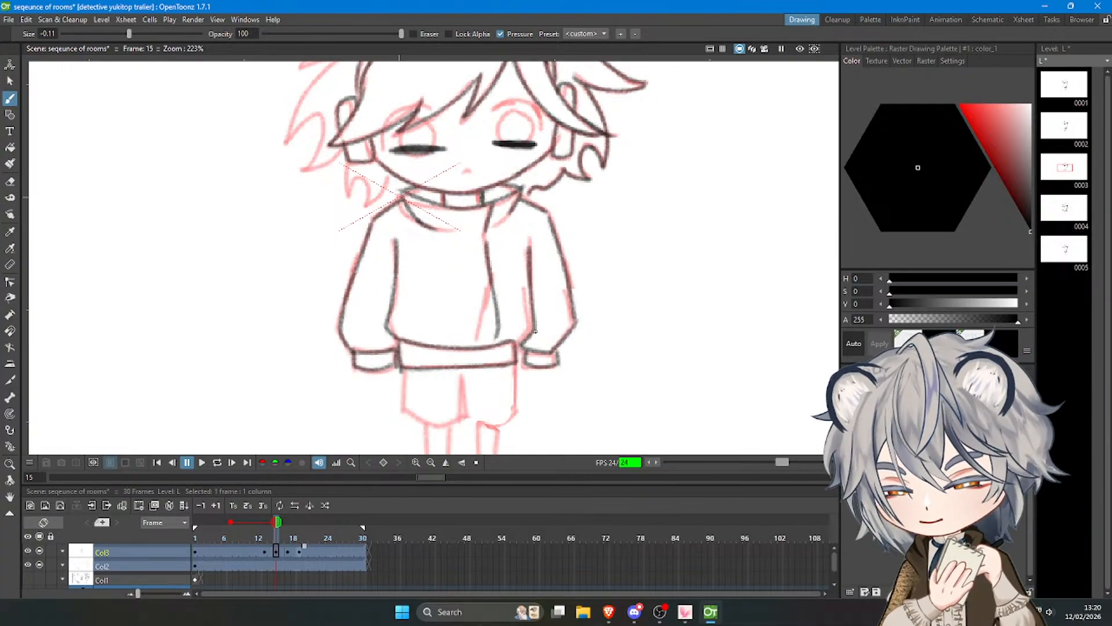
# Trace the shorts below the waistband, including the left side, the leg hems and the centre split.
pyautogui.scroll(-2, 510, 321)
pyautogui.moveTo(511, 322); pyautogui.dragTo(539, 249)
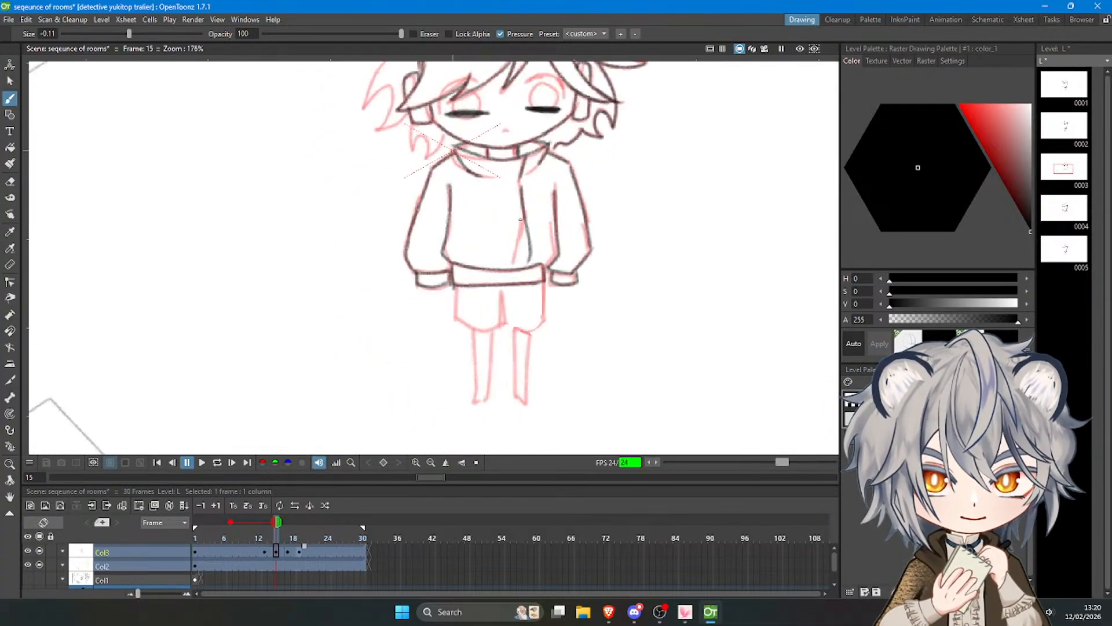
pyautogui.scroll(1, 540, 249)
pyautogui.moveTo(443, 290)
pyautogui.mouseDown()
pyautogui.moveTo(445, 318)
pyautogui.moveTo(446, 304)
pyautogui.moveTo(492, 342)
pyautogui.mouseUp()
pyautogui.hotkey('ctrl', 'z')
pyautogui.moveTo(496, 298); pyautogui.dragTo(492, 342)
pyautogui.moveTo(497, 299)
pyautogui.mouseDown()
pyautogui.moveTo(501, 329)
pyautogui.moveTo(497, 303)
pyautogui.moveTo(533, 346)
pyautogui.mouseUp()
pyautogui.hotkey('ctrl', 'z')
# Trace the right side of the shorts and both legs down to the ankles.
pyautogui.moveTo(545, 286)
pyautogui.mouseDown()
pyautogui.moveTo(547, 328)
pyautogui.moveTo(546, 315)
pyautogui.moveTo(515, 417)
pyautogui.mouseUp()
pyautogui.hotkey('ctrl', 'z')
pyautogui.hotkey('ctrl', 'z')
pyautogui.moveTo(527, 348); pyautogui.dragTo(524, 422)
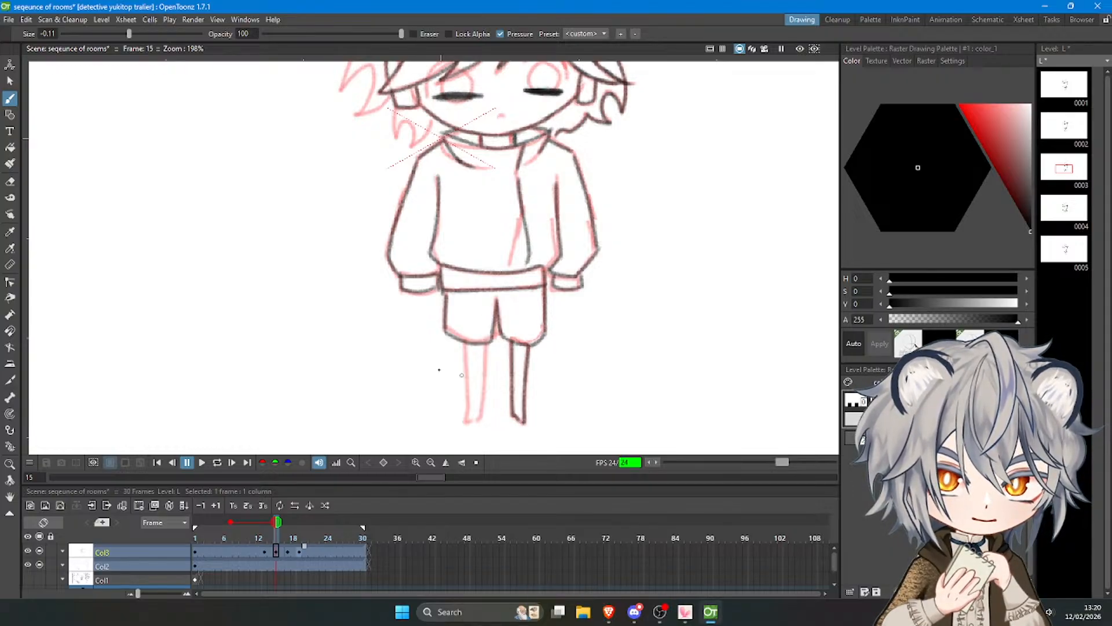
pyautogui.moveTo(463, 348); pyautogui.dragTo(465, 415)
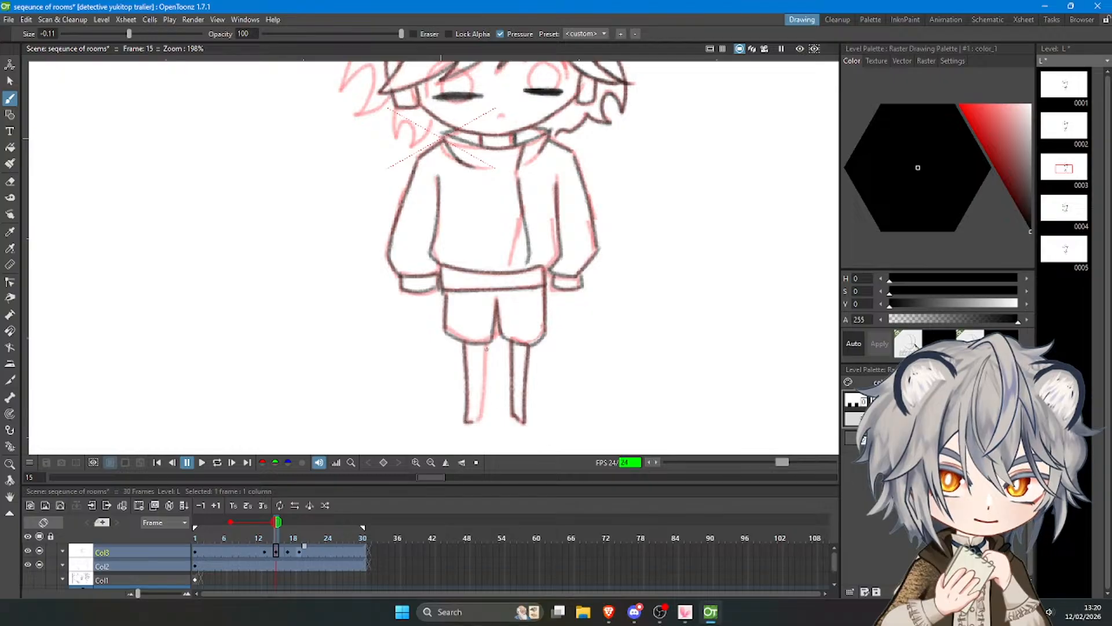
pyautogui.moveTo(486, 345)
pyautogui.mouseDown()
pyautogui.moveTo(484, 405)
pyautogui.moveTo(471, 421)
pyautogui.mouseUp()
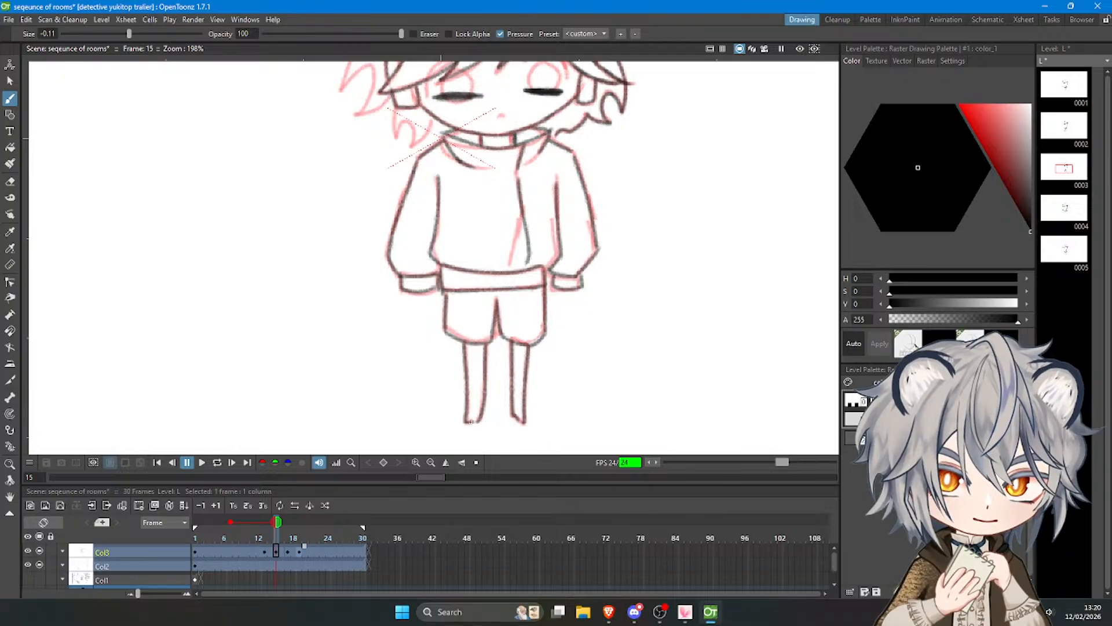
# Replace the onion-skin reference with a frame just before frame 12 for continuing the drawing on frame 15.
pyautogui.click(231, 522)
pyautogui.scroll(-8, 431, 288)
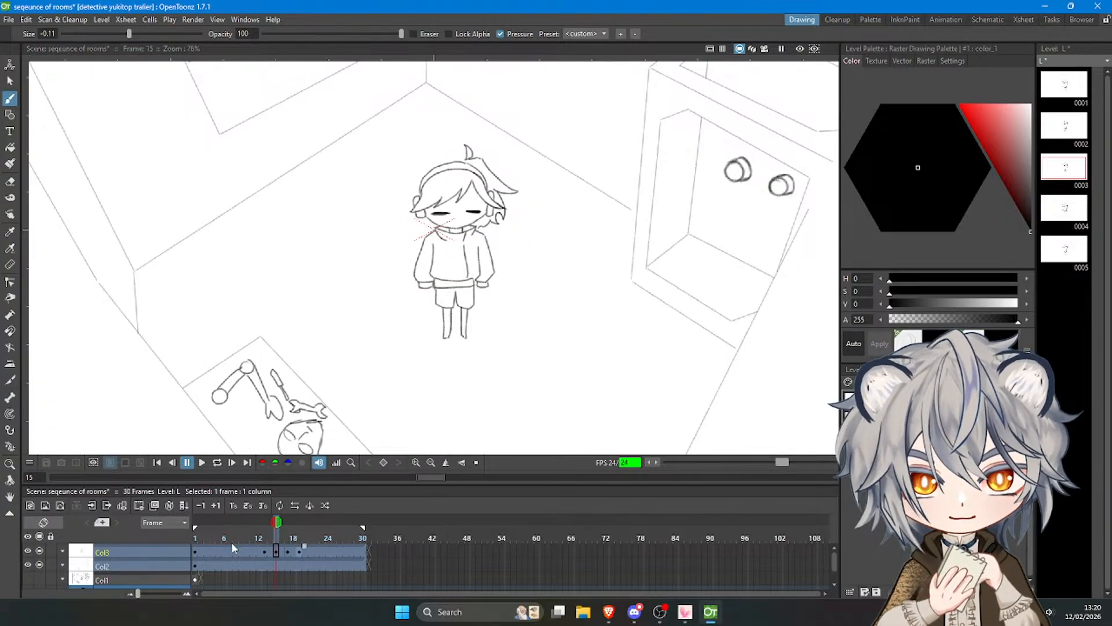
pyautogui.click(253, 523)
pyautogui.scroll(4, 428, 163)
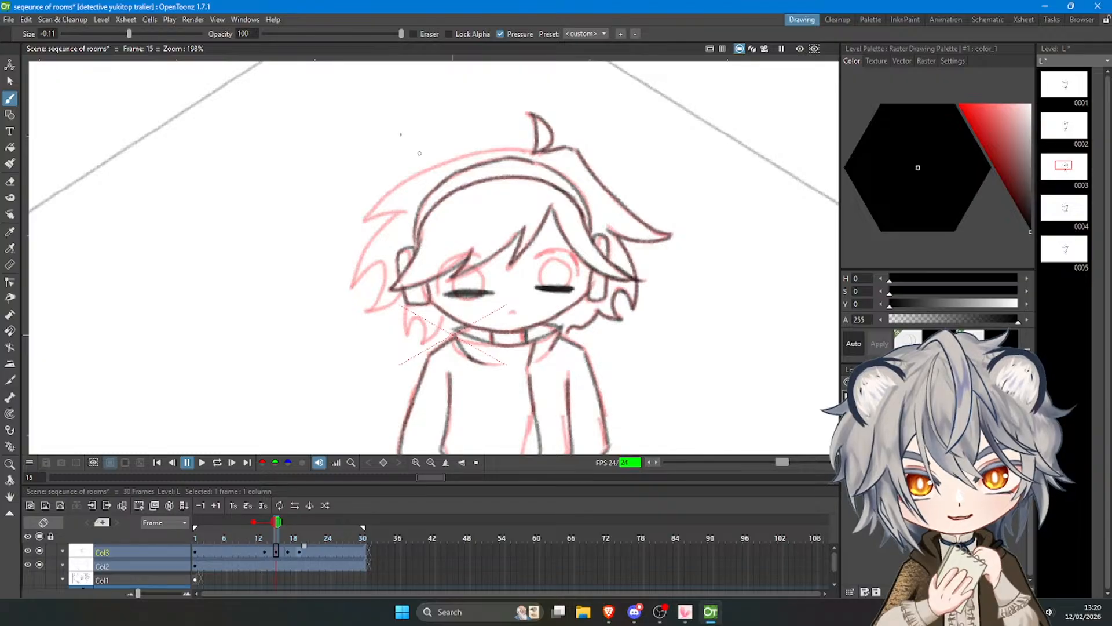
# Trace the top outline of the hair on frame 15 from the ahoge to the upper-left hair tip.
pyautogui.moveTo(537, 153)
pyautogui.mouseDown()
pyautogui.moveTo(487, 150)
pyautogui.moveTo(526, 152)
pyautogui.moveTo(412, 189)
pyautogui.mouseUp()
pyautogui.hotkey('ctrl', 'z')
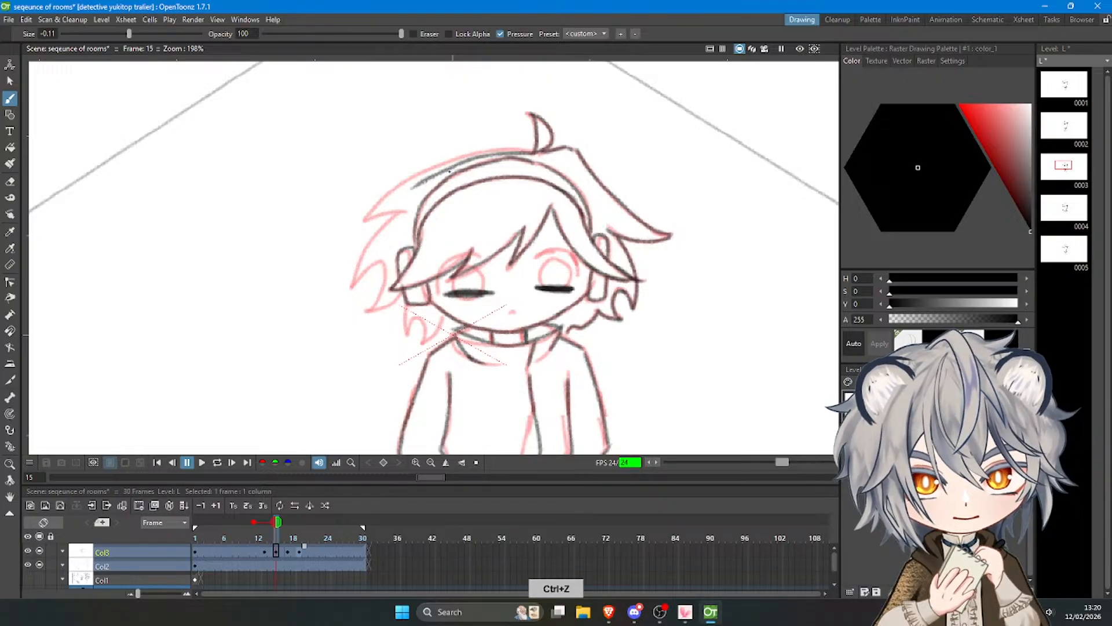
pyautogui.hotkey('ctrl', 'z')
pyautogui.moveTo(532, 153)
pyautogui.mouseDown()
pyautogui.moveTo(395, 189)
pyautogui.moveTo(364, 220)
pyautogui.moveTo(402, 213)
pyautogui.moveTo(351, 290)
pyautogui.mouseUp()
pyautogui.hotkey('ctrl', 'z')
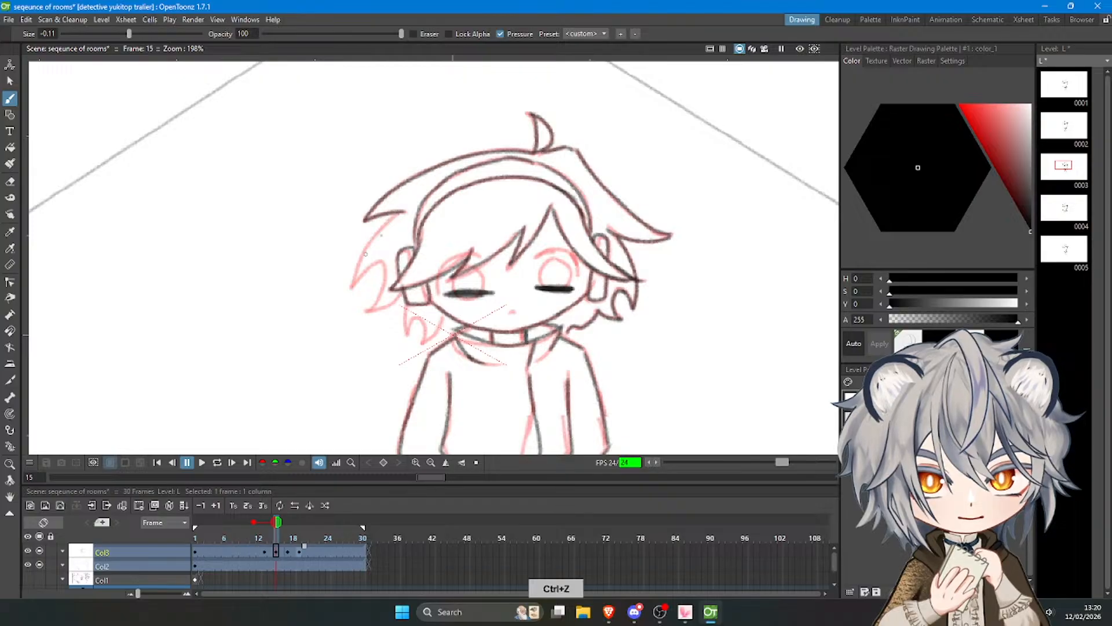
# Trace the pointed locks on the hair's left side and the small lock below the left headphone.
pyautogui.moveTo(398, 212)
pyautogui.mouseDown()
pyautogui.moveTo(352, 284)
pyautogui.moveTo(376, 264)
pyautogui.moveTo(387, 293)
pyautogui.moveTo(365, 309)
pyautogui.mouseUp()
pyautogui.hotkey('ctrl', 'z')
pyautogui.moveTo(398, 214); pyautogui.dragTo(352, 285)
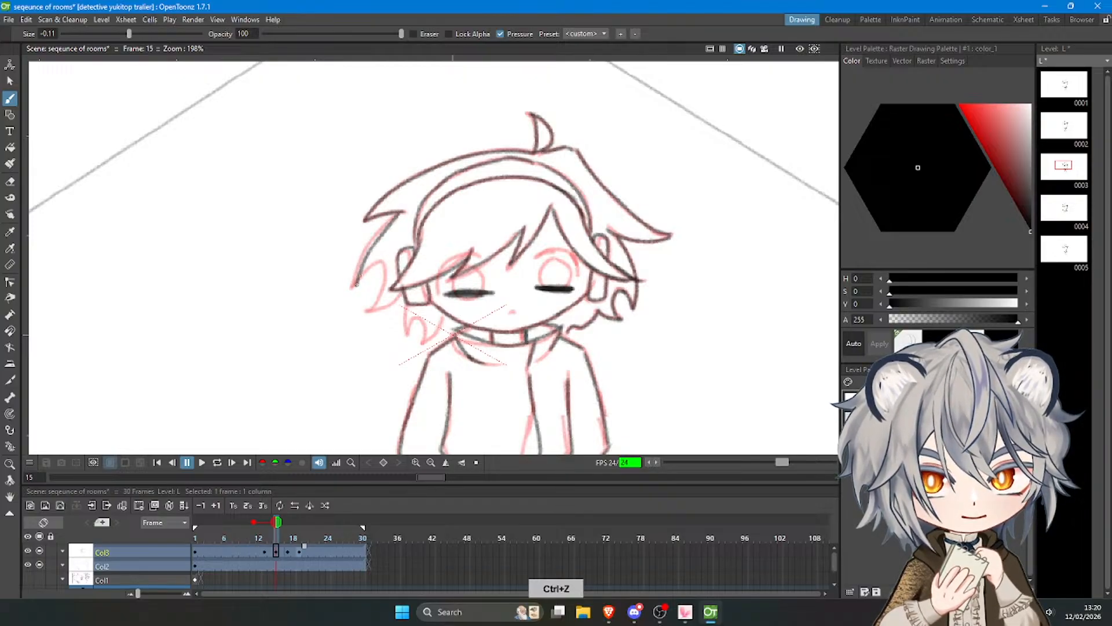
pyautogui.hotkey('ctrl', 'z')
pyautogui.moveTo(397, 214)
pyautogui.mouseDown()
pyautogui.moveTo(351, 286)
pyautogui.moveTo(380, 263)
pyautogui.moveTo(378, 311)
pyautogui.moveTo(403, 289)
pyautogui.mouseUp()
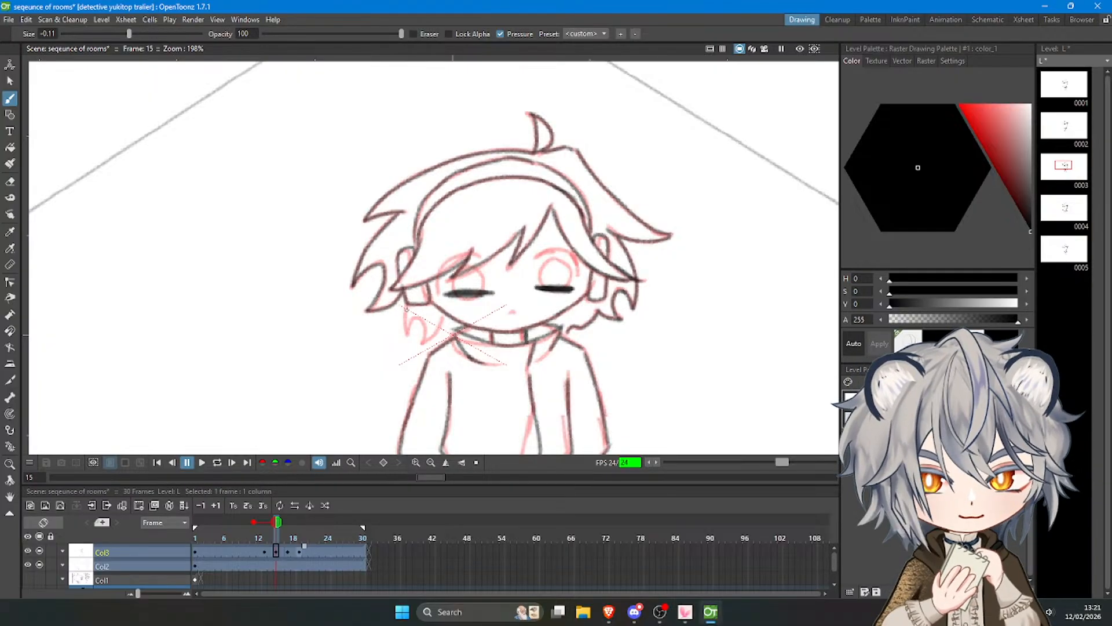
pyautogui.hotkey('ctrl', 'z')
pyautogui.hotkey('ctrl', 'z')
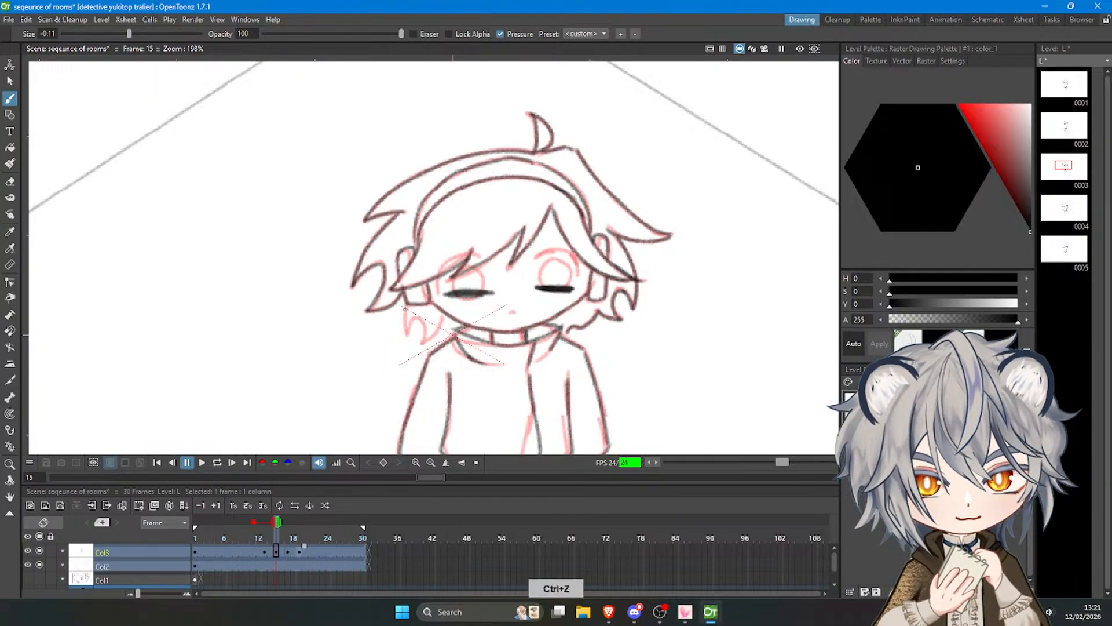
pyautogui.moveTo(405, 308)
pyautogui.mouseDown()
pyautogui.moveTo(407, 335)
pyautogui.moveTo(414, 319)
pyautogui.moveTo(425, 342)
pyautogui.moveTo(443, 321)
pyautogui.mouseUp()
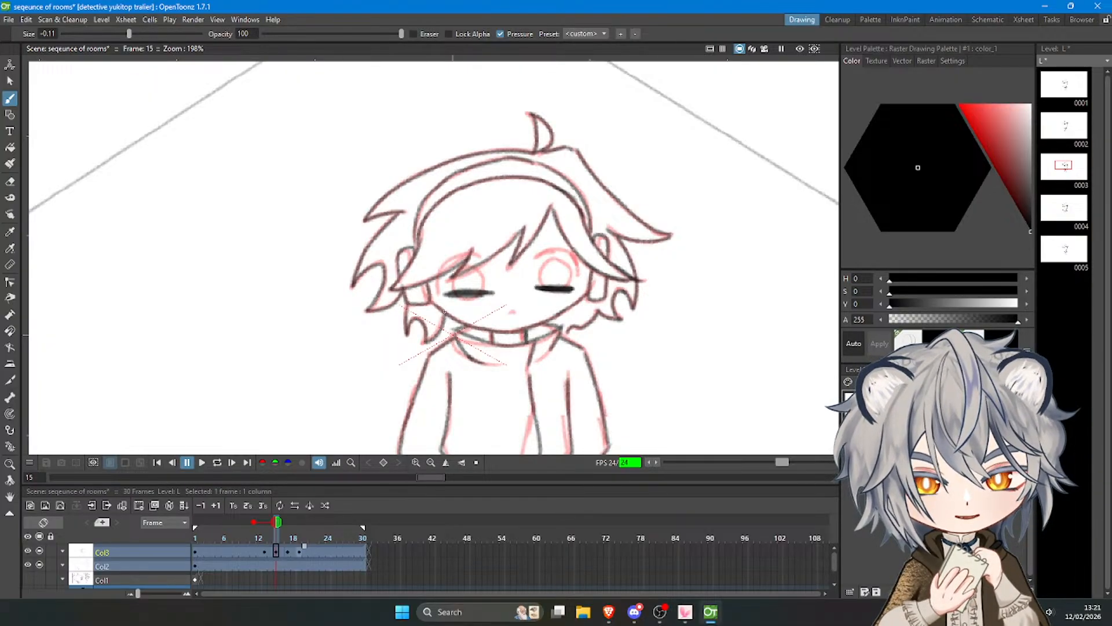
# Play the blink animation from frame 1 in a loop and check the motion within the full camera frame.
pyautogui.scroll(-5, 444, 311)
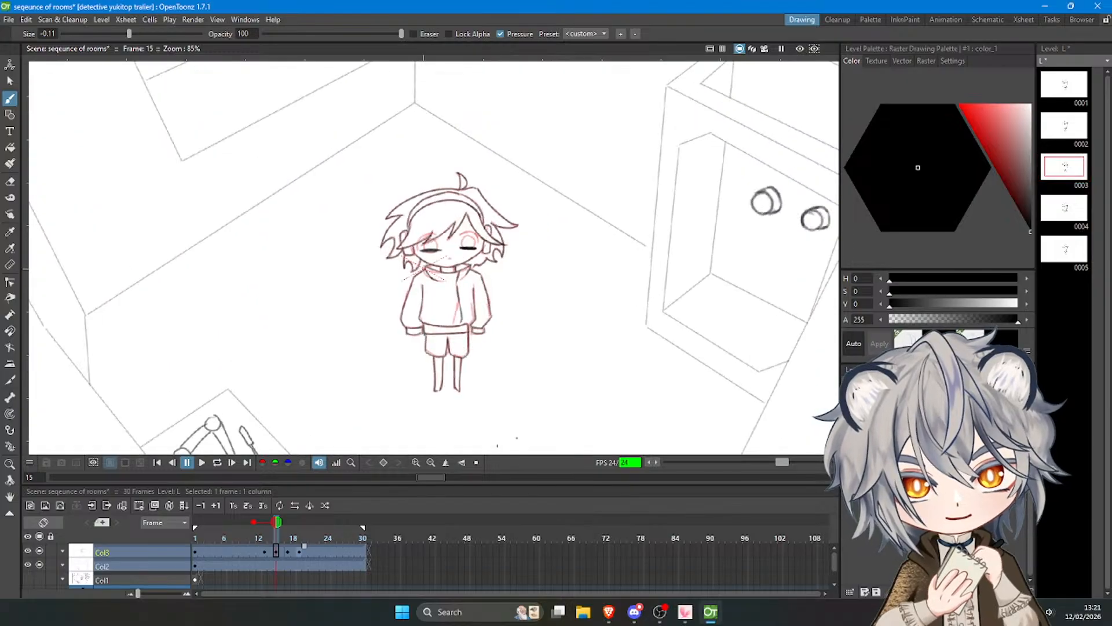
pyautogui.moveTo(275, 532); pyautogui.dragTo(179, 523)
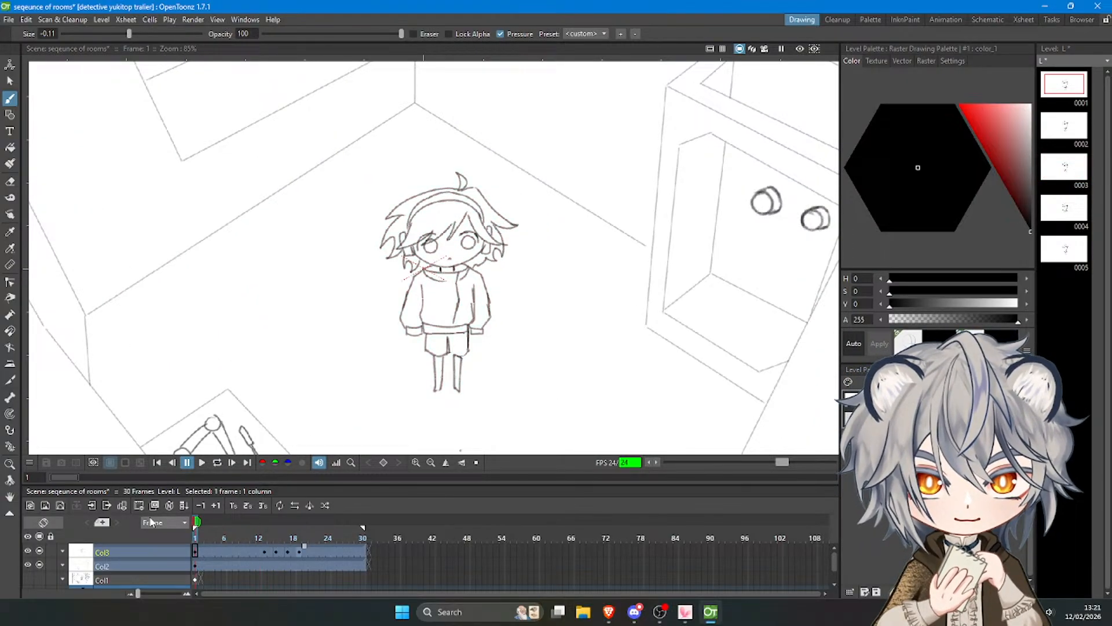
pyautogui.click(202, 462)
pyautogui.scroll(-3, 346, 173)
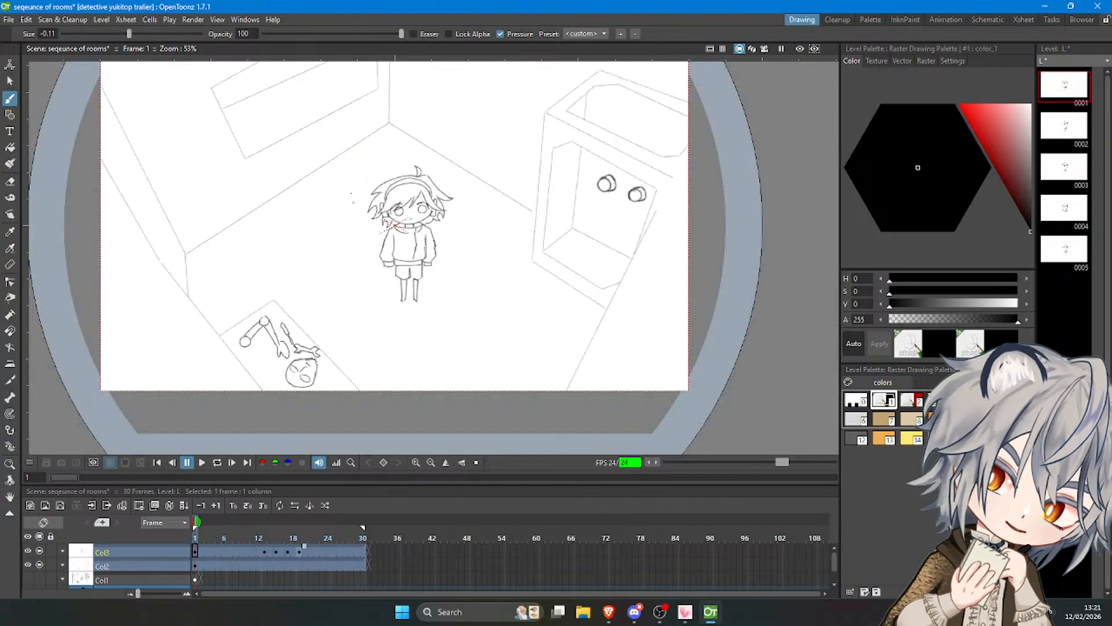
pyautogui.press('l')
pyautogui.scroll(-1, 352, 208)
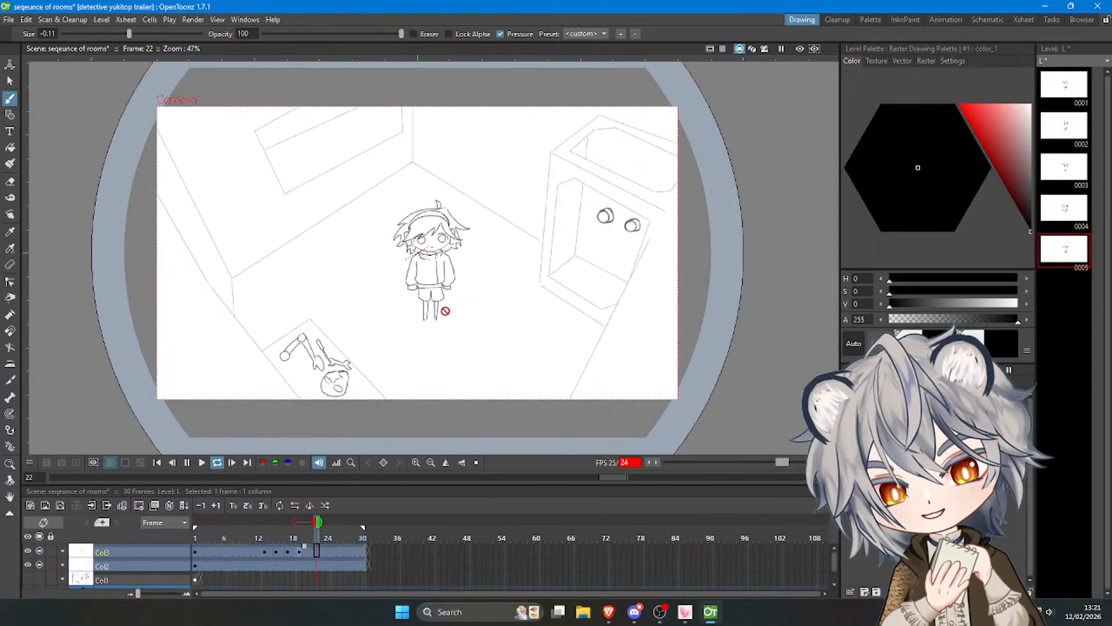
pyautogui.scroll(1, 445, 311)
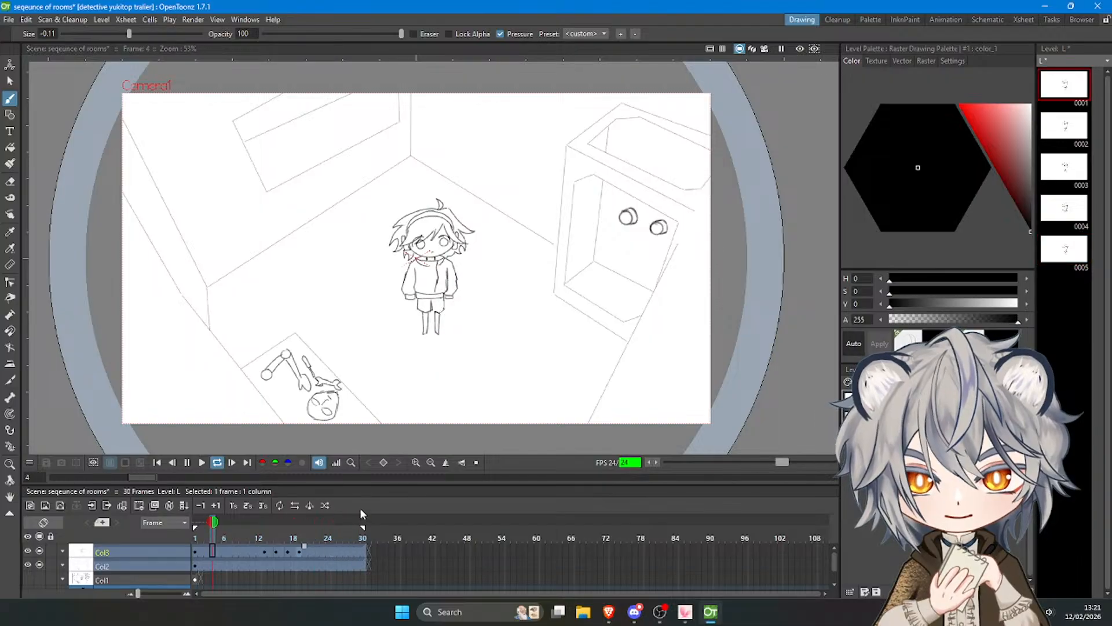
pyautogui.click(188, 463)
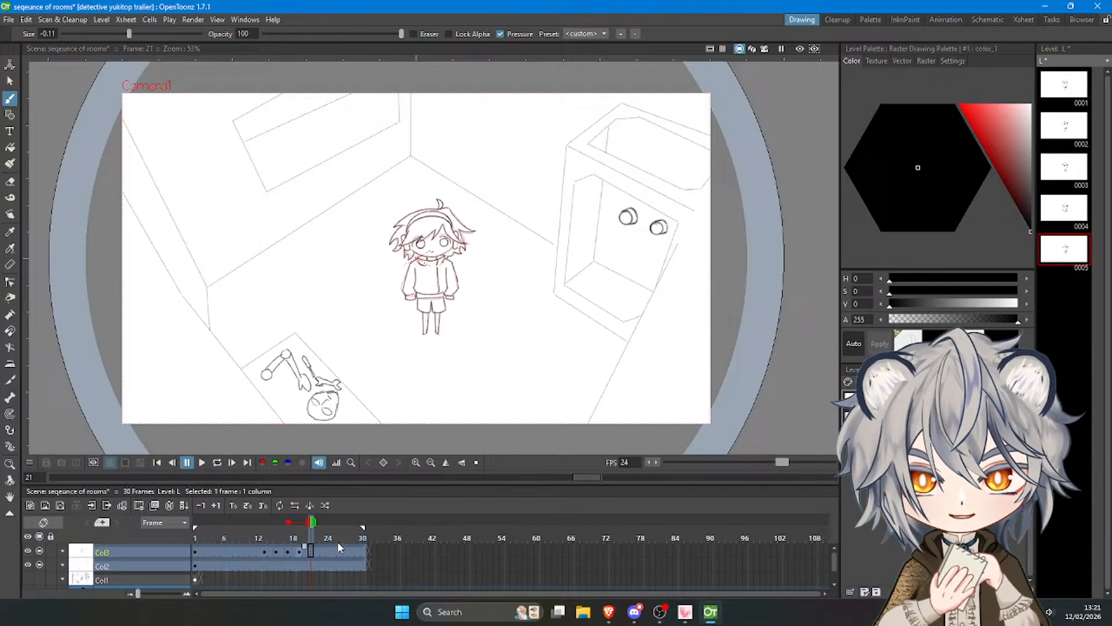
# On frame 19, erase and redraw the hair lock beside the right headphone to match the onion-skin reference.
pyautogui.click(300, 552)
pyautogui.scroll(4, 444, 231)
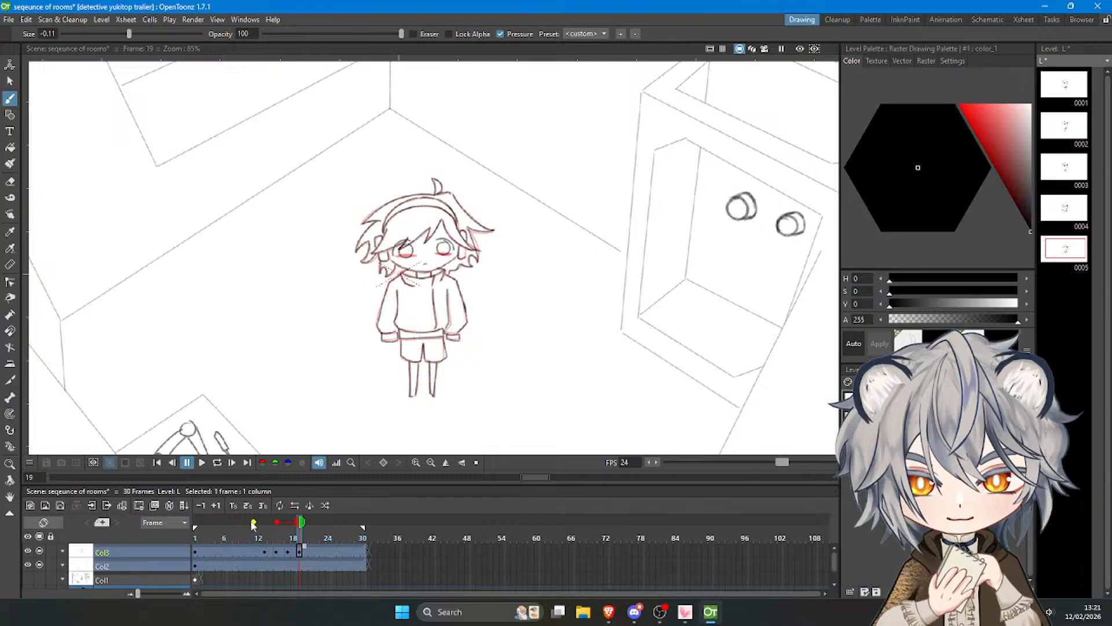
pyautogui.scroll(4, 449, 227)
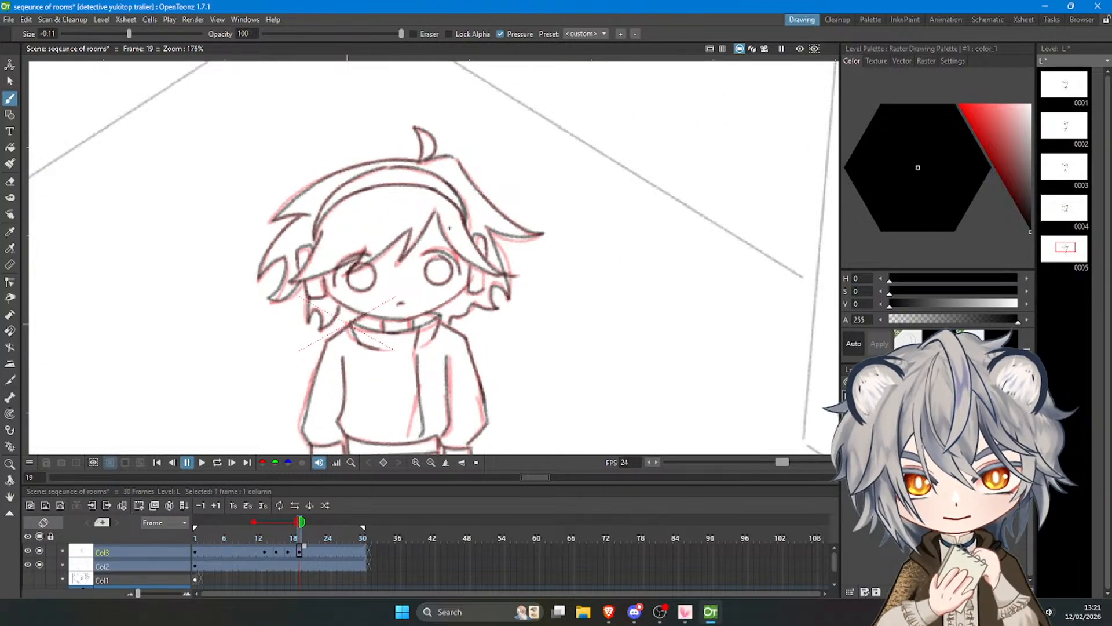
pyautogui.press('a')
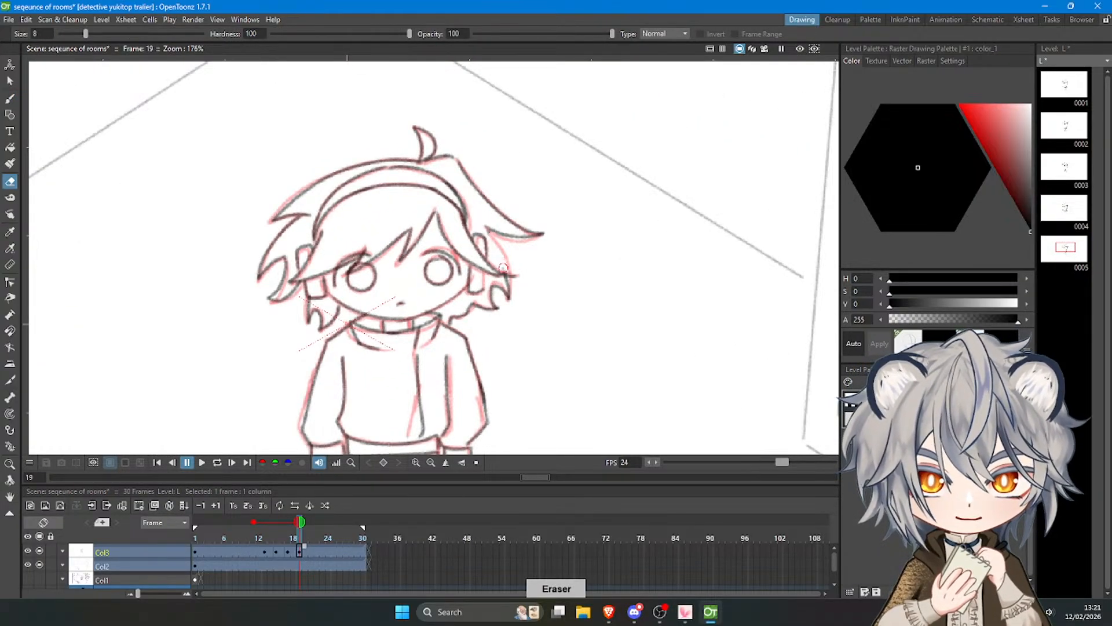
pyautogui.press('b')
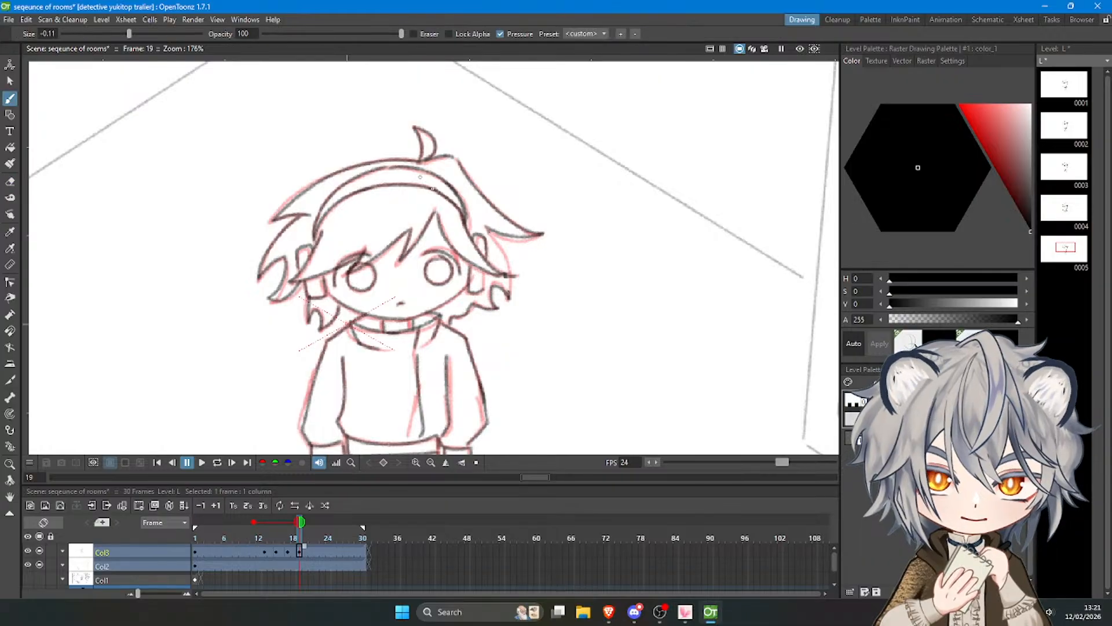
pyautogui.moveTo(490, 232)
pyautogui.mouseDown()
pyautogui.moveTo(508, 264)
pyautogui.moveTo(508, 298)
pyautogui.mouseUp()
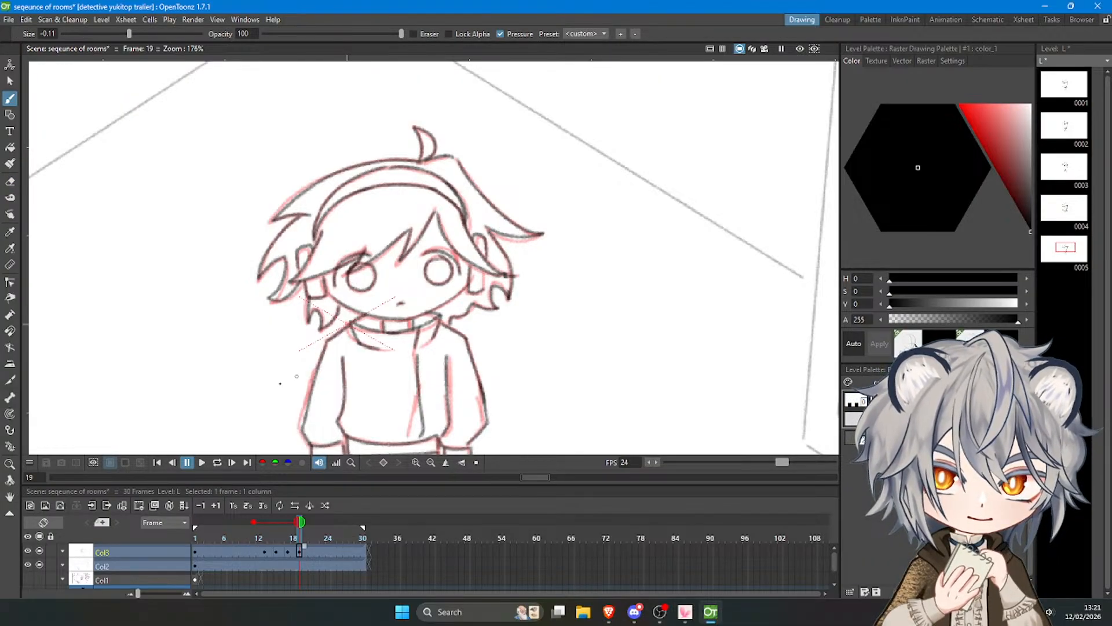
# Correct the upper-left hair tip and the lower-left lock on frame 19 to follow the onion-skin reference.
pyautogui.press('a')
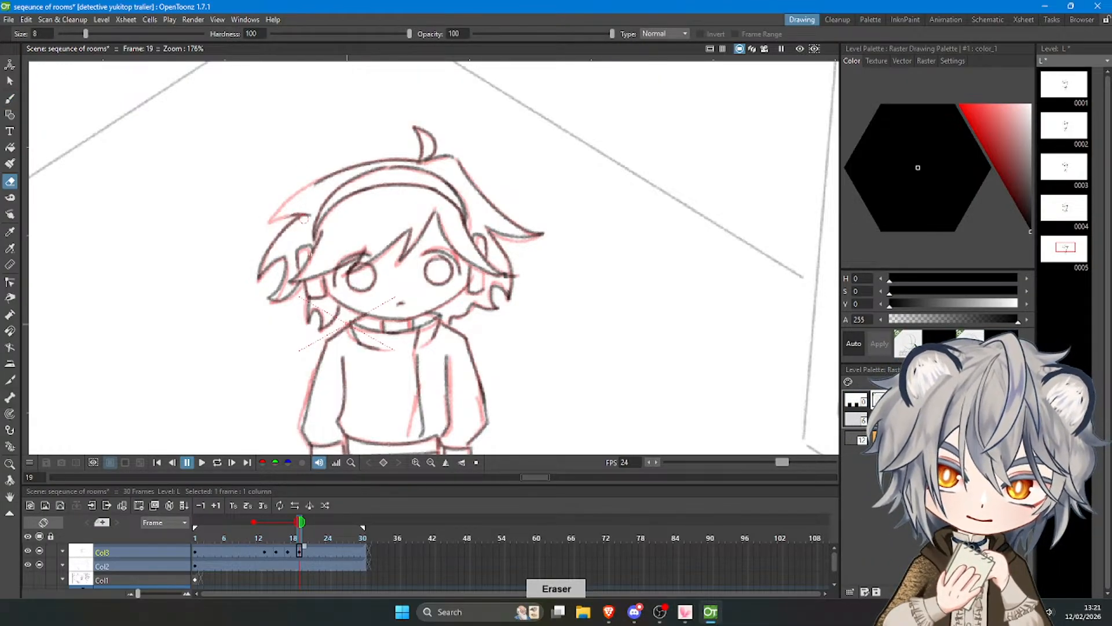
pyautogui.press('b')
pyautogui.moveTo(270, 220); pyautogui.dragTo(315, 181)
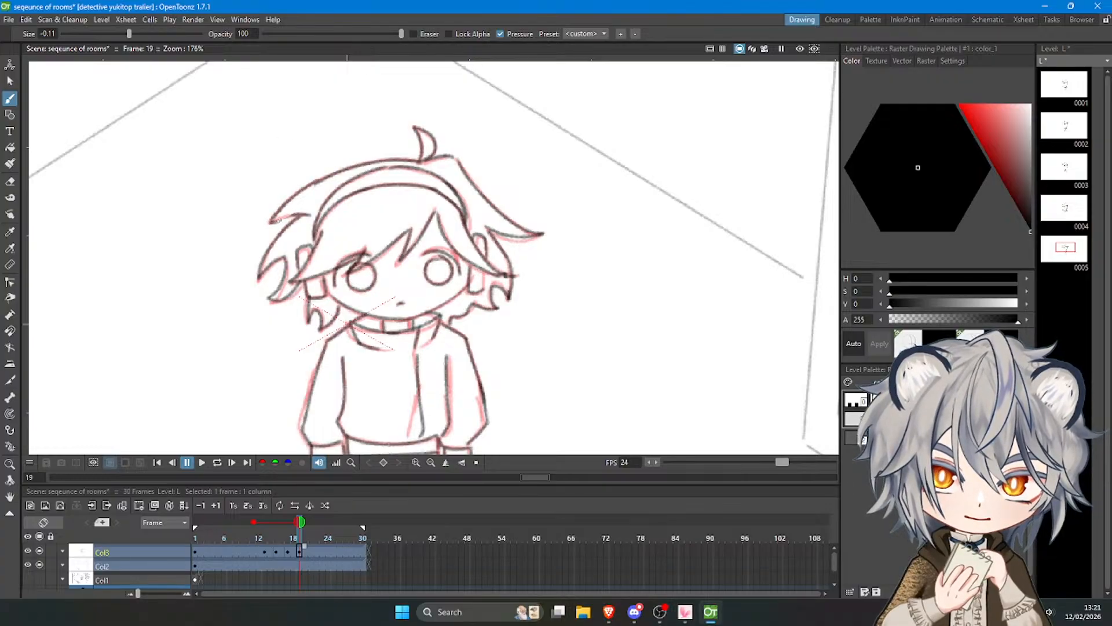
pyautogui.hotkey('ctrl', 'z')
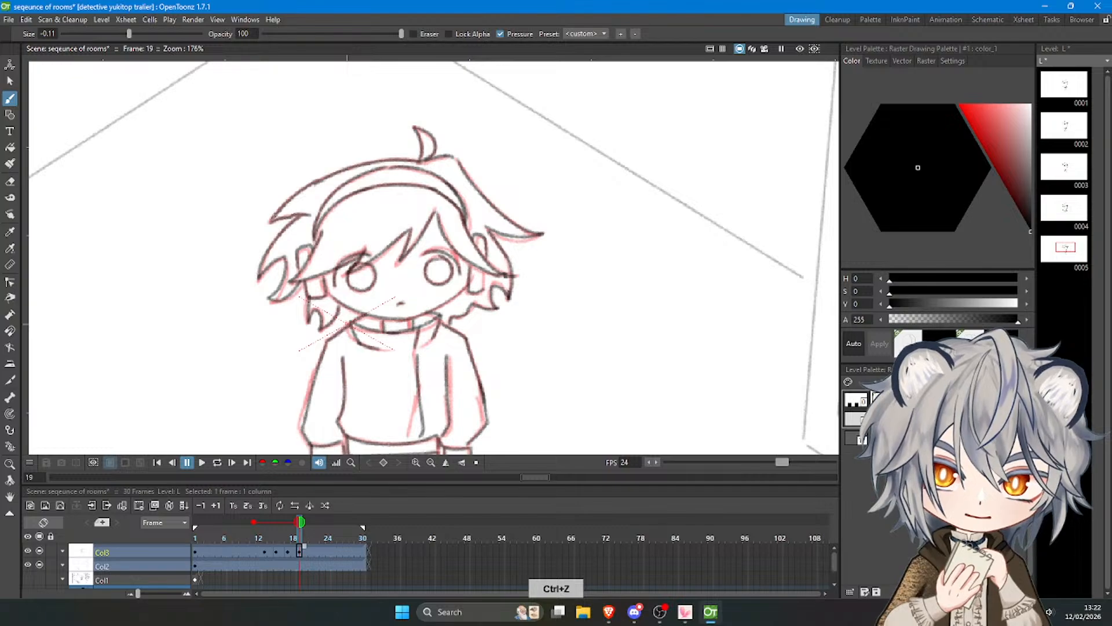
pyautogui.press('a')
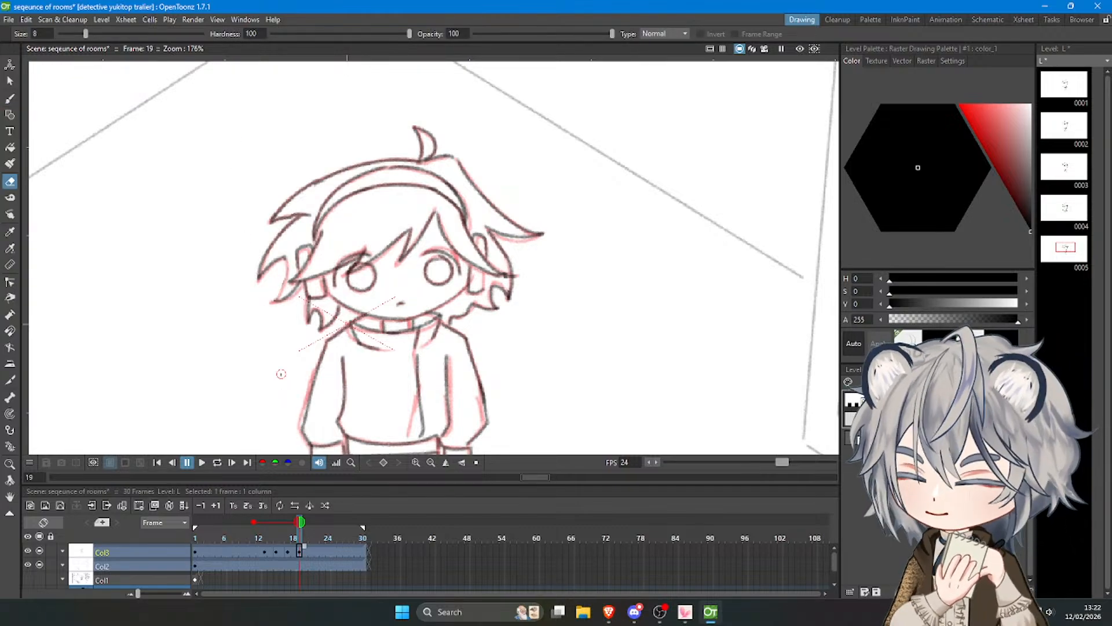
pyautogui.press('b')
pyautogui.hotkey('ctrl', 'z')
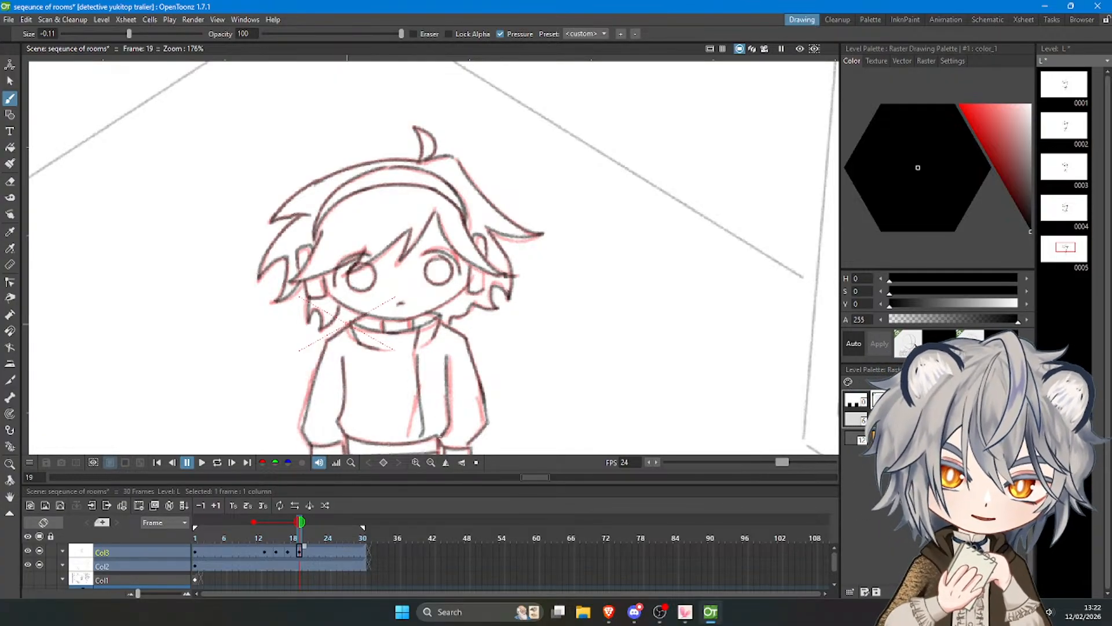
pyautogui.hotkey('ctrl', 'z')
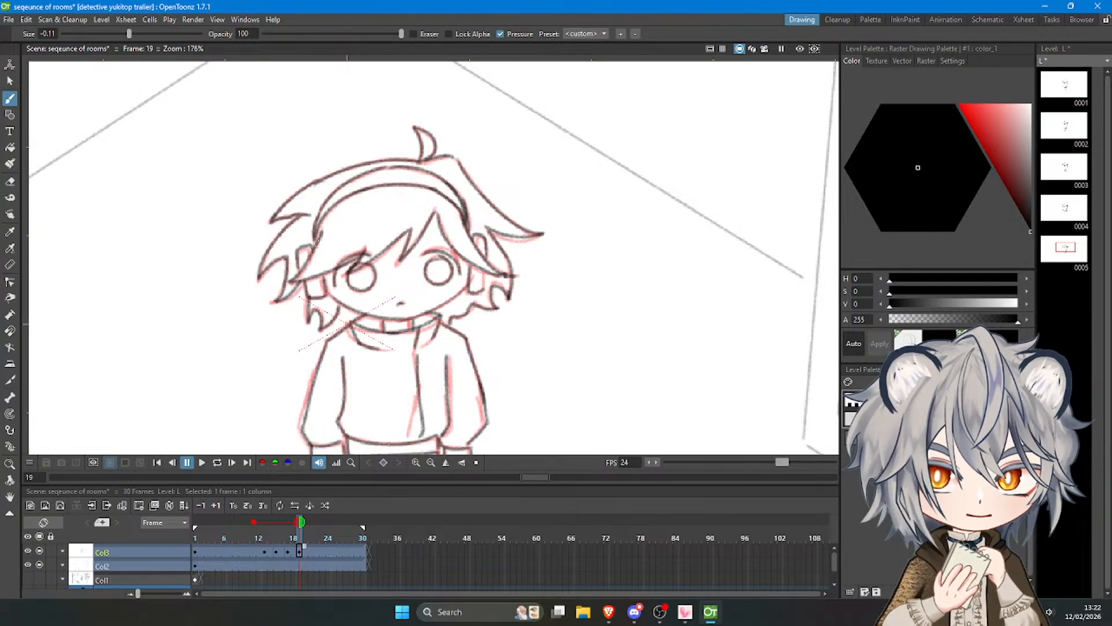
# Loop the playback again to review the corrected hair lines on frame 19.
pyautogui.scroll(-6, 444, 223)
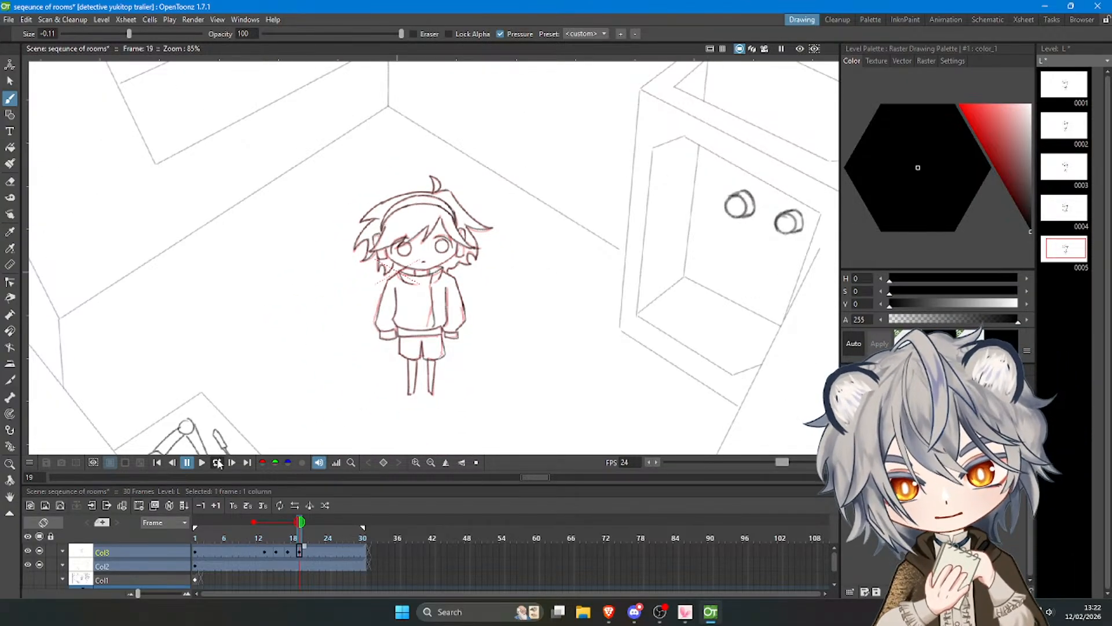
pyautogui.click(218, 462)
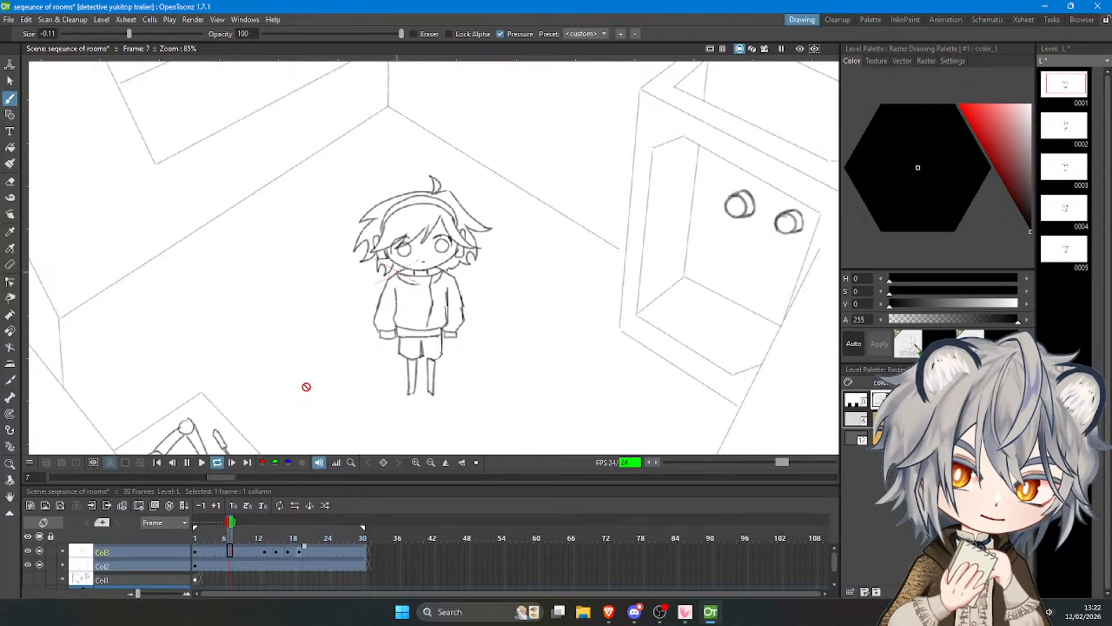
pyautogui.scroll(-3, 480, 287)
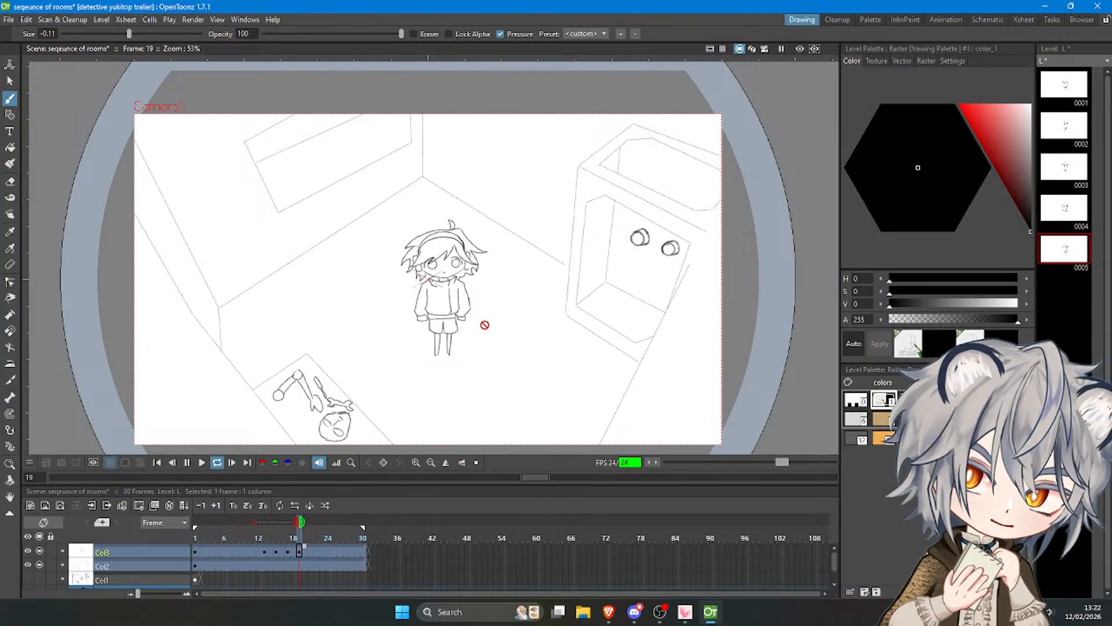
pyautogui.scroll(-1, 485, 325)
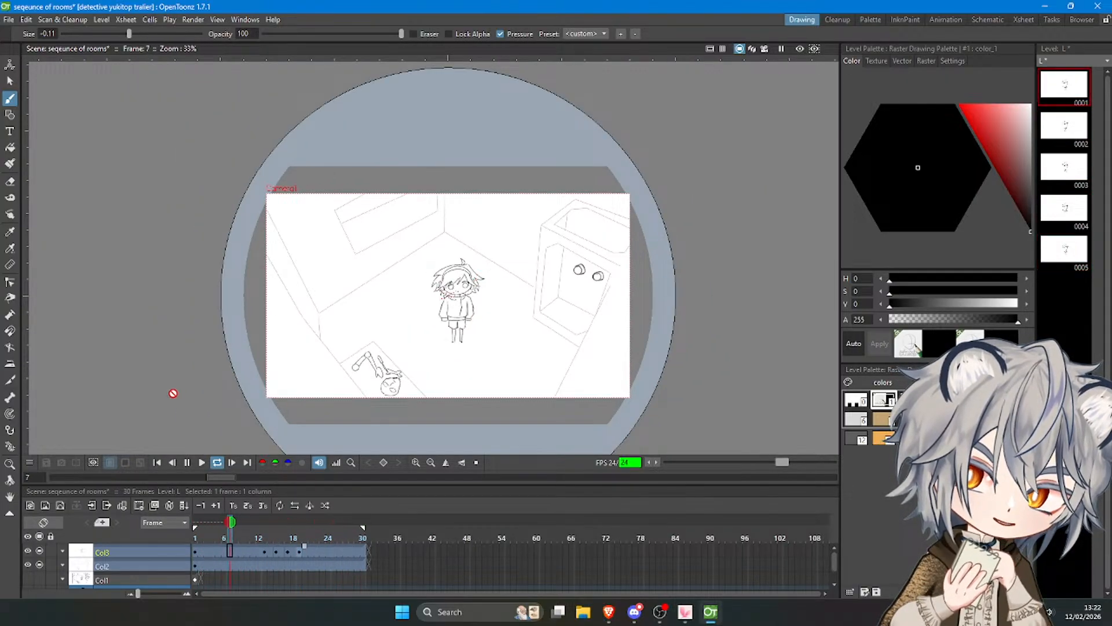
pyautogui.scroll(1, 457, 289)
pyautogui.click(187, 462)
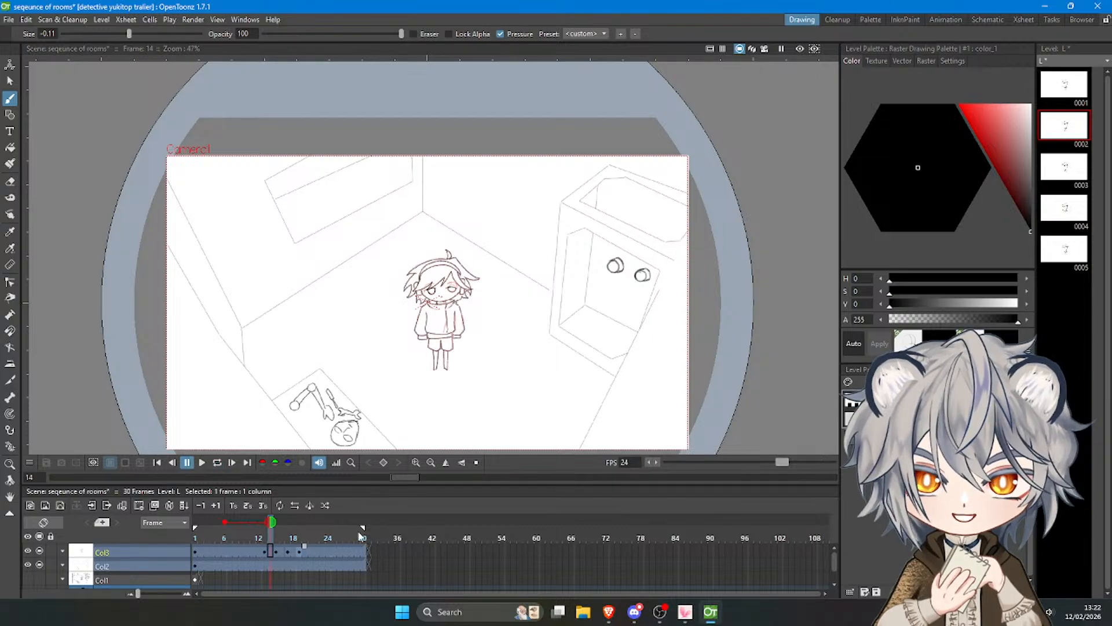
# Extend the exposure of the character column Col3 and the room column Col2 to frame 37.
pyautogui.click(359, 536)
pyautogui.click(353, 553)
pyautogui.moveTo(357, 546)
pyautogui.mouseDown()
pyautogui.moveTo(399, 548)
pyautogui.moveTo(340, 532)
pyautogui.moveTo(404, 528)
pyautogui.mouseUp()
pyautogui.click(348, 563)
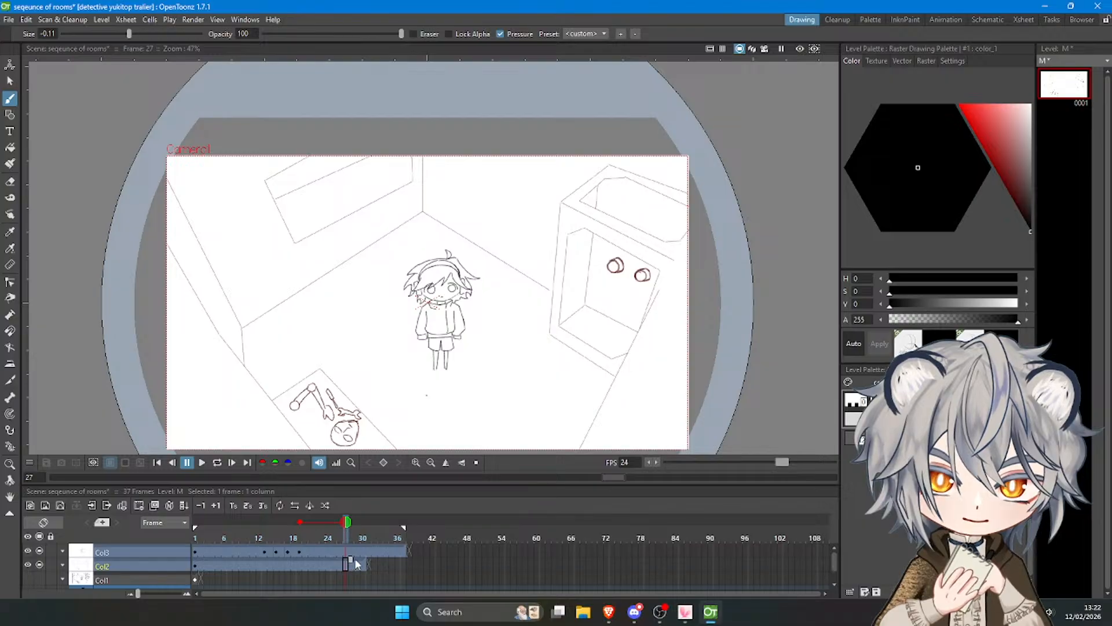
pyautogui.moveTo(354, 557); pyautogui.dragTo(397, 563)
pyautogui.click(397, 563)
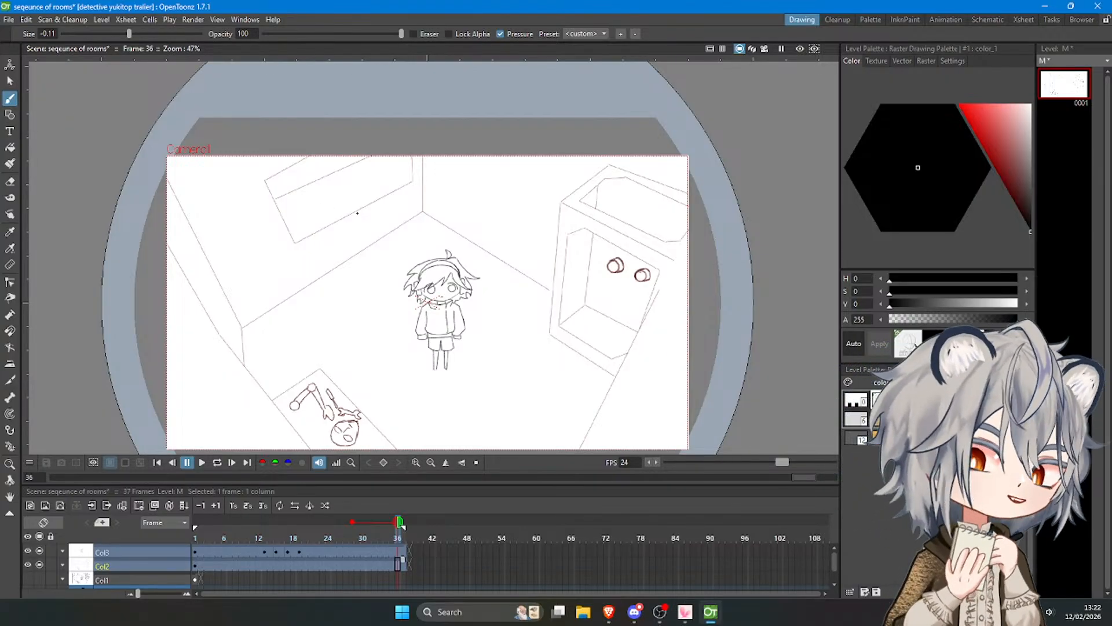
# Create new blank drawings at frame 36 in Col2 and Col3 and remove the onion-skin reference.
pyautogui.hotkey('alt', 'd')
pyautogui.click(400, 552)
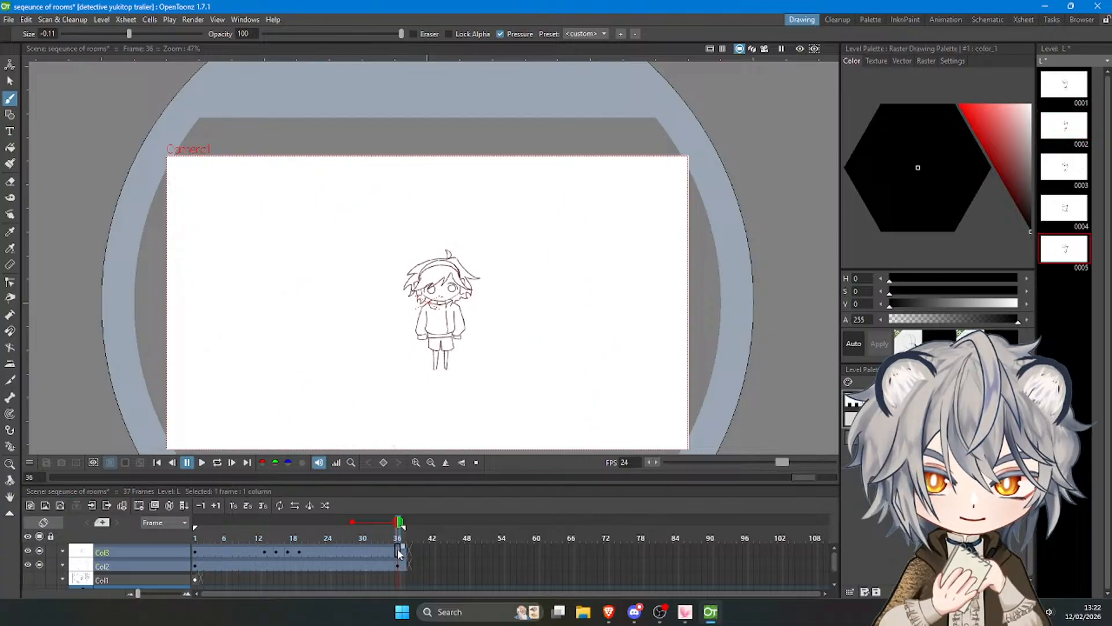
pyautogui.hotkey('alt', 'd')
pyautogui.click(398, 566)
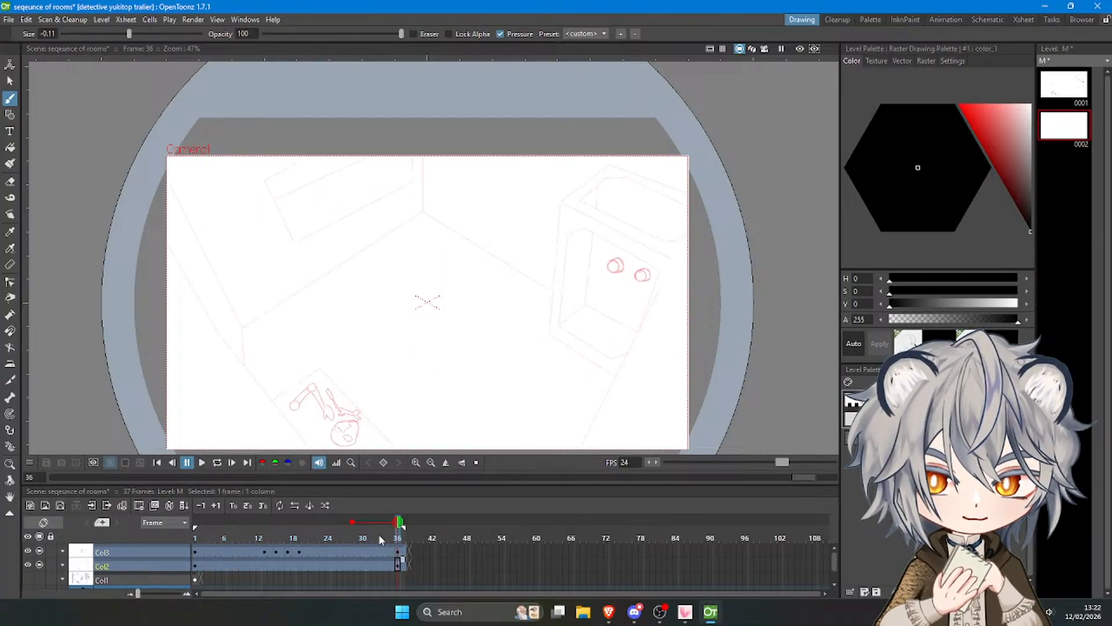
pyautogui.click(353, 523)
# Draw the room corner on frame 36 with straight lines: two ceiling edges meeting near the centre and a vertical wall edge below.
pyautogui.scroll(-4, 413, 179)
pyautogui.scroll(5, 412, 173)
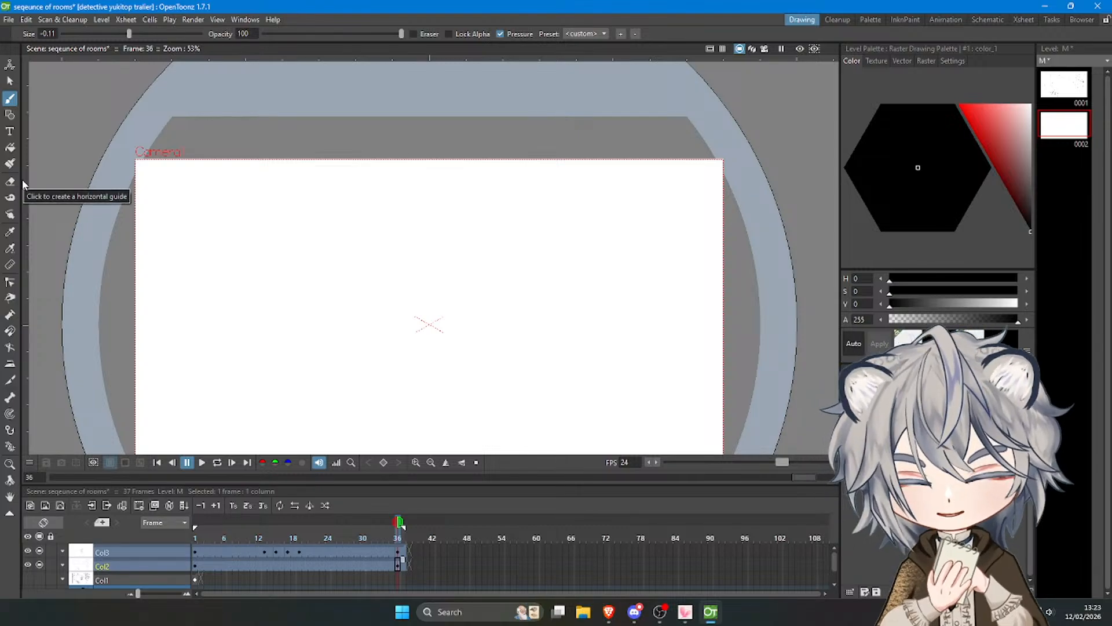
pyautogui.click(10, 115)
pyautogui.scroll(-3, 389, 207)
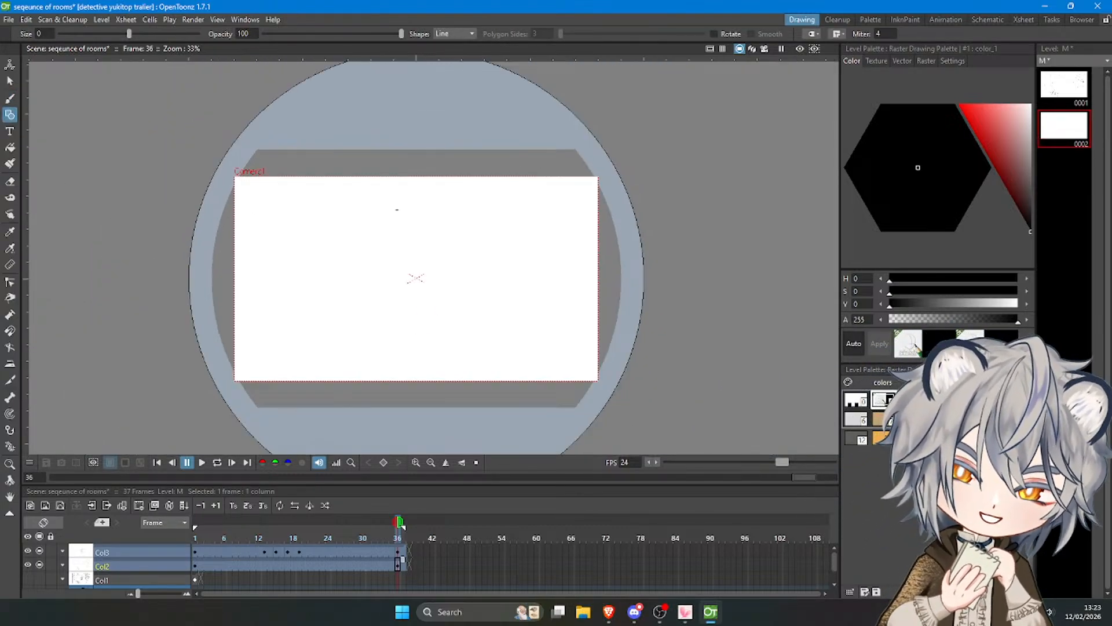
pyautogui.scroll(2, 397, 220)
pyautogui.scroll(-1, 398, 241)
pyautogui.scroll(1, 392, 253)
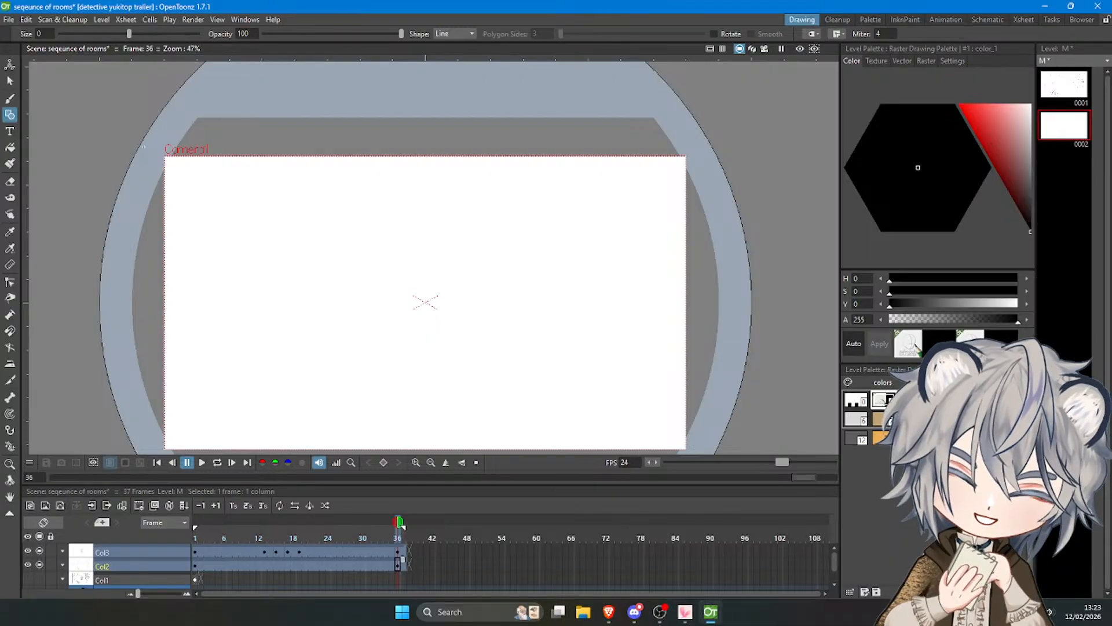
pyautogui.moveTo(157, 173); pyautogui.dragTo(705, 156)
pyautogui.scroll(-2, 606, 187)
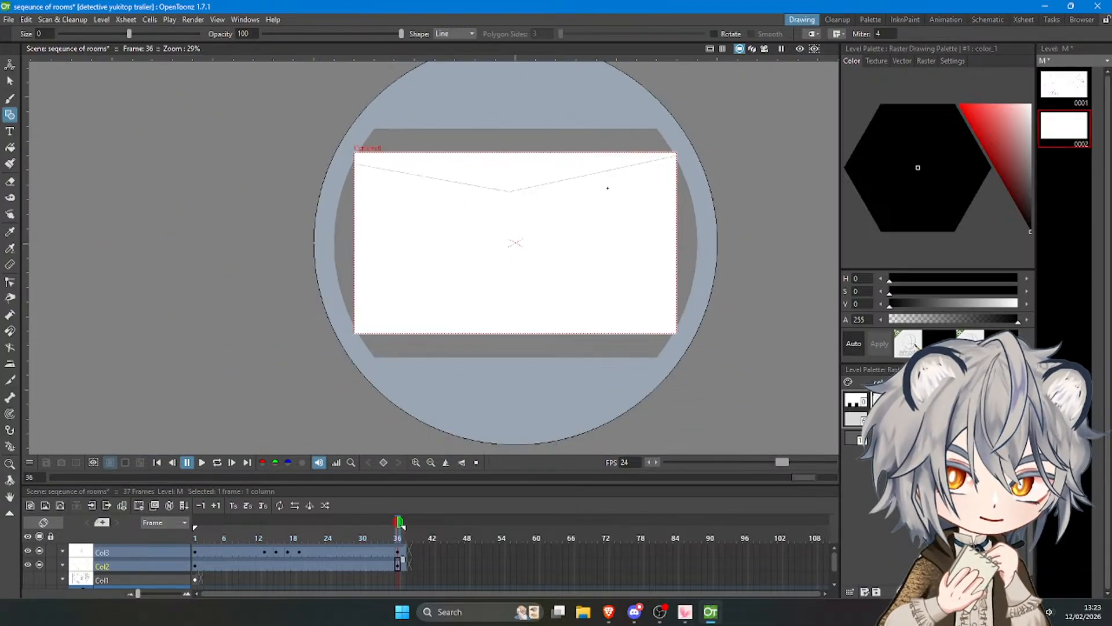
pyautogui.scroll(1, 607, 189)
pyautogui.moveTo(483, 194); pyautogui.dragTo(483, 378)
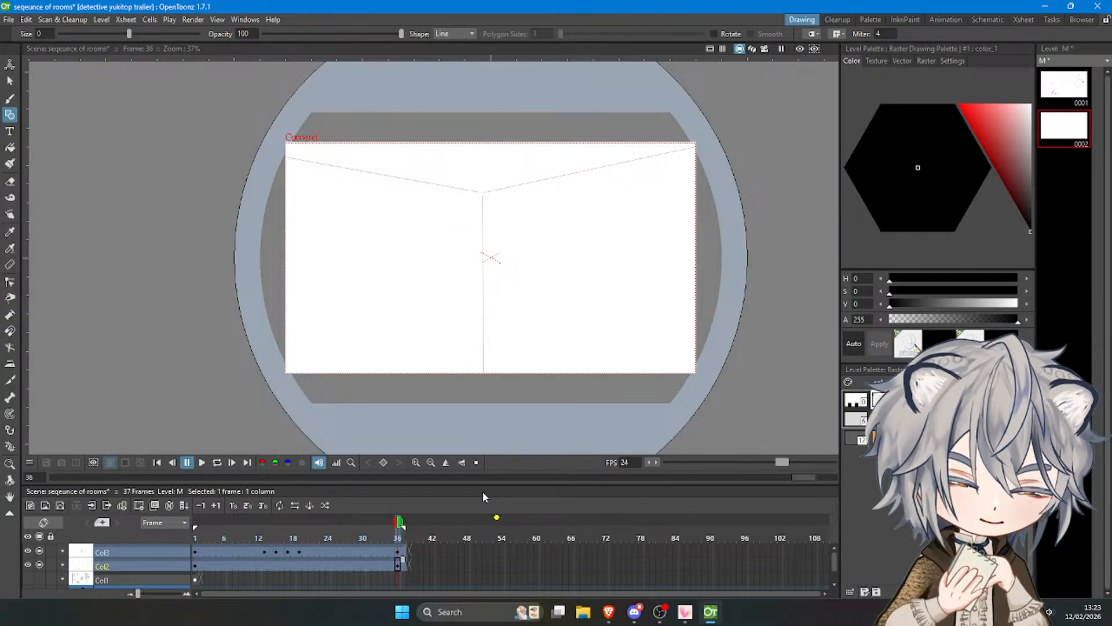
pyautogui.scroll(2, 513, 115)
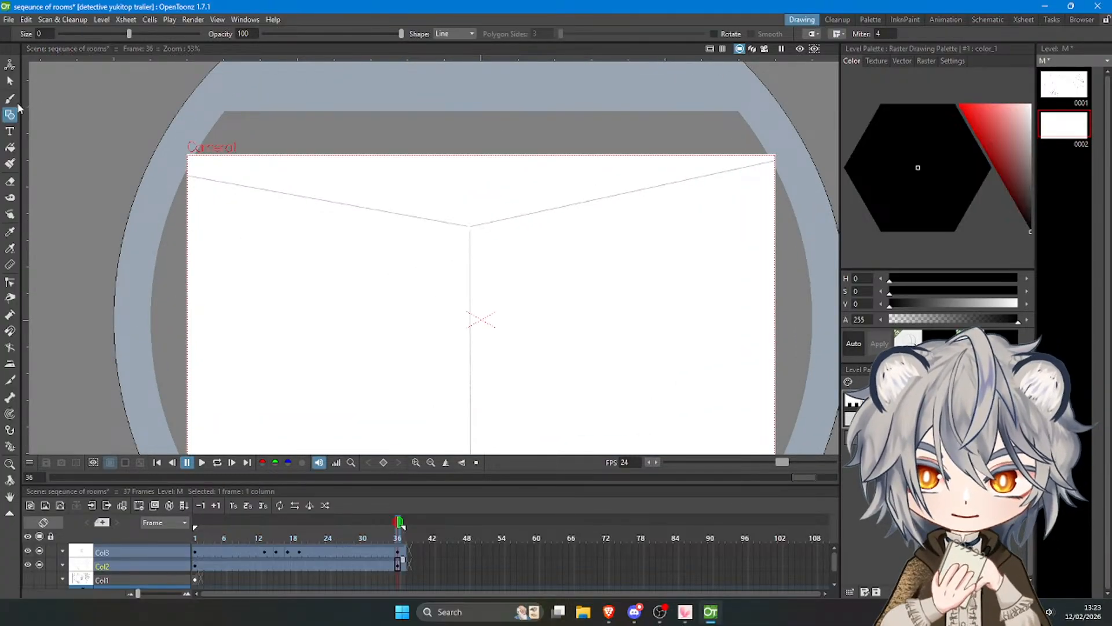
# Brush a small circle for the camera lens on the vertical wall edge just below the ceiling corner, redoing uneven strokes.
pyautogui.click(10, 98)
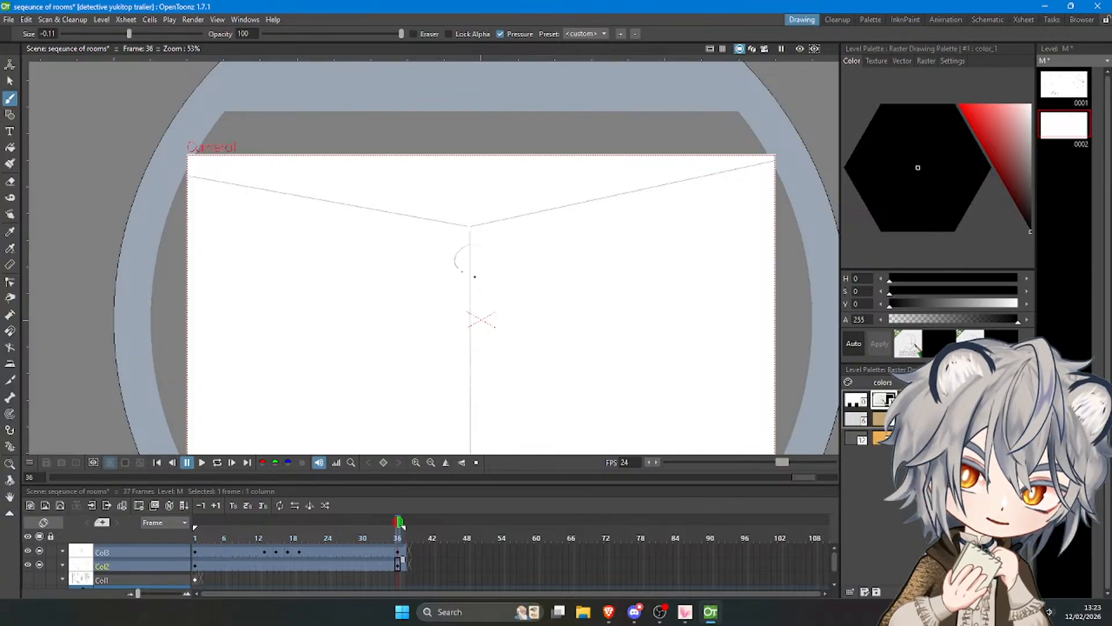
pyautogui.moveTo(475, 276)
pyautogui.mouseDown()
pyautogui.moveTo(458, 267)
pyautogui.moveTo(469, 279)
pyautogui.moveTo(466, 253)
pyautogui.moveTo(468, 280)
pyautogui.moveTo(472, 251)
pyautogui.moveTo(483, 259)
pyautogui.moveTo(469, 281)
pyautogui.moveTo(483, 264)
pyautogui.moveTo(476, 256)
pyautogui.mouseUp()
pyautogui.hotkey('ctrl', 'z')
pyautogui.hotkey('ctrl', 'z')
pyautogui.hotkey('ctrl', 'z')
pyautogui.hotkey('ctrl', 'z')
pyautogui.hotkey('ctrl', 'z')
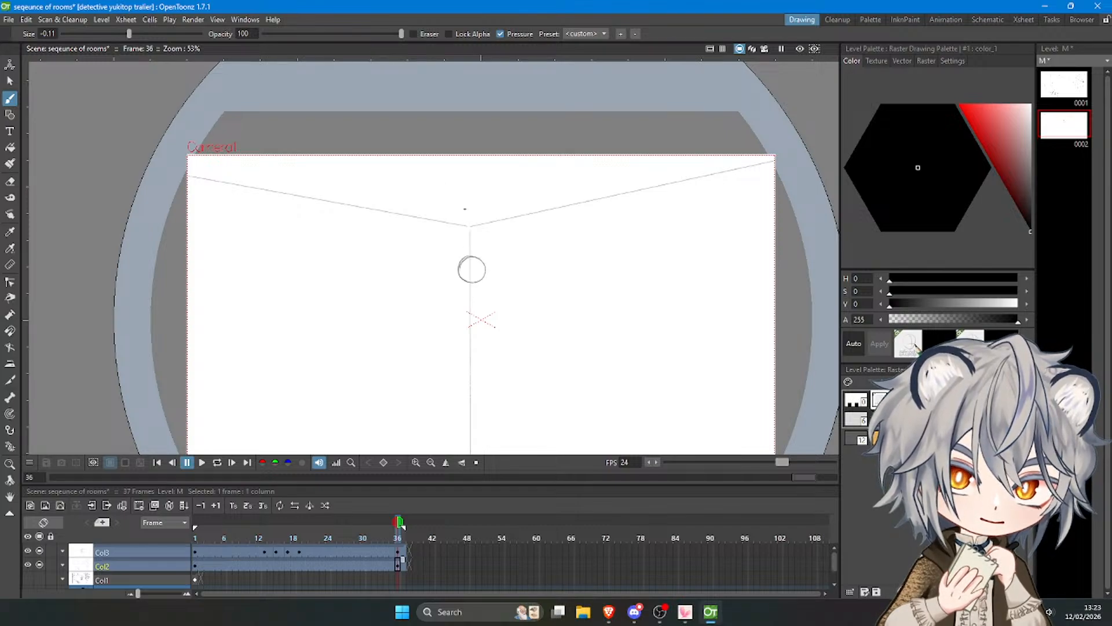
# Draw a small trapezoid for the camera's ceiling mount just above the room corner, redoing strokes until its sides are clean.
pyautogui.hotkey('ctrl', 'z')
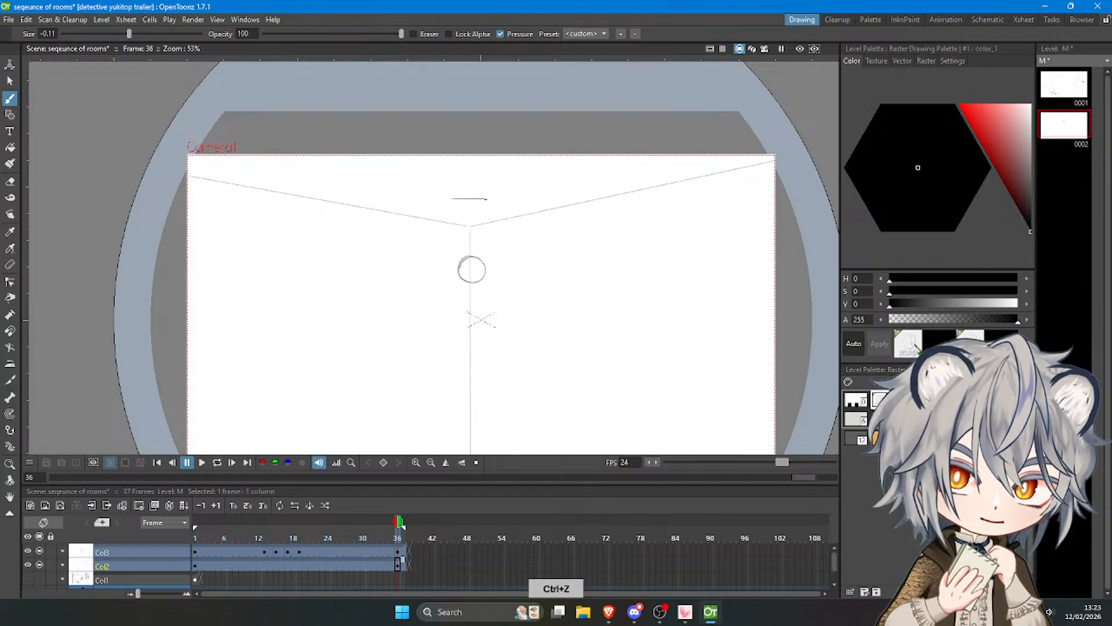
pyautogui.moveTo(485, 199); pyautogui.dragTo(484, 215)
pyautogui.hotkey('ctrl', 'z')
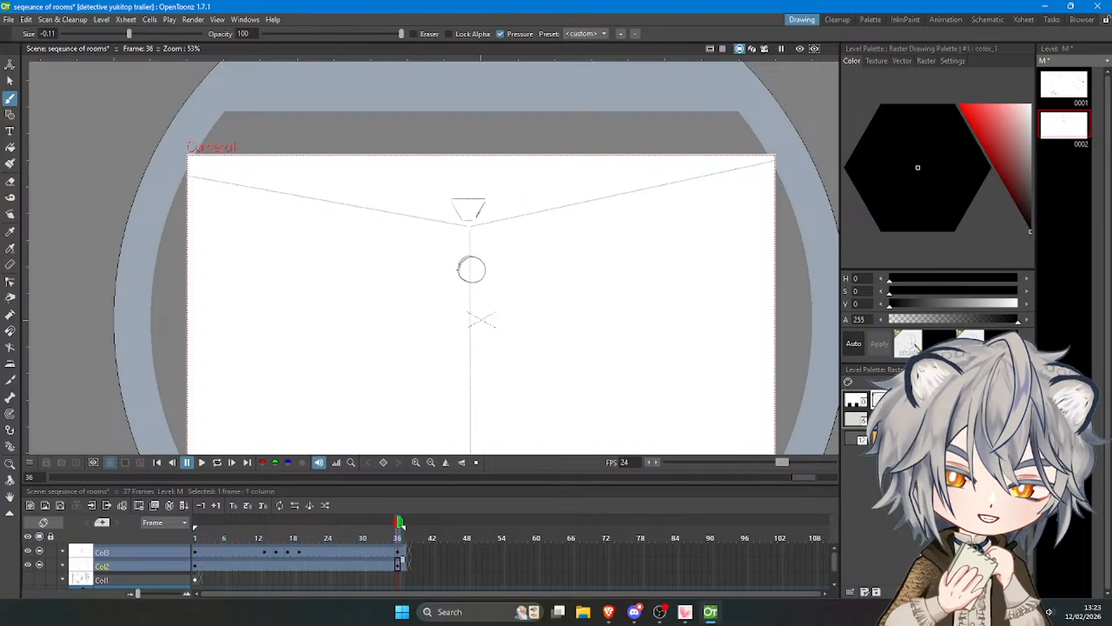
pyautogui.hotkey('ctrl', 'z')
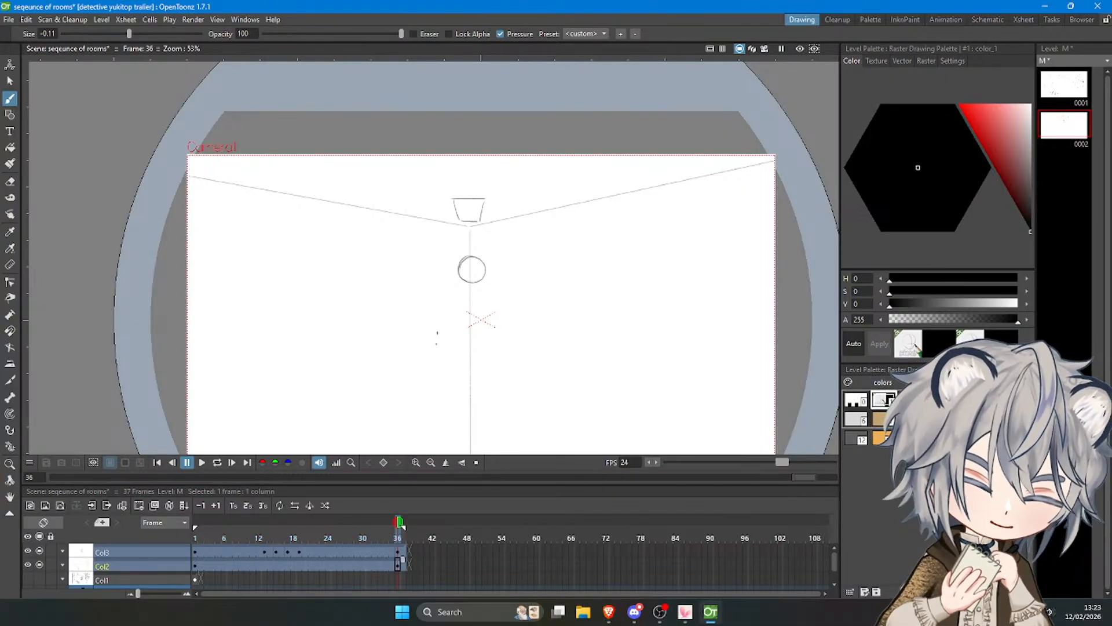
pyautogui.hotkey('ctrl', 'z')
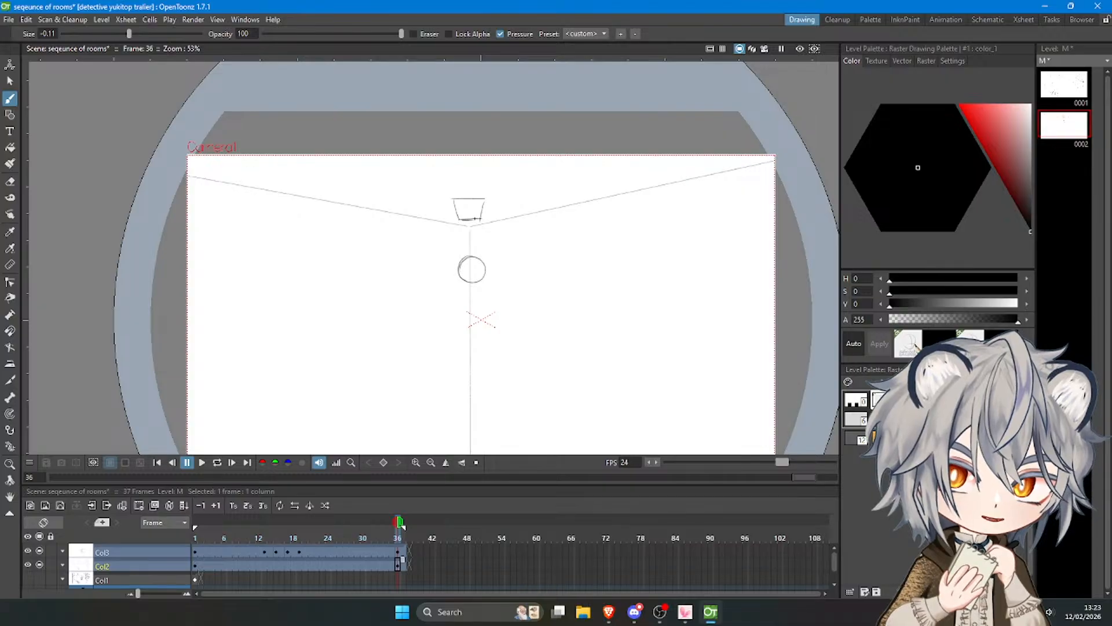
pyautogui.hotkey('ctrl', 'z')
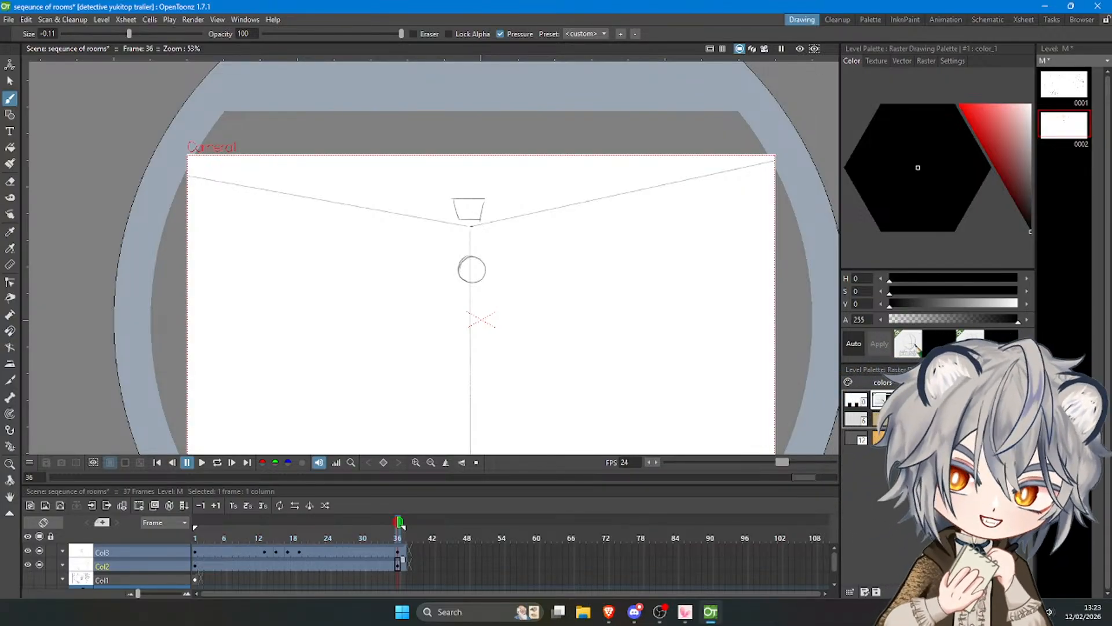
# Draw a narrow vertical arm hanging from inside the trapezoid mount down past the room corner.
pyautogui.hotkey('ctrl', 'z')
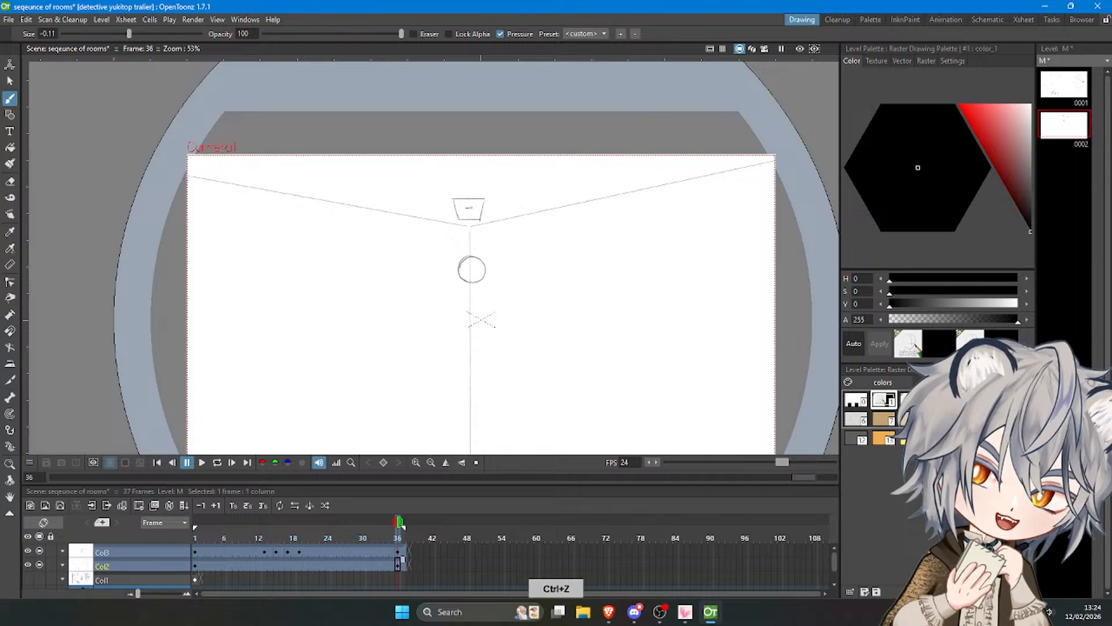
pyautogui.moveTo(473, 210); pyautogui.dragTo(474, 230)
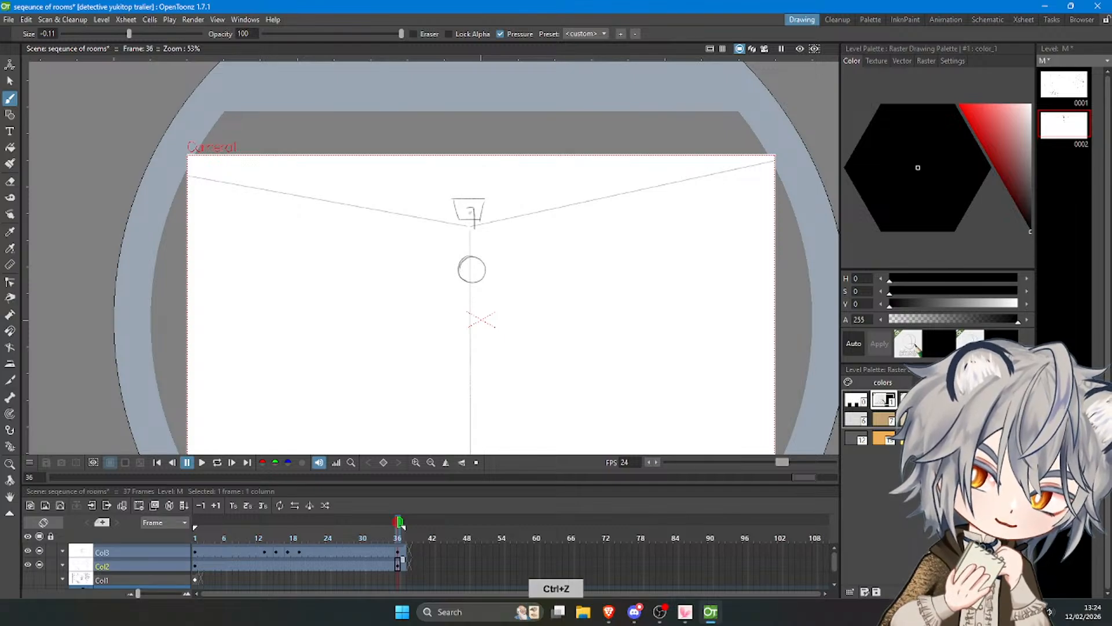
pyautogui.hotkey('ctrl', 'z')
pyautogui.hotkey('ctrl', 'z')
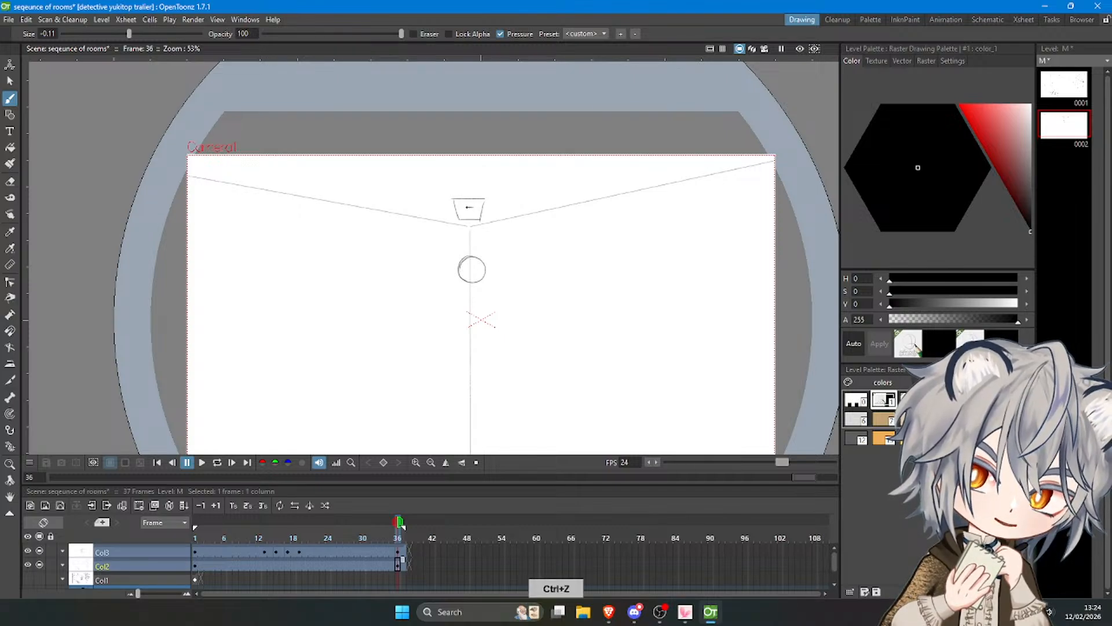
pyautogui.hotkey('ctrl', 'z')
pyautogui.hotkey('ctrl', 'z')
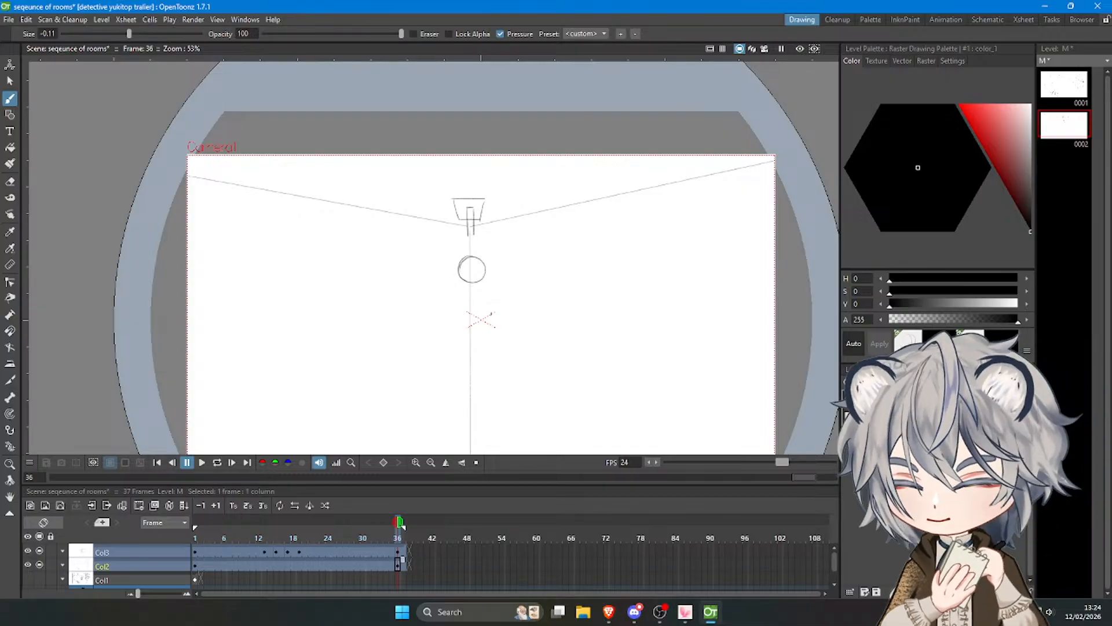
# Draw the square front face of the camera housing around the lens circle, redoing its edges until they fit.
pyautogui.hotkey('ctrl', 'z')
pyautogui.moveTo(454, 249); pyautogui.dragTo(490, 249)
pyautogui.hotkey('ctrl', 'z')
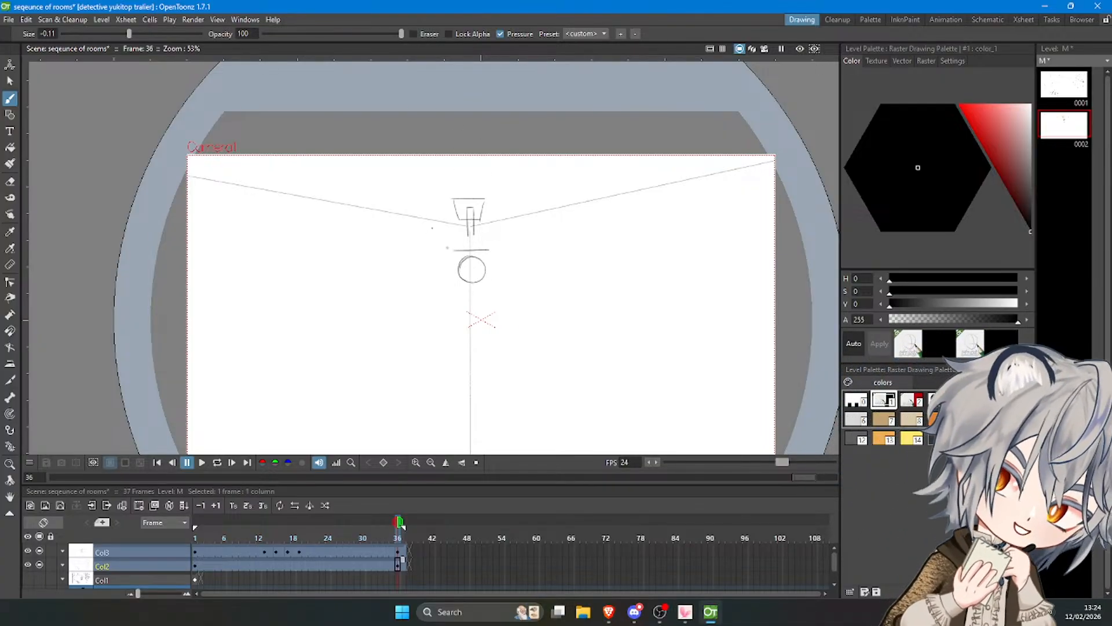
pyautogui.hotkey('ctrl', 'z')
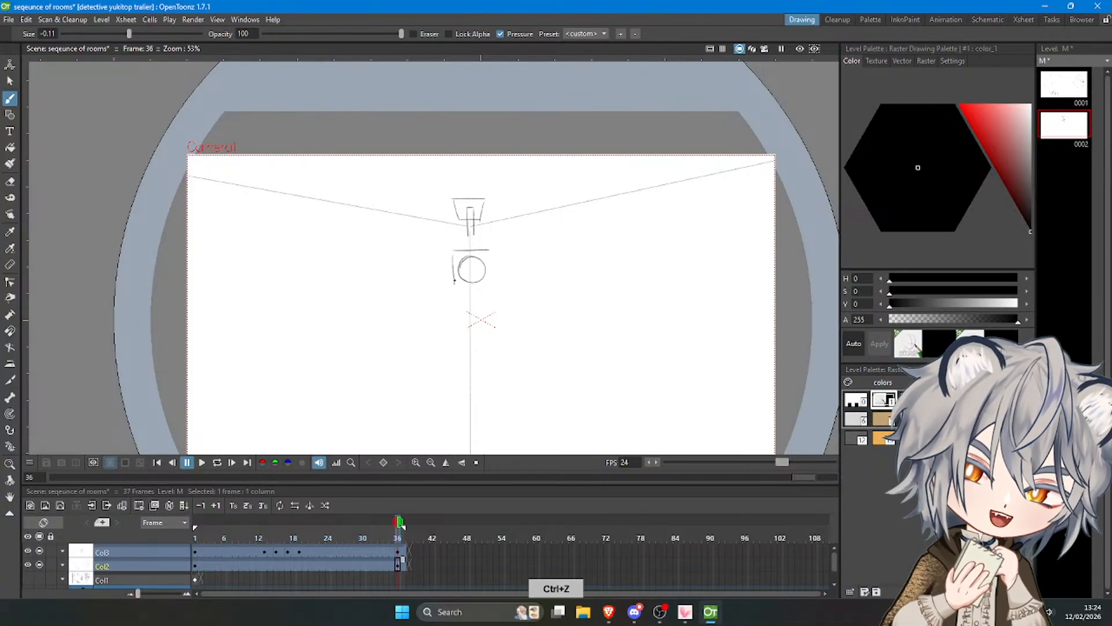
pyautogui.hotkey('ctrl', 'z')
pyautogui.moveTo(459, 288); pyautogui.dragTo(490, 285)
pyautogui.hotkey('ctrl', 'z')
pyautogui.hotkey('ctrl', 'z')
pyautogui.hotkey('ctrl', 'z')
pyautogui.hotkey('ctrl', 'z')
pyautogui.hotkey('ctrl', 'z')
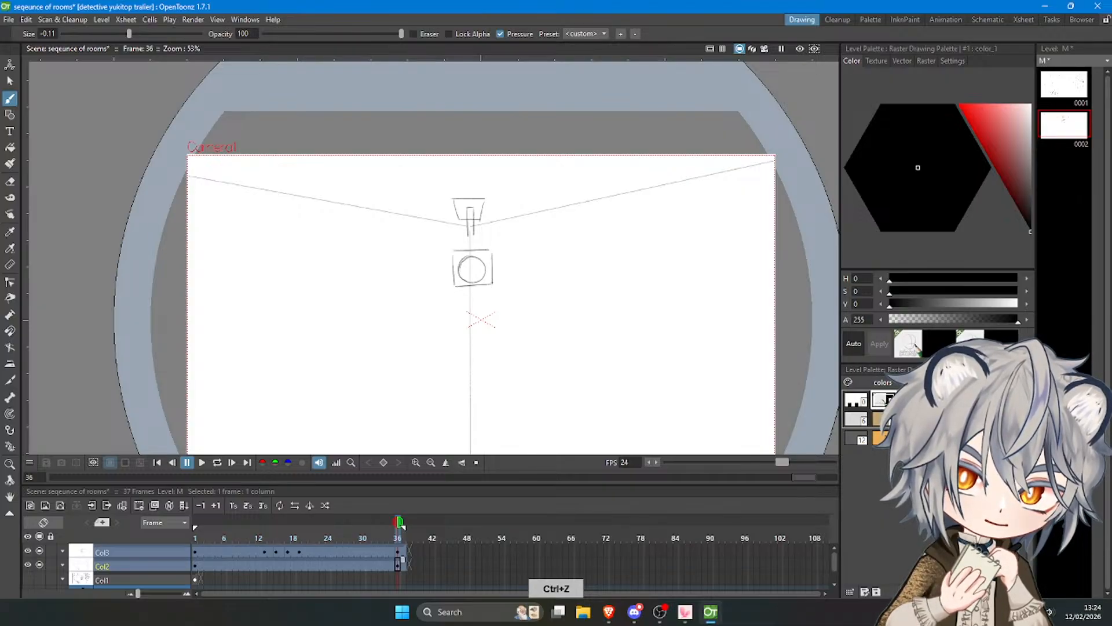
# Redraw the right edge of the camera's front face and add a small circle in its upper-right corner.
pyautogui.scroll(5, 493, 281)
pyautogui.hotkey('ctrl', 'z')
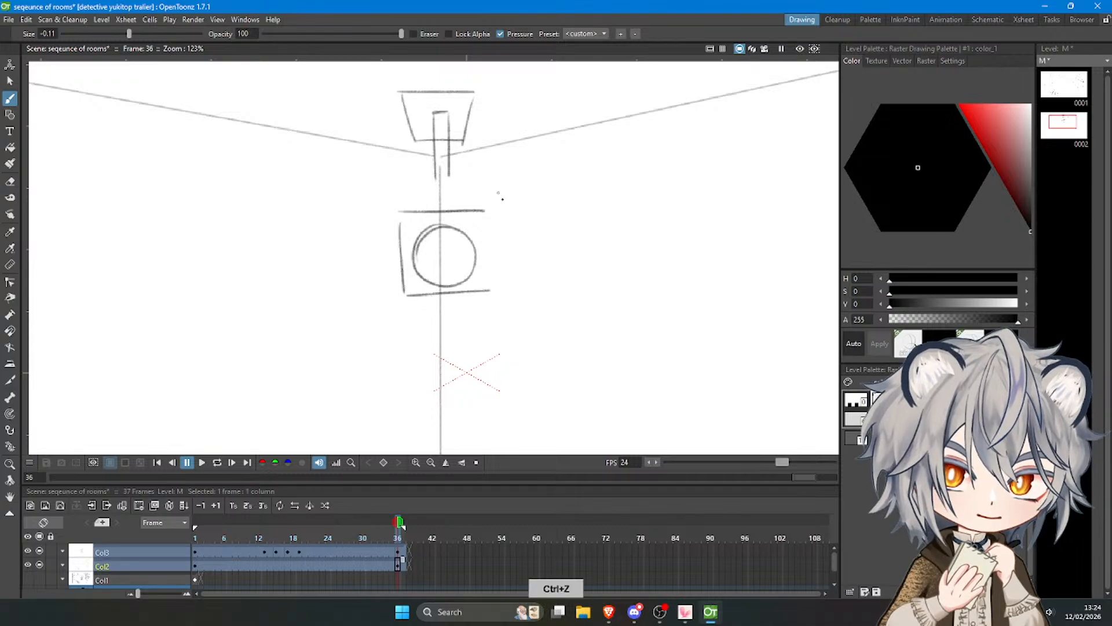
pyautogui.moveTo(488, 213); pyautogui.dragTo(489, 286)
pyautogui.hotkey('ctrl', 'z')
pyautogui.hotkey('ctrl', 'z')
pyautogui.hotkey('ctrl', 'z')
pyautogui.moveTo(487, 211); pyautogui.dragTo(489, 285)
pyautogui.hotkey('ctrl', 'z')
pyautogui.hotkey('ctrl', 'z')
pyautogui.moveTo(489, 211); pyautogui.dragTo(491, 288)
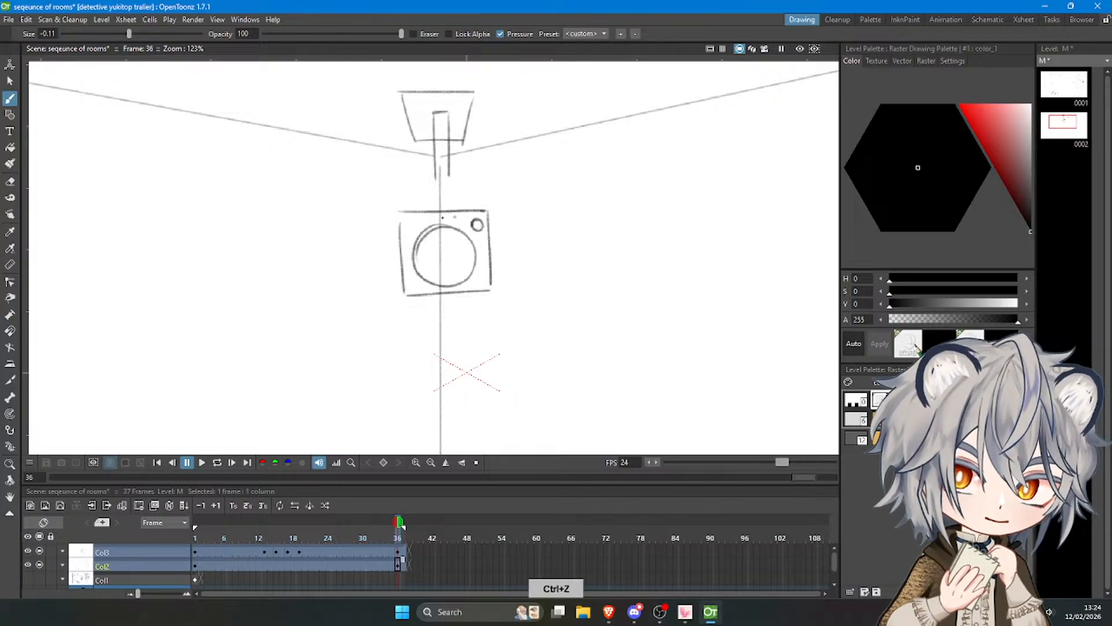
# Redraw the front face's left edge and add a tapered top face joining the camera housing to the arm.
pyautogui.moveTo(402, 218); pyautogui.dragTo(404, 285)
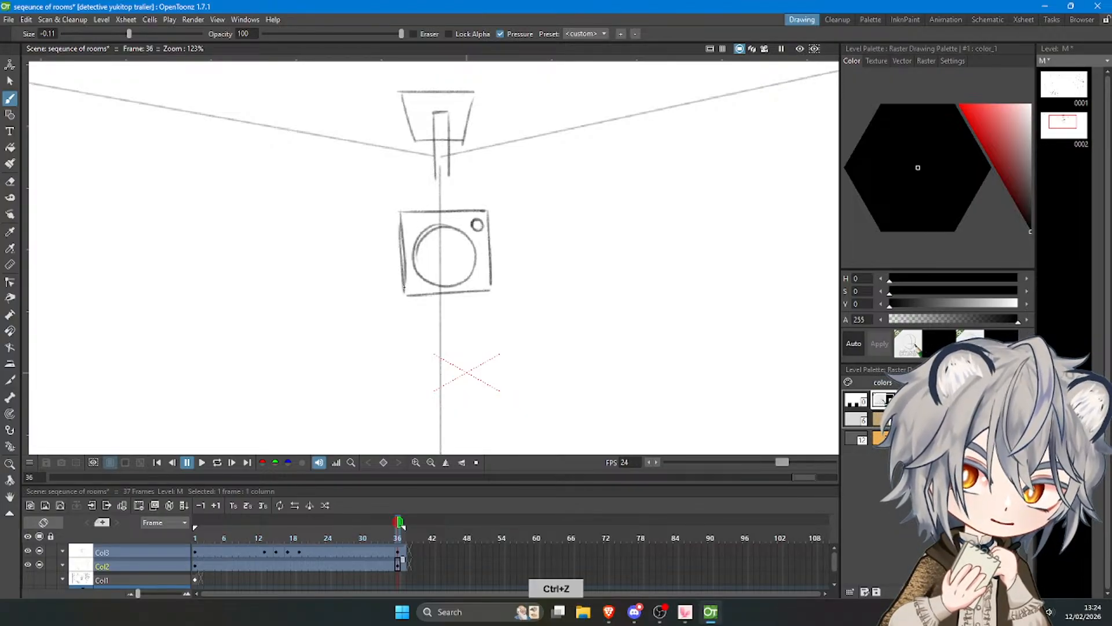
pyautogui.hotkey('ctrl', 'z')
pyautogui.moveTo(399, 212); pyautogui.dragTo(404, 290)
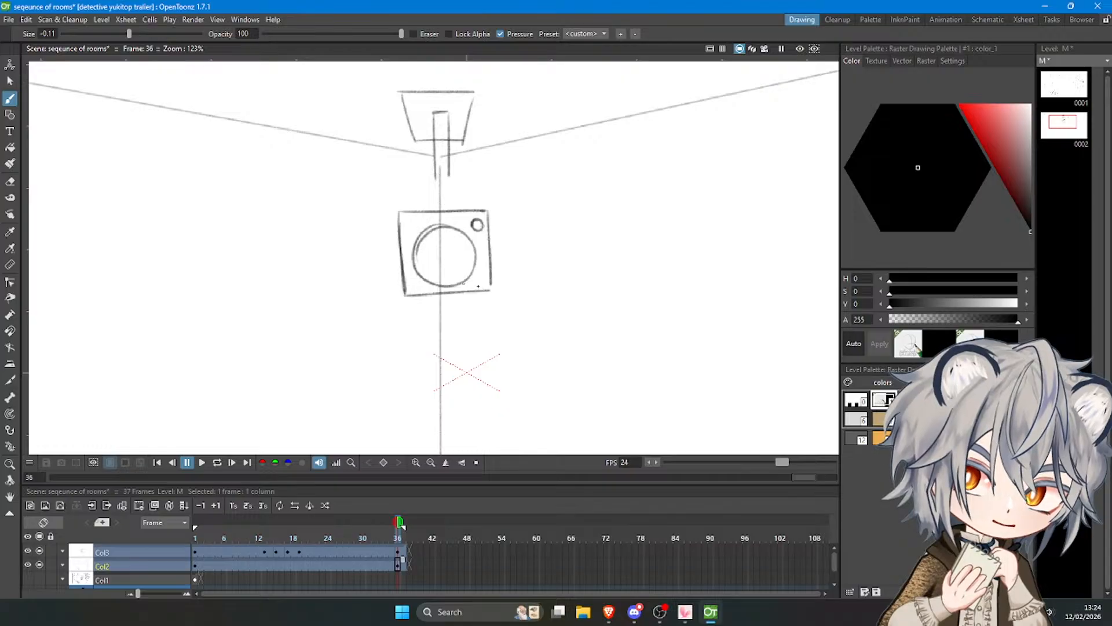
pyautogui.moveTo(420, 176)
pyautogui.mouseDown()
pyautogui.moveTo(472, 176)
pyautogui.moveTo(401, 210)
pyautogui.mouseUp()
pyautogui.hotkey('ctrl', 'z')
pyautogui.hotkey('ctrl', 'z')
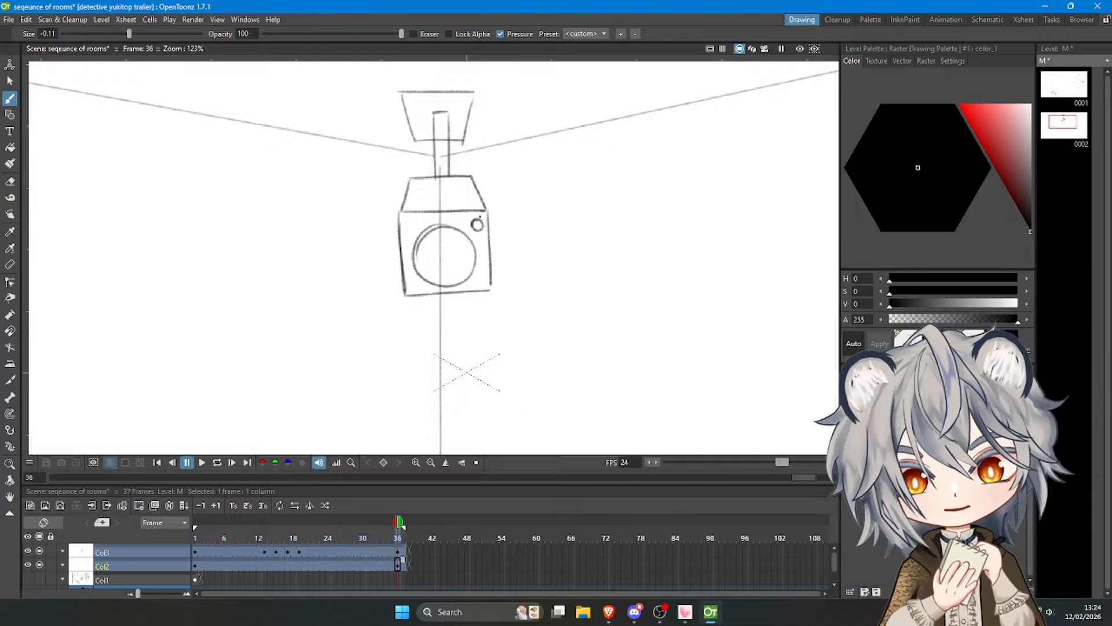
# Draw a smaller circle inside the camera's lens to form an inner lens ring.
pyautogui.scroll(-4, 480, 218)
pyautogui.scroll(1, 479, 218)
pyautogui.scroll(5, 457, 244)
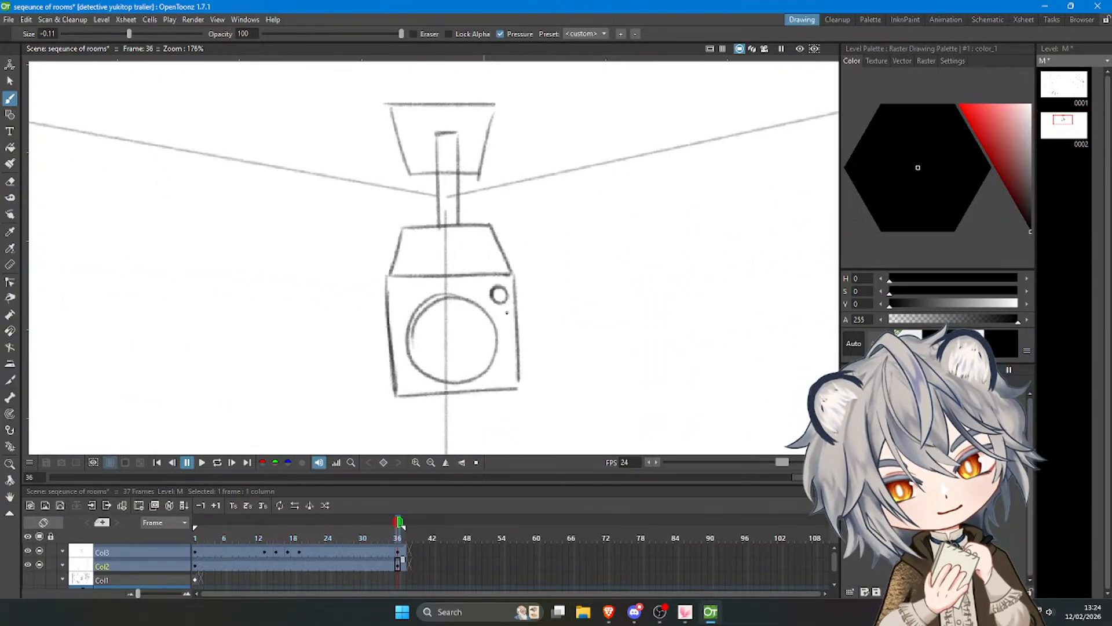
pyautogui.moveTo(440, 302); pyautogui.dragTo(444, 368)
pyautogui.hotkey('ctrl', 'z')
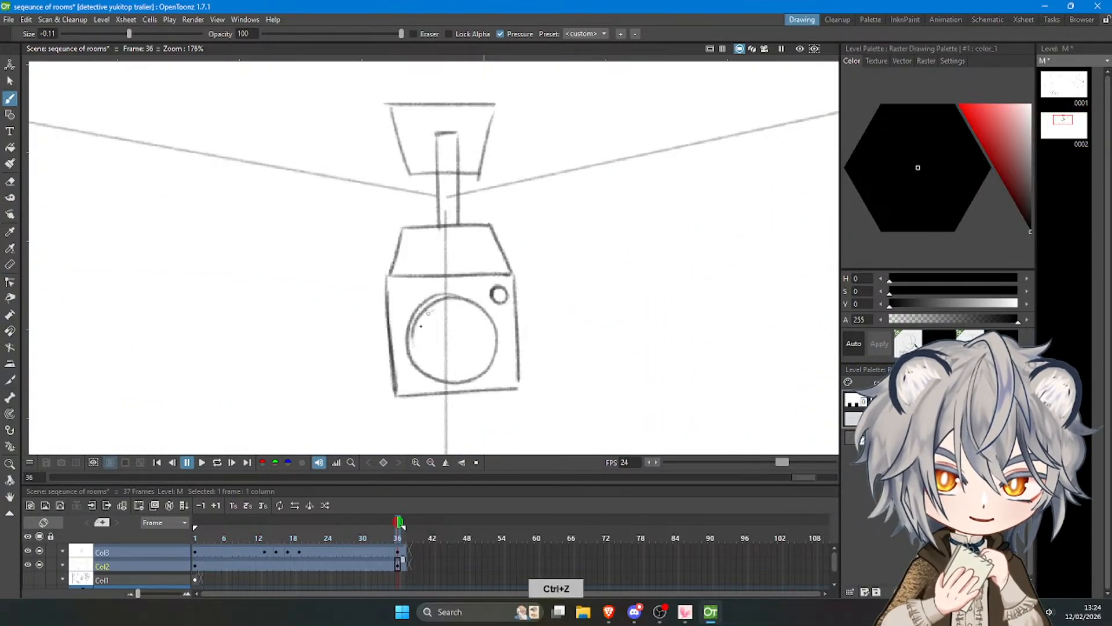
pyautogui.moveTo(433, 308)
pyautogui.mouseDown()
pyautogui.moveTo(454, 371)
pyautogui.moveTo(428, 354)
pyautogui.moveTo(481, 359)
pyautogui.moveTo(436, 368)
pyautogui.moveTo(484, 353)
pyautogui.moveTo(439, 365)
pyautogui.moveTo(473, 369)
pyautogui.mouseUp()
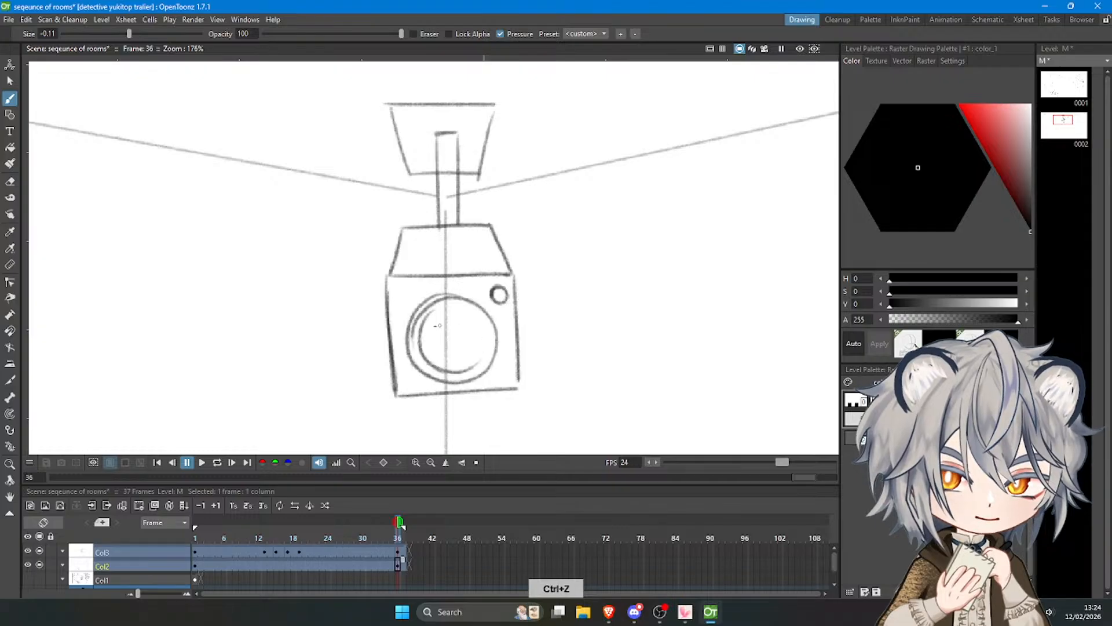
pyautogui.moveTo(439, 308); pyautogui.dragTo(473, 313)
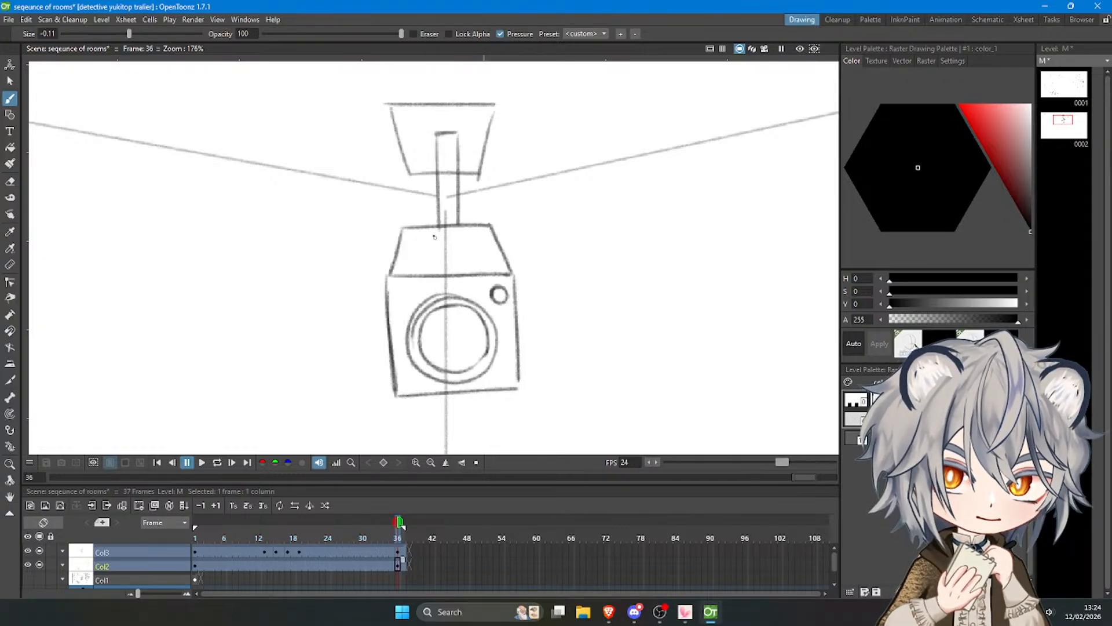
# Extend the arm down onto the housing's top face, close its lower end, and erase the lines crossing inside it.
pyautogui.moveTo(438, 211); pyautogui.dragTo(440, 259)
pyautogui.hotkey('ctrl', 'z')
pyautogui.moveTo(458, 206); pyautogui.dragTo(459, 258)
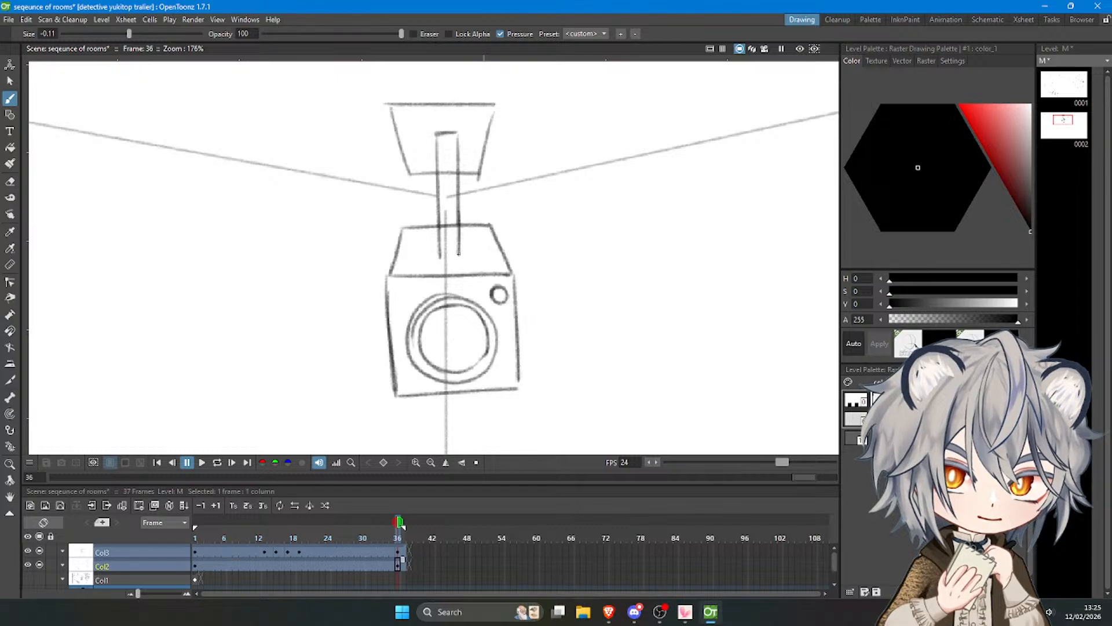
pyautogui.hotkey('ctrl', 'z')
pyautogui.hotkey('ctrl', 'z')
pyautogui.moveTo(458, 204)
pyautogui.mouseDown()
pyautogui.moveTo(458, 250)
pyautogui.moveTo(439, 249)
pyautogui.moveTo(459, 253)
pyautogui.mouseUp()
pyautogui.hotkey('ctrl', 'z')
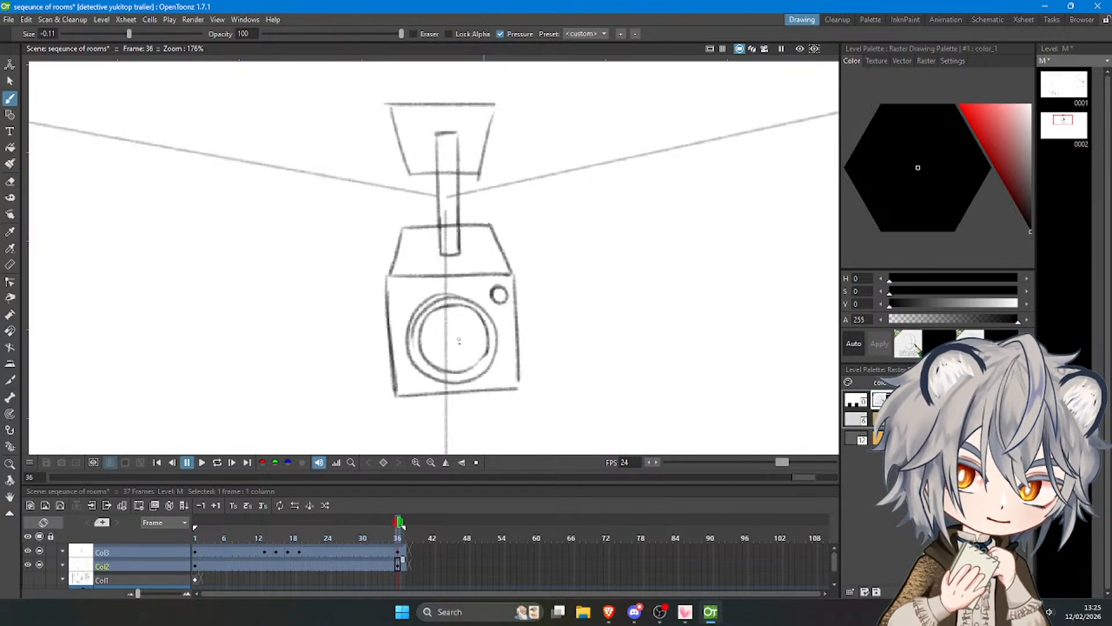
pyautogui.press('a')
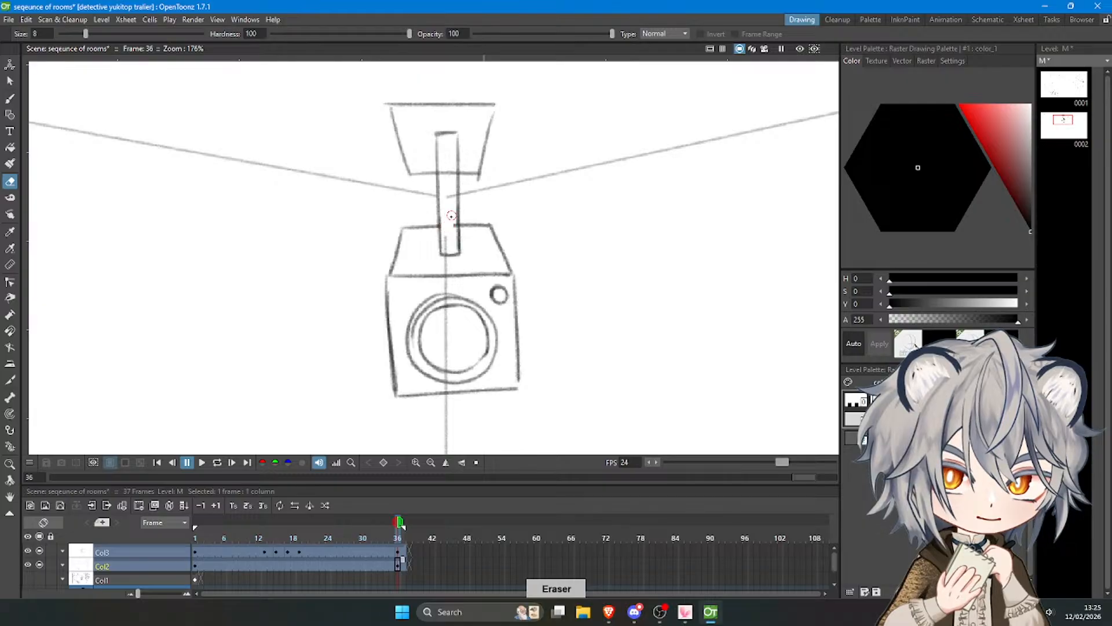
pyautogui.press('b')
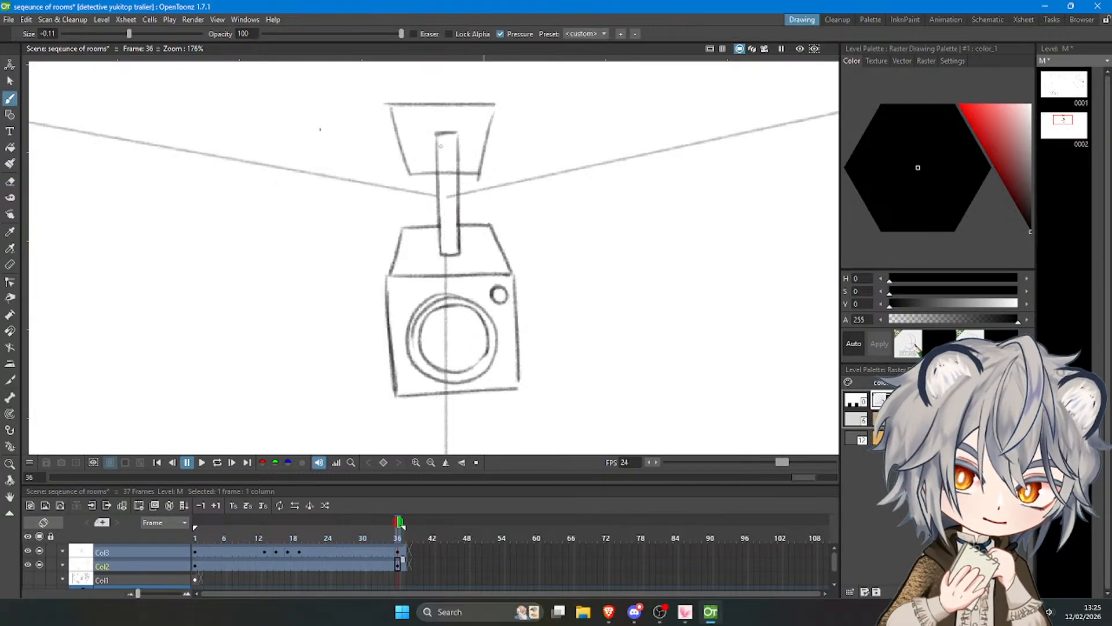
# Draw a rectangular base plate around the arm's lower end on the housing's top face.
pyautogui.moveTo(429, 236)
pyautogui.mouseDown()
pyautogui.moveTo(428, 268)
pyautogui.moveTo(473, 257)
pyautogui.mouseUp()
pyautogui.hotkey('ctrl', 'z')
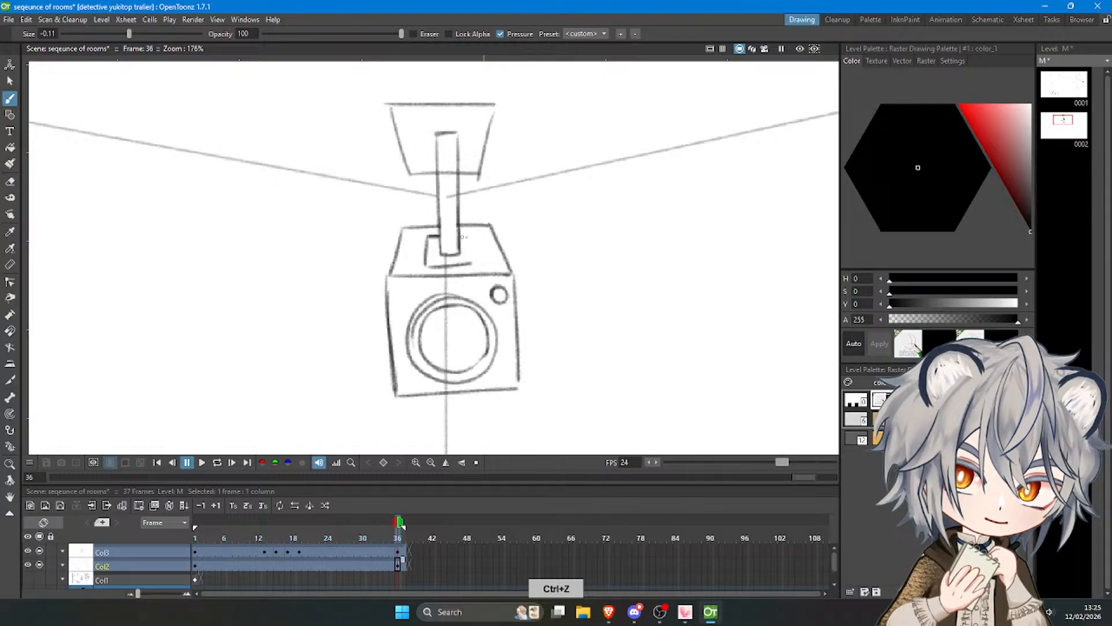
pyautogui.scroll(-8, 470, 266)
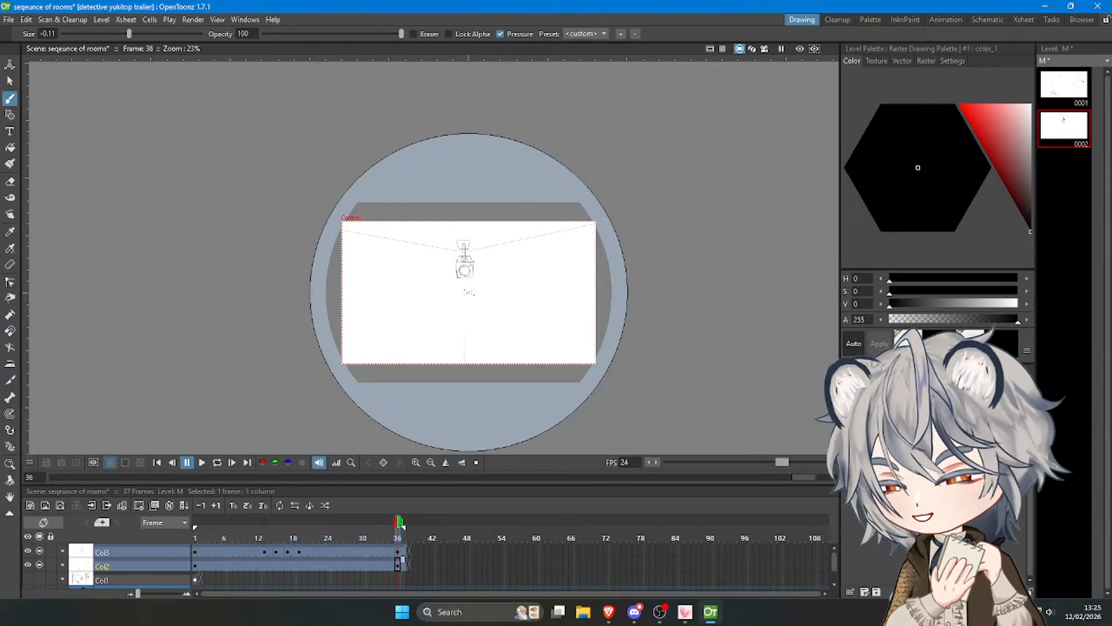
# Redraw the small circle at the centre of the security camera's lens.
pyautogui.scroll(3, 470, 258)
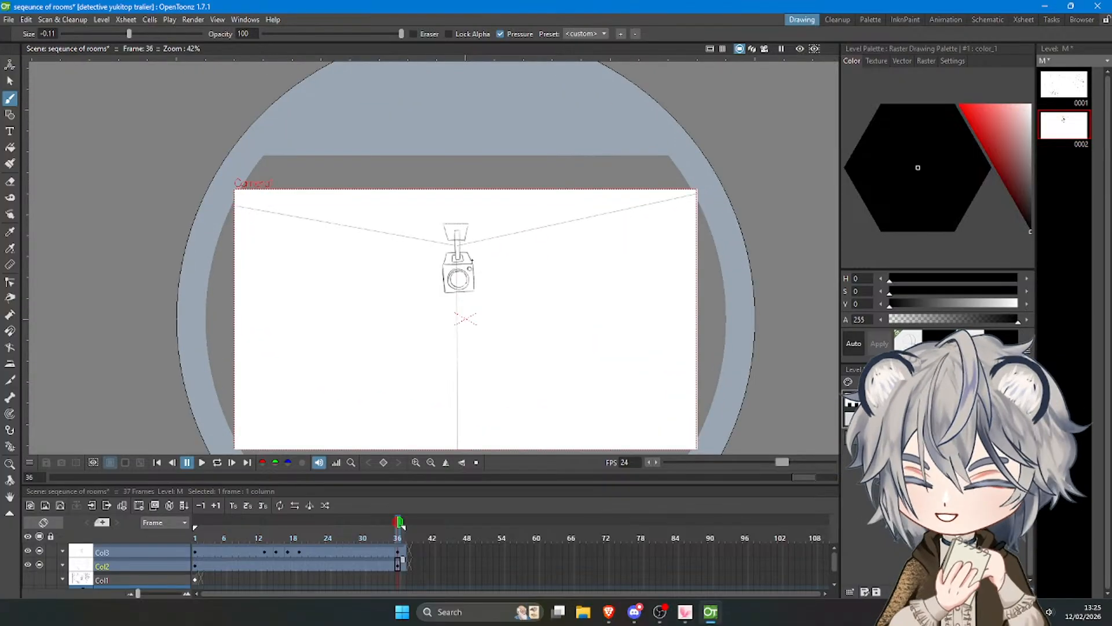
pyautogui.scroll(7, 469, 250)
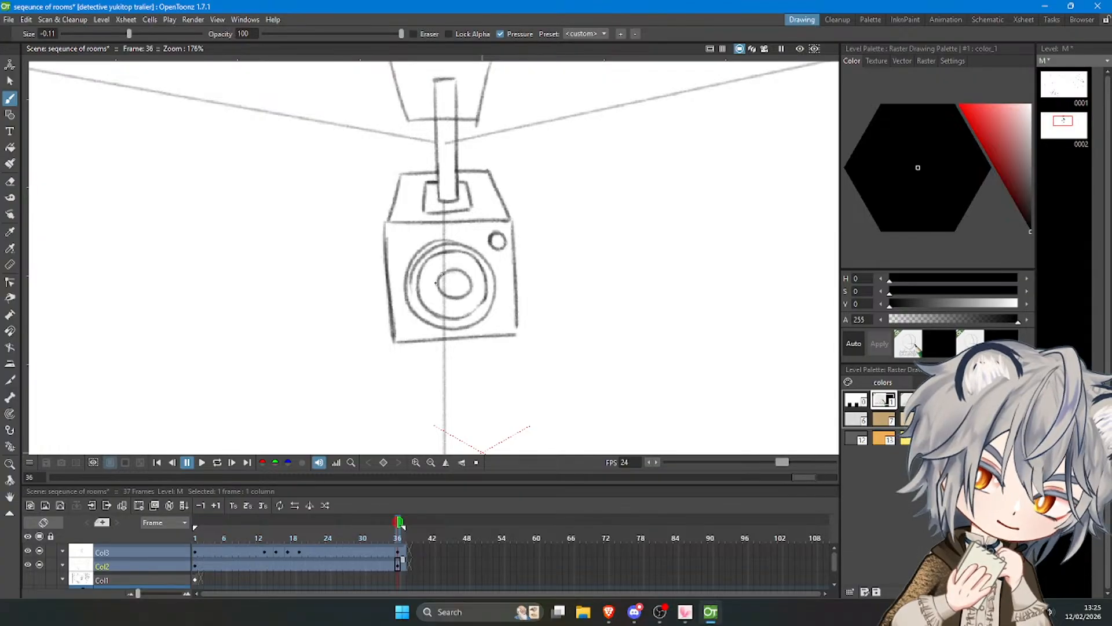
pyautogui.hotkey('ctrl', 'z')
pyautogui.moveTo(455, 273)
pyautogui.mouseDown()
pyautogui.moveTo(449, 298)
pyautogui.moveTo(439, 275)
pyautogui.moveTo(468, 286)
pyautogui.mouseUp()
pyautogui.hotkey('ctrl', 'z')
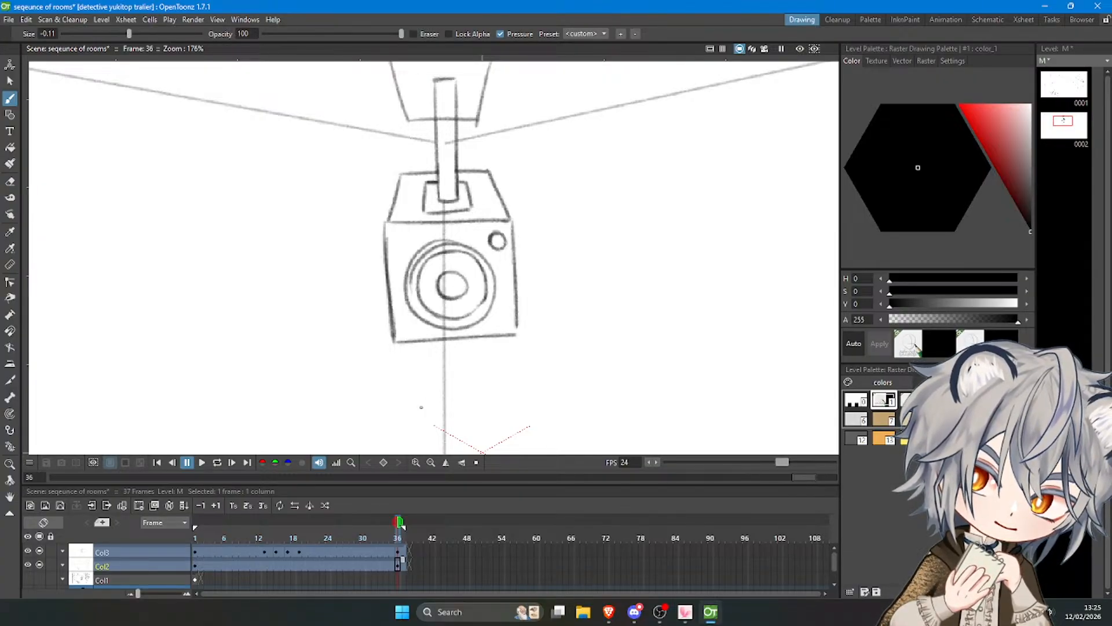
# Erase the extra arc along the upper left of the camera's lens ring.
pyautogui.press('a')
pyautogui.moveTo(420, 260)
pyautogui.mouseDown()
pyautogui.moveTo(464, 248)
pyautogui.moveTo(489, 273)
pyautogui.mouseUp()
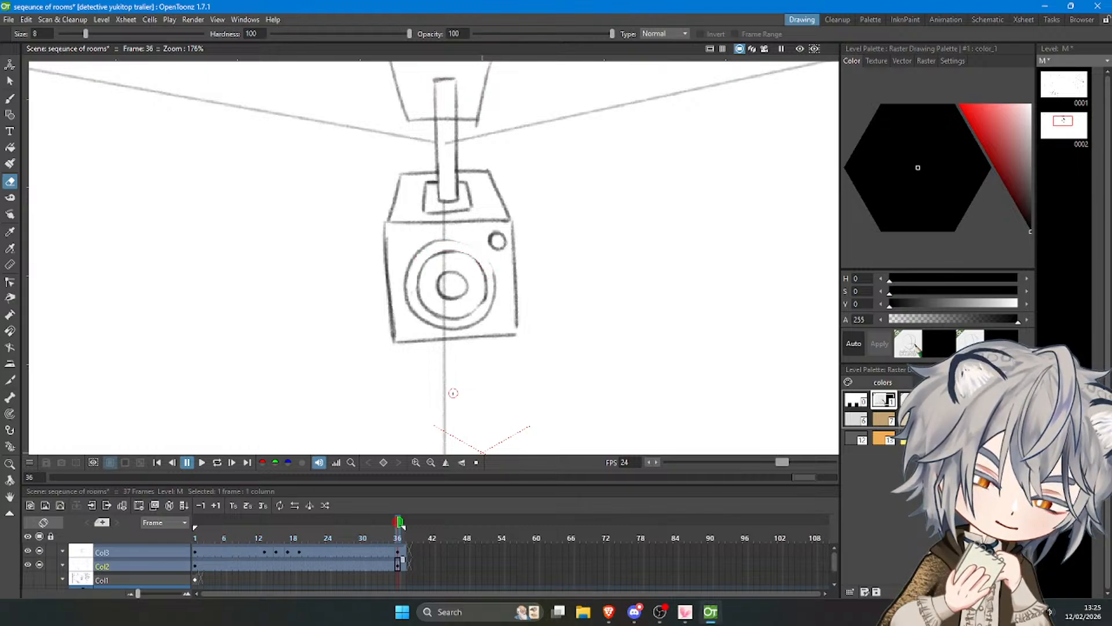
pyautogui.press('b')
pyautogui.hotkey('ctrl', 'z')
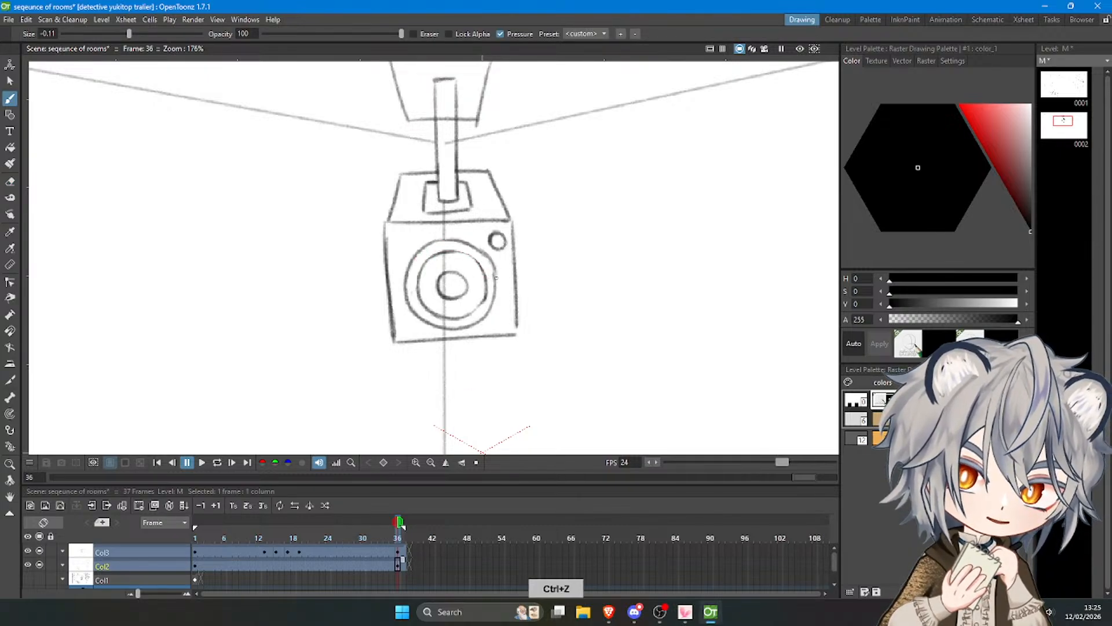
pyautogui.scroll(-8, 427, 200)
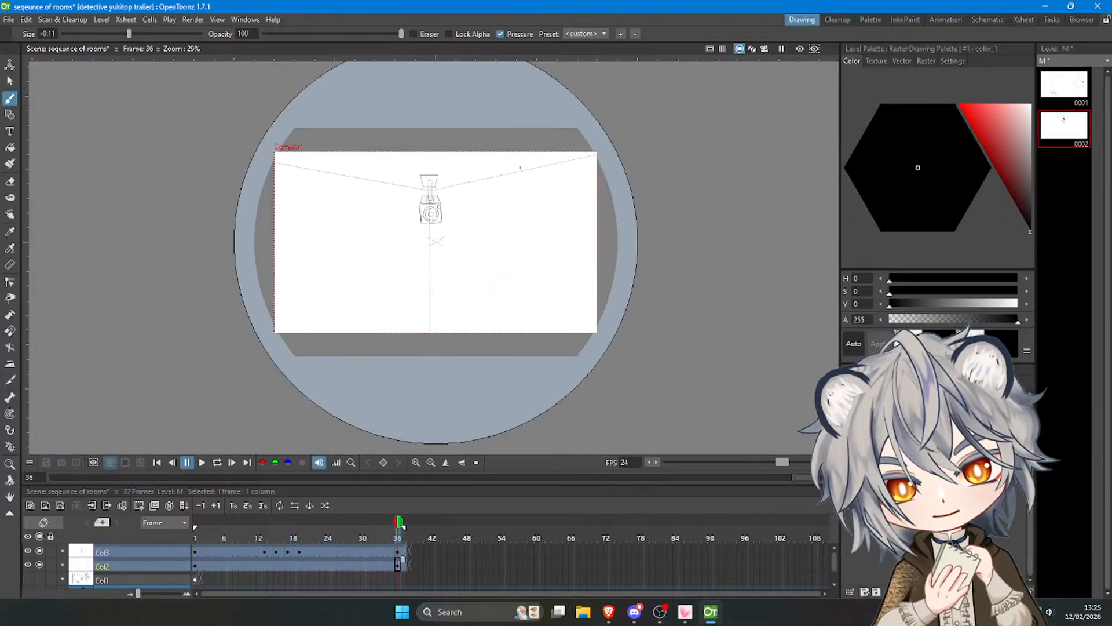
# Draw a small crescent-shaped hair tuft on Col3 at frame 36, in the lower right part of the shot.
pyautogui.scroll(3, 521, 167)
pyautogui.click(398, 552)
pyautogui.scroll(2, 340, 387)
pyautogui.scroll(-2, 337, 385)
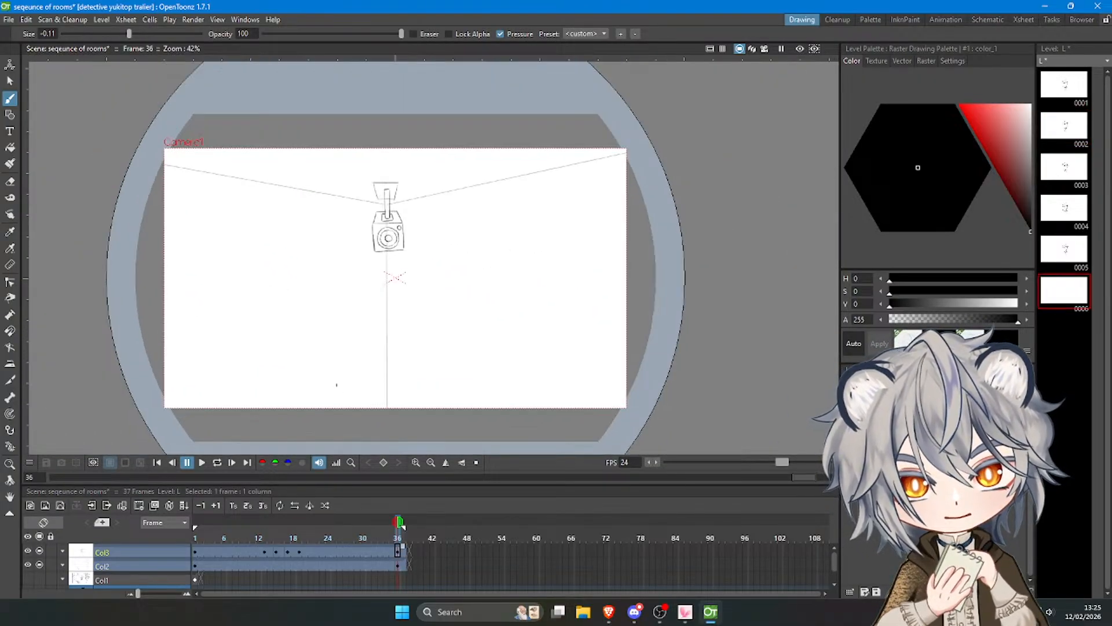
pyautogui.hotkey('ctrl', 'z')
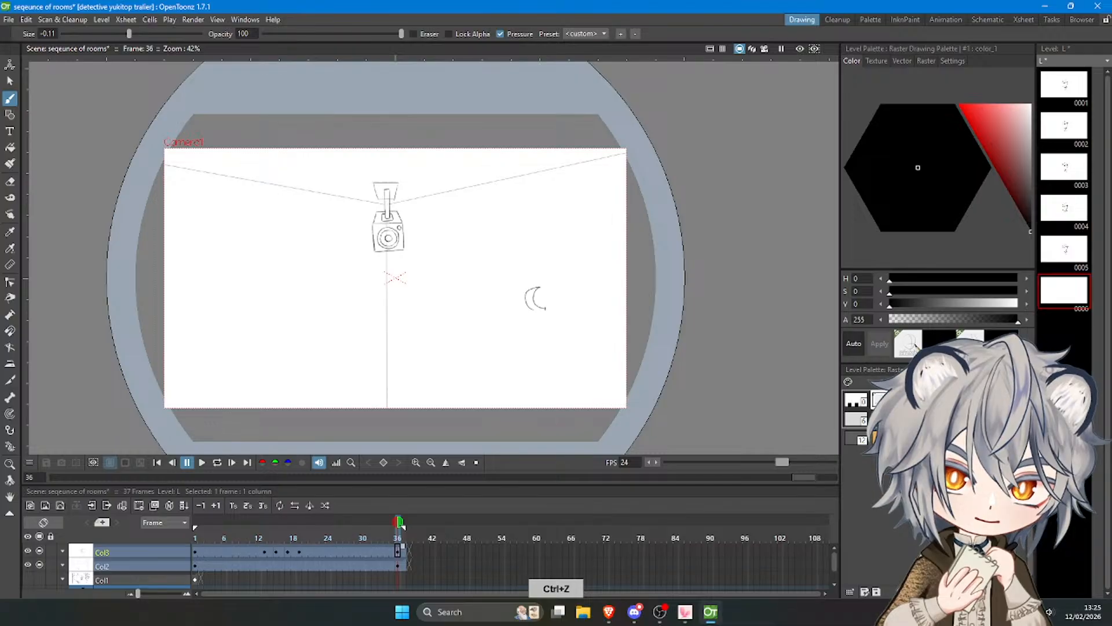
pyautogui.hotkey('ctrl', 'z')
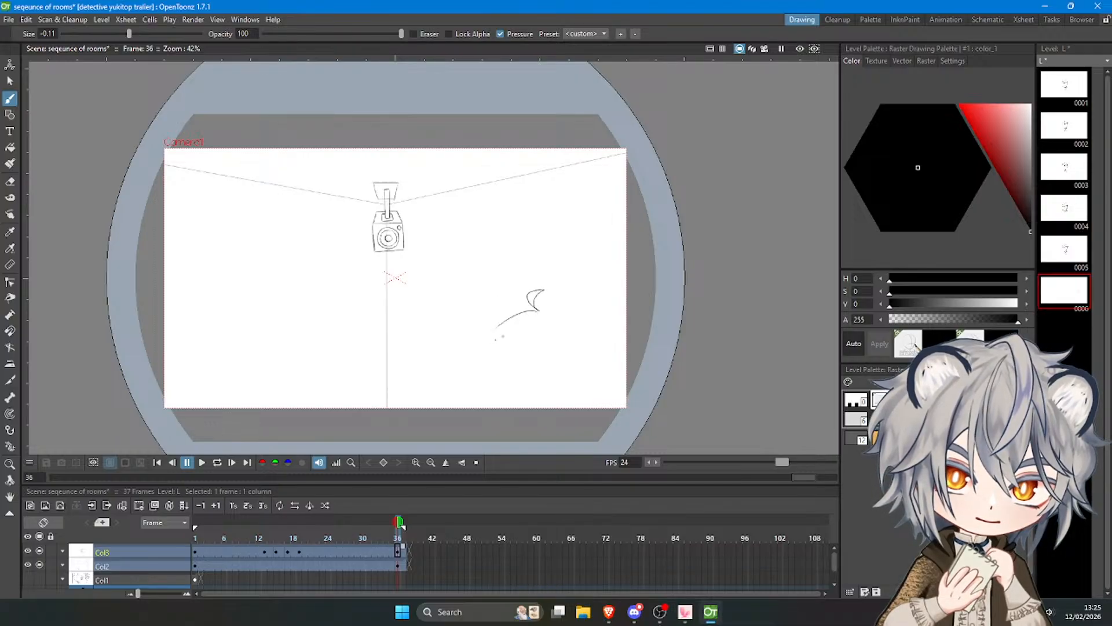
# Draw the left side of the foreground character's hair from the tuft down as long pointed locks.
pyautogui.hotkey('ctrl', 'z')
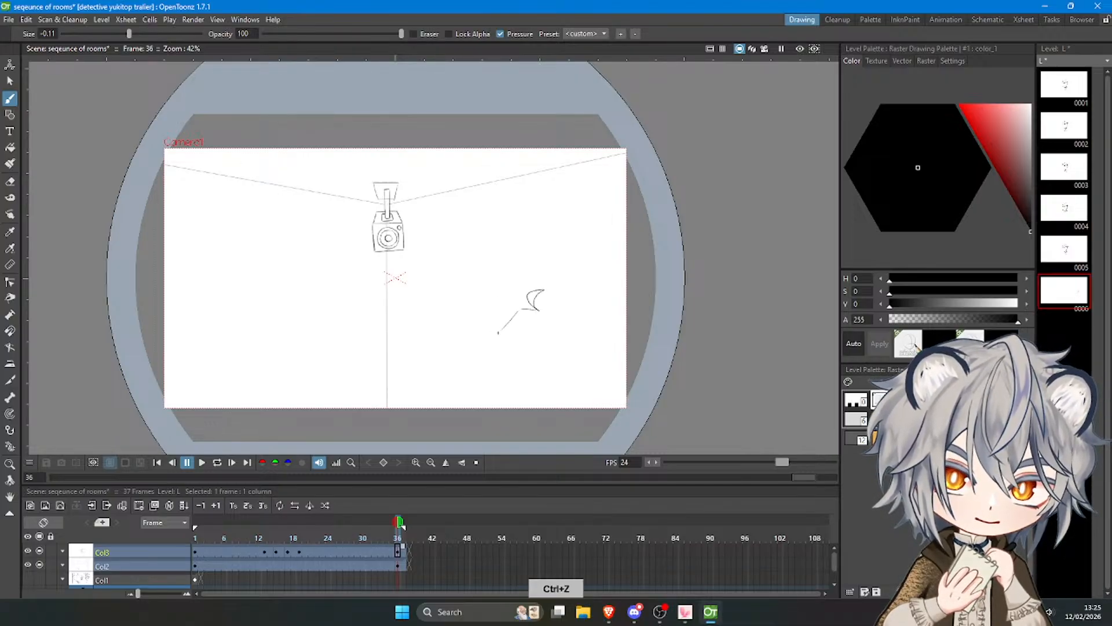
pyautogui.moveTo(498, 333)
pyautogui.mouseDown()
pyautogui.moveTo(457, 360)
pyautogui.moveTo(506, 346)
pyautogui.moveTo(488, 394)
pyautogui.moveTo(504, 370)
pyautogui.mouseUp()
pyautogui.hotkey('ctrl', 'z')
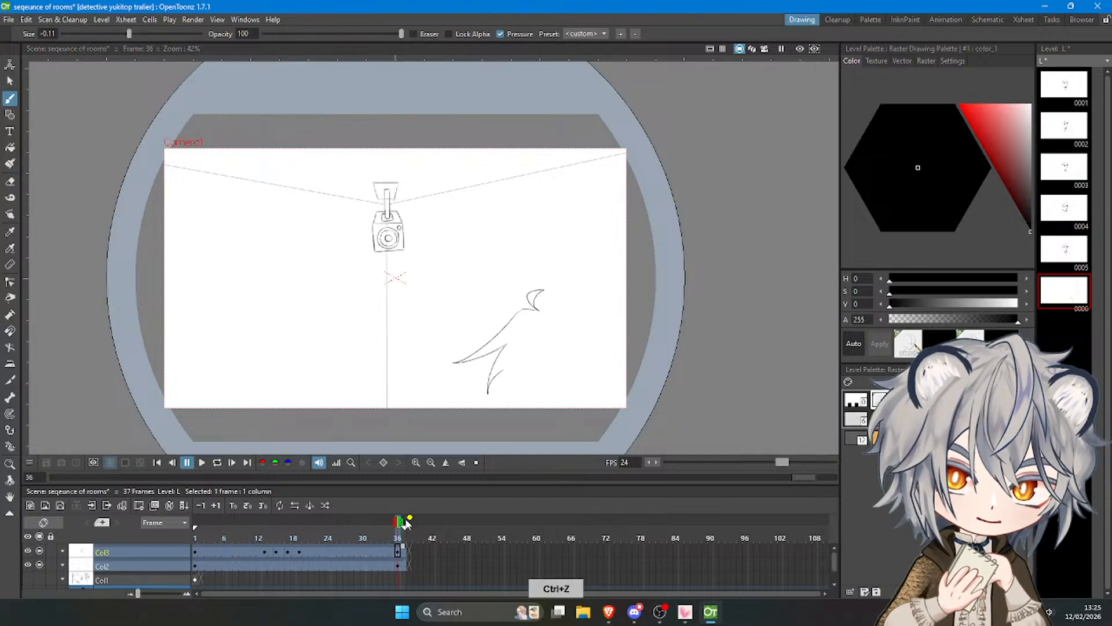
# Show an earlier frame as onion skin and add a curved lock below the pointed hair locks.
pyautogui.click(387, 523)
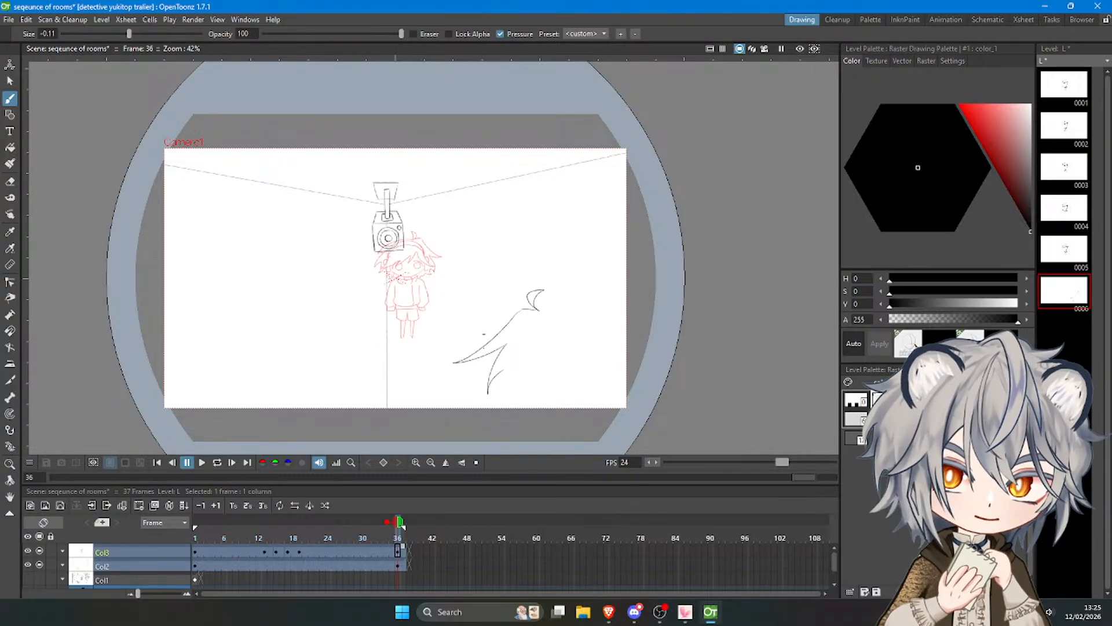
pyautogui.hotkey('ctrl', 'z')
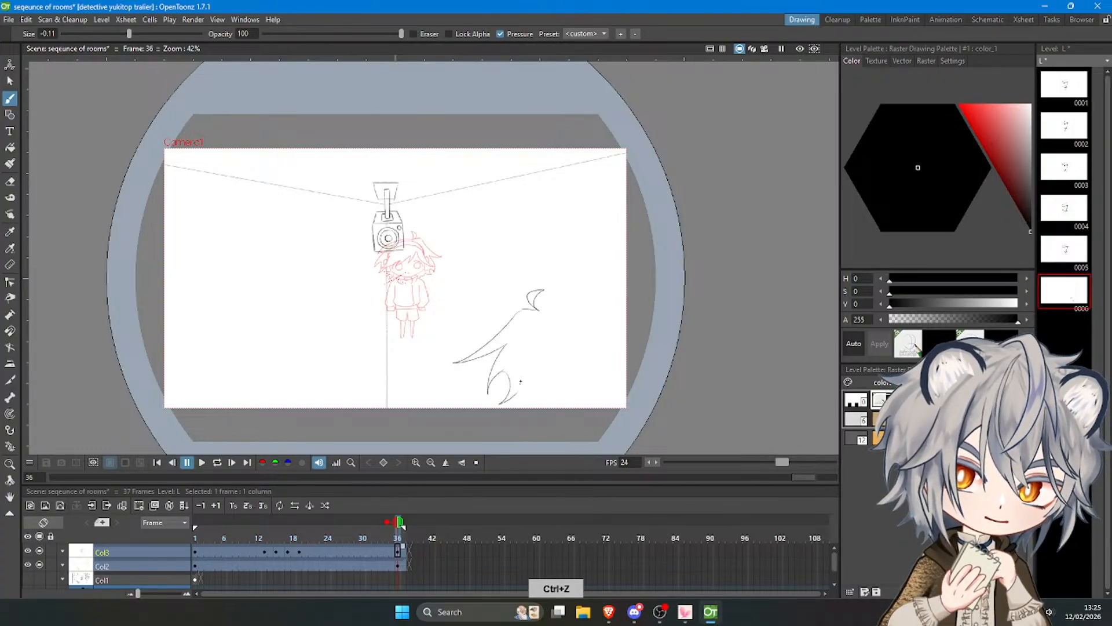
pyautogui.hotkey('ctrl', 'z')
pyautogui.hotkey('ctrl', 'z')
# Draw the rounded top of the head from the hair tuft to the shot's right edge.
pyautogui.hotkey('ctrl', 'z')
pyautogui.moveTo(543, 311); pyautogui.dragTo(626, 314)
pyautogui.hotkey('ctrl', 'z')
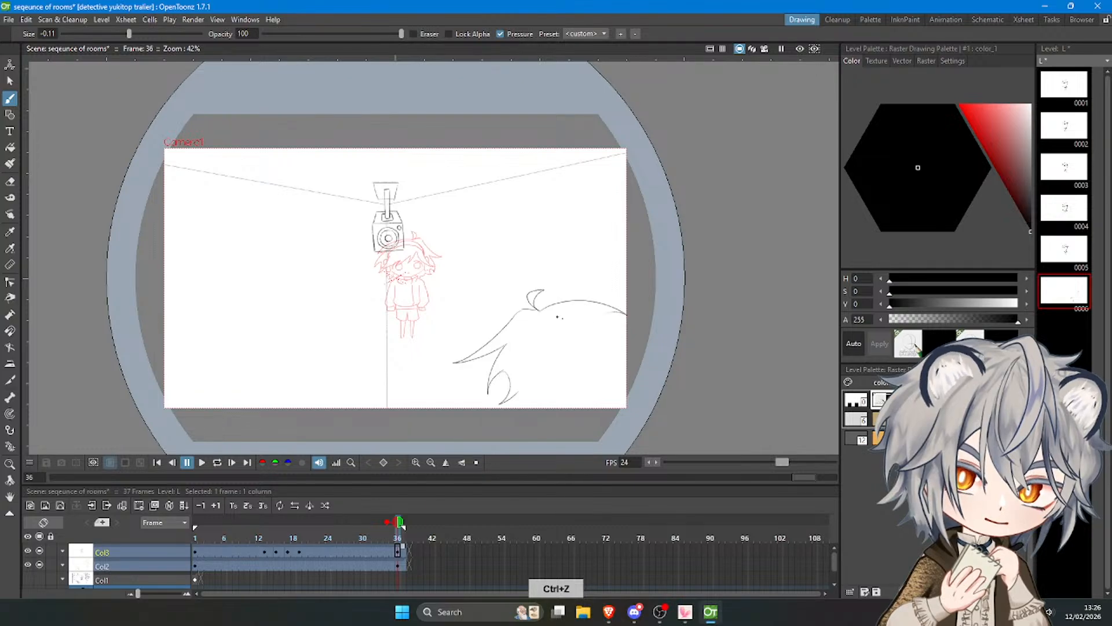
pyautogui.hotkey('ctrl', 'z')
pyautogui.moveTo(540, 310)
pyautogui.mouseDown()
pyautogui.moveTo(581, 302)
pyautogui.moveTo(627, 318)
pyautogui.mouseUp()
pyautogui.hotkey('ctrl', 'z')
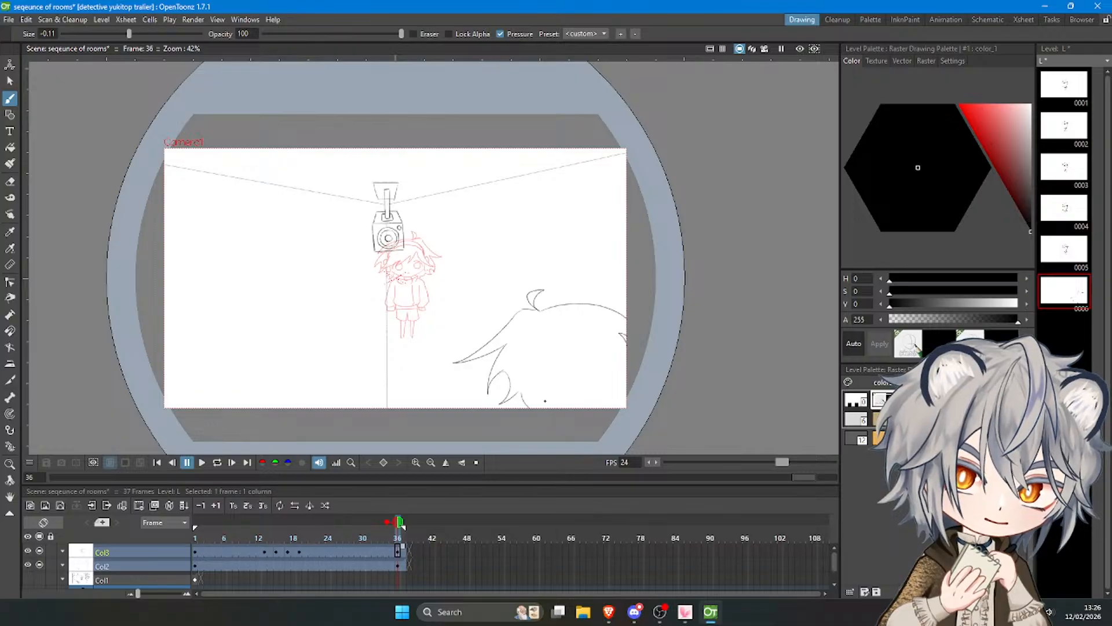
# Draw short hair strands beside the lowest lock at the shot's bottom edge.
pyautogui.hotkey('ctrl', 'z')
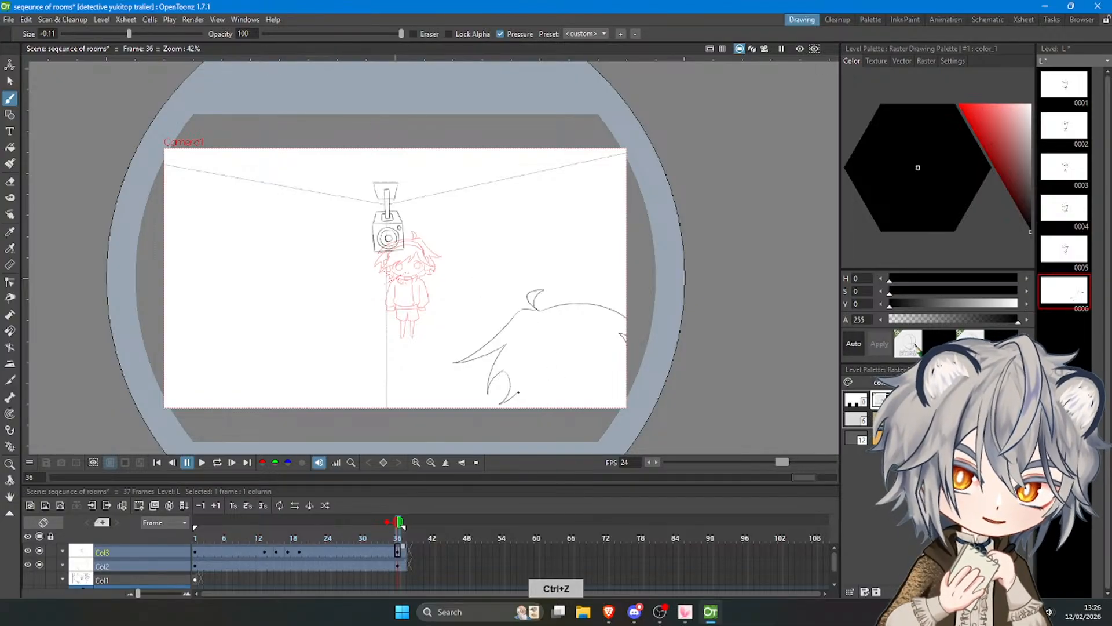
pyautogui.hotkey('ctrl', 'z')
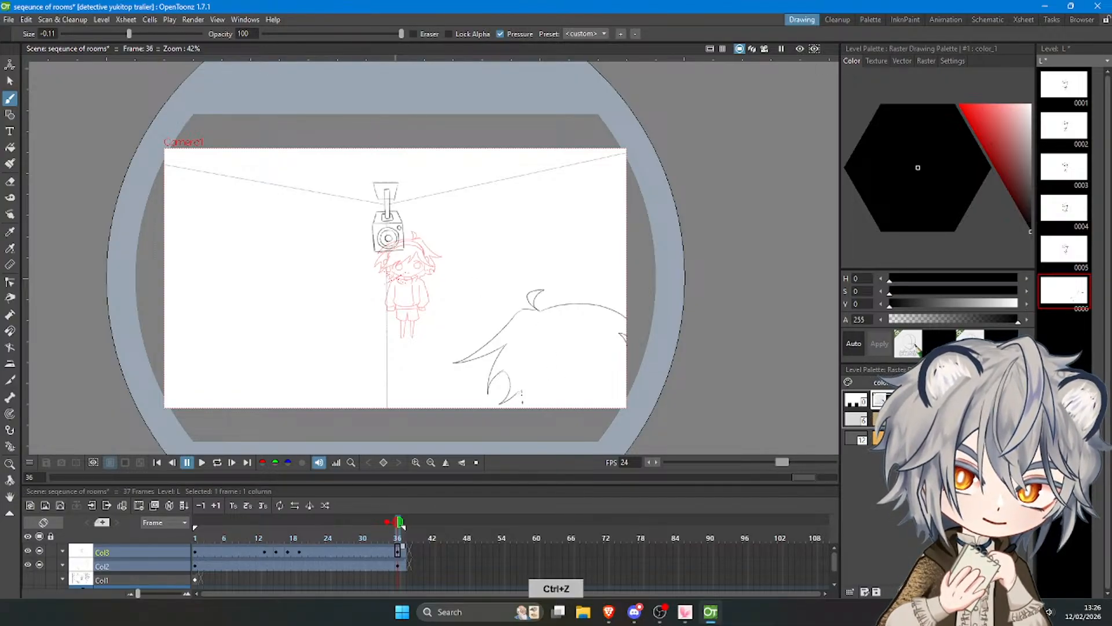
pyautogui.moveTo(533, 400); pyautogui.dragTo(537, 407)
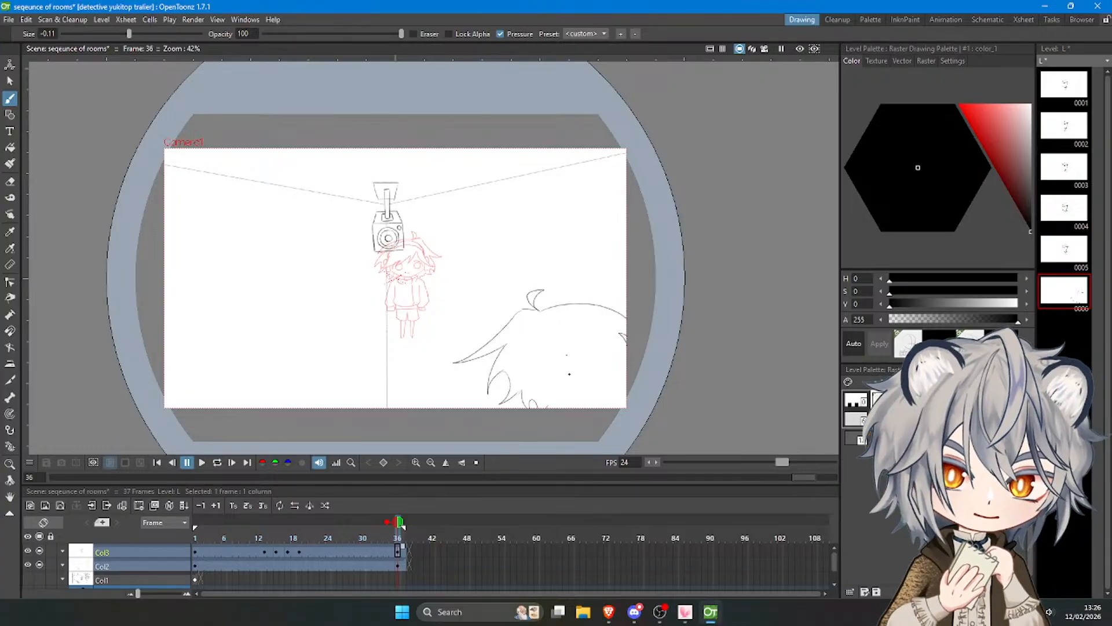
# Select the head drawing freehand, shift it down and stretch its height to about 111%.
pyautogui.hotkey('ctrl', 't')
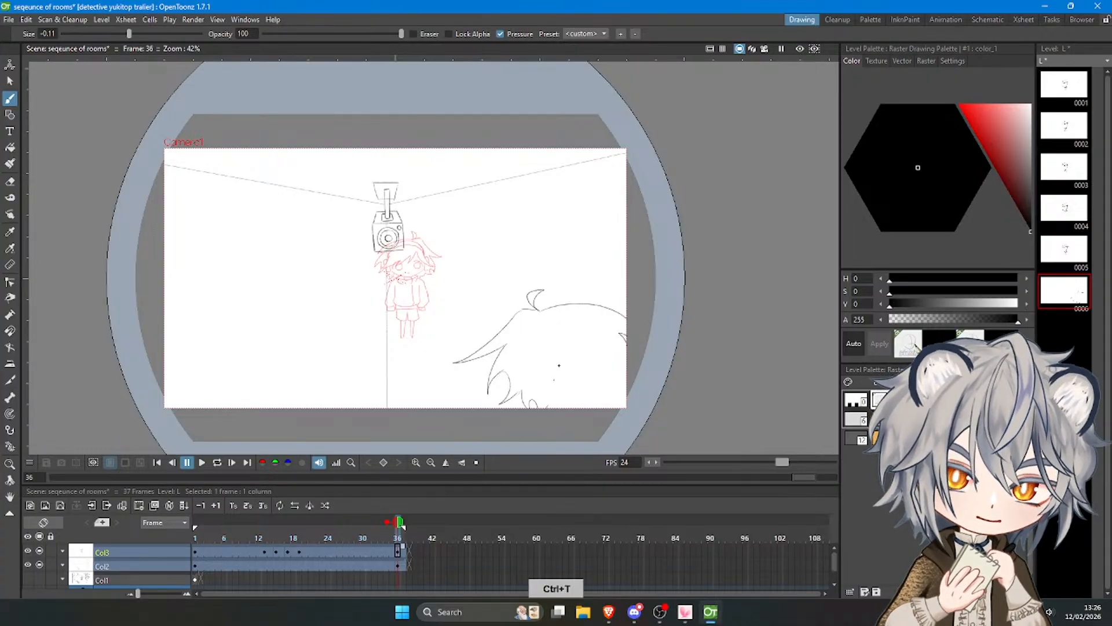
pyautogui.click(10, 80)
pyautogui.moveTo(445, 350)
pyautogui.mouseDown()
pyautogui.moveTo(515, 458)
pyautogui.moveTo(456, 313)
pyautogui.moveTo(435, 355)
pyautogui.mouseUp()
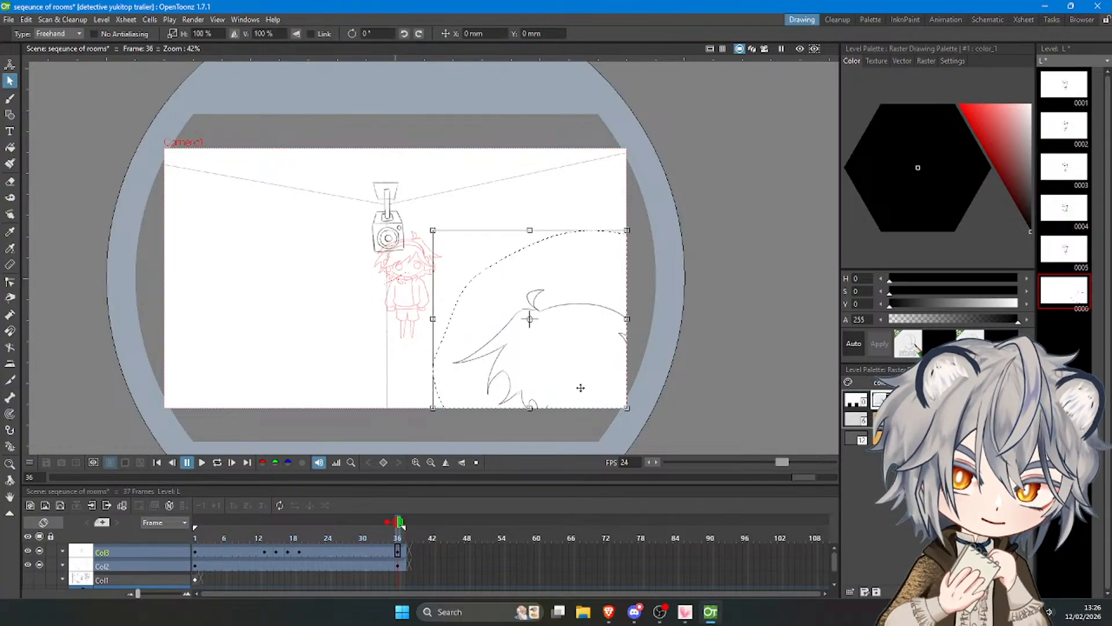
pyautogui.moveTo(581, 387); pyautogui.dragTo(573, 394)
pyautogui.moveTo(519, 429); pyautogui.dragTo(520, 447)
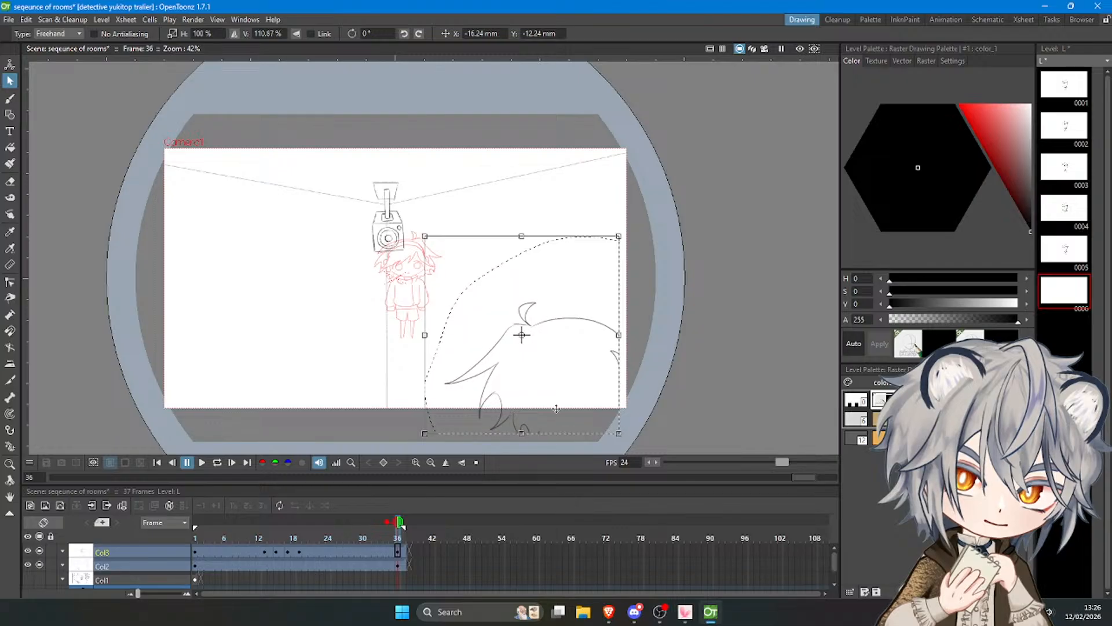
pyautogui.moveTo(567, 406); pyautogui.dragTo(575, 407)
pyautogui.moveTo(431, 342); pyautogui.dragTo(426, 342)
pyautogui.click(665, 313)
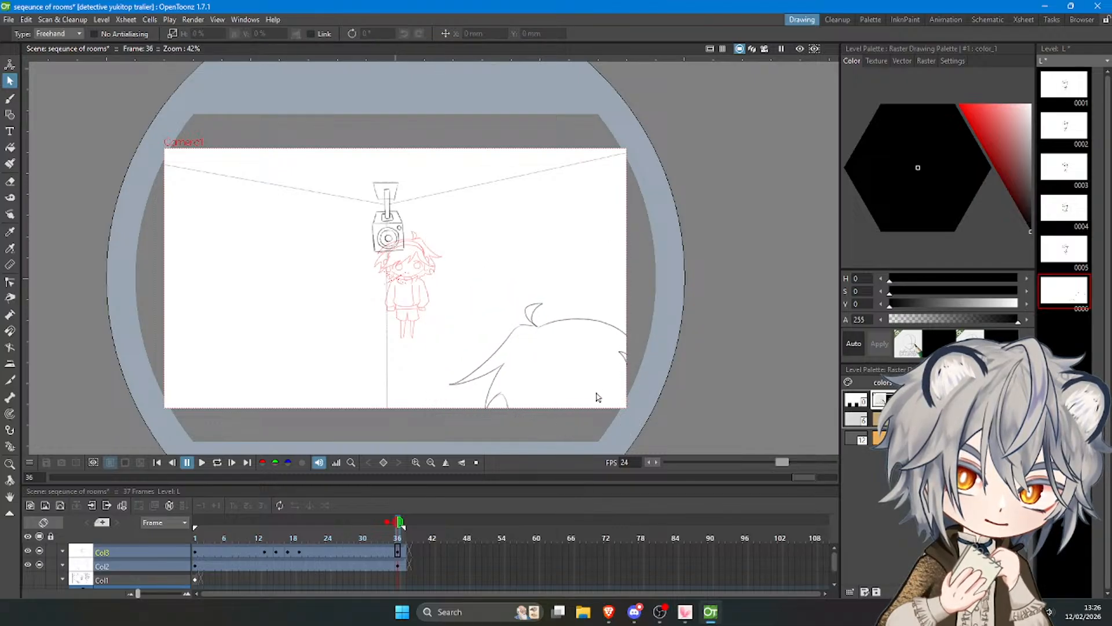
# Select the head drawing on Col3 at frame 36 and move it about 329 mm left, beneath the security camera.
pyautogui.click(317, 462)
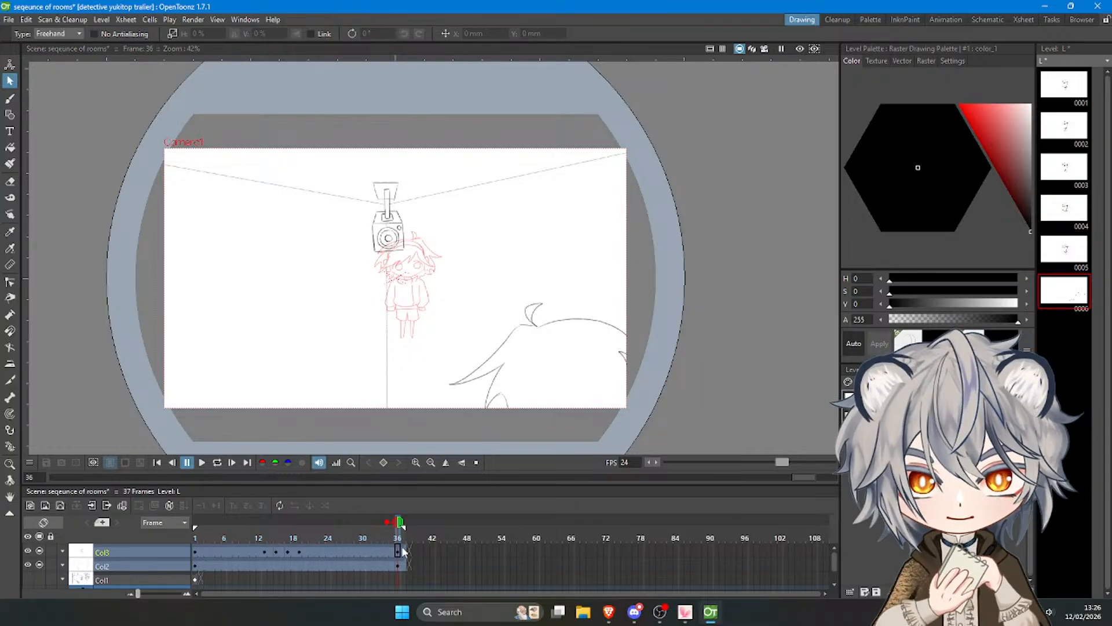
pyautogui.click(398, 551)
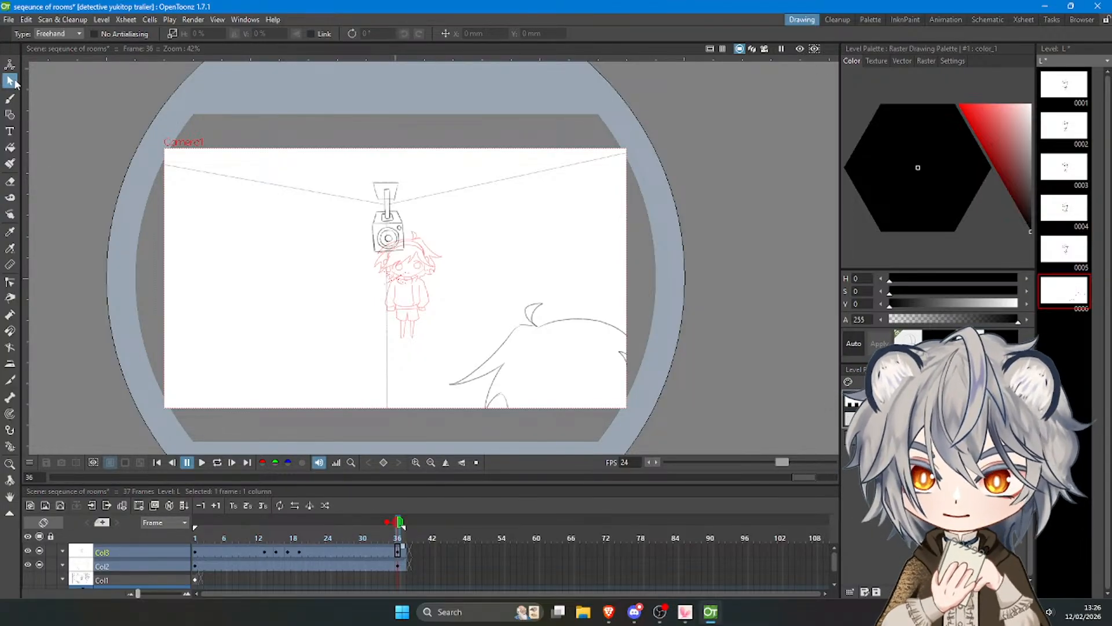
pyautogui.moveTo(463, 345)
pyautogui.mouseDown()
pyautogui.moveTo(452, 370)
pyautogui.moveTo(529, 278)
pyautogui.moveTo(469, 334)
pyautogui.mouseUp()
pyautogui.moveTo(578, 359); pyautogui.dragTo(428, 360)
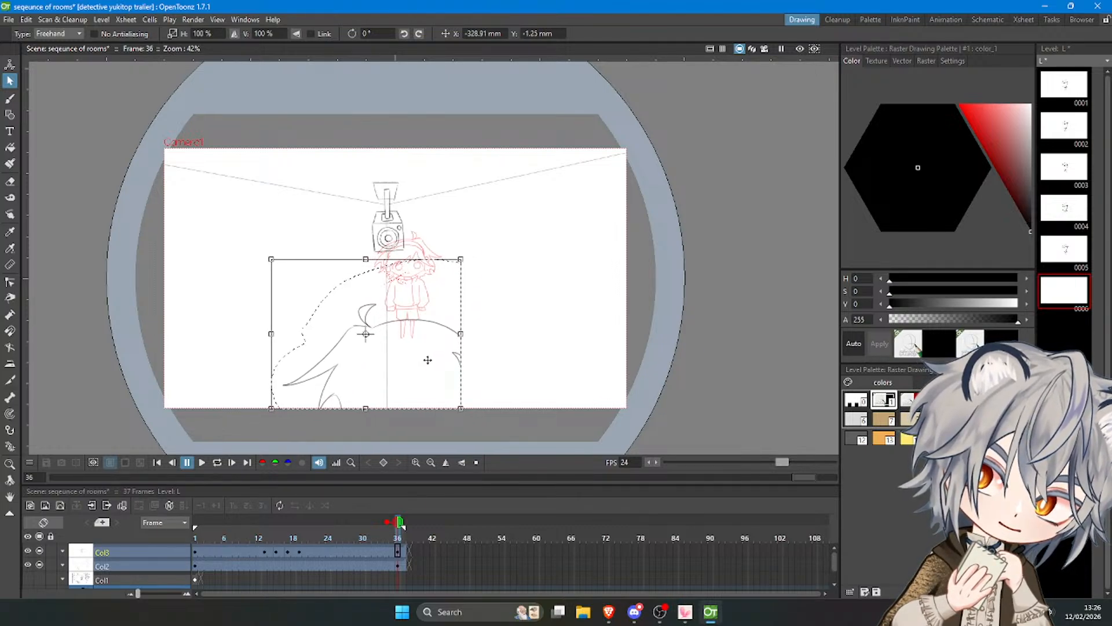
pyautogui.click(519, 329)
# Complete the right side of the head with pointed hair locks reaching the shot's bottom edge.
pyautogui.click(10, 98)
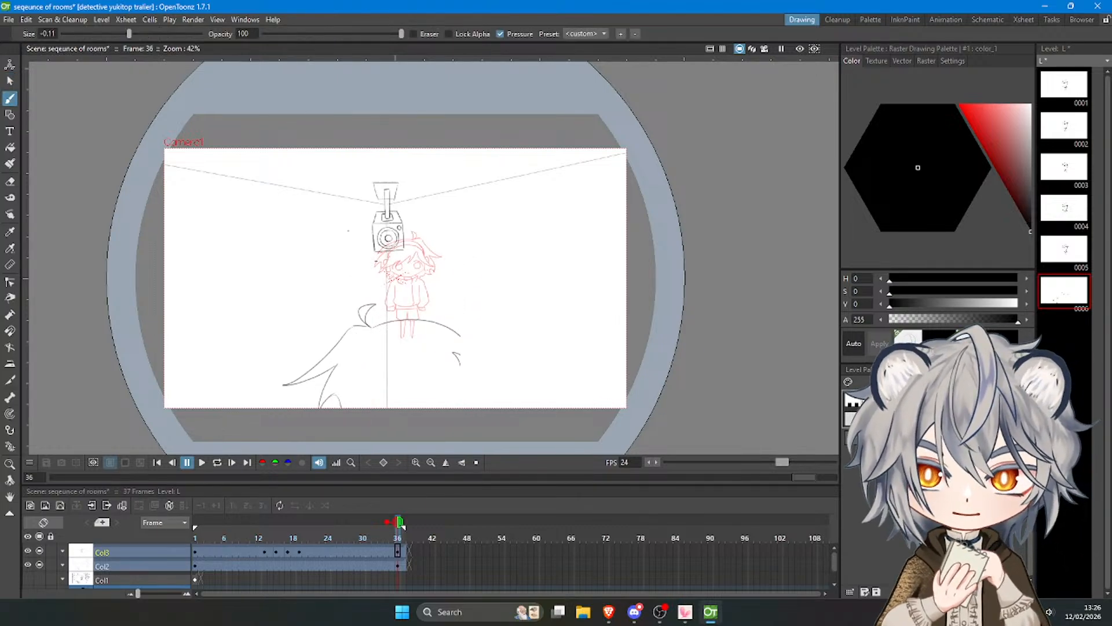
pyautogui.hotkey('ctrl', 'z')
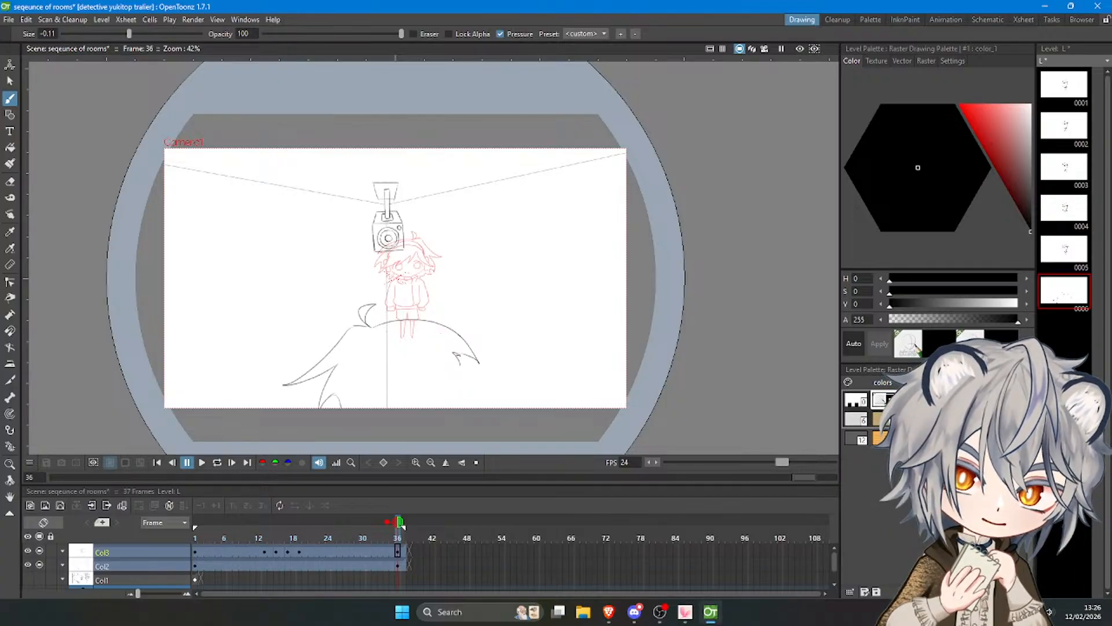
pyautogui.hotkey('ctrl', 'z')
pyautogui.moveTo(456, 354); pyautogui.dragTo(464, 394)
pyautogui.hotkey('ctrl', 'z')
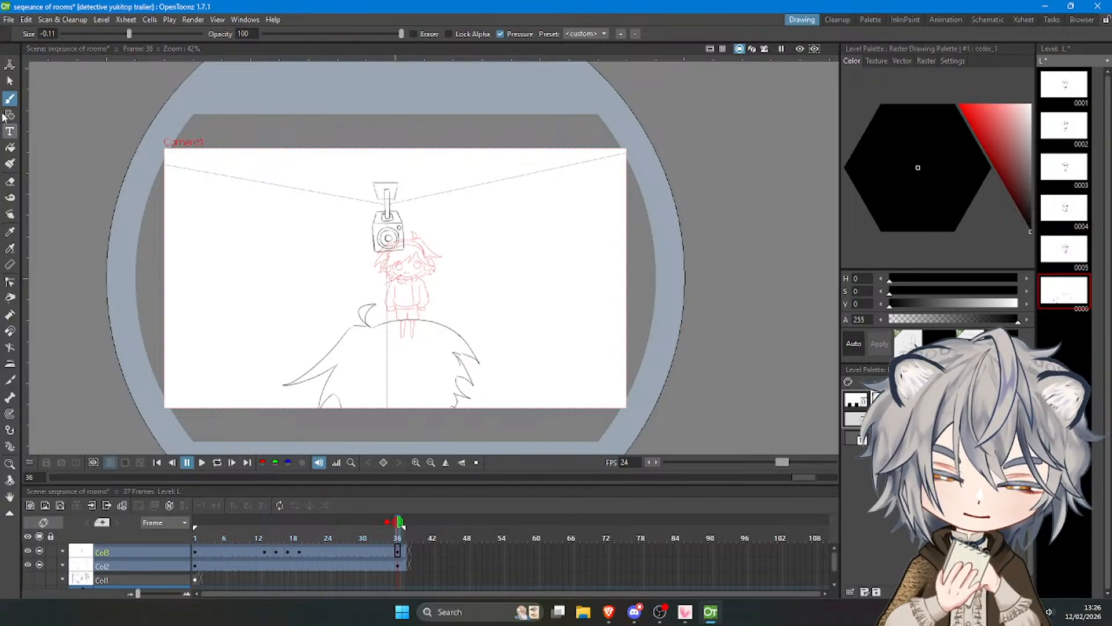
# Select the whole head drawing and move it down about 42 mm.
pyautogui.click(10, 82)
pyautogui.moveTo(263, 325)
pyautogui.mouseDown()
pyautogui.moveTo(260, 386)
pyautogui.moveTo(504, 454)
pyautogui.moveTo(545, 317)
pyautogui.moveTo(285, 320)
pyautogui.mouseUp()
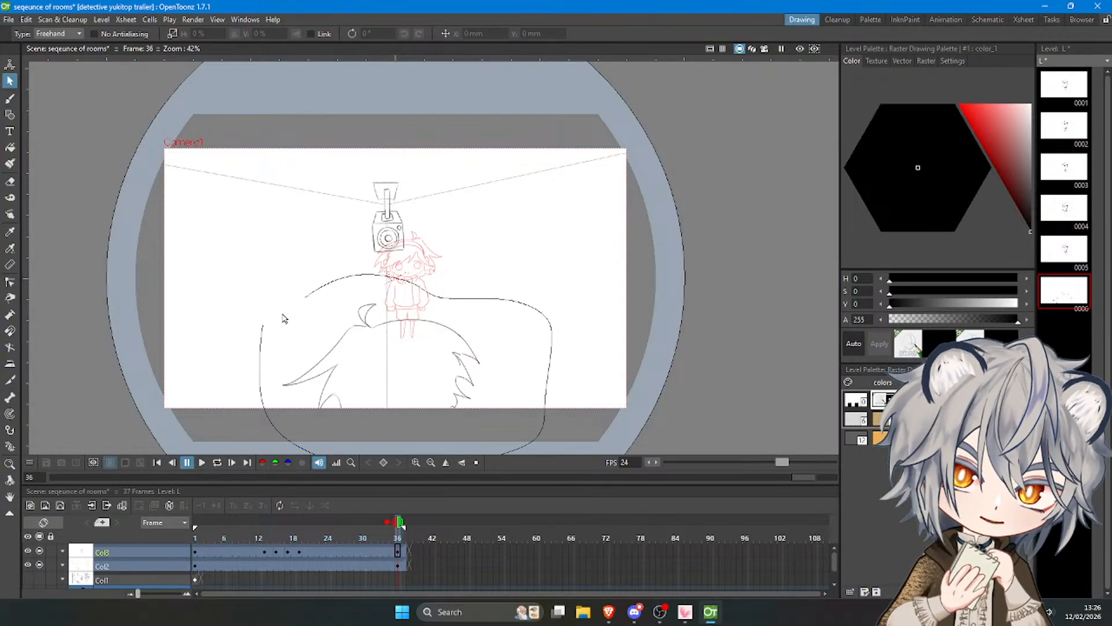
pyautogui.click(613, 363)
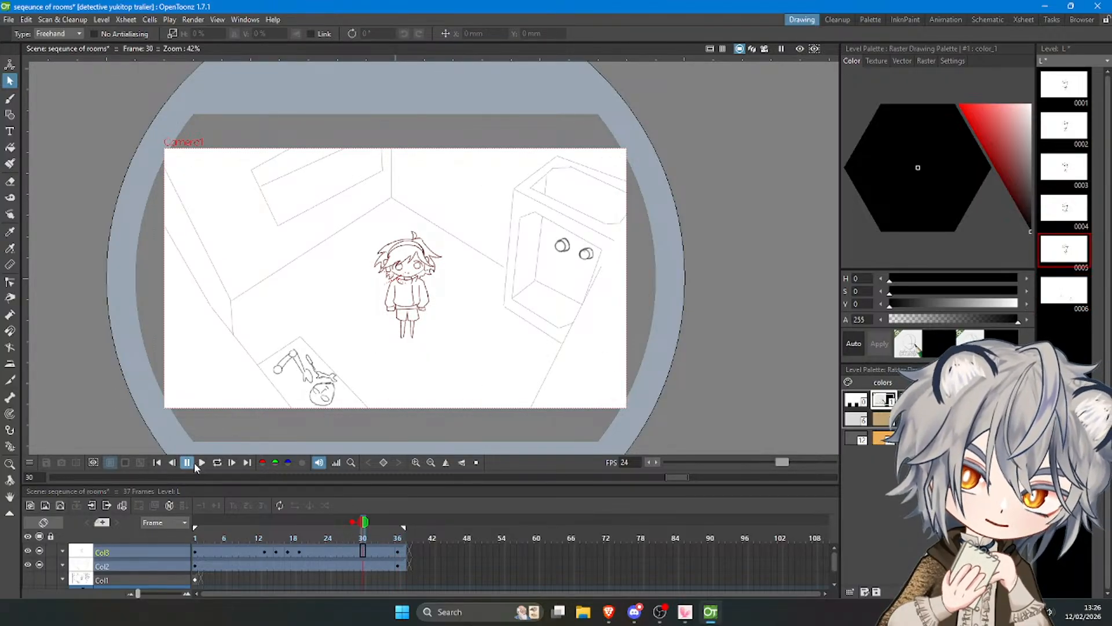
# Extend the frame 36 drawings on Col3 and Col2 to frame 52.
pyautogui.click(400, 550)
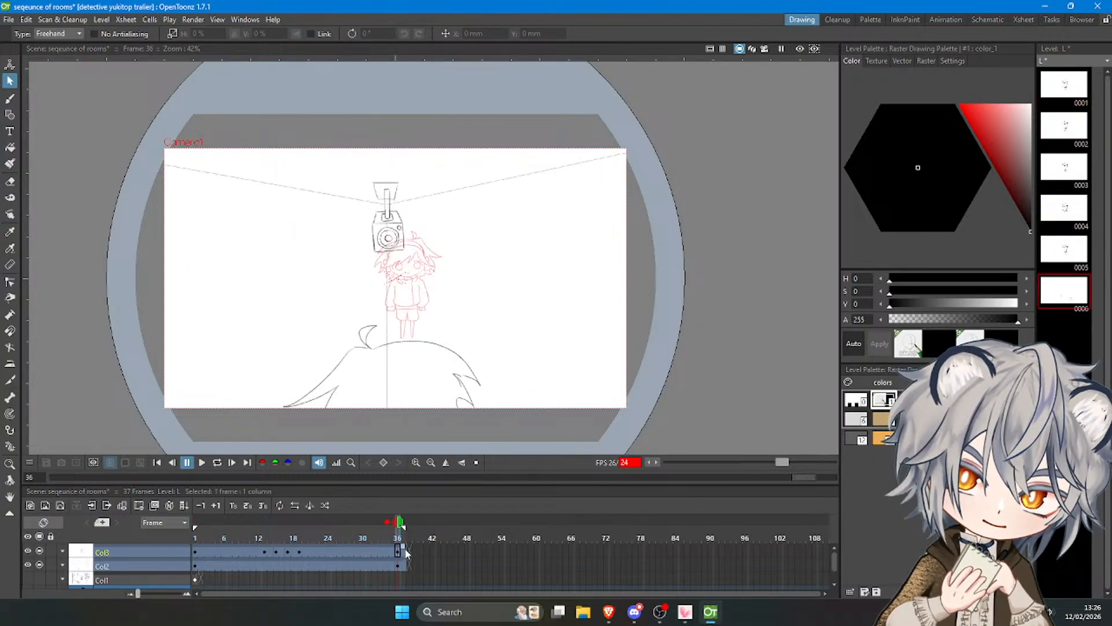
pyautogui.moveTo(474, 547); pyautogui.dragTo(492, 547)
pyautogui.click(403, 566)
pyautogui.moveTo(408, 560); pyautogui.dragTo(495, 560)
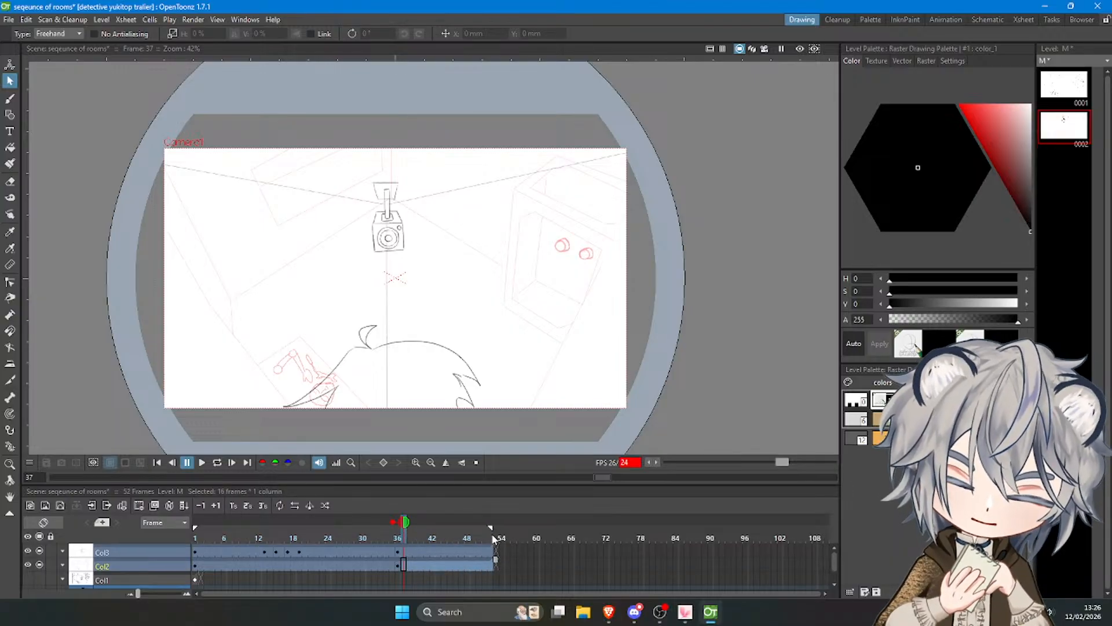
# Play back the animation to review the timing of both shots.
pyautogui.click(393, 538)
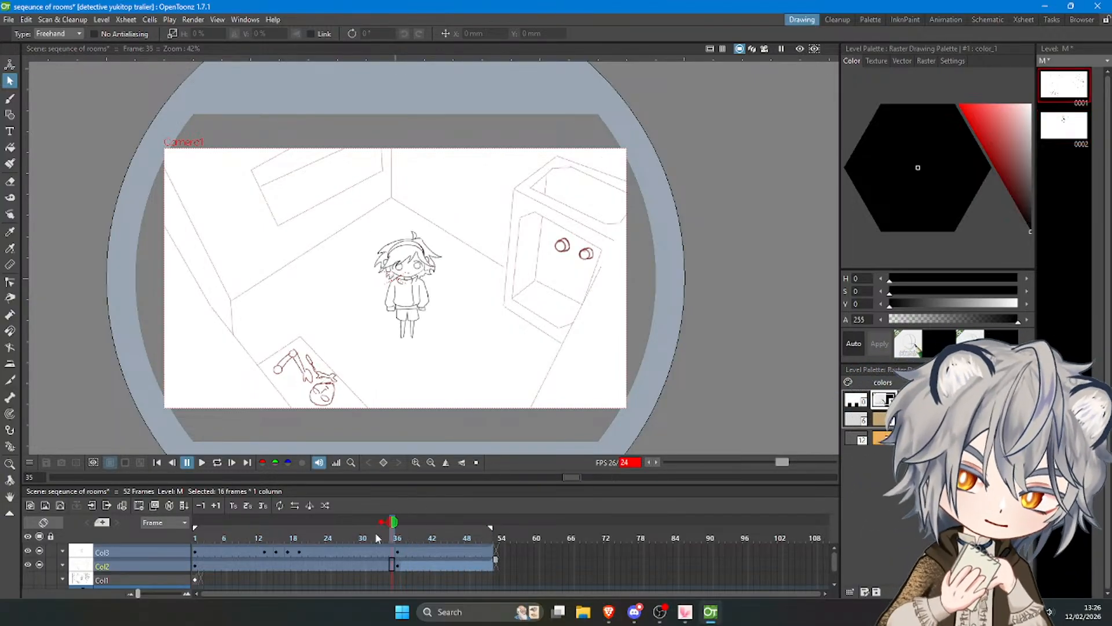
pyautogui.click(202, 461)
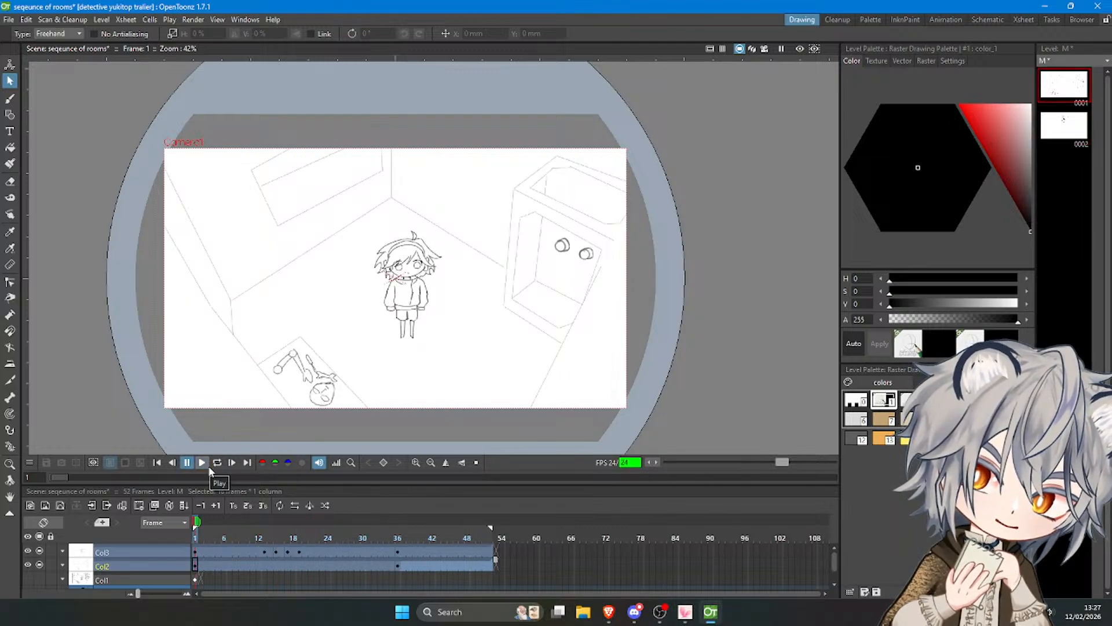
pyautogui.click(202, 463)
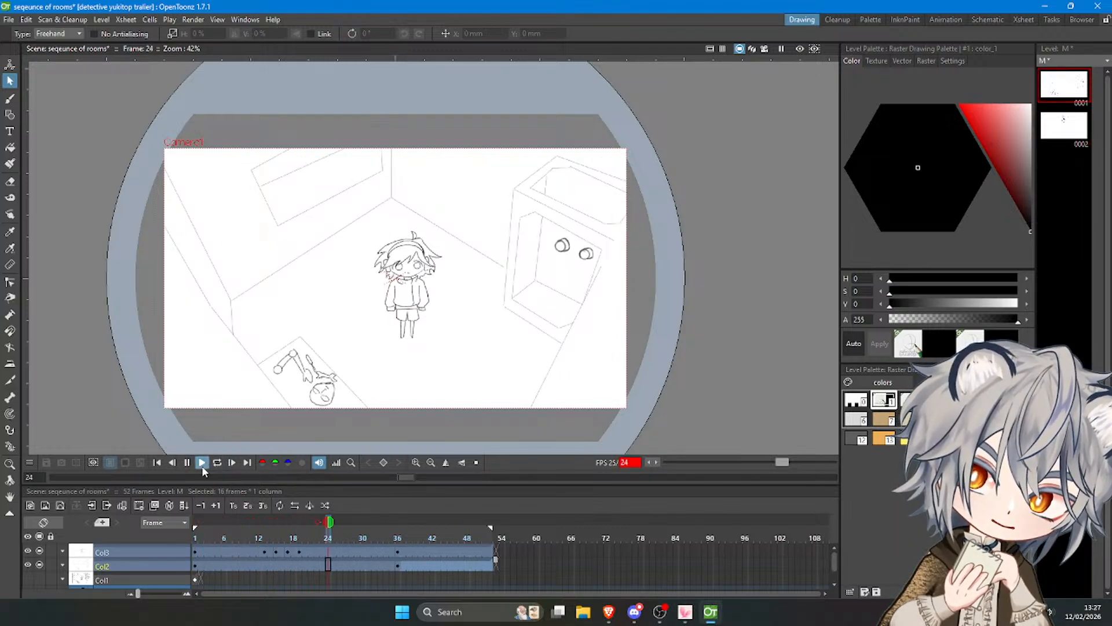
# Extend the frame 36 drawings on Col3 and Col2 to frame 62.
pyautogui.click(202, 465)
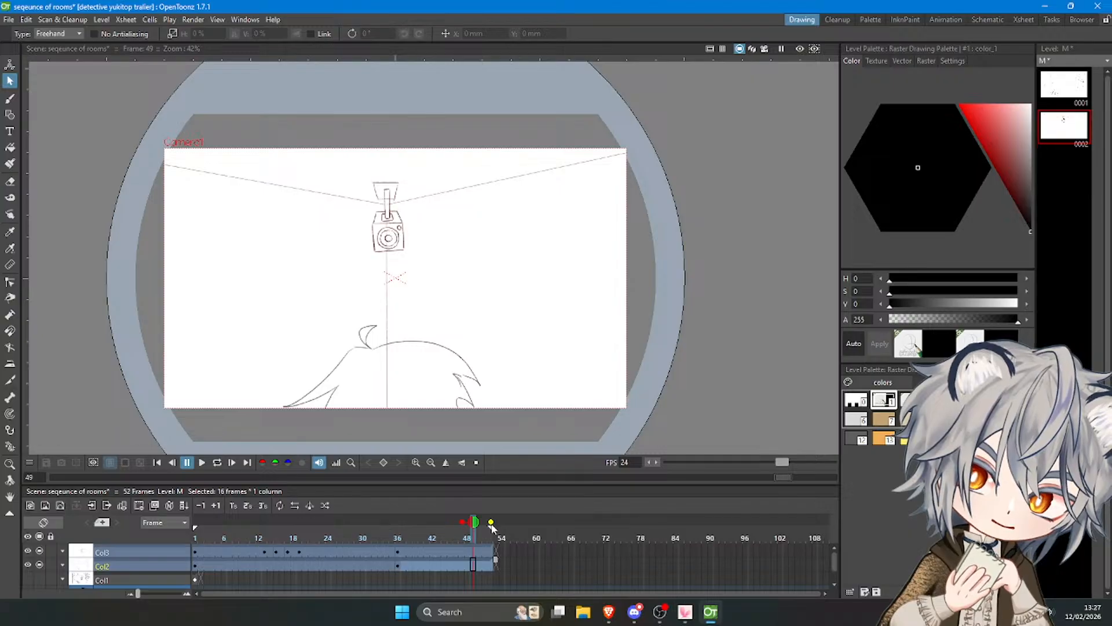
pyautogui.click(480, 552)
pyautogui.moveTo(485, 546); pyautogui.dragTo(543, 550)
pyautogui.click(491, 565)
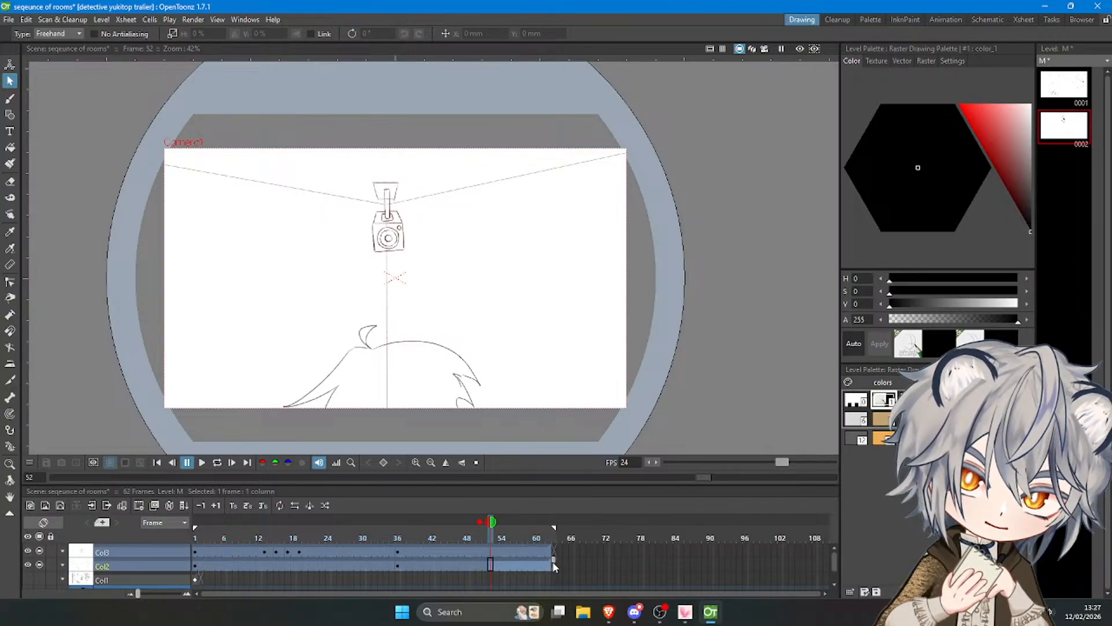
# Play the animation in a loop from frame 1 to review the timing of the longer second shot.
pyautogui.moveTo(492, 523); pyautogui.dragTo(82, 525)
pyautogui.click(202, 465)
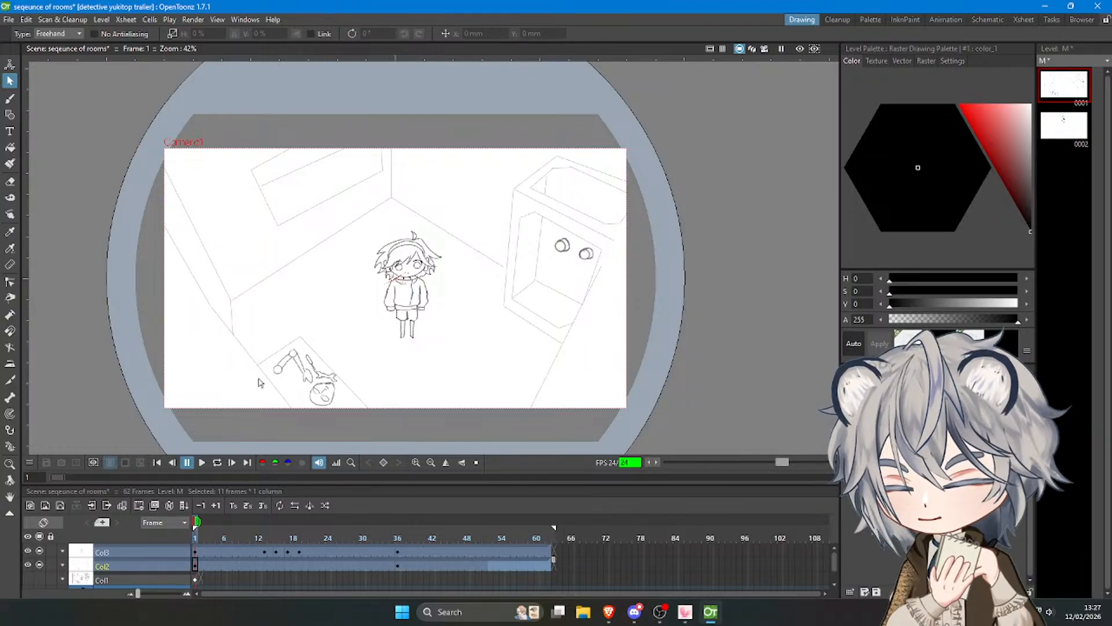
pyautogui.click(217, 462)
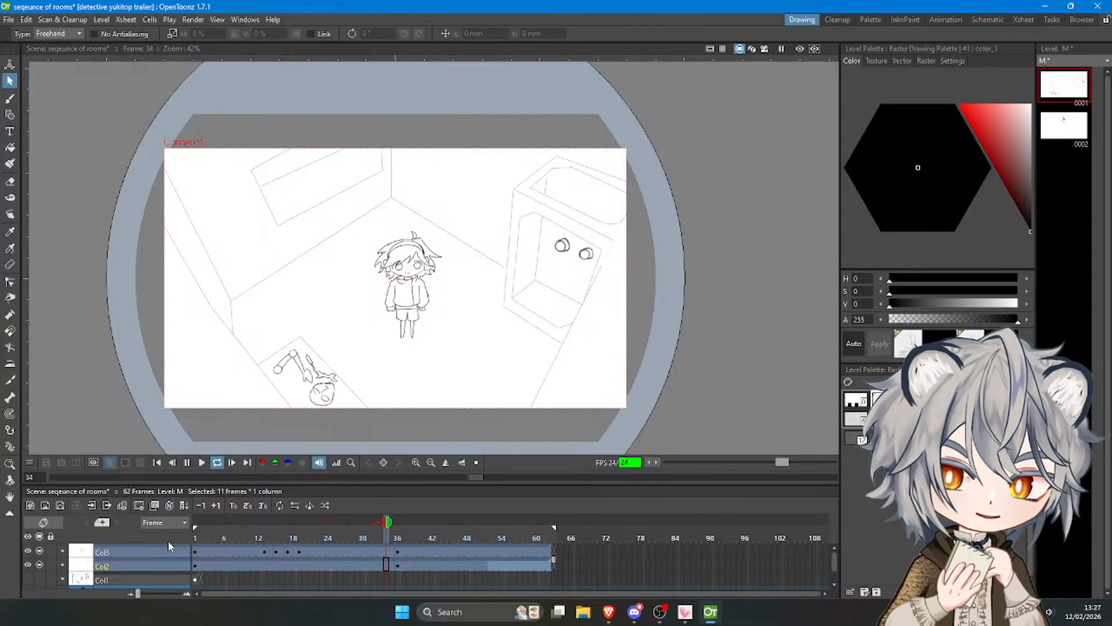
pyautogui.click(216, 463)
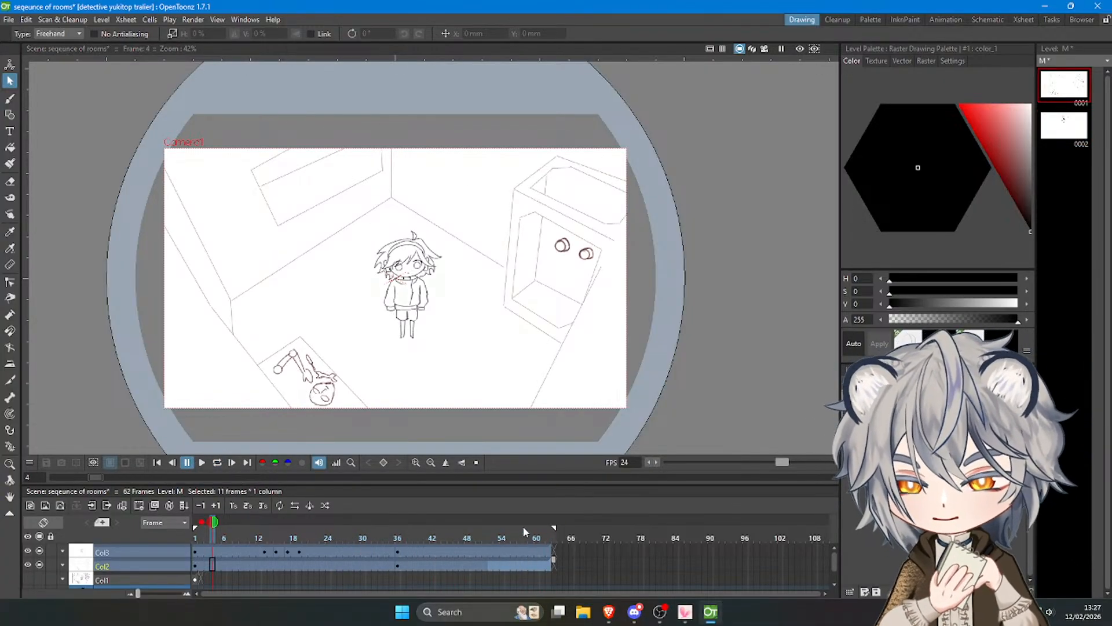
# Create new blank drawings at frame 63 on Col2 and Col3 for a third shot.
pyautogui.click(554, 565)
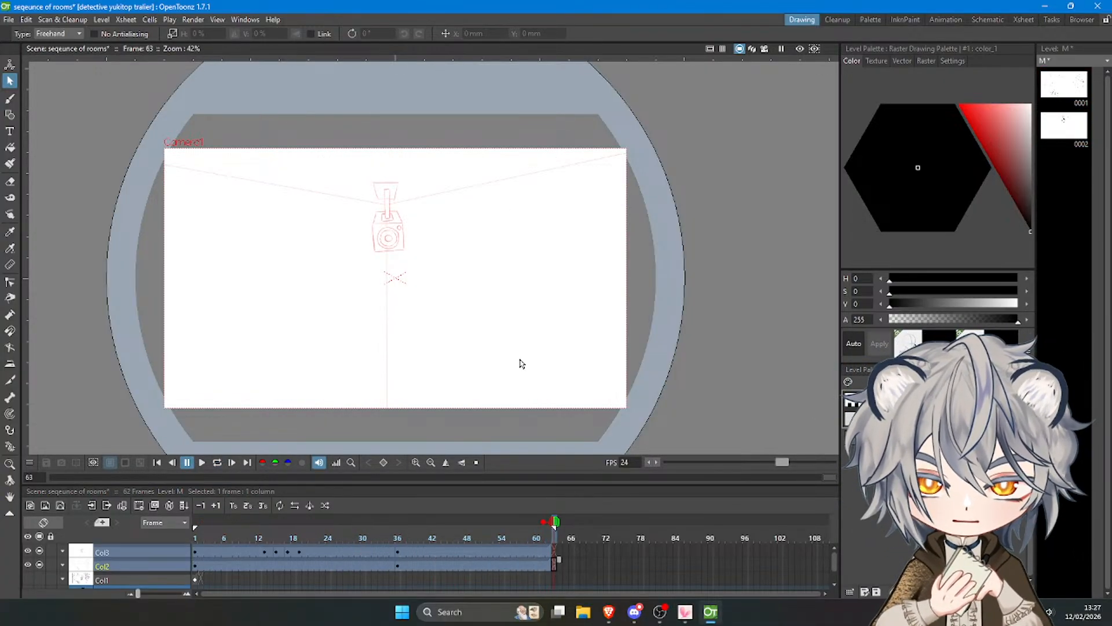
pyautogui.click(11, 99)
pyautogui.click(489, 351)
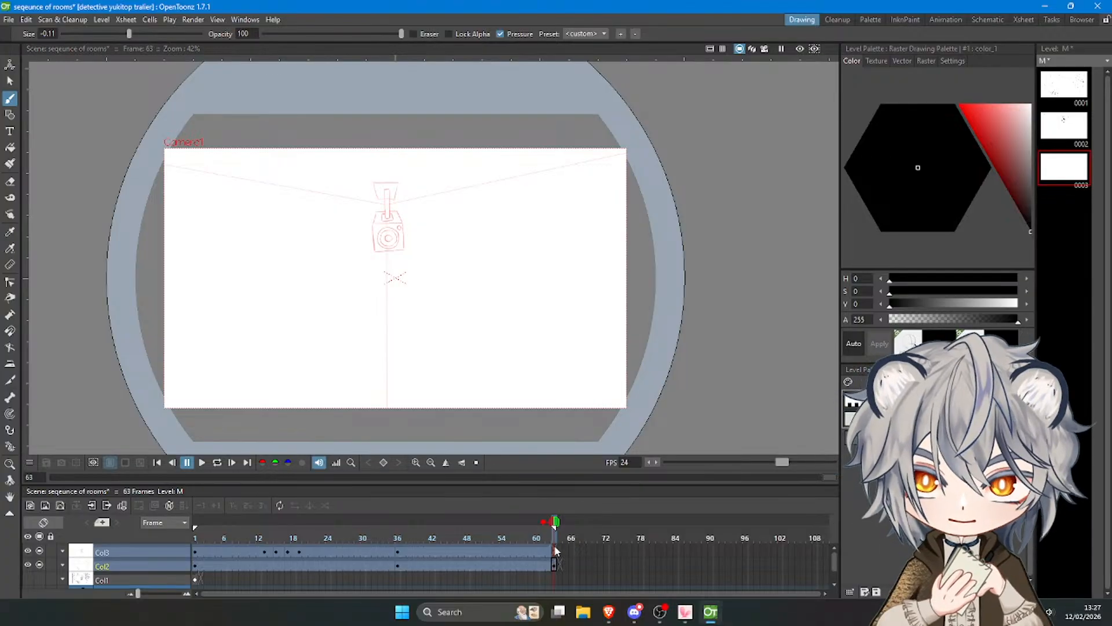
# Copy the whole room drawing from frame 1 of Col2 and paste it into frame 63 of the same column.
pyautogui.click(195, 552)
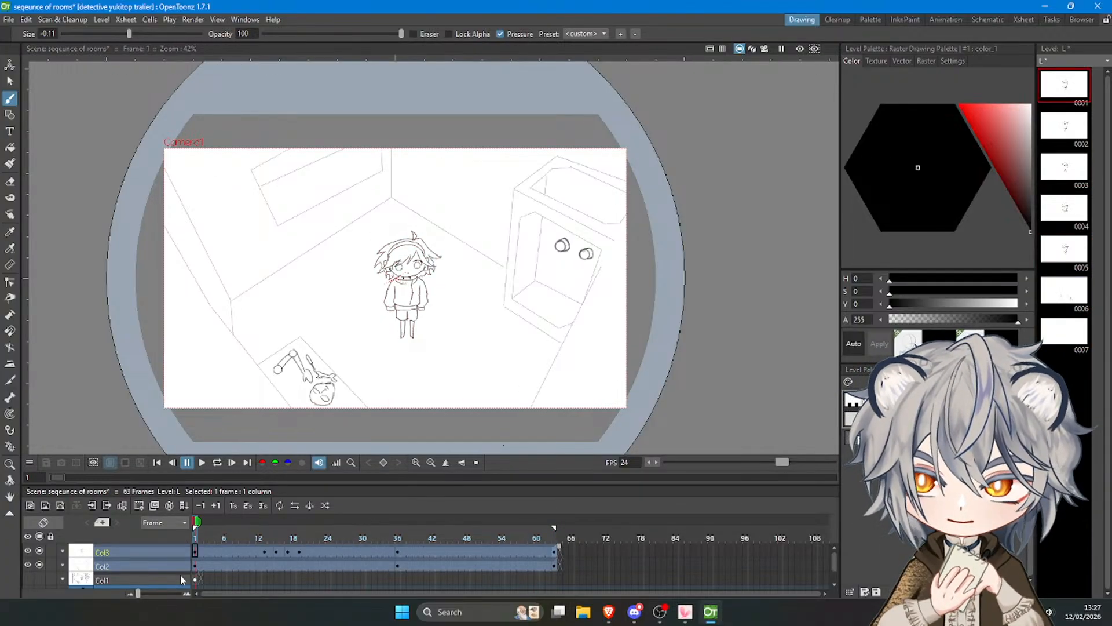
pyautogui.click(198, 563)
pyautogui.click(10, 77)
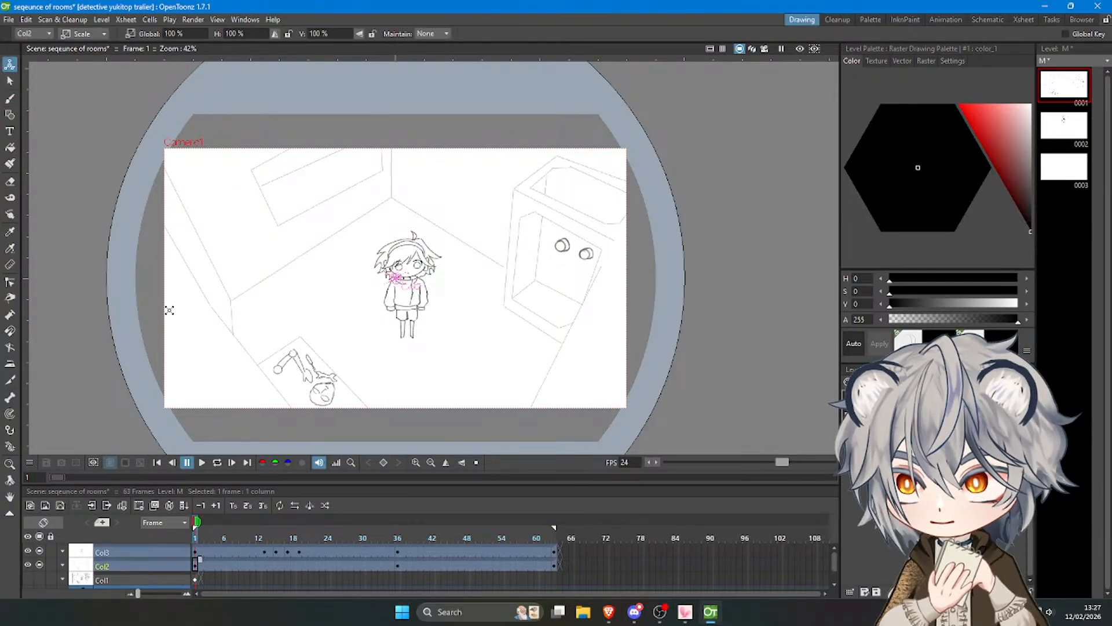
pyautogui.moveTo(159, 398)
pyautogui.mouseDown()
pyautogui.moveTo(638, 459)
pyautogui.moveTo(665, 444)
pyautogui.moveTo(631, 135)
pyautogui.moveTo(96, 119)
pyautogui.moveTo(154, 382)
pyautogui.mouseUp()
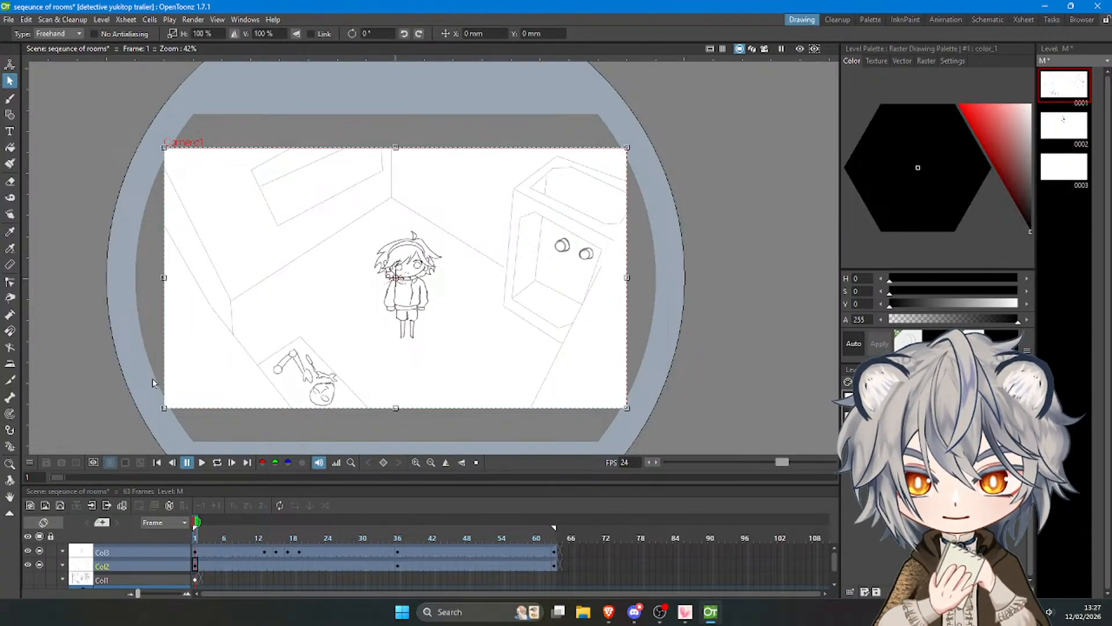
pyautogui.click(554, 563)
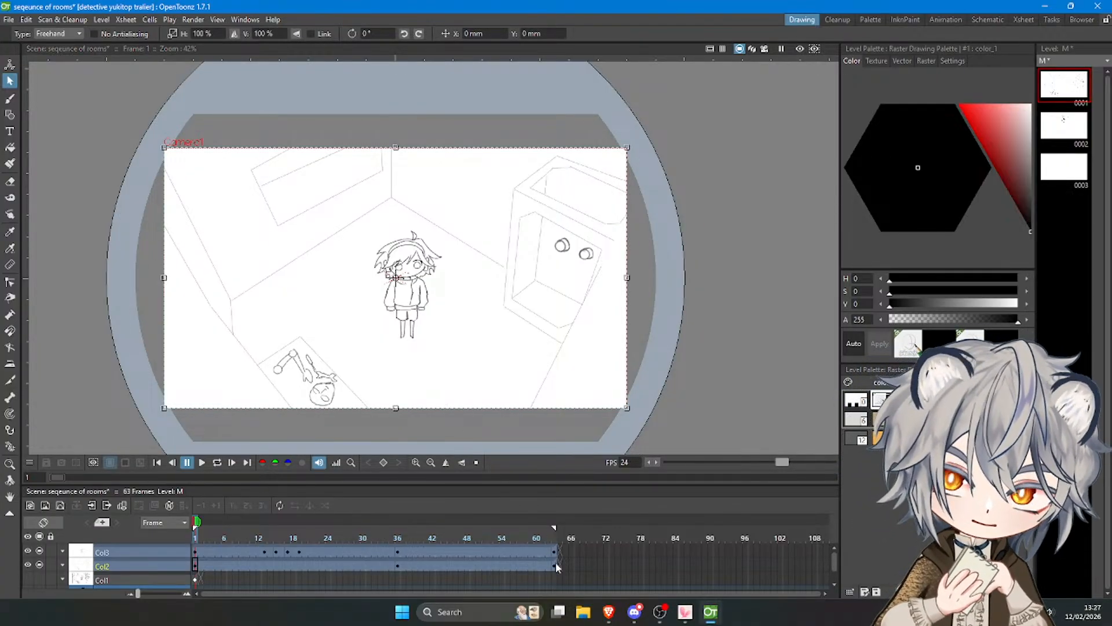
pyautogui.hotkey('ctrl', 'v')
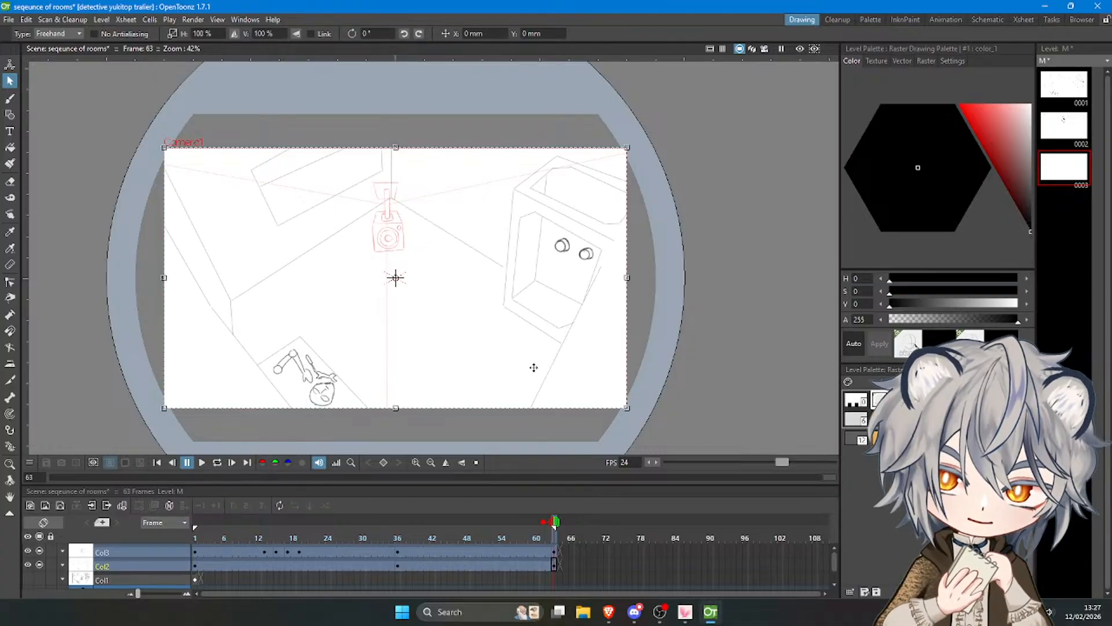
pyautogui.click(709, 369)
# Extend the frame 63 drawings on Col3 and Col2 to frame 77.
pyautogui.click(555, 552)
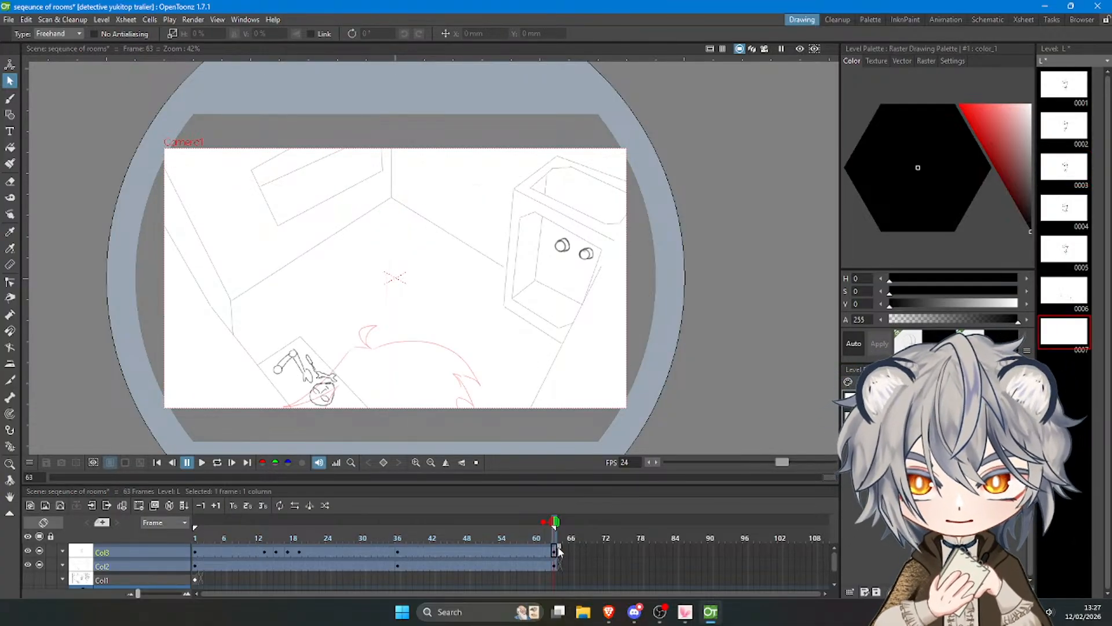
pyautogui.moveTo(559, 548); pyautogui.dragTo(637, 549)
pyautogui.click(554, 563)
pyautogui.moveTo(559, 560); pyautogui.dragTo(636, 558)
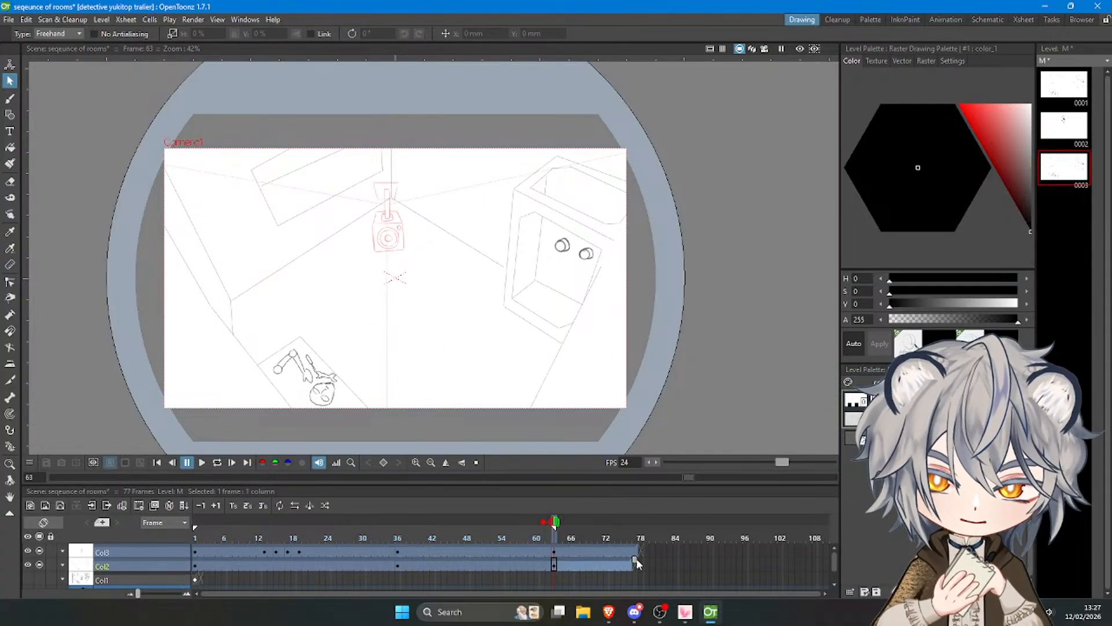
# Save the scene, restart OpenToonz and reopen the "seqeunce of rooms" scene.
pyautogui.click(9, 19)
pyautogui.click(41, 70)
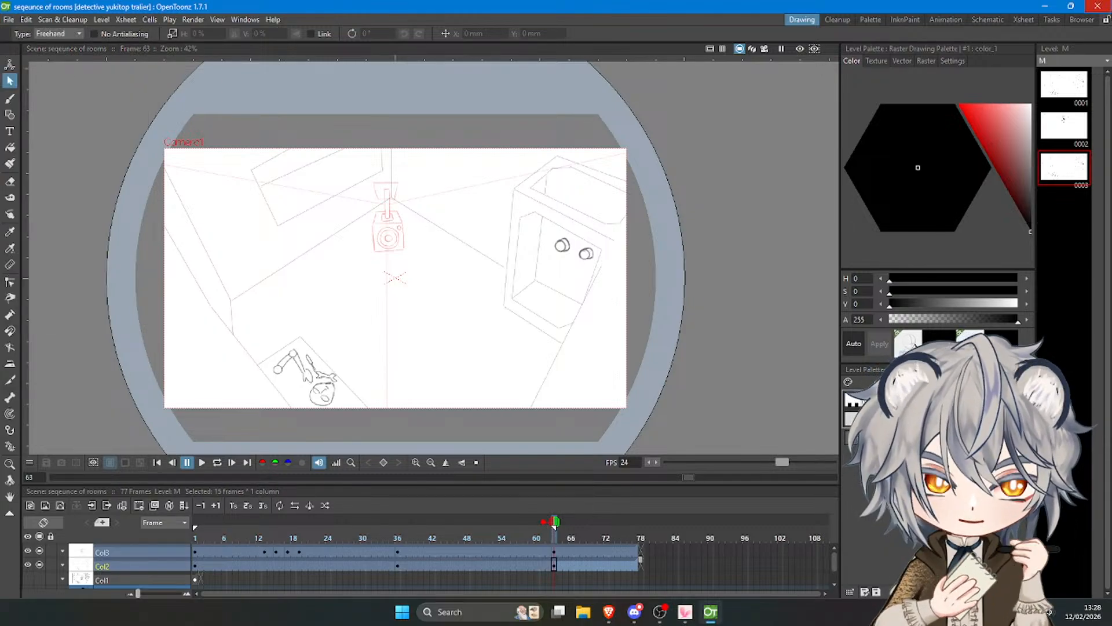
pyautogui.click(1096, 6)
pyautogui.click(415, 612)
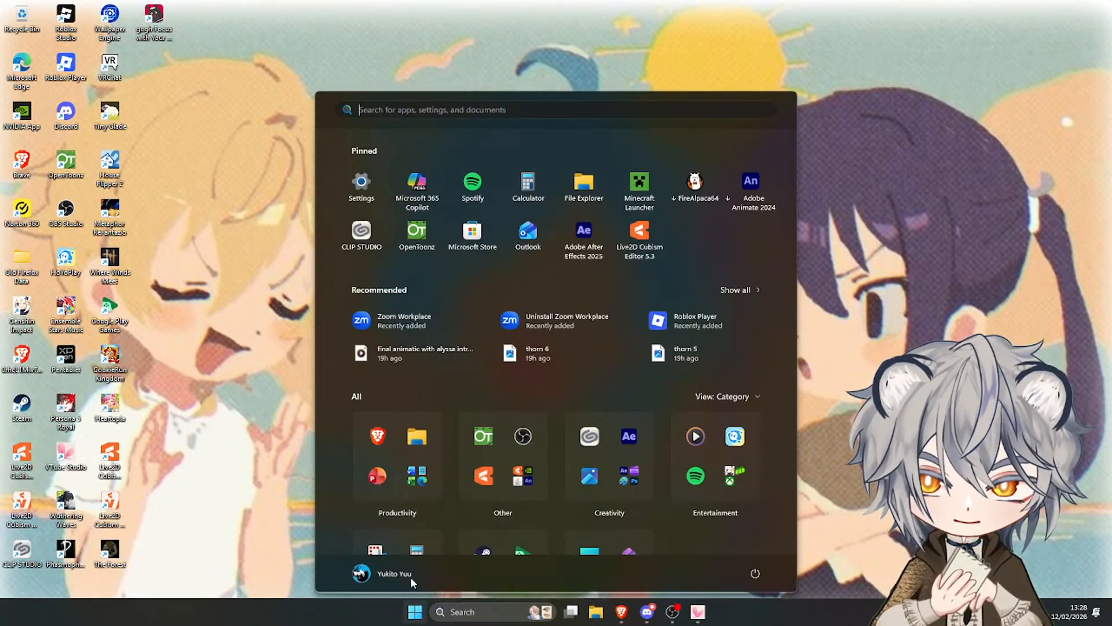
pyautogui.click(412, 246)
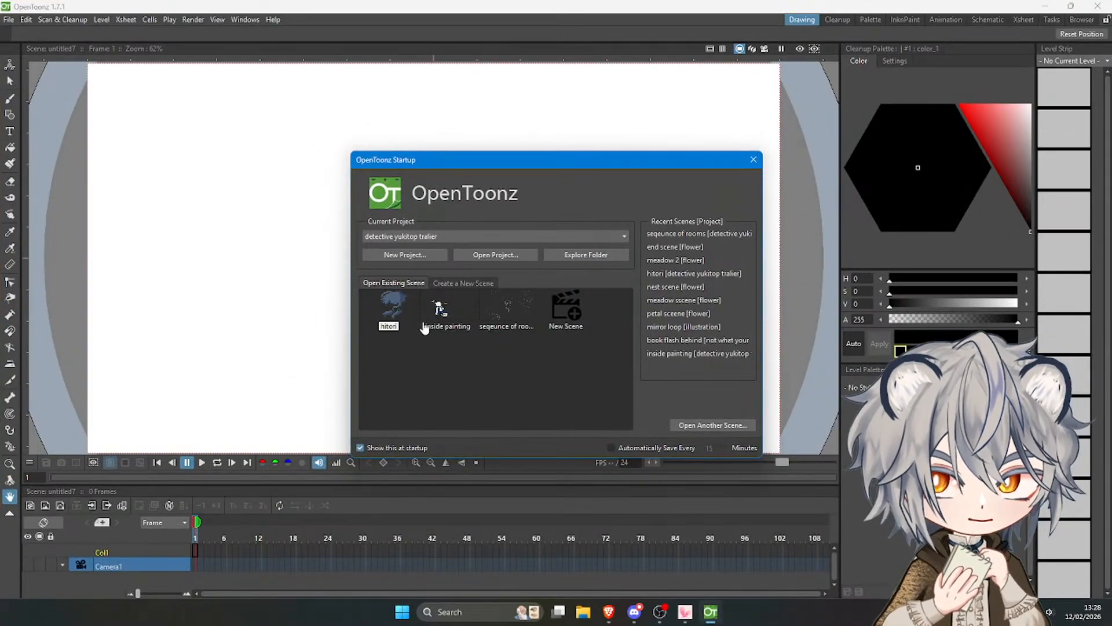
pyautogui.click(506, 311)
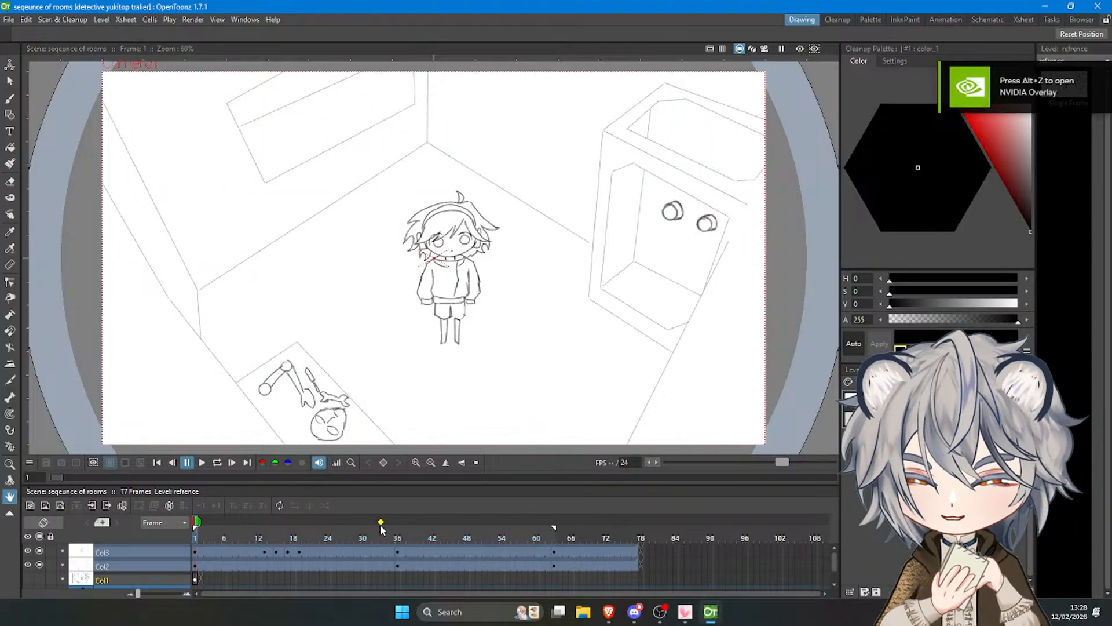
# Extend the playback range to frame 77 and play the animation from the first frame.
pyautogui.click(495, 537)
pyautogui.click(536, 543)
pyautogui.moveTo(555, 528)
pyautogui.mouseDown()
pyautogui.moveTo(647, 547)
pyautogui.moveTo(636, 542)
pyautogui.mouseUp()
pyautogui.moveTo(536, 544); pyautogui.dragTo(152, 544)
pyautogui.click(202, 465)
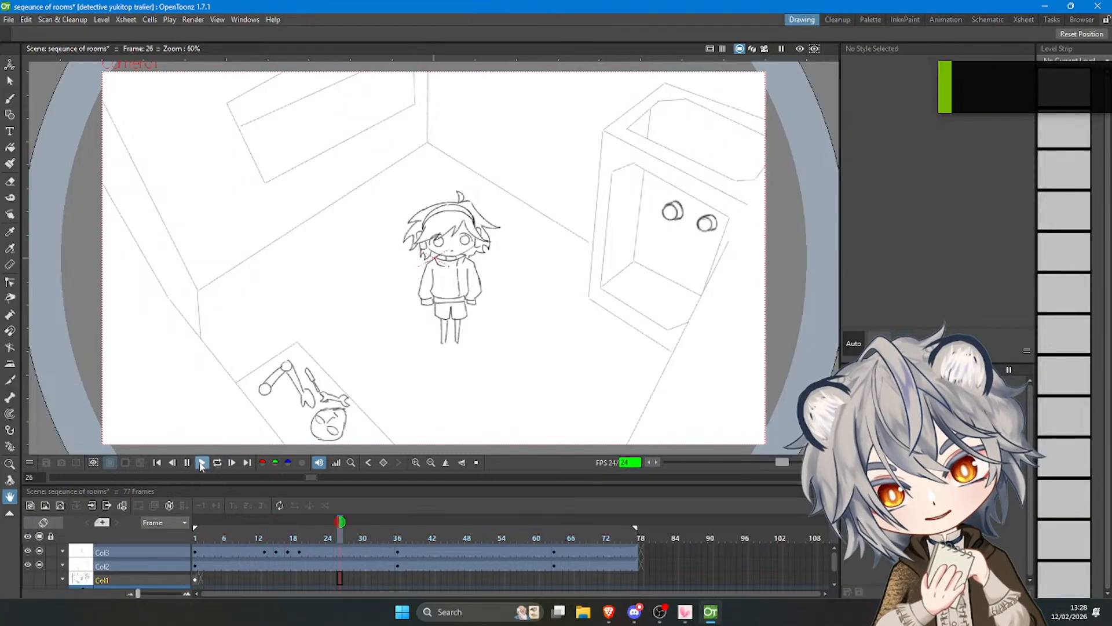
# Select frame 63 on Col3 and turn on an onion skin of frame 27 to show the first shot's character.
pyautogui.click(554, 533)
pyautogui.click(554, 549)
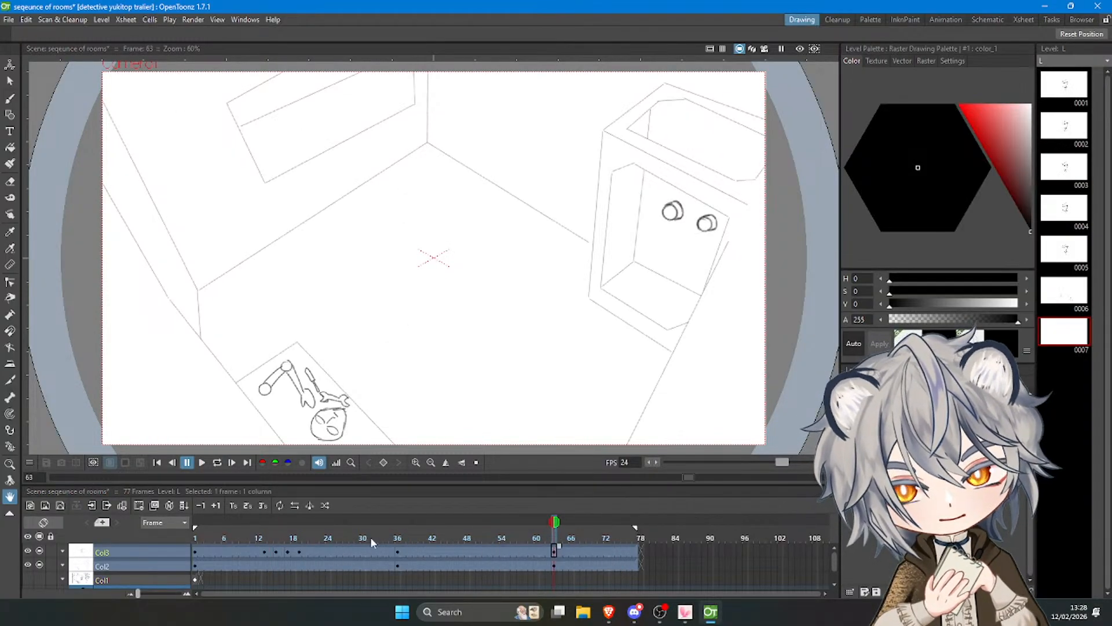
pyautogui.click(347, 521)
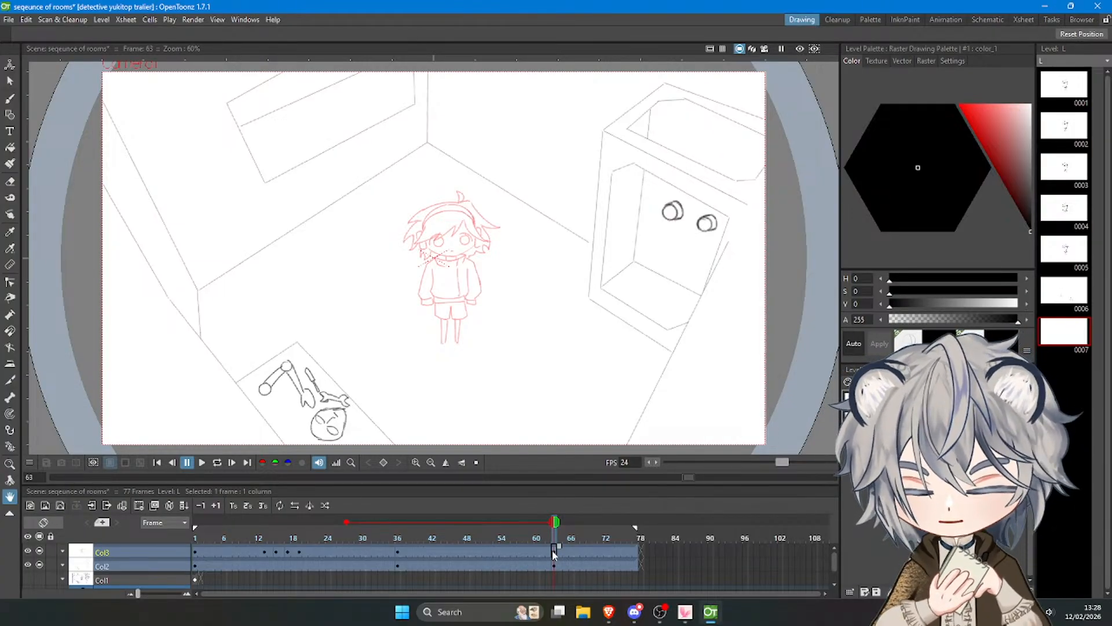
# Sketch a round head guide with the brush over the onion-skinned character's face in frame 63.
pyautogui.scroll(2, 486, 244)
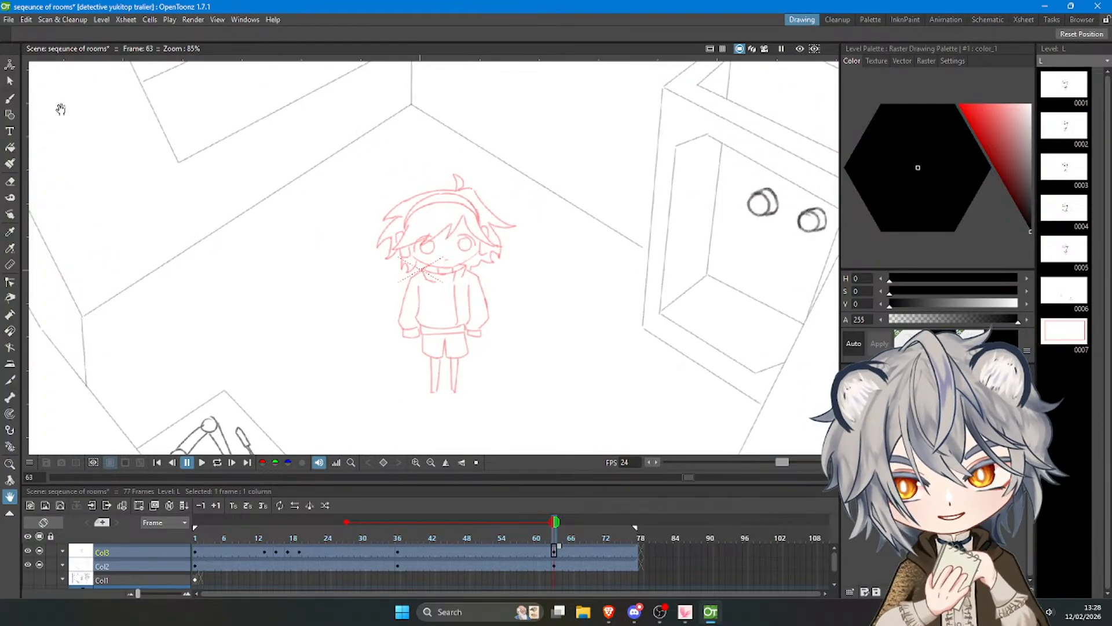
pyautogui.press('b')
pyautogui.scroll(2, 377, 232)
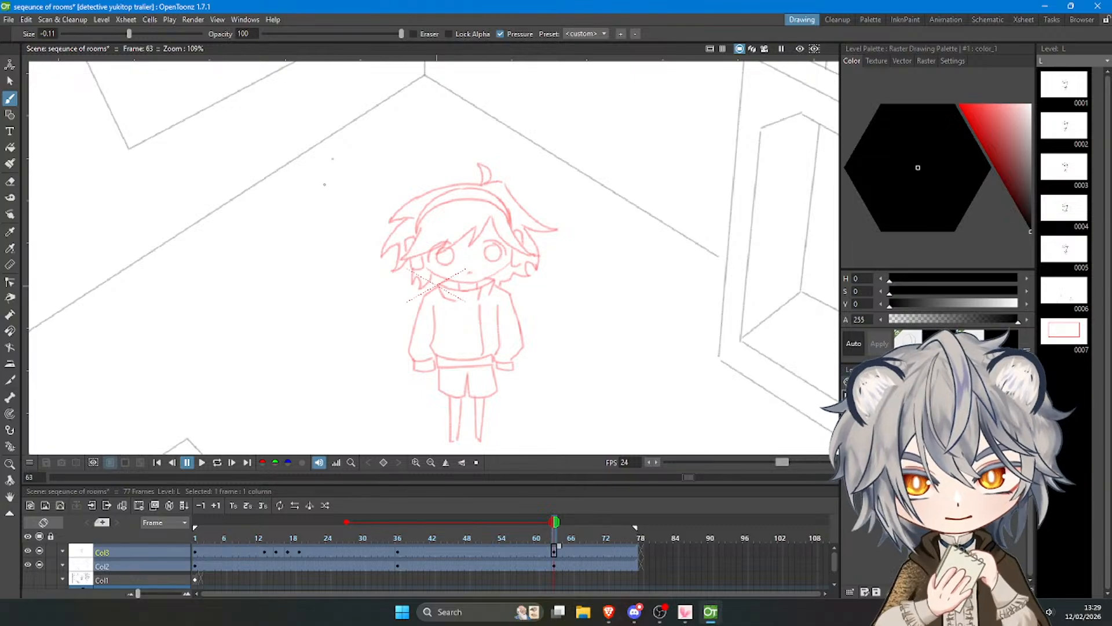
pyautogui.moveTo(449, 201); pyautogui.dragTo(456, 277)
pyautogui.hotkey('ctrl', 'z')
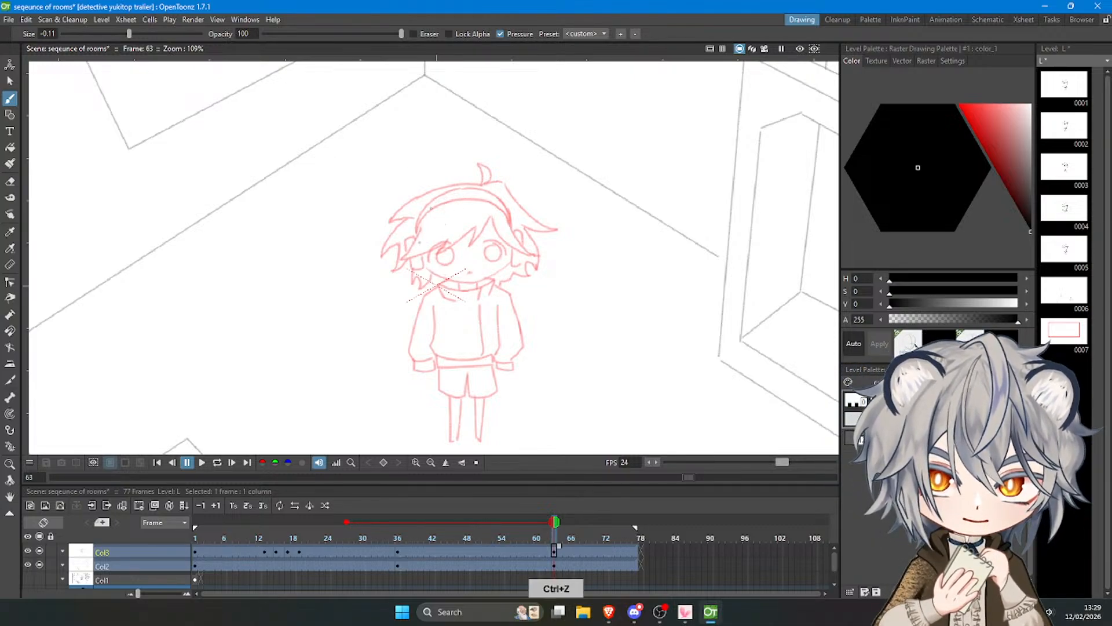
pyautogui.moveTo(440, 207)
pyautogui.mouseDown()
pyautogui.moveTo(478, 275)
pyautogui.moveTo(432, 245)
pyautogui.moveTo(471, 276)
pyautogui.moveTo(432, 259)
pyautogui.moveTo(448, 281)
pyautogui.moveTo(454, 244)
pyautogui.moveTo(429, 205)
pyautogui.moveTo(440, 211)
pyautogui.moveTo(471, 189)
pyautogui.moveTo(465, 210)
pyautogui.moveTo(485, 188)
pyautogui.moveTo(514, 218)
pyautogui.moveTo(524, 260)
pyautogui.mouseUp()
pyautogui.hotkey('ctrl', 'z')
pyautogui.moveTo(419, 262)
pyautogui.mouseDown()
pyautogui.moveTo(490, 280)
pyautogui.moveTo(516, 255)
pyautogui.mouseUp()
pyautogui.moveTo(505, 206)
pyautogui.mouseDown()
pyautogui.moveTo(513, 259)
pyautogui.moveTo(489, 274)
pyautogui.mouseUp()
# Select the head circle, move it about 25 mm left and 4 mm down, and stretch it slightly downward.
pyautogui.hotkey('ctrl', 't')
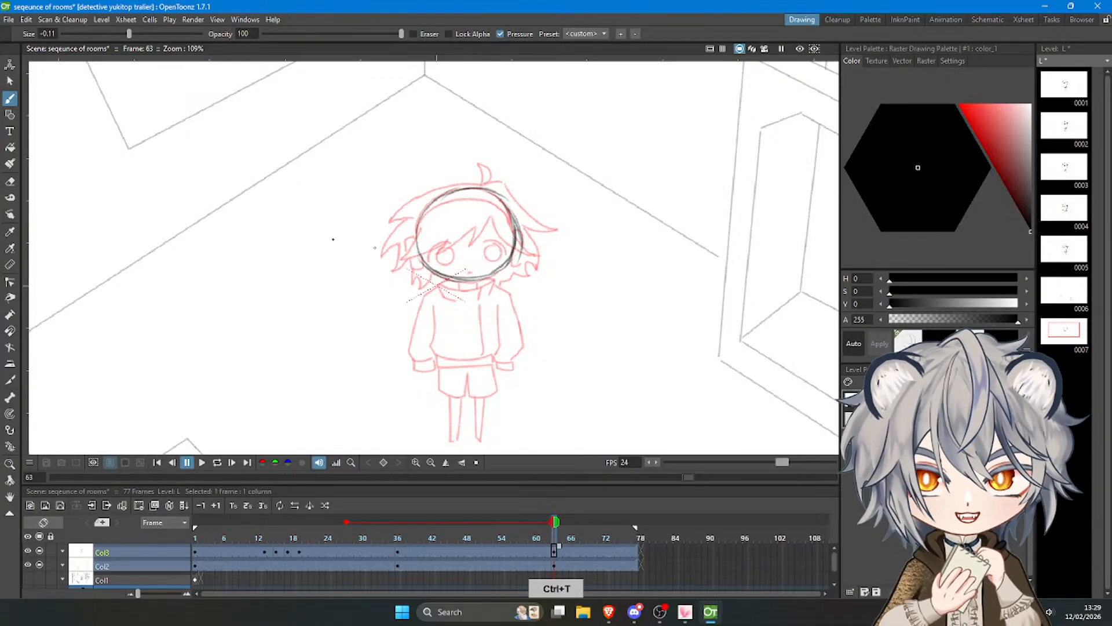
pyautogui.click(10, 81)
pyautogui.moveTo(406, 168)
pyautogui.mouseDown()
pyautogui.moveTo(556, 308)
pyautogui.moveTo(417, 165)
pyautogui.mouseUp()
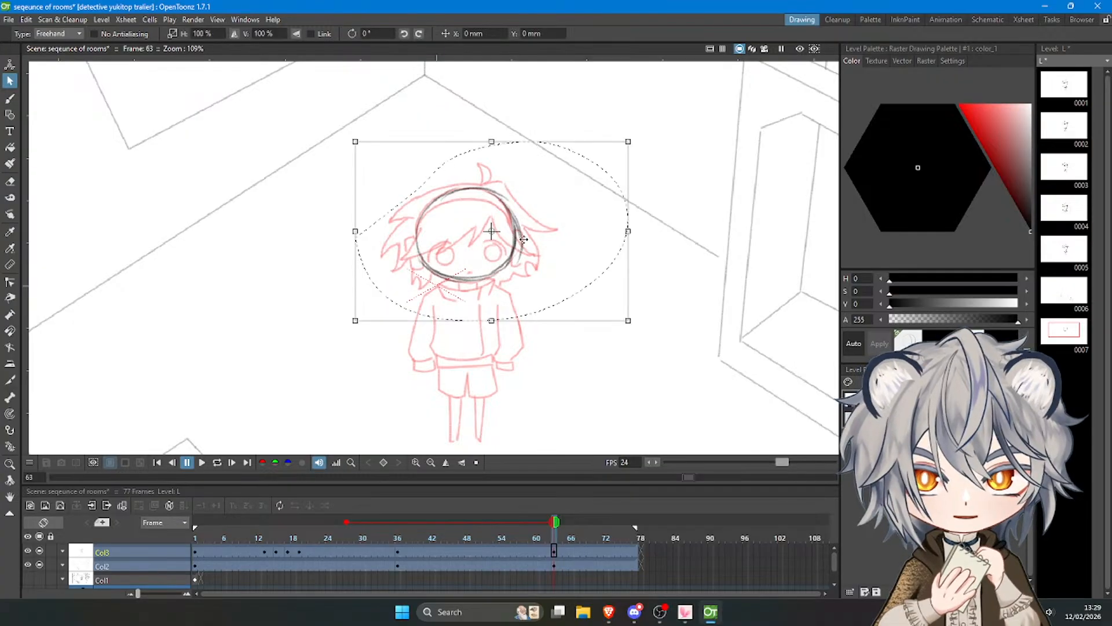
pyautogui.moveTo(523, 239); pyautogui.dragTo(491, 246)
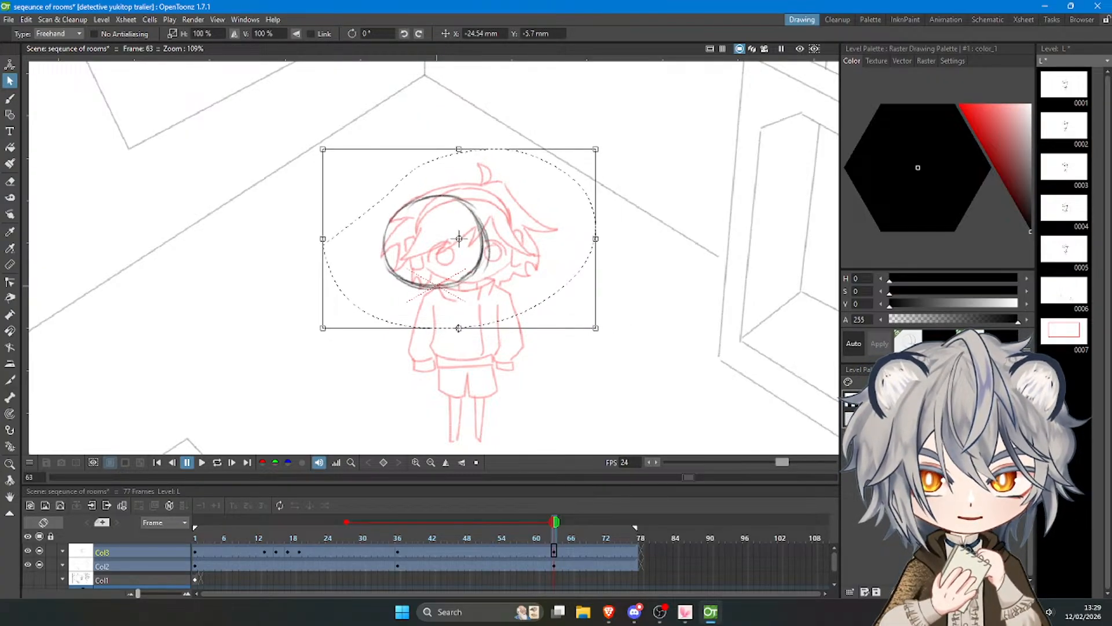
pyautogui.moveTo(458, 328); pyautogui.dragTo(459, 333)
pyautogui.moveTo(496, 261); pyautogui.dragTo(499, 262)
pyautogui.click(620, 206)
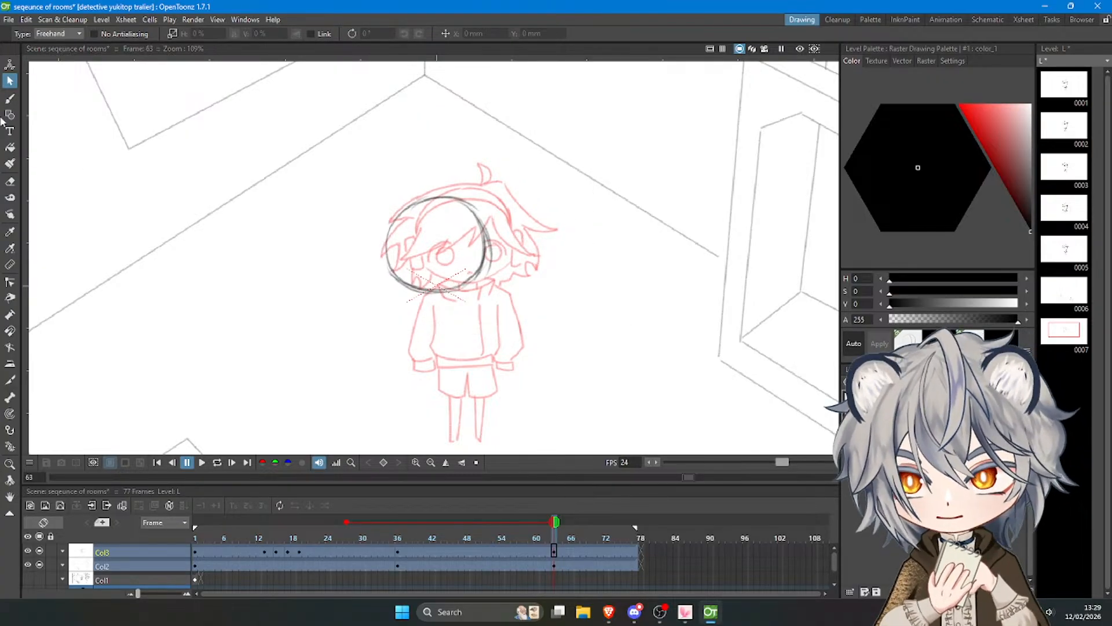
# Draw two round eyes with inner circles inside the head, the smaller one near its left edge.
pyautogui.click(10, 99)
pyautogui.hotkey('ctrl', 'z')
pyautogui.moveTo(389, 256)
pyautogui.mouseDown()
pyautogui.moveTo(407, 263)
pyautogui.moveTo(398, 270)
pyautogui.moveTo(402, 259)
pyautogui.moveTo(441, 265)
pyautogui.moveTo(446, 279)
pyautogui.moveTo(435, 265)
pyautogui.mouseUp()
pyautogui.hotkey('ctrl', 'z')
pyautogui.hotkey('ctrl', 'z')
pyautogui.hotkey('ctrl', 'z')
pyautogui.hotkey('ctrl', 'z')
pyautogui.hotkey('ctrl', 'z')
pyautogui.hotkey('ctrl', 'z')
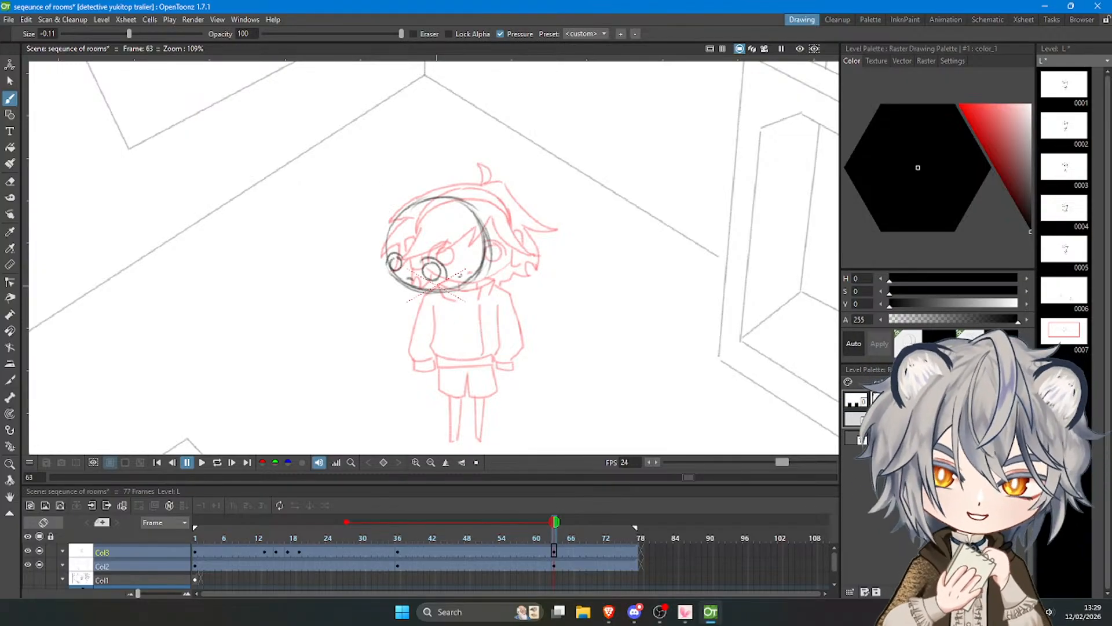
# Draw an oval ear shape overlapping the lower right edge of the head.
pyautogui.hotkey('ctrl', 'z')
pyautogui.moveTo(461, 276)
pyautogui.mouseDown()
pyautogui.moveTo(477, 259)
pyautogui.moveTo(479, 287)
pyautogui.moveTo(467, 287)
pyautogui.moveTo(469, 259)
pyautogui.moveTo(484, 275)
pyautogui.moveTo(469, 290)
pyautogui.moveTo(475, 256)
pyautogui.moveTo(479, 292)
pyautogui.moveTo(464, 274)
pyautogui.moveTo(478, 287)
pyautogui.moveTo(477, 255)
pyautogui.moveTo(464, 276)
pyautogui.mouseUp()
pyautogui.hotkey('ctrl', 'z')
pyautogui.hotkey('ctrl', 'z')
pyautogui.hotkey('ctrl', 'z')
pyautogui.hotkey('ctrl', 'z')
pyautogui.hotkey('ctrl', 'z')
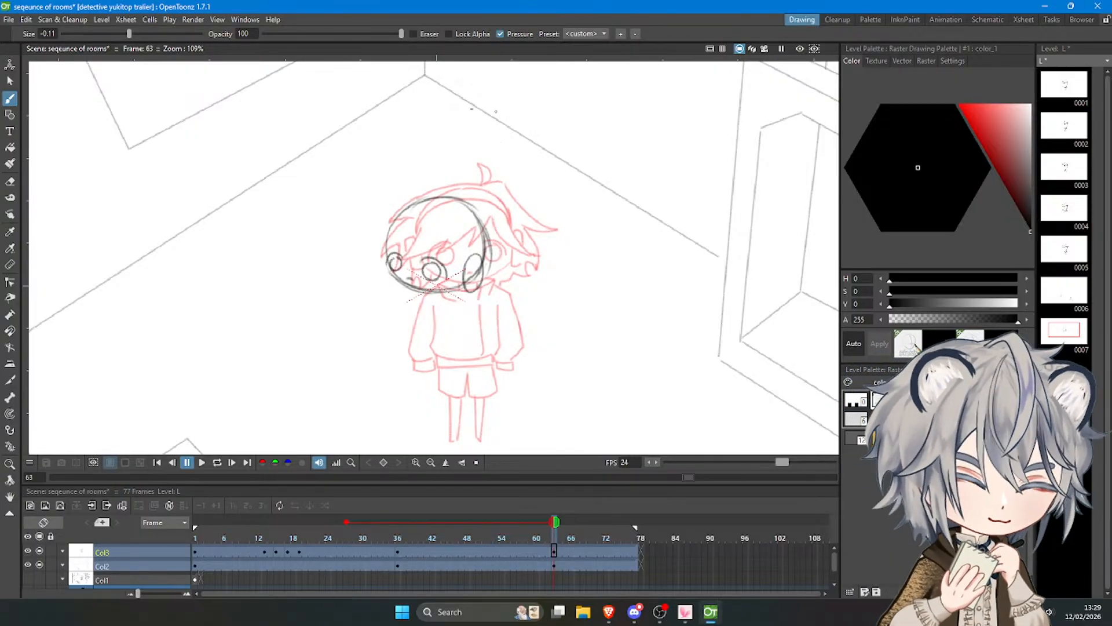
# Draw a curled hair tuft on top of the head and pointed hair locks down its left side.
pyautogui.moveTo(457, 206)
pyautogui.mouseDown()
pyautogui.moveTo(466, 184)
pyautogui.moveTo(476, 197)
pyautogui.moveTo(462, 208)
pyautogui.mouseUp()
pyautogui.hotkey('ctrl', 'z')
pyautogui.hotkey('ctrl', 'z')
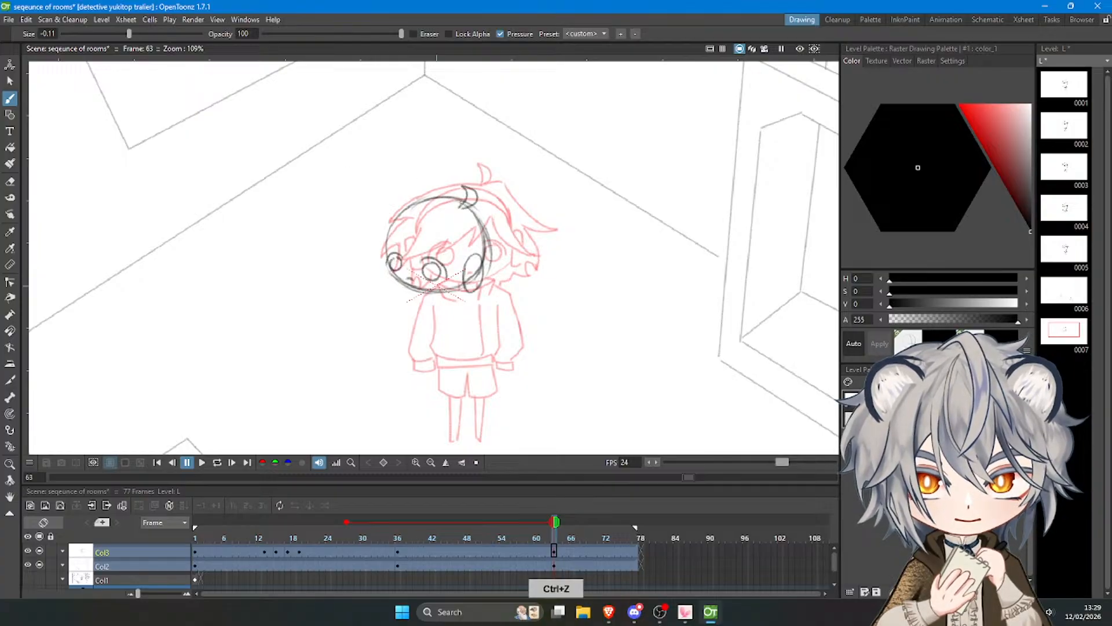
pyautogui.moveTo(387, 210)
pyautogui.mouseDown()
pyautogui.moveTo(364, 231)
pyautogui.moveTo(390, 223)
pyautogui.moveTo(366, 267)
pyautogui.mouseUp()
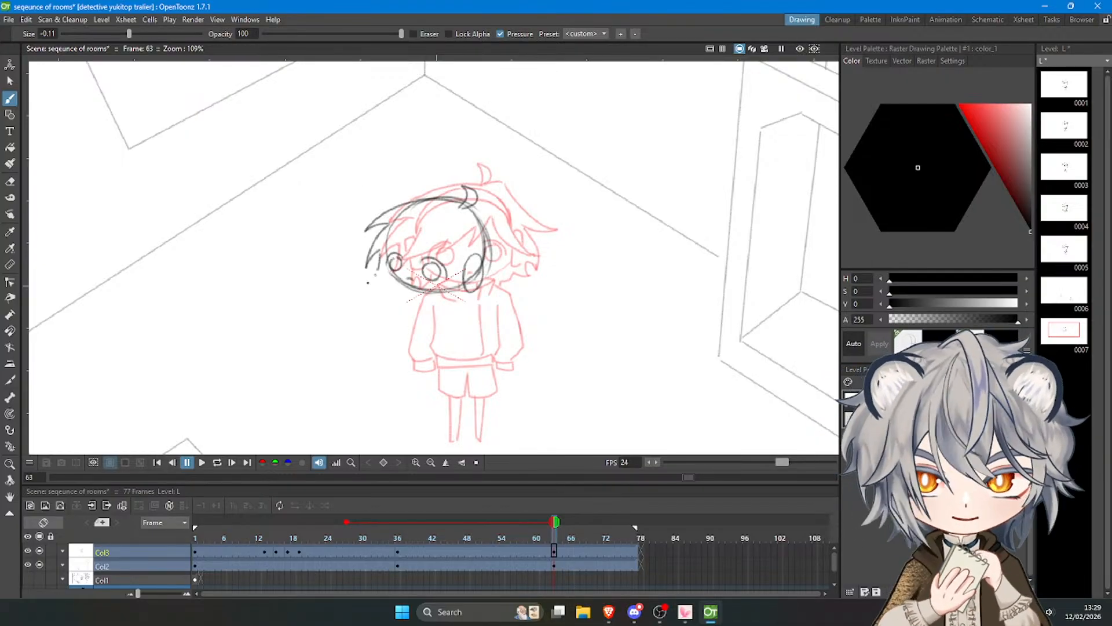
pyautogui.hotkey('ctrl', 'z')
pyautogui.moveTo(380, 254)
pyautogui.mouseDown()
pyautogui.moveTo(366, 273)
pyautogui.moveTo(383, 275)
pyautogui.mouseUp()
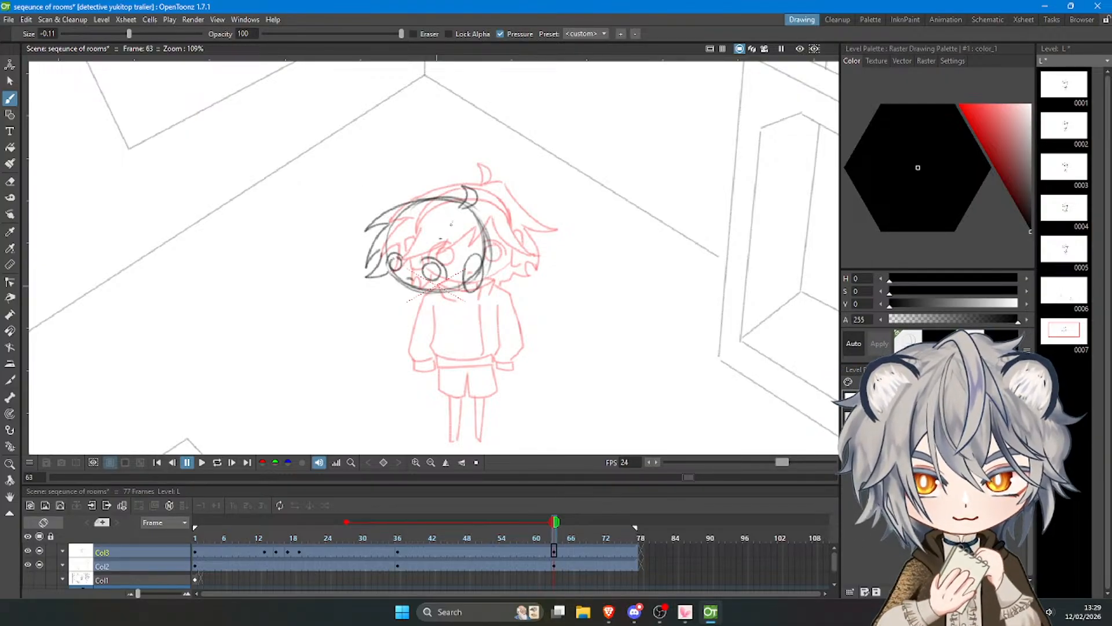
pyautogui.moveTo(440, 238); pyautogui.dragTo(430, 245)
pyautogui.hotkey('ctrl', 'z')
# Switch to VTube Studio and hide the avatar's hair to expose the bare head.
pyautogui.click(686, 612)
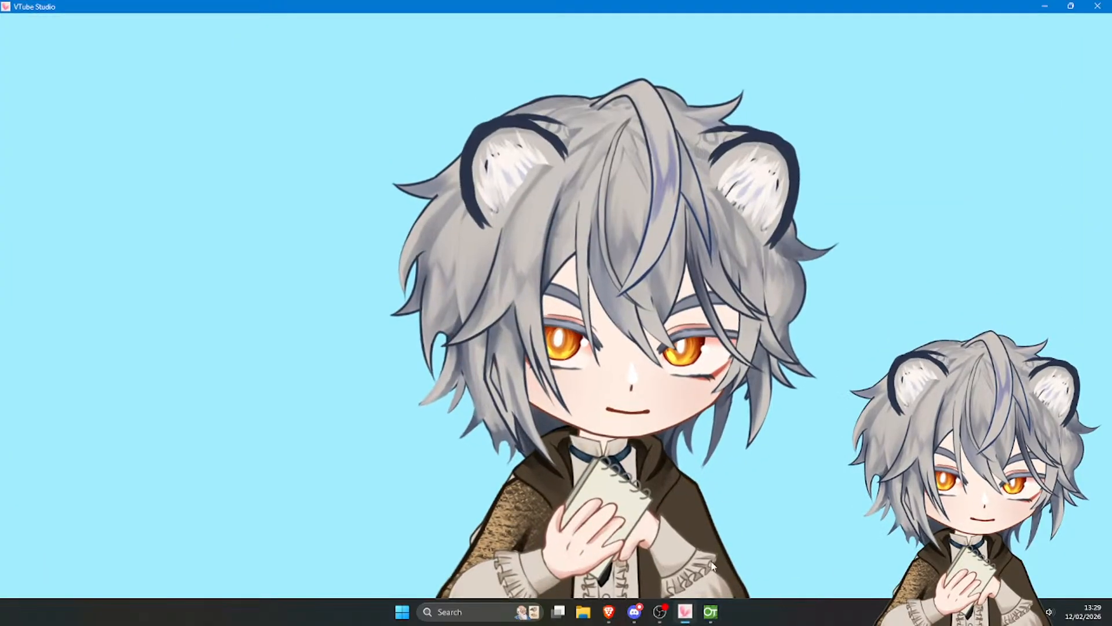
pyautogui.hotkey('ctrl', '1')
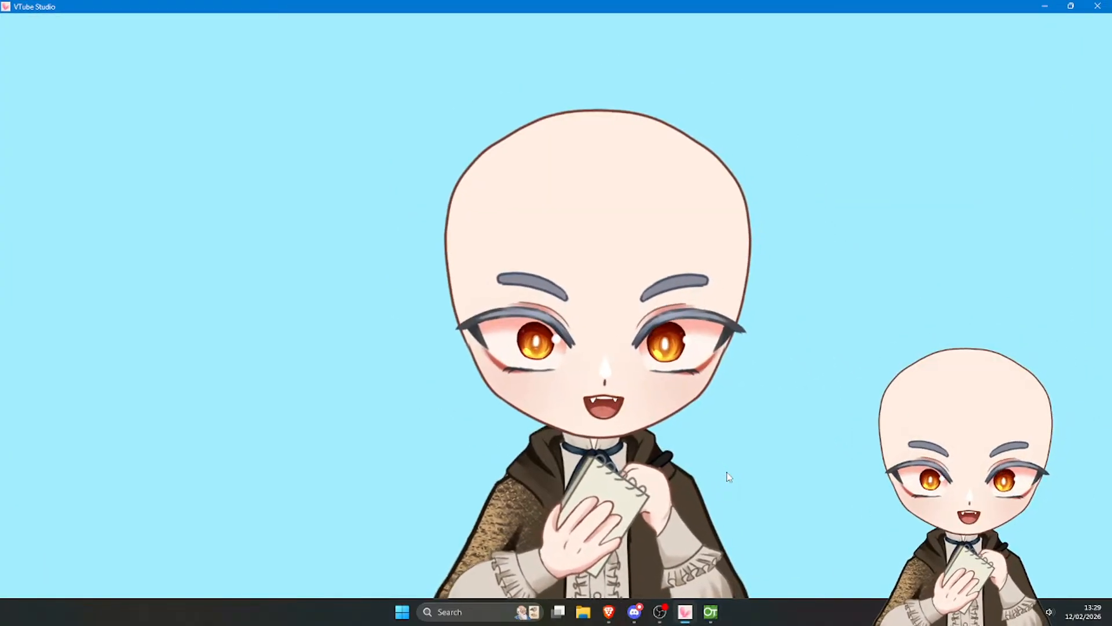
# Show the avatar's hair again and switch back to OpenToonz.
pyautogui.hotkey('ctrl', '1')
pyautogui.click(711, 612)
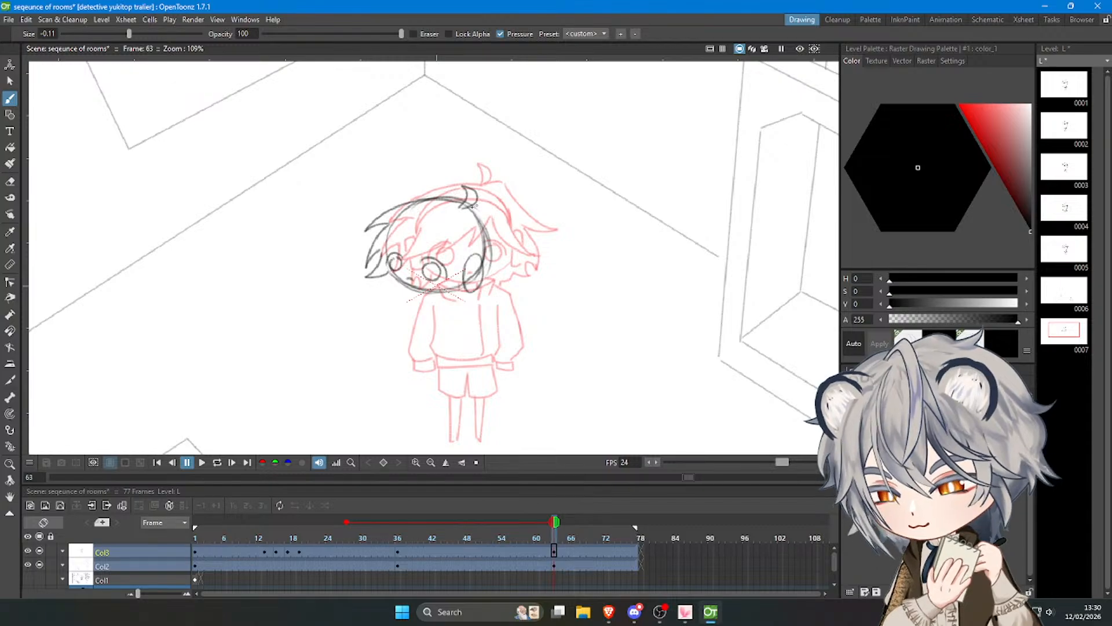
# Draw a slanting pointed fringe lock across the forehead above the larger eye.
pyautogui.moveTo(450, 232)
pyautogui.mouseDown()
pyautogui.moveTo(425, 243)
pyautogui.moveTo(382, 258)
pyautogui.mouseUp()
pyautogui.hotkey('ctrl', 'z')
pyautogui.hotkey('ctrl', 'z')
pyautogui.hotkey('ctrl', 'z')
pyautogui.hotkey('ctrl', 'z')
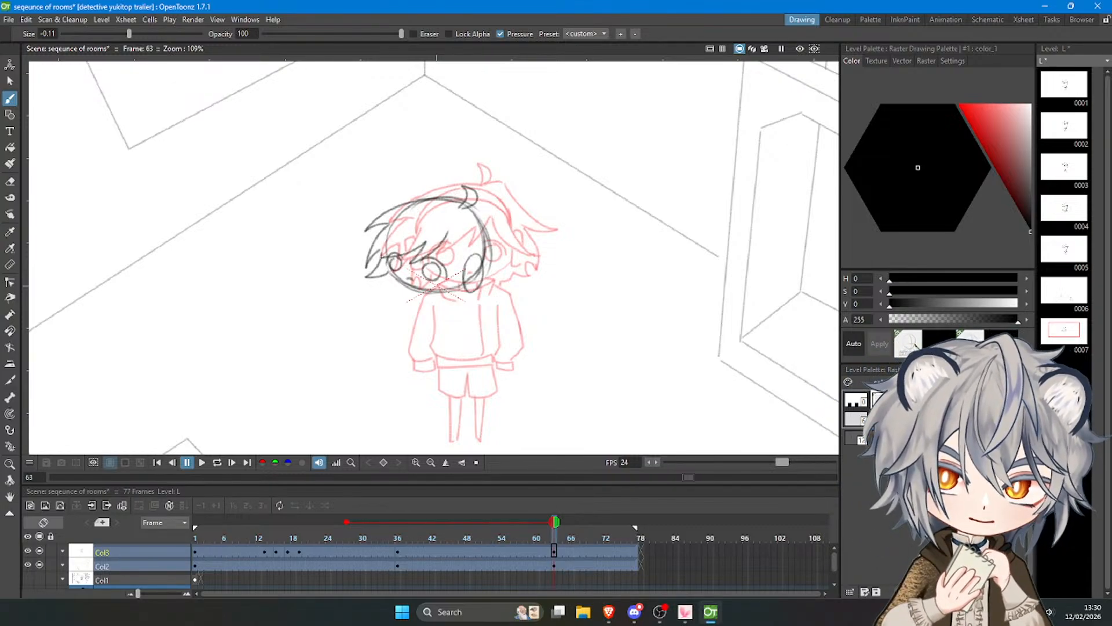
# Add fringe locks above the smaller eye and a pointed lock hanging in front of the ear.
pyautogui.hotkey('ctrl', 'z')
pyautogui.hotkey('ctrl', 'z')
pyautogui.moveTo(448, 230)
pyautogui.mouseDown()
pyautogui.moveTo(410, 264)
pyautogui.moveTo(425, 244)
pyautogui.moveTo(382, 254)
pyautogui.moveTo(438, 245)
pyautogui.moveTo(386, 252)
pyautogui.mouseUp()
pyautogui.hotkey('ctrl', 'z')
pyautogui.hotkey('ctrl', 'z')
pyautogui.hotkey('ctrl', 'z')
pyautogui.hotkey('ctrl', 'z')
pyautogui.moveTo(449, 230)
pyautogui.mouseDown()
pyautogui.moveTo(417, 255)
pyautogui.moveTo(376, 251)
pyautogui.moveTo(408, 220)
pyautogui.moveTo(477, 275)
pyautogui.moveTo(491, 272)
pyautogui.mouseUp()
pyautogui.hotkey('ctrl', 'z')
# Draw long pointed hair locks falling behind the ear, down the back of the head.
pyautogui.hotkey('ctrl', 'z')
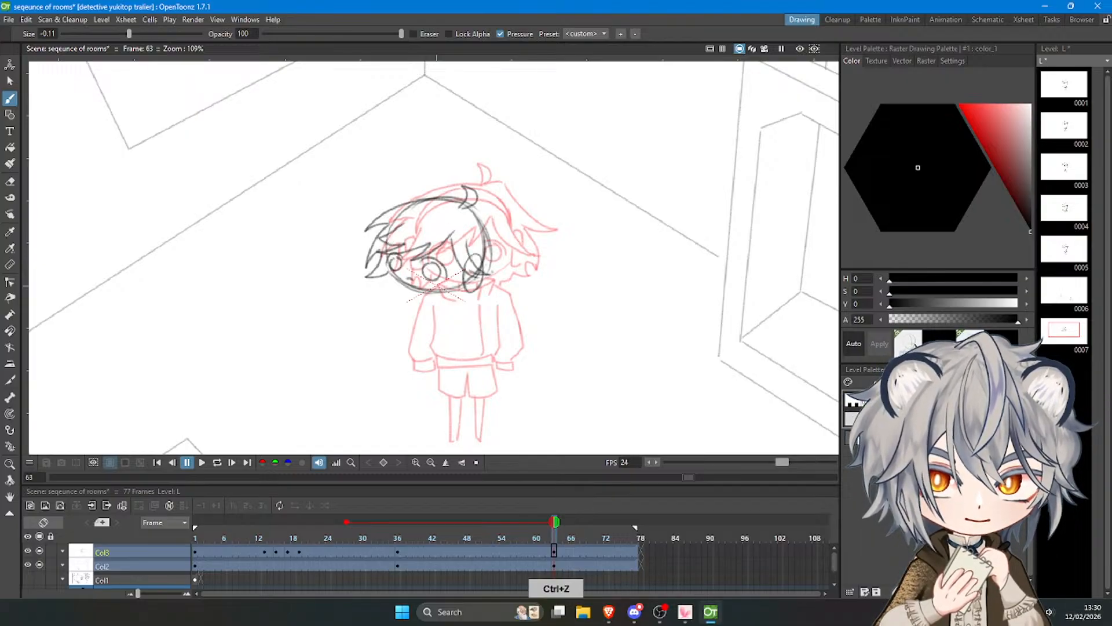
pyautogui.hotkey('ctrl', 'z')
pyautogui.moveTo(476, 210)
pyautogui.mouseDown()
pyautogui.moveTo(491, 221)
pyautogui.moveTo(485, 211)
pyautogui.mouseUp()
pyautogui.hotkey('ctrl', 'z')
pyautogui.hotkey('ctrl', 'z')
pyautogui.moveTo(495, 219)
pyautogui.mouseDown()
pyautogui.moveTo(510, 277)
pyautogui.moveTo(507, 255)
pyautogui.mouseUp()
pyautogui.hotkey('ctrl', 'z')
pyautogui.hotkey('ctrl', 'z')
pyautogui.hotkey('ctrl', 'z')
pyautogui.moveTo(488, 212)
pyautogui.mouseDown()
pyautogui.moveTo(520, 270)
pyautogui.moveTo(495, 281)
pyautogui.moveTo(491, 249)
pyautogui.moveTo(500, 291)
pyautogui.mouseUp()
pyautogui.hotkey('ctrl', 'z')
pyautogui.hotkey('ctrl', 'z')
pyautogui.hotkey('ctrl', 'z')
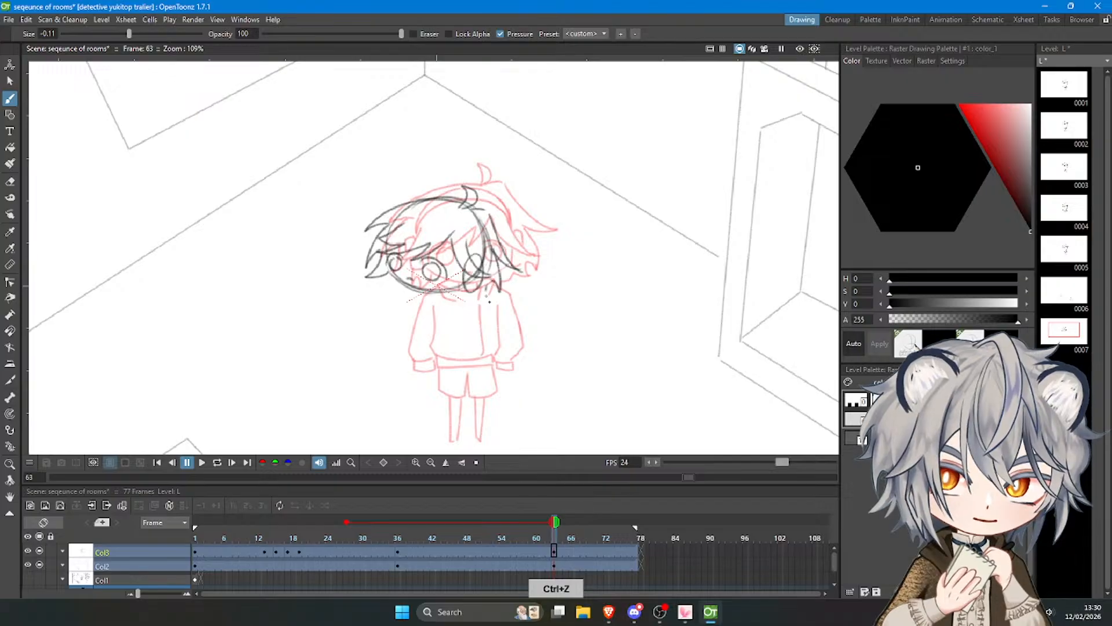
pyautogui.hotkey('ctrl', 'z')
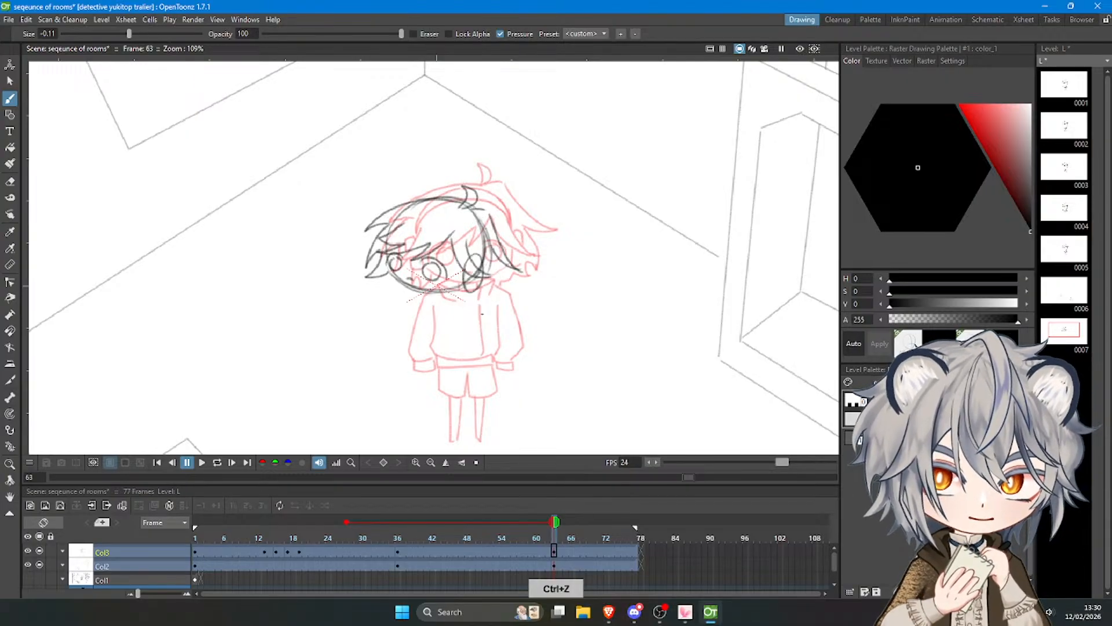
# Erase the head outline that shows between the top tuft and the ear, inside the back hair.
pyautogui.press('a')
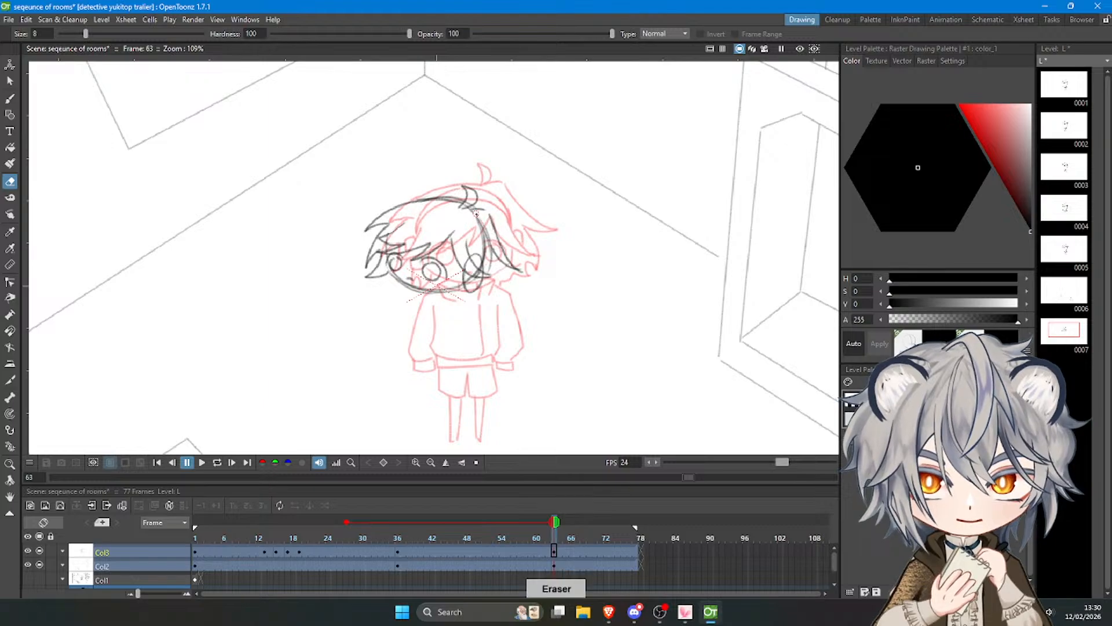
pyautogui.moveTo(476, 213)
pyautogui.mouseDown()
pyautogui.moveTo(483, 258)
pyautogui.moveTo(491, 238)
pyautogui.mouseUp()
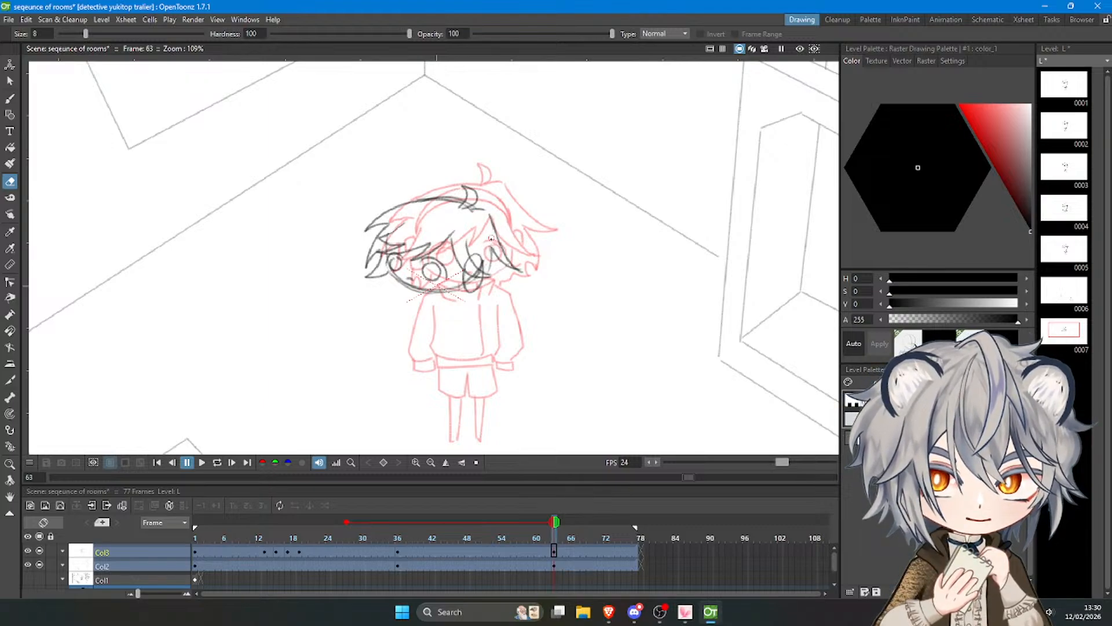
pyautogui.press('b')
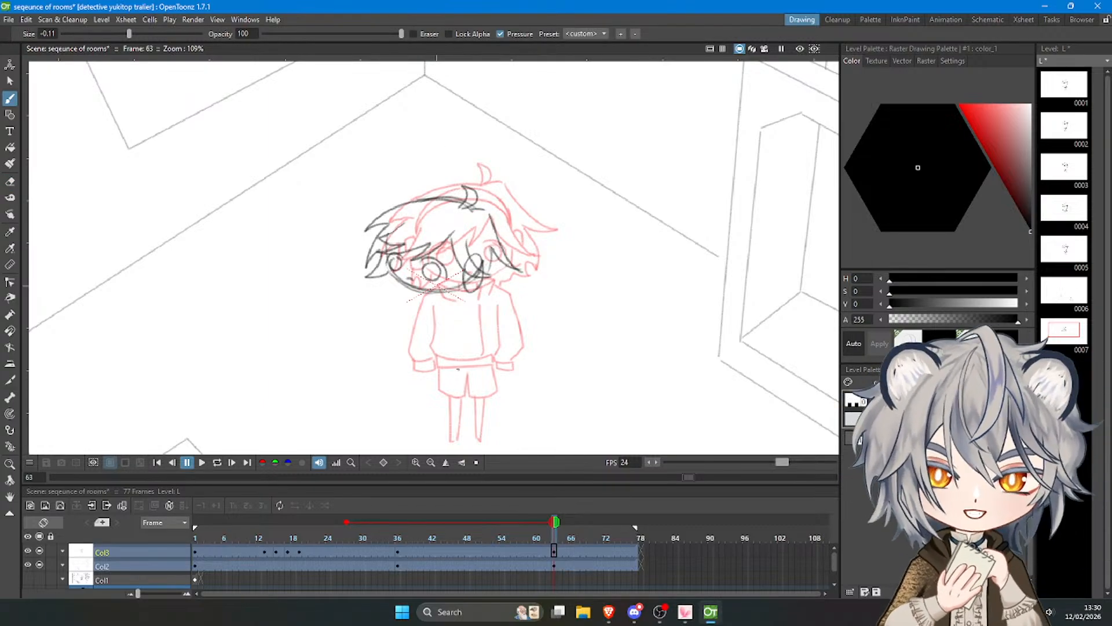
# Select the crown of the head with its tuft freehand and stretch it upward to 122.93% vertical scale.
pyautogui.click(10, 81)
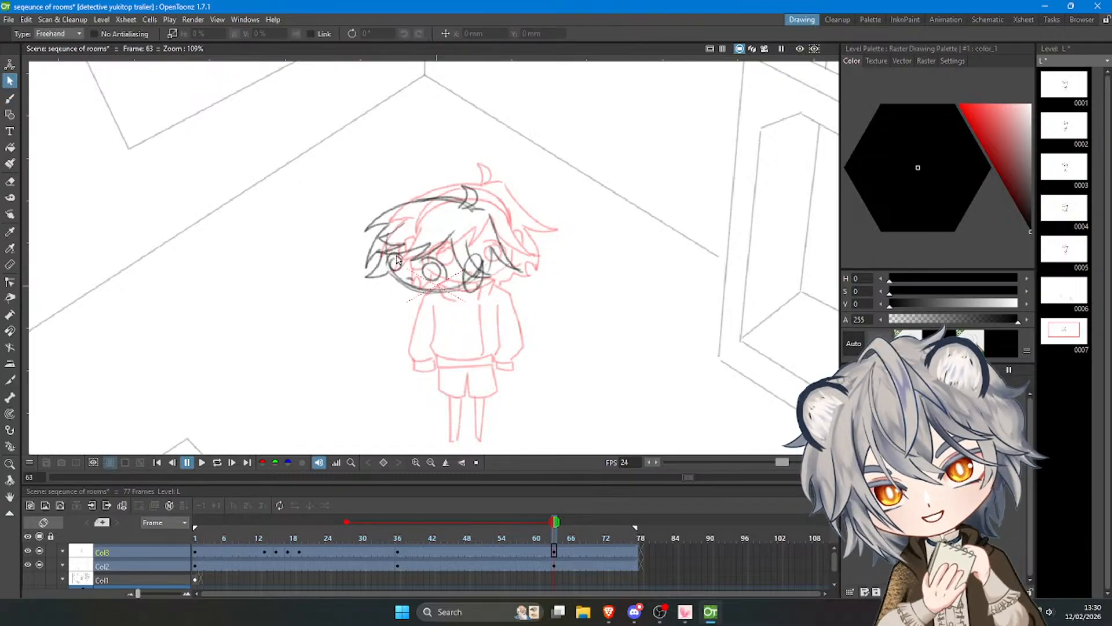
pyautogui.moveTo(376, 228)
pyautogui.mouseDown()
pyautogui.moveTo(487, 233)
pyautogui.moveTo(435, 152)
pyautogui.moveTo(341, 236)
pyautogui.mouseUp()
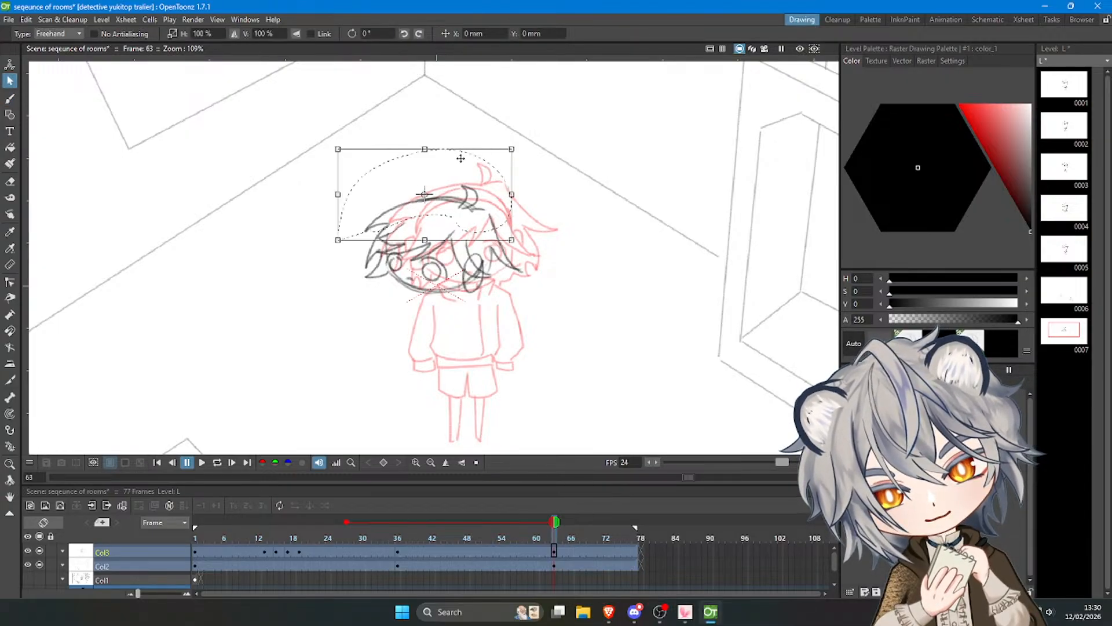
pyautogui.moveTo(424, 148); pyautogui.dragTo(424, 128)
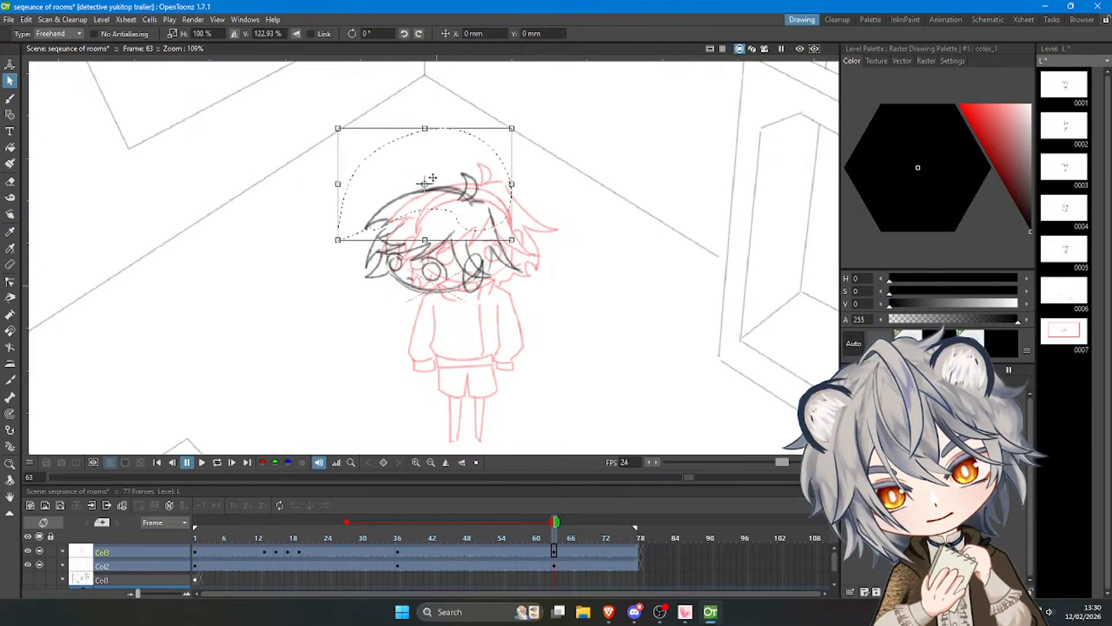
pyautogui.click(548, 169)
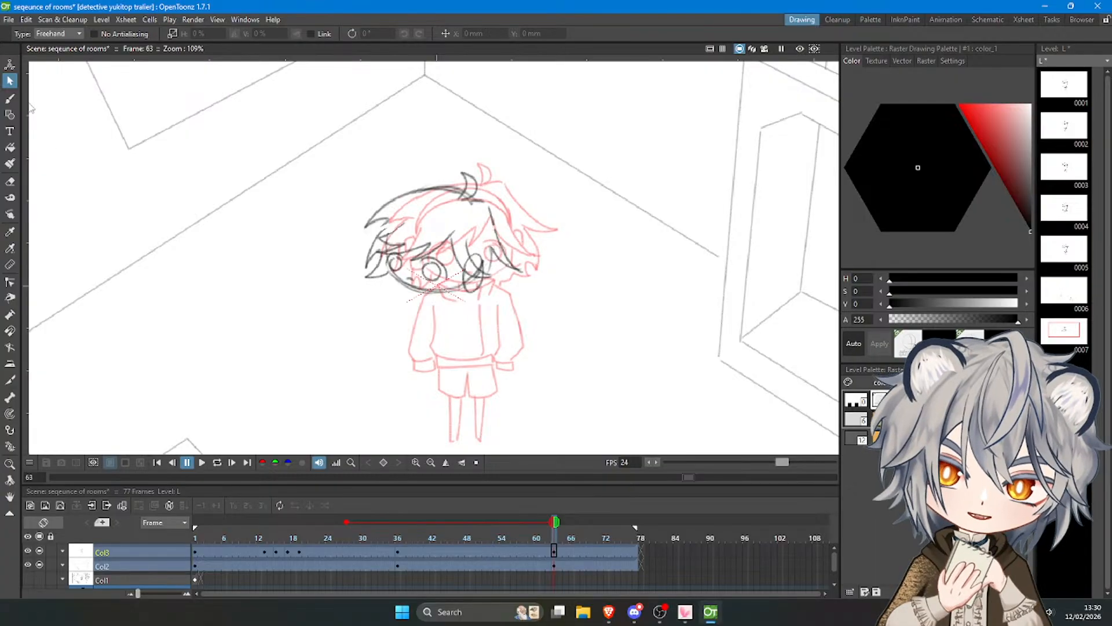
# Draw short pointed hair locks below the ear and beside the jaw under the smaller eye.
pyautogui.click(9, 98)
pyautogui.hotkey('ctrl', 'z')
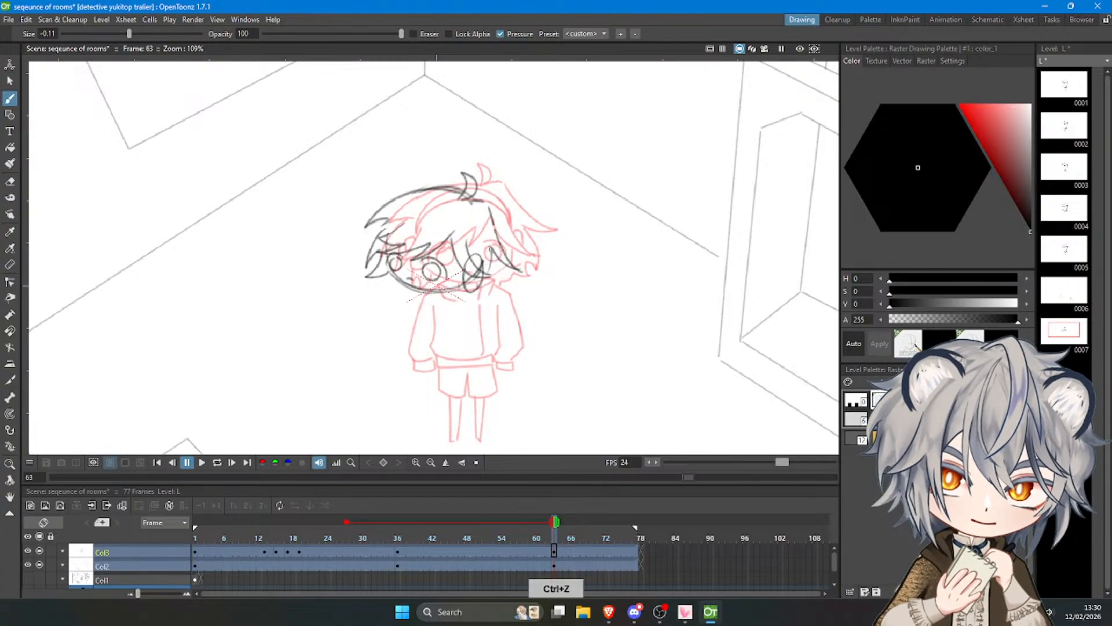
pyautogui.moveTo(492, 250); pyautogui.dragTo(503, 285)
pyautogui.moveTo(504, 285)
pyautogui.mouseDown()
pyautogui.moveTo(491, 277)
pyautogui.moveTo(497, 293)
pyautogui.mouseUp()
pyautogui.hotkey('ctrl', 'z')
pyautogui.moveTo(392, 275); pyautogui.dragTo(383, 286)
pyautogui.hotkey('ctrl', 'z')
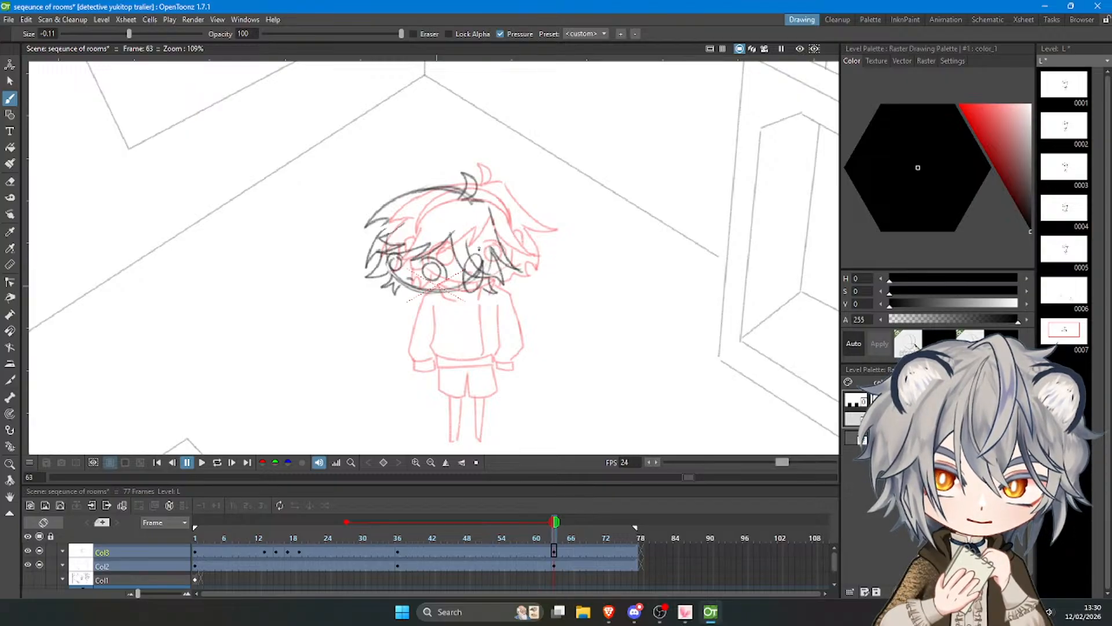
pyautogui.hotkey('ctrl', 'z')
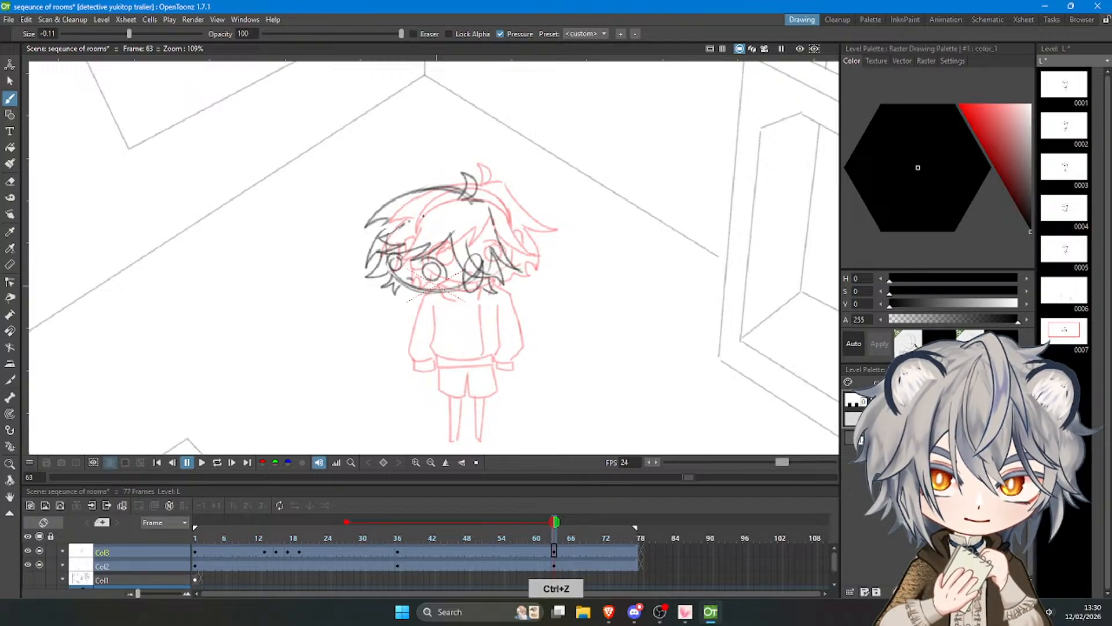
# Draw a curved double-line headband over the hair, running from the side locks to the ear.
pyautogui.moveTo(401, 224)
pyautogui.mouseDown()
pyautogui.moveTo(469, 259)
pyautogui.moveTo(388, 234)
pyautogui.mouseUp()
pyautogui.hotkey('ctrl', 'z')
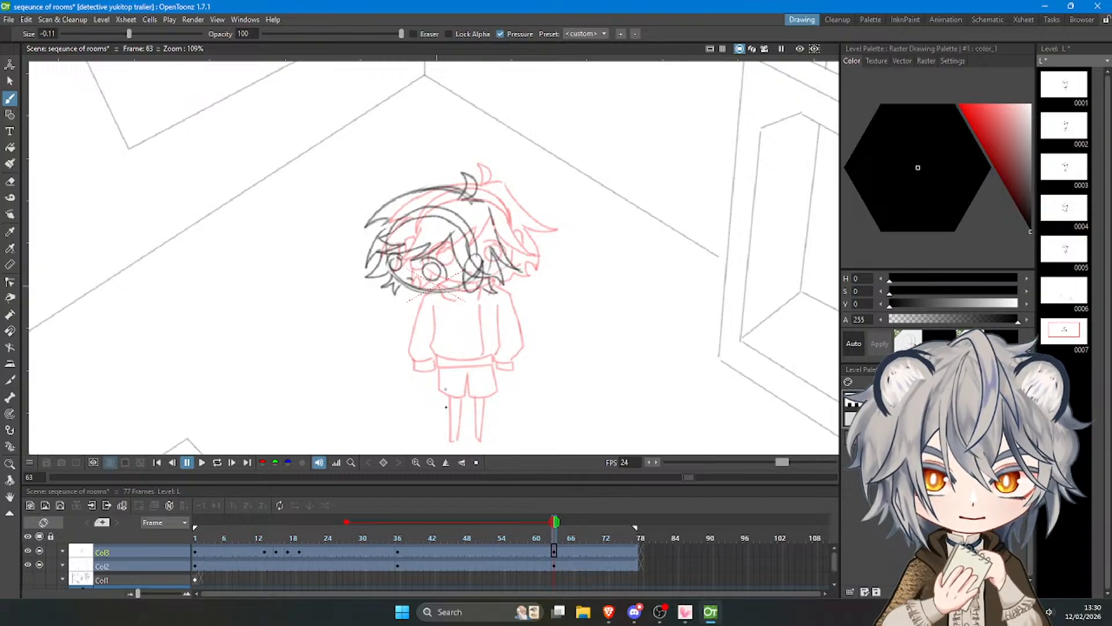
pyautogui.scroll(-11, 400, 207)
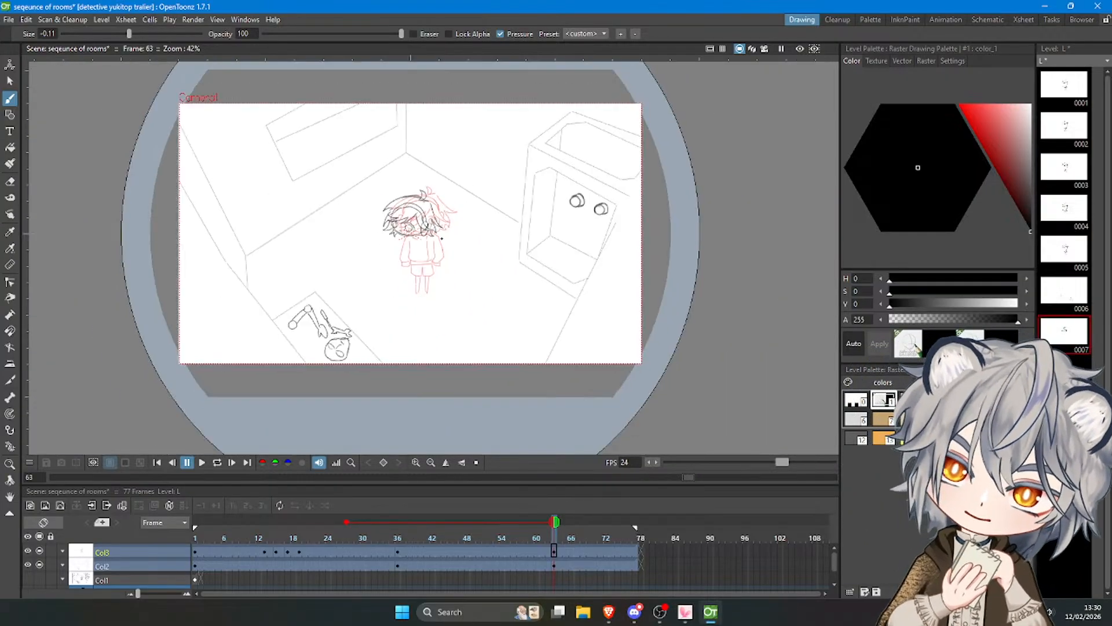
pyautogui.scroll(7, 397, 203)
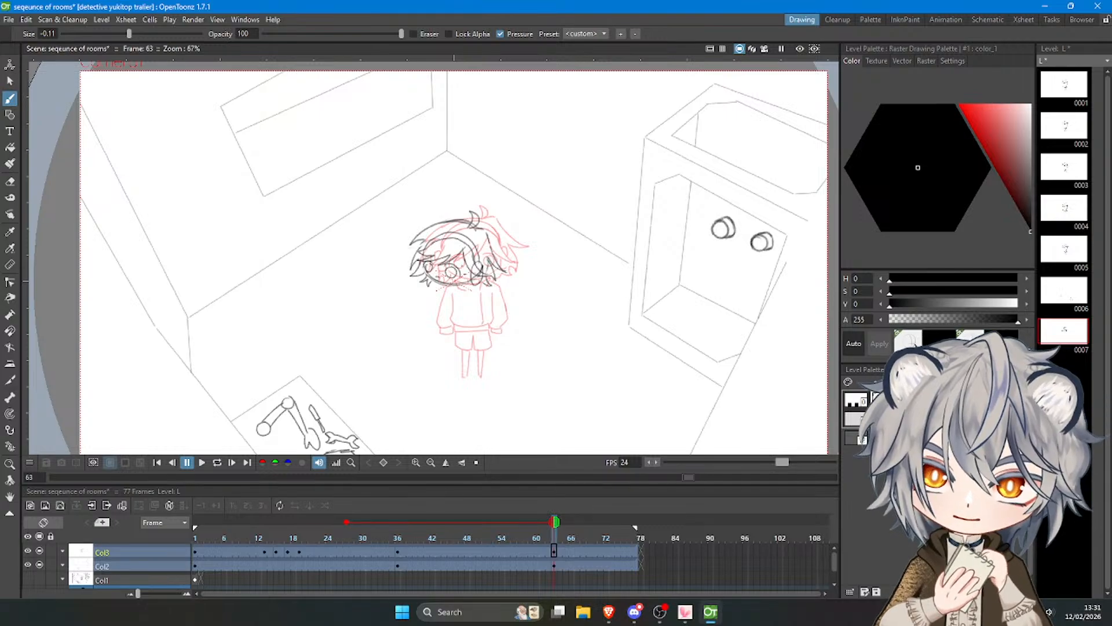
# Select the whole head freehand, rotate it 1.93° and move it by -31.16 mm horizontally and -10.62 mm vertically.
pyautogui.hotkey('ctrl', 't')
pyautogui.click(10, 81)
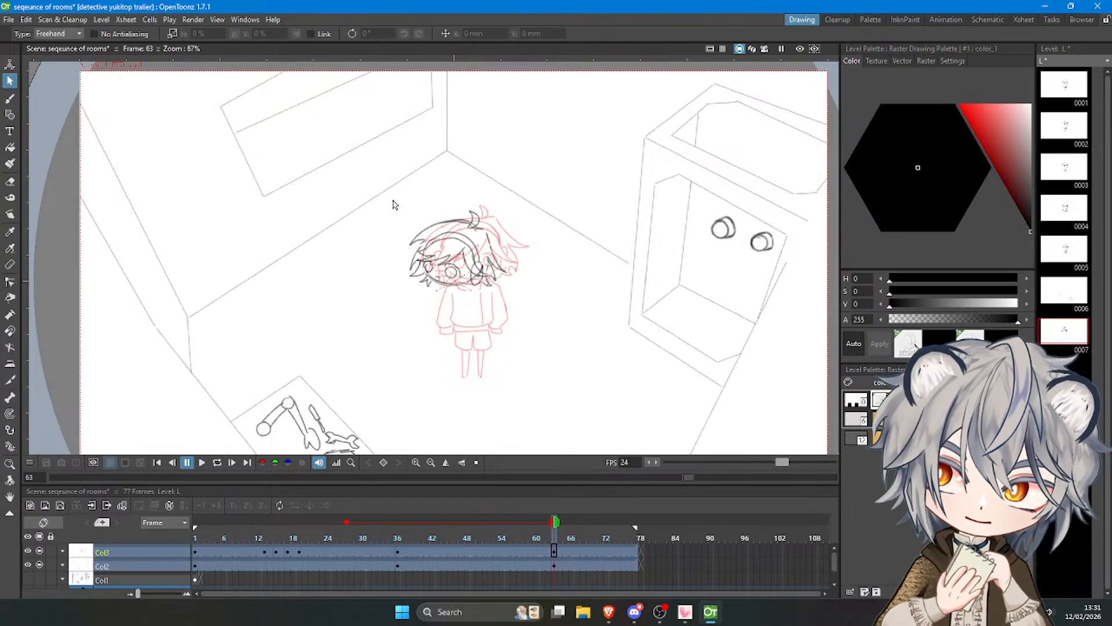
pyautogui.moveTo(392, 204)
pyautogui.mouseDown()
pyautogui.moveTo(483, 202)
pyautogui.moveTo(440, 198)
pyautogui.mouseUp()
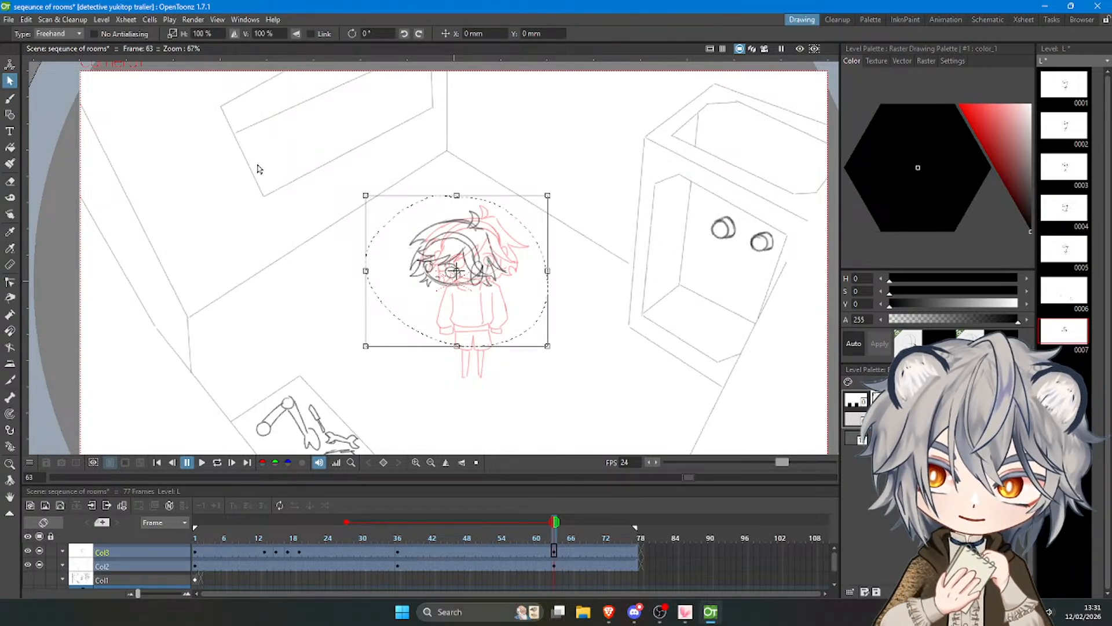
pyautogui.click(52, 34)
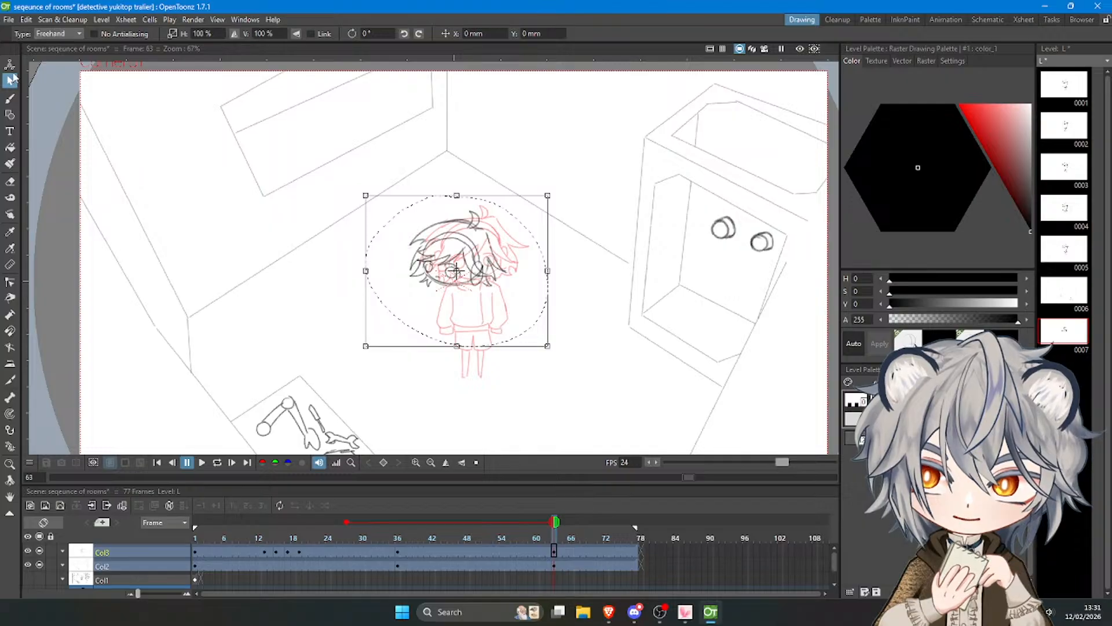
pyautogui.click(333, 166)
pyautogui.moveTo(386, 189)
pyautogui.mouseDown()
pyautogui.moveTo(533, 301)
pyautogui.moveTo(429, 188)
pyautogui.mouseUp()
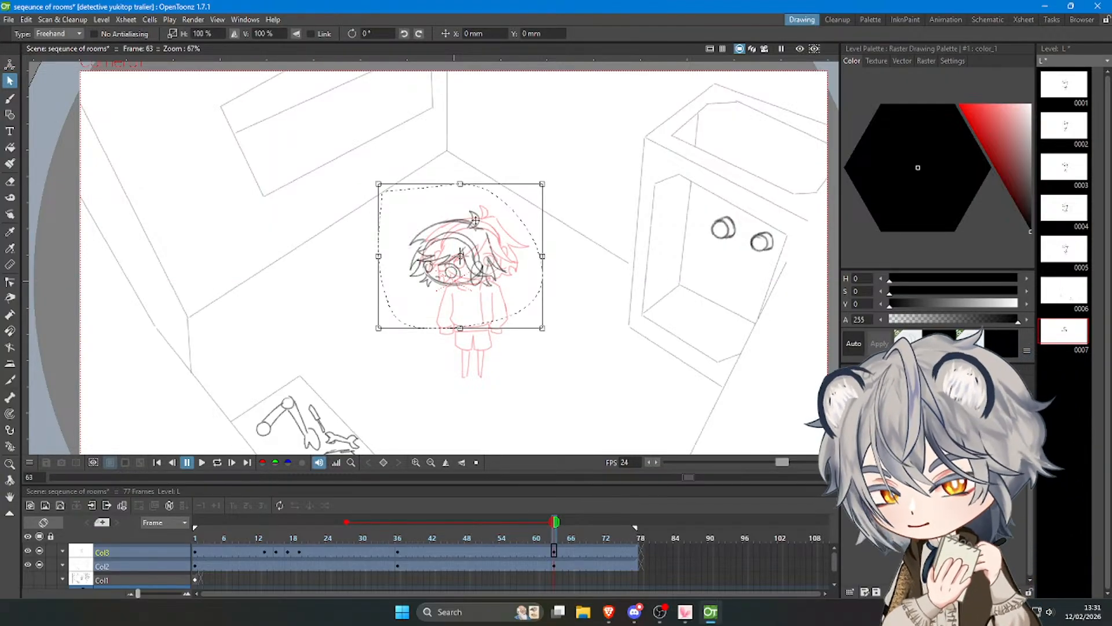
pyautogui.moveTo(549, 331); pyautogui.dragTo(551, 325)
pyautogui.moveTo(499, 283); pyautogui.dragTo(474, 291)
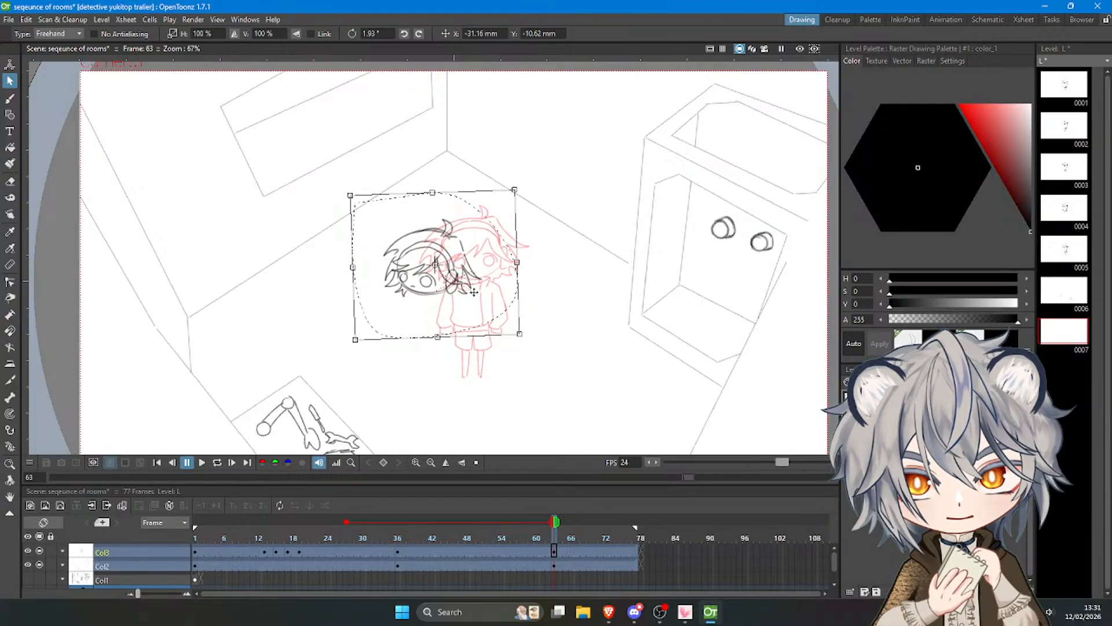
pyautogui.click(572, 349)
# Draw a curved collar line just beneath the chin of the moved head.
pyautogui.scroll(-3, 502, 235)
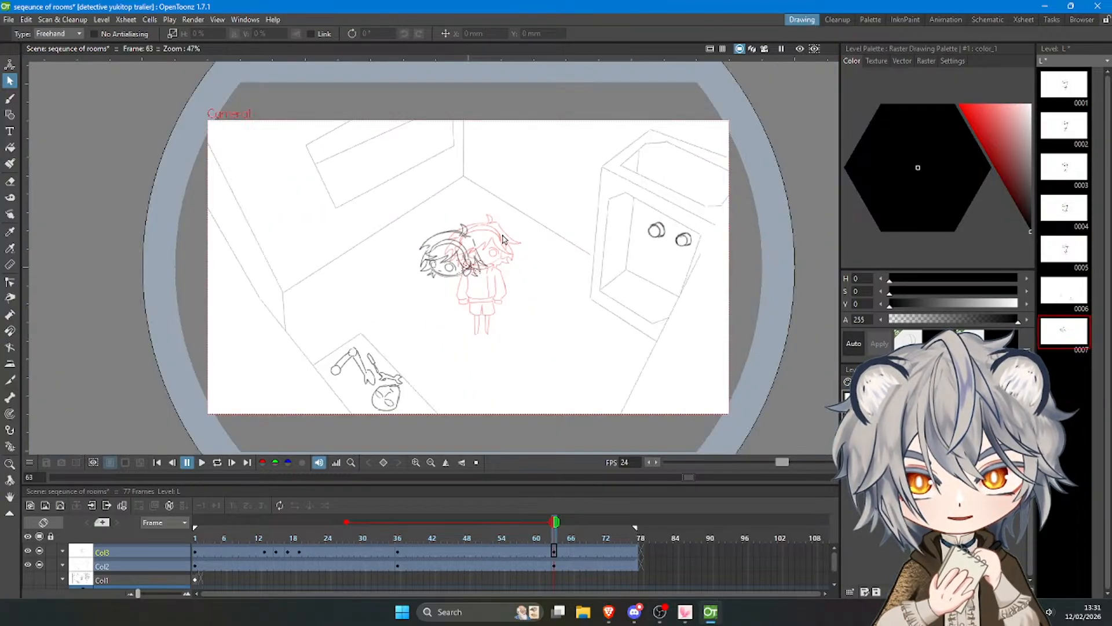
pyautogui.click(10, 100)
pyautogui.scroll(3, 441, 283)
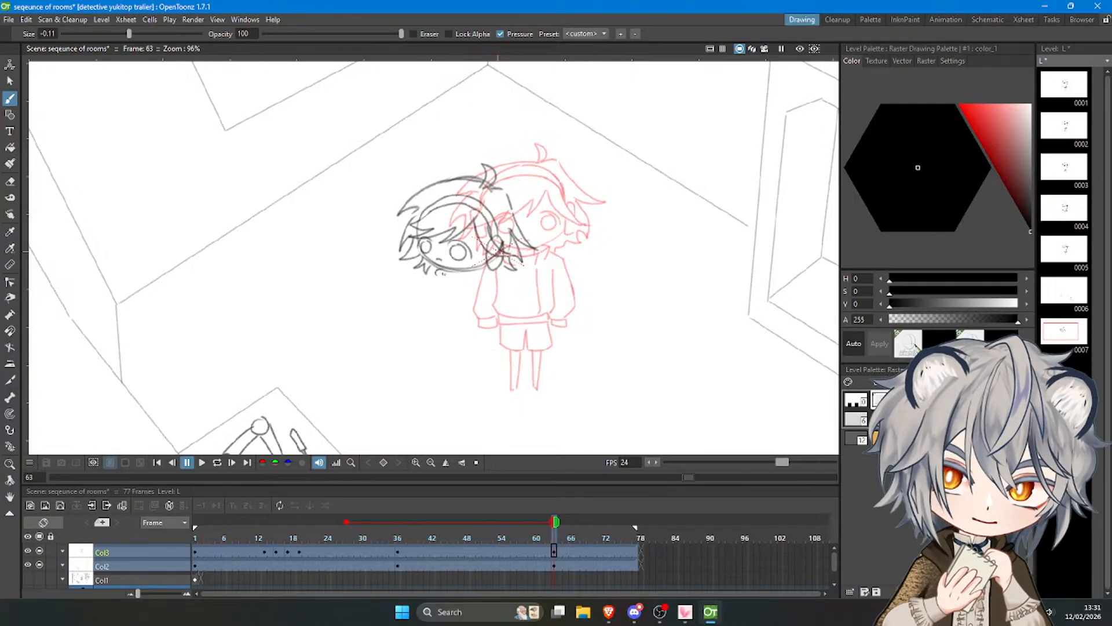
pyautogui.hotkey('ctrl', 'z')
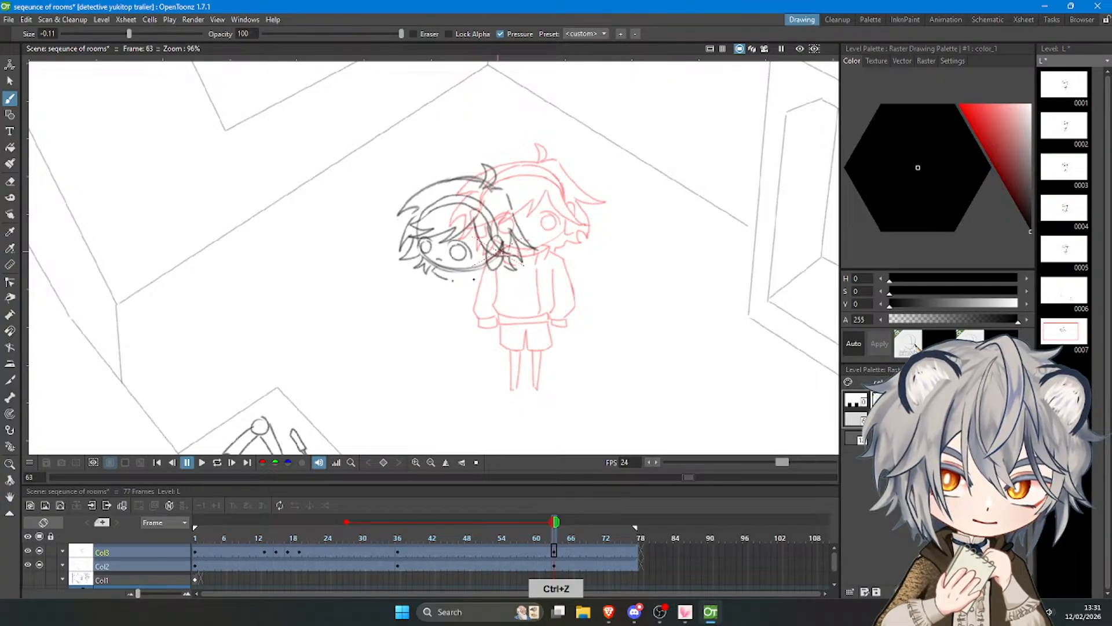
pyautogui.moveTo(436, 277); pyautogui.dragTo(469, 279)
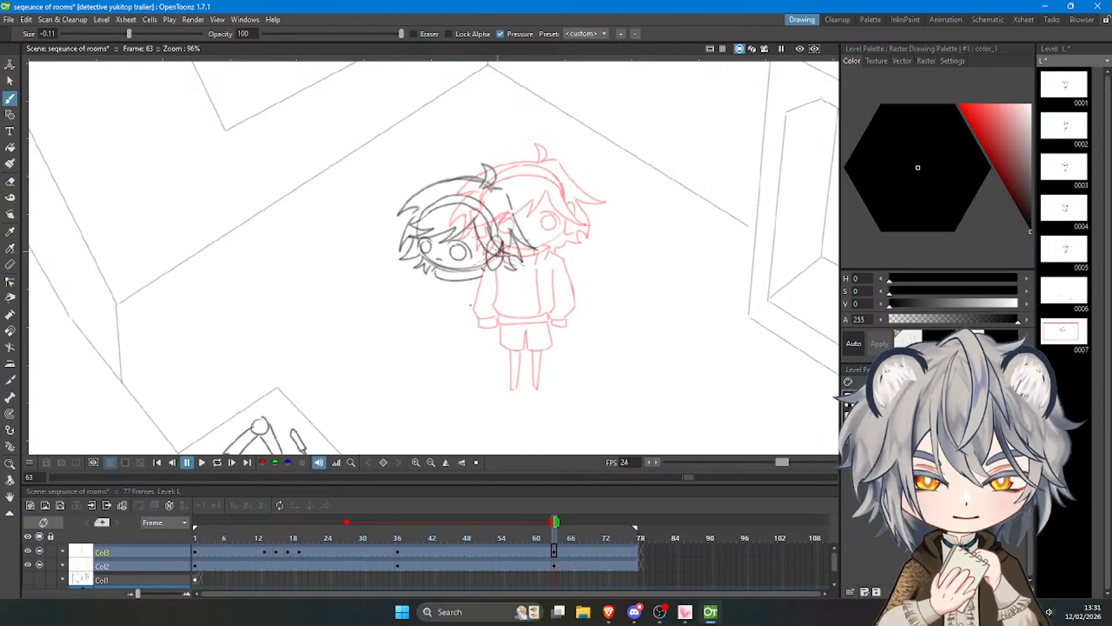
pyautogui.hotkey('ctrl', 'z')
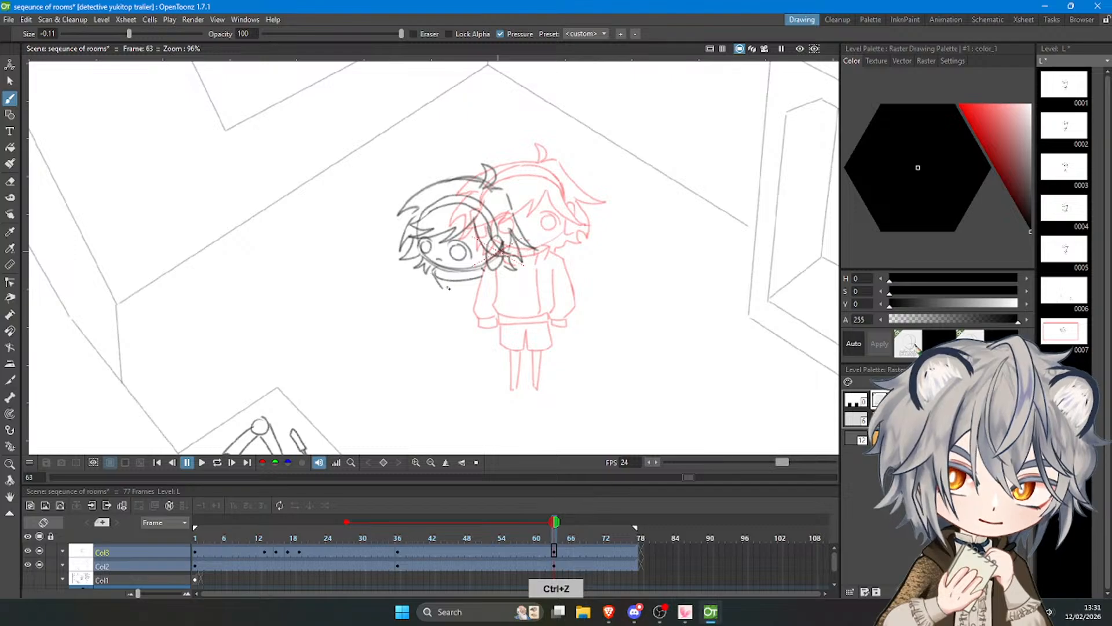
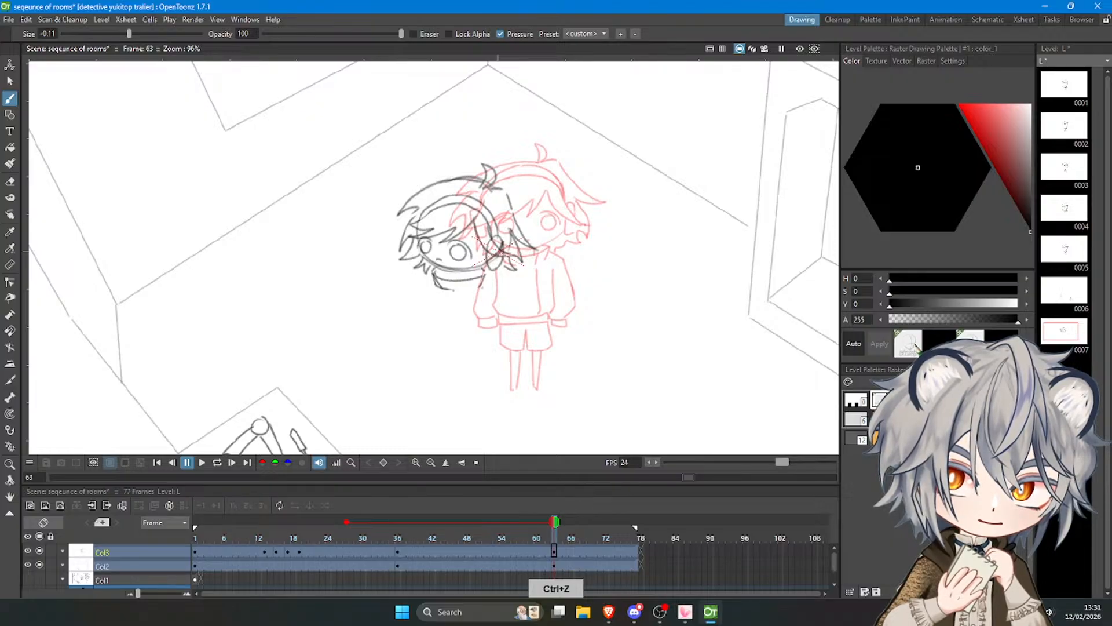
# Complete the collar with a lower curved line and add a short shoulder line on the ear side.
pyautogui.moveTo(449, 289); pyautogui.dragTo(480, 288)
pyautogui.hotkey('ctrl', 'z')
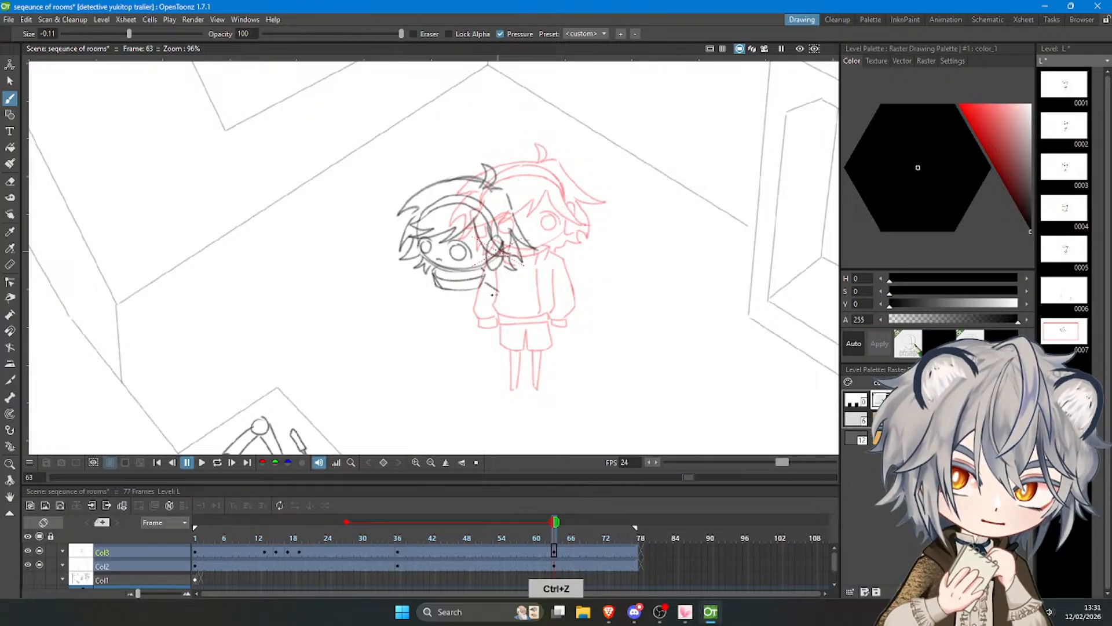
pyautogui.hotkey('ctrl', 'z')
pyautogui.hotkey('ctrl', 'z')
pyautogui.moveTo(483, 284); pyautogui.dragTo(496, 294)
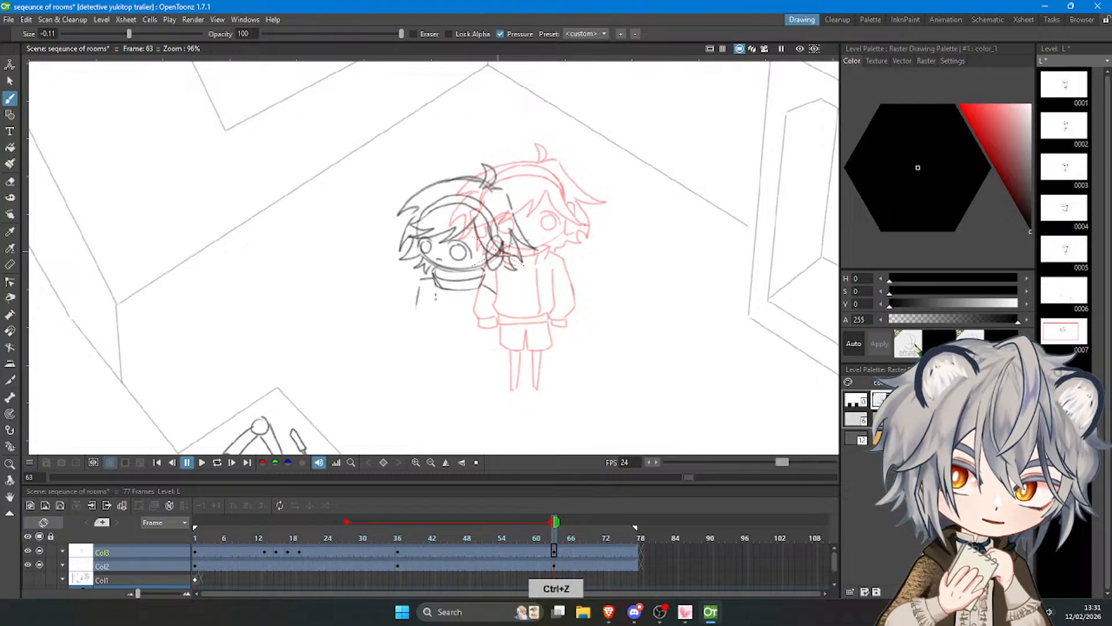
# Draw the sweater torso below the collar with a short shoulder line, two side lines and a curved double hem.
pyautogui.hotkey('ctrl', 'z')
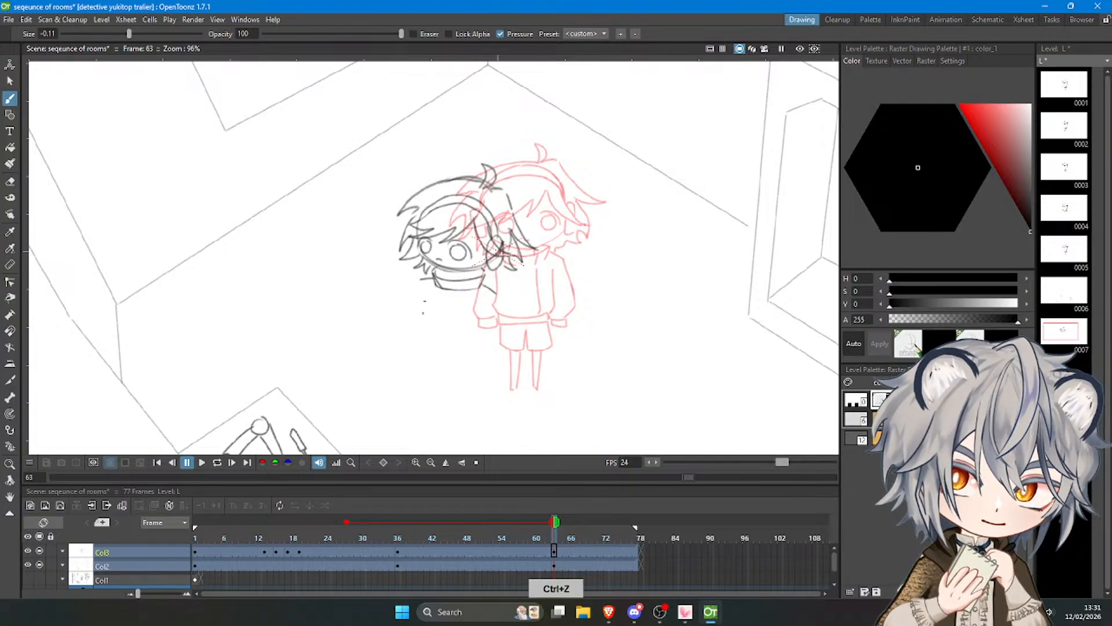
pyautogui.moveTo(425, 296)
pyautogui.mouseDown()
pyautogui.moveTo(425, 362)
pyautogui.moveTo(417, 344)
pyautogui.moveTo(464, 362)
pyautogui.mouseUp()
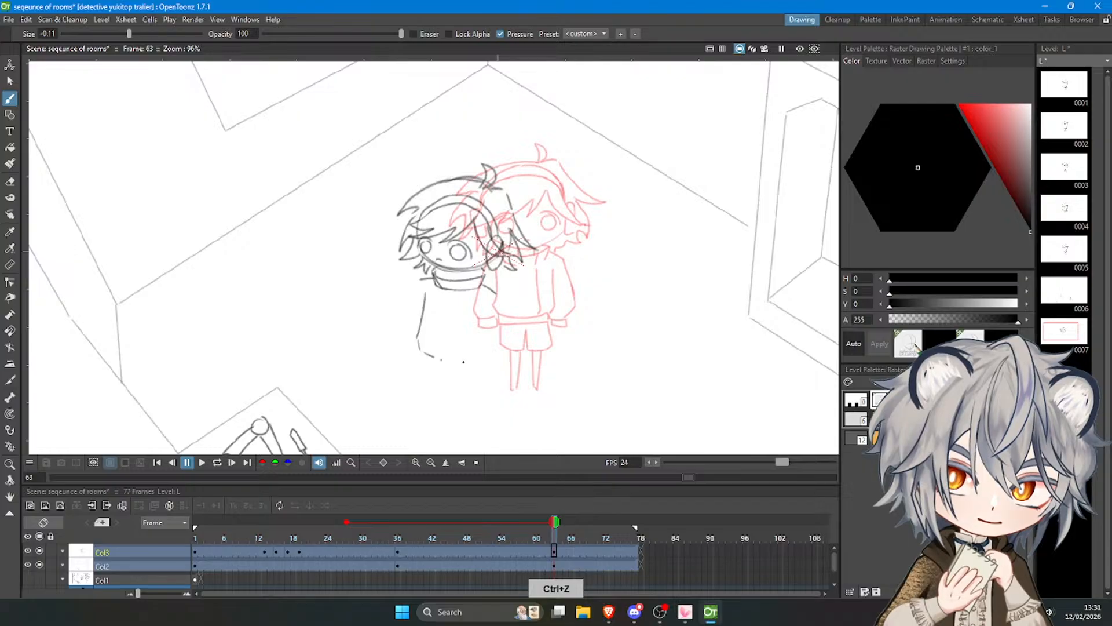
pyautogui.hotkey('ctrl', 'z')
pyautogui.hotkey('ctrl', 'z')
pyautogui.moveTo(424, 293); pyautogui.dragTo(420, 348)
pyautogui.hotkey('ctrl', 'z')
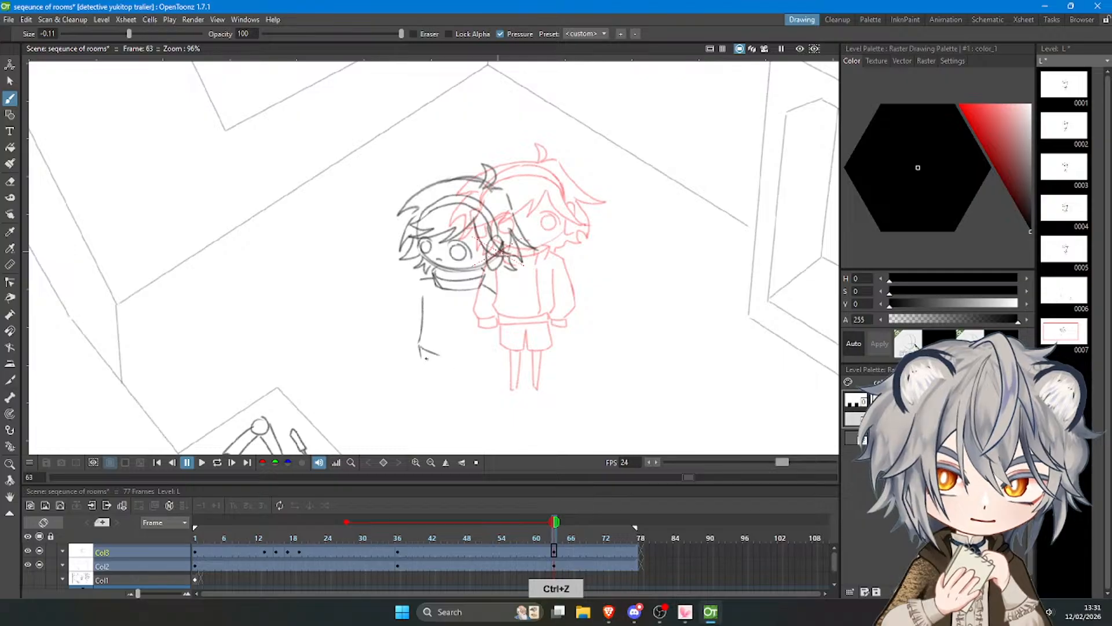
pyautogui.moveTo(427, 357); pyautogui.dragTo(475, 365)
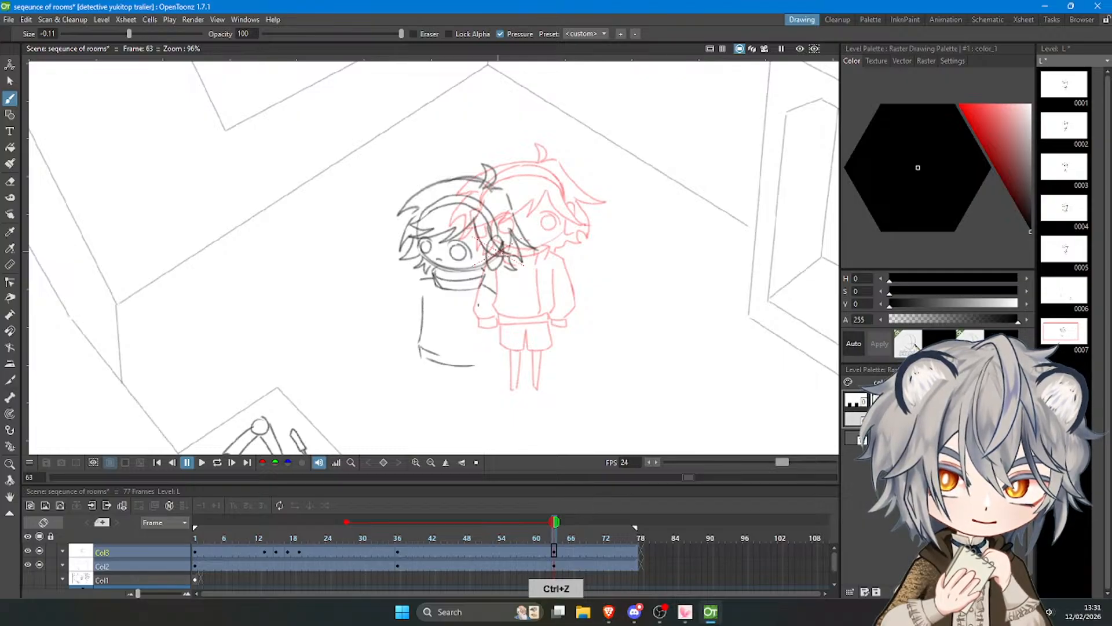
pyautogui.moveTo(481, 302); pyautogui.dragTo(478, 354)
pyautogui.hotkey('ctrl', 'z')
# Draw the hanging ear-side sleeve from the shoulder down to a small cuff beside the sweater hem.
pyautogui.hotkey('ctrl', 'z')
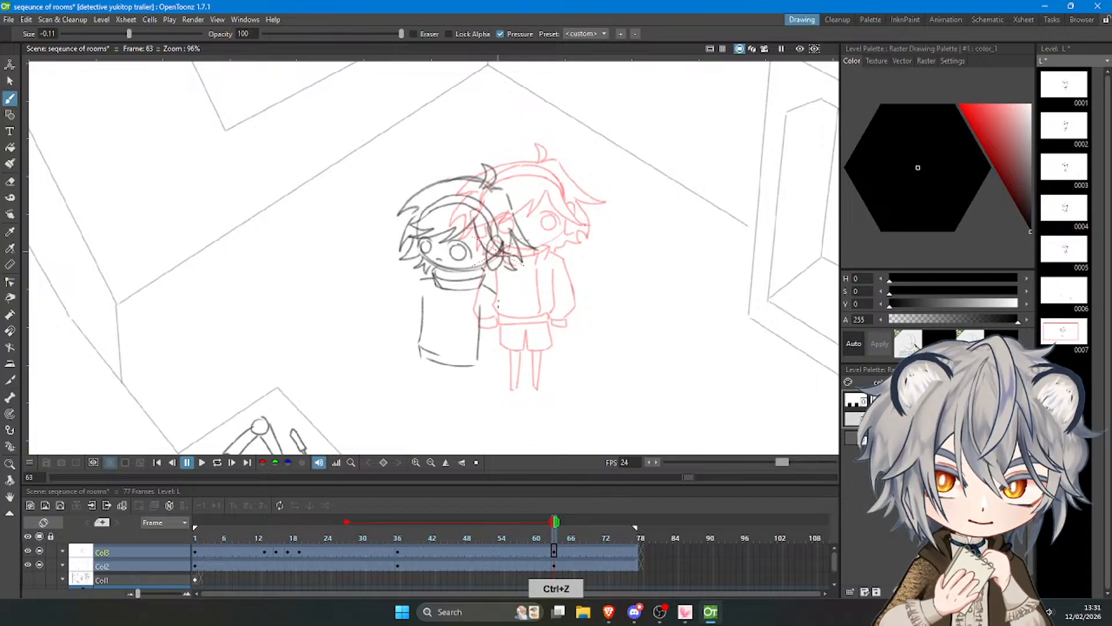
pyautogui.hotkey('ctrl', 'z')
pyautogui.moveTo(499, 299); pyautogui.dragTo(507, 354)
pyautogui.hotkey('ctrl', 'z')
pyautogui.moveTo(497, 299)
pyautogui.mouseDown()
pyautogui.moveTo(508, 360)
pyautogui.moveTo(482, 367)
pyautogui.moveTo(503, 366)
pyautogui.mouseUp()
pyautogui.hotkey('ctrl', 'z')
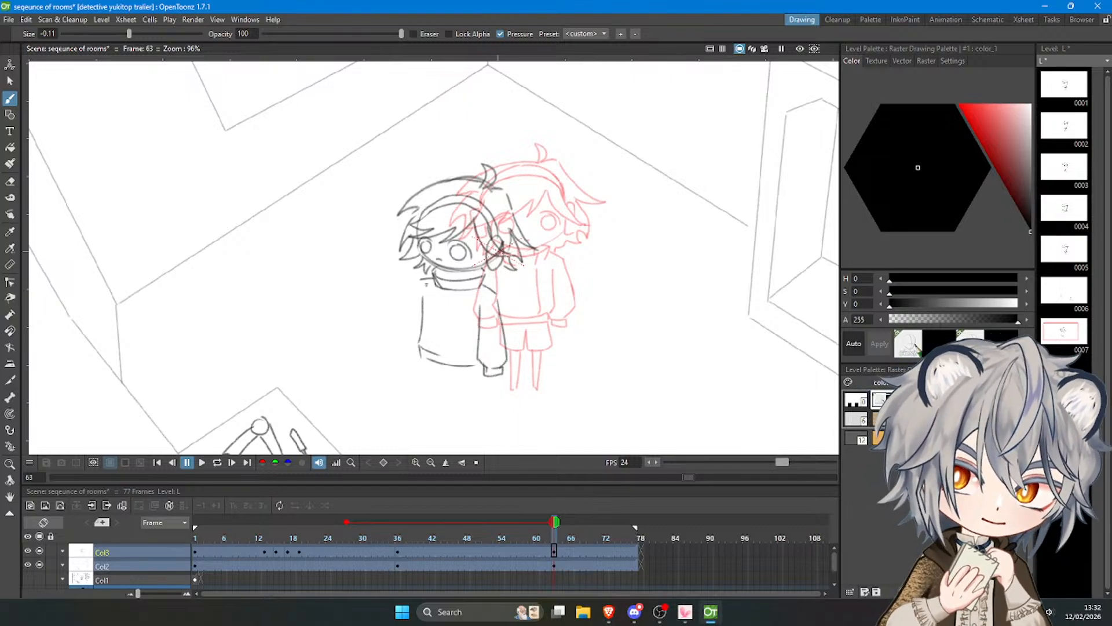
pyautogui.hotkey('ctrl', 'z')
pyautogui.moveTo(424, 281); pyautogui.dragTo(411, 351)
pyautogui.hotkey('ctrl', 'z')
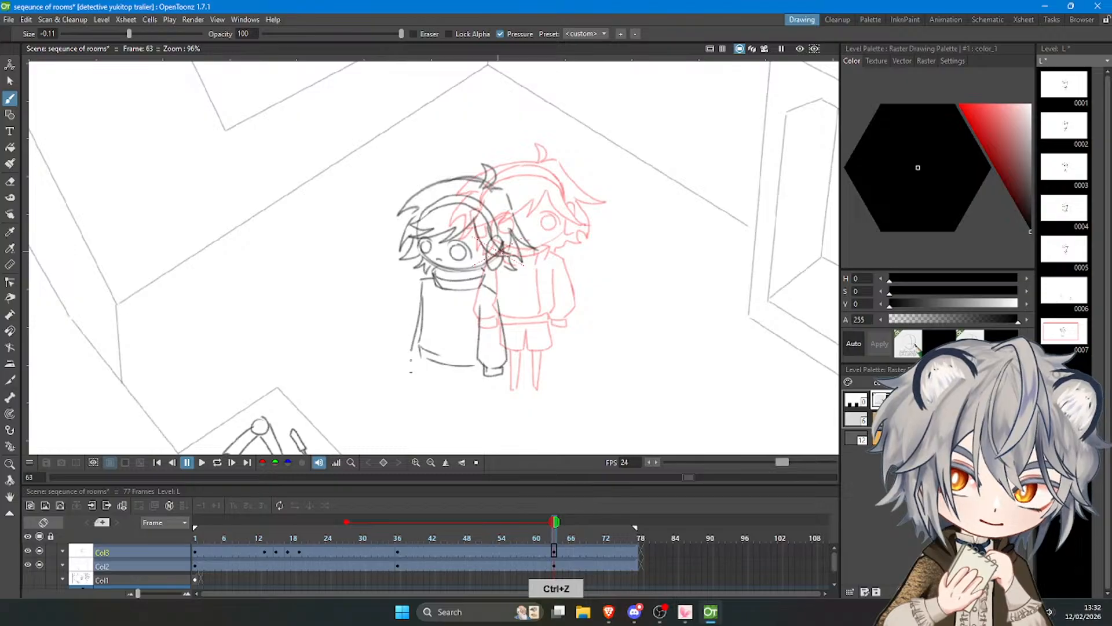
pyautogui.hotkey('ctrl', 'z')
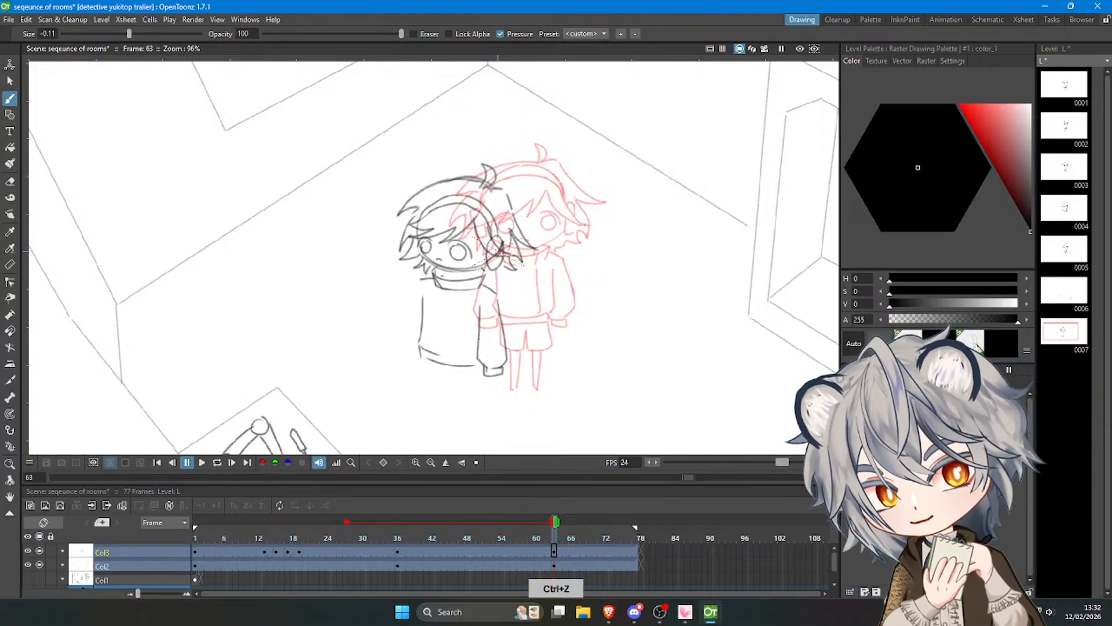
# Redraw the sweater's far side line slanting outward towards the hem and erase the old straight line.
pyautogui.moveTo(429, 292); pyautogui.dragTo(421, 345)
pyautogui.hotkey('ctrl', 'z')
pyautogui.moveTo(428, 292); pyautogui.dragTo(420, 346)
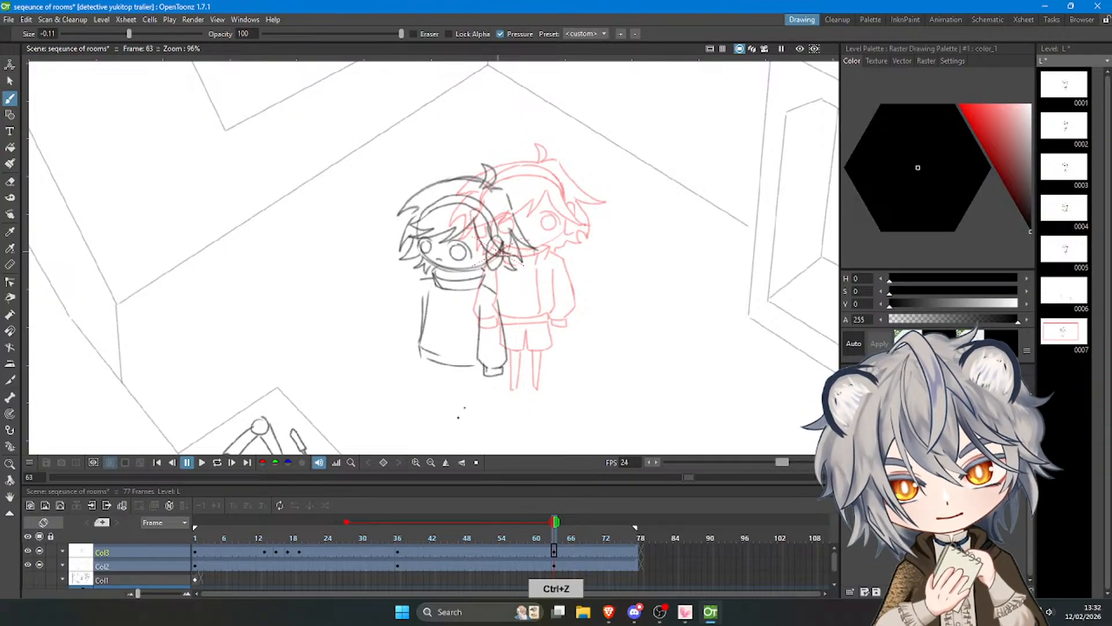
pyautogui.press('e')
pyautogui.moveTo(424, 293); pyautogui.dragTo(421, 301)
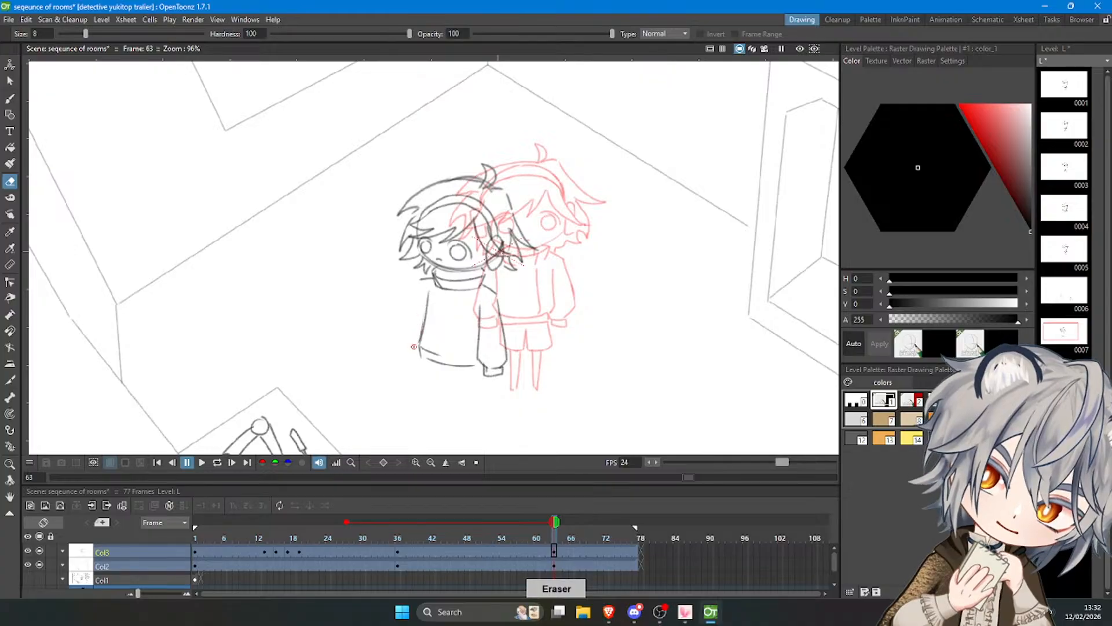
# Draw the far sleeve from the collar's edge down to a small cuff beside the slanted torso line.
pyautogui.press('b')
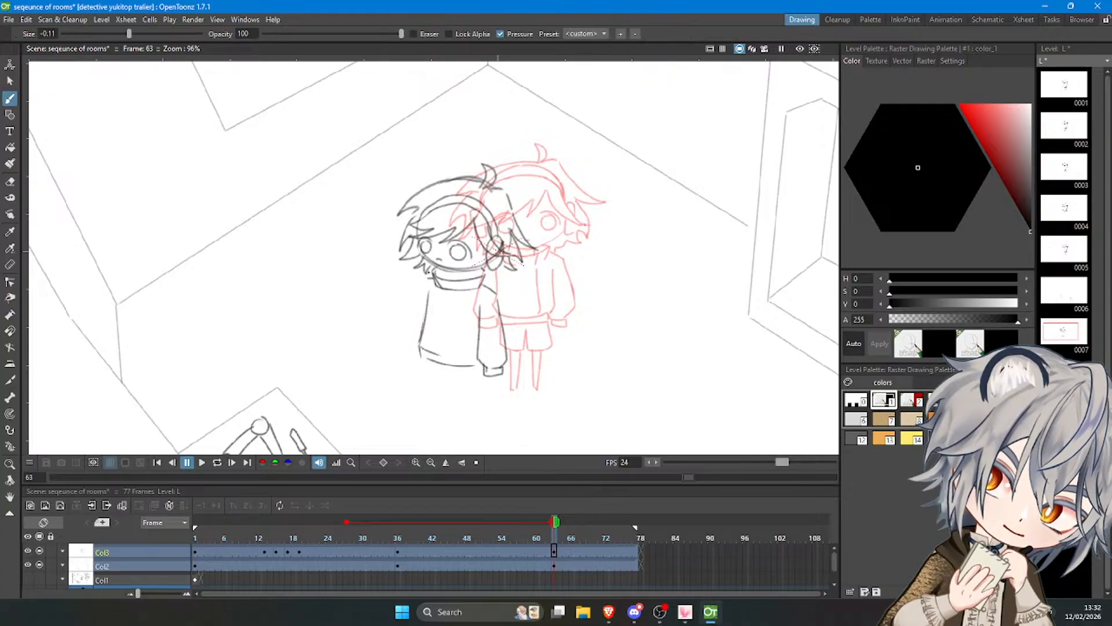
pyautogui.hotkey('ctrl', 'z')
pyautogui.moveTo(435, 278)
pyautogui.mouseDown()
pyautogui.moveTo(421, 285)
pyautogui.moveTo(407, 358)
pyautogui.moveTo(420, 347)
pyautogui.mouseUp()
pyautogui.hotkey('ctrl', 'z')
pyautogui.hotkey('ctrl', 'z')
pyautogui.moveTo(416, 308); pyautogui.dragTo(409, 359)
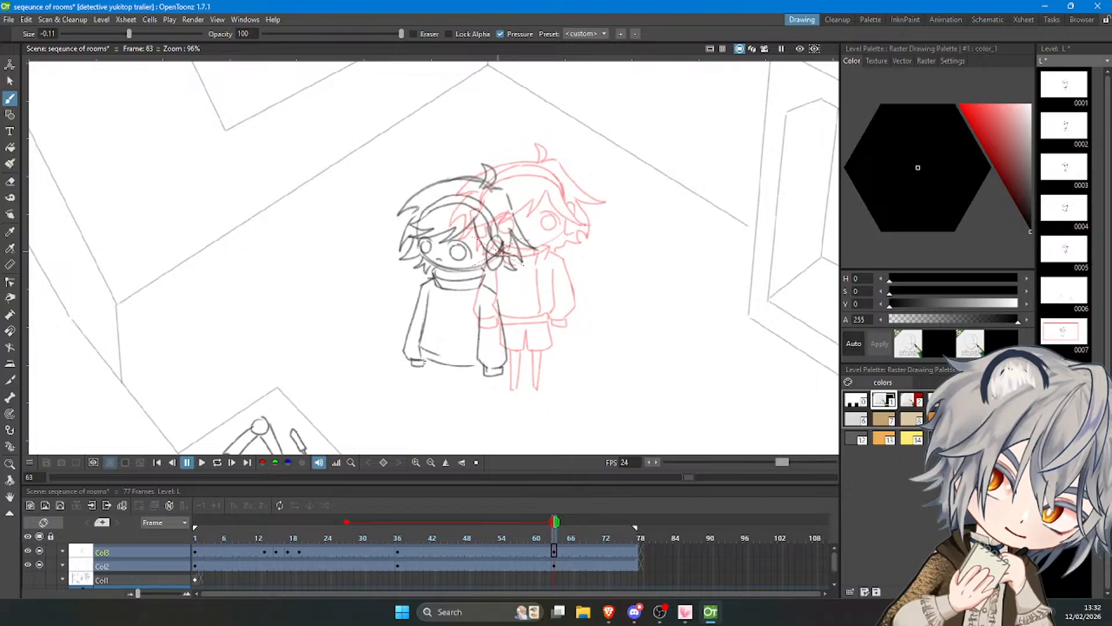
# Redraw the line separating the torso from the ear-side sleeve, running down to the sweater hem.
pyautogui.hotkey('ctrl', 'z')
pyautogui.moveTo(480, 319); pyautogui.dragTo(478, 359)
pyautogui.hotkey('ctrl', 'z')
pyautogui.hotkey('ctrl', 'z')
pyautogui.hotkey('ctrl', 'z')
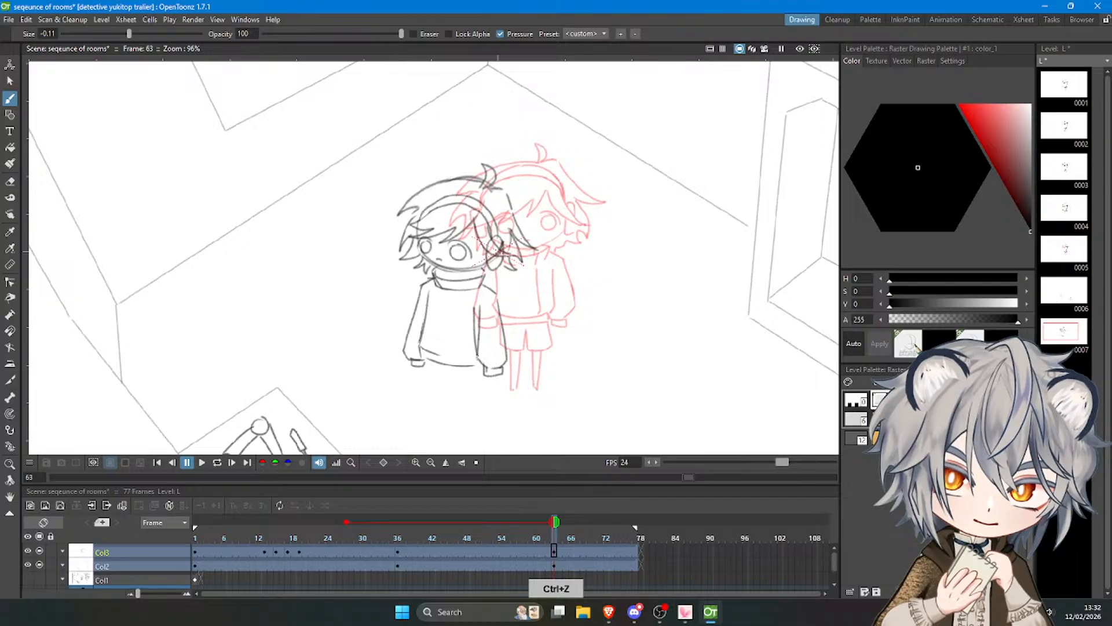
pyautogui.hotkey('ctrl', 'z')
pyautogui.moveTo(473, 314); pyautogui.dragTo(480, 359)
pyautogui.moveTo(480, 356)
pyautogui.mouseDown()
pyautogui.moveTo(426, 314)
pyautogui.moveTo(439, 369)
pyautogui.moveTo(429, 348)
pyautogui.moveTo(477, 360)
pyautogui.mouseUp()
pyautogui.hotkey('ctrl', 'z')
# Select the sweater body freehand, scale it to 93.89% by 94.31%, rotate it 3.24° and offset it -1.67 mm horizontally and 4.46 mm vertically.
pyautogui.scroll(-6, 476, 277)
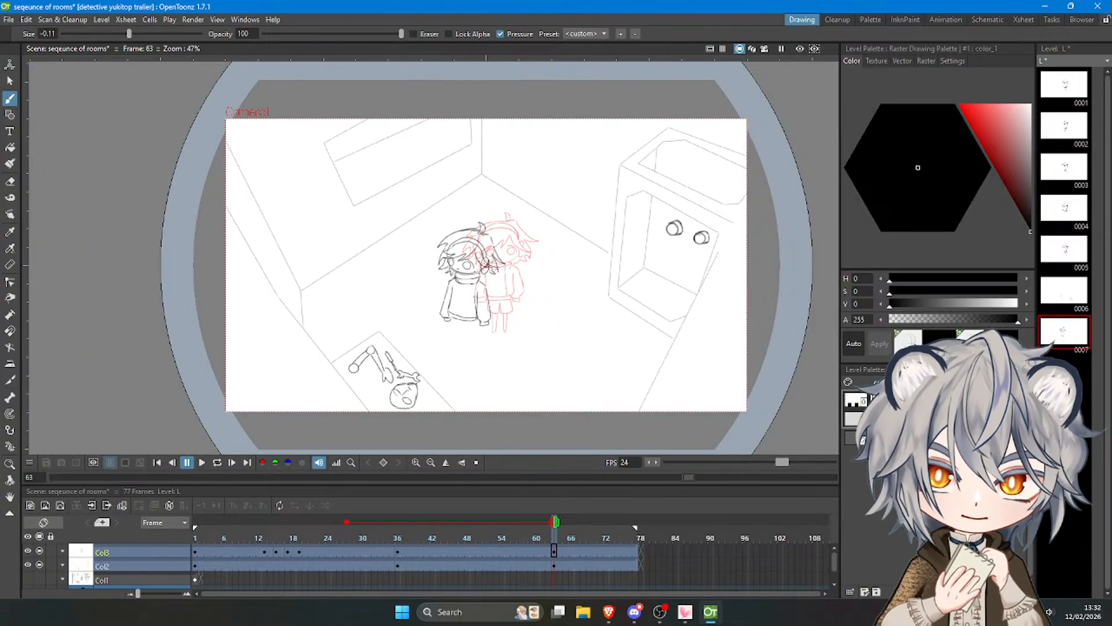
pyautogui.scroll(1, 492, 268)
pyautogui.scroll(1, 519, 359)
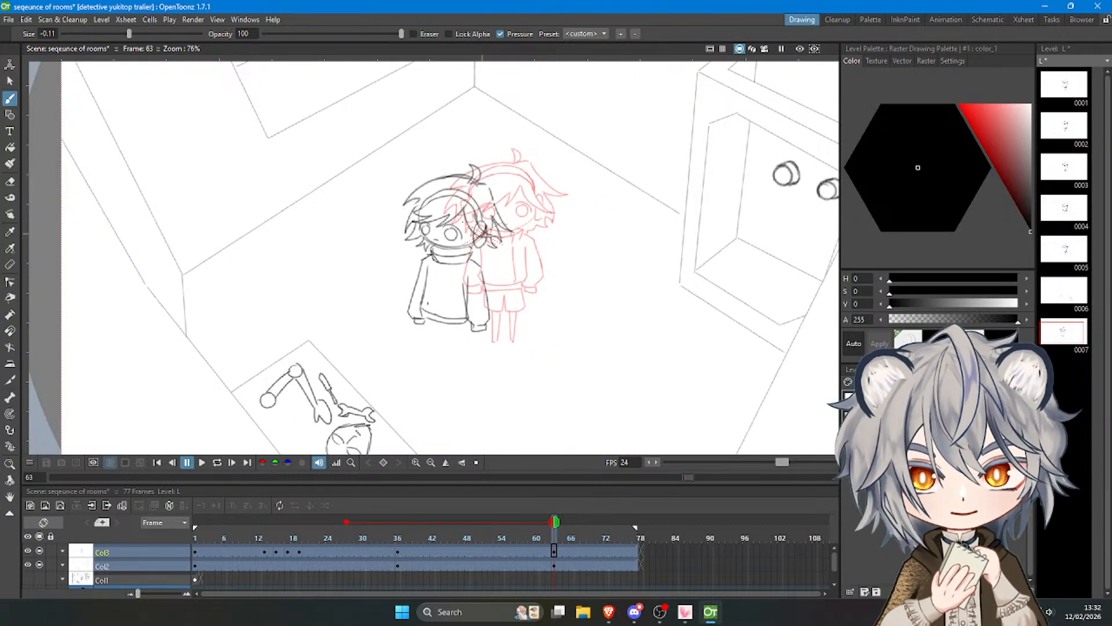
pyautogui.scroll(1, 423, 307)
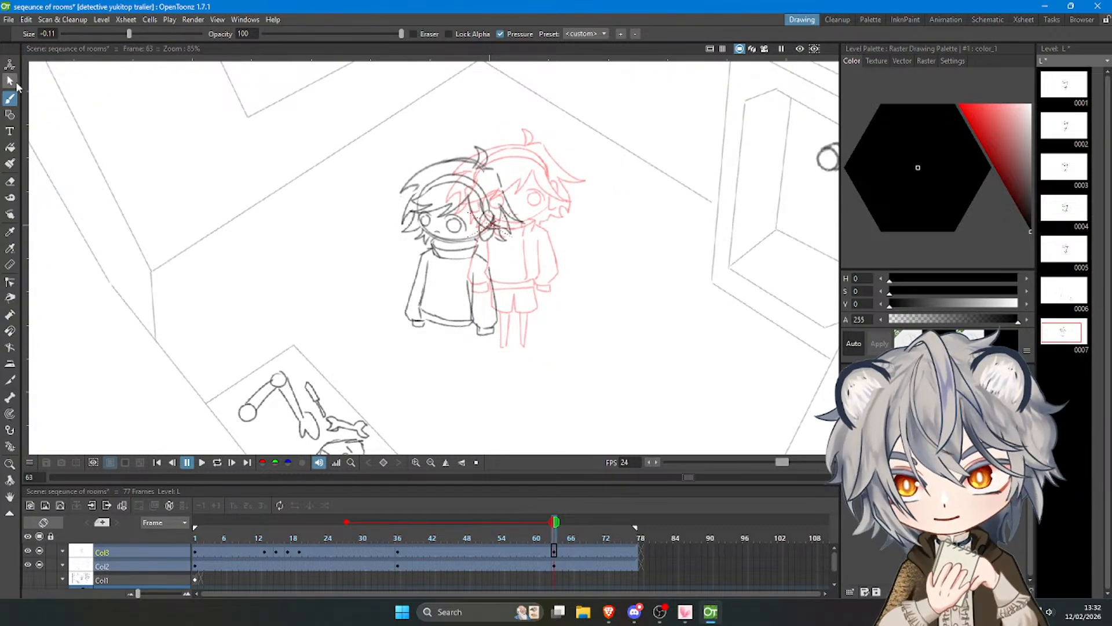
pyautogui.click(10, 82)
pyautogui.moveTo(381, 303)
pyautogui.mouseDown()
pyautogui.moveTo(388, 344)
pyautogui.moveTo(536, 300)
pyautogui.moveTo(476, 242)
pyautogui.moveTo(439, 243)
pyautogui.moveTo(382, 302)
pyautogui.mouseUp()
pyautogui.moveTo(376, 382); pyautogui.dragTo(385, 374)
pyautogui.moveTo(476, 340); pyautogui.dragTo(471, 336)
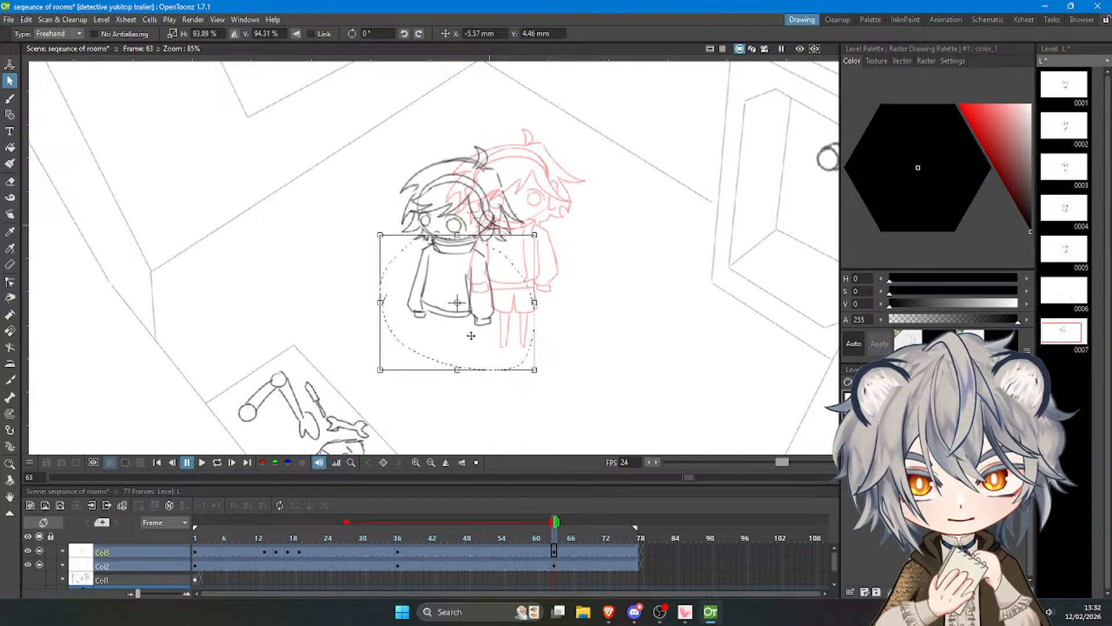
pyautogui.moveTo(546, 378); pyautogui.dragTo(551, 372)
pyautogui.moveTo(510, 340); pyautogui.dragTo(513, 340)
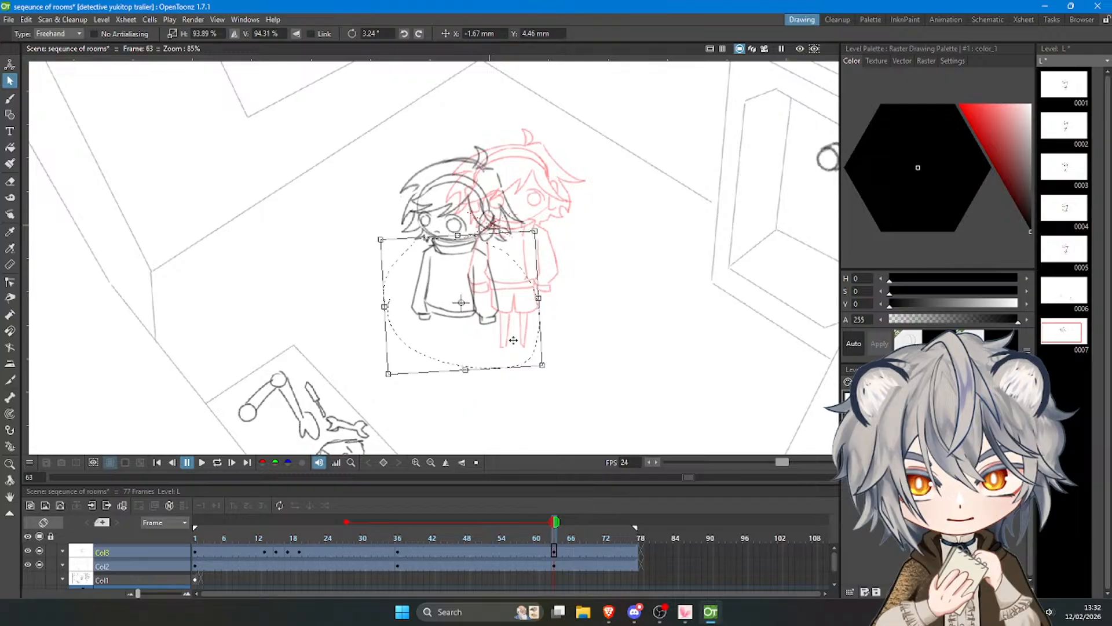
pyautogui.click(590, 316)
# Draw the shorts below the sweater hem with a wide front leg and a narrower back leg.
pyautogui.click(13, 99)
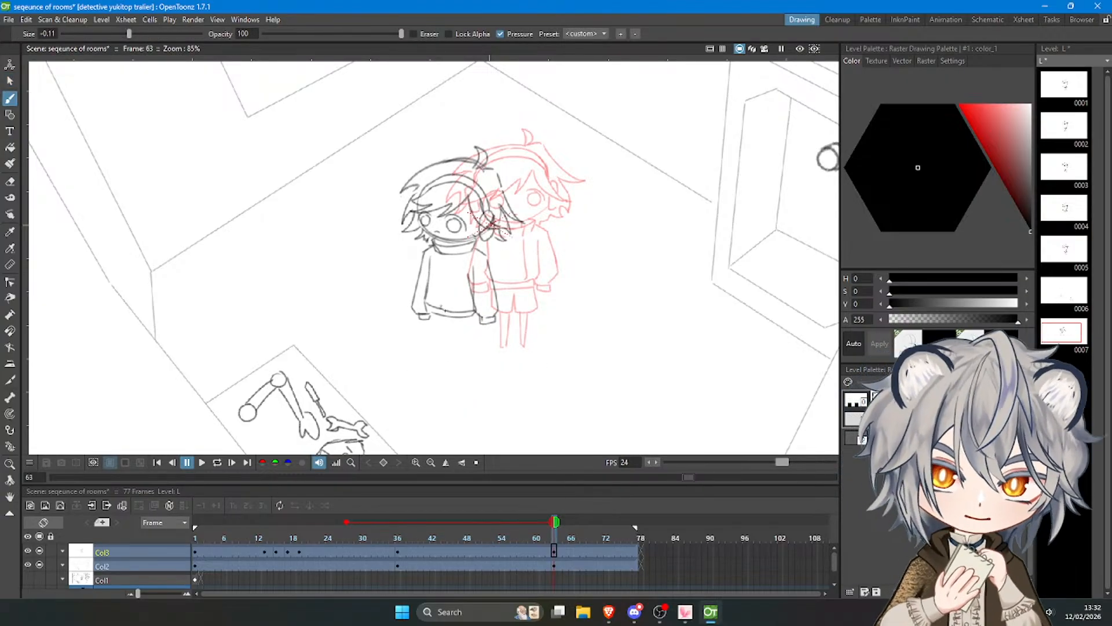
pyautogui.moveTo(451, 320); pyautogui.dragTo(454, 349)
pyautogui.hotkey('ctrl', 'z')
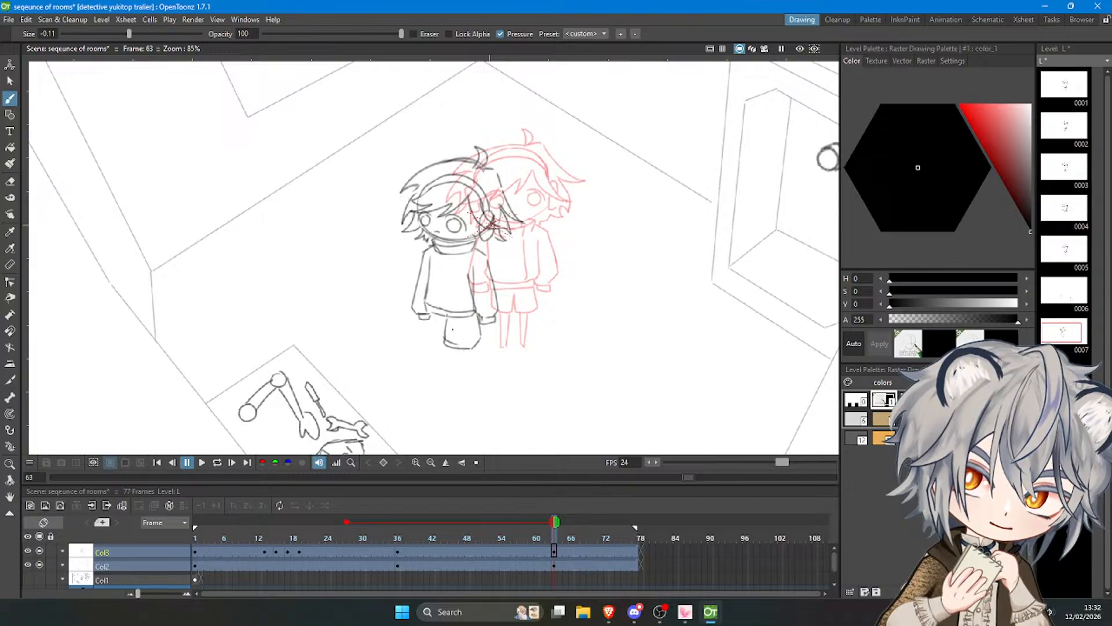
pyautogui.hotkey('ctrl', 'z')
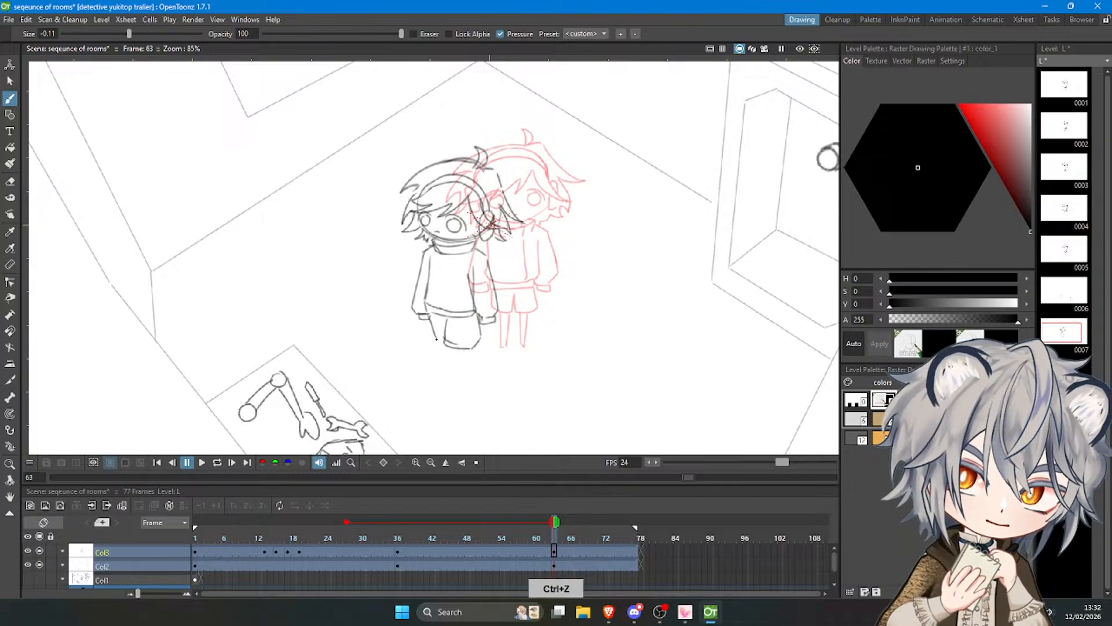
pyautogui.hotkey('ctrl', 'z')
# Draw a thin tapering front leg below the shorts and a short stub for the back leg.
pyautogui.moveTo(453, 349); pyautogui.dragTo(454, 387)
pyautogui.hotkey('ctrl', 'z')
pyautogui.hotkey('ctrl', 'z')
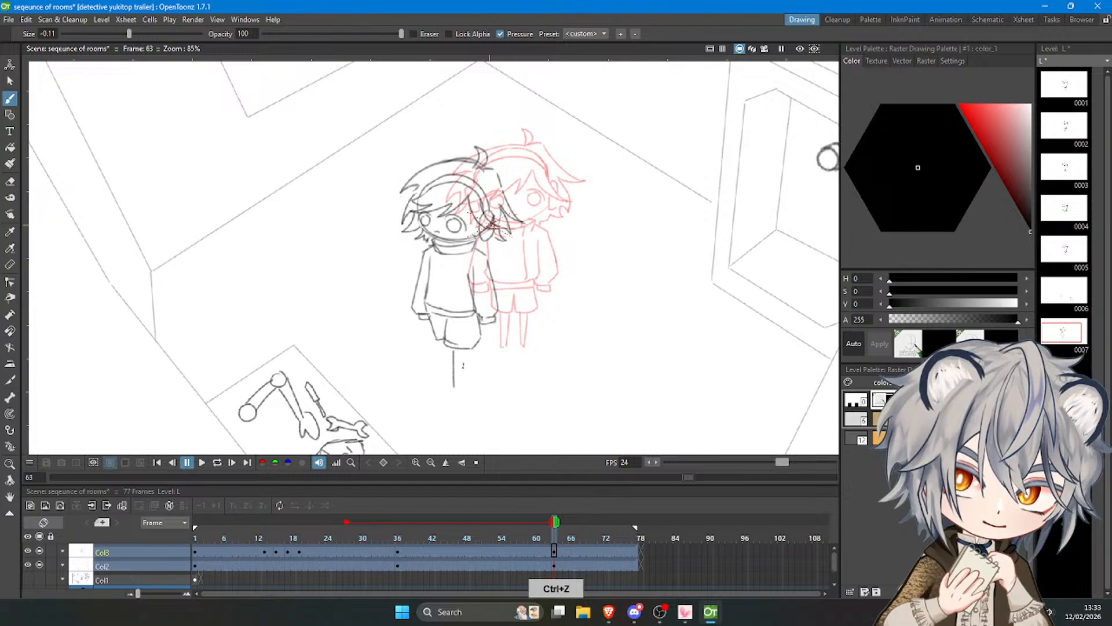
pyautogui.moveTo(458, 350); pyautogui.dragTo(460, 388)
pyautogui.moveTo(442, 341); pyautogui.dragTo(445, 355)
pyautogui.hotkey('ctrl', 'z')
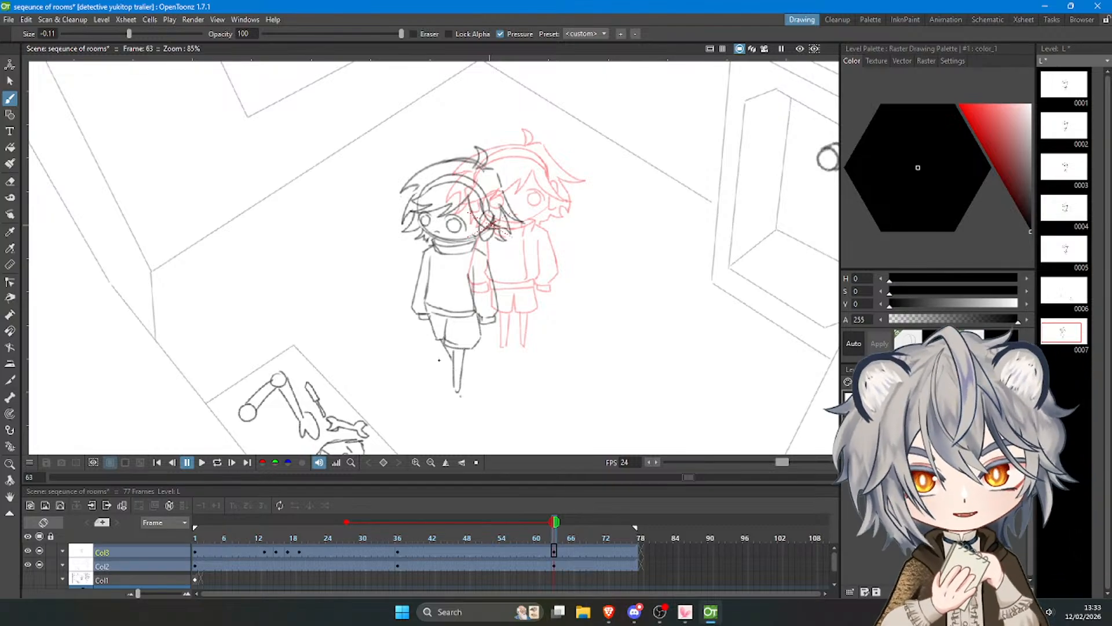
# Select the lower leg freehand and shorten it slightly.
pyautogui.scroll(-10, 402, 327)
pyautogui.scroll(5, 424, 316)
pyautogui.scroll(2, 425, 315)
pyautogui.press('s')
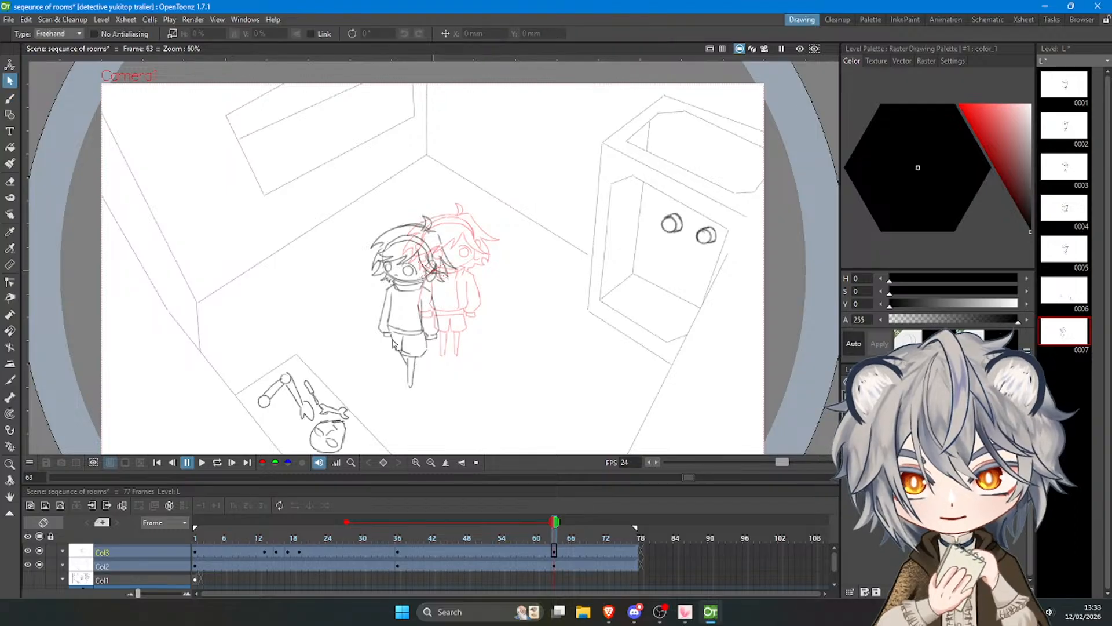
pyautogui.moveTo(432, 433)
pyautogui.mouseDown()
pyautogui.moveTo(415, 167)
pyautogui.moveTo(469, 426)
pyautogui.mouseUp()
pyautogui.click(550, 328)
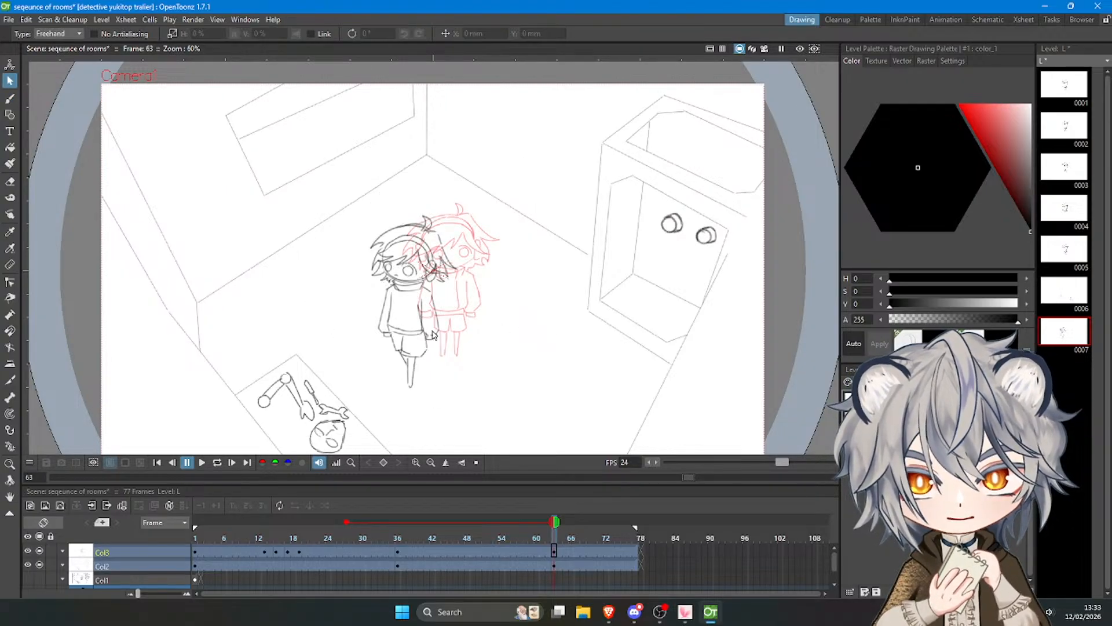
pyautogui.moveTo(437, 348)
pyautogui.mouseDown()
pyautogui.moveTo(399, 324)
pyautogui.moveTo(385, 335)
pyautogui.moveTo(402, 394)
pyautogui.moveTo(437, 346)
pyautogui.mouseUp()
pyautogui.moveTo(437, 402); pyautogui.dragTo(427, 377)
pyautogui.click(470, 368)
# Select the whole character freehand and rotate it slightly so the head tilts away from the previous pose.
pyautogui.moveTo(374, 196)
pyautogui.mouseDown()
pyautogui.moveTo(345, 246)
pyautogui.moveTo(397, 191)
pyautogui.moveTo(374, 196)
pyautogui.mouseUp()
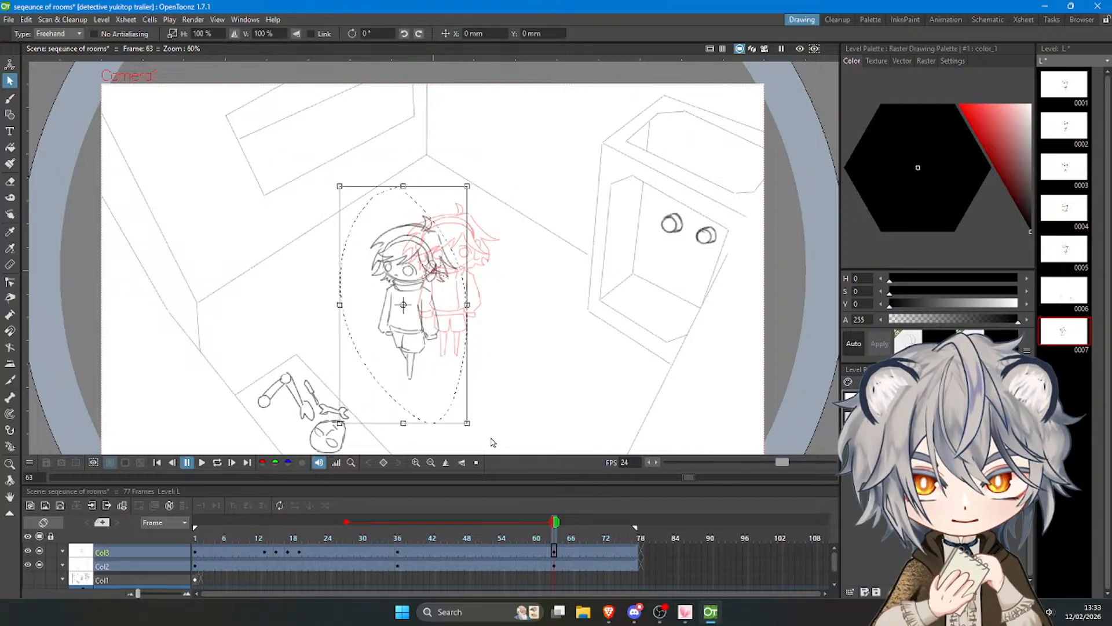
pyautogui.moveTo(489, 442); pyautogui.dragTo(484, 425)
pyautogui.click(511, 372)
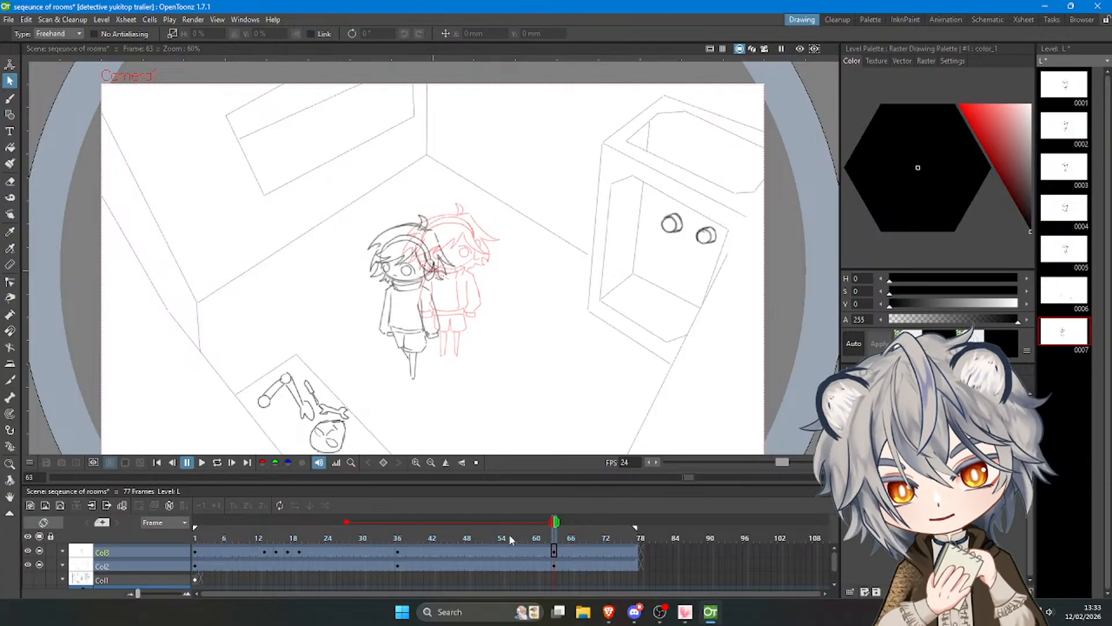
# Play the animation from frame 1 to review the change of pose.
pyautogui.moveTo(543, 540); pyautogui.dragTo(157, 547)
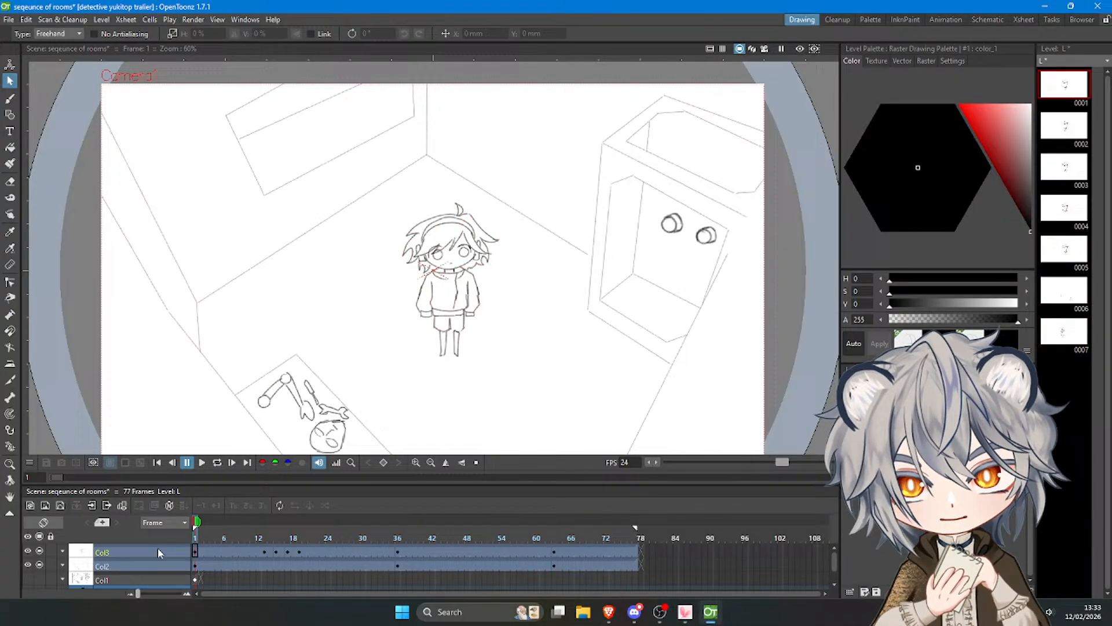
pyautogui.click(201, 463)
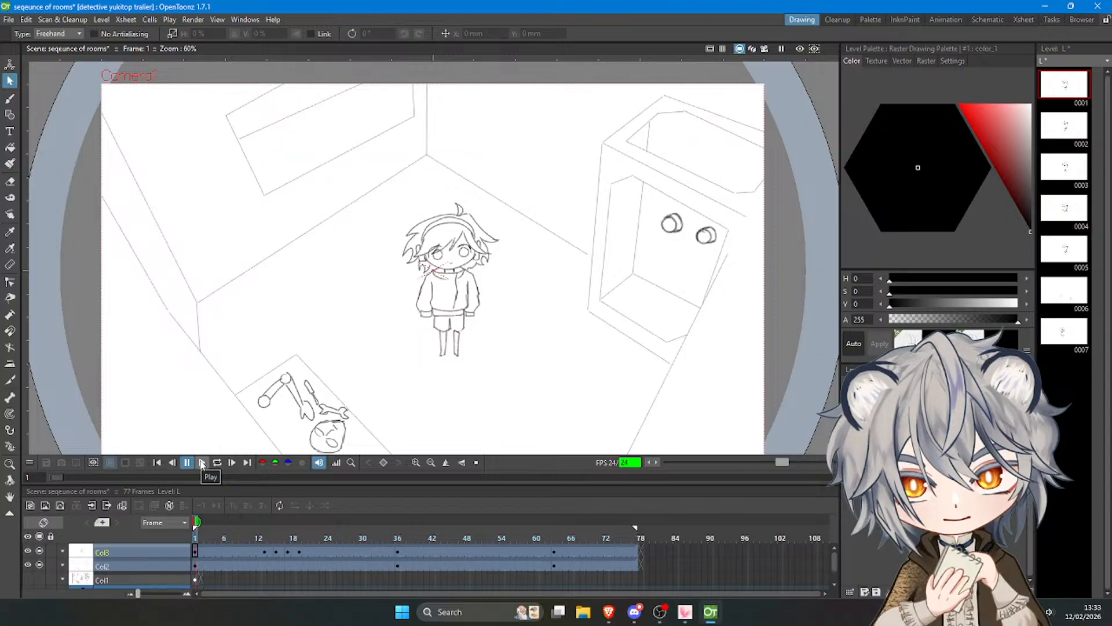
# Start a new blank drawing on Col3 at frame 67 with the Brush tool.
pyautogui.click(575, 538)
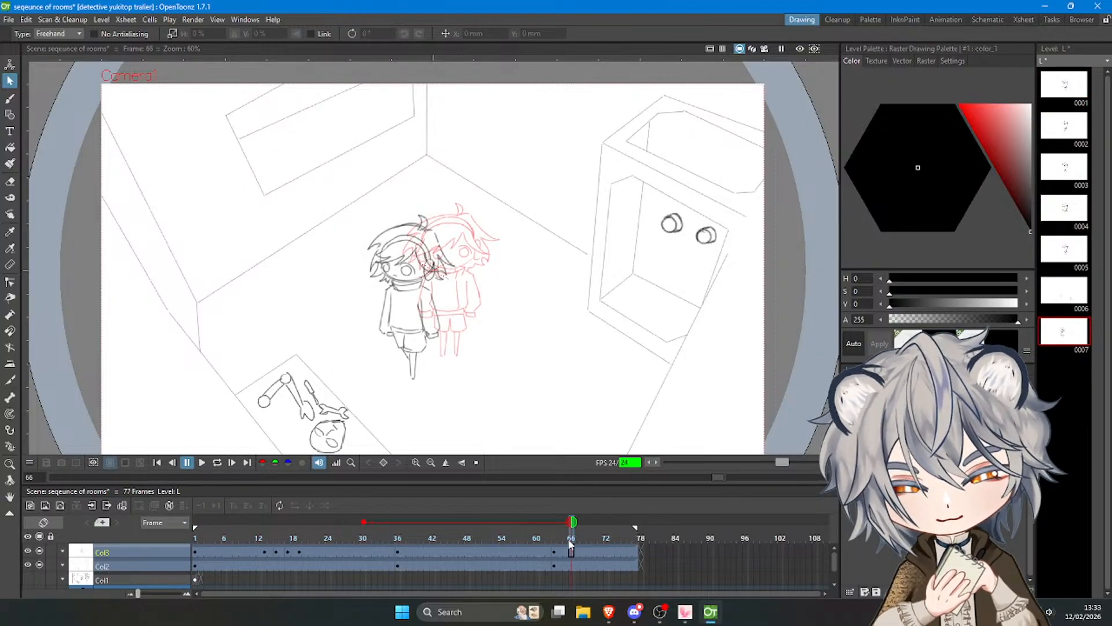
pyautogui.click(566, 538)
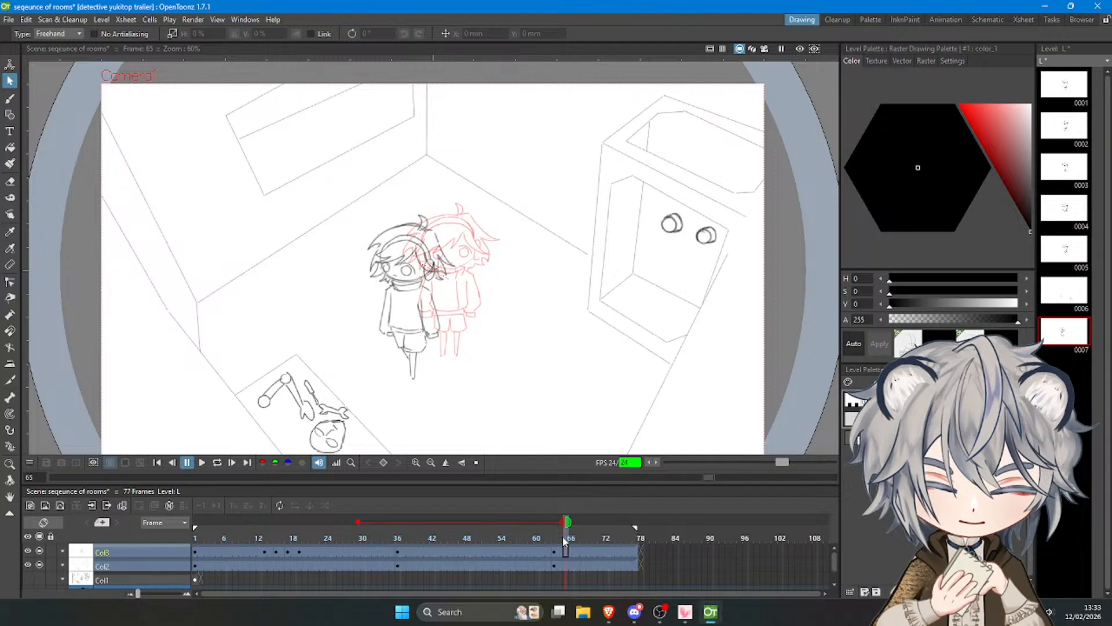
pyautogui.click(572, 538)
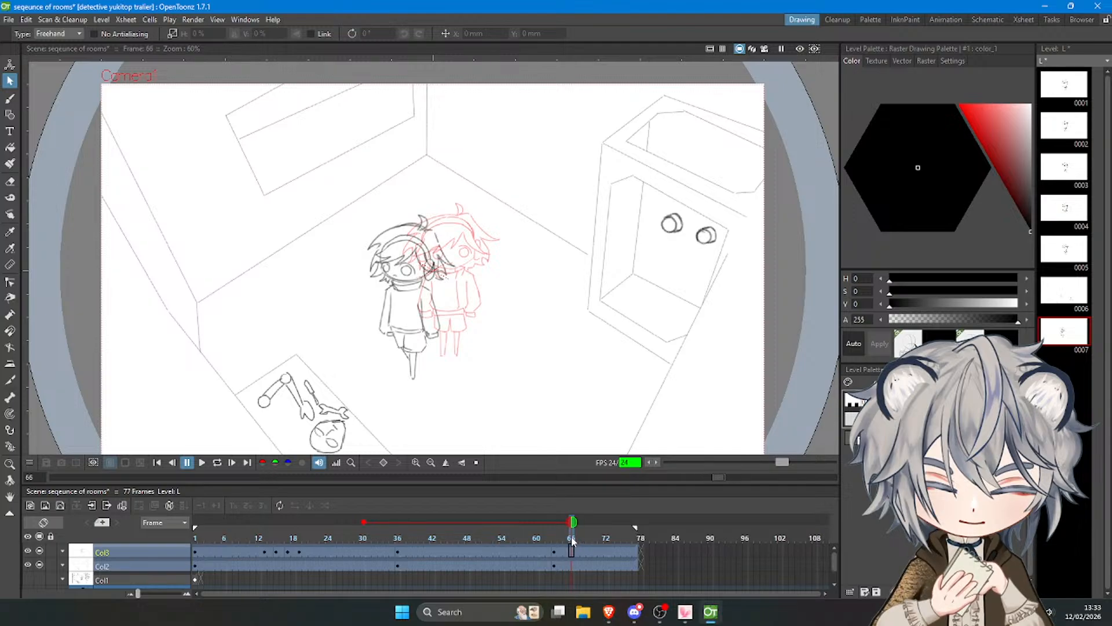
pyautogui.click(578, 539)
pyautogui.press('b')
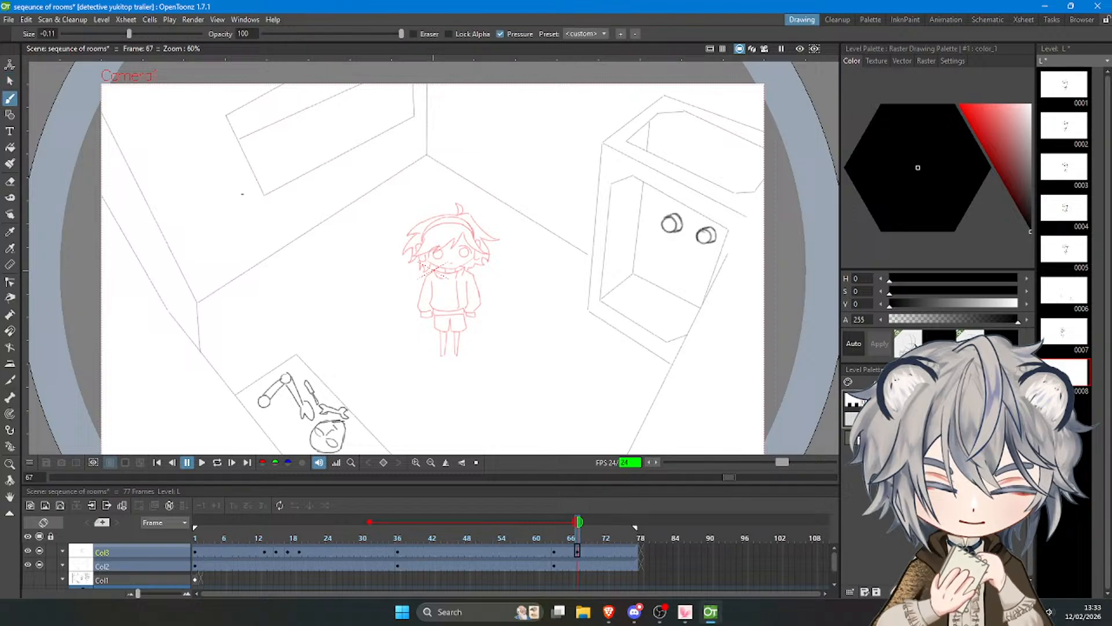
# Limit the onion skin to the preceding frame, and erase the arm on the left of the character in the frame 63 drawing.
pyautogui.click(566, 521)
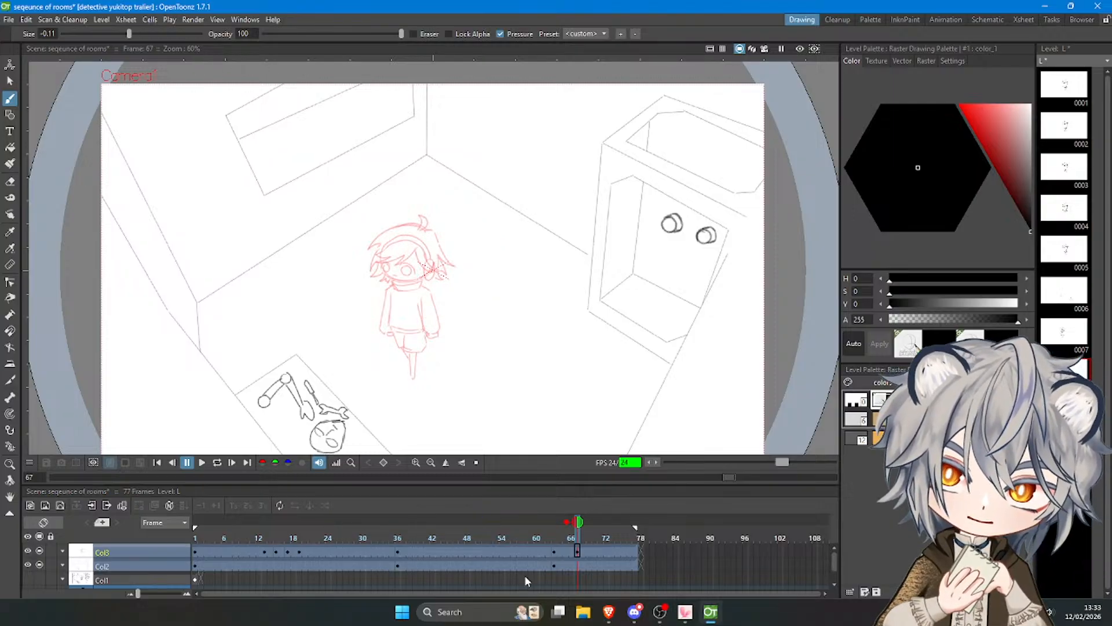
pyautogui.click(554, 550)
pyautogui.scroll(5, 388, 328)
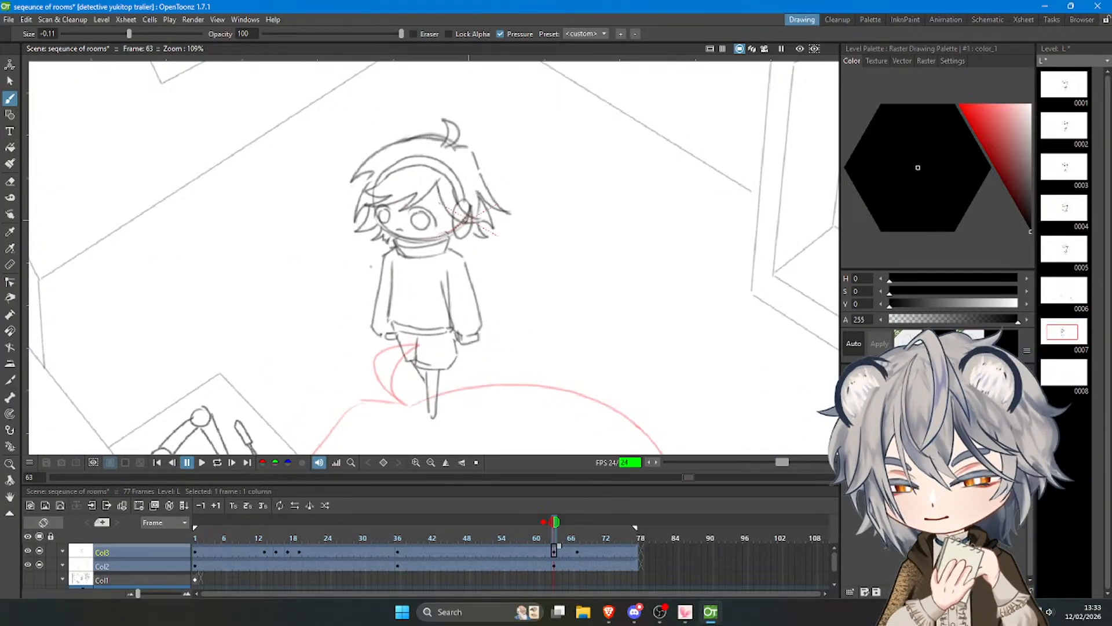
pyautogui.press('e')
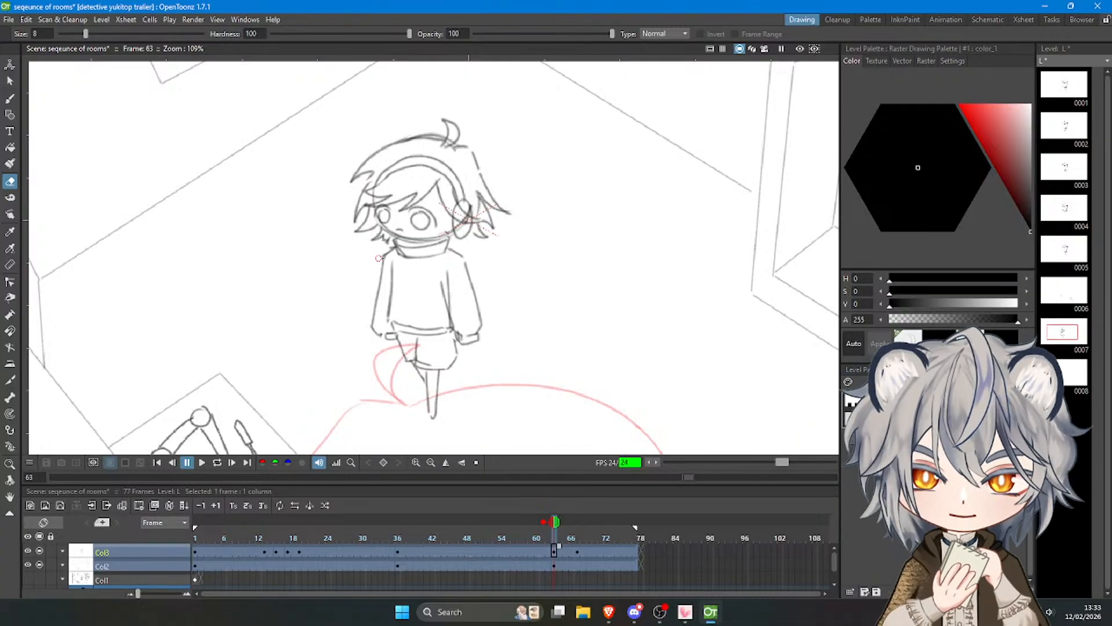
pyautogui.moveTo(379, 257)
pyautogui.mouseDown()
pyautogui.moveTo(370, 345)
pyautogui.moveTo(386, 328)
pyautogui.mouseUp()
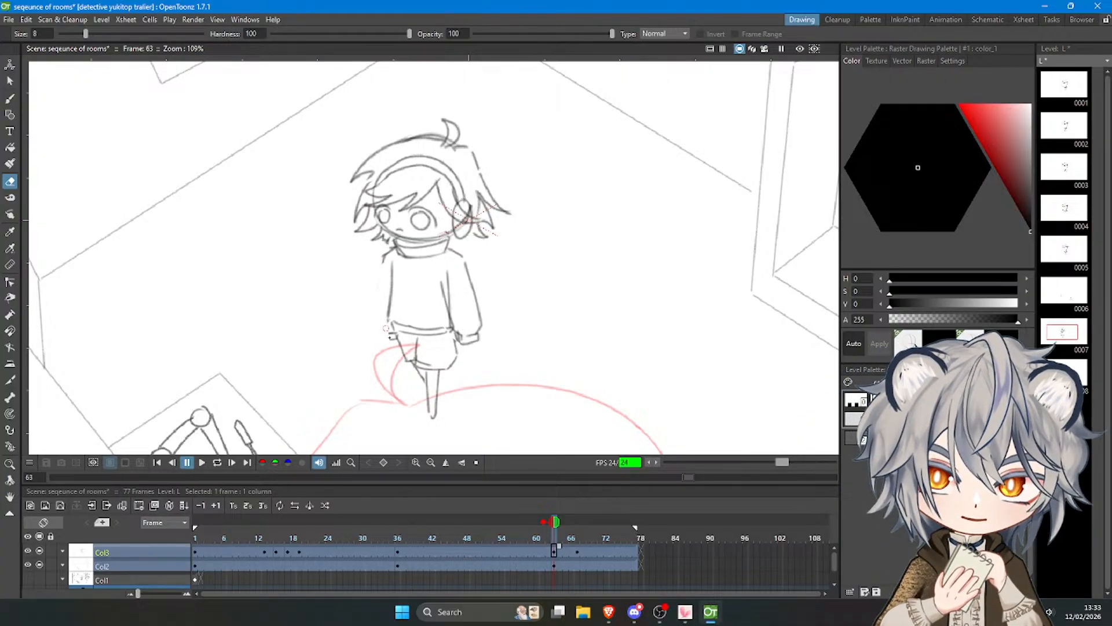
# Redraw the character's left-hand arm in frame 63 with the Brush, angled further out from the sweater and ending in a cuff.
pyautogui.press('b')
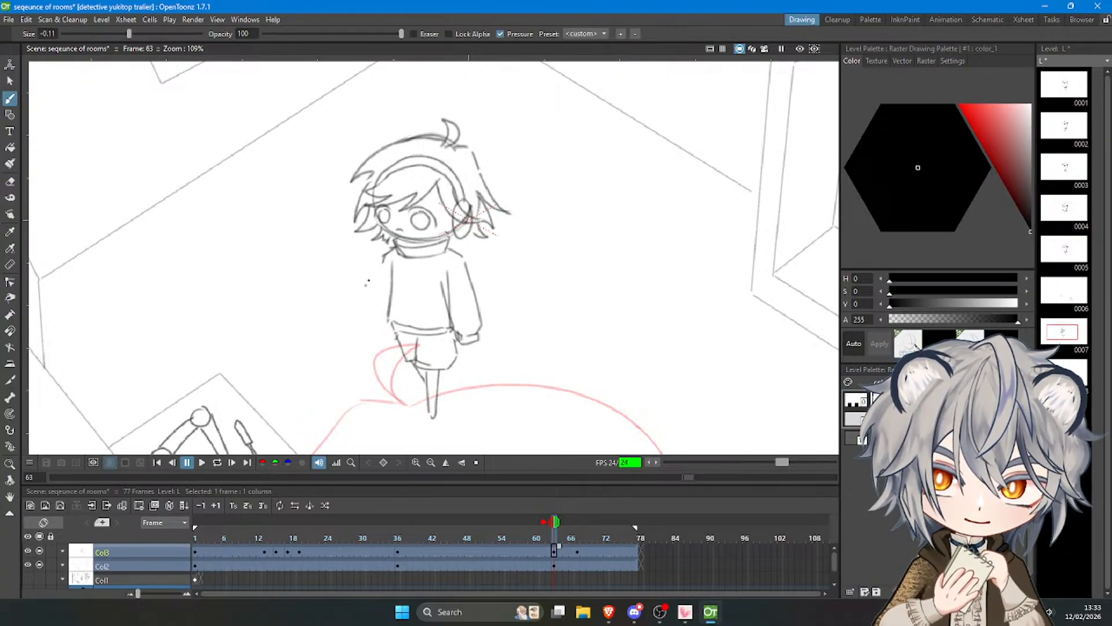
pyautogui.hotkey('ctrl', 'z')
pyautogui.moveTo(362, 317); pyautogui.dragTo(360, 320)
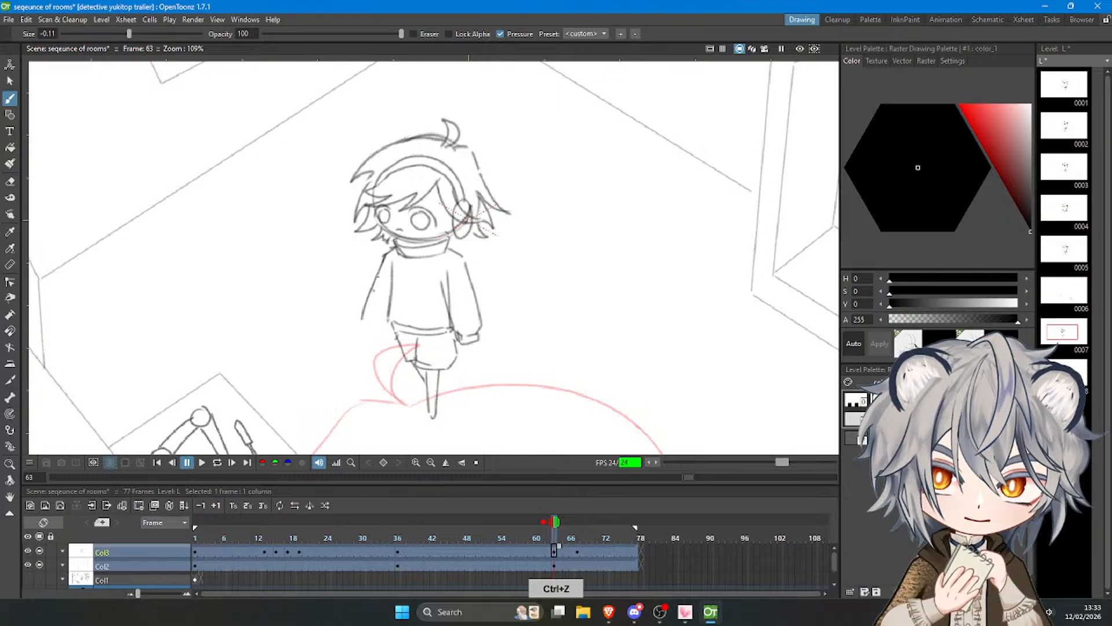
pyautogui.hotkey('ctrl', 'z')
pyautogui.moveTo(386, 255); pyautogui.dragTo(367, 328)
pyautogui.hotkey('ctrl', 'z')
pyautogui.moveTo(366, 328); pyautogui.dragTo(386, 341)
pyautogui.hotkey('ctrl', 'z')
pyautogui.hotkey('ctrl', 'z')
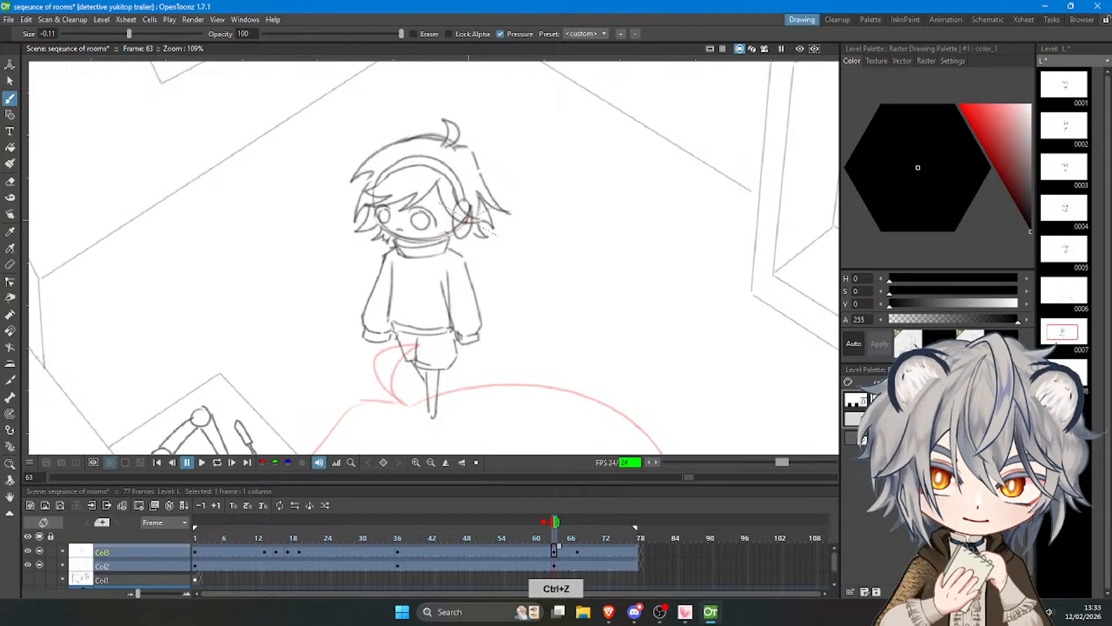
# Erase the inner line between the torso and the right-hand arm, and redraw the sweater's side edge there.
pyautogui.press('a')
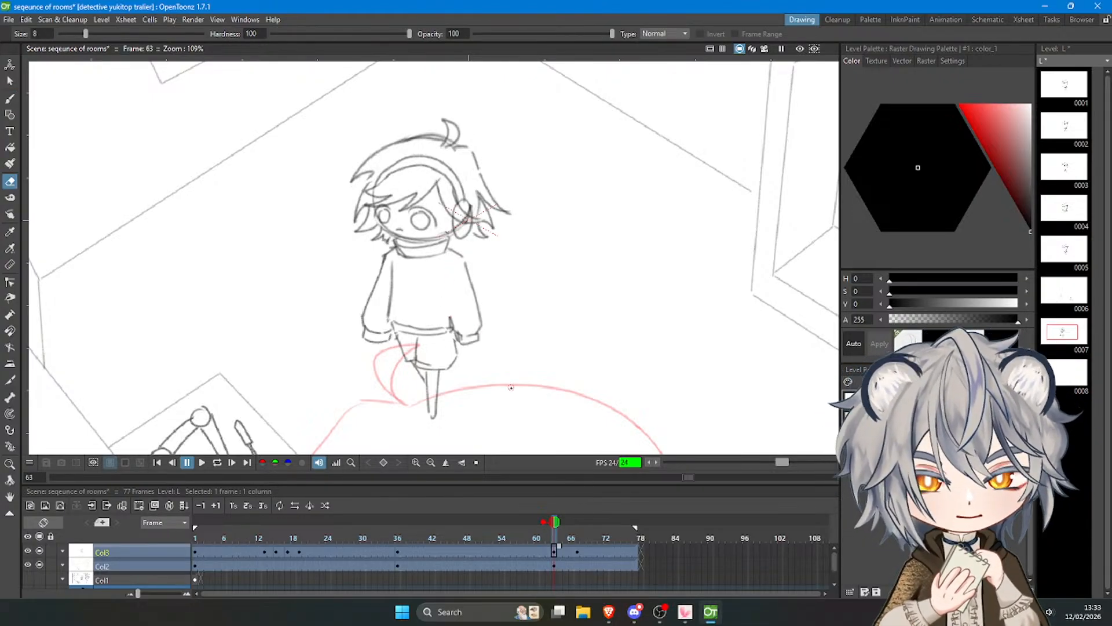
pyautogui.press('b')
pyautogui.moveTo(444, 268); pyautogui.dragTo(450, 317)
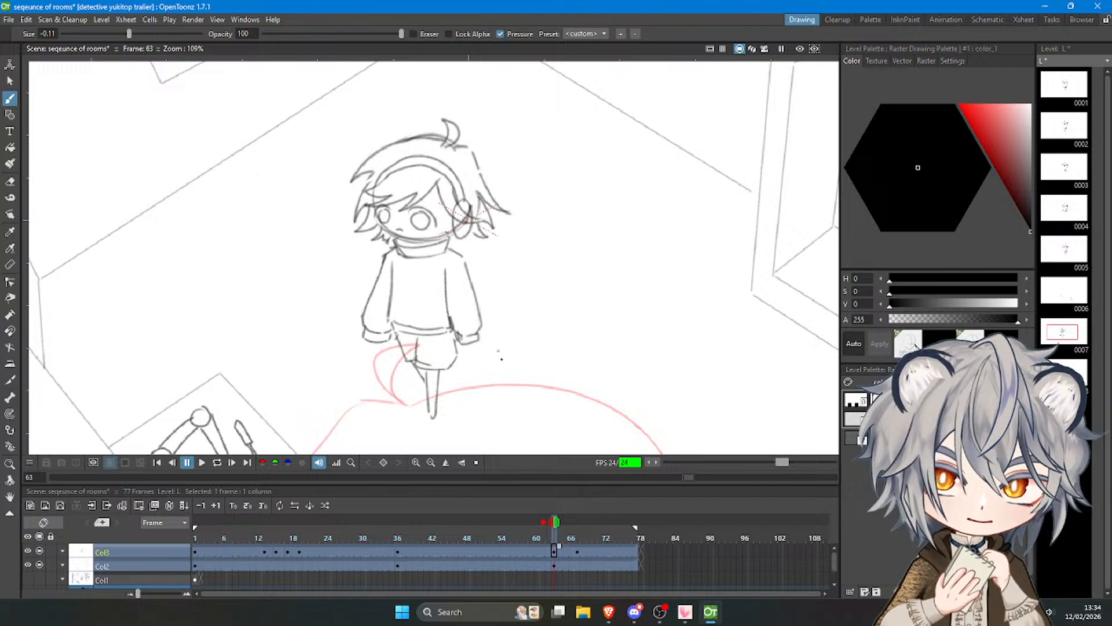
# Select the right-hand arm freehand, rotate it 12.2° away from the body, and redraw the sweater's side edge beside it.
pyautogui.press('s')
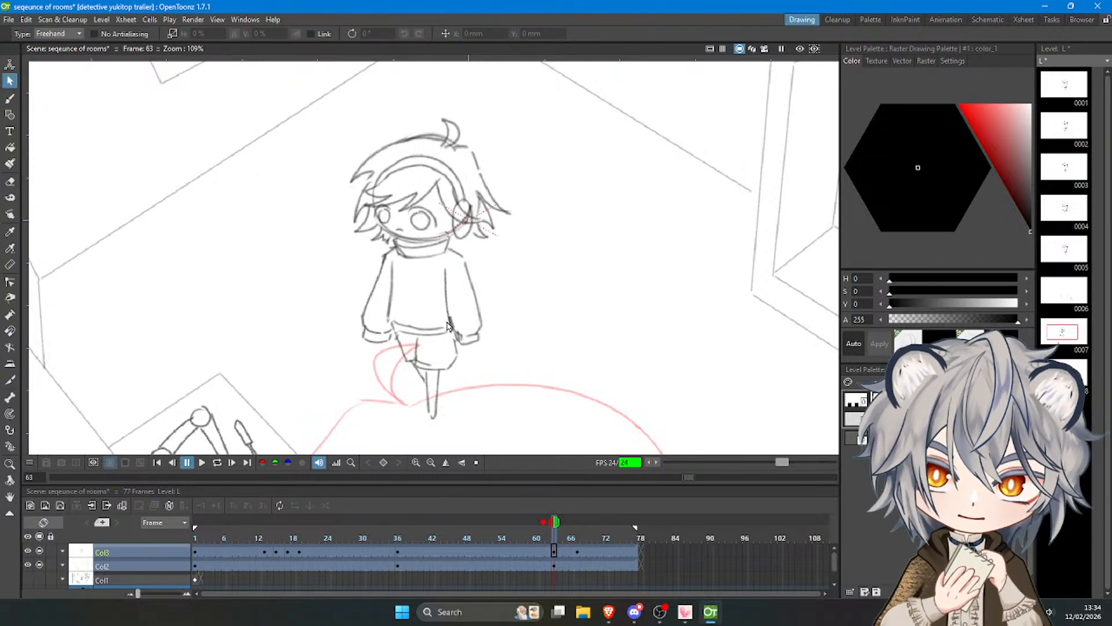
pyautogui.moveTo(455, 347)
pyautogui.mouseDown()
pyautogui.moveTo(488, 352)
pyautogui.moveTo(488, 244)
pyautogui.moveTo(440, 267)
pyautogui.moveTo(445, 321)
pyautogui.moveTo(517, 355)
pyautogui.moveTo(527, 349)
pyautogui.moveTo(510, 325)
pyautogui.mouseUp()
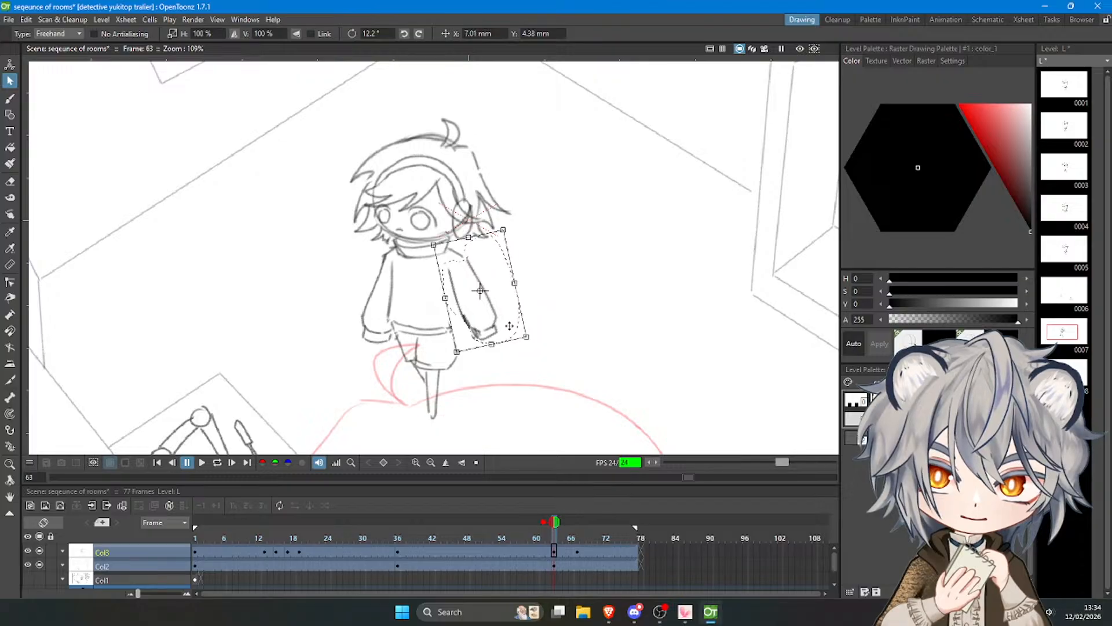
pyautogui.click(617, 318)
pyautogui.click(10, 98)
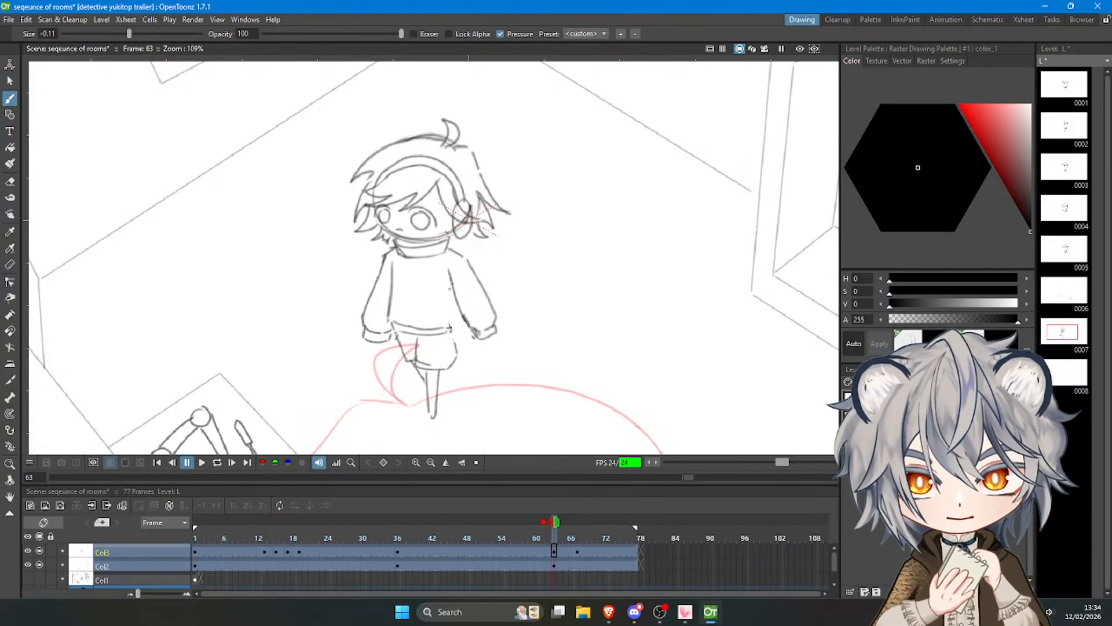
pyautogui.hotkey('ctrl', 'z')
pyautogui.moveTo(451, 279); pyautogui.dragTo(453, 329)
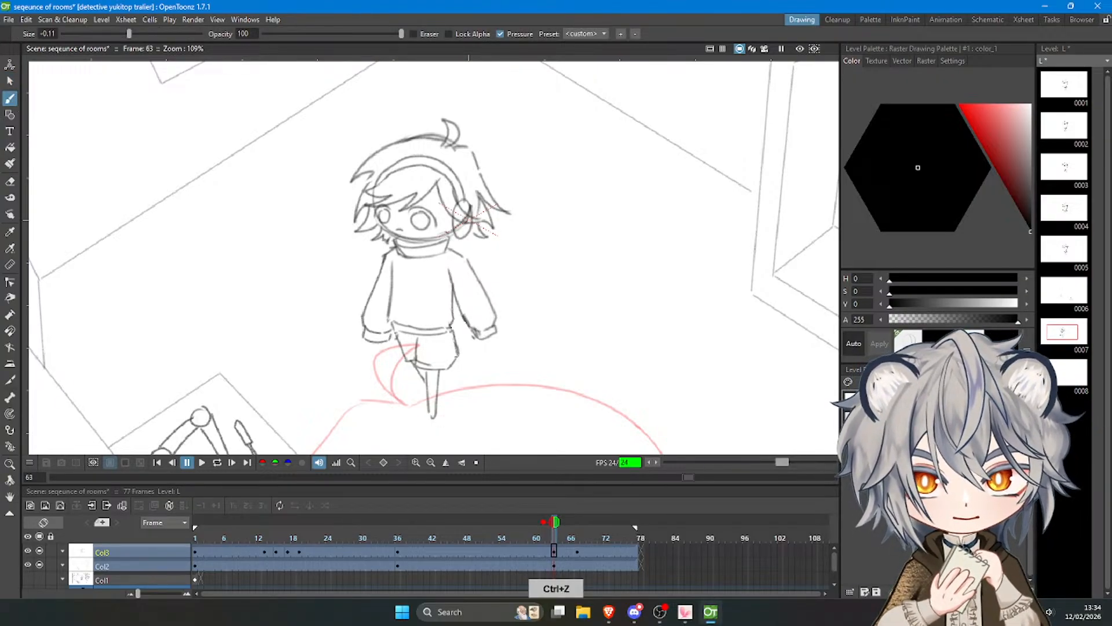
# Draw a centre line down the collar and front of the sweater in the frame 63 drawing.
pyautogui.scroll(-5, 472, 354)
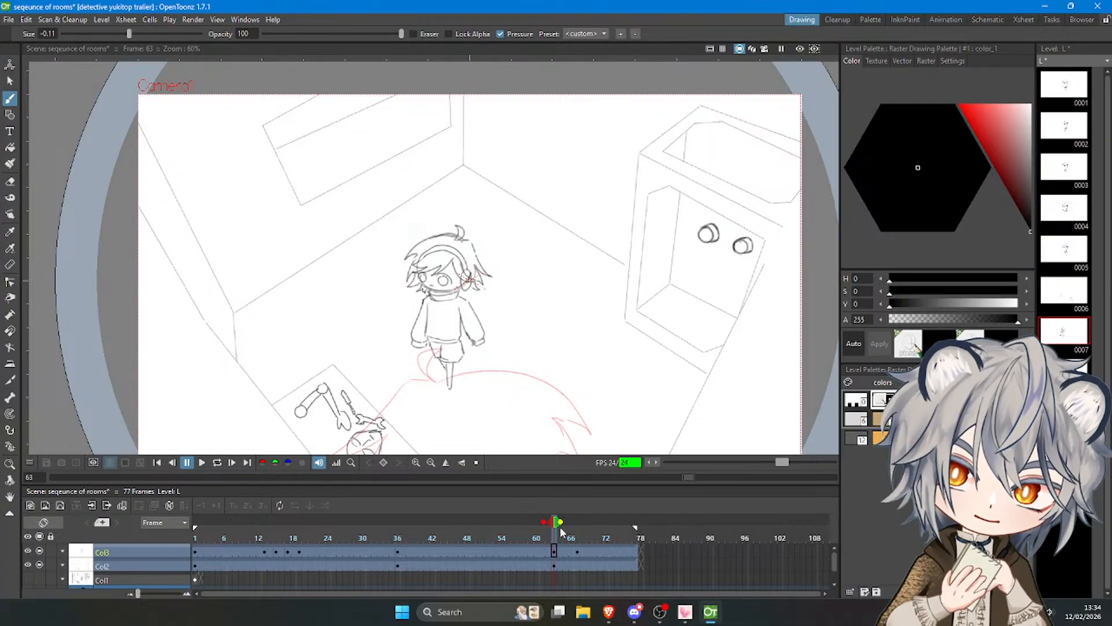
pyautogui.moveTo(558, 526)
pyautogui.mouseDown()
pyautogui.moveTo(543, 534)
pyautogui.moveTo(567, 533)
pyautogui.moveTo(552, 534)
pyautogui.mouseUp()
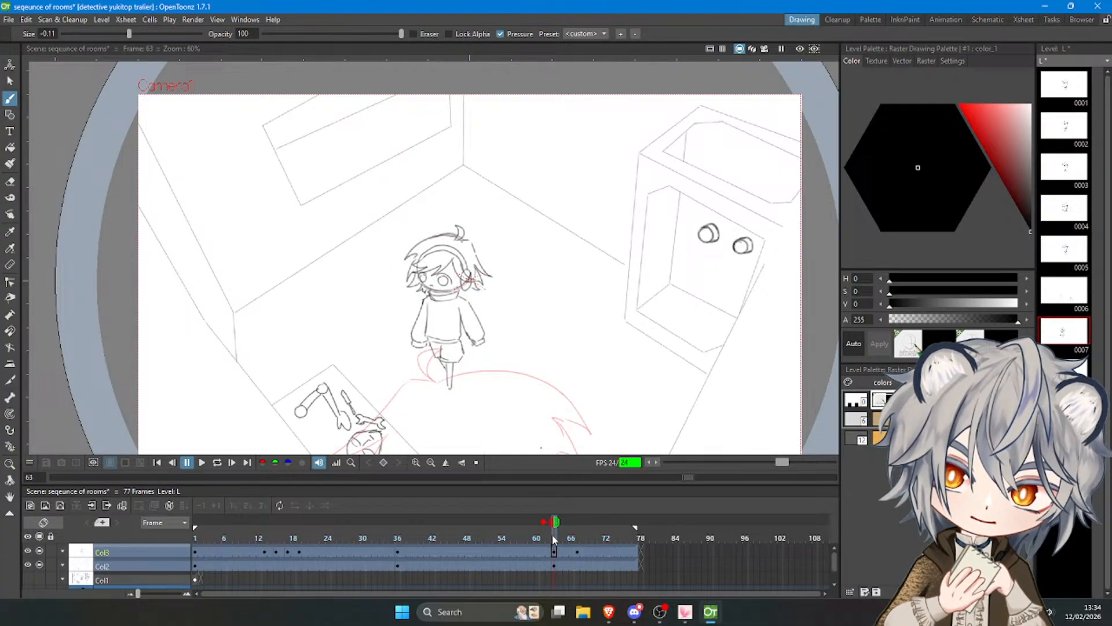
pyautogui.scroll(4, 496, 272)
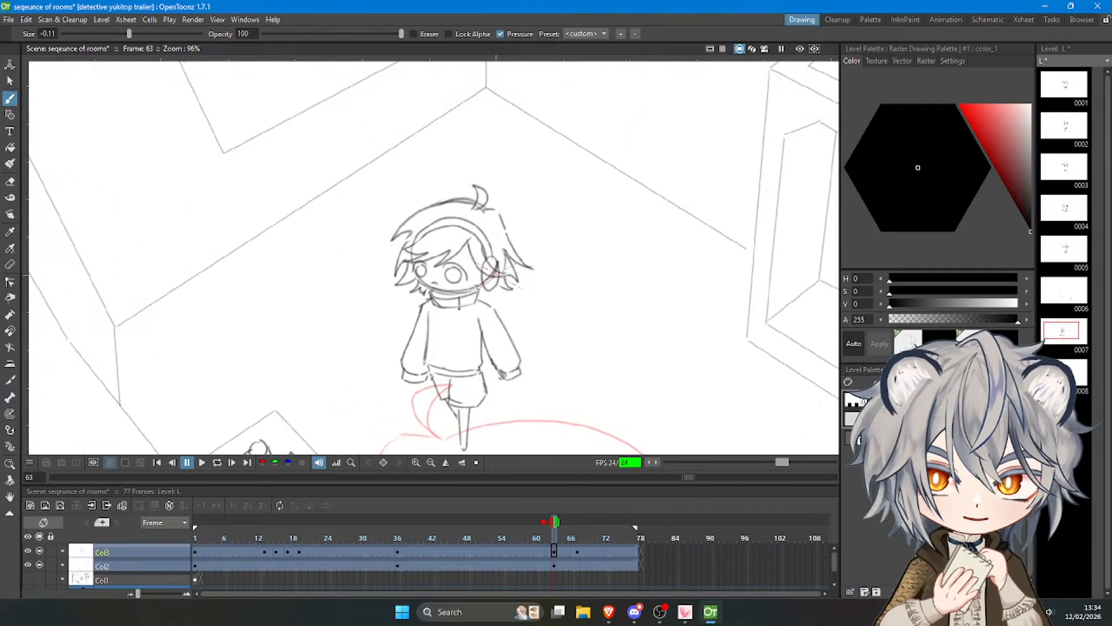
pyautogui.hotkey('ctrl', 'z')
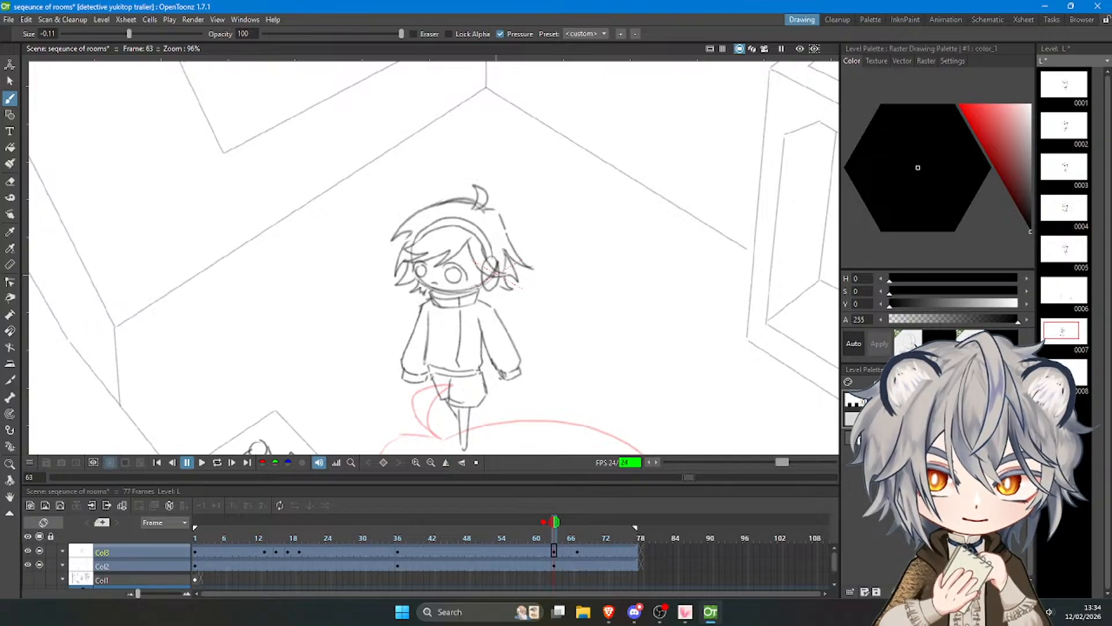
# Play the animation in a loop to review the revised turned pose.
pyautogui.scroll(-4, 496, 272)
pyautogui.moveTo(555, 538); pyautogui.dragTo(336, 534)
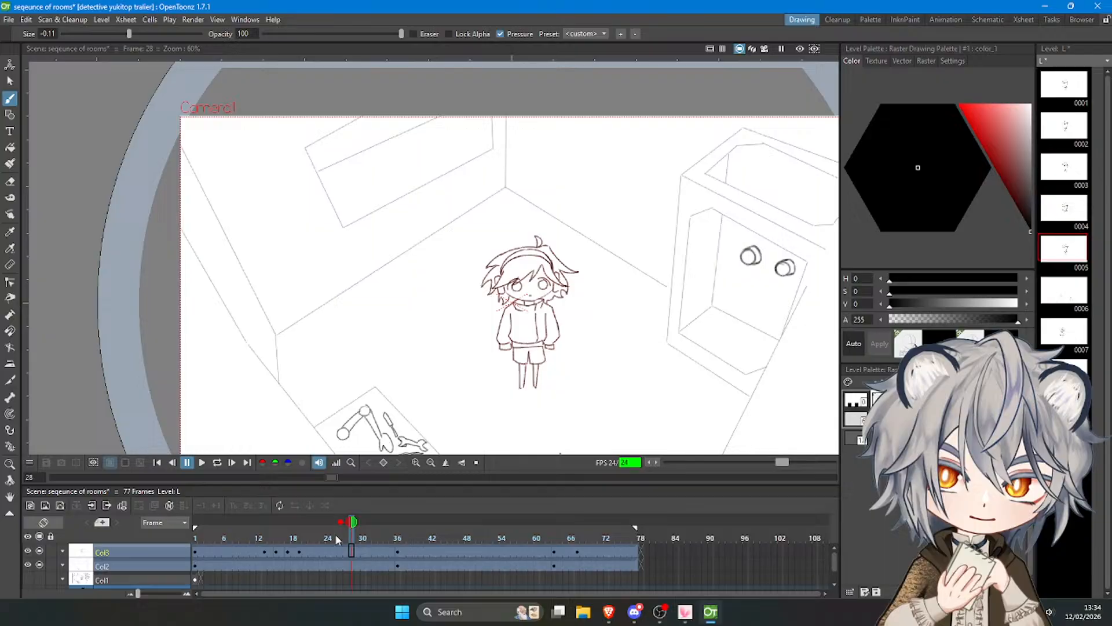
pyautogui.click(203, 463)
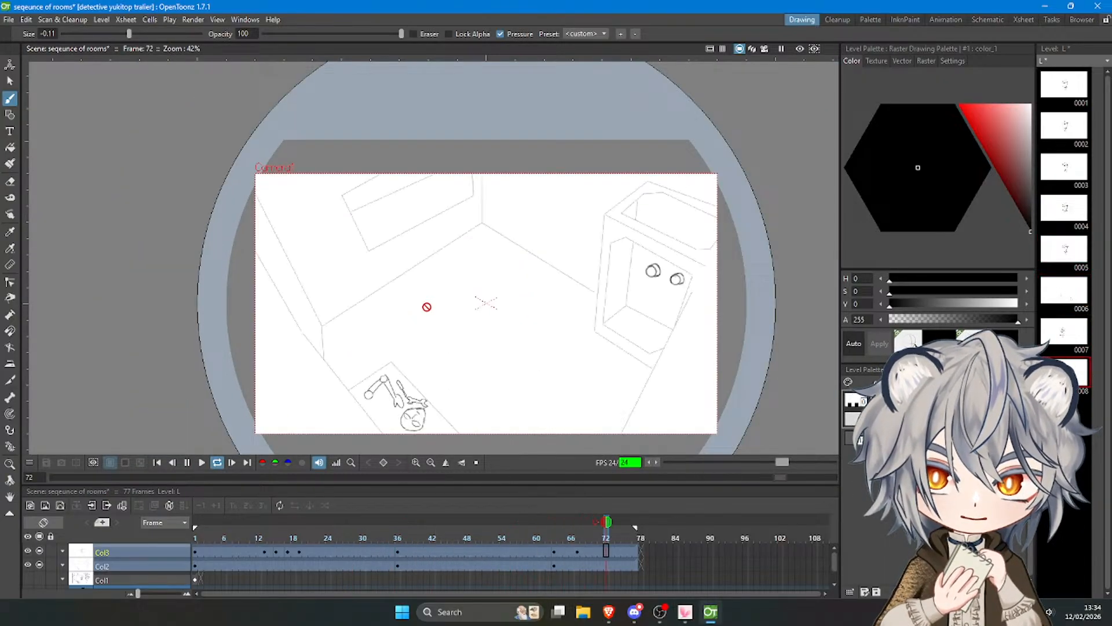
pyautogui.click(191, 464)
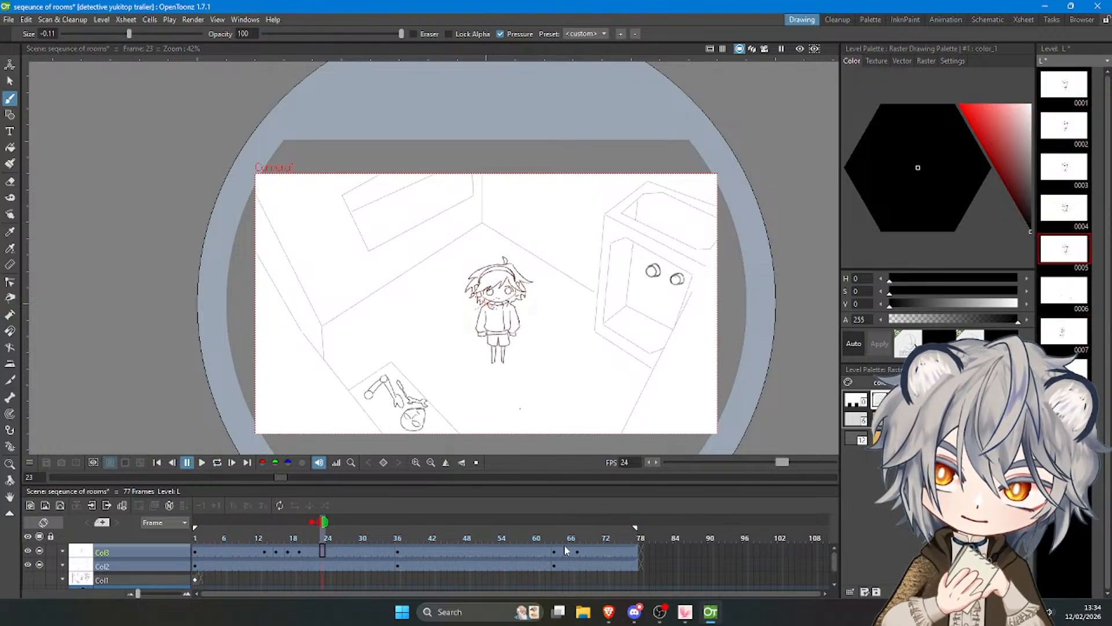
# On the Col3 drawing at frame 67, trace the character's eyes, mouth and face outline over the onion skin.
pyautogui.click(565, 549)
pyautogui.click(577, 550)
pyautogui.scroll(5, 493, 303)
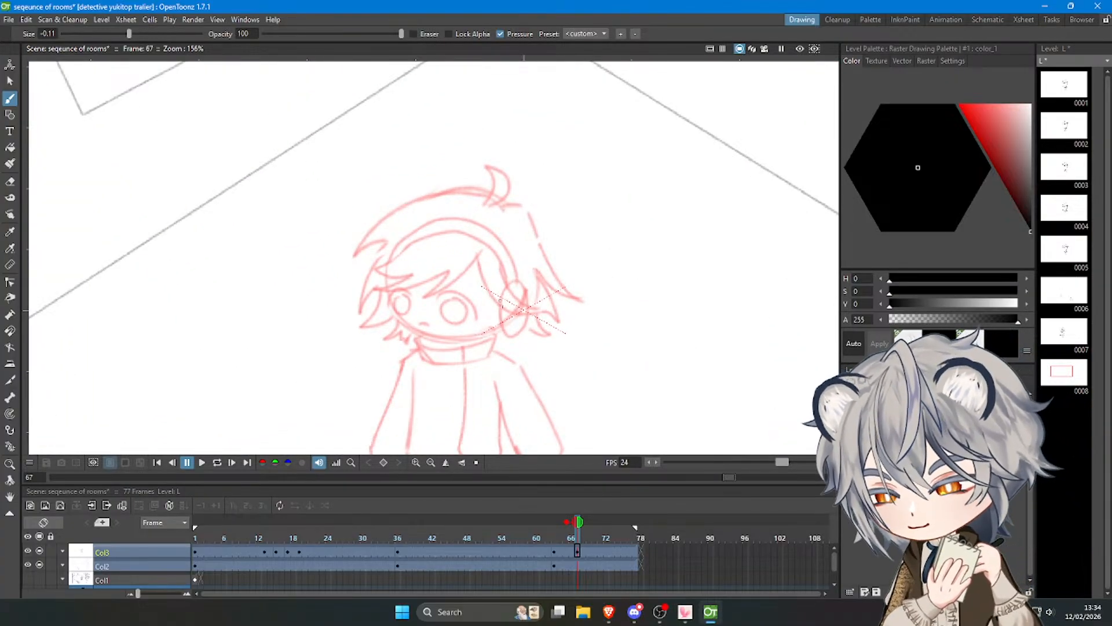
pyautogui.moveTo(439, 295)
pyautogui.mouseDown()
pyautogui.moveTo(461, 293)
pyautogui.moveTo(480, 319)
pyautogui.moveTo(445, 306)
pyautogui.moveTo(468, 305)
pyautogui.moveTo(458, 298)
pyautogui.moveTo(430, 322)
pyautogui.moveTo(386, 310)
pyautogui.moveTo(400, 301)
pyautogui.moveTo(407, 327)
pyautogui.moveTo(472, 334)
pyautogui.mouseUp()
pyautogui.hotkey('ctrl', 'z')
pyautogui.hotkey('ctrl', 'z')
# Draw the headphone ear cup and headband, and the curved hair tuft on top of the head.
pyautogui.hotkey('ctrl', 'z')
pyautogui.hotkey('ctrl', 'z')
pyautogui.hotkey('ctrl', 'z')
pyautogui.moveTo(395, 313)
pyautogui.mouseDown()
pyautogui.moveTo(444, 332)
pyautogui.moveTo(395, 313)
pyautogui.moveTo(408, 325)
pyautogui.moveTo(473, 335)
pyautogui.moveTo(441, 336)
pyautogui.moveTo(505, 322)
pyautogui.moveTo(473, 334)
pyautogui.moveTo(504, 308)
pyautogui.moveTo(510, 335)
pyautogui.moveTo(520, 335)
pyautogui.moveTo(524, 309)
pyautogui.moveTo(509, 337)
pyautogui.mouseUp()
pyautogui.hotkey('ctrl', 'z')
pyautogui.hotkey('ctrl', 'z')
pyautogui.hotkey('ctrl', 'z')
pyautogui.moveTo(507, 288)
pyautogui.mouseDown()
pyautogui.moveTo(482, 239)
pyautogui.moveTo(509, 285)
pyautogui.moveTo(461, 234)
pyautogui.moveTo(428, 236)
pyautogui.moveTo(399, 255)
pyautogui.moveTo(401, 243)
pyautogui.moveTo(444, 220)
pyautogui.moveTo(471, 225)
pyautogui.moveTo(454, 220)
pyautogui.moveTo(495, 243)
pyautogui.moveTo(471, 228)
pyautogui.moveTo(484, 229)
pyautogui.moveTo(520, 276)
pyautogui.mouseUp()
pyautogui.hotkey('ctrl', 'z')
pyautogui.hotkey('ctrl', 'z')
pyautogui.hotkey('ctrl', 'z')
pyautogui.hotkey('ctrl', 'z')
pyautogui.moveTo(468, 222)
pyautogui.mouseDown()
pyautogui.moveTo(496, 239)
pyautogui.moveTo(518, 284)
pyautogui.mouseUp()
pyautogui.moveTo(491, 206)
pyautogui.mouseDown()
pyautogui.moveTo(489, 168)
pyautogui.moveTo(509, 175)
pyautogui.moveTo(482, 202)
pyautogui.mouseUp()
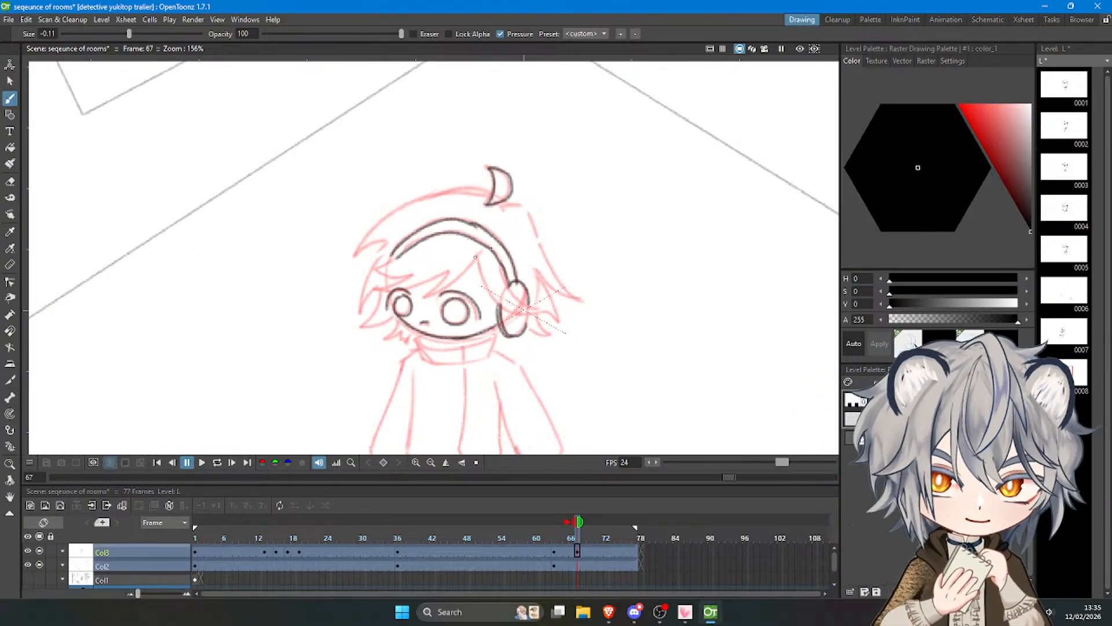
# Draw the outer hair outline from the tuft down to the spiky ends behind the headphone.
pyautogui.moveTo(502, 204)
pyautogui.mouseDown()
pyautogui.moveTo(521, 204)
pyautogui.moveTo(573, 303)
pyautogui.moveTo(578, 289)
pyautogui.moveTo(533, 265)
pyautogui.moveTo(559, 325)
pyautogui.mouseUp()
pyautogui.hotkey('ctrl', 'z')
pyautogui.hotkey('ctrl', 'z')
pyautogui.hotkey('ctrl', 'z')
pyautogui.hotkey('ctrl', 'z')
pyautogui.hotkey('ctrl', 'z')
pyautogui.hotkey('ctrl', 'z')
pyautogui.moveTo(558, 324)
pyautogui.mouseDown()
pyautogui.moveTo(539, 312)
pyautogui.moveTo(549, 334)
pyautogui.mouseUp()
pyautogui.moveTo(550, 334); pyautogui.dragTo(526, 323)
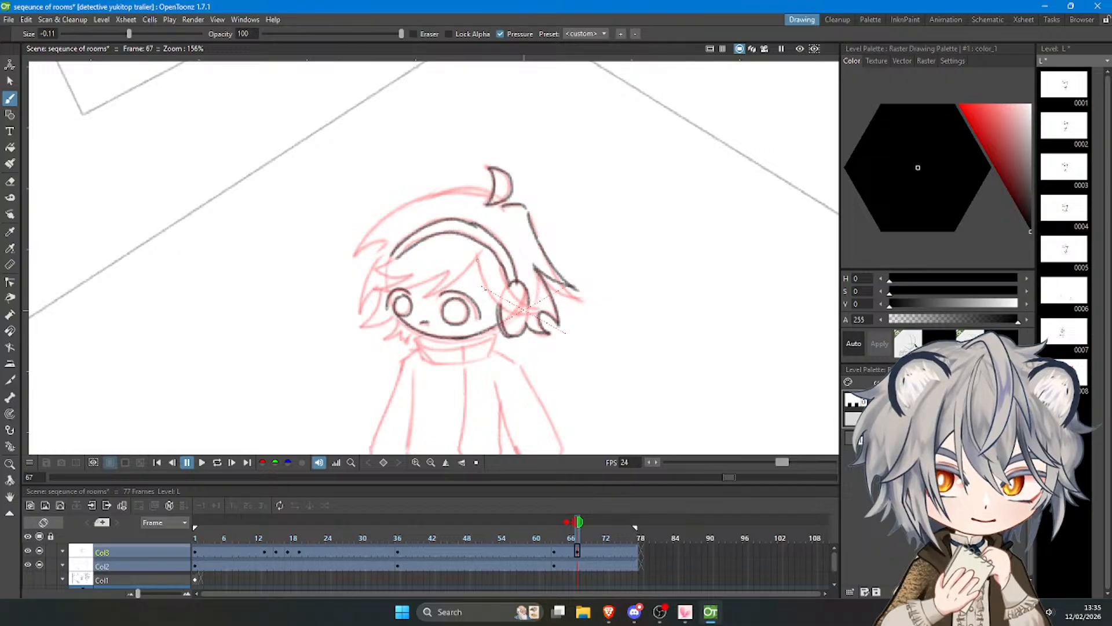
# Draw the long side lock of hair sweeping from the fringe peak across the headphone ear cup.
pyautogui.hotkey('ctrl', 'z')
pyautogui.moveTo(476, 259)
pyautogui.mouseDown()
pyautogui.moveTo(513, 316)
pyautogui.moveTo(535, 320)
pyautogui.mouseUp()
pyautogui.hotkey('ctrl', 'z')
pyautogui.moveTo(478, 256); pyautogui.dragTo(538, 313)
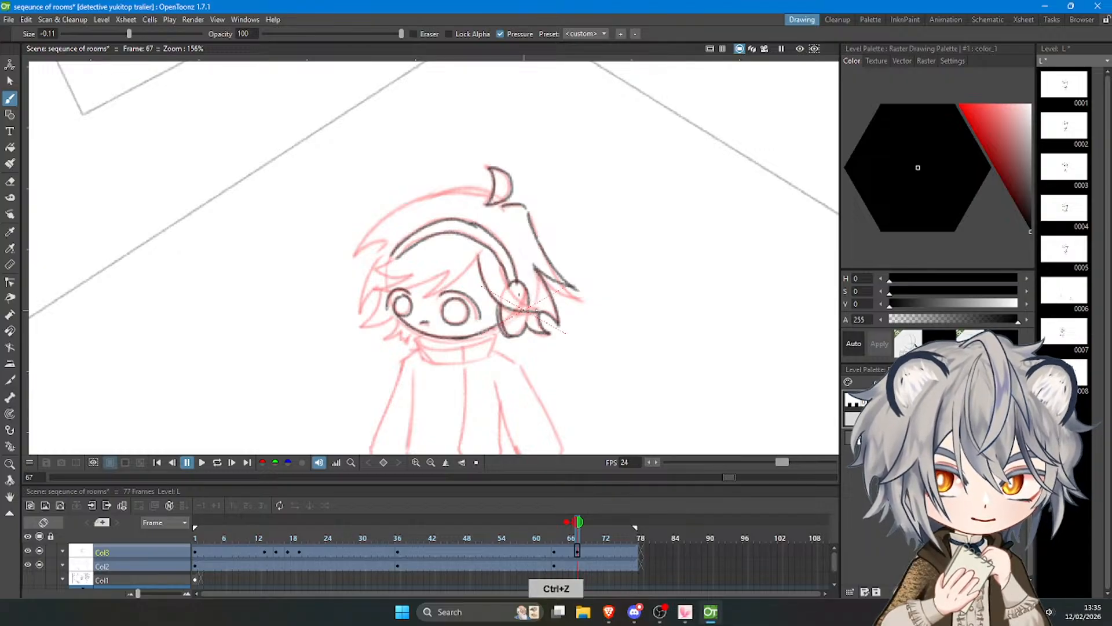
pyautogui.moveTo(497, 259); pyautogui.dragTo(542, 311)
pyautogui.hotkey('ctrl', 'z')
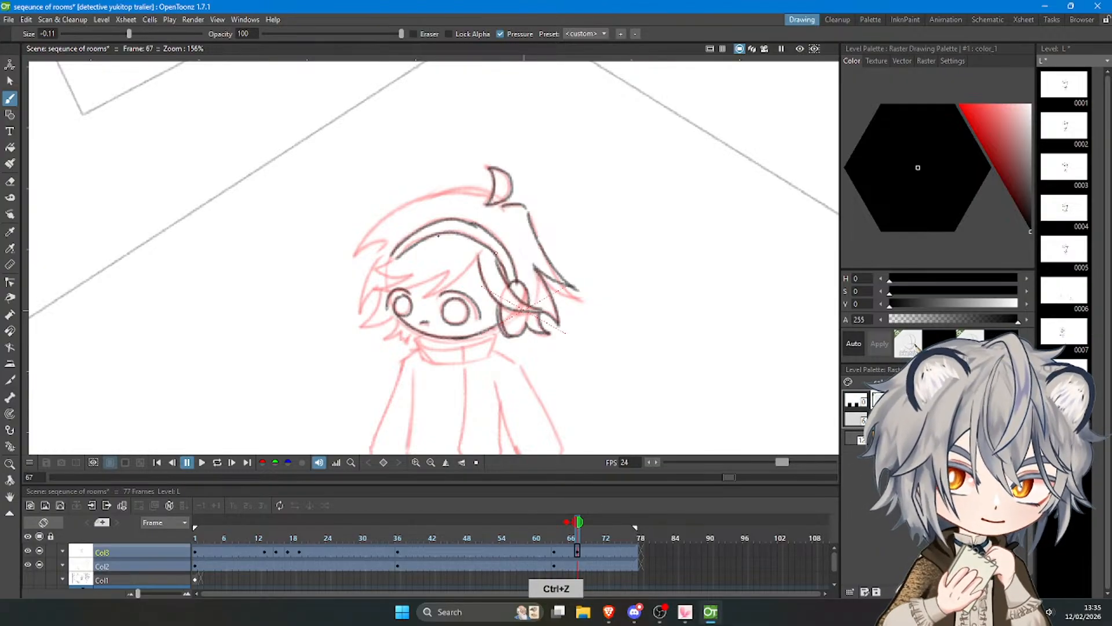
# Draw the jagged fringe across the forehead from the side lock's peak to the far side of the face.
pyautogui.moveTo(480, 254); pyautogui.dragTo(431, 297)
pyautogui.hotkey('ctrl', 'z')
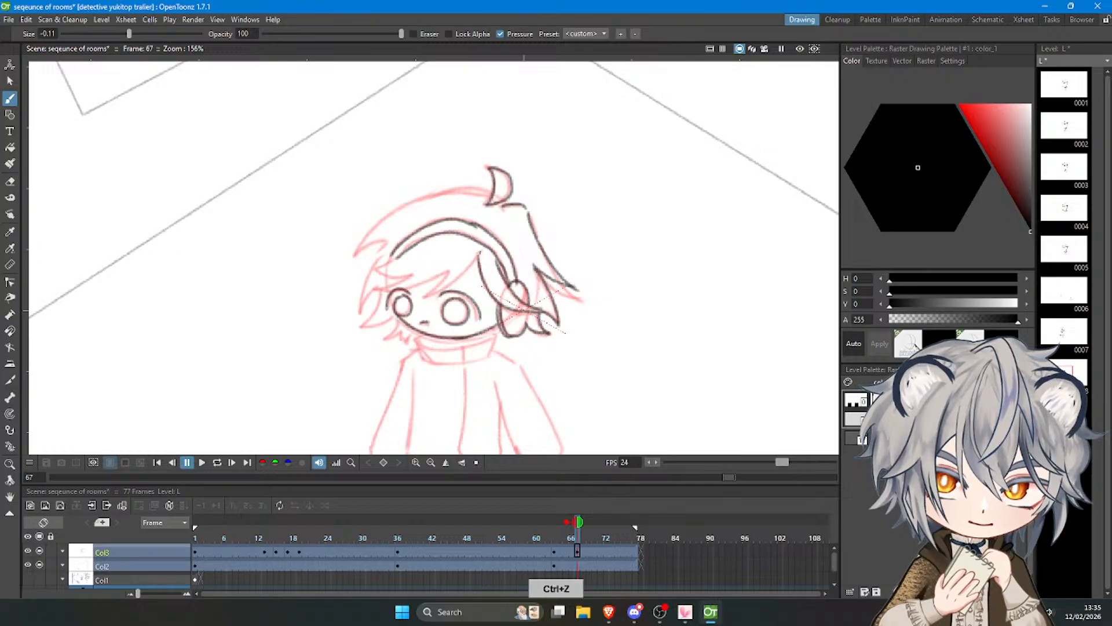
pyautogui.moveTo(480, 254)
pyautogui.mouseDown()
pyautogui.moveTo(424, 298)
pyautogui.moveTo(448, 270)
pyautogui.moveTo(379, 289)
pyautogui.moveTo(410, 273)
pyautogui.moveTo(370, 277)
pyautogui.mouseUp()
pyautogui.hotkey('ctrl', 'z')
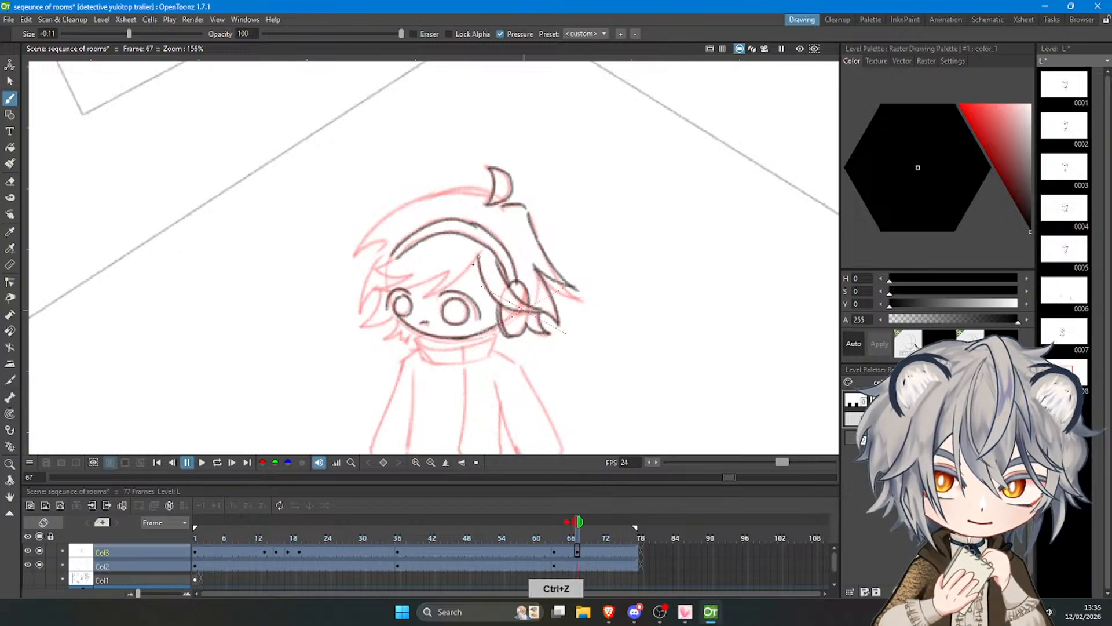
pyautogui.hotkey('ctrl', 'z')
pyautogui.moveTo(479, 257)
pyautogui.mouseDown()
pyautogui.moveTo(430, 297)
pyautogui.moveTo(407, 278)
pyautogui.moveTo(377, 294)
pyautogui.moveTo(401, 252)
pyautogui.mouseUp()
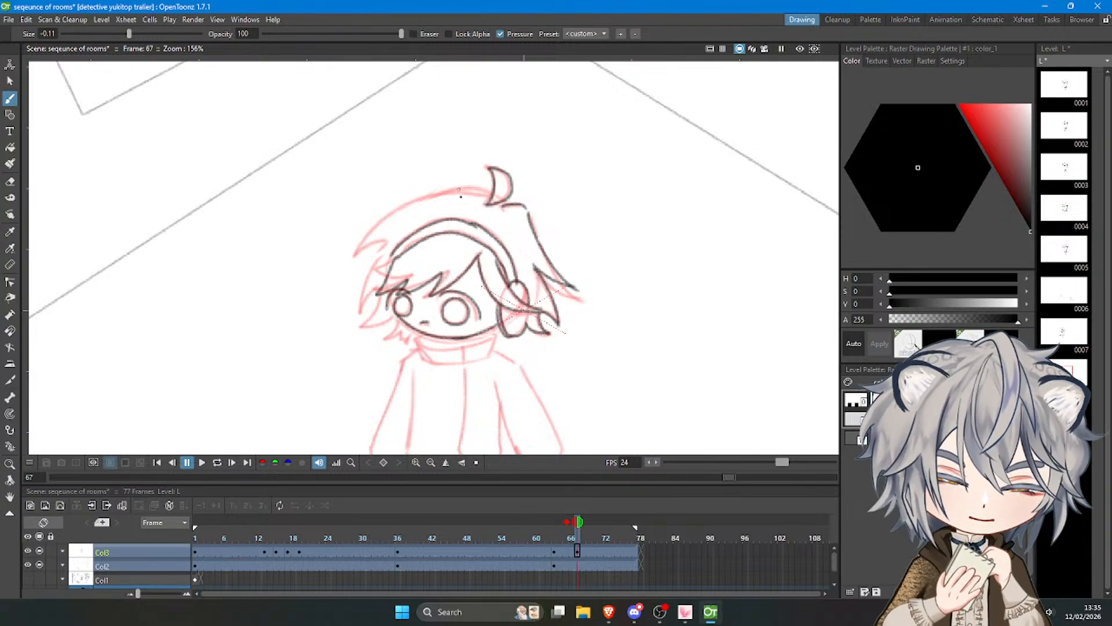
# Draw the crown outline from the tuft and the spiky hair on the left side of the face.
pyautogui.moveTo(461, 196)
pyautogui.mouseDown()
pyautogui.moveTo(492, 194)
pyautogui.moveTo(367, 241)
pyautogui.moveTo(379, 251)
pyautogui.moveTo(357, 312)
pyautogui.mouseUp()
pyautogui.hotkey('ctrl', 'z')
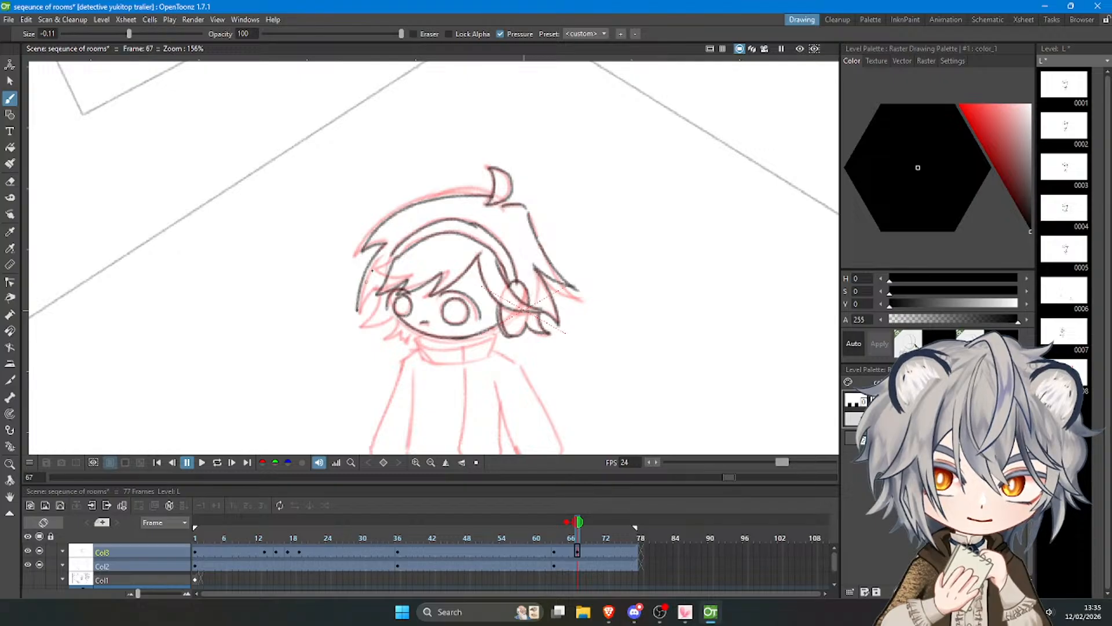
pyautogui.hotkey('ctrl', 'z')
pyautogui.moveTo(385, 244)
pyautogui.mouseDown()
pyautogui.moveTo(368, 324)
pyautogui.moveTo(393, 316)
pyautogui.moveTo(391, 337)
pyautogui.moveTo(413, 329)
pyautogui.mouseUp()
pyautogui.hotkey('ctrl', 'z')
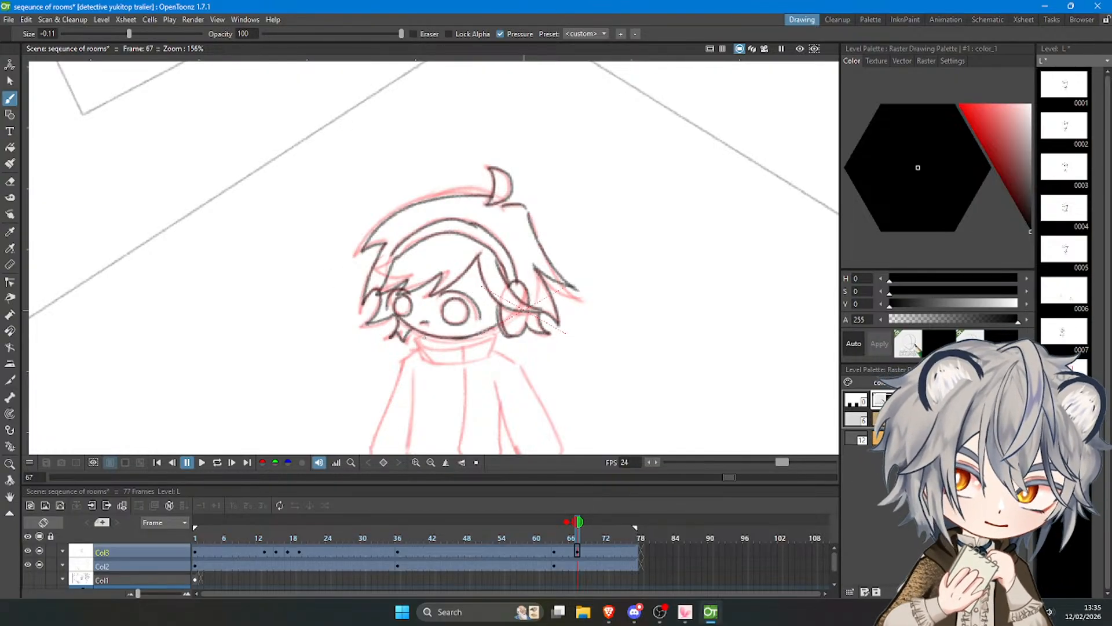
# Draw the turtleneck collar under the chin with its upper edge and both short sides.
pyautogui.moveTo(418, 337)
pyautogui.mouseDown()
pyautogui.moveTo(433, 347)
pyautogui.moveTo(492, 335)
pyautogui.mouseUp()
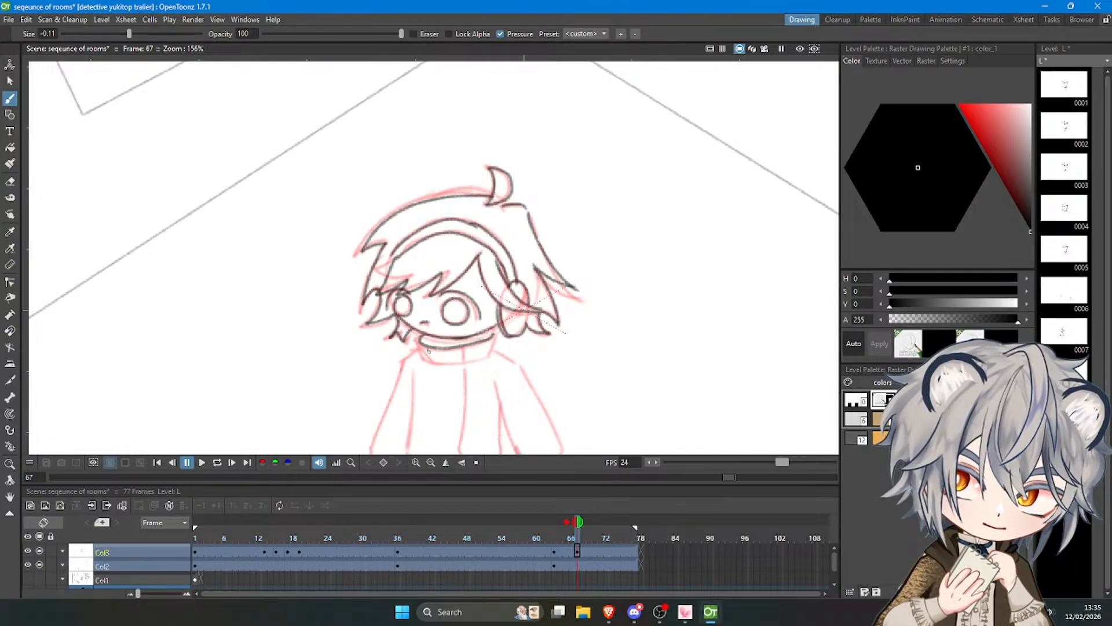
pyautogui.moveTo(417, 342); pyautogui.dragTo(427, 362)
pyautogui.moveTo(494, 336); pyautogui.dragTo(490, 355)
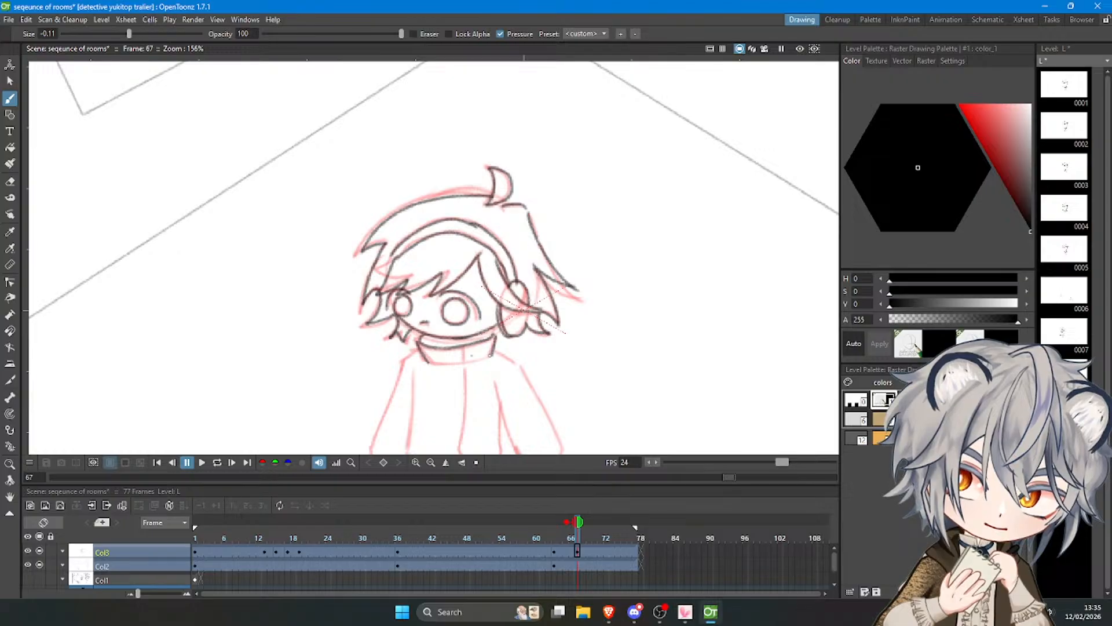
pyautogui.scroll(-6, 490, 180)
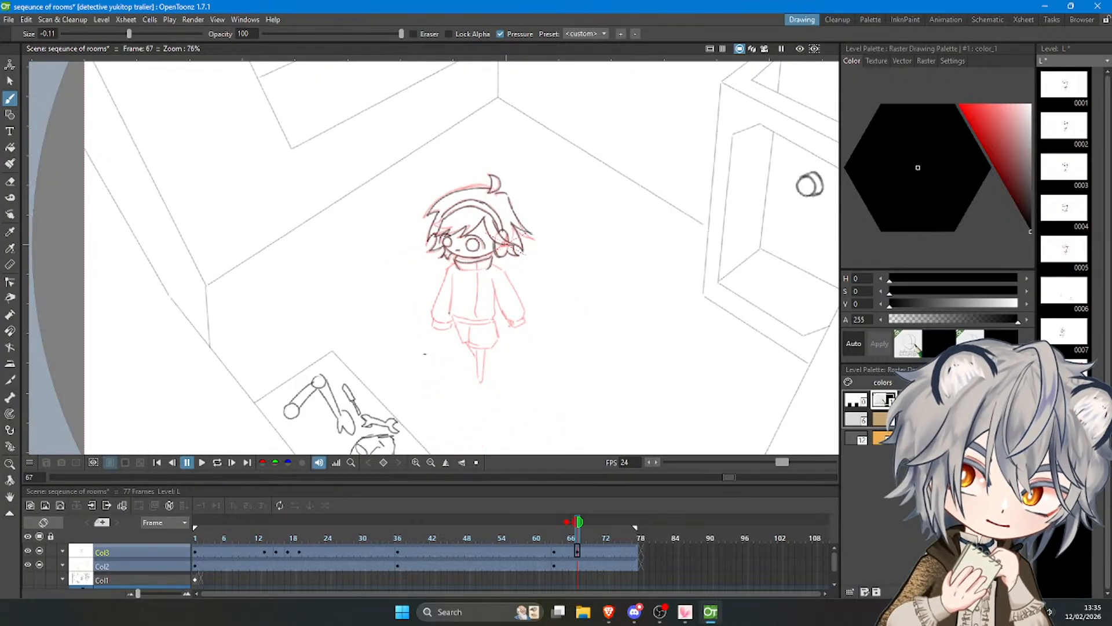
pyautogui.scroll(5, 457, 283)
pyautogui.scroll(-1, 494, 299)
pyautogui.scroll(1, 494, 299)
pyautogui.scroll(-4, 494, 298)
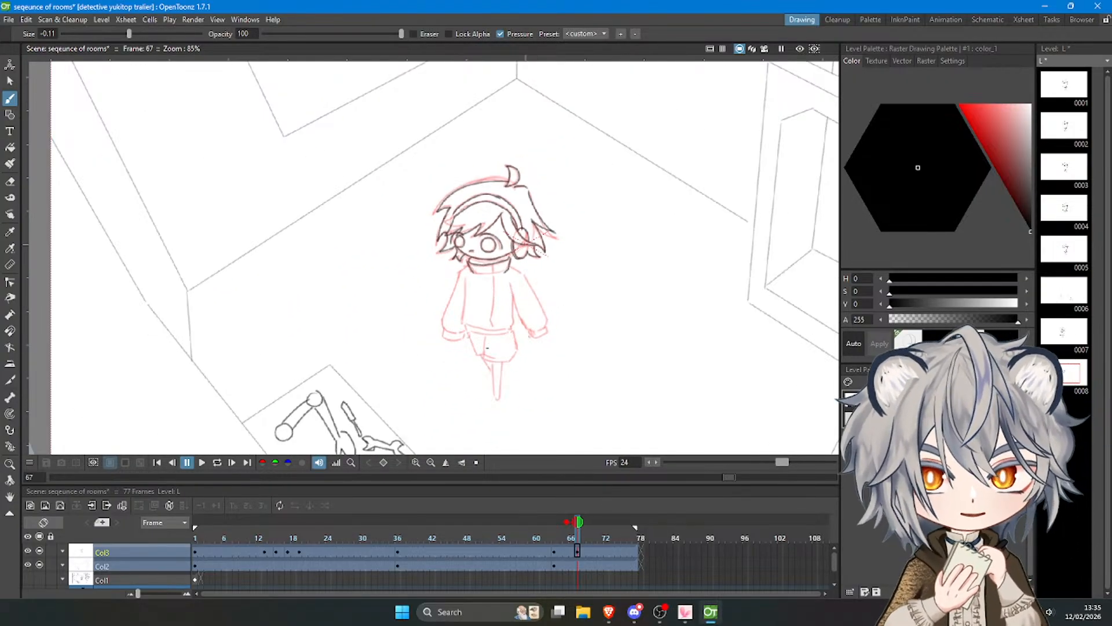
pyautogui.scroll(3, 487, 348)
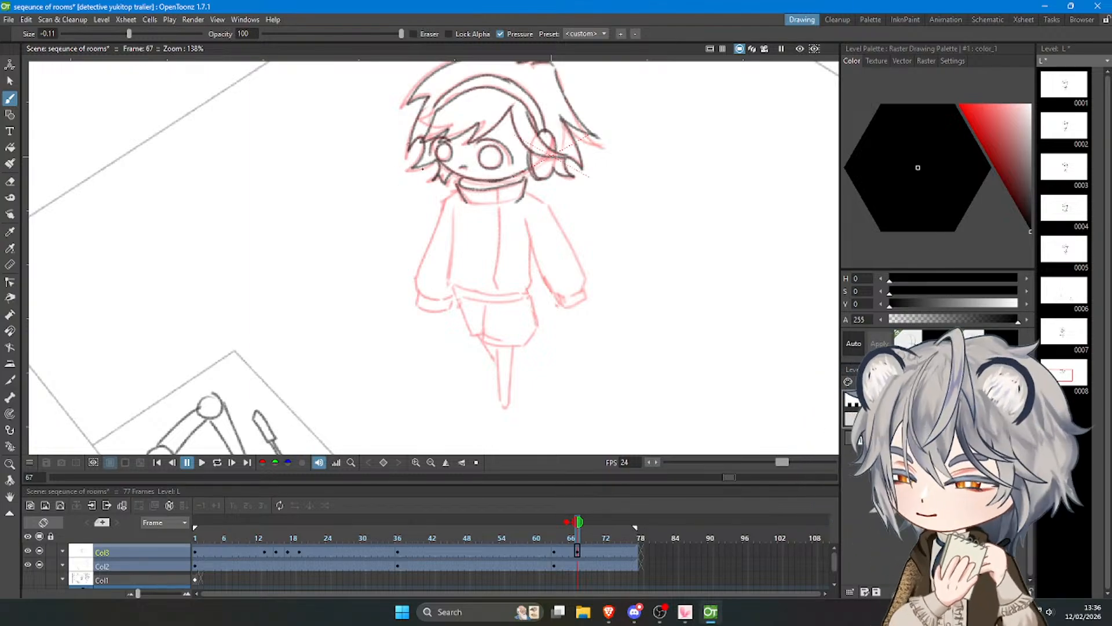
# Draw the short left shoulder line running down from the turtleneck collar, trying the outer sleeve edge as well.
pyautogui.hotkey('ctrl', 'z')
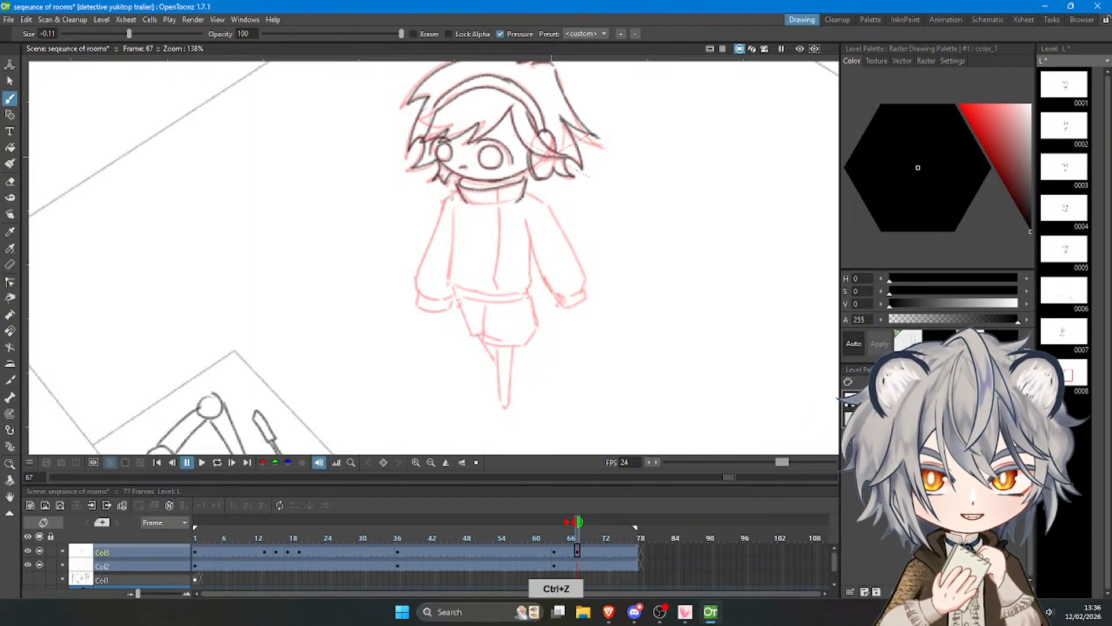
pyautogui.moveTo(444, 204); pyautogui.dragTo(431, 253)
pyautogui.hotkey('ctrl', 'z')
pyautogui.hotkey('ctrl', 'z')
pyautogui.moveTo(444, 203); pyautogui.dragTo(418, 276)
pyautogui.hotkey('ctrl', 'z')
pyautogui.moveTo(444, 203); pyautogui.dragTo(418, 294)
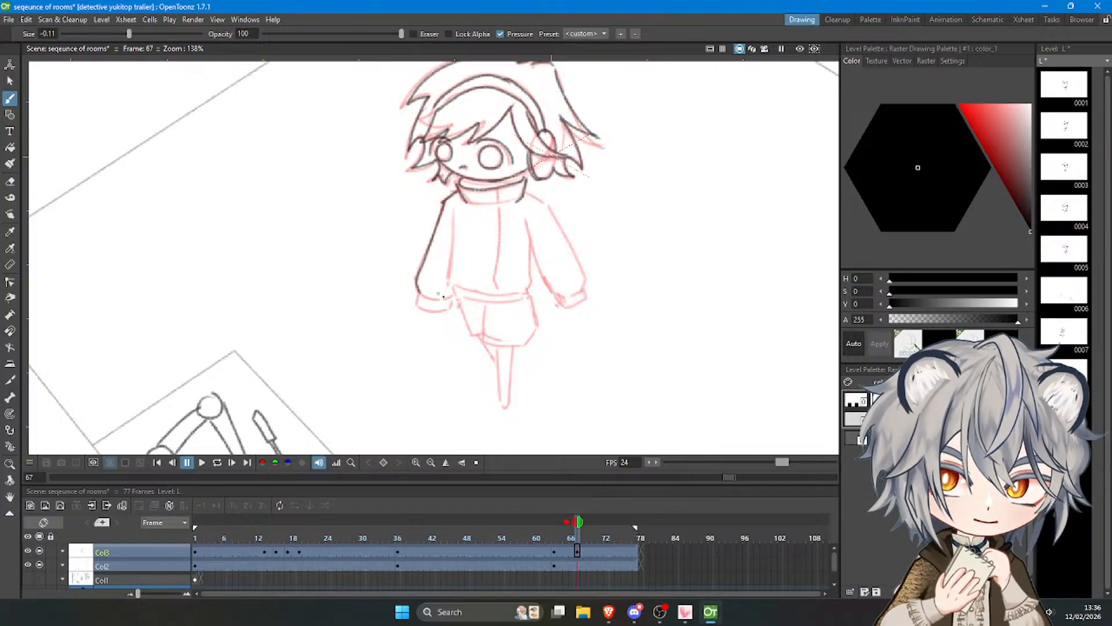
# Draw the left side of the jacket's torso from below the shoulder to the hem.
pyautogui.hotkey('ctrl', 'z')
pyautogui.moveTo(454, 210); pyautogui.dragTo(448, 262)
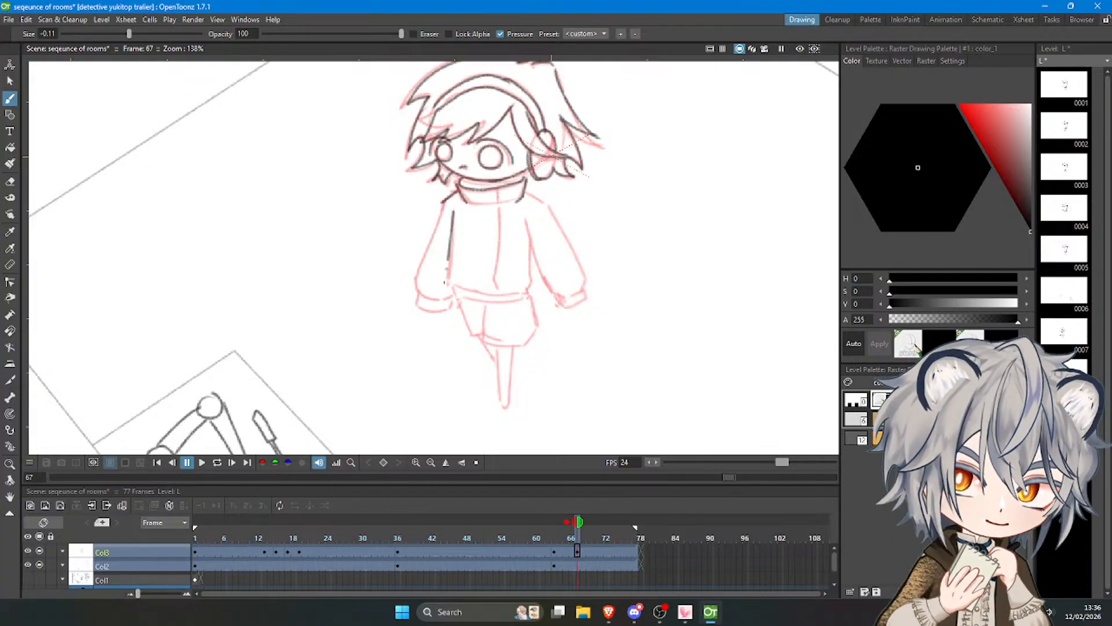
pyautogui.hotkey('ctrl', 'z')
pyautogui.moveTo(454, 208); pyautogui.dragTo(447, 284)
pyautogui.moveTo(530, 241); pyautogui.dragTo(531, 287)
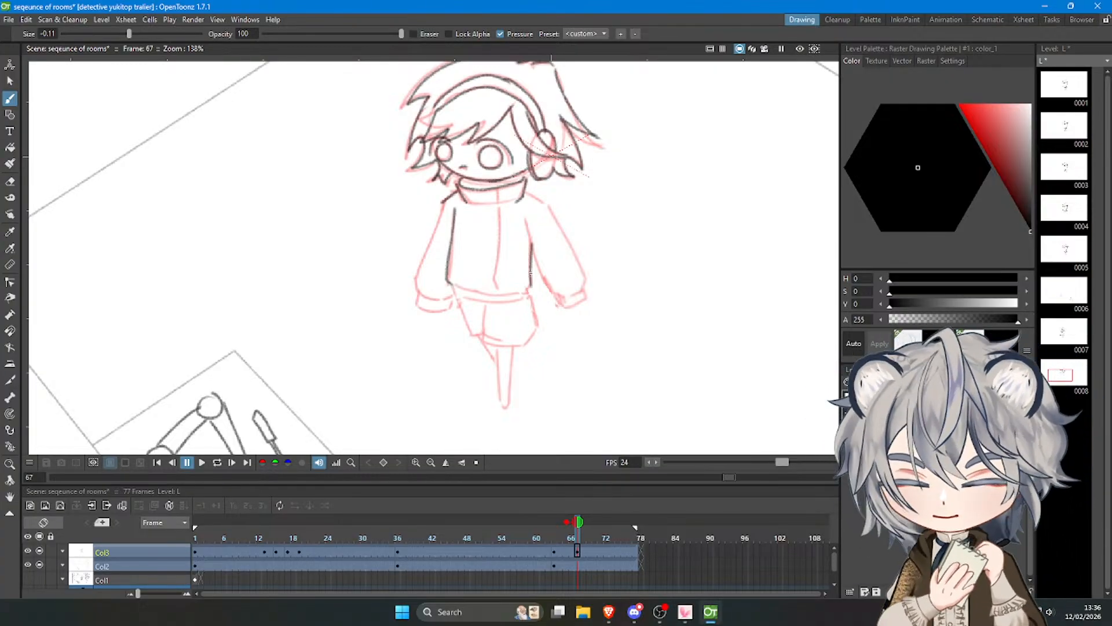
pyautogui.press('a')
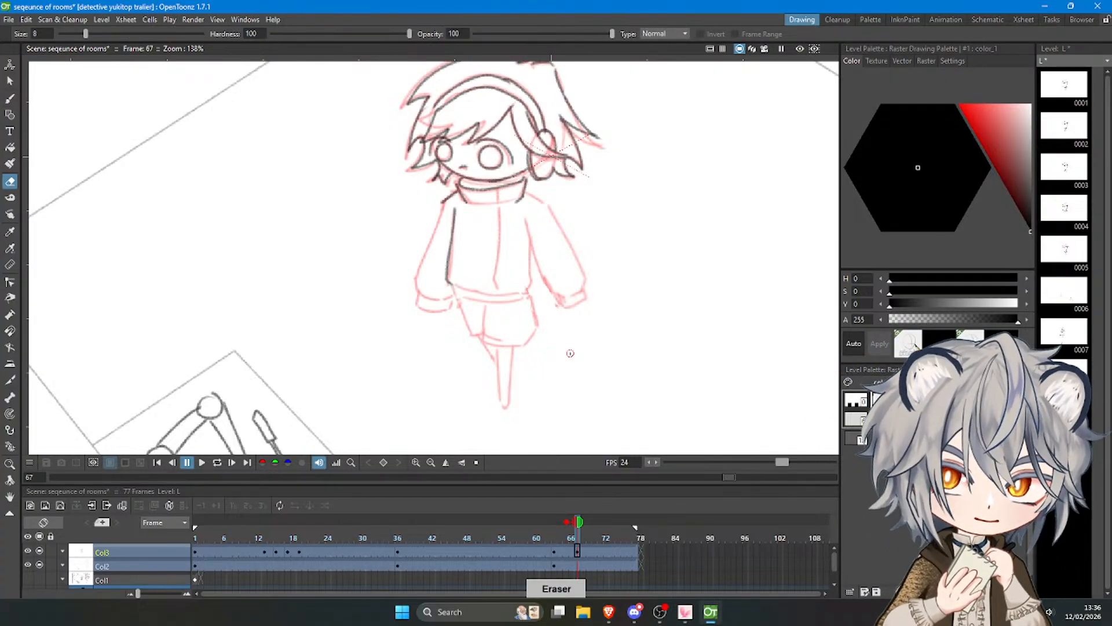
pyautogui.press('b')
pyautogui.hotkey('ctrl', 'z')
# Draw the right shoulder and the long outer and inner sleeve edges of the near arm.
pyautogui.moveTo(525, 192)
pyautogui.mouseDown()
pyautogui.moveTo(547, 205)
pyautogui.moveTo(546, 275)
pyautogui.mouseUp()
pyautogui.hotkey('ctrl', 'z')
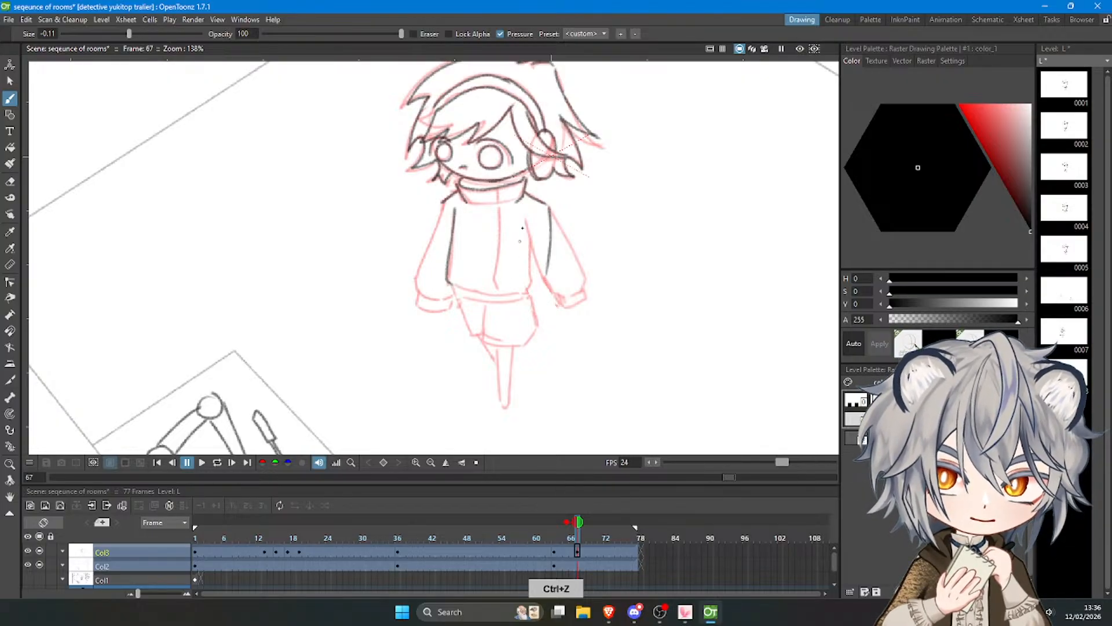
pyautogui.moveTo(524, 216); pyautogui.dragTo(511, 292)
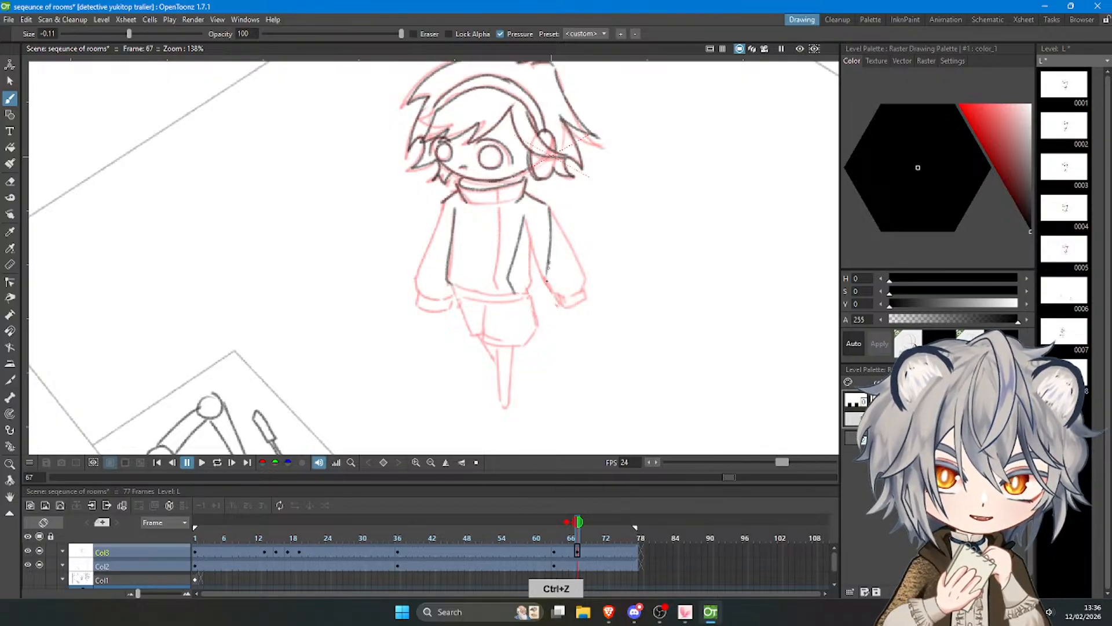
# Close the bottom of the near sleeve with a curve and draw the narrow cuff beneath it.
pyautogui.moveTo(549, 255)
pyautogui.mouseDown()
pyautogui.moveTo(538, 297)
pyautogui.moveTo(518, 294)
pyautogui.moveTo(538, 299)
pyautogui.moveTo(515, 292)
pyautogui.mouseUp()
pyautogui.hotkey('ctrl', 'z')
pyautogui.hotkey('ctrl', 'z')
pyautogui.moveTo(514, 291)
pyautogui.mouseDown()
pyautogui.moveTo(515, 303)
pyautogui.moveTo(541, 300)
pyautogui.mouseUp()
pyautogui.hotkey('ctrl', 'z')
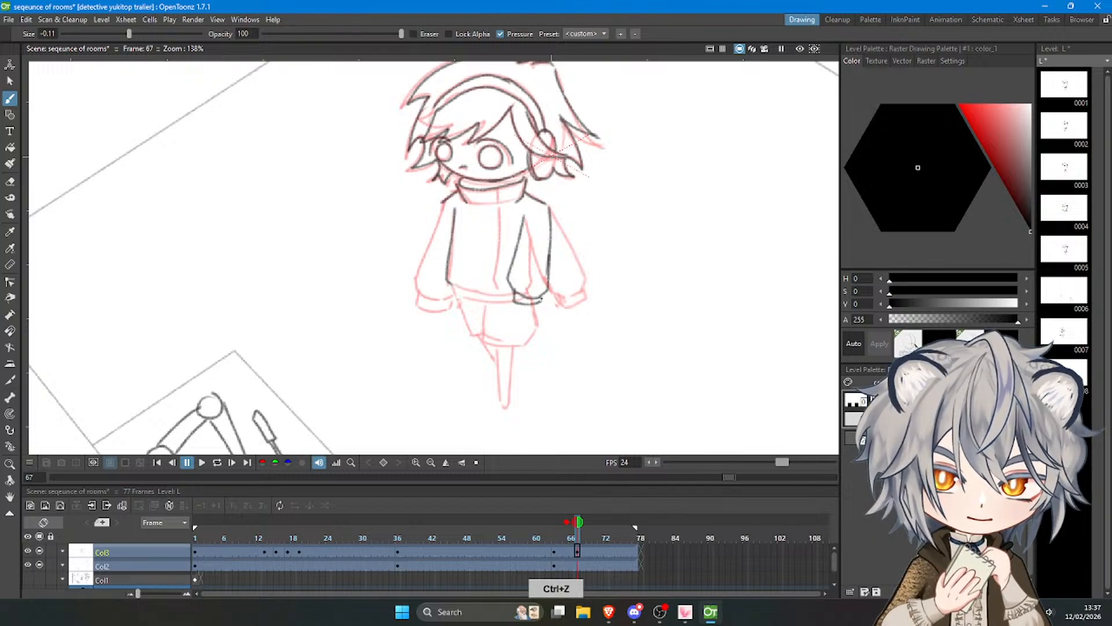
# Draw the sliver of the far arm as a short curve from the left shoulder to the torso's side.
pyautogui.hotkey('ctrl', 'z')
pyautogui.moveTo(443, 204); pyautogui.dragTo(446, 264)
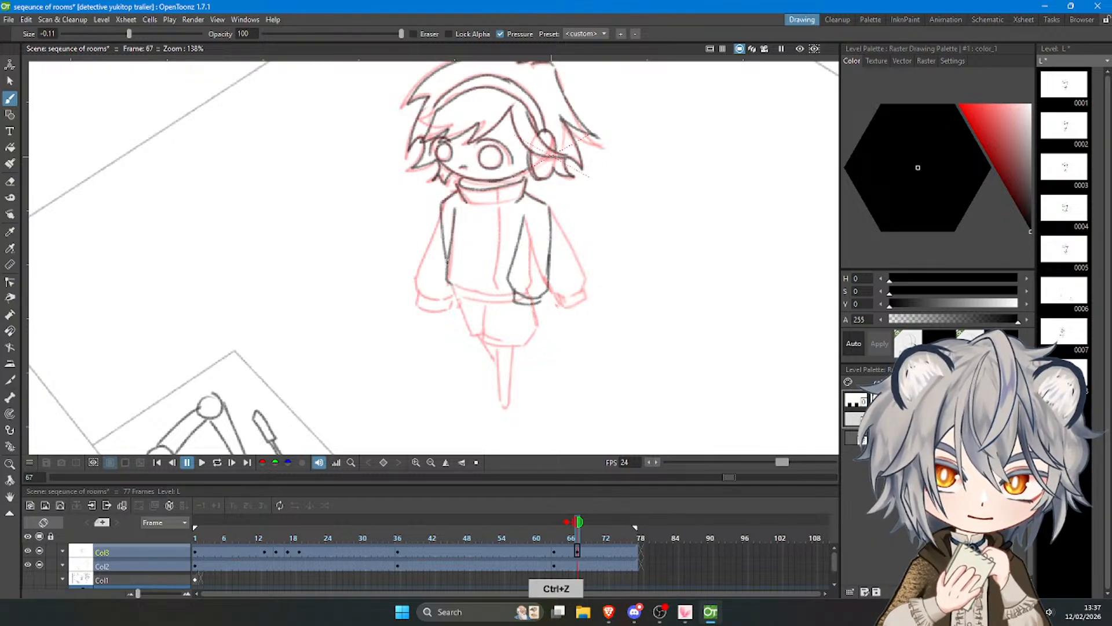
pyautogui.hotkey('ctrl', 'z')
pyautogui.moveTo(457, 191); pyautogui.dragTo(447, 247)
pyautogui.hotkey('ctrl', 'z')
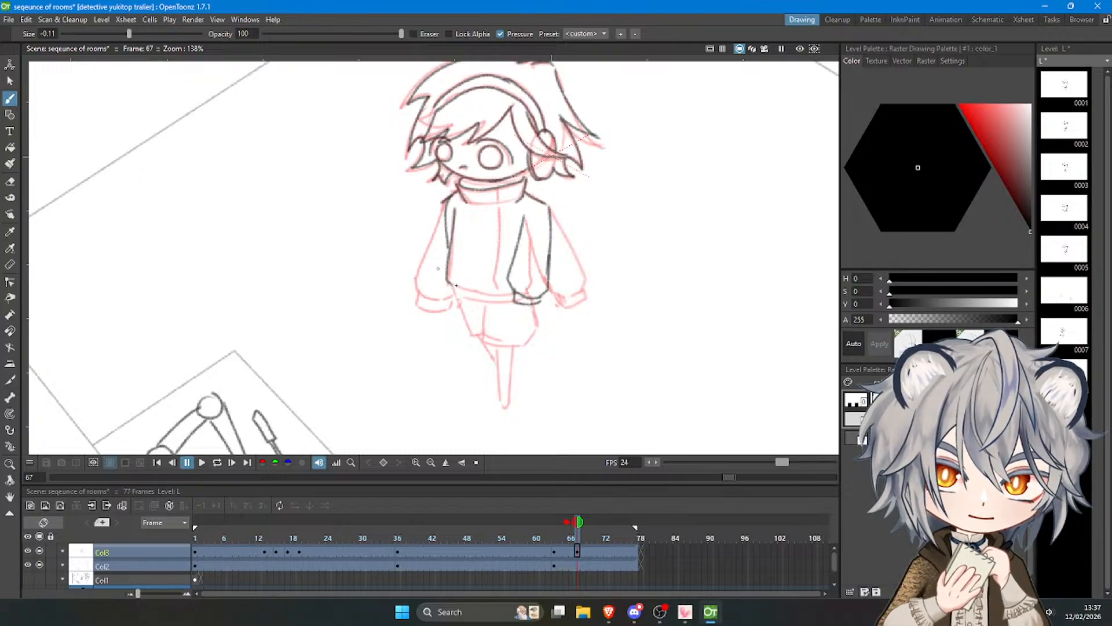
pyautogui.hotkey('ctrl', 'z')
# Draw the jacket's bottom edge from the torso's left side across to the near sleeve's cuff.
pyautogui.moveTo(449, 283); pyautogui.dragTo(512, 296)
pyautogui.hotkey('ctrl', 'z')
# Draw the jacket's hem band and the left leg of the shorts below it.
pyautogui.hotkey('ctrl', 'z')
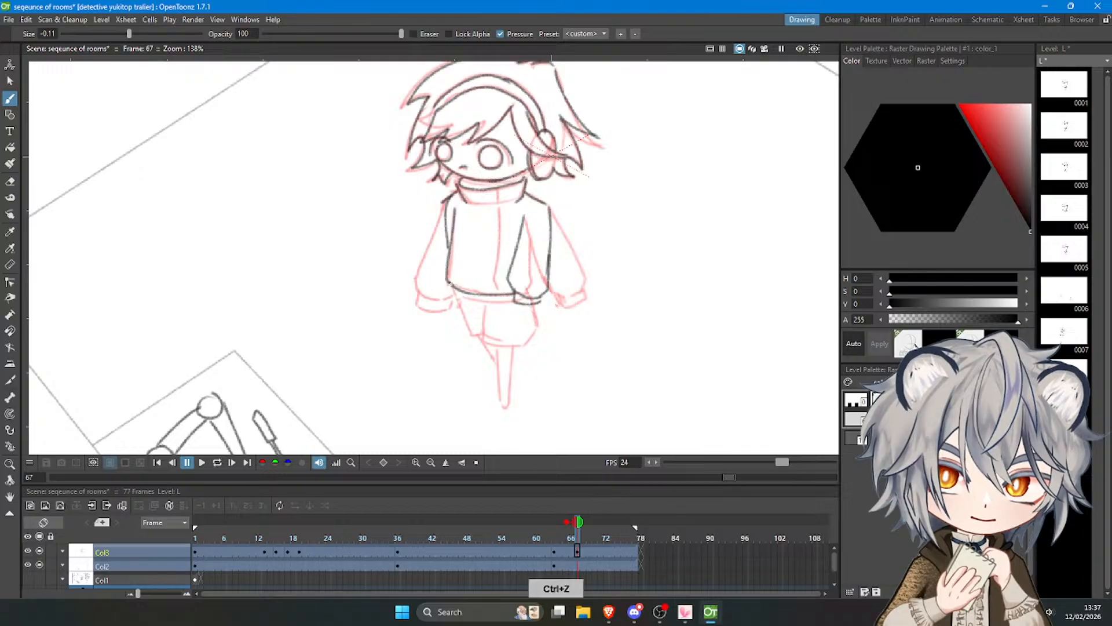
pyautogui.moveTo(449, 282)
pyautogui.mouseDown()
pyautogui.moveTo(464, 302)
pyautogui.moveTo(513, 299)
pyautogui.moveTo(446, 322)
pyautogui.moveTo(441, 337)
pyautogui.moveTo(480, 342)
pyautogui.moveTo(490, 319)
pyautogui.mouseUp()
pyautogui.hotkey('ctrl', 'z')
pyautogui.hotkey('ctrl', 'z')
pyautogui.hotkey('ctrl', 'z')
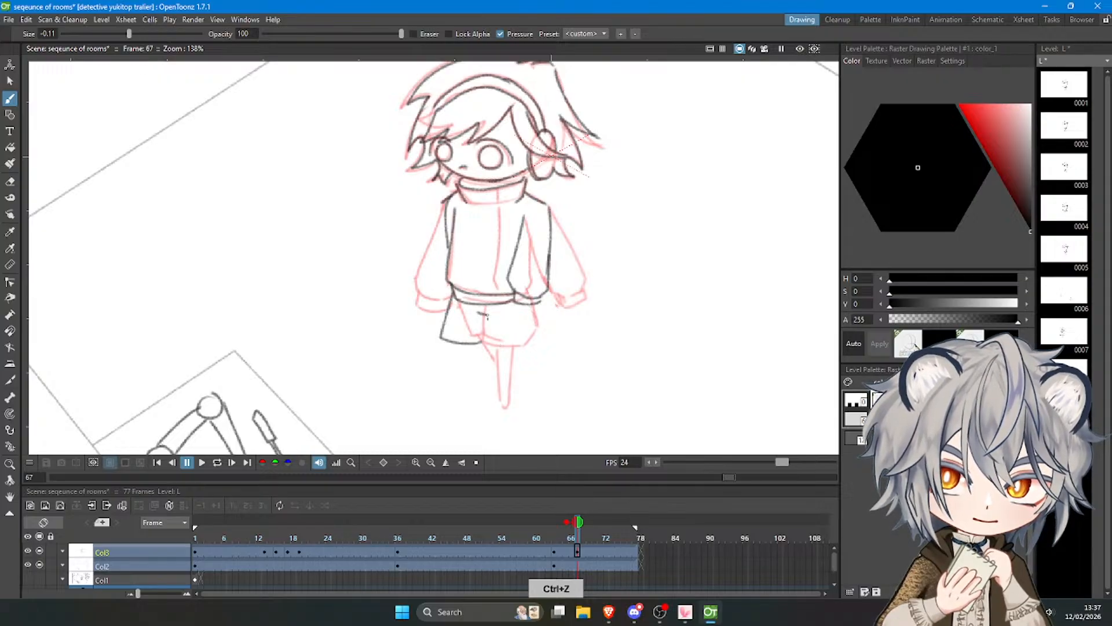
# Draw the right leg of the shorts from the crotch line around to the near cuff.
pyautogui.moveTo(487, 314)
pyautogui.mouseDown()
pyautogui.moveTo(503, 351)
pyautogui.moveTo(539, 345)
pyautogui.mouseUp()
pyautogui.hotkey('ctrl', 'z')
pyautogui.moveTo(534, 305); pyautogui.dragTo(539, 346)
pyautogui.moveTo(464, 340)
pyautogui.mouseDown()
pyautogui.moveTo(494, 343)
pyautogui.moveTo(685, 147)
pyautogui.moveTo(459, 32)
pyautogui.moveTo(365, 289)
pyautogui.moveTo(460, 378)
pyautogui.mouseUp()
pyautogui.hotkey('ctrl', 'z')
pyautogui.hotkey('ctrl', 'z')
# Select the whole frame 67 character, move it by -33.31 mm in X and -7.01 mm in Y, and rotate it 2.47°.
pyautogui.click(10, 81)
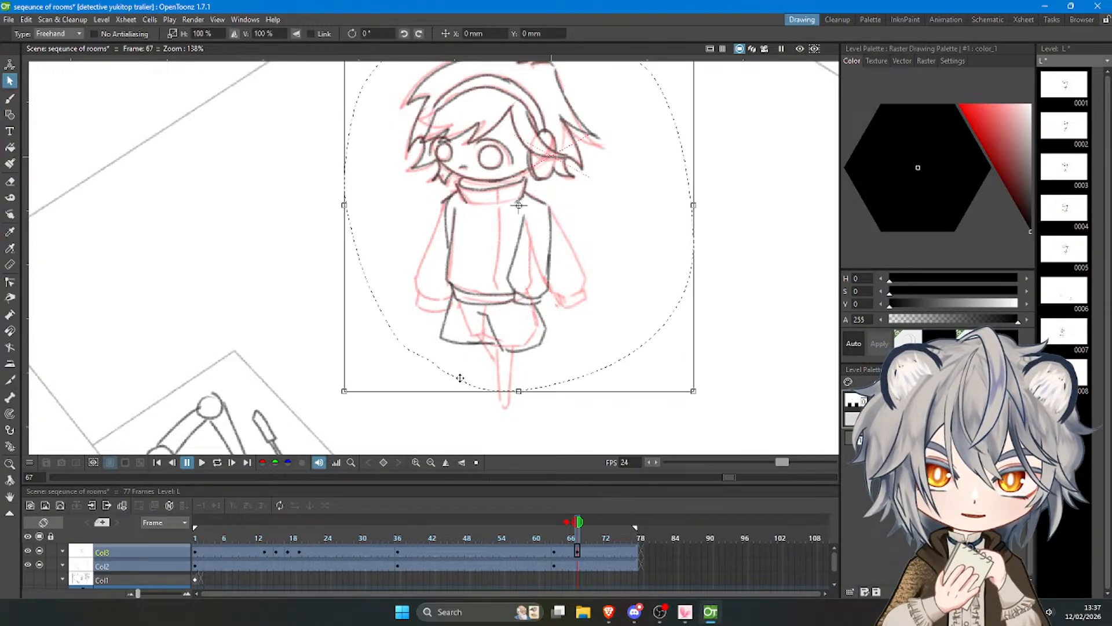
pyautogui.scroll(-2, 640, 268)
pyautogui.moveTo(638, 265); pyautogui.dragTo(572, 282)
pyautogui.moveTo(646, 378); pyautogui.dragTo(653, 375)
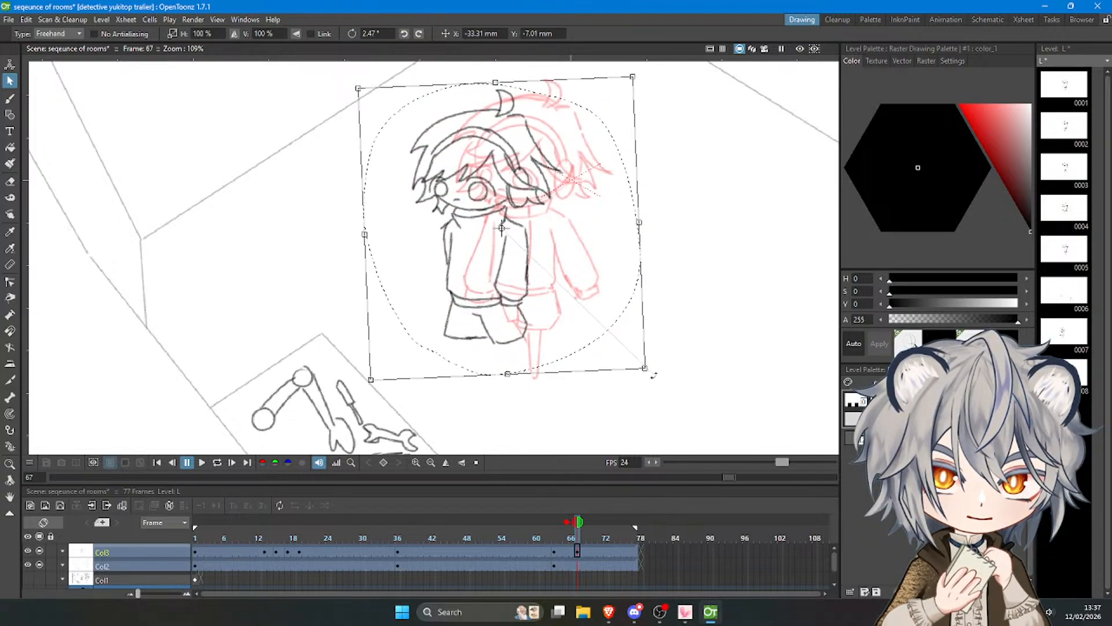
pyautogui.click(731, 305)
pyautogui.click(10, 98)
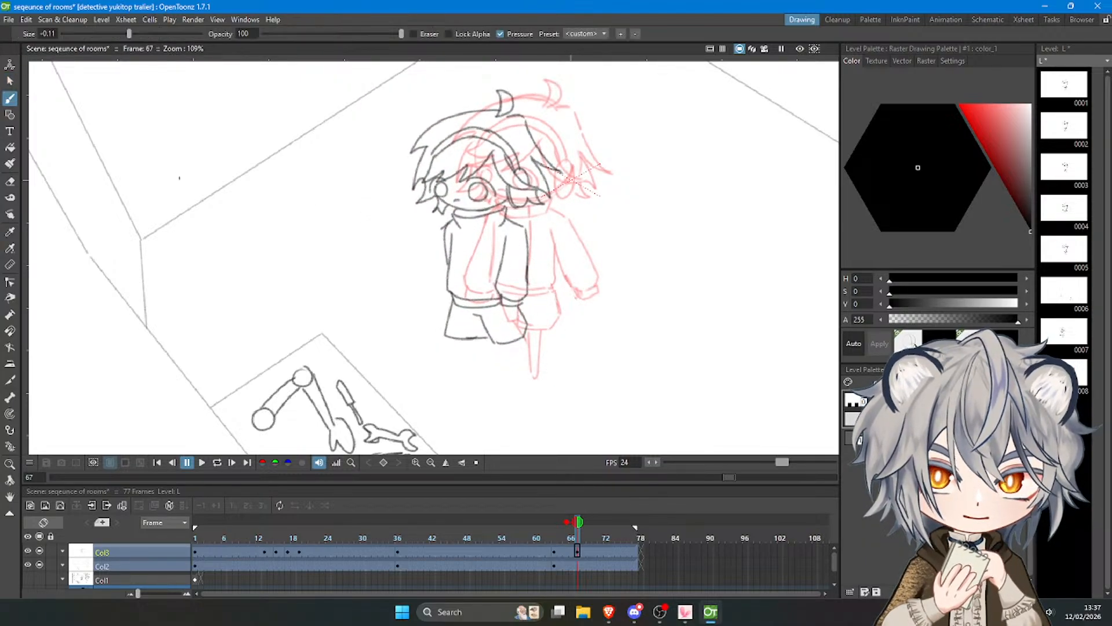
pyautogui.moveTo(457, 339); pyautogui.dragTo(455, 396)
pyautogui.hotkey('ctrl', 'z')
pyautogui.hotkey('ctrl', 'z')
pyautogui.hotkey('ctrl', 'z')
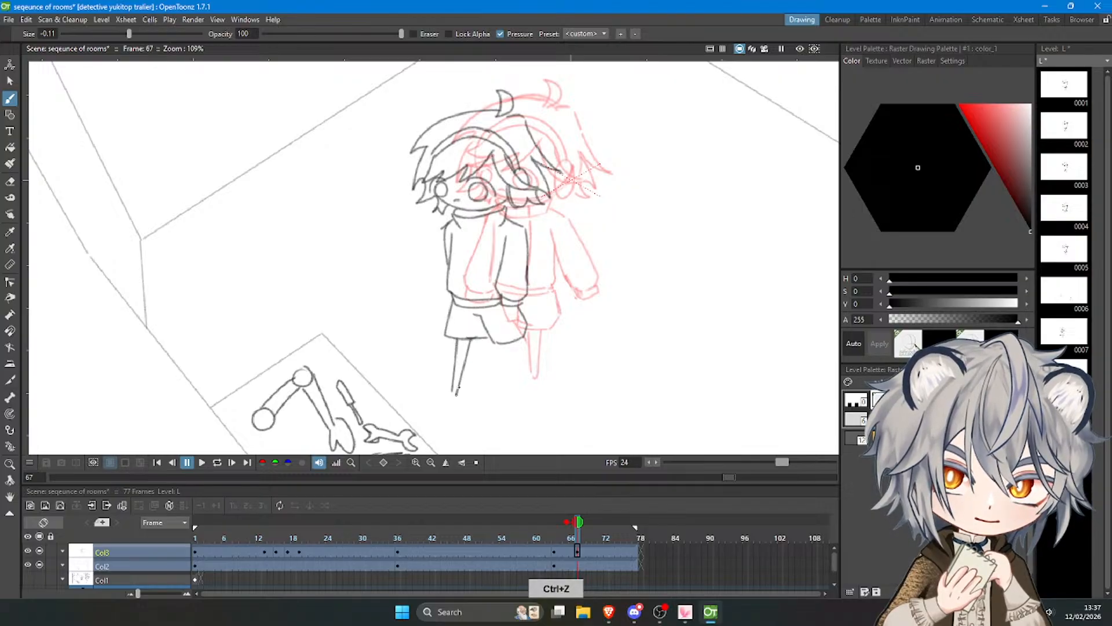
pyautogui.hotkey('ctrl', 'z')
pyautogui.hotkey('ctrl', 'z')
pyautogui.moveTo(464, 339); pyautogui.dragTo(456, 397)
pyautogui.hotkey('ctrl', 'z')
pyautogui.hotkey('ctrl', 'z')
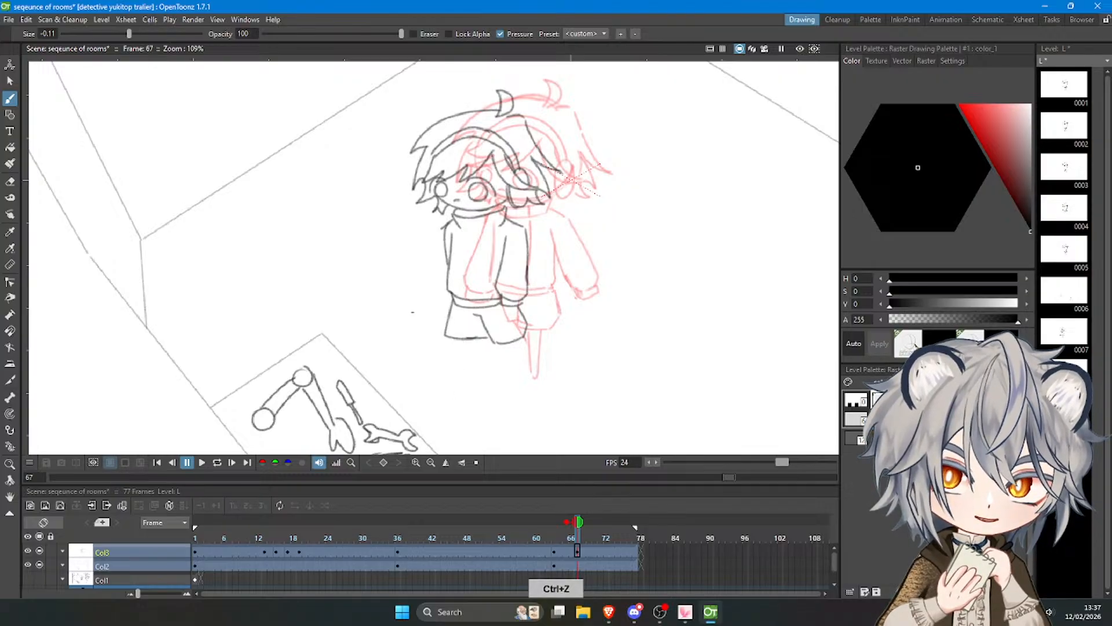
# Erase the left leg of the shorts and redraw it slightly longer, with its inner edge meeting the crotch.
pyautogui.press('a')
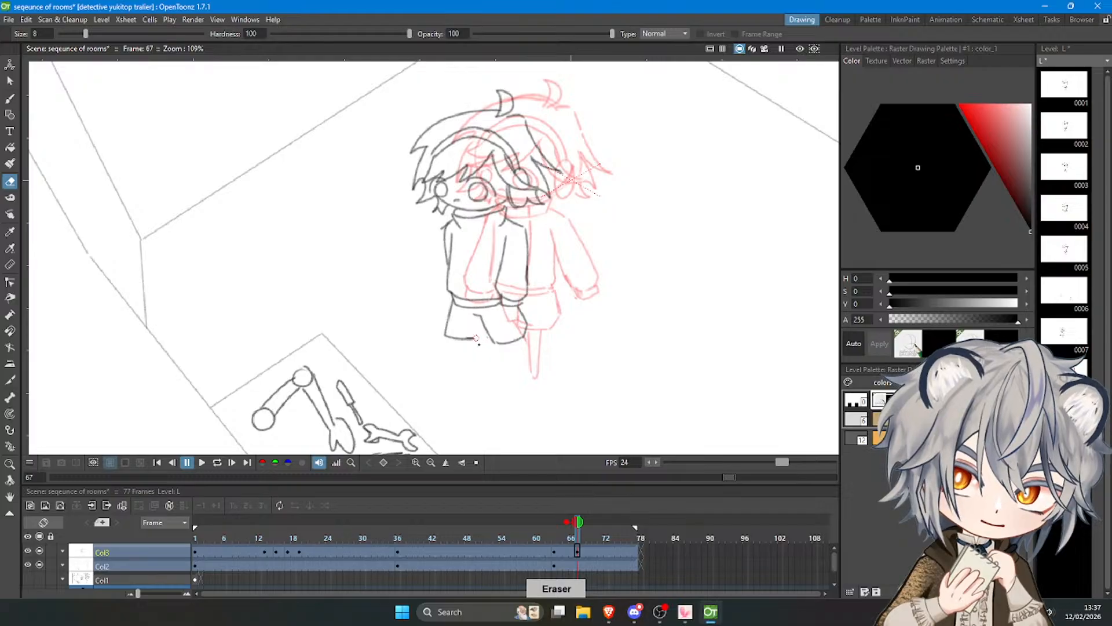
pyautogui.moveTo(451, 330); pyautogui.dragTo(454, 342)
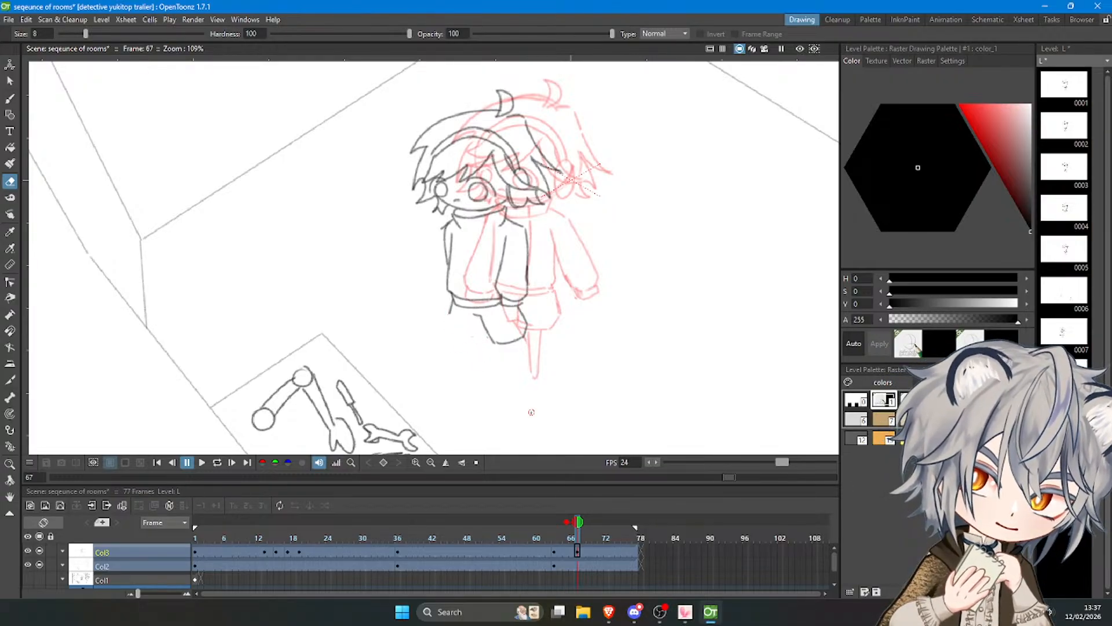
pyautogui.press('b')
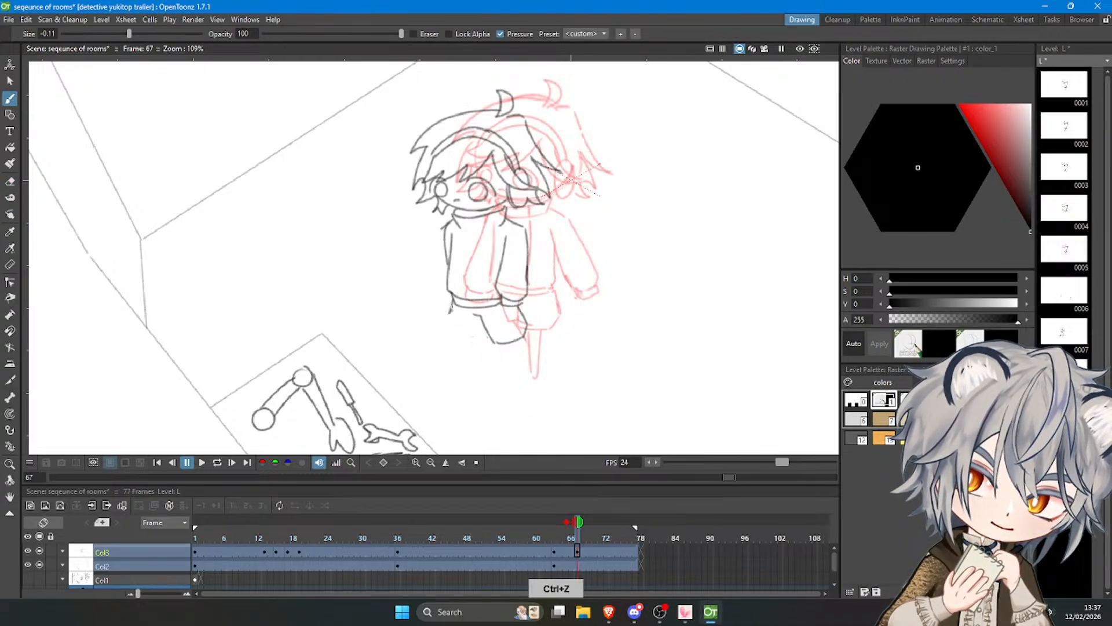
pyautogui.moveTo(451, 307)
pyautogui.mouseDown()
pyautogui.moveTo(444, 348)
pyautogui.moveTo(481, 347)
pyautogui.moveTo(455, 397)
pyautogui.mouseUp()
# Draw the character's tapered left leg with two lines running down from the redrawn shorts.
pyautogui.hotkey('ctrl', 'z')
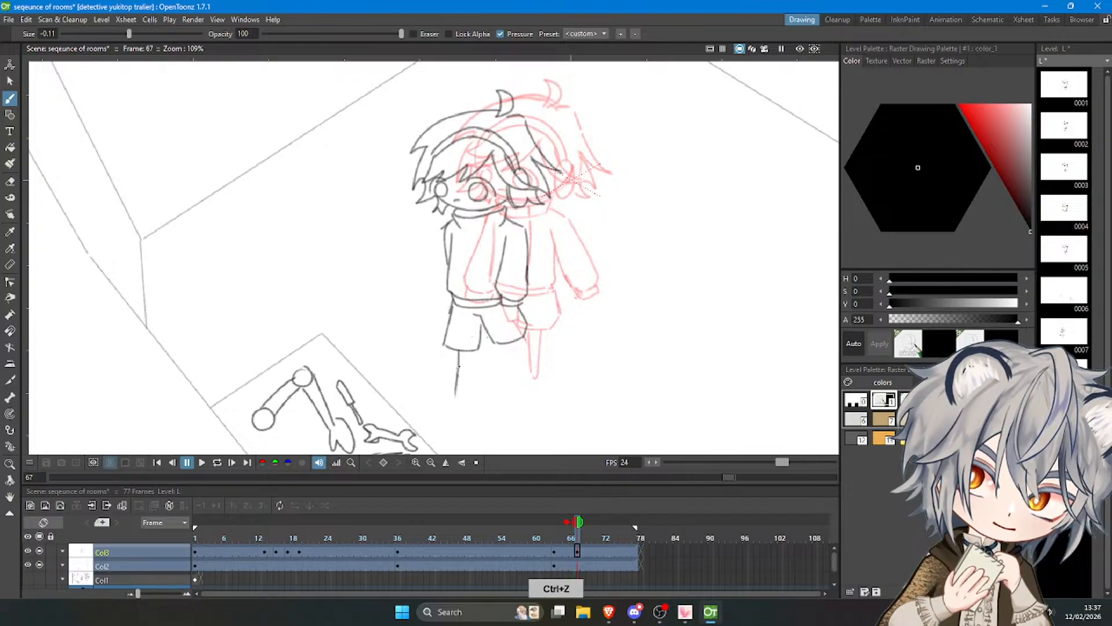
pyautogui.hotkey('ctrl', 'z')
pyautogui.moveTo(459, 349); pyautogui.dragTo(461, 403)
pyautogui.hotkey('ctrl', 'z')
pyautogui.hotkey('ctrl', 'z')
pyautogui.hotkey('ctrl', 'z')
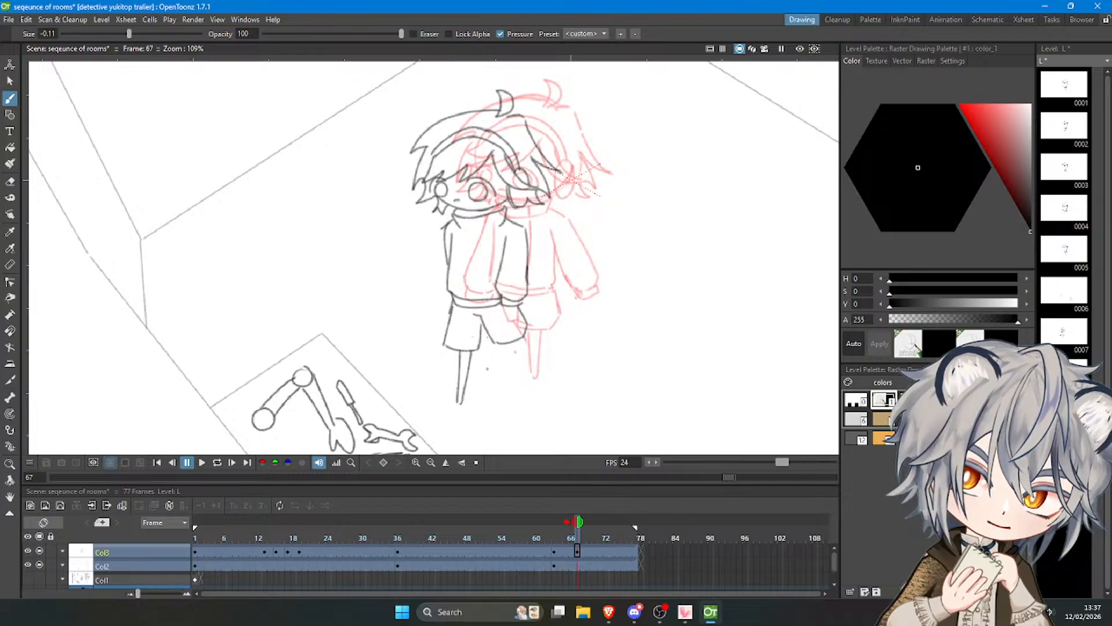
# Draw the character's right leg slanting outward to a point below the right leg of the shorts.
pyautogui.hotkey('ctrl', 'z')
pyautogui.hotkey('ctrl', 'z')
pyautogui.moveTo(512, 341); pyautogui.dragTo(533, 379)
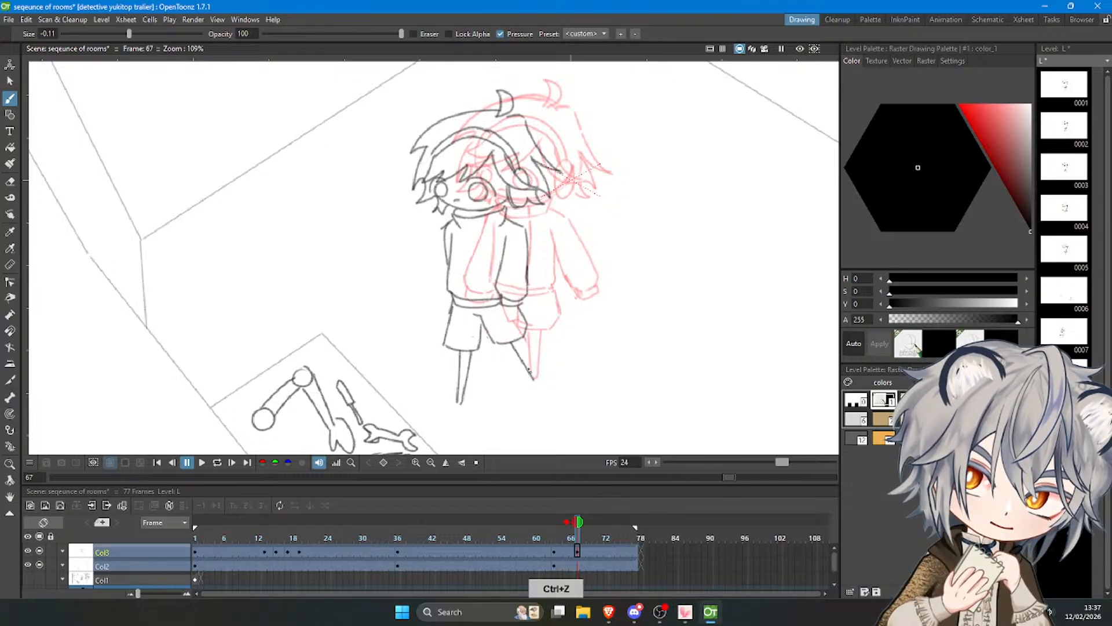
pyautogui.hotkey('ctrl', 'z')
pyautogui.moveTo(520, 342); pyautogui.dragTo(535, 377)
pyautogui.hotkey('ctrl', 'z')
# Compare the drawings at frames 67 and 63 and play back the sequence to check its timing.
pyautogui.scroll(-8, 521, 373)
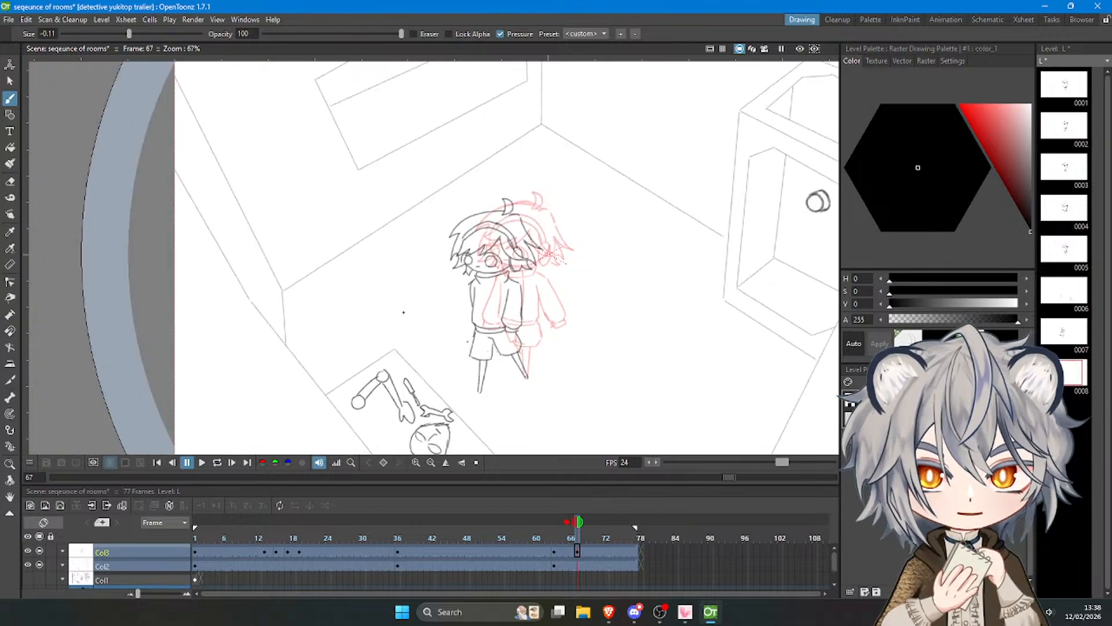
pyautogui.scroll(1, 506, 377)
pyautogui.moveTo(577, 540); pyautogui.dragTo(553, 539)
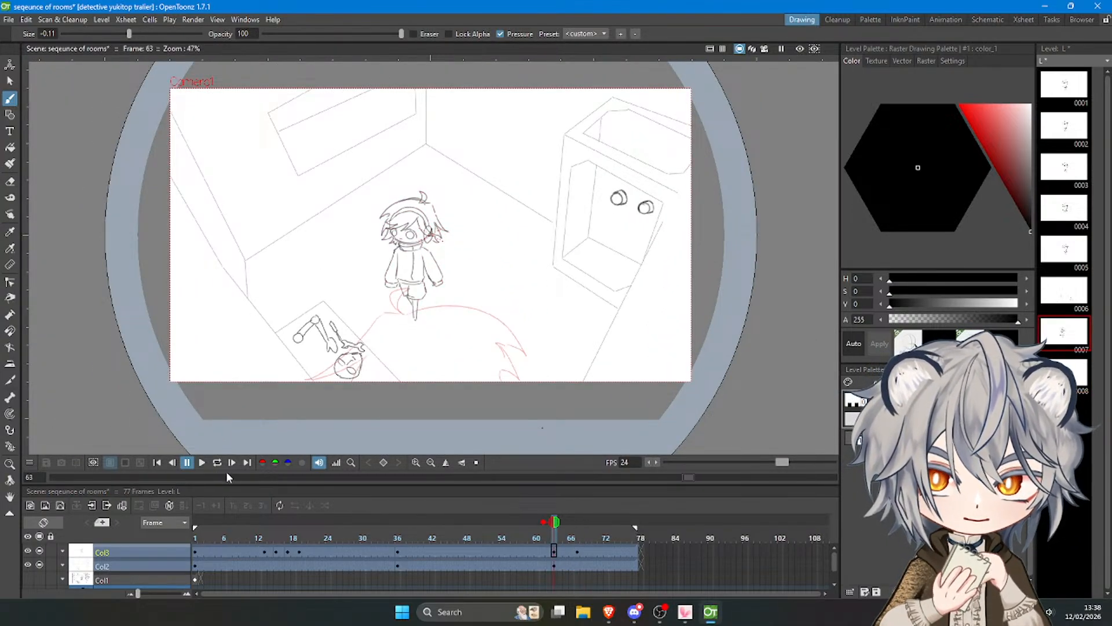
pyautogui.click(202, 465)
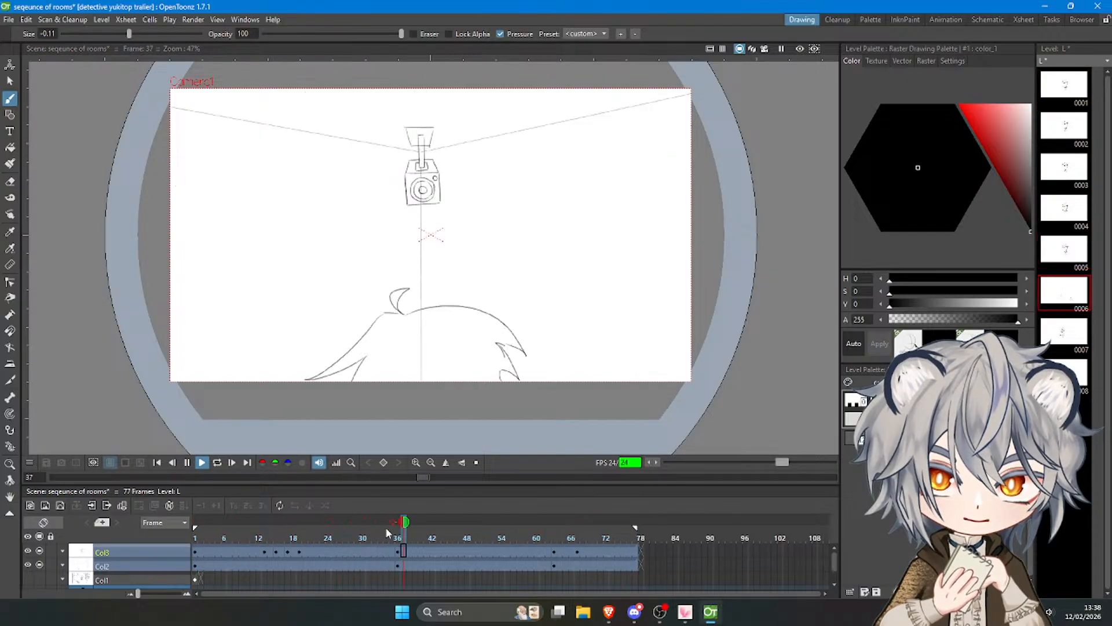
pyautogui.click(463, 540)
# Lengthen the security camera shot by six frames in Col3 and Col2 and extend the playback range to frame 83.
pyautogui.click(483, 552)
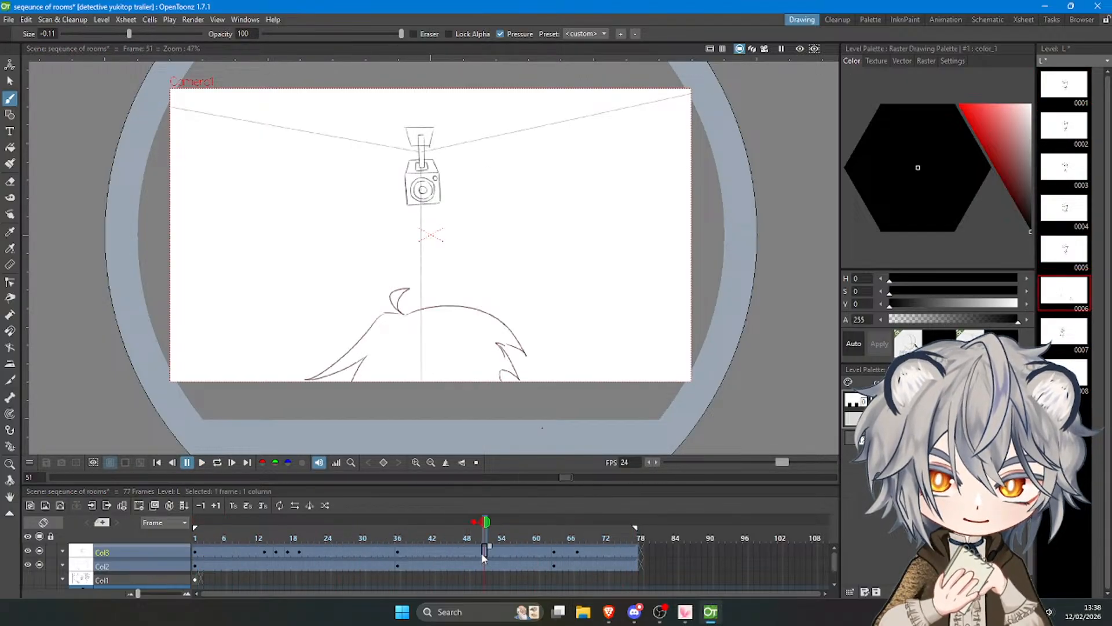
pyautogui.moveTo(490, 547); pyautogui.dragTo(554, 560)
pyautogui.click(523, 559)
pyautogui.click(515, 562)
pyautogui.moveTo(635, 527); pyautogui.dragTo(672, 531)
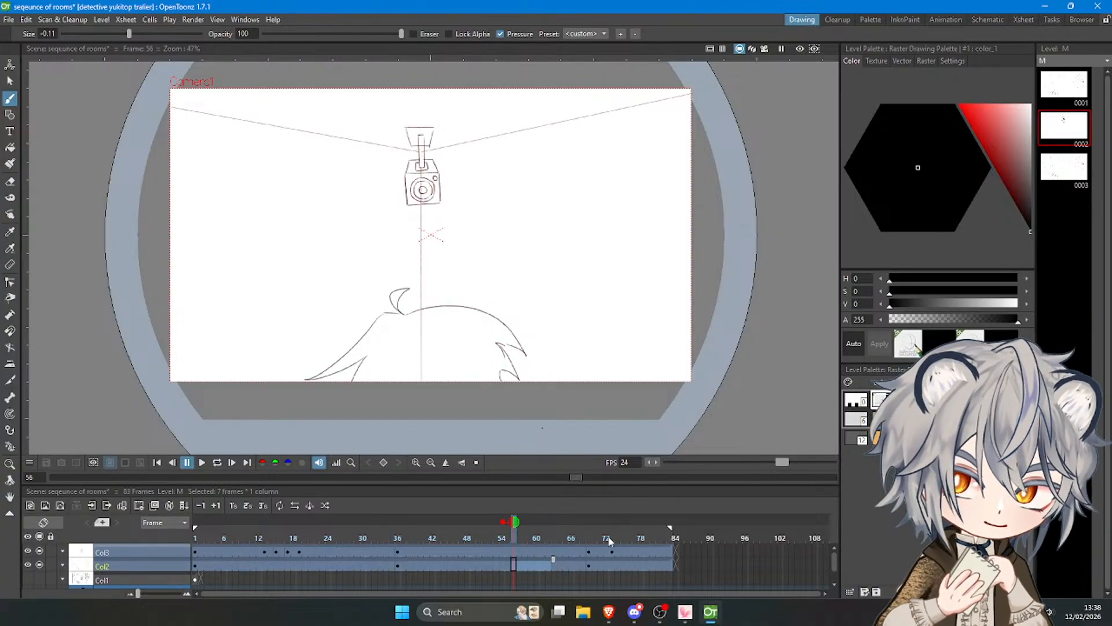
# Play the animation from frame 1 to review the timing of the lengthened security camera shot.
pyautogui.moveTo(419, 536); pyautogui.dragTo(261, 534)
pyautogui.click(202, 462)
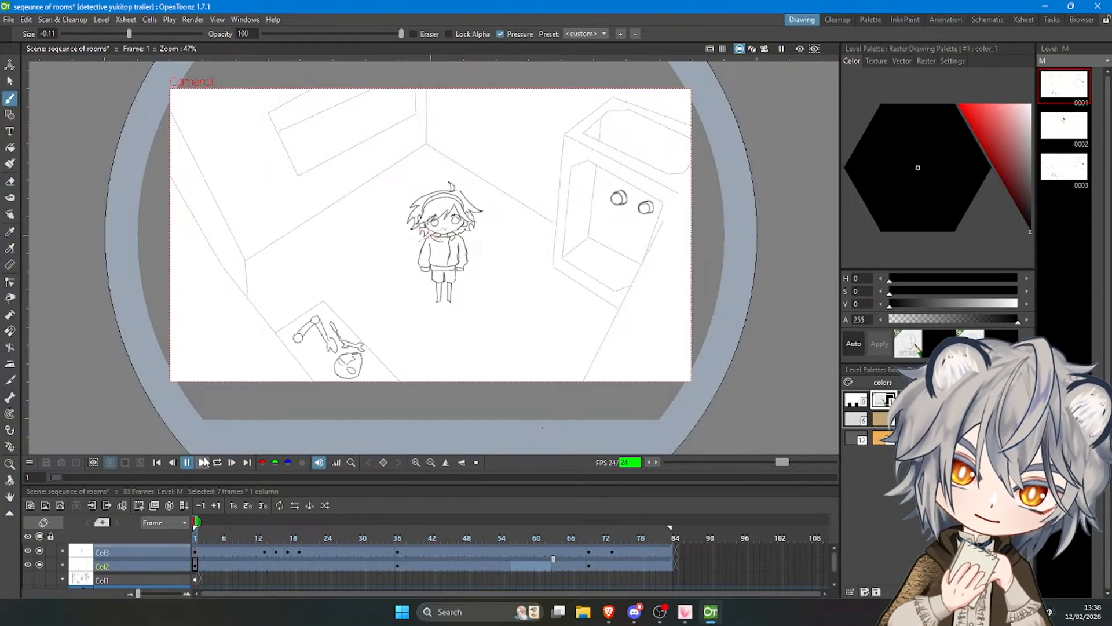
pyautogui.click(201, 462)
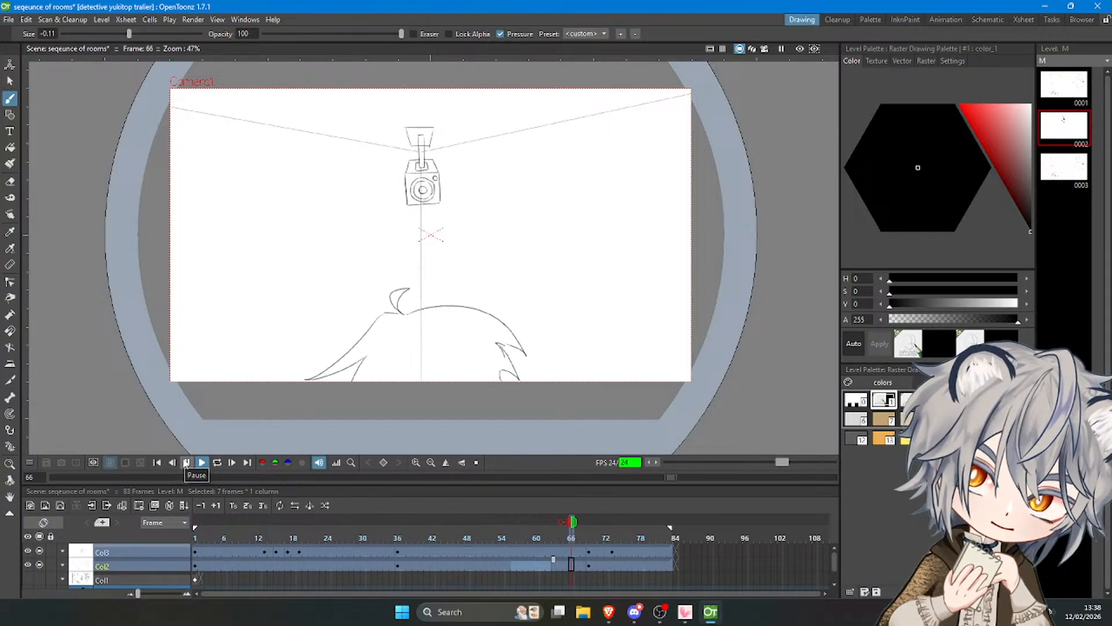
pyautogui.click(186, 462)
# Scrub through the turned character drawings up to frame 77 and replay the sequence to examine the movement.
pyautogui.moveTo(583, 532); pyautogui.dragTo(633, 530)
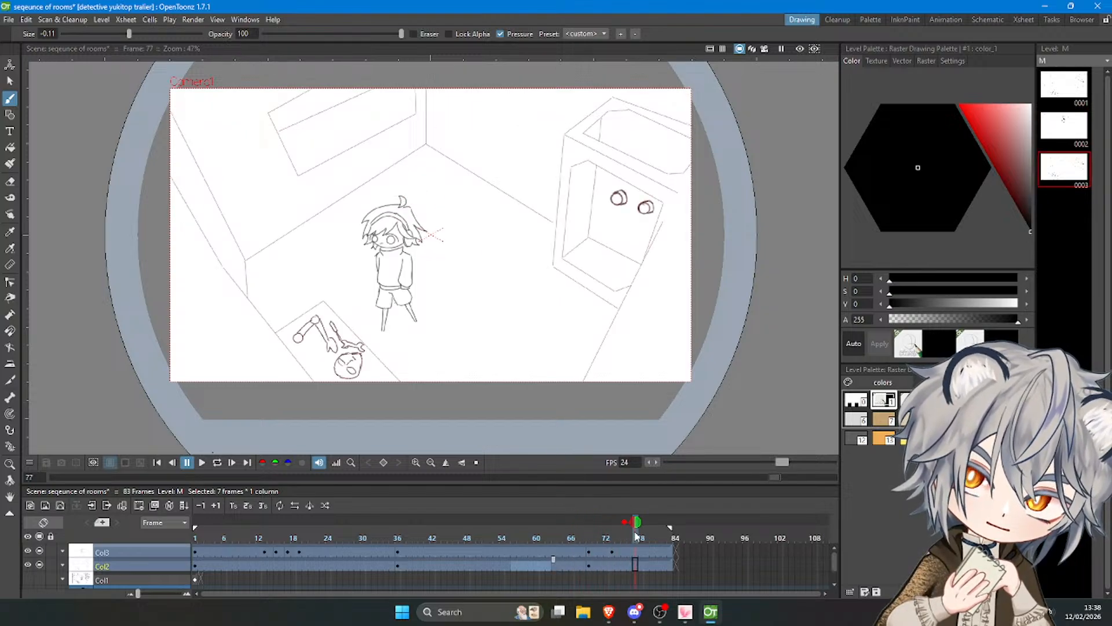
pyautogui.click(456, 532)
pyautogui.click(202, 462)
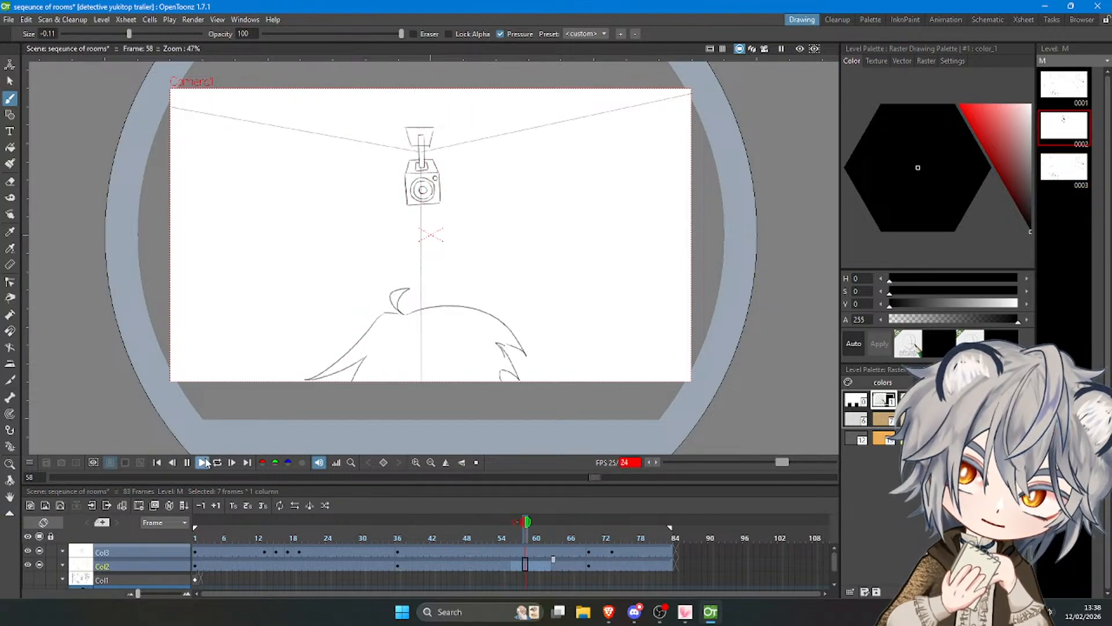
pyautogui.click(204, 462)
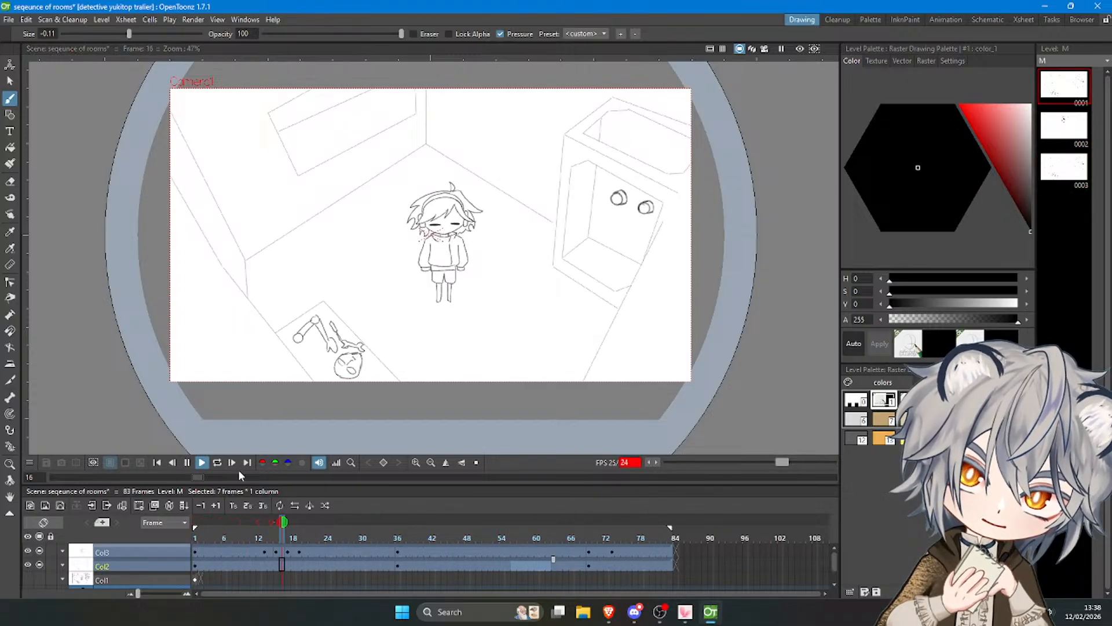
pyautogui.click(203, 464)
pyautogui.click(607, 538)
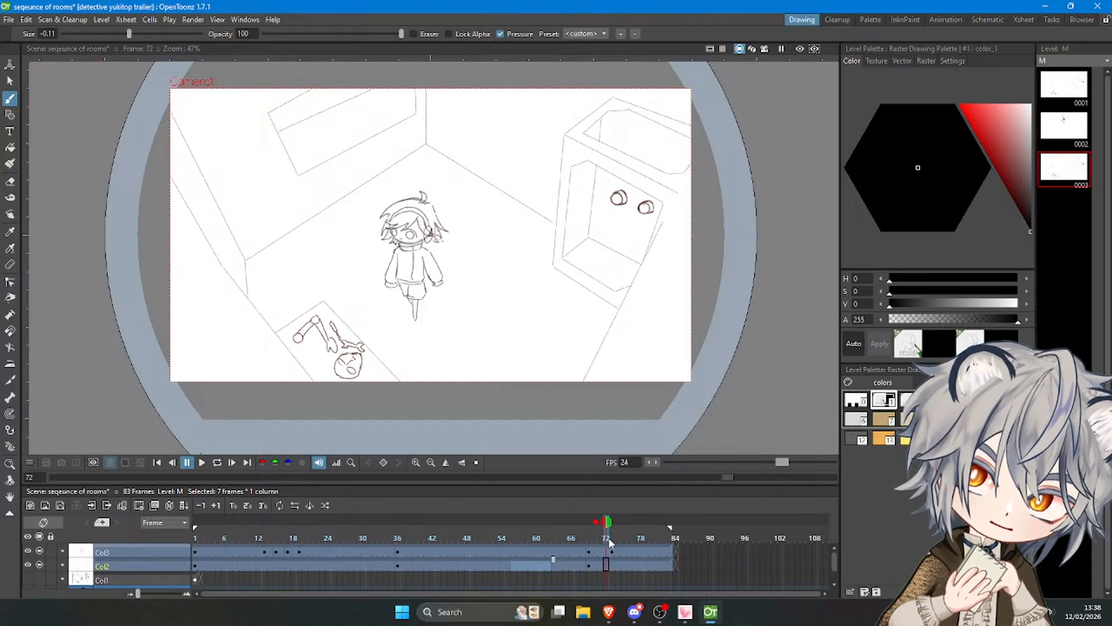
pyautogui.moveTo(608, 536)
pyautogui.mouseDown()
pyautogui.moveTo(643, 537)
pyautogui.moveTo(603, 543)
pyautogui.moveTo(603, 554)
pyautogui.moveTo(651, 551)
pyautogui.moveTo(635, 557)
pyautogui.mouseUp()
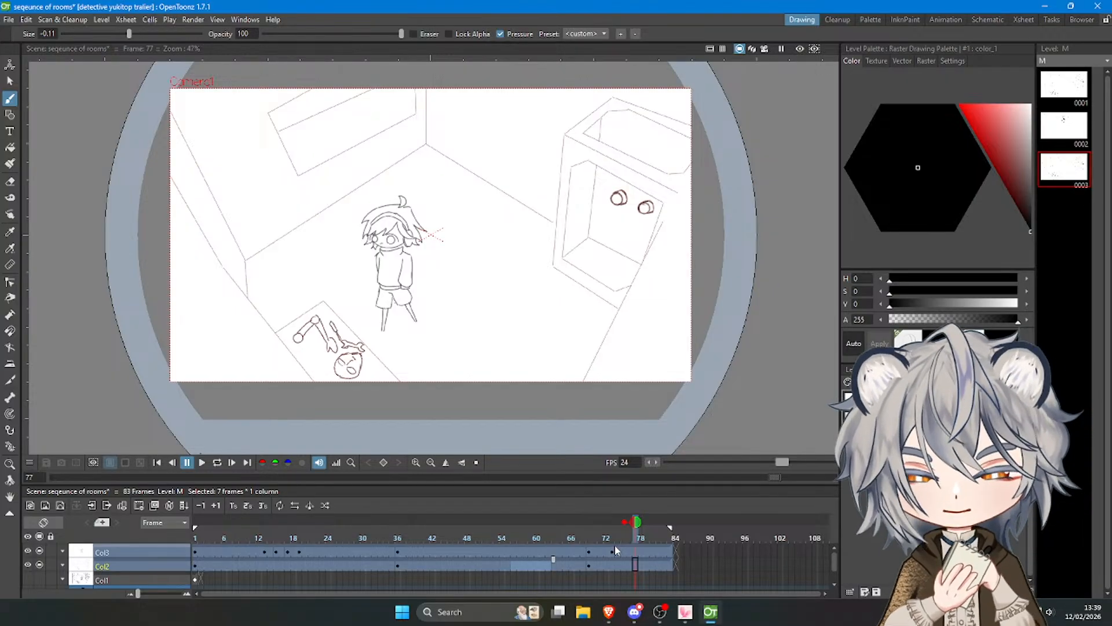
# Add a blank drawing at frame 77 of Col3 for tracing over the onion-skinned walking pose.
pyautogui.click(629, 552)
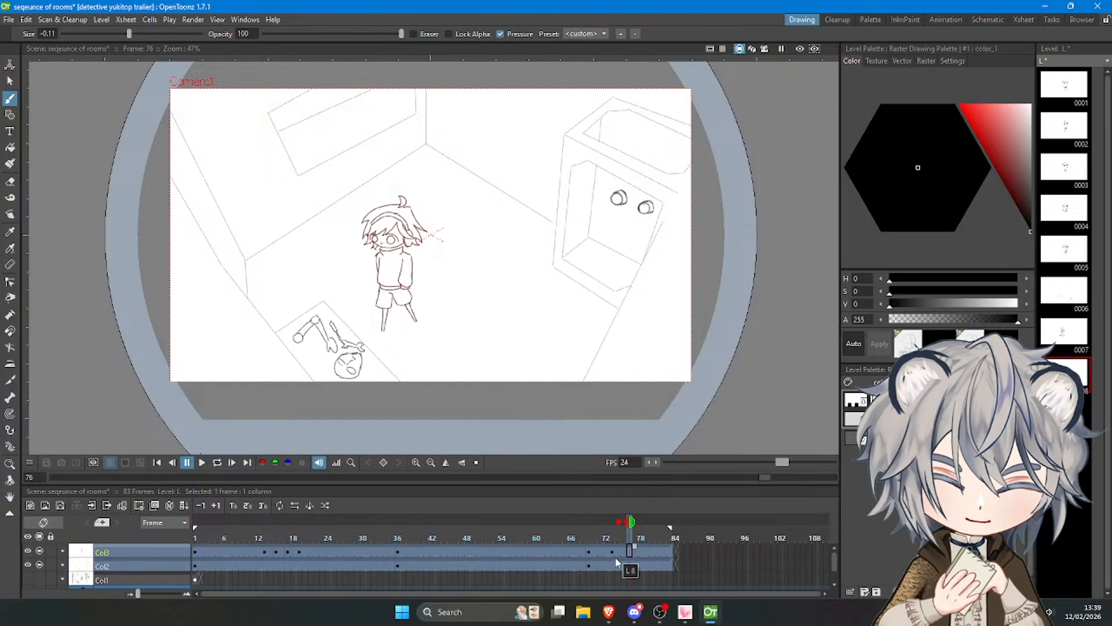
pyautogui.click(618, 554)
pyautogui.click(622, 553)
pyautogui.click(627, 553)
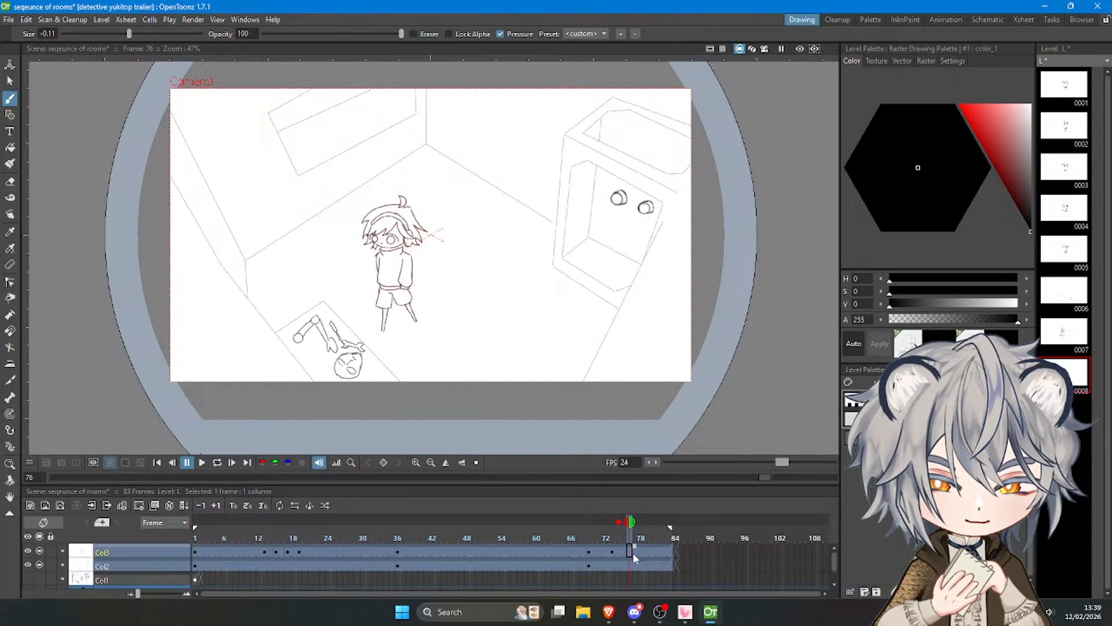
pyautogui.click(634, 552)
pyautogui.scroll(1, 270, 210)
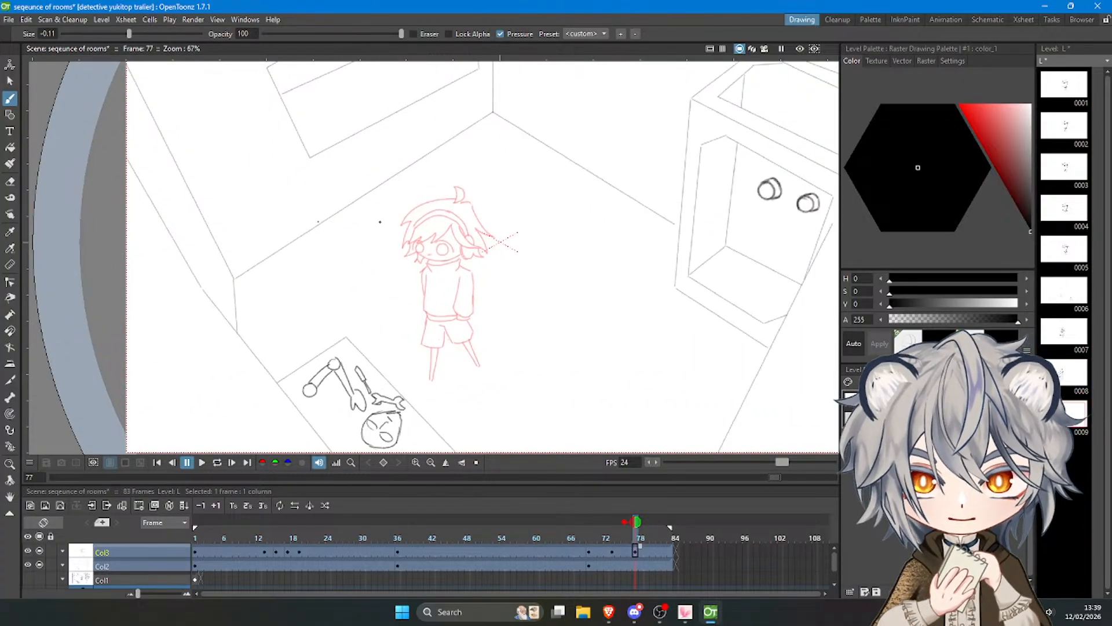
pyautogui.scroll(2, 405, 230)
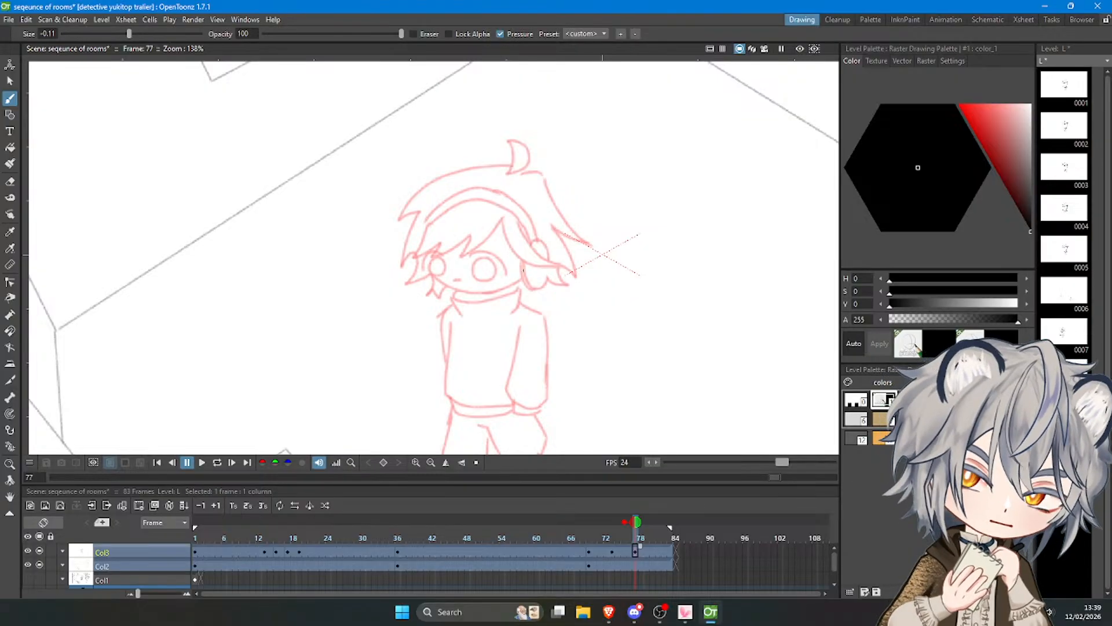
# Draw the headphones on the new frame, tracing the large ear cup and the double-lined headband.
pyautogui.moveTo(524, 261)
pyautogui.mouseDown()
pyautogui.moveTo(530, 287)
pyautogui.moveTo(548, 280)
pyautogui.mouseUp()
pyautogui.hotkey('ctrl', 'z')
pyautogui.hotkey('ctrl', 'z')
pyautogui.hotkey('ctrl', 'z')
pyautogui.moveTo(548, 241)
pyautogui.mouseDown()
pyautogui.moveTo(547, 279)
pyautogui.moveTo(507, 205)
pyautogui.moveTo(513, 215)
pyautogui.moveTo(487, 207)
pyautogui.moveTo(446, 222)
pyautogui.mouseUp()
pyautogui.hotkey('ctrl', 'z')
pyautogui.hotkey('ctrl', 'z')
pyautogui.hotkey('ctrl', 'z')
pyautogui.moveTo(534, 243)
pyautogui.mouseDown()
pyautogui.moveTo(519, 218)
pyautogui.moveTo(468, 204)
pyautogui.moveTo(428, 225)
pyautogui.moveTo(443, 204)
pyautogui.moveTo(494, 187)
pyautogui.mouseUp()
pyautogui.hotkey('ctrl', 'z')
pyautogui.hotkey('ctrl', 'z')
# Draw the hair tuft on top of the head and the outer hair outline down to the character's far ear.
pyautogui.hotkey('ctrl', 'z')
pyautogui.moveTo(427, 223)
pyautogui.mouseDown()
pyautogui.moveTo(450, 201)
pyautogui.moveTo(503, 194)
pyautogui.moveTo(534, 238)
pyautogui.mouseUp()
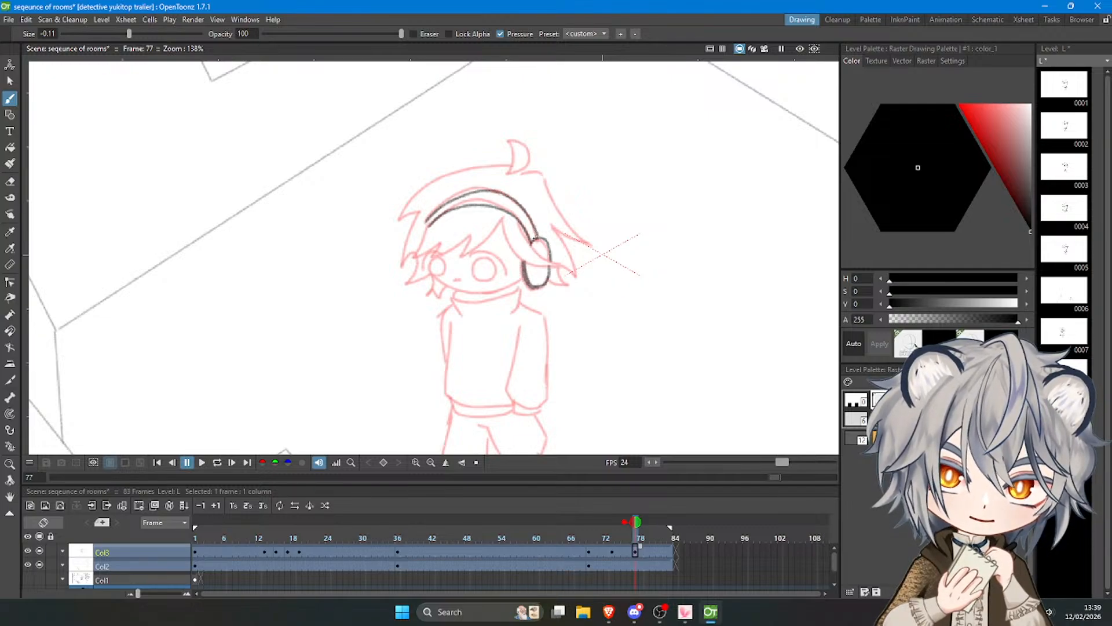
pyautogui.moveTo(512, 152)
pyautogui.mouseDown()
pyautogui.moveTo(525, 144)
pyautogui.moveTo(510, 171)
pyautogui.moveTo(409, 198)
pyautogui.moveTo(398, 217)
pyautogui.moveTo(426, 194)
pyautogui.moveTo(399, 220)
pyautogui.moveTo(502, 167)
pyautogui.moveTo(398, 219)
pyautogui.moveTo(420, 213)
pyautogui.moveTo(405, 264)
pyautogui.moveTo(428, 276)
pyautogui.mouseUp()
pyautogui.hotkey('ctrl', 'z')
pyautogui.hotkey('ctrl', 'z')
pyautogui.hotkey('ctrl', 'z')
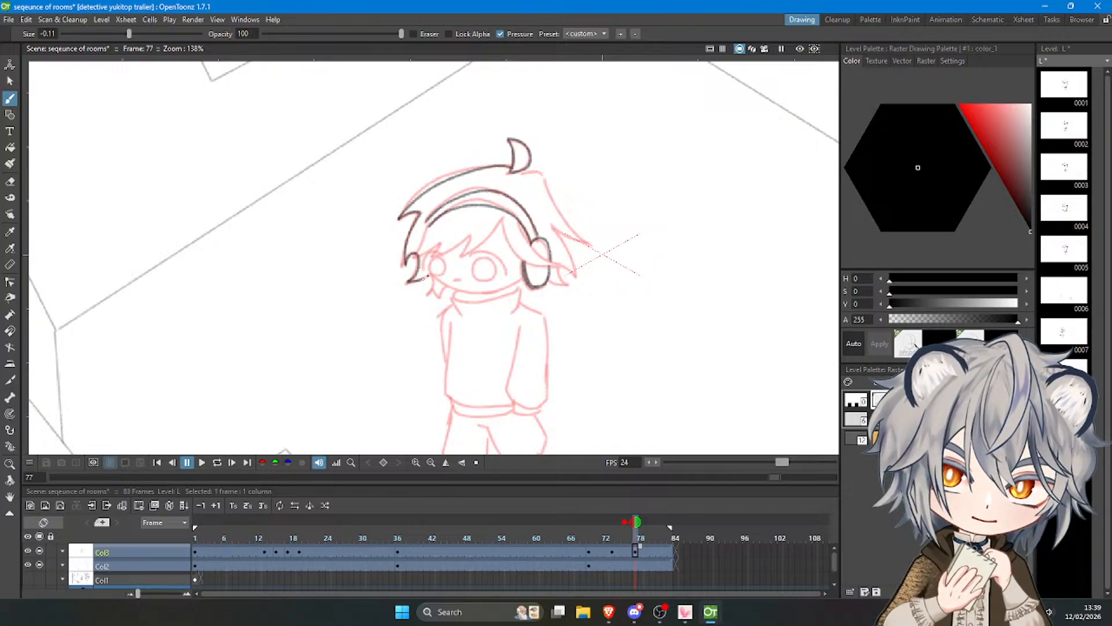
pyautogui.hotkey('ctrl', 'z')
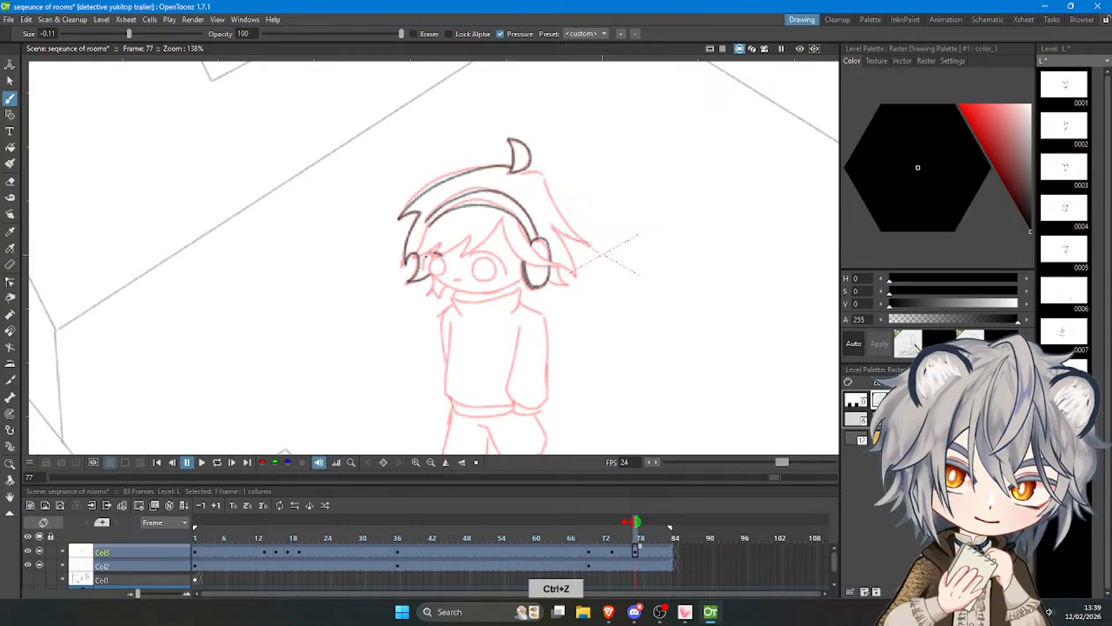
# Draw both round eyes with their inner circles and the small mouth on the character's face.
pyautogui.moveTo(439, 251)
pyautogui.mouseDown()
pyautogui.moveTo(440, 276)
pyautogui.moveTo(443, 259)
pyautogui.moveTo(497, 256)
pyautogui.moveTo(506, 274)
pyautogui.moveTo(494, 264)
pyautogui.mouseUp()
pyautogui.hotkey('ctrl', 'z')
pyautogui.hotkey('ctrl', 'z')
pyautogui.hotkey('ctrl', 'z')
pyautogui.hotkey('ctrl', 'z')
pyautogui.hotkey('ctrl', 'z')
pyautogui.hotkey('ctrl', 'z')
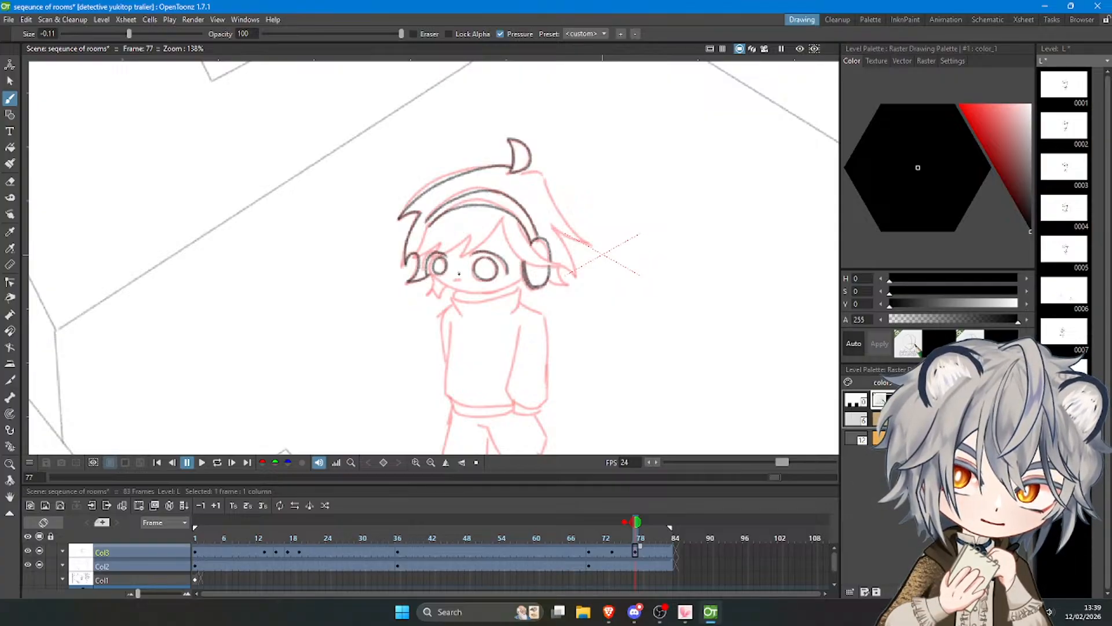
pyautogui.hotkey('ctrl', 'z')
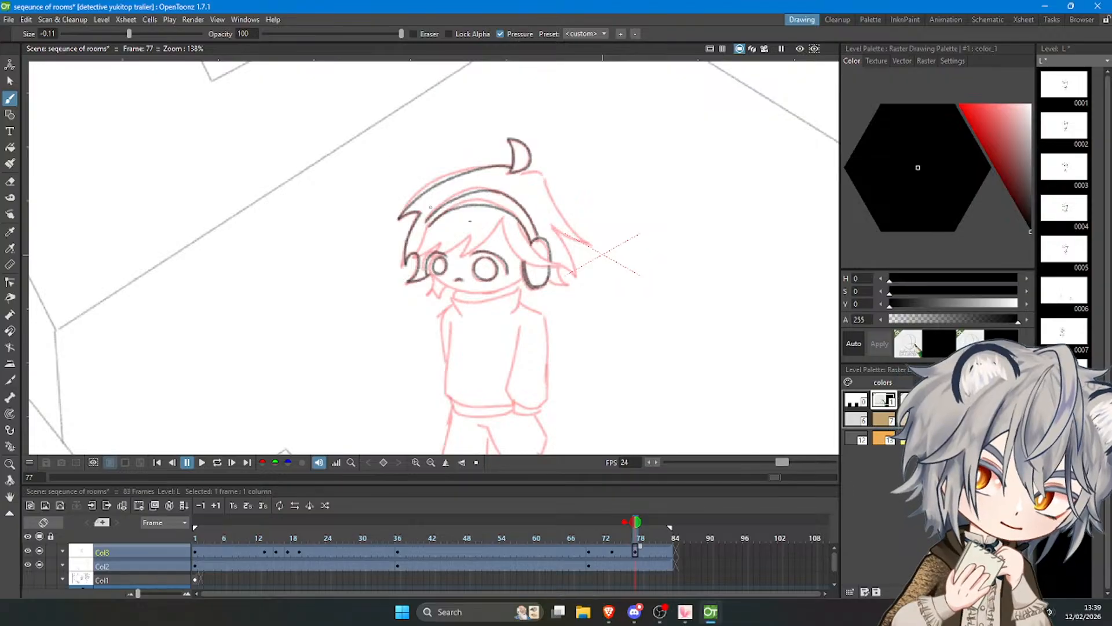
# Draw the jagged fringe beneath the headband and the side lock sweeping across the near ear cup.
pyautogui.hotkey('ctrl', 'z')
pyautogui.moveTo(504, 218); pyautogui.dragTo(467, 255)
pyautogui.hotkey('ctrl', 'z')
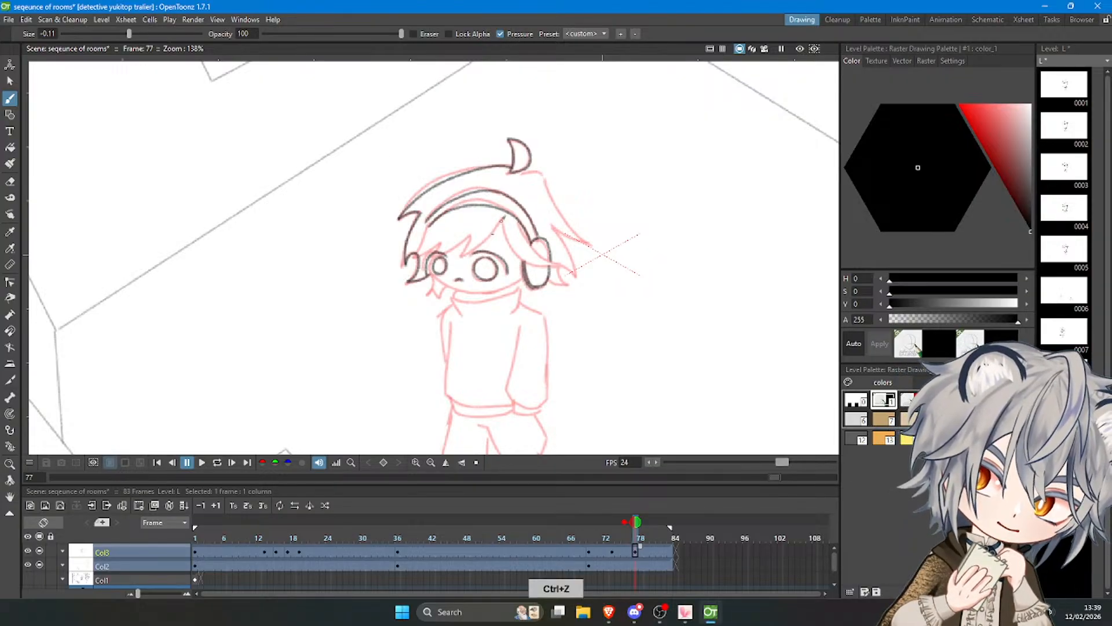
pyautogui.moveTo(503, 218); pyautogui.dragTo(469, 237)
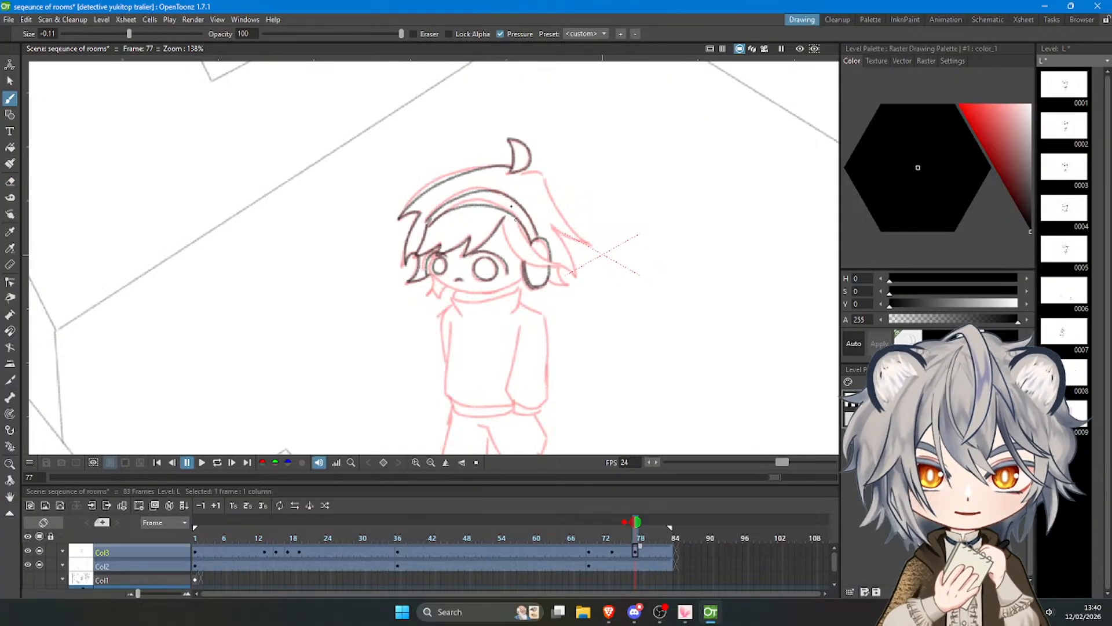
pyautogui.hotkey('ctrl', 'z')
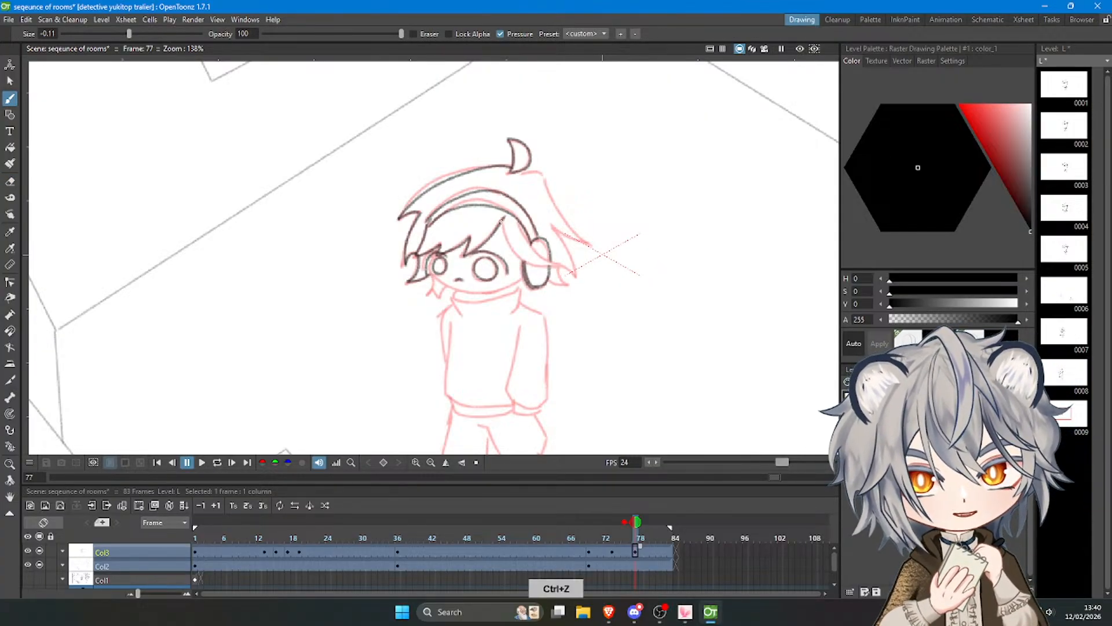
pyautogui.hotkey('ctrl', 'z')
pyautogui.moveTo(503, 222)
pyautogui.mouseDown()
pyautogui.moveTo(517, 257)
pyautogui.moveTo(538, 245)
pyautogui.moveTo(519, 225)
pyautogui.moveTo(557, 266)
pyautogui.mouseUp()
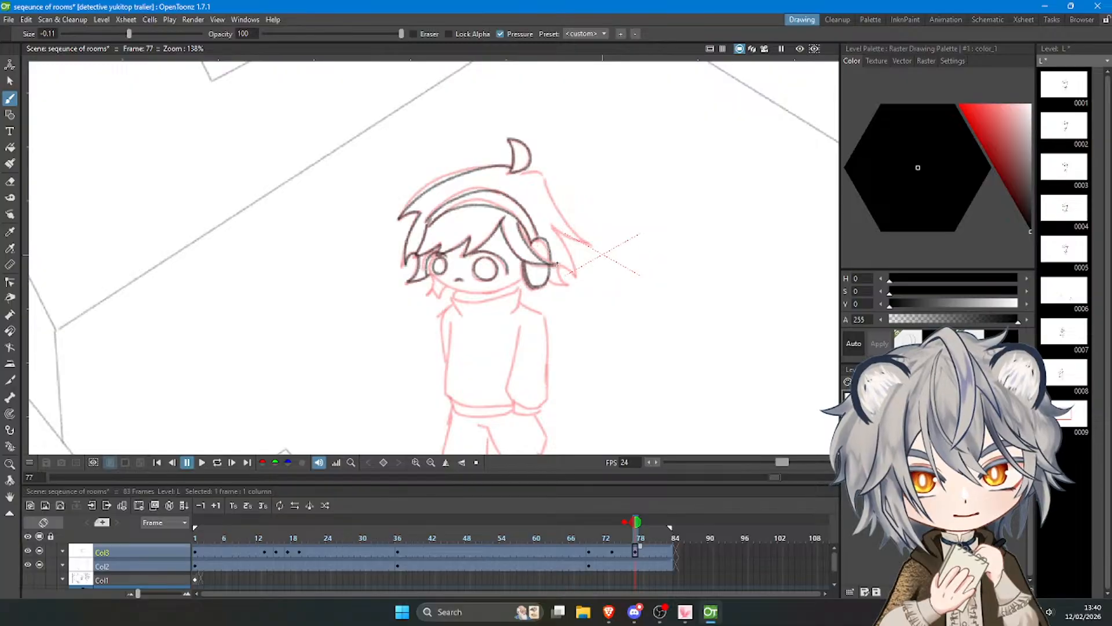
pyautogui.hotkey('ctrl', 'z')
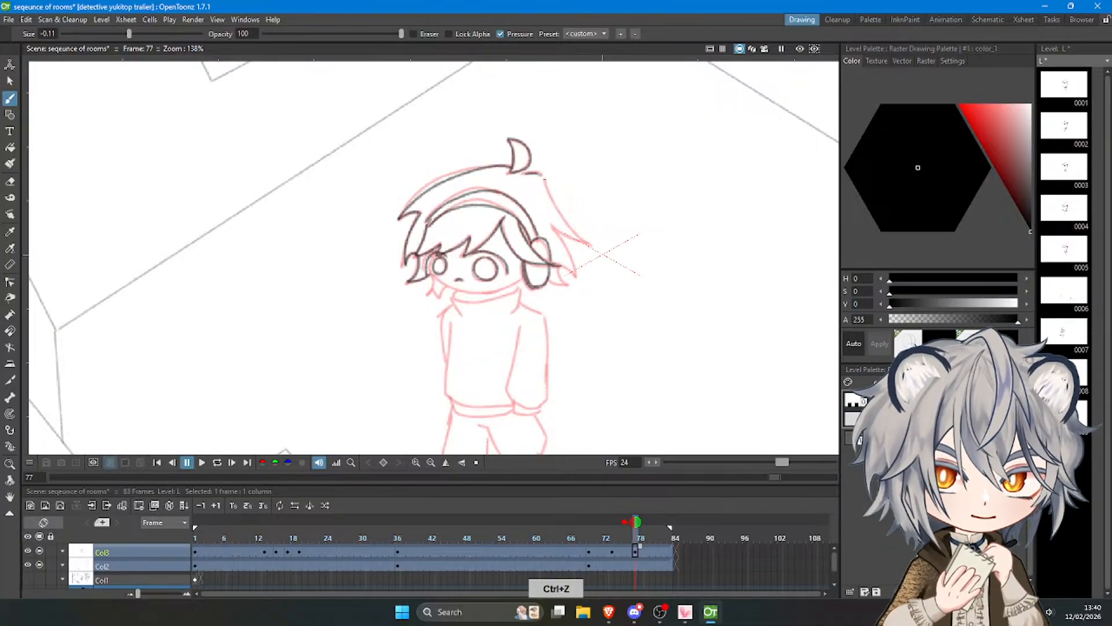
# Draw the spiky back hair from the crown down behind the near ear cup.
pyautogui.moveTo(545, 180)
pyautogui.mouseDown()
pyautogui.moveTo(585, 244)
pyautogui.moveTo(570, 248)
pyautogui.moveTo(554, 230)
pyautogui.moveTo(573, 273)
pyautogui.moveTo(549, 284)
pyautogui.mouseUp()
pyautogui.hotkey('ctrl', 'z')
pyautogui.hotkey('ctrl', 'z')
# Draw the cheek and chin line and the small hair lock hanging beside the far cheek.
pyautogui.hotkey('ctrl', 'z')
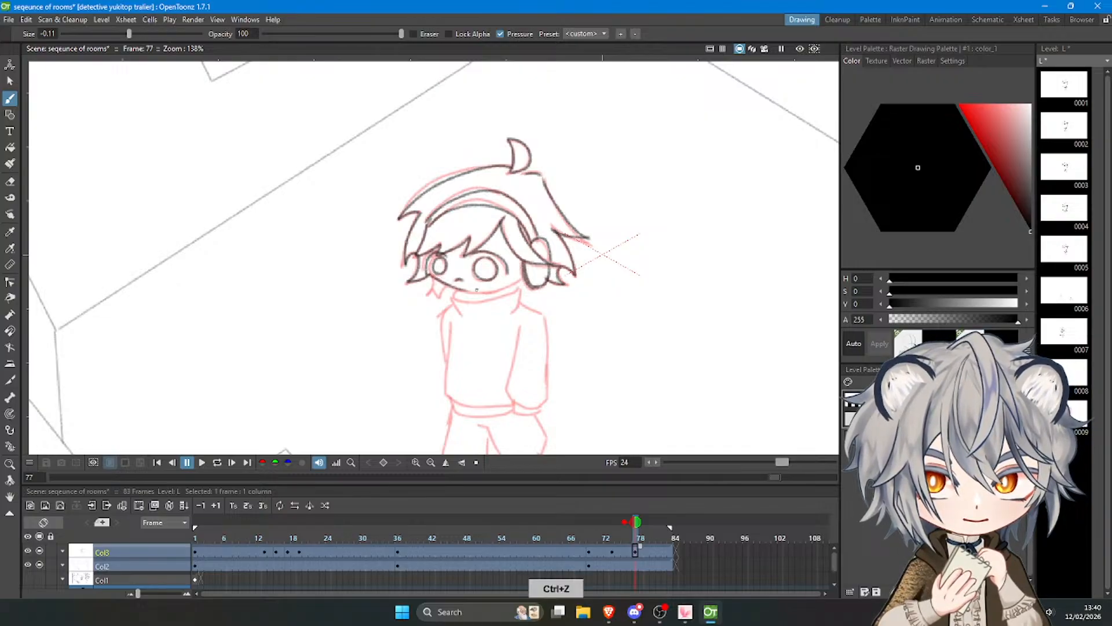
pyautogui.hotkey('ctrl', 'z')
pyautogui.moveTo(427, 260)
pyautogui.mouseDown()
pyautogui.moveTo(450, 285)
pyautogui.moveTo(508, 284)
pyautogui.mouseUp()
pyautogui.hotkey('ctrl', 'z')
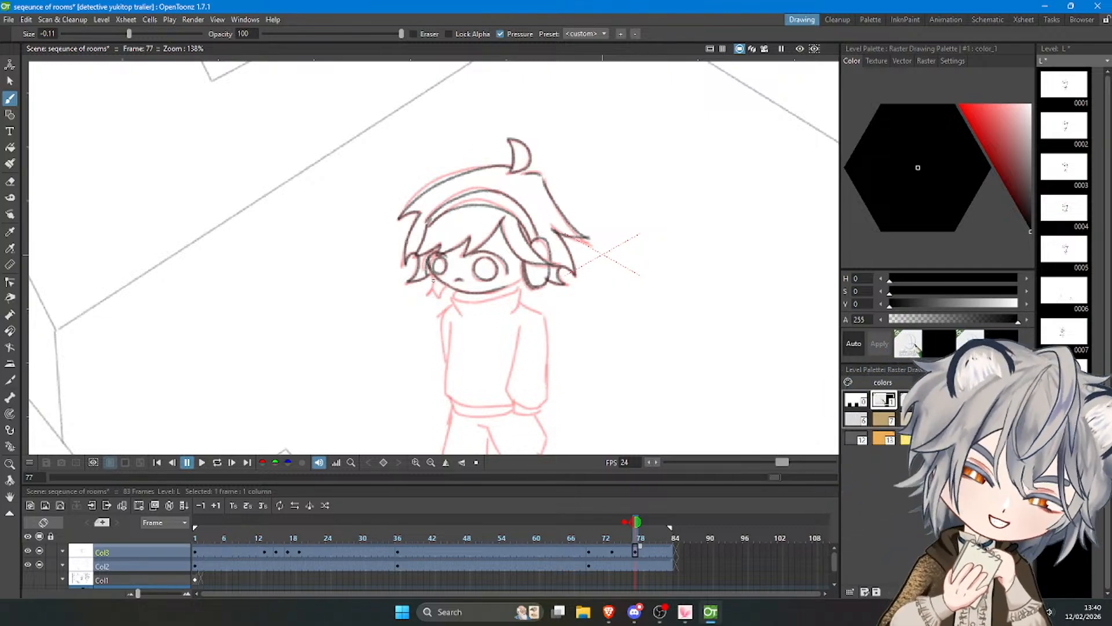
pyautogui.moveTo(433, 273)
pyautogui.mouseDown()
pyautogui.moveTo(426, 297)
pyautogui.moveTo(444, 288)
pyautogui.mouseUp()
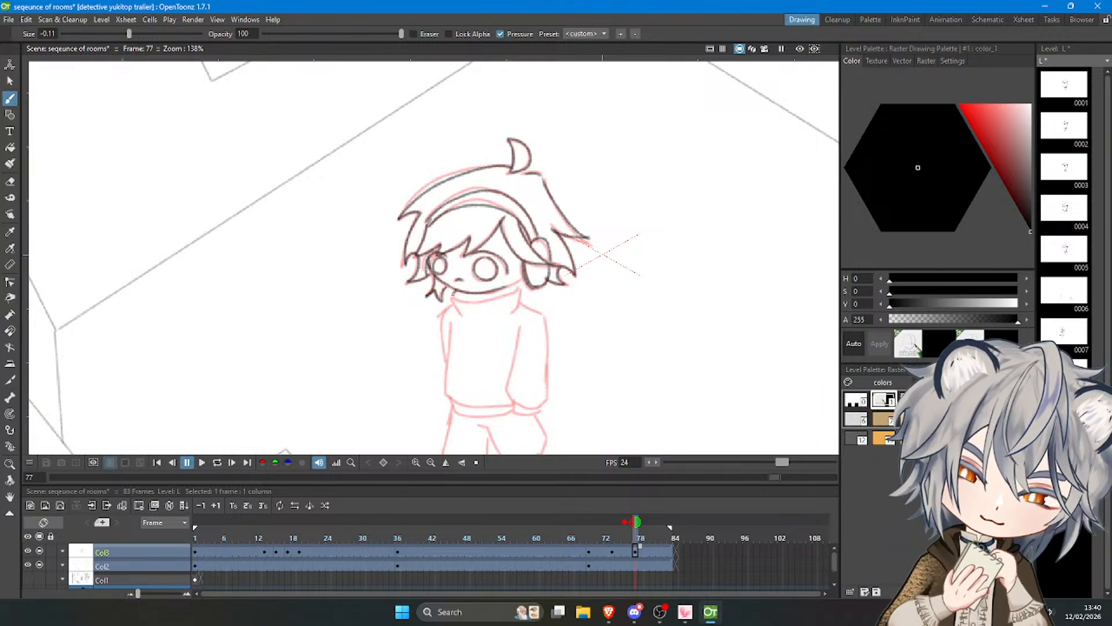
pyautogui.hotkey('ctrl', 'z')
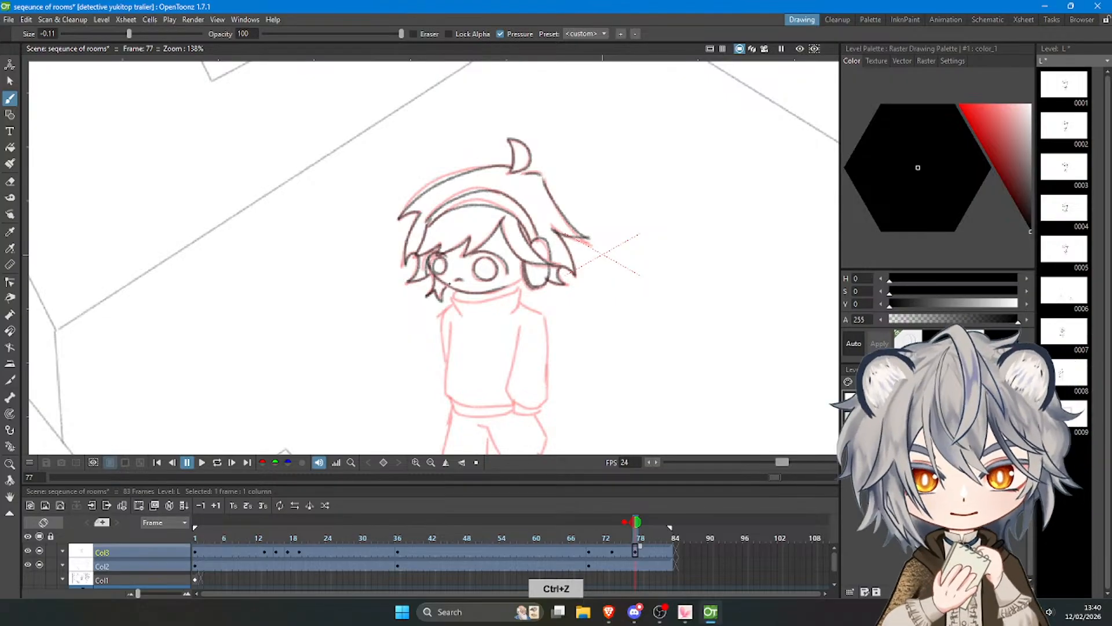
# Draw the sweater's turtleneck collar below the chin, including its short side edges.
pyautogui.scroll(-8, 451, 262)
pyautogui.scroll(3, 443, 253)
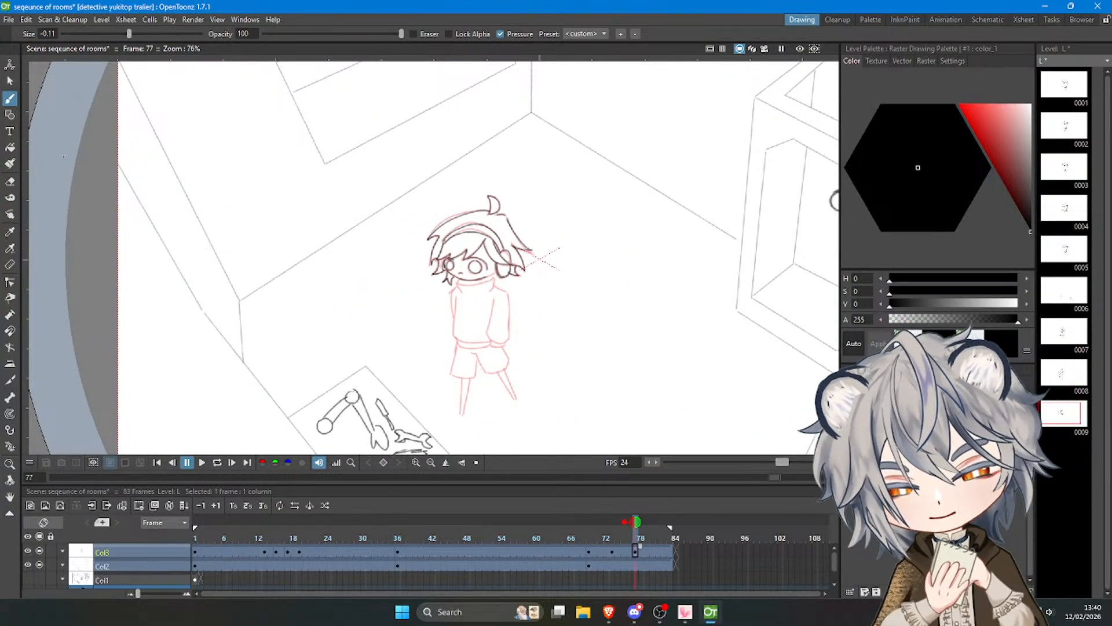
pyautogui.scroll(3, 469, 263)
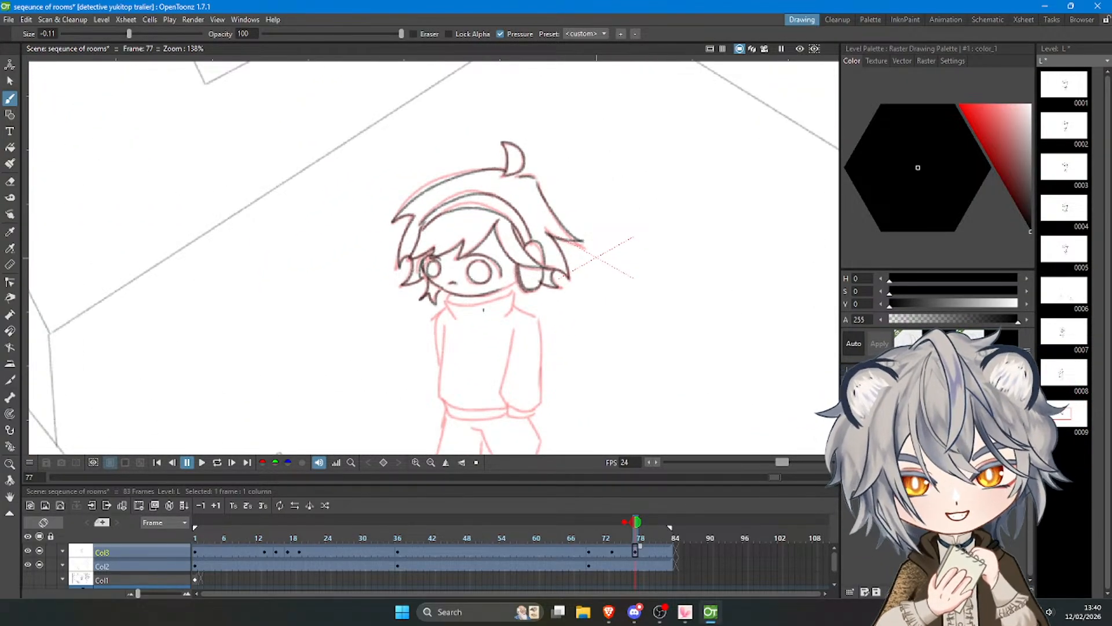
pyautogui.hotkey('ctrl', 'z')
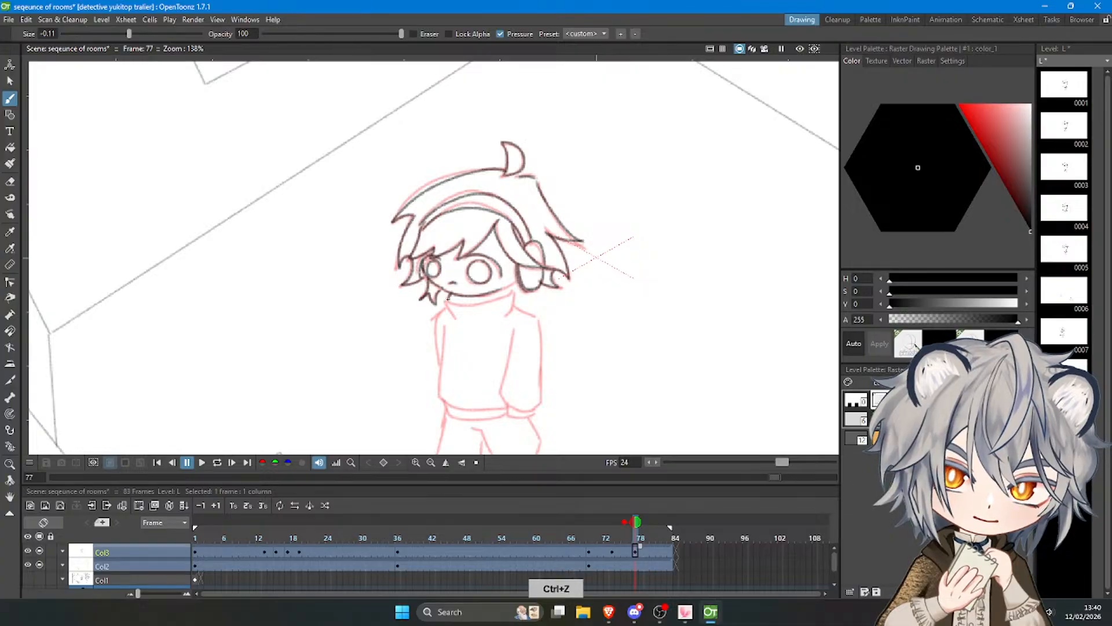
pyautogui.moveTo(449, 295); pyautogui.dragTo(514, 296)
pyautogui.hotkey('ctrl', 'z')
pyautogui.hotkey('ctrl', 'z')
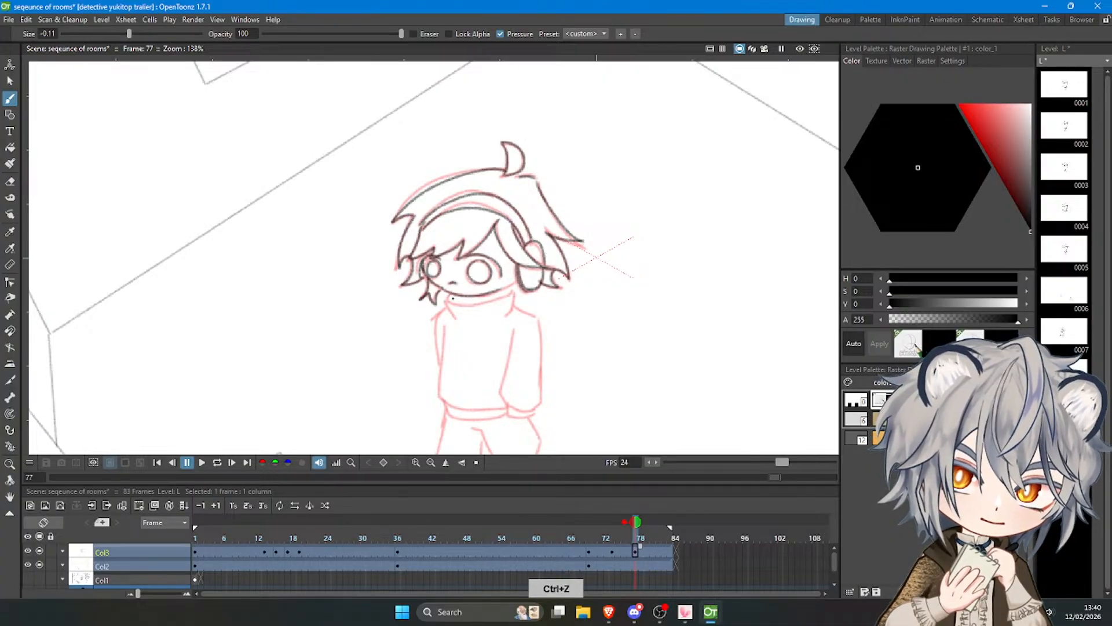
pyautogui.moveTo(446, 297); pyautogui.dragTo(514, 288)
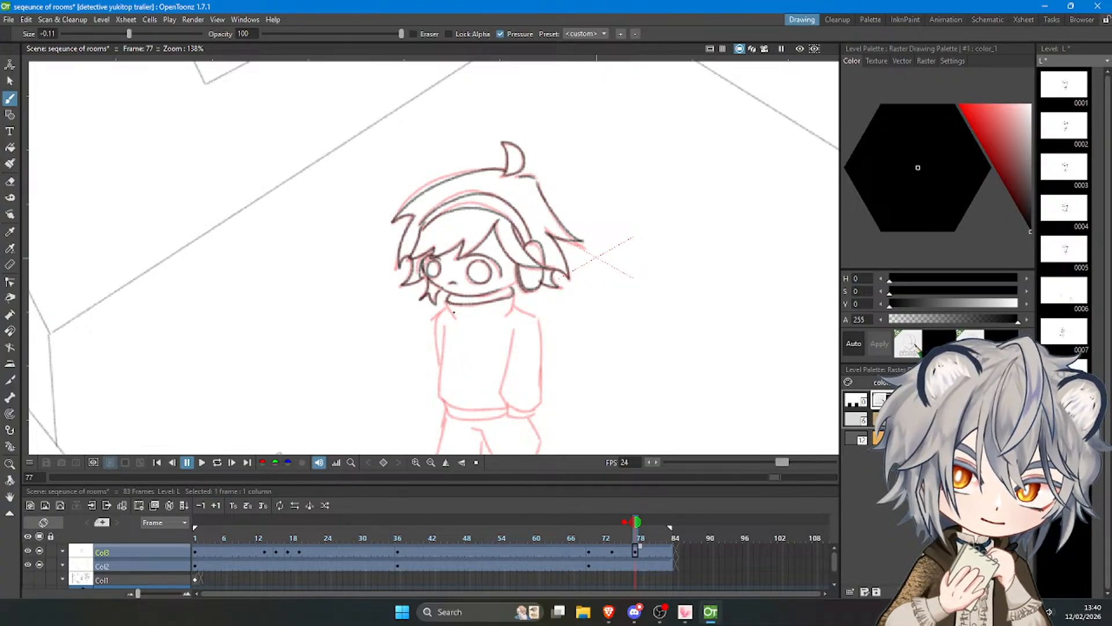
pyautogui.hotkey('ctrl', 'z')
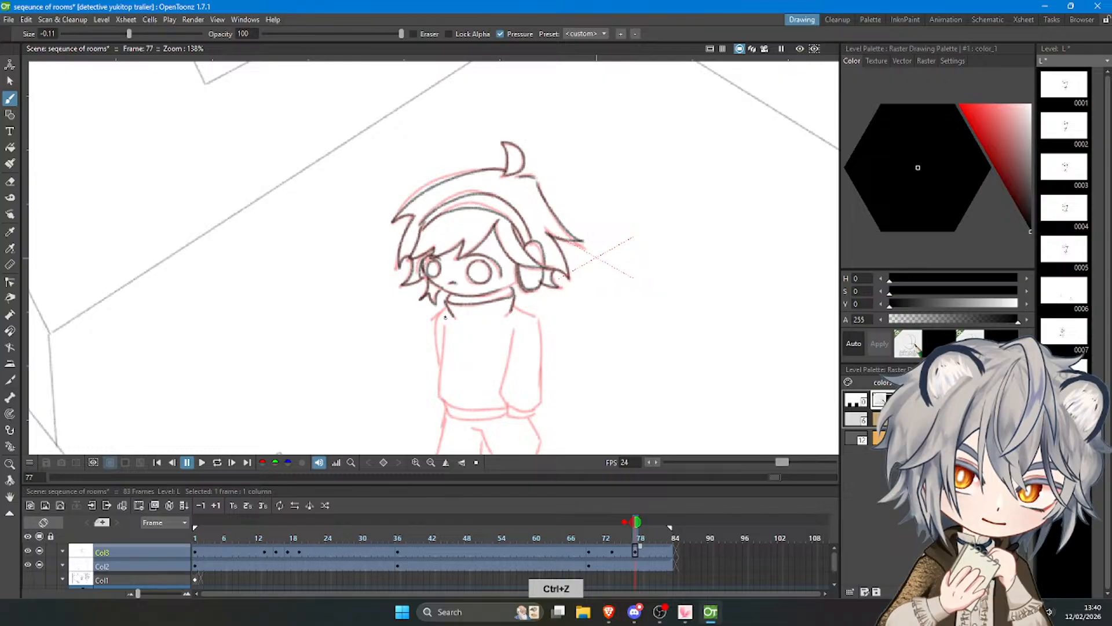
# Draw the sweater body with its far sleeve edge, hem band and angled near side.
pyautogui.moveTo(440, 316); pyautogui.dragTo(443, 365)
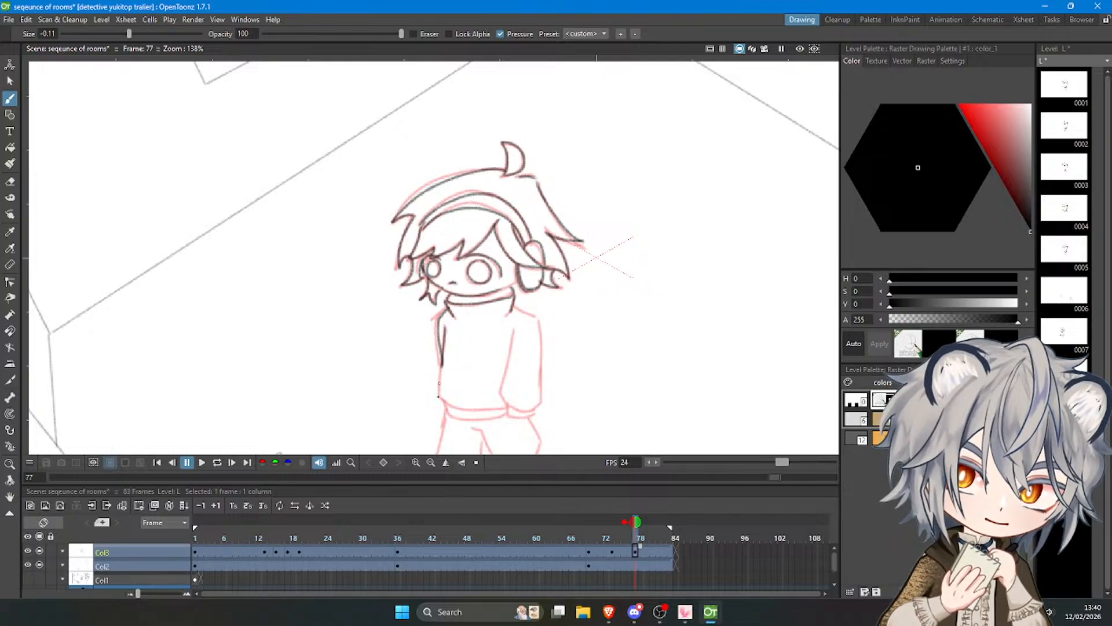
pyautogui.hotkey('ctrl', 'z')
pyautogui.moveTo(446, 323)
pyautogui.mouseDown()
pyautogui.moveTo(440, 397)
pyautogui.moveTo(505, 406)
pyautogui.moveTo(446, 409)
pyautogui.moveTo(485, 419)
pyautogui.moveTo(512, 411)
pyautogui.mouseUp()
pyautogui.hotkey('ctrl', 'z')
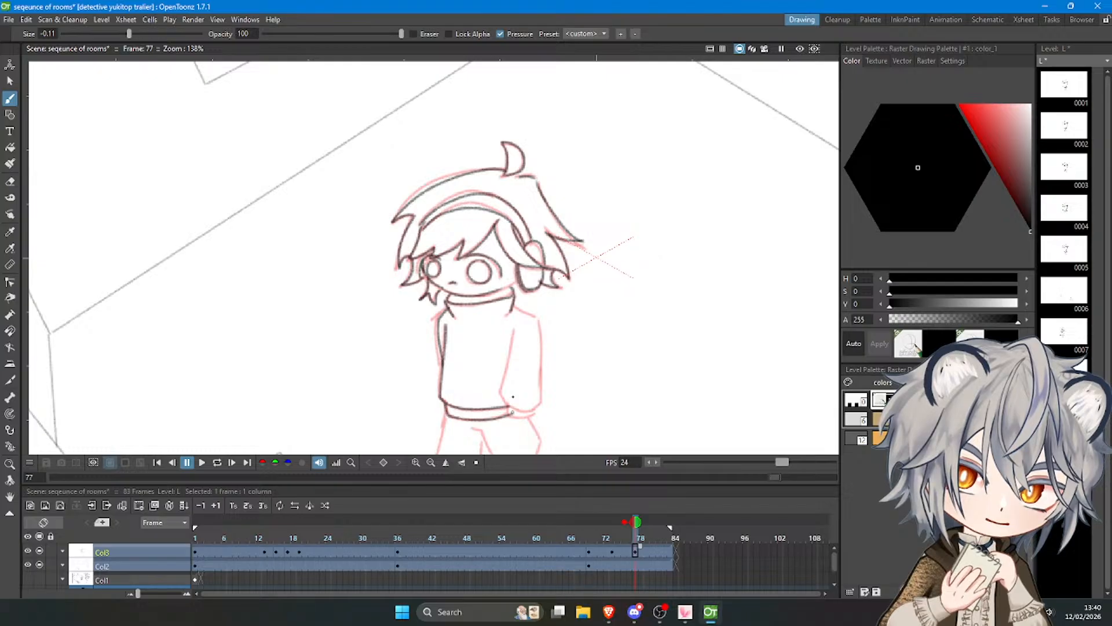
pyautogui.hotkey('ctrl', 'z')
pyautogui.moveTo(510, 333); pyautogui.dragTo(525, 384)
pyautogui.hotkey('ctrl', 'z')
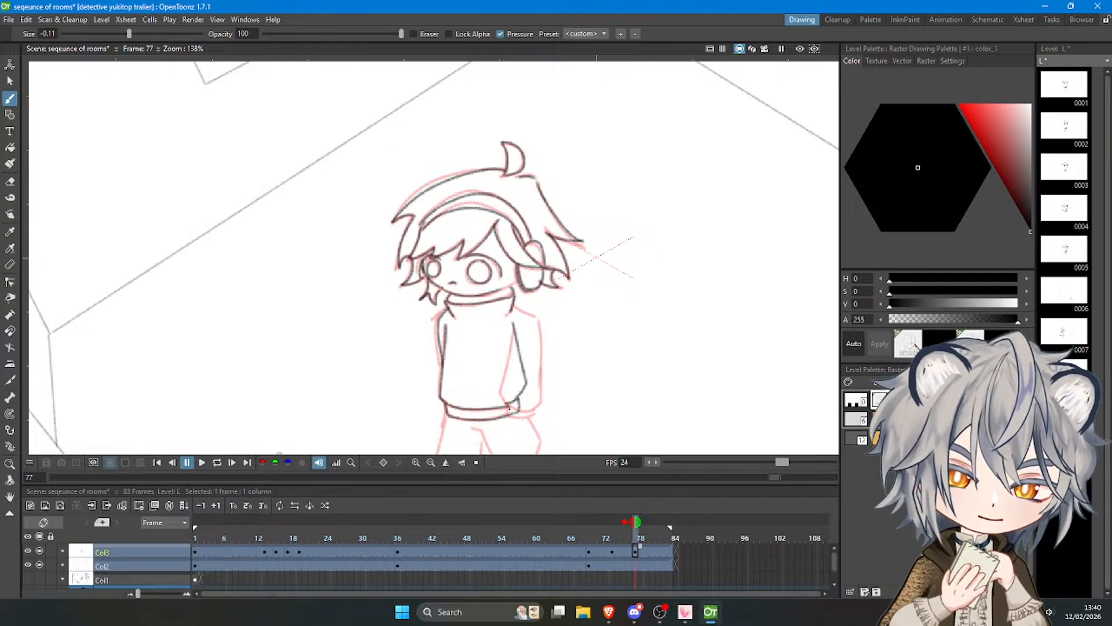
# Select the new character drawing and move it about 101 mm left and 63 mm down towards the robot parts.
pyautogui.scroll(-3, 477, 197)
pyautogui.click(9, 80)
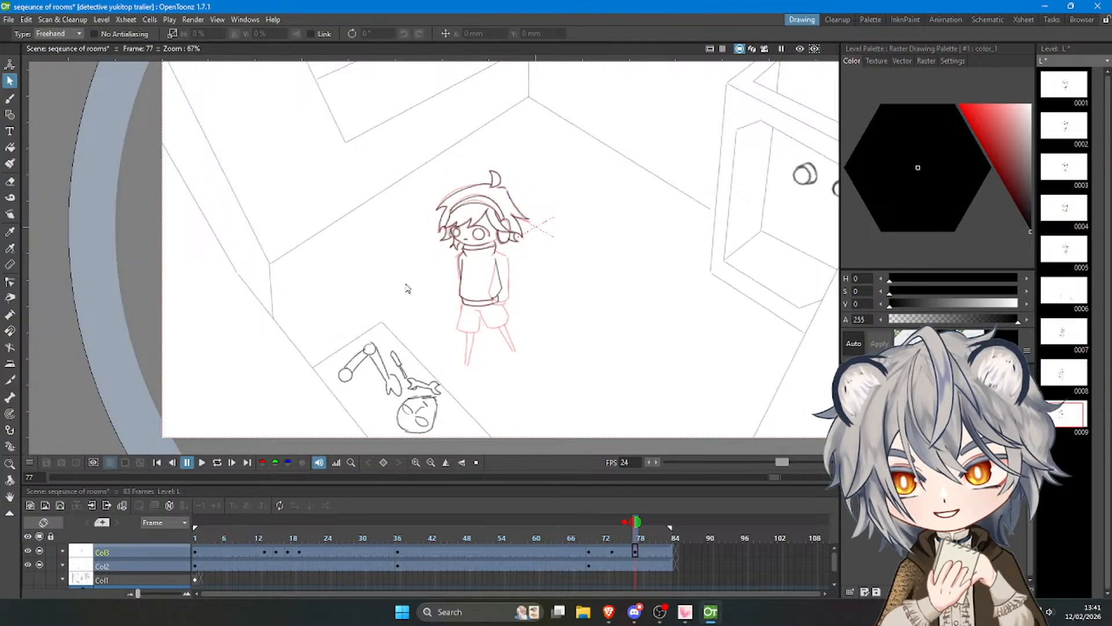
pyautogui.moveTo(432, 330)
pyautogui.mouseDown()
pyautogui.moveTo(533, 164)
pyautogui.moveTo(377, 312)
pyautogui.moveTo(404, 334)
pyautogui.mouseUp()
pyautogui.moveTo(545, 314)
pyautogui.mouseDown()
pyautogui.moveTo(457, 354)
pyautogui.moveTo(460, 366)
pyautogui.mouseUp()
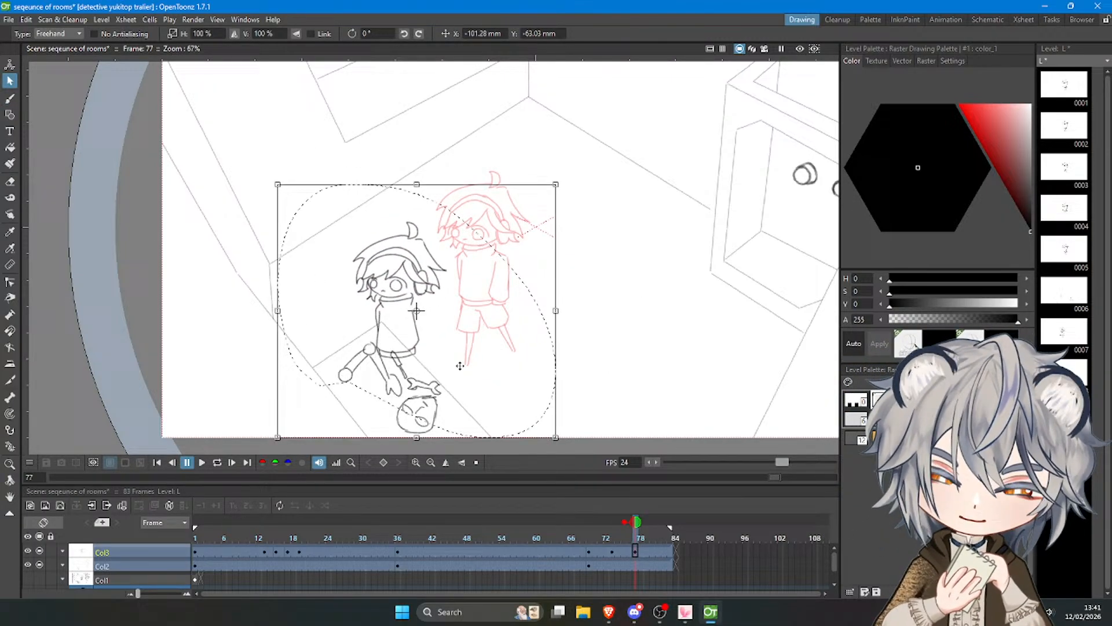
pyautogui.click(628, 343)
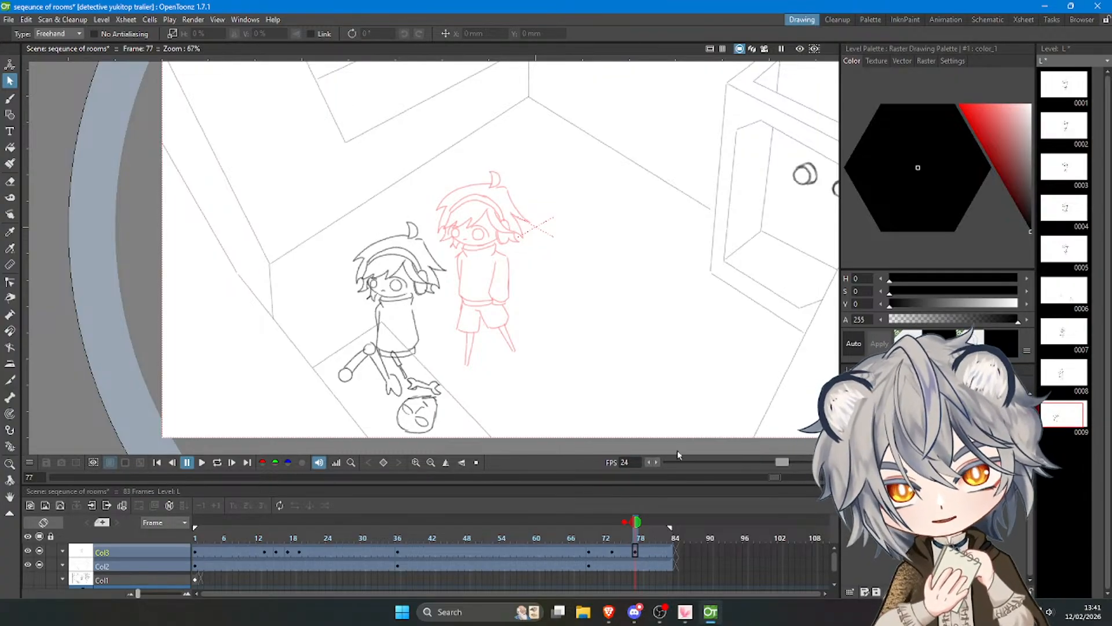
pyautogui.moveTo(634, 530); pyautogui.dragTo(634, 559)
# Select the sweater body and shrink it to about 83% width and 72% height, keeping it aligned under the collar.
pyautogui.scroll(3, 379, 318)
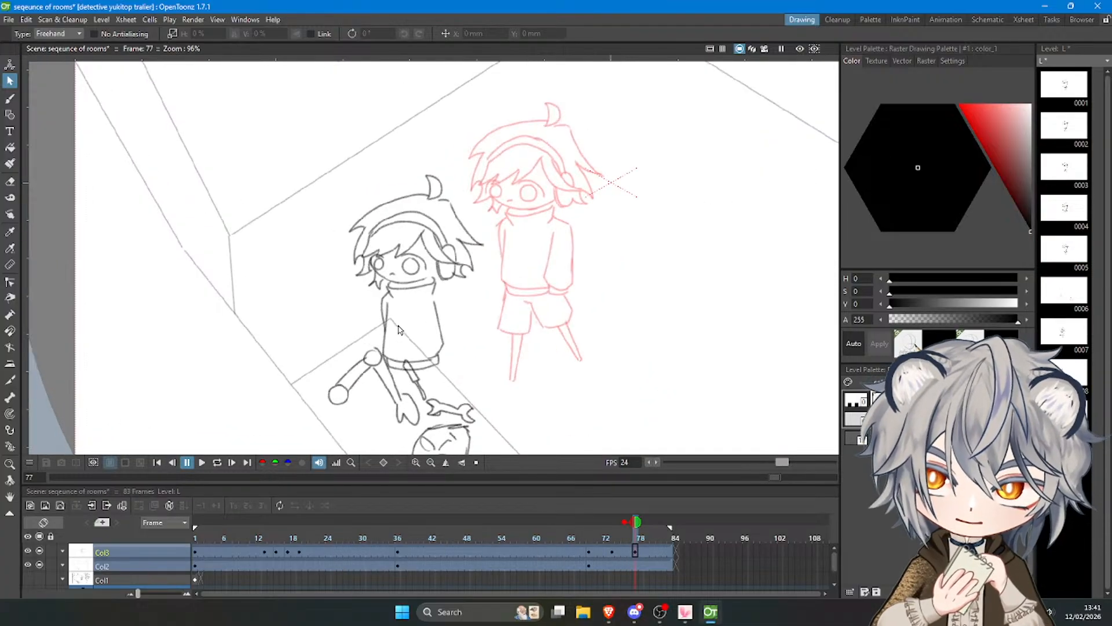
pyautogui.moveTo(363, 321)
pyautogui.mouseDown()
pyautogui.moveTo(380, 412)
pyautogui.moveTo(476, 316)
pyautogui.moveTo(420, 290)
pyautogui.moveTo(335, 323)
pyautogui.moveTo(338, 331)
pyautogui.mouseUp()
pyautogui.moveTo(429, 429)
pyautogui.mouseDown()
pyautogui.moveTo(430, 390)
pyautogui.moveTo(430, 401)
pyautogui.mouseUp()
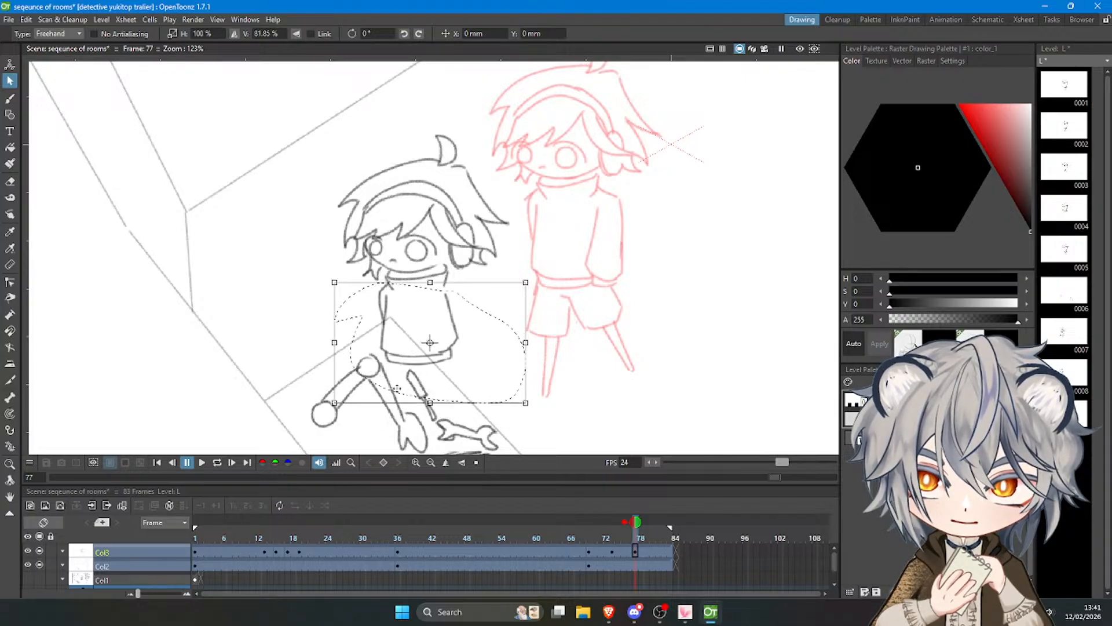
pyautogui.moveTo(335, 341); pyautogui.dragTo(356, 343)
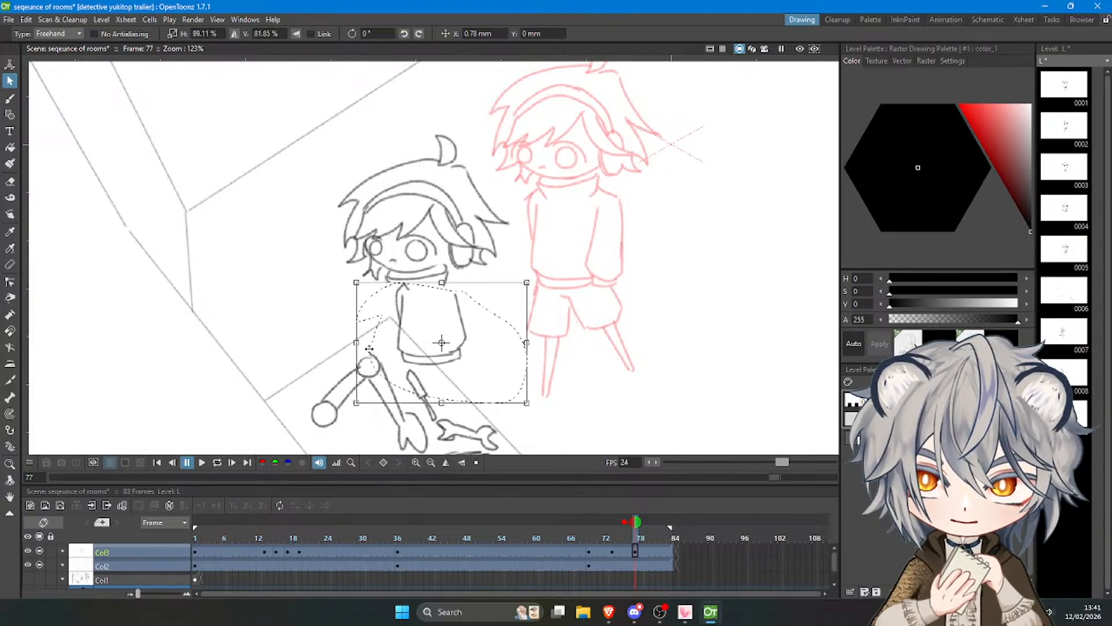
pyautogui.moveTo(447, 365)
pyautogui.mouseDown()
pyautogui.moveTo(434, 365)
pyautogui.moveTo(429, 404)
pyautogui.mouseUp()
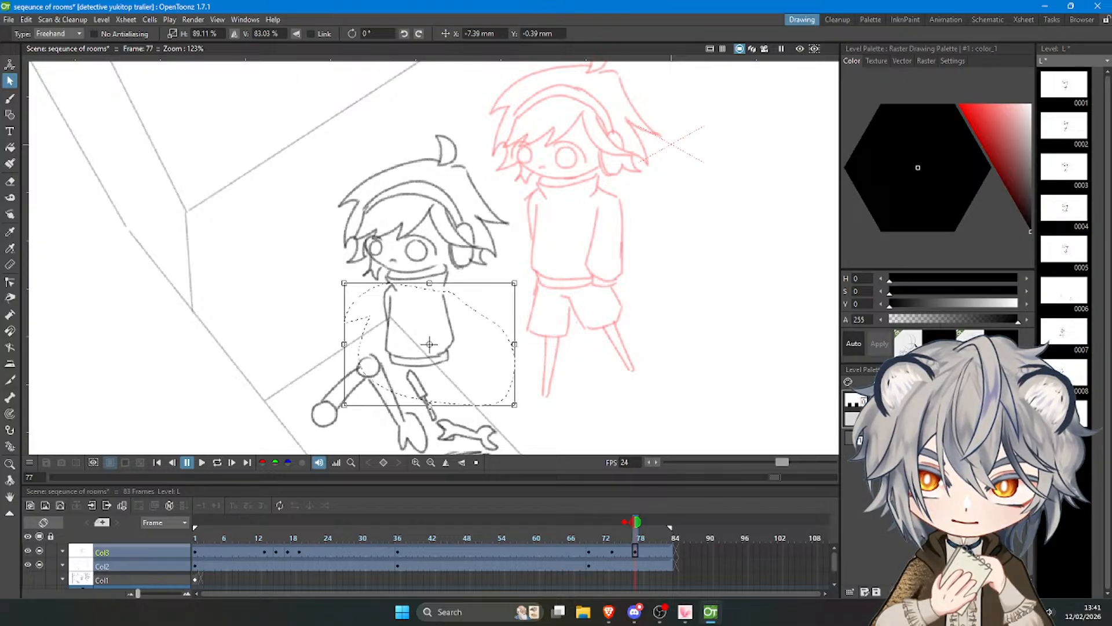
pyautogui.moveTo(344, 344); pyautogui.dragTo(357, 343)
pyautogui.moveTo(436, 404); pyautogui.dragTo(437, 370)
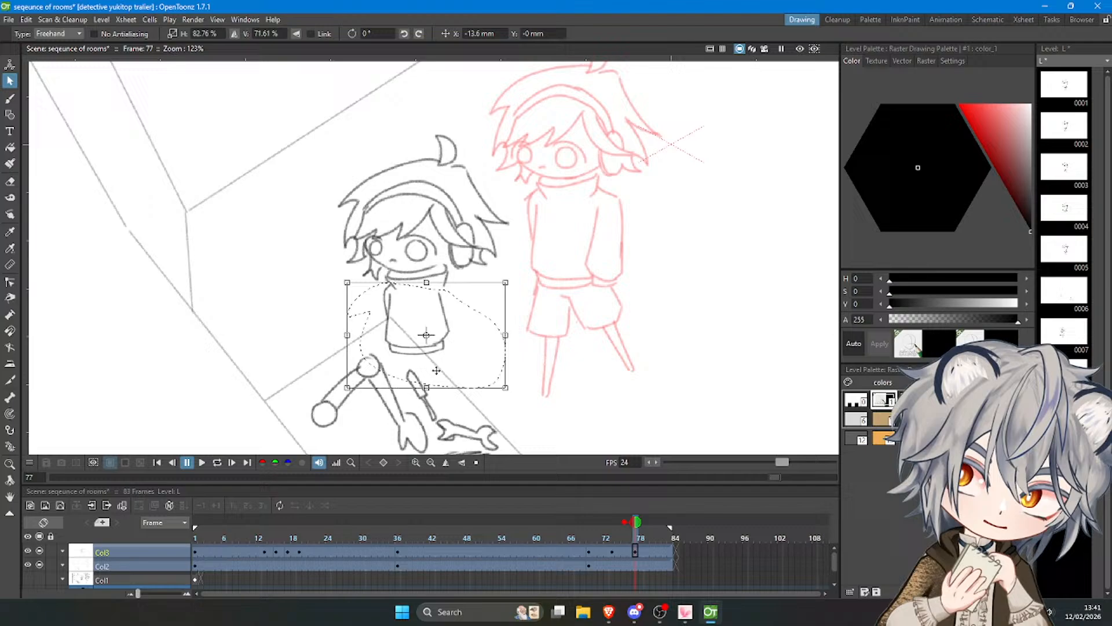
# Deselect the sweater and draw the outer edge of the near sleeve with the Brush, from the collar down to the wrist.
pyautogui.click(595, 362)
pyautogui.click(10, 99)
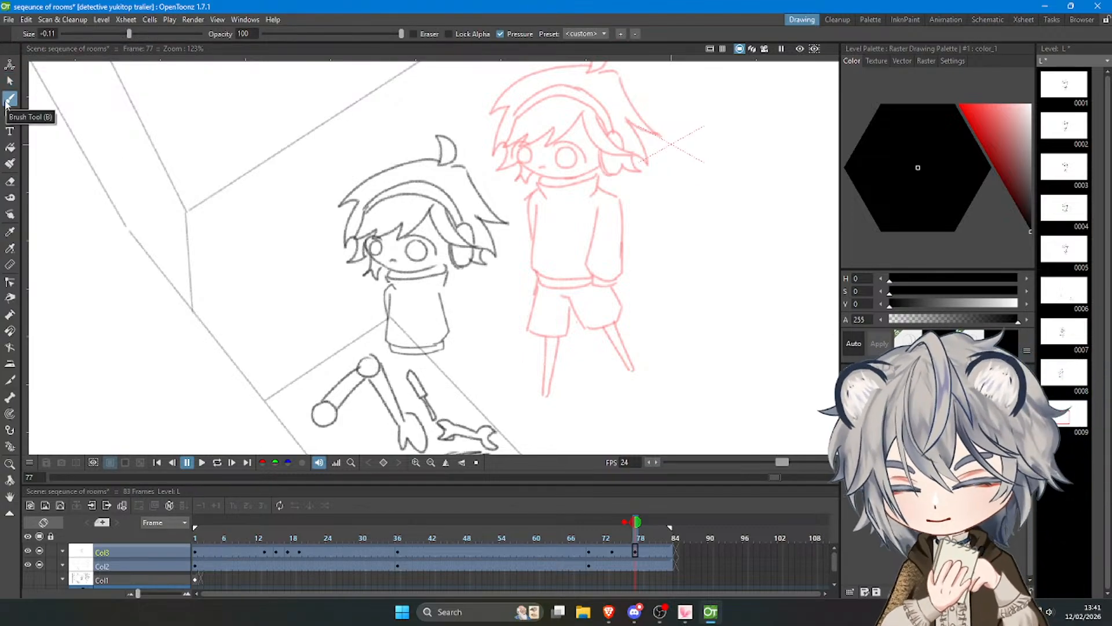
pyautogui.hotkey('ctrl', 'z')
pyautogui.moveTo(441, 281)
pyautogui.mouseDown()
pyautogui.moveTo(456, 289)
pyautogui.moveTo(433, 307)
pyautogui.moveTo(435, 331)
pyautogui.moveTo(432, 313)
pyautogui.moveTo(464, 346)
pyautogui.mouseUp()
pyautogui.hotkey('ctrl', 'z')
pyautogui.hotkey('ctrl', 'z')
pyautogui.hotkey('ctrl', 'z')
pyautogui.hotkey('ctrl', 'z')
pyautogui.hotkey('ctrl', 'z')
pyautogui.hotkey('ctrl', 'z')
pyautogui.hotkey('ctrl', 'z')
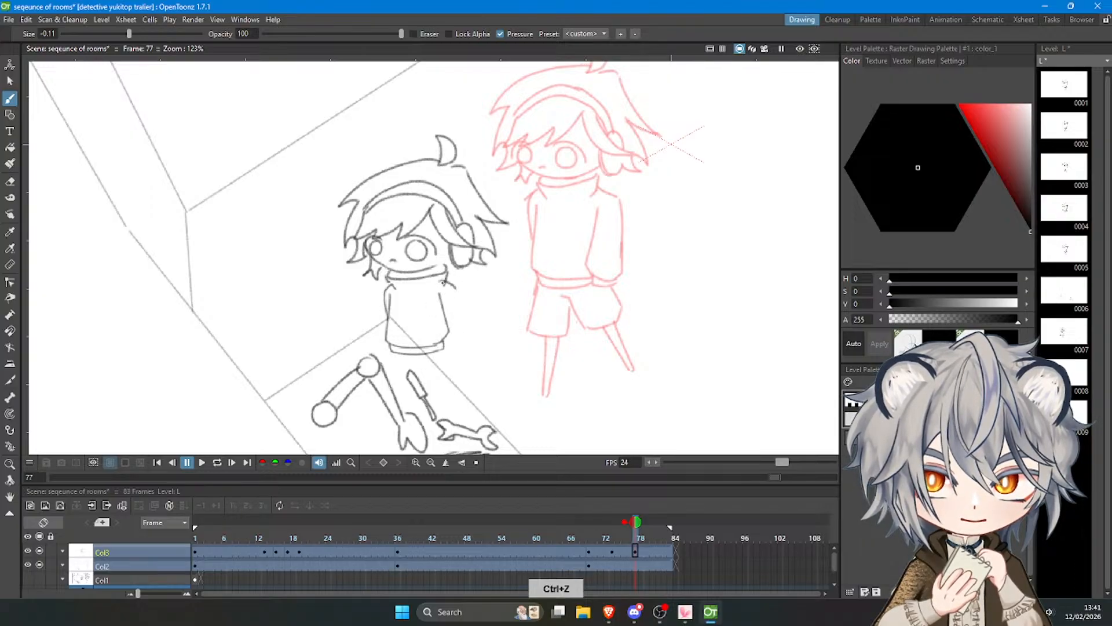
pyautogui.moveTo(442, 281); pyautogui.dragTo(465, 345)
pyautogui.hotkey('ctrl', 'z')
pyautogui.hotkey('ctrl', 'z')
pyautogui.moveTo(442, 283); pyautogui.dragTo(436, 357)
# Draw the inner edge of the near sleeve and close it with a small cuff beside the hem.
pyautogui.hotkey('ctrl', 'z')
pyautogui.hotkey('ctrl', 'z')
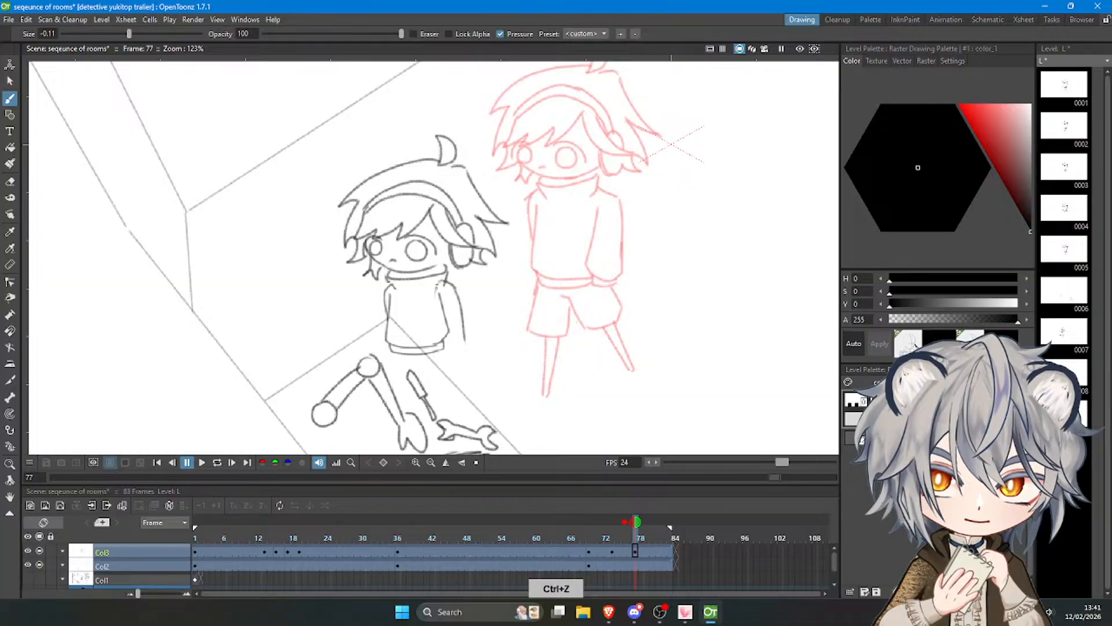
pyautogui.hotkey('ctrl', 'z')
pyautogui.moveTo(435, 283)
pyautogui.mouseDown()
pyautogui.moveTo(437, 354)
pyautogui.moveTo(467, 360)
pyautogui.mouseUp()
pyautogui.hotkey('ctrl', 'z')
pyautogui.hotkey('ctrl', 'z')
# Draw the far sleeve as a thin line running from the shoulder down past the sweater hem.
pyautogui.hotkey('ctrl', 'z')
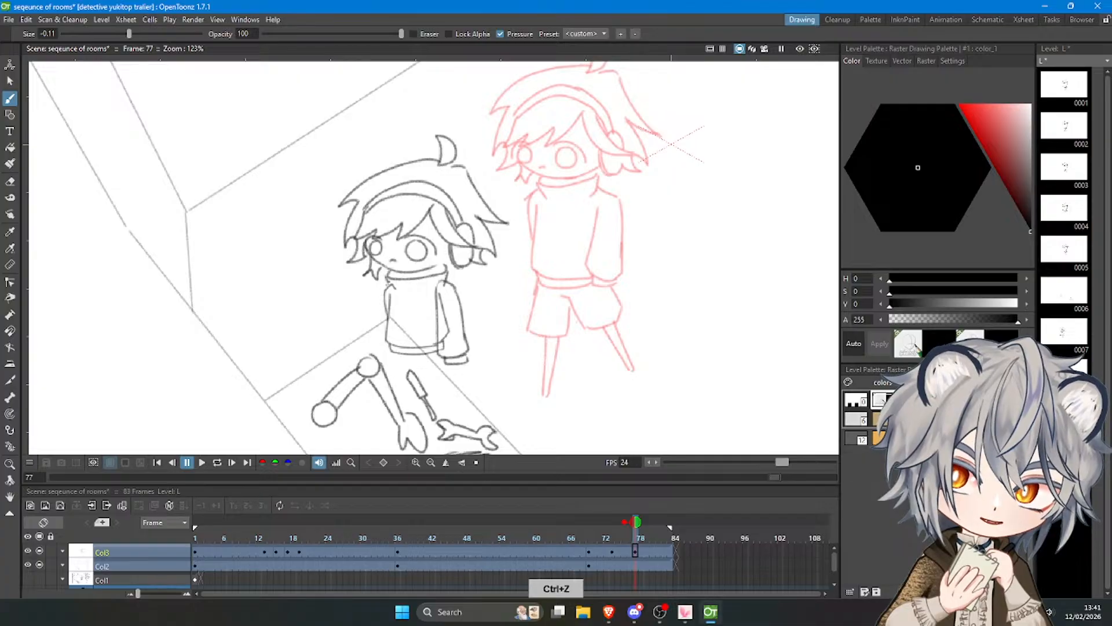
pyautogui.moveTo(386, 280); pyautogui.dragTo(382, 342)
pyautogui.hotkey('ctrl', 'z')
pyautogui.moveTo(387, 284); pyautogui.dragTo(376, 356)
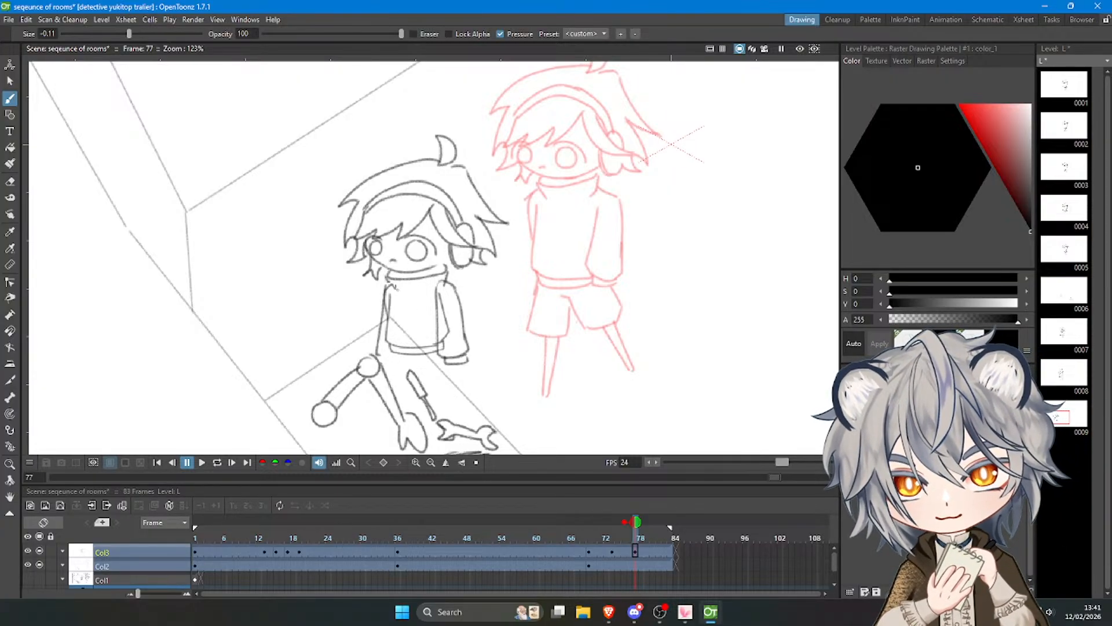
pyautogui.hotkey('ctrl', 'z')
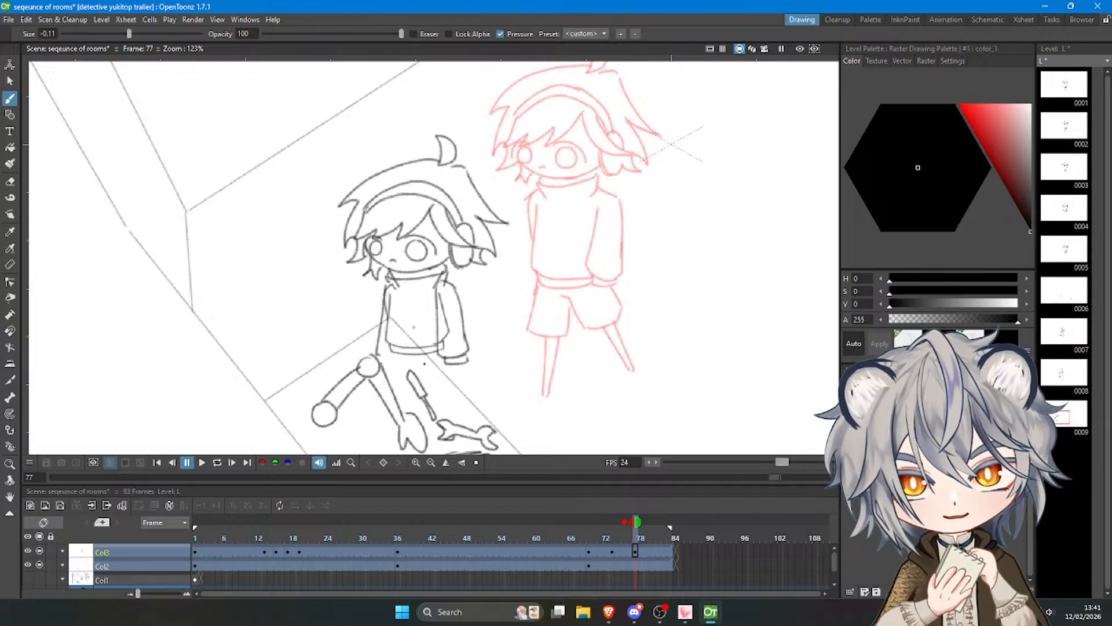
# Draw the shorts below the sweater hem, with both leg openings in a walking stance.
pyautogui.press('a')
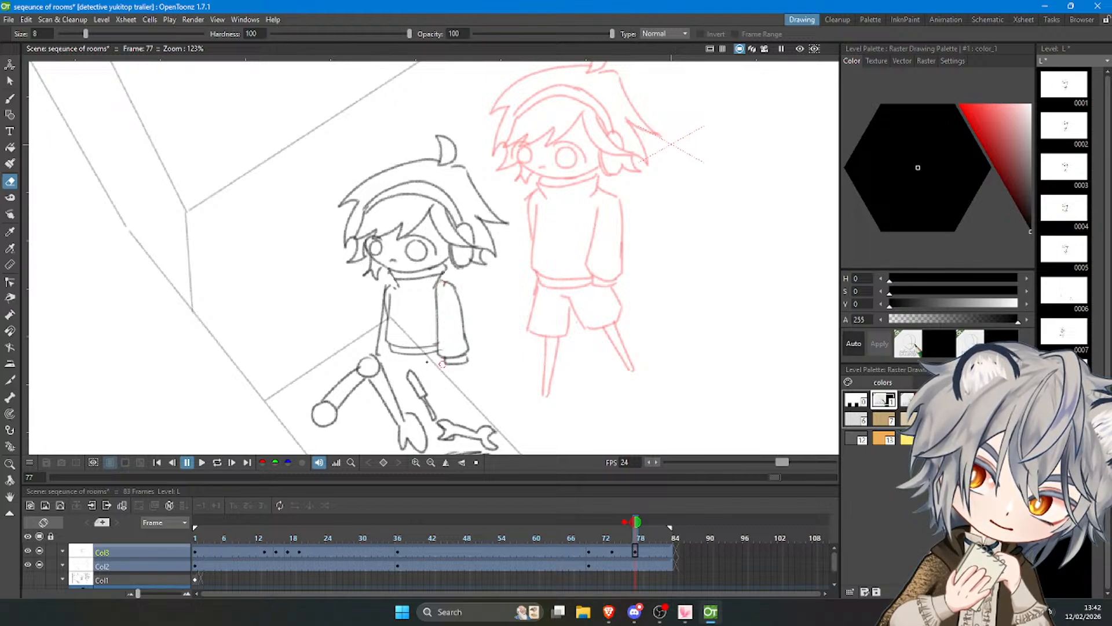
pyautogui.press('b')
pyautogui.hotkey('ctrl', 'z')
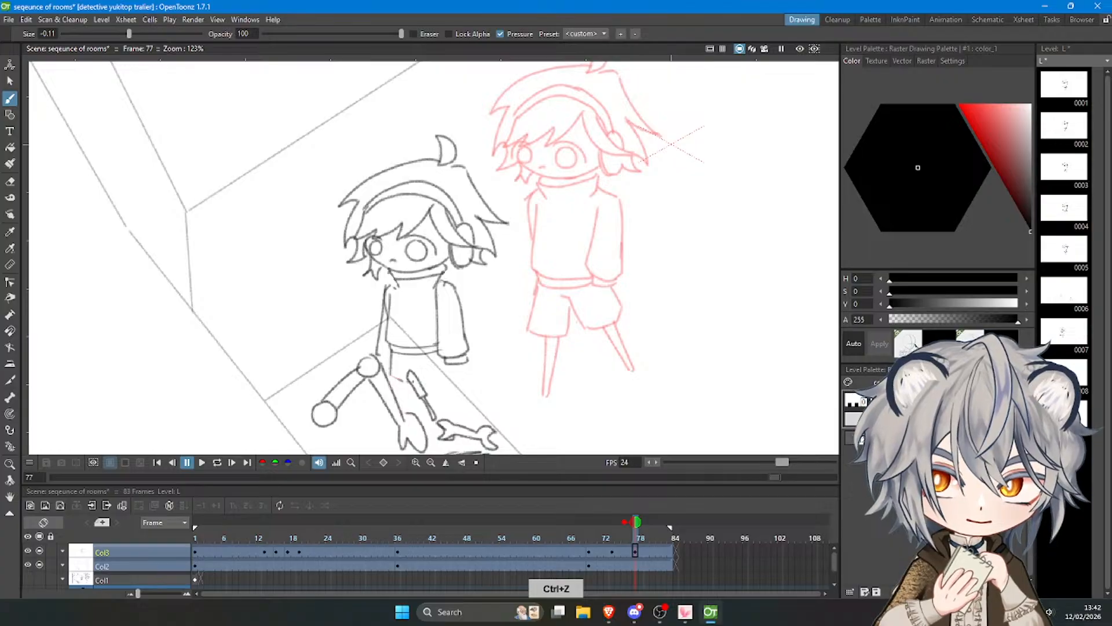
pyautogui.hotkey('ctrl', 'z')
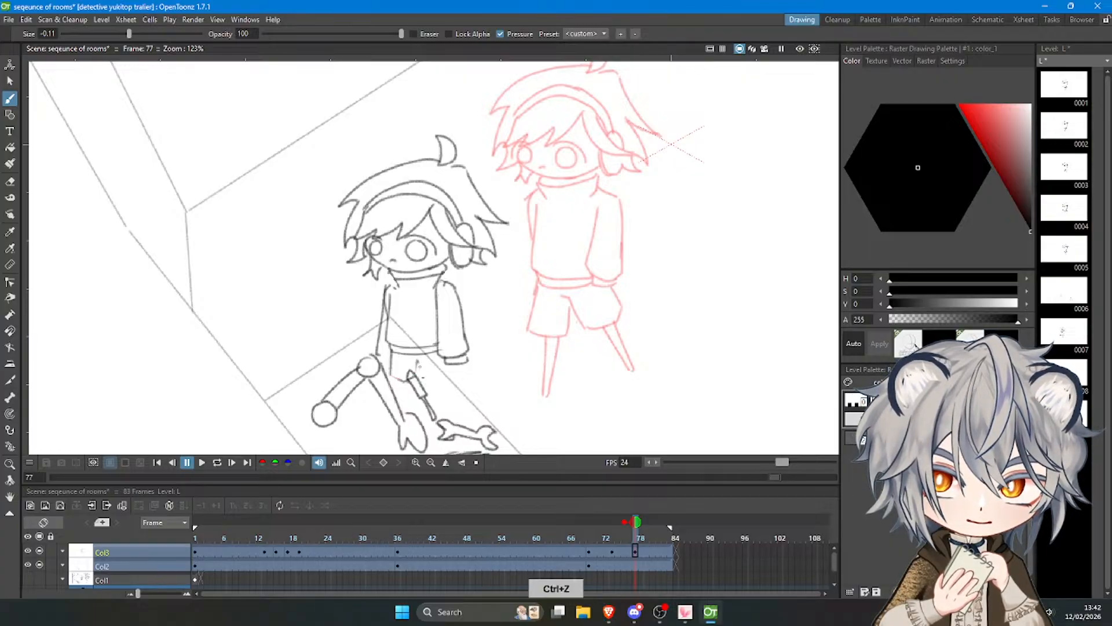
pyautogui.moveTo(422, 377); pyautogui.dragTo(455, 371)
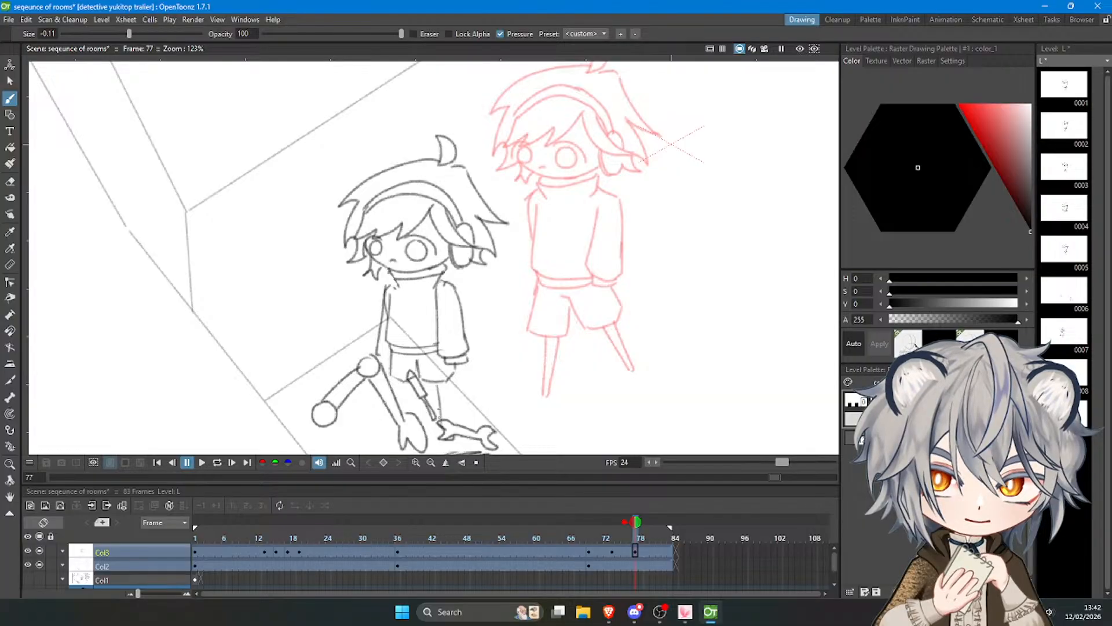
pyautogui.hotkey('ctrl', 'z')
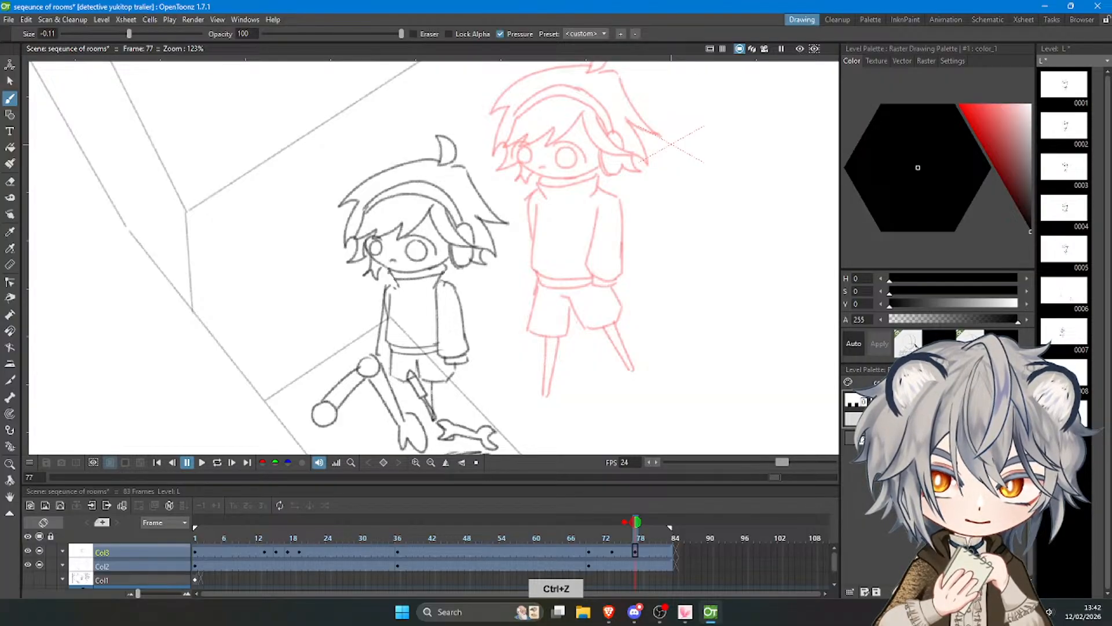
# Draw the two thin legs below the shorts, overlapping the robot parts.
pyautogui.moveTo(438, 381); pyautogui.dragTo(437, 422)
pyautogui.hotkey('ctrl', 'z')
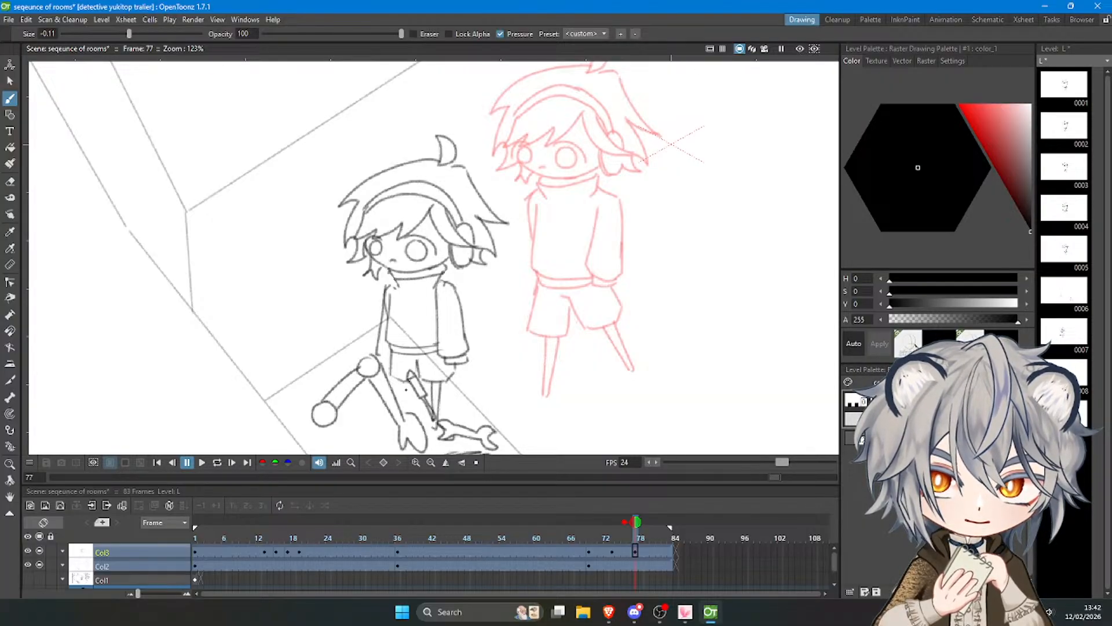
pyautogui.hotkey('ctrl', 'z')
pyautogui.moveTo(409, 381)
pyautogui.mouseDown()
pyautogui.moveTo(406, 421)
pyautogui.moveTo(416, 426)
pyautogui.mouseUp()
pyautogui.hotkey('ctrl', 'z')
# Compare the pose with the previous one, select the frame 77 body below the head, and stretch its height to about 111%.
pyautogui.scroll(-5, 434, 258)
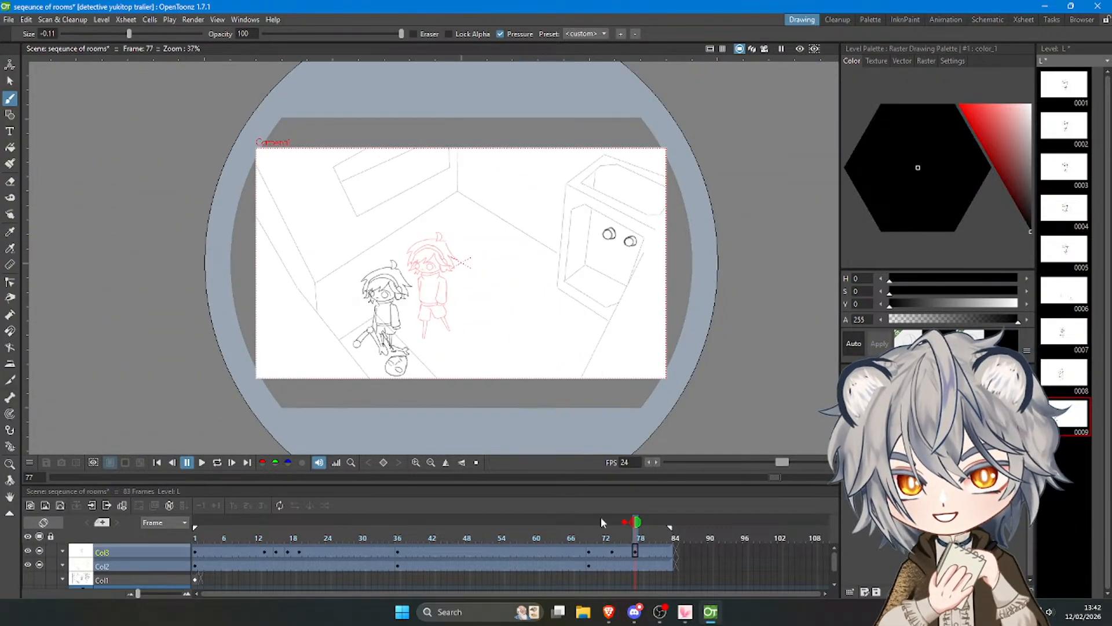
pyautogui.click(616, 535)
pyautogui.moveTo(617, 535)
pyautogui.mouseDown()
pyautogui.moveTo(588, 536)
pyautogui.moveTo(638, 545)
pyautogui.mouseUp()
pyautogui.scroll(3, 399, 336)
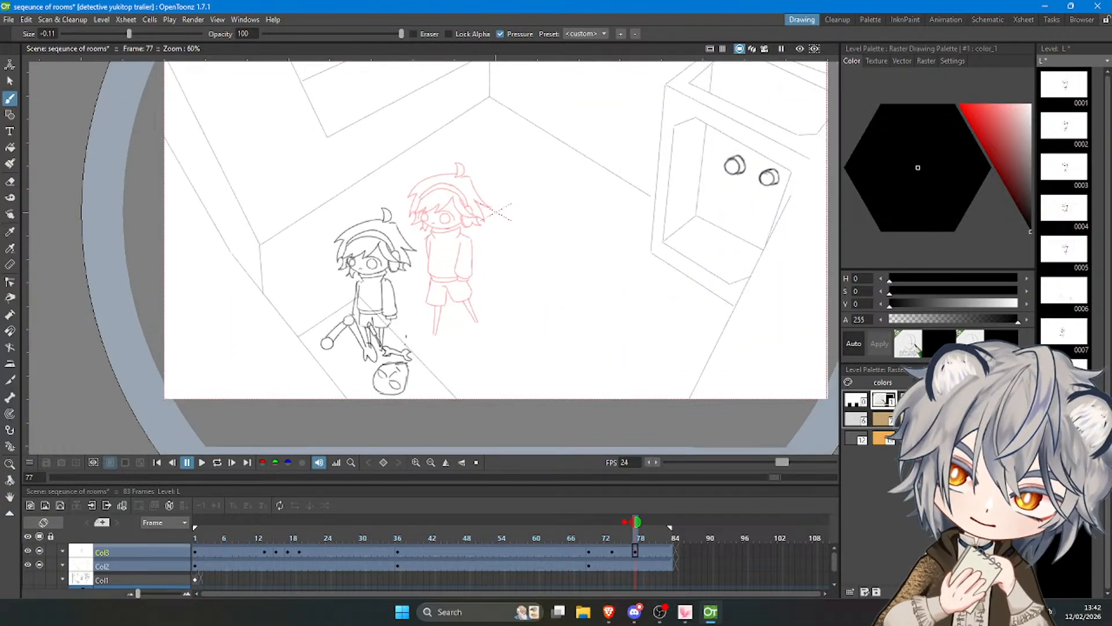
pyautogui.press('s')
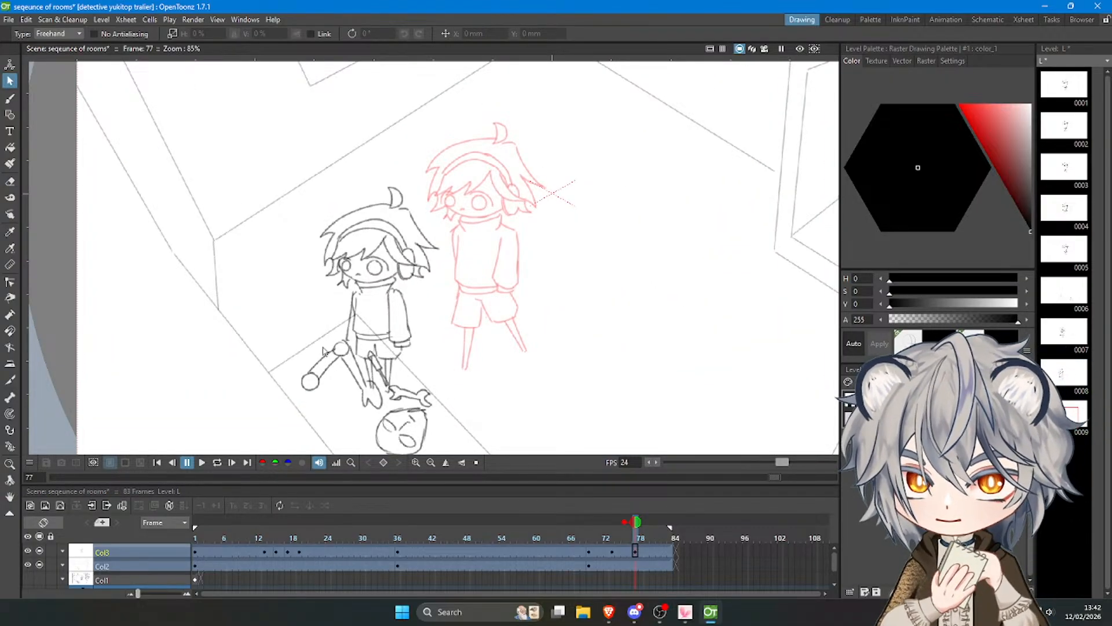
pyautogui.moveTo(325, 350)
pyautogui.mouseDown()
pyautogui.moveTo(436, 322)
pyautogui.moveTo(395, 293)
pyautogui.moveTo(321, 316)
pyautogui.moveTo(323, 349)
pyautogui.mouseUp()
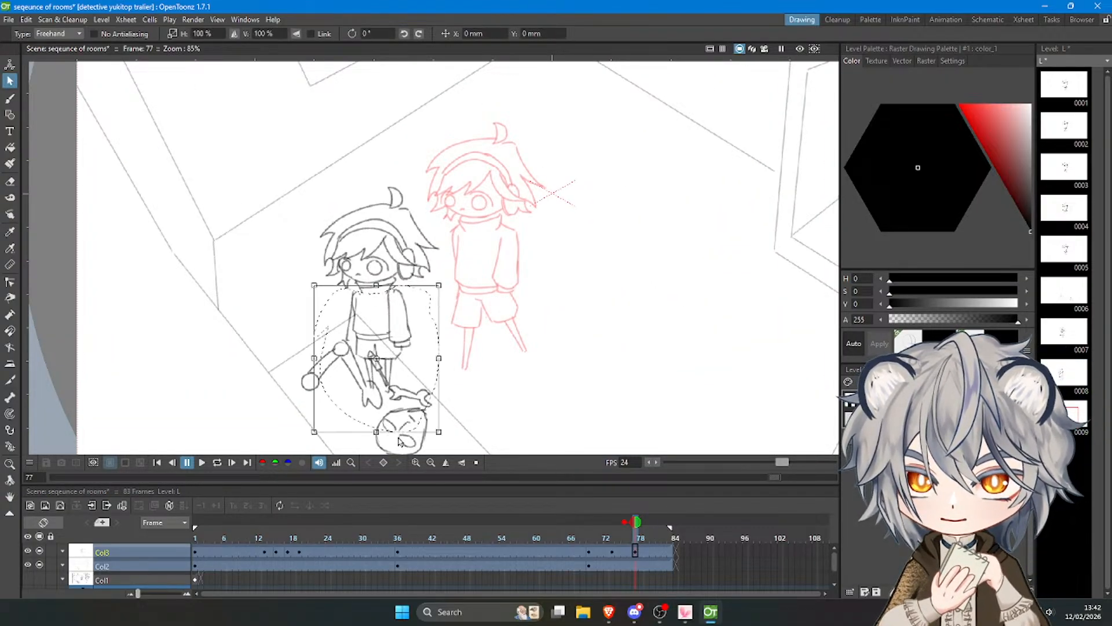
pyautogui.moveTo(377, 437); pyautogui.dragTo(376, 453)
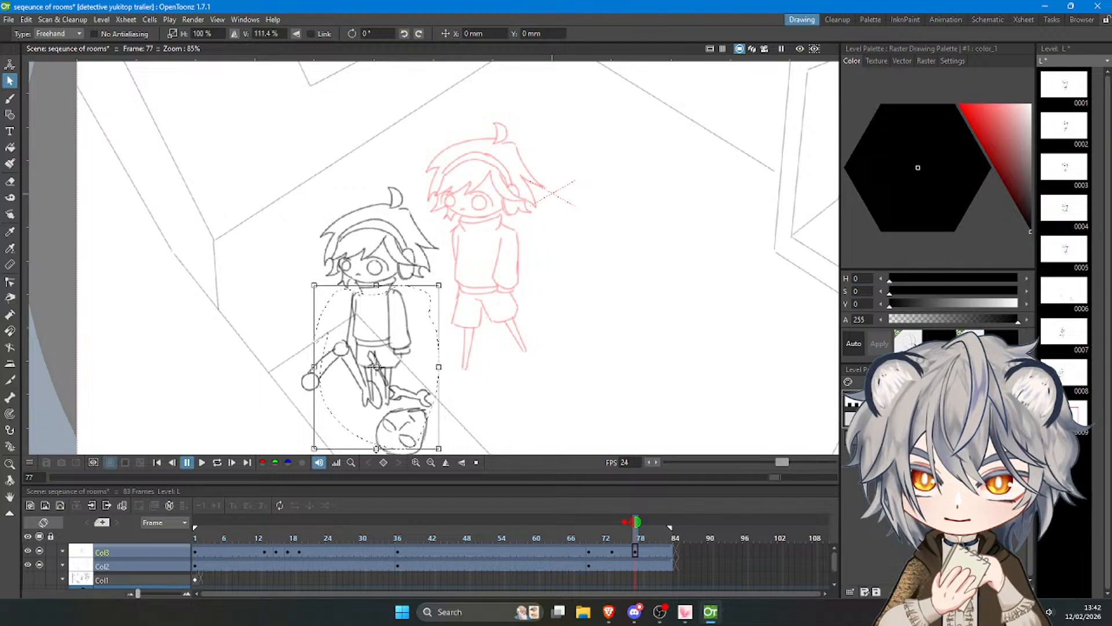
pyautogui.click(477, 383)
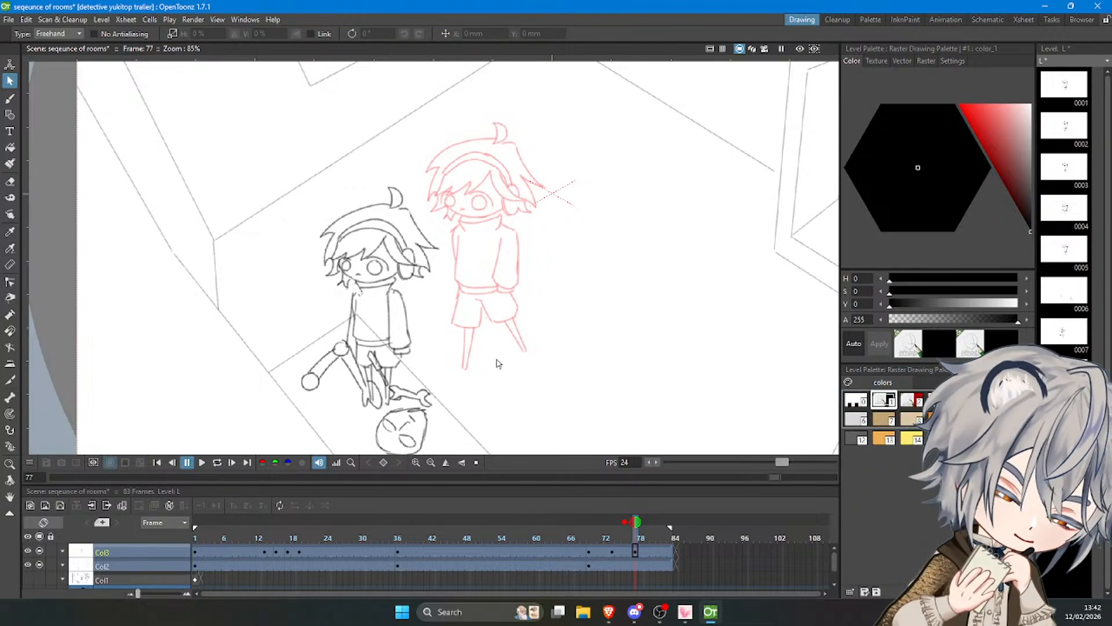
# Select the whole character at frame 77 and rotate it slightly counterclockwise so it leans towards its walking direction.
pyautogui.moveTo(338, 359)
pyautogui.mouseDown()
pyautogui.moveTo(400, 419)
pyautogui.moveTo(518, 213)
pyautogui.moveTo(320, 165)
pyautogui.moveTo(304, 376)
pyautogui.mouseUp()
pyautogui.moveTo(545, 426); pyautogui.dragTo(565, 412)
pyautogui.click(621, 385)
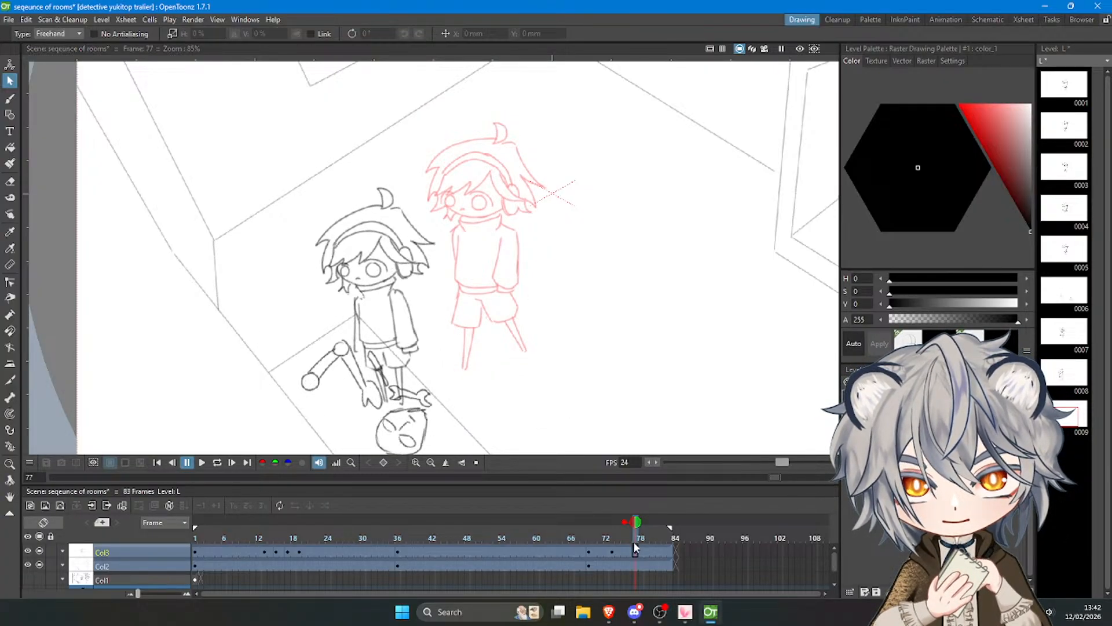
# Select the character drawing at frame 73, rotate it about 4.9° counterclockwise and shift it about 7 mm left.
pyautogui.click(606, 537)
pyautogui.click(611, 536)
pyautogui.moveTo(484, 91)
pyautogui.mouseDown()
pyautogui.moveTo(362, 209)
pyautogui.moveTo(651, 260)
pyautogui.moveTo(484, 93)
pyautogui.mouseUp()
pyautogui.moveTo(666, 435); pyautogui.dragTo(683, 422)
pyautogui.moveTo(633, 375); pyautogui.dragTo(625, 377)
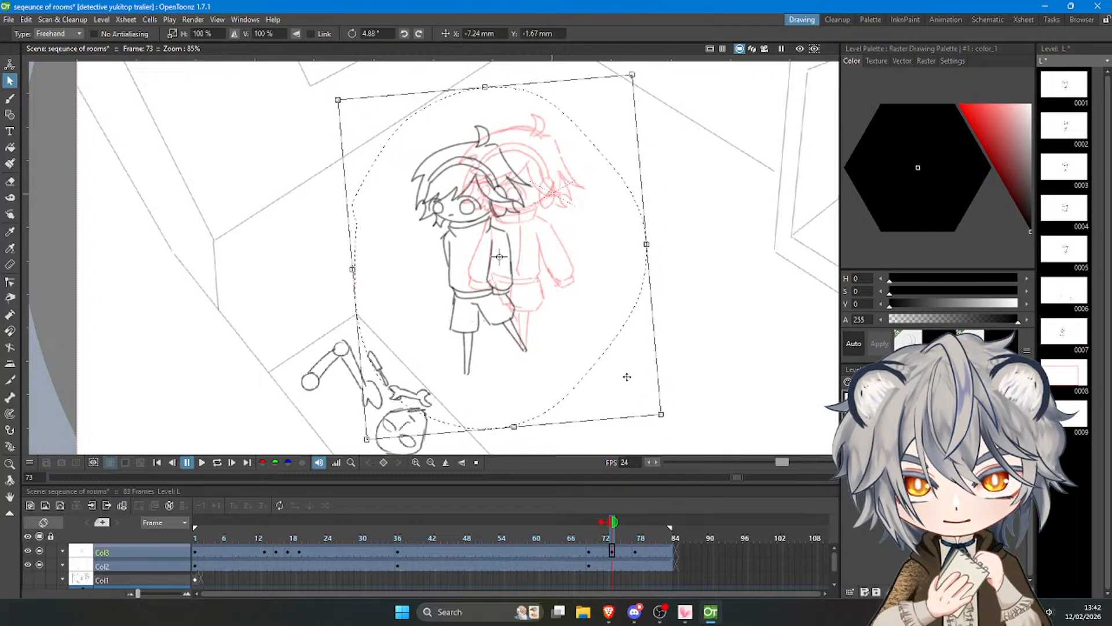
pyautogui.click(710, 422)
# Play back the whole animation in the full camera view to check the timing of the walking poses.
pyautogui.moveTo(613, 527)
pyautogui.mouseDown()
pyautogui.moveTo(595, 527)
pyautogui.moveTo(656, 527)
pyautogui.moveTo(334, 526)
pyautogui.mouseUp()
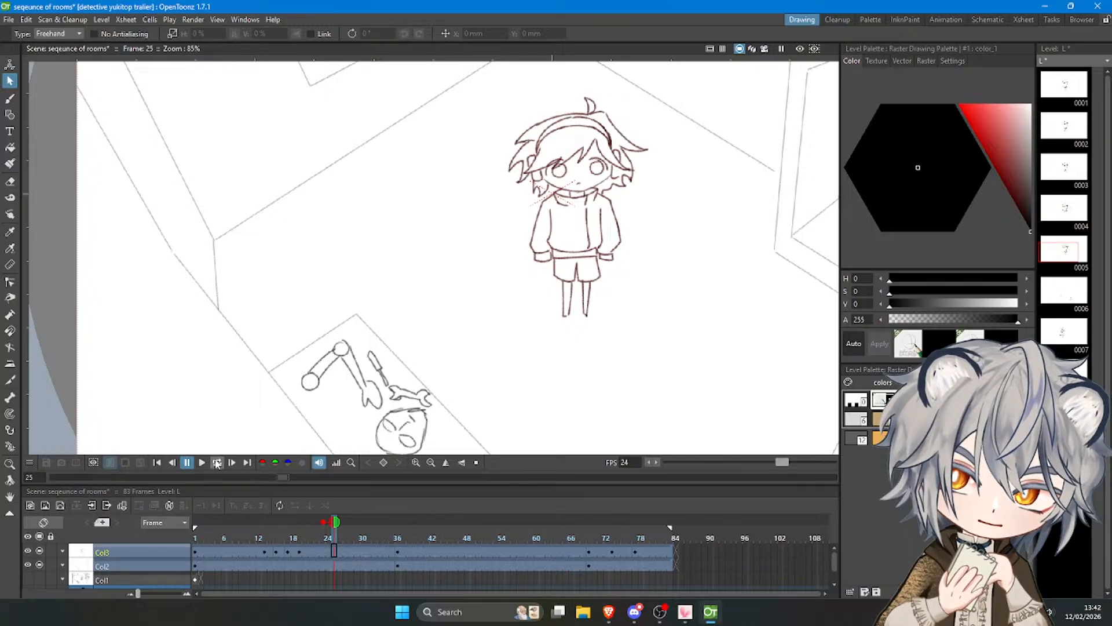
pyautogui.click(202, 462)
pyautogui.scroll(-8, 407, 301)
pyautogui.scroll(1, 487, 236)
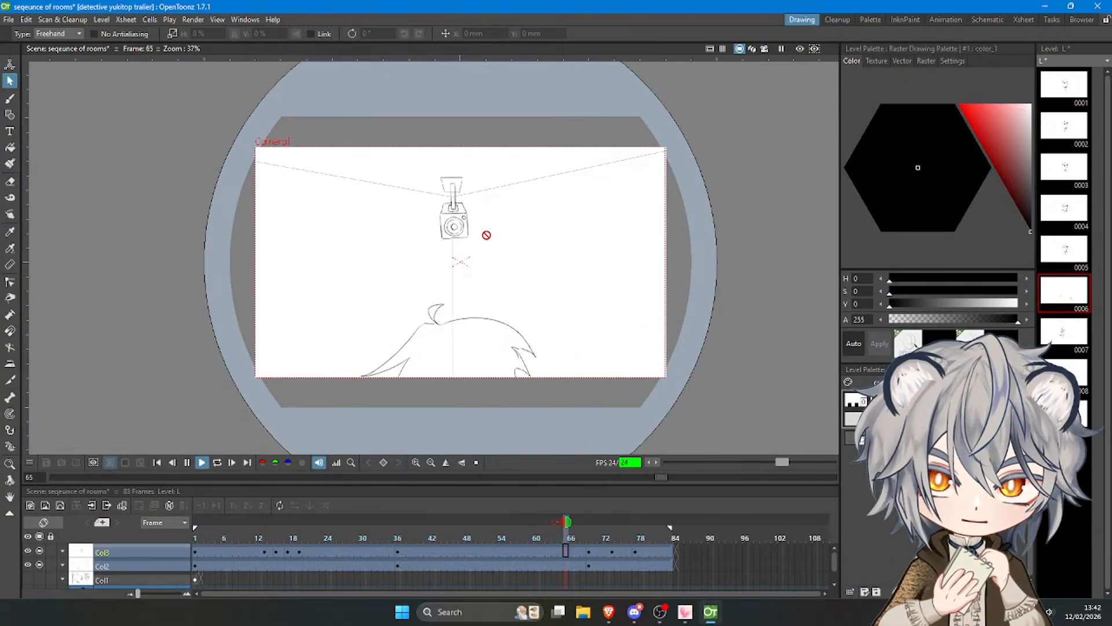
pyautogui.click(202, 462)
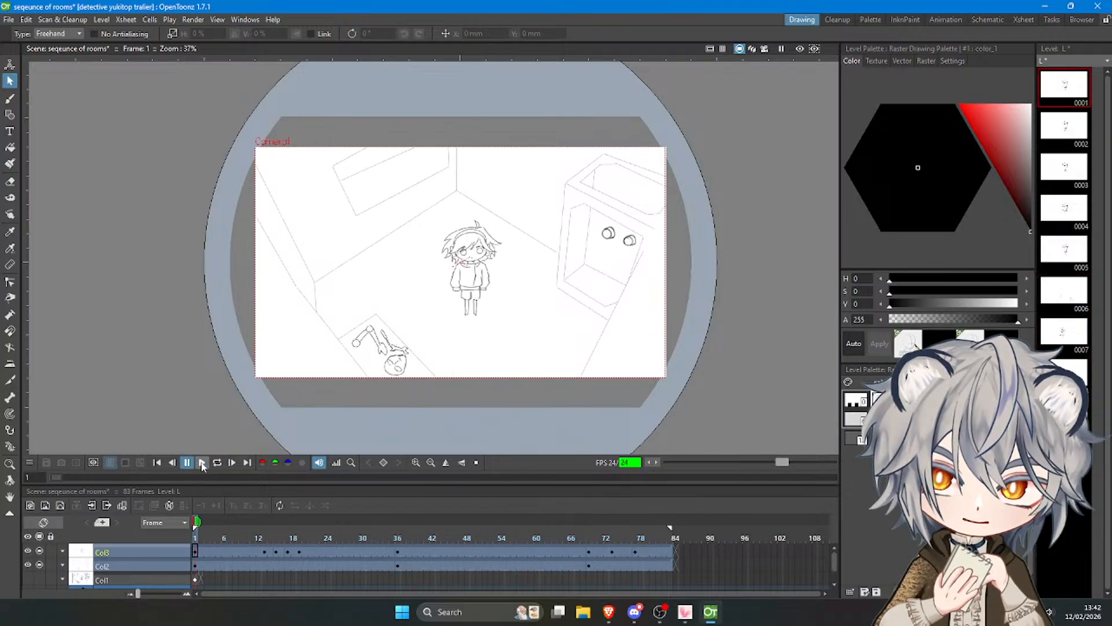
pyautogui.click(202, 463)
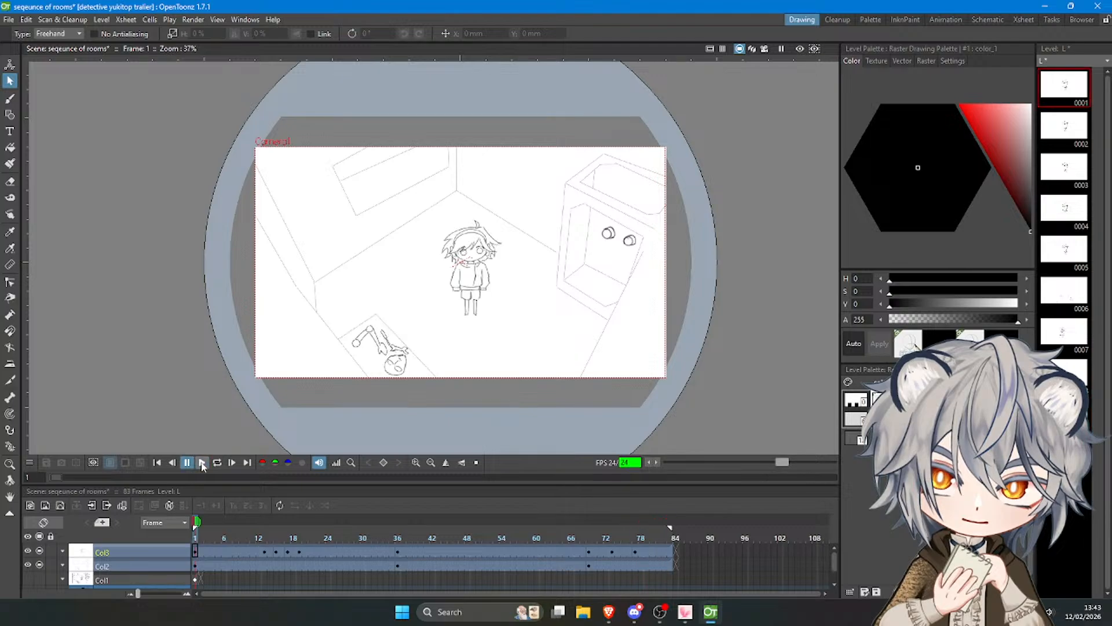
# Lengthen the frame 73 pose so the next pose starts at frame 79, and extend the character and Col2 drawings to frame 87.
pyautogui.click(621, 537)
pyautogui.click(603, 551)
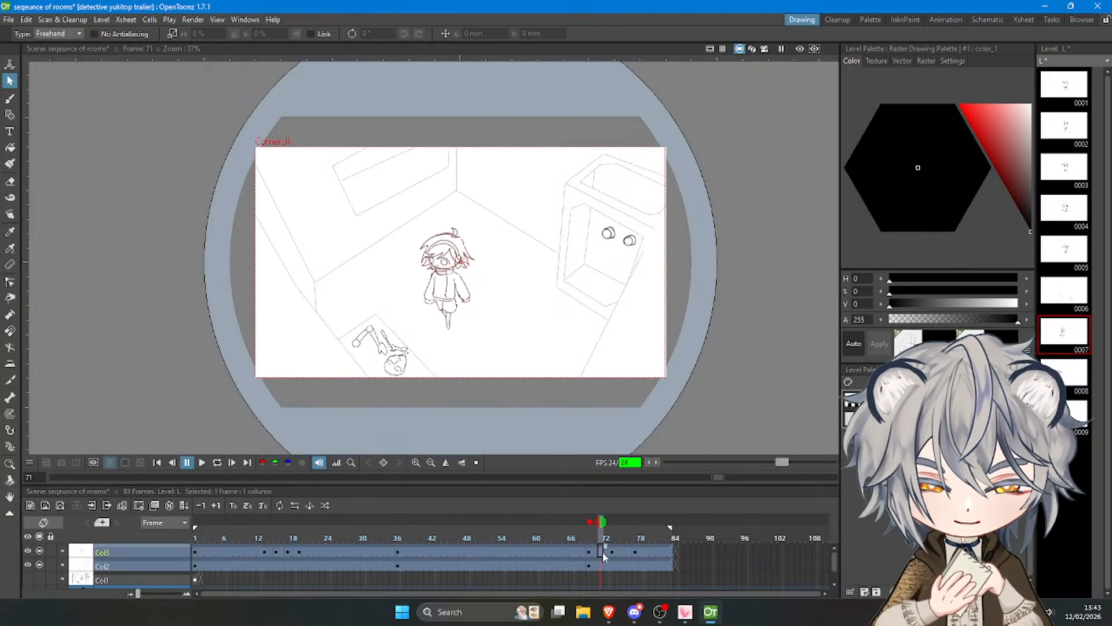
pyautogui.click(624, 549)
pyautogui.moveTo(629, 549)
pyautogui.mouseDown()
pyautogui.moveTo(688, 560)
pyautogui.moveTo(681, 544)
pyautogui.mouseUp()
pyautogui.click(625, 549)
pyautogui.click(665, 548)
pyautogui.click(658, 563)
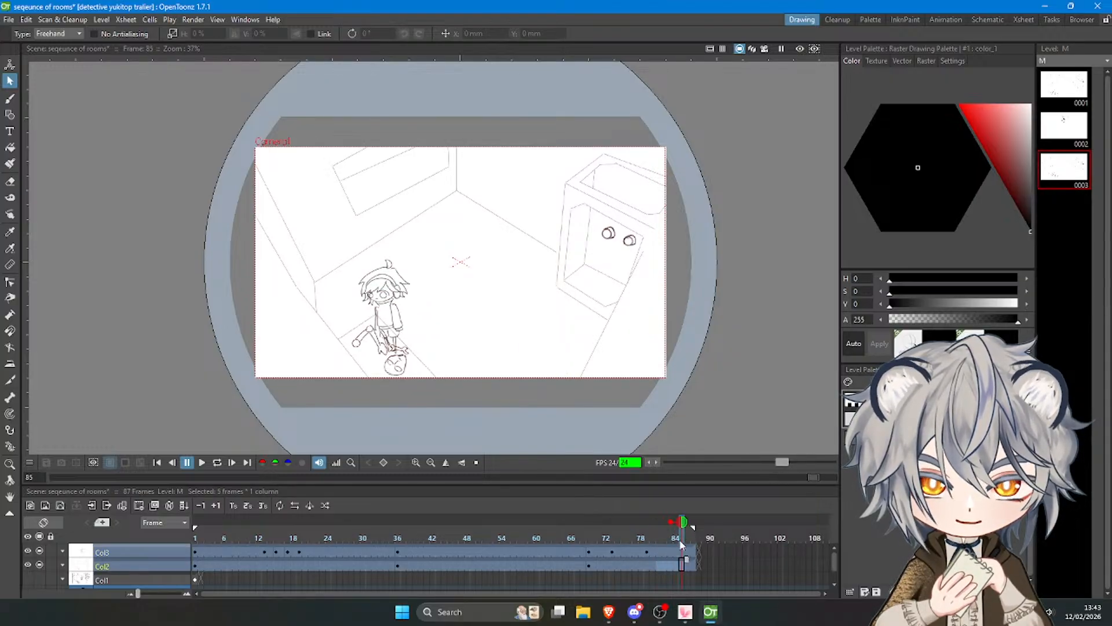
# Start a new character drawing at frame 86 of Col3 with the Brush, and undo the trial sleeve stroke.
pyautogui.click(681, 552)
pyautogui.click(688, 554)
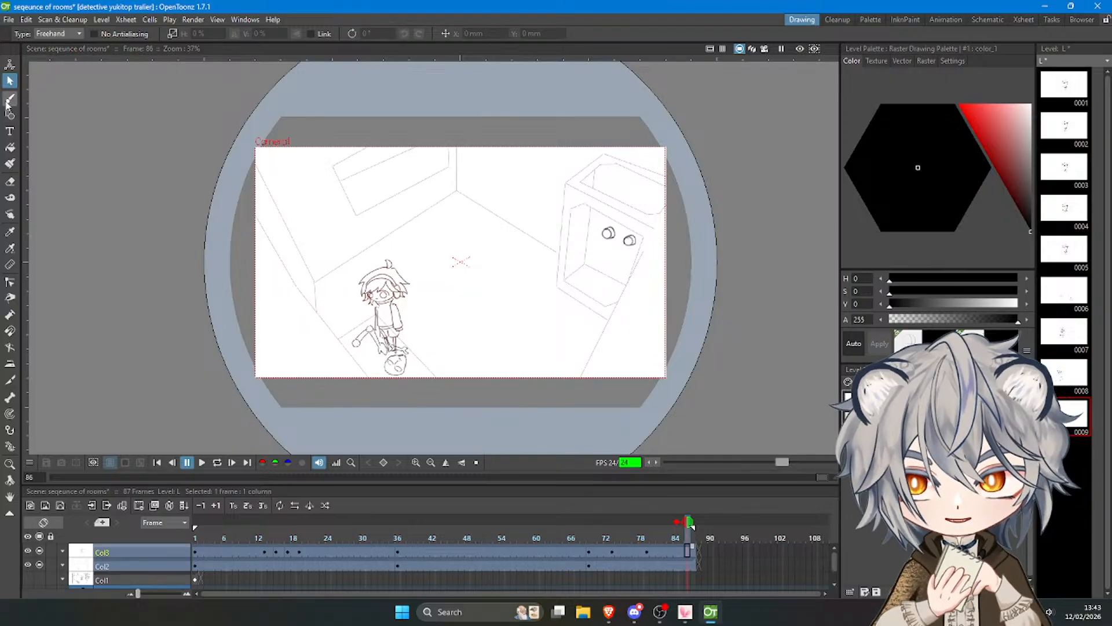
pyautogui.click(9, 100)
pyautogui.click(494, 319)
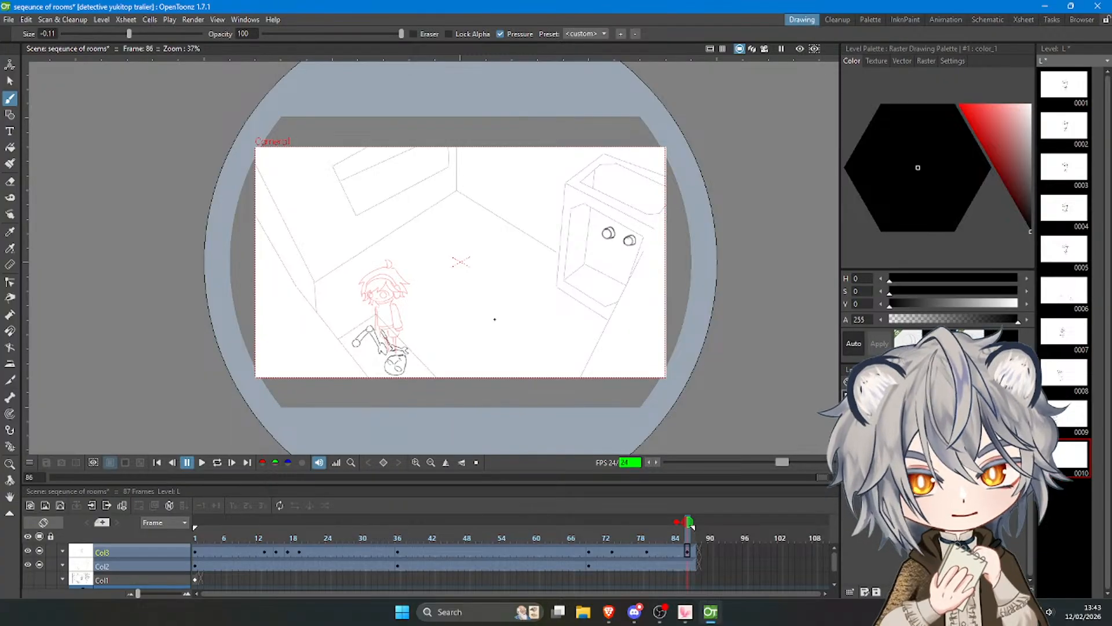
pyautogui.scroll(3, 320, 291)
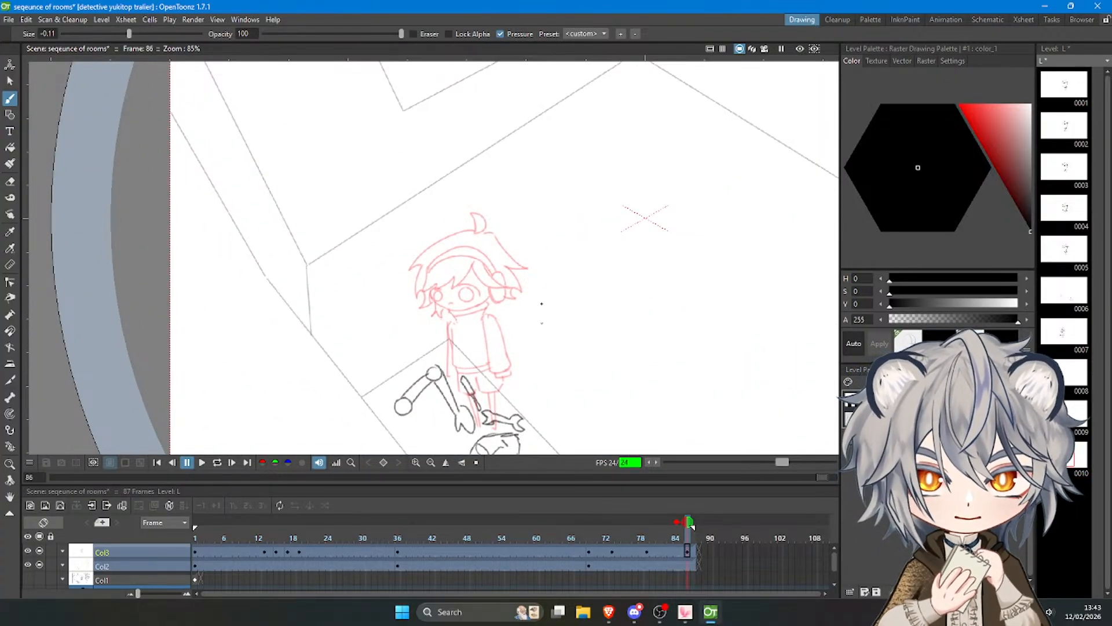
pyautogui.moveTo(481, 308); pyautogui.dragTo(493, 364)
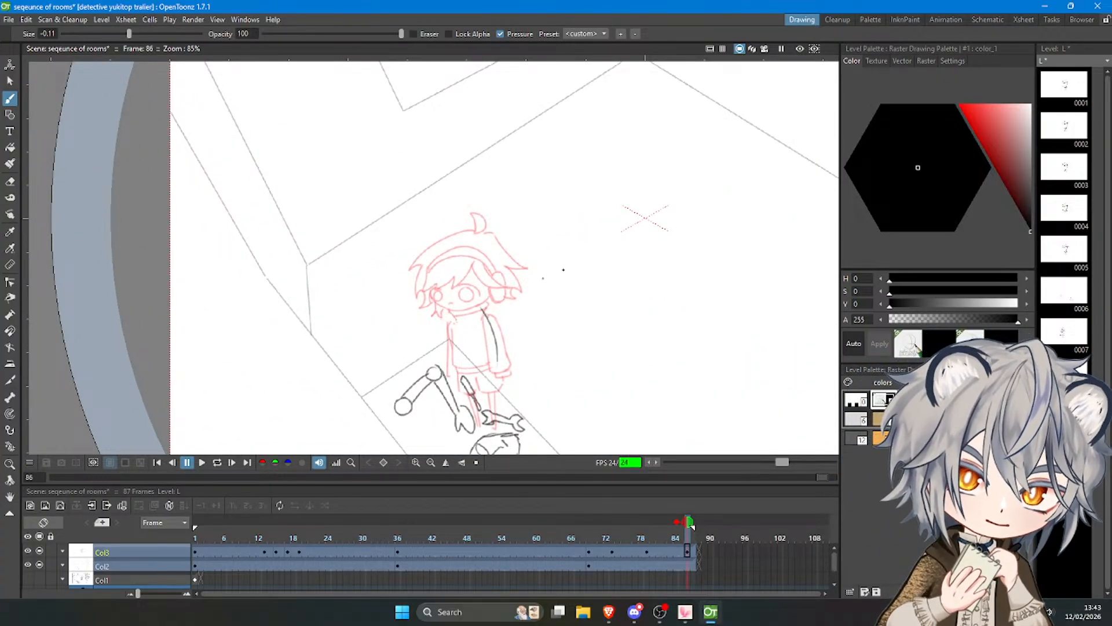
pyautogui.scroll(4, 480, 276)
pyautogui.hotkey('ctrl', 'z')
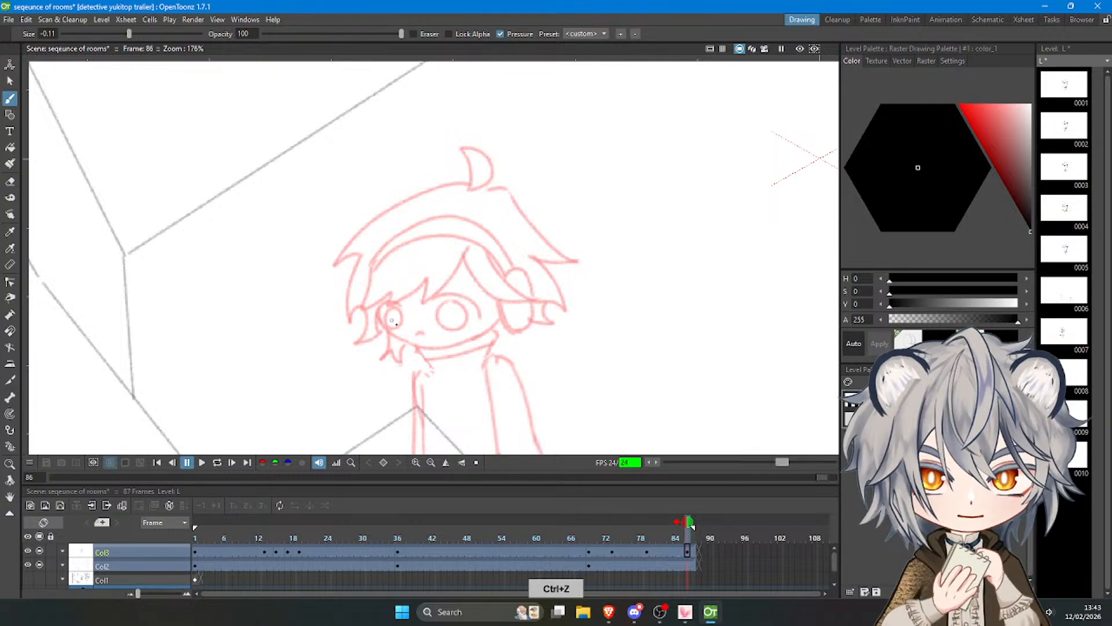
# Draw the far side and top arc of a head construction circle over the previous pose's face.
pyautogui.moveTo(404, 341)
pyautogui.mouseDown()
pyautogui.moveTo(374, 282)
pyautogui.moveTo(380, 256)
pyautogui.mouseUp()
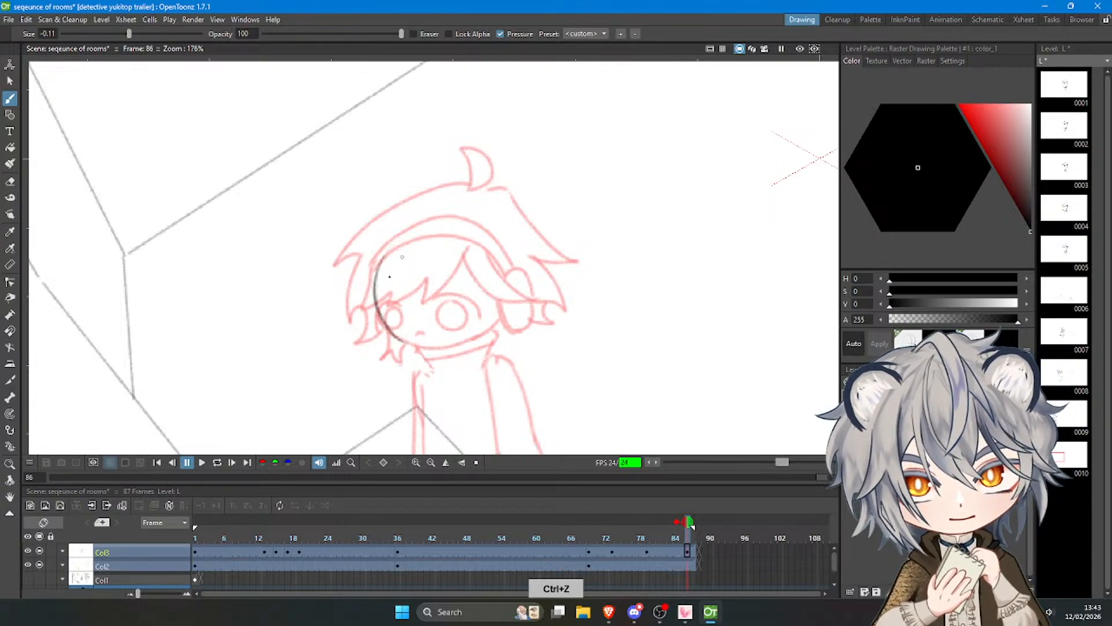
pyautogui.hotkey('ctrl', 'z')
pyautogui.moveTo(404, 340)
pyautogui.mouseDown()
pyautogui.moveTo(400, 231)
pyautogui.moveTo(385, 275)
pyautogui.moveTo(421, 216)
pyautogui.mouseUp()
pyautogui.hotkey('ctrl', 'z')
pyautogui.moveTo(375, 273)
pyautogui.mouseDown()
pyautogui.moveTo(448, 224)
pyautogui.moveTo(497, 230)
pyautogui.moveTo(512, 255)
pyautogui.moveTo(513, 244)
pyautogui.moveTo(523, 286)
pyautogui.mouseUp()
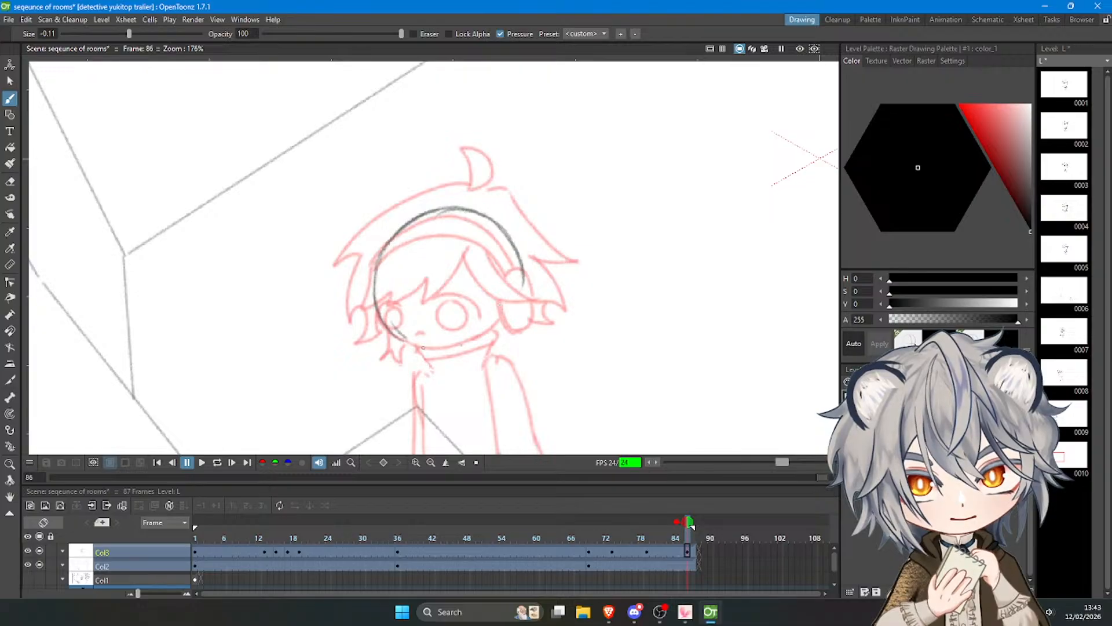
pyautogui.hotkey('ctrl', 'z')
# Draw the lower arc of the head circle along the chin and up to the near side.
pyautogui.moveTo(390, 332)
pyautogui.mouseDown()
pyautogui.moveTo(424, 348)
pyautogui.moveTo(466, 346)
pyautogui.mouseUp()
pyautogui.moveTo(411, 345); pyautogui.dragTo(498, 329)
pyautogui.moveTo(458, 346)
pyautogui.mouseDown()
pyautogui.moveTo(492, 333)
pyautogui.moveTo(532, 288)
pyautogui.mouseUp()
pyautogui.moveTo(499, 325); pyautogui.dragTo(525, 274)
pyautogui.hotkey('ctrl', 'z')
pyautogui.hotkey('ctrl', 'z')
pyautogui.moveTo(462, 346)
pyautogui.mouseDown()
pyautogui.moveTo(521, 268)
pyautogui.moveTo(486, 334)
pyautogui.moveTo(460, 349)
pyautogui.moveTo(522, 270)
pyautogui.mouseUp()
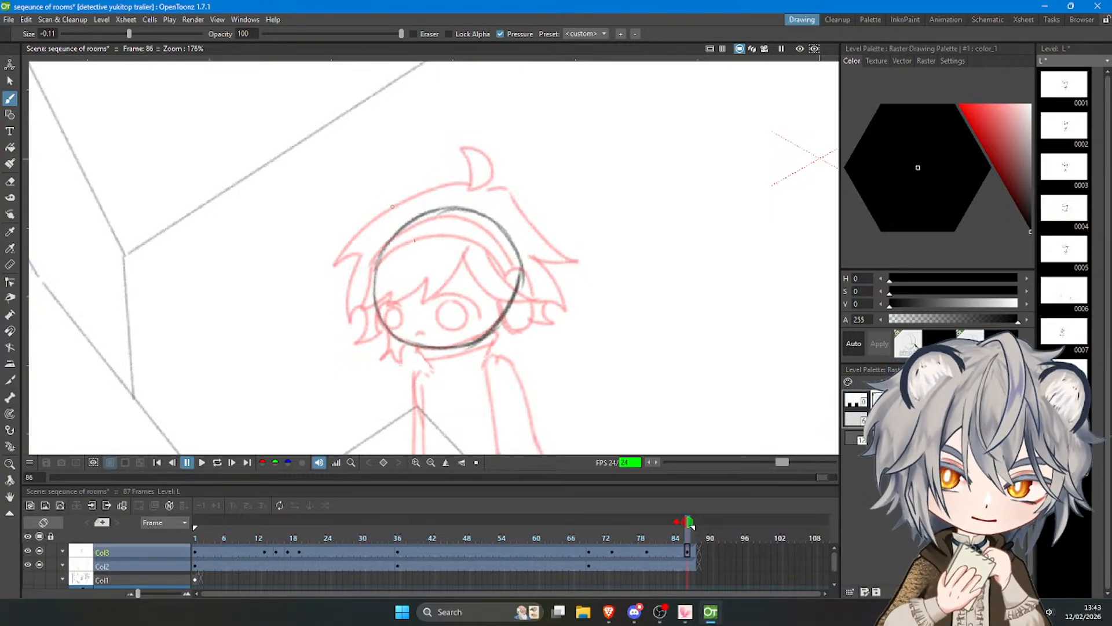
# Redraw the near side of the head circle and add a curved vertical face guideline inside it.
pyautogui.hotkey('ctrl', 'z')
pyautogui.hotkey('ctrl', 'z')
pyautogui.moveTo(497, 224); pyautogui.dragTo(512, 323)
pyautogui.moveTo(515, 248); pyautogui.dragTo(485, 339)
pyautogui.moveTo(412, 250)
pyautogui.mouseDown()
pyautogui.moveTo(441, 343)
pyautogui.moveTo(456, 342)
pyautogui.mouseUp()
pyautogui.hotkey('ctrl', 'z')
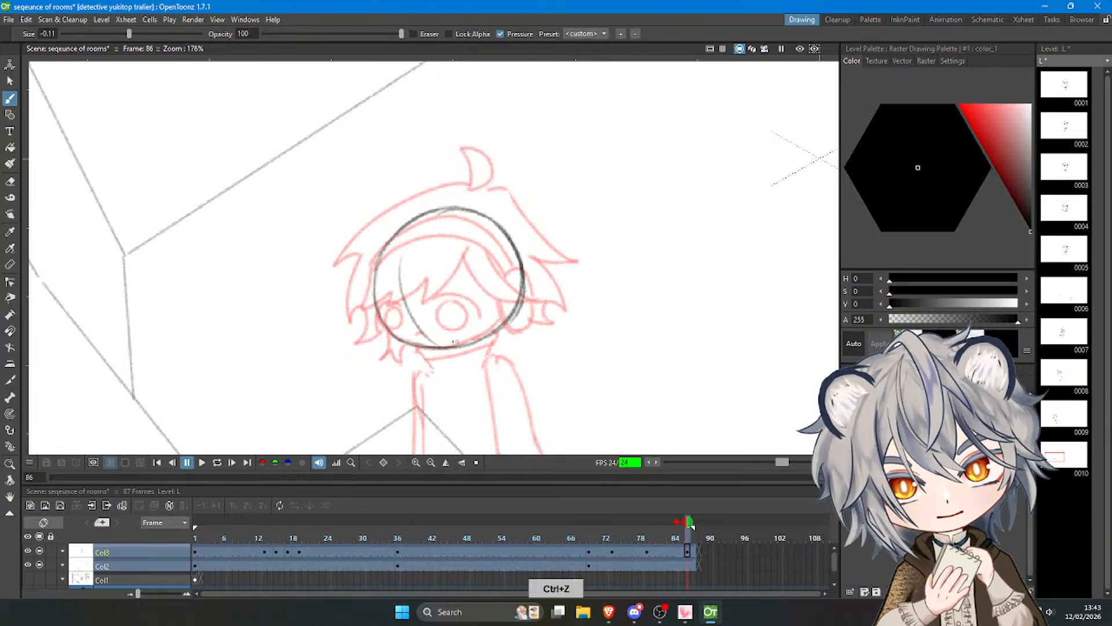
# Redraw the curved vertical face guideline and add a horizontal guideline arc low across the head circle.
pyautogui.hotkey('ctrl', 'z')
pyautogui.moveTo(398, 281)
pyautogui.mouseDown()
pyautogui.moveTo(431, 346)
pyautogui.moveTo(497, 312)
pyautogui.mouseUp()
pyautogui.hotkey('ctrl', 'z')
pyautogui.hotkey('ctrl', 'z')
pyautogui.moveTo(385, 334); pyautogui.dragTo(498, 307)
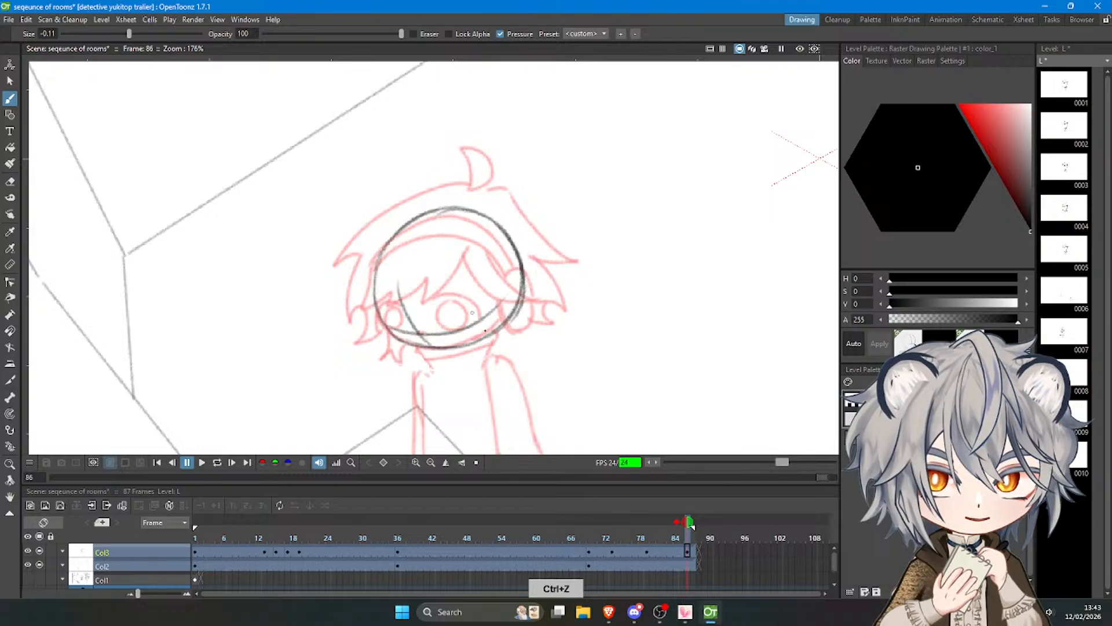
pyautogui.moveTo(401, 334)
pyautogui.mouseDown()
pyautogui.moveTo(443, 349)
pyautogui.moveTo(470, 343)
pyautogui.mouseUp()
pyautogui.hotkey('ctrl', 'z')
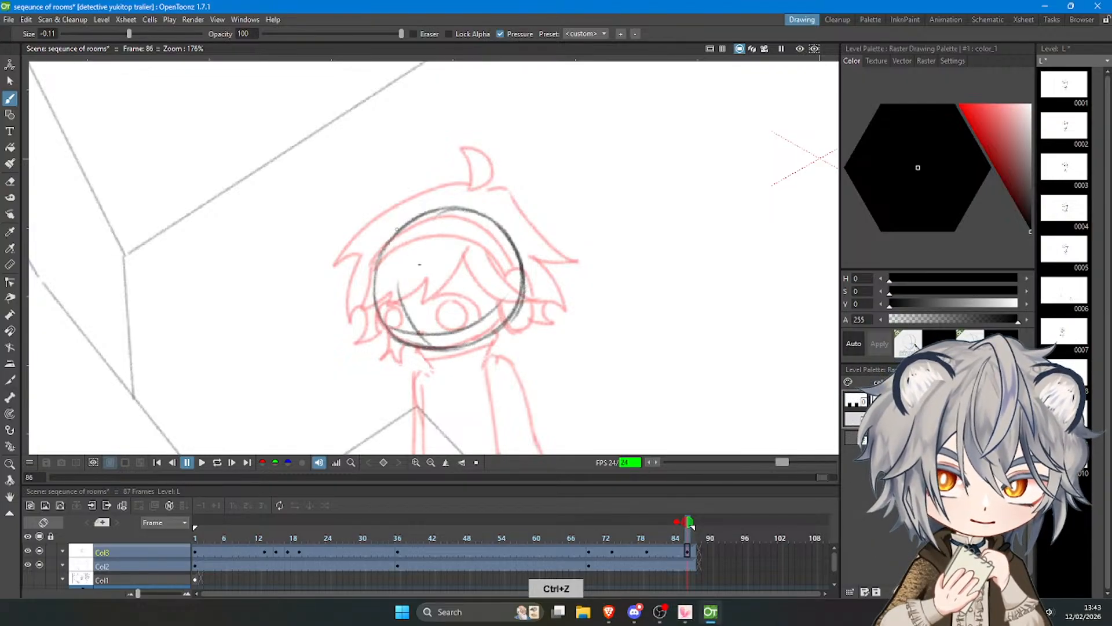
pyautogui.moveTo(462, 263); pyautogui.dragTo(433, 337)
# Draw a small curved hair tuft at the crown, crossing the top of the head circle.
pyautogui.hotkey('ctrl', 'z')
pyautogui.hotkey('ctrl', 'z')
pyautogui.hotkey('ctrl', 'z')
pyautogui.hotkey('ctrl', 'z')
pyautogui.moveTo(452, 224)
pyautogui.mouseDown()
pyautogui.moveTo(464, 210)
pyautogui.moveTo(453, 235)
pyautogui.mouseUp()
pyautogui.hotkey('ctrl', 'z')
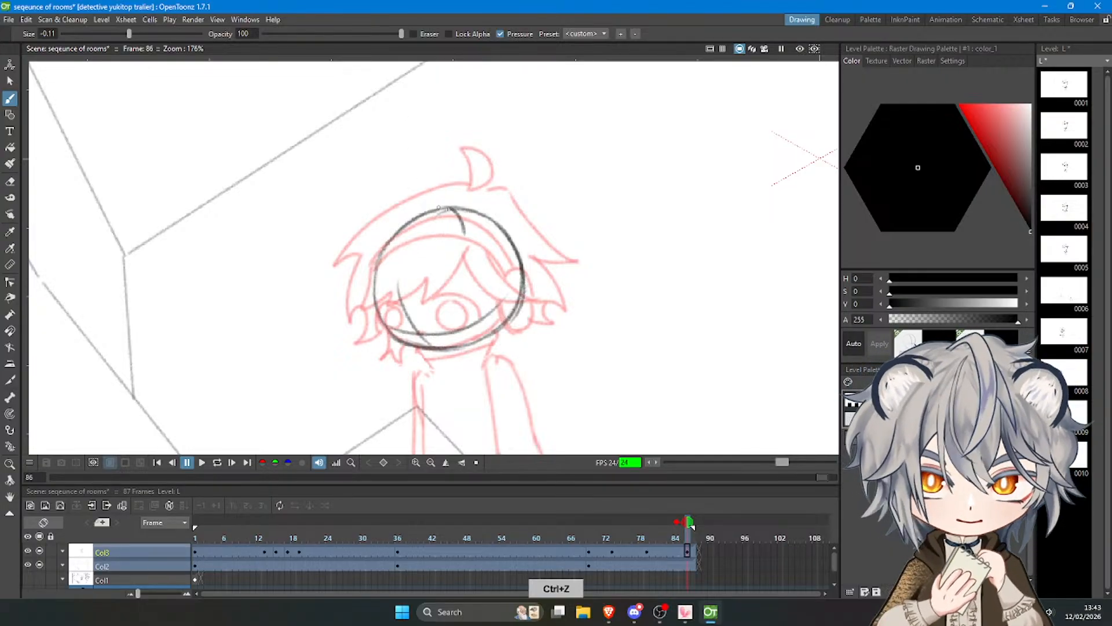
pyautogui.hotkey('ctrl', 'z')
pyautogui.moveTo(435, 192); pyautogui.dragTo(457, 224)
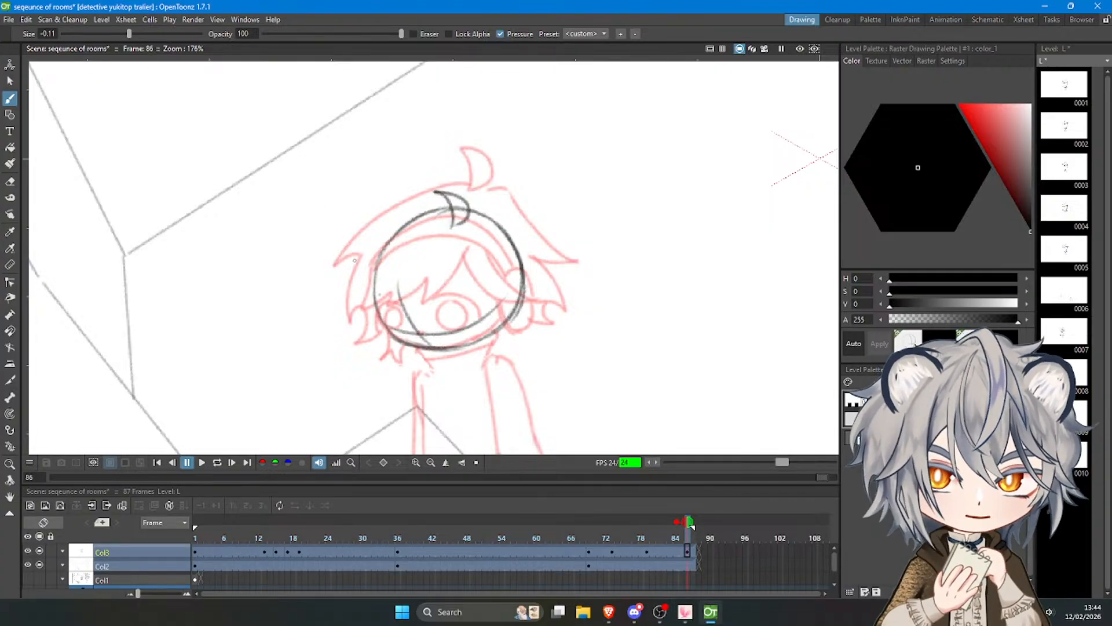
# Draw the pointed fringe strands from the middle of the forehead down over the far side of the face.
pyautogui.hotkey('ctrl', 'z')
pyautogui.moveTo(443, 260); pyautogui.dragTo(407, 340)
pyautogui.hotkey('ctrl', 'z')
pyautogui.hotkey('ctrl', 'z')
pyautogui.moveTo(427, 295)
pyautogui.mouseDown()
pyautogui.moveTo(387, 347)
pyautogui.moveTo(363, 340)
pyautogui.moveTo(376, 289)
pyautogui.moveTo(375, 302)
pyautogui.mouseUp()
pyautogui.hotkey('ctrl', 'z')
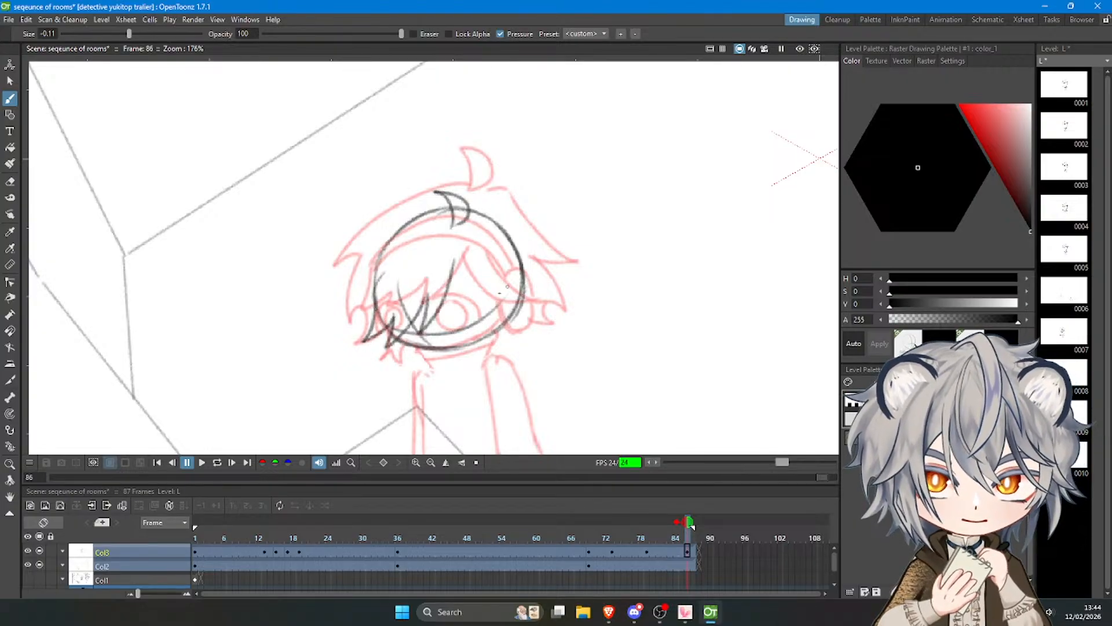
# Draw an oval headphone cup on the near side of the head and the fringe strands sweeping across it.
pyautogui.moveTo(501, 264)
pyautogui.mouseDown()
pyautogui.moveTo(510, 315)
pyautogui.moveTo(497, 256)
pyautogui.moveTo(503, 308)
pyautogui.mouseUp()
pyautogui.hotkey('ctrl', 'z')
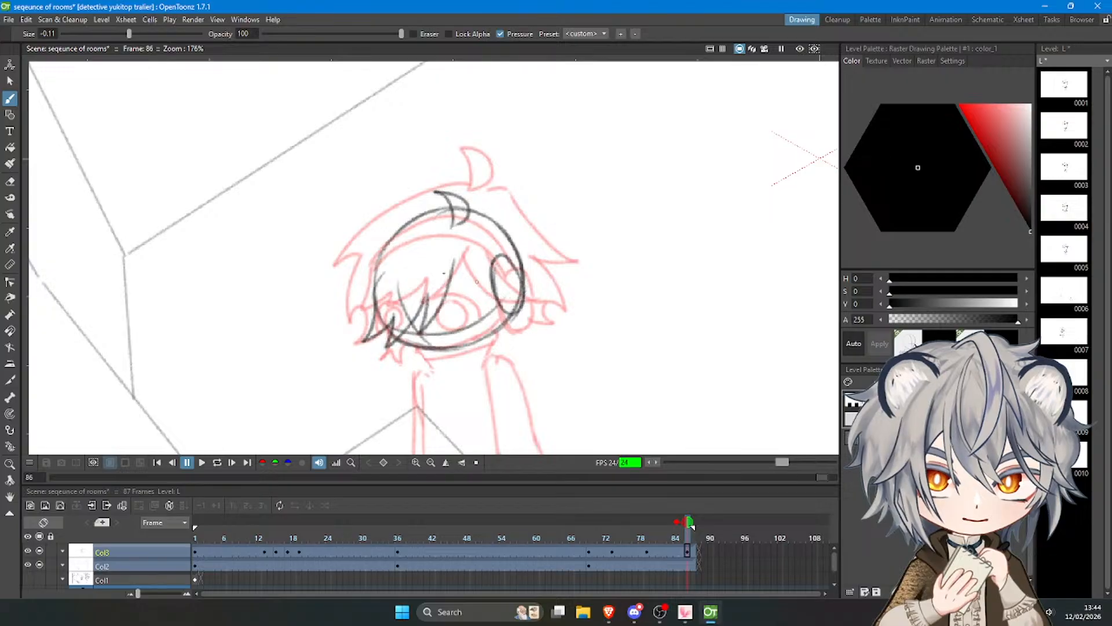
pyautogui.moveTo(453, 265); pyautogui.dragTo(492, 296)
pyautogui.hotkey('ctrl', 'z')
pyautogui.moveTo(454, 267); pyautogui.dragTo(534, 301)
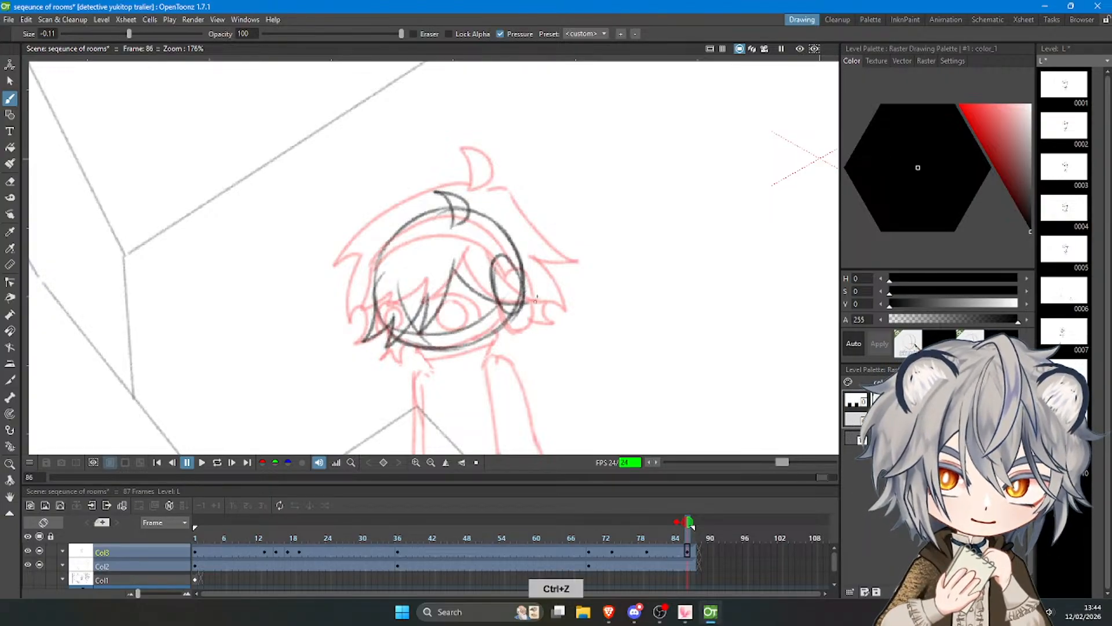
pyautogui.hotkey('ctrl', 'z')
pyautogui.moveTo(474, 264)
pyautogui.mouseDown()
pyautogui.moveTo(508, 294)
pyautogui.moveTo(538, 293)
pyautogui.mouseUp()
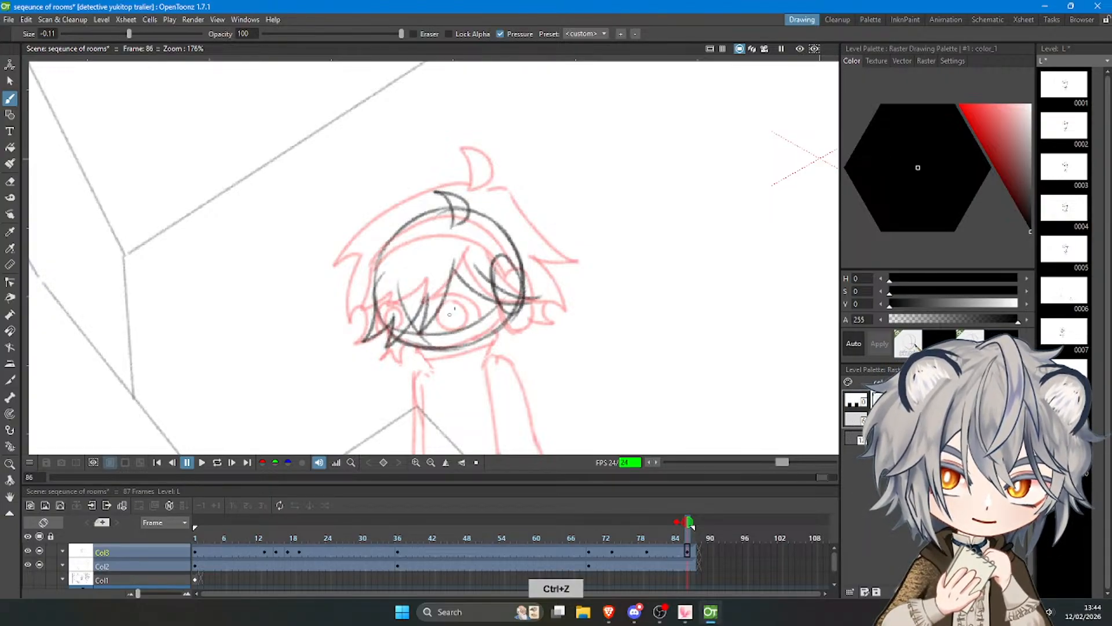
pyautogui.hotkey('ctrl', 'z')
# Draw the visible eye with its upper lid line on the low face guideline, beside the fringe.
pyautogui.moveTo(448, 316)
pyautogui.mouseDown()
pyautogui.moveTo(479, 306)
pyautogui.moveTo(466, 337)
pyautogui.moveTo(459, 318)
pyautogui.moveTo(486, 313)
pyautogui.moveTo(462, 324)
pyautogui.mouseUp()
pyautogui.hotkey('ctrl', 'z')
pyautogui.hotkey('ctrl', 'z')
pyautogui.hotkey('ctrl', 'z')
pyautogui.hotkey('ctrl', 'z')
pyautogui.hotkey('ctrl', 'z')
pyautogui.hotkey('ctrl', 'z')
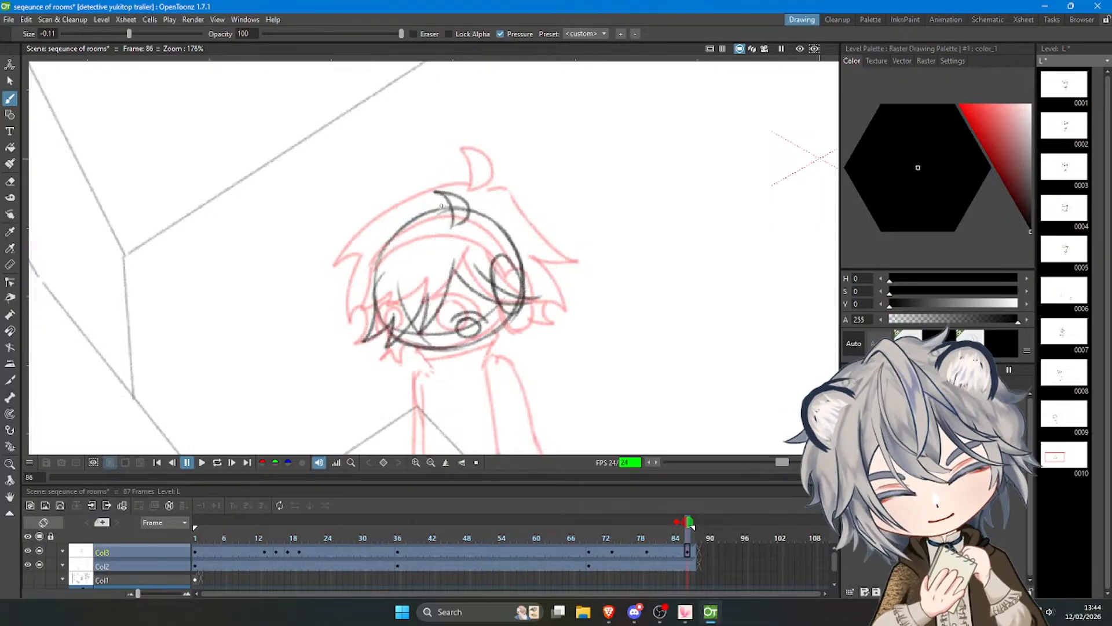
# Draw the outer hair contour from the crown tuft down around the far side of the head.
pyautogui.moveTo(413, 206)
pyautogui.mouseDown()
pyautogui.moveTo(450, 208)
pyautogui.moveTo(383, 228)
pyautogui.moveTo(344, 263)
pyautogui.moveTo(351, 281)
pyautogui.moveTo(365, 262)
pyautogui.mouseUp()
pyautogui.hotkey('ctrl', 'z')
pyautogui.hotkey('ctrl', 'z')
# Add the spiky hair tips along the far side and beneath the far cheek.
pyautogui.hotkey('ctrl', 'z')
pyautogui.hotkey('ctrl', 'z')
pyautogui.moveTo(451, 206)
pyautogui.mouseDown()
pyautogui.moveTo(373, 246)
pyautogui.moveTo(343, 293)
pyautogui.mouseUp()
# Draw the near-side outer hair contour from the crown, with spiky tips behind and below the headphone cup.
pyautogui.hotkey('ctrl', 'z')
pyautogui.moveTo(343, 292); pyautogui.dragTo(369, 261)
pyautogui.moveTo(369, 262)
pyautogui.mouseDown()
pyautogui.moveTo(347, 315)
pyautogui.moveTo(354, 344)
pyautogui.mouseUp()
pyautogui.hotkey('ctrl', 'z')
pyautogui.moveTo(365, 305); pyautogui.dragTo(346, 360)
pyautogui.moveTo(346, 360)
pyautogui.mouseDown()
pyautogui.moveTo(380, 336)
pyautogui.moveTo(402, 344)
pyautogui.moveTo(401, 363)
pyautogui.moveTo(423, 354)
pyautogui.mouseUp()
pyautogui.hotkey('ctrl', 'z')
pyautogui.hotkey('ctrl', 'z')
pyautogui.moveTo(463, 208); pyautogui.dragTo(494, 201)
pyautogui.moveTo(496, 202)
pyautogui.mouseDown()
pyautogui.moveTo(572, 264)
pyautogui.moveTo(551, 300)
pyautogui.mouseUp()
pyautogui.hotkey('ctrl', 'z')
pyautogui.hotkey('ctrl', 'z')
pyautogui.hotkey('ctrl', 'z')
pyautogui.hotkey('ctrl', 'z')
pyautogui.moveTo(530, 263)
pyautogui.mouseDown()
pyautogui.moveTo(553, 297)
pyautogui.moveTo(539, 294)
pyautogui.moveTo(555, 320)
pyautogui.moveTo(520, 320)
pyautogui.moveTo(500, 335)
pyautogui.mouseUp()
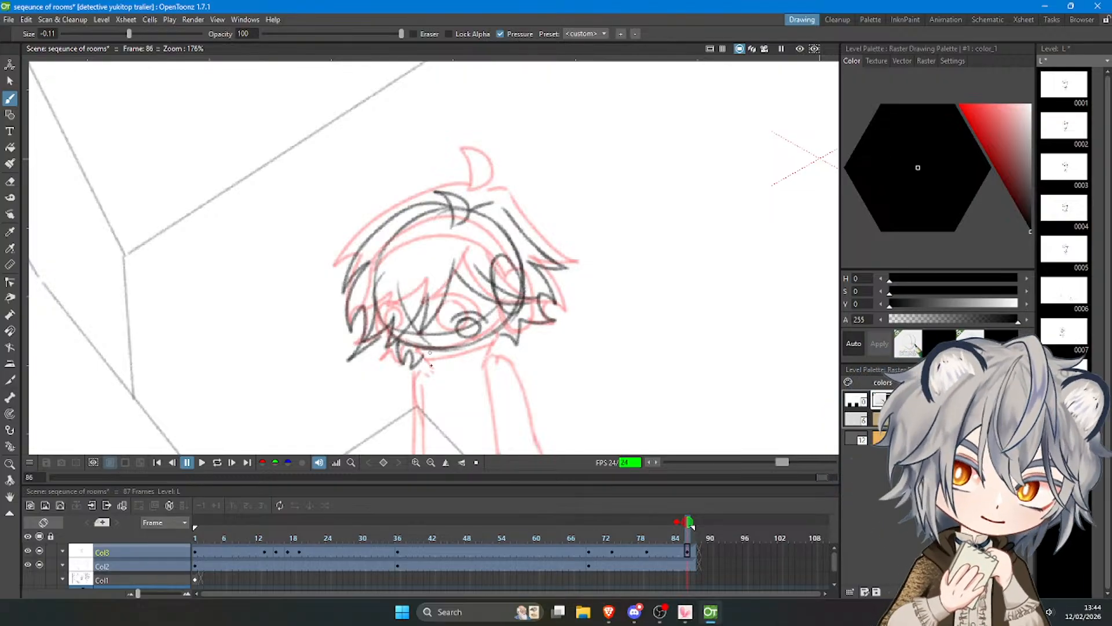
# Lasso the head sketch, rotate it about 18° and place it lower, just above the robot parts.
pyautogui.press('a')
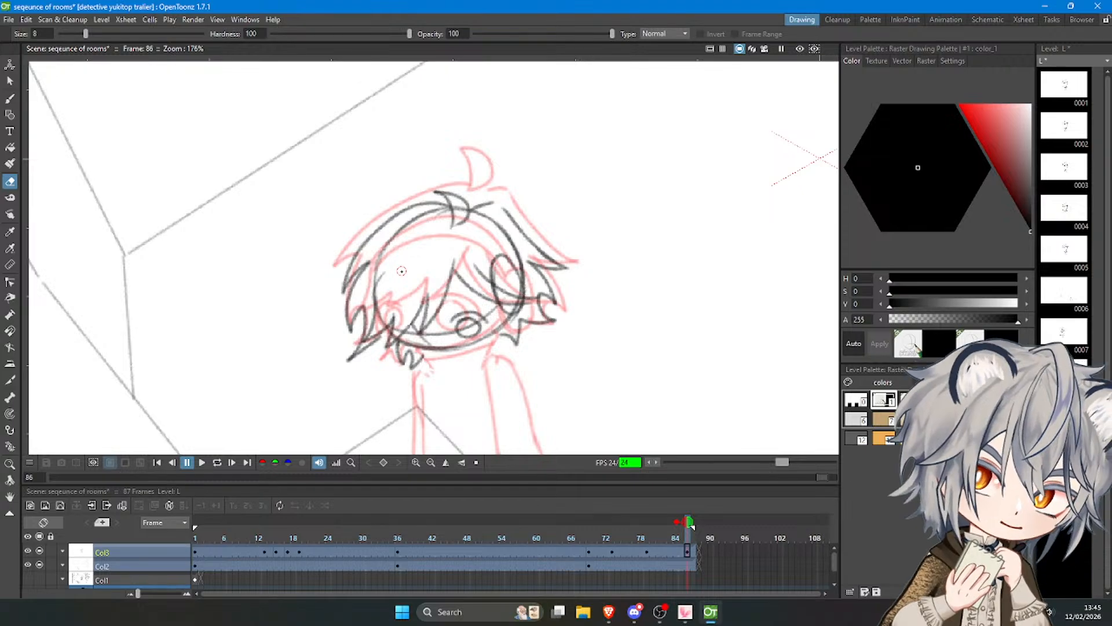
pyautogui.scroll(-5, 401, 270)
pyautogui.press('s')
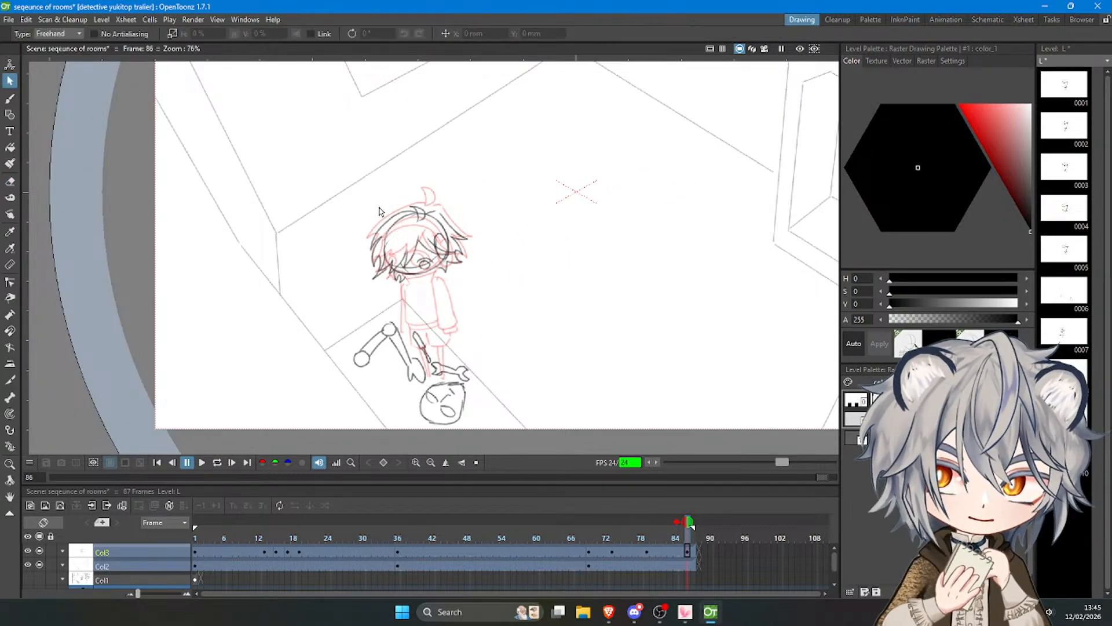
pyautogui.moveTo(379, 211); pyautogui.dragTo(382, 215)
pyautogui.moveTo(426, 266); pyautogui.dragTo(489, 285)
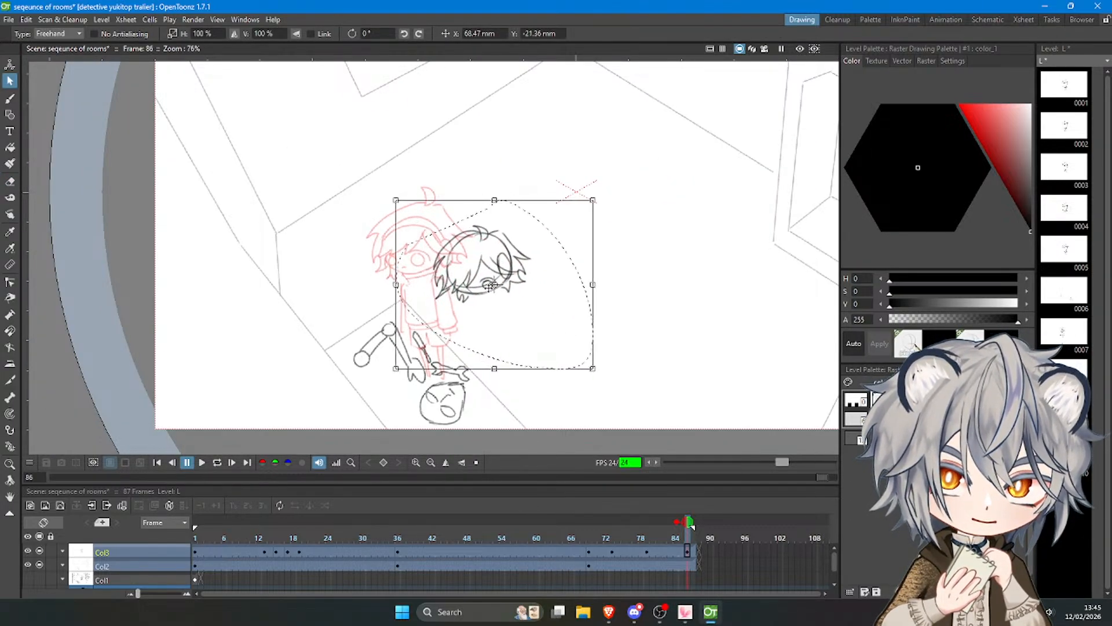
pyautogui.moveTo(618, 380); pyautogui.dragTo(632, 341)
pyautogui.moveTo(538, 285); pyautogui.dragTo(465, 305)
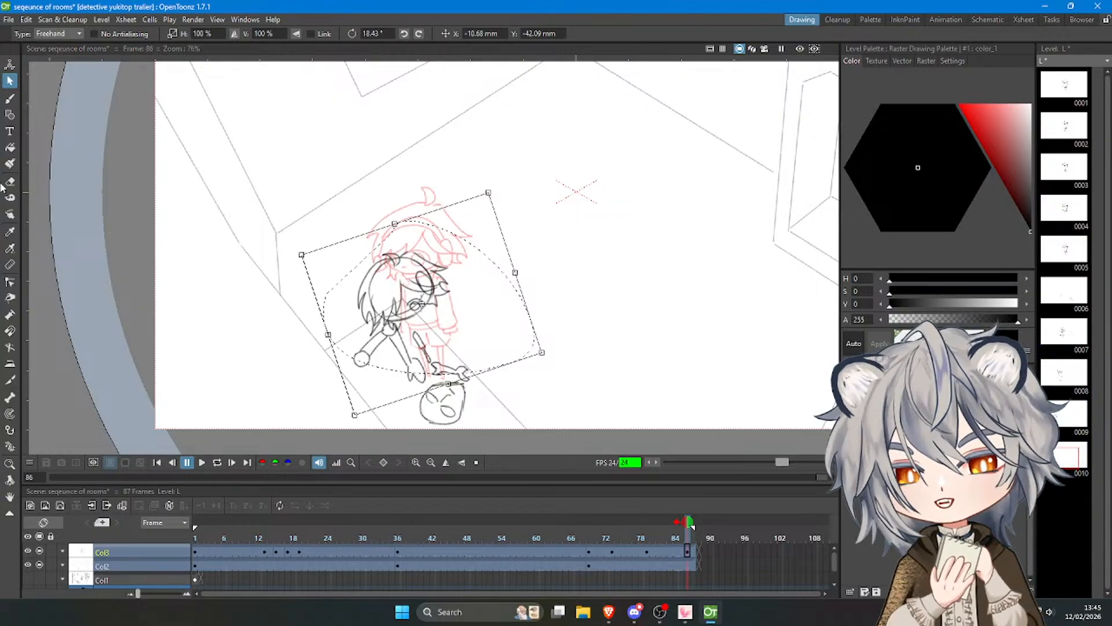
# Erase the construction circle line inside the hair on the far side of the tilted head.
pyautogui.press('b')
pyautogui.scroll(1, 412, 278)
pyautogui.scroll(1, 418, 325)
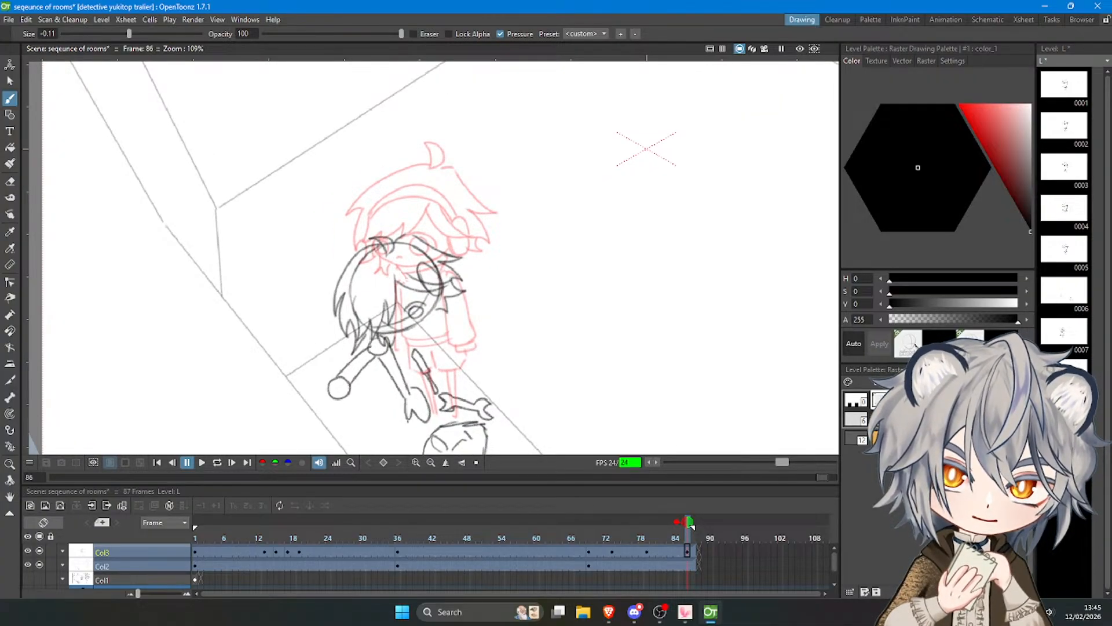
pyautogui.press('a')
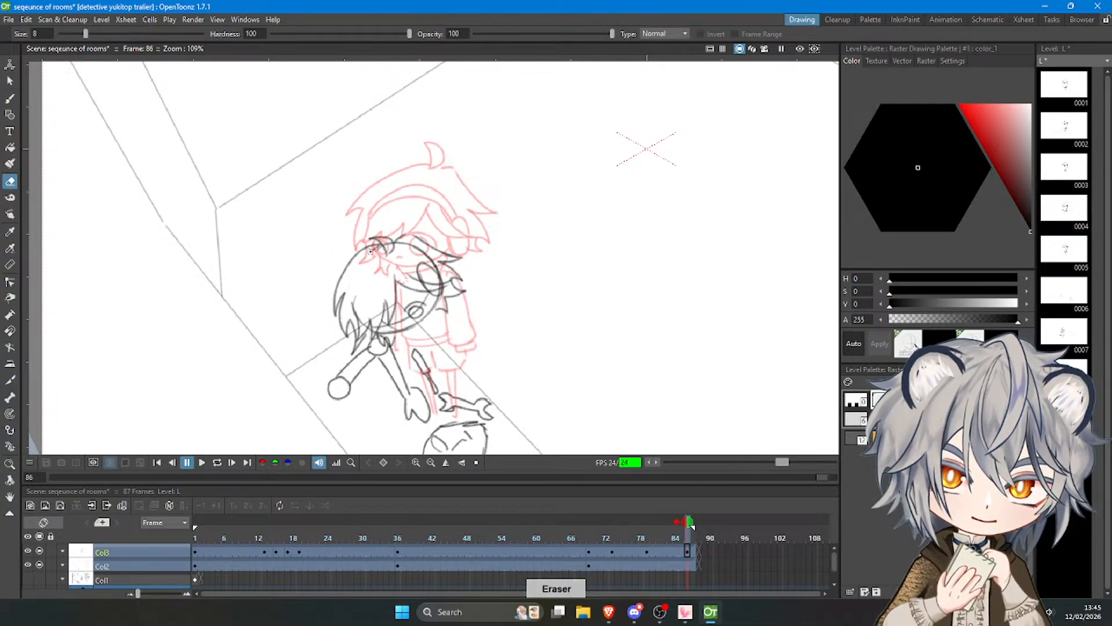
pyautogui.moveTo(356, 294)
pyautogui.mouseDown()
pyautogui.moveTo(359, 317)
pyautogui.moveTo(376, 326)
pyautogui.mouseUp()
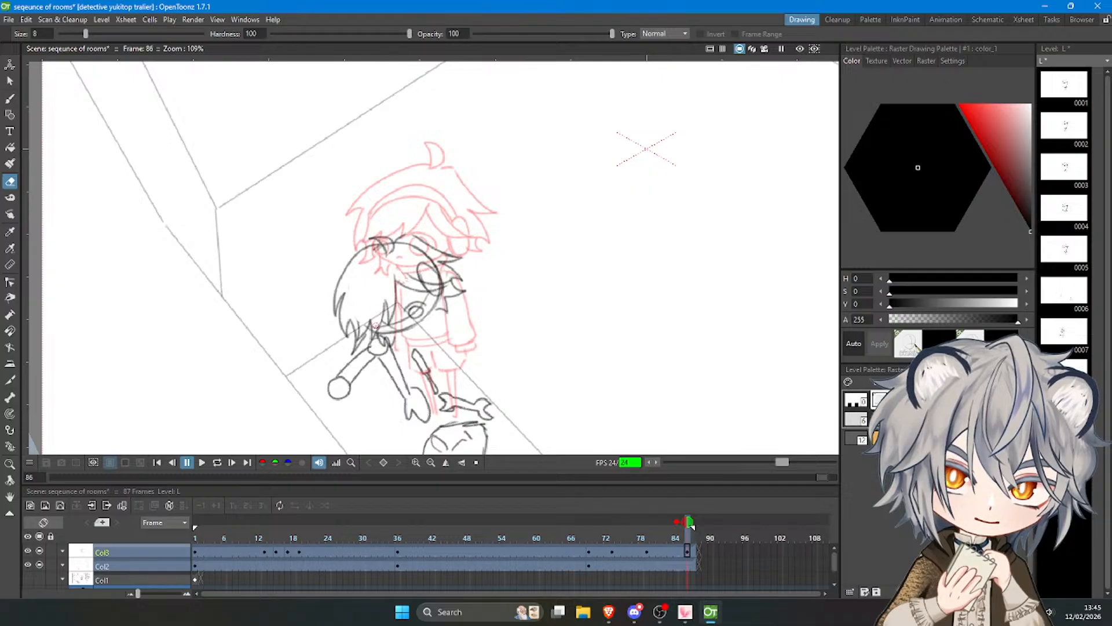
# Draw the headband as a curved line from the far-side hair over to the headphone cup.
pyautogui.press('b')
pyautogui.moveTo(419, 266)
pyautogui.mouseDown()
pyautogui.moveTo(353, 320)
pyautogui.moveTo(360, 288)
pyautogui.moveTo(358, 301)
pyautogui.moveTo(397, 267)
pyautogui.moveTo(420, 268)
pyautogui.mouseUp()
pyautogui.hotkey('ctrl', 'z')
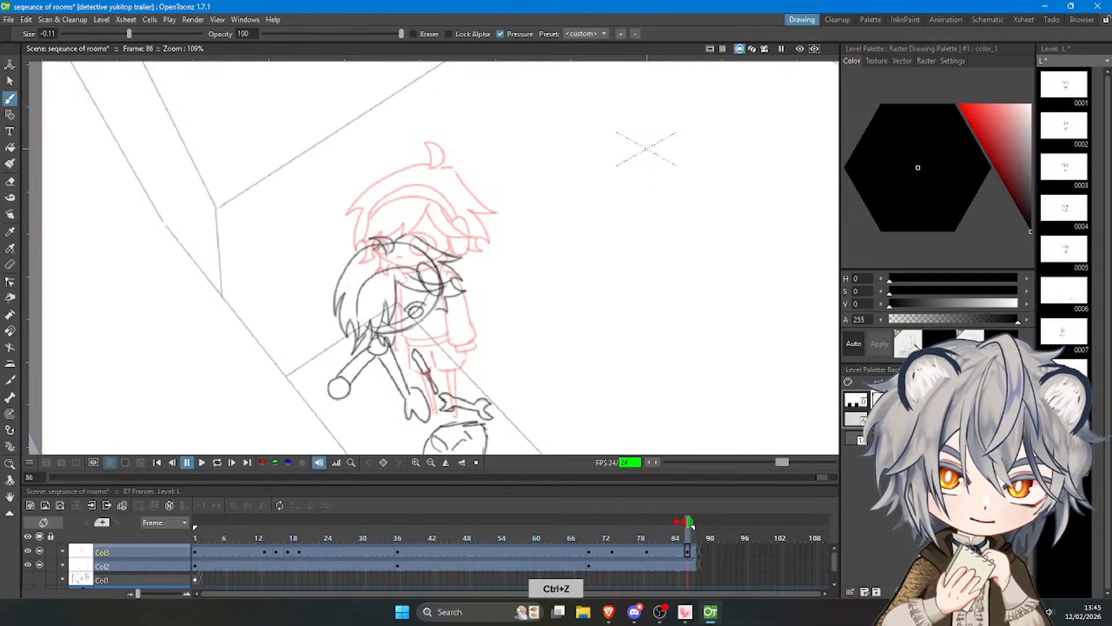
pyautogui.hotkey('ctrl', 'z')
pyautogui.moveTo(351, 317)
pyautogui.mouseDown()
pyautogui.moveTo(370, 268)
pyautogui.moveTo(422, 260)
pyautogui.mouseUp()
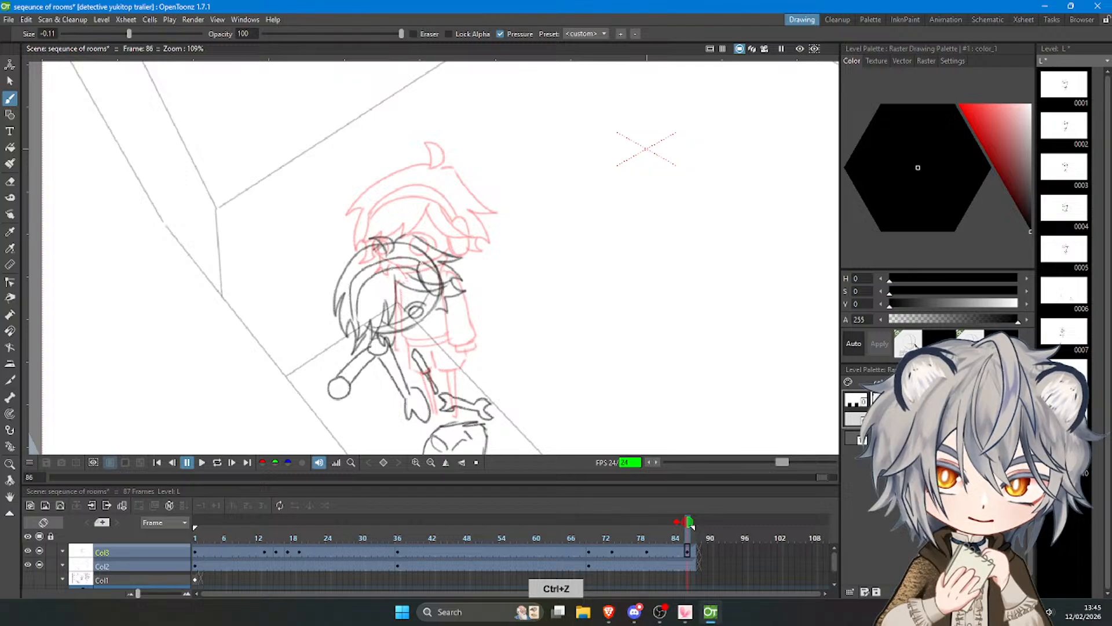
pyautogui.hotkey('ctrl', 'z')
pyautogui.moveTo(353, 322)
pyautogui.mouseDown()
pyautogui.moveTo(363, 266)
pyautogui.moveTo(421, 264)
pyautogui.mouseUp()
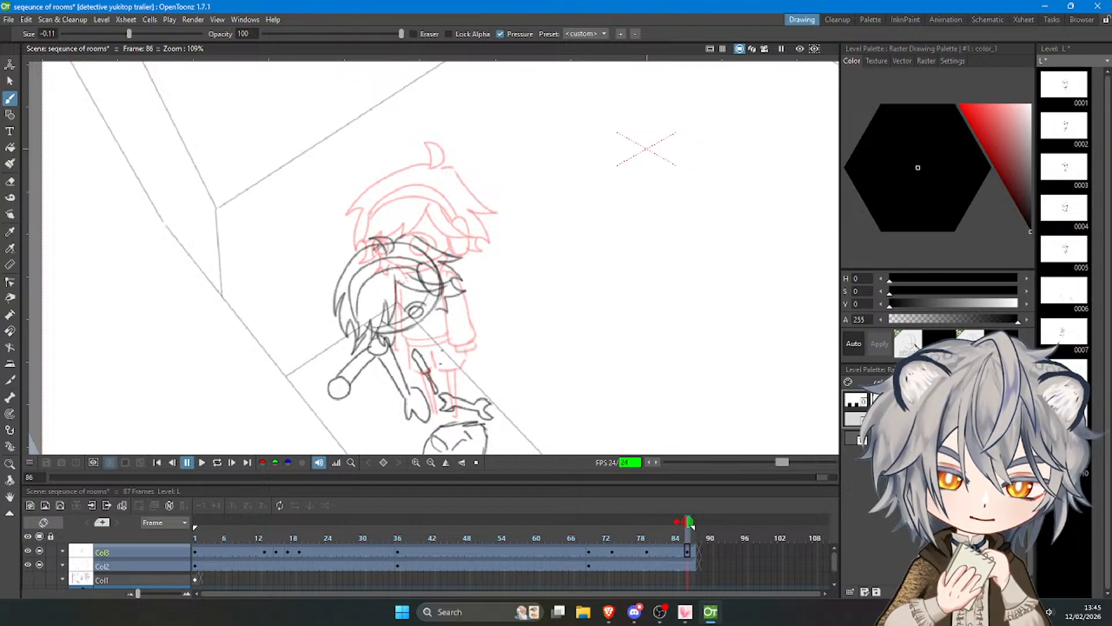
# Draw the short hair strokes beside the near cheek, below the headphone cup.
pyautogui.moveTo(430, 325)
pyautogui.mouseDown()
pyautogui.moveTo(461, 327)
pyautogui.moveTo(511, 292)
pyautogui.mouseUp()
pyautogui.hotkey('ctrl', 'z')
pyautogui.hotkey('ctrl', 'z')
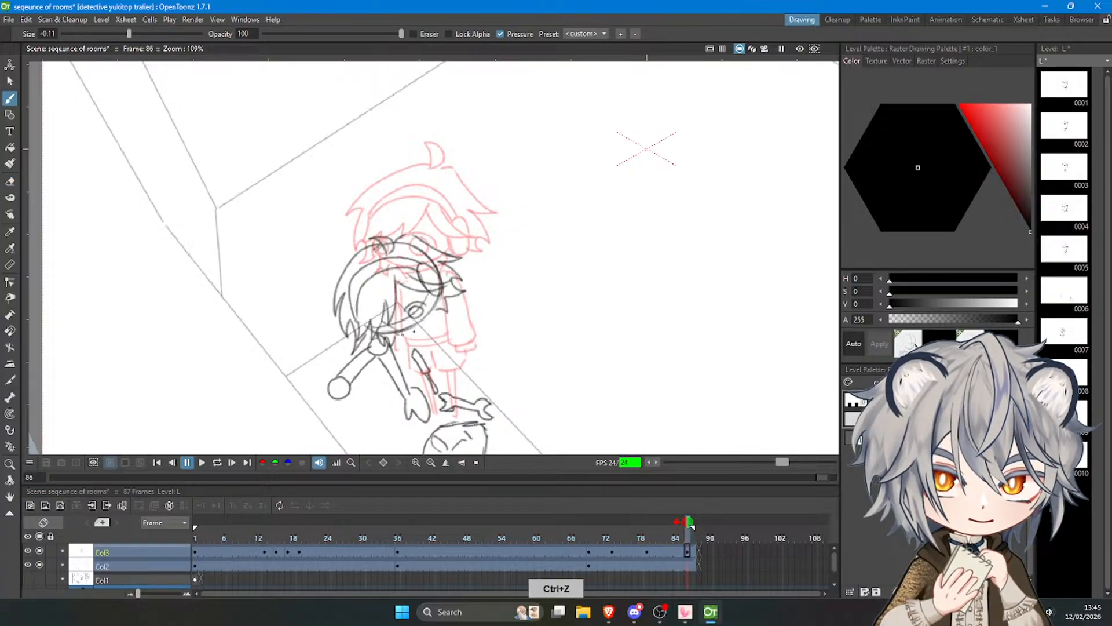
pyautogui.hotkey('ctrl', 'z')
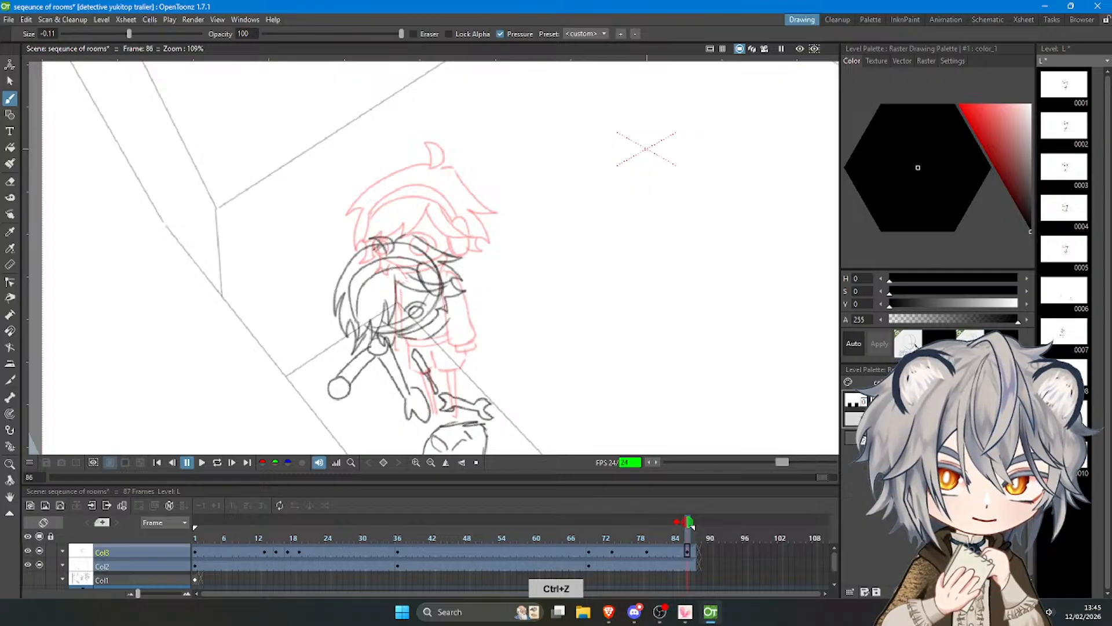
pyautogui.moveTo(416, 351)
pyautogui.mouseDown()
pyautogui.moveTo(450, 344)
pyautogui.moveTo(464, 367)
pyautogui.mouseUp()
pyautogui.hotkey('ctrl', 'z')
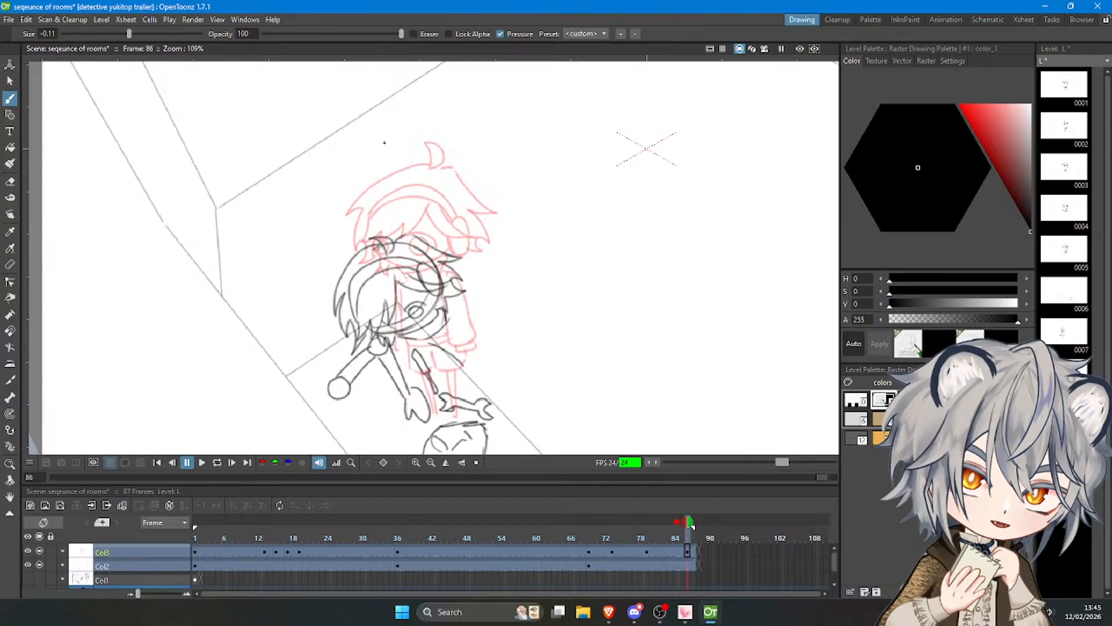
pyautogui.hotkey('ctrl', 'z')
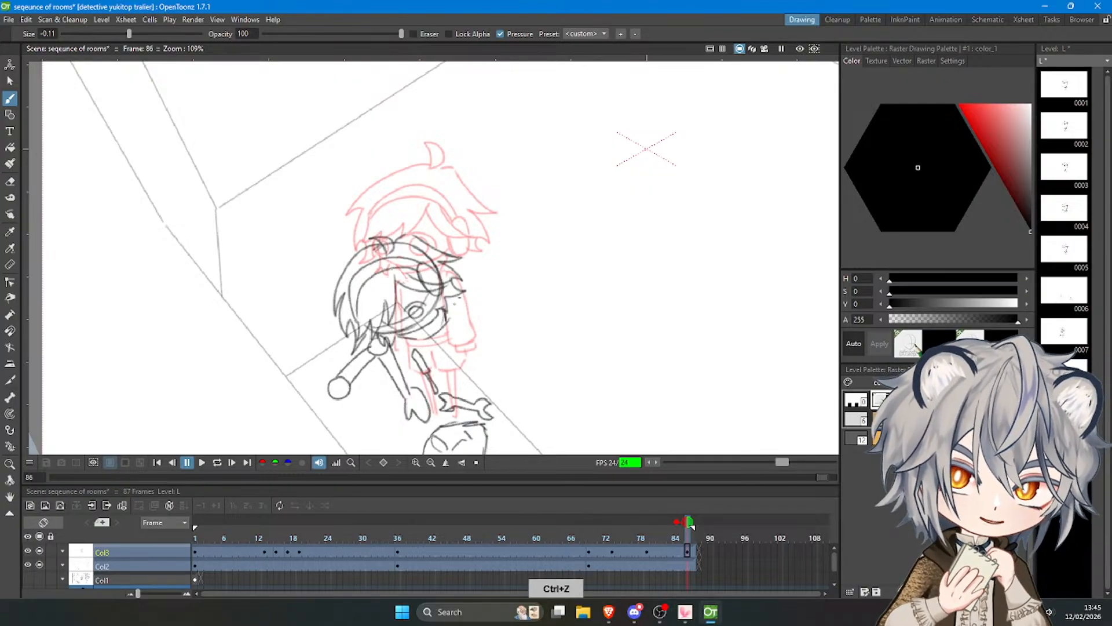
# Draw the upper edge of the arm stretched out behind the head, ending in a cuff and a rounded hand.
pyautogui.moveTo(463, 293)
pyautogui.mouseDown()
pyautogui.moveTo(481, 273)
pyautogui.moveTo(532, 268)
pyautogui.mouseUp()
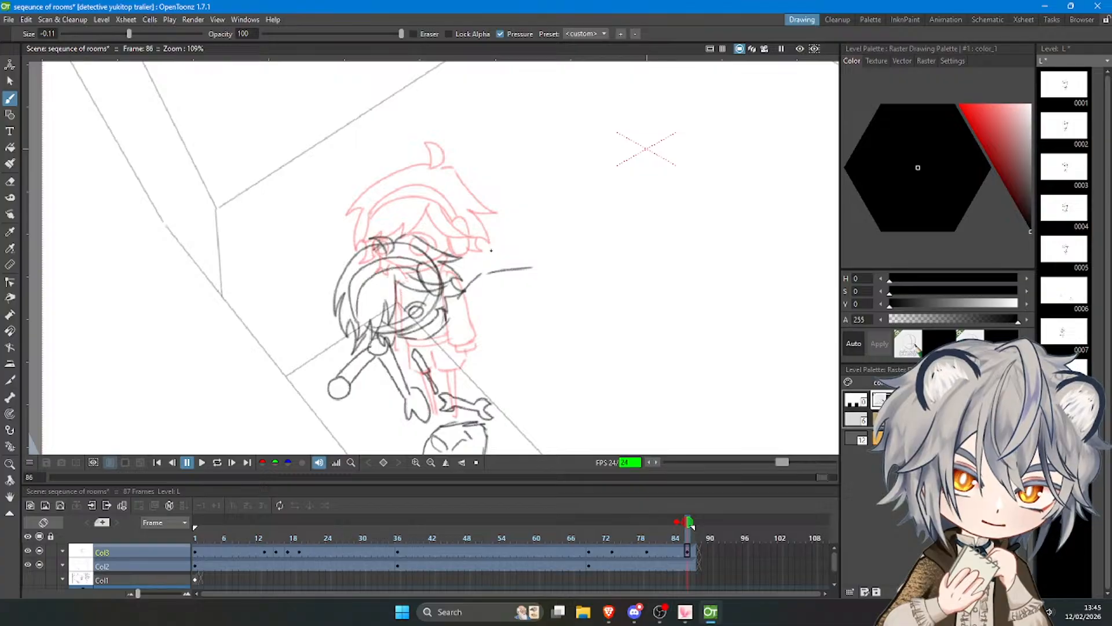
pyautogui.hotkey('ctrl', 'z')
pyautogui.hotkey('ctrl', 'z')
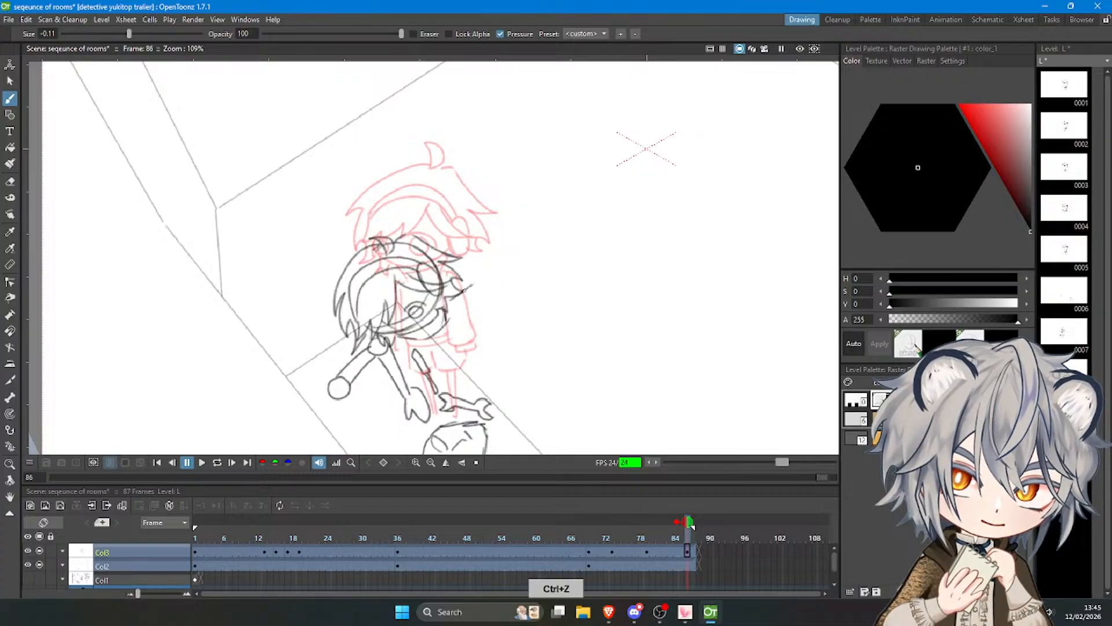
pyautogui.moveTo(453, 300)
pyautogui.mouseDown()
pyautogui.moveTo(516, 266)
pyautogui.moveTo(524, 300)
pyautogui.moveTo(532, 281)
pyautogui.moveTo(536, 297)
pyautogui.mouseUp()
pyautogui.hotkey('ctrl', 'z')
pyautogui.hotkey('ctrl', 'z')
pyautogui.hotkey('ctrl', 'z')
pyautogui.hotkey('ctrl', 'z')
pyautogui.hotkey('ctrl', 'z')
pyautogui.hotkey('ctrl', 'z')
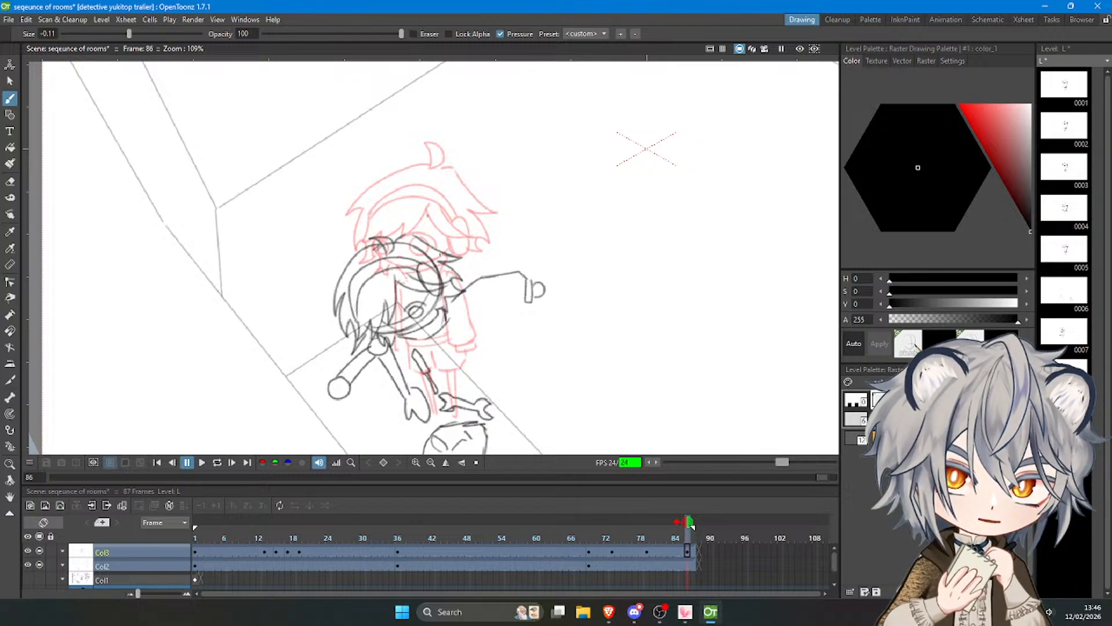
# Draw the lower edge of the outstretched sleeve from the cuff back to the body.
pyautogui.hotkey('ctrl', 'z')
pyautogui.moveTo(461, 313); pyautogui.dragTo(527, 305)
pyautogui.hotkey('ctrl', 'z')
pyautogui.hotkey('ctrl', 'z')
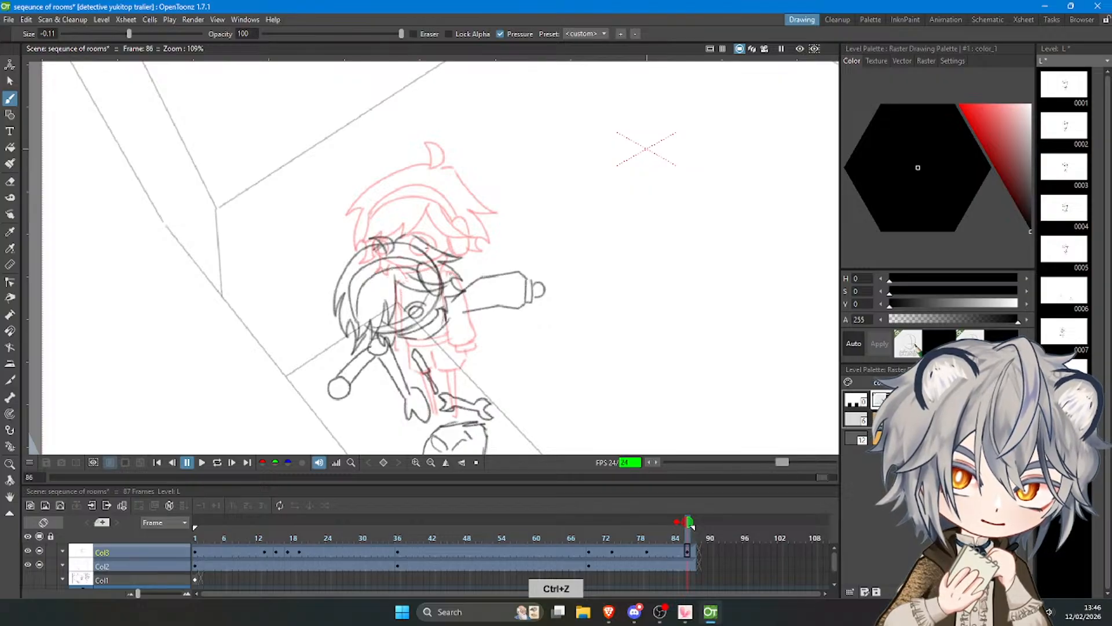
# Draw the front body line and the start of the other arm beneath the chin.
pyautogui.hotkey('ctrl', 'z')
pyautogui.moveTo(413, 346); pyautogui.dragTo(463, 370)
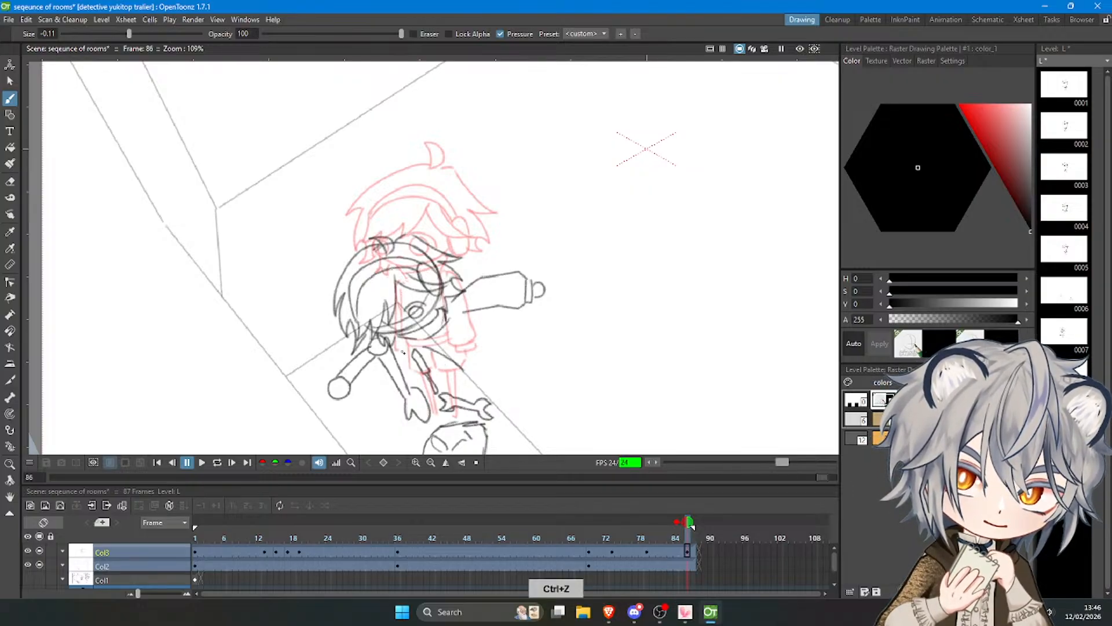
pyautogui.moveTo(400, 338); pyautogui.dragTo(409, 378)
pyautogui.hotkey('ctrl', 'z')
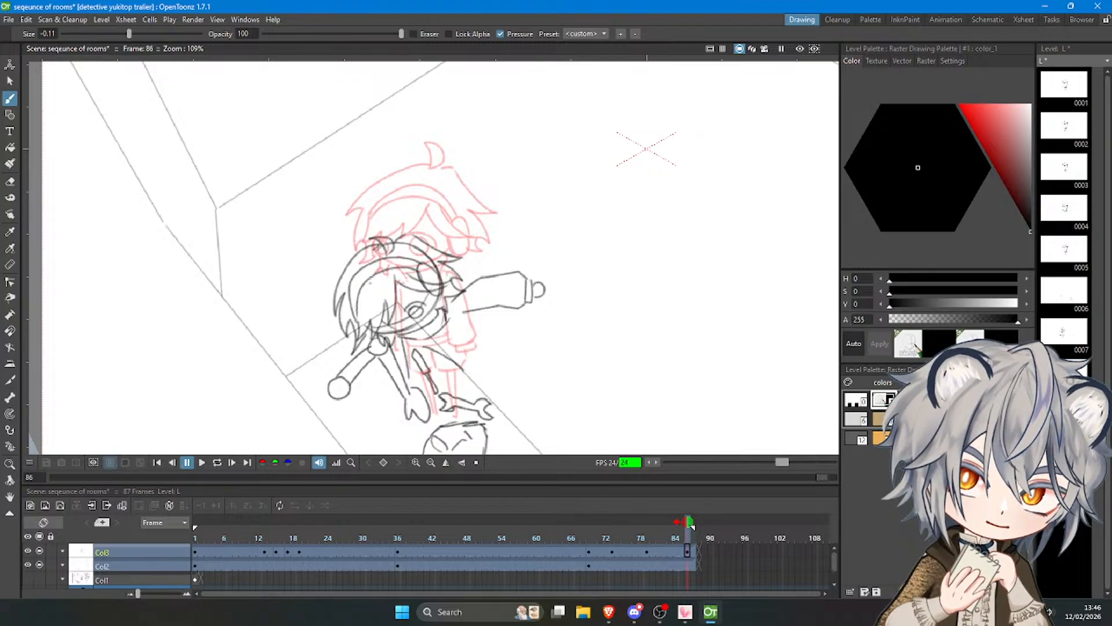
pyautogui.moveTo(410, 374); pyautogui.dragTo(390, 347)
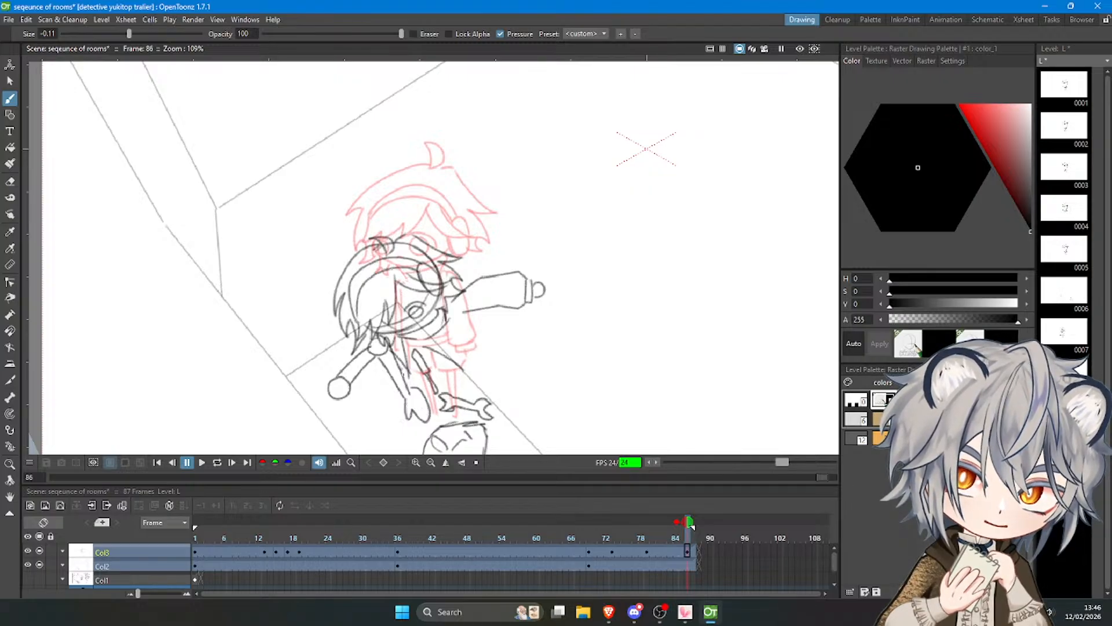
# Lower the opacity of Col2 to fade the room and robot parts, and return to frame 86 of Col3.
pyautogui.click(63, 567)
pyautogui.click(63, 567)
pyautogui.moveTo(113, 579); pyautogui.dragTo(110, 578)
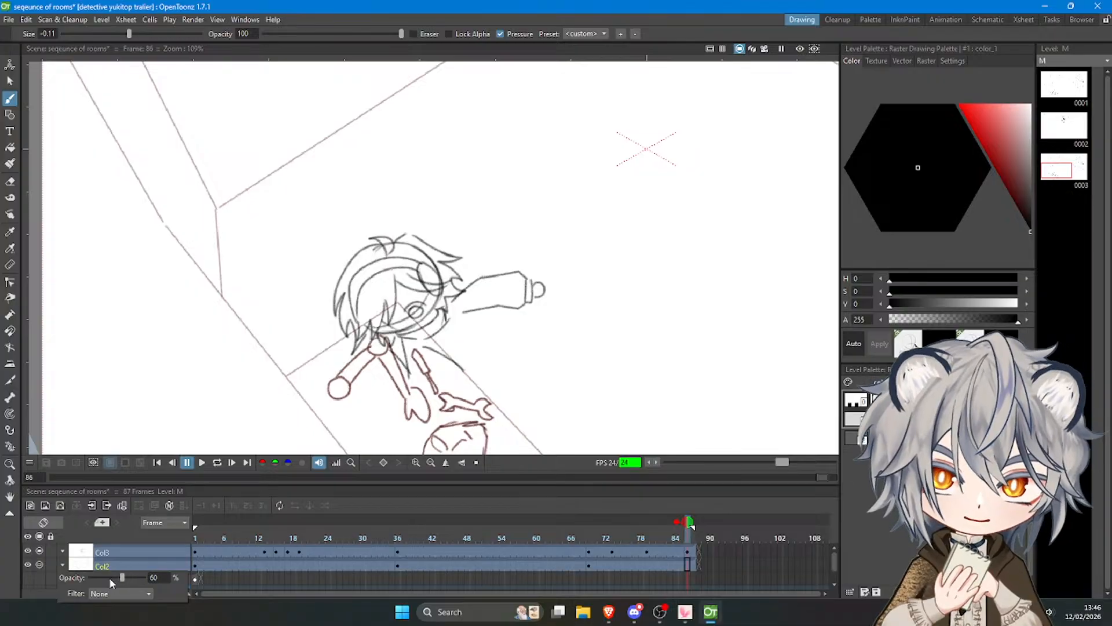
pyautogui.click(688, 551)
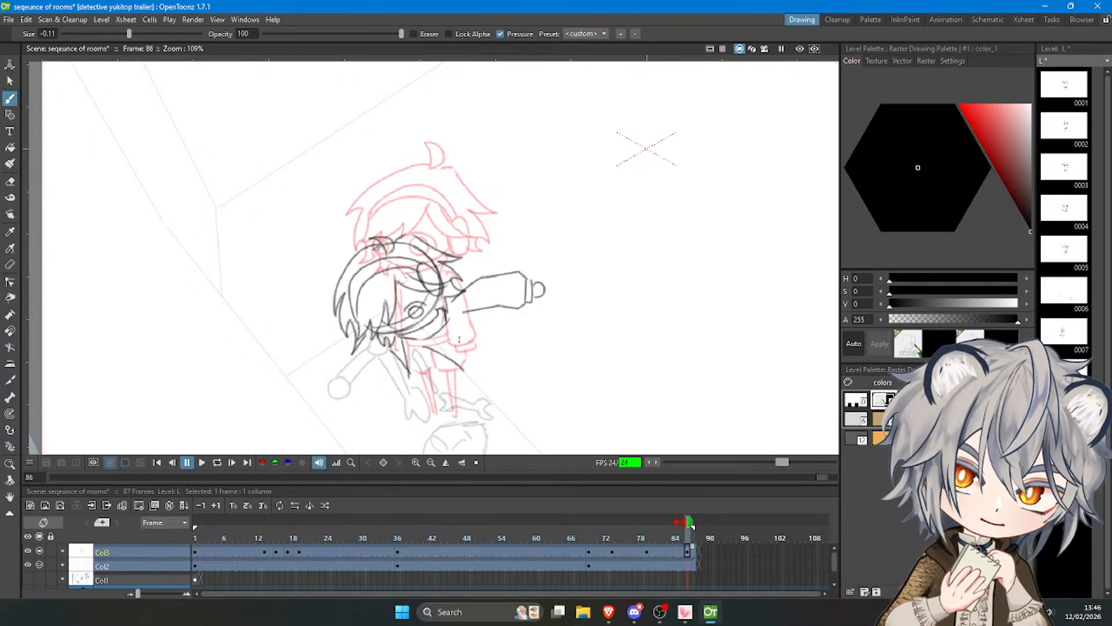
# Draw the character's bent back below the sleeve and the lower edge of the torso.
pyautogui.hotkey('ctrl', 'z')
pyautogui.hotkey('ctrl', 'z')
pyautogui.moveTo(472, 313); pyautogui.dragTo(511, 325)
# Undo the last trial strokes and draw a curved outline just beyond the torso's lower edge.
pyautogui.hotkey('ctrl', 'z')
pyautogui.moveTo(509, 327); pyautogui.dragTo(512, 345)
pyautogui.moveTo(461, 371)
pyautogui.mouseDown()
pyautogui.moveTo(485, 374)
pyautogui.moveTo(513, 340)
pyautogui.mouseUp()
pyautogui.hotkey('ctrl', 'z')
pyautogui.hotkey('ctrl', 'z')
pyautogui.hotkey('ctrl', 'z')
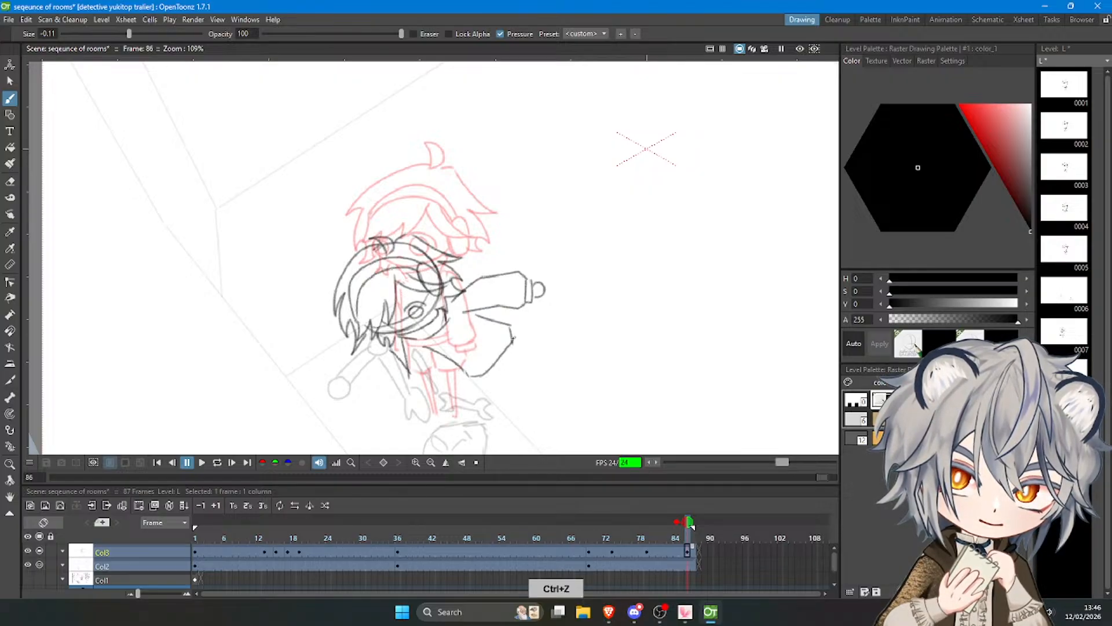
pyautogui.moveTo(482, 380); pyautogui.dragTo(520, 346)
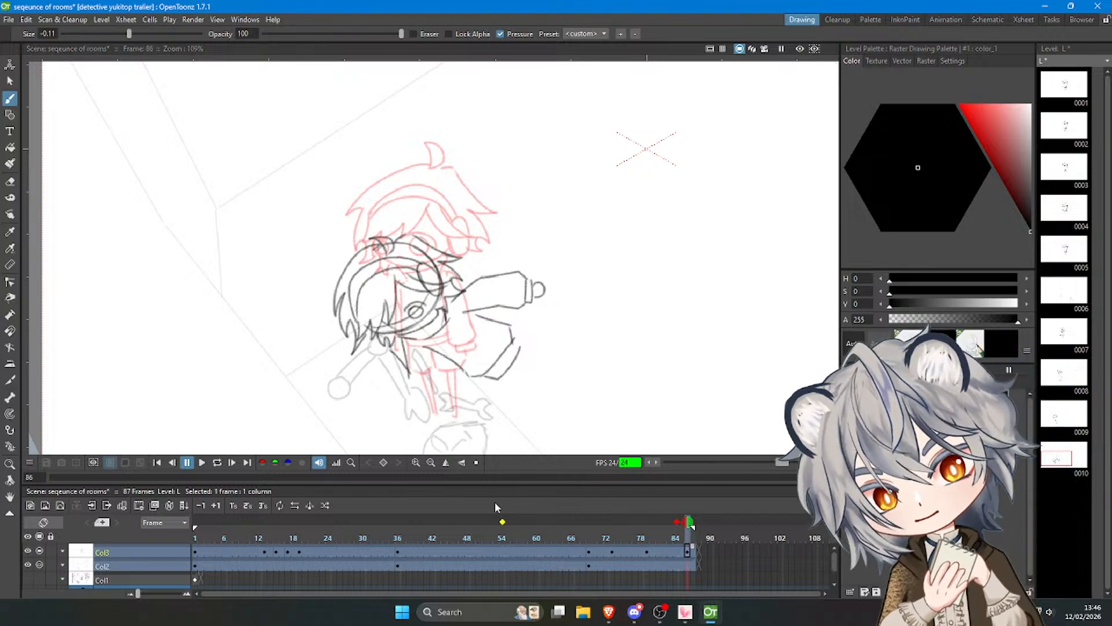
# Undo the bent back, the torso's lower edge and the curved outline beyond it.
pyautogui.hotkey('ctrl', 'z')
pyautogui.hotkey('ctrl', 'z')
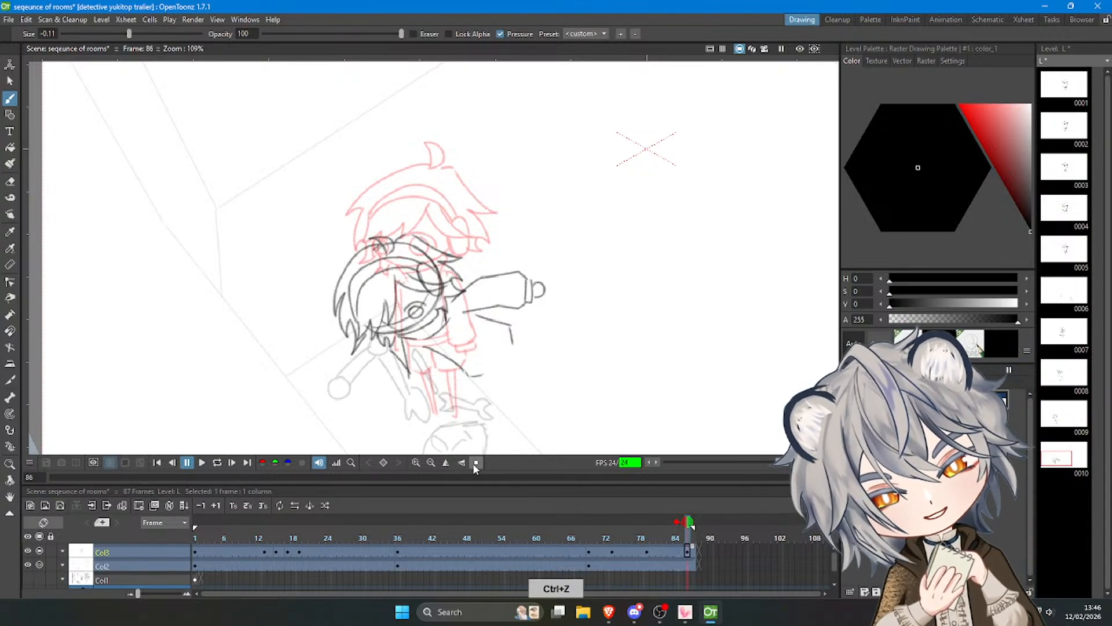
pyautogui.hotkey('ctrl', 'z')
pyautogui.hotkey('ctrl', 'z')
pyautogui.hotkey('ctrl', 'z')
pyautogui.hotkey('ctrl', 'z')
pyautogui.hotkey('ctrl', 'z')
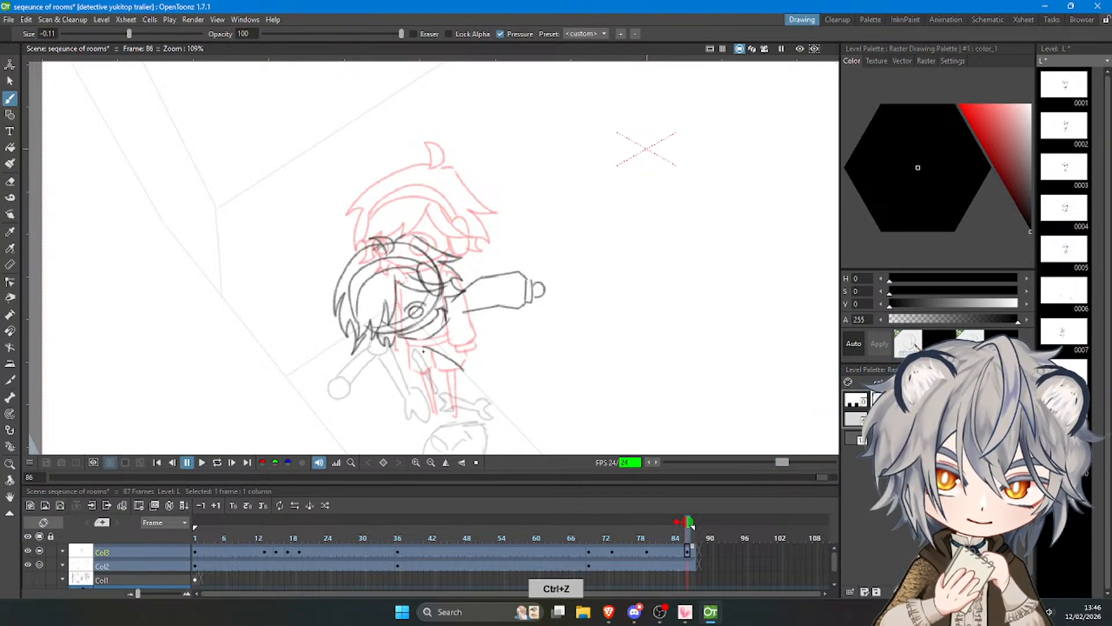
# Redraw the torso's front line below the chin and a shorter back line beneath the outstretched sleeve.
pyautogui.moveTo(416, 343); pyautogui.dragTo(452, 379)
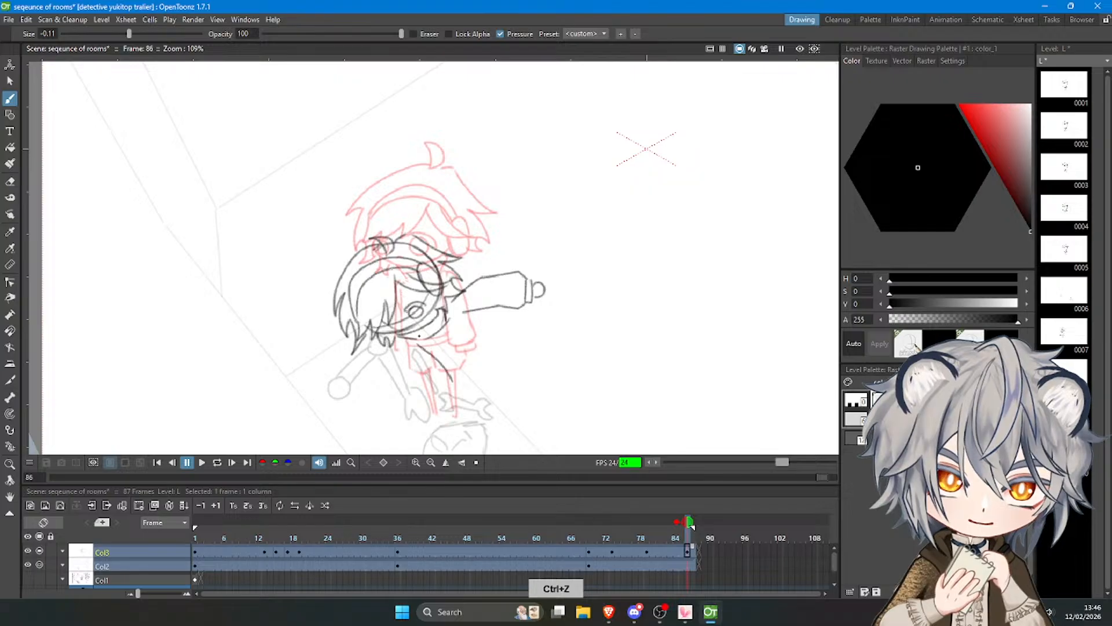
pyautogui.hotkey('ctrl', 'z')
pyautogui.moveTo(462, 324)
pyautogui.mouseDown()
pyautogui.moveTo(489, 345)
pyautogui.moveTo(494, 338)
pyautogui.mouseUp()
pyautogui.hotkey('ctrl', 'z')
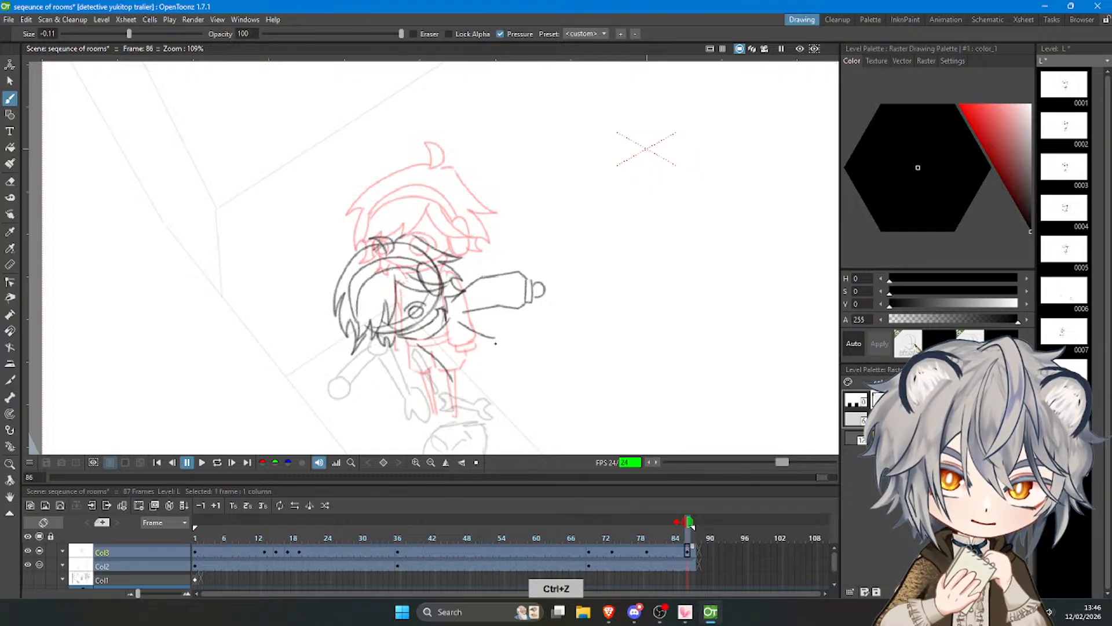
pyautogui.hotkey('ctrl', 'z')
# Draw the rear curve and lower edge of the torso, with a slanted hem line at the hips.
pyautogui.moveTo(457, 384); pyautogui.dragTo(478, 379)
pyautogui.moveTo(476, 381)
pyautogui.mouseDown()
pyautogui.moveTo(496, 354)
pyautogui.moveTo(500, 363)
pyautogui.mouseUp()
pyautogui.hotkey('ctrl', 'z')
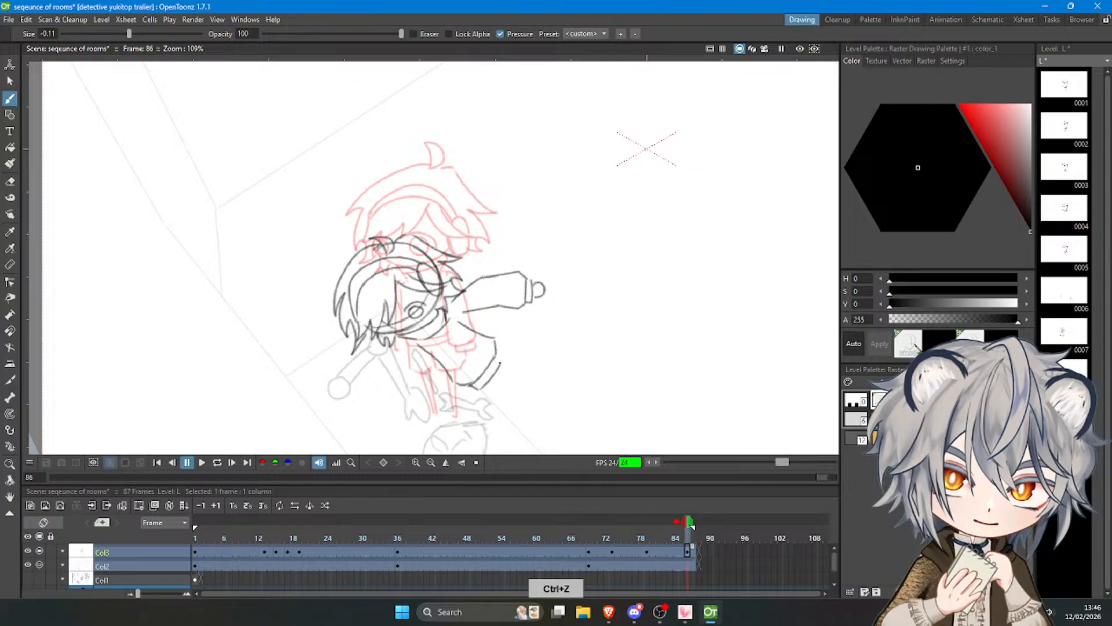
pyautogui.hotkey('ctrl', 'z')
# Draw the other arm hanging down in front of the torso, with its sleeve, cuff and hand.
pyautogui.moveTo(412, 344); pyautogui.dragTo(427, 375)
pyautogui.hotkey('ctrl', 'z')
pyautogui.hotkey('ctrl', 'z')
pyautogui.hotkey('ctrl', 'z')
pyautogui.hotkey('ctrl', 'z')
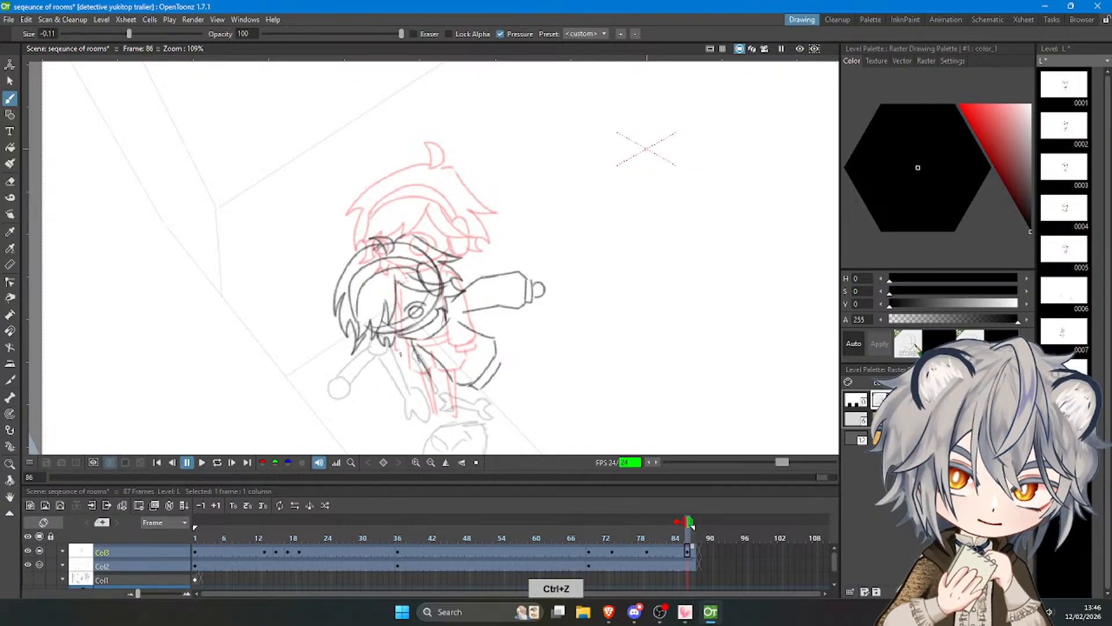
pyautogui.hotkey('ctrl', 'z')
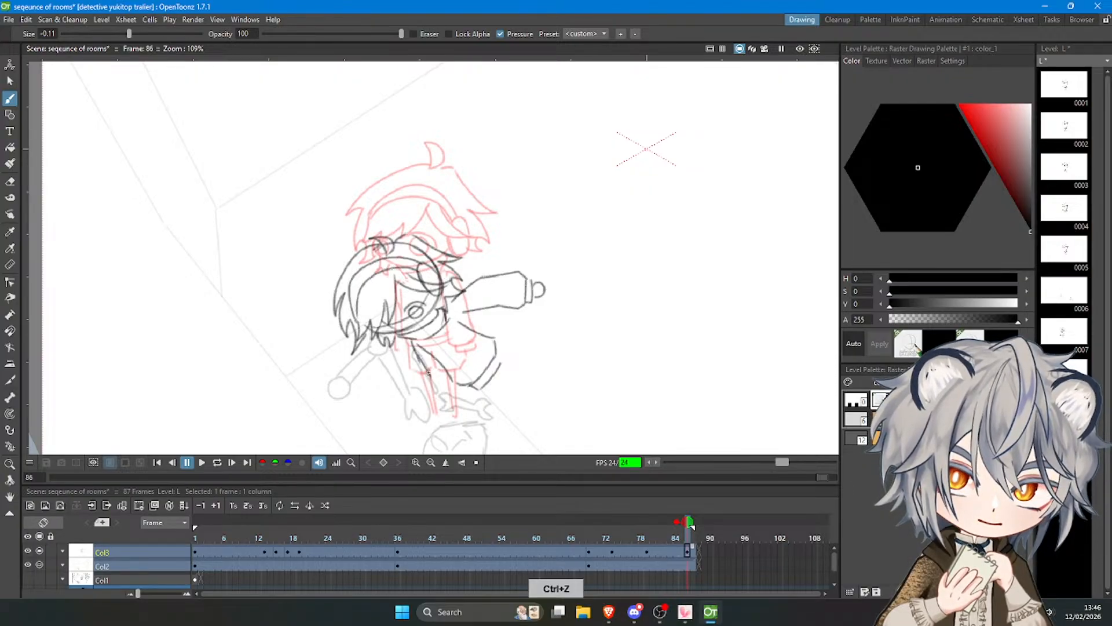
pyautogui.moveTo(430, 370)
pyautogui.mouseDown()
pyautogui.moveTo(415, 402)
pyautogui.moveTo(450, 383)
pyautogui.mouseUp()
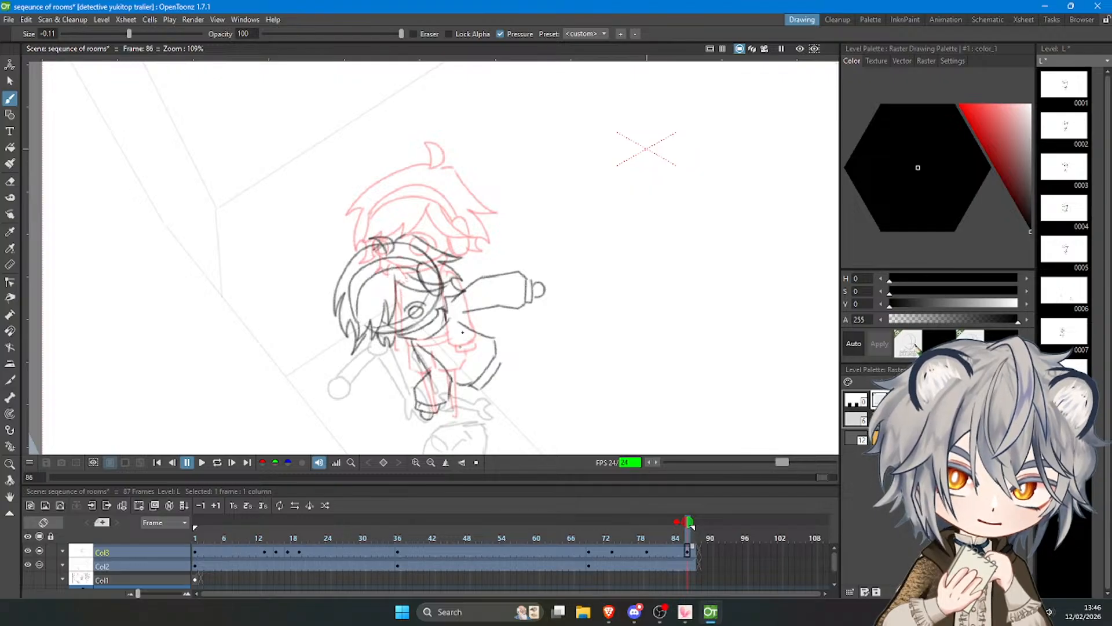
# Add a second slanted line along the torso's rear lower edge to form the hem band.
pyautogui.scroll(-3, 436, 313)
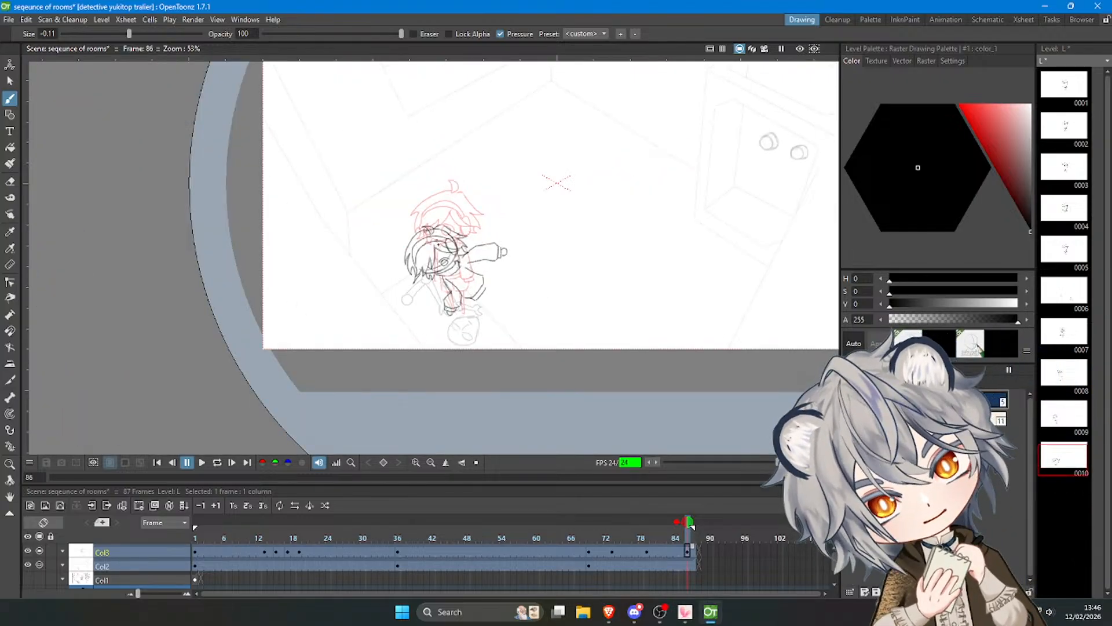
pyautogui.scroll(2, 456, 287)
pyautogui.scroll(2, 455, 286)
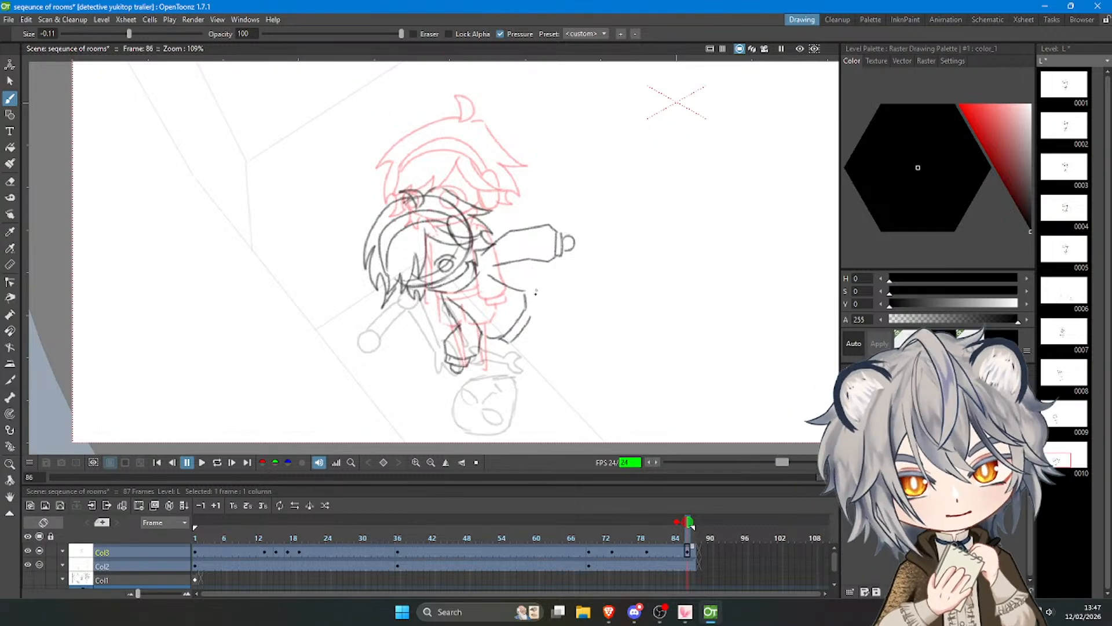
pyautogui.hotkey('ctrl', 'z')
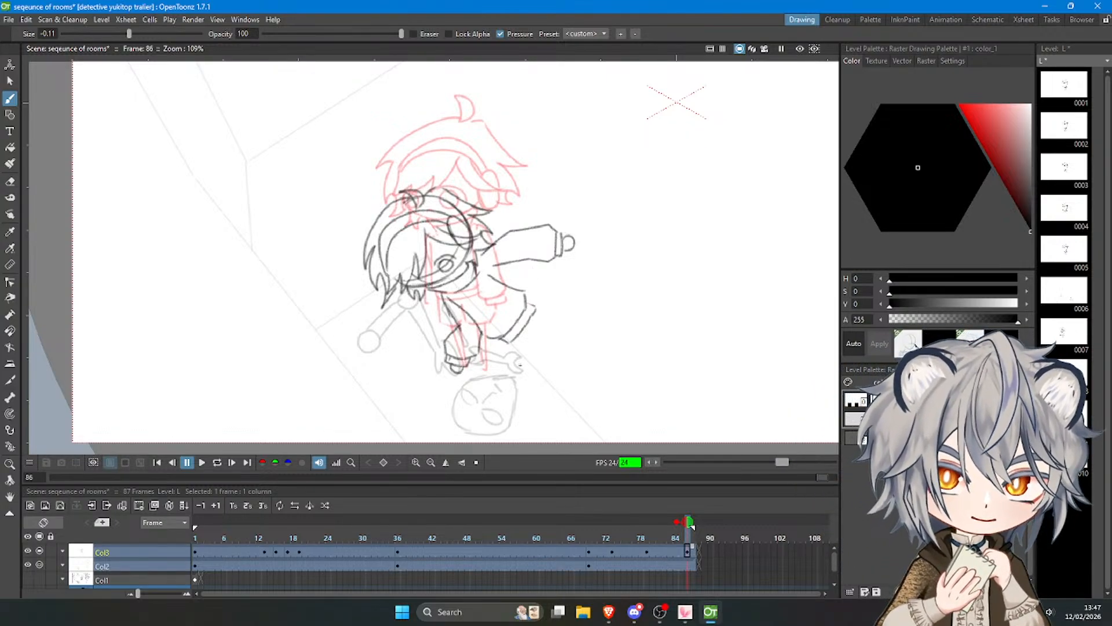
# Draw the front leg below the torso, with a wide shorts leg and a thin lower leg.
pyautogui.moveTo(501, 341); pyautogui.dragTo(485, 370)
pyautogui.hotkey('ctrl', 'z')
pyautogui.hotkey('ctrl', 'z')
pyautogui.hotkey('ctrl', 'z')
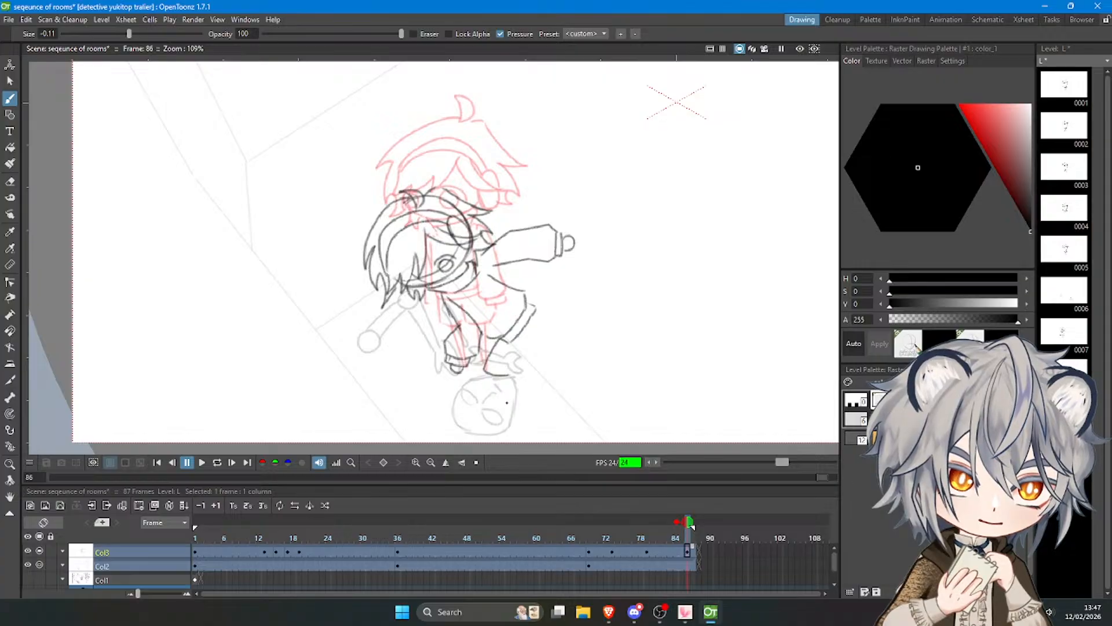
pyautogui.hotkey('ctrl', 'z')
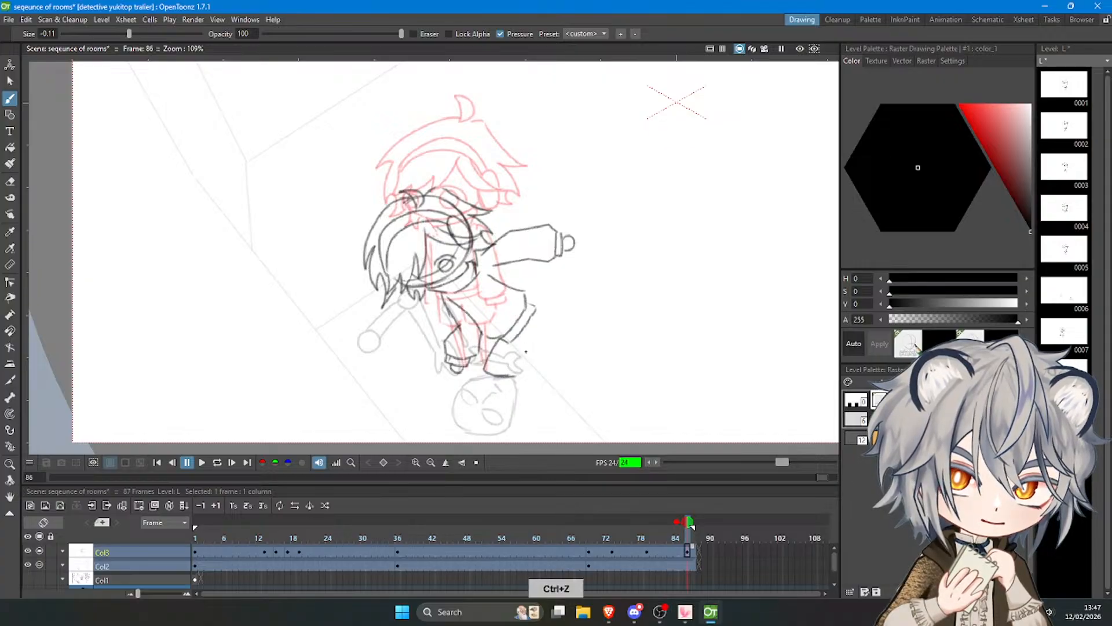
pyautogui.hotkey('ctrl', 'z')
pyautogui.moveTo(537, 338)
pyautogui.mouseDown()
pyautogui.moveTo(522, 345)
pyautogui.moveTo(530, 371)
pyautogui.mouseUp()
pyautogui.hotkey('ctrl', 'z')
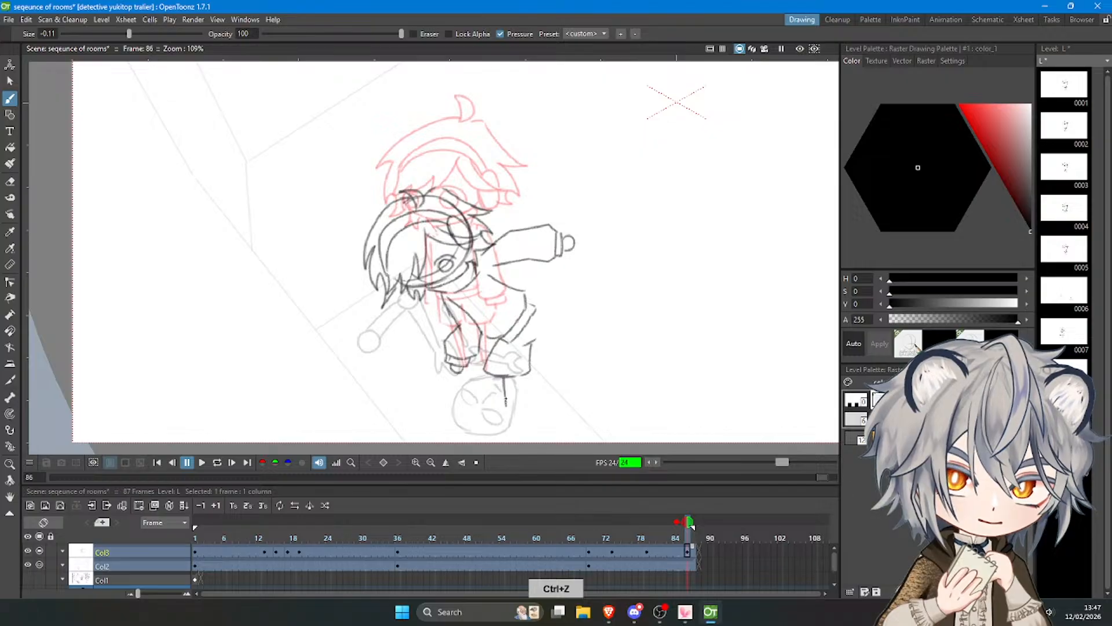
pyautogui.moveTo(506, 377); pyautogui.dragTo(525, 412)
pyautogui.hotkey('ctrl', 'z')
# Draw the rear leg stepping back from the hem, with its shorts outline and the start of the lower leg.
pyautogui.hotkey('ctrl', 'z')
pyautogui.moveTo(540, 309)
pyautogui.mouseDown()
pyautogui.moveTo(563, 348)
pyautogui.moveTo(541, 370)
pyautogui.mouseUp()
pyautogui.hotkey('ctrl', 'z')
pyautogui.hotkey('ctrl', 'z')
pyautogui.hotkey('ctrl', 'z')
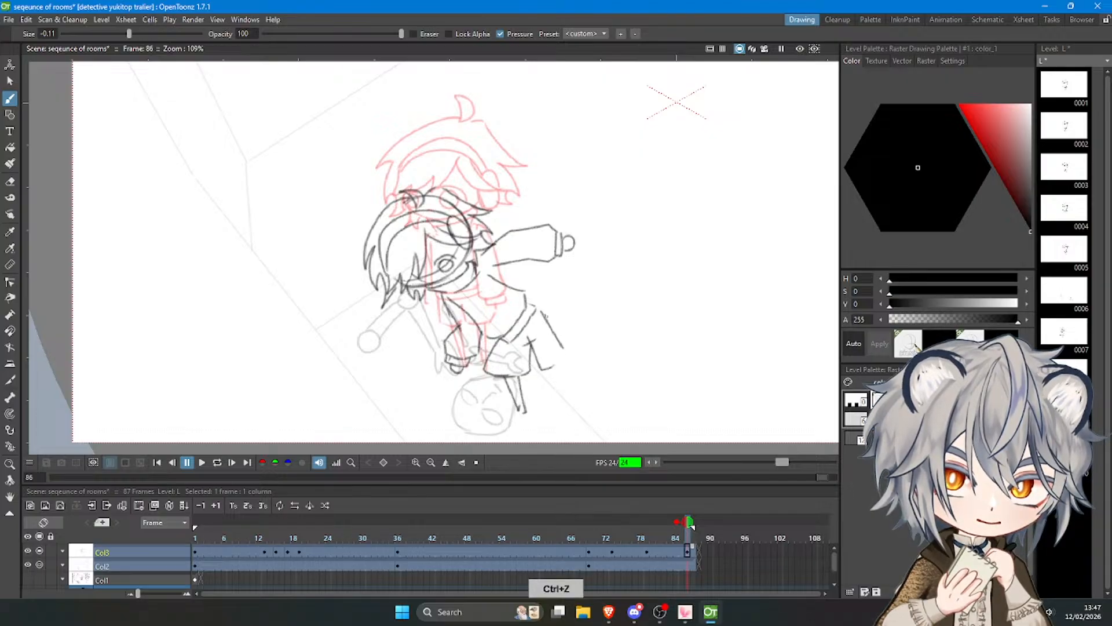
pyautogui.hotkey('ctrl', 'z')
pyautogui.hotkey('ctrl', 'z')
pyautogui.moveTo(541, 310)
pyautogui.mouseDown()
pyautogui.moveTo(567, 350)
pyautogui.moveTo(536, 370)
pyautogui.moveTo(551, 370)
pyautogui.moveTo(566, 408)
pyautogui.mouseUp()
pyautogui.hotkey('ctrl', 'z')
pyautogui.hotkey('ctrl', 'z')
pyautogui.hotkey('ctrl', 'z')
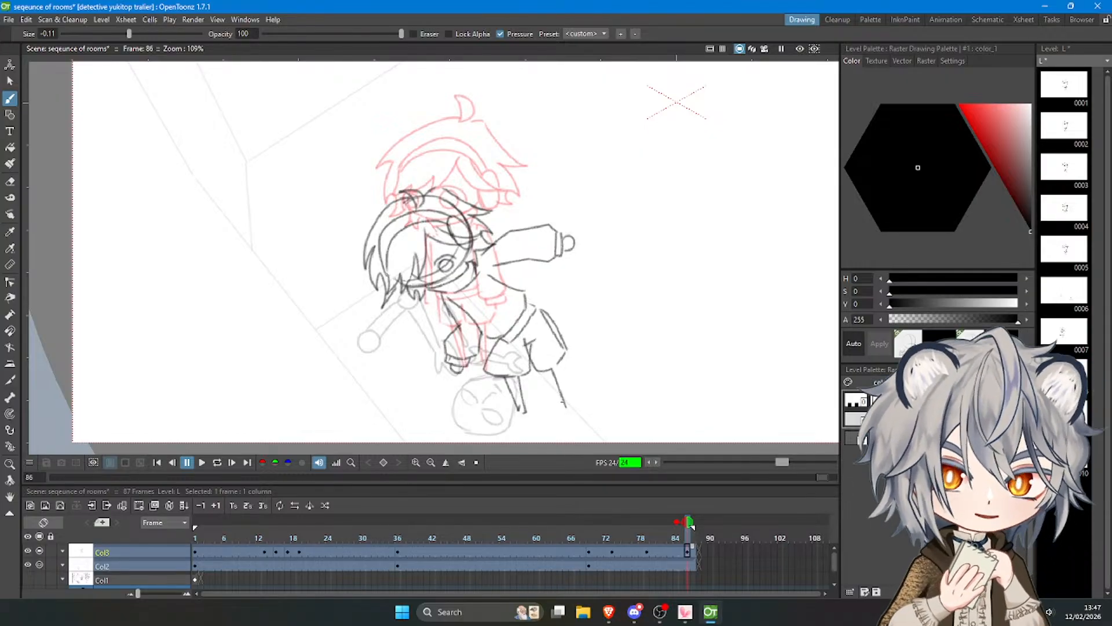
# Undo both legs, the hanging arm and the torso's lower edge, keeping only the front and back body lines.
pyautogui.hotkey('ctrl', 'z')
pyautogui.hotkey('ctrl', 'z')
pyautogui.hotkey('ctrl', 'z')
pyautogui.hotkey('ctrl', 'z')
pyautogui.hotkey('ctrl', 'z')
pyautogui.hotkey('ctrl', 'z')
pyautogui.hotkey('ctrl', 'z')
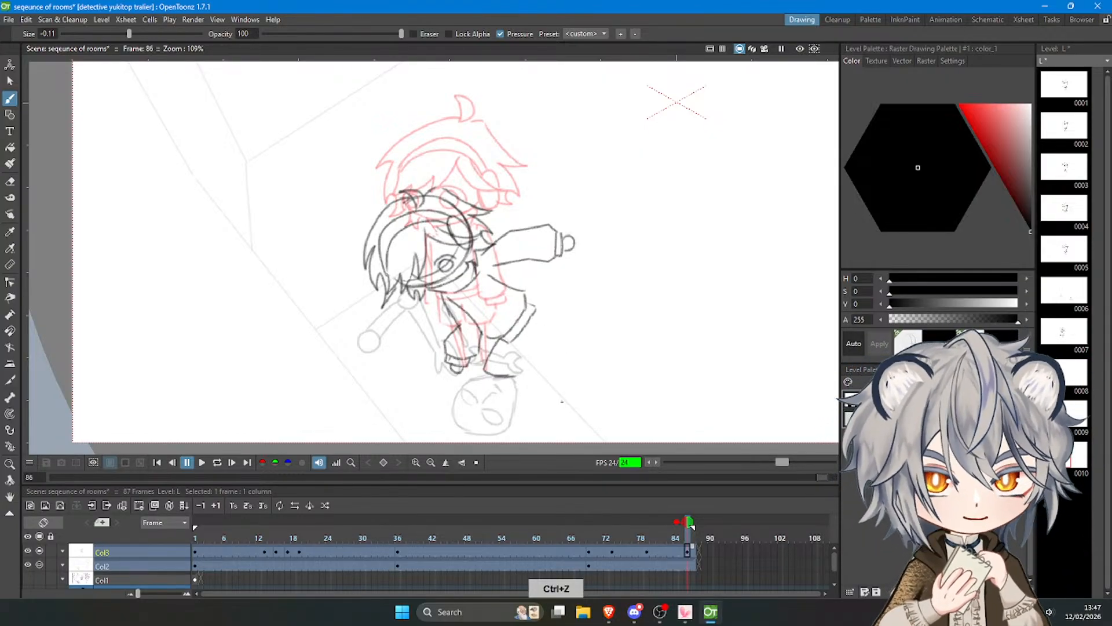
pyautogui.hotkey('ctrl', 'z')
pyautogui.hotkey('ctrl', 'z')
pyautogui.hotkey('ctrl', 'z')
pyautogui.hotkey('ctrl', 'z')
pyautogui.hotkey('ctrl', 'z')
pyautogui.hotkey('ctrl', 'z')
pyautogui.hotkey('ctrl', 'z')
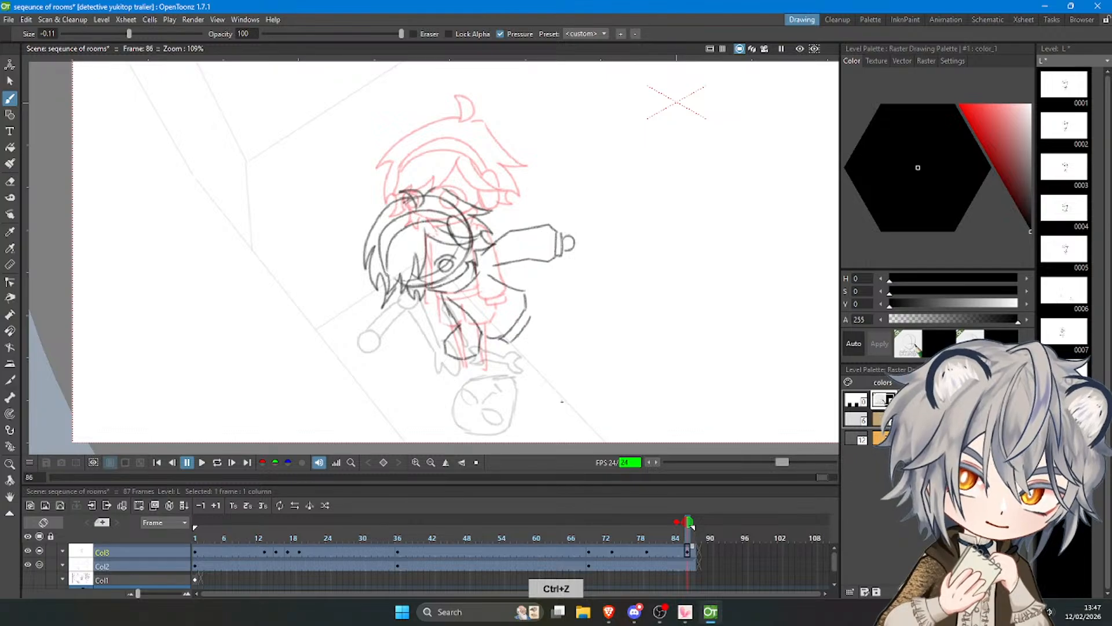
pyautogui.hotkey('ctrl', 'z')
pyautogui.hotkey('ctrl', 'z')
pyautogui.hotkey('ctrl', 'z')
pyautogui.hotkey('ctrl', 'z')
pyautogui.hotkey('ctrl', 'z')
pyautogui.hotkey('ctrl', 'z')
pyautogui.hotkey('ctrl', 'z')
pyautogui.hotkey('ctrl', 'z')
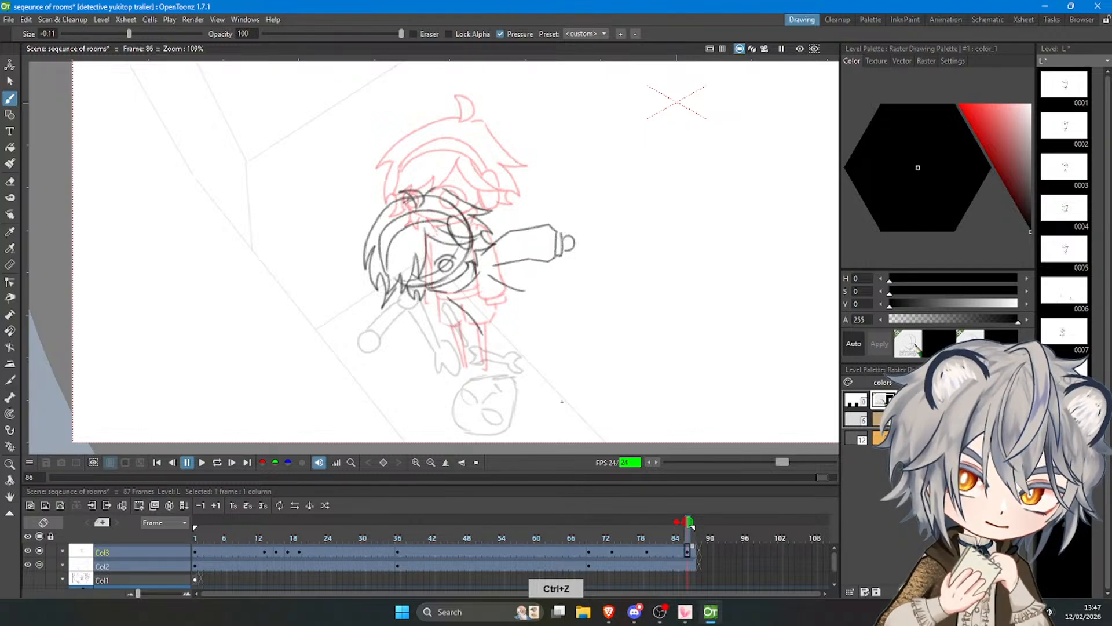
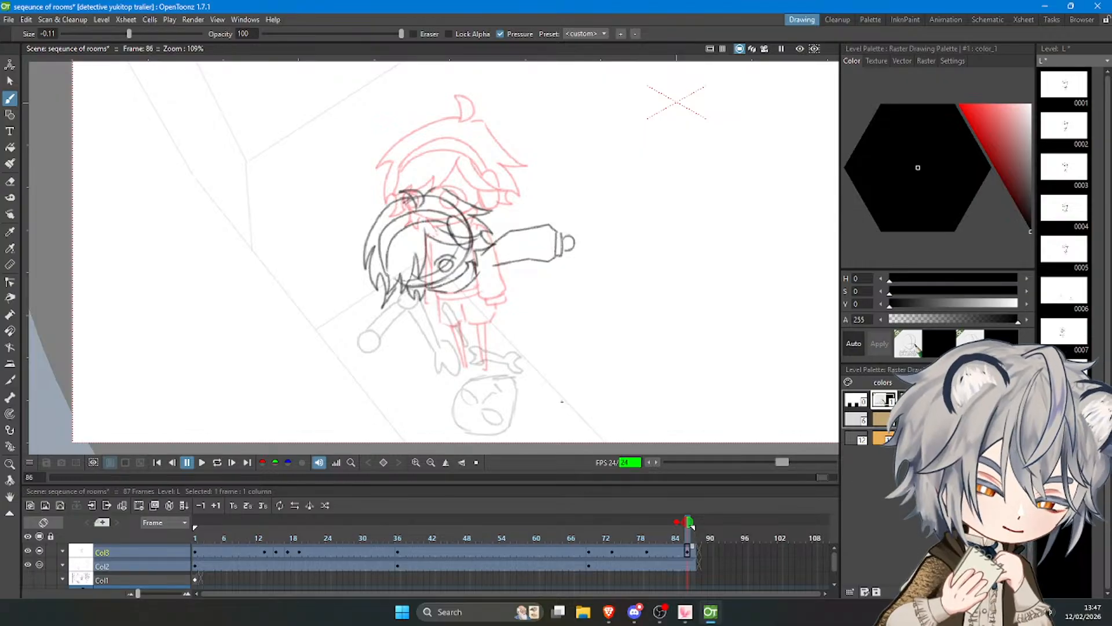
# Select the outstretched rear arm, rotate it about -112° and move it beside the torso so the hand rests near the hip.
pyautogui.scroll(3, 419, 334)
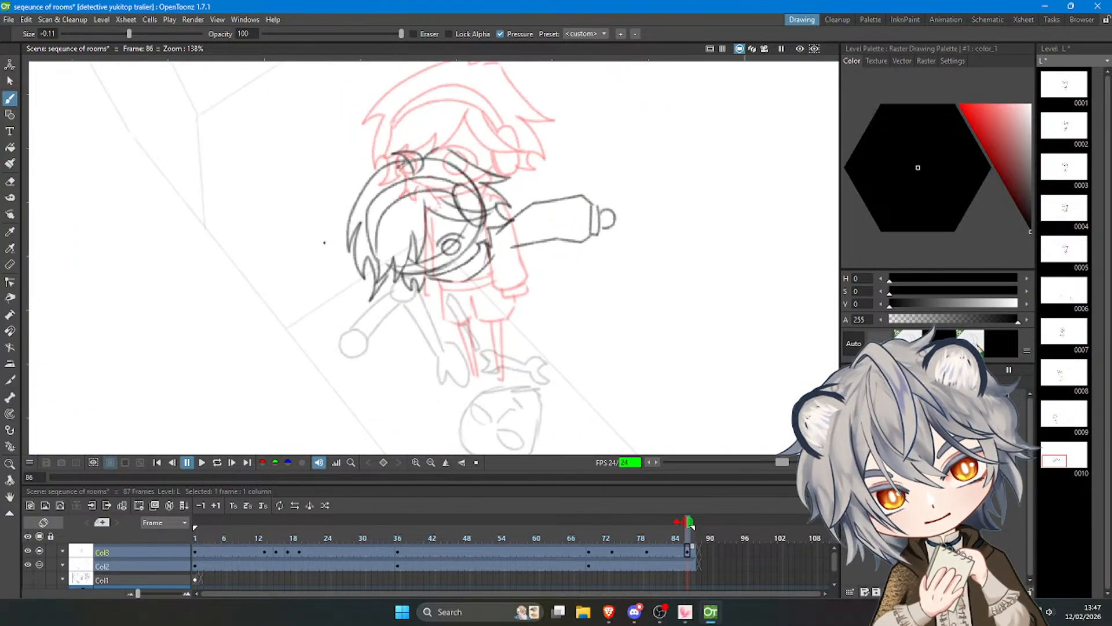
pyautogui.click(10, 81)
pyautogui.moveTo(578, 273)
pyautogui.mouseDown()
pyautogui.moveTo(571, 181)
pyautogui.moveTo(510, 215)
pyautogui.moveTo(522, 265)
pyautogui.mouseUp()
pyautogui.moveTo(684, 282)
pyautogui.mouseDown()
pyautogui.moveTo(665, 315)
pyautogui.moveTo(696, 279)
pyautogui.mouseUp()
pyautogui.click(694, 277)
pyautogui.moveTo(570, 214)
pyautogui.mouseDown()
pyautogui.moveTo(560, 216)
pyautogui.moveTo(627, 259)
pyautogui.moveTo(571, 213)
pyautogui.mouseUp()
pyautogui.moveTo(636, 306)
pyautogui.mouseDown()
pyautogui.moveTo(611, 333)
pyautogui.moveTo(638, 325)
pyautogui.moveTo(605, 342)
pyautogui.moveTo(580, 333)
pyautogui.mouseUp()
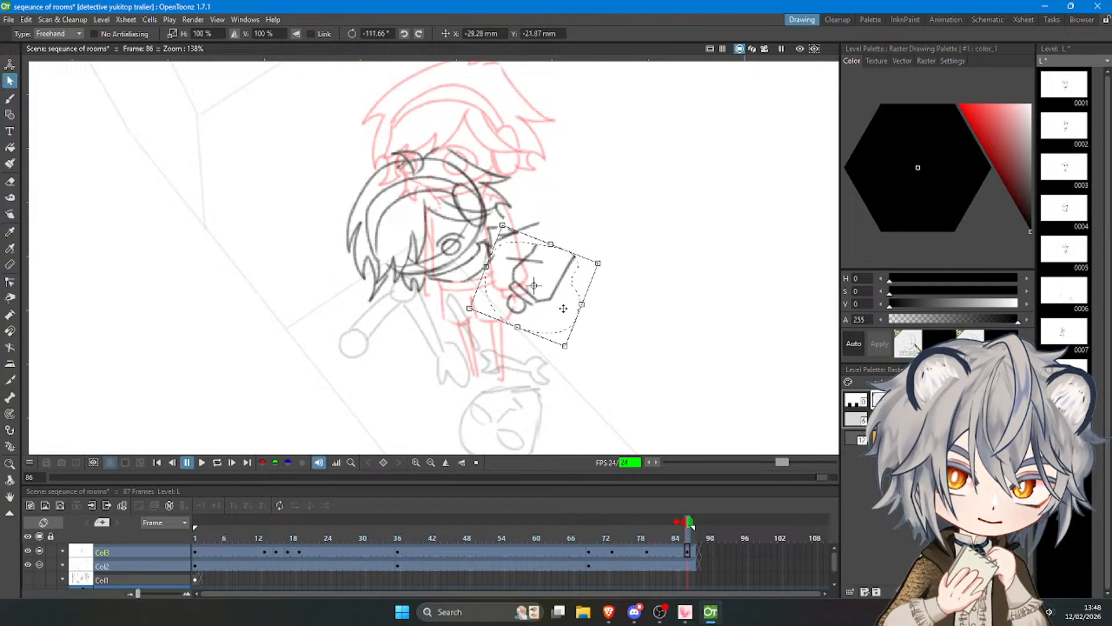
pyautogui.click(638, 283)
# Draw a rounded line from the shoulder around the elbow to reconnect the repositioned rear arm.
pyautogui.click(10, 99)
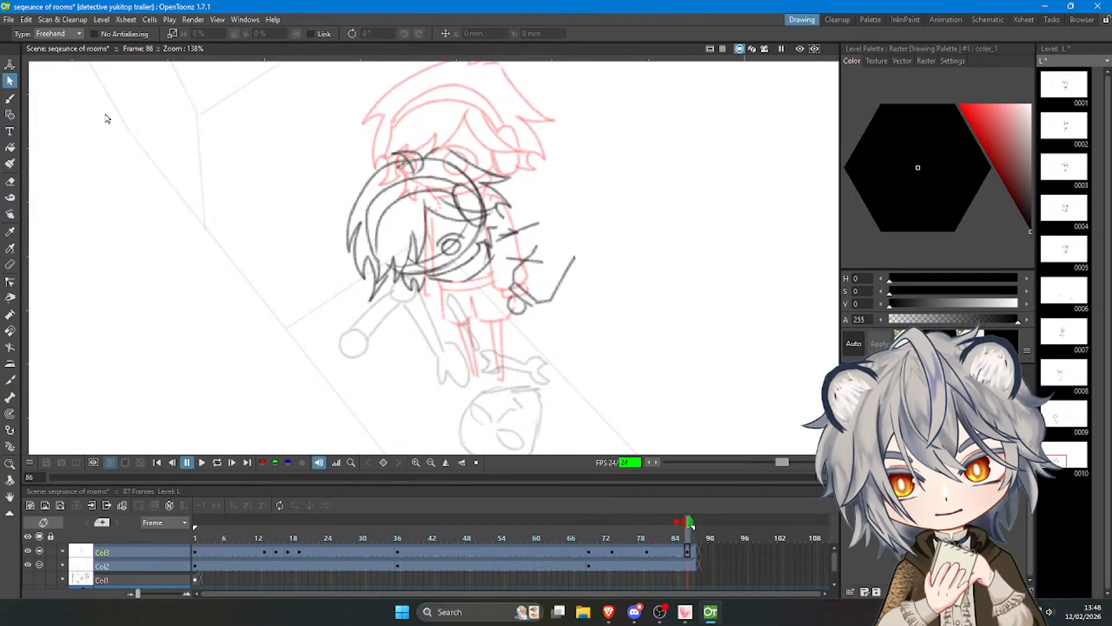
pyautogui.moveTo(538, 223)
pyautogui.mouseDown()
pyautogui.moveTo(564, 229)
pyautogui.moveTo(571, 265)
pyautogui.moveTo(528, 258)
pyautogui.moveTo(540, 254)
pyautogui.mouseUp()
pyautogui.hotkey('ctrl', 'z')
pyautogui.hotkey('ctrl', 'z')
pyautogui.press('a')
pyautogui.press('b')
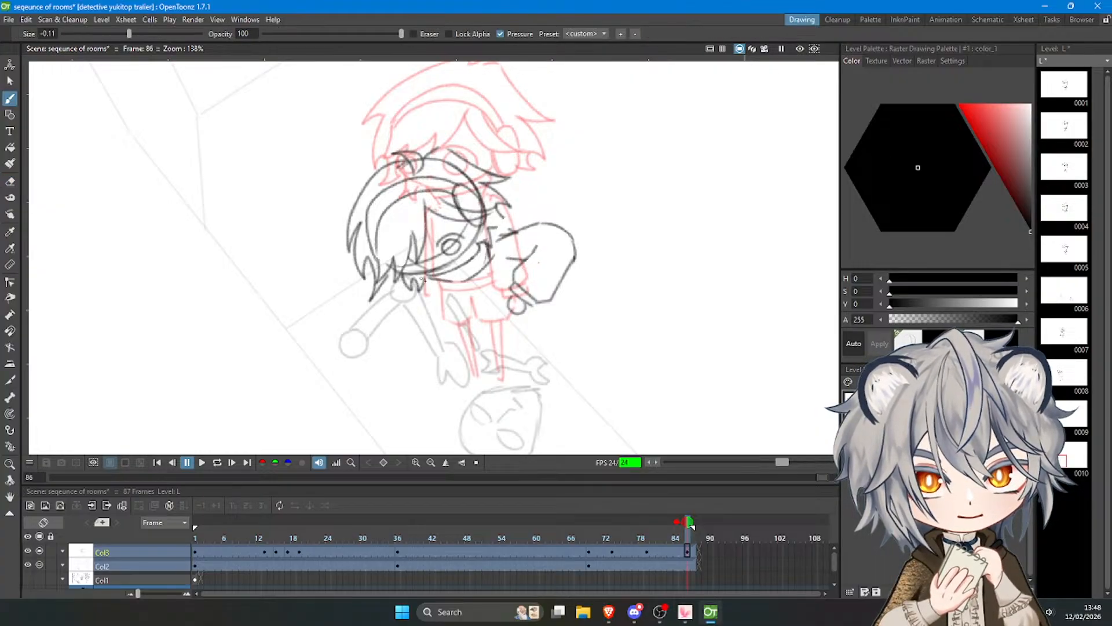
pyautogui.hotkey('ctrl', 'z')
pyautogui.hotkey('ctrl', 'z')
pyautogui.moveTo(427, 285); pyautogui.dragTo(373, 332)
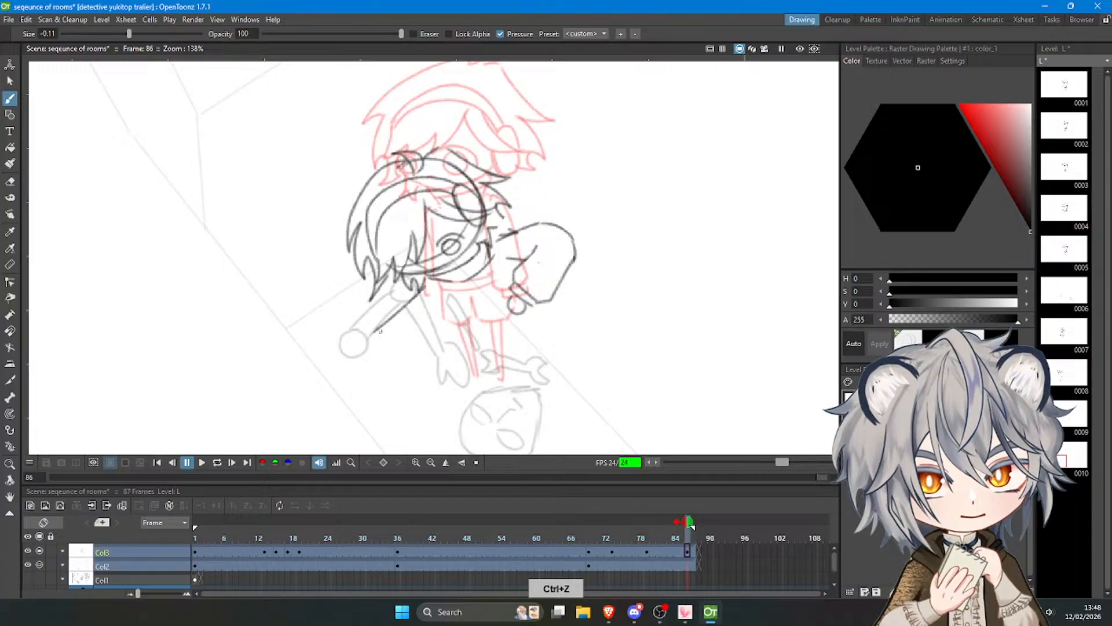
pyautogui.hotkey('ctrl', 'z')
pyautogui.moveTo(426, 284); pyautogui.dragTo(378, 323)
pyautogui.hotkey('ctrl', 'z')
pyautogui.moveTo(419, 282)
pyautogui.mouseDown()
pyautogui.moveTo(363, 303)
pyautogui.moveTo(364, 316)
pyautogui.mouseUp()
# Draw the front arm reaching forward below the hair, with its upper and lower sleeve lines, cuff and hand.
pyautogui.hotkey('ctrl', 'z')
pyautogui.hotkey('ctrl', 'z')
pyautogui.hotkey('ctrl', 'z')
pyautogui.hotkey('ctrl', 'z')
pyautogui.moveTo(425, 282); pyautogui.dragTo(361, 296)
pyautogui.moveTo(362, 295)
pyautogui.mouseDown()
pyautogui.moveTo(365, 335)
pyautogui.moveTo(358, 305)
pyautogui.moveTo(363, 334)
pyautogui.moveTo(333, 305)
pyautogui.moveTo(384, 339)
pyautogui.mouseUp()
# Draw the torso's front edge down from the front arm and close the body with a double curved hem.
pyautogui.hotkey('ctrl', 'z')
pyautogui.hotkey('ctrl', 'z')
pyautogui.hotkey('ctrl', 'z')
pyautogui.moveTo(388, 340); pyautogui.dragTo(432, 307)
pyautogui.hotkey('ctrl', 'z')
pyautogui.moveTo(386, 338)
pyautogui.mouseDown()
pyautogui.moveTo(436, 301)
pyautogui.moveTo(452, 346)
pyautogui.mouseUp()
pyautogui.hotkey('ctrl', 'z')
pyautogui.hotkey('ctrl', 'z')
pyautogui.moveTo(432, 290); pyautogui.dragTo(456, 355)
pyautogui.hotkey('ctrl', 'z')
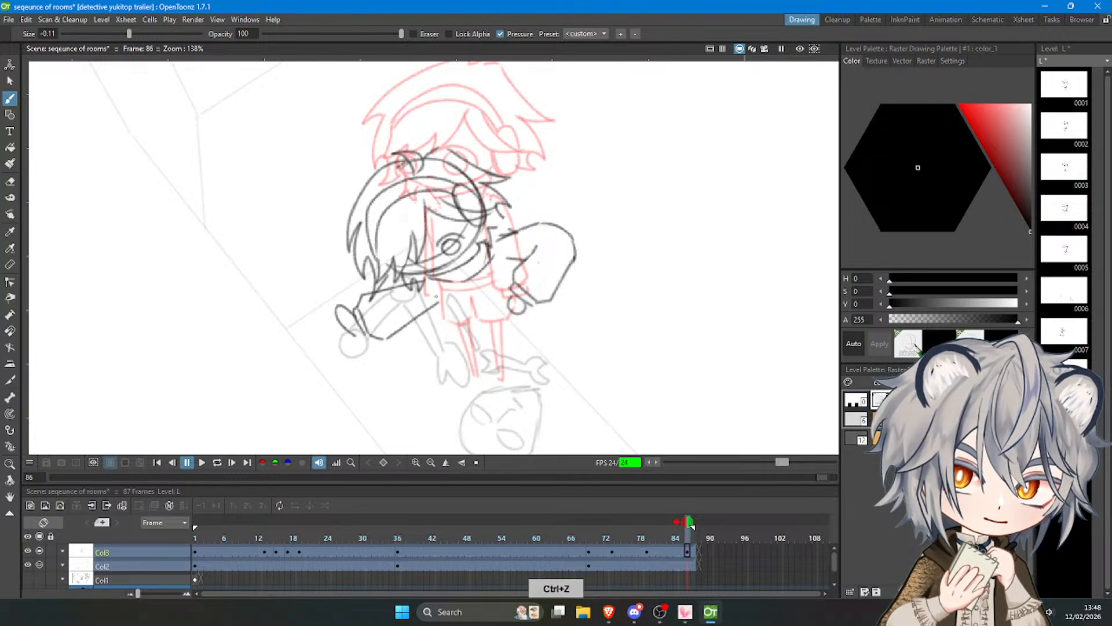
pyautogui.moveTo(435, 293)
pyautogui.mouseDown()
pyautogui.moveTo(448, 350)
pyautogui.moveTo(476, 362)
pyautogui.moveTo(513, 344)
pyautogui.moveTo(506, 266)
pyautogui.moveTo(528, 334)
pyautogui.mouseUp()
pyautogui.hotkey('ctrl', 'z')
pyautogui.hotkey('ctrl', 'z')
pyautogui.hotkey('ctrl', 'z')
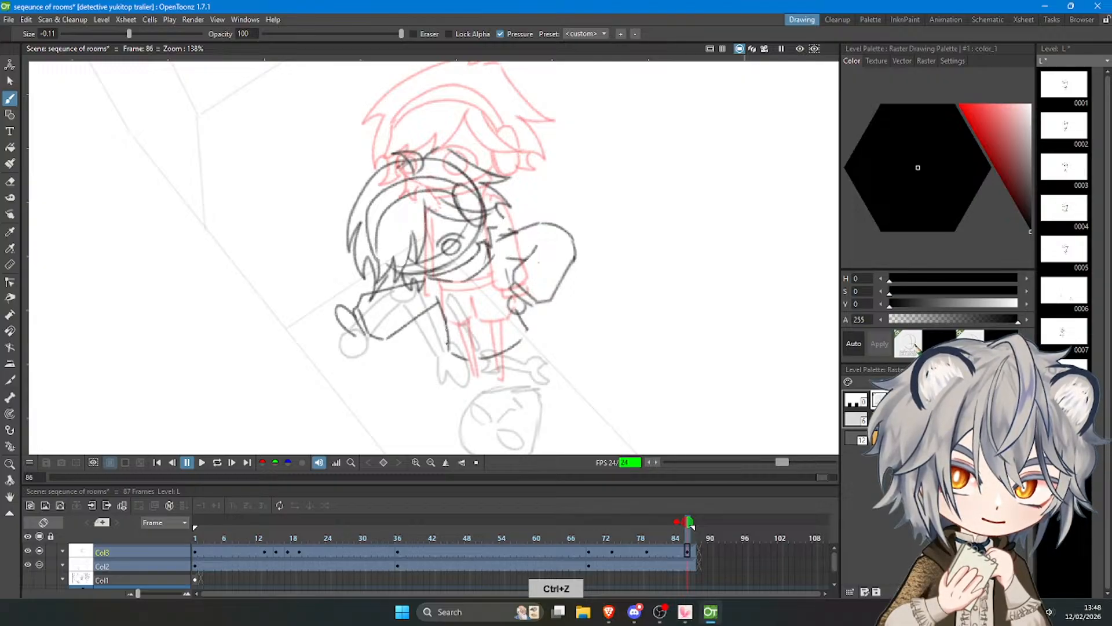
pyautogui.moveTo(445, 321)
pyautogui.mouseDown()
pyautogui.moveTo(464, 367)
pyautogui.moveTo(521, 346)
pyautogui.mouseUp()
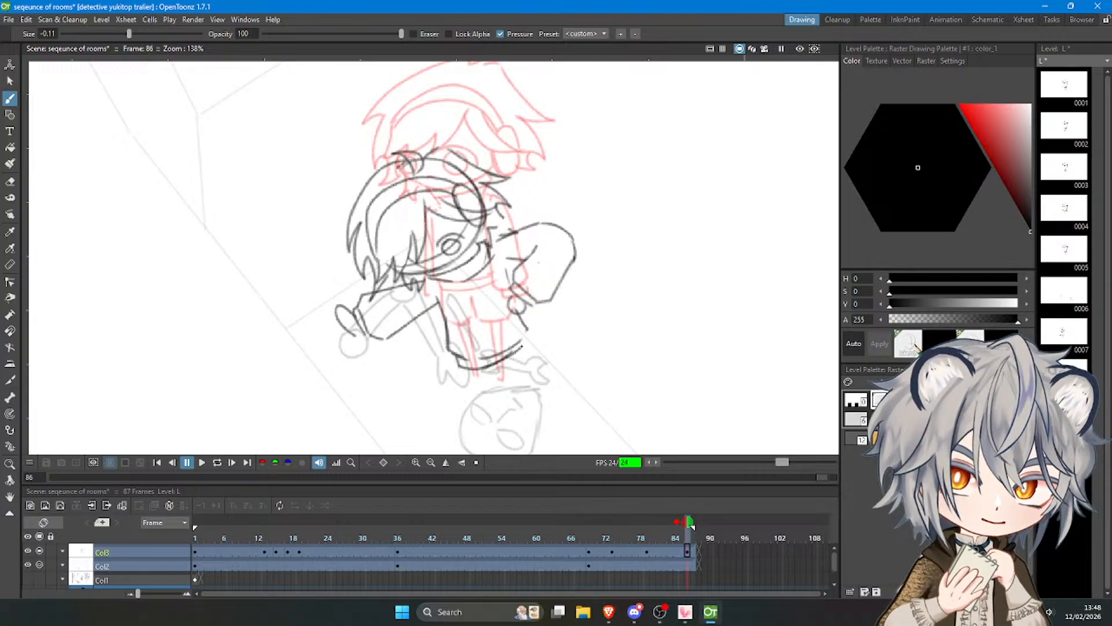
pyautogui.scroll(-12, 474, 258)
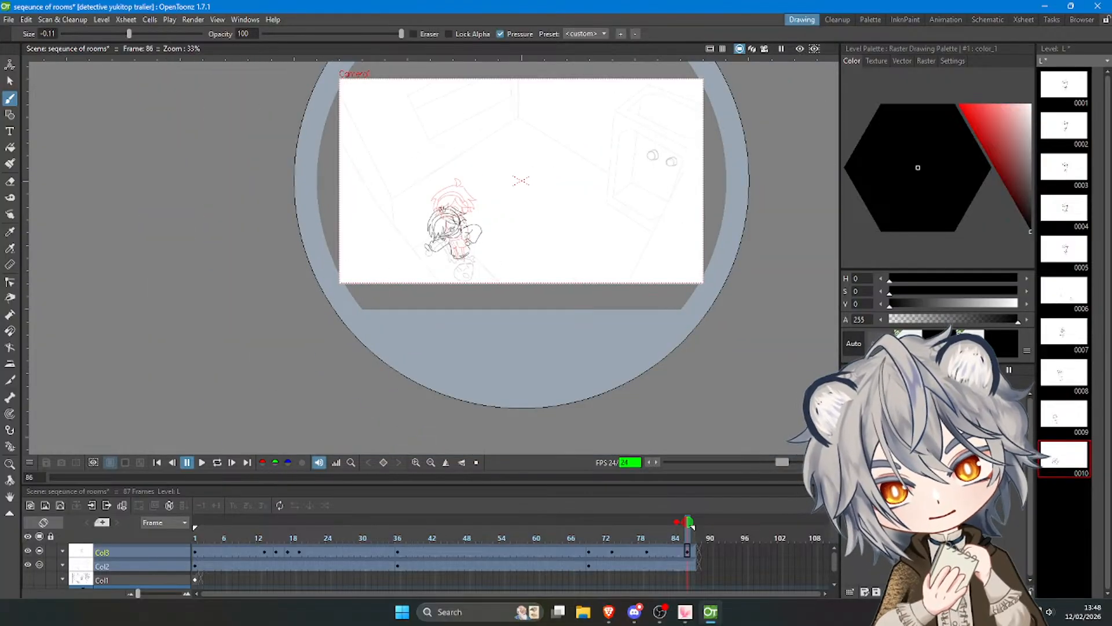
pyautogui.scroll(5, 443, 202)
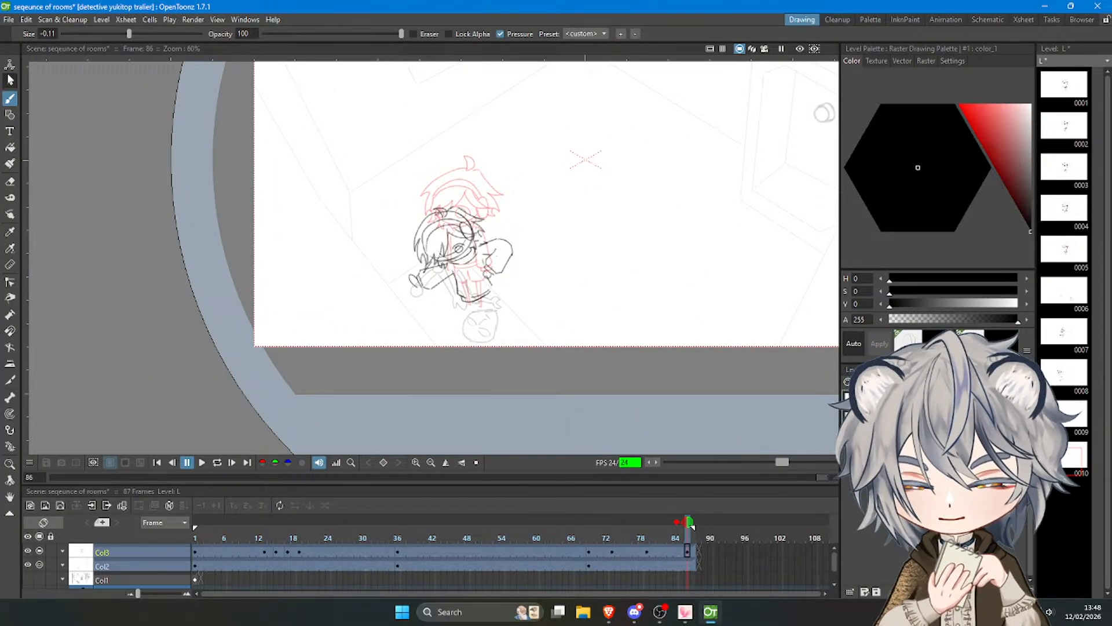
pyautogui.click(9, 81)
pyautogui.click(10, 98)
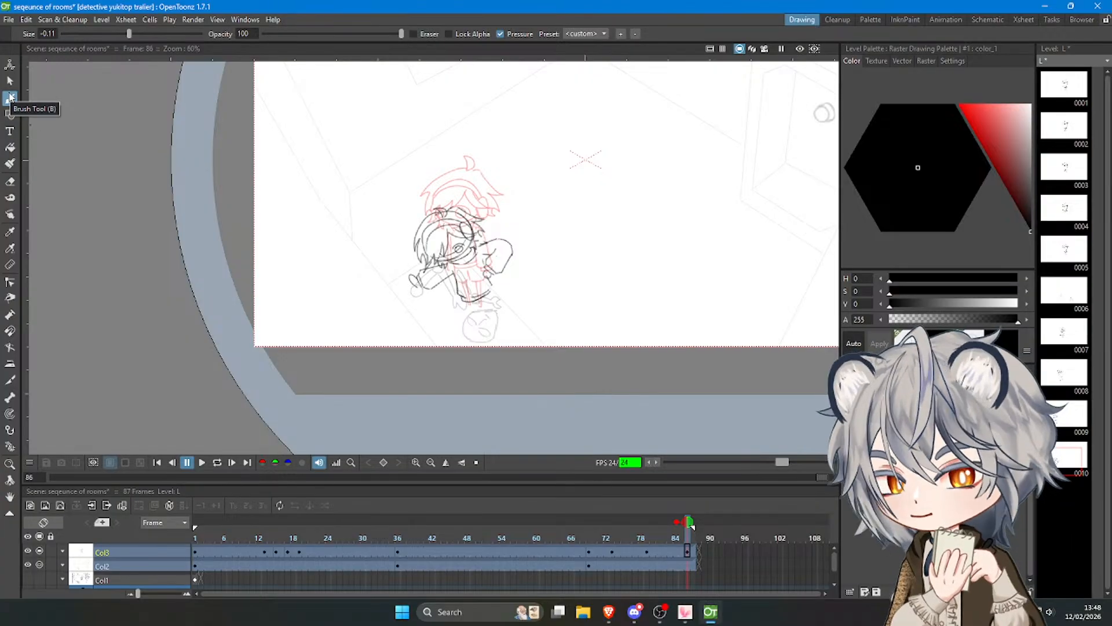
pyautogui.scroll(4, 427, 277)
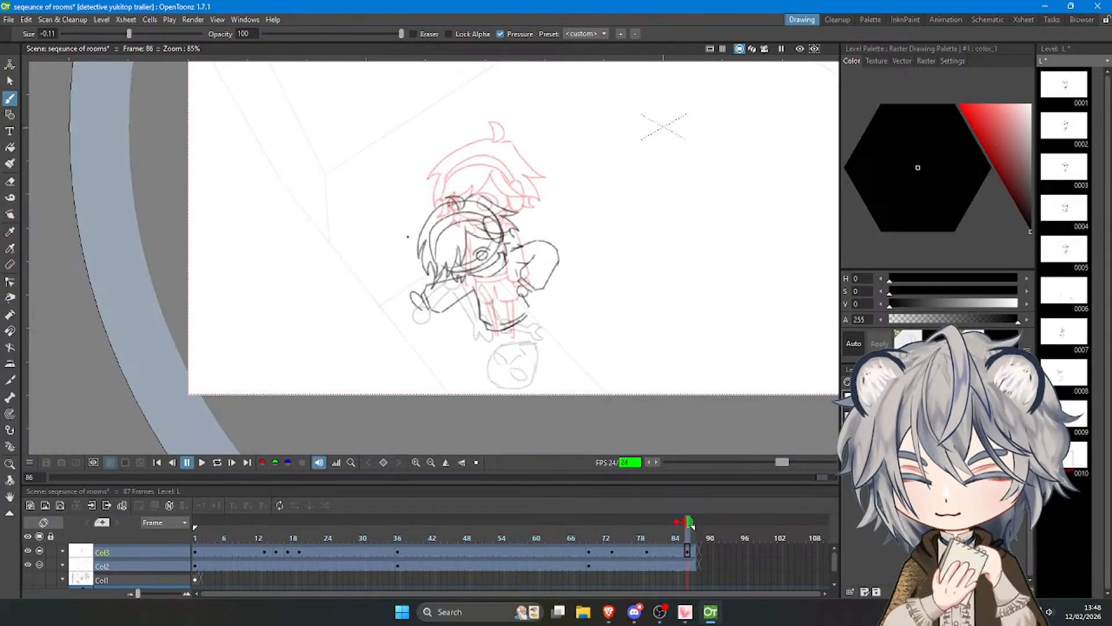
pyautogui.moveTo(532, 369); pyautogui.dragTo(524, 408)
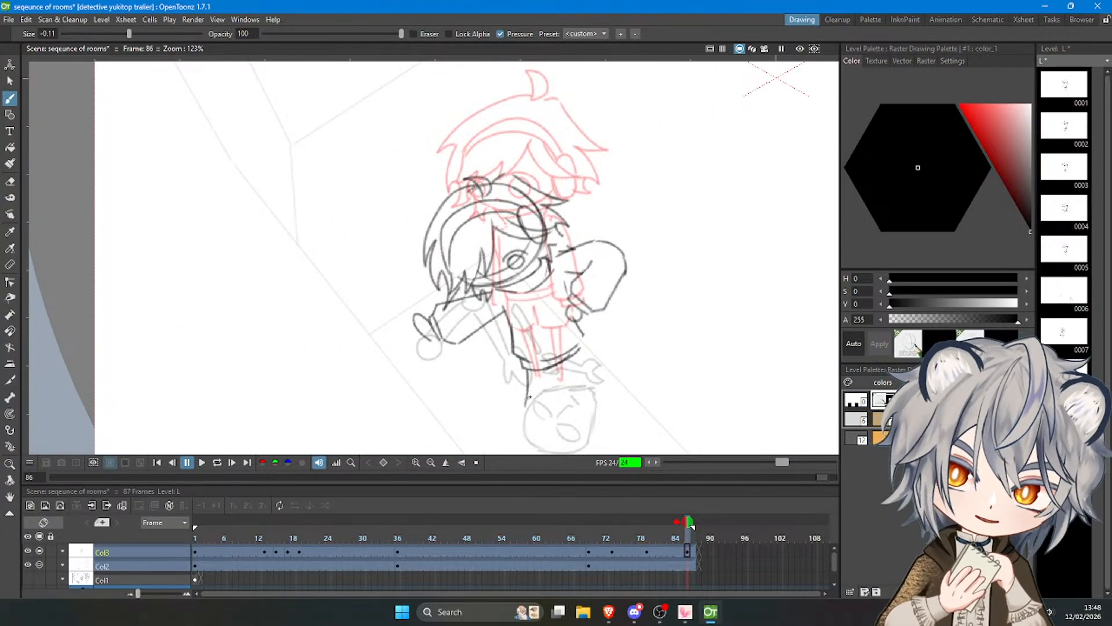
pyautogui.hotkey('ctrl', 'z')
pyautogui.hotkey('ctrl', 'z')
pyautogui.moveTo(534, 361); pyautogui.dragTo(525, 414)
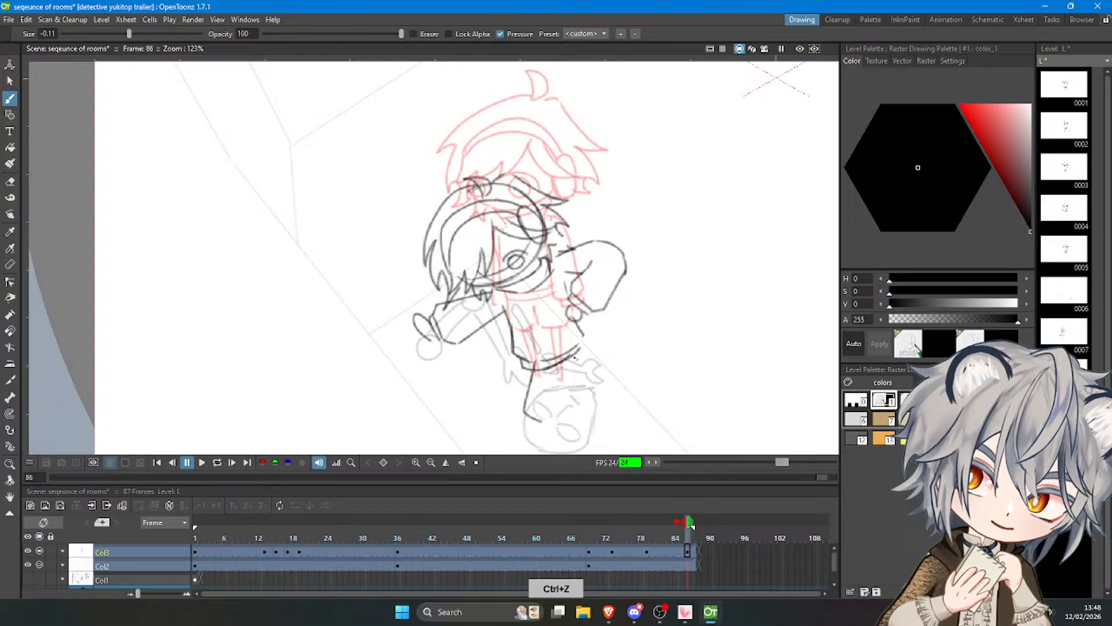
pyautogui.moveTo(574, 356); pyautogui.dragTo(605, 416)
pyautogui.hotkey('ctrl', 'z')
pyautogui.hotkey('ctrl', 'z')
pyautogui.moveTo(571, 357); pyautogui.dragTo(608, 415)
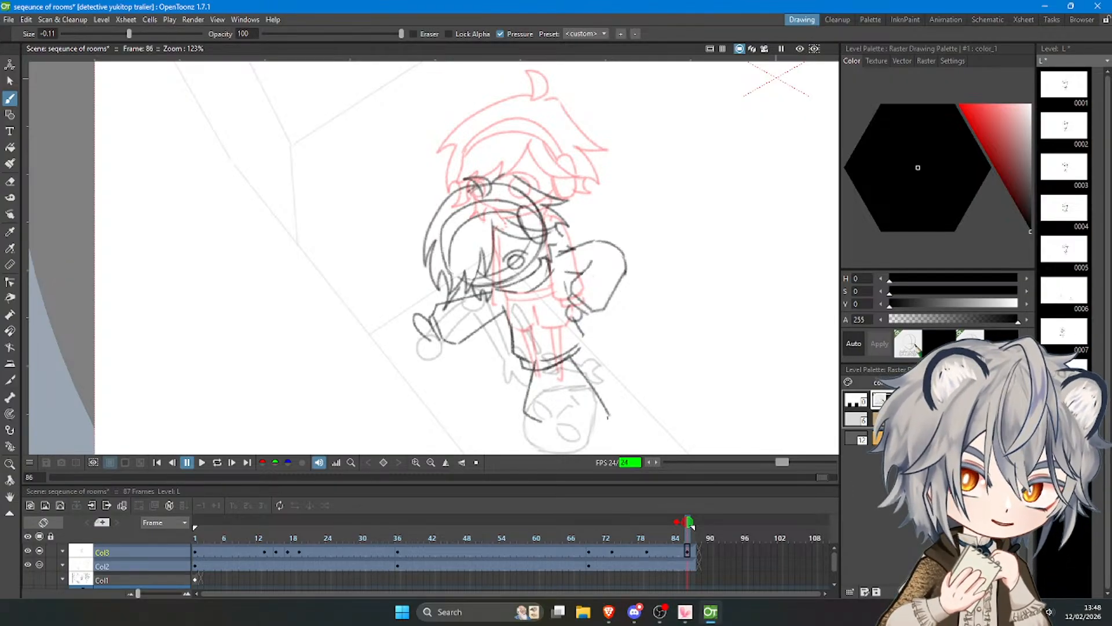
pyautogui.hotkey('ctrl', 'z')
pyautogui.hotkey('ctrl', 'z')
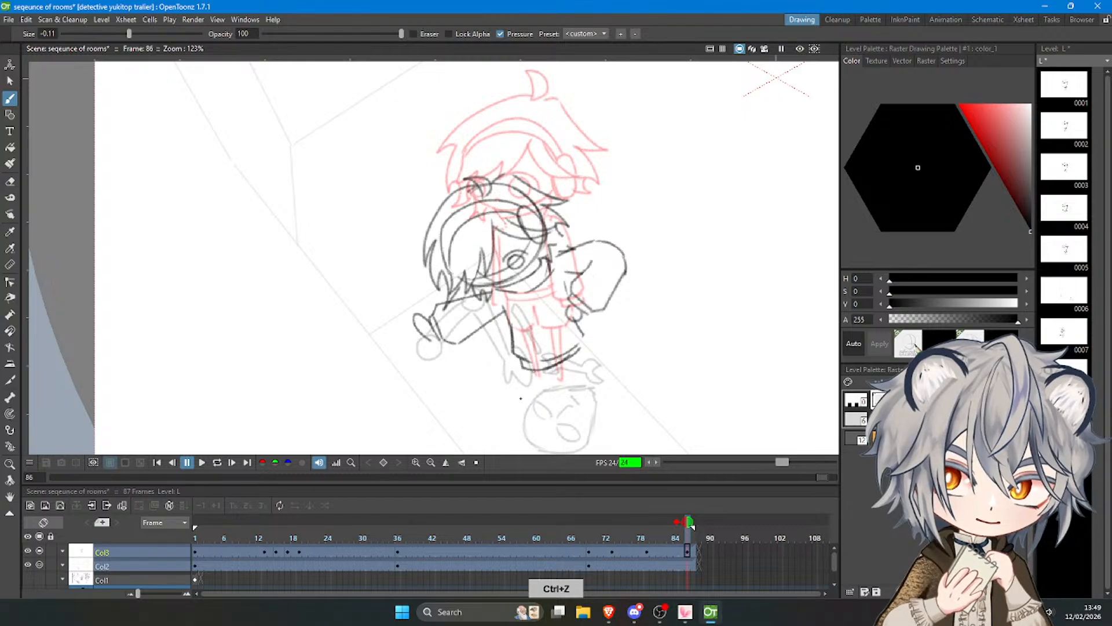
# Rough in the two legs below the hem, the front one bending downward and the rear one stretching back.
pyautogui.hotkey('ctrl', 'z')
pyautogui.moveTo(532, 369)
pyautogui.mouseDown()
pyautogui.moveTo(517, 408)
pyautogui.moveTo(520, 399)
pyautogui.mouseUp()
pyautogui.hotkey('ctrl', 'z')
pyautogui.moveTo(518, 406); pyautogui.dragTo(525, 437)
pyautogui.moveTo(571, 364)
pyautogui.mouseDown()
pyautogui.moveTo(615, 385)
pyautogui.moveTo(587, 388)
pyautogui.moveTo(635, 403)
pyautogui.mouseUp()
pyautogui.hotkey('ctrl', 'z')
pyautogui.hotkey('ctrl', 'z')
# Draw the front leg's shorts outline below the hem, including its lower edge.
pyautogui.hotkey('ctrl', 'z')
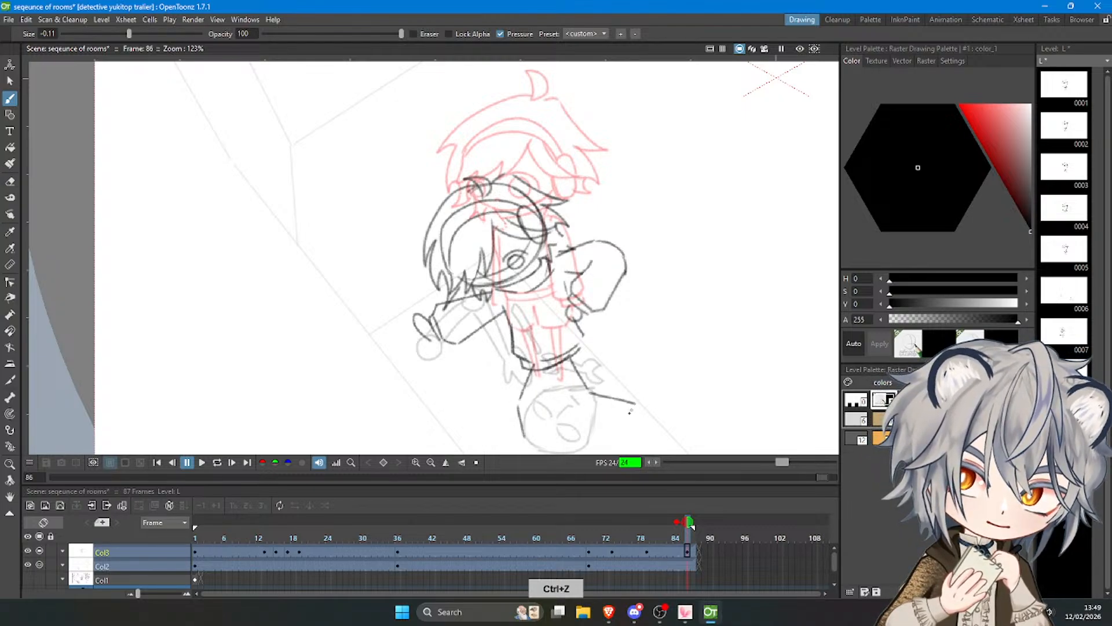
pyautogui.hotkey('ctrl', 'z')
pyautogui.moveTo(524, 366)
pyautogui.mouseDown()
pyautogui.moveTo(515, 403)
pyautogui.moveTo(522, 370)
pyautogui.moveTo(508, 392)
pyautogui.moveTo(527, 410)
pyautogui.mouseUp()
# Draw the rear leg's shorts outline and the inner edge between the two shorts legs.
pyautogui.hotkey('ctrl', 'z')
pyautogui.hotkey('ctrl', 'z')
pyautogui.moveTo(528, 410)
pyautogui.mouseDown()
pyautogui.moveTo(556, 392)
pyautogui.moveTo(550, 408)
pyautogui.moveTo(561, 375)
pyautogui.moveTo(544, 376)
pyautogui.moveTo(599, 395)
pyautogui.mouseUp()
pyautogui.hotkey('ctrl', 'z')
pyautogui.hotkey('ctrl', 'z')
pyautogui.hotkey('ctrl', 'z')
pyautogui.hotkey('ctrl', 'z')
pyautogui.hotkey('ctrl', 'z')
pyautogui.hotkey('ctrl', 'z')
pyautogui.hotkey('ctrl', 'z')
pyautogui.moveTo(585, 350); pyautogui.dragTo(608, 369)
pyautogui.hotkey('ctrl', 'z')
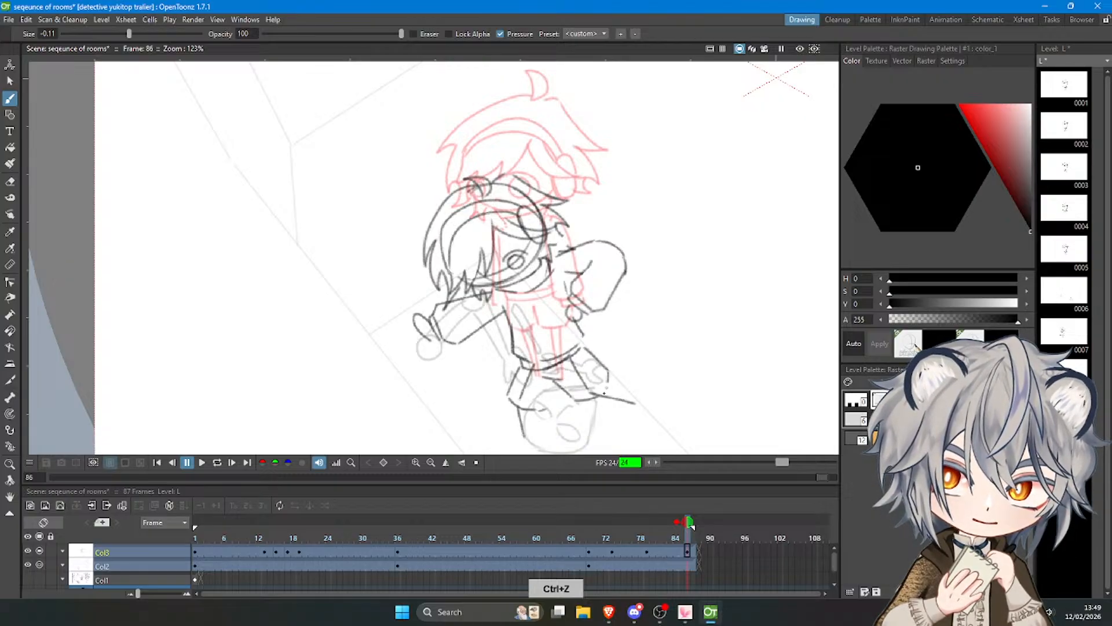
pyautogui.moveTo(549, 410); pyautogui.dragTo(556, 389)
pyautogui.hotkey('ctrl', 'z')
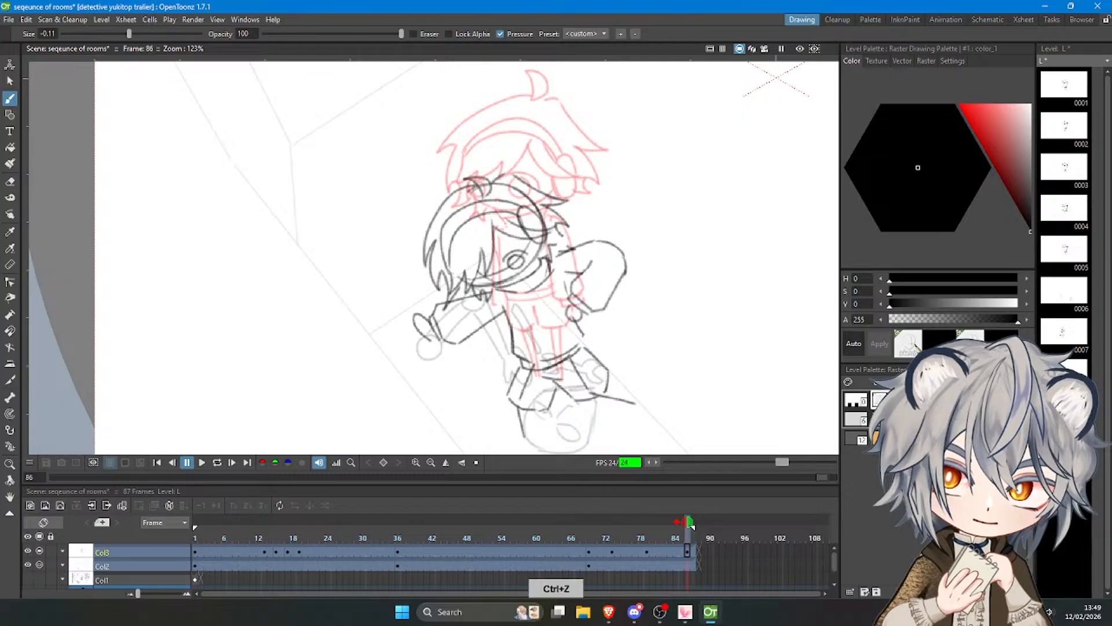
# Redraw the front lower leg as a thin tapered shape pointing down from the shorts.
pyautogui.scroll(-4, 568, 347)
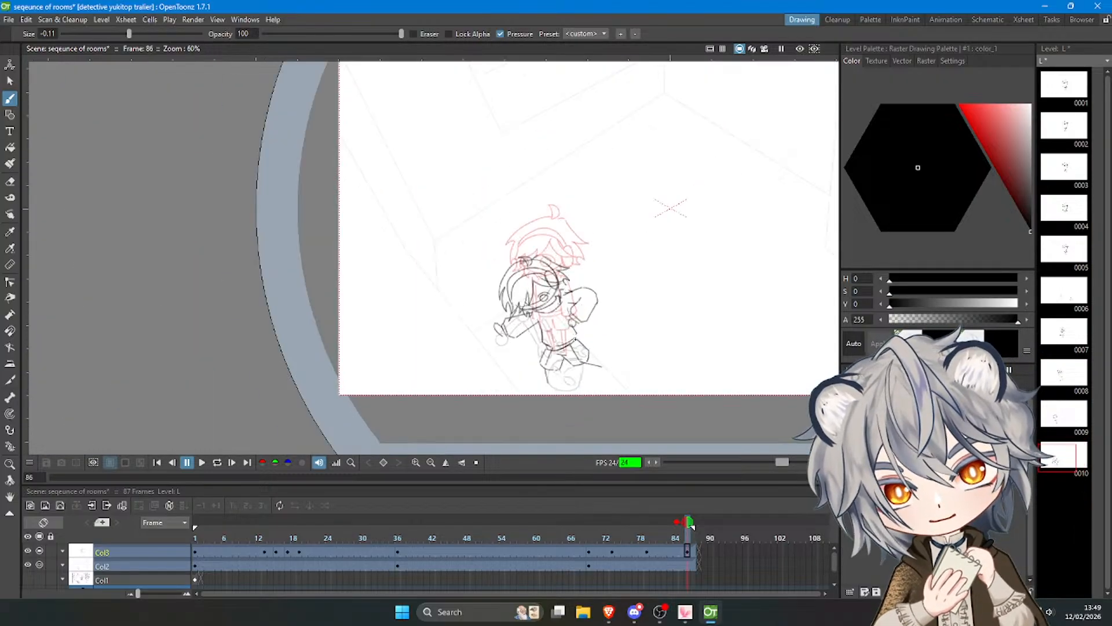
pyautogui.scroll(5, 575, 338)
pyautogui.scroll(-1, 575, 338)
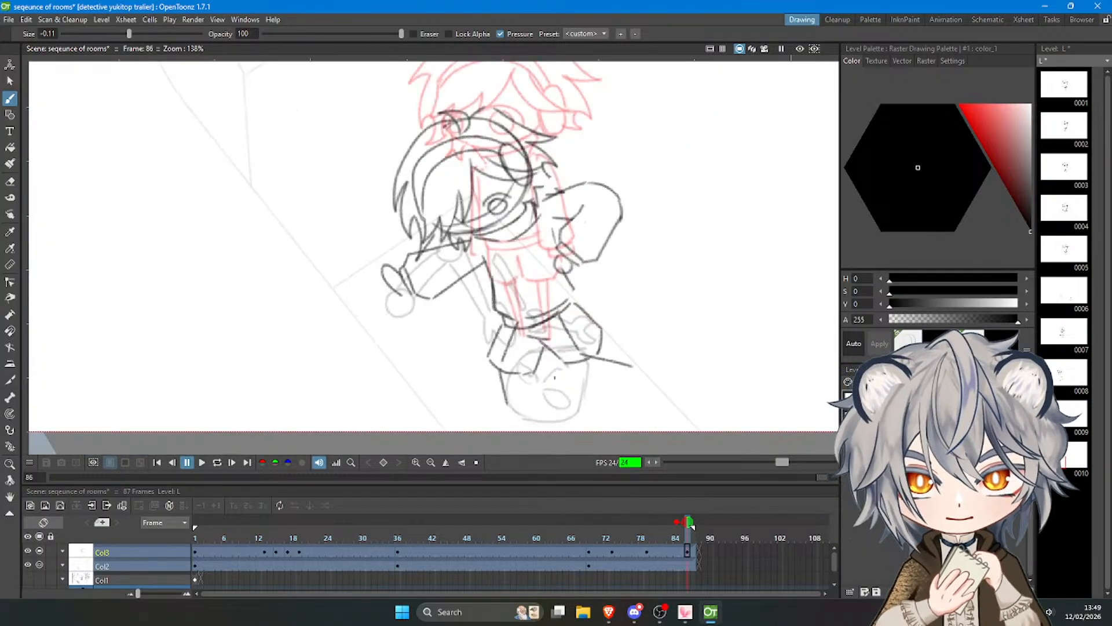
pyautogui.hotkey('ctrl', 'z')
pyautogui.moveTo(498, 374); pyautogui.dragTo(511, 415)
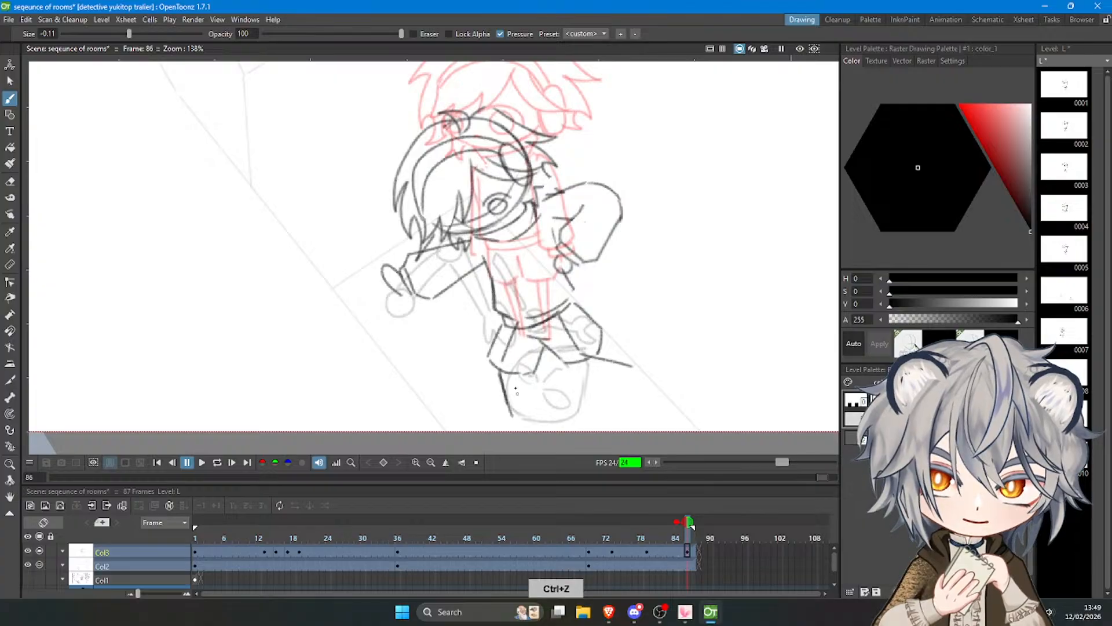
pyautogui.moveTo(510, 373); pyautogui.dragTo(512, 415)
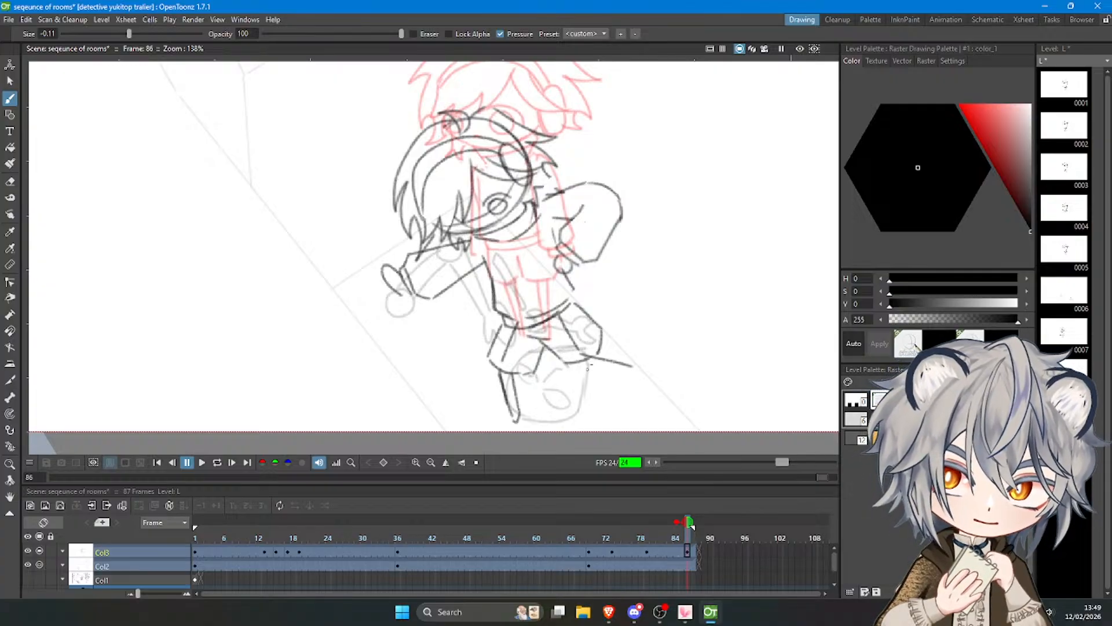
# Draw the rear lower leg as a thin shape stretching backward from the shorts.
pyautogui.moveTo(587, 363); pyautogui.dragTo(639, 369)
pyautogui.hotkey('ctrl', 'z')
pyautogui.hotkey('ctrl', 'z')
pyautogui.scroll(-5, 582, 333)
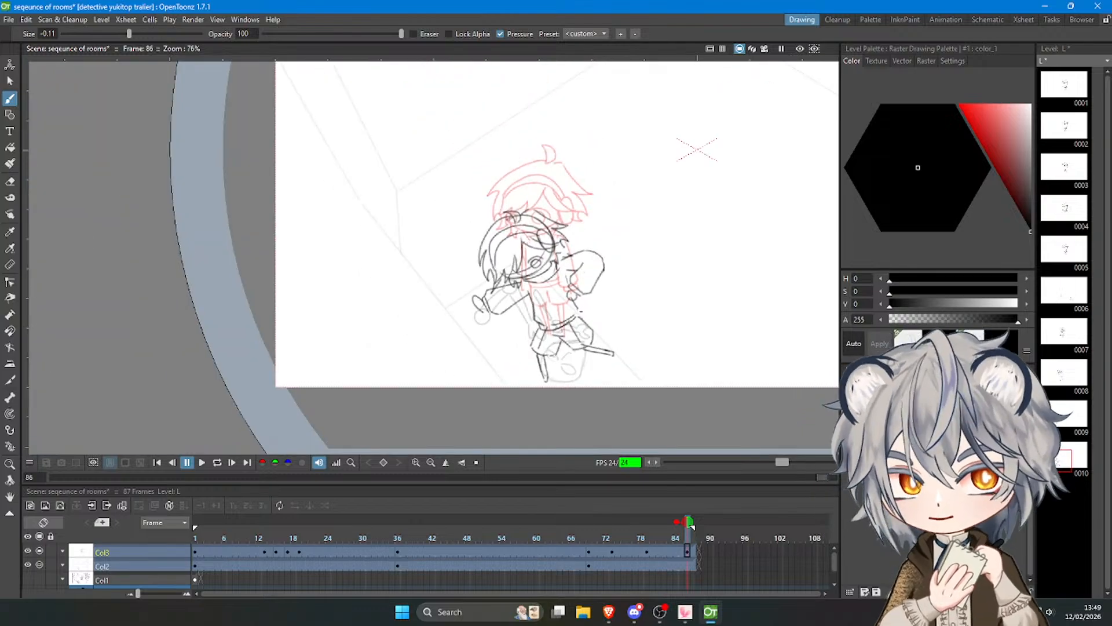
pyautogui.scroll(5, 580, 307)
# Play back the animation to check how the new frame 86 pose reads in the sequence.
pyautogui.press('a')
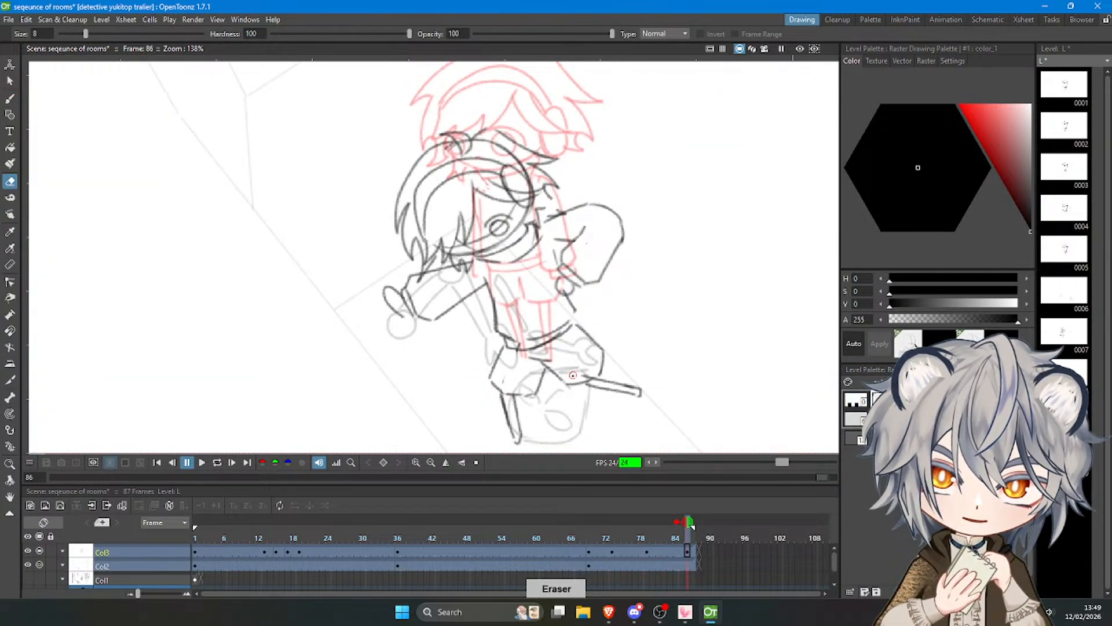
pyautogui.scroll(-3, 574, 374)
pyautogui.moveTo(690, 535); pyautogui.dragTo(458, 538)
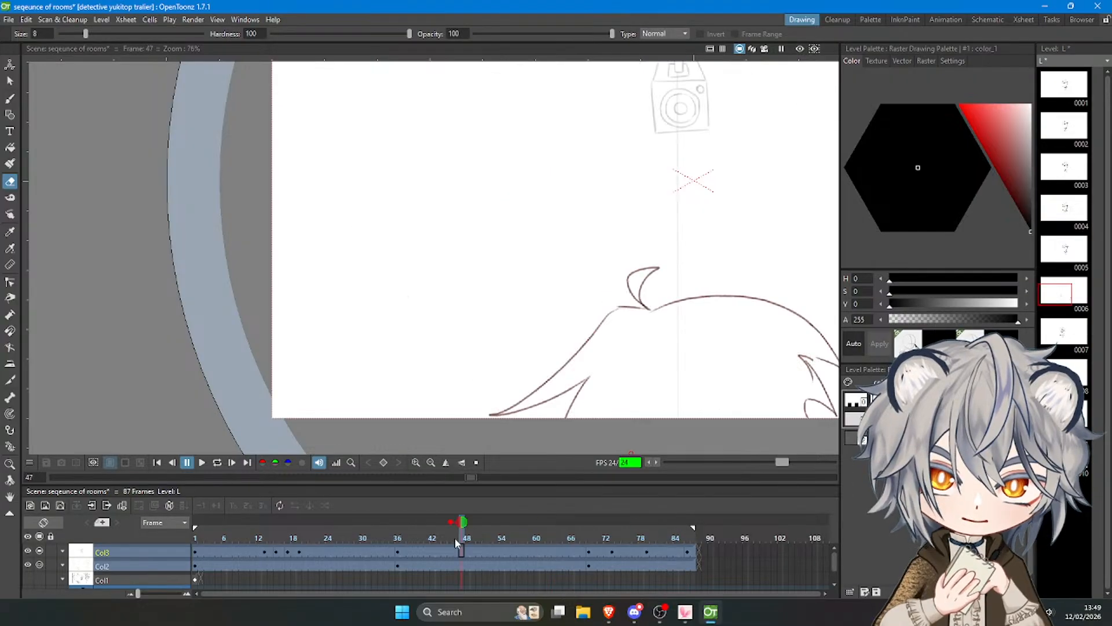
pyautogui.click(202, 462)
pyautogui.scroll(-2, 338, 384)
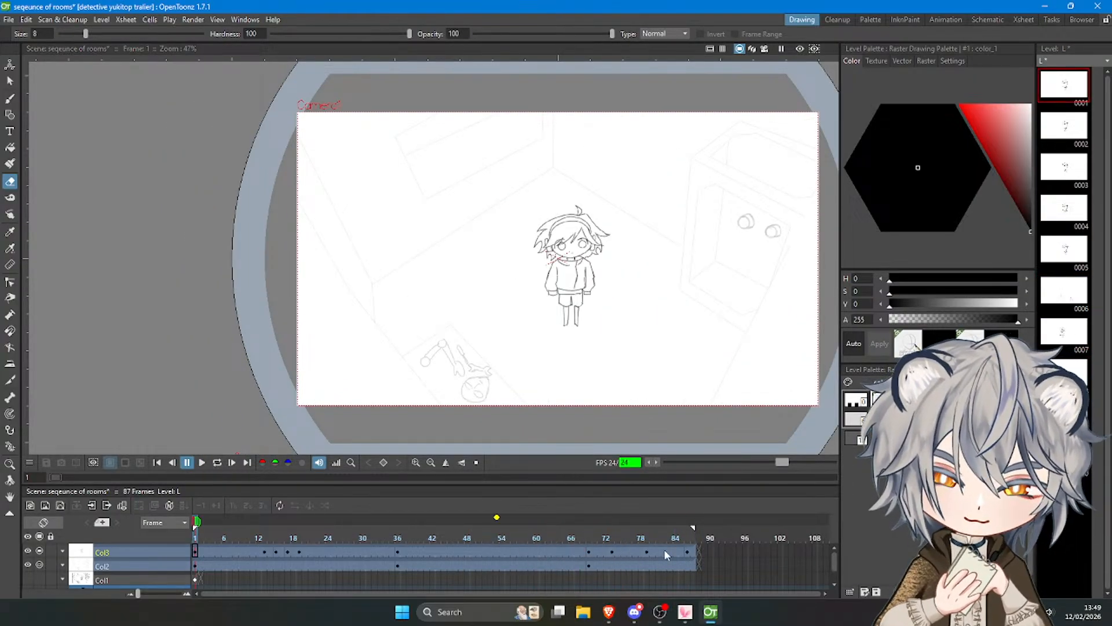
# Extend the Col3 and Col2 exposures after frame 86 by about five frames.
pyautogui.click(688, 539)
pyautogui.click(688, 552)
pyautogui.moveTo(694, 547); pyautogui.dragTo(725, 561)
pyautogui.click(689, 565)
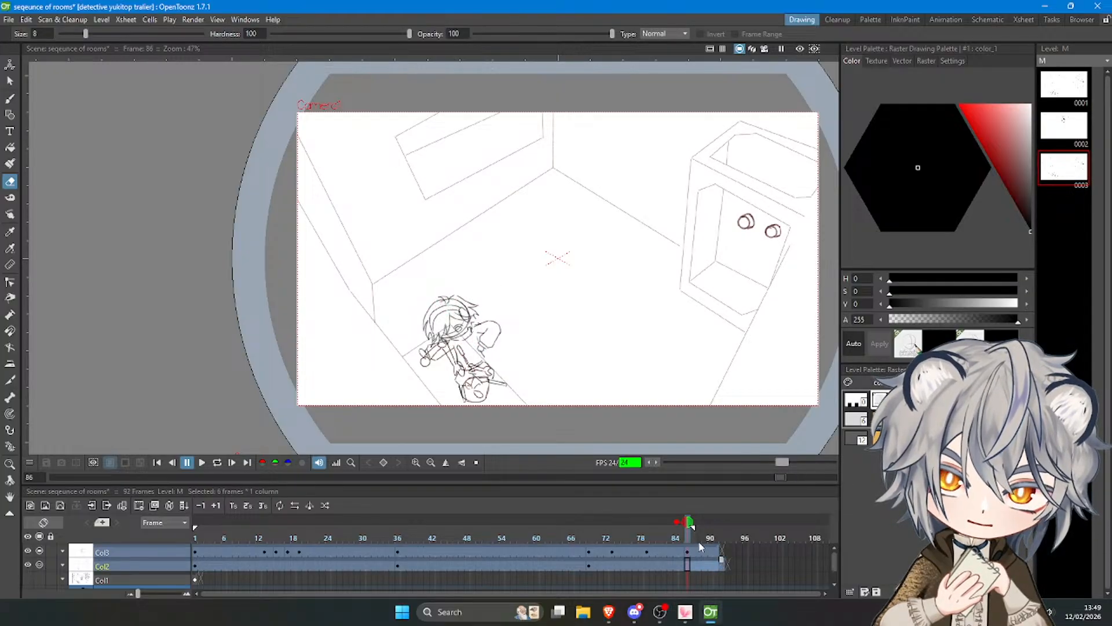
# Select the whole character on Col3 at frame 86, tilt it slightly and shift it up beside the robot parts.
pyautogui.click(688, 549)
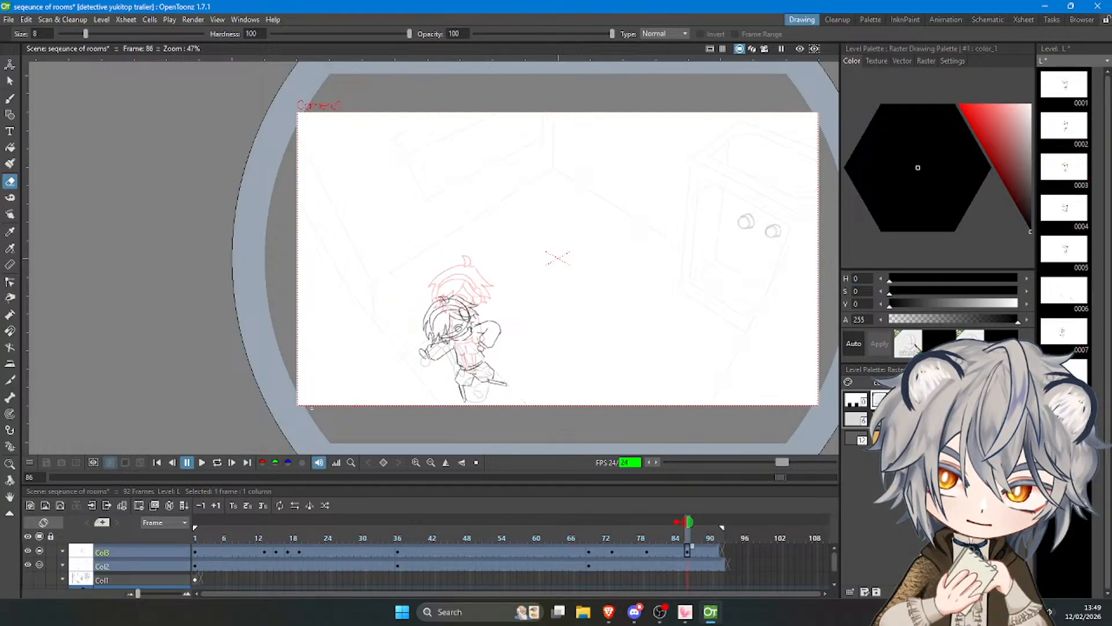
pyautogui.press('s')
pyautogui.moveTo(409, 383)
pyautogui.mouseDown()
pyautogui.moveTo(549, 325)
pyautogui.moveTo(389, 363)
pyautogui.moveTo(405, 382)
pyautogui.mouseUp()
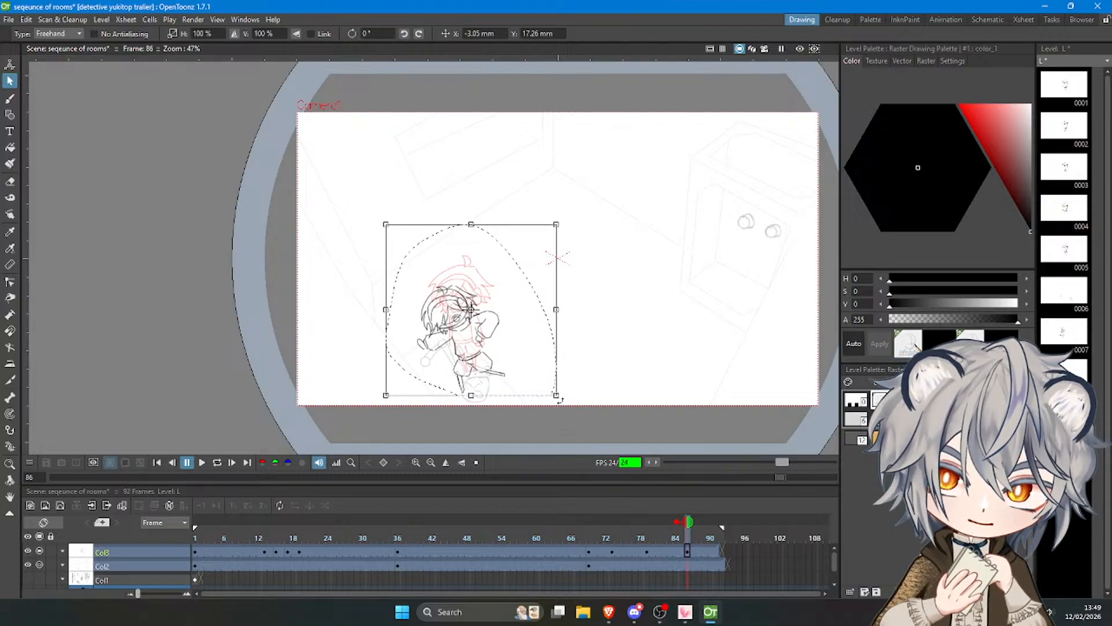
pyautogui.moveTo(560, 401); pyautogui.dragTo(555, 405)
pyautogui.moveTo(509, 369); pyautogui.dragTo(508, 363)
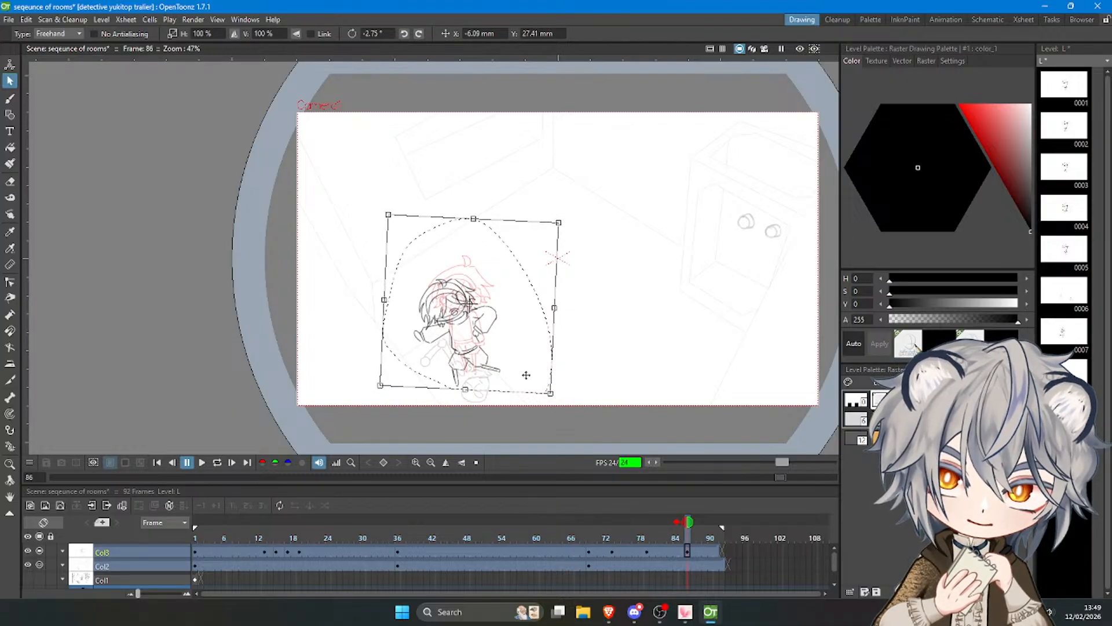
pyautogui.moveTo(555, 399); pyautogui.dragTo(513, 365)
pyautogui.click(597, 394)
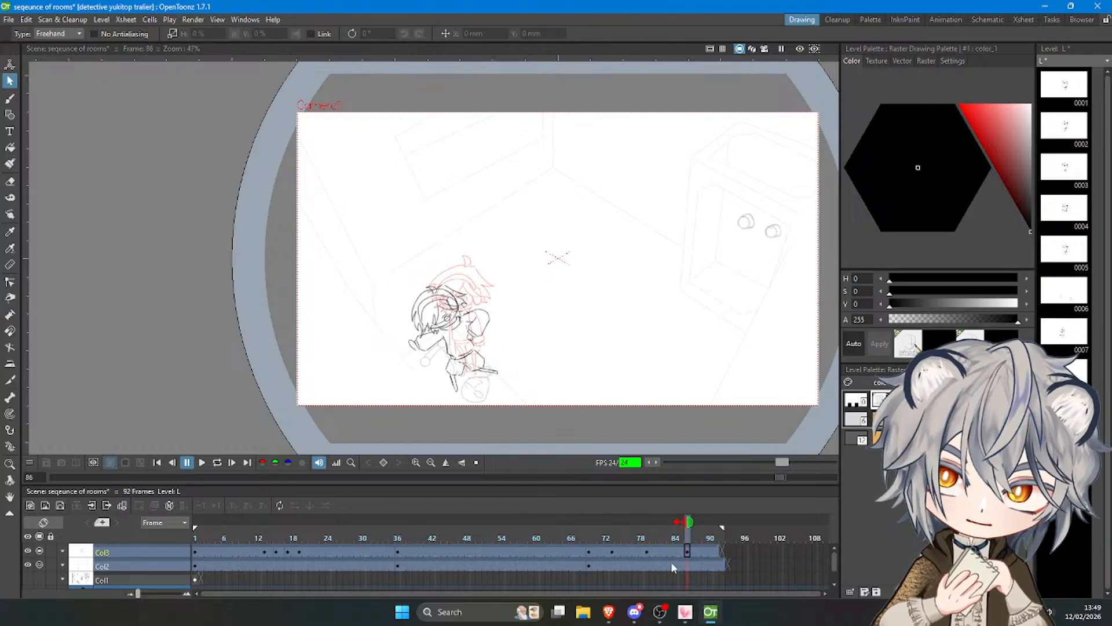
# Play back the animation and lengthen the end of the Col3 and Col2 exposures slightly.
pyautogui.moveTo(649, 536)
pyautogui.mouseDown()
pyautogui.moveTo(689, 536)
pyautogui.moveTo(479, 534)
pyautogui.mouseUp()
pyautogui.click(202, 462)
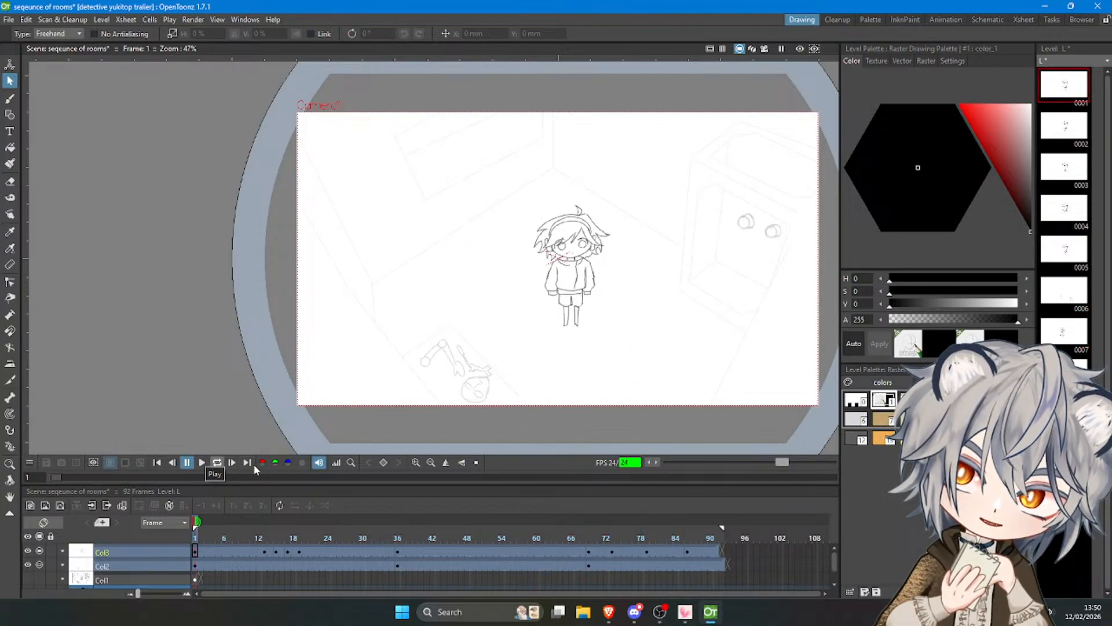
pyautogui.click(716, 550)
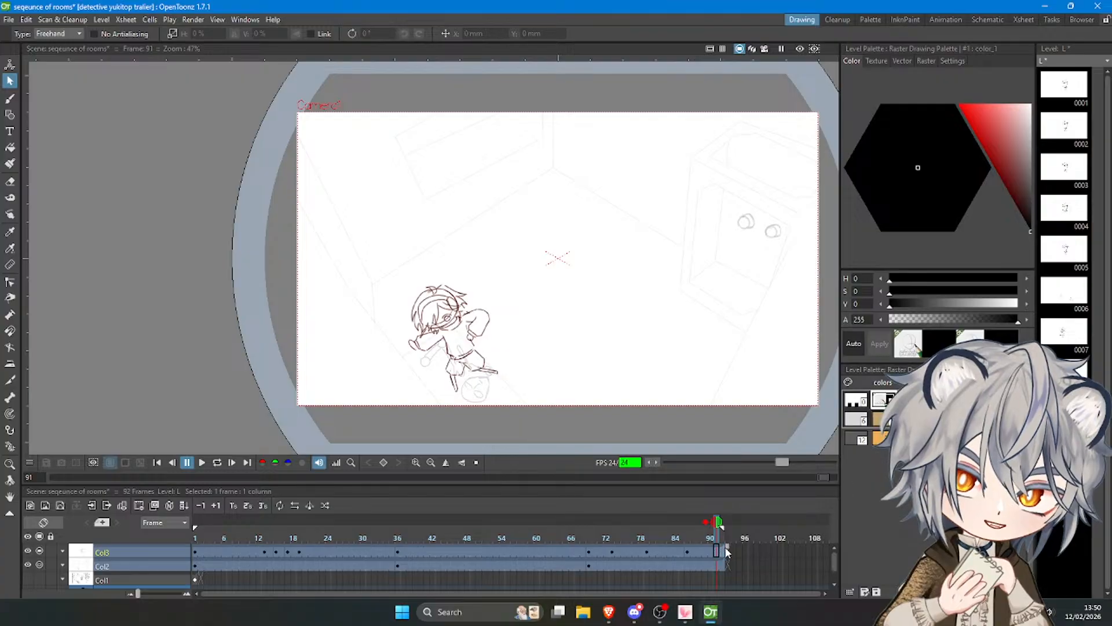
pyautogui.click(726, 561)
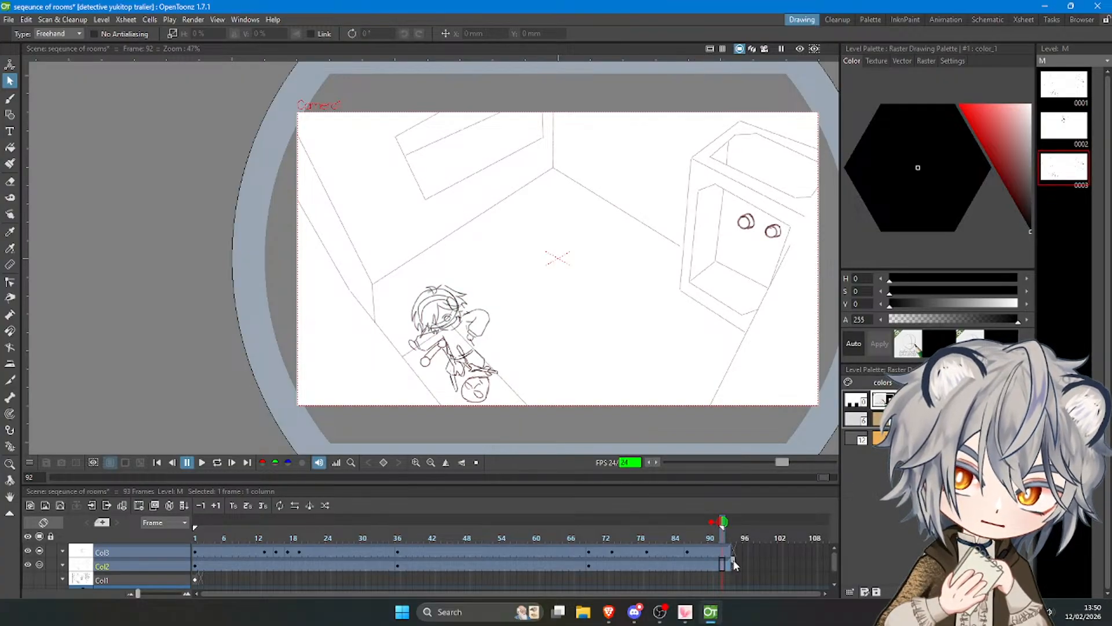
# Start a new Col3 drawing at frame 89 and sketch the character's hand, cuff and sleeve reaching down beside the robot arm.
pyautogui.click(717, 552)
pyautogui.click(692, 550)
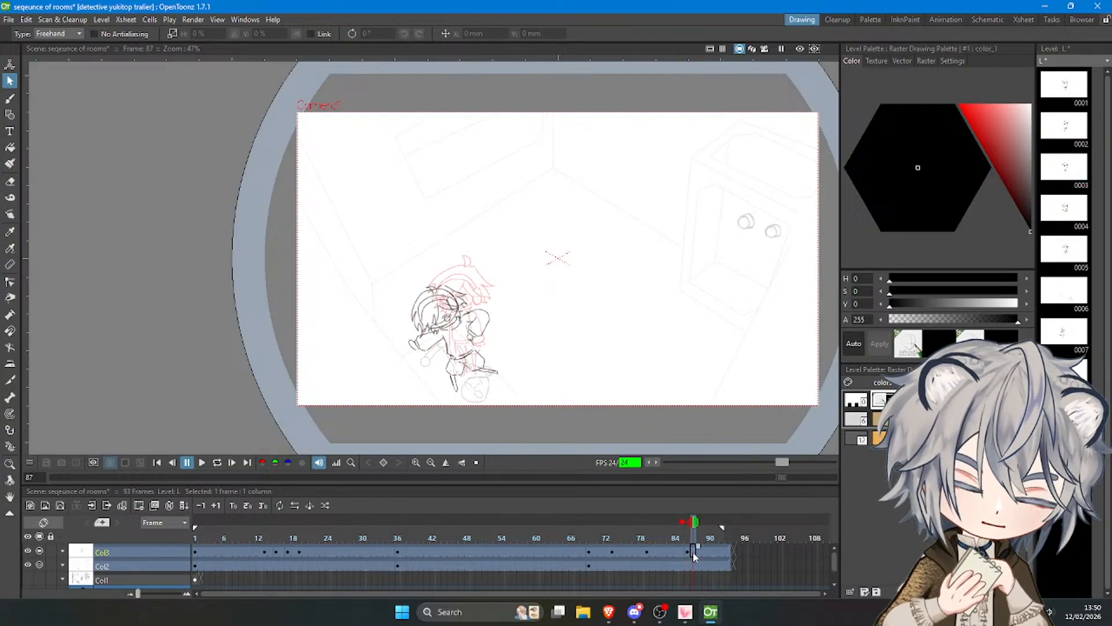
pyautogui.click(699, 551)
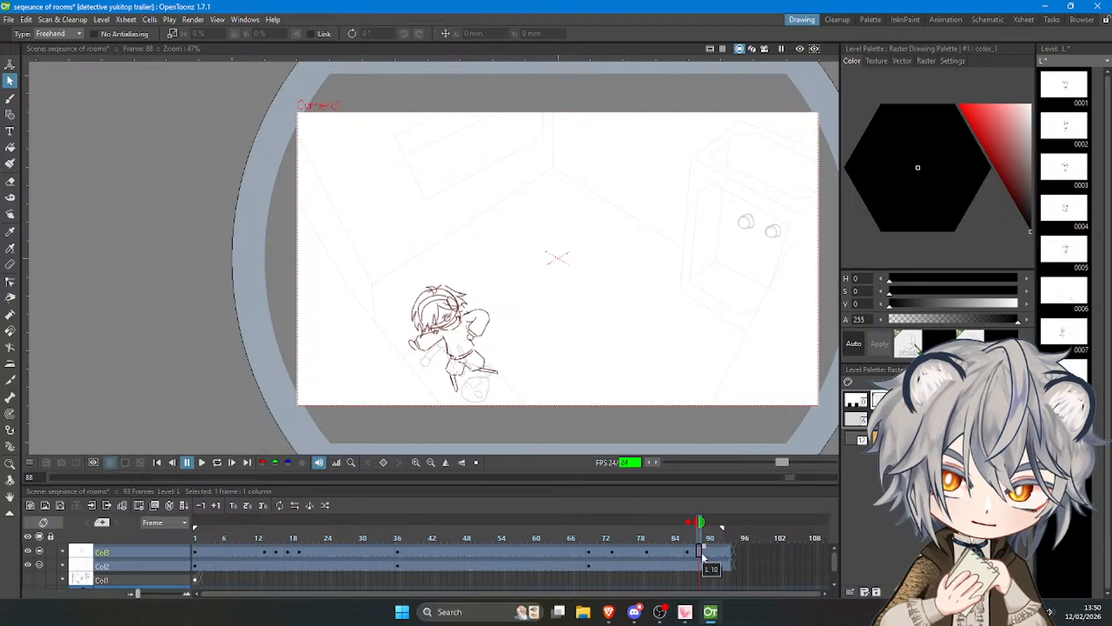
pyautogui.press('b')
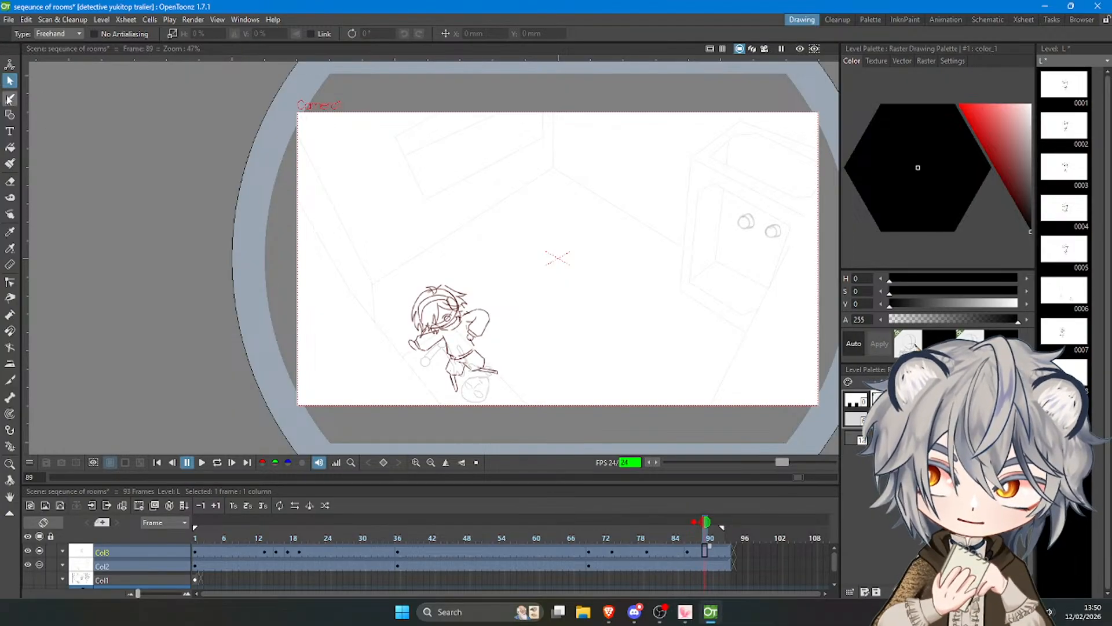
pyautogui.scroll(5, 381, 344)
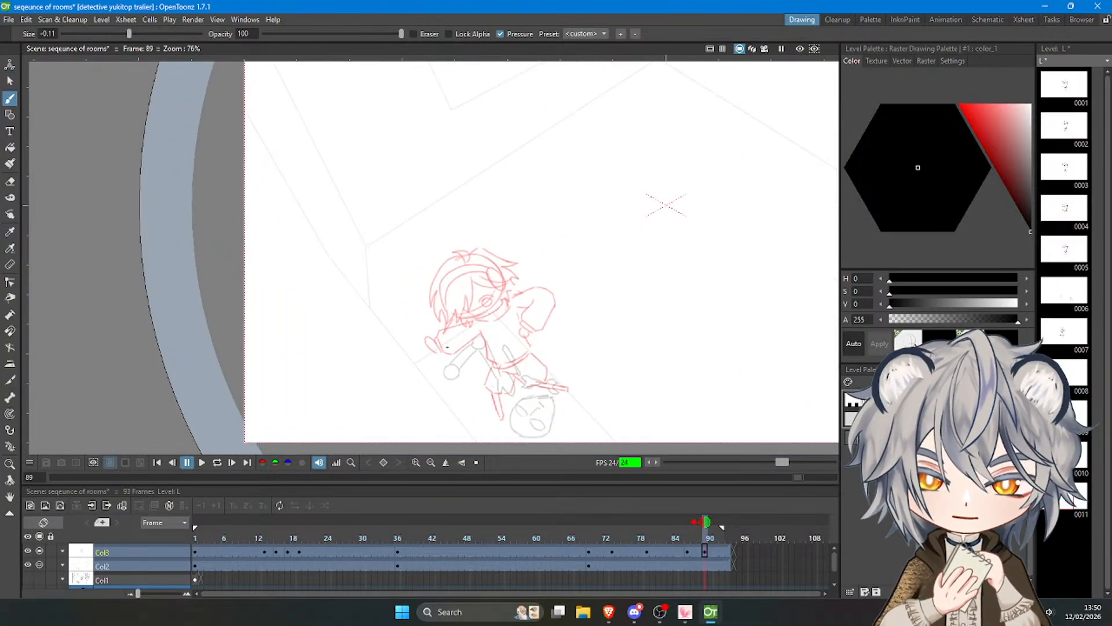
pyautogui.moveTo(437, 371)
pyautogui.mouseDown()
pyautogui.moveTo(453, 375)
pyautogui.moveTo(434, 382)
pyautogui.moveTo(447, 376)
pyautogui.mouseUp()
pyautogui.hotkey('ctrl', 'z')
pyautogui.hotkey('ctrl', 'z')
pyautogui.hotkey('ctrl', 'z')
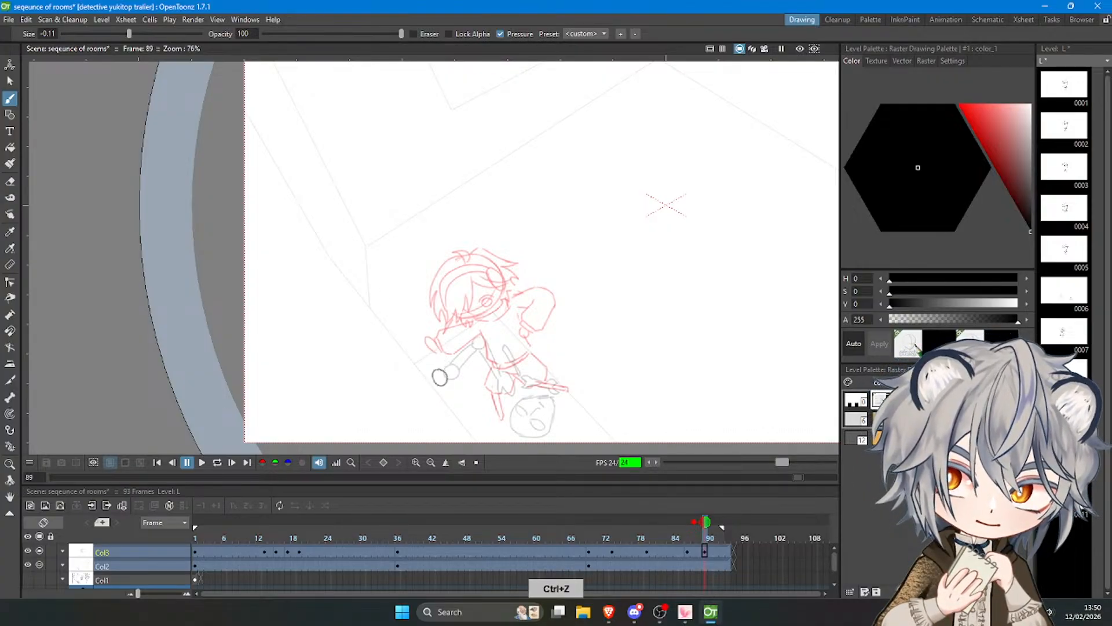
pyautogui.moveTo(448, 362); pyautogui.dragTo(450, 378)
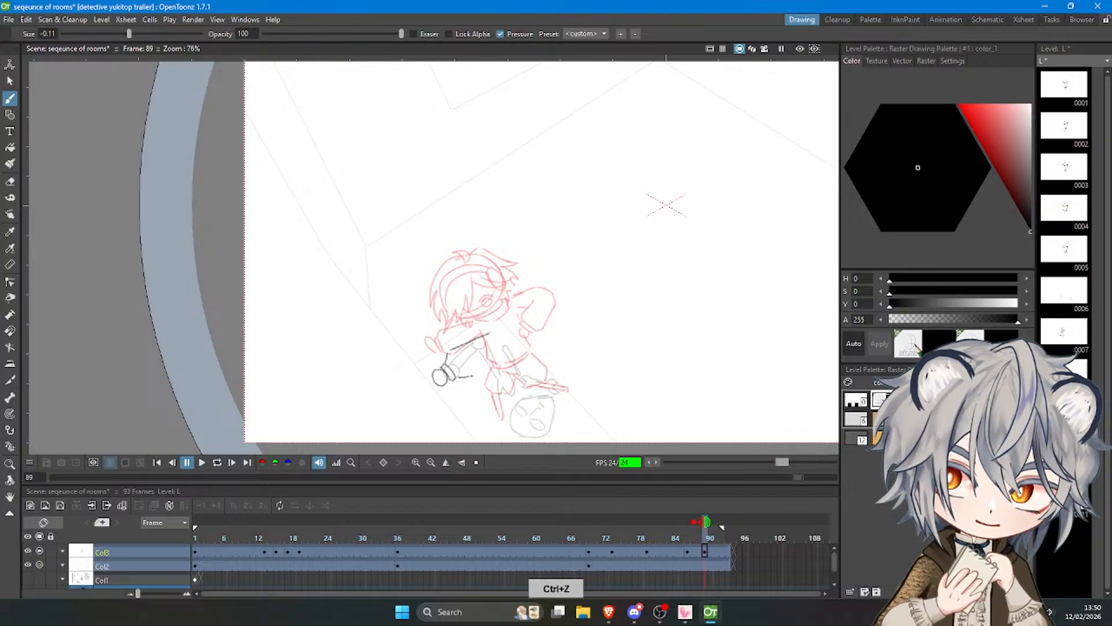
pyautogui.moveTo(500, 342); pyautogui.dragTo(474, 372)
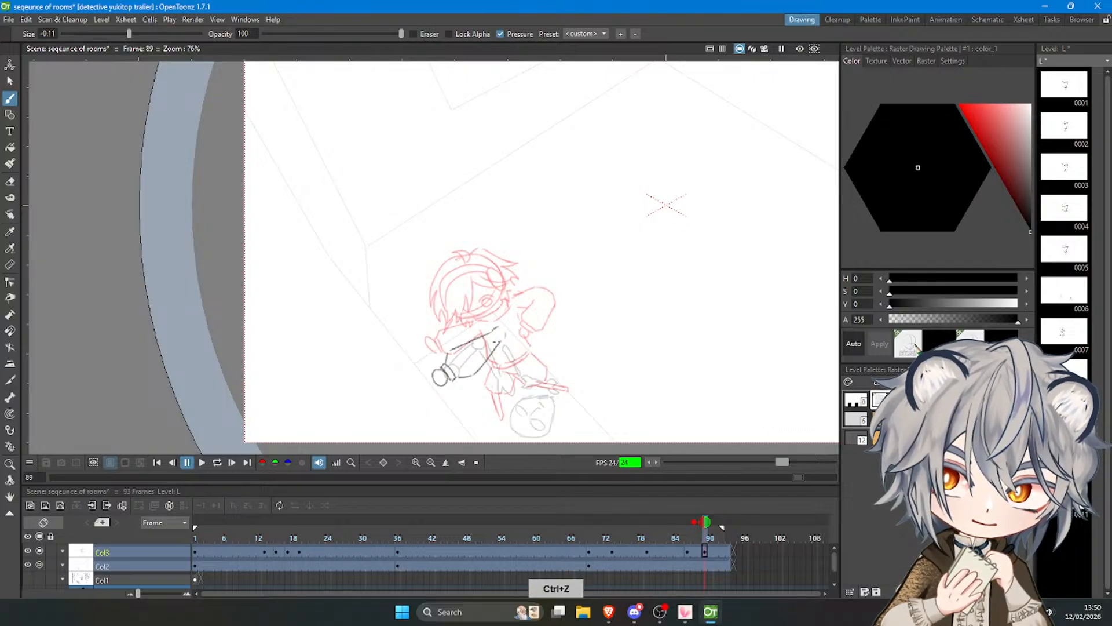
# Sketch the character's head circle with a curved face guideline above the new sleeve.
pyautogui.moveTo(467, 274)
pyautogui.mouseDown()
pyautogui.moveTo(479, 321)
pyautogui.moveTo(458, 317)
pyautogui.moveTo(451, 265)
pyautogui.moveTo(466, 260)
pyautogui.moveTo(449, 267)
pyautogui.moveTo(473, 258)
pyautogui.moveTo(464, 315)
pyautogui.moveTo(476, 319)
pyautogui.mouseUp()
pyautogui.hotkey('ctrl', 'z')
pyautogui.hotkey('ctrl', 'z')
pyautogui.hotkey('ctrl', 'z')
pyautogui.hotkey('ctrl', 'z')
pyautogui.hotkey('ctrl', 'z')
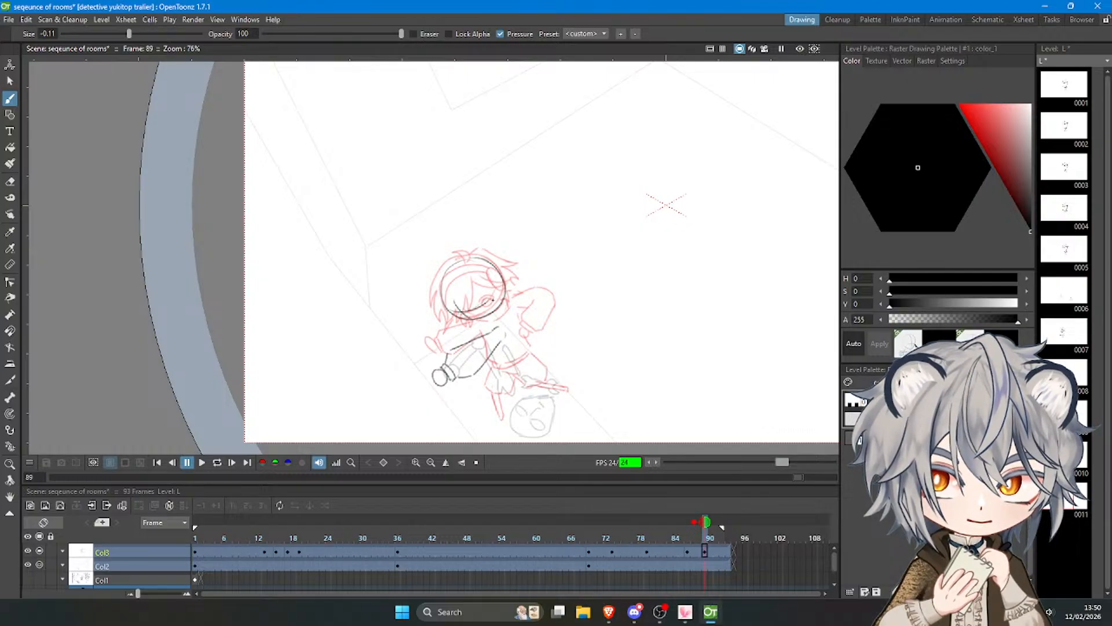
# Draw the round eye and its upper lid on the face guideline.
pyautogui.hotkey('ctrl', 't')
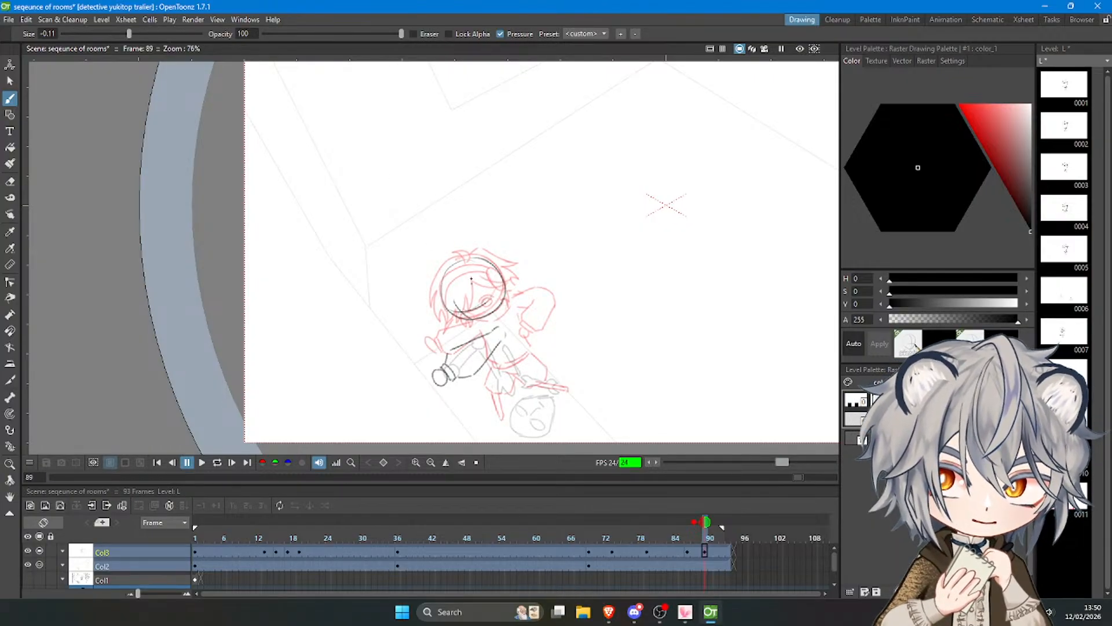
pyautogui.hotkey('ctrl', 'z')
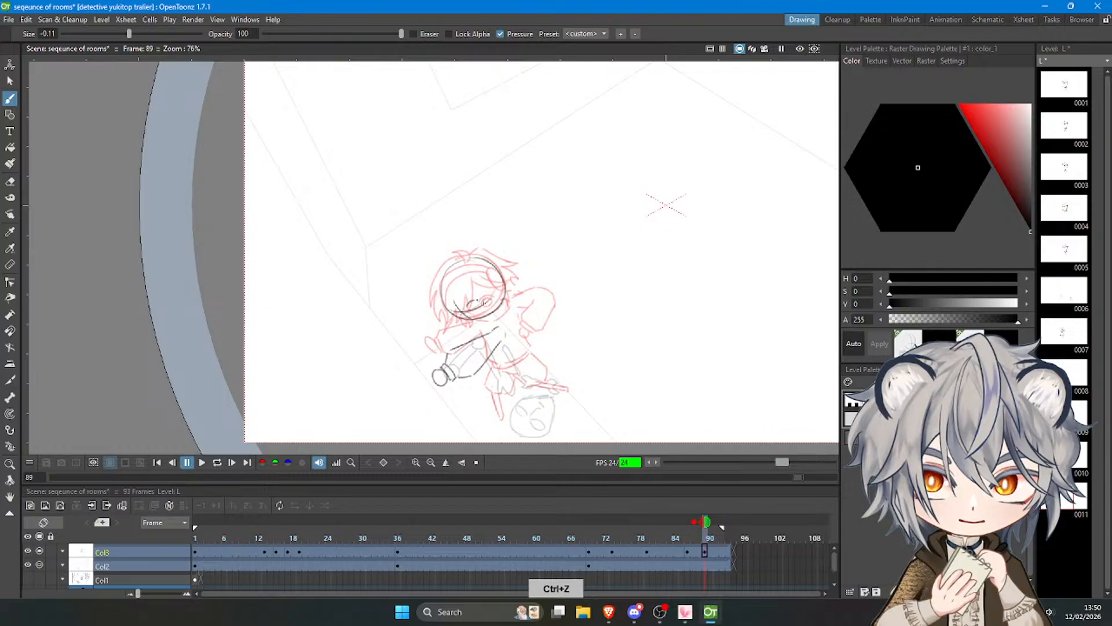
pyautogui.moveTo(472, 302); pyautogui.dragTo(475, 313)
pyautogui.hotkey('ctrl', 'z')
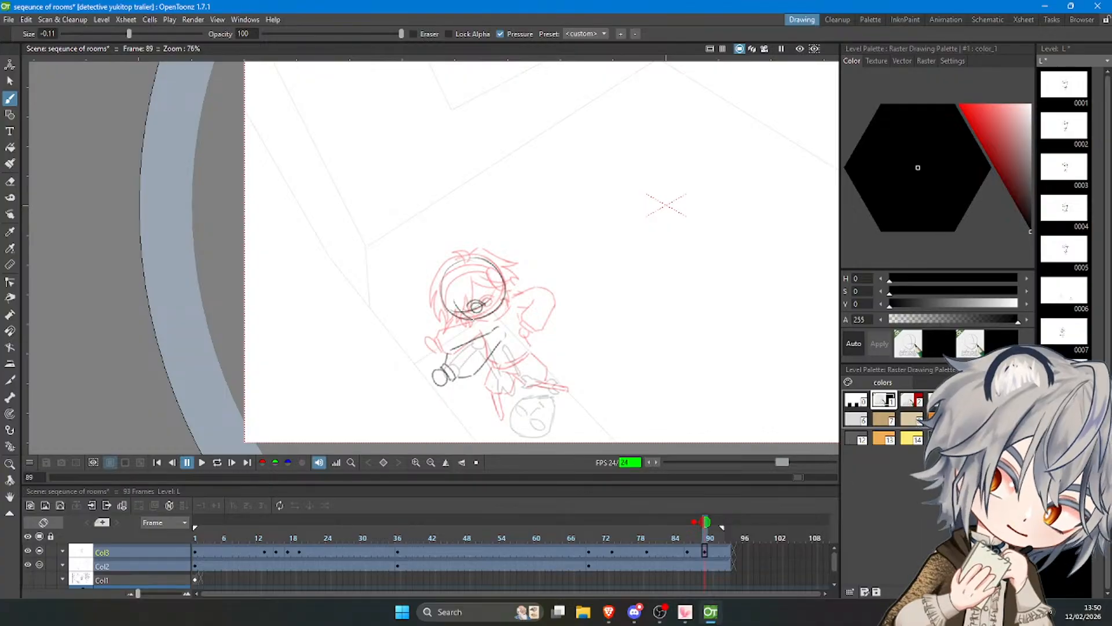
# Draw the tuft at the crown and the spiky hair outline down the left side of the head.
pyautogui.scroll(3, 444, 243)
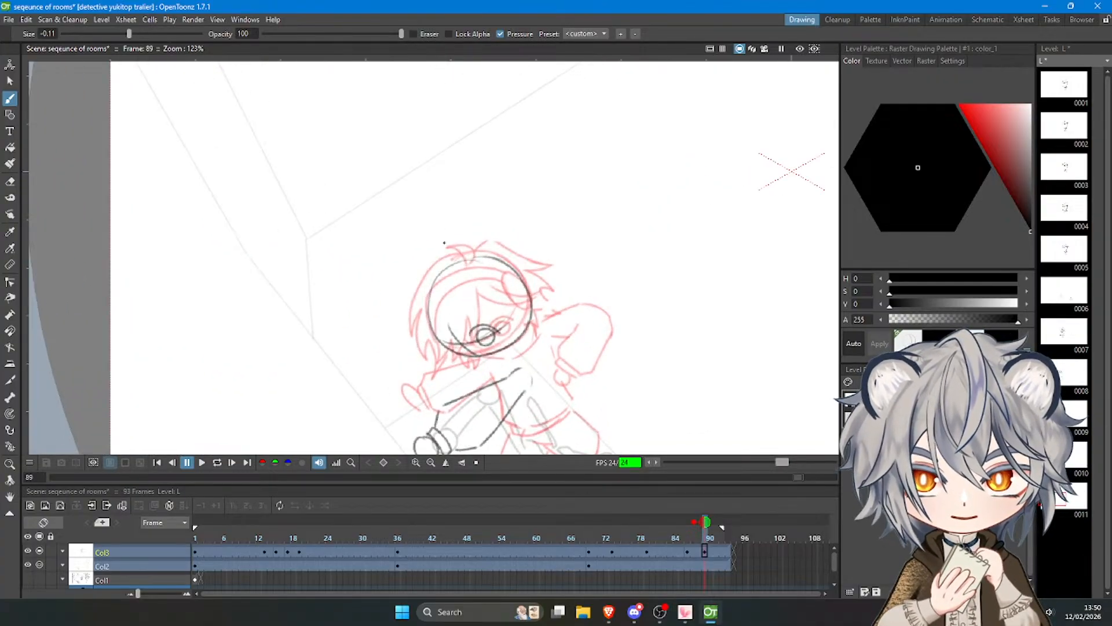
pyautogui.hotkey('ctrl', 'z')
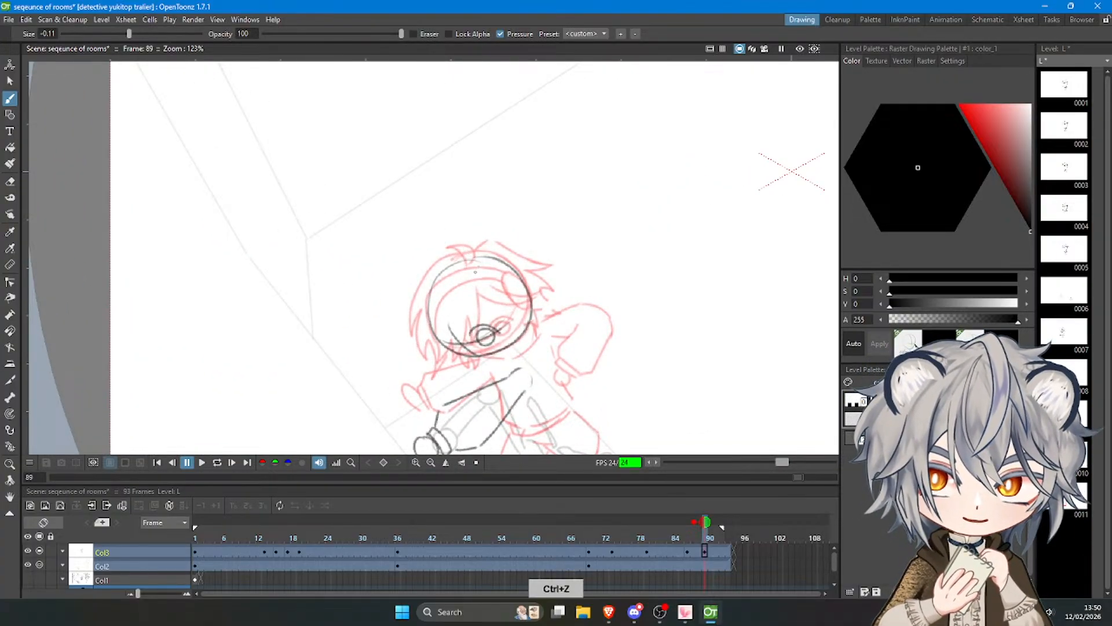
pyautogui.moveTo(479, 269)
pyautogui.mouseDown()
pyautogui.moveTo(485, 253)
pyautogui.moveTo(480, 271)
pyautogui.moveTo(445, 261)
pyautogui.moveTo(407, 317)
pyautogui.mouseUp()
pyautogui.hotkey('ctrl', 'z')
pyautogui.hotkey('ctrl', 'z')
pyautogui.hotkey('ctrl', 'z')
pyautogui.hotkey('ctrl', 'z')
pyautogui.hotkey('ctrl', 'z')
pyautogui.hotkey('ctrl', 'z')
pyautogui.moveTo(462, 261)
pyautogui.mouseDown()
pyautogui.moveTo(407, 312)
pyautogui.moveTo(428, 324)
pyautogui.moveTo(421, 355)
pyautogui.mouseUp()
pyautogui.hotkey('ctrl', 'z')
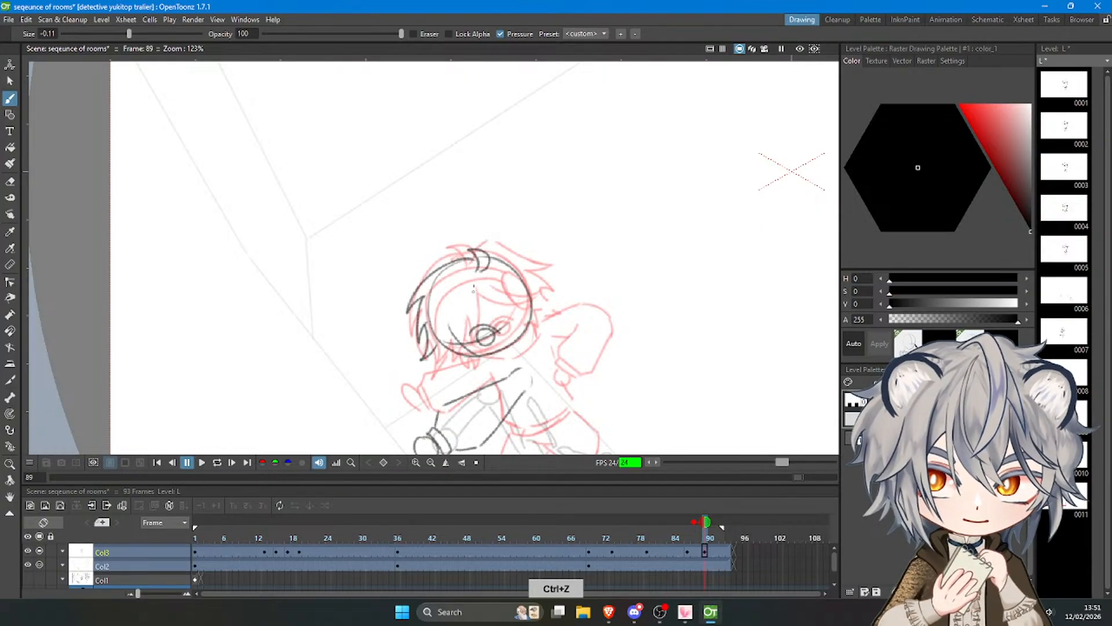
# Draw the pointed fringe strands over the left half of the face, ending beside the eye.
pyautogui.hotkey('ctrl', 'z')
pyautogui.moveTo(473, 285); pyautogui.dragTo(462, 344)
pyautogui.hotkey('ctrl', 'z')
pyautogui.moveTo(465, 308)
pyautogui.mouseDown()
pyautogui.moveTo(425, 357)
pyautogui.moveTo(432, 300)
pyautogui.mouseUp()
pyautogui.hotkey('ctrl', 'z')
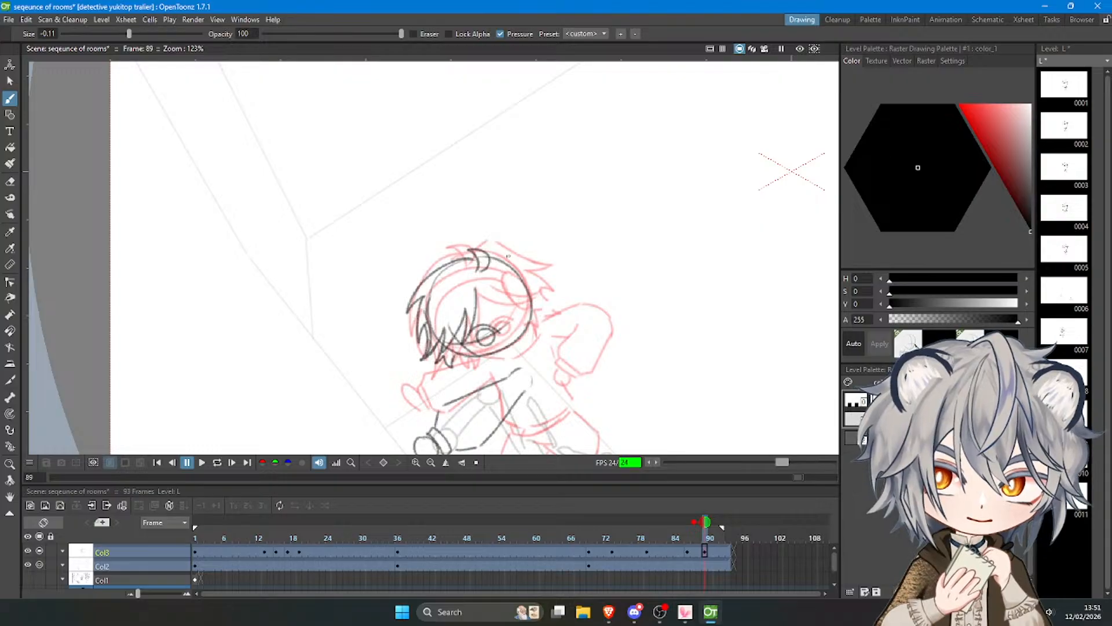
# Draw the hair from the crown to the right, ending in swept-back spikes behind the head.
pyautogui.hotkey('ctrl', 'z')
pyautogui.moveTo(491, 257); pyautogui.dragTo(507, 254)
pyautogui.moveTo(508, 255)
pyautogui.mouseDown()
pyautogui.moveTo(537, 281)
pyautogui.moveTo(513, 265)
pyautogui.moveTo(562, 276)
pyautogui.moveTo(514, 261)
pyautogui.moveTo(576, 273)
pyautogui.moveTo(541, 279)
pyautogui.moveTo(573, 276)
pyautogui.mouseUp()
pyautogui.hotkey('ctrl', 'z')
pyautogui.hotkey('ctrl', 'z')
pyautogui.hotkey('ctrl', 'z')
pyautogui.moveTo(567, 277)
pyautogui.mouseDown()
pyautogui.moveTo(534, 280)
pyautogui.moveTo(558, 300)
pyautogui.mouseUp()
pyautogui.hotkey('ctrl', 'z')
pyautogui.hotkey('ctrl', 'z')
pyautogui.hotkey('ctrl', 'z')
pyautogui.hotkey('ctrl', 'z')
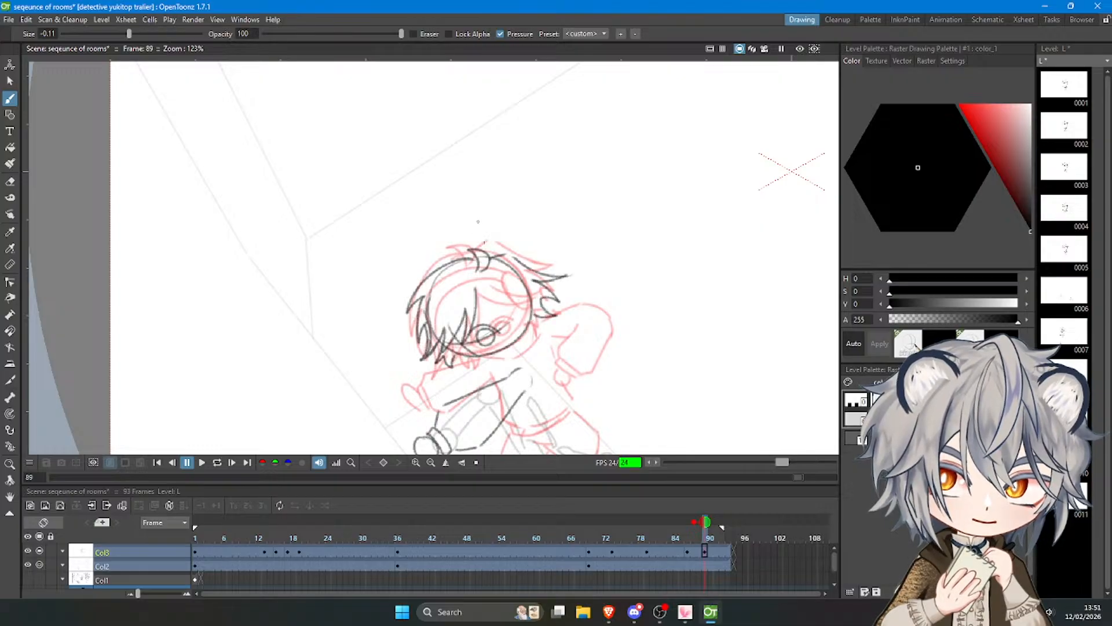
# Draw the right fringe strand and the round headphone ear cup on the side of the head.
pyautogui.hotkey('ctrl', 'z')
pyautogui.moveTo(479, 298)
pyautogui.mouseDown()
pyautogui.moveTo(524, 330)
pyautogui.moveTo(525, 295)
pyautogui.moveTo(534, 309)
pyautogui.mouseUp()
pyautogui.hotkey('ctrl', 'z')
pyautogui.hotkey('ctrl', 'z')
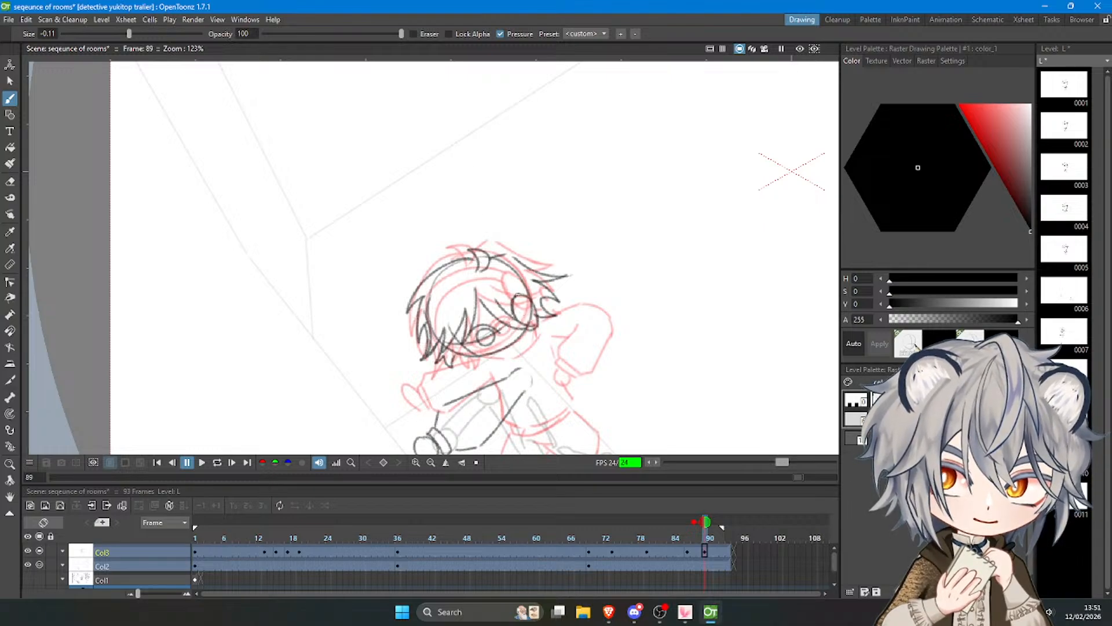
pyautogui.moveTo(513, 317); pyautogui.dragTo(518, 292)
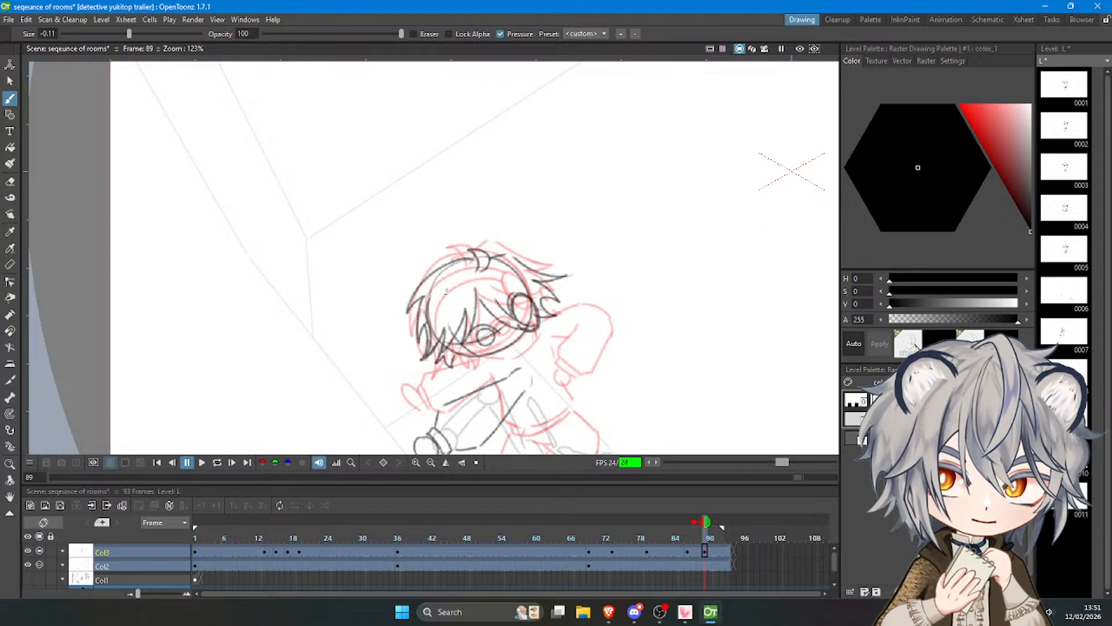
# Draw the curved headphone band across the hair from the left side of the head to the ear cup.
pyautogui.hotkey('ctrl', 'z')
pyautogui.moveTo(432, 312)
pyautogui.mouseDown()
pyautogui.moveTo(443, 294)
pyautogui.moveTo(509, 294)
pyautogui.mouseUp()
pyautogui.hotkey('ctrl', 'z')
pyautogui.hotkey('ctrl', 'z')
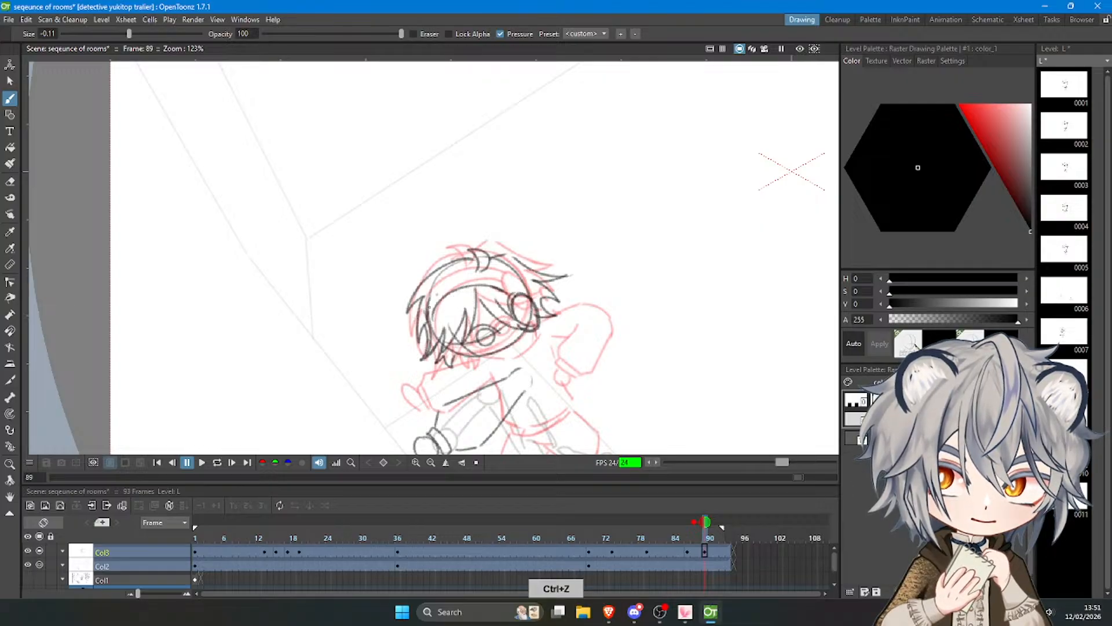
pyautogui.hotkey('ctrl', 'z')
pyautogui.moveTo(429, 319)
pyautogui.mouseDown()
pyautogui.moveTo(435, 290)
pyautogui.moveTo(474, 272)
pyautogui.moveTo(519, 281)
pyautogui.mouseUp()
pyautogui.hotkey('ctrl', 'z')
pyautogui.hotkey('ctrl', 'z')
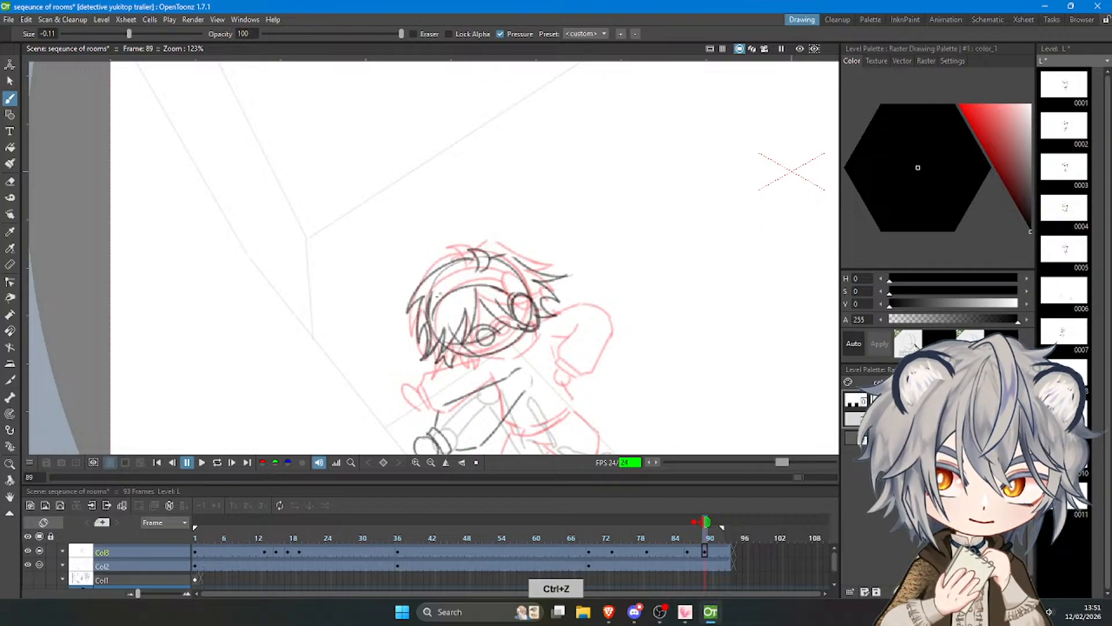
pyautogui.moveTo(437, 295); pyautogui.dragTo(520, 277)
pyautogui.hotkey('ctrl', 'z')
pyautogui.moveTo(434, 291)
pyautogui.mouseDown()
pyautogui.moveTo(523, 272)
pyautogui.moveTo(437, 287)
pyautogui.moveTo(520, 283)
pyautogui.moveTo(559, 238)
pyautogui.mouseUp()
pyautogui.hotkey('ctrl', 'z')
# Erase the construction lines overlapping the fringe, eye and headphone band.
pyautogui.scroll(-4, 480, 260)
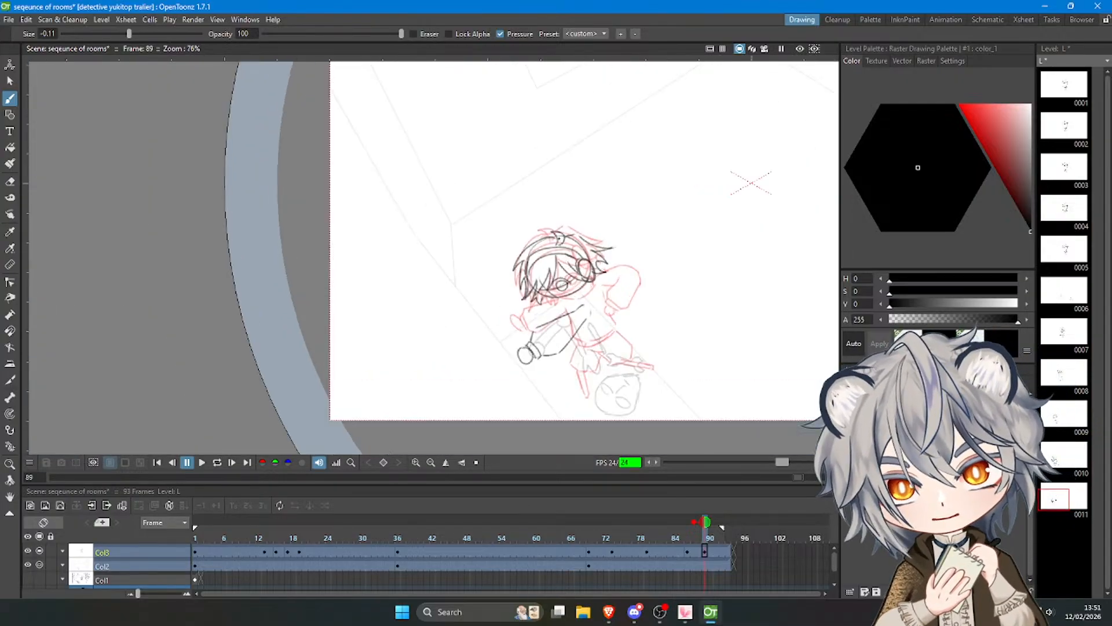
pyautogui.scroll(4, 559, 238)
pyautogui.press('e')
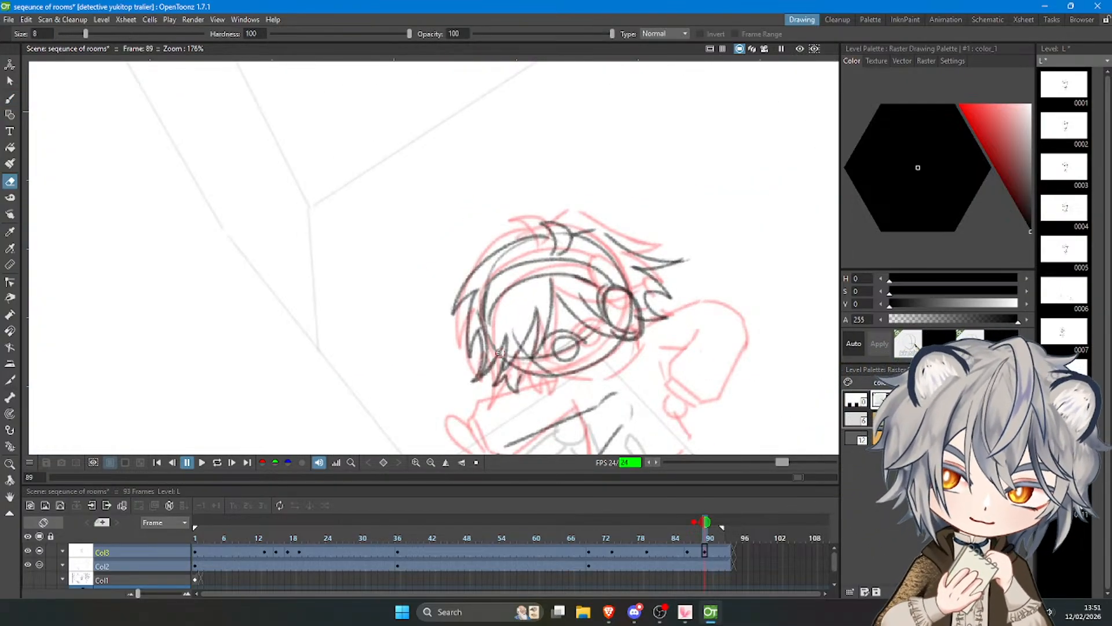
pyautogui.moveTo(515, 341)
pyautogui.mouseDown()
pyautogui.moveTo(525, 360)
pyautogui.moveTo(557, 369)
pyautogui.mouseUp()
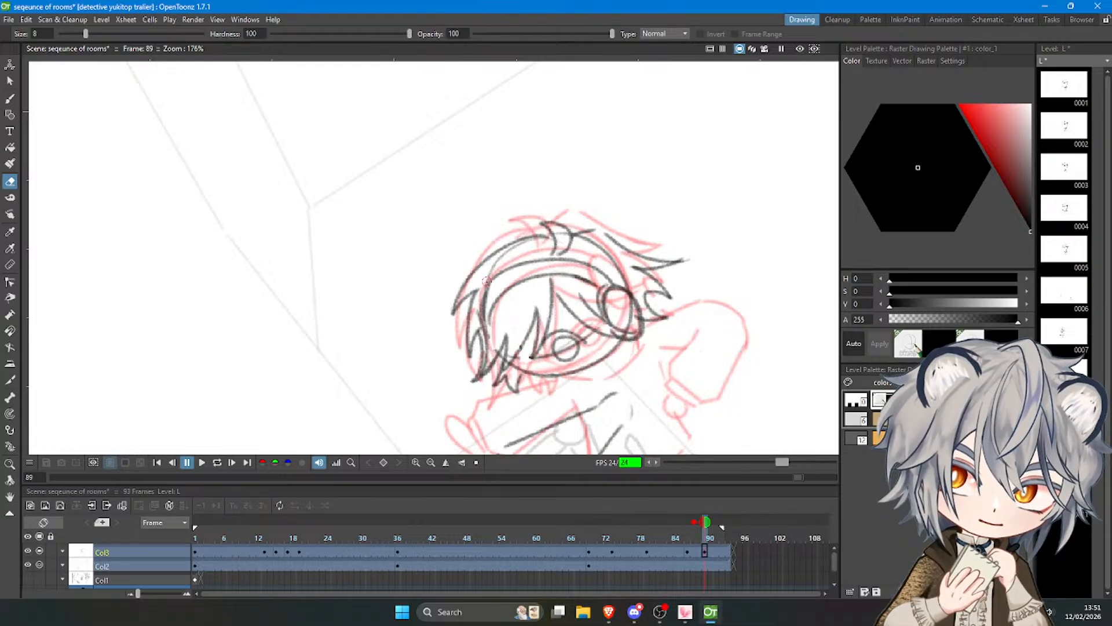
pyautogui.press('e')
pyautogui.moveTo(486, 281)
pyautogui.mouseDown()
pyautogui.moveTo(546, 241)
pyautogui.moveTo(622, 273)
pyautogui.mouseUp()
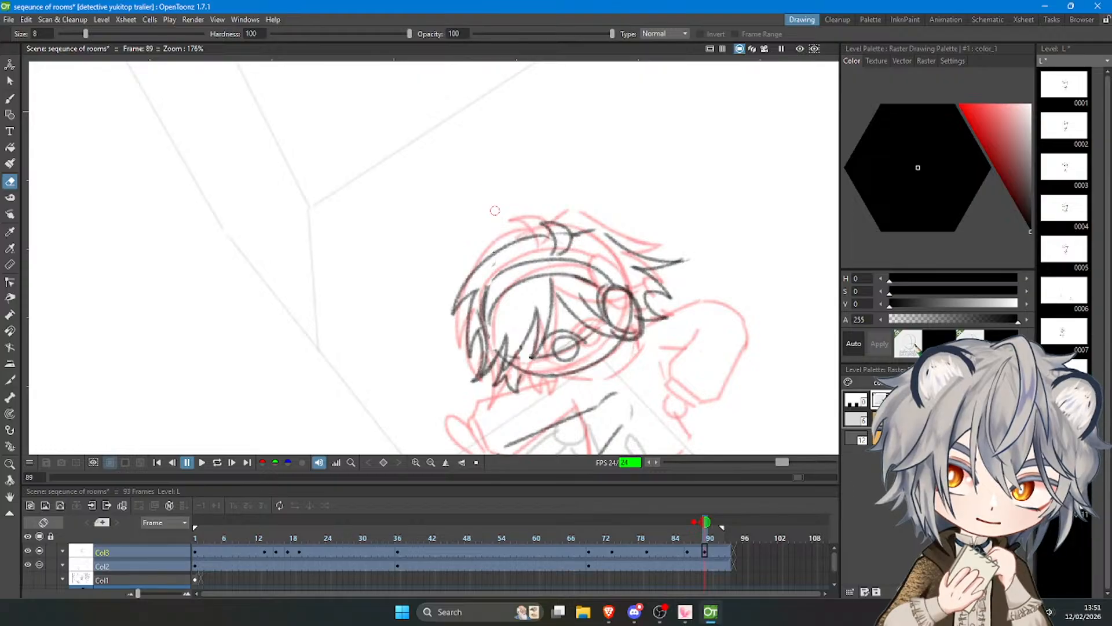
pyautogui.press('e')
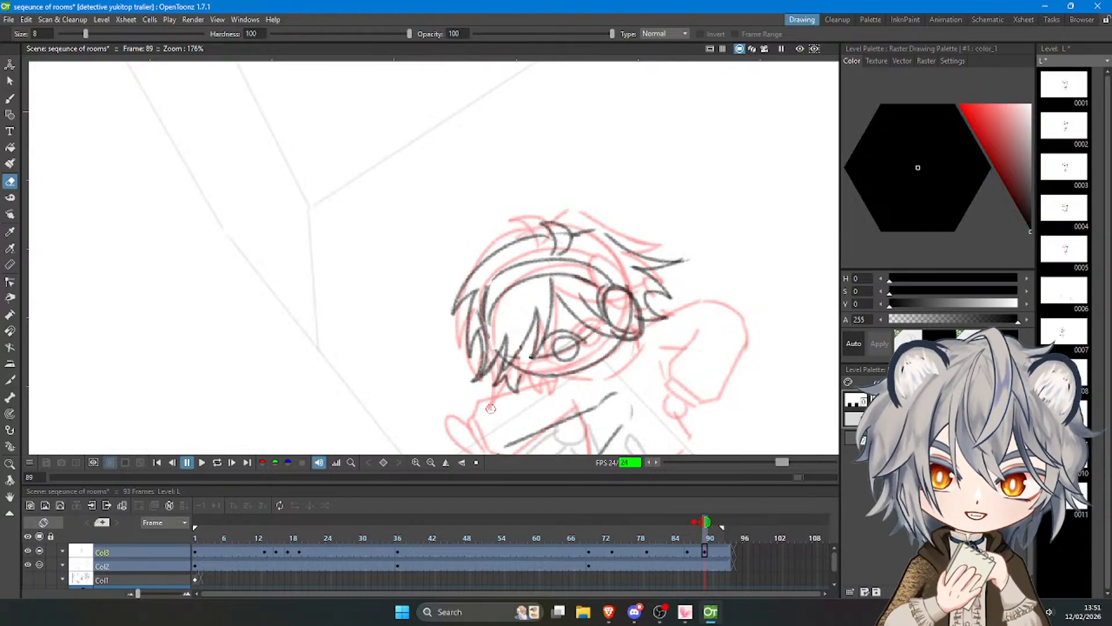
pyautogui.press('b')
pyautogui.press('e')
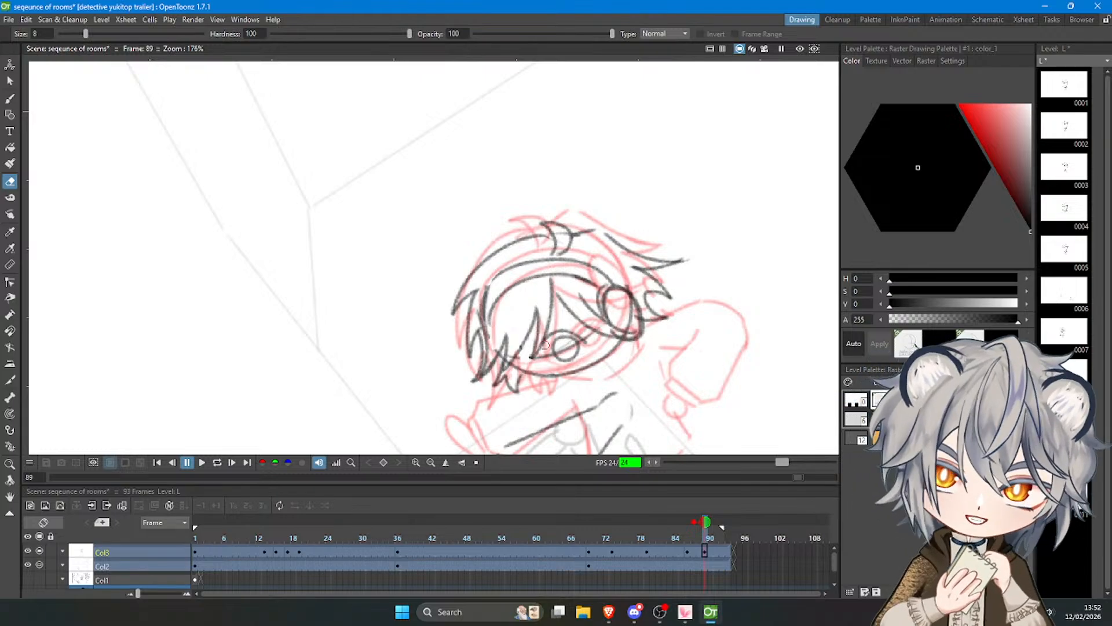
pyautogui.press('e')
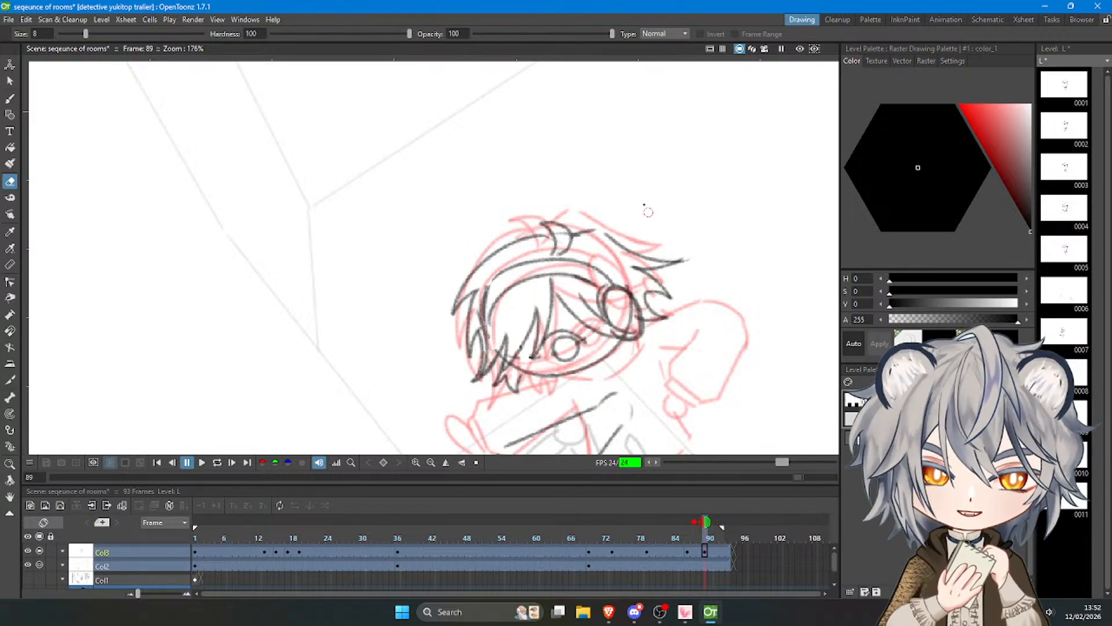
pyautogui.scroll(-5, 646, 208)
pyautogui.scroll(5, 626, 243)
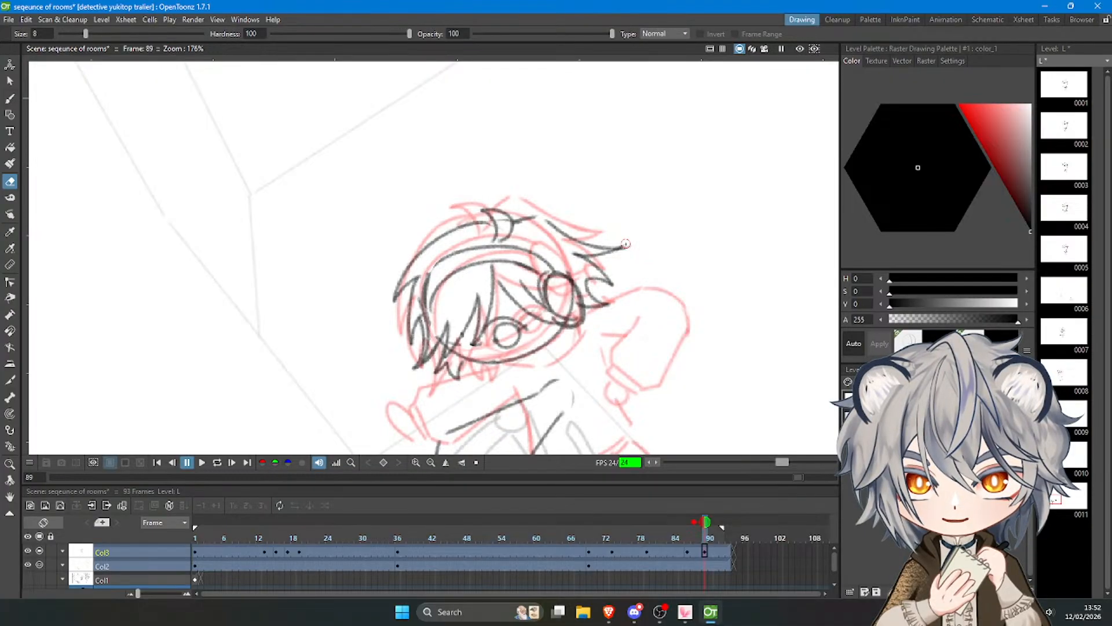
# Add fringe strands sweeping from the parting above the eye to the headphone ear cup.
pyautogui.click(7, 98)
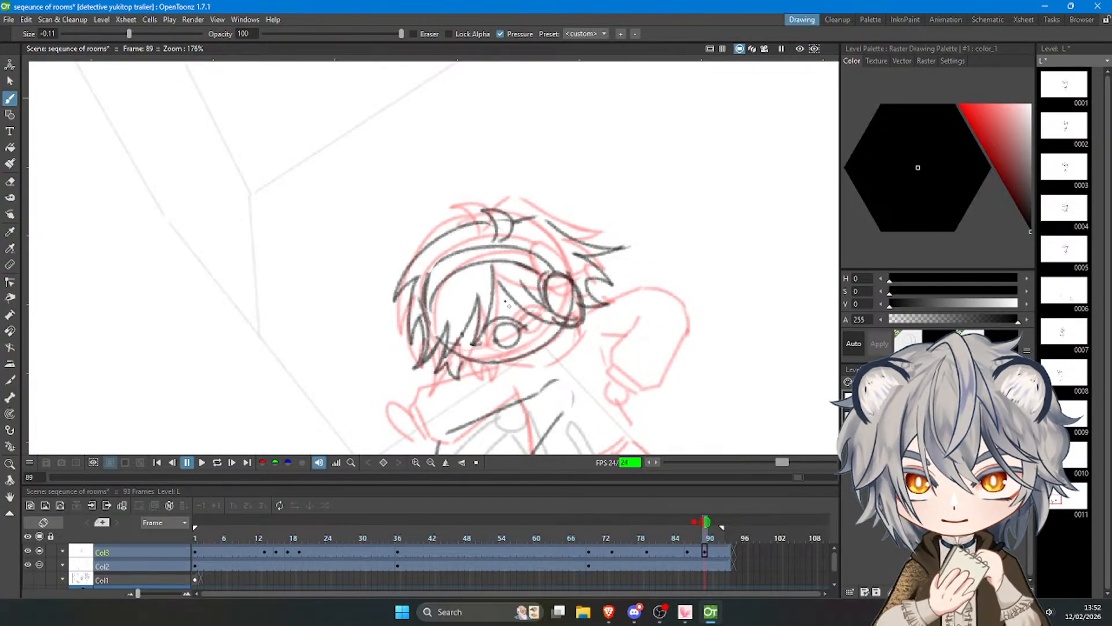
pyautogui.moveTo(491, 288)
pyautogui.mouseDown()
pyautogui.moveTo(523, 314)
pyautogui.moveTo(573, 317)
pyautogui.mouseUp()
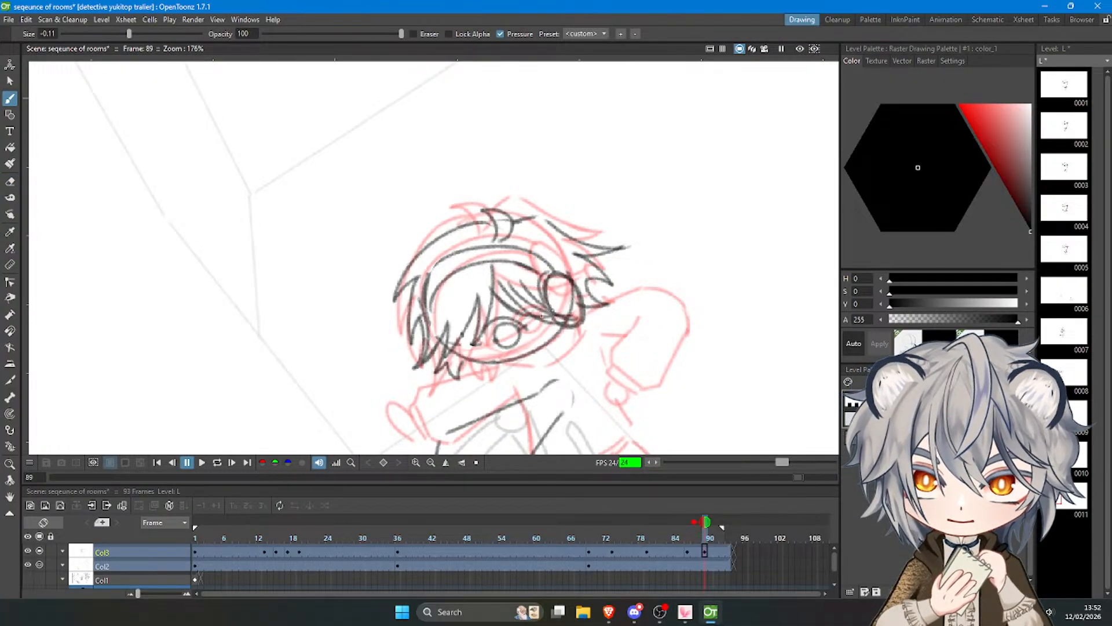
pyautogui.hotkey('ctrl', 'z')
pyautogui.hotkey('ctrl', 'z')
pyautogui.hotkey('ctrl', 'z')
pyautogui.moveTo(495, 287)
pyautogui.mouseDown()
pyautogui.moveTo(573, 323)
pyautogui.moveTo(515, 285)
pyautogui.moveTo(581, 317)
pyautogui.mouseUp()
pyautogui.hotkey('ctrl', 'z')
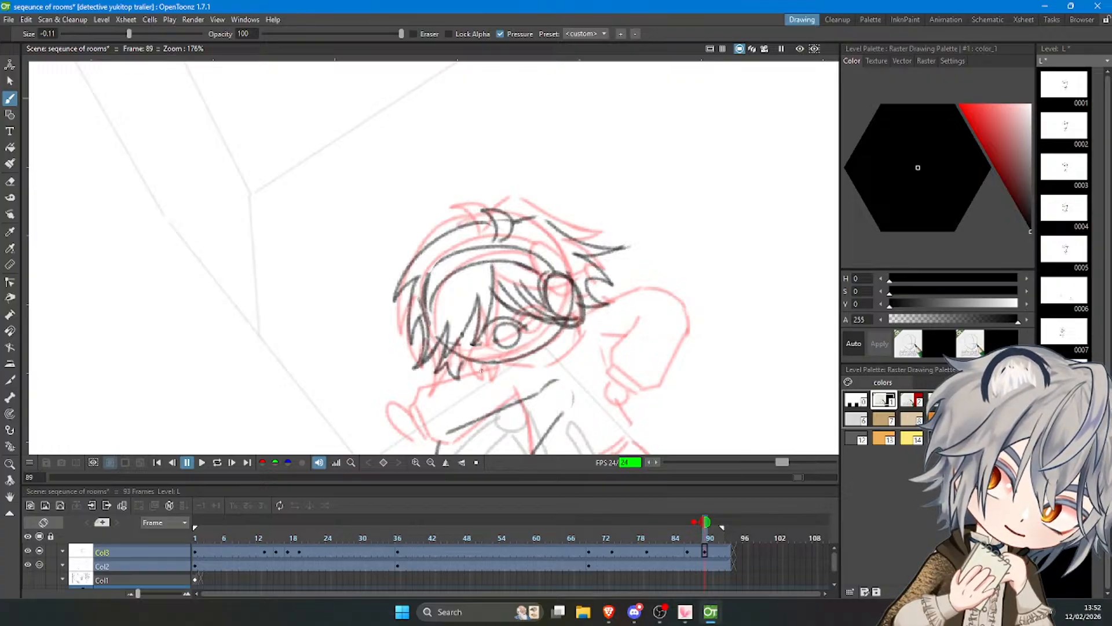
# Erase the excess strands and overlapping lines between the right fringe and the headphone ear cup.
pyautogui.press('e')
pyautogui.moveTo(523, 279)
pyautogui.mouseDown()
pyautogui.moveTo(543, 305)
pyautogui.moveTo(578, 316)
pyautogui.mouseUp()
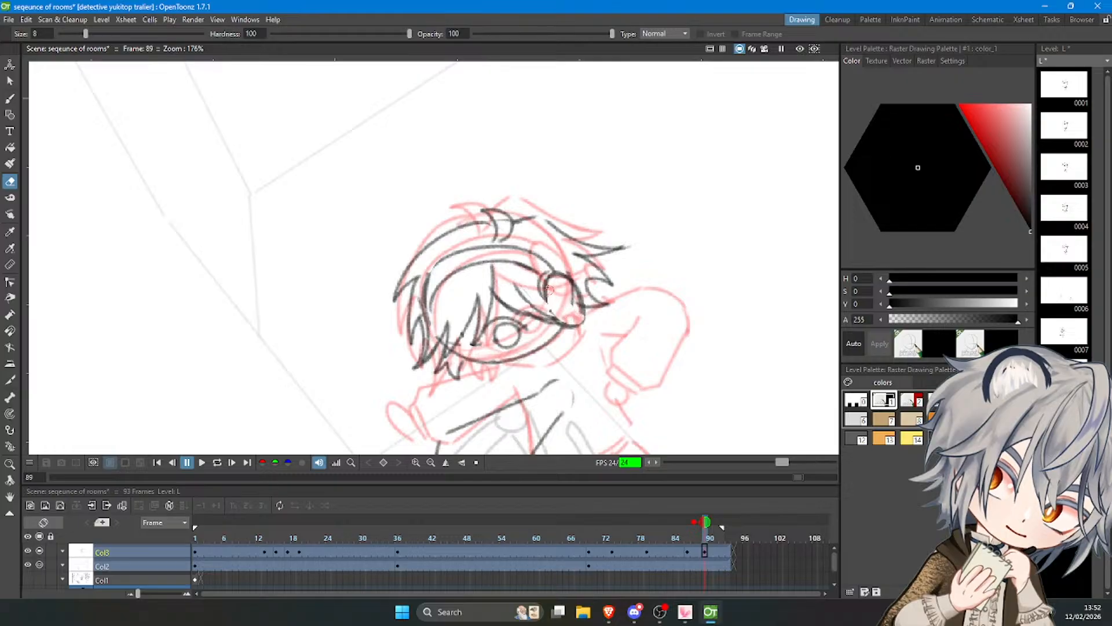
pyautogui.press('b')
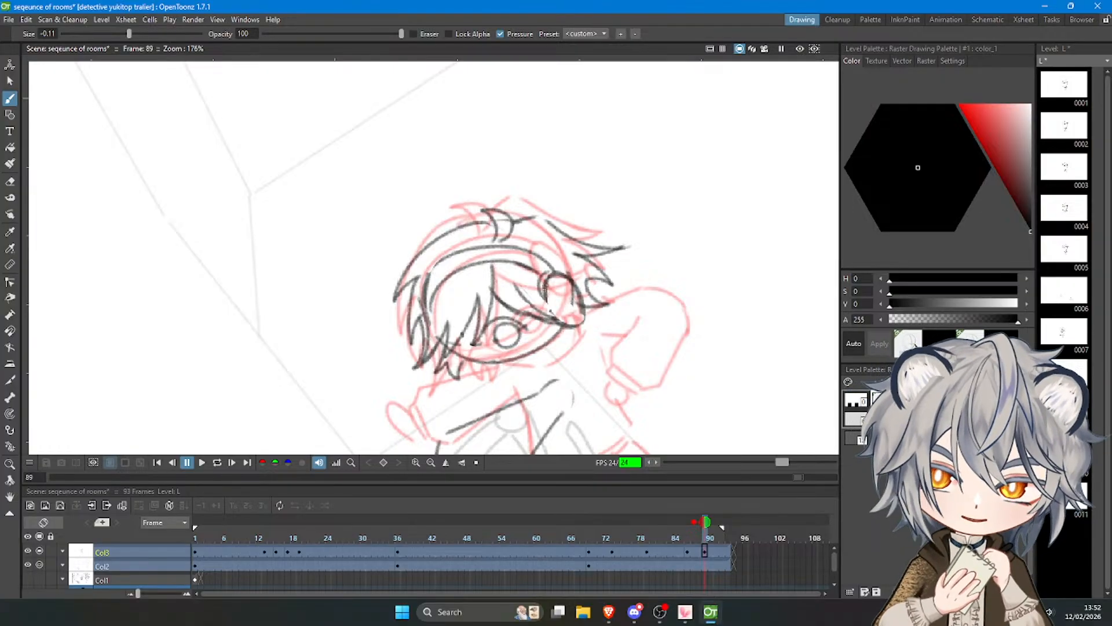
pyautogui.scroll(-10, 544, 290)
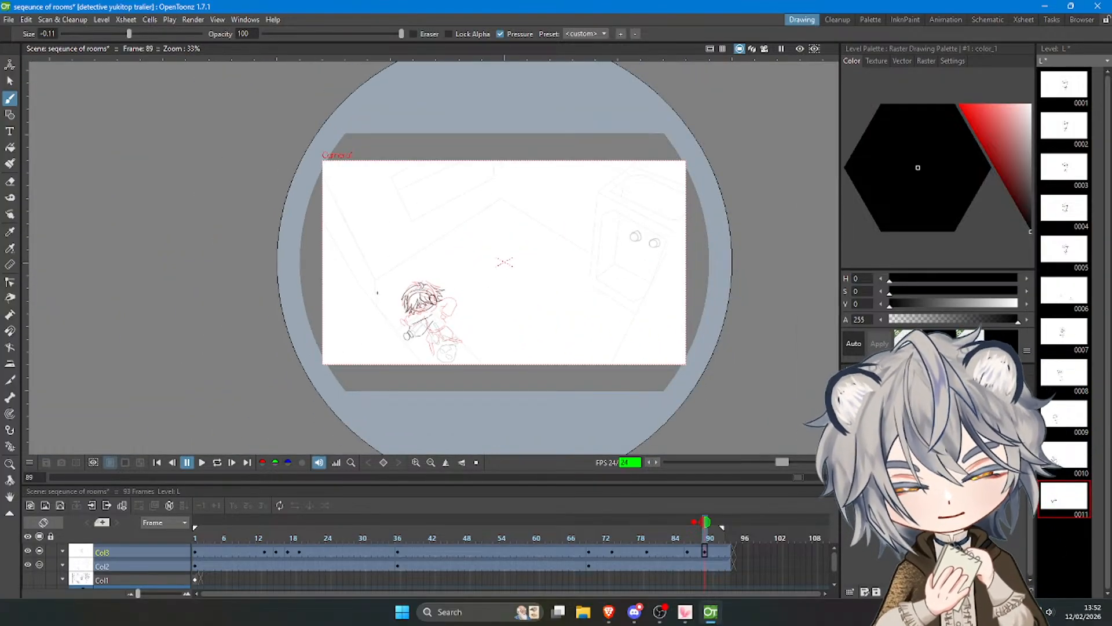
pyautogui.scroll(6, 698, 231)
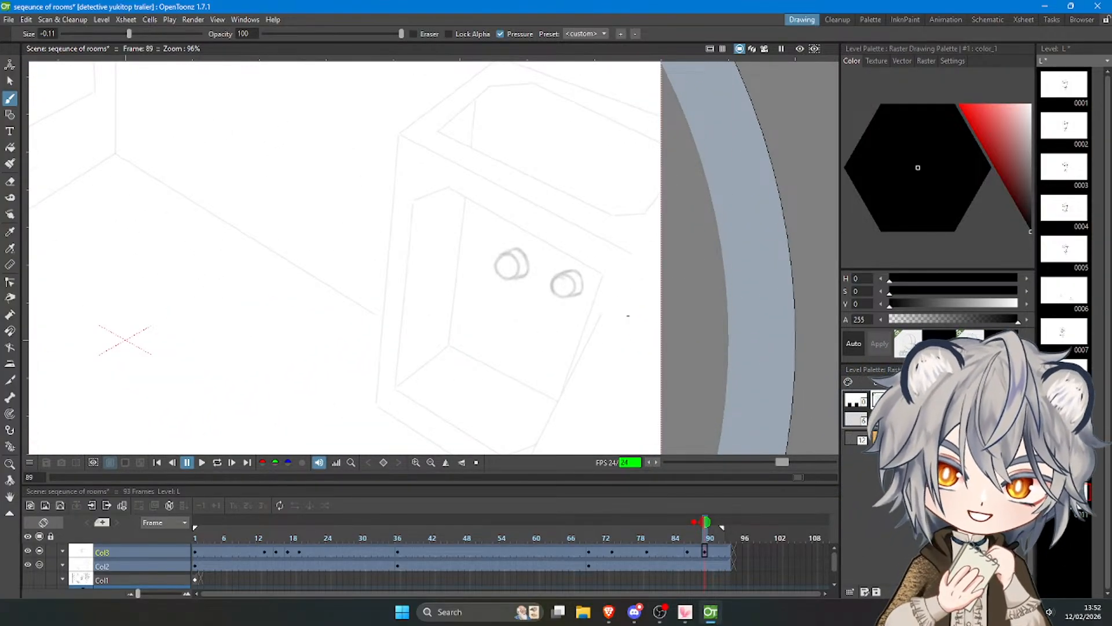
pyautogui.scroll(-5, 611, 281)
pyautogui.scroll(3, 564, 264)
pyautogui.scroll(-5, 583, 225)
pyautogui.scroll(4, 516, 249)
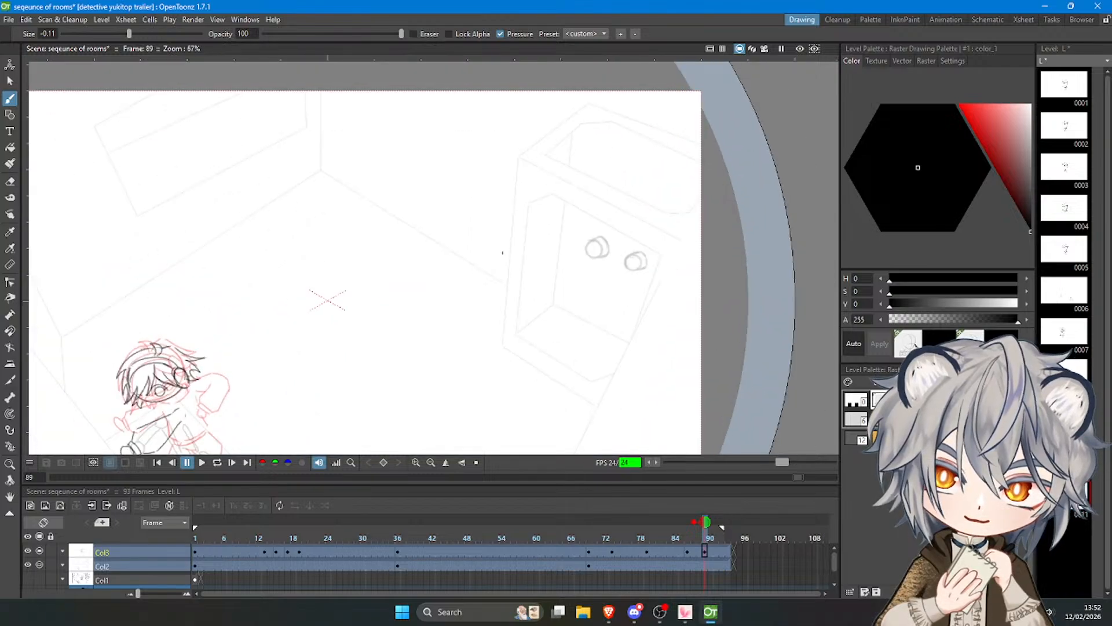
pyautogui.scroll(-3, 502, 252)
pyautogui.scroll(1, 520, 300)
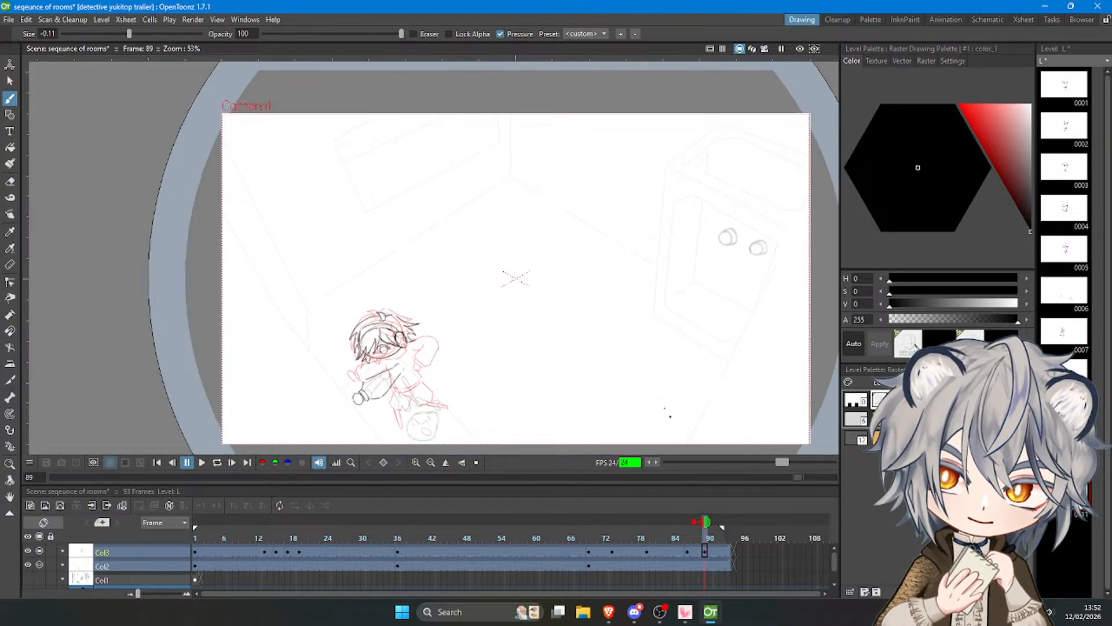
# Select the character's head on frame 89 with a freehand outline and shift it slightly down and left.
pyautogui.moveTo(704, 535)
pyautogui.mouseDown()
pyautogui.moveTo(681, 539)
pyautogui.moveTo(705, 534)
pyautogui.mouseUp()
pyautogui.scroll(1, 401, 361)
pyautogui.scroll(3, 399, 364)
pyautogui.press('s')
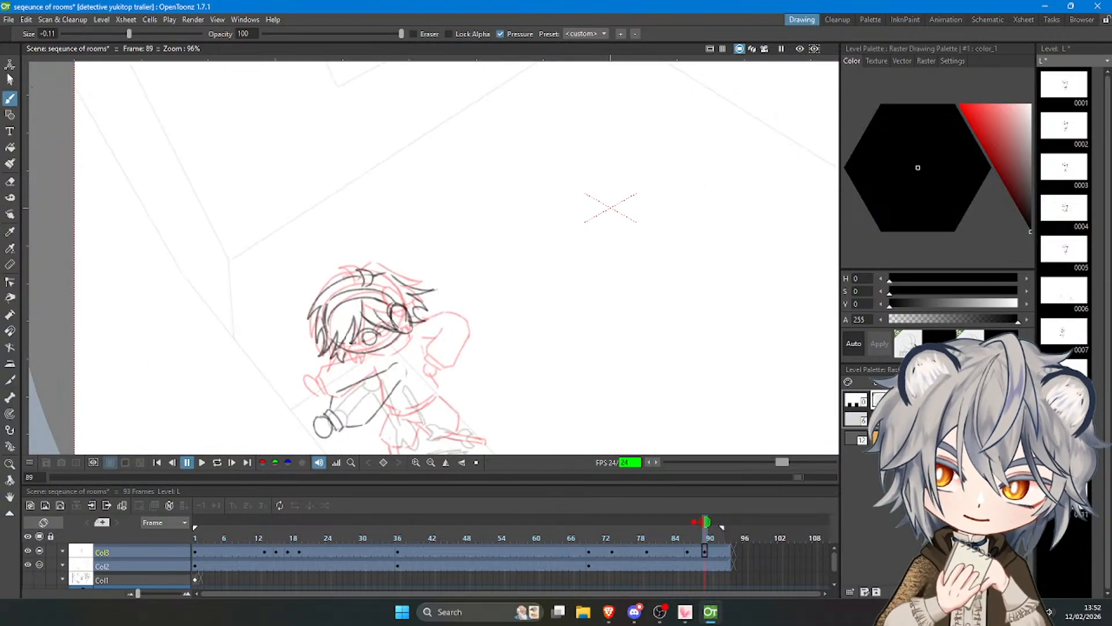
pyautogui.moveTo(327, 371)
pyautogui.mouseDown()
pyautogui.moveTo(424, 334)
pyautogui.moveTo(338, 234)
pyautogui.moveTo(270, 325)
pyautogui.moveTo(313, 374)
pyautogui.mouseUp()
pyautogui.moveTo(392, 340); pyautogui.dragTo(392, 341)
pyautogui.click(603, 414)
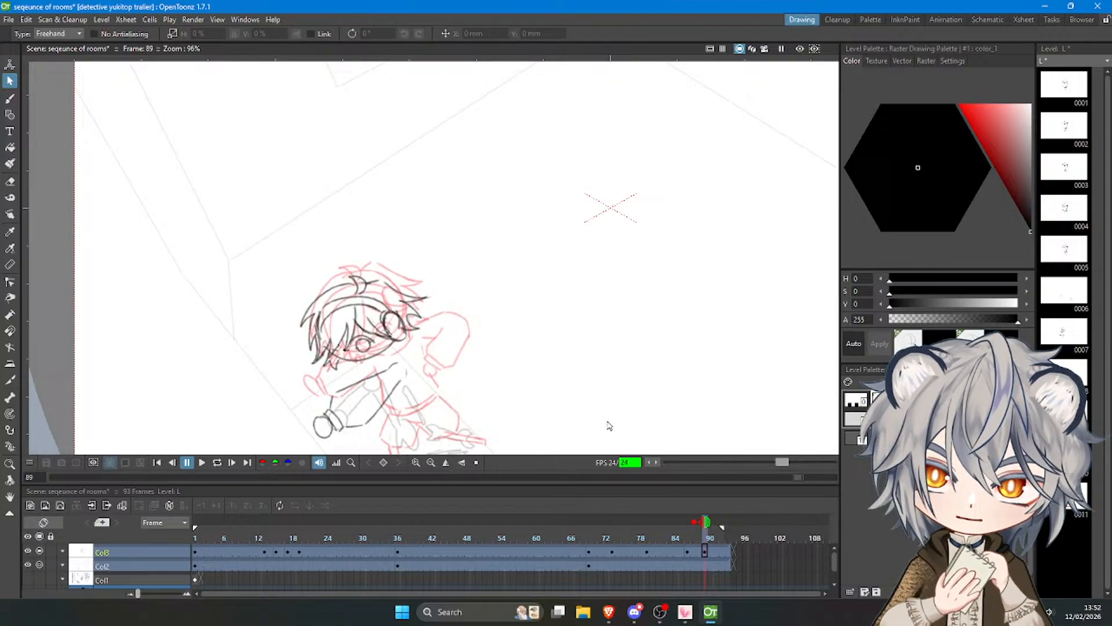
# On frame 86, select the character's whole pose with a freehand outline and move it about 24.51 mm right and 19.5 mm up.
pyautogui.click(688, 549)
pyautogui.scroll(-1, 470, 283)
pyautogui.moveTo(306, 272)
pyautogui.mouseDown()
pyautogui.moveTo(310, 409)
pyautogui.moveTo(373, 461)
pyautogui.moveTo(311, 230)
pyautogui.mouseUp()
pyautogui.moveTo(383, 329)
pyautogui.mouseDown()
pyautogui.moveTo(422, 308)
pyautogui.moveTo(410, 309)
pyautogui.mouseUp()
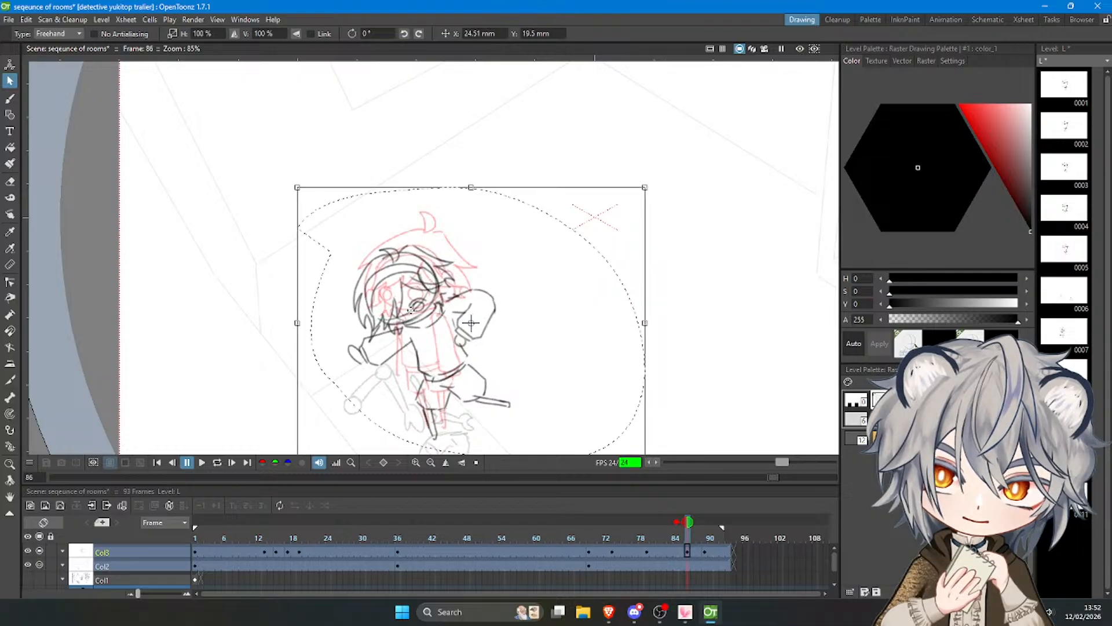
# Return to frame 89 and brush in the jacket collar beneath the character's face.
pyautogui.moveTo(687, 534); pyautogui.dragTo(707, 533)
pyautogui.scroll(-5, 492, 259)
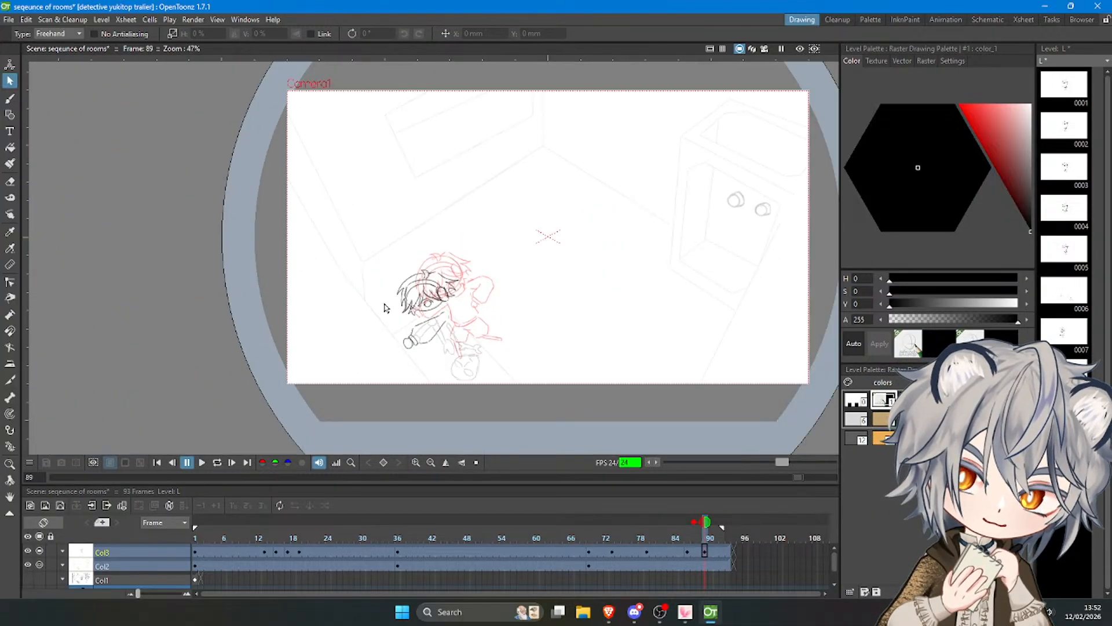
pyautogui.scroll(5, 372, 305)
pyautogui.click(10, 99)
pyautogui.scroll(4, 534, 295)
pyautogui.scroll(1, 591, 338)
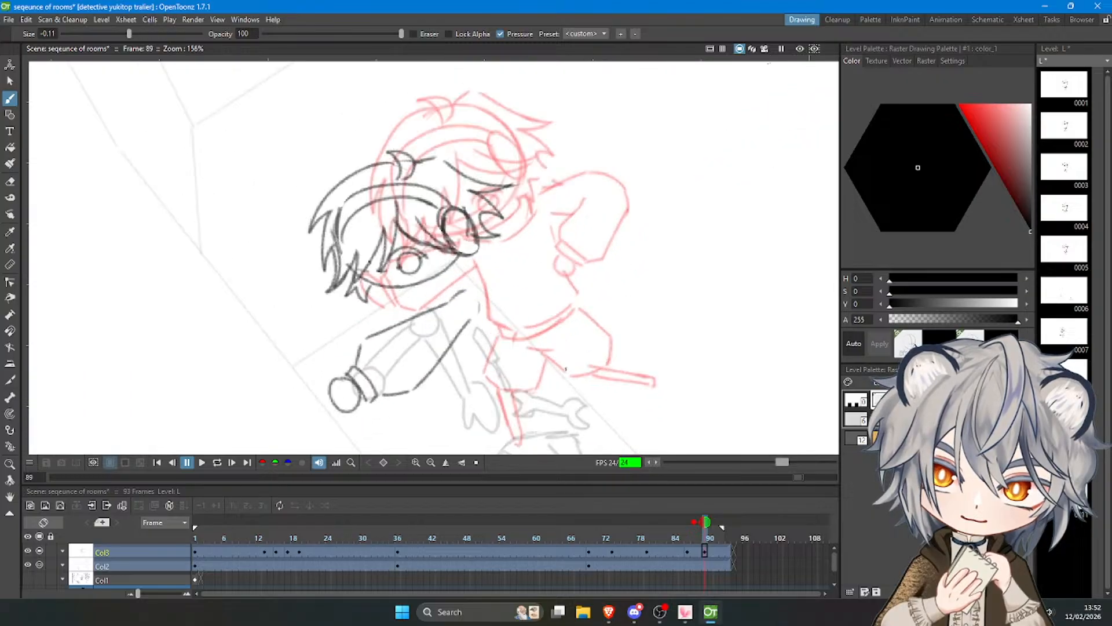
pyautogui.hotkey('ctrl', 'z')
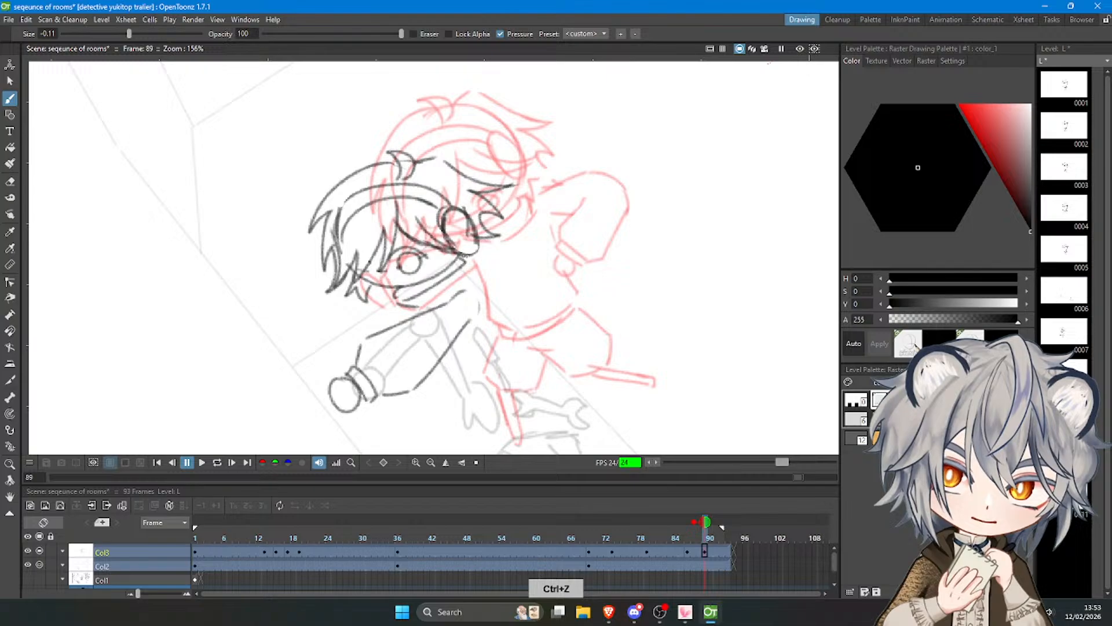
# Draw the back line of the torso, curving from below the headphone ear cup down to the waist.
pyautogui.moveTo(467, 256); pyautogui.dragTo(513, 326)
pyautogui.hotkey('ctrl', 'z')
pyautogui.hotkey('ctrl', 'z')
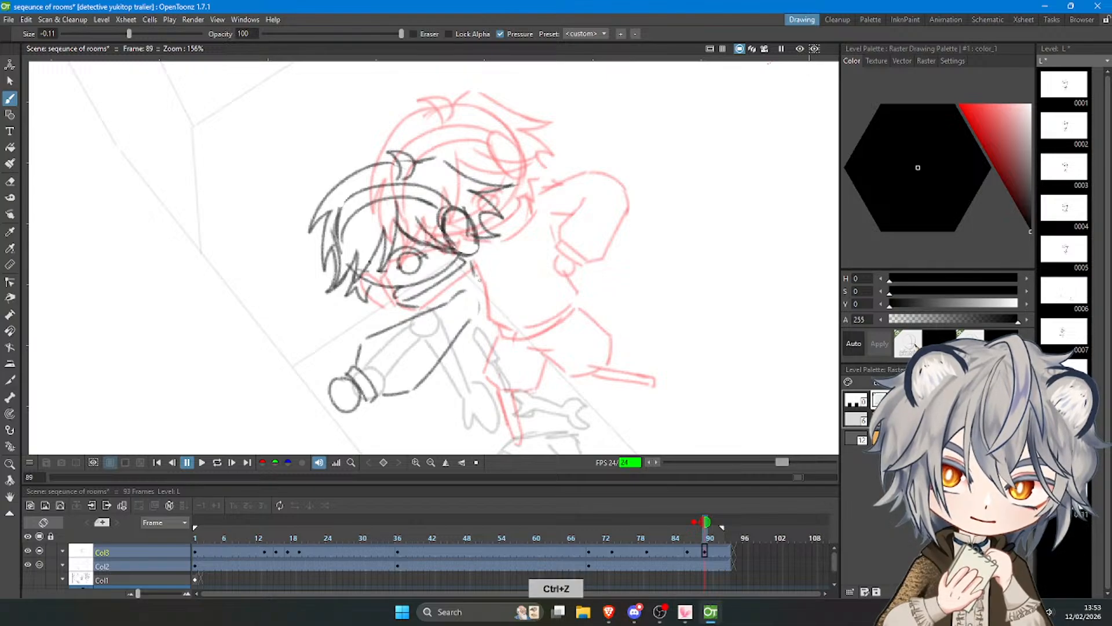
pyautogui.hotkey('ctrl', 'z')
pyautogui.moveTo(479, 279); pyautogui.dragTo(524, 319)
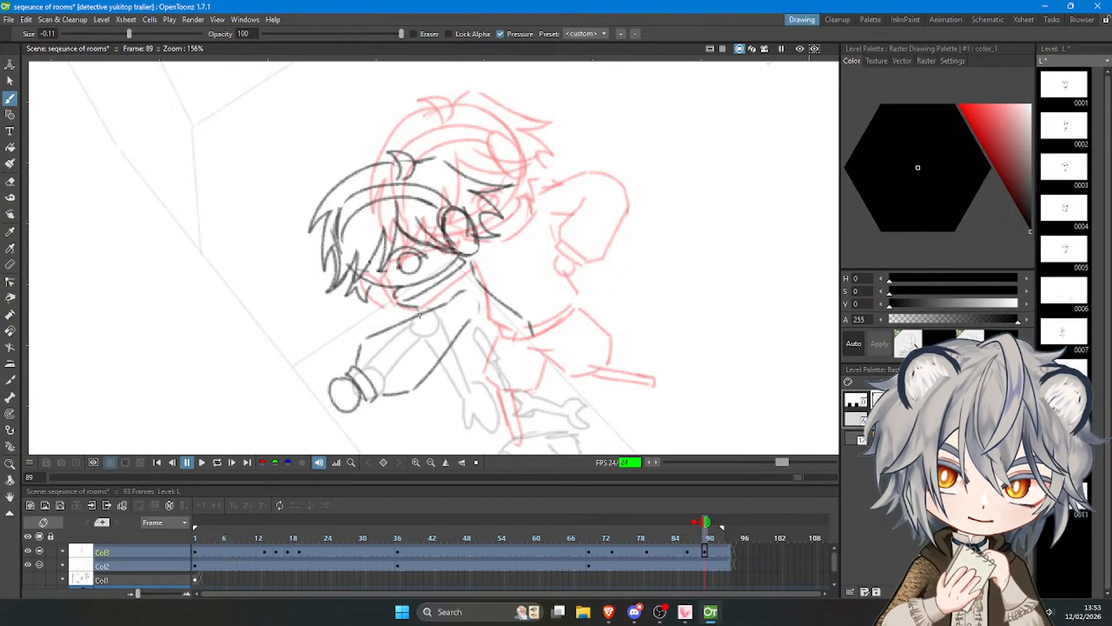
pyautogui.hotkey('ctrl', 'z')
# Draw the jacket's curved lower hem from the front edge to the back line, with a second line forming the waistband.
pyautogui.moveTo(451, 346)
pyautogui.mouseDown()
pyautogui.moveTo(469, 376)
pyautogui.moveTo(524, 337)
pyautogui.mouseUp()
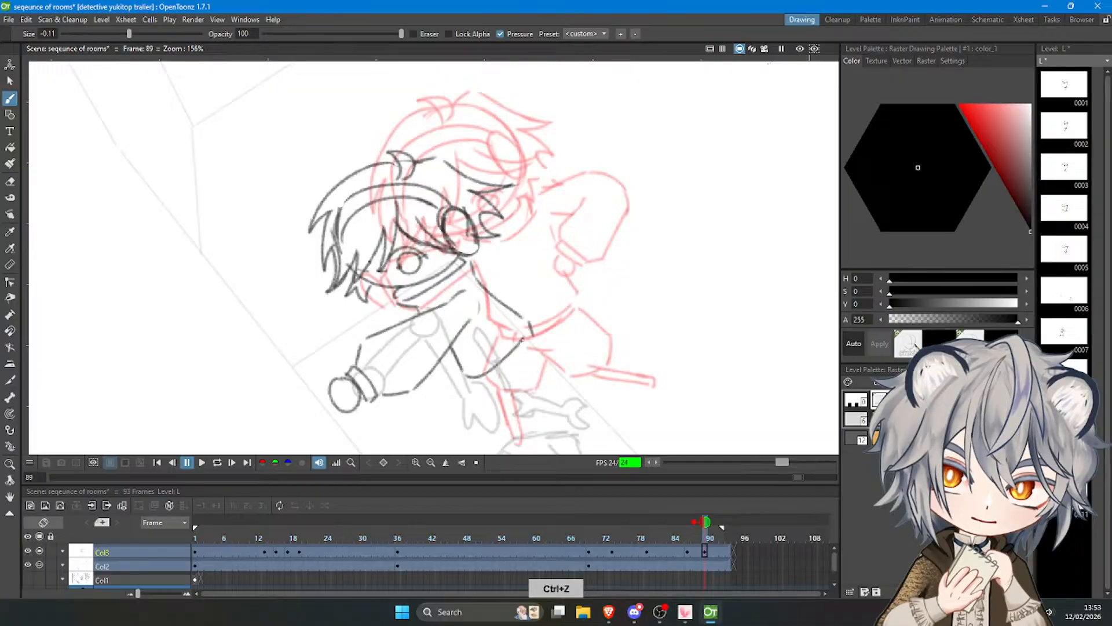
pyautogui.hotkey('ctrl', 'z')
pyautogui.hotkey('ctrl', 'z')
pyautogui.moveTo(450, 346)
pyautogui.mouseDown()
pyautogui.moveTo(507, 357)
pyautogui.moveTo(484, 372)
pyautogui.moveTo(525, 336)
pyautogui.moveTo(474, 376)
pyautogui.moveTo(523, 348)
pyautogui.mouseUp()
pyautogui.hotkey('ctrl', 'z')
pyautogui.hotkey('ctrl', 'z')
pyautogui.hotkey('ctrl', 'z')
pyautogui.moveTo(471, 377); pyautogui.dragTo(529, 336)
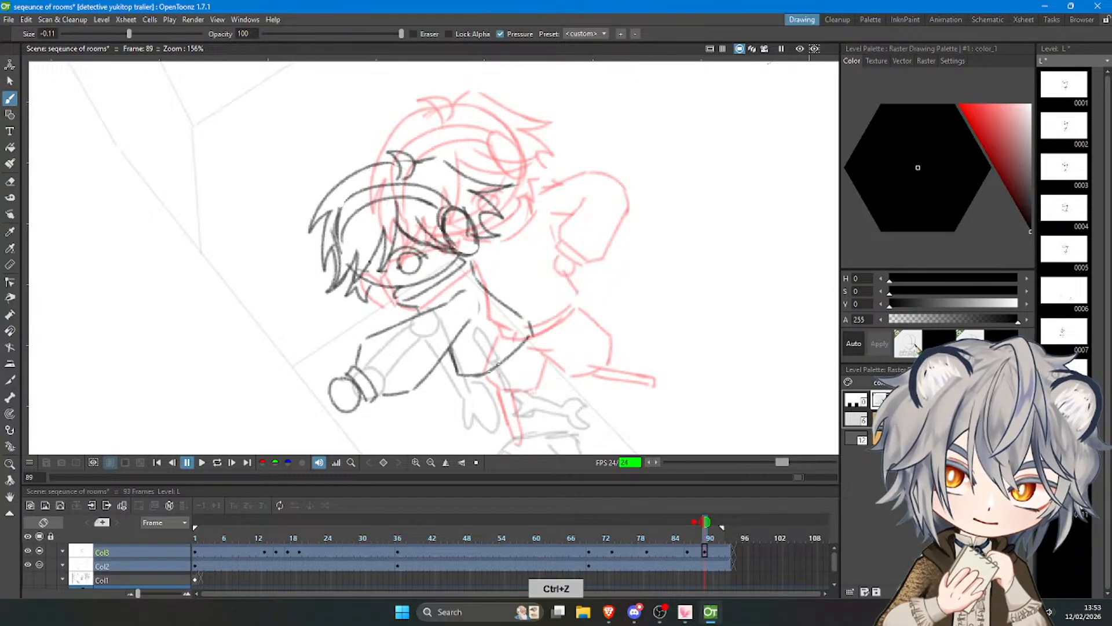
pyautogui.moveTo(482, 383); pyautogui.dragTo(536, 341)
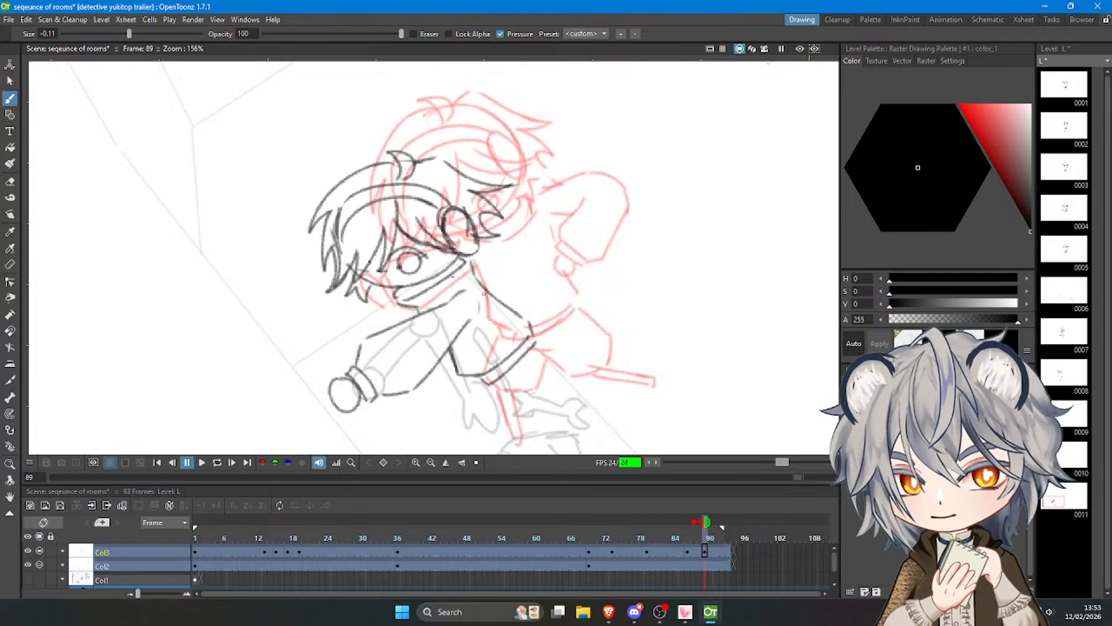
# Draw the character's small far eye beneath the left side of the fringe.
pyautogui.press('-')
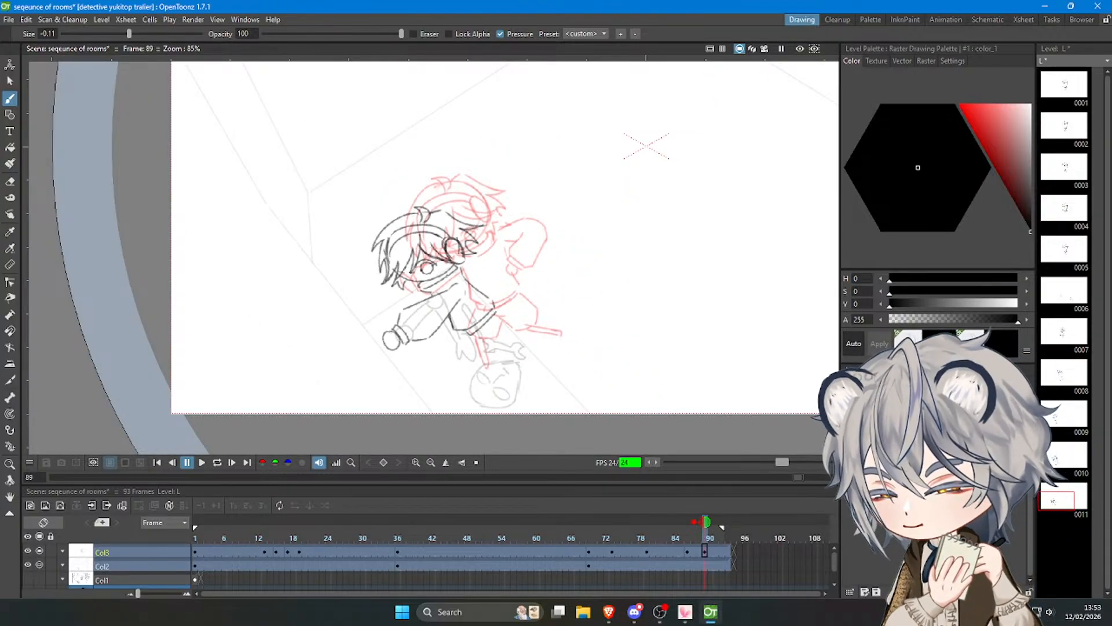
pyautogui.press('-')
pyautogui.scroll(-6, 418, 308)
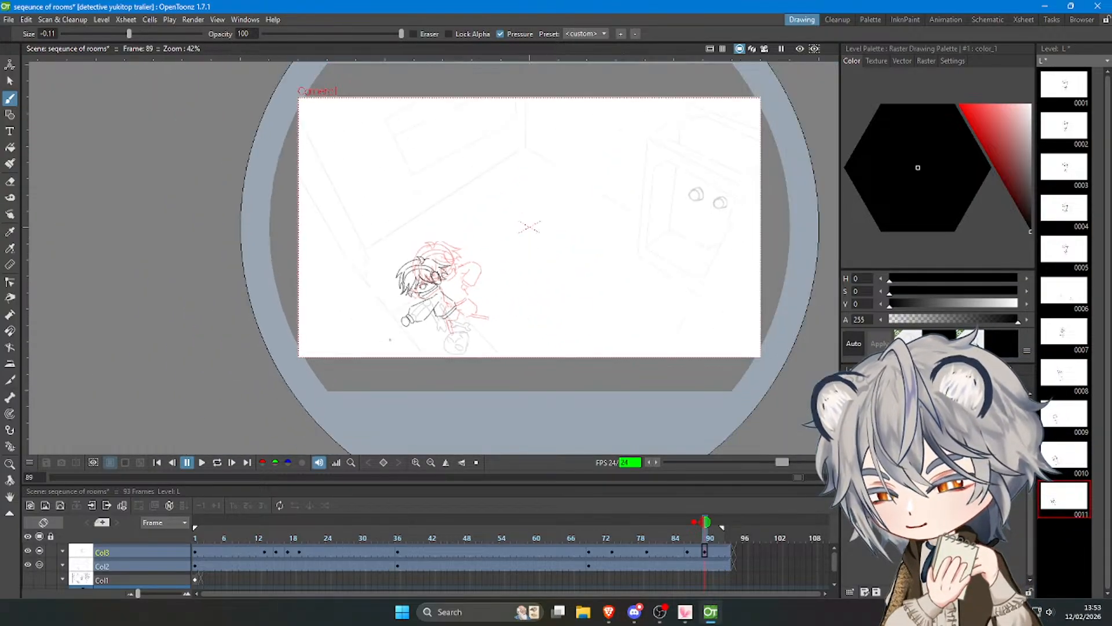
pyautogui.scroll(5, 689, 190)
pyautogui.scroll(-2, 688, 191)
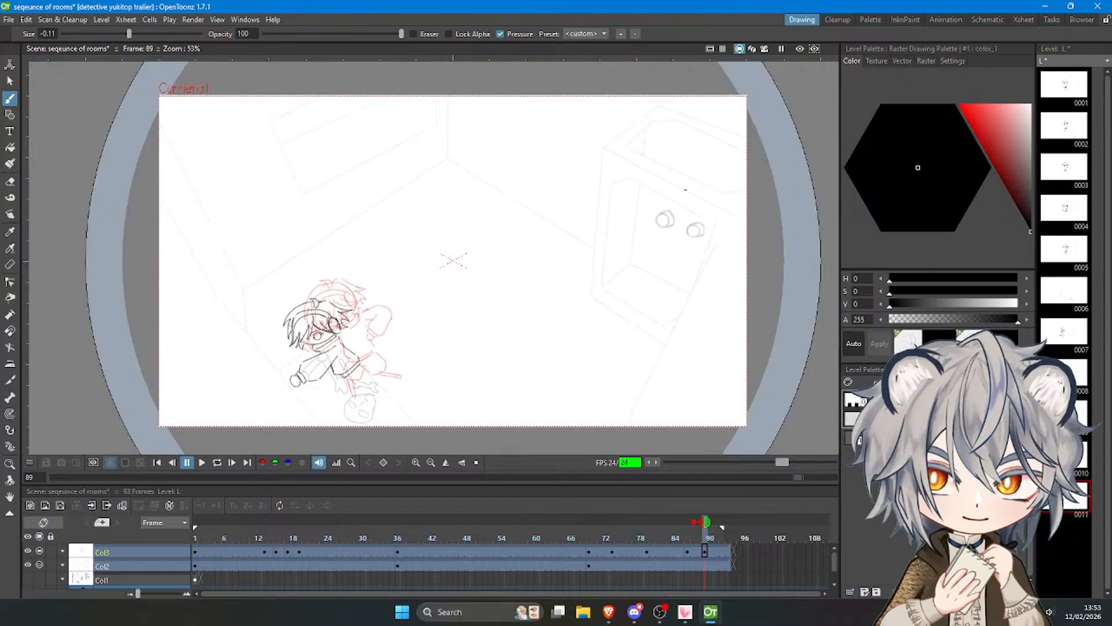
pyautogui.scroll(3, 237, 282)
pyautogui.scroll(-4, 445, 282)
pyautogui.scroll(7, 359, 356)
pyautogui.scroll(2, 458, 301)
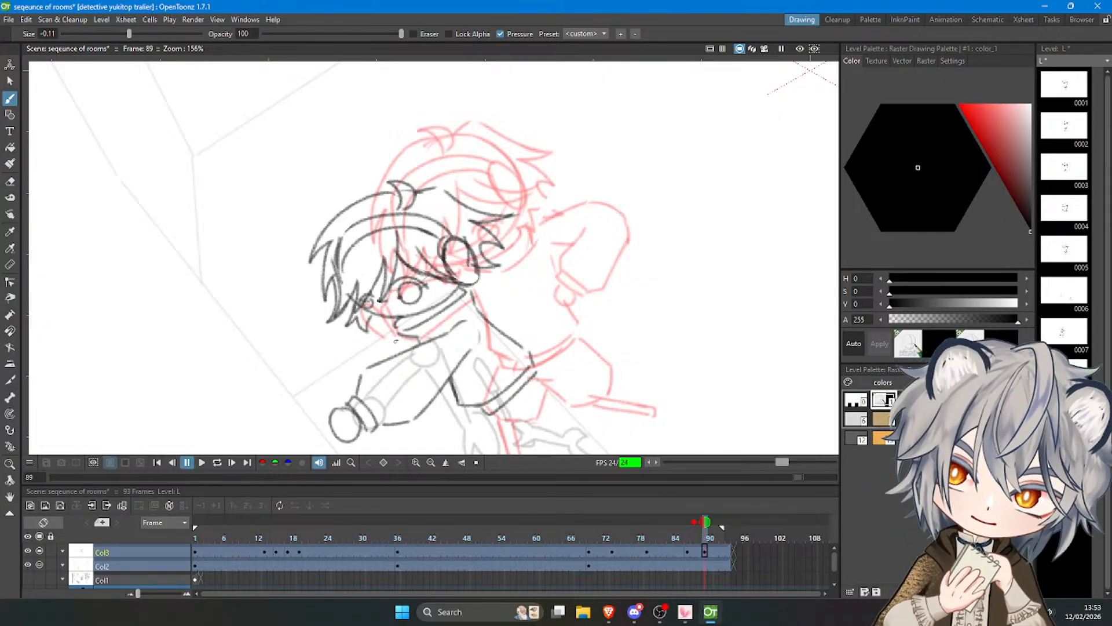
pyautogui.hotkey('ctrl', 'z')
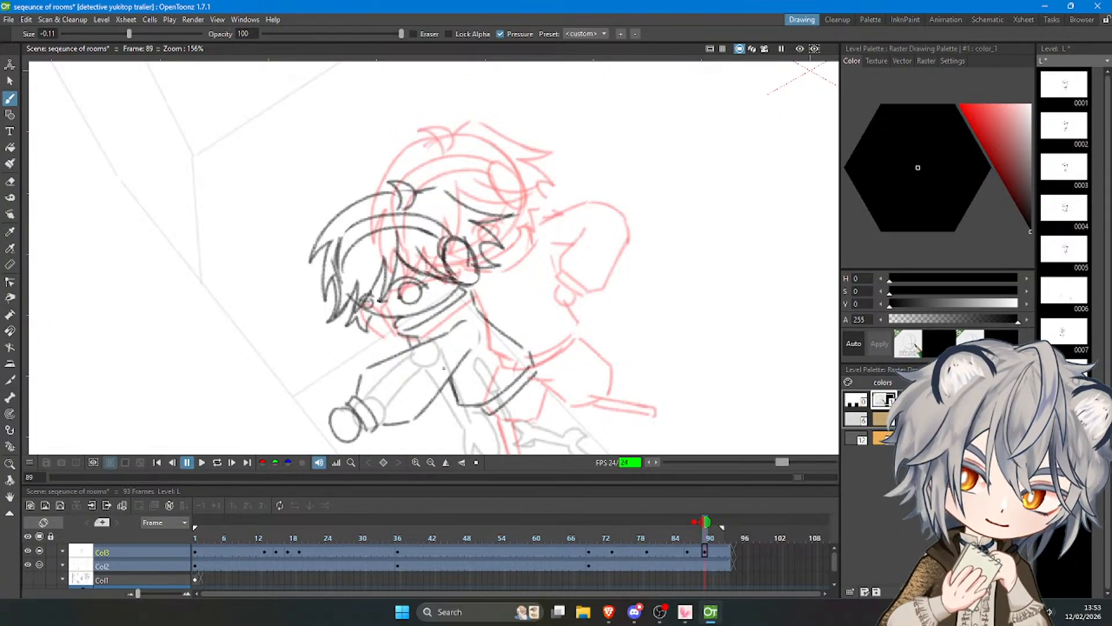
# Reinforce the jacket's front edge and close the gap in the hair outline across the crown.
pyautogui.moveTo(447, 381); pyautogui.dragTo(458, 409)
pyautogui.scroll(-1, 517, 237)
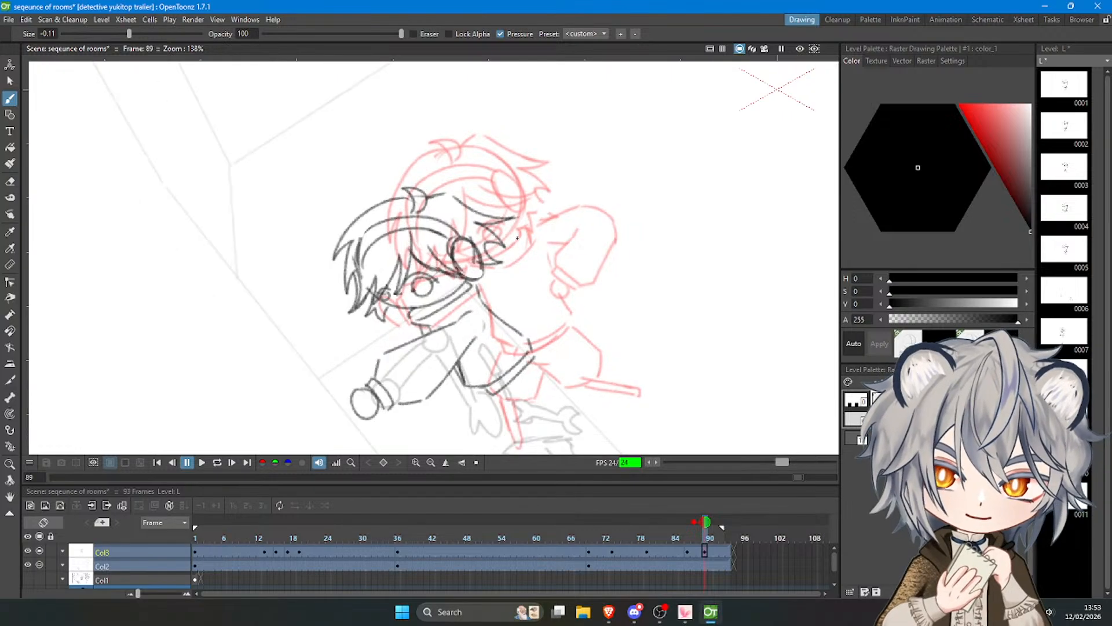
pyautogui.hotkey('ctrl', 'z')
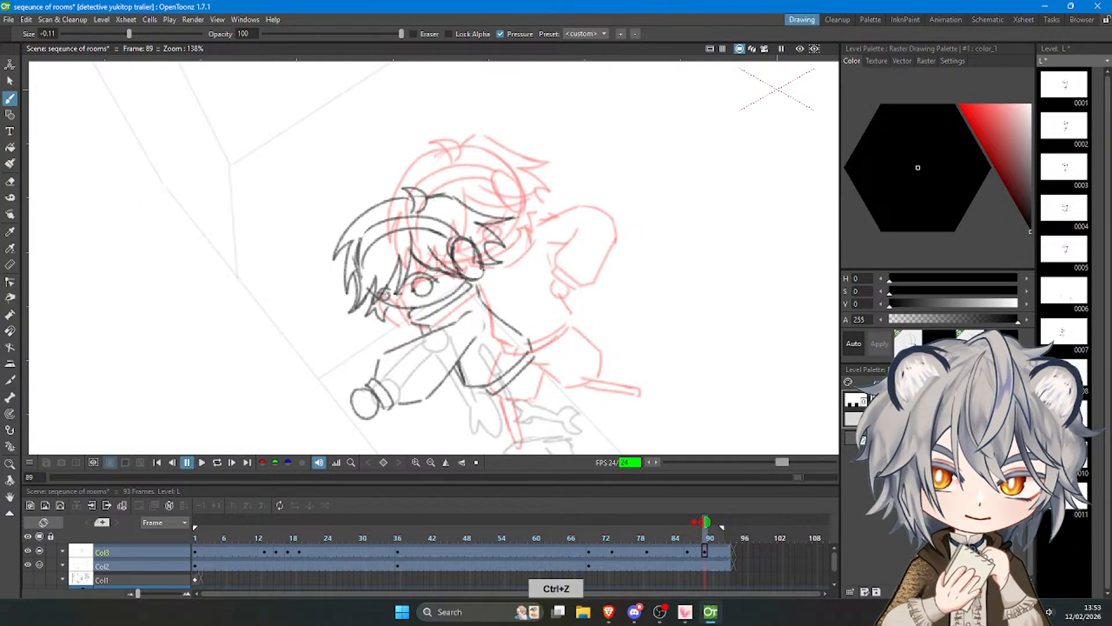
pyautogui.scroll(-4, 472, 102)
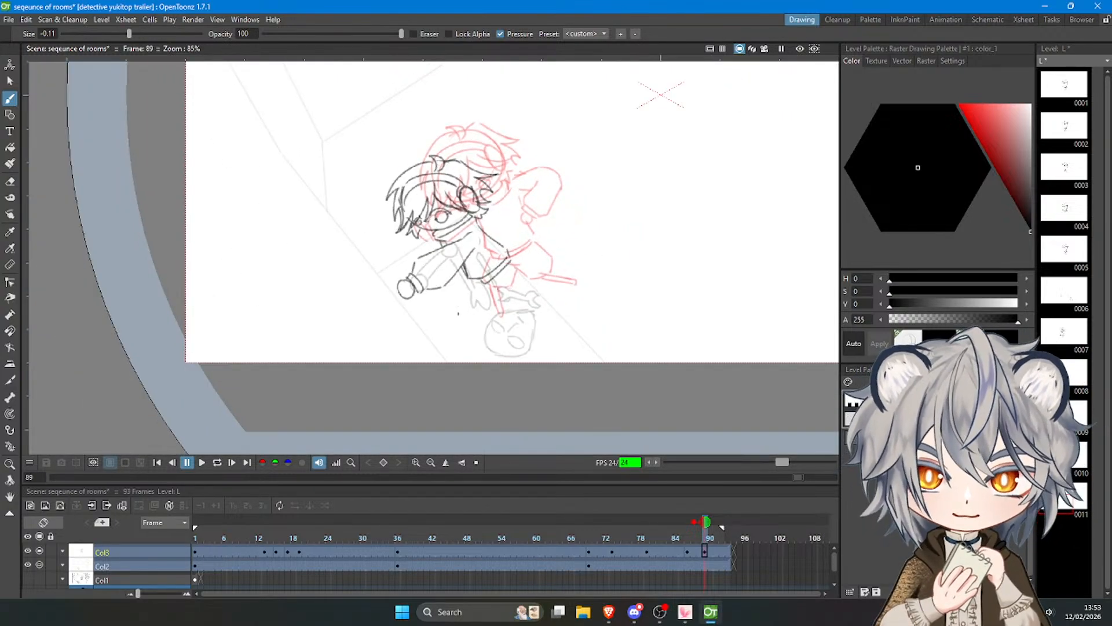
# Draw the shorts below the jacket hem and the far leg stretched out behind, redoing strokes until the shapes fit.
pyautogui.scroll(3, 458, 314)
pyautogui.hotkey('ctrl', 'z')
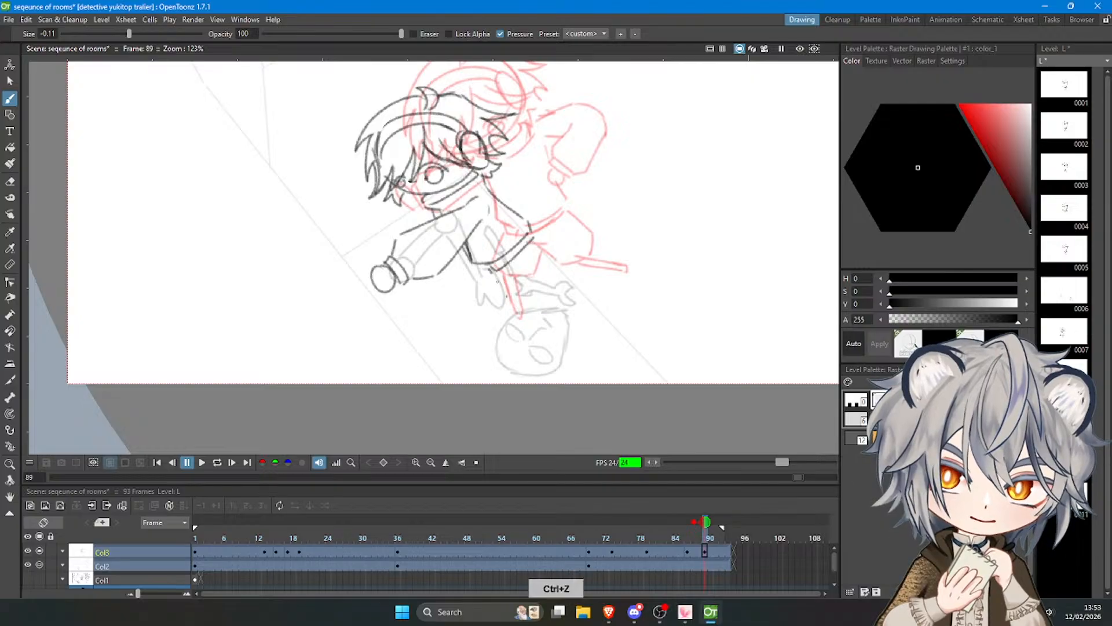
pyautogui.moveTo(488, 267)
pyautogui.mouseDown()
pyautogui.moveTo(506, 297)
pyautogui.moveTo(527, 276)
pyautogui.moveTo(520, 262)
pyautogui.moveTo(518, 293)
pyautogui.moveTo(505, 298)
pyautogui.moveTo(529, 270)
pyautogui.moveTo(517, 256)
pyautogui.moveTo(529, 286)
pyautogui.moveTo(518, 260)
pyautogui.moveTo(555, 279)
pyautogui.moveTo(552, 241)
pyautogui.moveTo(537, 243)
pyautogui.moveTo(549, 277)
pyautogui.moveTo(563, 254)
pyautogui.moveTo(539, 277)
pyautogui.moveTo(564, 265)
pyautogui.moveTo(536, 237)
pyautogui.moveTo(561, 244)
pyautogui.moveTo(554, 235)
pyautogui.moveTo(562, 256)
pyautogui.moveTo(559, 241)
pyautogui.moveTo(563, 266)
pyautogui.moveTo(584, 268)
pyautogui.moveTo(589, 247)
pyautogui.mouseUp()
pyautogui.hotkey('ctrl', 'z')
pyautogui.hotkey('ctrl', 'z')
pyautogui.hotkey('ctrl', 'z')
pyautogui.hotkey('ctrl', 'z')
pyautogui.hotkey('ctrl', 'z')
pyautogui.hotkey('ctrl', 'z')
pyautogui.hotkey('ctrl', 'z')
pyautogui.hotkey('ctrl', 'z')
pyautogui.hotkey('ctrl', 'z')
pyautogui.hotkey('ctrl', 'z')
pyautogui.hotkey('ctrl', 'z')
pyautogui.hotkey('ctrl', 'z')
pyautogui.hotkey('ctrl', 'z')
pyautogui.hotkey('ctrl', 'z')
# Draw the standing leg as a narrow tapered shape reaching from the shorts down to the robot head.
pyautogui.hotkey('ctrl', 'z')
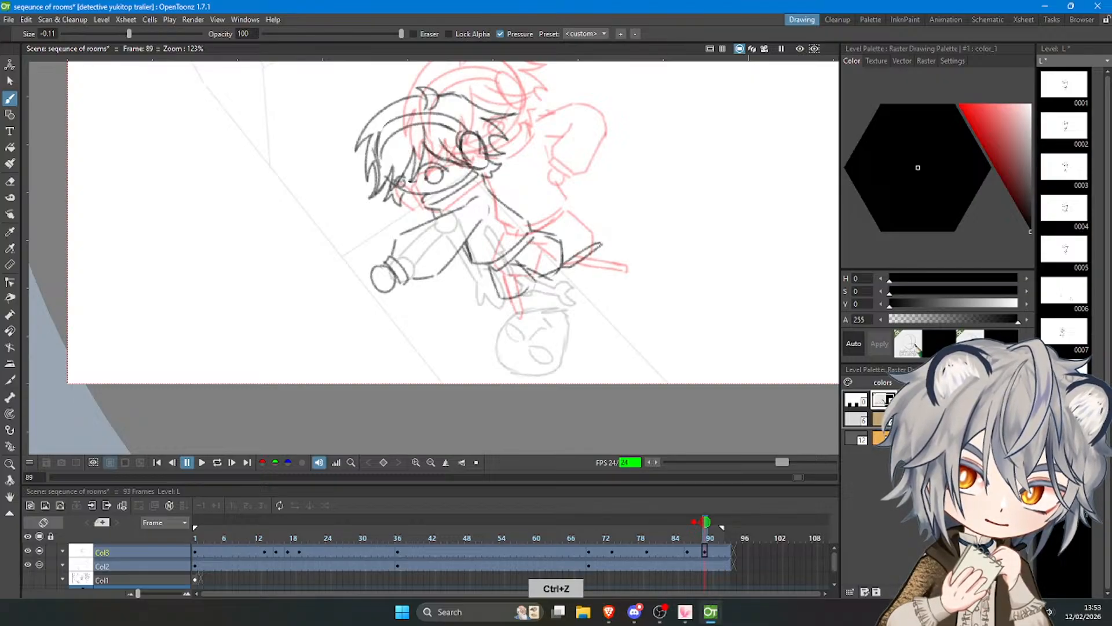
pyautogui.moveTo(514, 294); pyautogui.dragTo(527, 322)
pyautogui.hotkey('ctrl', 'z')
pyautogui.hotkey('ctrl', 'z')
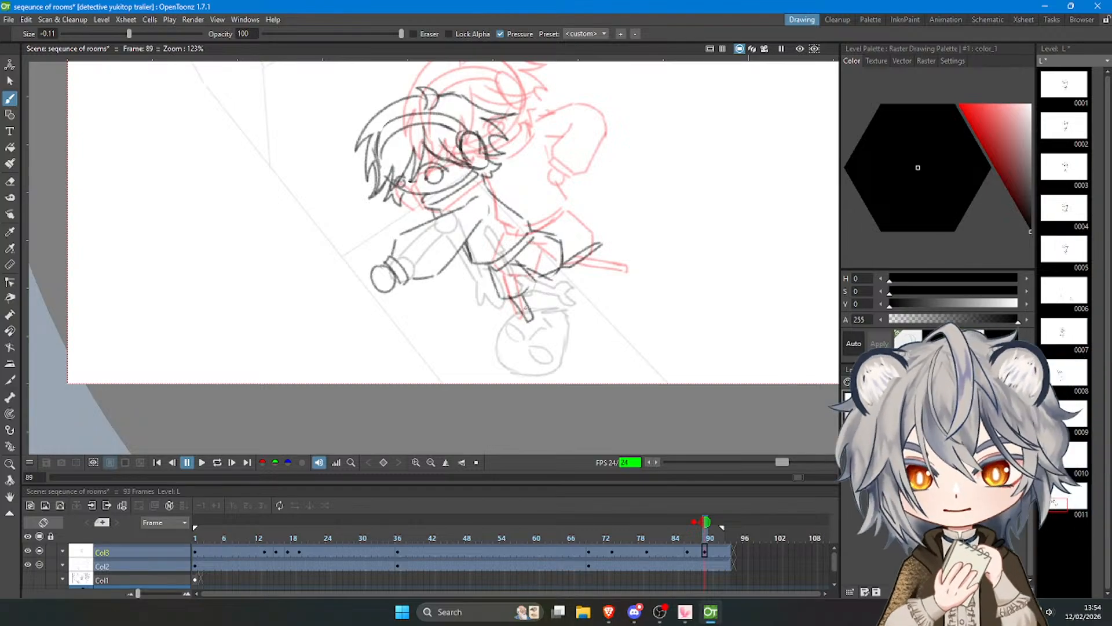
pyautogui.hotkey('ctrl', 'z')
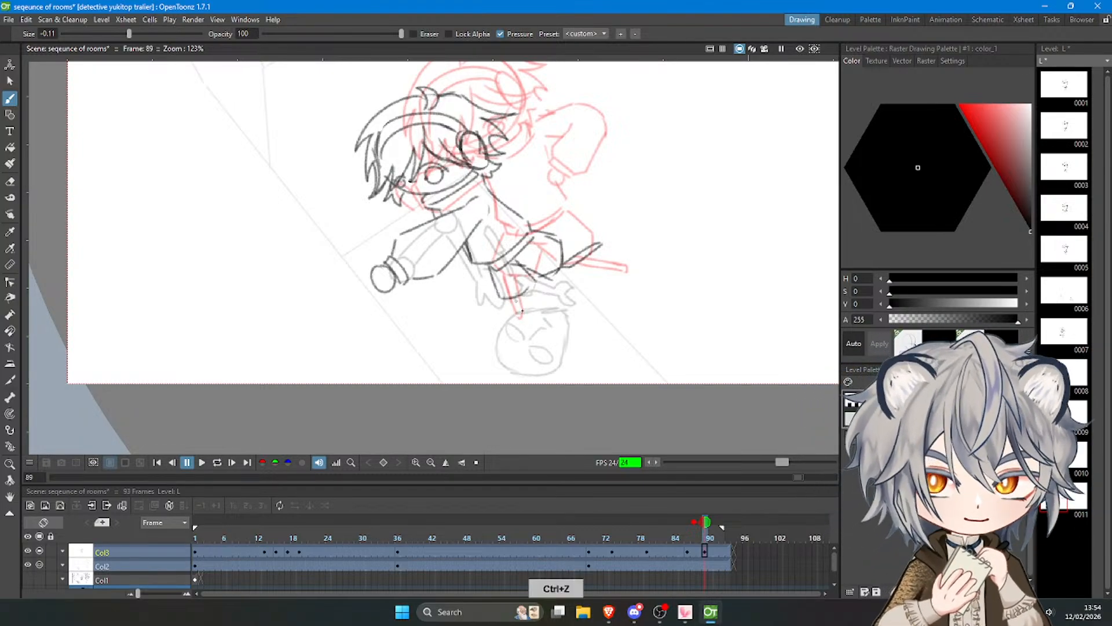
pyautogui.hotkey('ctrl', 'z')
pyautogui.moveTo(513, 300); pyautogui.dragTo(526, 325)
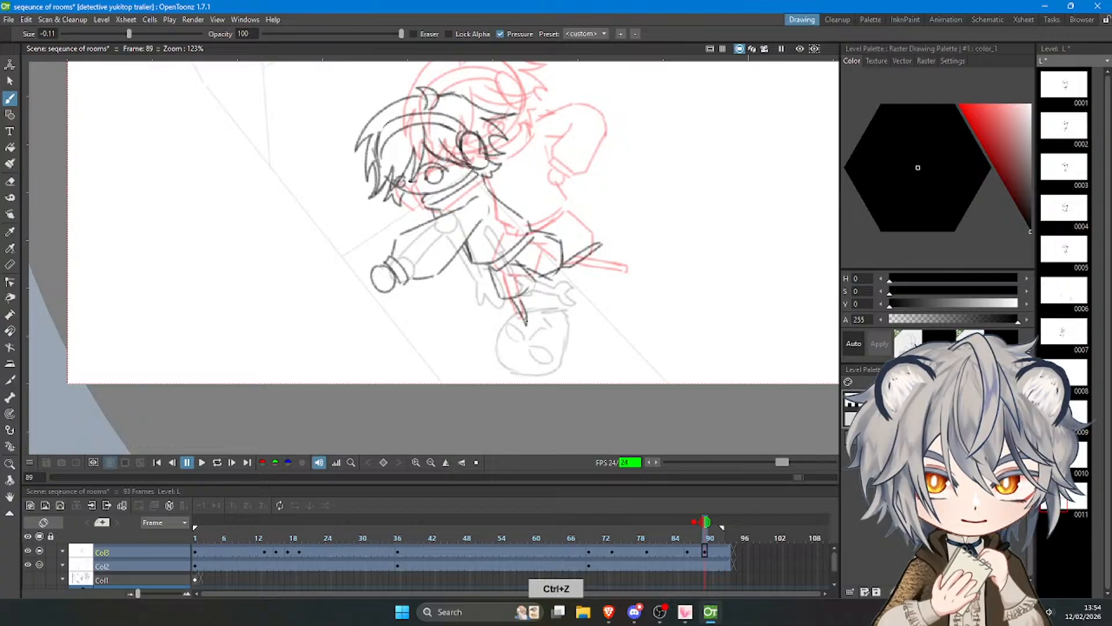
# Select the entire frame 89 pose with a freehand outline and move it slightly up and left.
pyautogui.scroll(-1, 555, 324)
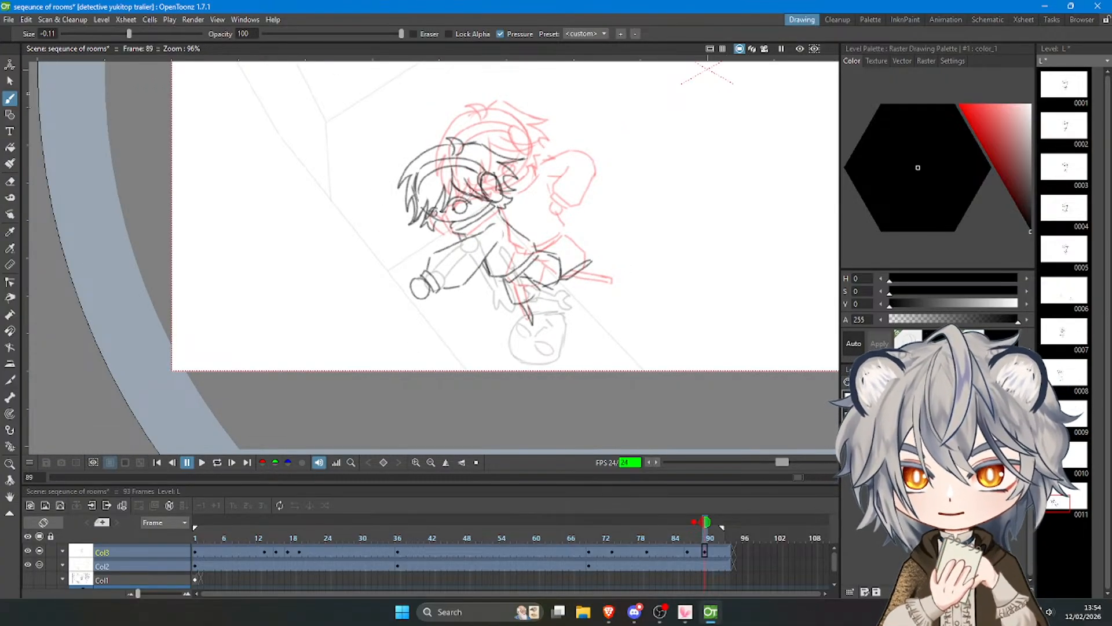
pyautogui.click(10, 81)
pyautogui.moveTo(427, 335)
pyautogui.mouseDown()
pyautogui.moveTo(468, 362)
pyautogui.moveTo(463, 98)
pyautogui.moveTo(413, 321)
pyautogui.mouseUp()
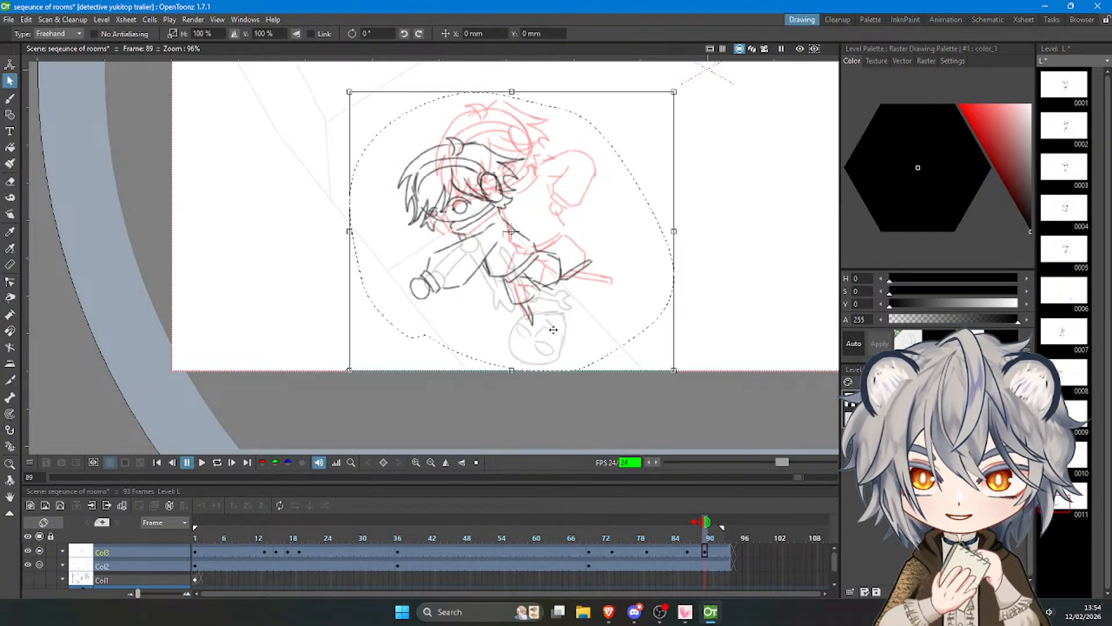
pyautogui.moveTo(549, 307); pyautogui.dragTo(542, 291)
pyautogui.click(693, 265)
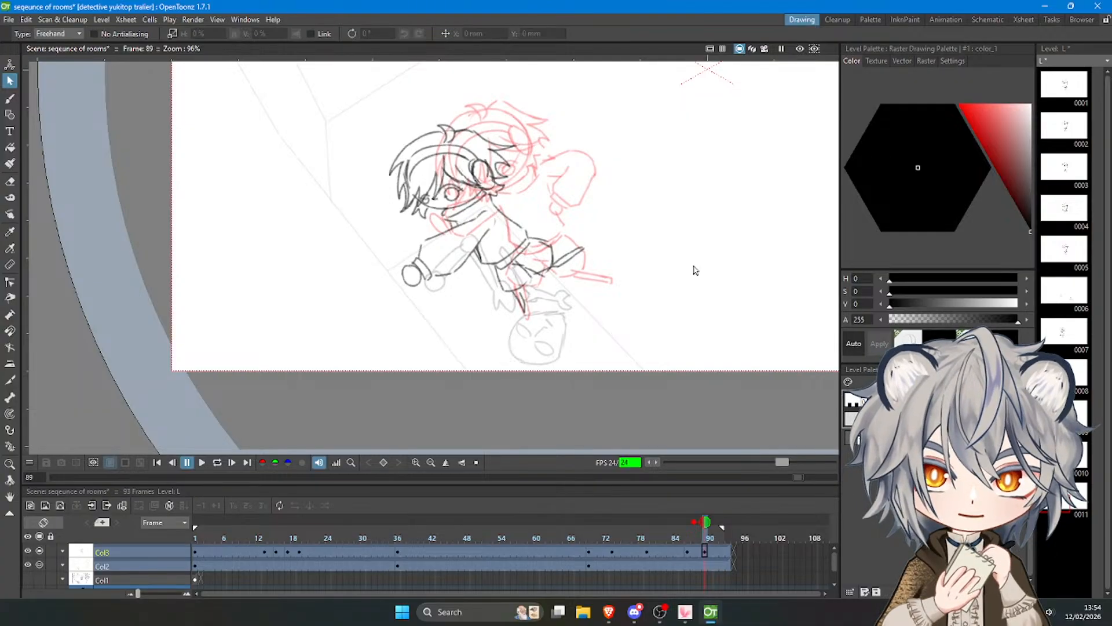
# Strengthen the standing leg's outline below the shorts with the brush.
pyautogui.scroll(1, 452, 156)
pyautogui.click(10, 98)
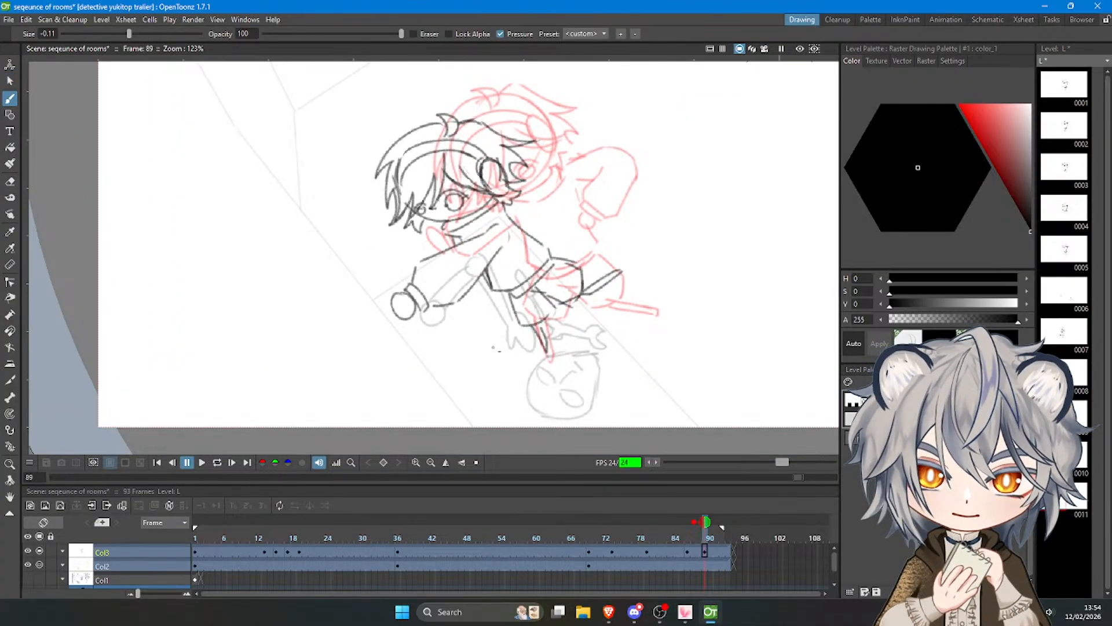
pyautogui.moveTo(532, 326); pyautogui.dragTo(548, 355)
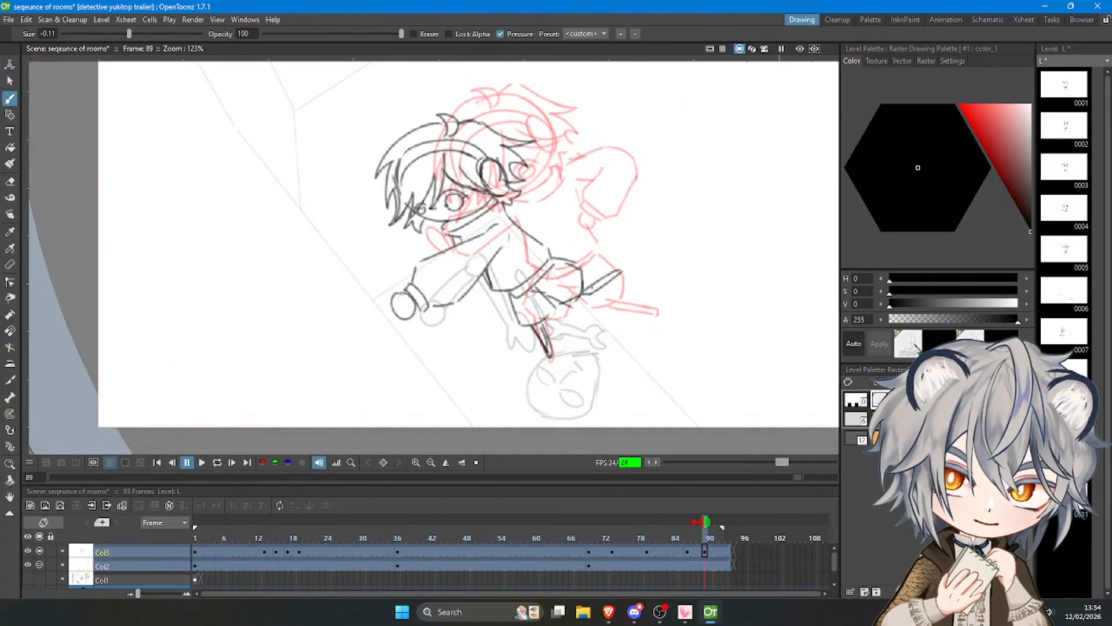
pyautogui.hotkey('ctrl', 'z')
# Erase the rough lines around the rear leg of the shorts and redraw its outline and hem.
pyautogui.press('e')
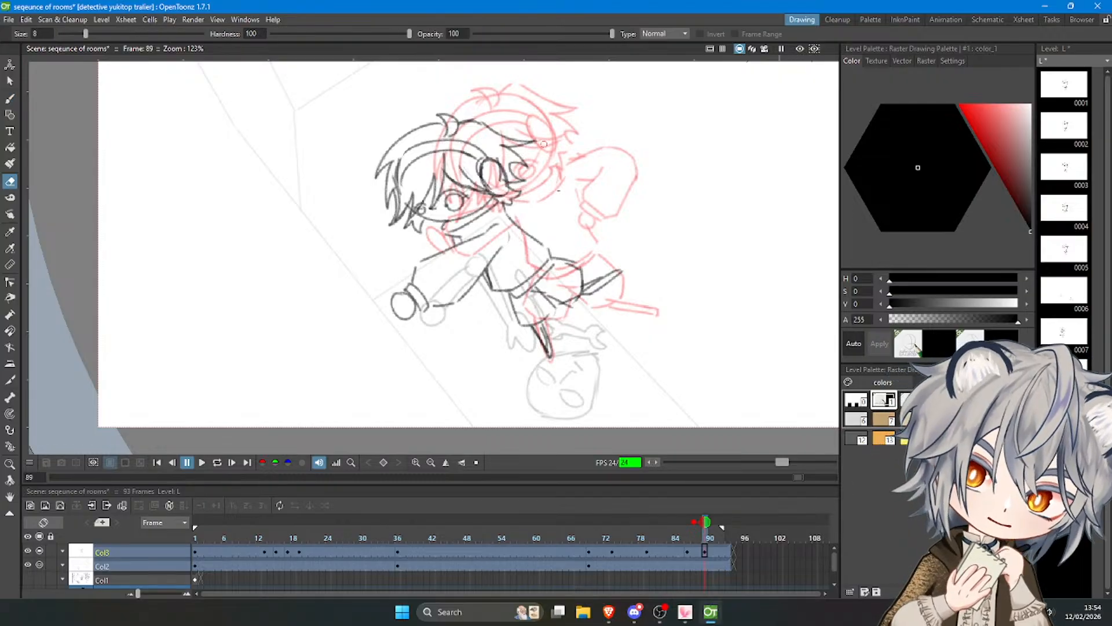
pyautogui.press('e')
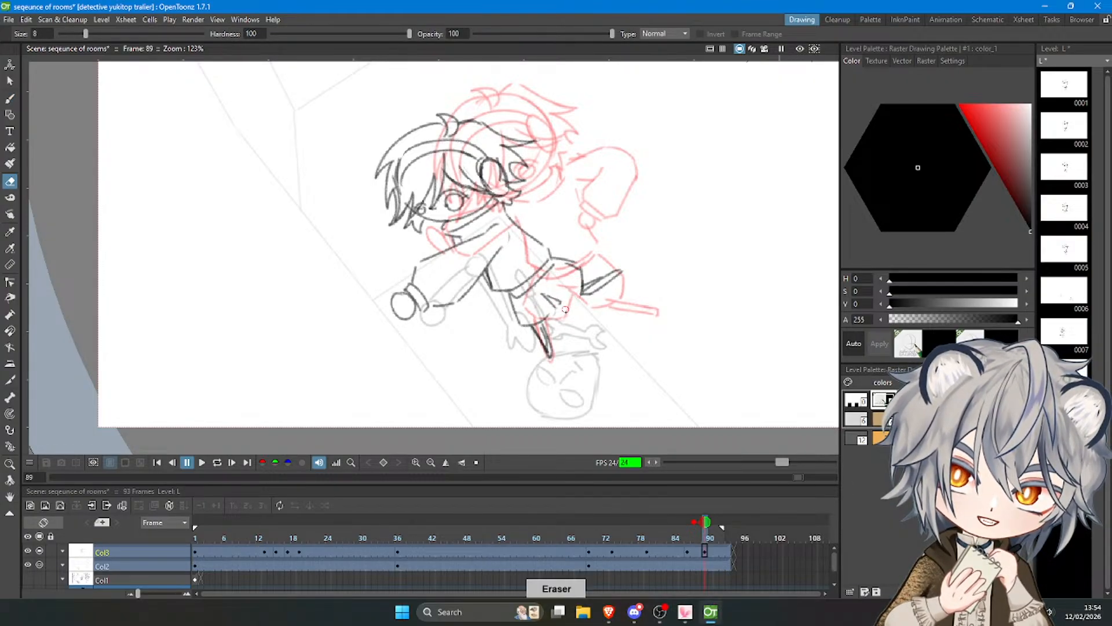
pyautogui.press('b')
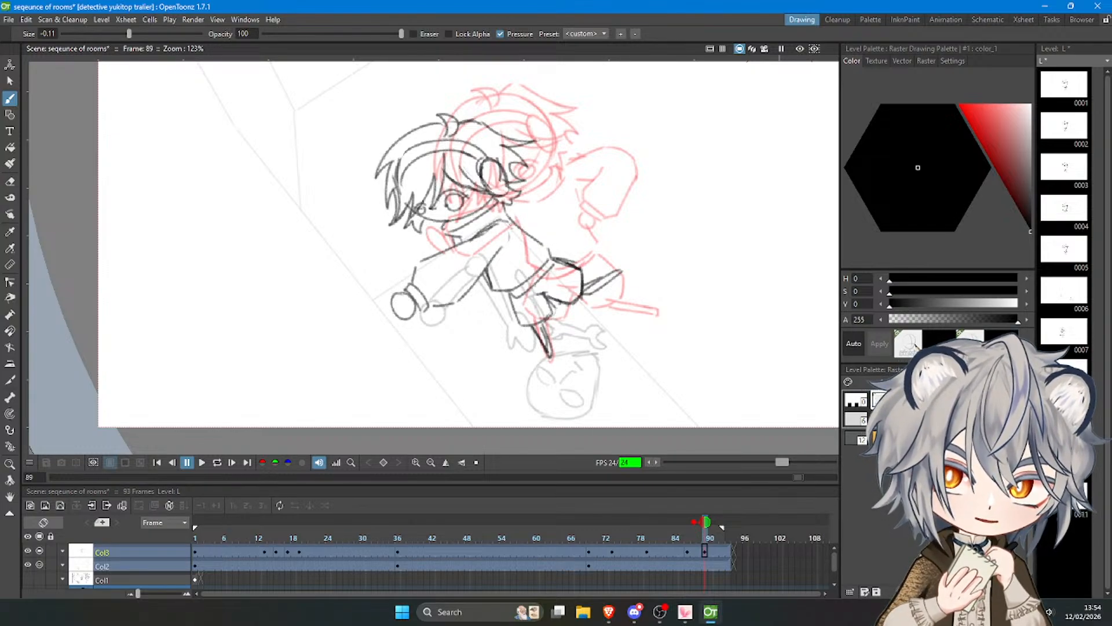
# Play the animation back repeatedly to check the timing of the character's poses up to the leaning pose.
pyautogui.moveTo(699, 534)
pyautogui.mouseDown()
pyautogui.moveTo(711, 533)
pyautogui.moveTo(684, 535)
pyautogui.moveTo(712, 541)
pyautogui.moveTo(686, 538)
pyautogui.moveTo(707, 539)
pyautogui.moveTo(695, 544)
pyautogui.moveTo(705, 549)
pyautogui.moveTo(652, 564)
pyautogui.mouseUp()
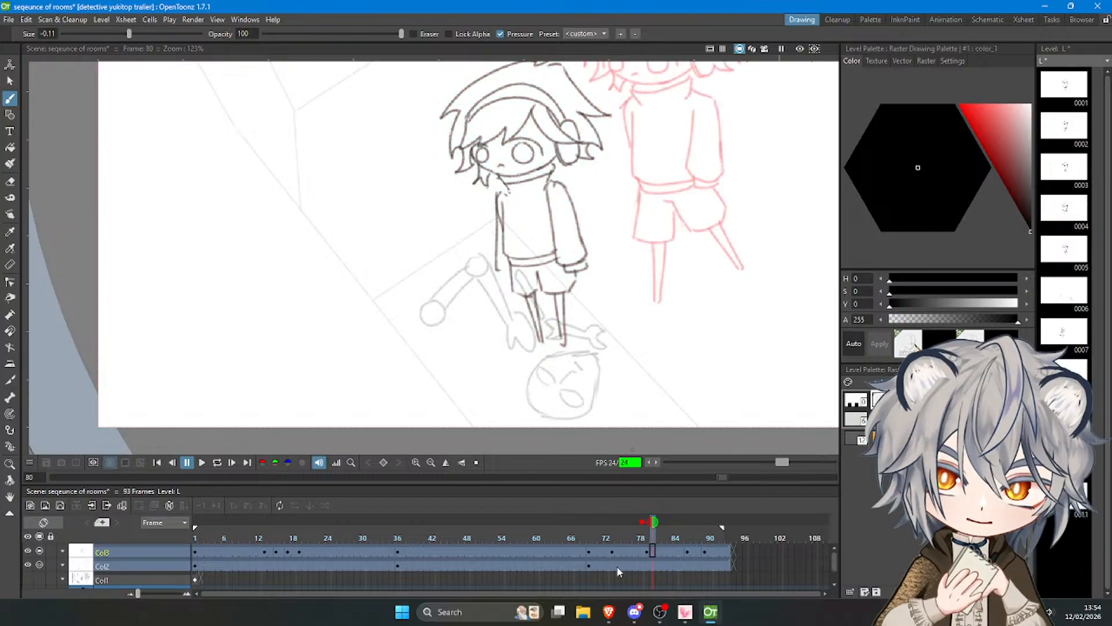
pyautogui.scroll(-3, 497, 444)
pyautogui.click(201, 463)
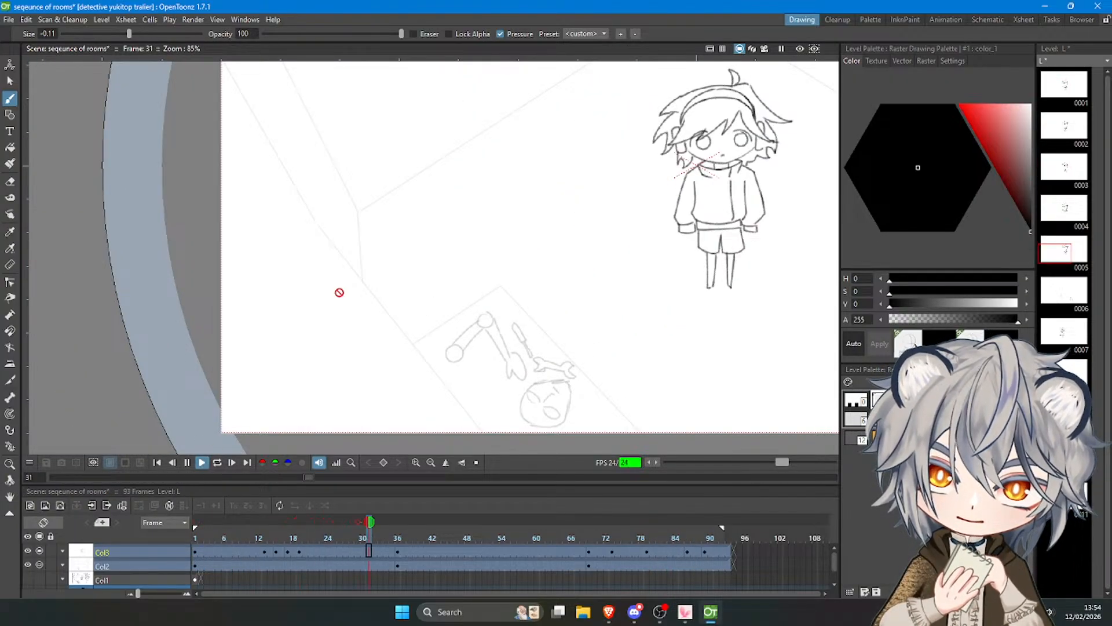
pyautogui.scroll(-3, 281, 372)
pyautogui.scroll(1, 474, 192)
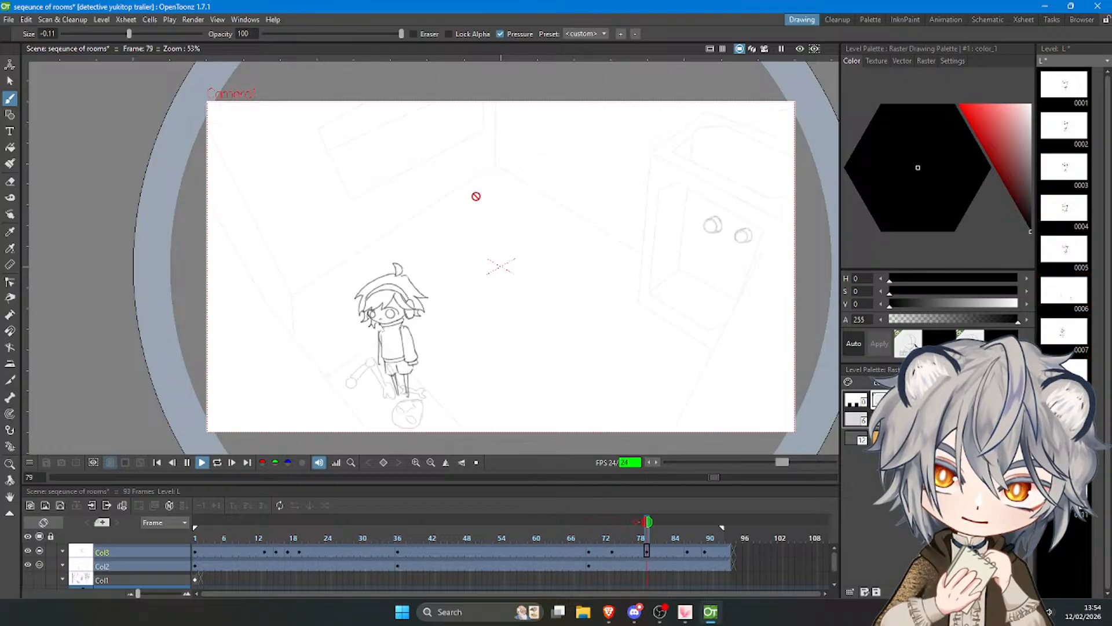
pyautogui.click(202, 463)
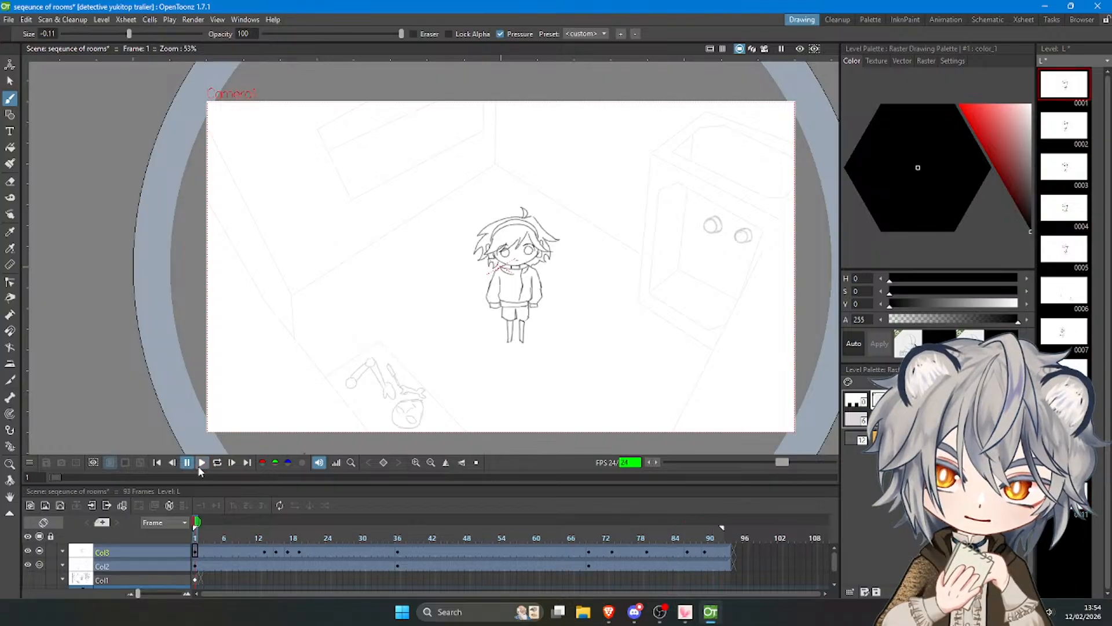
pyautogui.click(200, 463)
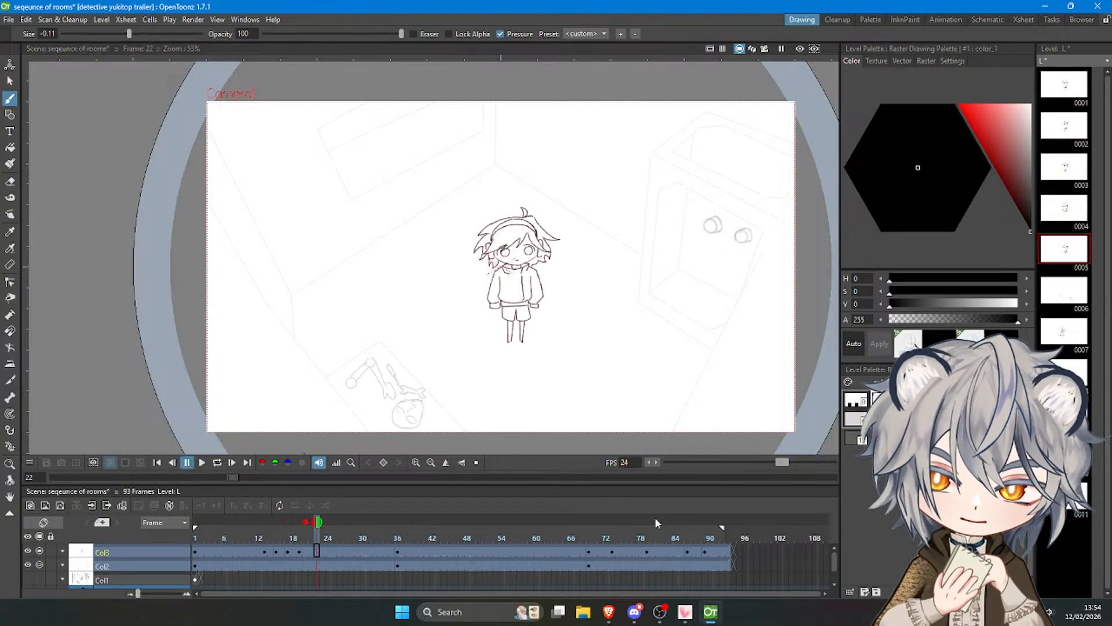
# Extend the mid-leap pose's hold in Col3 so the leaning pose starts at frame 92, and lengthen the Col2 and Col3 exposures.
pyautogui.click(697, 550)
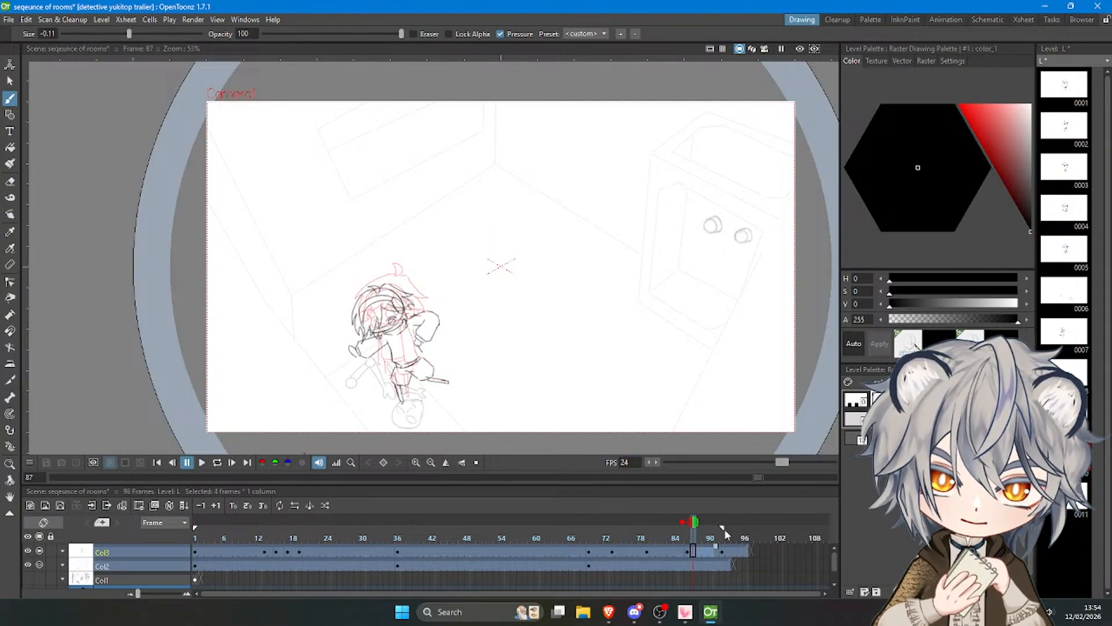
pyautogui.click(723, 563)
pyautogui.moveTo(727, 559); pyautogui.dragTo(762, 557)
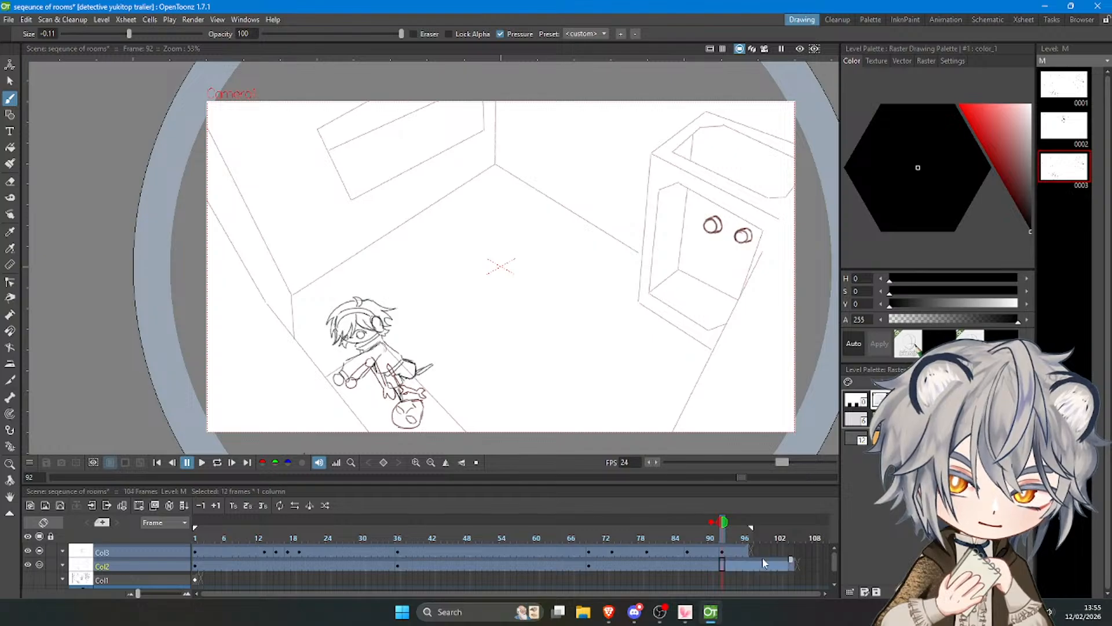
pyautogui.click(742, 550)
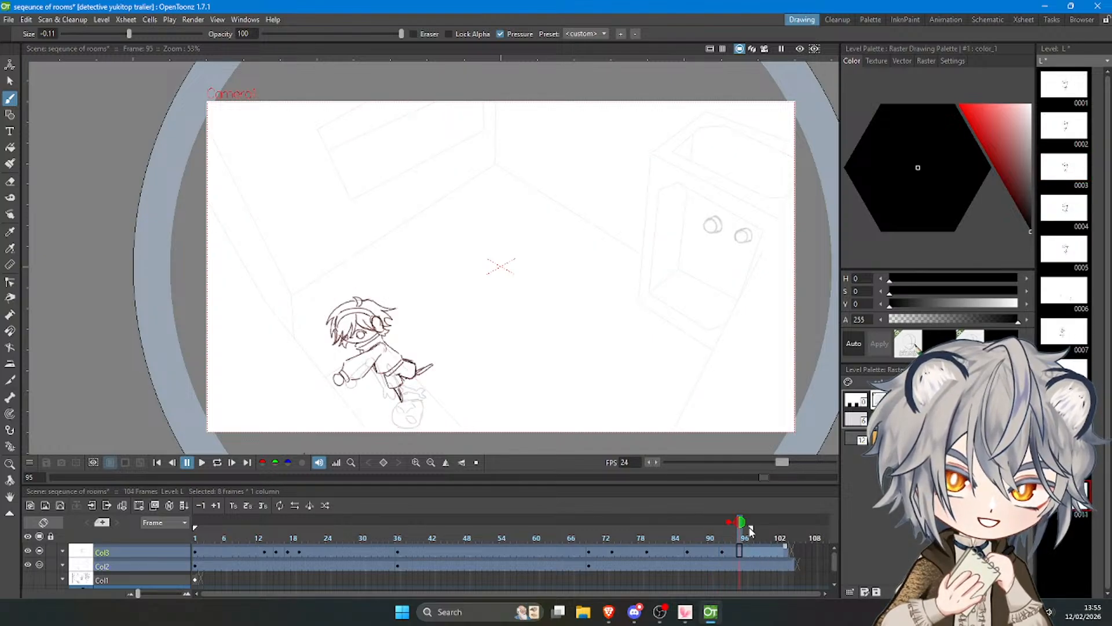
pyautogui.moveTo(732, 531); pyautogui.dragTo(670, 527)
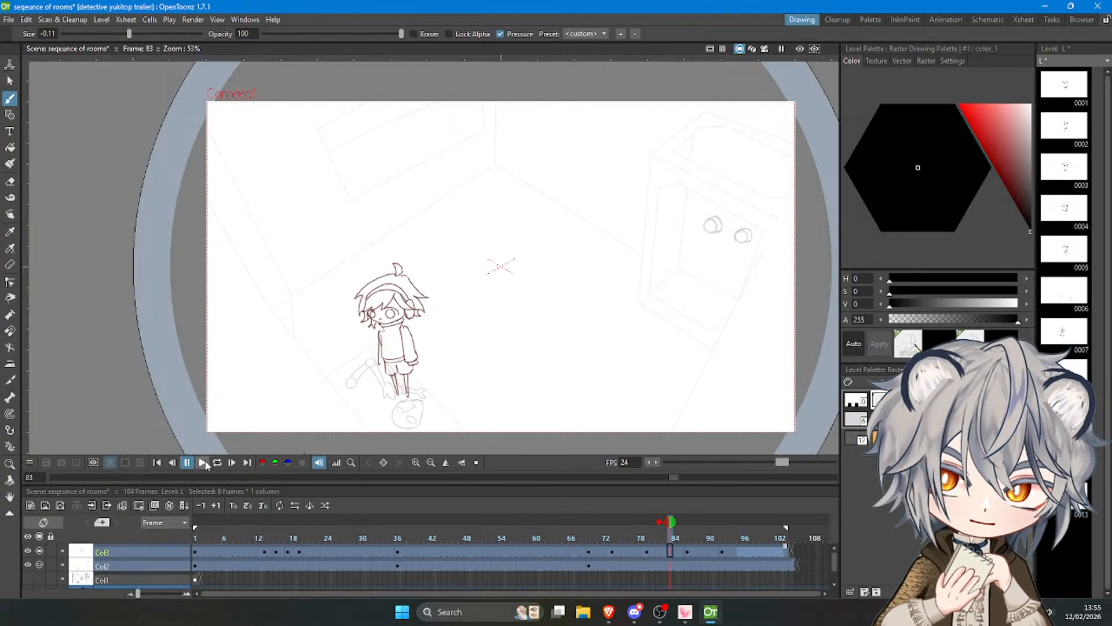
pyautogui.click(204, 463)
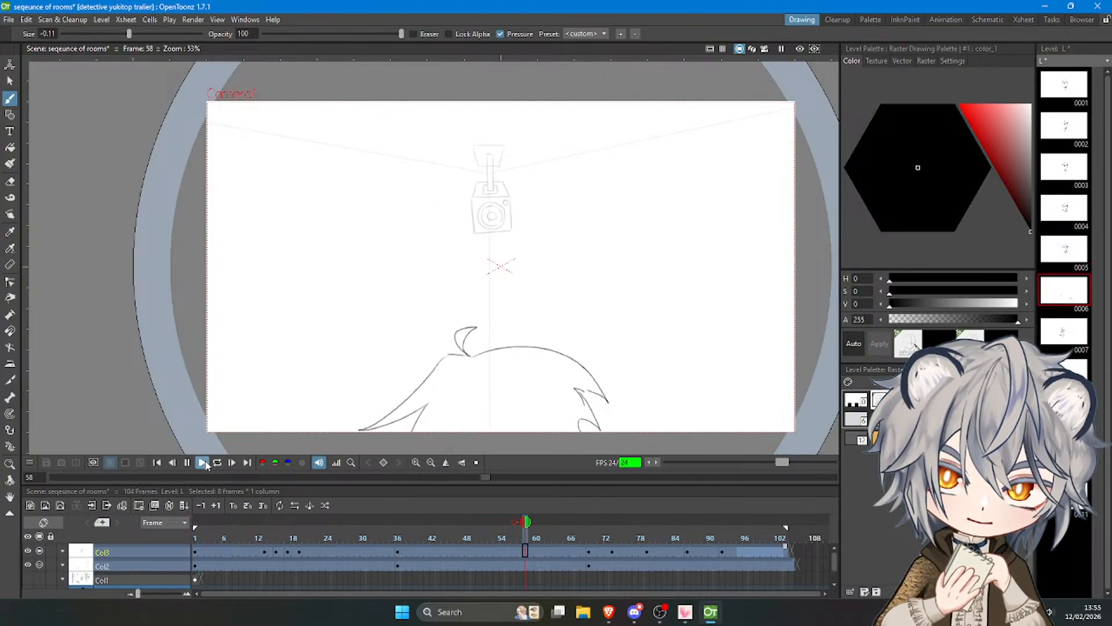
# Hold the standing pose in Col3 until frame 92, extend the Col2 room drawing to frame 109, and play back the timing.
pyautogui.click(671, 550)
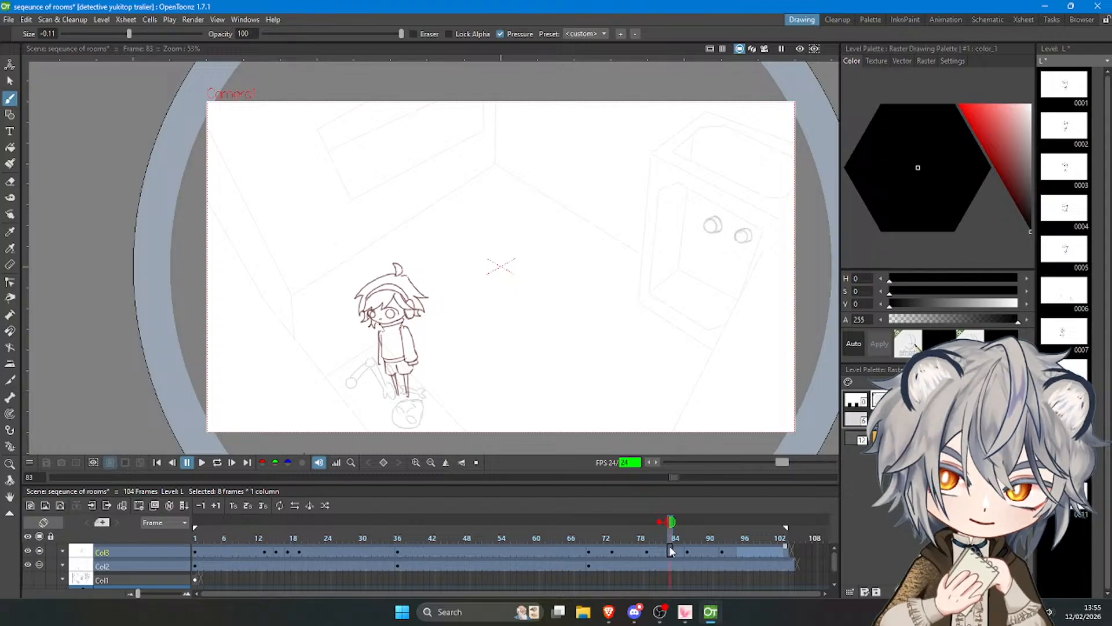
pyautogui.click(736, 563)
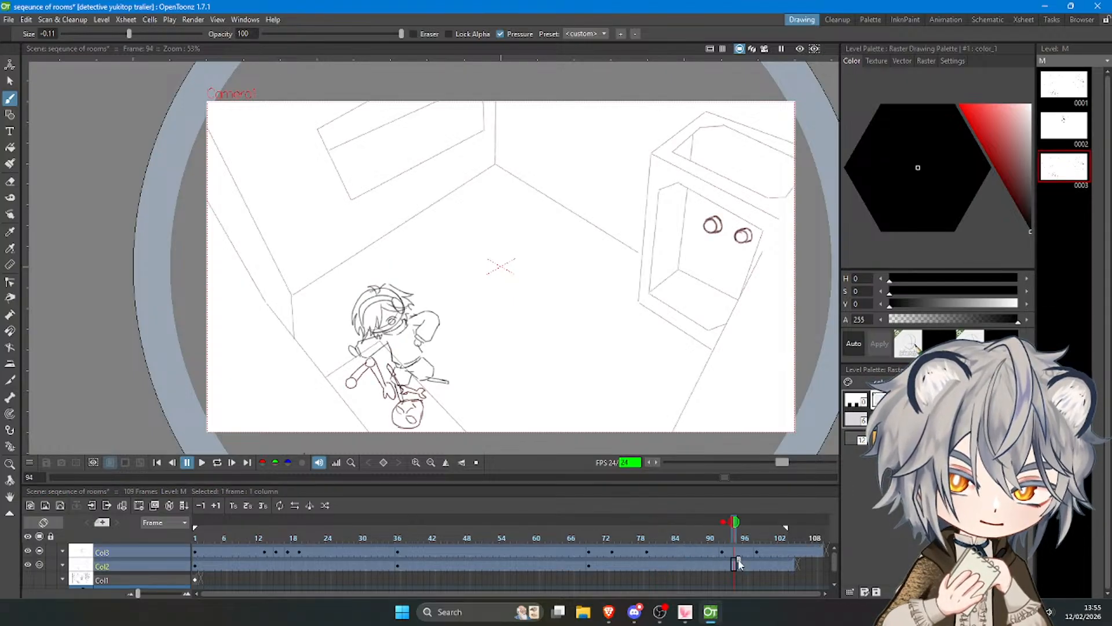
pyautogui.moveTo(734, 529); pyautogui.dragTo(123, 466)
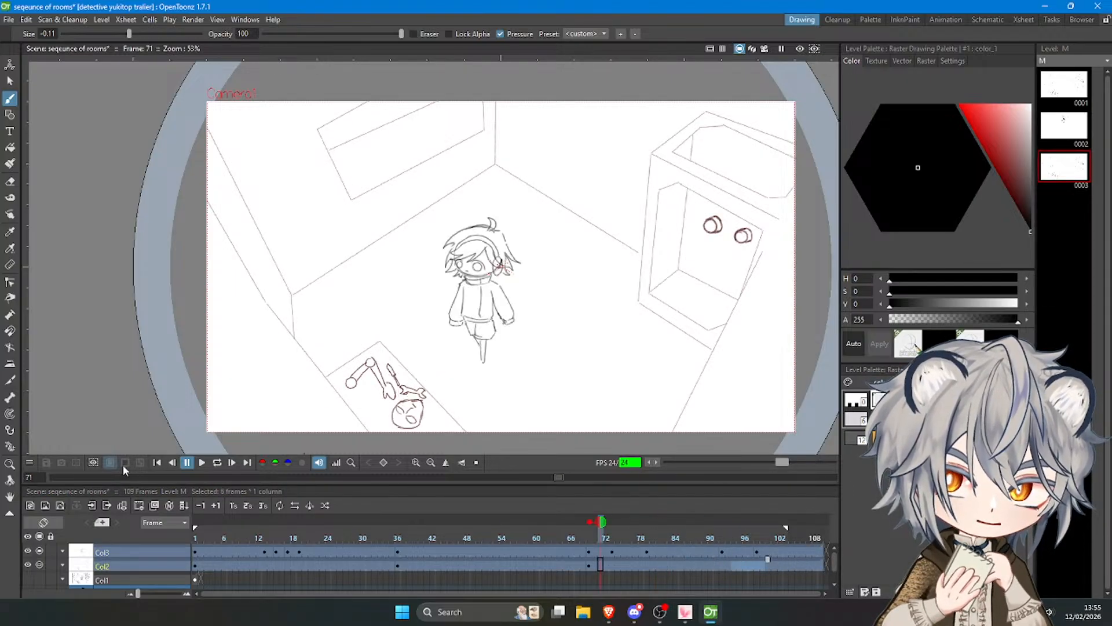
pyautogui.click(207, 461)
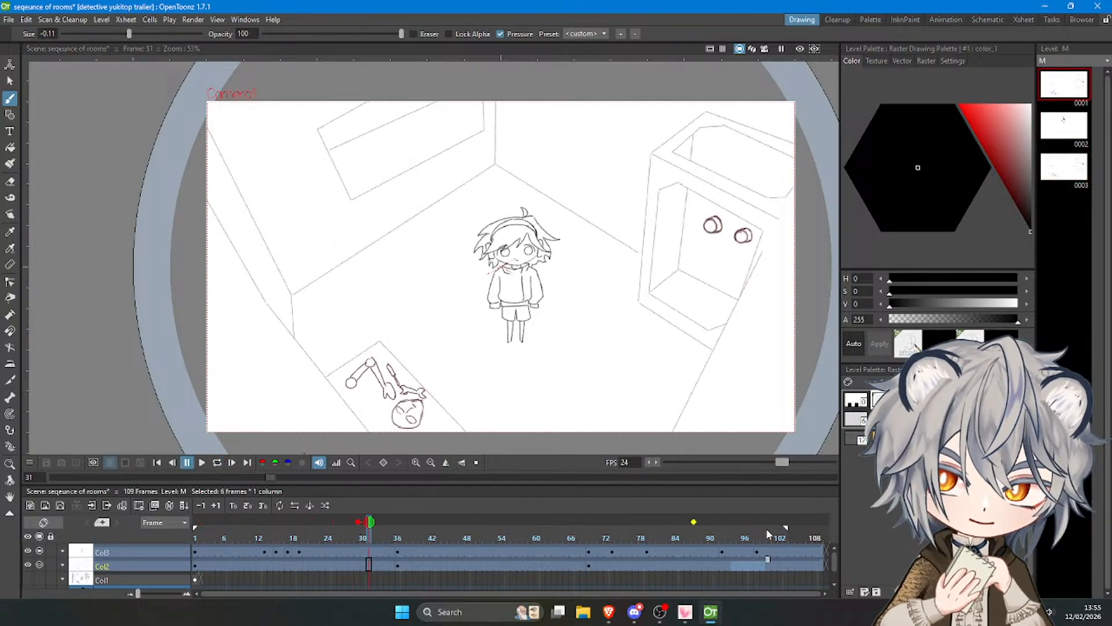
# Create a new blank drawing at frame 100 of Col3.
pyautogui.click(770, 537)
pyautogui.click(766, 551)
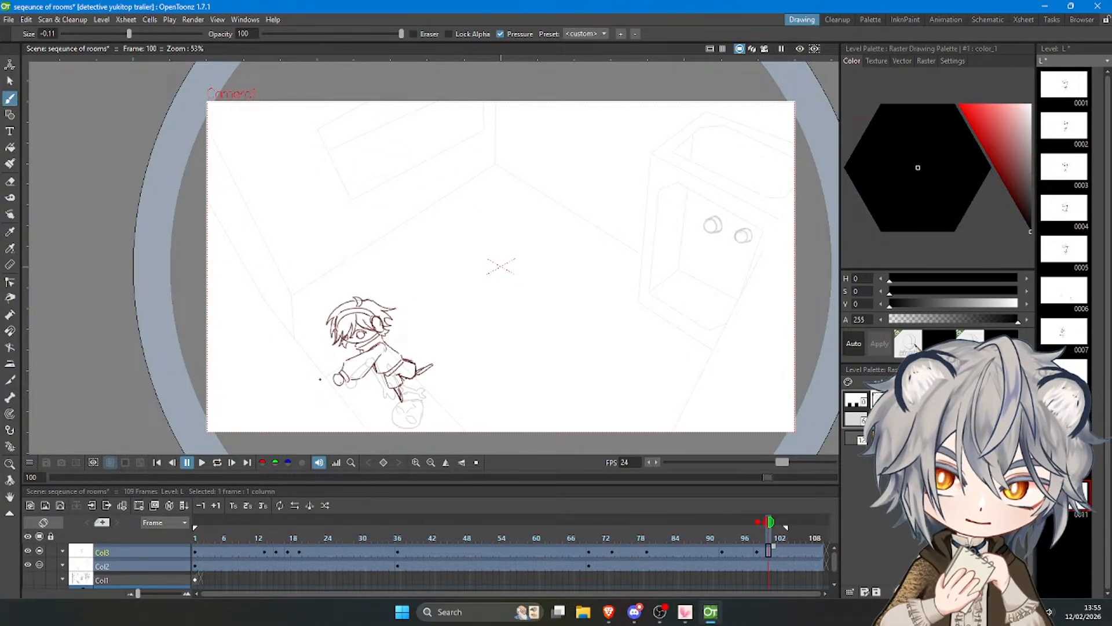
pyautogui.scroll(4, 327, 394)
pyautogui.hotkey('alt', 'd')
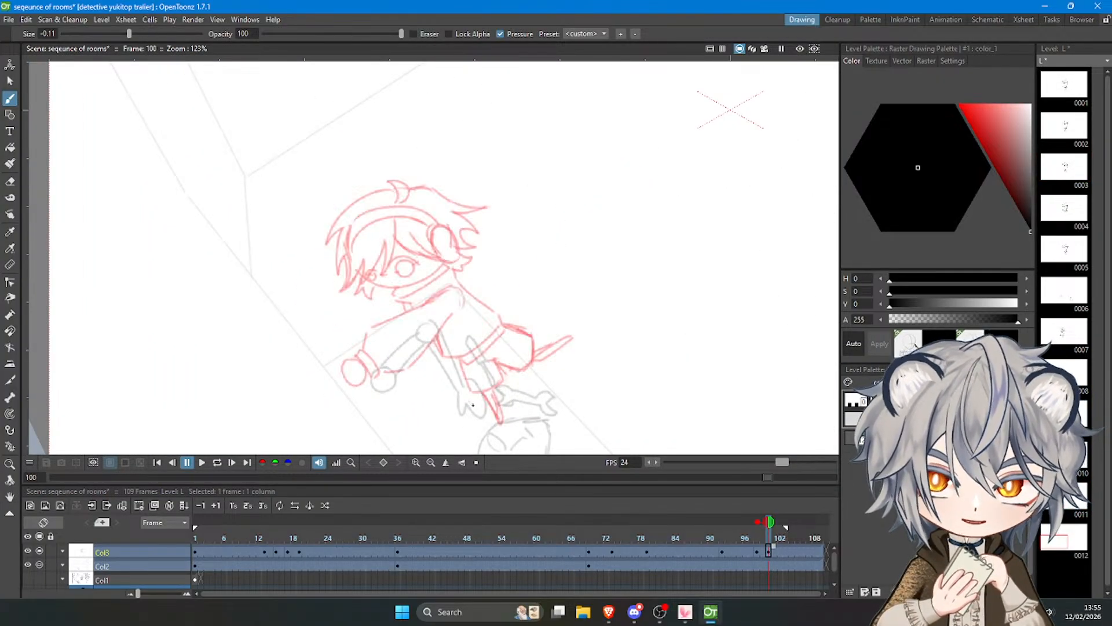
# Trace the near eye and its lash line over the onion-skinned leaning pose.
pyautogui.scroll(4, 299, 217)
pyautogui.scroll(-2, 414, 285)
pyautogui.scroll(2, 425, 278)
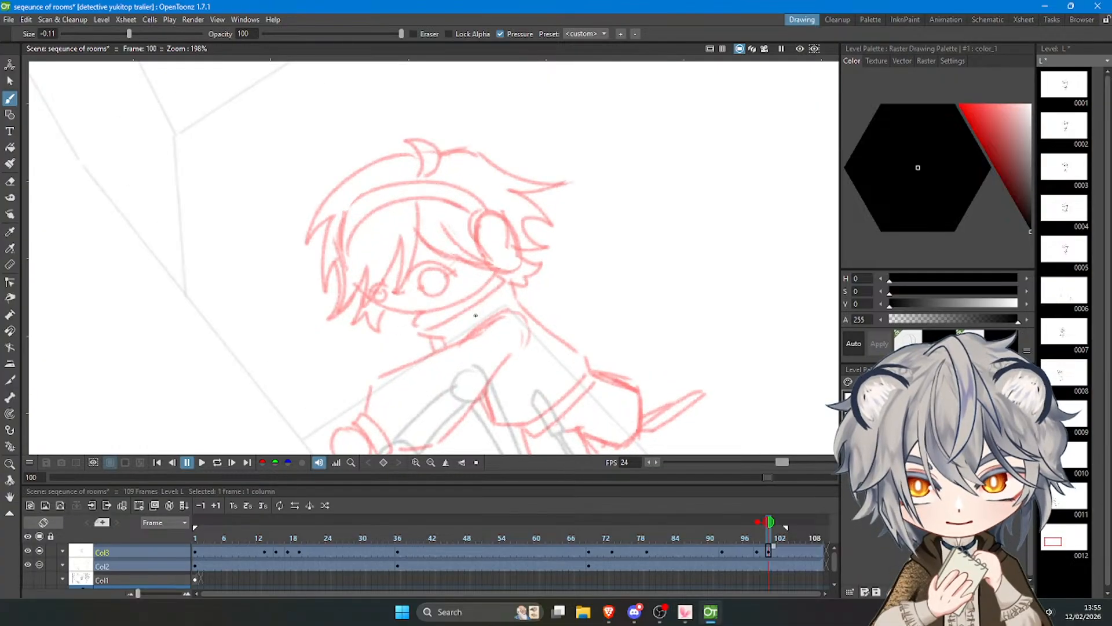
pyautogui.moveTo(408, 276)
pyautogui.mouseDown()
pyautogui.moveTo(441, 265)
pyautogui.moveTo(423, 264)
pyautogui.moveTo(461, 276)
pyautogui.moveTo(435, 295)
pyautogui.moveTo(426, 271)
pyautogui.mouseUp()
pyautogui.hotkey('ctrl', 'z')
pyautogui.hotkey('ctrl', 'z')
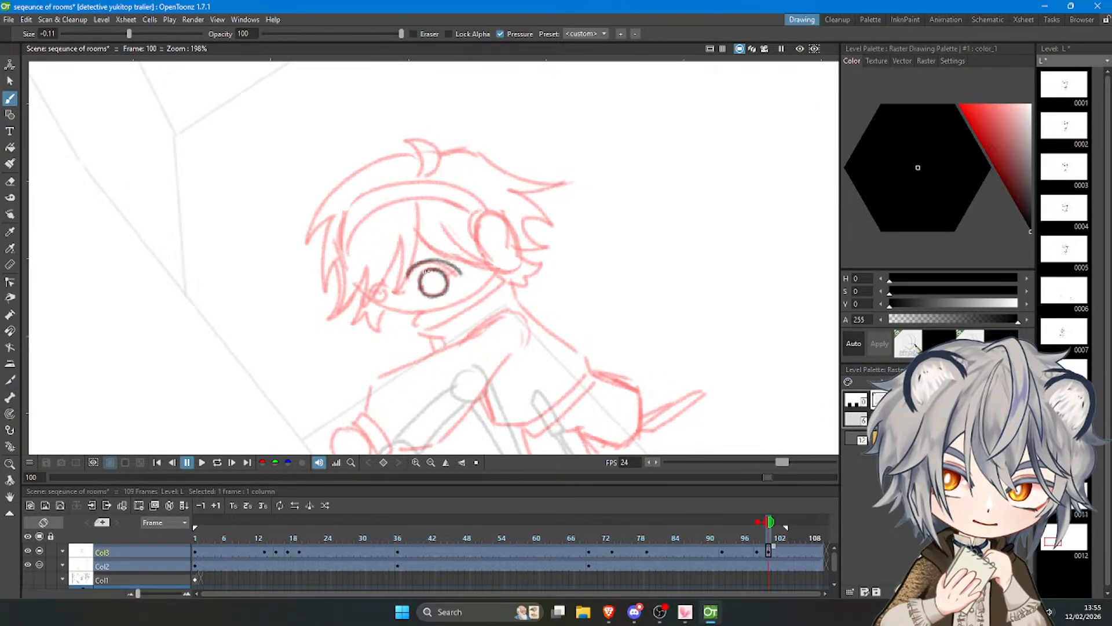
pyautogui.hotkey('ctrl', 'z')
# Trace the hair tuft, the front outline of the hair and the fringe strands above the eyes.
pyautogui.moveTo(420, 173)
pyautogui.mouseDown()
pyautogui.moveTo(407, 137)
pyautogui.moveTo(442, 159)
pyautogui.moveTo(361, 180)
pyautogui.moveTo(411, 156)
pyautogui.moveTo(338, 188)
pyautogui.moveTo(304, 247)
pyautogui.moveTo(330, 314)
pyautogui.mouseUp()
pyautogui.hotkey('ctrl', 'z')
pyautogui.hotkey('ctrl', 'z')
pyautogui.moveTo(418, 204)
pyautogui.mouseDown()
pyautogui.moveTo(404, 286)
pyautogui.moveTo(398, 246)
pyautogui.moveTo(361, 308)
pyautogui.moveTo(364, 271)
pyautogui.moveTo(343, 302)
pyautogui.moveTo(348, 242)
pyautogui.mouseUp()
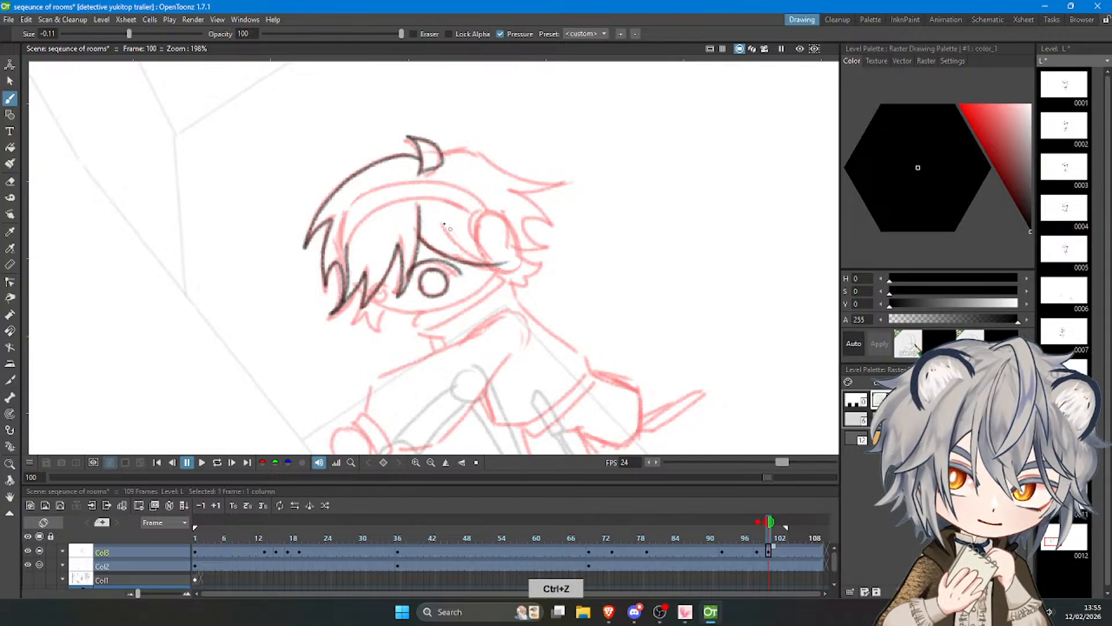
pyautogui.moveTo(441, 222); pyautogui.dragTo(510, 262)
pyautogui.hotkey('ctrl', 'z')
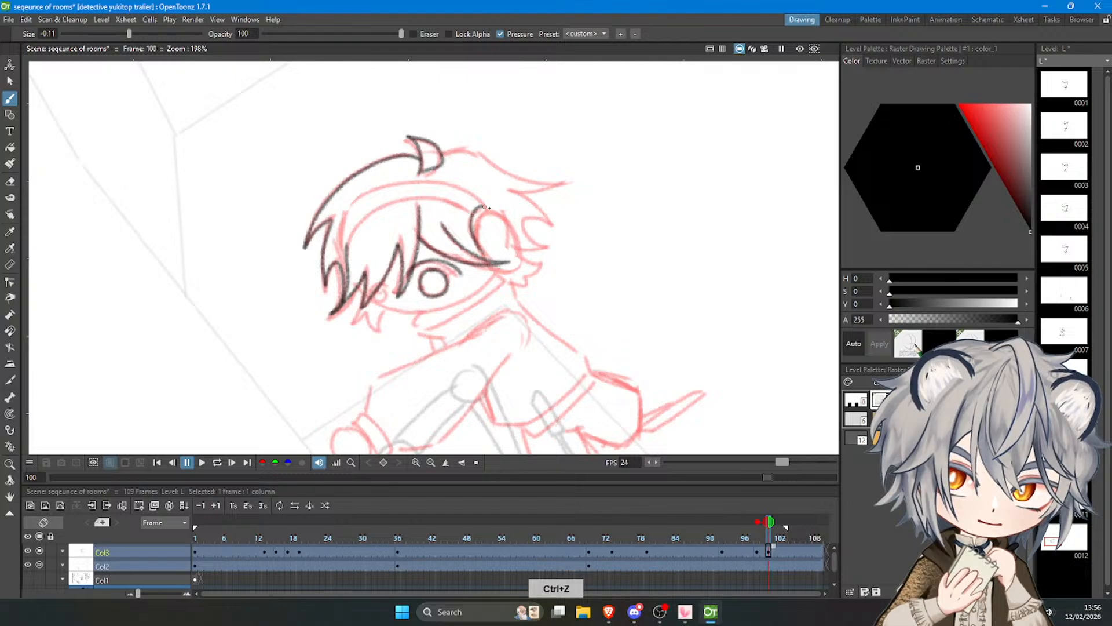
# Draw the headphone's oval ear cup and its double-lined headband across the hair.
pyautogui.hotkey('ctrl', 'z')
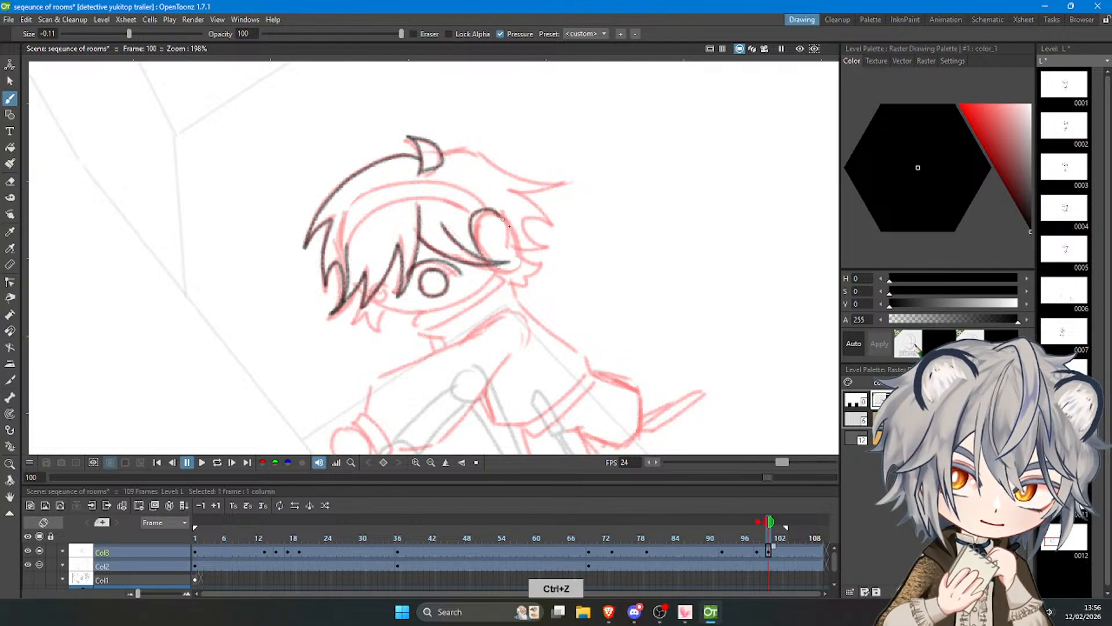
pyautogui.moveTo(502, 218)
pyautogui.mouseDown()
pyautogui.moveTo(489, 261)
pyautogui.moveTo(475, 212)
pyautogui.mouseUp()
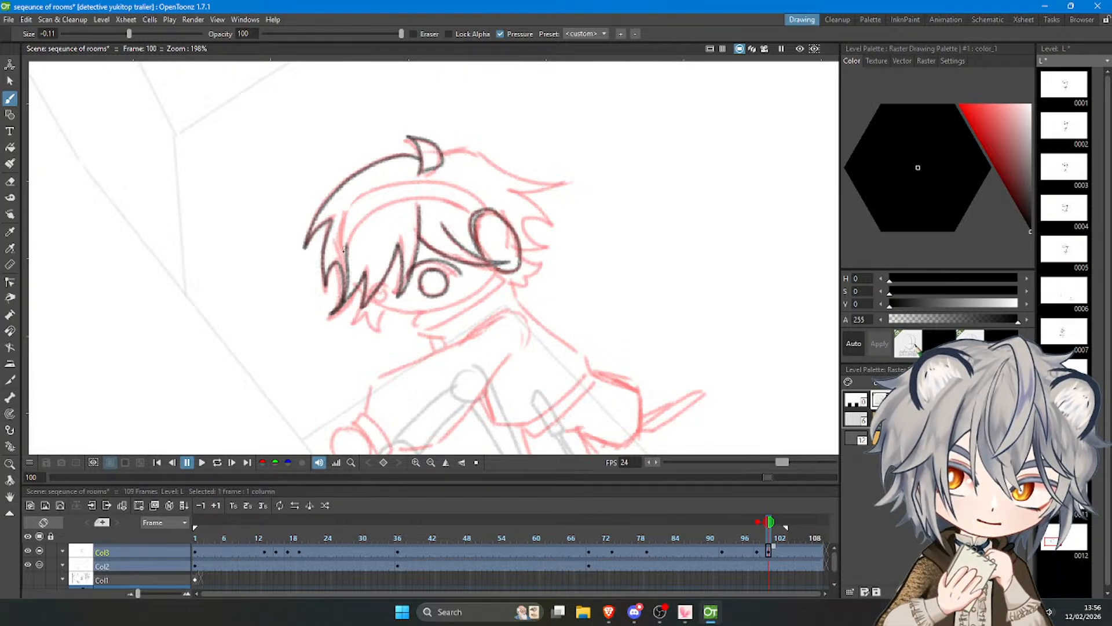
pyautogui.hotkey('ctrl', 'z')
pyautogui.moveTo(345, 251)
pyautogui.mouseDown()
pyautogui.moveTo(349, 235)
pyautogui.moveTo(418, 197)
pyautogui.moveTo(469, 214)
pyautogui.moveTo(345, 231)
pyautogui.moveTo(347, 212)
pyautogui.moveTo(387, 191)
pyautogui.moveTo(443, 186)
pyautogui.moveTo(469, 213)
pyautogui.mouseUp()
pyautogui.hotkey('ctrl', 'z')
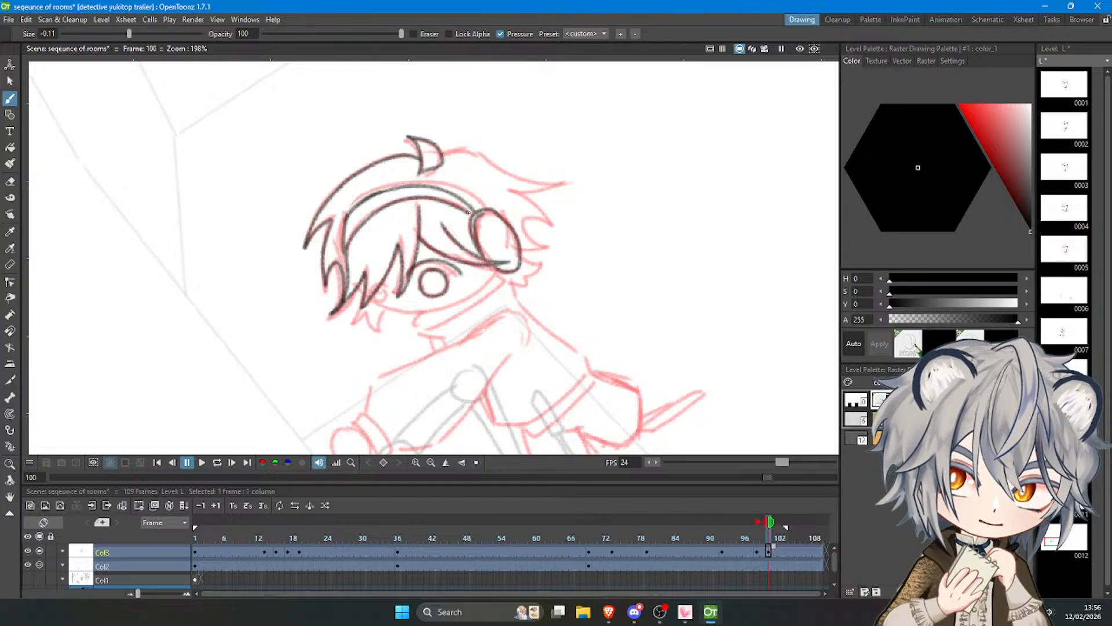
# Check the live stream dashboard in the browser and return to OpenToonz.
pyautogui.click(609, 613)
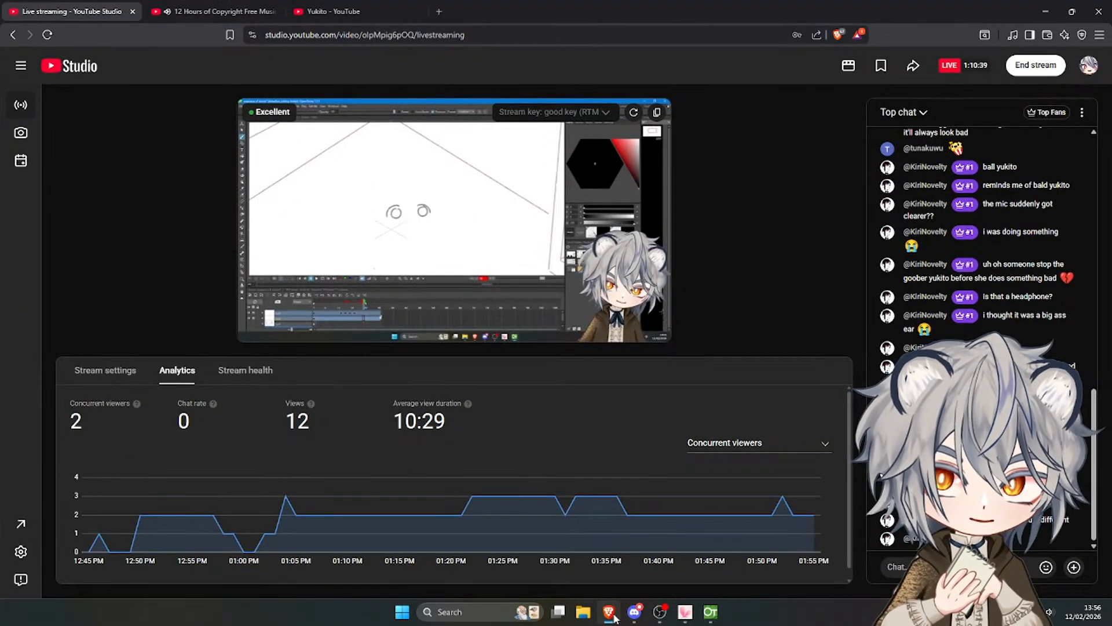
pyautogui.click(609, 612)
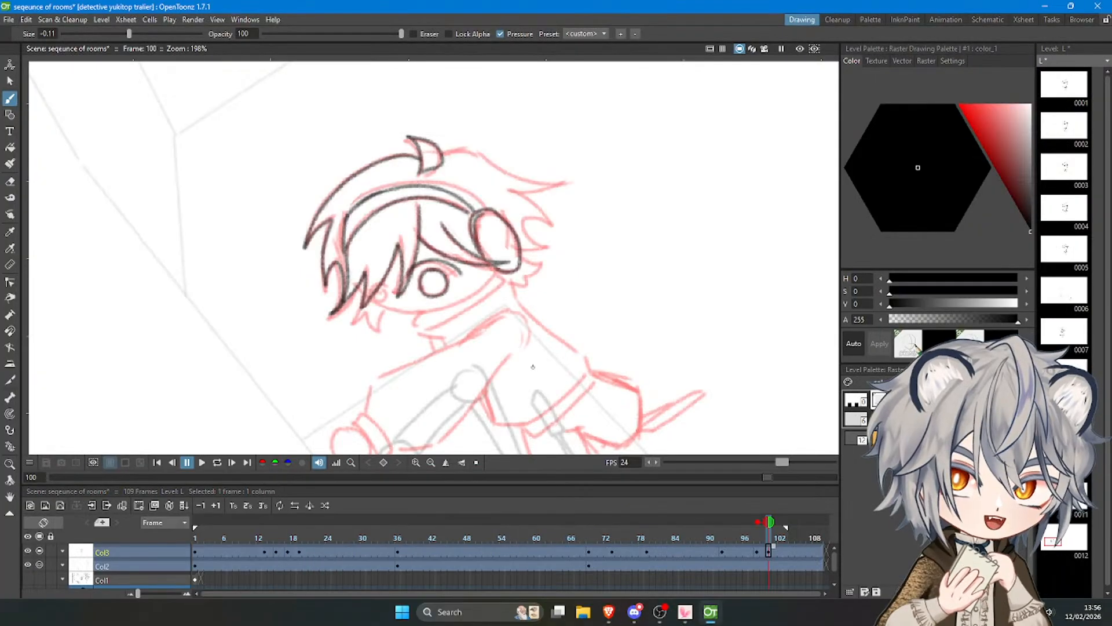
# Draw the far eye under the fringe and the curved jawline up to the ear cup.
pyautogui.hotkey('ctrl', 'z')
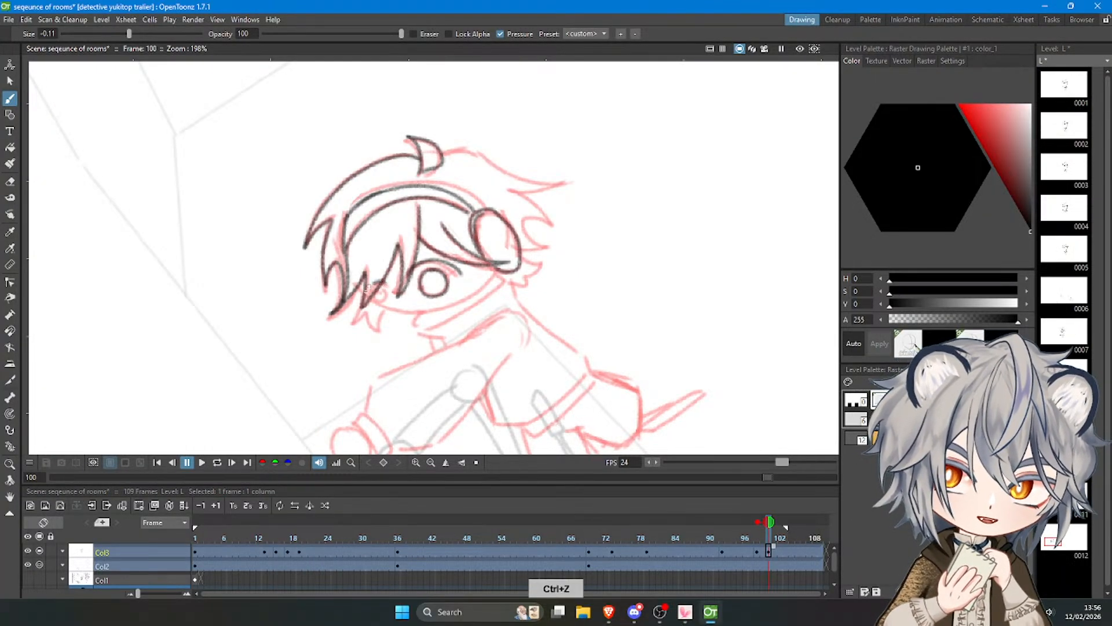
pyautogui.moveTo(376, 299)
pyautogui.mouseDown()
pyautogui.moveTo(401, 308)
pyautogui.moveTo(370, 302)
pyautogui.moveTo(457, 305)
pyautogui.moveTo(496, 275)
pyautogui.mouseUp()
pyautogui.hotkey('ctrl', 'z')
# Trace the top and back of the hair with its spiky ends around the ear cup.
pyautogui.hotkey('ctrl', 'z')
pyautogui.moveTo(447, 307); pyautogui.dragTo(498, 269)
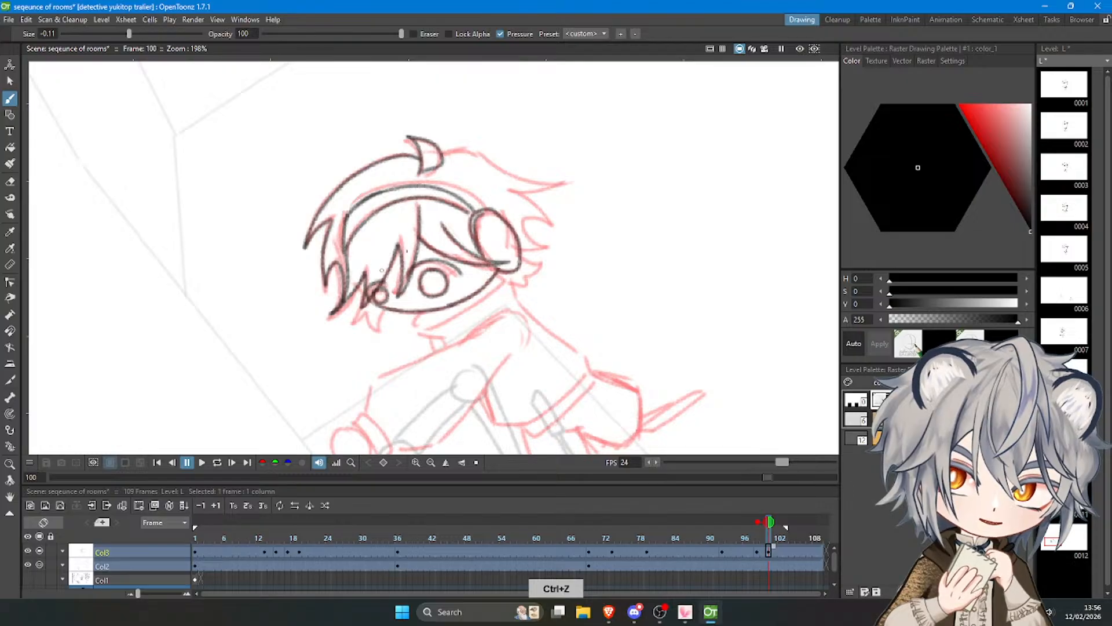
pyautogui.moveTo(444, 156)
pyautogui.mouseDown()
pyautogui.moveTo(473, 150)
pyautogui.moveTo(521, 180)
pyautogui.moveTo(569, 178)
pyautogui.moveTo(518, 193)
pyautogui.moveTo(551, 238)
pyautogui.mouseUp()
pyautogui.hotkey('ctrl', 'z')
pyautogui.hotkey('ctrl', 'z')
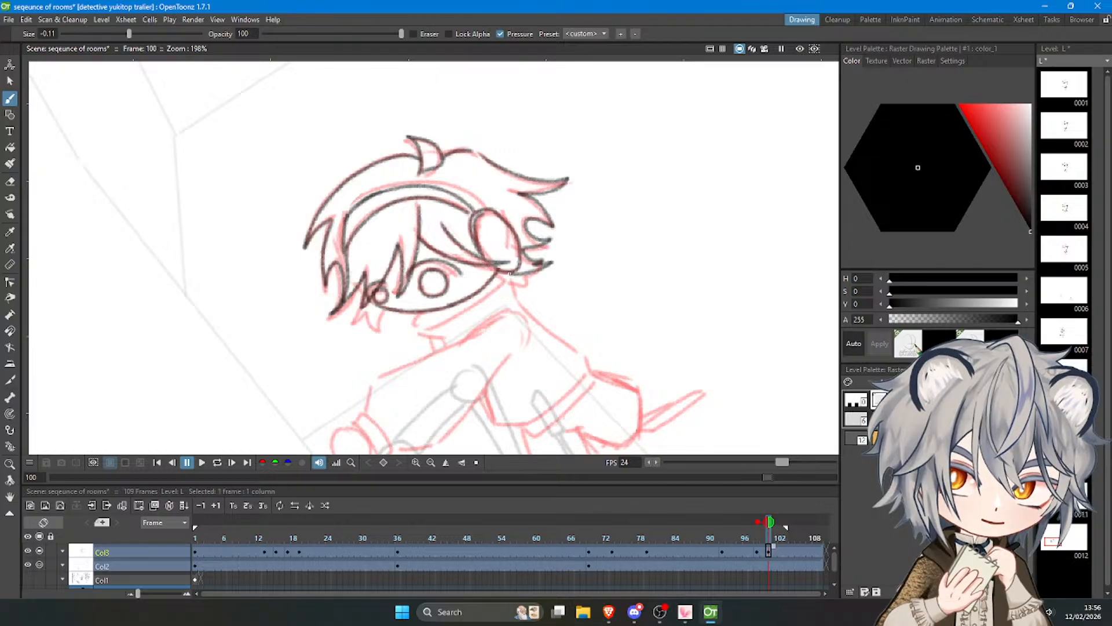
# Draw the collar's curved edge below the jaw and the short neckline beneath it.
pyautogui.moveTo(459, 314); pyautogui.dragTo(502, 277)
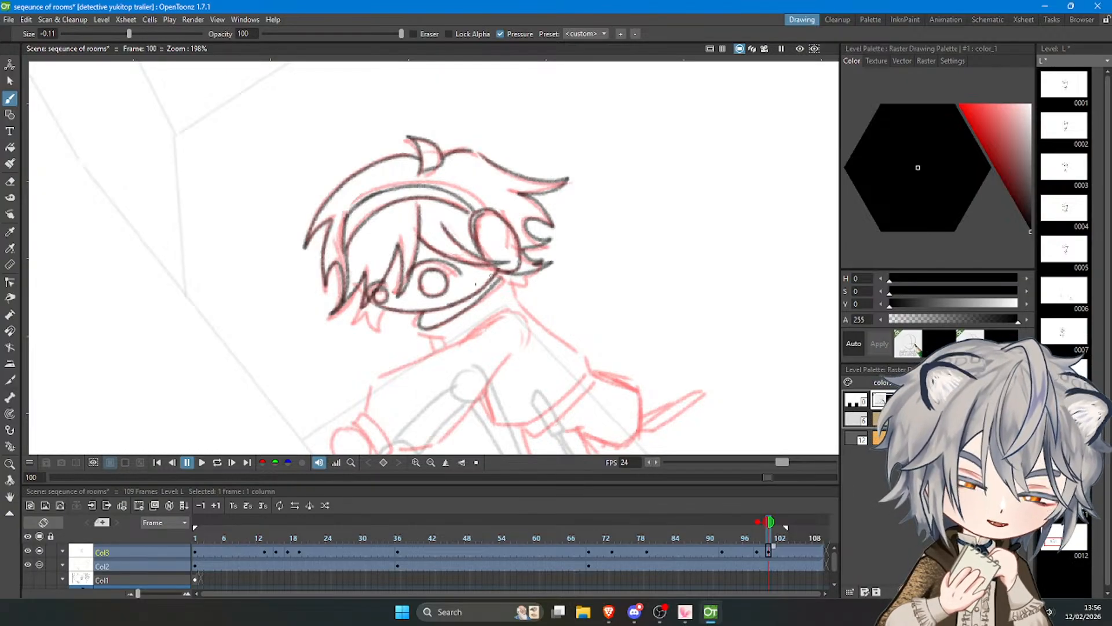
pyautogui.hotkey('ctrl', 'z')
pyautogui.moveTo(426, 327); pyautogui.dragTo(501, 274)
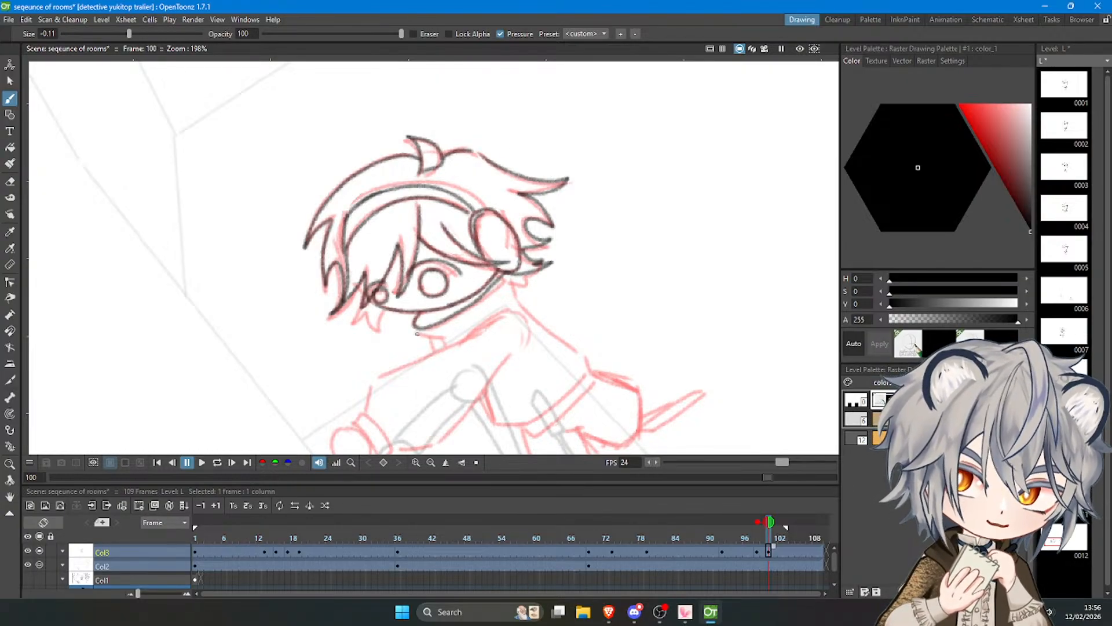
pyautogui.hotkey('ctrl', 'z')
pyautogui.moveTo(437, 344); pyautogui.dragTo(442, 348)
pyautogui.hotkey('ctrl', 'z')
# Trace the hoodie's back and belly outlines and close them with a double-lined hem.
pyautogui.moveTo(507, 277)
pyautogui.mouseDown()
pyautogui.moveTo(535, 316)
pyautogui.moveTo(513, 297)
pyautogui.moveTo(519, 306)
pyautogui.moveTo(570, 343)
pyautogui.mouseUp()
pyautogui.hotkey('ctrl', 'z')
pyautogui.hotkey('ctrl', 'z')
pyautogui.moveTo(515, 301)
pyautogui.mouseDown()
pyautogui.moveTo(586, 344)
pyautogui.moveTo(590, 368)
pyautogui.mouseUp()
pyautogui.hotkey('ctrl', 'z')
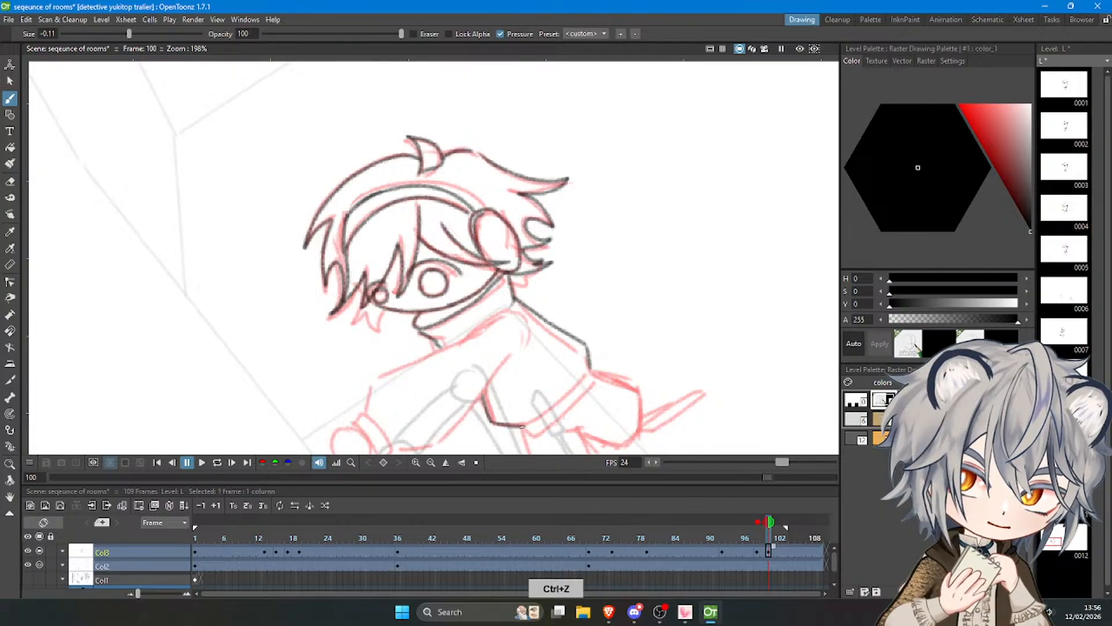
pyautogui.hotkey('ctrl', 'z')
pyautogui.moveTo(522, 427); pyautogui.dragTo(588, 369)
pyautogui.moveTo(523, 430)
pyautogui.mouseDown()
pyautogui.moveTo(552, 426)
pyautogui.moveTo(591, 378)
pyautogui.mouseUp()
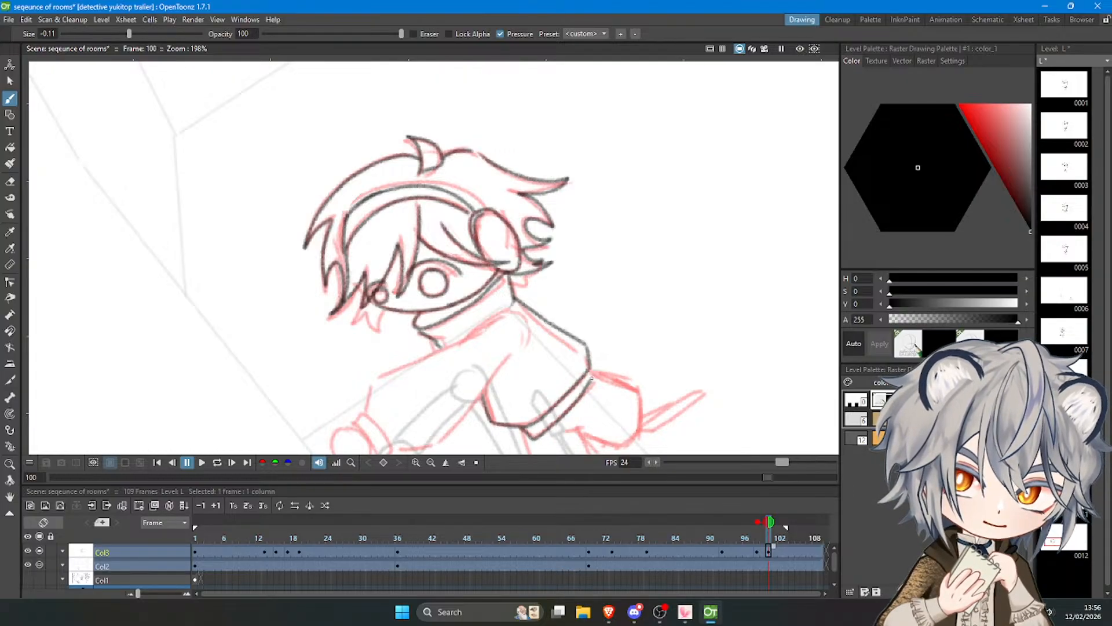
# Draw the round hand and the sleeve cuff of the outstretched arm.
pyautogui.scroll(-5, 593, 376)
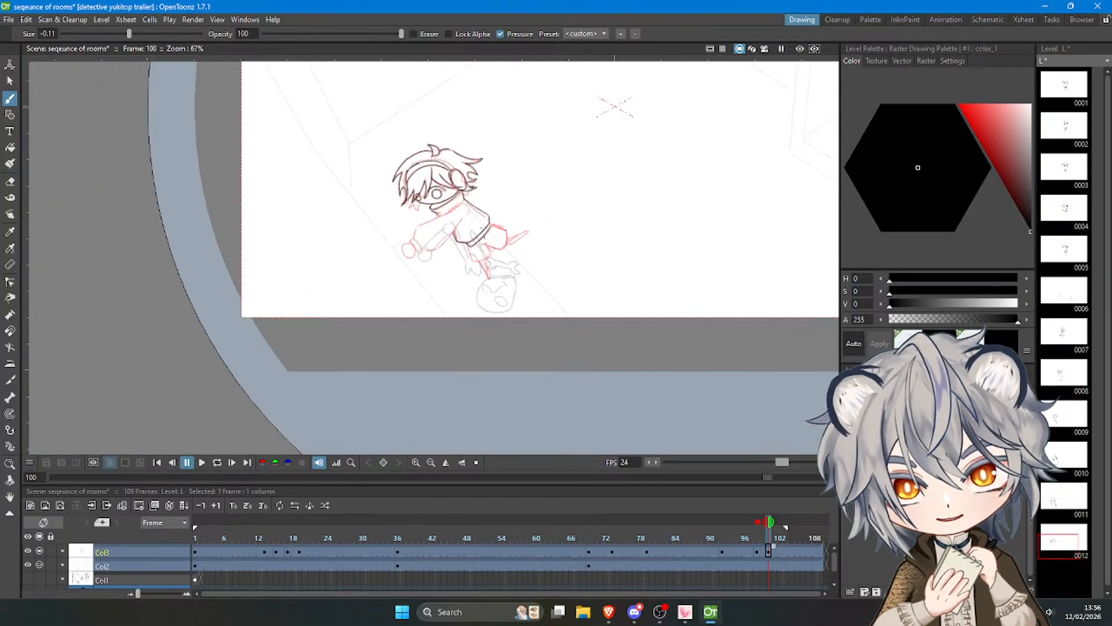
pyautogui.scroll(4, 404, 179)
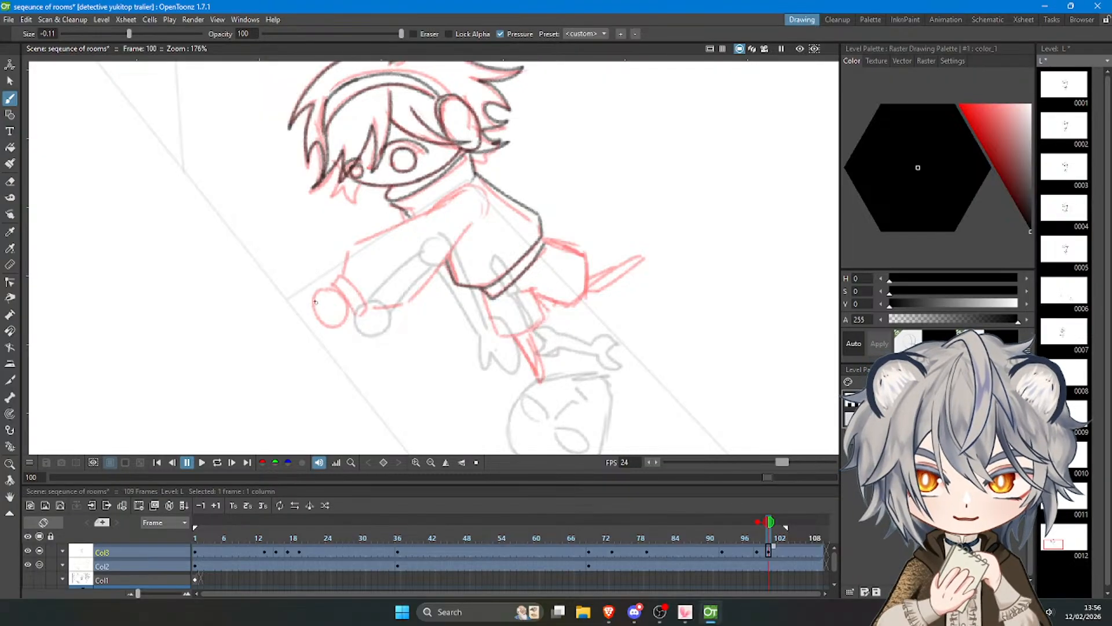
pyautogui.moveTo(316, 300)
pyautogui.mouseDown()
pyautogui.moveTo(325, 295)
pyautogui.moveTo(312, 302)
pyautogui.mouseUp()
pyautogui.hotkey('ctrl', 'z')
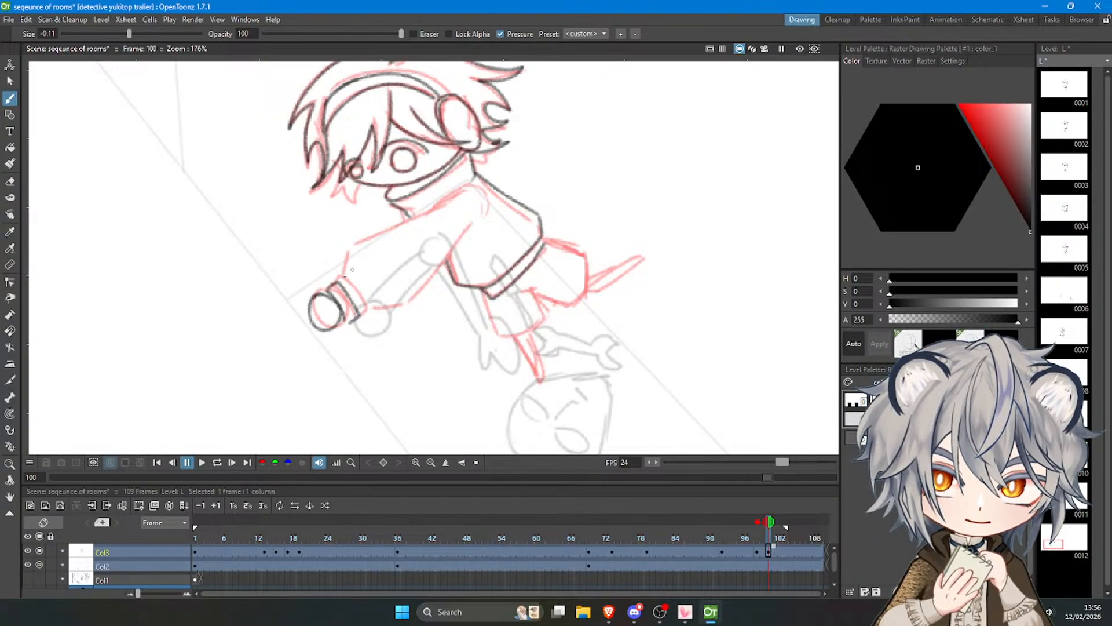
# Draw the upper and lower outlines of the outstretched sleeve from the cuff back to the shoulder.
pyautogui.hotkey('ctrl', 'z')
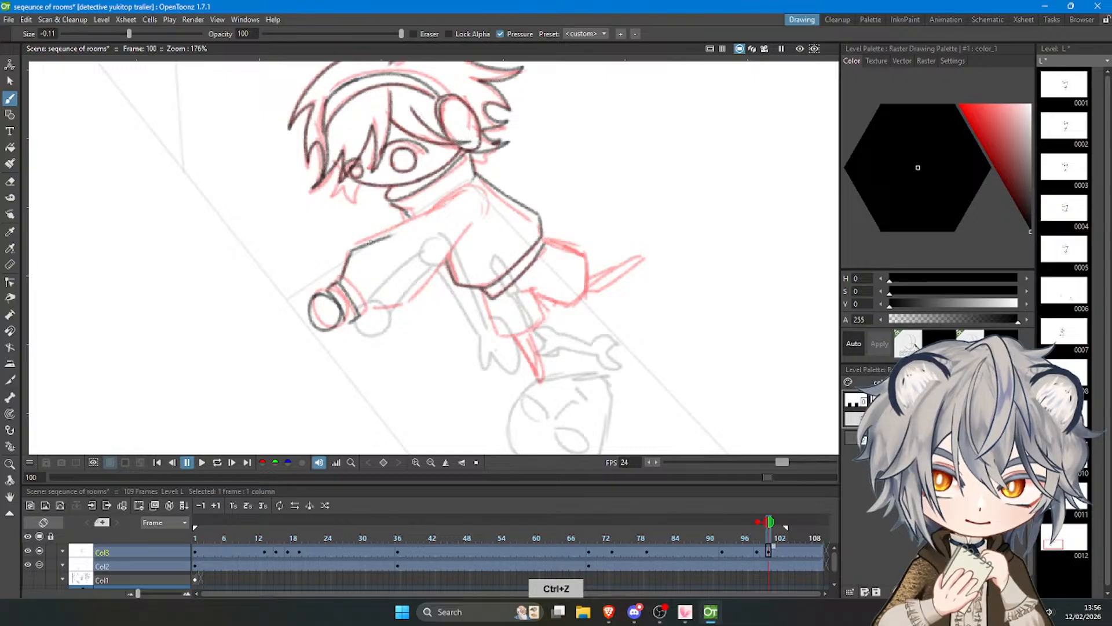
pyautogui.moveTo(369, 242); pyautogui.dragTo(442, 202)
pyautogui.moveTo(359, 312); pyautogui.dragTo(400, 305)
pyautogui.hotkey('ctrl', 'z')
pyautogui.moveTo(398, 306); pyautogui.dragTo(475, 209)
pyautogui.hotkey('ctrl', 'z')
pyautogui.hotkey('ctrl', 'z')
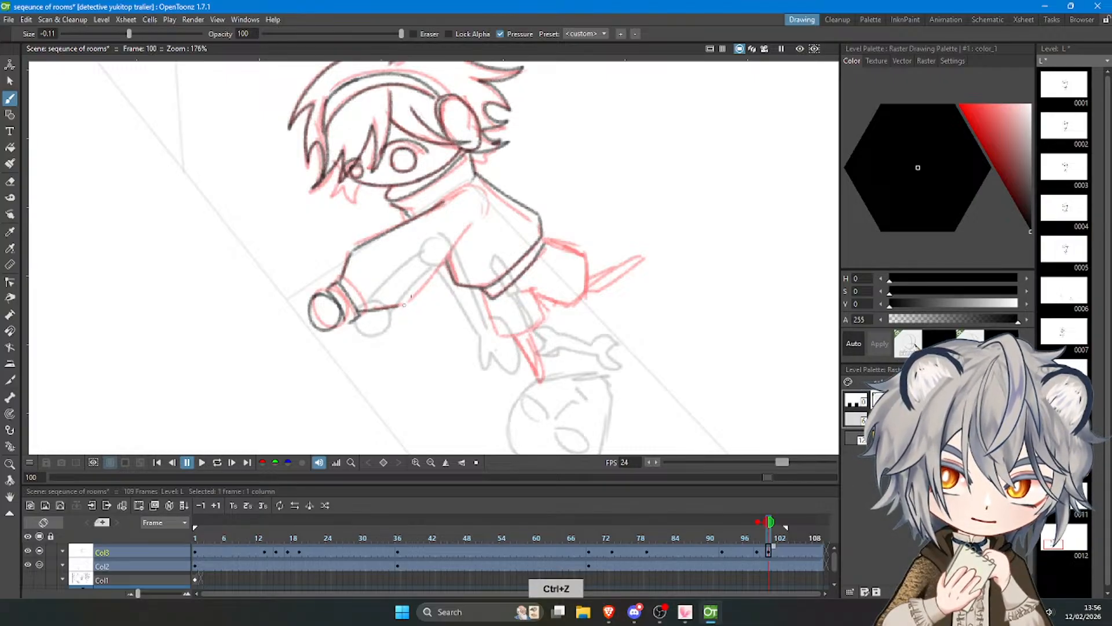
pyautogui.moveTo(404, 305)
pyautogui.mouseDown()
pyautogui.moveTo(462, 245)
pyautogui.moveTo(461, 202)
pyautogui.moveTo(443, 203)
pyautogui.moveTo(482, 194)
pyautogui.mouseUp()
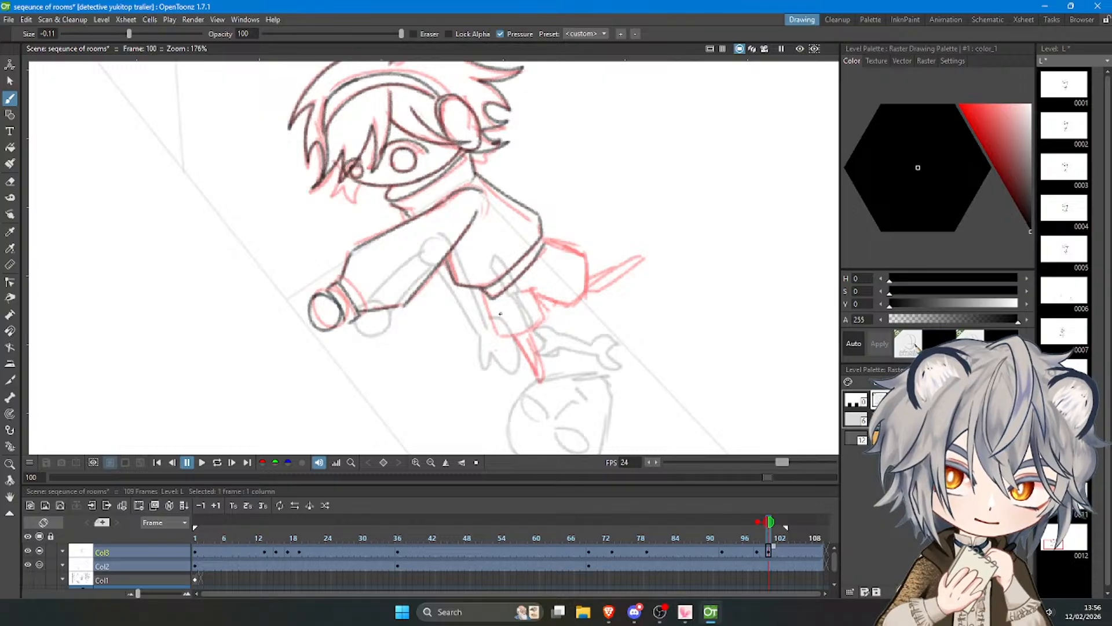
# Outline the near shorts leg below the hoodie hem, including its lower opening and inner edge.
pyautogui.hotkey('ctrl', 'z')
pyautogui.hotkey('ctrl', 'z')
pyautogui.moveTo(488, 295)
pyautogui.mouseDown()
pyautogui.moveTo(505, 339)
pyautogui.moveTo(527, 284)
pyautogui.mouseUp()
pyautogui.hotkey('ctrl', 'z')
pyautogui.hotkey('ctrl', 'z')
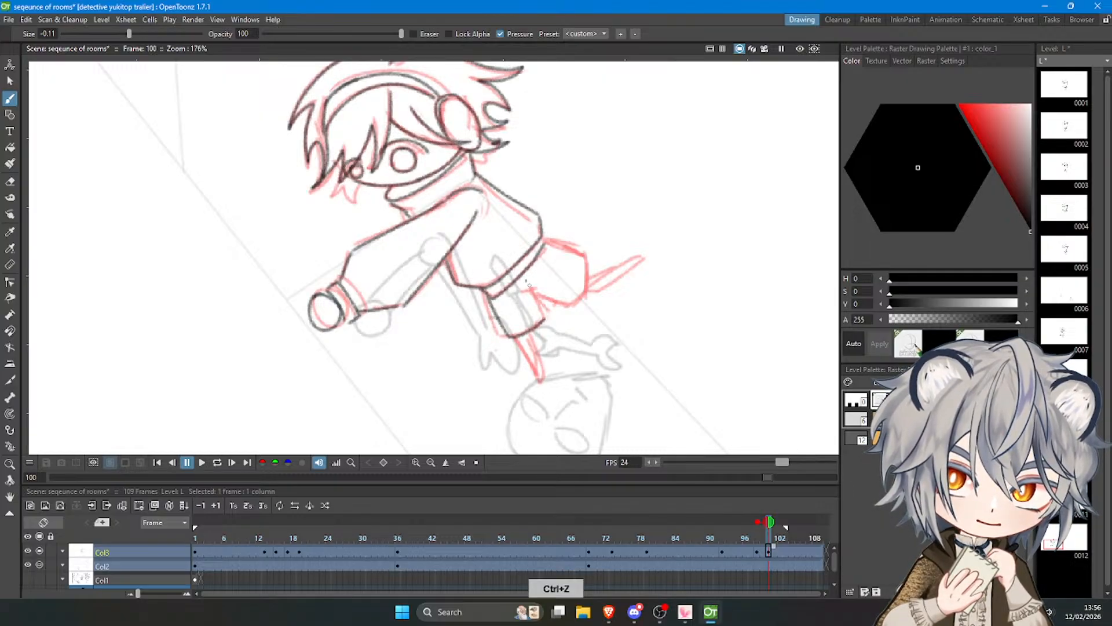
pyautogui.moveTo(539, 377); pyautogui.dragTo(541, 381)
# Draw the thin pointed lower leg beneath the near shorts leg and erase the shorts line that overlaps the hem.
pyautogui.hotkey('ctrl', 'z')
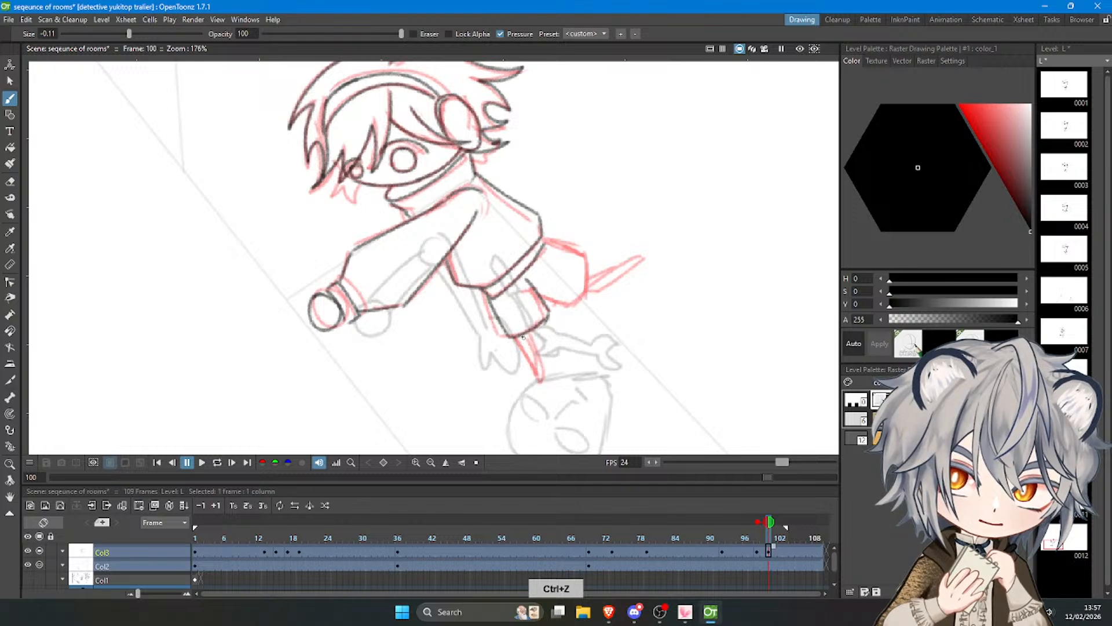
pyautogui.moveTo(537, 329); pyautogui.dragTo(547, 377)
pyautogui.hotkey('ctrl', 'z')
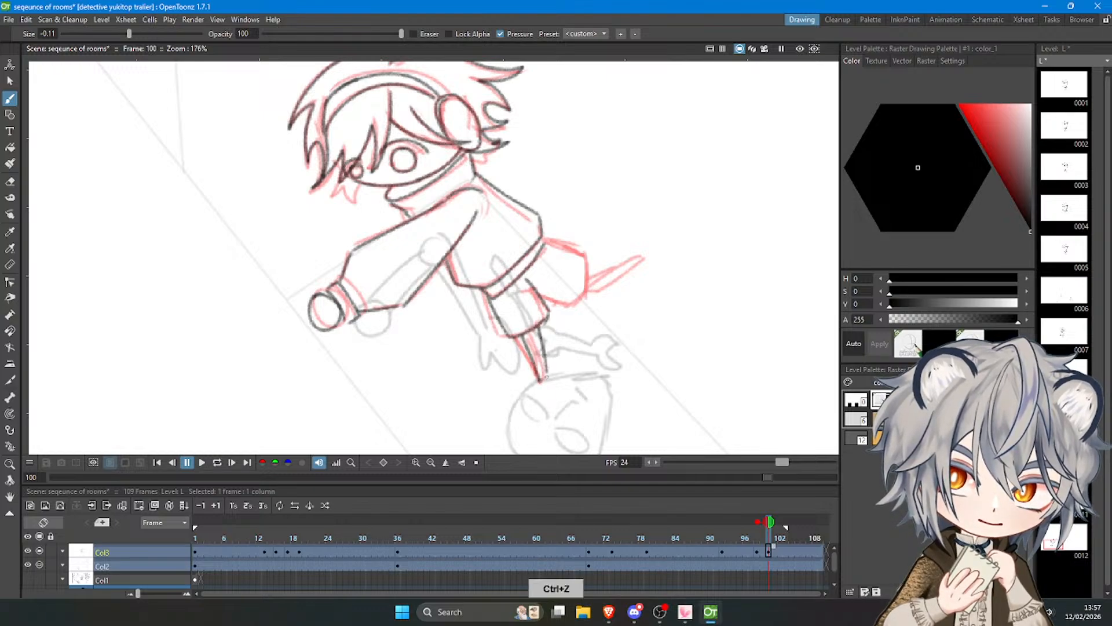
pyautogui.press('a')
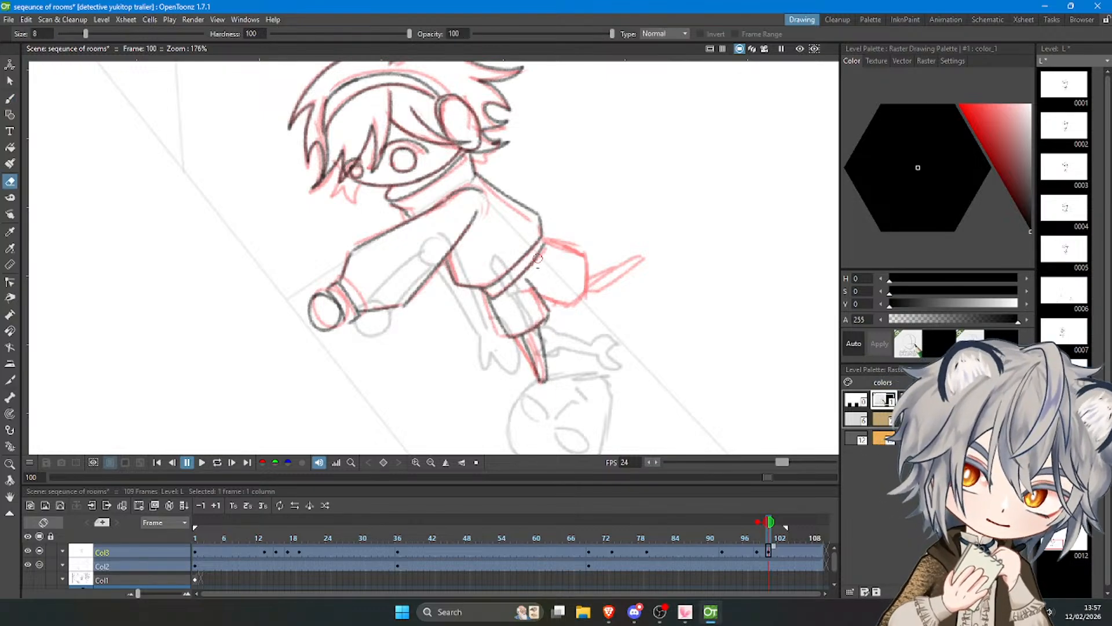
pyautogui.press('b')
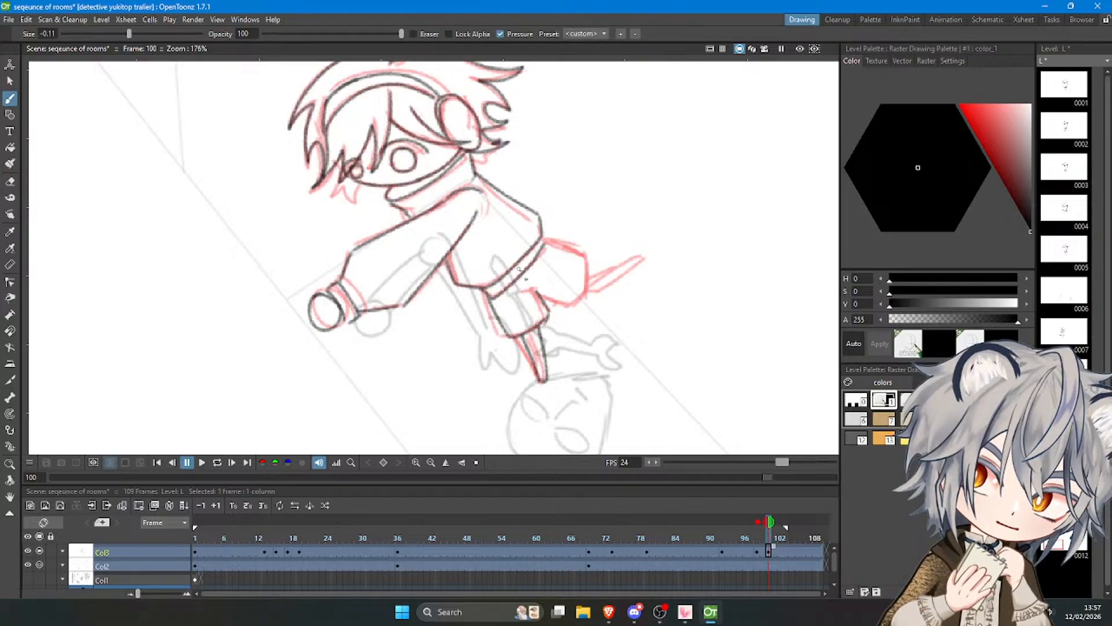
# Trace the trailing shorts leg behind the hem and the thin pointed leg extending from it.
pyautogui.hotkey('ctrl', 'z')
pyautogui.moveTo(513, 289); pyautogui.dragTo(548, 292)
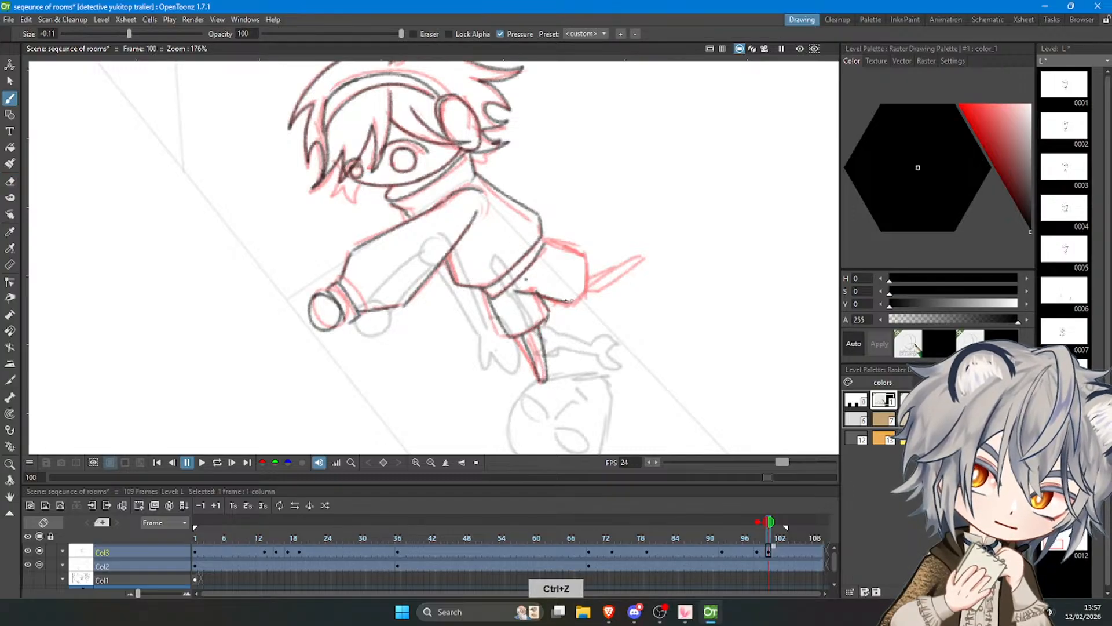
pyautogui.moveTo(547, 240)
pyautogui.mouseDown()
pyautogui.moveTo(585, 250)
pyautogui.moveTo(590, 279)
pyautogui.moveTo(585, 256)
pyautogui.moveTo(625, 273)
pyautogui.moveTo(594, 280)
pyautogui.moveTo(624, 263)
pyautogui.moveTo(590, 282)
pyautogui.moveTo(643, 253)
pyautogui.moveTo(595, 296)
pyautogui.mouseUp()
pyautogui.hotkey('ctrl', 'z')
pyautogui.hotkey('ctrl', 'z')
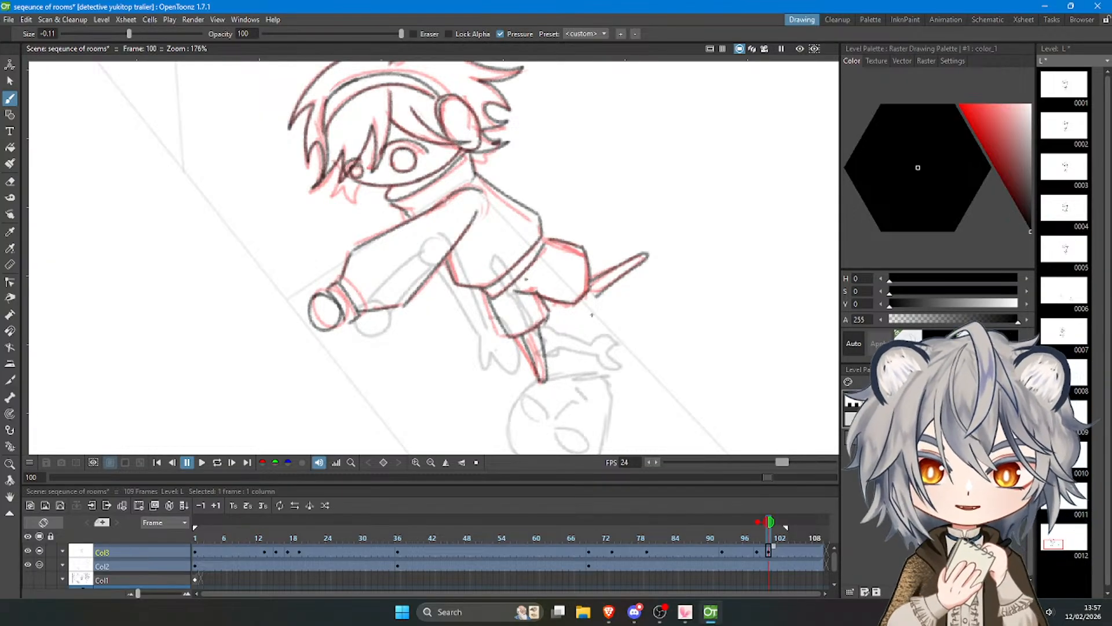
# Lasso the whole traced figure, tilt it slightly and shift it down and forward from the previous pose.
pyautogui.scroll(-3, 440, 297)
pyautogui.press('s')
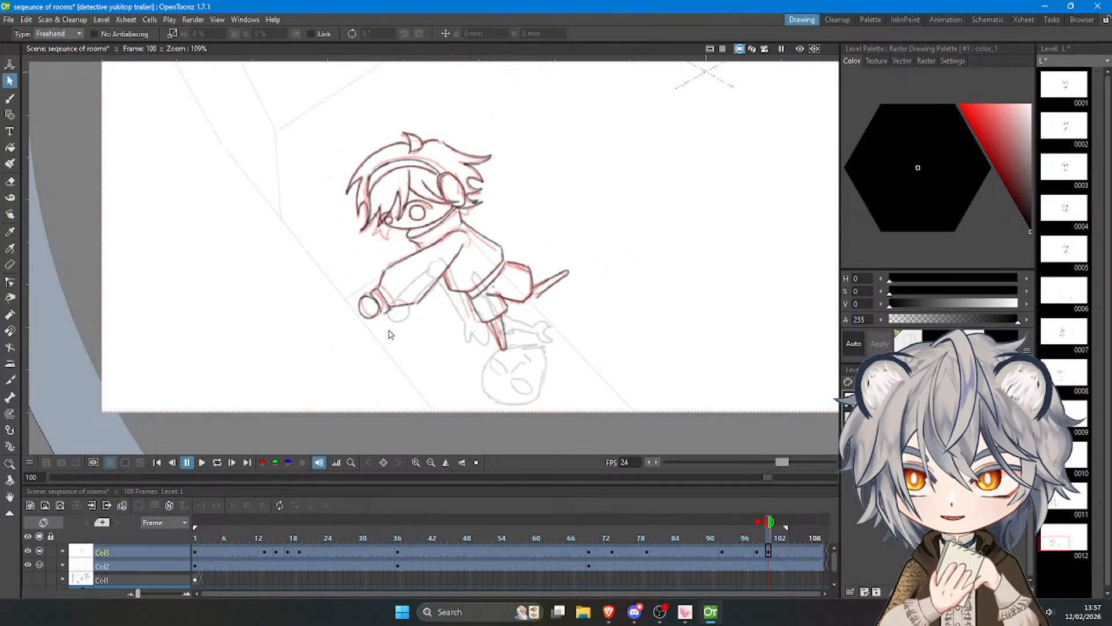
pyautogui.moveTo(405, 382)
pyautogui.mouseDown()
pyautogui.moveTo(606, 208)
pyautogui.moveTo(293, 208)
pyautogui.moveTo(400, 382)
pyautogui.mouseUp()
pyautogui.moveTo(615, 397); pyautogui.dragTo(645, 378)
pyautogui.moveTo(578, 312); pyautogui.dragTo(567, 316)
pyautogui.click(686, 339)
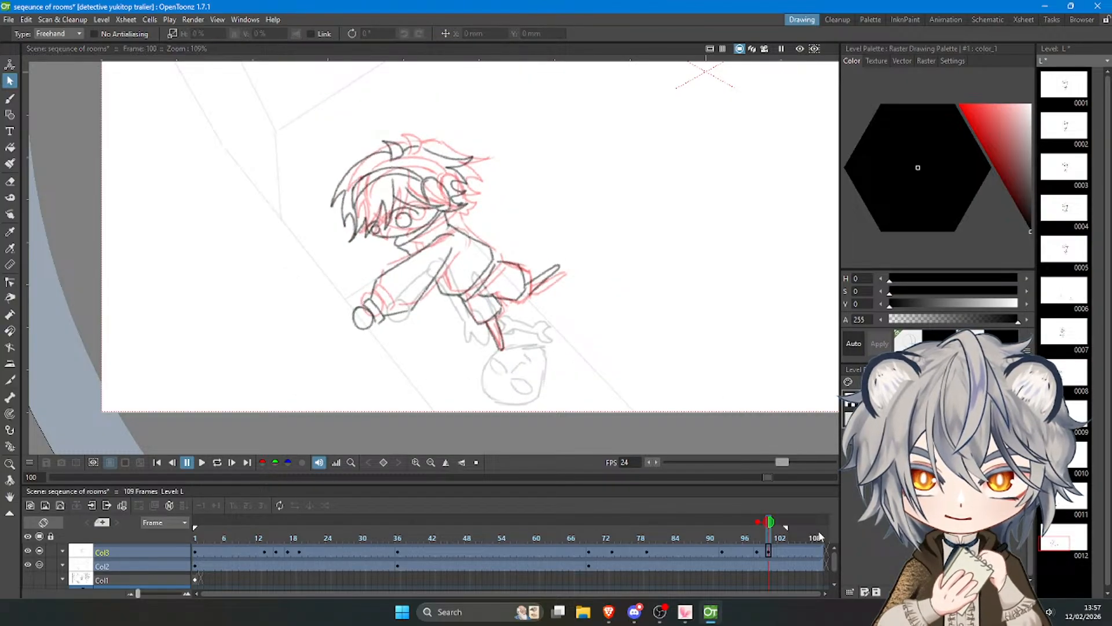
# Play back the animation to check the leap, then return to frame 100.
pyautogui.moveTo(765, 528)
pyautogui.mouseDown()
pyautogui.moveTo(742, 530)
pyautogui.moveTo(784, 533)
pyautogui.moveTo(728, 528)
pyautogui.mouseUp()
pyautogui.click(202, 461)
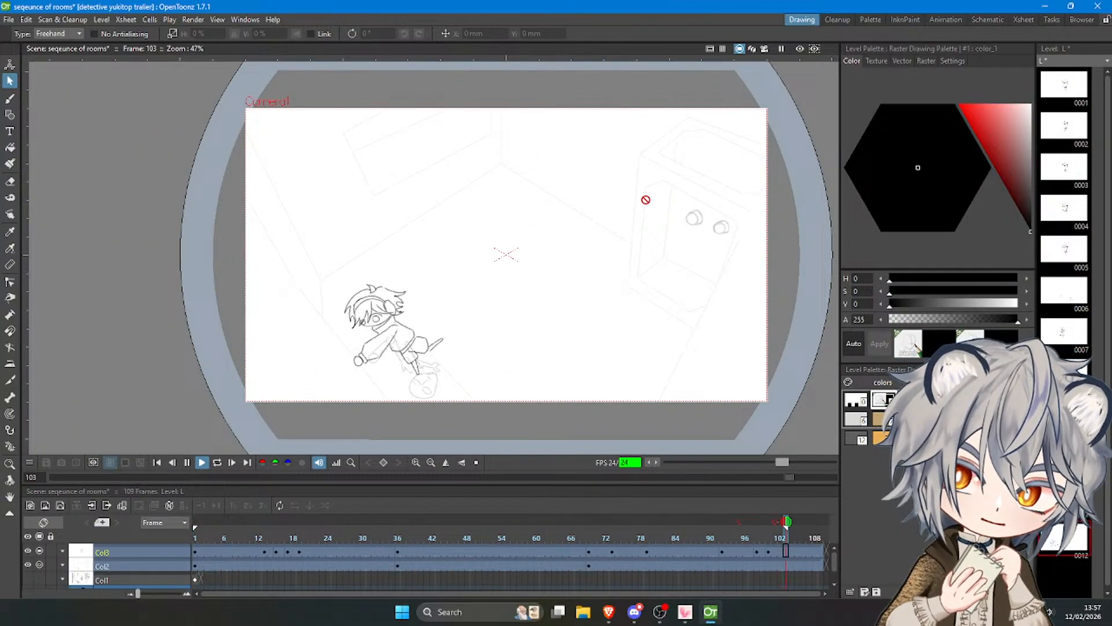
pyautogui.click(202, 462)
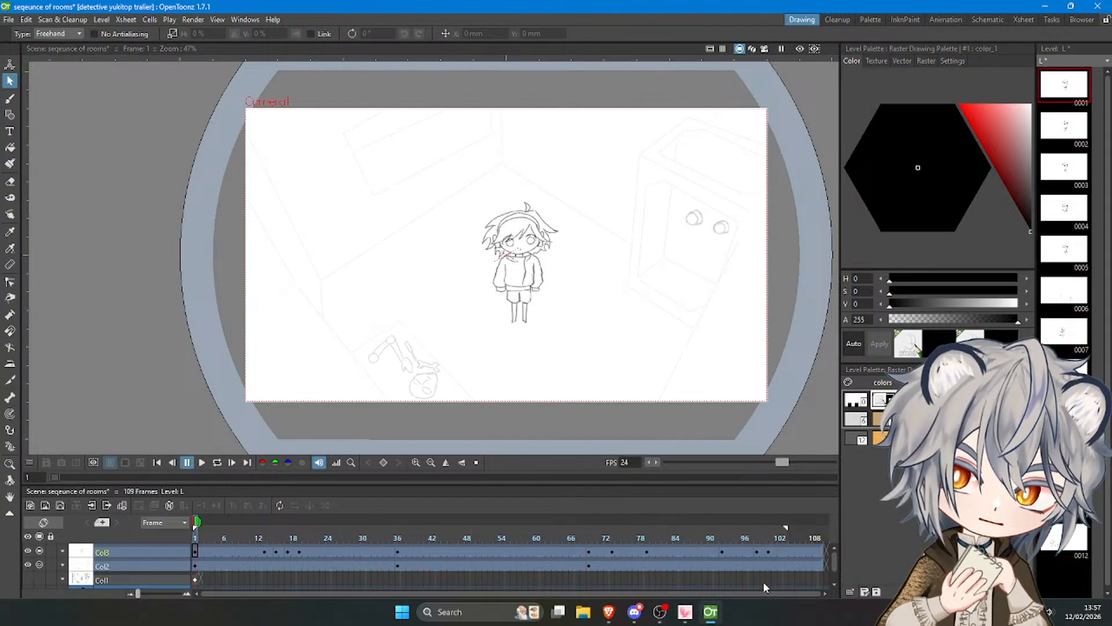
pyautogui.click(766, 536)
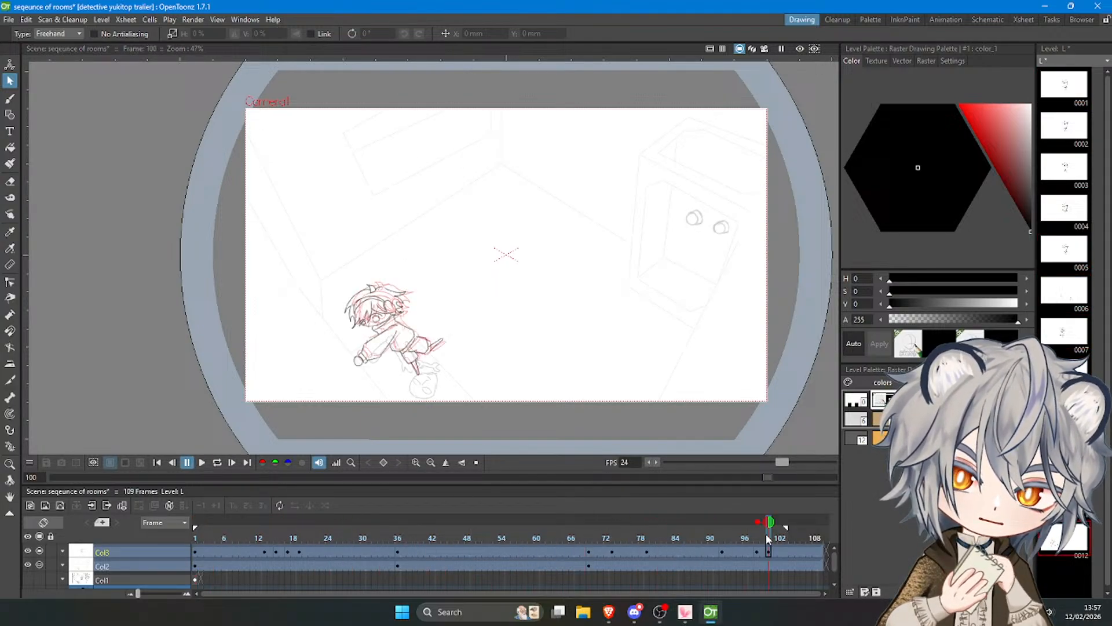
# Sketch thin motion lines with the brush above the head, behind the hair and beneath the legs at frame 100.
pyautogui.click(10, 99)
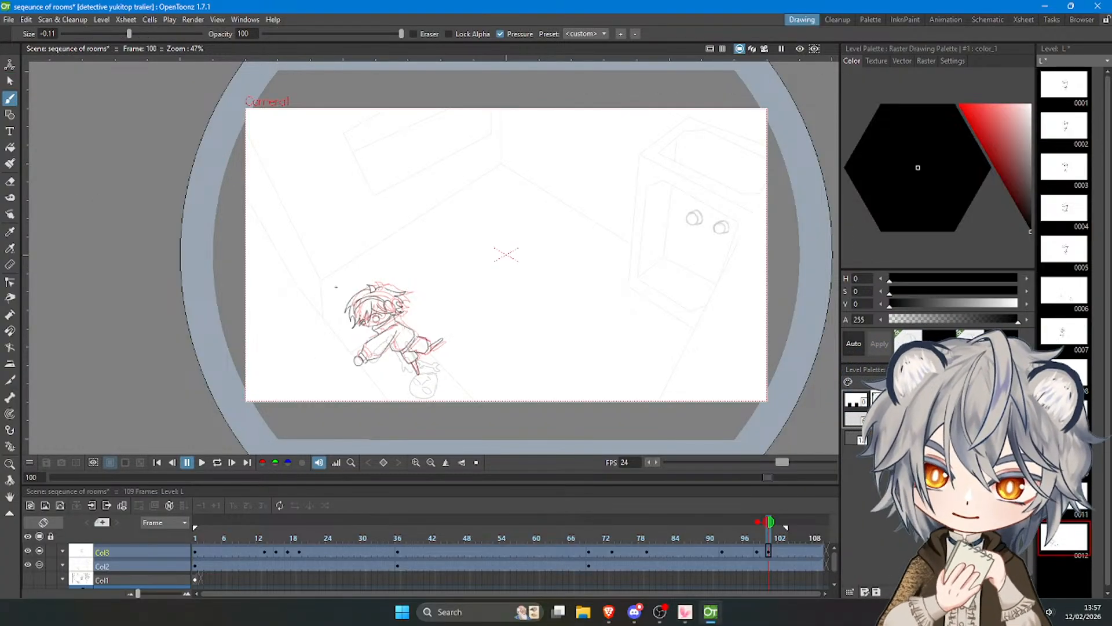
pyautogui.hotkey('ctrl', 'z')
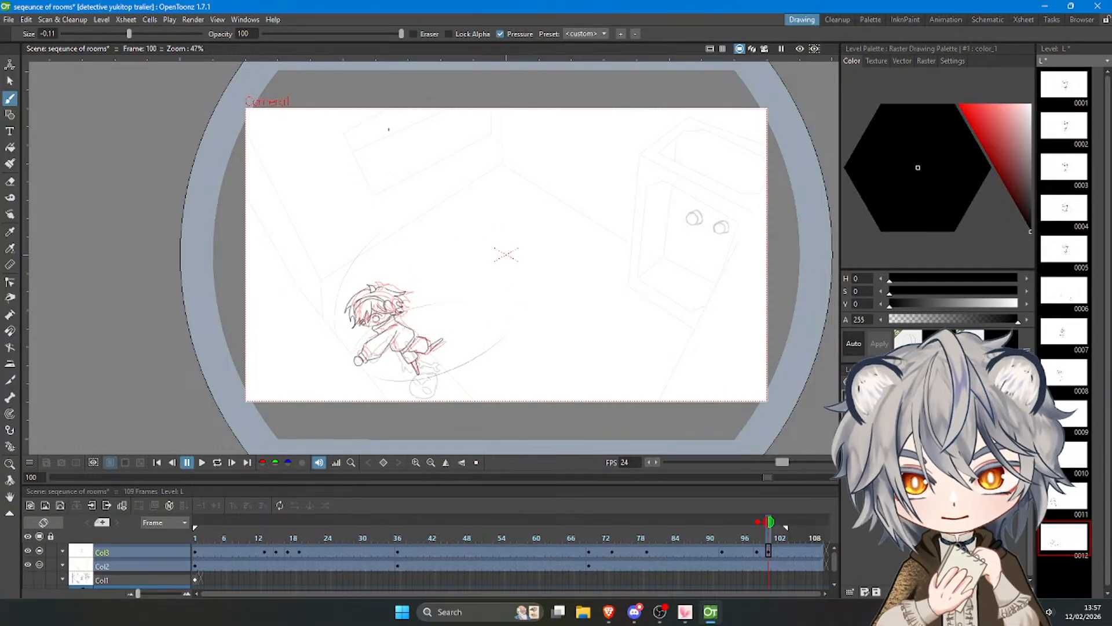
pyautogui.hotkey('ctrl', 'z')
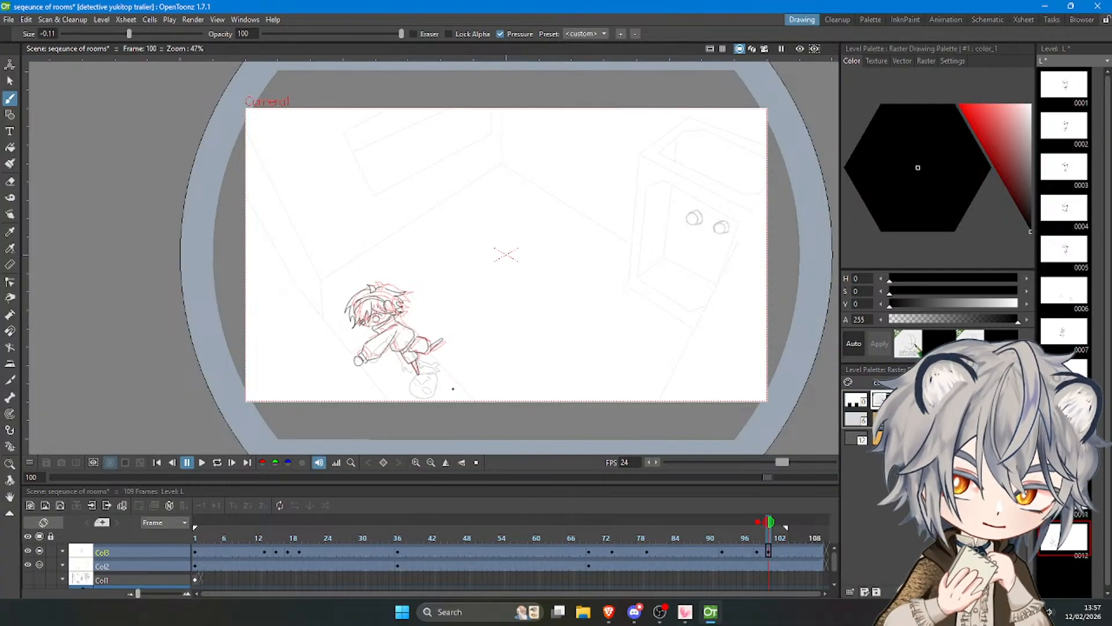
pyautogui.moveTo(337, 330); pyautogui.dragTo(387, 256)
pyautogui.hotkey('ctrl', 'z')
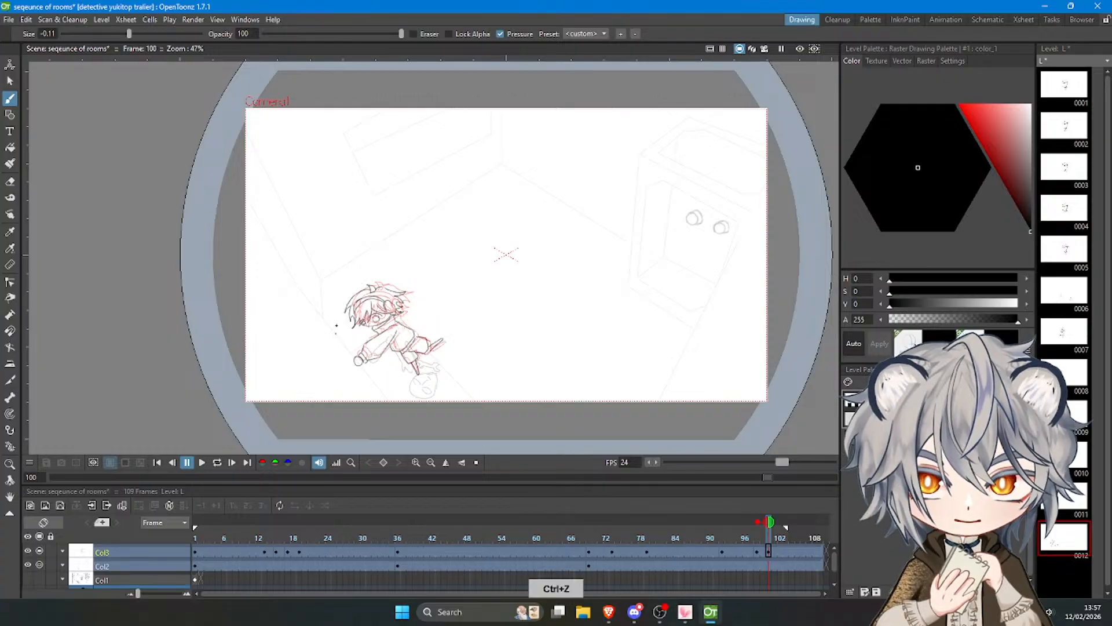
pyautogui.moveTo(336, 332); pyautogui.dragTo(382, 265)
pyautogui.hotkey('ctrl', 'z')
pyautogui.moveTo(404, 304); pyautogui.dragTo(434, 289)
pyautogui.moveTo(372, 371); pyautogui.dragTo(458, 342)
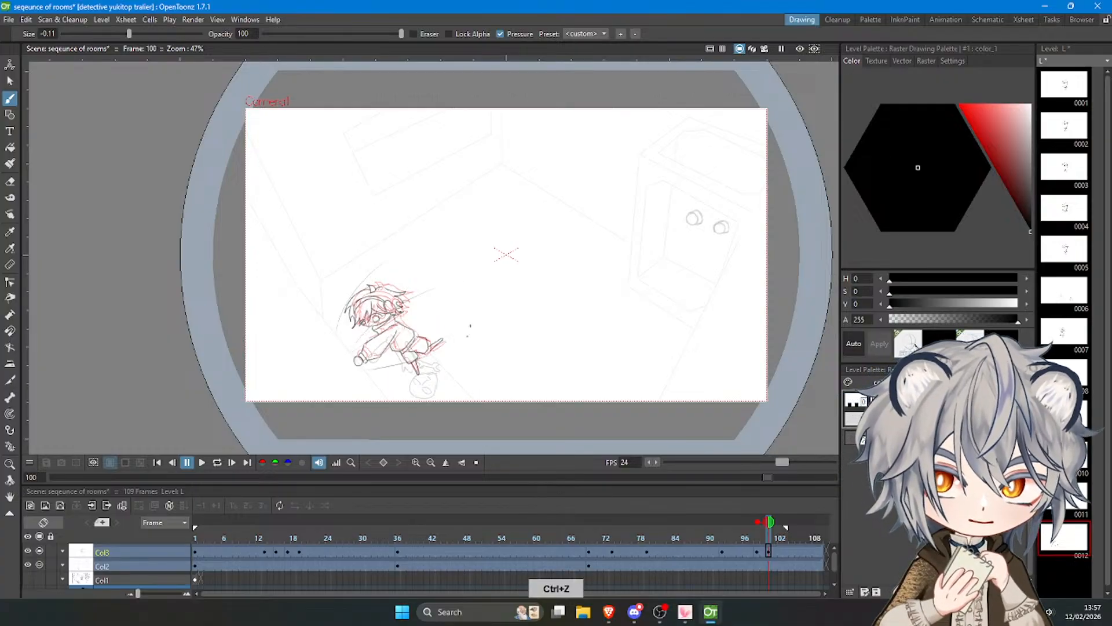
pyautogui.hotkey('ctrl', 'z')
pyautogui.moveTo(372, 373); pyautogui.dragTo(472, 335)
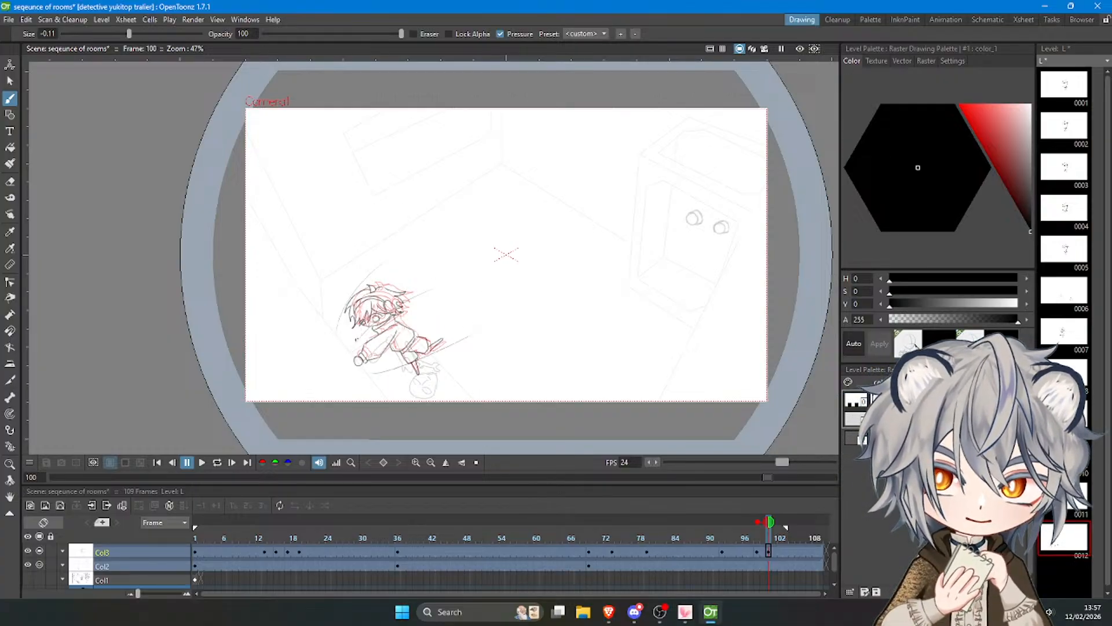
# Add more motion lines along the outstretched arm and around the head and torso at frame 100.
pyautogui.hotkey('ctrl', 'z')
pyautogui.moveTo(356, 340)
pyautogui.mouseDown()
pyautogui.moveTo(369, 300)
pyautogui.moveTo(410, 308)
pyautogui.moveTo(411, 332)
pyautogui.moveTo(352, 351)
pyautogui.moveTo(414, 335)
pyautogui.mouseUp()
pyautogui.hotkey('ctrl', 'z')
pyautogui.hotkey('ctrl', 'z')
pyautogui.hotkey('ctrl', 'z')
pyautogui.hotkey('ctrl', 'z')
pyautogui.hotkey('ctrl', 'z')
pyautogui.hotkey('ctrl', 'z')
pyautogui.hotkey('ctrl', 'z')
pyautogui.hotkey('ctrl', 'z')
pyautogui.hotkey('ctrl', 'z')
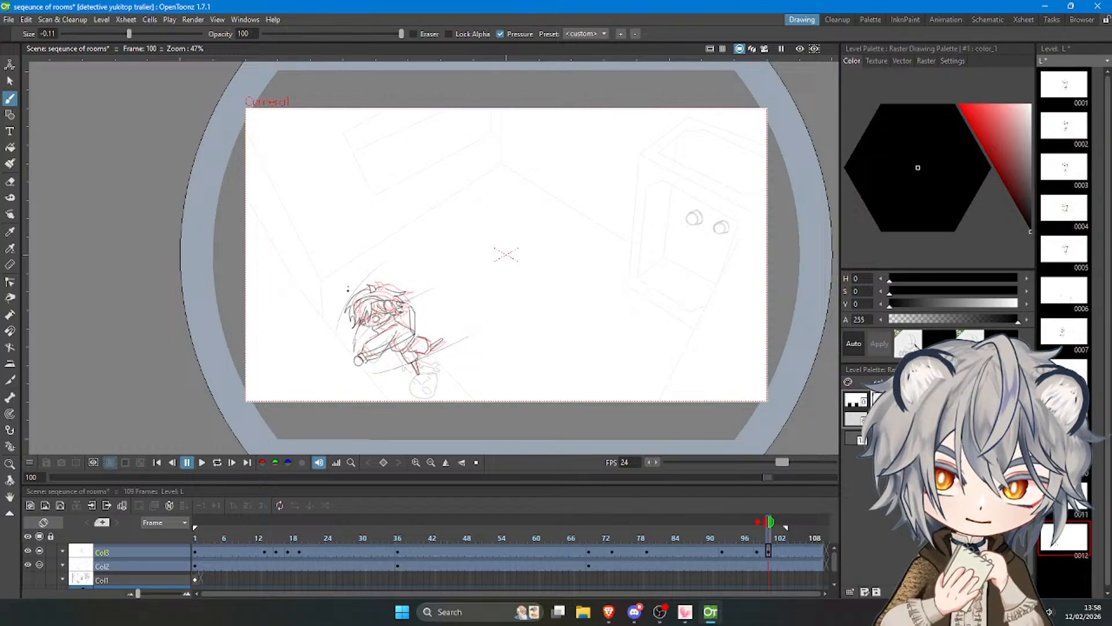
# Draw an angular, roughly hexagonal shape just above the figure's head at frame 100.
pyautogui.moveTo(344, 302)
pyautogui.mouseDown()
pyautogui.moveTo(333, 270)
pyautogui.moveTo(347, 254)
pyautogui.mouseUp()
pyautogui.hotkey('ctrl', 'z')
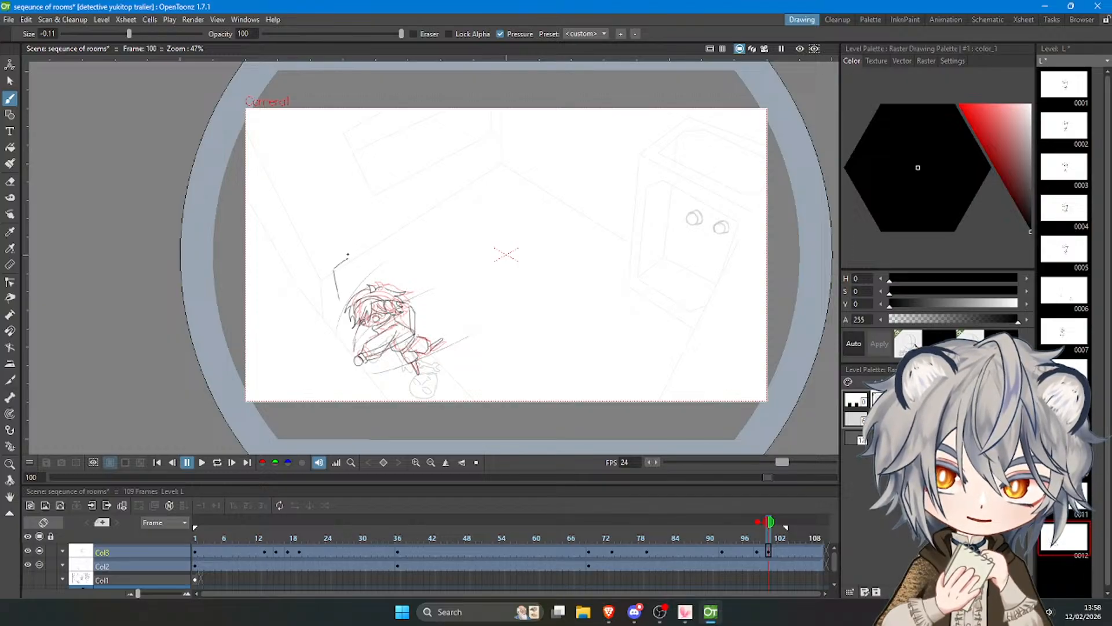
pyautogui.hotkey('ctrl', 'z')
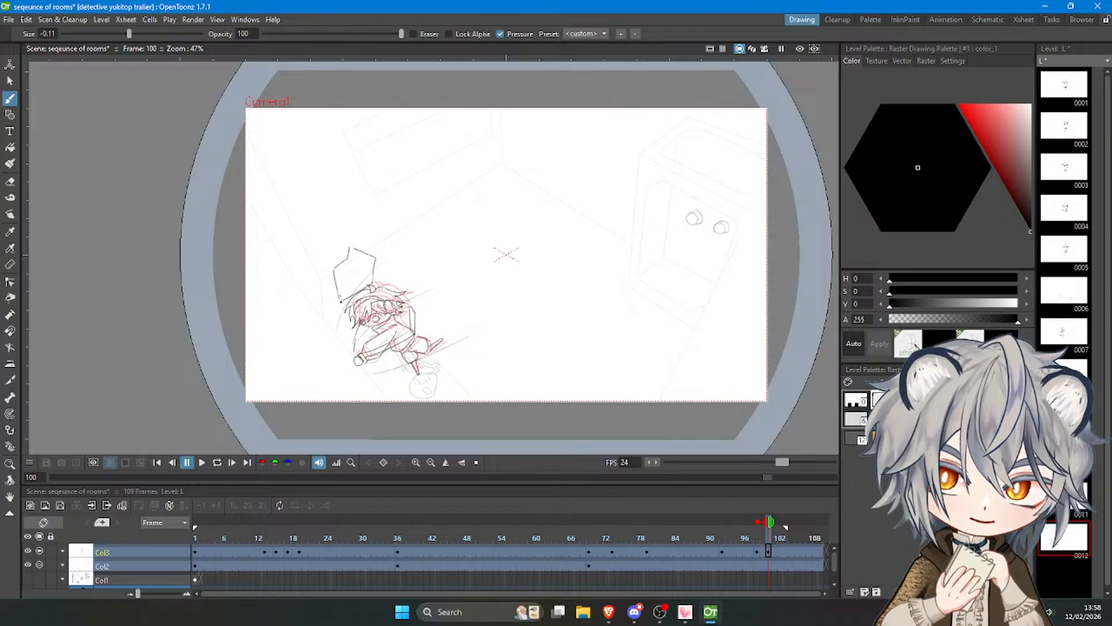
pyautogui.moveTo(343, 302); pyautogui.dragTo(374, 289)
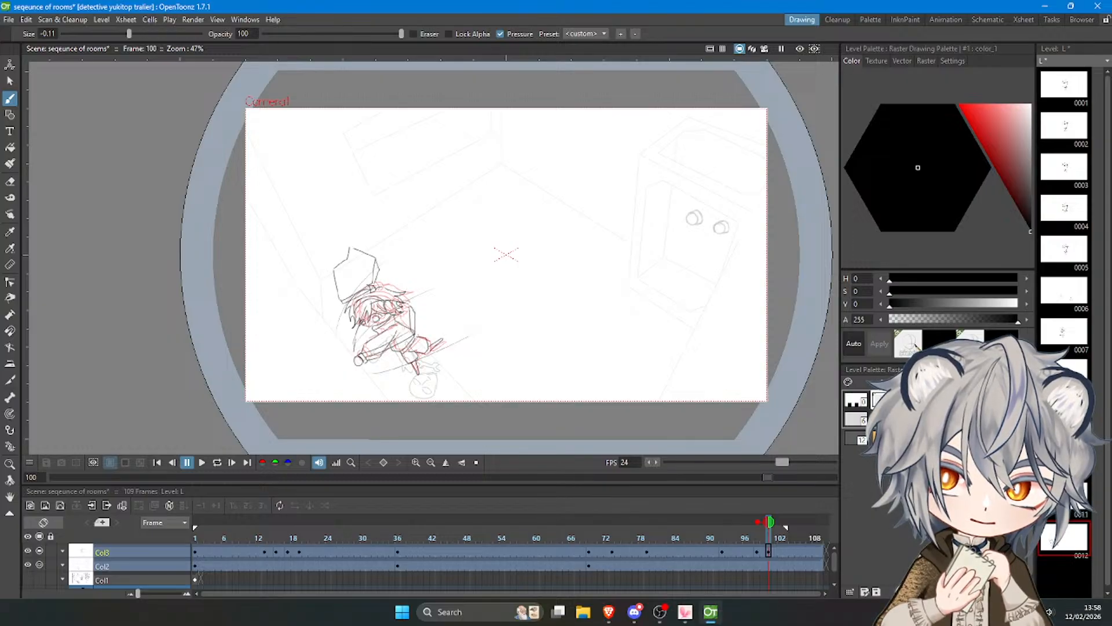
# Draw a second angular shape with a notched, double-lined edge behind the figure's trailing leg.
pyautogui.moveTo(441, 367)
pyautogui.mouseDown()
pyautogui.moveTo(470, 374)
pyautogui.moveTo(453, 314)
pyautogui.moveTo(484, 315)
pyautogui.moveTo(491, 336)
pyautogui.moveTo(483, 314)
pyautogui.moveTo(489, 355)
pyautogui.moveTo(481, 345)
pyautogui.moveTo(487, 356)
pyautogui.moveTo(469, 373)
pyautogui.moveTo(443, 364)
pyautogui.moveTo(471, 377)
pyautogui.moveTo(488, 356)
pyautogui.mouseUp()
pyautogui.hotkey('ctrl', 'z')
pyautogui.hotkey('ctrl', 'z')
pyautogui.hotkey('ctrl', 'z')
pyautogui.hotkey('ctrl', 'z')
pyautogui.hotkey('ctrl', 'z')
pyautogui.hotkey('ctrl', 'z')
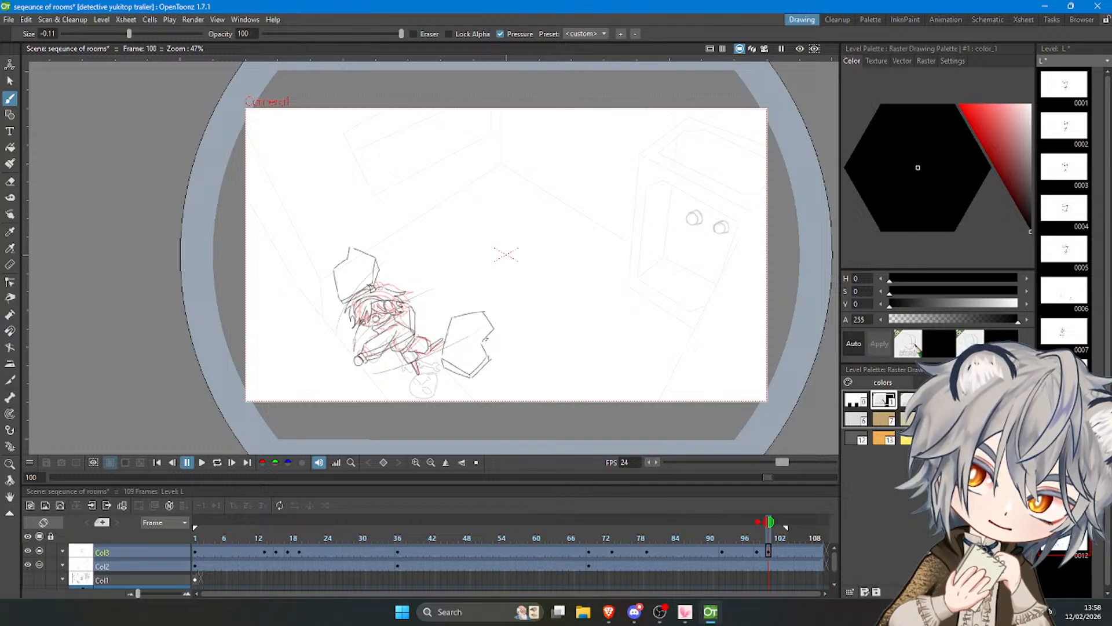
pyautogui.hotkey('ctrl', 'z')
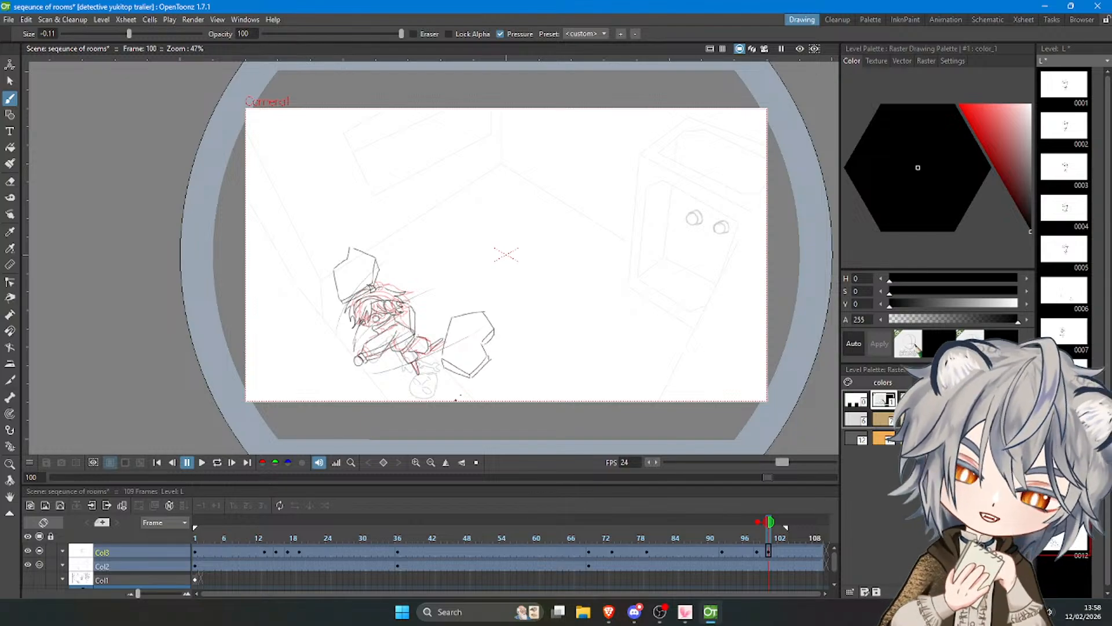
# Go to frame 98 and show the following drawing as onion skin instead of the preceding one.
pyautogui.moveTo(768, 533); pyautogui.dragTo(758, 535)
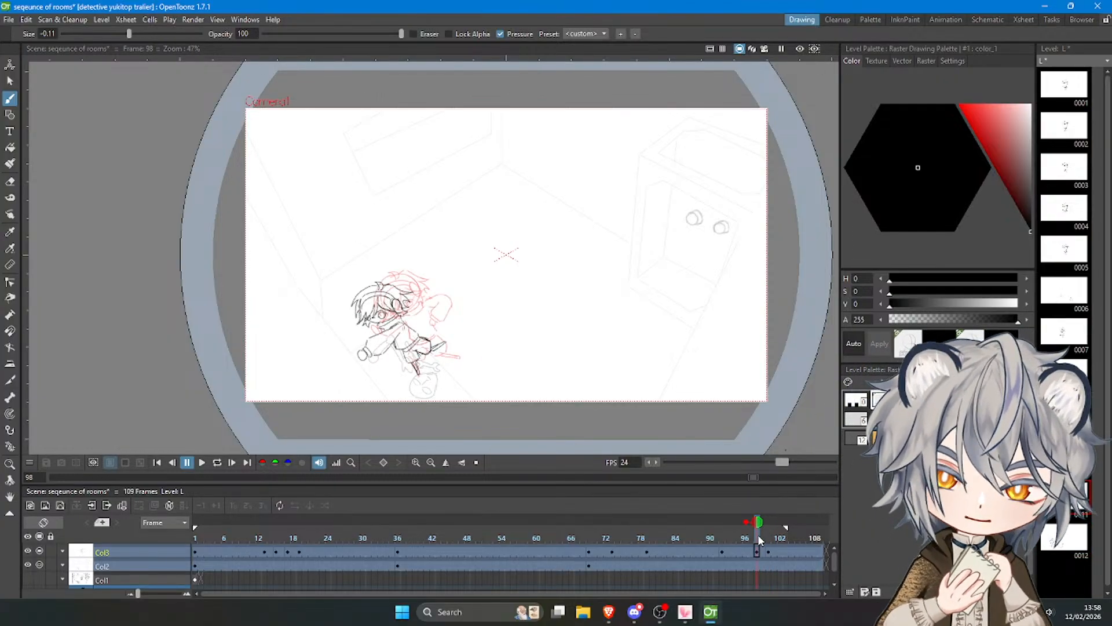
pyautogui.click(774, 522)
pyautogui.click(746, 522)
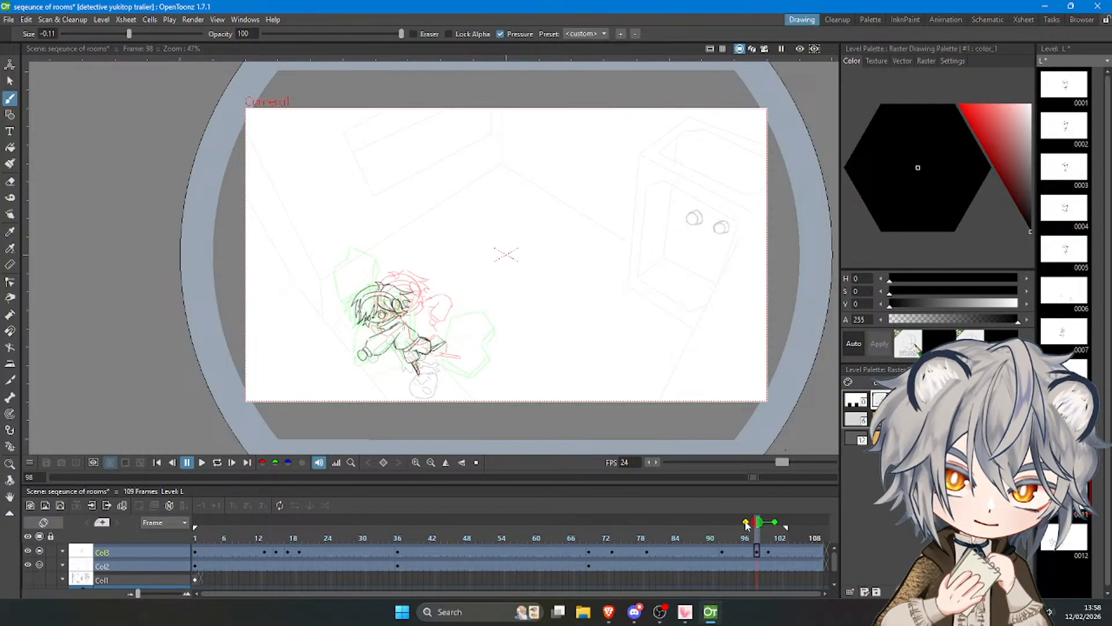
pyautogui.scroll(1, 307, 330)
pyautogui.scroll(1, 307, 329)
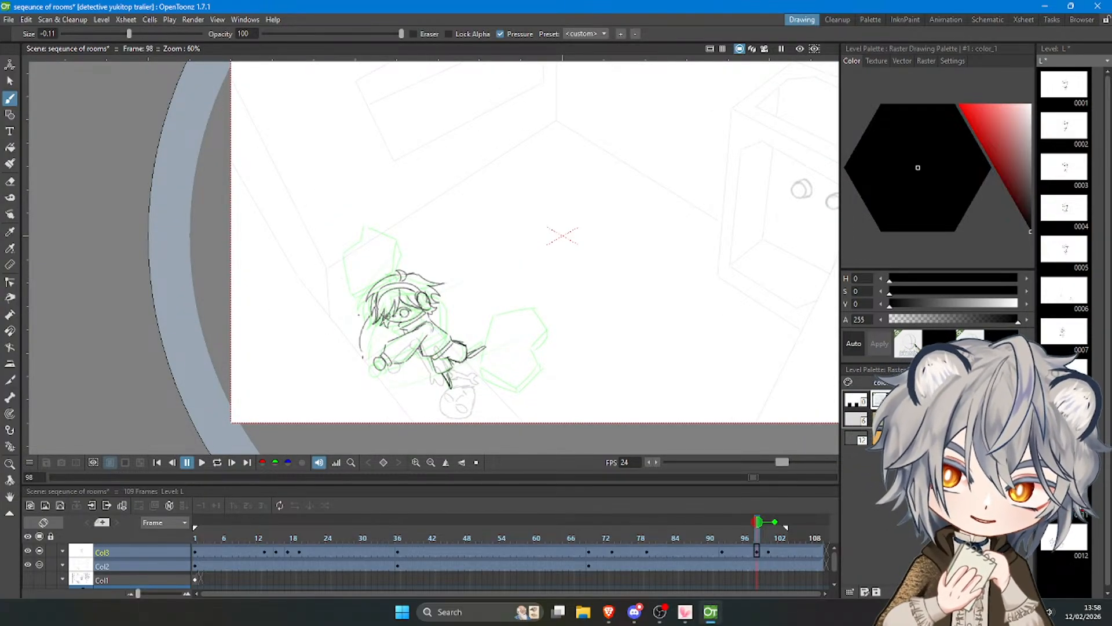
pyautogui.press('a')
pyautogui.press('b')
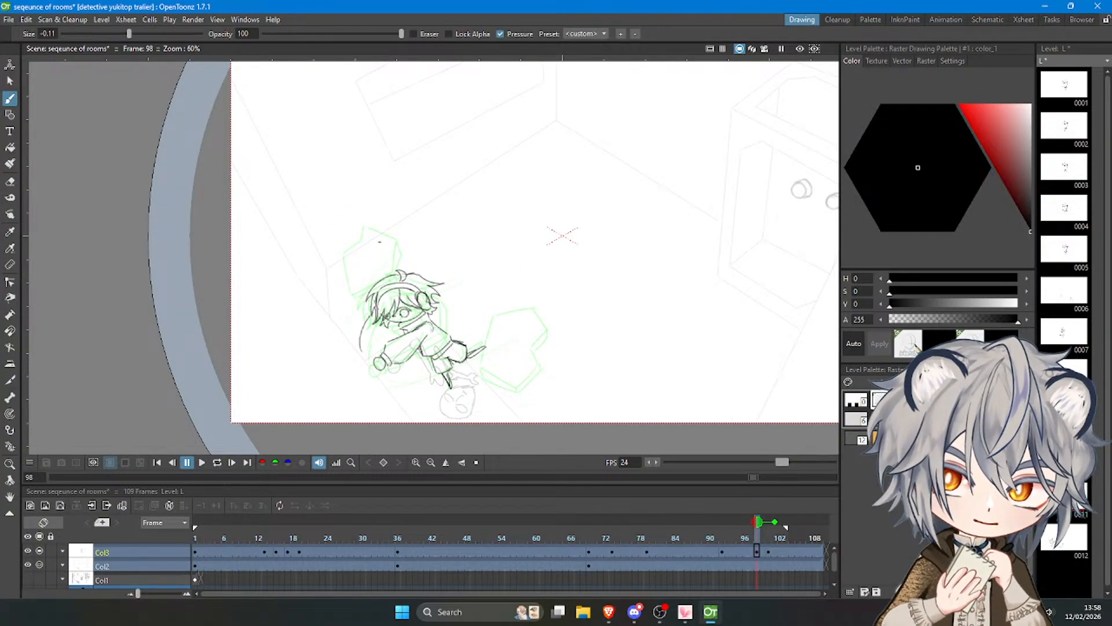
pyautogui.hotkey('ctrl', 'z')
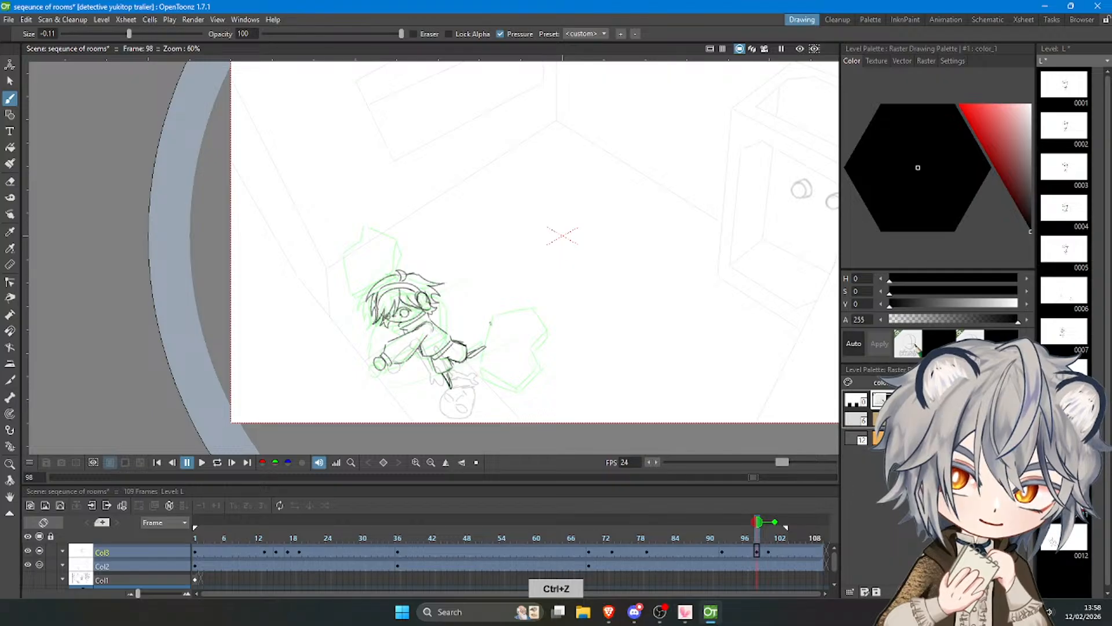
pyautogui.hotkey('ctrl', 'z')
# Draw an angular shape with a double-lined lower edge beneath the outstretched arm at frame 98.
pyautogui.hotkey('ctrl', 'z')
pyautogui.moveTo(386, 338); pyautogui.dragTo(395, 386)
pyautogui.hotkey('ctrl', 'z')
pyautogui.moveTo(388, 340)
pyautogui.mouseDown()
pyautogui.moveTo(416, 326)
pyautogui.moveTo(410, 349)
pyautogui.moveTo(434, 370)
pyautogui.moveTo(410, 392)
pyautogui.moveTo(392, 383)
pyautogui.mouseUp()
pyautogui.hotkey('ctrl', 'z')
pyautogui.hotkey('ctrl', 'z')
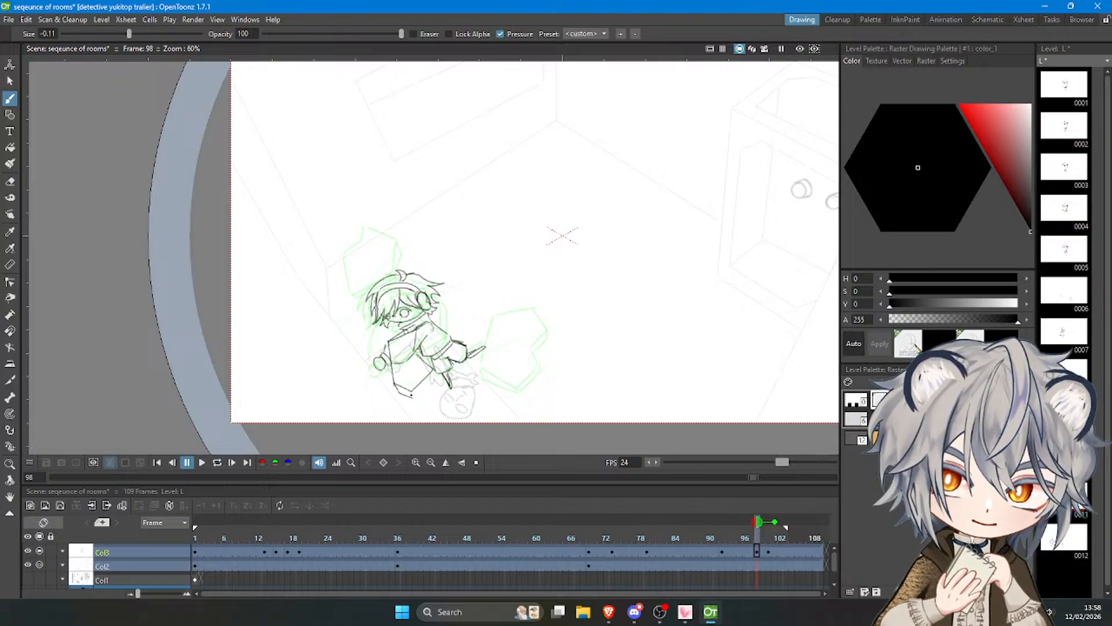
pyautogui.hotkey('ctrl', 'z')
pyautogui.moveTo(436, 371); pyautogui.dragTo(415, 394)
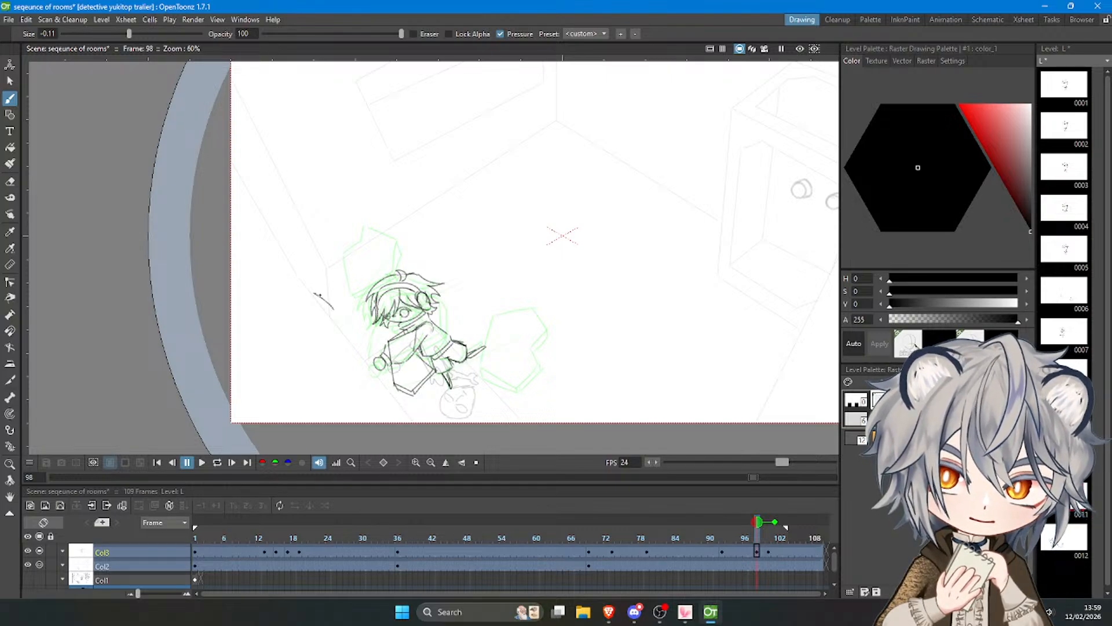
# Draw another angular shape with a double-lined lower edge in front of the figure's hair at frame 98.
pyautogui.hotkey('ctrl', 'z')
pyautogui.moveTo(323, 306)
pyautogui.mouseDown()
pyautogui.moveTo(351, 318)
pyautogui.moveTo(323, 277)
pyautogui.moveTo(334, 253)
pyautogui.moveTo(368, 262)
pyautogui.moveTo(350, 320)
pyautogui.moveTo(368, 292)
pyautogui.mouseUp()
pyautogui.hotkey('ctrl', 'z')
pyautogui.hotkey('ctrl', 'z')
pyautogui.hotkey('ctrl', 'z')
pyautogui.hotkey('ctrl', 'z')
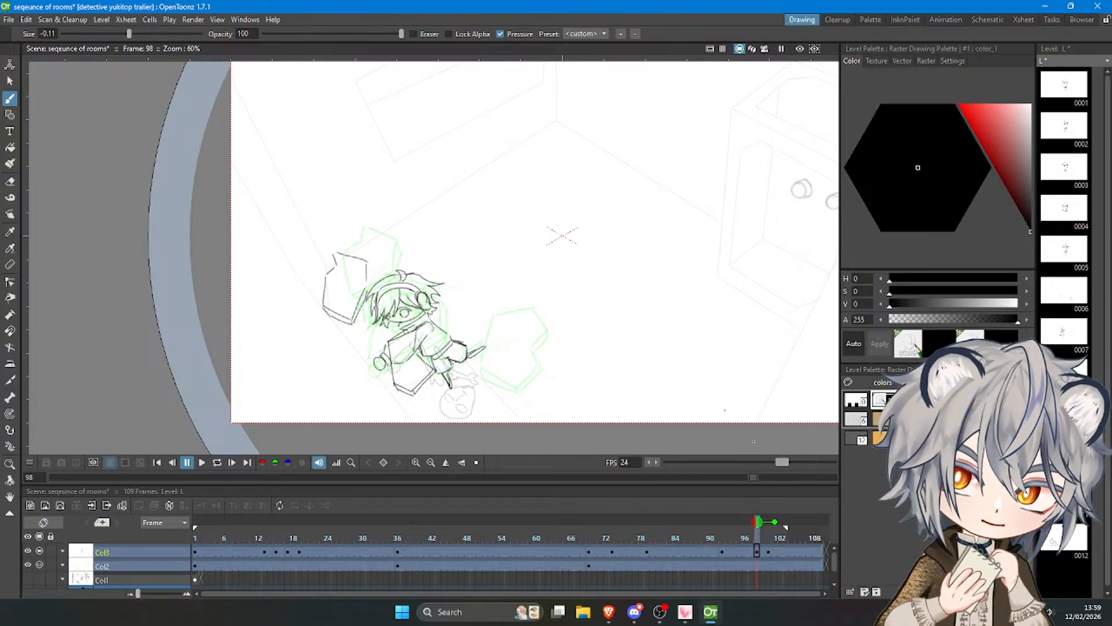
# Try to draw another angular shape between the figure's hair and outstretched hand at frame 98.
pyautogui.moveTo(766, 533); pyautogui.dragTo(755, 532)
pyautogui.moveTo(370, 316)
pyautogui.mouseDown()
pyautogui.moveTo(362, 350)
pyautogui.moveTo(403, 335)
pyautogui.mouseUp()
pyautogui.hotkey('ctrl', 'z')
pyautogui.hotkey('ctrl', 'z')
pyautogui.hotkey('ctrl', 'z')
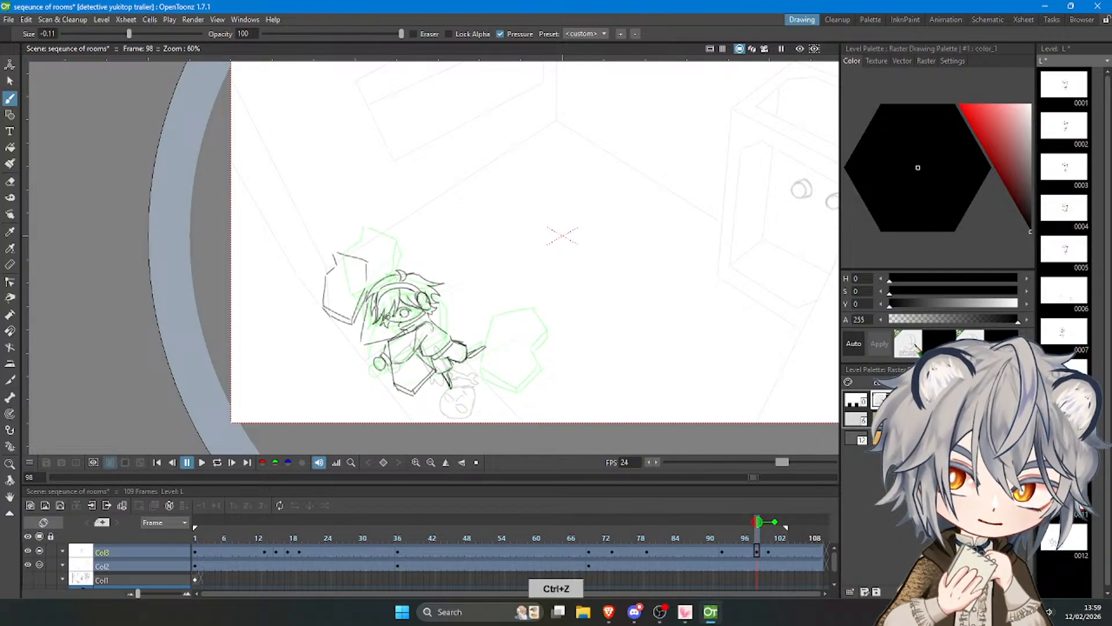
pyautogui.moveTo(371, 291)
pyautogui.mouseDown()
pyautogui.moveTo(365, 313)
pyautogui.moveTo(399, 274)
pyautogui.moveTo(414, 287)
pyautogui.moveTo(413, 326)
pyautogui.moveTo(389, 345)
pyautogui.mouseUp()
pyautogui.hotkey('ctrl', 'z')
pyautogui.hotkey('ctrl', 'z')
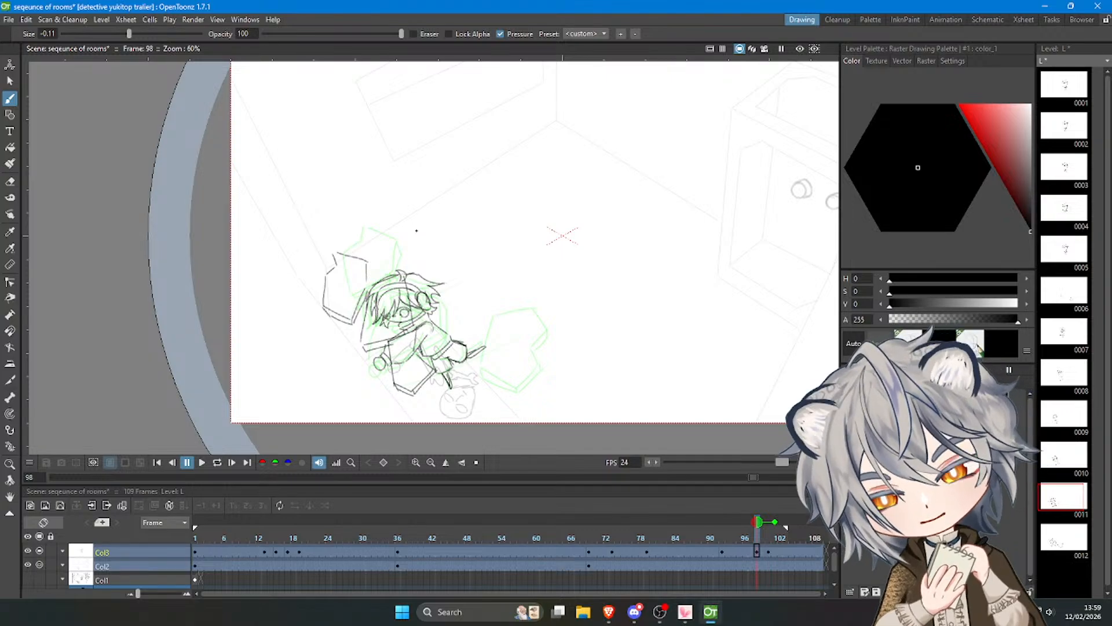
# Undo both large angular shapes around the figure at frame 98.
pyautogui.hotkey('ctrl', 'z')
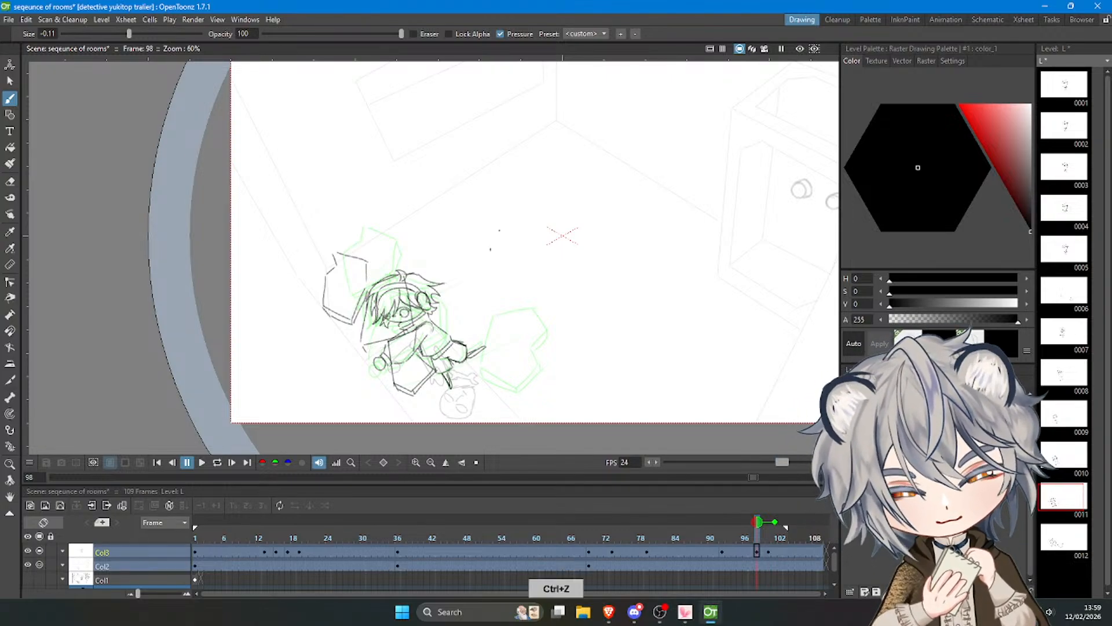
pyautogui.hotkey('ctrl', 'z')
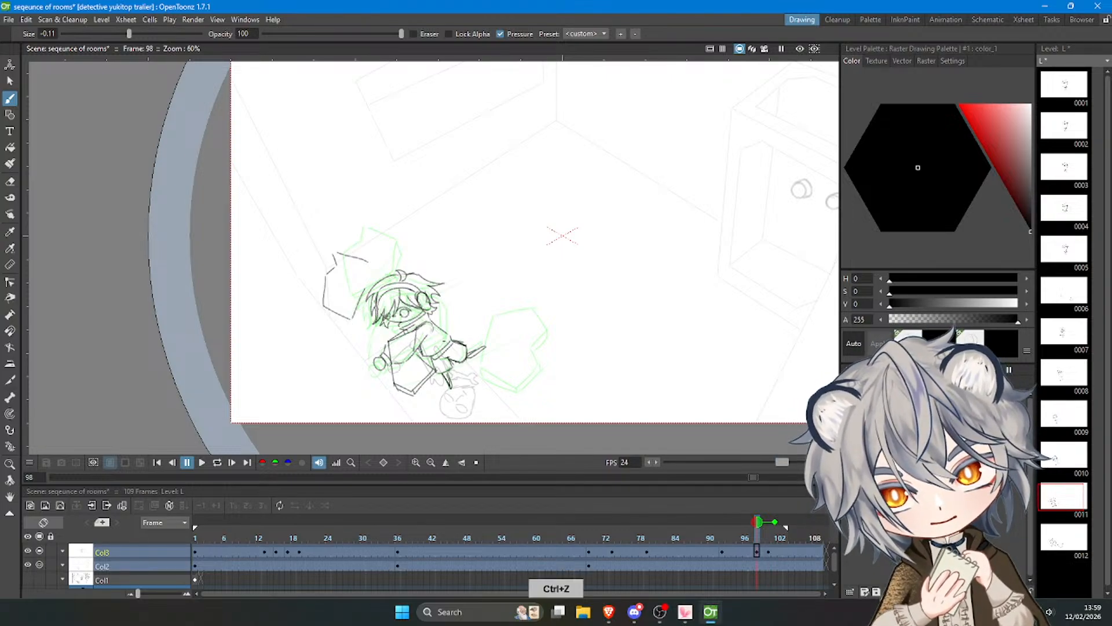
pyautogui.hotkey('ctrl', 'z')
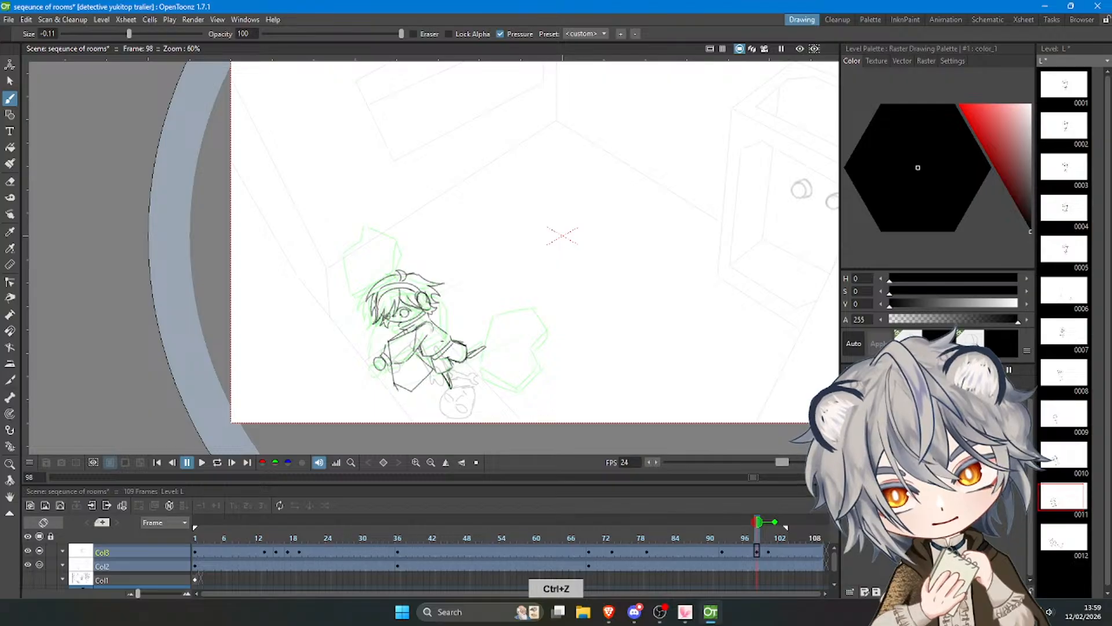
pyautogui.hotkey('ctrl', 'z')
pyautogui.hotkey('ctrl', 'z')
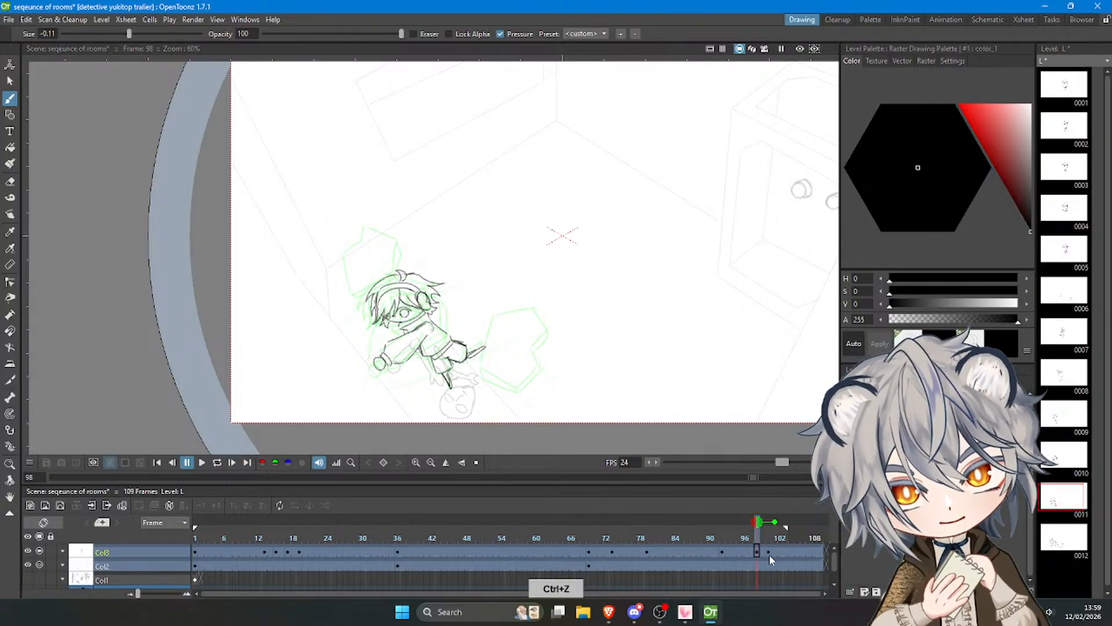
# Go to frame 100 and undo the two large angular shapes around the leaping figure.
pyautogui.click(769, 552)
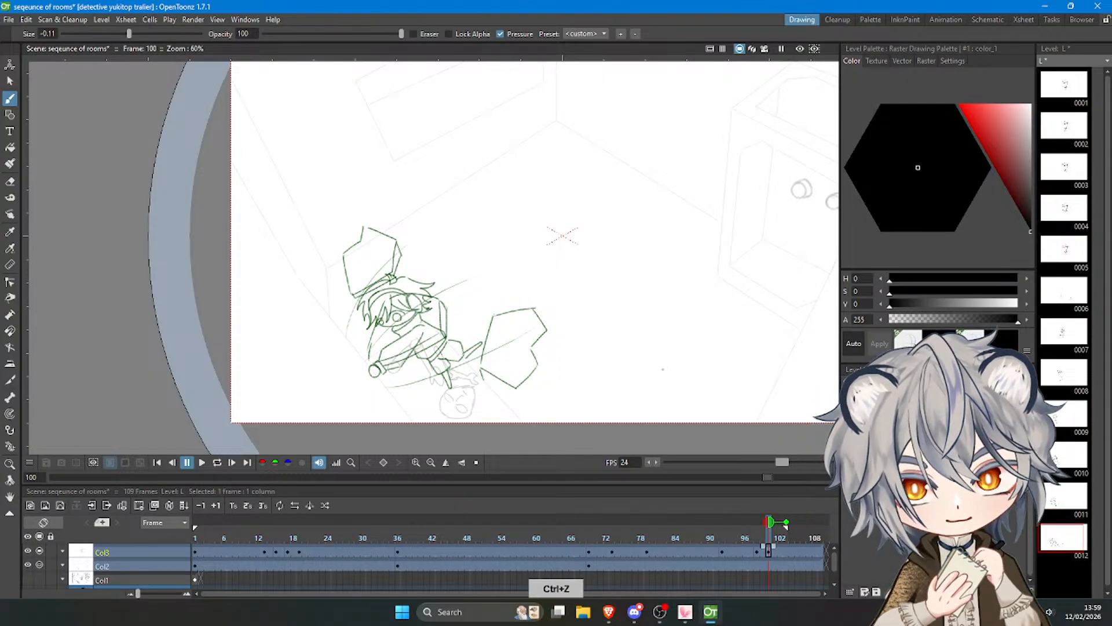
pyautogui.hotkey('ctrl', 'z')
pyautogui.hotkey('ctrl', 'z')
pyautogui.hotkey('ctrl', 'z')
pyautogui.hotkey('ctrl', 'z')
pyautogui.hotkey('ctrl', 'z')
pyautogui.hotkey('ctrl', 'z')
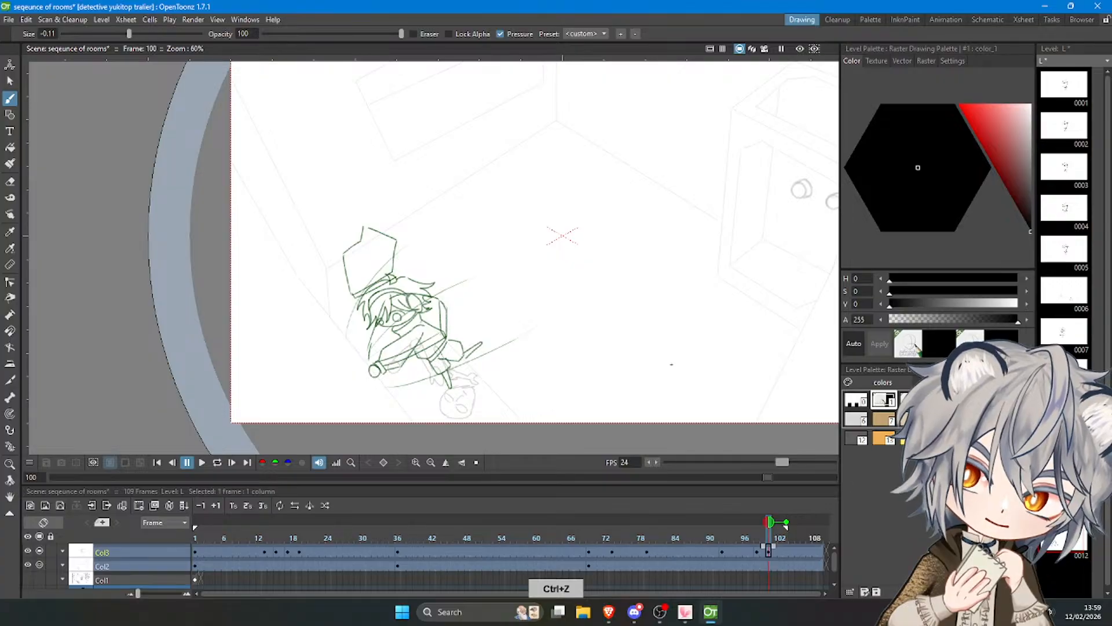
pyautogui.hotkey('ctrl', 'z')
pyautogui.hotkey('ctrl', 'z')
pyautogui.hotkey('ctrl', 'z')
pyautogui.hotkey('ctrl', 'z')
pyautogui.hotkey('ctrl', 'z')
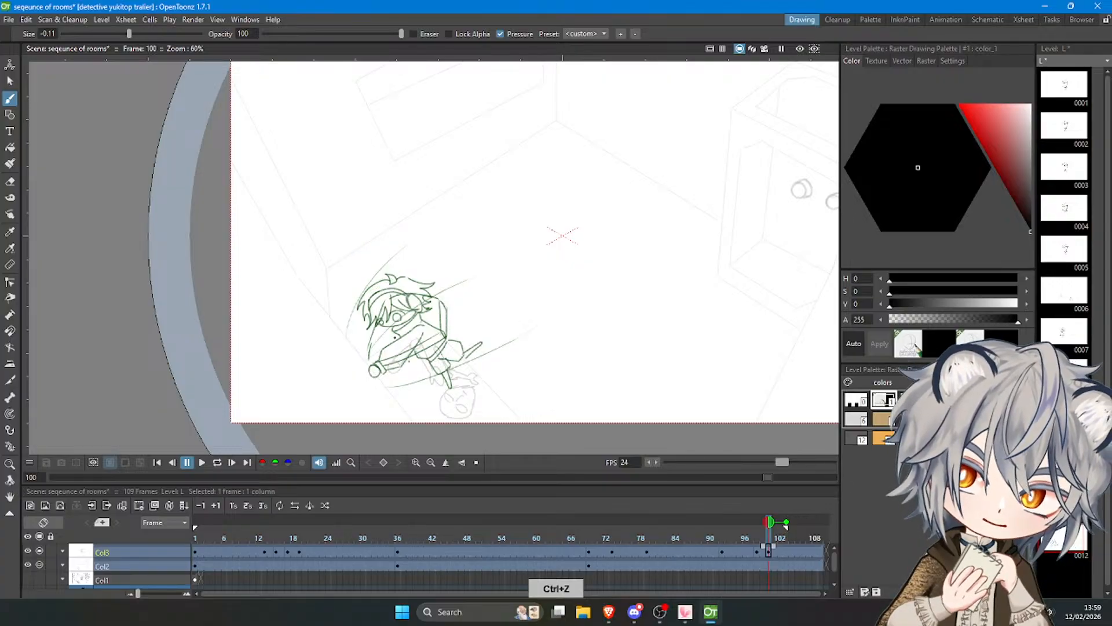
# Undo the extra lines along the figure's arm and back at frame 100, keeping the long motion lines.
pyautogui.hotkey('ctrl', 'z')
pyautogui.hotkey('ctrl', 'z')
pyautogui.hotkey('ctrl', 'z')
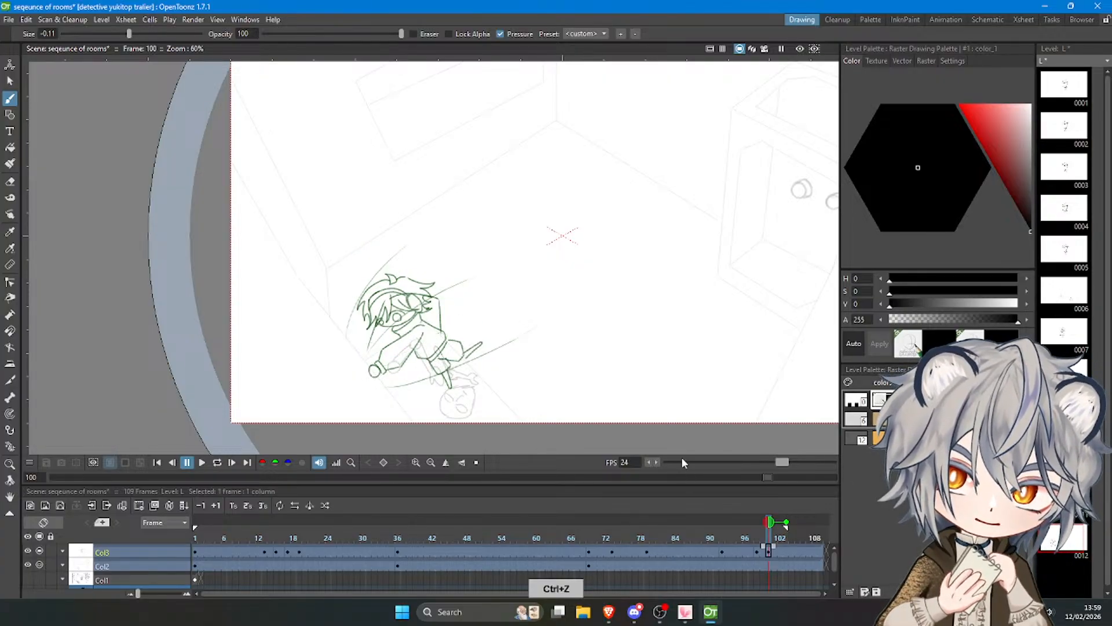
pyautogui.hotkey('ctrl', 'z')
pyautogui.hotkey('ctrl', 'z')
pyautogui.hotkey('ctrl', 'z')
# Return to frame 98 and draw three small angular fragments in front of the hair, above the hand and beneath the body.
pyautogui.click(756, 551)
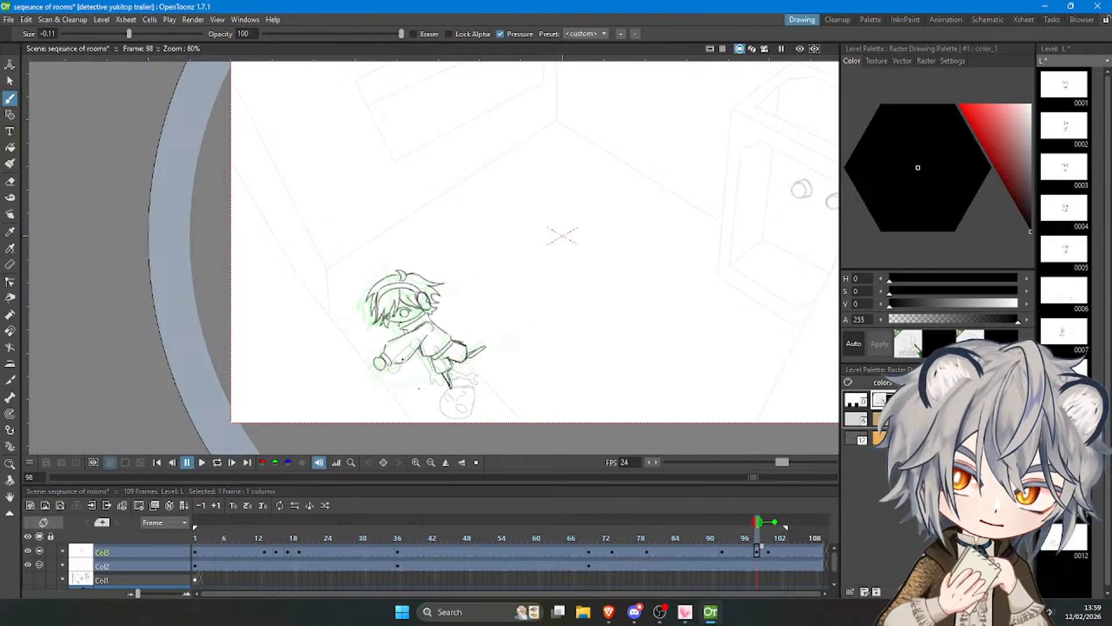
pyautogui.hotkey('ctrl', 'z')
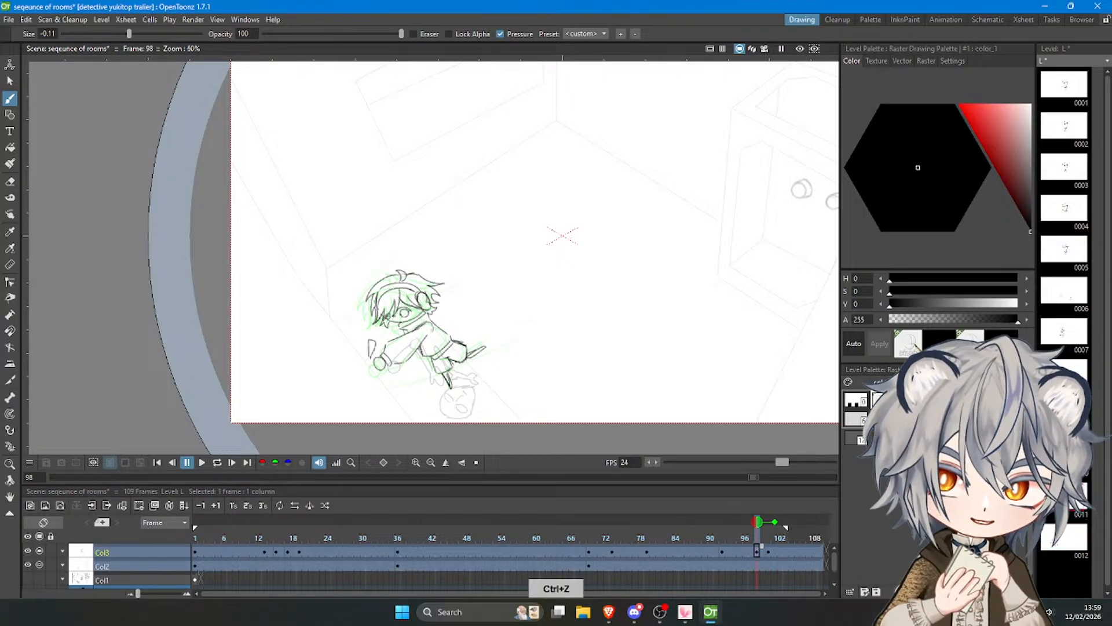
pyautogui.hotkey('ctrl', 'z')
pyautogui.moveTo(352, 324)
pyautogui.mouseDown()
pyautogui.moveTo(352, 302)
pyautogui.moveTo(354, 320)
pyautogui.mouseUp()
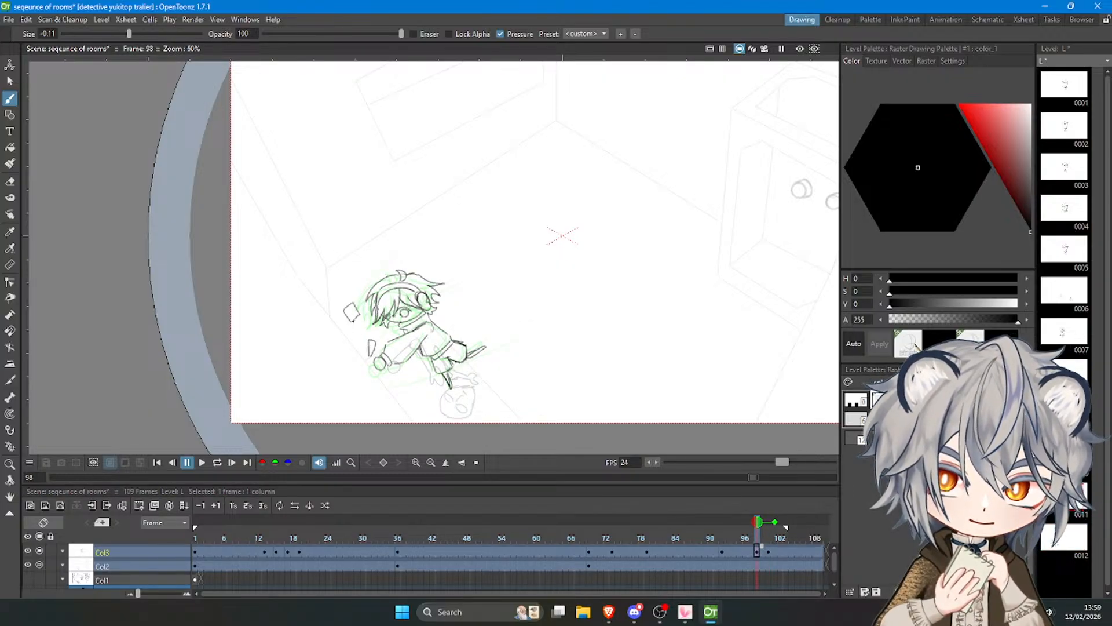
pyautogui.hotkey('ctrl', 'z')
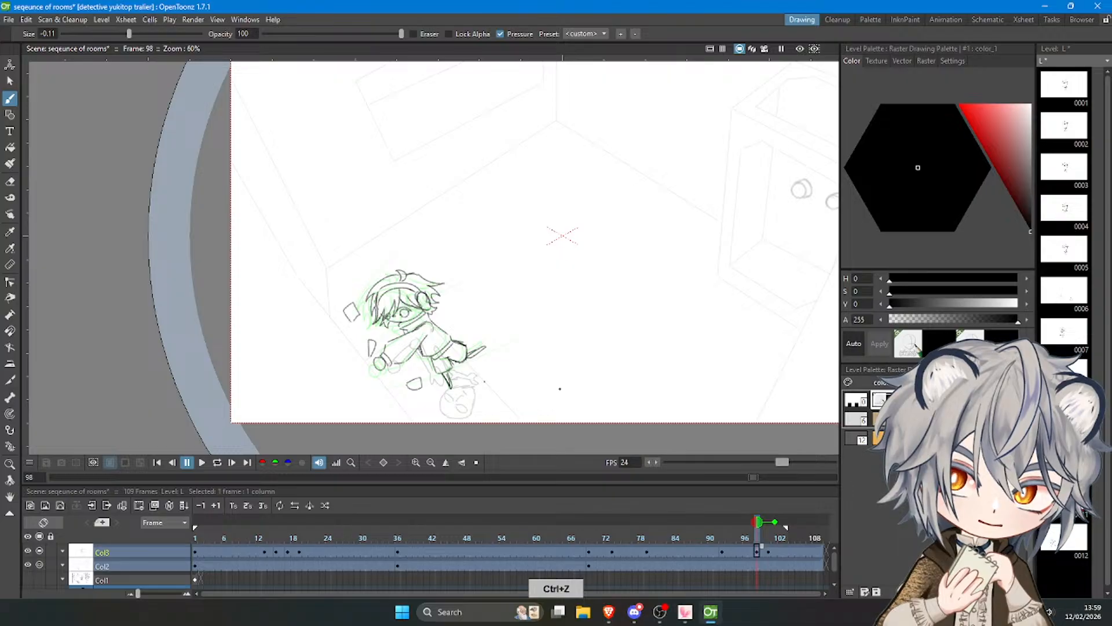
# At frame 100, show the preceding drawing as onion skin and redraw the three small fragments slightly shifted around the figure.
pyautogui.click(767, 549)
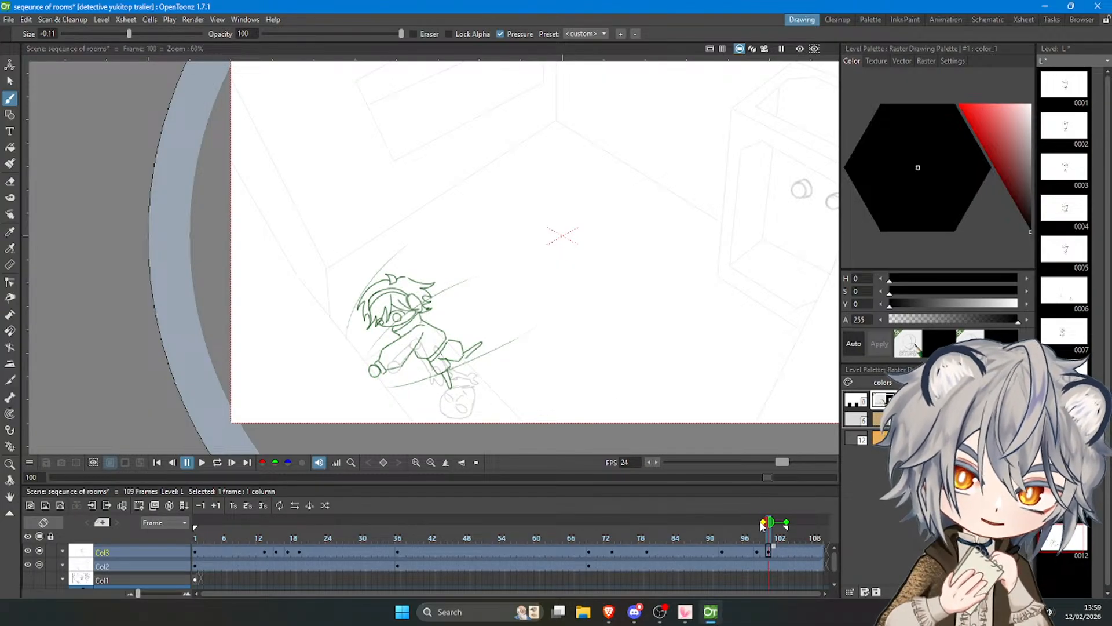
pyautogui.click(763, 523)
pyautogui.hotkey('ctrl', 'z')
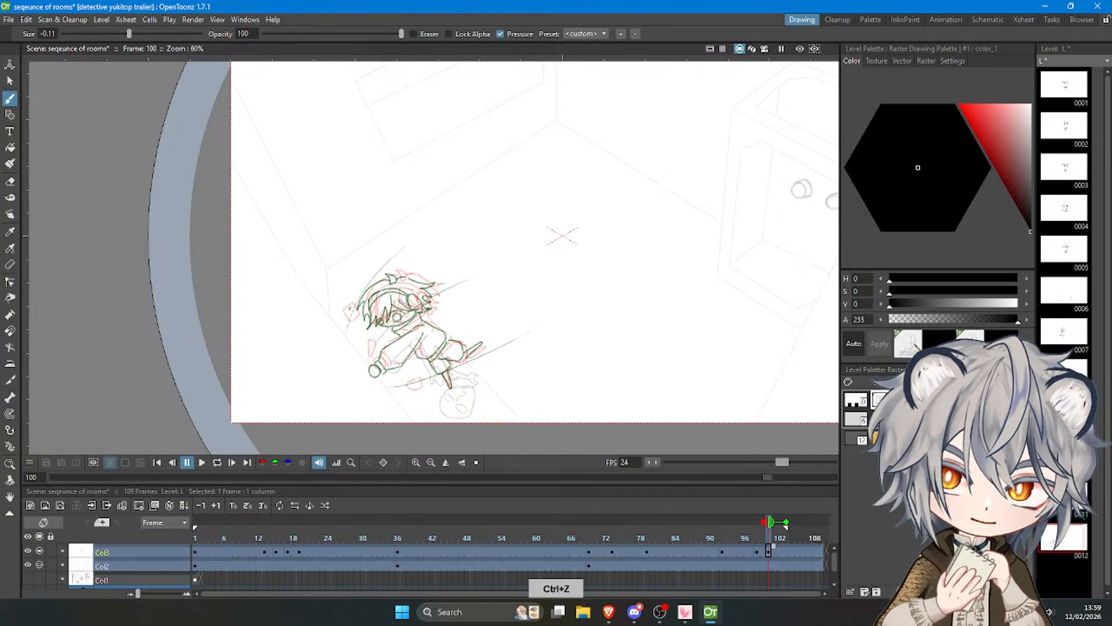
pyautogui.moveTo(351, 309)
pyautogui.mouseDown()
pyautogui.moveTo(359, 291)
pyautogui.moveTo(364, 310)
pyautogui.mouseUp()
pyautogui.hotkey('ctrl', 'z')
pyautogui.moveTo(372, 348); pyautogui.dragTo(371, 332)
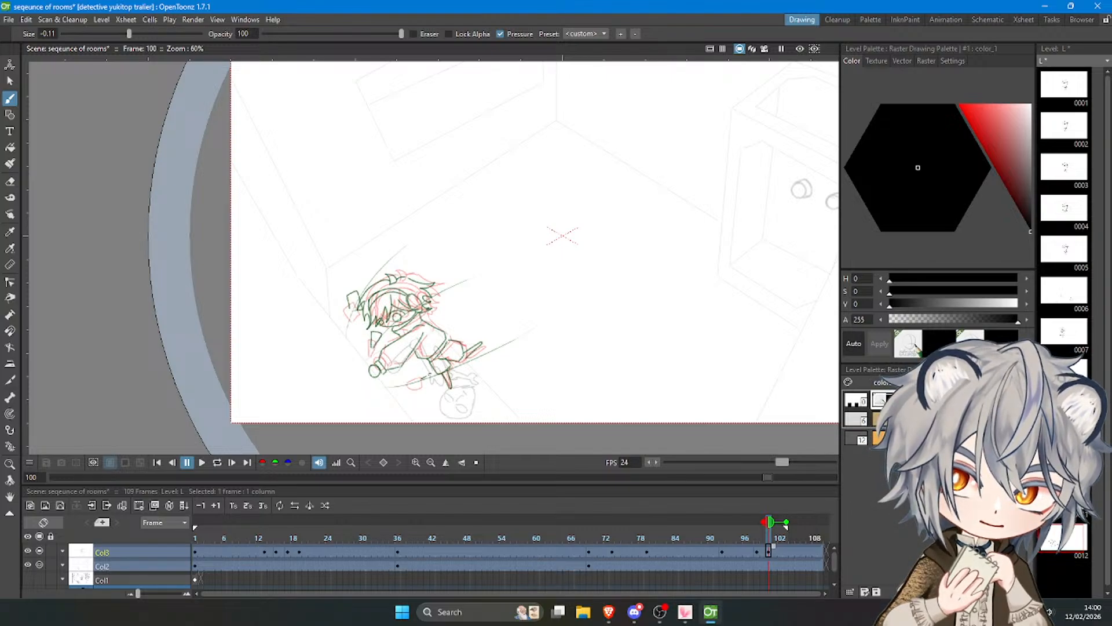
pyautogui.hotkey('ctrl', 'z')
pyautogui.moveTo(415, 382); pyautogui.dragTo(431, 379)
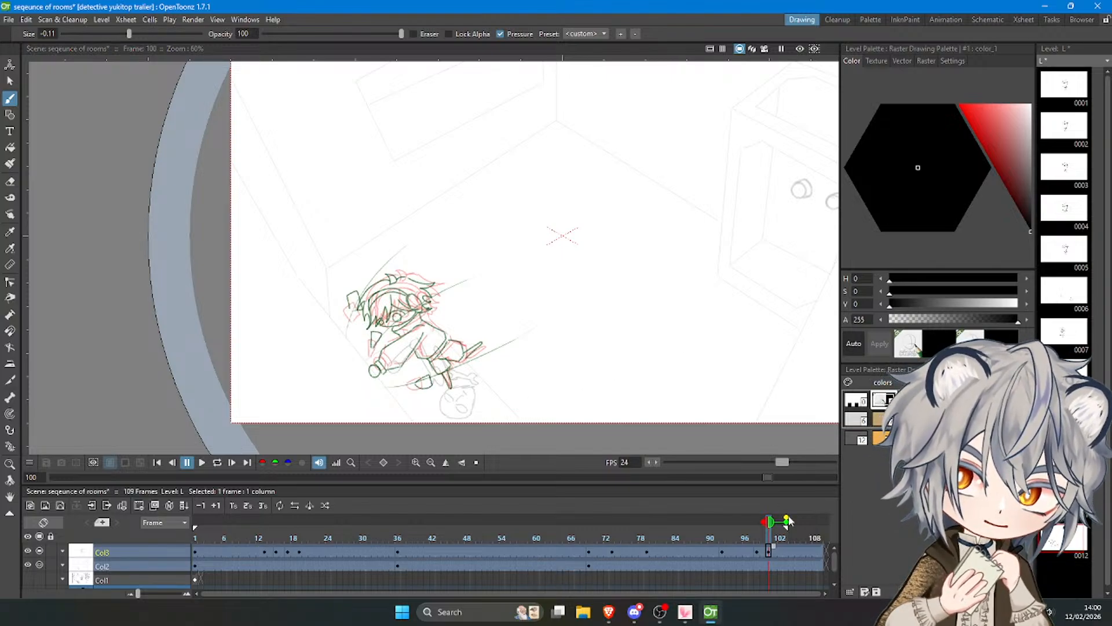
# At frame 102, draw the three fragments on a new drawing: above the hair, behind the head and behind the trailing leg.
pyautogui.moveTo(771, 539); pyautogui.dragTo(779, 540)
pyautogui.click(635, 387)
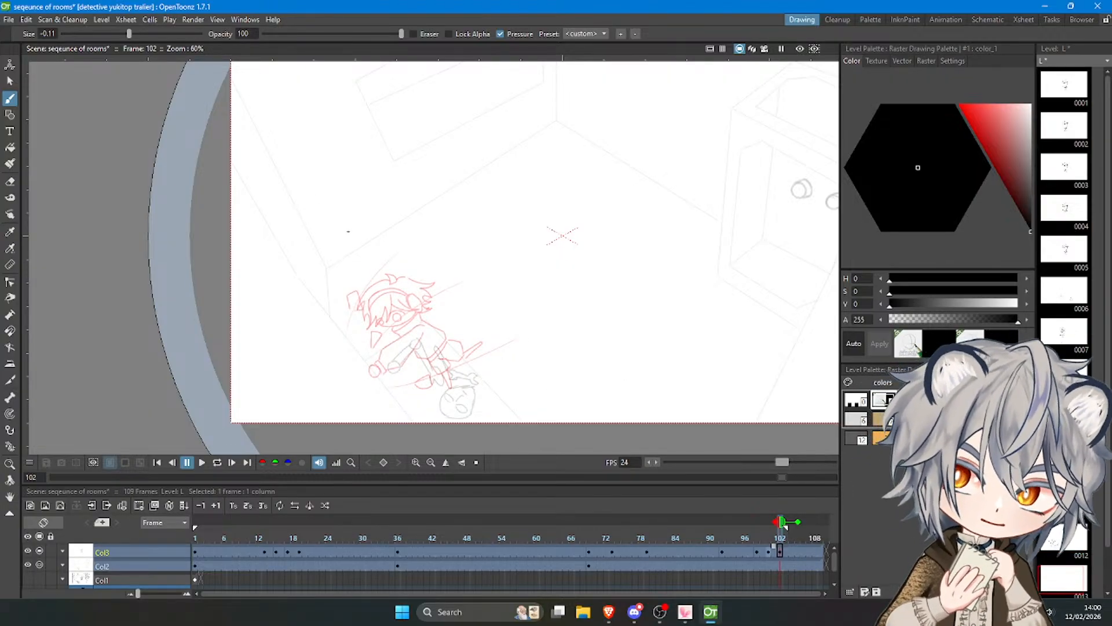
pyautogui.hotkey('ctrl', 'z')
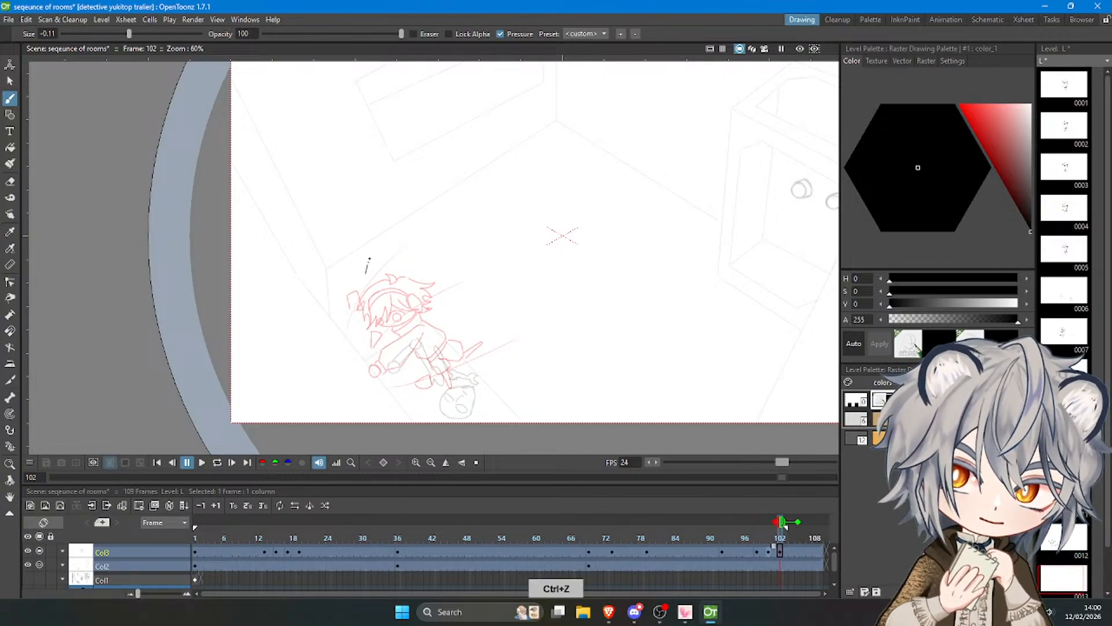
pyautogui.moveTo(380, 260); pyautogui.dragTo(367, 275)
pyautogui.hotkey('ctrl', 'z')
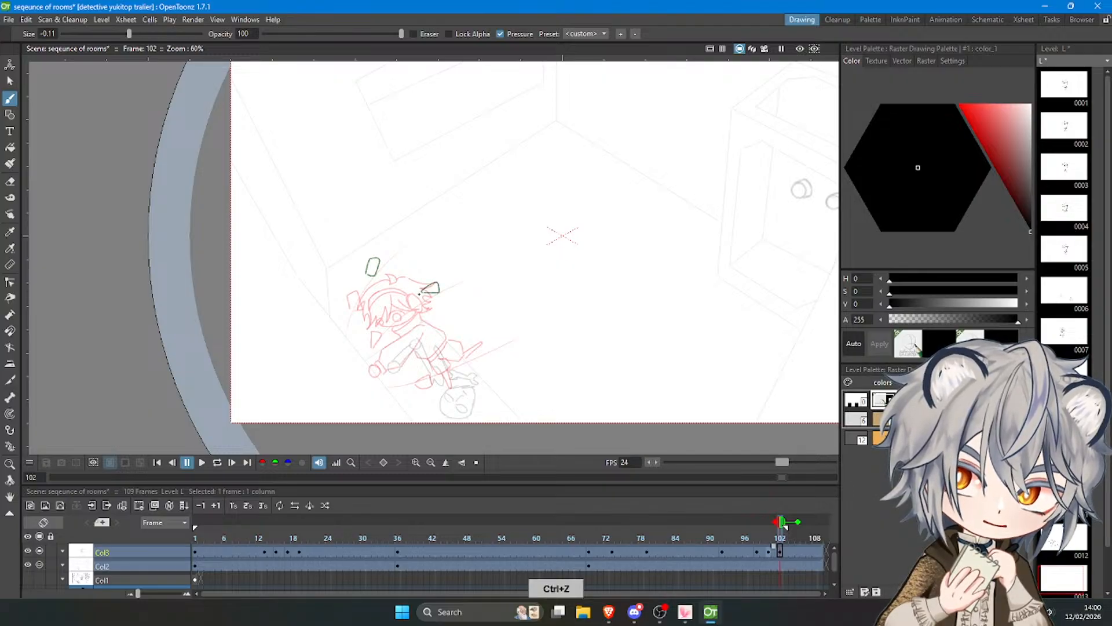
pyautogui.hotkey('ctrl', 'z')
pyautogui.moveTo(460, 363)
pyautogui.mouseDown()
pyautogui.moveTo(477, 353)
pyautogui.moveTo(474, 368)
pyautogui.mouseUp()
pyautogui.moveTo(459, 361); pyautogui.dragTo(474, 368)
# At frame 104, draw the three fragments farther out as an elongated quadrilateral, a pointed sliver and a triangle.
pyautogui.moveTo(781, 530); pyautogui.dragTo(792, 530)
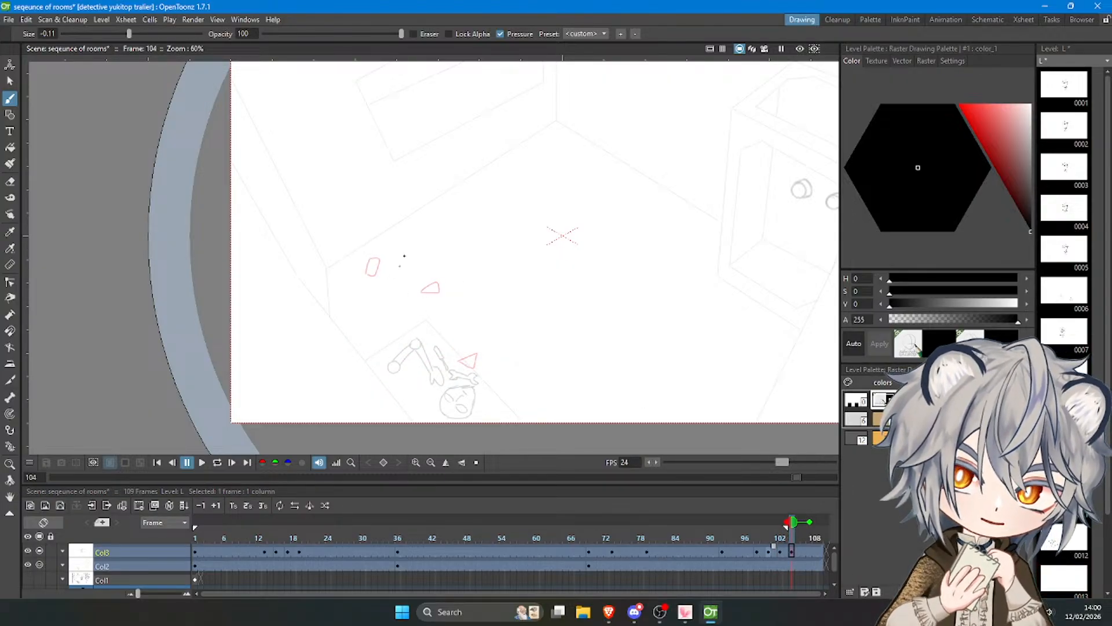
pyautogui.hotkey('ctrl', 'z')
pyautogui.moveTo(383, 243)
pyautogui.mouseDown()
pyautogui.moveTo(409, 224)
pyautogui.moveTo(391, 243)
pyautogui.mouseUp()
pyautogui.moveTo(466, 262)
pyautogui.mouseDown()
pyautogui.moveTo(490, 269)
pyautogui.moveTo(467, 267)
pyautogui.mouseUp()
pyautogui.hotkey('ctrl', 'z')
pyautogui.moveTo(532, 350)
pyautogui.mouseDown()
pyautogui.moveTo(531, 370)
pyautogui.moveTo(528, 352)
pyautogui.moveTo(544, 360)
pyautogui.moveTo(529, 367)
pyautogui.mouseUp()
pyautogui.hotkey('ctrl', 'z')
# Go to frame 106 and extend the playback range to the end of the scene.
pyautogui.click(804, 536)
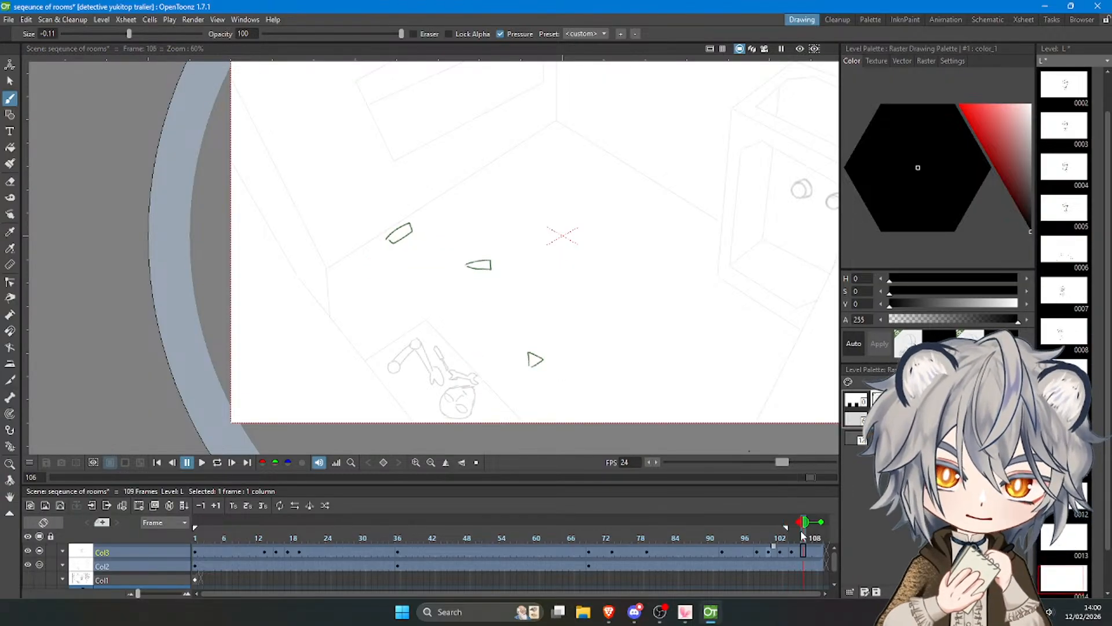
pyautogui.click(798, 522)
pyautogui.click(792, 522)
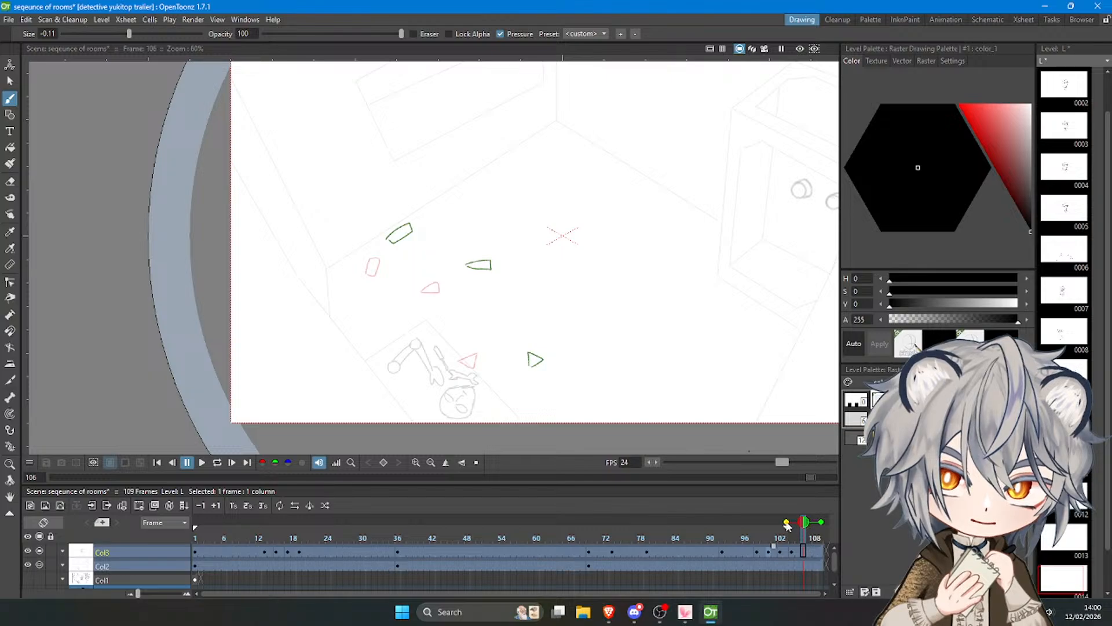
pyautogui.click(786, 523)
pyautogui.moveTo(787, 526)
pyautogui.mouseDown()
pyautogui.moveTo(819, 533)
pyautogui.moveTo(741, 536)
pyautogui.moveTo(802, 542)
pyautogui.mouseUp()
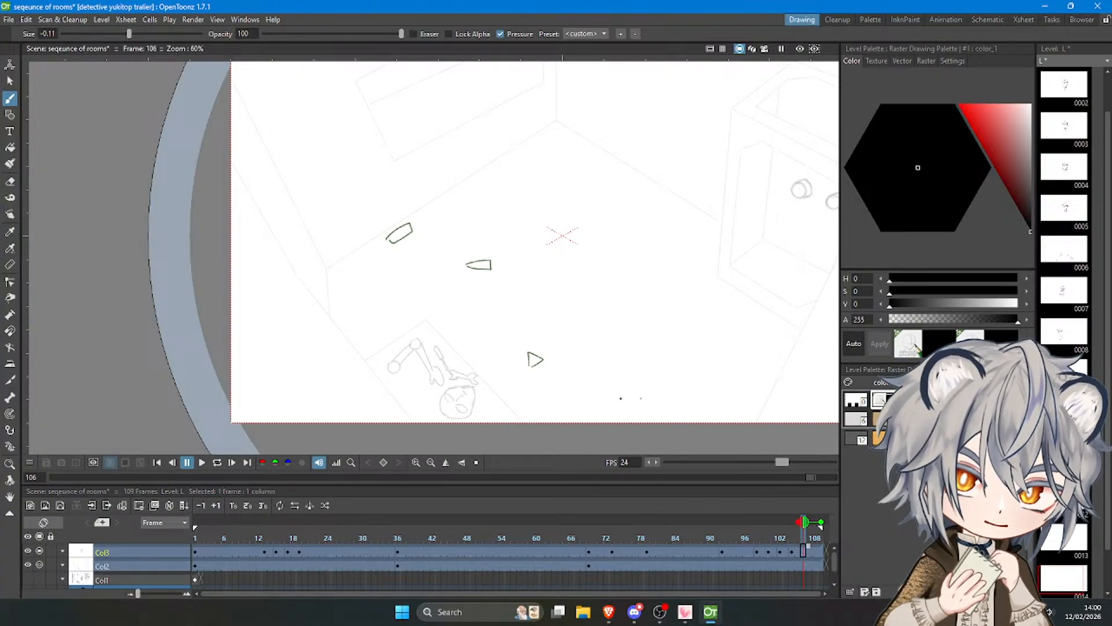
# At frame 106, draw a flat triangle, a notched sliver and a small quadrilateral just beyond the onion-skinned fragments.
pyautogui.hotkey('ctrl', 'z')
pyautogui.moveTo(534, 353); pyautogui.dragTo(528, 367)
pyautogui.hotkey('ctrl', 'z')
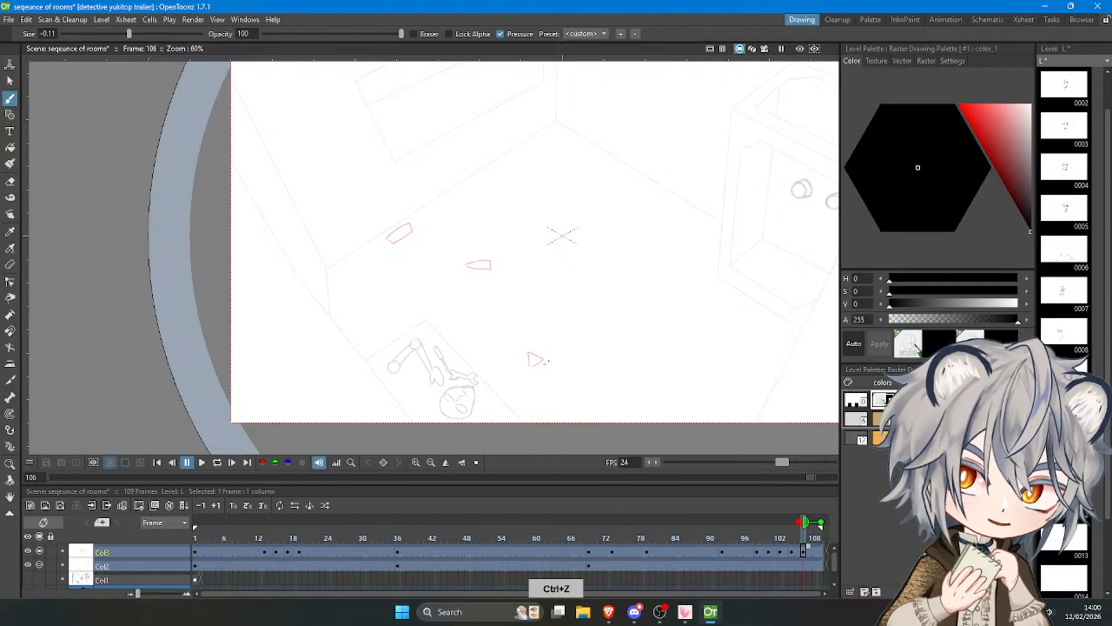
pyautogui.moveTo(563, 354); pyautogui.dragTo(542, 364)
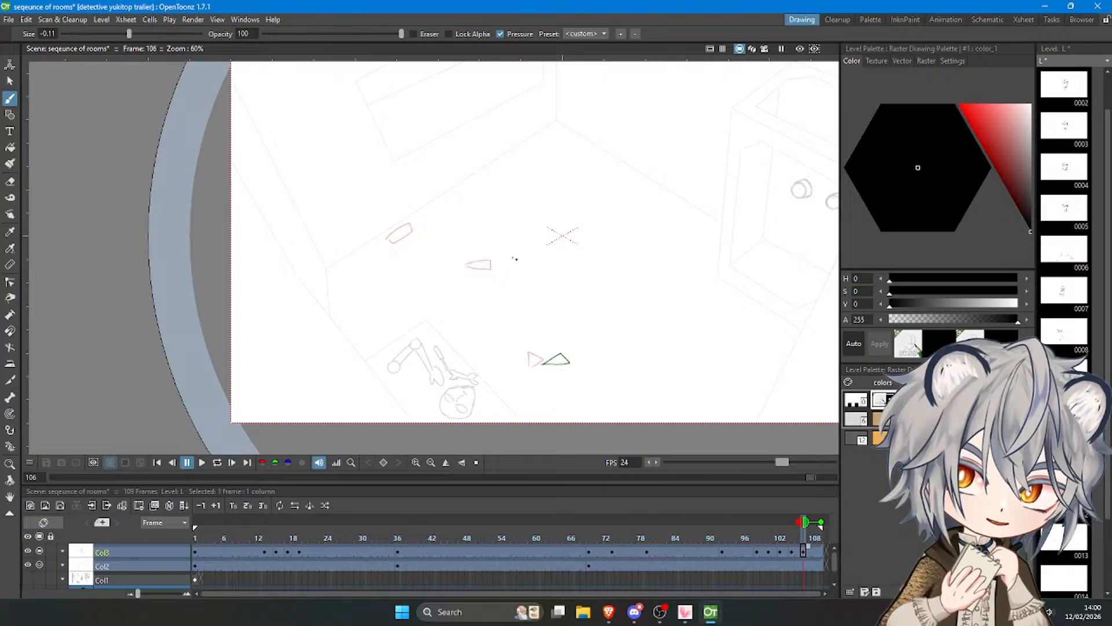
pyautogui.hotkey('ctrl', 'z')
pyautogui.moveTo(508, 257); pyautogui.dragTo(528, 269)
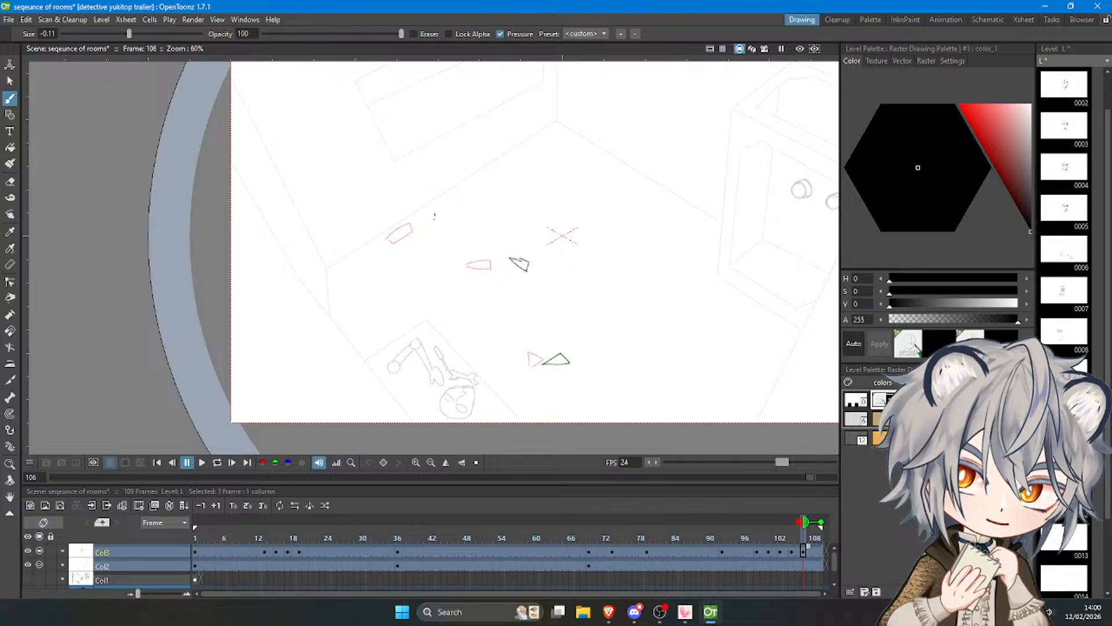
pyautogui.hotkey('ctrl', 'z')
pyautogui.moveTo(432, 215)
pyautogui.mouseDown()
pyautogui.moveTo(453, 205)
pyautogui.moveTo(437, 223)
pyautogui.mouseUp()
pyautogui.hotkey('ctrl', 'z')
# At frame 108, draw the lower triangular fragment and the middle sliver slightly beyond their onion-skinned positions.
pyautogui.click(815, 554)
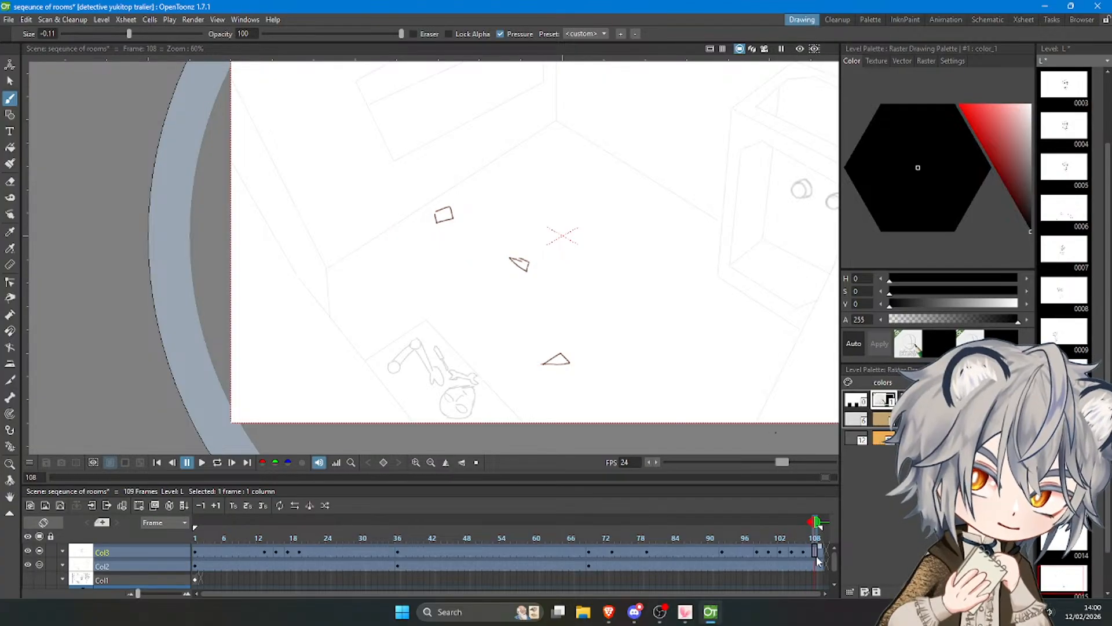
pyautogui.hotkey('ctrl', 'z')
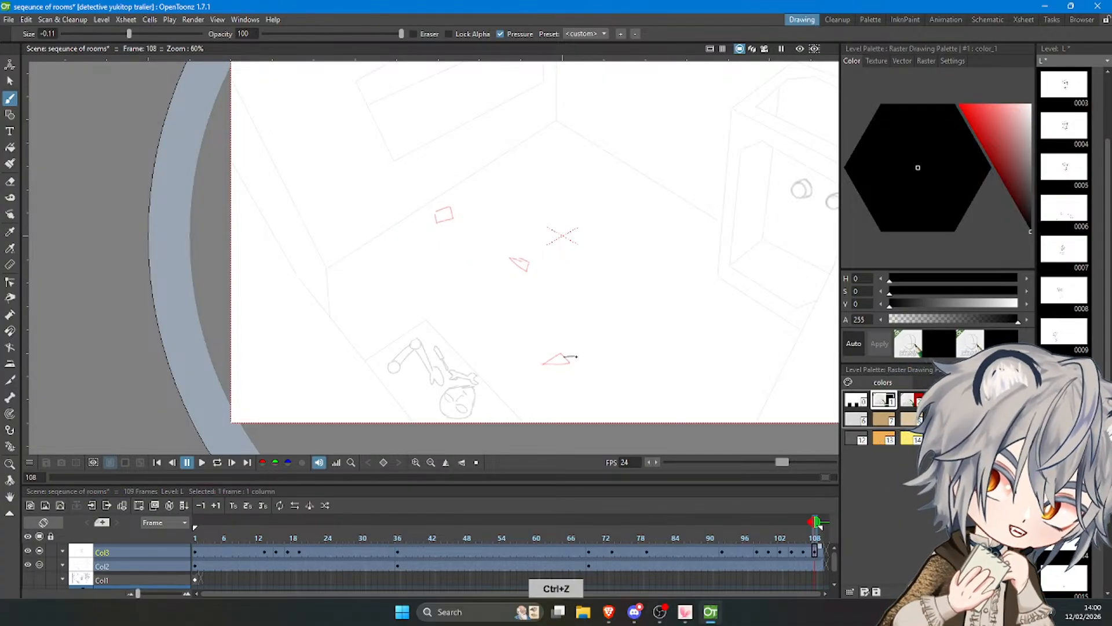
pyautogui.moveTo(566, 359); pyautogui.dragTo(585, 366)
pyautogui.hotkey('ctrl', 'z')
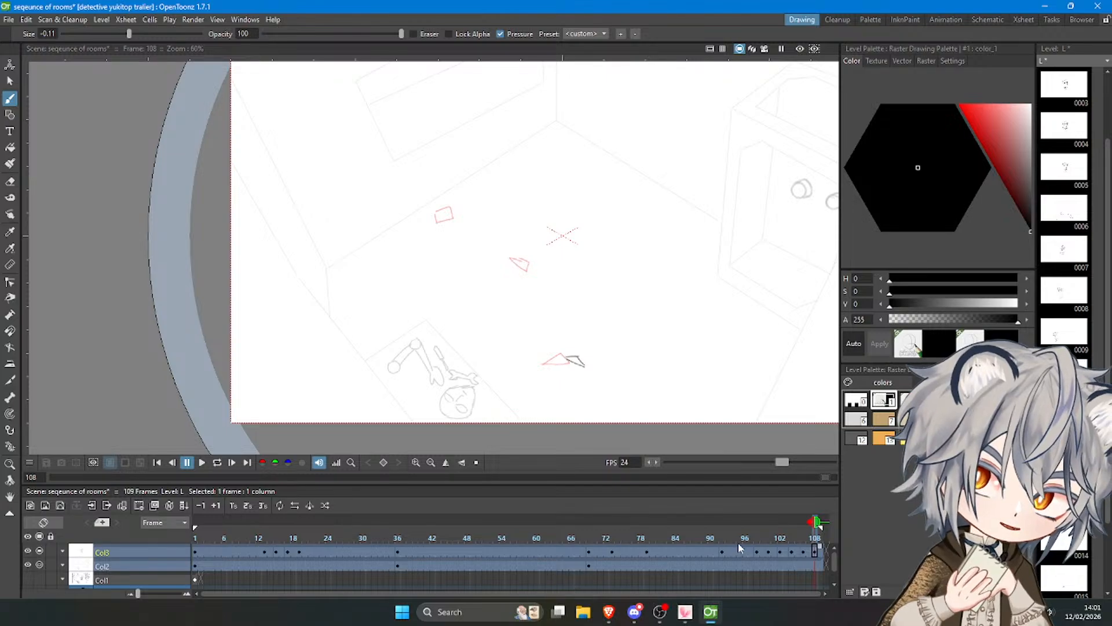
pyautogui.hotkey('ctrl', 'z')
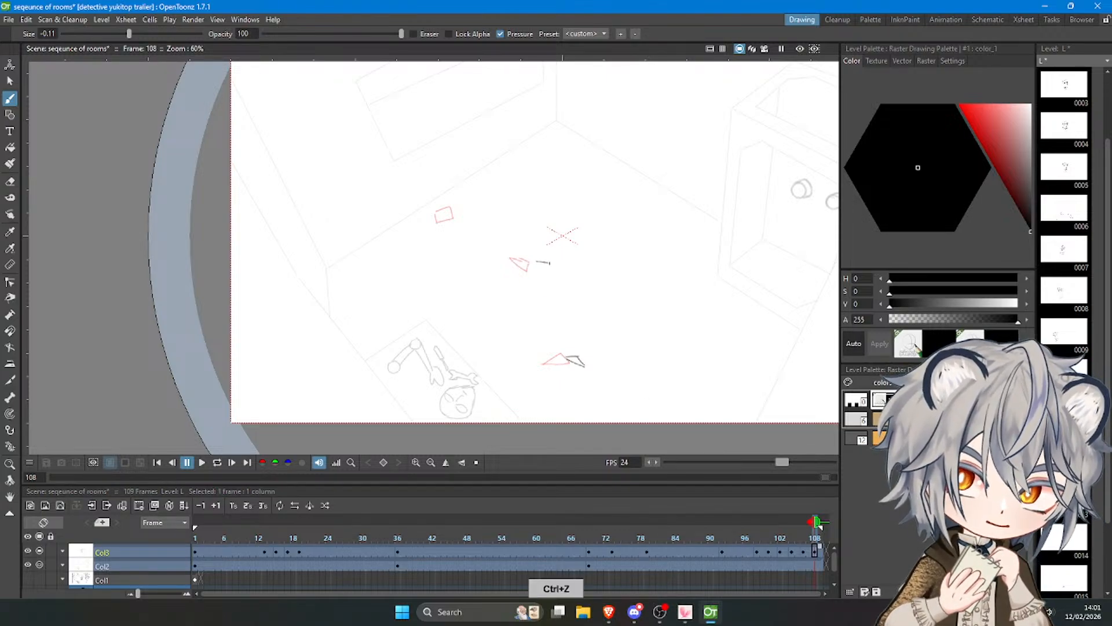
pyautogui.hotkey('ctrl', 'z')
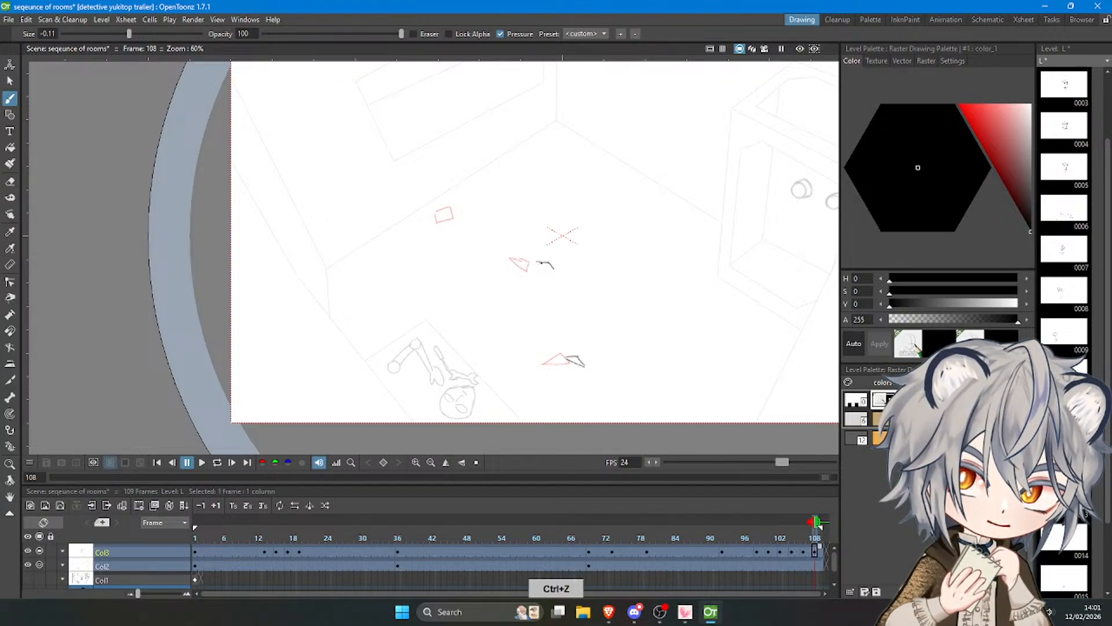
pyautogui.hotkey('ctrl', 'z')
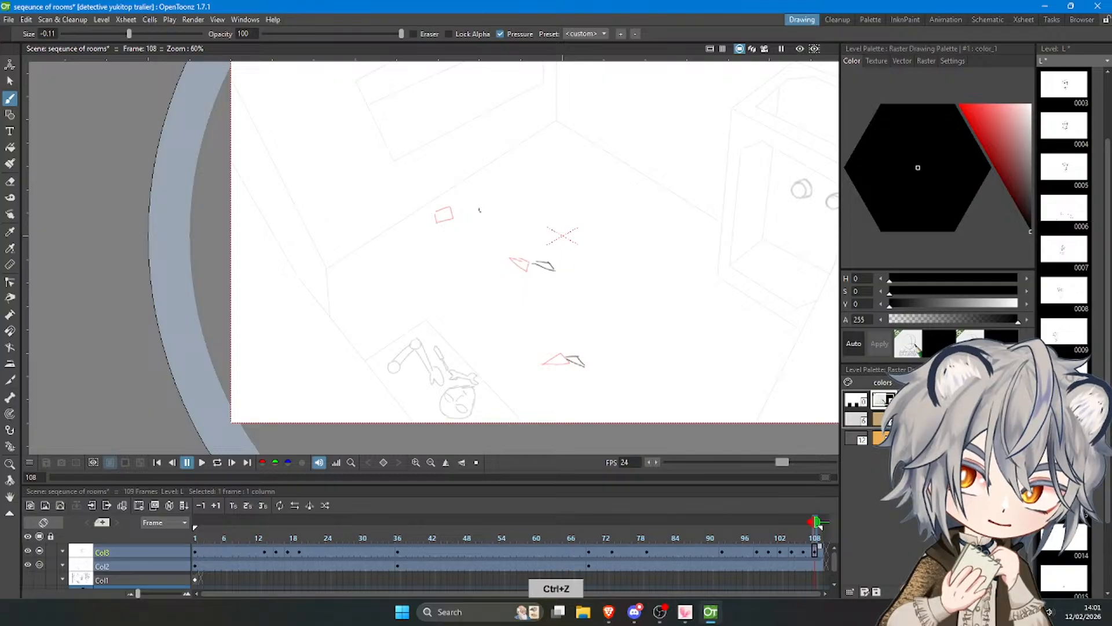
# Draw the upper fragment as a small diamond with a double-lined lower edge beside its onion skin at frame 108.
pyautogui.moveTo(454, 208)
pyautogui.mouseDown()
pyautogui.moveTo(455, 221)
pyautogui.moveTo(472, 207)
pyautogui.moveTo(453, 215)
pyautogui.mouseUp()
pyautogui.hotkey('ctrl', 'z')
pyautogui.hotkey('ctrl', 'z')
pyautogui.hotkey('ctrl', 'z')
pyautogui.hotkey('ctrl', 'z')
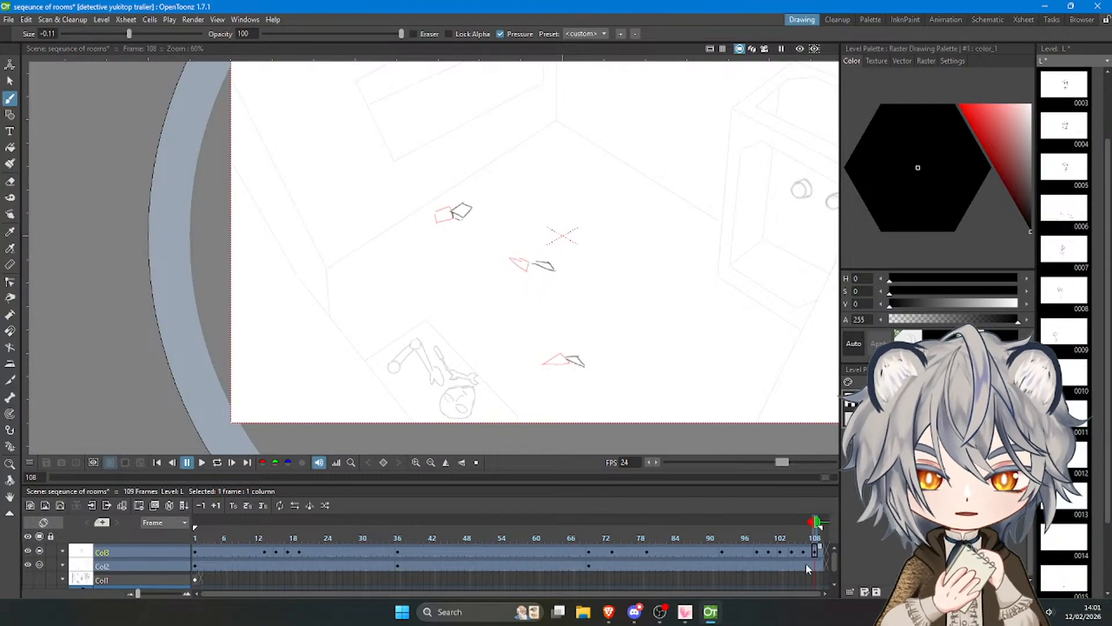
# Add a new drawing in Col3 at frame 110 and extend the background column Col2 to frame 122.
pyautogui.click(824, 549)
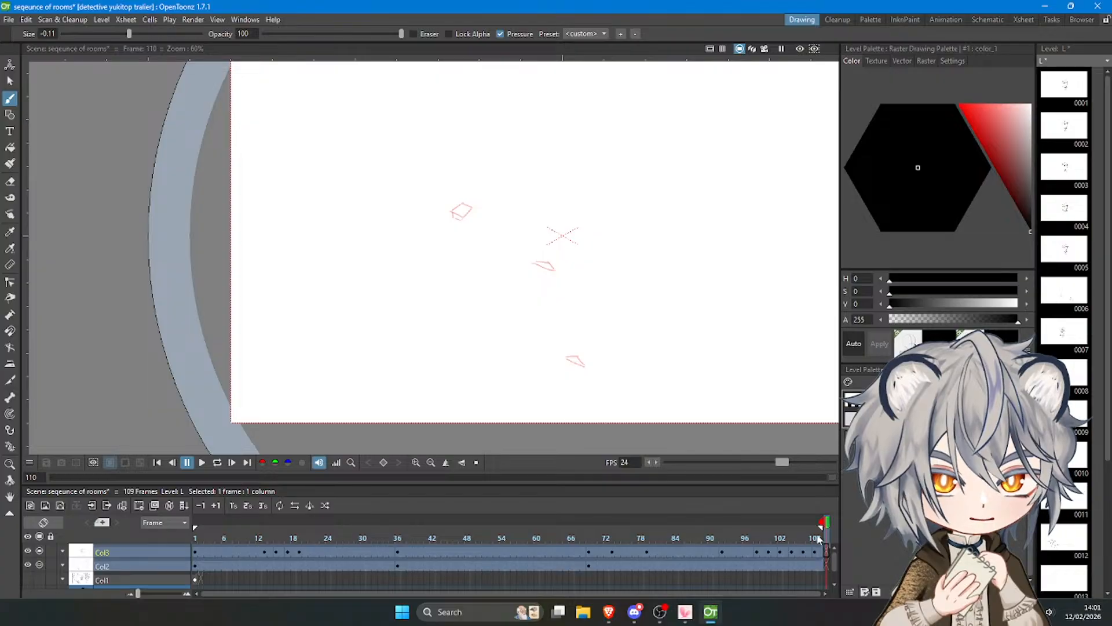
pyautogui.click(676, 352)
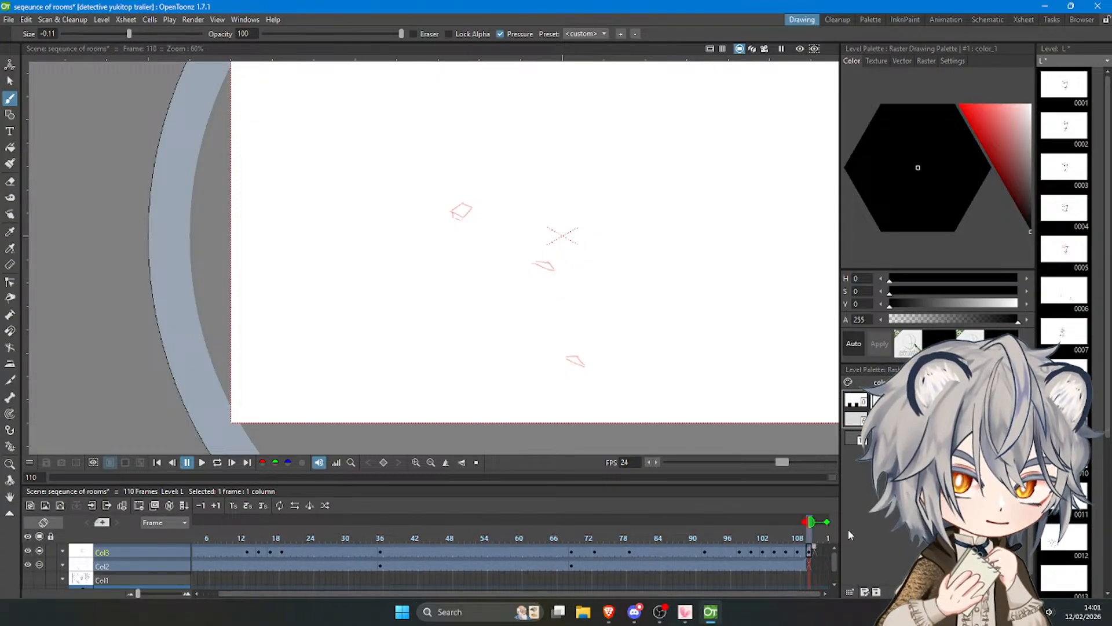
pyautogui.hscroll(5, 830, 530)
pyautogui.moveTo(727, 547)
pyautogui.mouseDown()
pyautogui.moveTo(727, 560)
pyautogui.moveTo(788, 565)
pyautogui.mouseUp()
# Insert a blank drawing in Col3 at frame 112 and return to the drawing at frame 110.
pyautogui.click(735, 552)
pyautogui.hotkey('alt', 'd')
pyautogui.click(714, 564)
pyautogui.click(721, 535)
pyautogui.click(724, 548)
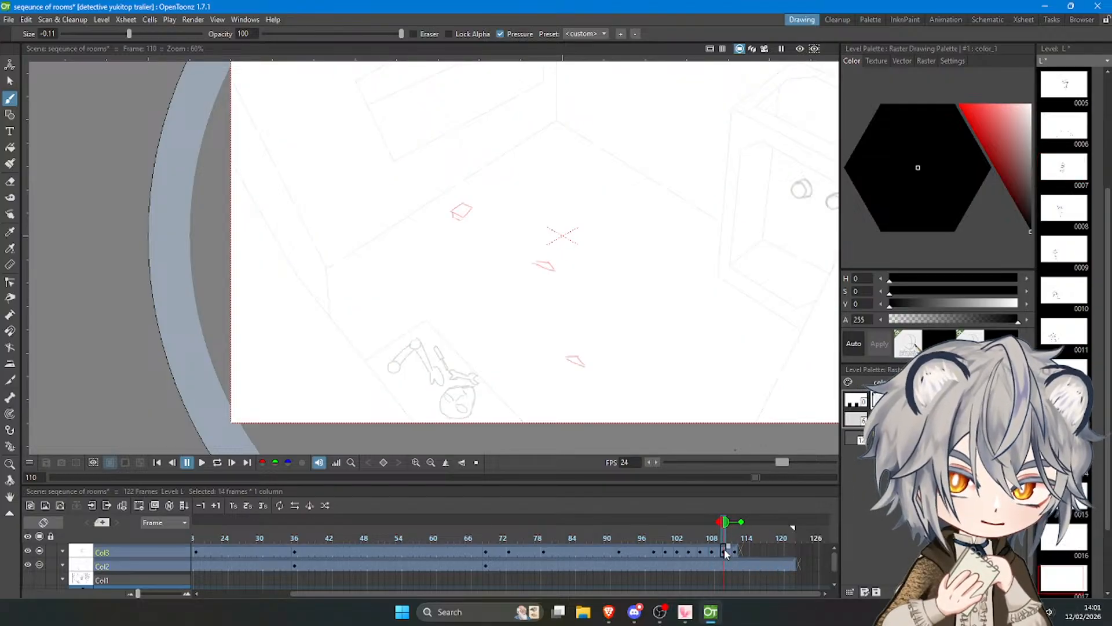
# At frame 110, draw the lower triangle, middle sliver and upper quadrilateral slightly beyond their onion-skinned positions.
pyautogui.moveTo(570, 360); pyautogui.dragTo(590, 366)
pyautogui.hotkey('ctrl', 'z')
pyautogui.hotkey('ctrl', 'z')
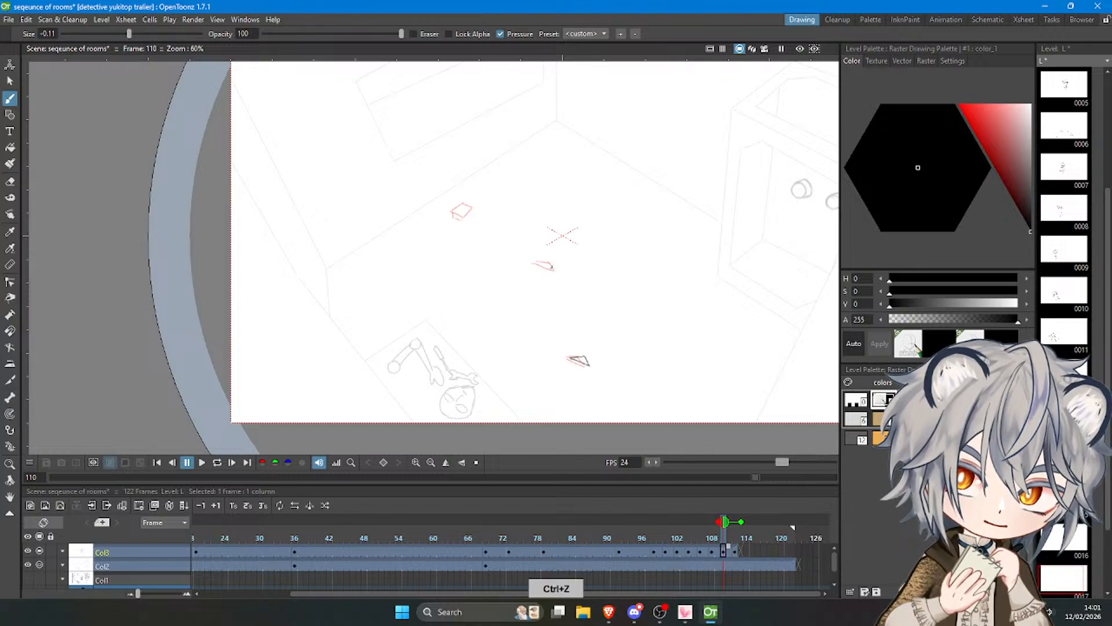
pyautogui.moveTo(552, 260)
pyautogui.mouseDown()
pyautogui.moveTo(560, 269)
pyautogui.moveTo(555, 260)
pyautogui.mouseUp()
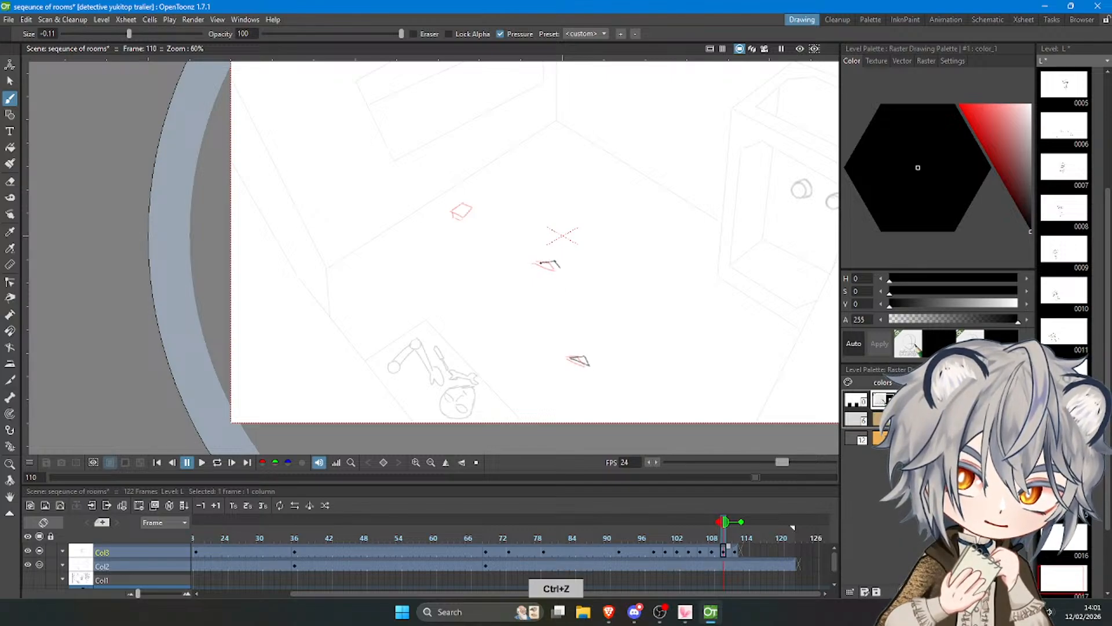
pyautogui.hotkey('ctrl', 'z')
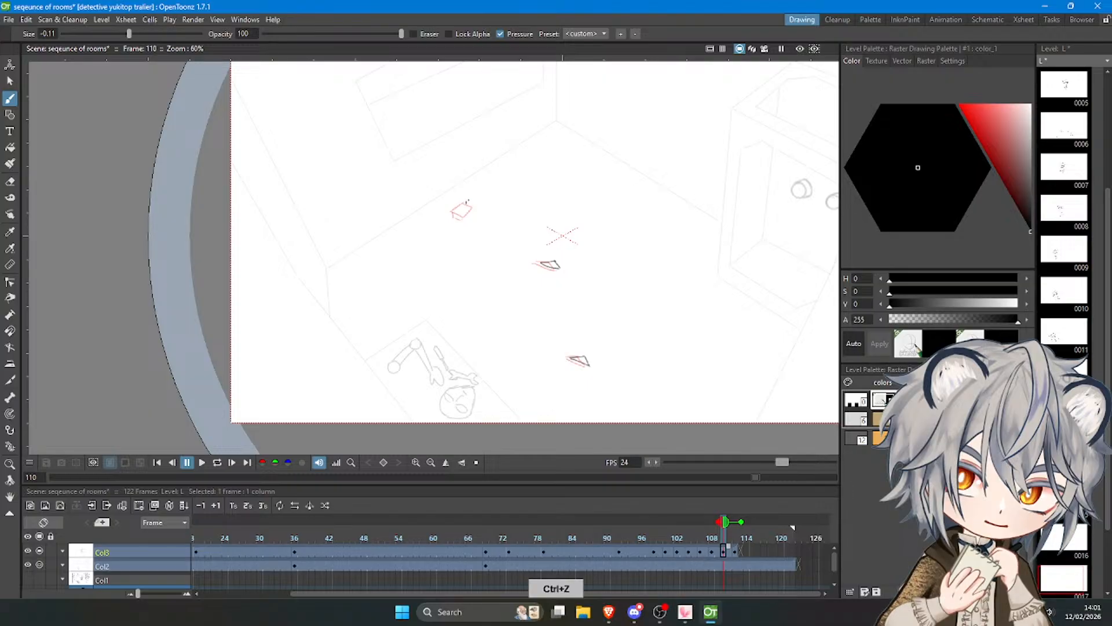
pyautogui.moveTo(467, 204); pyautogui.dragTo(474, 213)
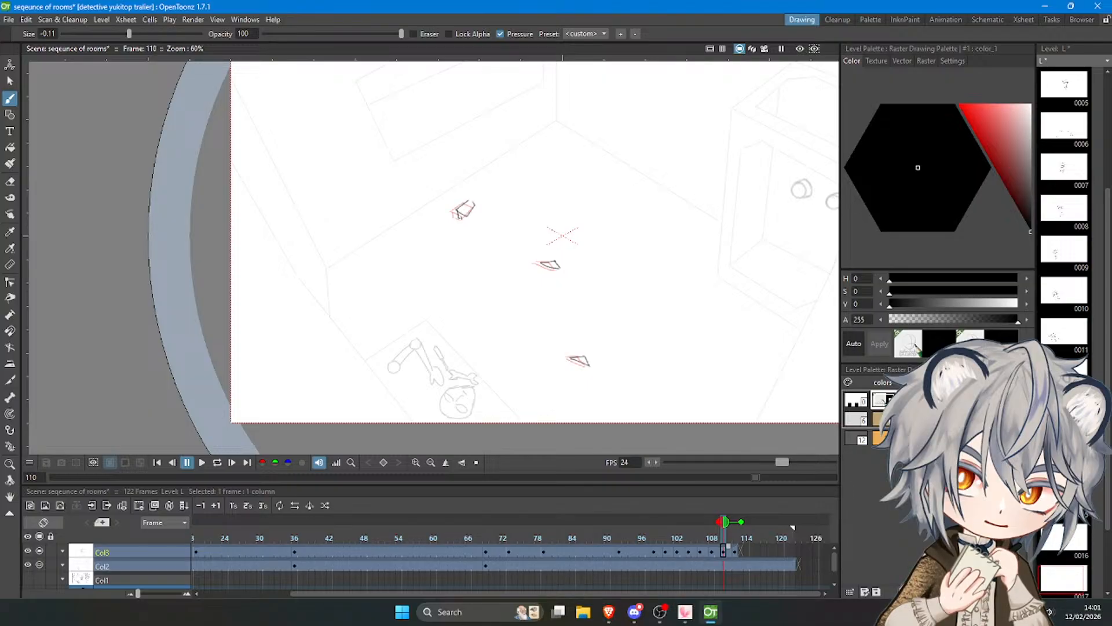
# Play back the scene to review the motion of the scattering fragments through frame 110.
pyautogui.click(624, 550)
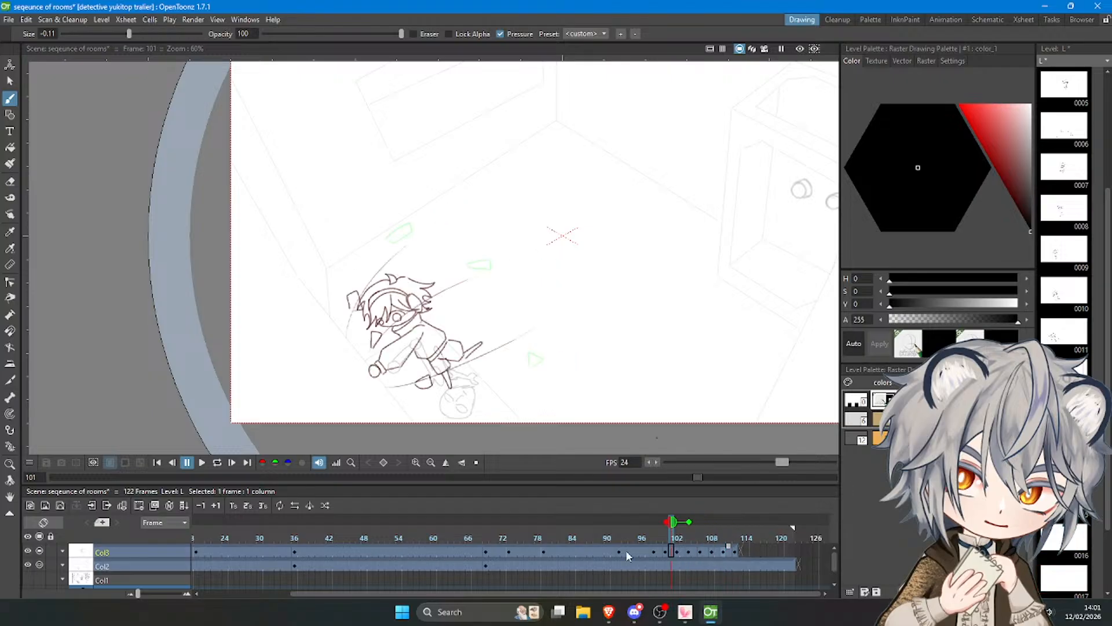
pyautogui.click(202, 462)
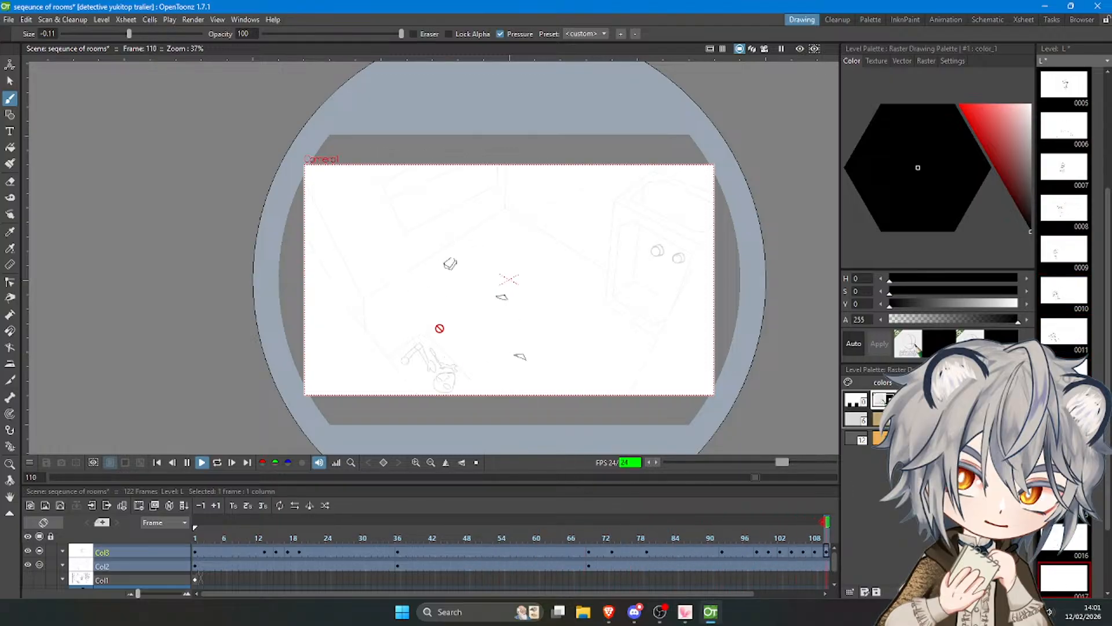
pyautogui.moveTo(775, 542)
pyautogui.mouseDown()
pyautogui.moveTo(797, 535)
pyautogui.moveTo(768, 543)
pyautogui.mouseUp()
pyautogui.click(201, 461)
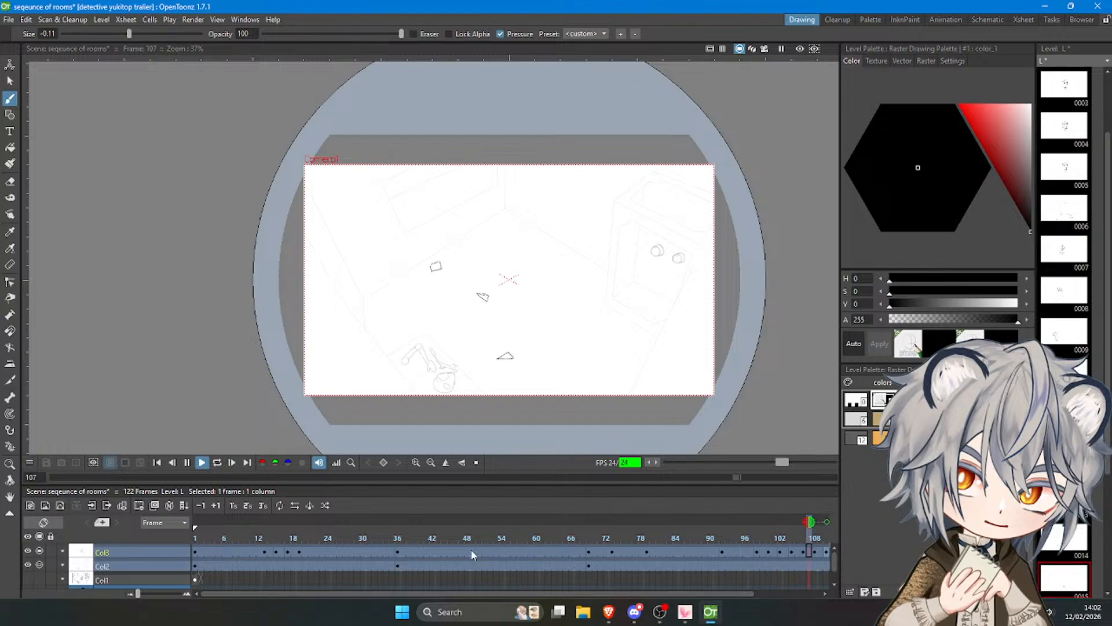
# Extend Col3's blank exposure from frame 112 to frame 122 and play back the scene.
pyautogui.moveTo(376, 593); pyautogui.dragTo(458, 594)
pyautogui.click(764, 551)
pyautogui.moveTo(765, 552); pyautogui.dragTo(799, 551)
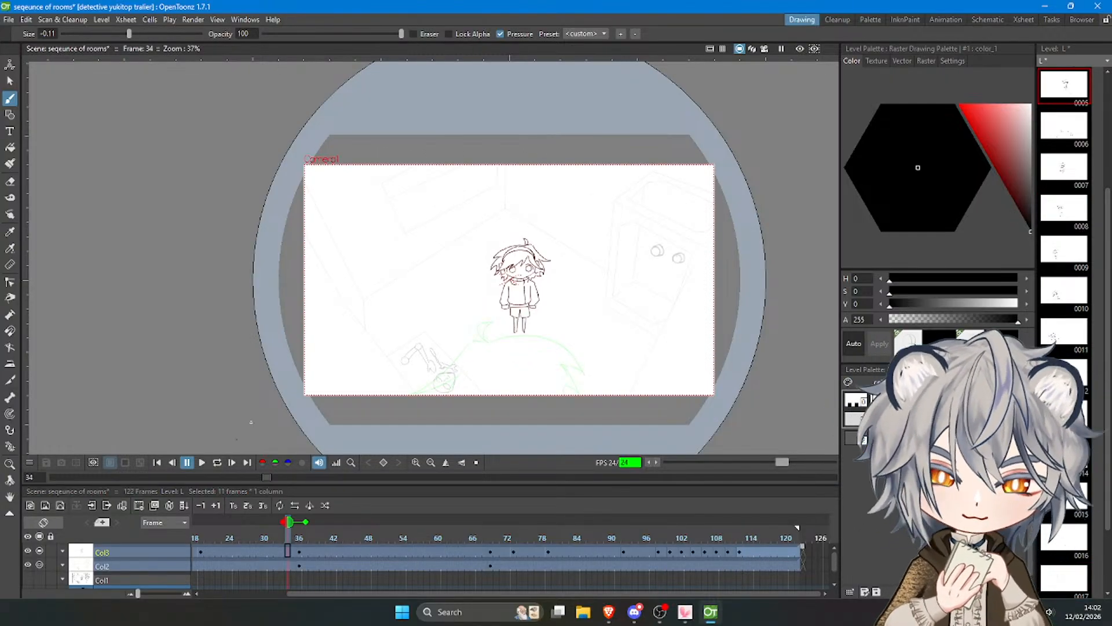
pyautogui.click(199, 467)
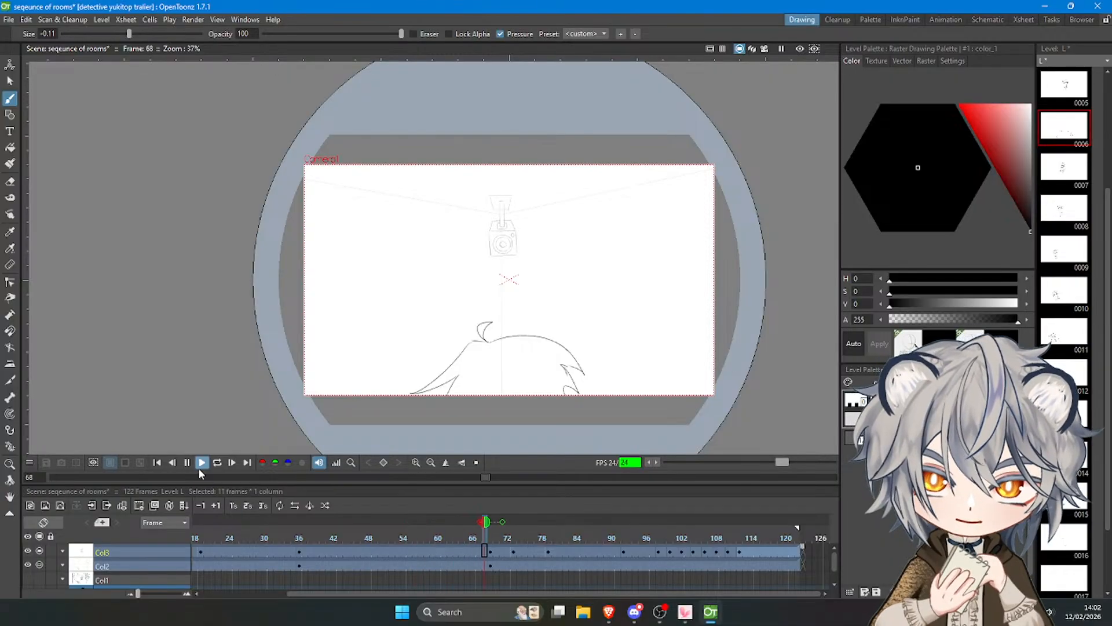
pyautogui.click(199, 467)
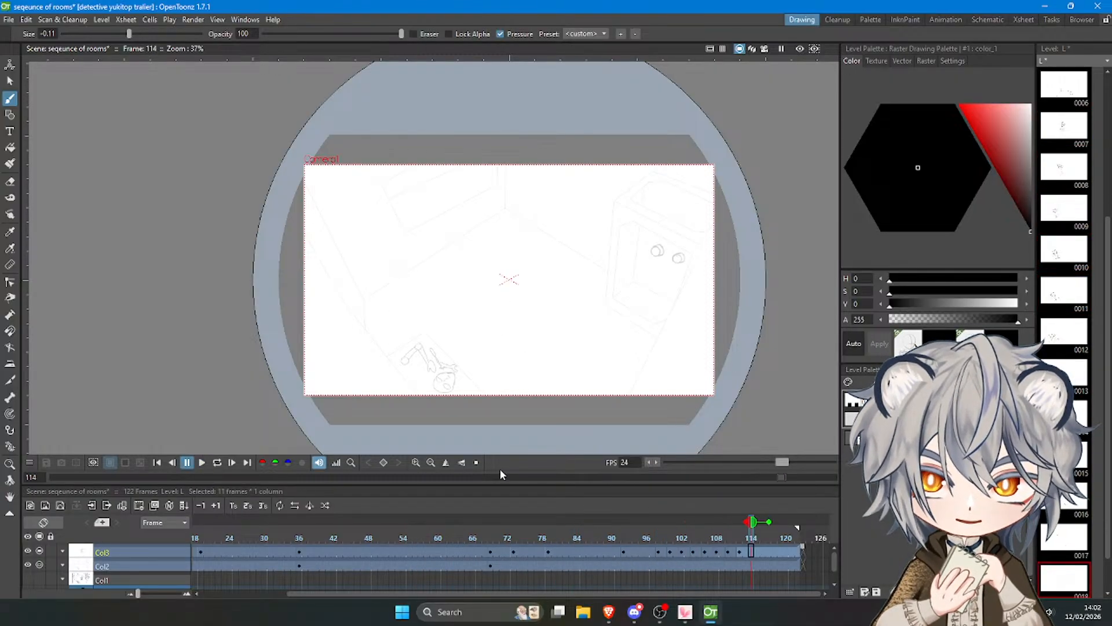
# At frame 100, rework the hair strokes of the leaping figure and try extra strokes on its sleeve.
pyautogui.click(669, 537)
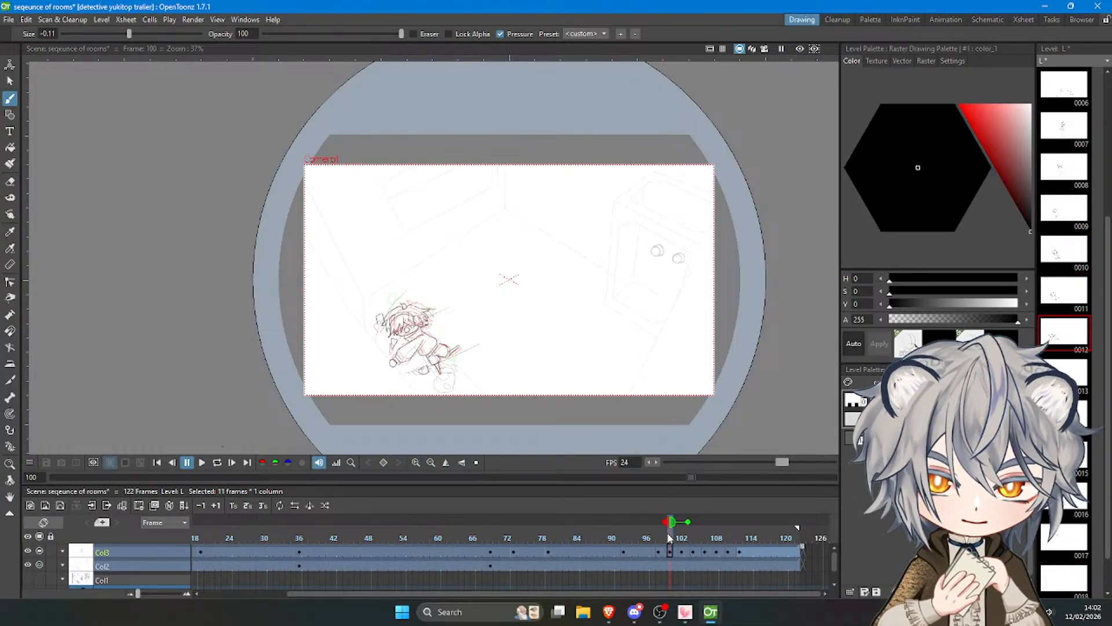
pyautogui.moveTo(669, 537); pyautogui.dragTo(659, 537)
pyautogui.click(670, 551)
pyautogui.scroll(3, 402, 334)
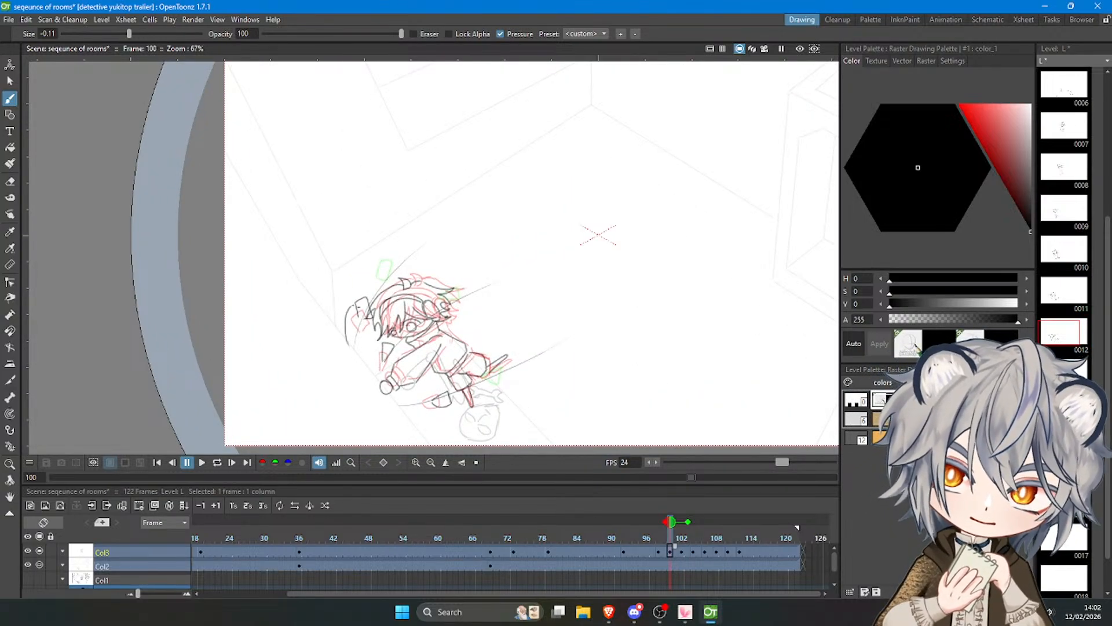
pyautogui.hotkey('ctrl', 'z')
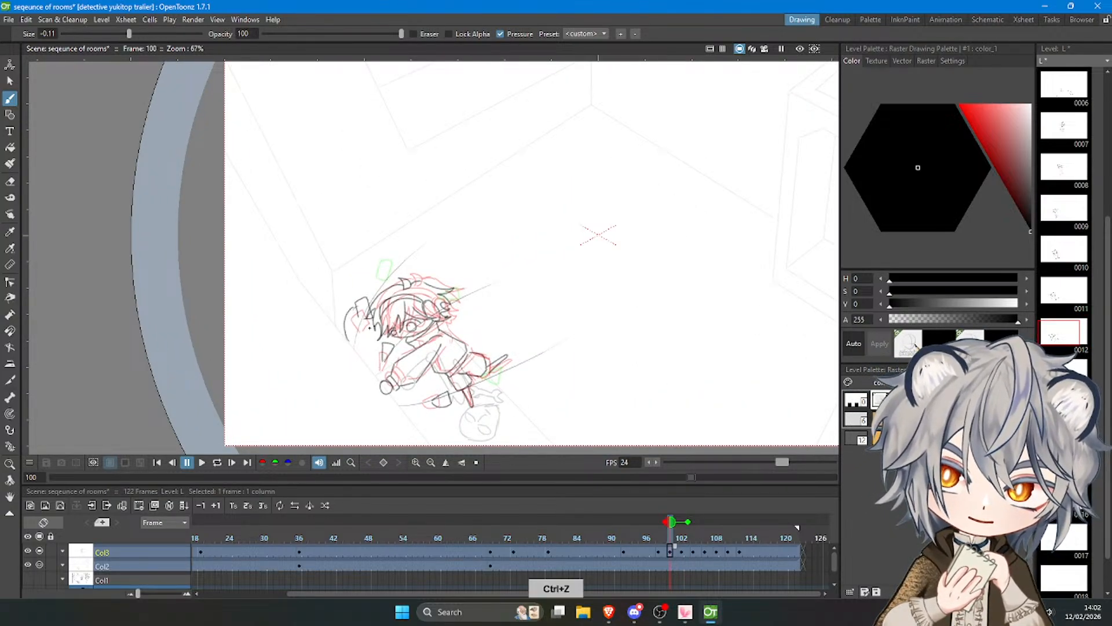
pyautogui.moveTo(369, 316)
pyautogui.mouseDown()
pyautogui.moveTo(361, 331)
pyautogui.moveTo(414, 366)
pyautogui.moveTo(424, 398)
pyautogui.mouseUp()
pyautogui.hotkey('ctrl', 'z')
pyautogui.hotkey('ctrl', 'z')
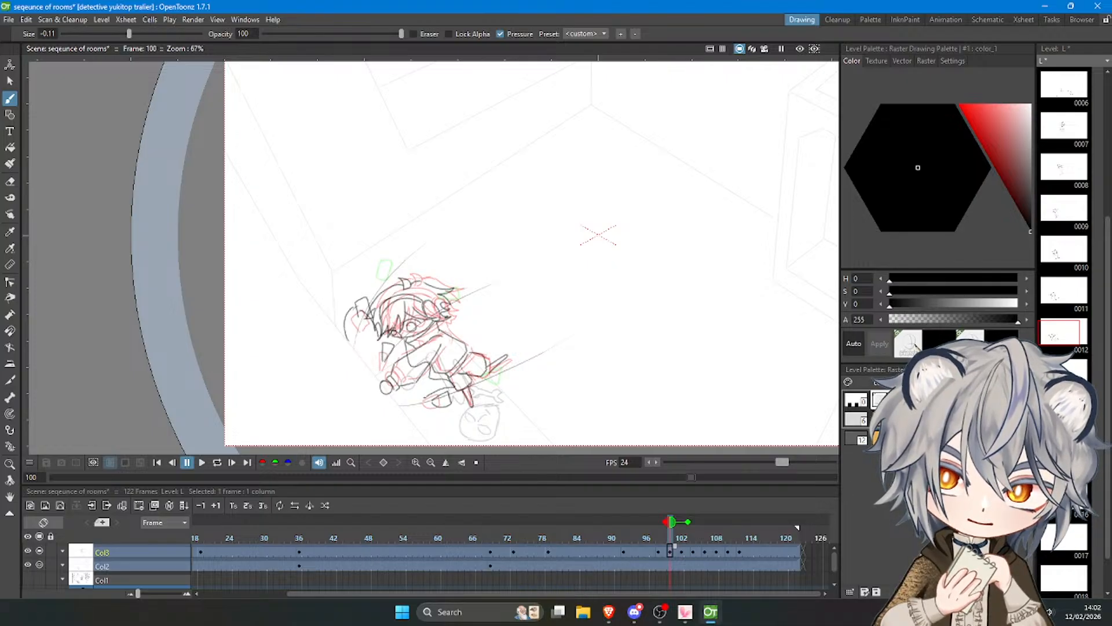
pyautogui.hotkey('ctrl', 'z')
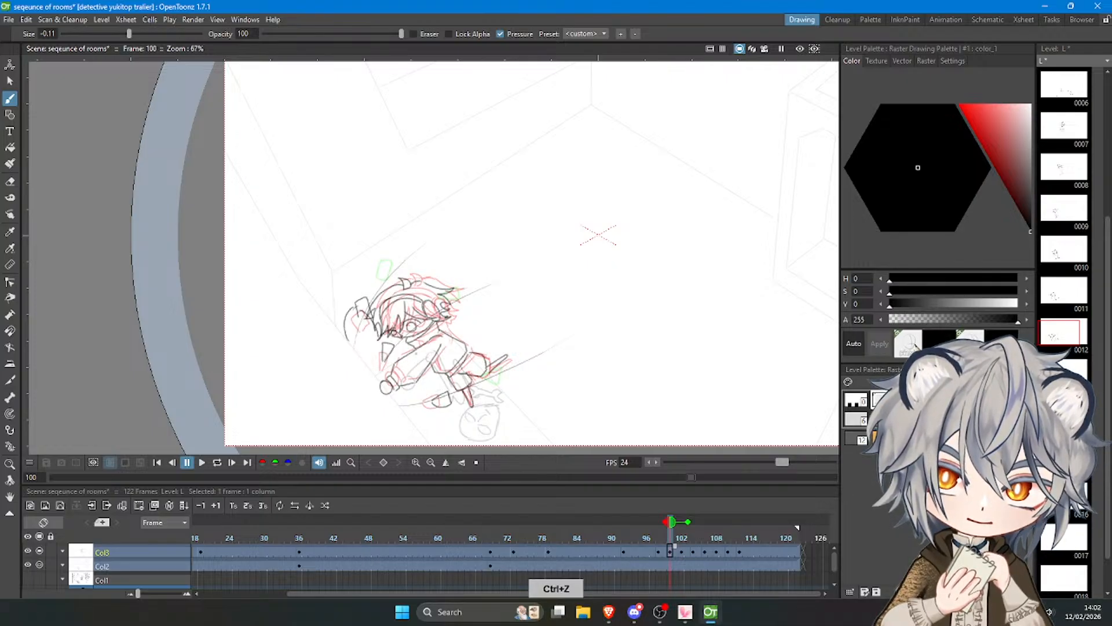
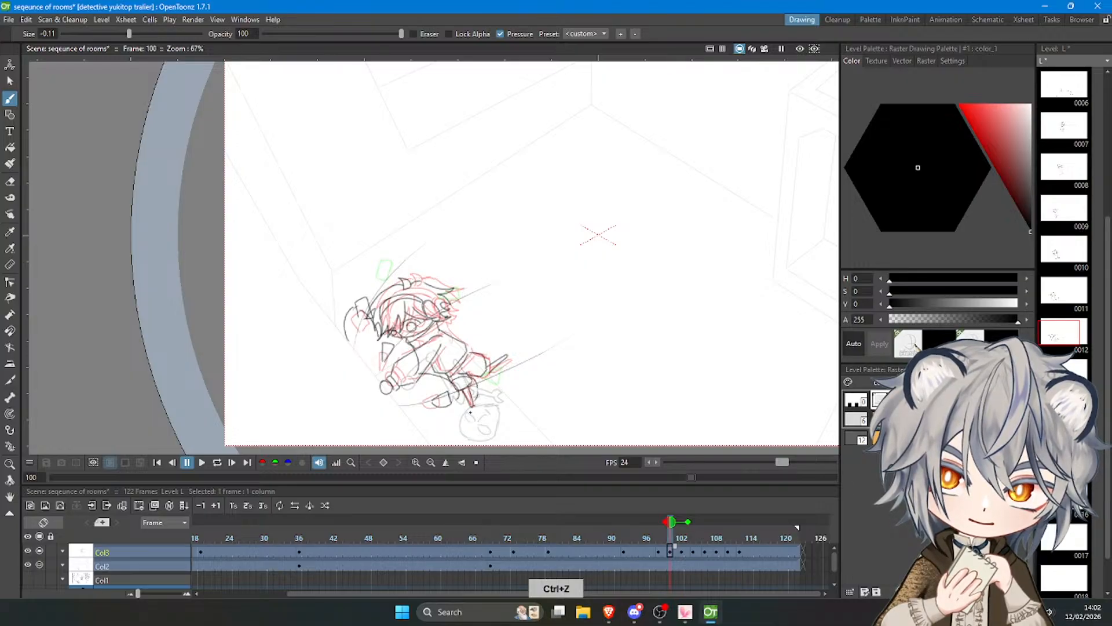
# Sketch short curved smoke lines beneath the character's legs on frame 100.
pyautogui.hotkey('ctrl', 'z')
pyautogui.moveTo(470, 412); pyautogui.dragTo(434, 428)
pyautogui.hotkey('ctrl', 'z')
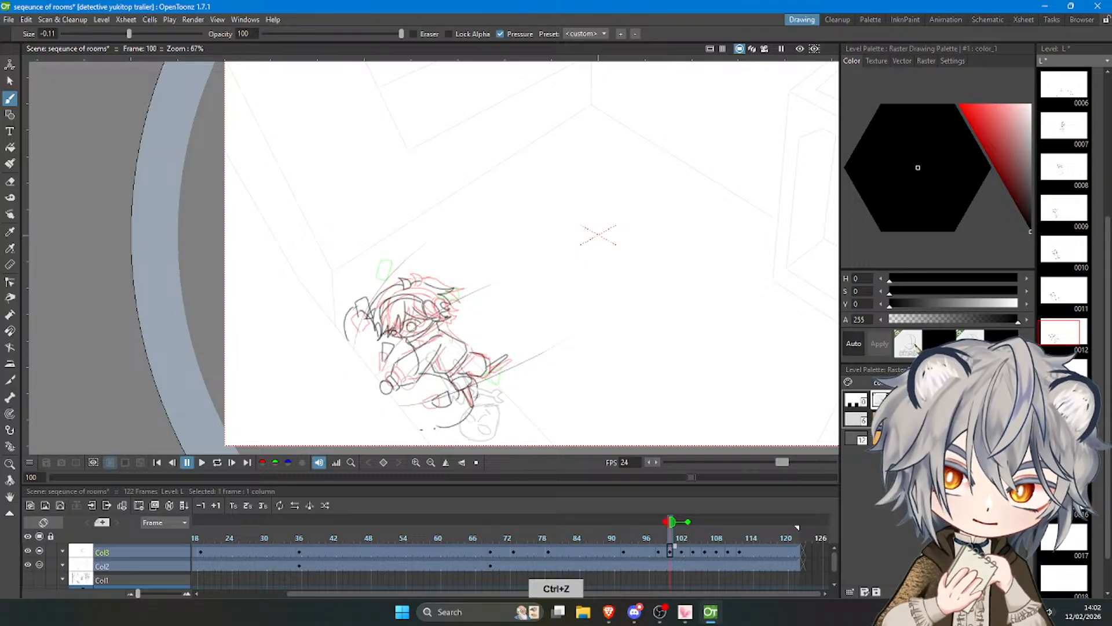
# Erase the overlapping black leg and hand lines around the smoke strokes on frame 100.
pyautogui.press('e')
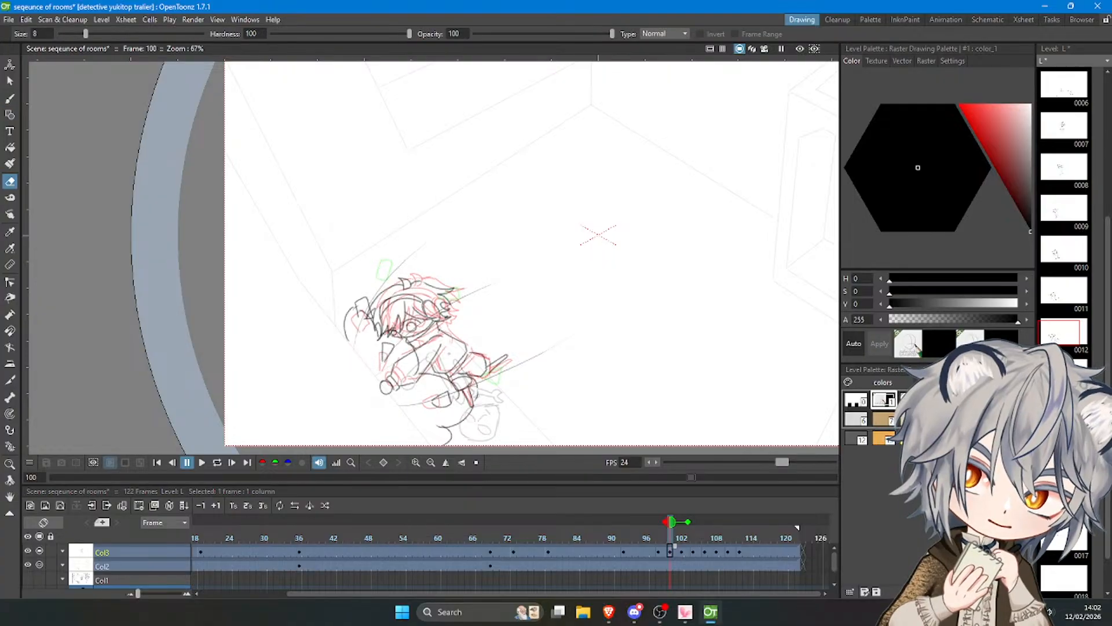
pyautogui.moveTo(463, 386); pyautogui.dragTo(468, 400)
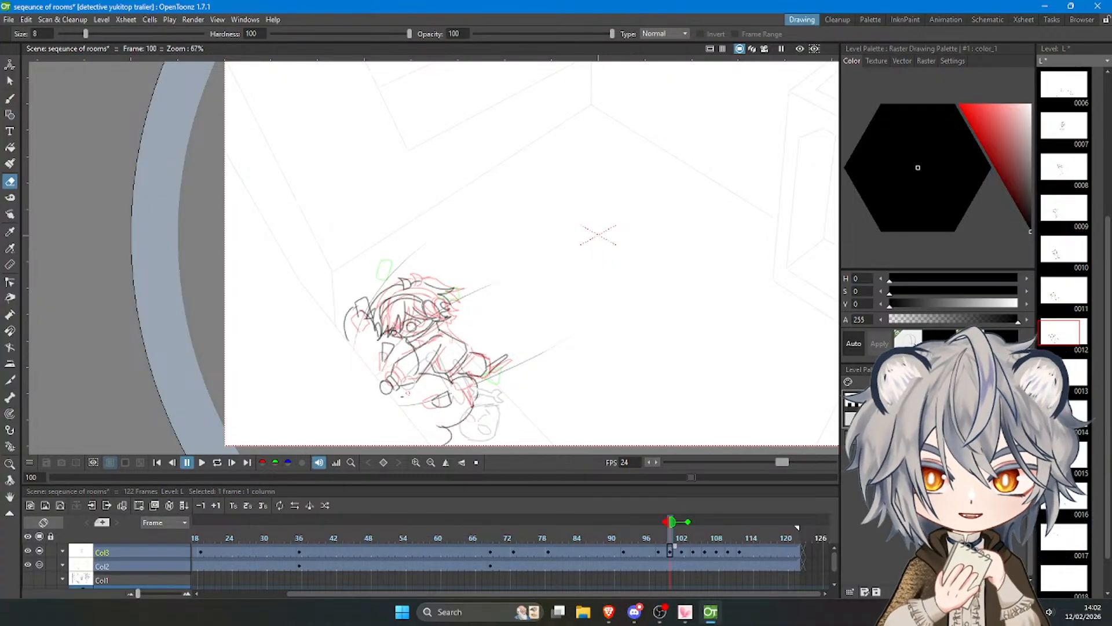
pyautogui.press('e')
pyautogui.moveTo(387, 396)
pyautogui.mouseDown()
pyautogui.moveTo(382, 380)
pyautogui.moveTo(393, 387)
pyautogui.moveTo(398, 361)
pyautogui.mouseUp()
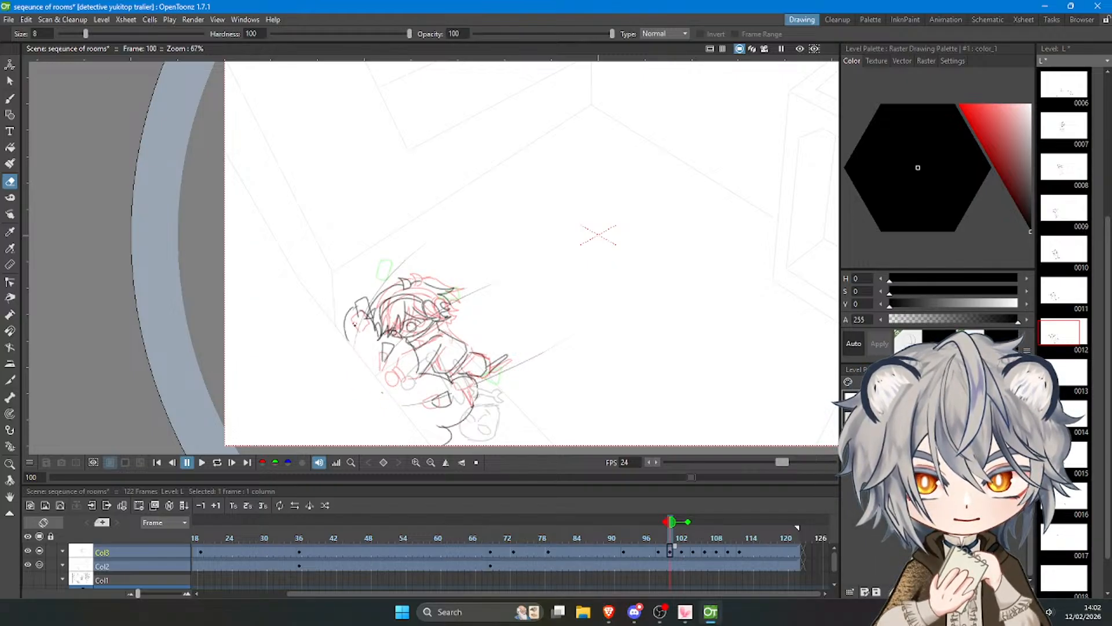
pyautogui.press('e')
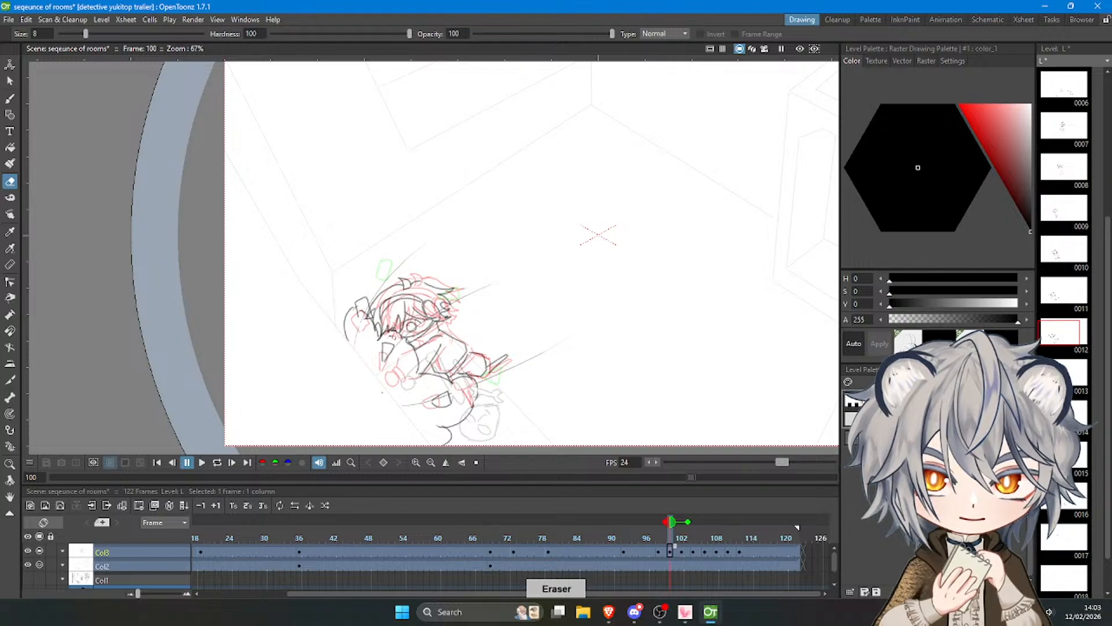
pyautogui.moveTo(393, 337); pyautogui.dragTo(398, 336)
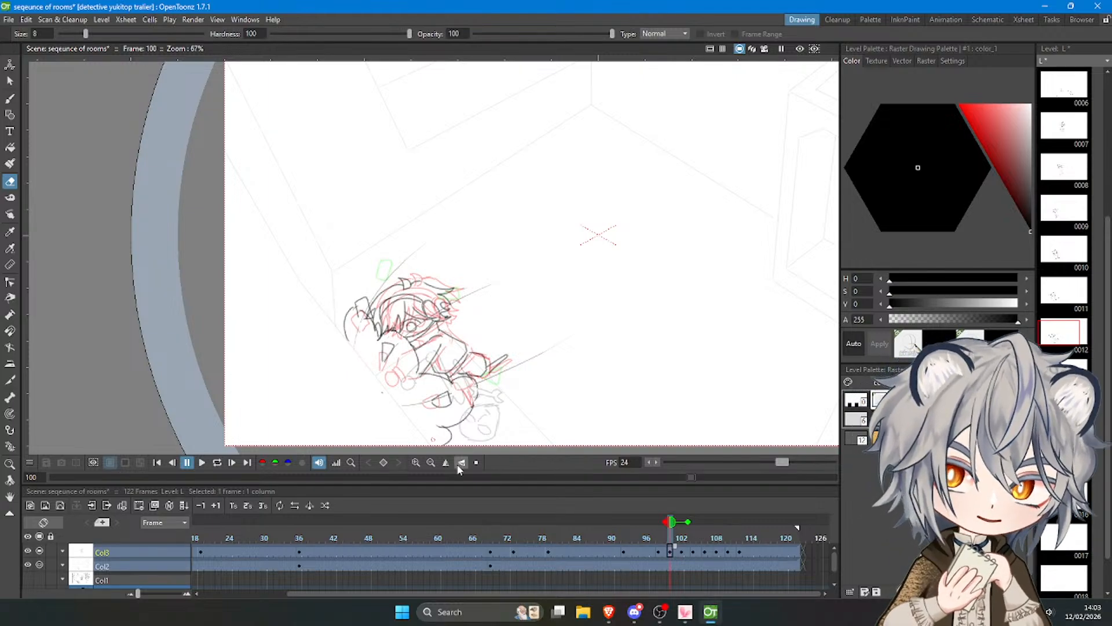
# On frame 102, draw the left smoke outline with the brush, rising past the character's raised hand to the upper guide shape.
pyautogui.press('b')
pyautogui.click(682, 552)
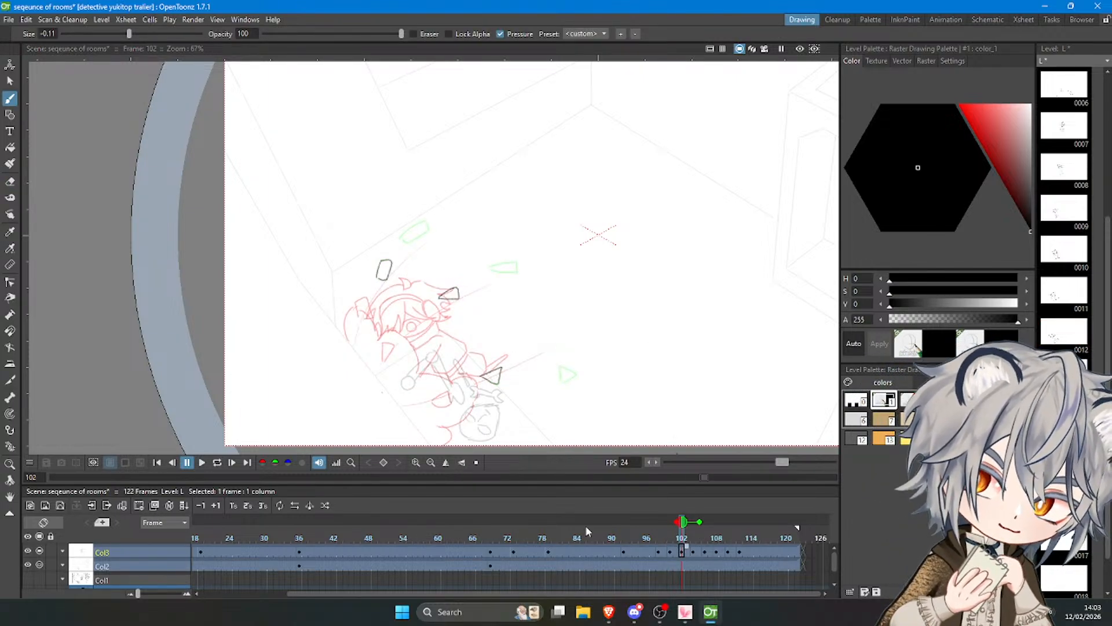
pyautogui.click(342, 290)
pyautogui.click(350, 288)
pyautogui.hotkey('ctrl', 'z')
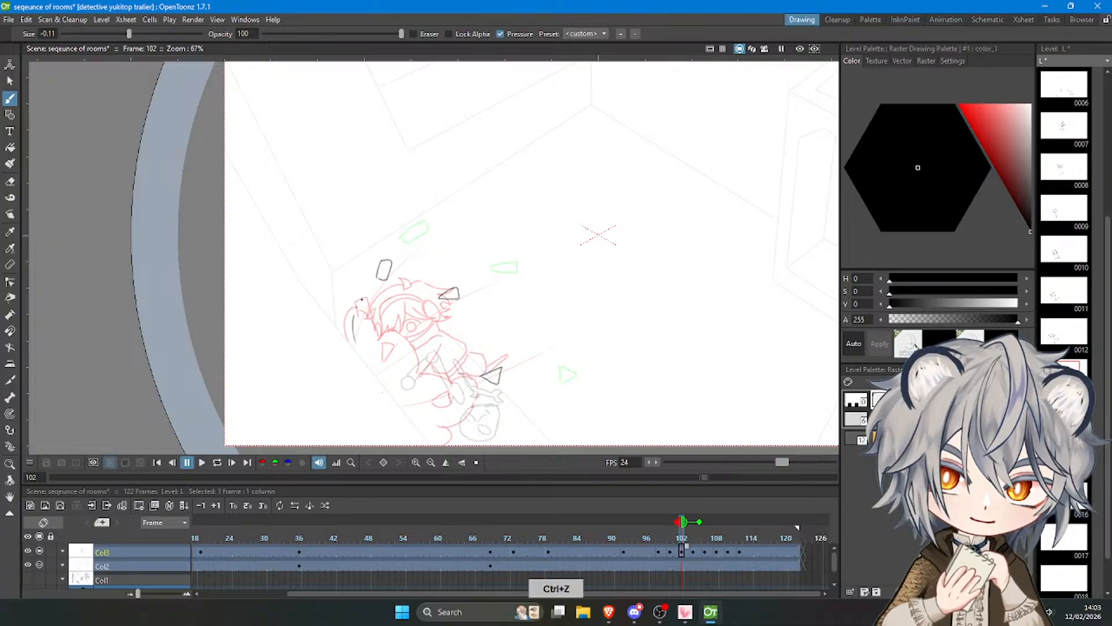
pyautogui.hotkey('ctrl', 'z')
pyautogui.moveTo(387, 266); pyautogui.dragTo(404, 279)
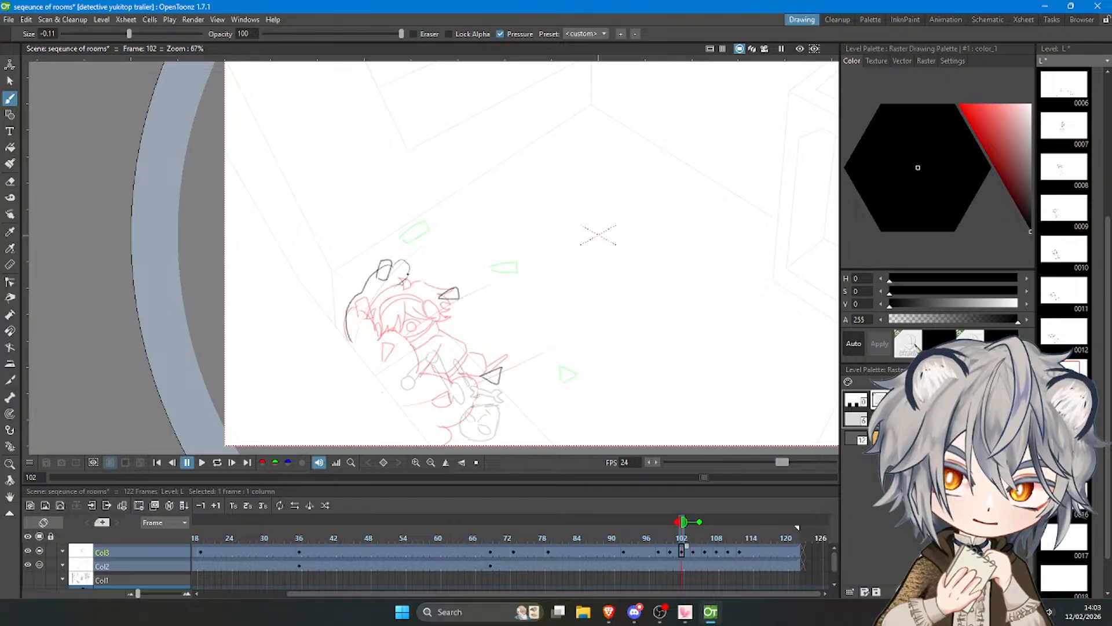
pyautogui.hotkey('ctrl', 'z')
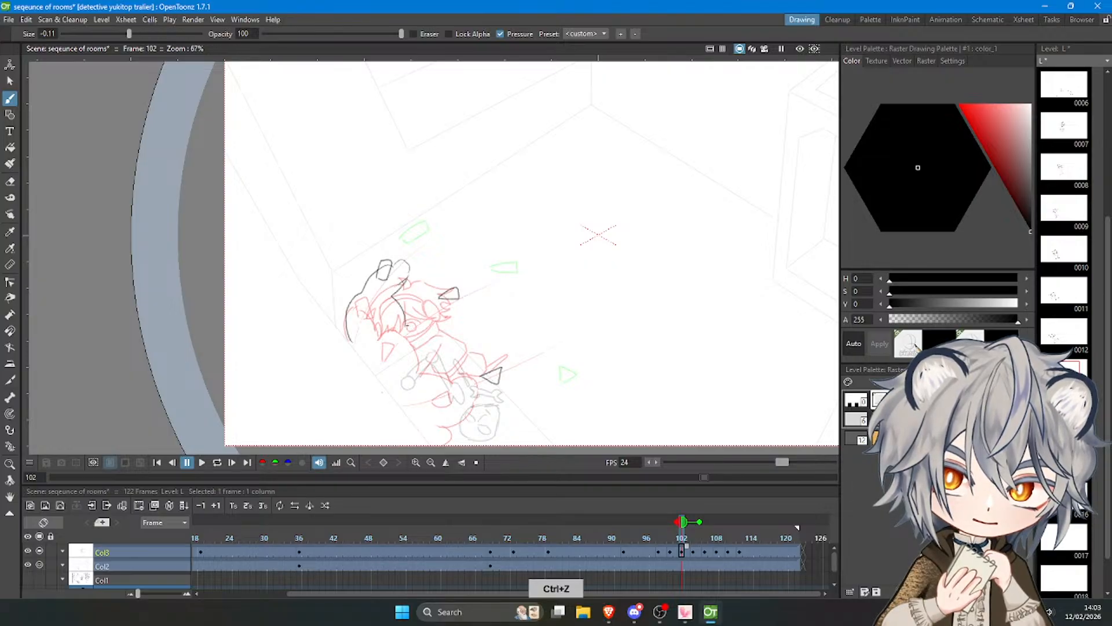
# Extend the frame 102 smoke outline around the middle and lower guide shapes and beneath the character.
pyautogui.moveTo(409, 327); pyautogui.dragTo(474, 299)
pyautogui.hotkey('ctrl', 'z')
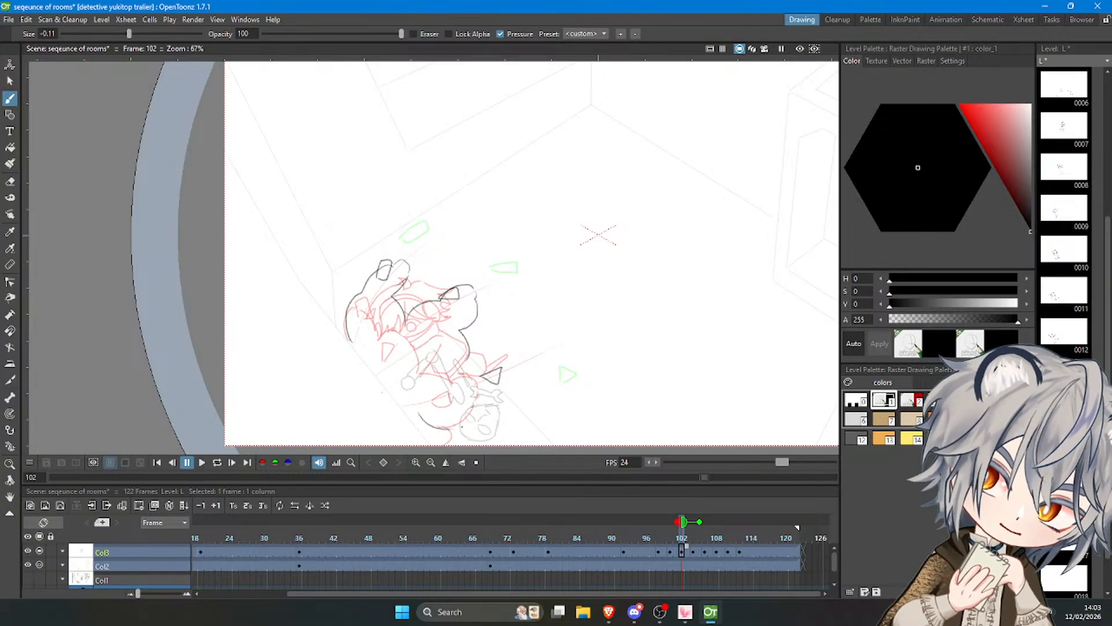
pyautogui.hotkey('ctrl', 'z')
pyautogui.moveTo(413, 419)
pyautogui.mouseDown()
pyautogui.moveTo(450, 438)
pyautogui.moveTo(473, 432)
pyautogui.moveTo(478, 410)
pyautogui.moveTo(509, 385)
pyautogui.mouseUp()
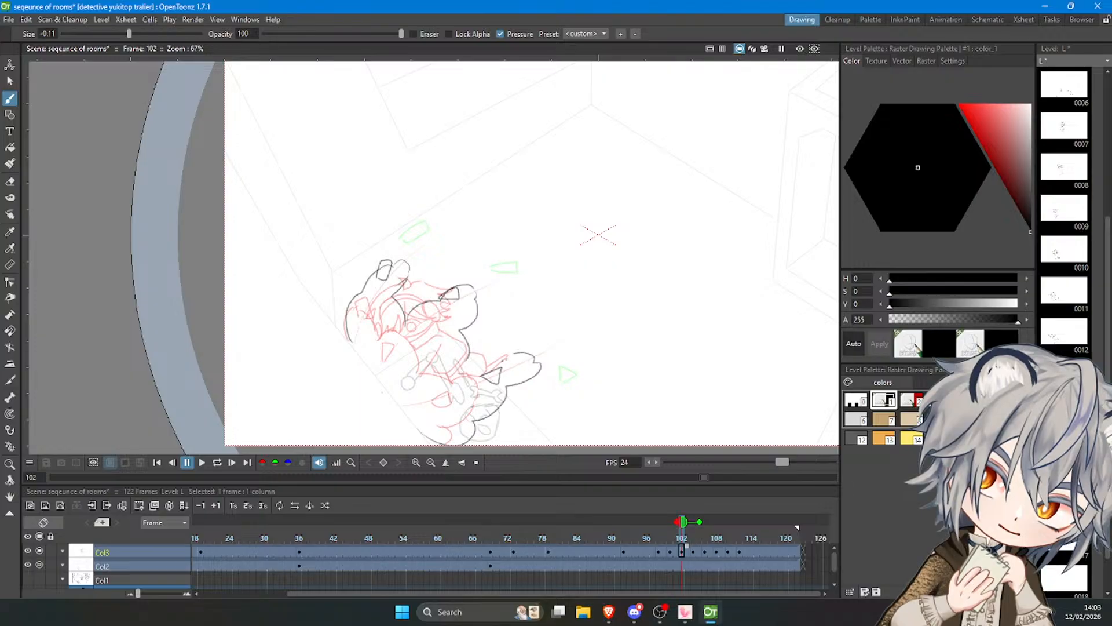
pyautogui.hotkey('ctrl', 'z')
pyautogui.moveTo(488, 359); pyautogui.dragTo(518, 354)
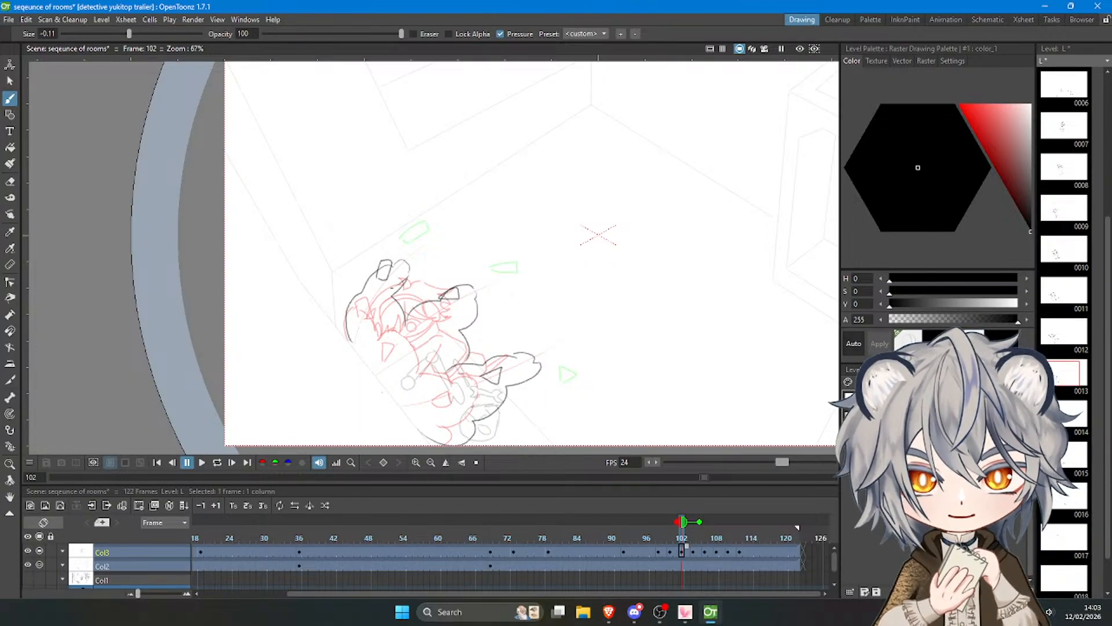
# Trace the visible top of the character's head between the upper and middle smoke plumes on frame 102.
pyautogui.scroll(2, 398, 287)
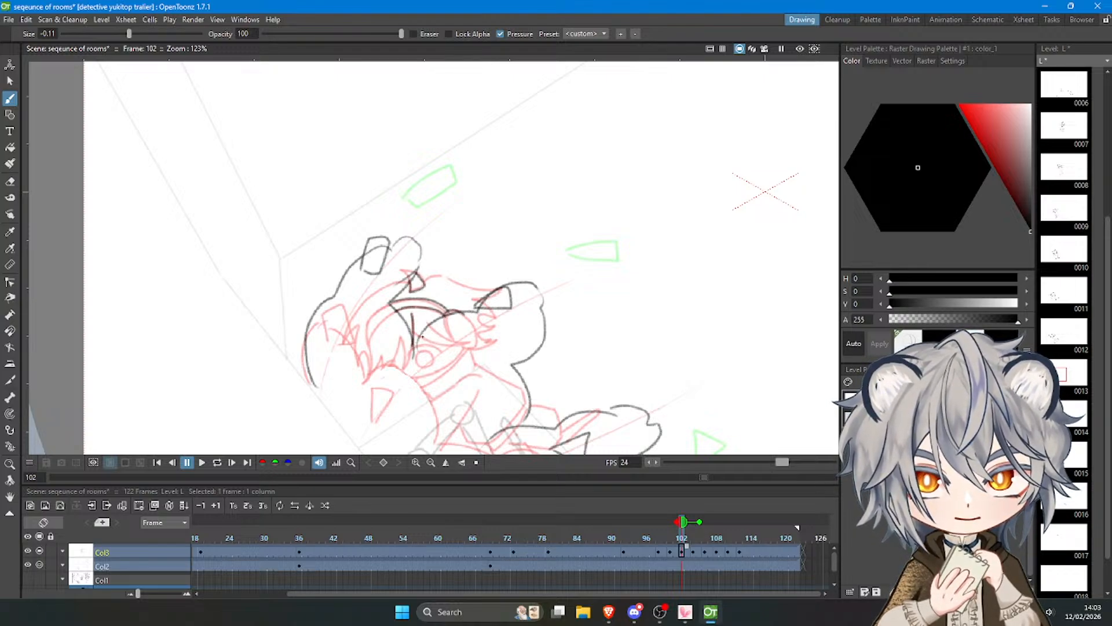
pyautogui.moveTo(426, 281); pyautogui.dragTo(493, 288)
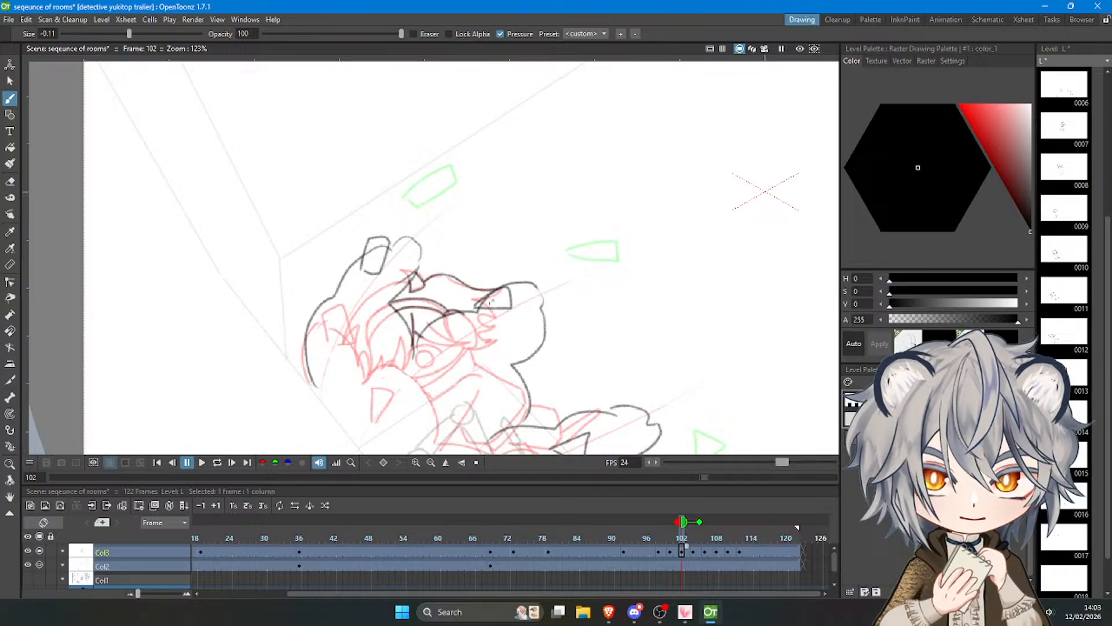
pyautogui.scroll(-3, 488, 302)
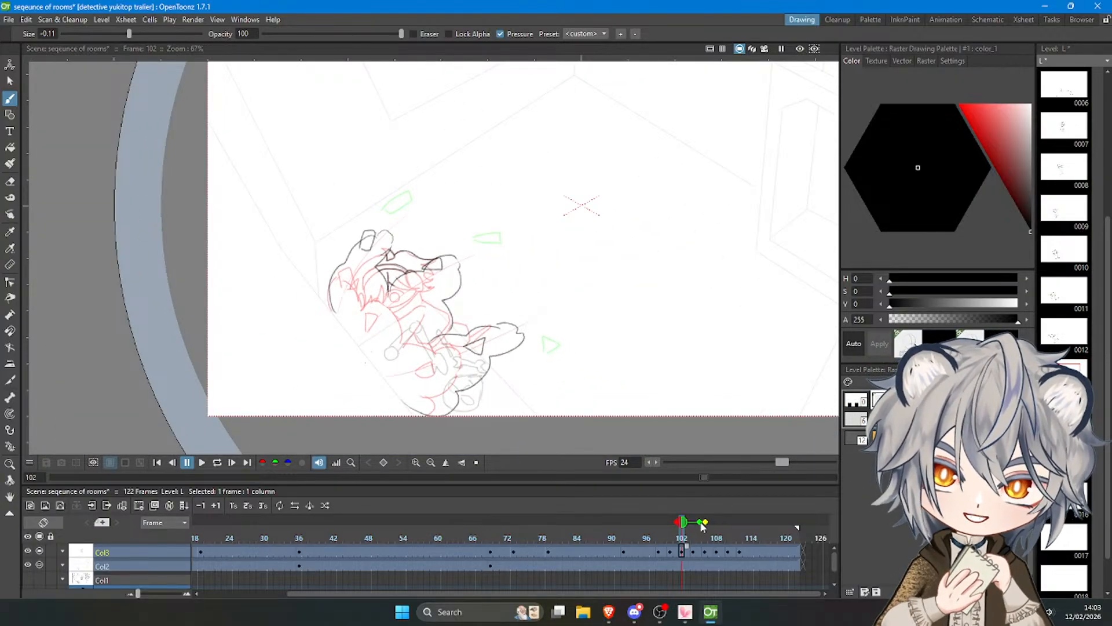
# Move to frame 104 and add frame 100 as an onion skin reference.
pyautogui.scroll(2, 358, 242)
pyautogui.scroll(1, 397, 288)
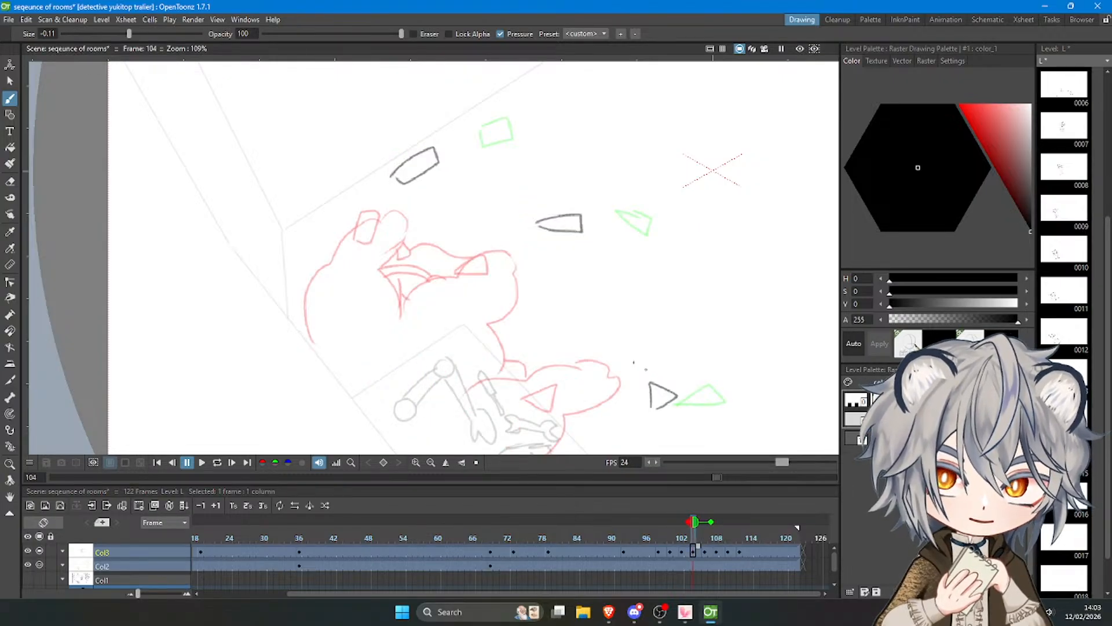
pyautogui.click(671, 522)
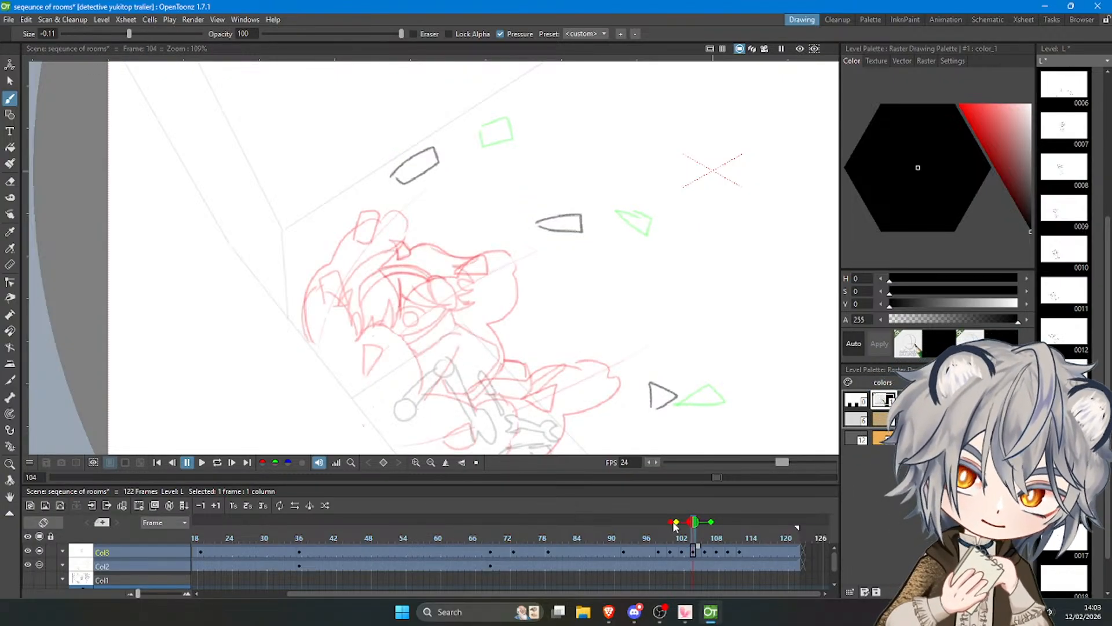
# Draw the upper plume's puffy outer edge on frame 104, from the character's left side up to the highest guide shapes.
pyautogui.moveTo(336, 254); pyautogui.dragTo(363, 234)
pyautogui.hotkey('ctrl', 'z')
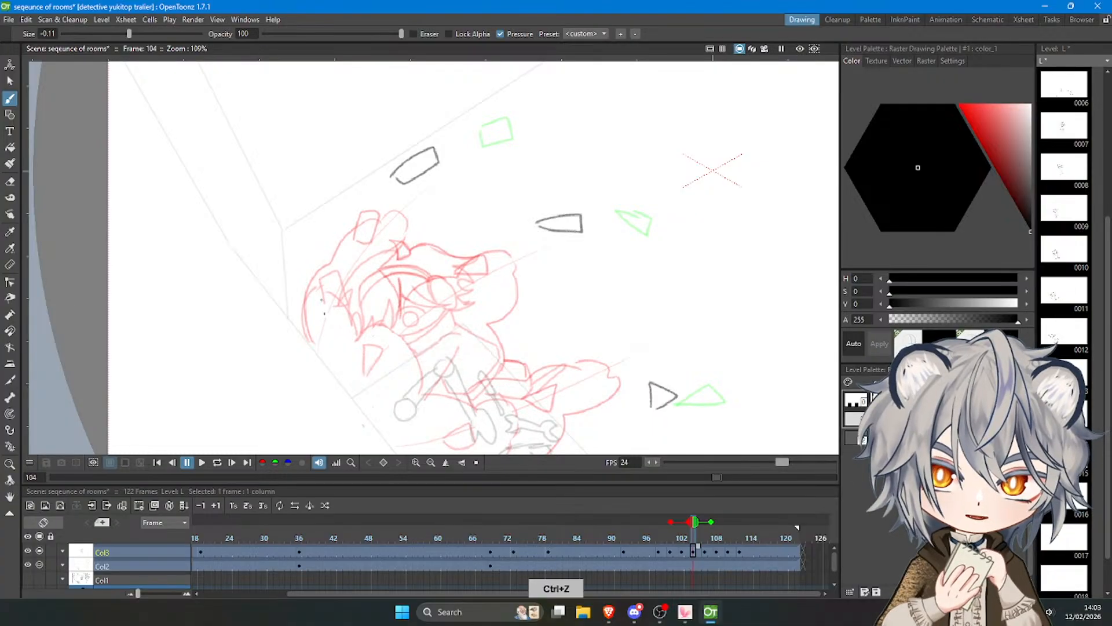
pyautogui.moveTo(311, 340); pyautogui.dragTo(365, 217)
pyautogui.hotkey('ctrl', 'z')
pyautogui.moveTo(345, 257)
pyautogui.mouseDown()
pyautogui.moveTo(401, 197)
pyautogui.moveTo(457, 167)
pyautogui.mouseUp()
pyautogui.hotkey('ctrl', 'z')
pyautogui.moveTo(414, 199); pyautogui.dragTo(487, 155)
pyautogui.hotkey('ctrl', 'z')
# Draw the right edge of the upper smoke plume on frame 104, curving from its tip down to the character's head.
pyautogui.hotkey('ctrl', 'z')
pyautogui.moveTo(417, 198)
pyautogui.mouseDown()
pyautogui.moveTo(460, 163)
pyautogui.moveTo(471, 136)
pyautogui.moveTo(541, 129)
pyautogui.moveTo(494, 200)
pyautogui.mouseUp()
pyautogui.hotkey('ctrl', 'z')
# Outline the middle smoke plume on frame 104 along its top and right edge, and add a curved puff over the character's body.
pyautogui.hotkey('ctrl', 'z')
pyautogui.hotkey('ctrl', 'z')
pyautogui.moveTo(526, 142)
pyautogui.mouseDown()
pyautogui.moveTo(492, 196)
pyautogui.moveTo(490, 259)
pyautogui.moveTo(546, 243)
pyautogui.mouseUp()
pyautogui.hotkey('ctrl', 'z')
pyautogui.hotkey('ctrl', 'z')
pyautogui.moveTo(482, 270)
pyautogui.mouseDown()
pyautogui.moveTo(525, 228)
pyautogui.moveTo(505, 250)
pyautogui.moveTo(624, 207)
pyautogui.mouseUp()
pyautogui.hotkey('ctrl', 'z')
pyautogui.hotkey('ctrl', 'z')
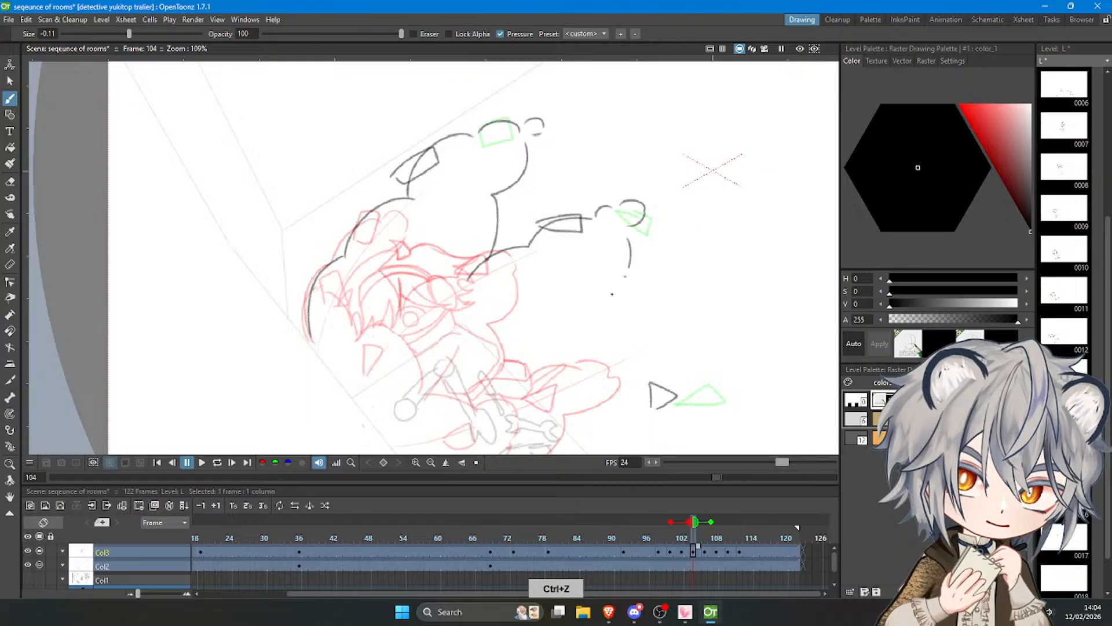
pyautogui.moveTo(630, 269); pyautogui.dragTo(547, 343)
pyautogui.moveTo(456, 303)
pyautogui.mouseDown()
pyautogui.moveTo(482, 343)
pyautogui.moveTo(463, 387)
pyautogui.mouseUp()
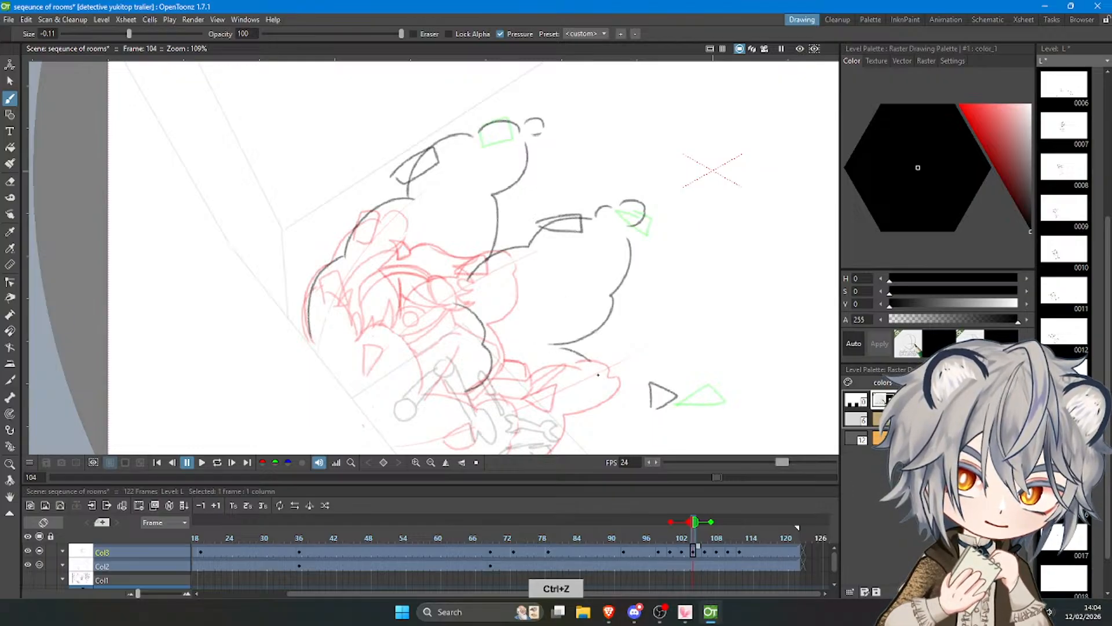
# Add an outer puff contour behind the left edge of the smoke on frame 104.
pyautogui.scroll(-5, 420, 224)
pyautogui.scroll(4, 417, 223)
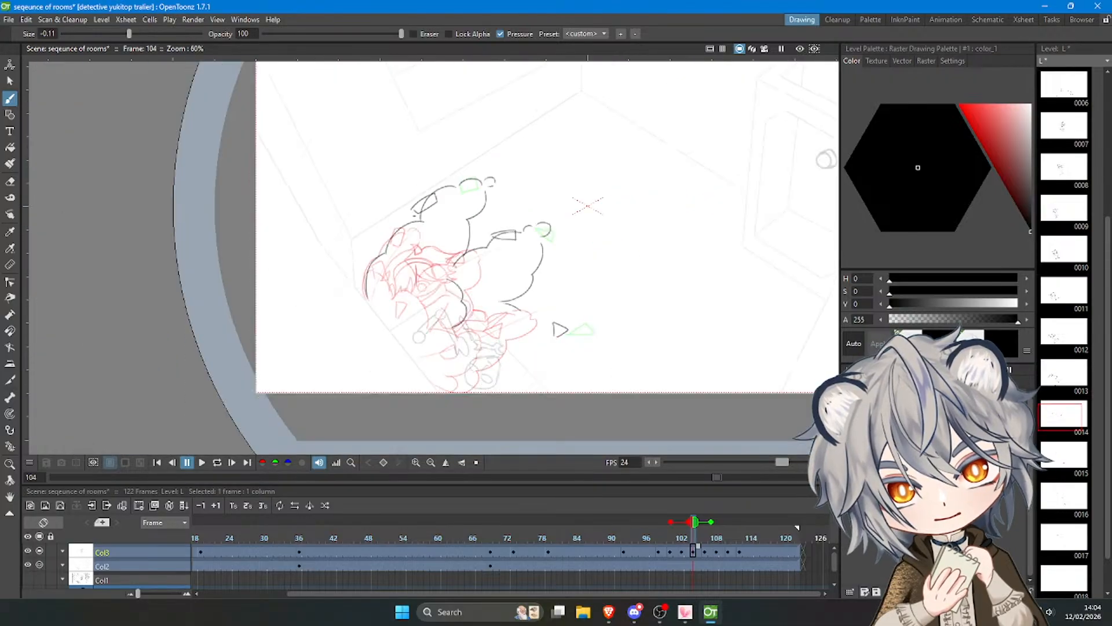
pyautogui.hotkey('ctrl', 'z')
pyautogui.moveTo(311, 294)
pyautogui.mouseDown()
pyautogui.moveTo(318, 212)
pyautogui.moveTo(350, 218)
pyautogui.mouseUp()
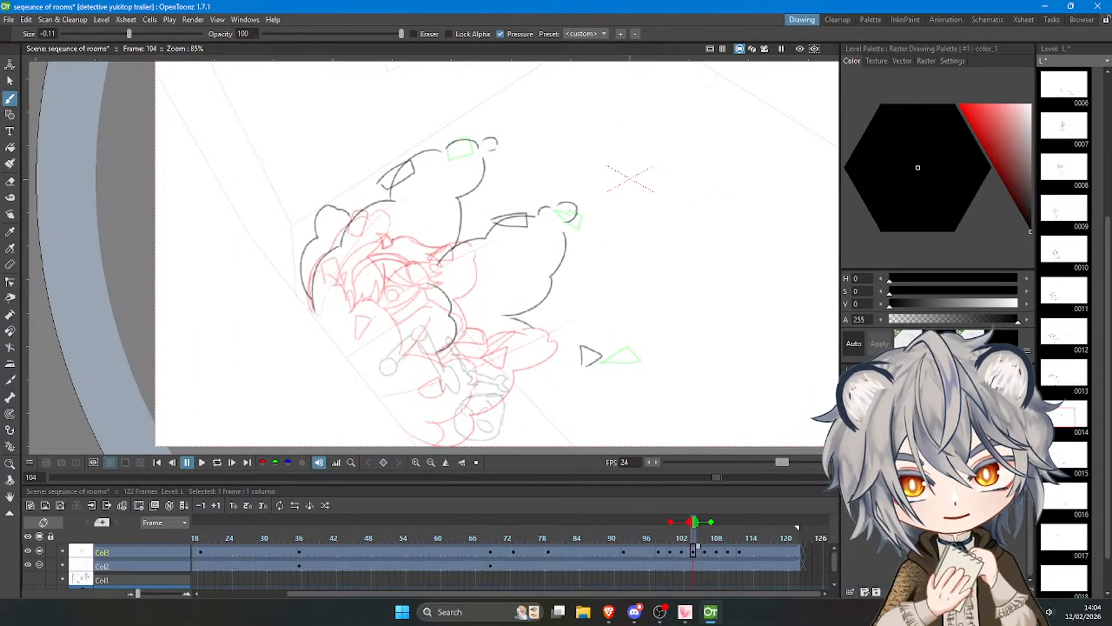
# Outline the lower smoke plume around the lowest guide shapes on frame 104, ending beneath the character.
pyautogui.hotkey('ctrl', 'z')
pyautogui.moveTo(531, 326)
pyautogui.mouseDown()
pyautogui.moveTo(590, 289)
pyautogui.moveTo(633, 292)
pyautogui.moveTo(623, 374)
pyautogui.moveTo(585, 386)
pyautogui.moveTo(592, 421)
pyautogui.moveTo(566, 422)
pyautogui.moveTo(560, 448)
pyautogui.mouseUp()
pyautogui.hotkey('ctrl', 'z')
pyautogui.hotkey('ctrl', 'z')
pyautogui.hotkey('ctrl', 'z')
pyautogui.hotkey('ctrl', 'z')
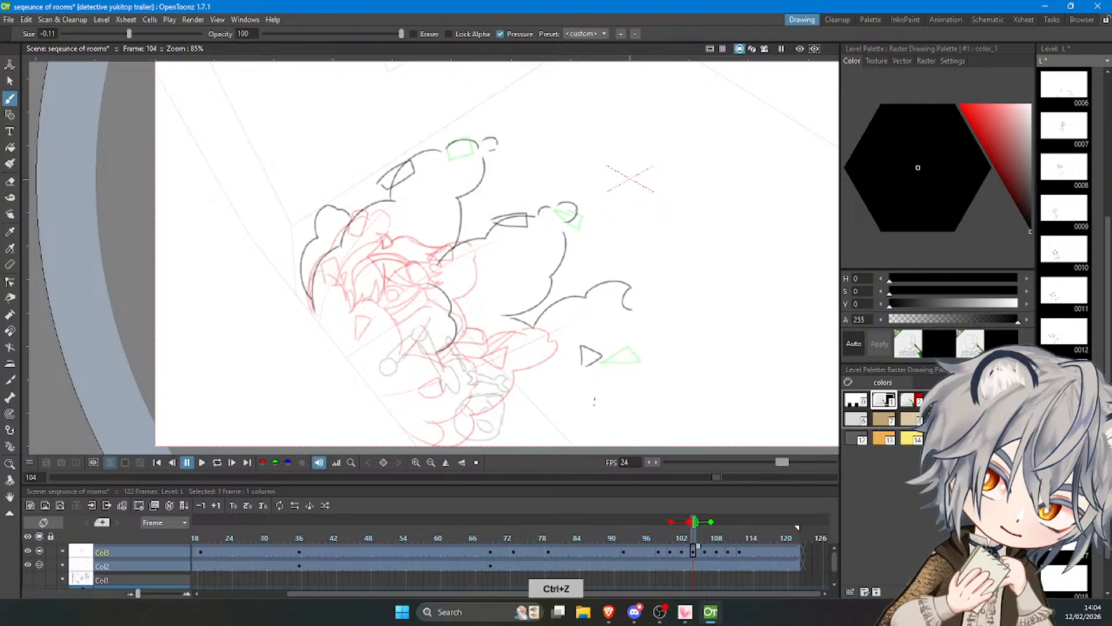
pyautogui.moveTo(631, 312)
pyautogui.mouseDown()
pyautogui.moveTo(608, 378)
pyautogui.moveTo(584, 398)
pyautogui.moveTo(533, 419)
pyautogui.moveTo(521, 441)
pyautogui.moveTo(451, 436)
pyautogui.mouseUp()
# Add small curled strokes at the tips of the middle and upper plumes on frame 104.
pyautogui.scroll(-1, 455, 341)
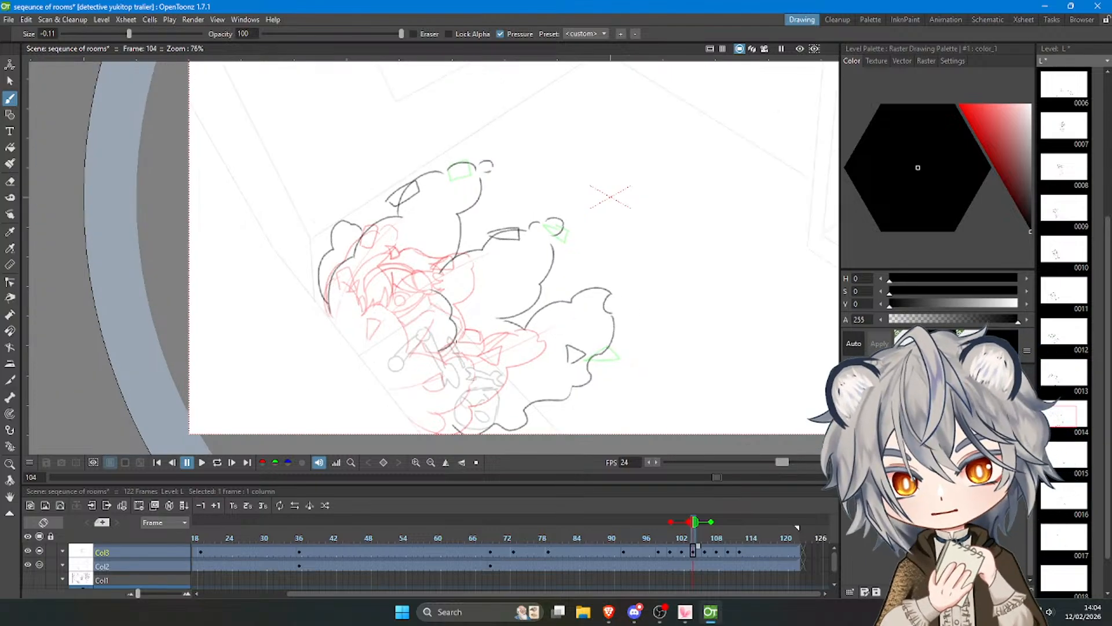
pyautogui.moveTo(569, 216); pyautogui.dragTo(572, 229)
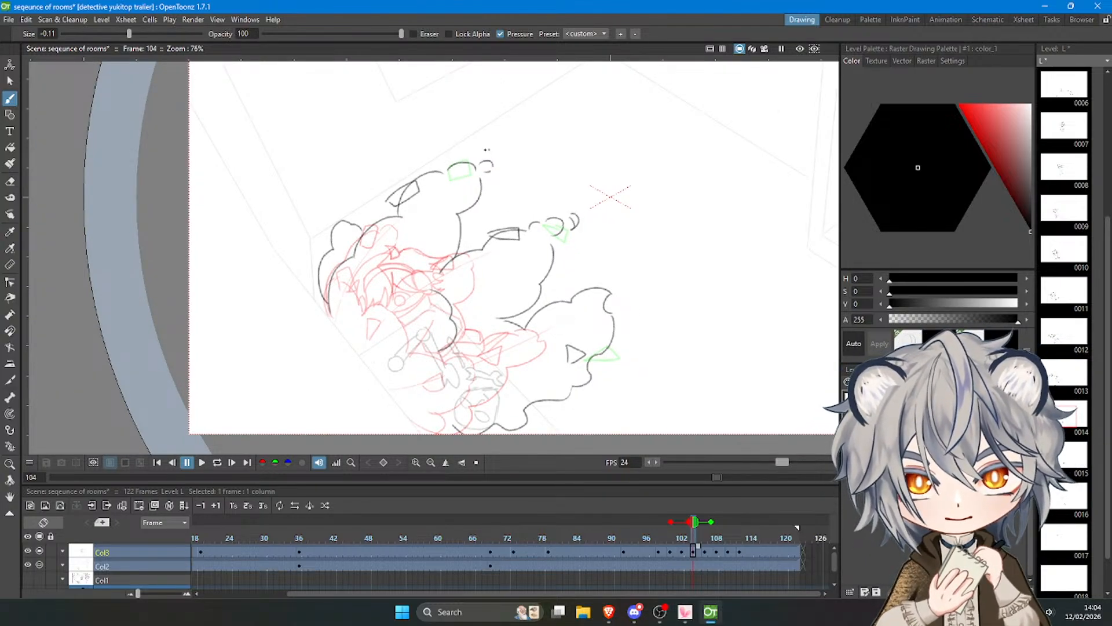
pyautogui.moveTo(480, 147); pyautogui.dragTo(490, 158)
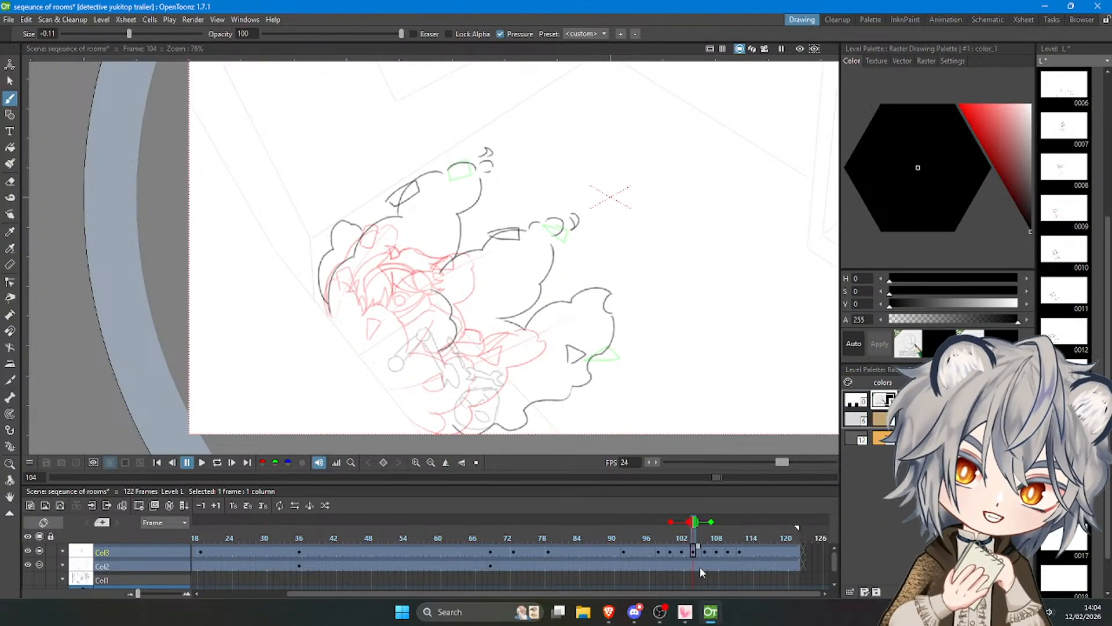
# Play back the animation to review the smoke motion.
pyautogui.moveTo(696, 540)
pyautogui.mouseDown()
pyautogui.moveTo(722, 536)
pyautogui.moveTo(642, 538)
pyautogui.mouseUp()
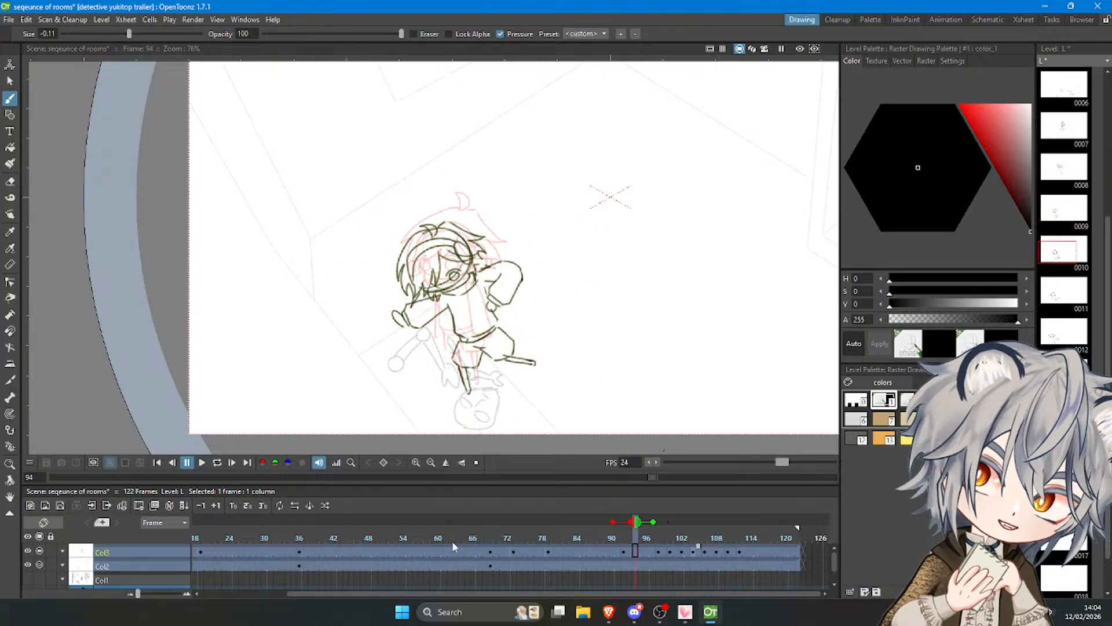
pyautogui.click(202, 461)
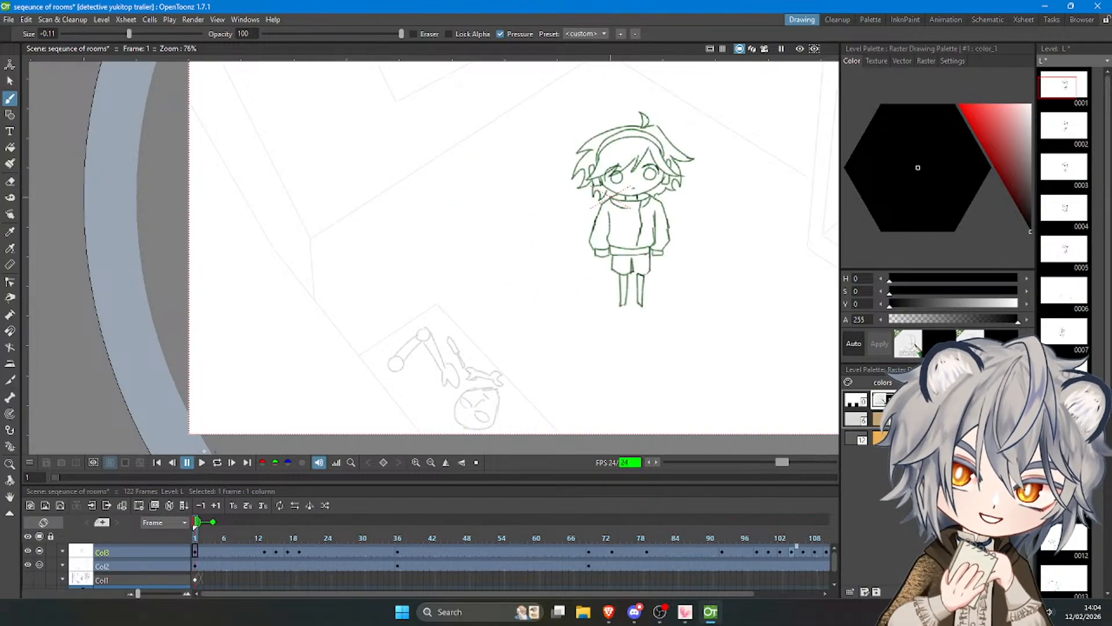
# Move to frame 106 and remove frame 102 from the onion skin.
pyautogui.moveTo(697, 539); pyautogui.dragTo(740, 540)
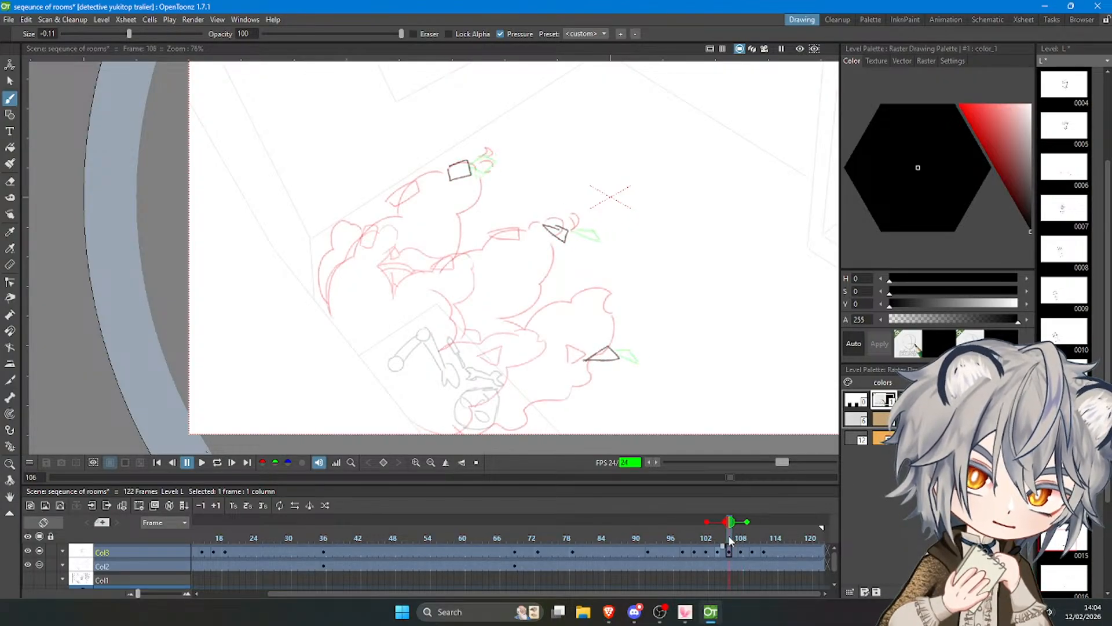
pyautogui.moveTo(740, 540); pyautogui.dragTo(728, 540)
pyautogui.scroll(3, 426, 186)
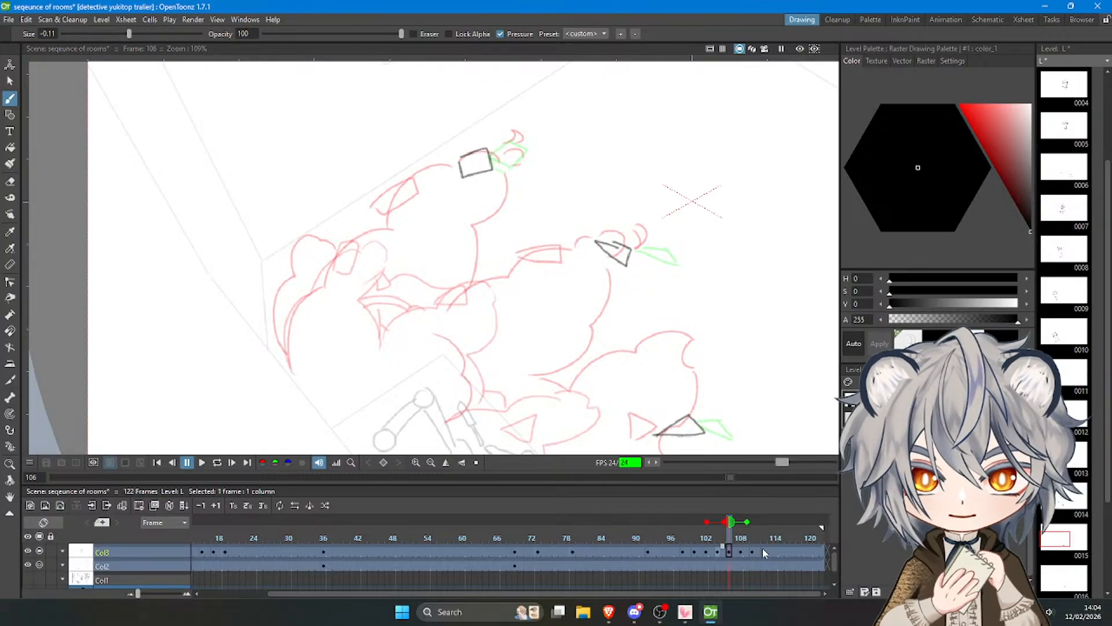
pyautogui.click(707, 522)
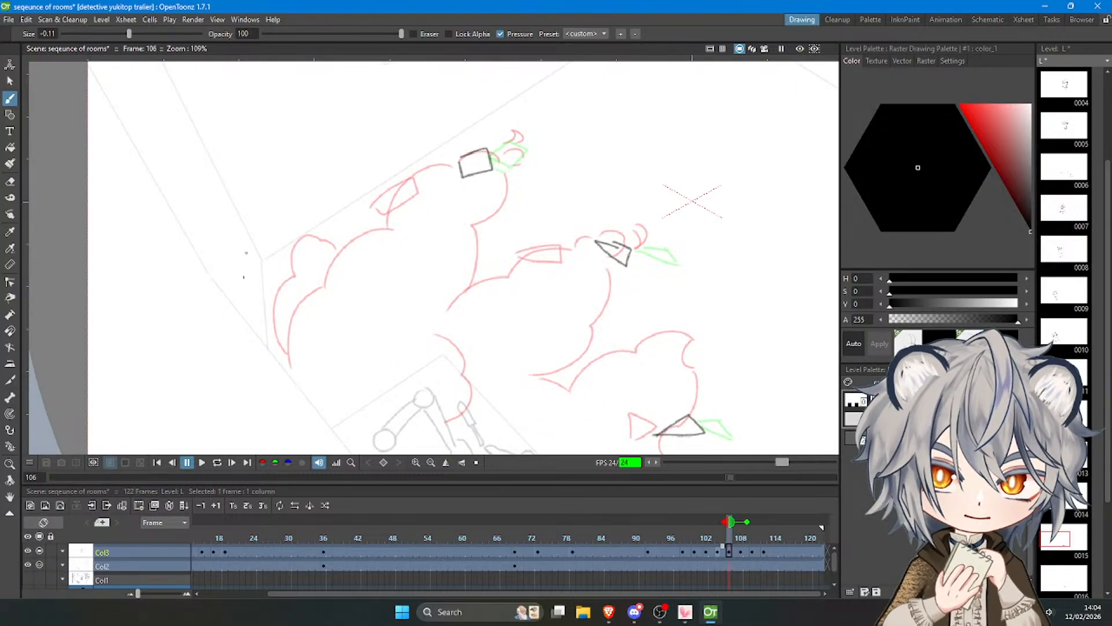
# Draw the outer left puff on frame 106 slightly outside the previous frame's contour.
pyautogui.hotkey('ctrl', 'z')
pyautogui.moveTo(284, 357)
pyautogui.mouseDown()
pyautogui.moveTo(269, 314)
pyautogui.moveTo(271, 298)
pyautogui.moveTo(279, 349)
pyautogui.moveTo(291, 254)
pyautogui.moveTo(327, 232)
pyautogui.moveTo(345, 246)
pyautogui.mouseUp()
pyautogui.hotkey('ctrl', 'z')
# Outline the upper smoke plume and the top edge of the middle plume on frame 106, expanding beyond the onion skin lines.
pyautogui.hotkey('ctrl', 'z')
pyautogui.hotkey('ctrl', 'z')
pyautogui.moveTo(289, 362)
pyautogui.mouseDown()
pyautogui.moveTo(315, 282)
pyautogui.moveTo(396, 197)
pyautogui.moveTo(382, 225)
pyautogui.moveTo(420, 164)
pyautogui.moveTo(517, 143)
pyautogui.moveTo(490, 146)
pyautogui.moveTo(519, 146)
pyautogui.moveTo(526, 160)
pyautogui.moveTo(485, 235)
pyautogui.moveTo(495, 272)
pyautogui.moveTo(605, 228)
pyautogui.mouseUp()
pyautogui.hotkey('ctrl', 'z')
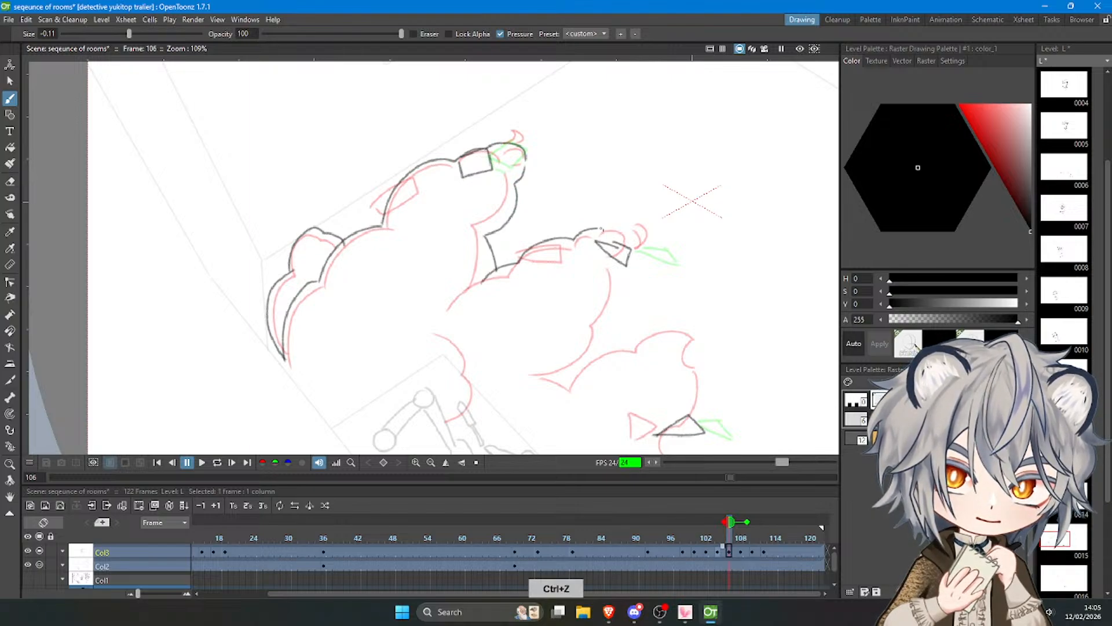
pyautogui.hotkey('ctrl', 'z')
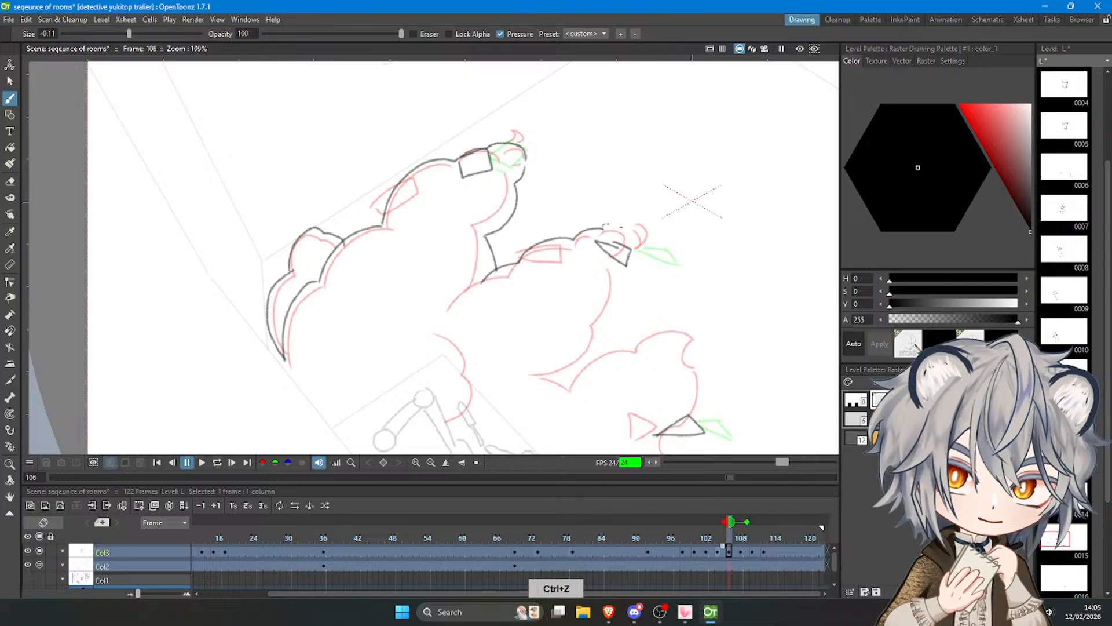
# Draw the rounded tip and outer curl of the middle smoke plume on frame 106.
pyautogui.moveTo(610, 230); pyautogui.dragTo(625, 259)
pyautogui.moveTo(621, 213); pyautogui.dragTo(634, 247)
pyautogui.hotkey('ctrl', 'z')
pyautogui.hotkey('ctrl', 'z')
pyautogui.hotkey('ctrl', 'z')
pyautogui.moveTo(636, 247); pyautogui.dragTo(621, 215)
# Draw a small detached oval puff just above the upper plume's tip on frame 106.
pyautogui.hotkey('ctrl', 'z')
pyautogui.hotkey('ctrl', 'z')
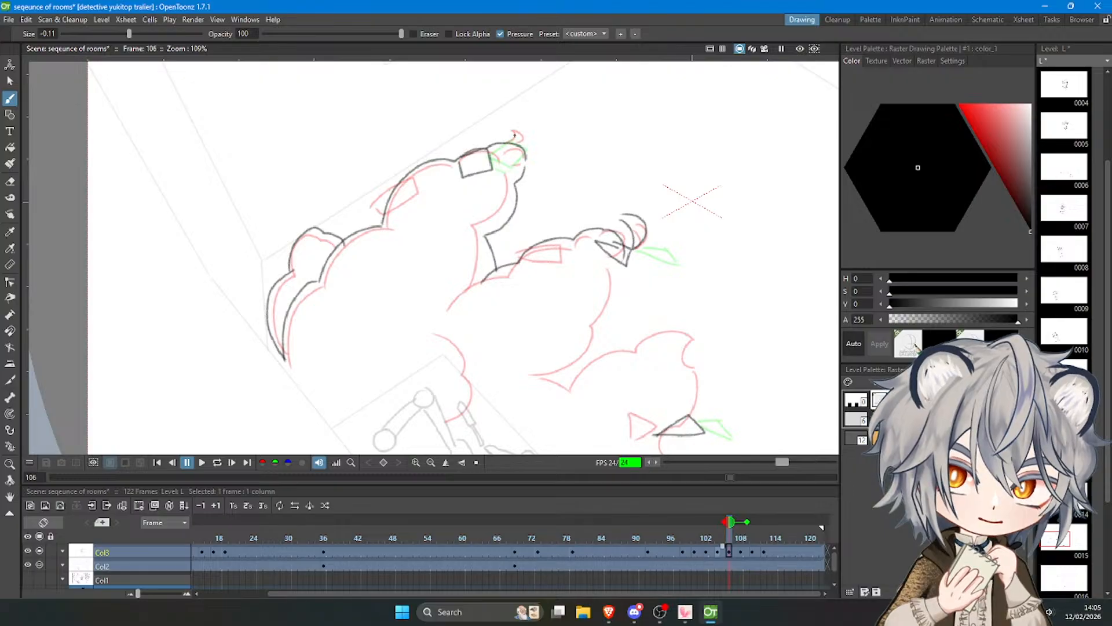
pyautogui.moveTo(521, 136)
pyautogui.mouseDown()
pyautogui.moveTo(496, 120)
pyautogui.moveTo(480, 132)
pyautogui.moveTo(514, 126)
pyautogui.mouseUp()
pyautogui.hotkey('ctrl', 'z')
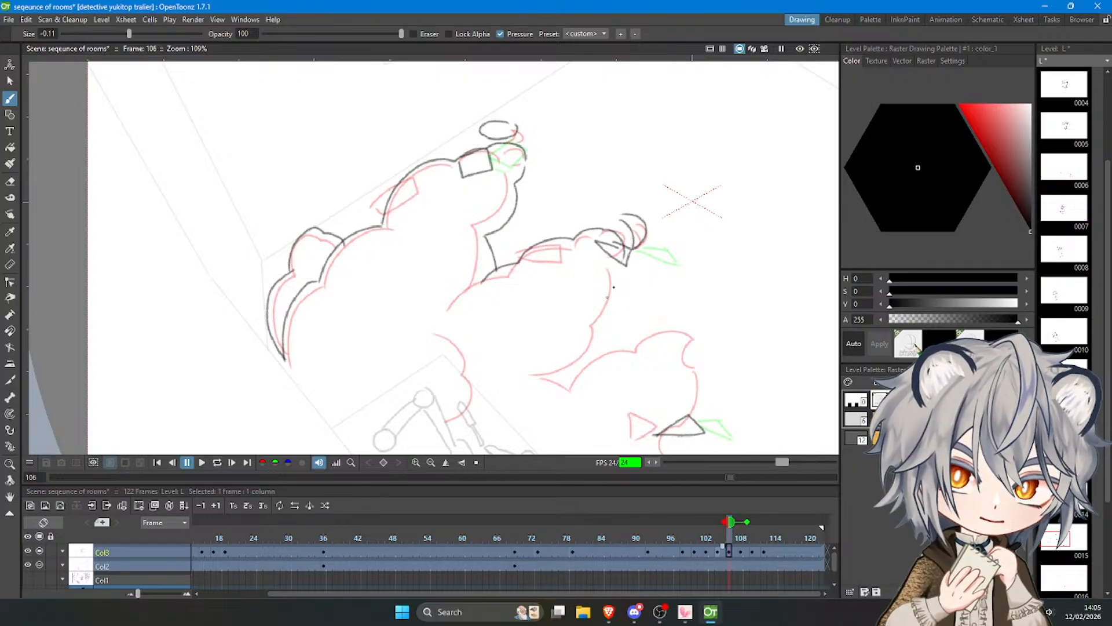
pyautogui.hotkey('ctrl', 'z')
# Draw the middle plume's right edge and the lower plume's top edge with a small detached circle on frame 106.
pyautogui.hotkey('ctrl', 'z')
pyautogui.moveTo(621, 261)
pyautogui.mouseDown()
pyautogui.moveTo(595, 320)
pyautogui.moveTo(604, 343)
pyautogui.mouseUp()
pyautogui.hotkey('ctrl', 'z')
pyautogui.moveTo(621, 255)
pyautogui.mouseDown()
pyautogui.moveTo(611, 295)
pyautogui.moveTo(579, 362)
pyautogui.moveTo(561, 372)
pyautogui.moveTo(690, 320)
pyautogui.moveTo(676, 322)
pyautogui.moveTo(689, 347)
pyautogui.moveTo(714, 325)
pyautogui.moveTo(696, 309)
pyautogui.mouseUp()
pyautogui.hotkey('ctrl', 'z')
pyautogui.hotkey('ctrl', 'z')
pyautogui.scroll(-6, 563, 159)
pyautogui.scroll(5, 620, 265)
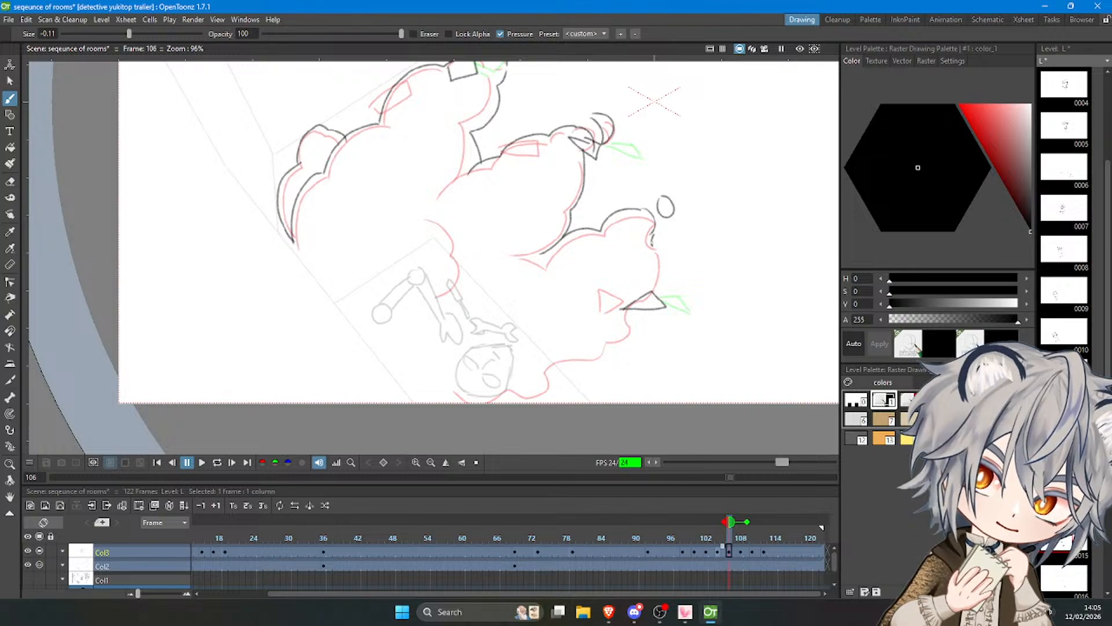
# Outline the lower plume's right side and underside, and the curved smoke edge beside the fallen character on frame 106.
pyautogui.moveTo(652, 234)
pyautogui.mouseDown()
pyautogui.moveTo(652, 292)
pyautogui.moveTo(623, 347)
pyautogui.moveTo(560, 373)
pyautogui.mouseUp()
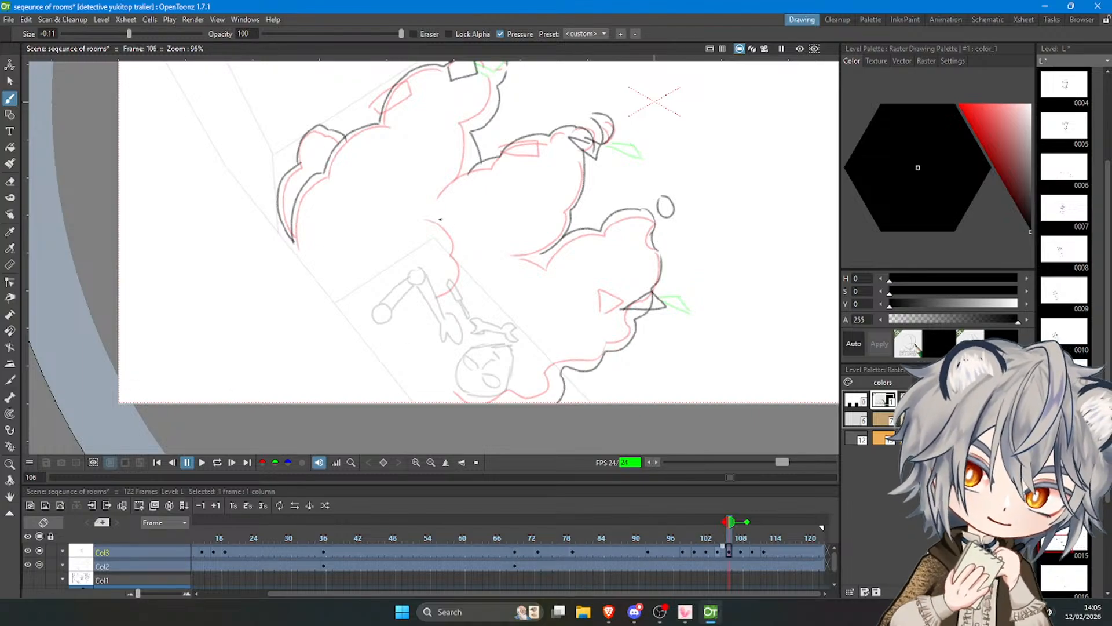
pyautogui.moveTo(428, 217)
pyautogui.mouseDown()
pyautogui.moveTo(464, 275)
pyautogui.moveTo(442, 299)
pyautogui.mouseUp()
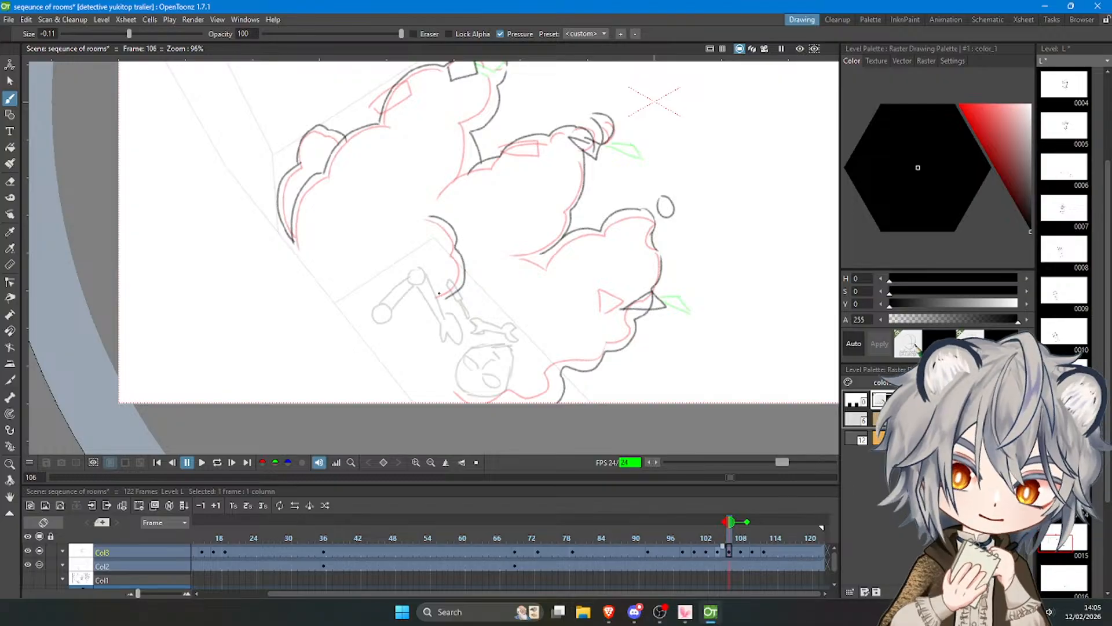
# Play back the sequence and scrub from frame 101 to frame 108 to review the smoke motion.
pyautogui.scroll(-3, 438, 293)
pyautogui.click(754, 537)
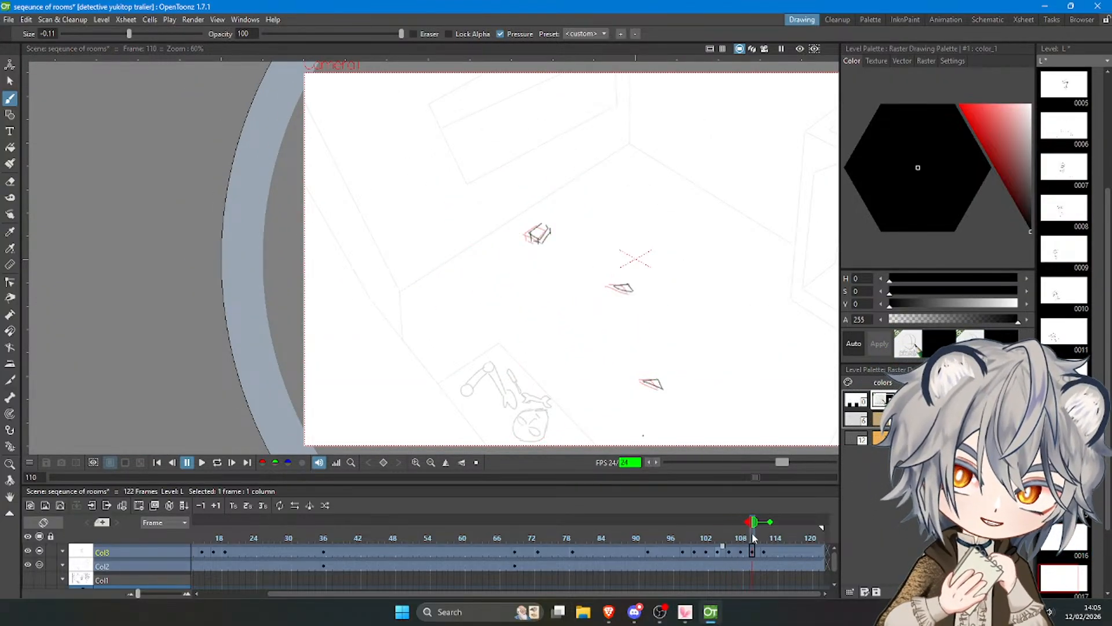
pyautogui.click(201, 462)
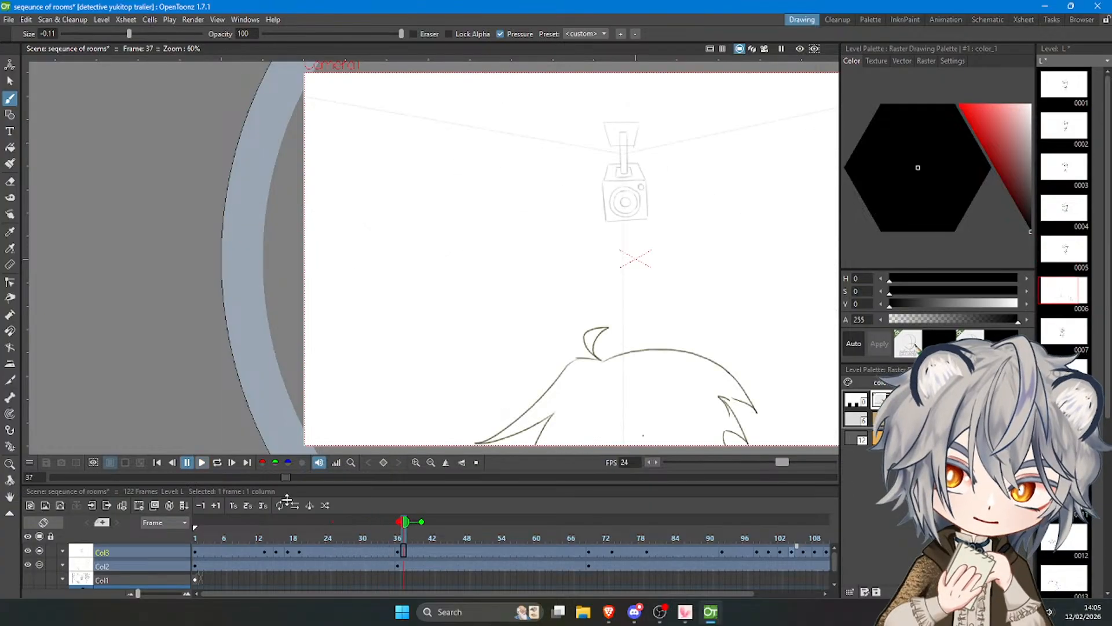
pyautogui.moveTo(505, 592); pyautogui.dragTo(756, 595)
pyautogui.click(701, 536)
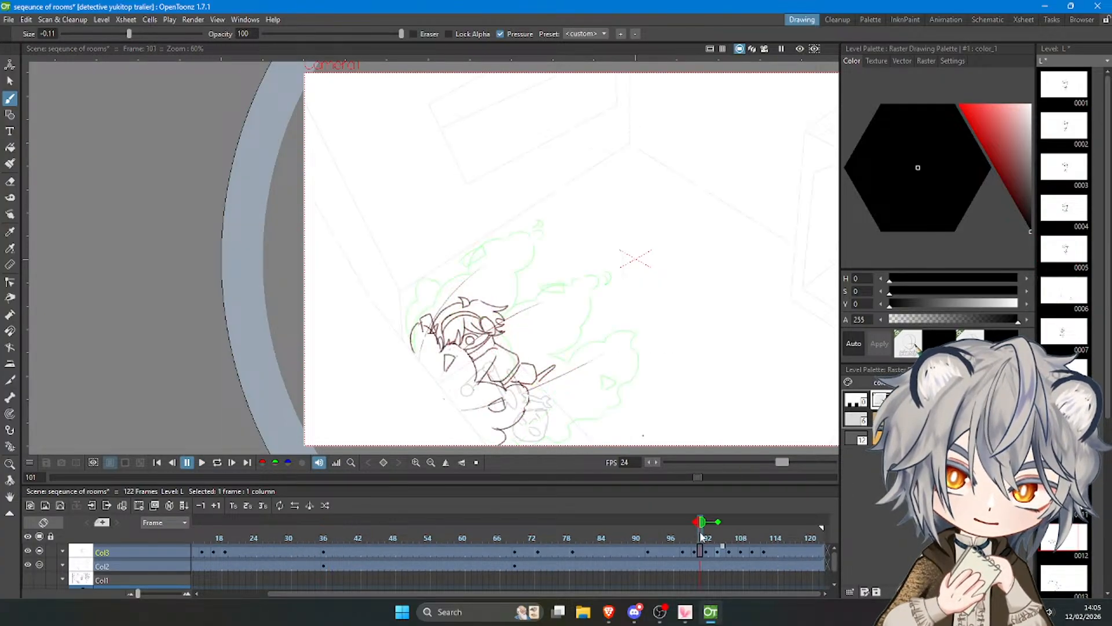
pyautogui.moveTo(701, 536); pyautogui.dragTo(743, 524)
# Draw the outer left puff on frame 108, following the onion skin contour of the previous drawing.
pyautogui.scroll(3, 550, 252)
pyautogui.scroll(-3, 480, 227)
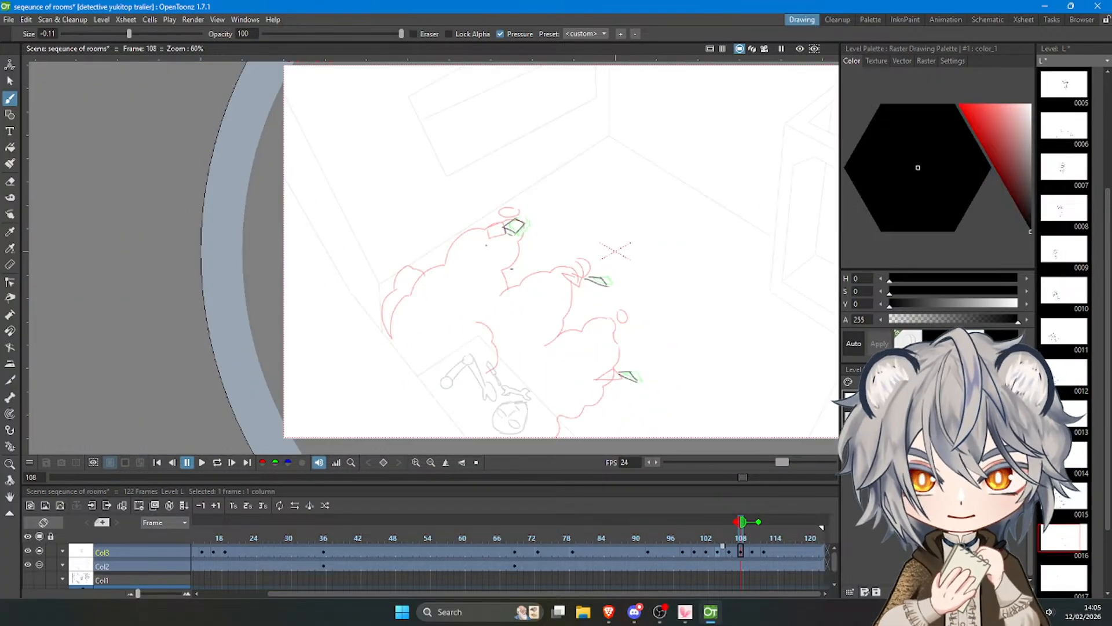
pyautogui.scroll(4, 644, 335)
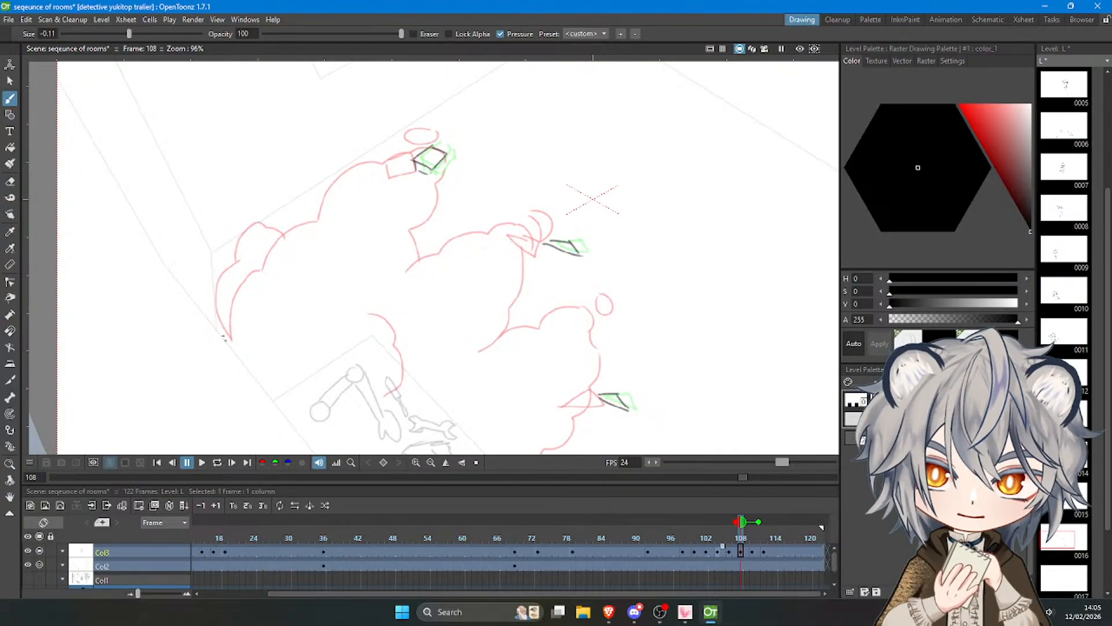
pyautogui.hotkey('ctrl', 'z')
pyautogui.moveTo(225, 338)
pyautogui.mouseDown()
pyautogui.moveTo(216, 289)
pyautogui.moveTo(264, 221)
pyautogui.mouseUp()
pyautogui.hotkey('ctrl', 'z')
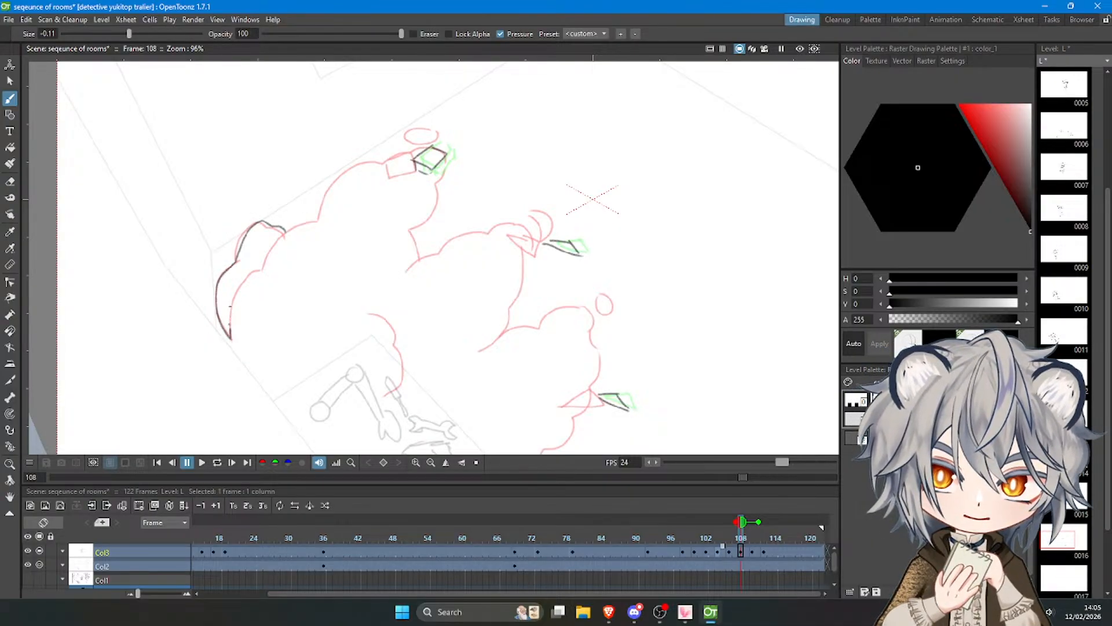
# Outline the merged upper, middle and lower plumes on frame 108, plus the curved edge beside the fallen character.
pyautogui.moveTo(231, 330)
pyautogui.mouseDown()
pyautogui.moveTo(243, 276)
pyautogui.moveTo(313, 224)
pyautogui.moveTo(335, 184)
pyautogui.moveTo(429, 153)
pyautogui.moveTo(452, 240)
pyautogui.moveTo(537, 231)
pyautogui.moveTo(537, 274)
pyautogui.moveTo(565, 304)
pyautogui.moveTo(581, 303)
pyautogui.moveTo(607, 374)
pyautogui.mouseUp()
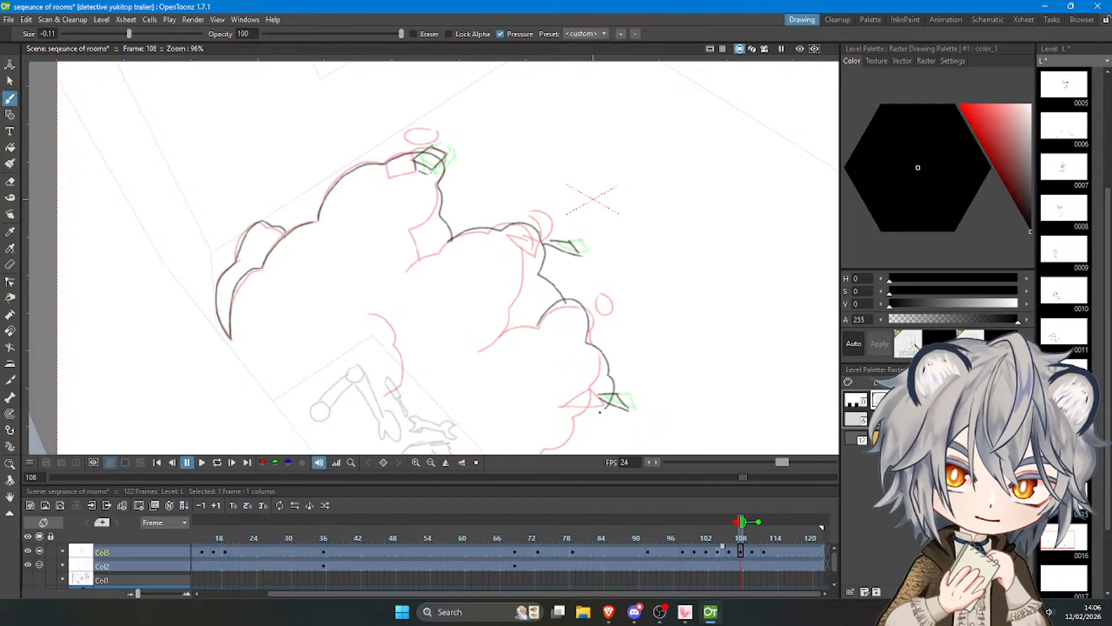
pyautogui.scroll(-4, 565, 314)
pyautogui.scroll(2, 461, 243)
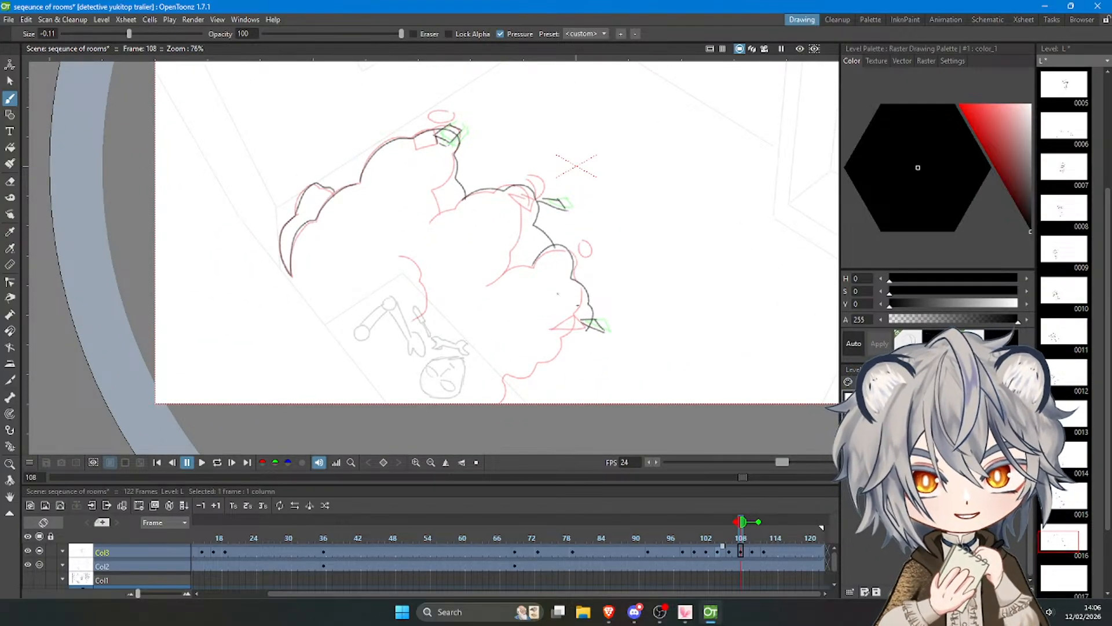
pyautogui.moveTo(582, 338); pyautogui.dragTo(549, 381)
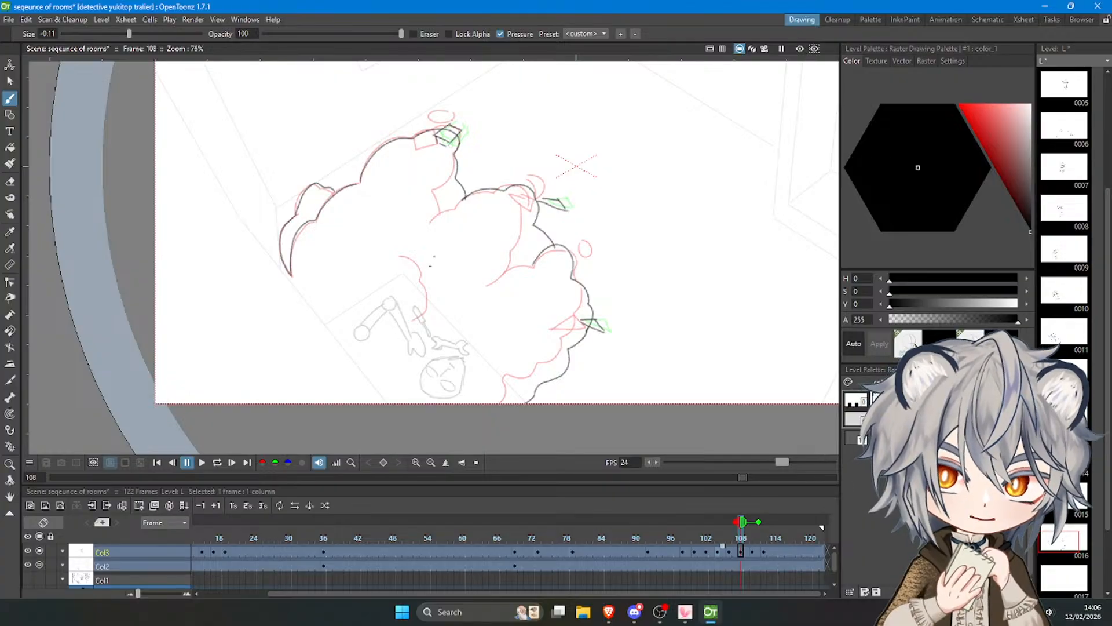
pyautogui.moveTo(409, 252)
pyautogui.mouseDown()
pyautogui.moveTo(432, 293)
pyautogui.moveTo(421, 320)
pyautogui.mouseUp()
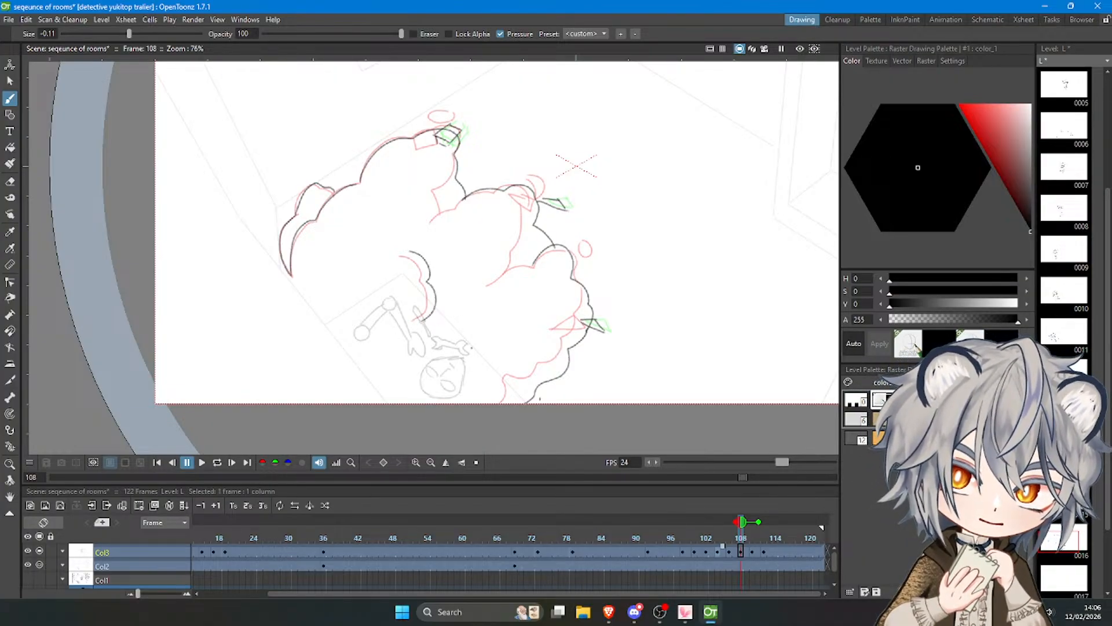
# Add two smaller detached oval puffs on frame 108, one above the upper plume and one beside the lower plume.
pyautogui.click(752, 538)
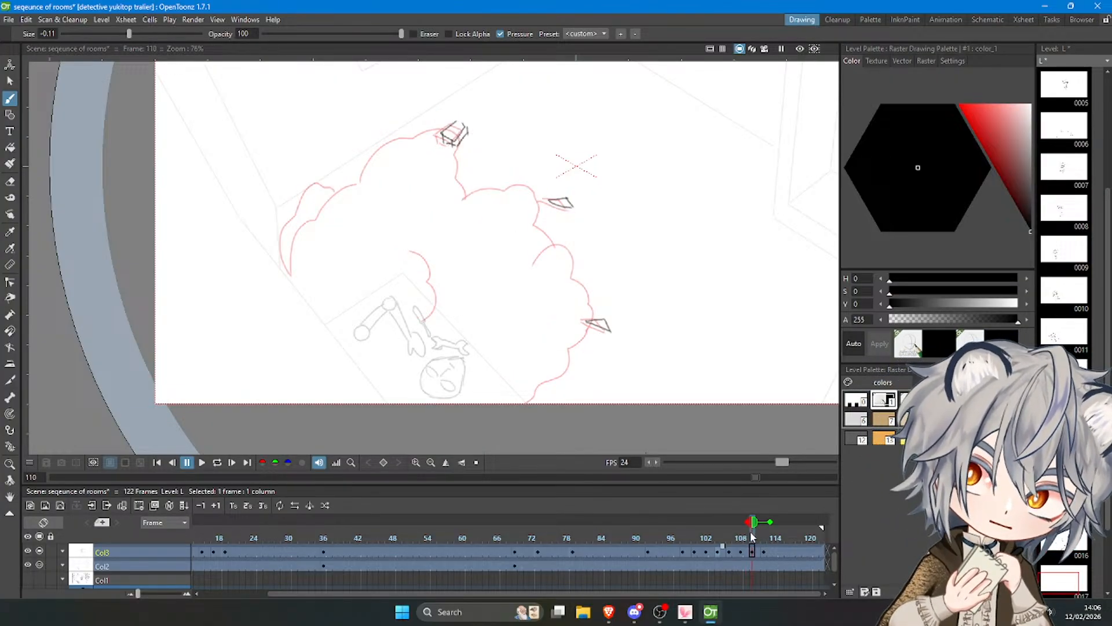
pyautogui.scroll(2, 348, 143)
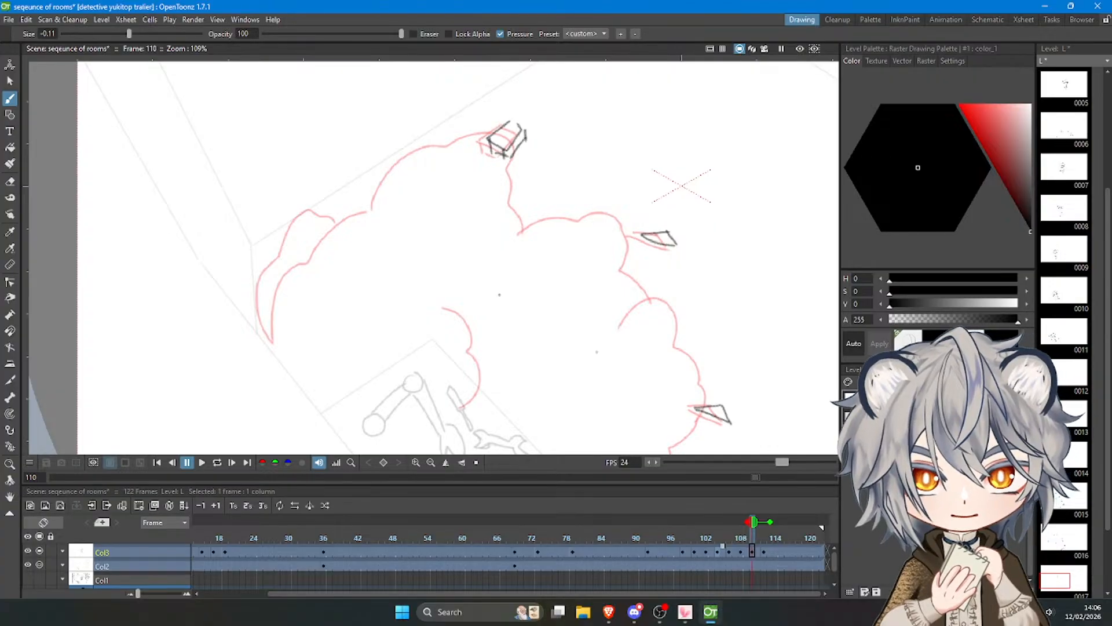
pyautogui.click(741, 551)
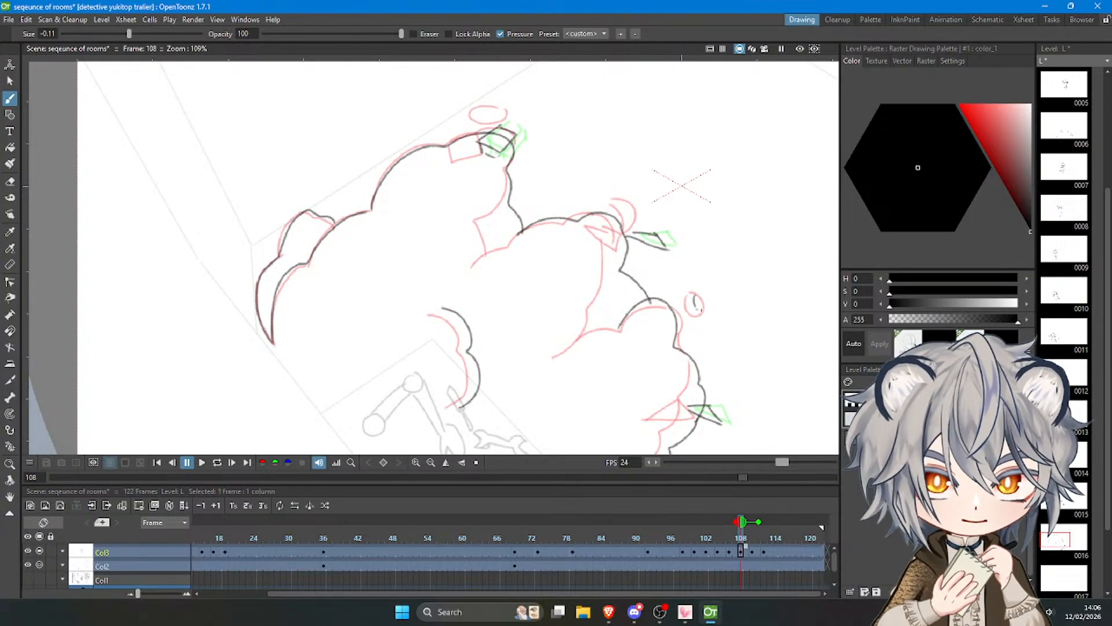
pyautogui.moveTo(700, 309); pyautogui.dragTo(694, 298)
pyautogui.moveTo(490, 100); pyautogui.dragTo(477, 103)
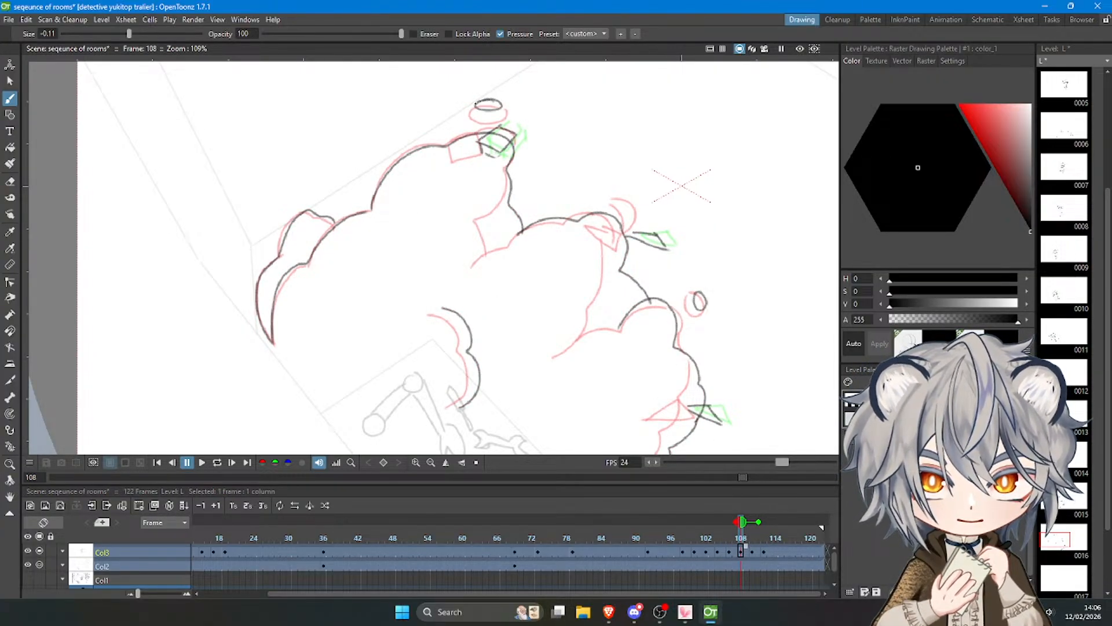
# Draw the left puff and the upper and middle plume contours on frame 110, slightly outside the onion skin lines.
pyautogui.click(753, 551)
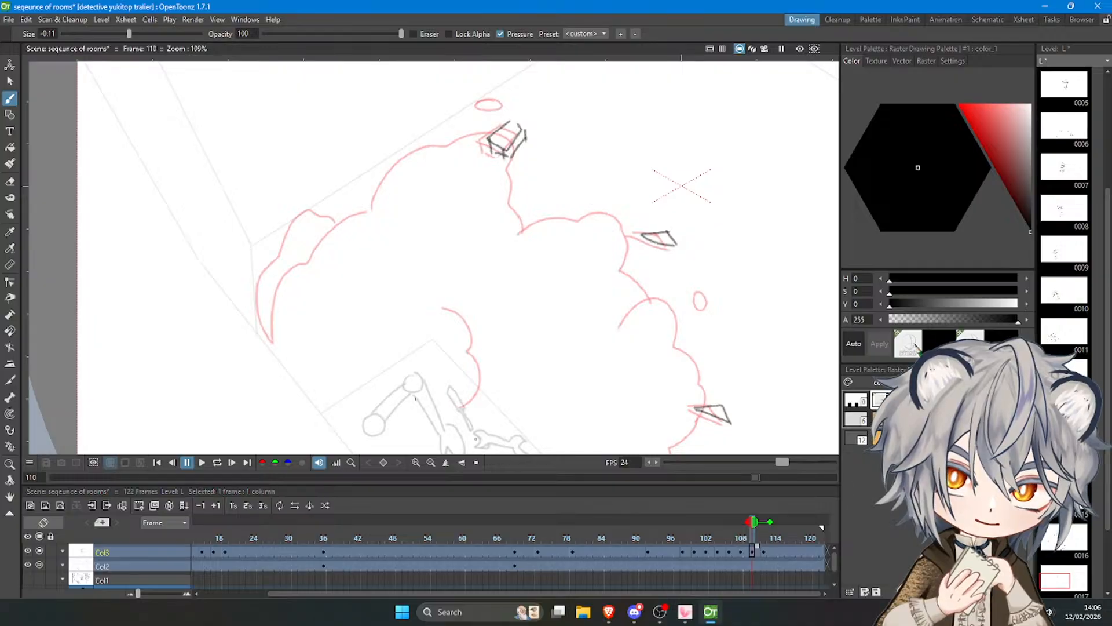
pyautogui.moveTo(267, 339)
pyautogui.mouseDown()
pyautogui.moveTo(255, 315)
pyautogui.moveTo(273, 262)
pyautogui.moveTo(313, 210)
pyautogui.moveTo(340, 224)
pyautogui.mouseUp()
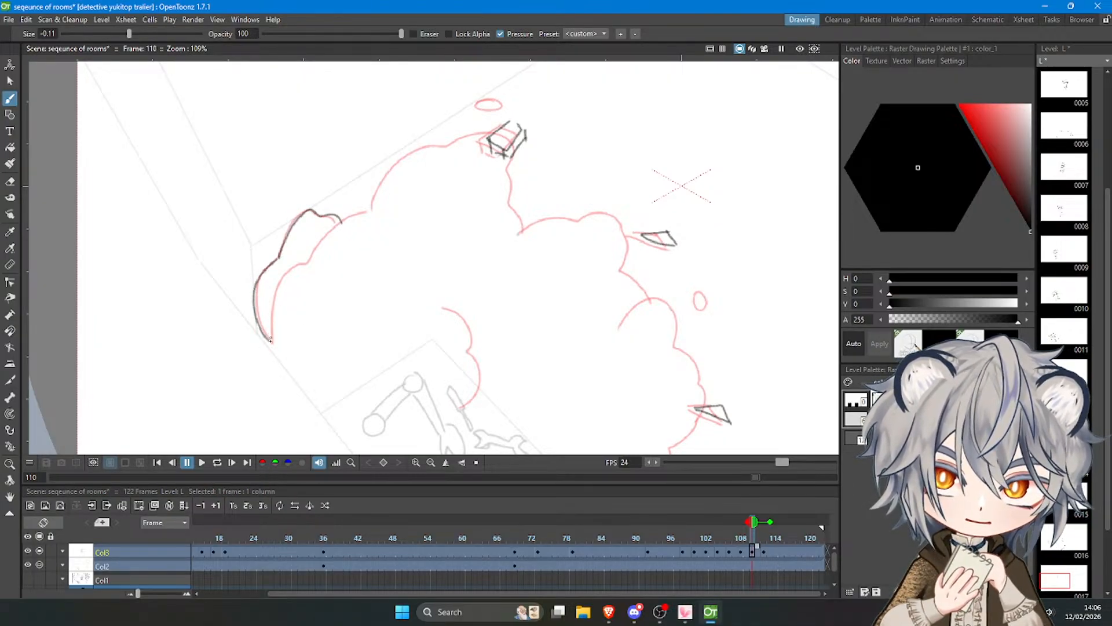
pyautogui.moveTo(270, 340)
pyautogui.mouseDown()
pyautogui.moveTo(289, 266)
pyautogui.moveTo(370, 213)
pyautogui.moveTo(403, 154)
pyautogui.moveTo(481, 133)
pyautogui.moveTo(512, 173)
pyautogui.mouseUp()
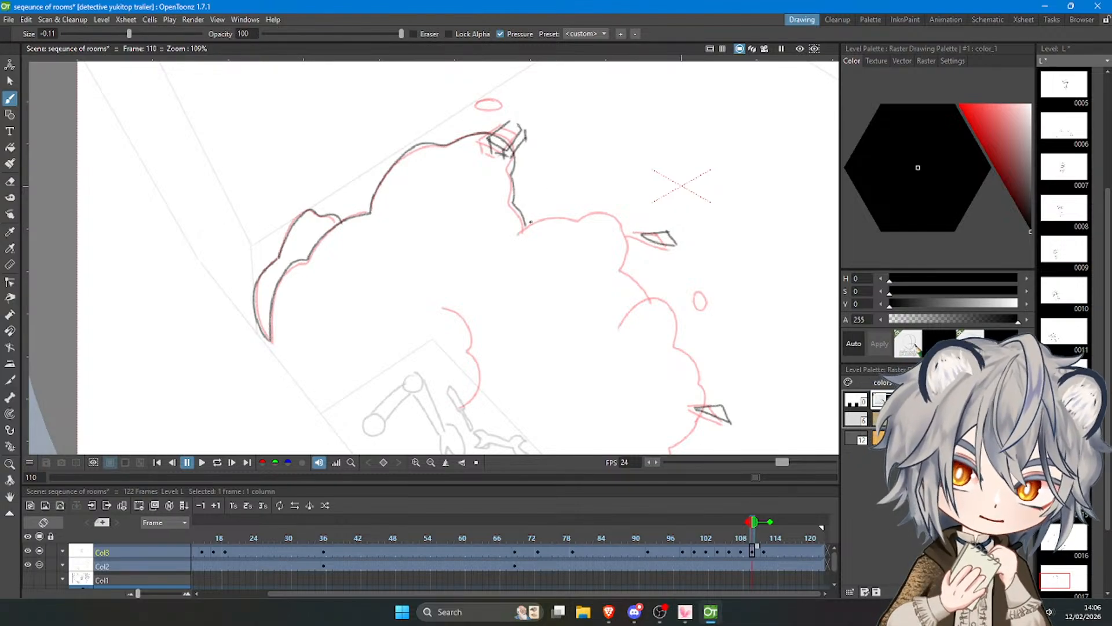
pyautogui.moveTo(524, 225)
pyautogui.mouseDown()
pyautogui.moveTo(571, 212)
pyautogui.moveTo(622, 221)
pyautogui.moveTo(622, 271)
pyautogui.moveTo(647, 289)
pyautogui.mouseUp()
# Complete the smoke cloud on frame 110 with the lower plume's outer contour and the inner curved edges.
pyautogui.scroll(-6, 571, 196)
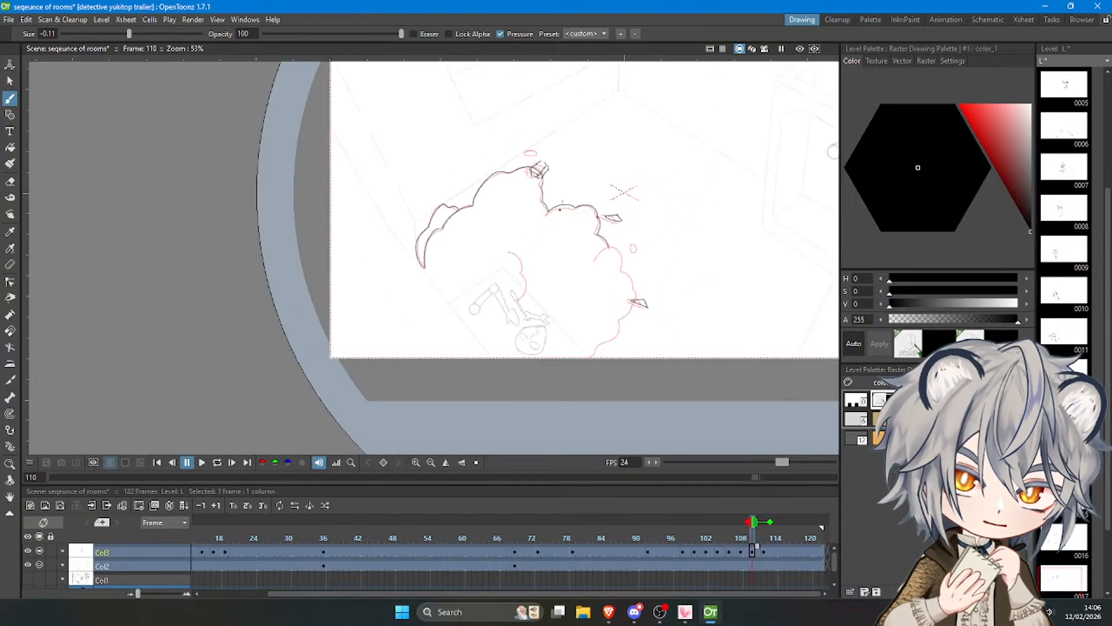
pyautogui.scroll(5, 603, 281)
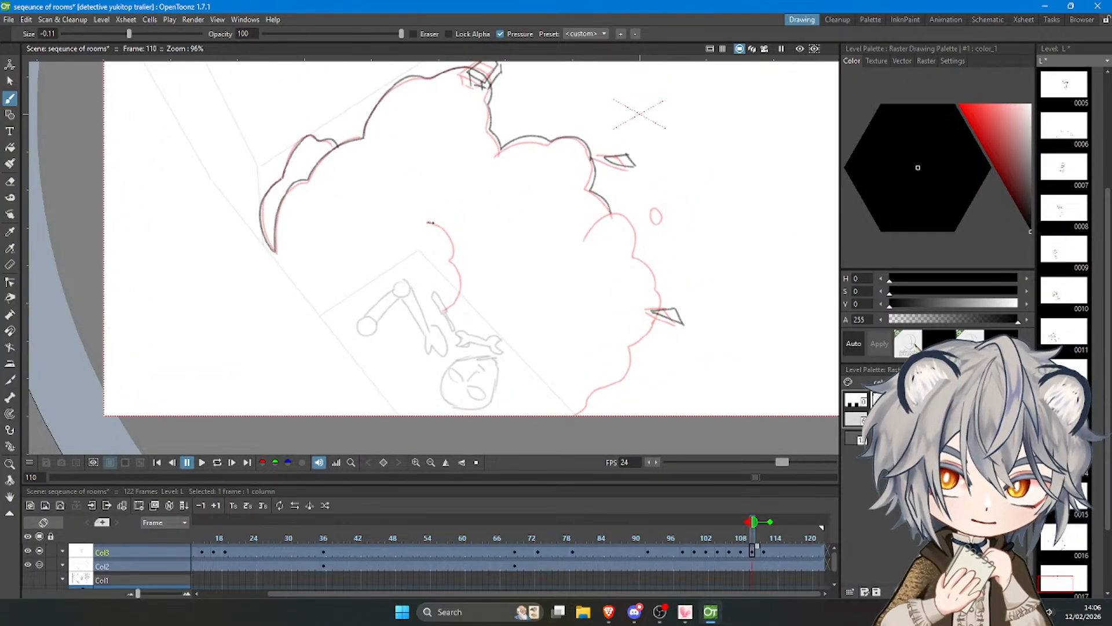
pyautogui.moveTo(430, 222)
pyautogui.mouseDown()
pyautogui.moveTo(452, 238)
pyautogui.moveTo(445, 311)
pyautogui.mouseUp()
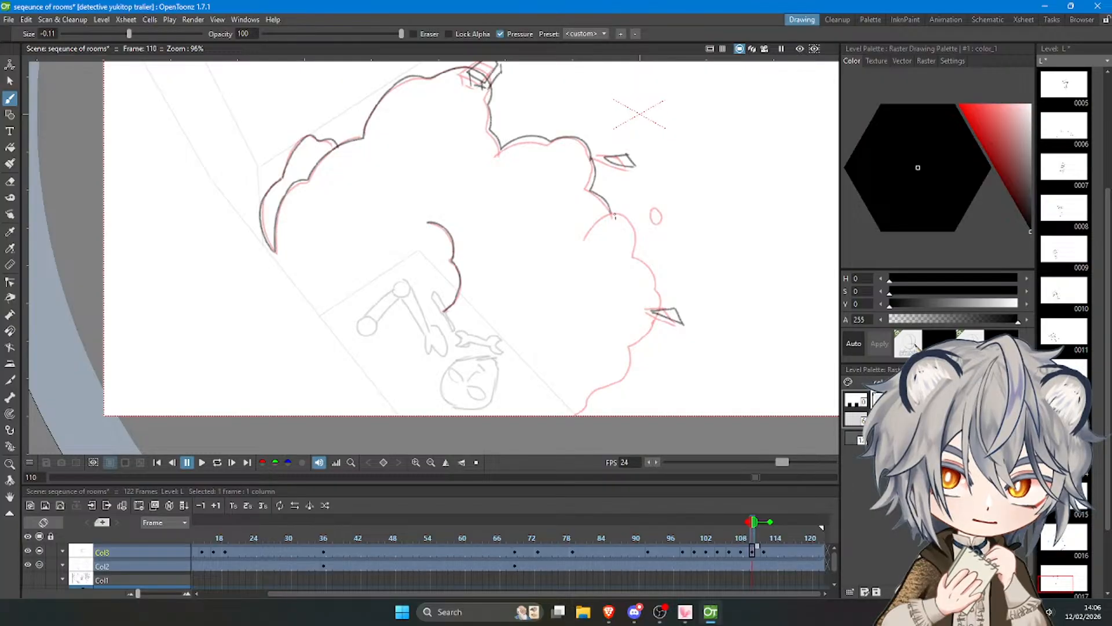
pyautogui.moveTo(623, 214); pyautogui.dragTo(637, 258)
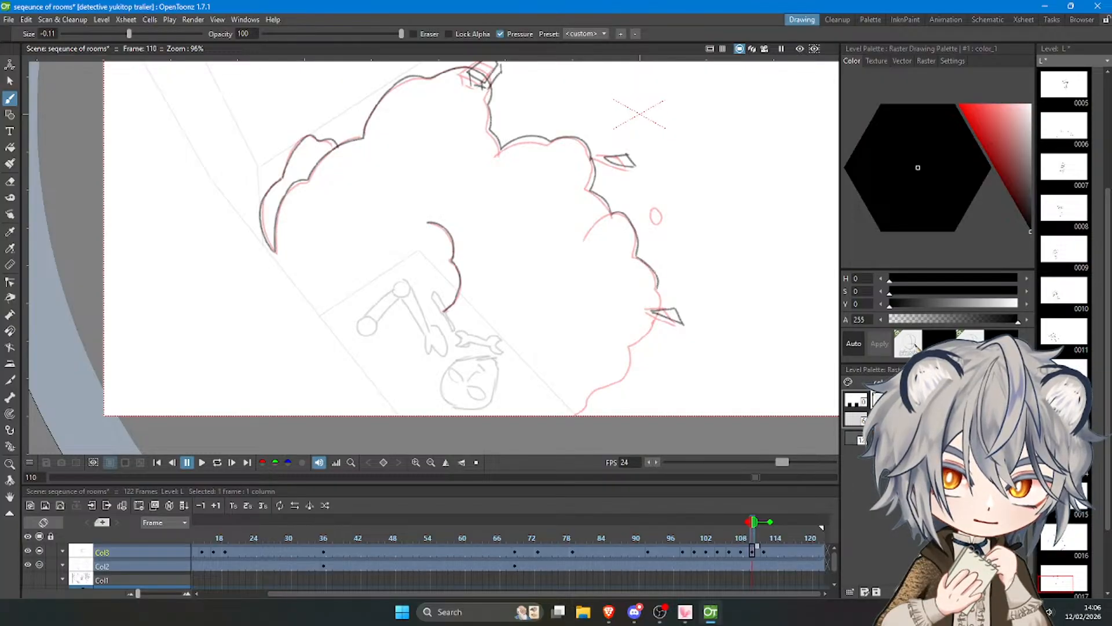
pyautogui.moveTo(666, 305)
pyautogui.mouseDown()
pyautogui.moveTo(622, 387)
pyautogui.moveTo(586, 413)
pyautogui.mouseUp()
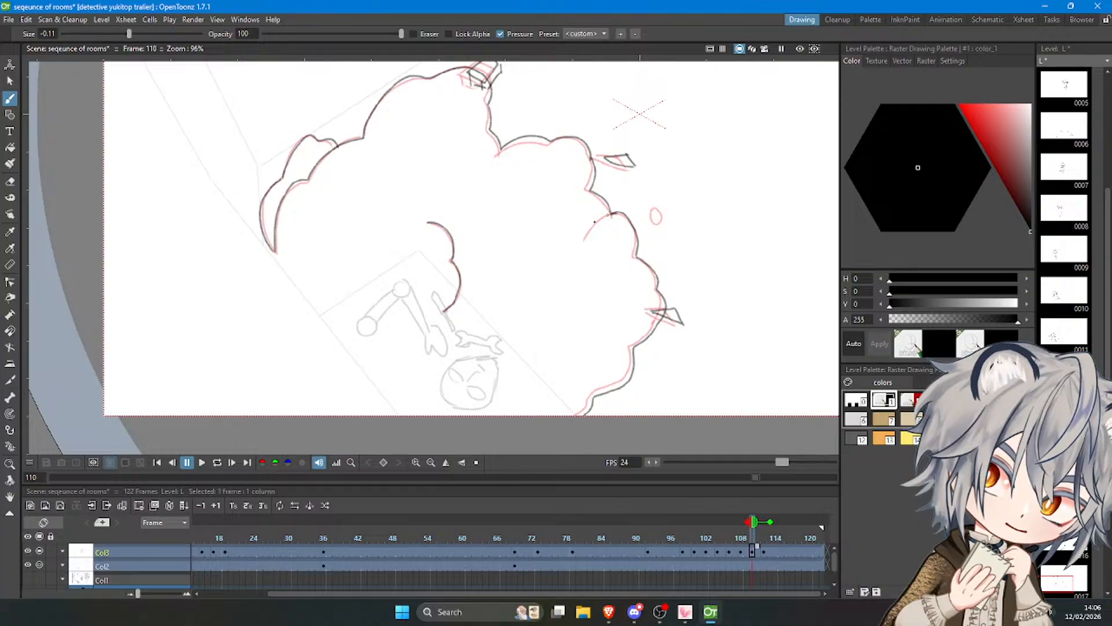
pyautogui.moveTo(582, 239); pyautogui.dragTo(614, 213)
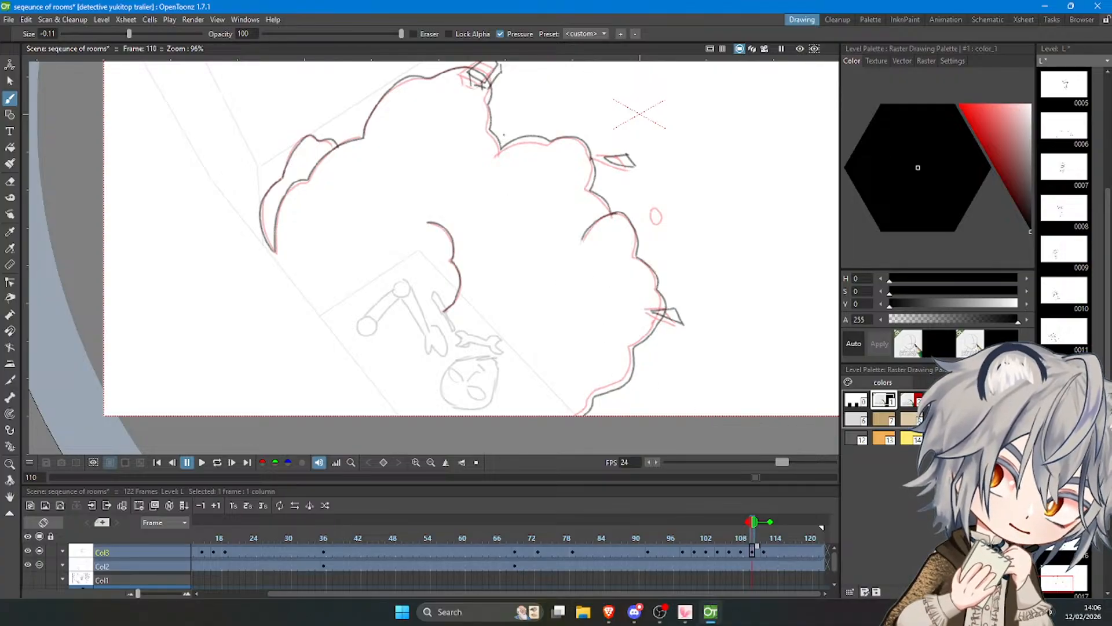
pyautogui.moveTo(487, 193); pyautogui.dragTo(500, 149)
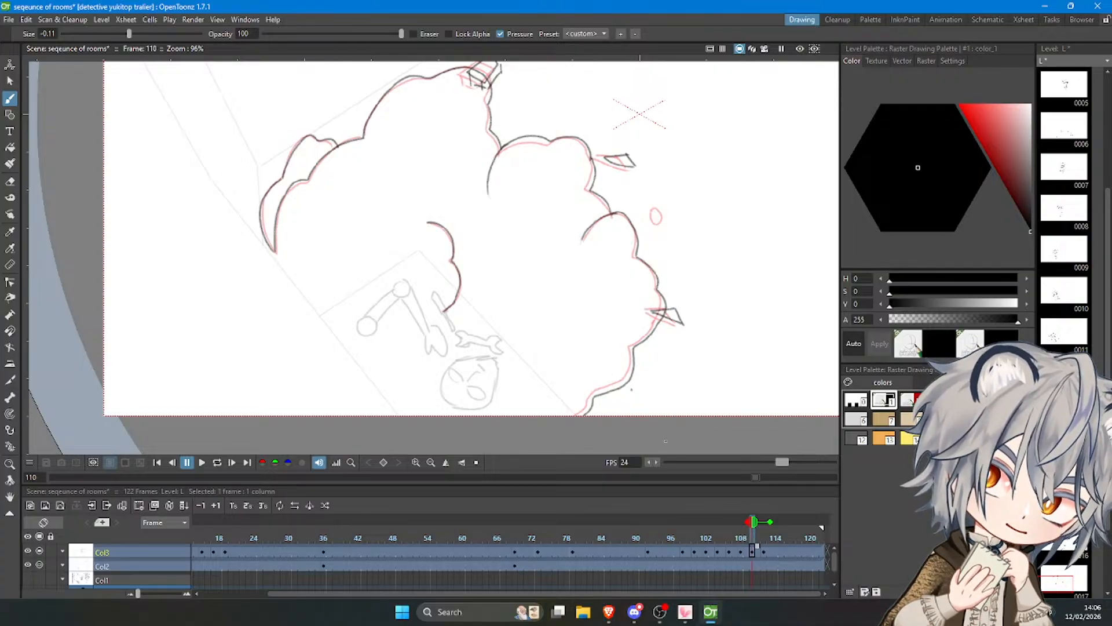
# Scrub back from frame 112 and play the whole animation to review the expanding smoke.
pyautogui.click(764, 551)
pyautogui.moveTo(764, 536); pyautogui.dragTo(520, 539)
pyautogui.scroll(-4, 439, 335)
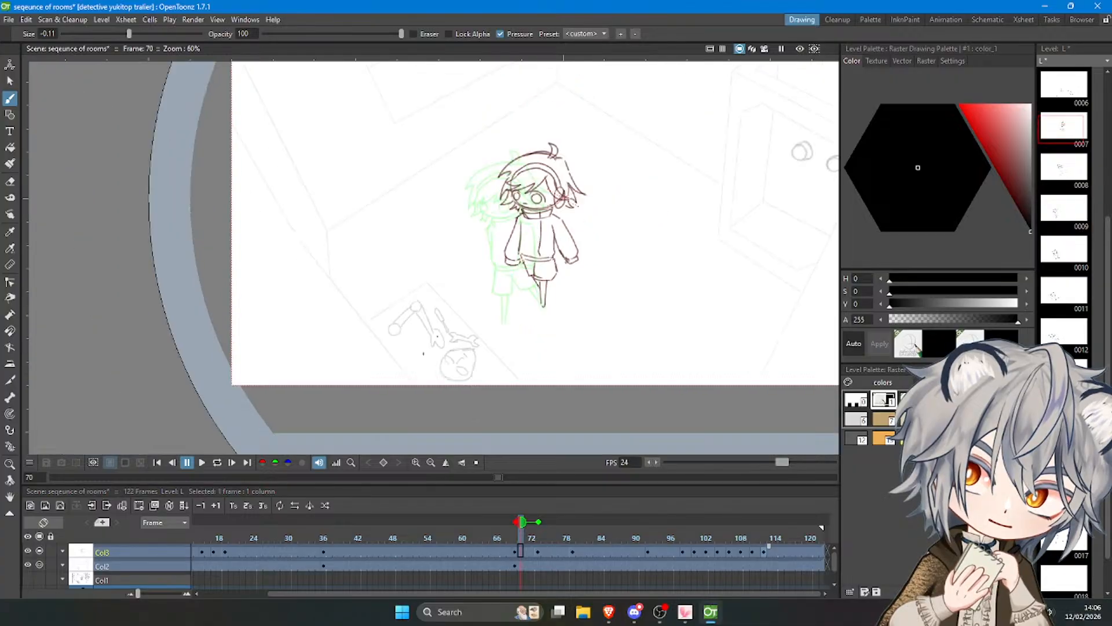
pyautogui.scroll(-1, 439, 335)
pyautogui.click(202, 462)
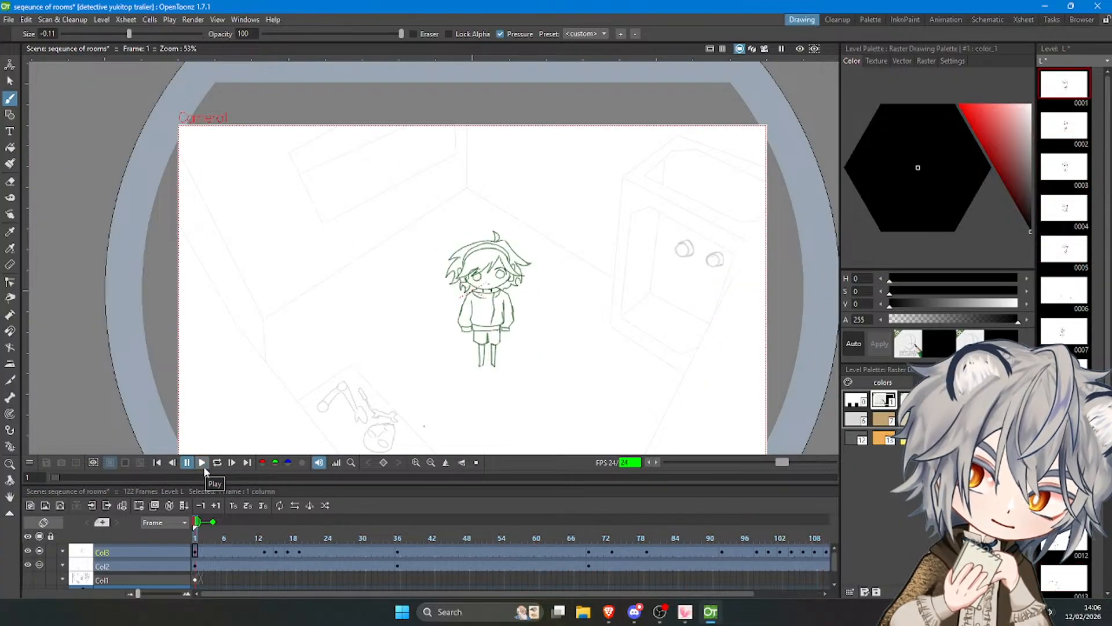
pyautogui.click(202, 462)
pyautogui.scroll(-2, 348, 310)
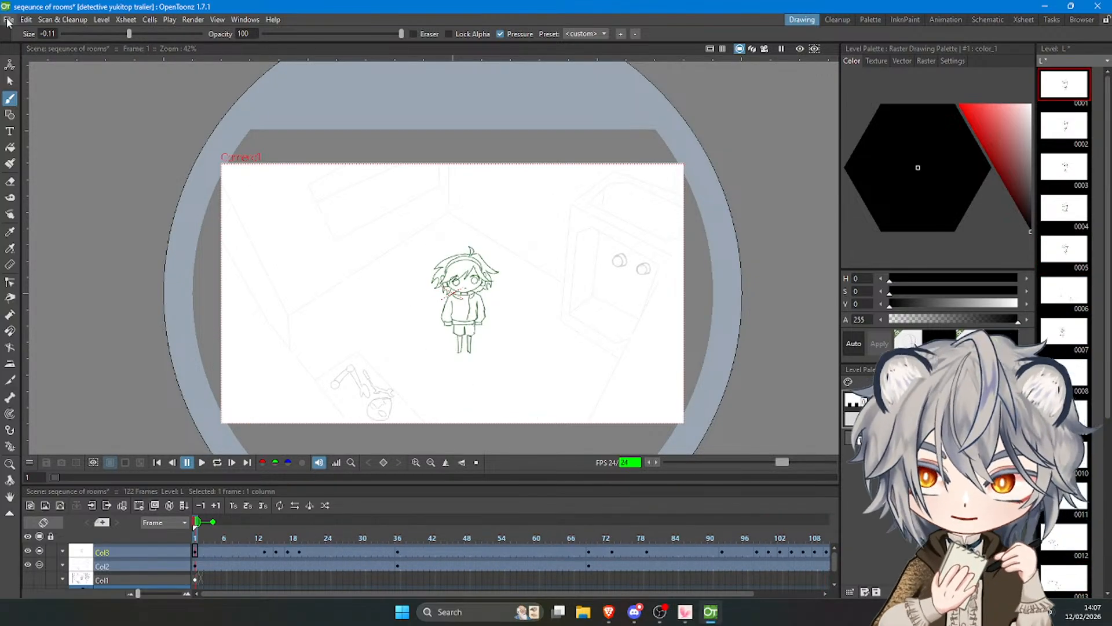
# Save the scene together with its edited drawing level.
pyautogui.click(8, 20)
pyautogui.click(40, 72)
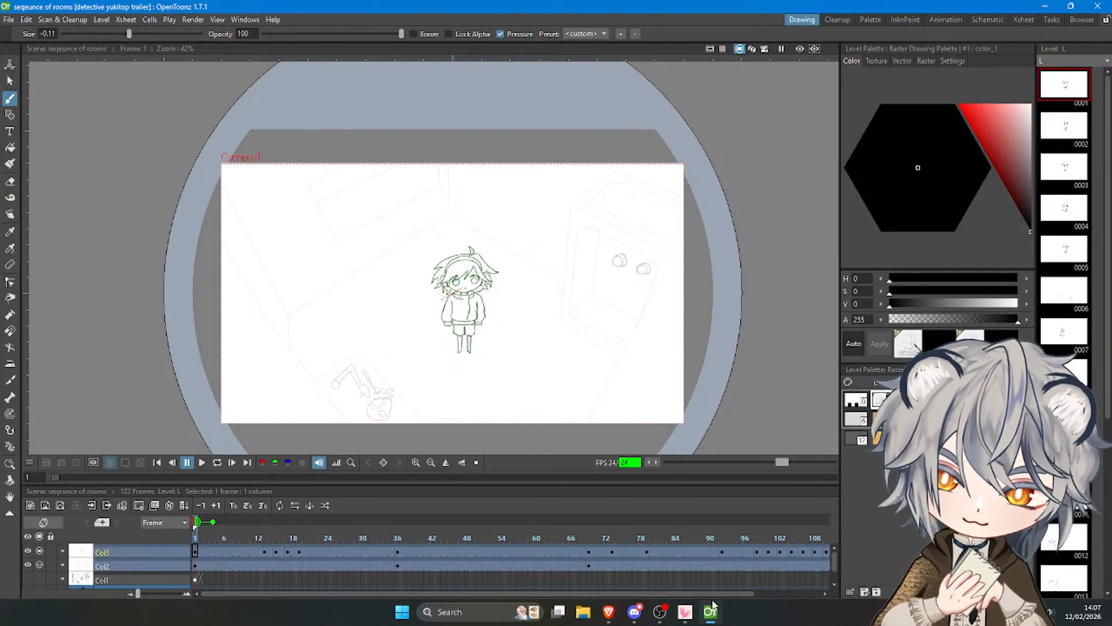
# Move to frame 112 and draw the left puff's outer contour over the onion skin.
pyautogui.moveTo(624, 592); pyautogui.dragTo(697, 593)
pyautogui.moveTo(695, 539); pyautogui.dragTo(764, 541)
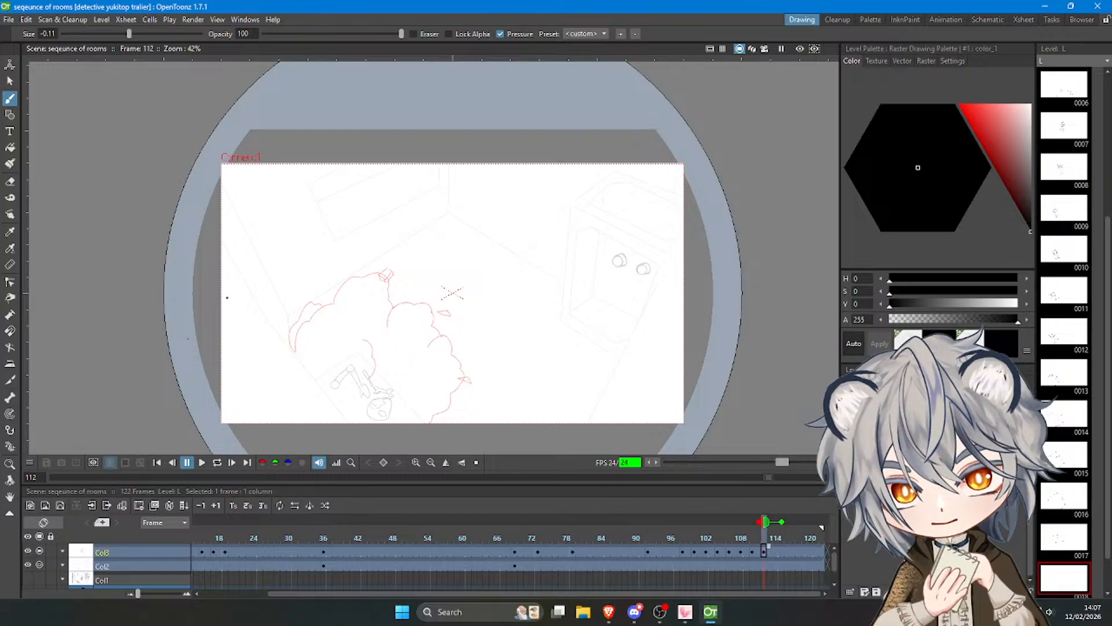
pyautogui.scroll(3, 298, 333)
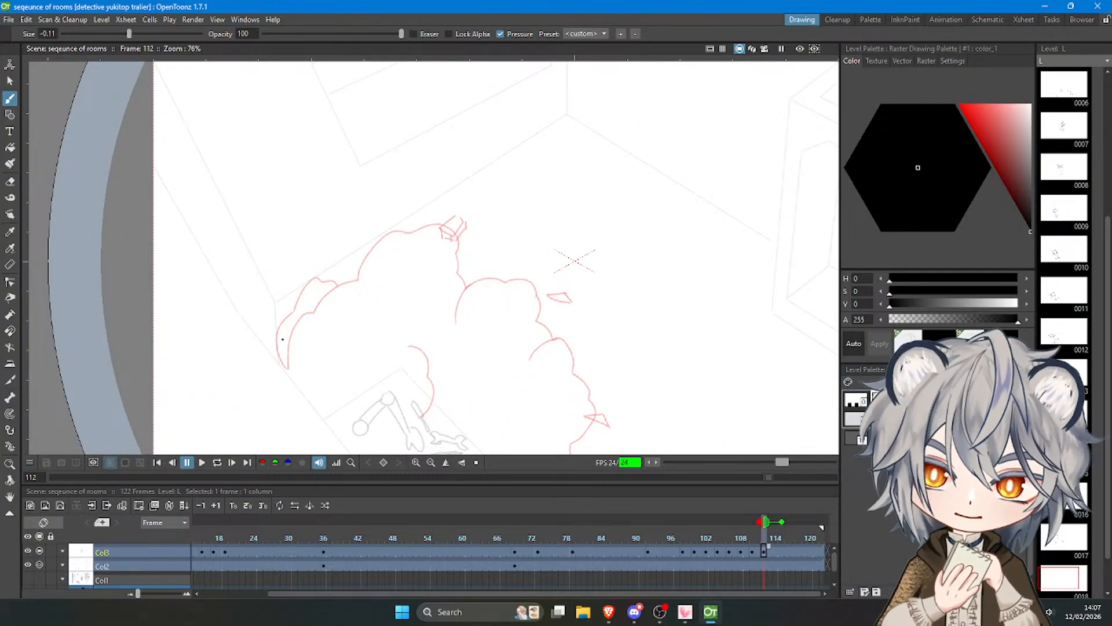
pyautogui.moveTo(284, 367)
pyautogui.mouseDown()
pyautogui.moveTo(277, 330)
pyautogui.moveTo(305, 285)
pyautogui.mouseUp()
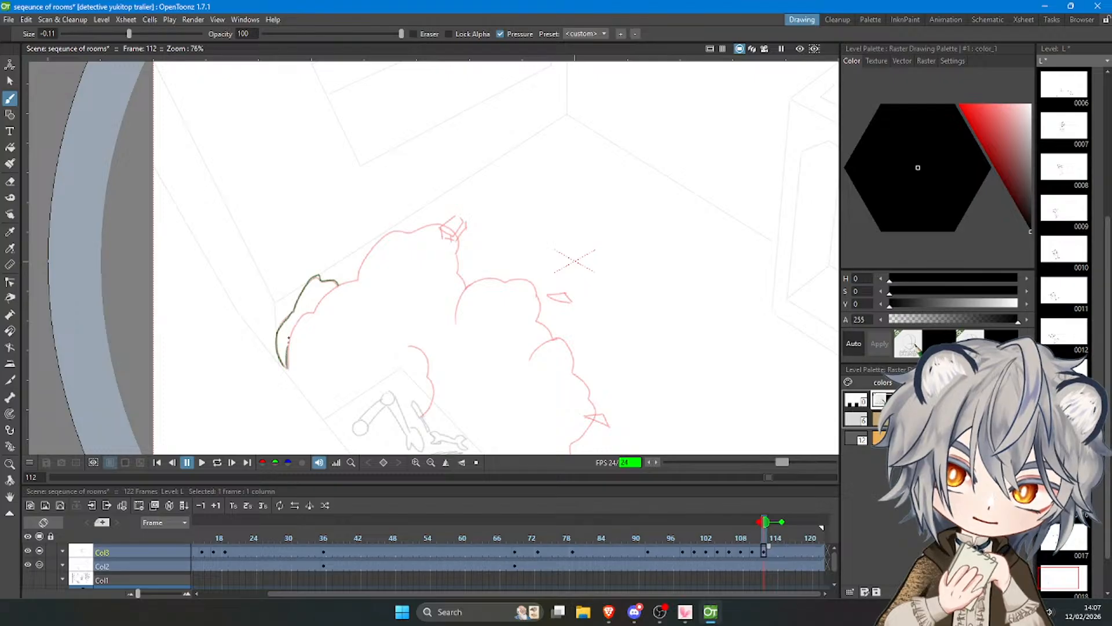
# Trace the upper, middle and right puffs' outer contours and the upper debris shards over the onion skin on frame 112.
pyautogui.moveTo(289, 338)
pyautogui.mouseDown()
pyautogui.moveTo(356, 283)
pyautogui.moveTo(389, 232)
pyautogui.moveTo(441, 224)
pyautogui.mouseUp()
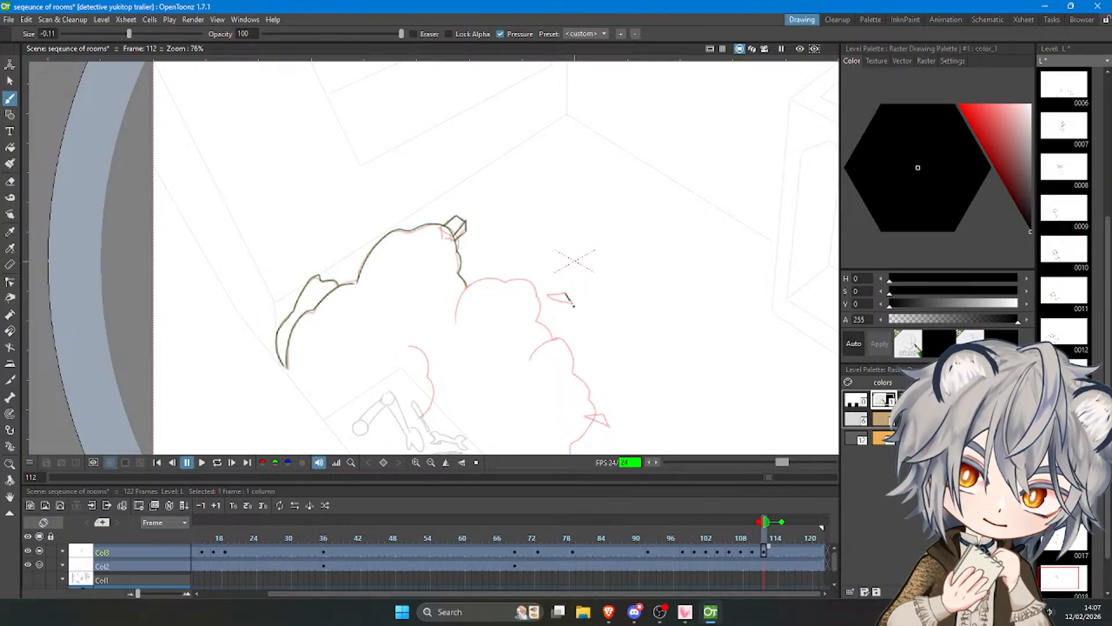
pyautogui.moveTo(456, 321); pyautogui.dragTo(470, 281)
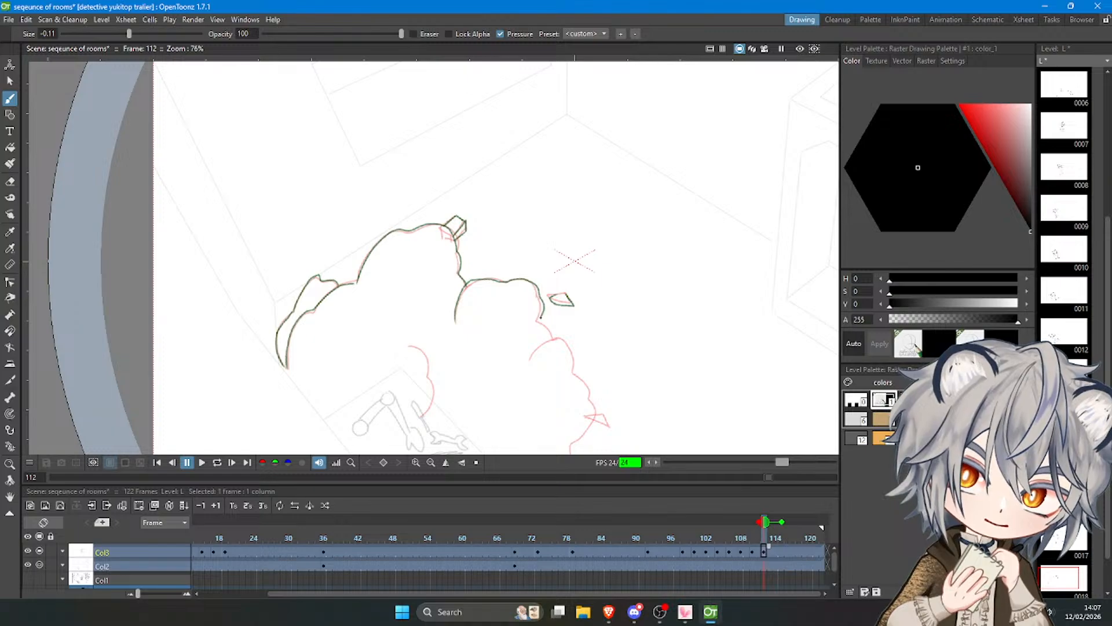
pyautogui.moveTo(530, 358)
pyautogui.mouseDown()
pyautogui.moveTo(562, 333)
pyautogui.moveTo(575, 375)
pyautogui.mouseUp()
pyautogui.hotkey('ctrl', 'z')
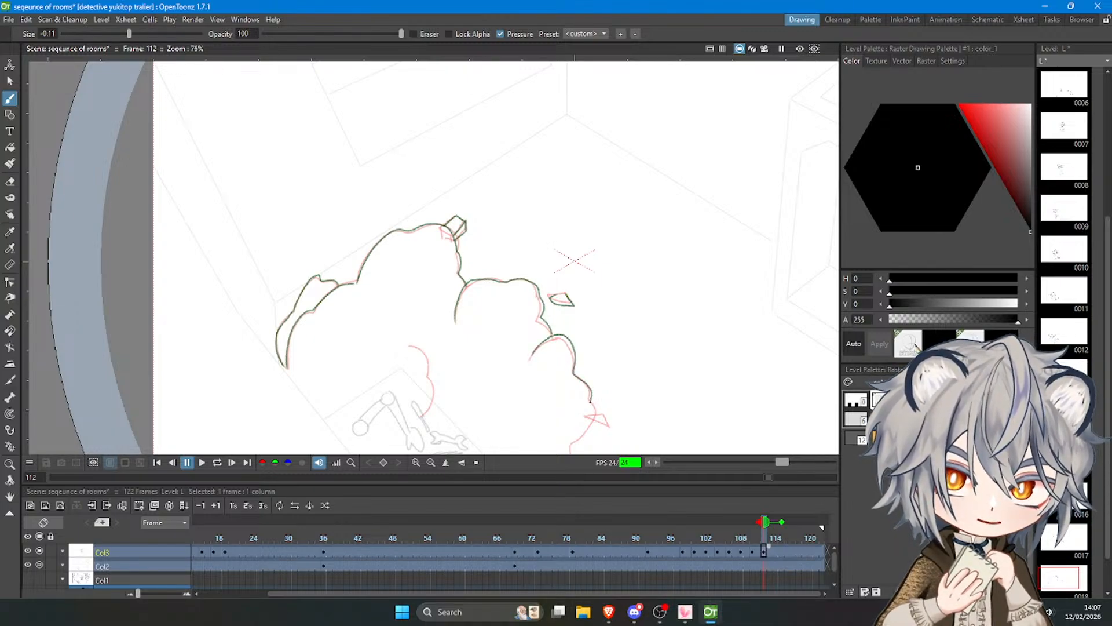
# Finish the smoke on frame 112 with the inner curved edge, the lower contour to the camera border and the small side shard.
pyautogui.scroll(-4, 504, 81)
pyautogui.scroll(6, 511, 265)
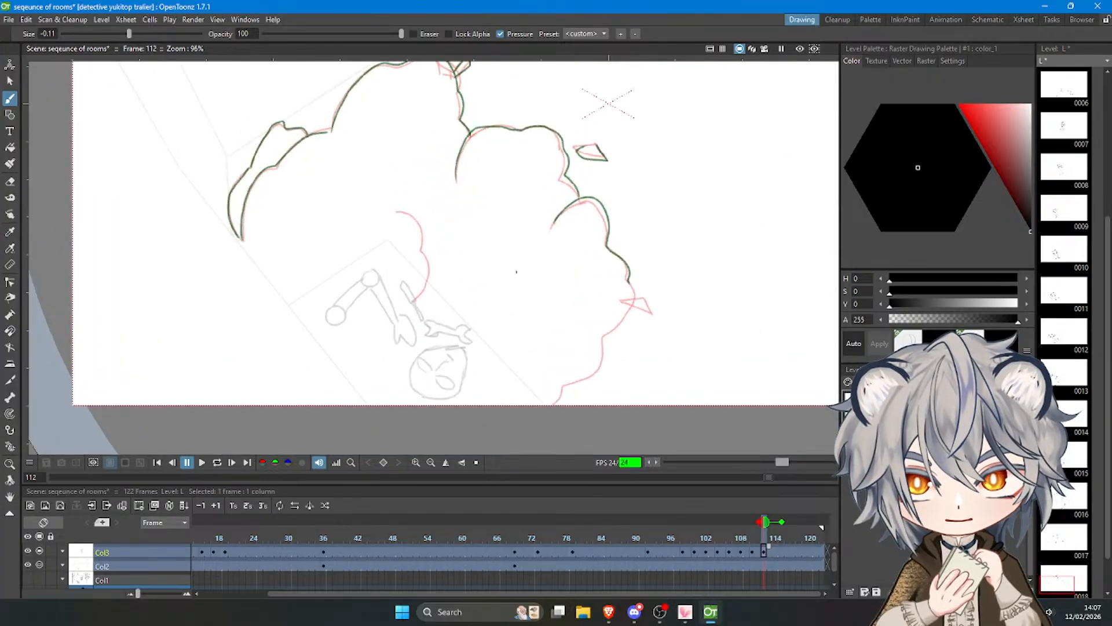
pyautogui.moveTo(401, 211)
pyautogui.mouseDown()
pyautogui.moveTo(427, 235)
pyautogui.moveTo(432, 260)
pyautogui.moveTo(415, 302)
pyautogui.mouseUp()
pyautogui.moveTo(629, 282); pyautogui.dragTo(573, 386)
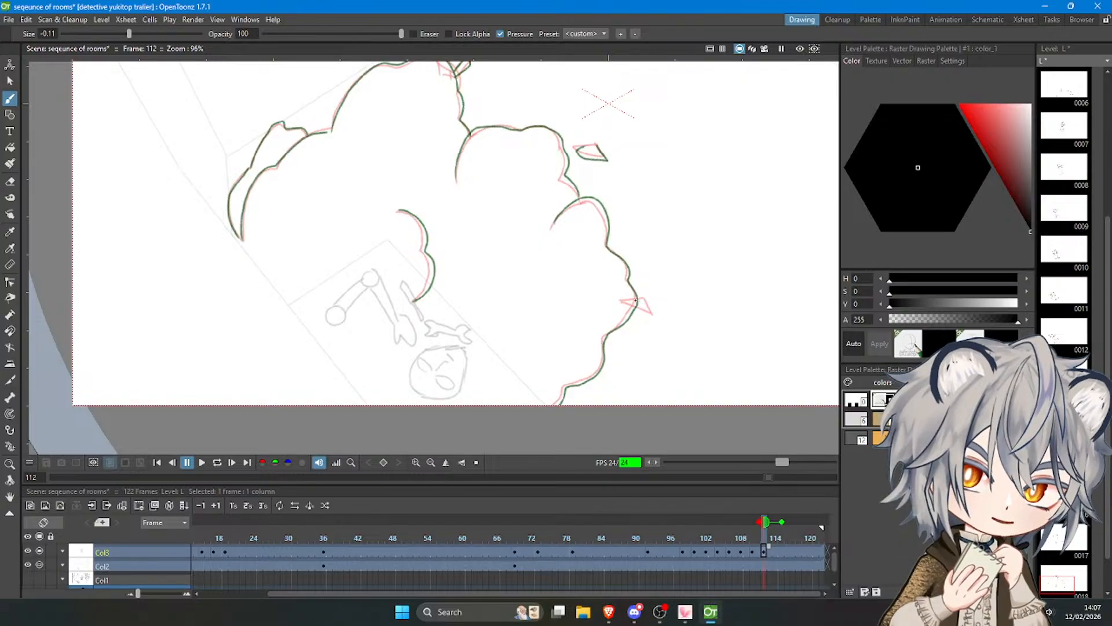
pyautogui.scroll(-3, 633, 302)
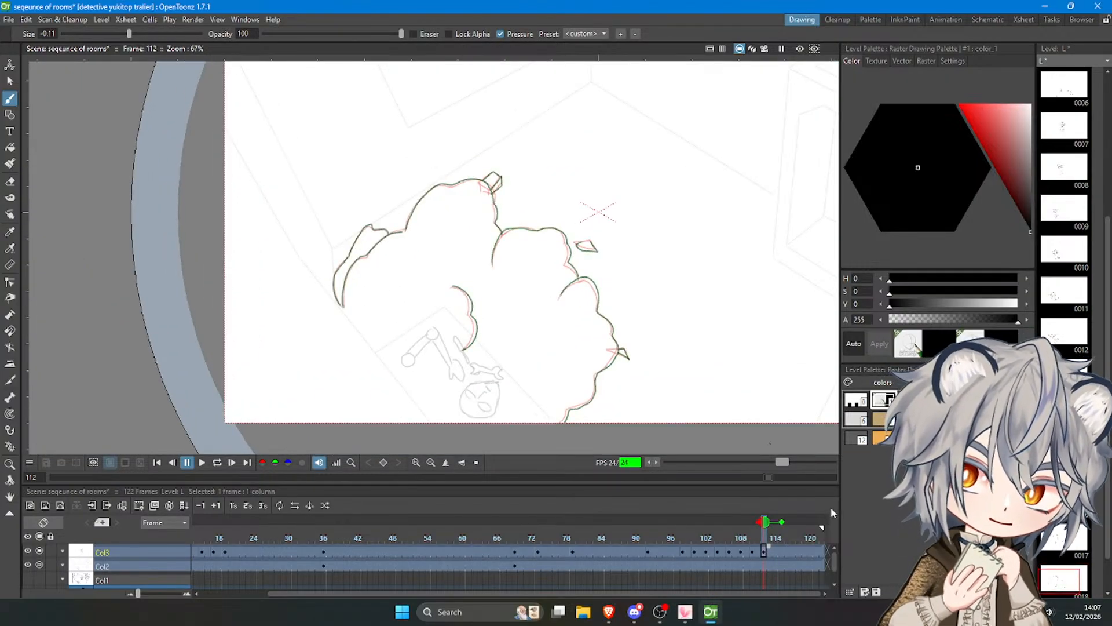
# Scrub back to the first frame and play the animation to review the smoke.
pyautogui.moveTo(765, 528); pyautogui.dragTo(743, 530)
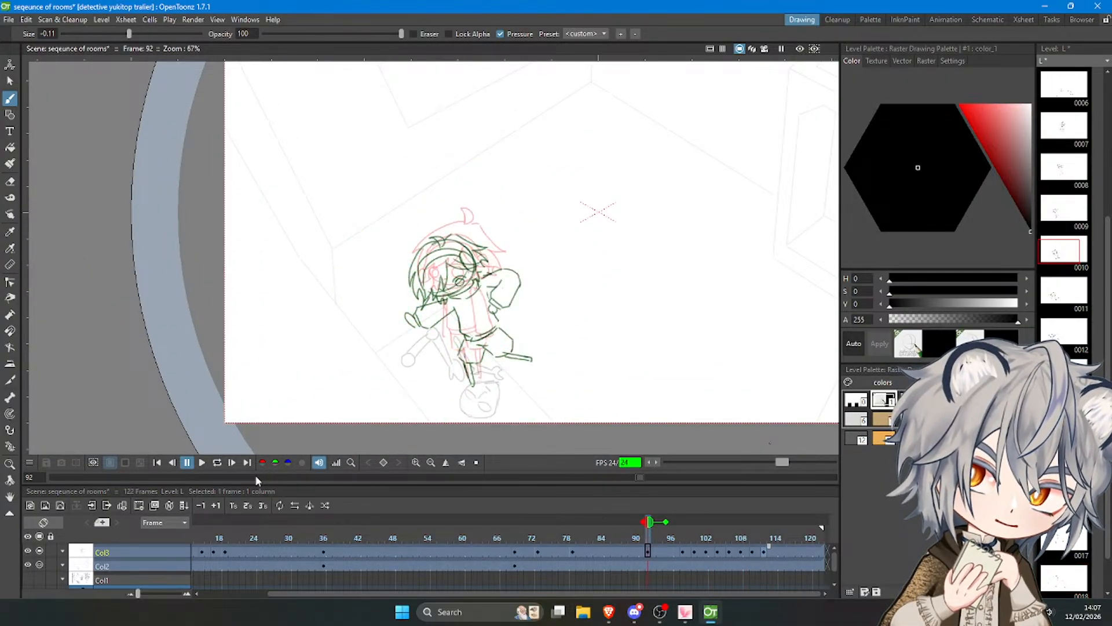
pyautogui.click(201, 462)
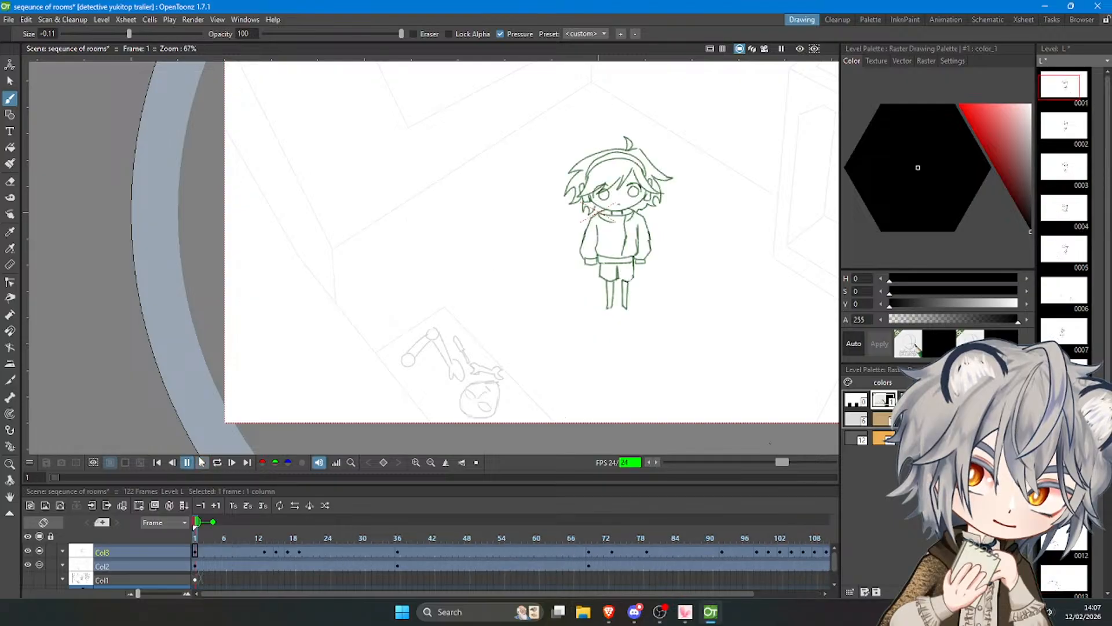
# Add blank drawings at frames 116 and 120 in Col3, and extend the Col2 background to frame 123.
pyautogui.click(786, 551)
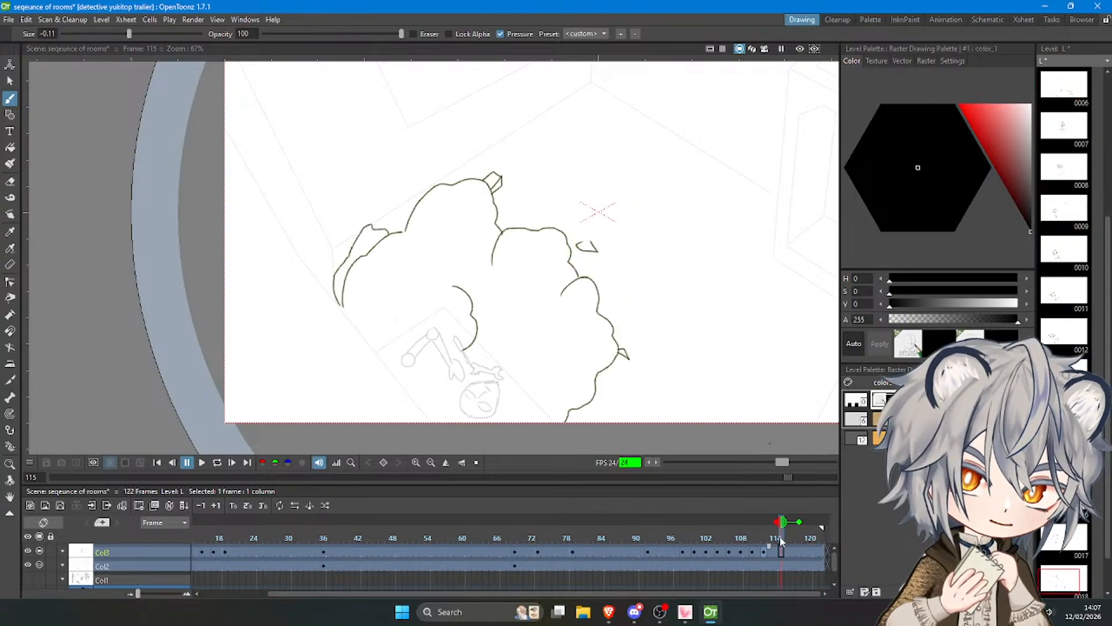
pyautogui.moveTo(785, 534); pyautogui.dragTo(810, 529)
pyautogui.click(820, 551)
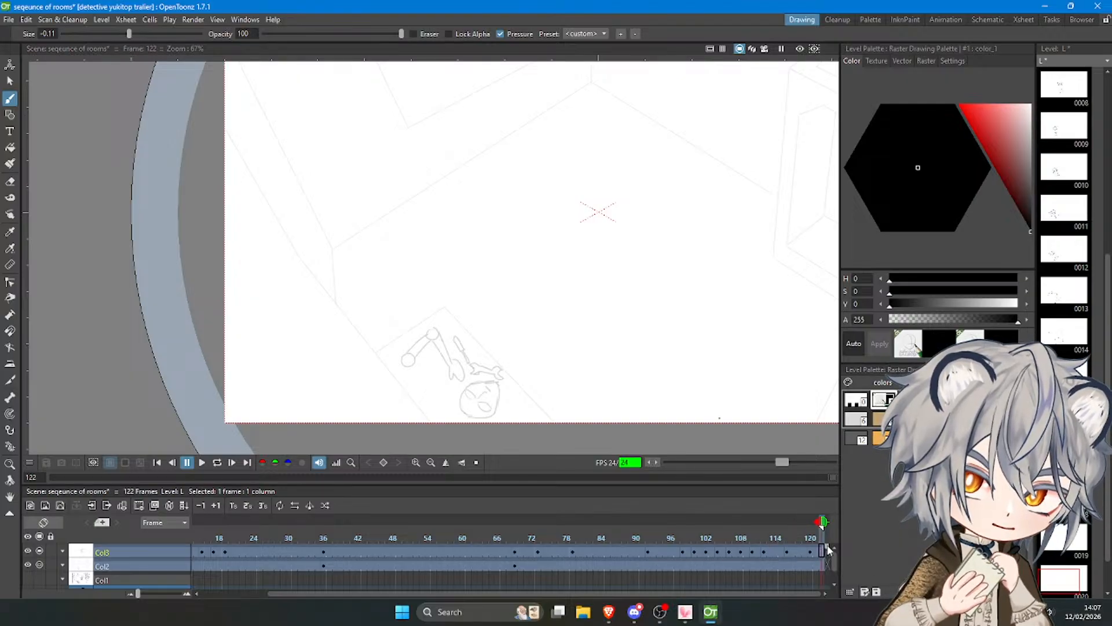
pyautogui.click(814, 563)
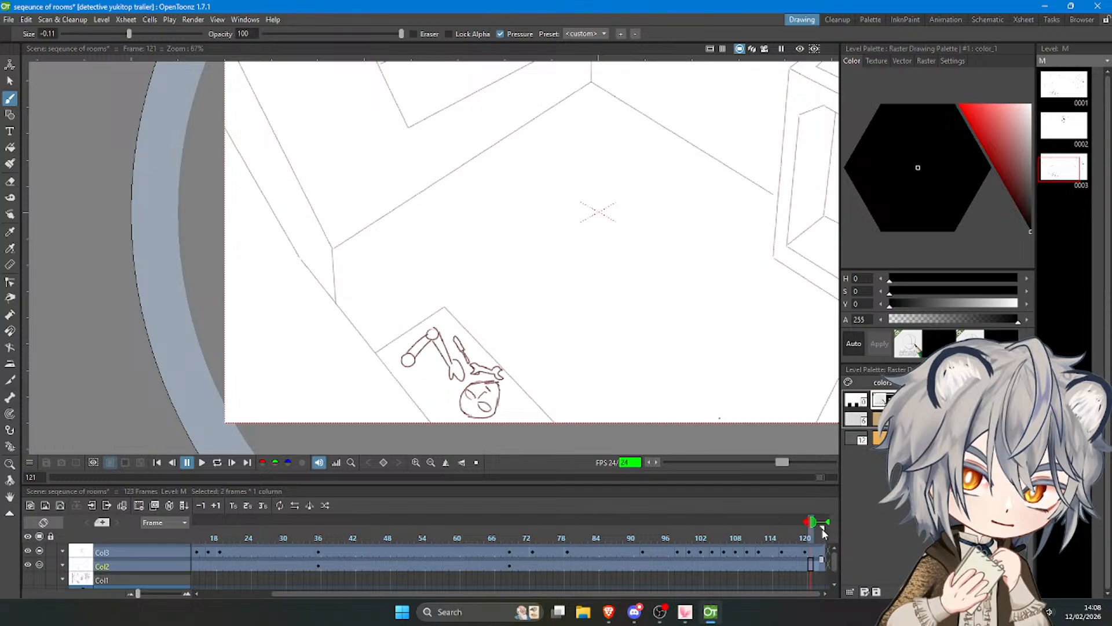
# Play the whole sequence from frame 1 with looping on to review the smoke timing, and stop the playback.
pyautogui.moveTo(814, 530); pyautogui.dragTo(238, 530)
pyautogui.click(202, 463)
pyautogui.scroll(-4, 290, 327)
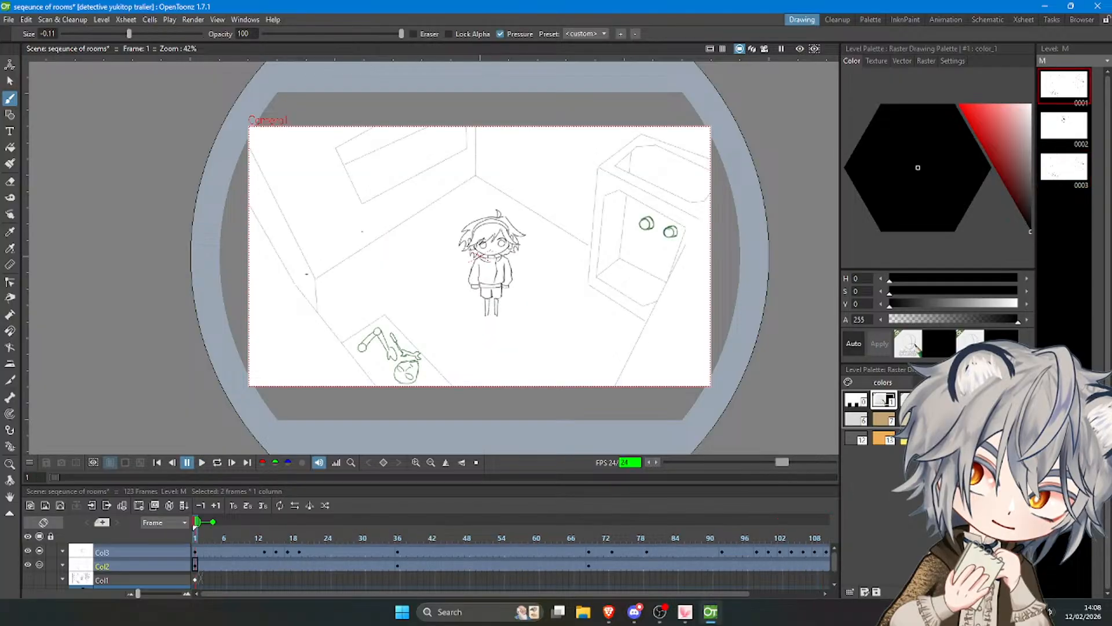
pyautogui.click(201, 463)
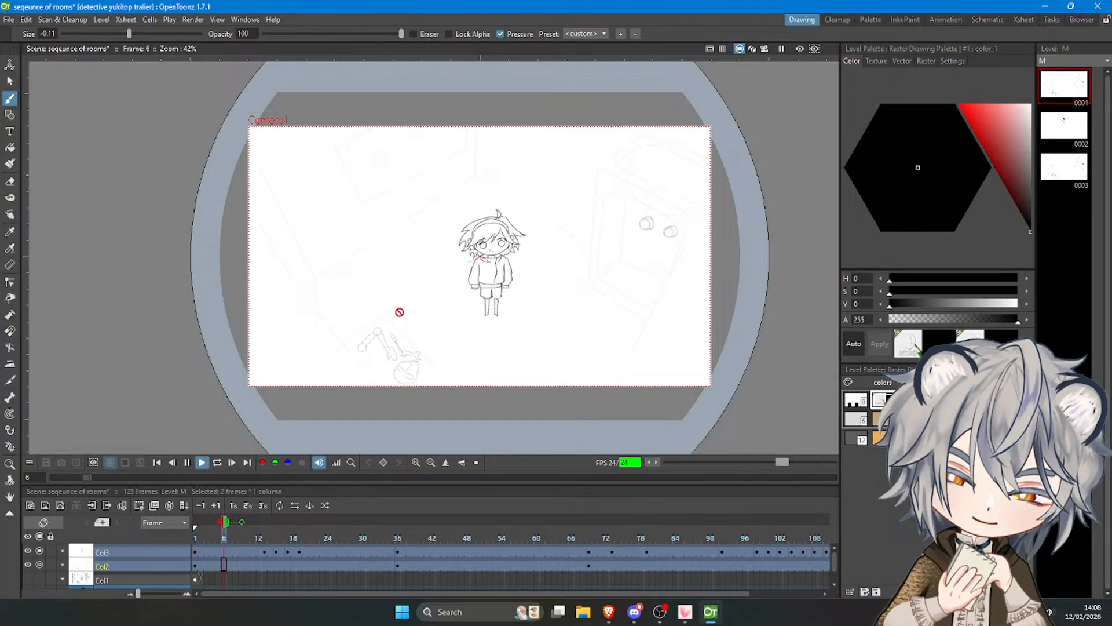
pyautogui.scroll(1, 542, 294)
pyautogui.scroll(-2, 542, 294)
pyautogui.scroll(1, 646, 169)
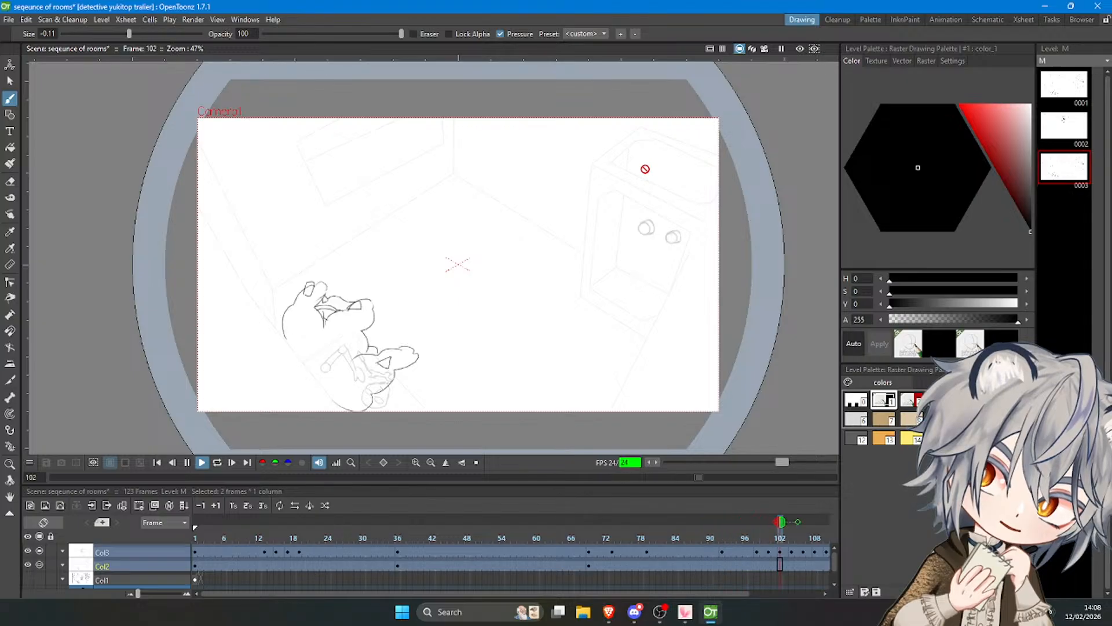
pyautogui.click(217, 461)
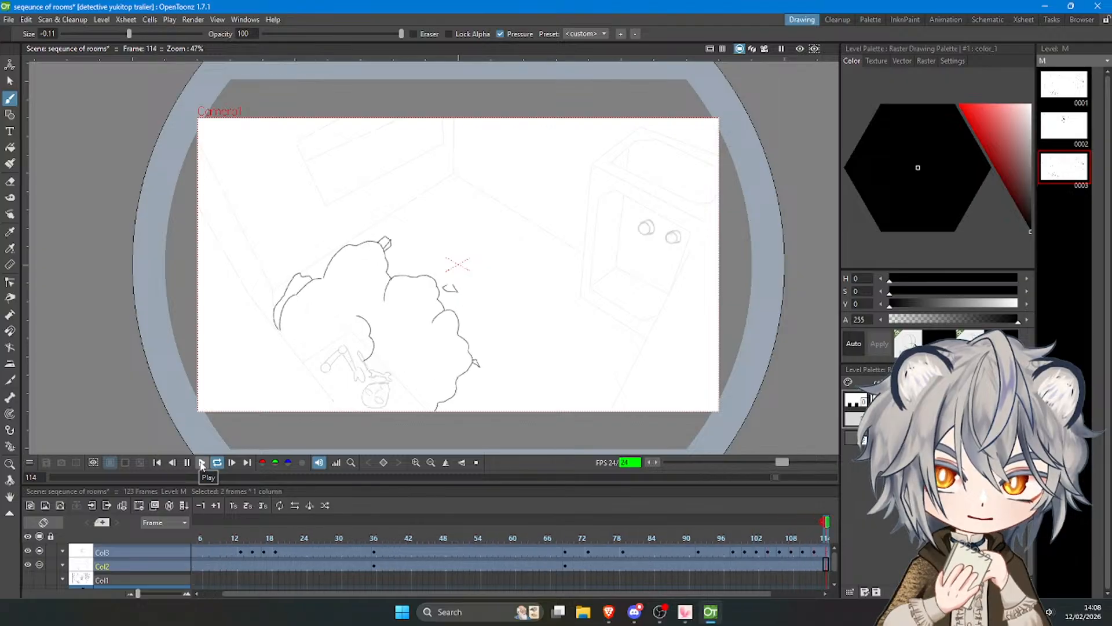
pyautogui.click(189, 464)
# Go to the blank Col3 drawing at frame 116, with the smoke area in view.
pyautogui.moveTo(399, 592); pyautogui.dragTo(721, 599)
pyautogui.moveTo(800, 537); pyautogui.dragTo(777, 542)
pyautogui.click(782, 551)
pyautogui.scroll(3, 334, 213)
pyautogui.scroll(-1, 342, 215)
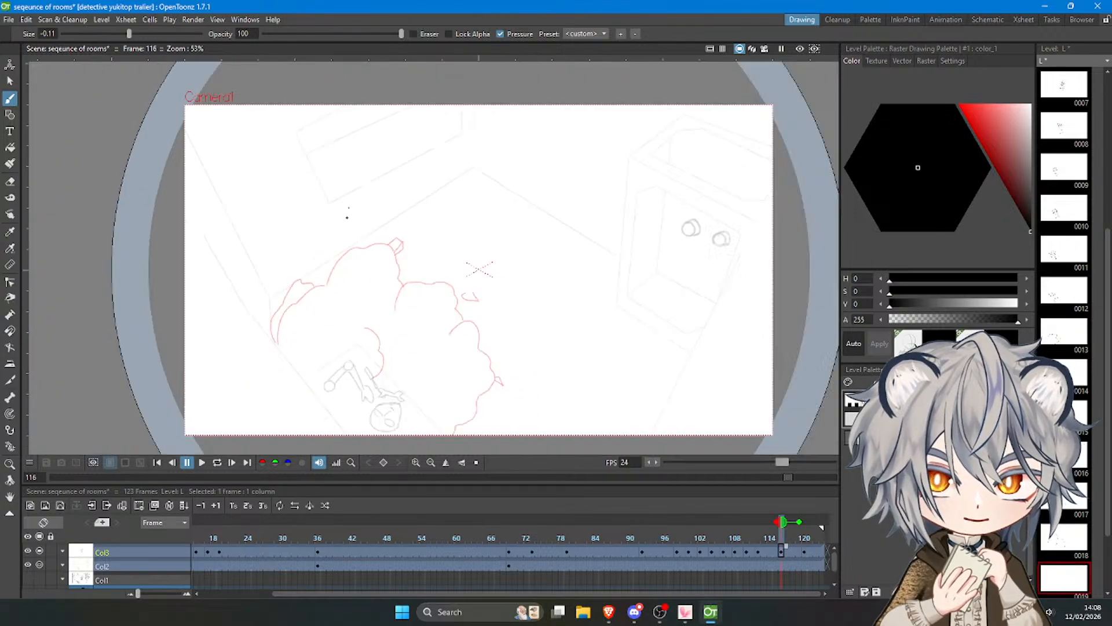
pyautogui.scroll(2, 345, 215)
# Switch to the browser to check the YouTube Studio live stream page, and return to OpenToonz.
pyautogui.click(607, 622)
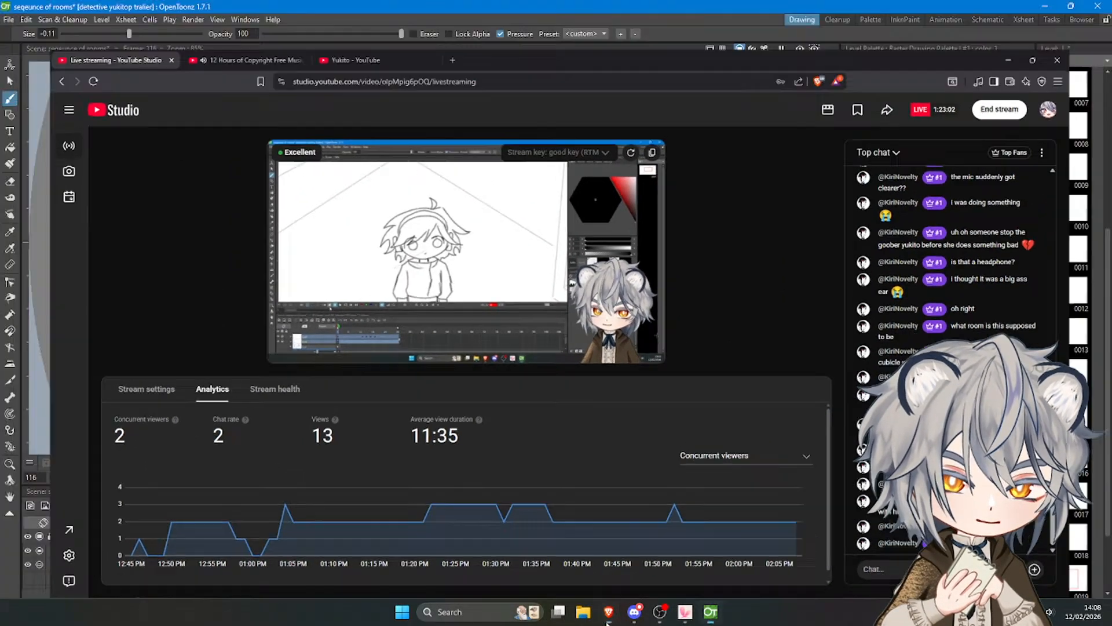
pyautogui.click(607, 621)
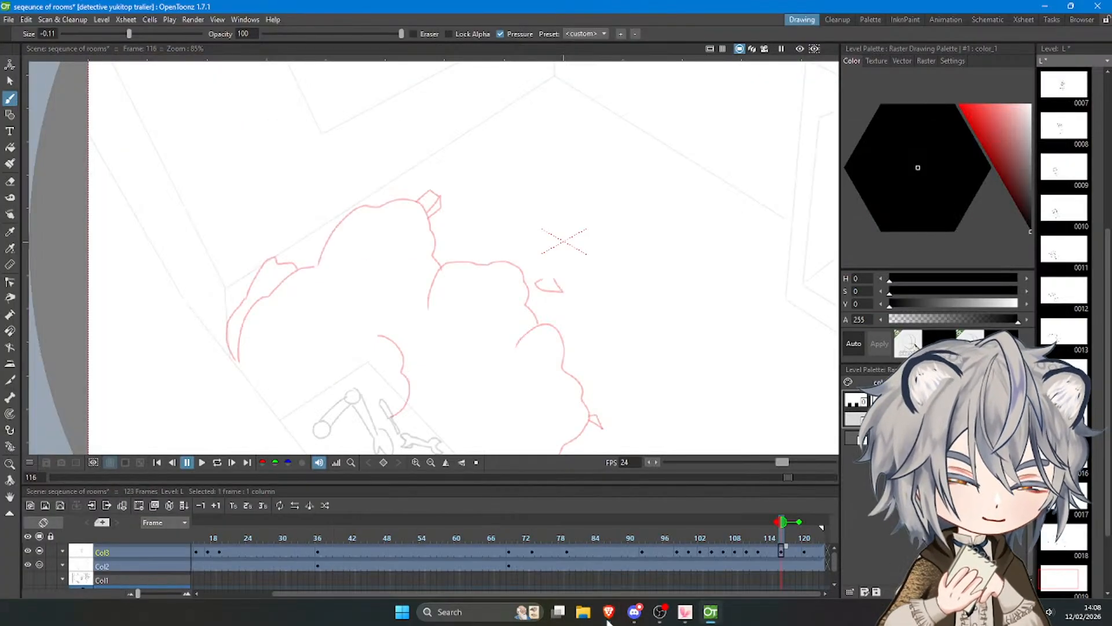
pyautogui.click(624, 620)
pyautogui.click(624, 619)
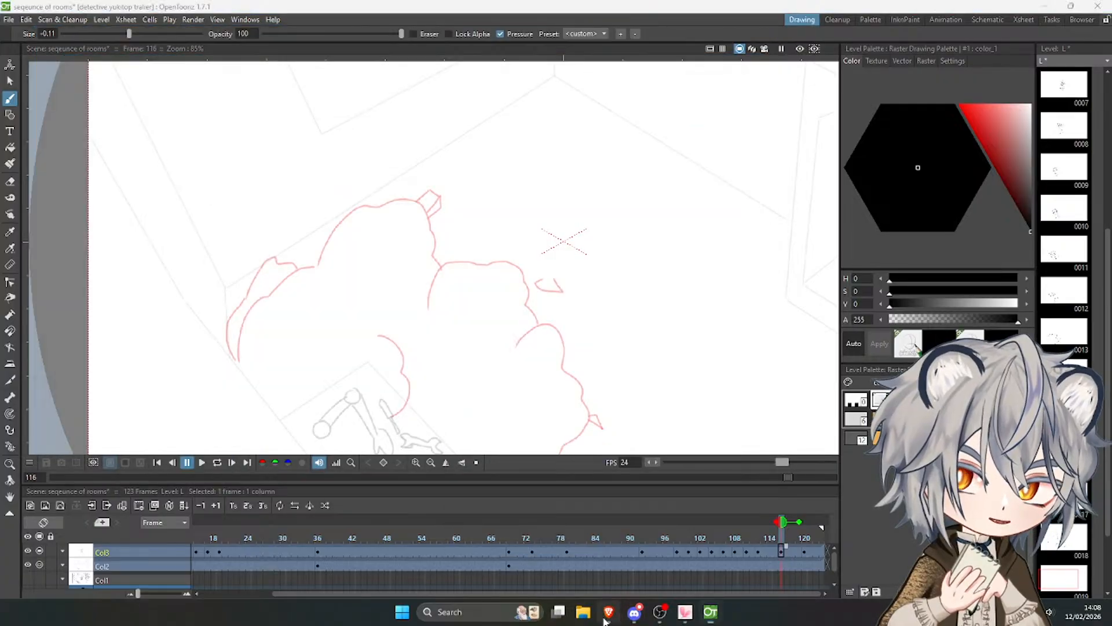
pyautogui.click(605, 619)
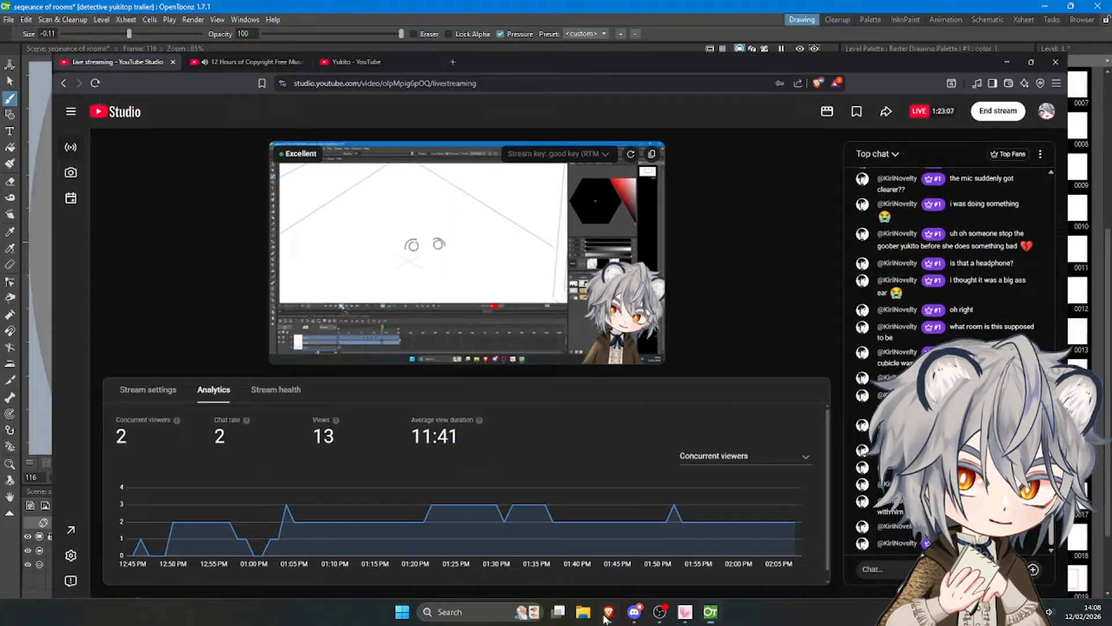
pyautogui.click(605, 618)
# Trace the left, upper, middle and right puffs' contours on frame 116, slightly larger than the onion skin.
pyautogui.scroll(2, 380, 277)
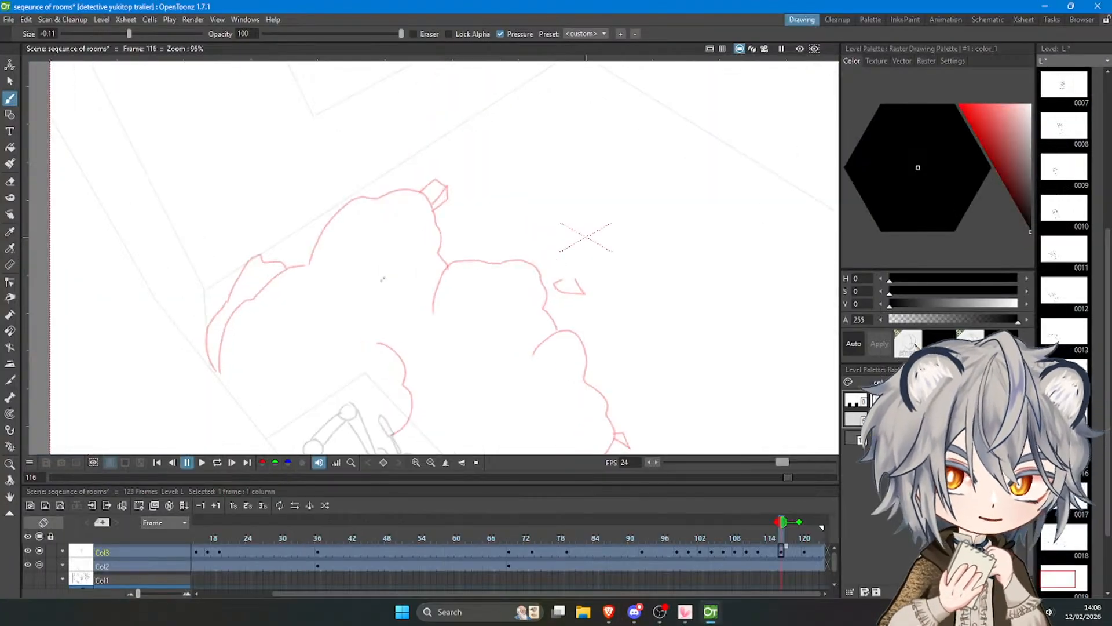
pyautogui.scroll(-4, 325, 273)
pyautogui.scroll(5, 290, 269)
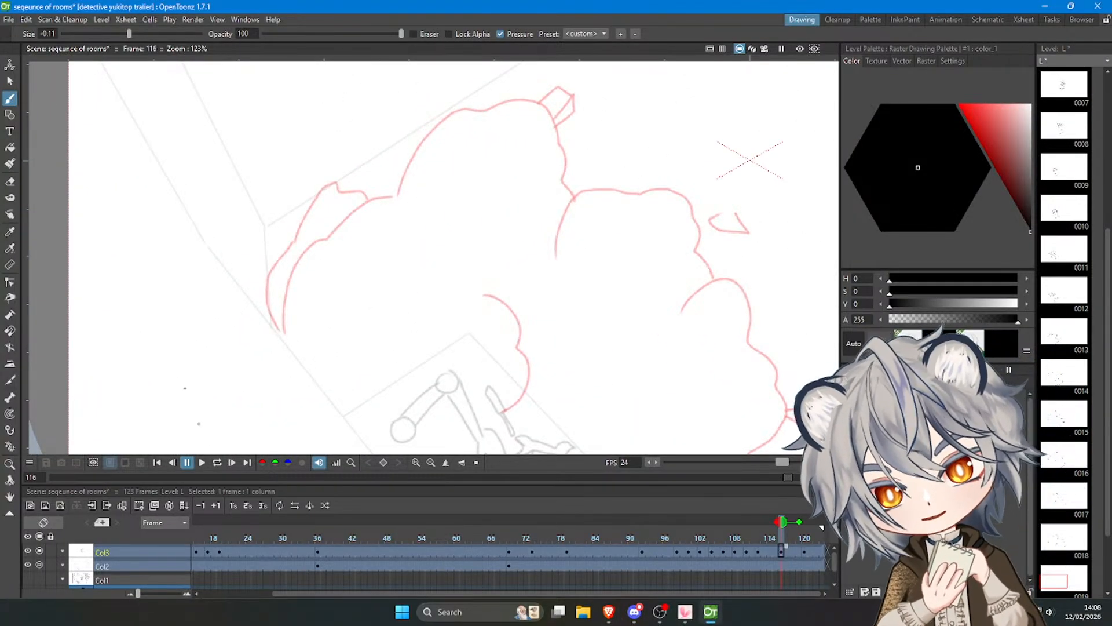
pyautogui.moveTo(278, 329)
pyautogui.mouseDown()
pyautogui.moveTo(272, 265)
pyautogui.moveTo(334, 190)
pyautogui.mouseUp()
pyautogui.hotkey('ctrl', 'z')
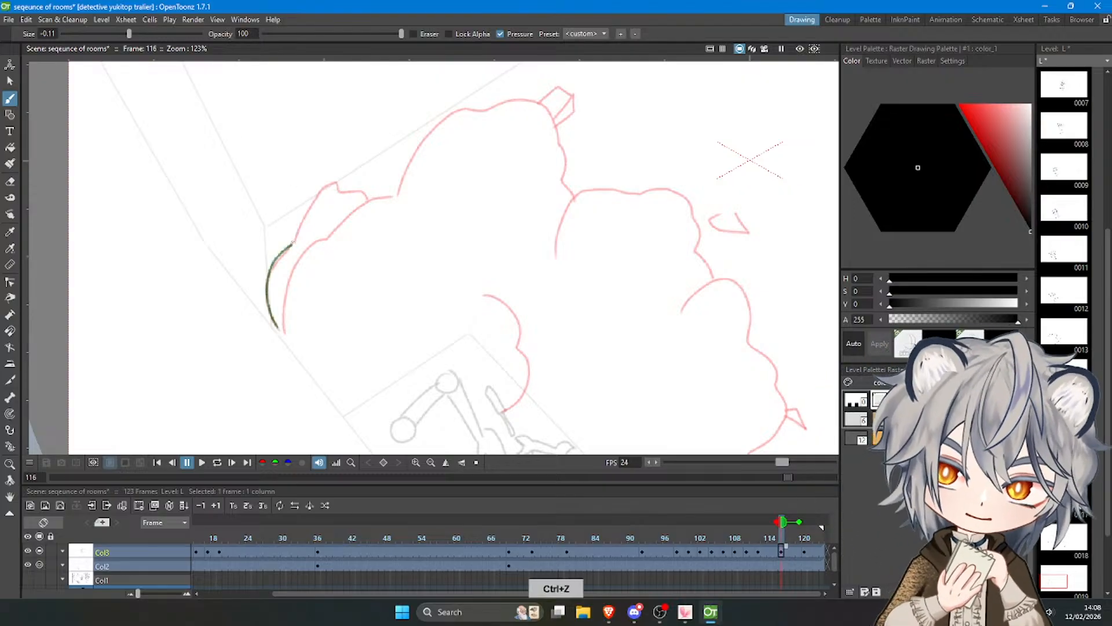
pyautogui.moveTo(341, 177); pyautogui.dragTo(352, 188)
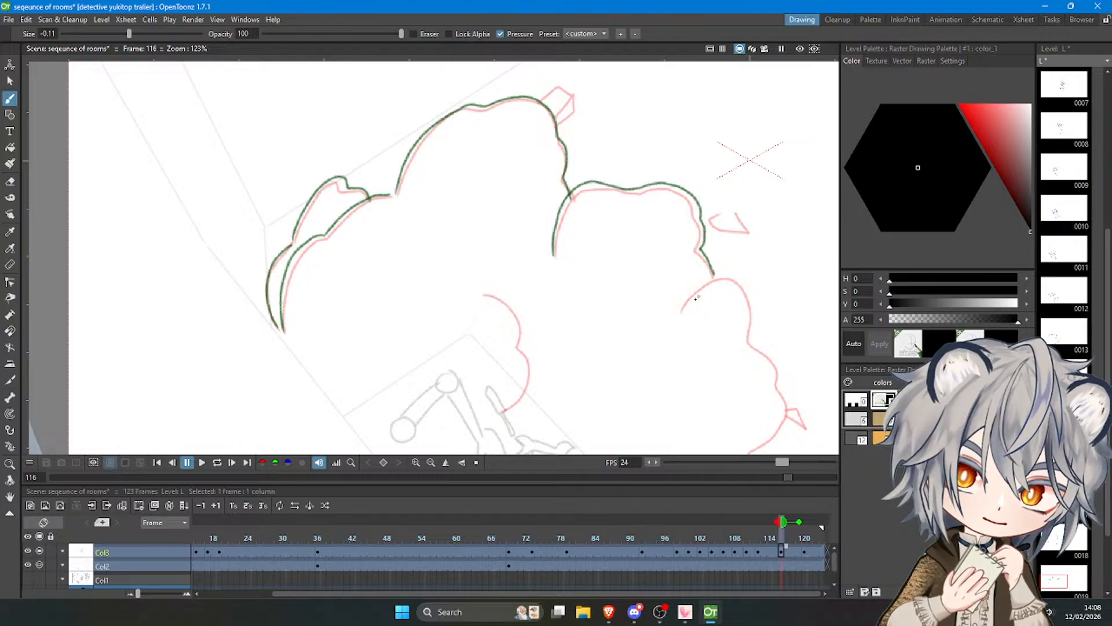
pyautogui.hotkey('ctrl', 'z')
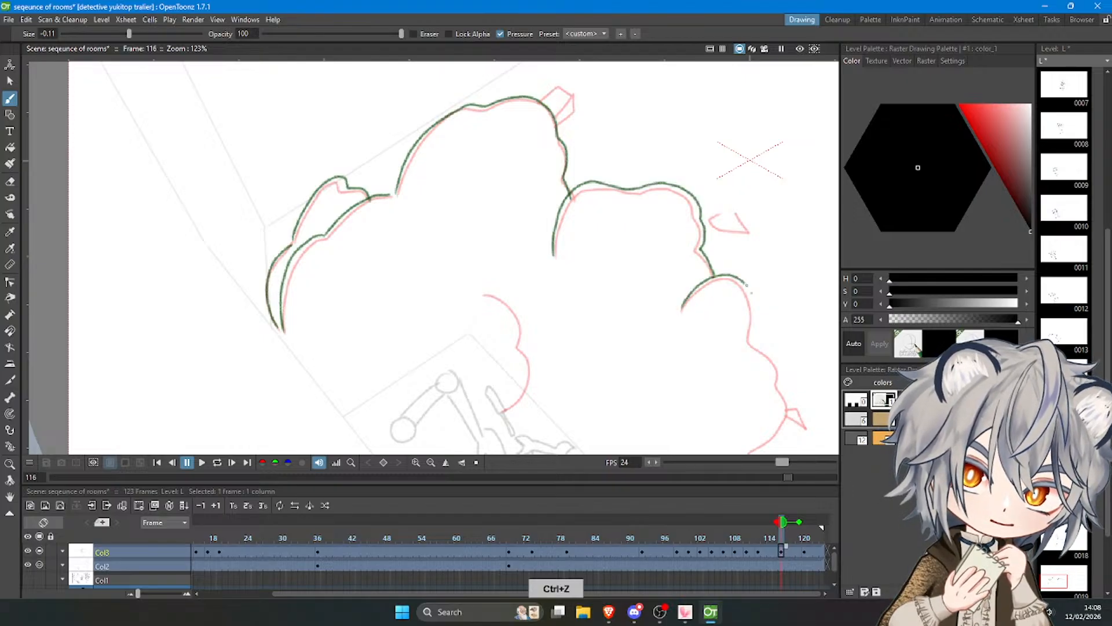
pyautogui.moveTo(747, 284); pyautogui.dragTo(753, 344)
# Complete the smoke on frame 116 with the inner curved edge, the lower right contour and the three debris shards.
pyautogui.scroll(-5, 449, 116)
pyautogui.scroll(4, 583, 226)
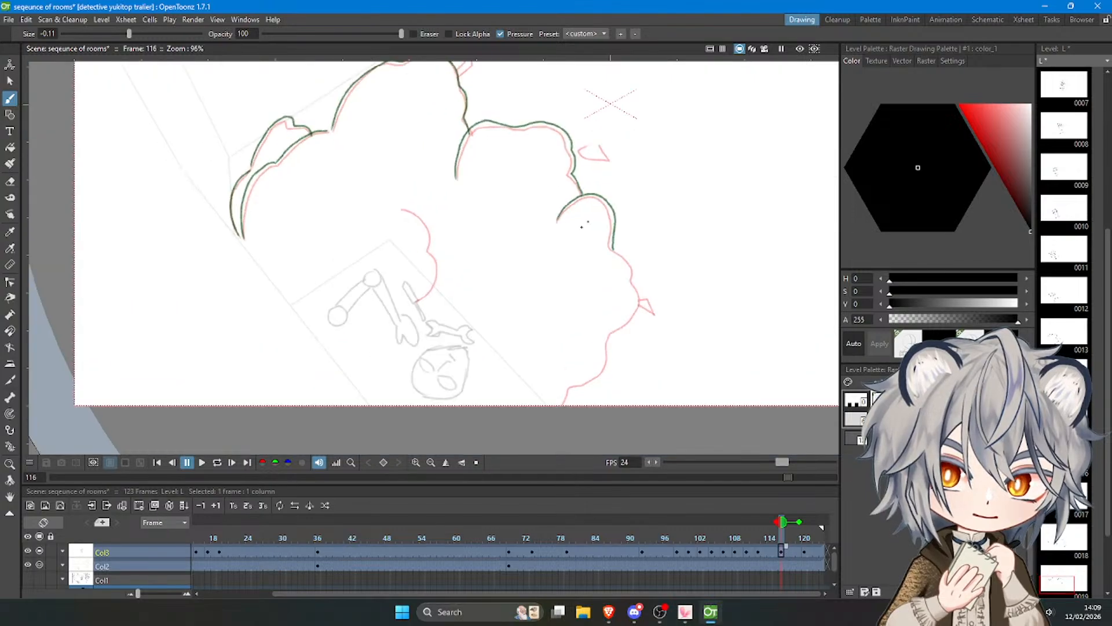
pyautogui.moveTo(381, 214)
pyautogui.mouseDown()
pyautogui.moveTo(398, 310)
pyautogui.moveTo(410, 224)
pyautogui.moveTo(399, 313)
pyautogui.mouseUp()
pyautogui.hotkey('ctrl', 'z')
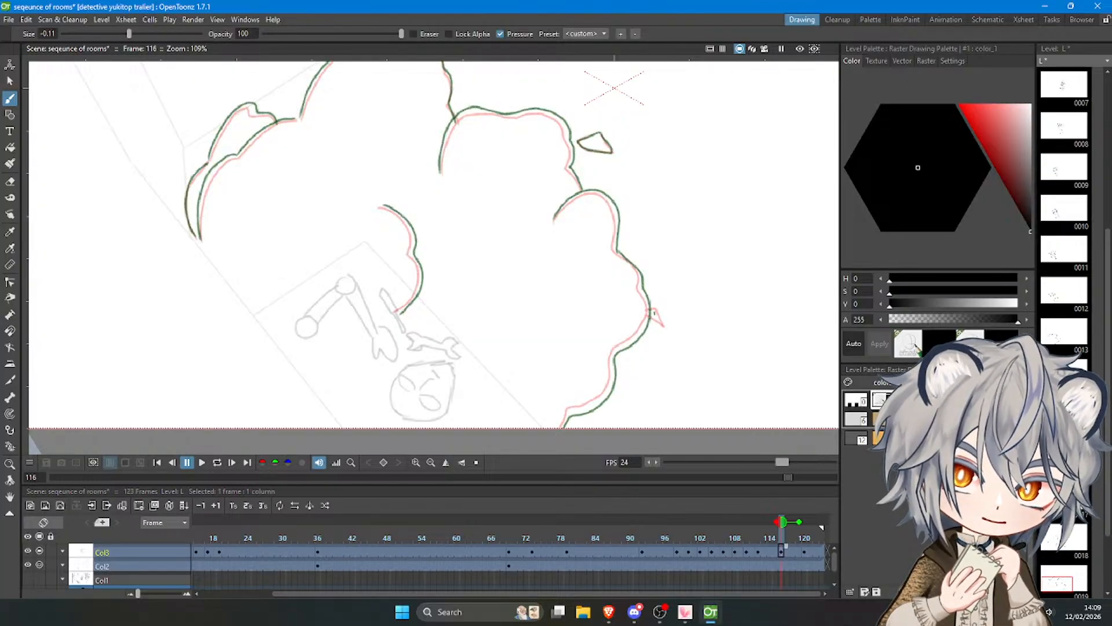
pyautogui.scroll(-3, 605, 309)
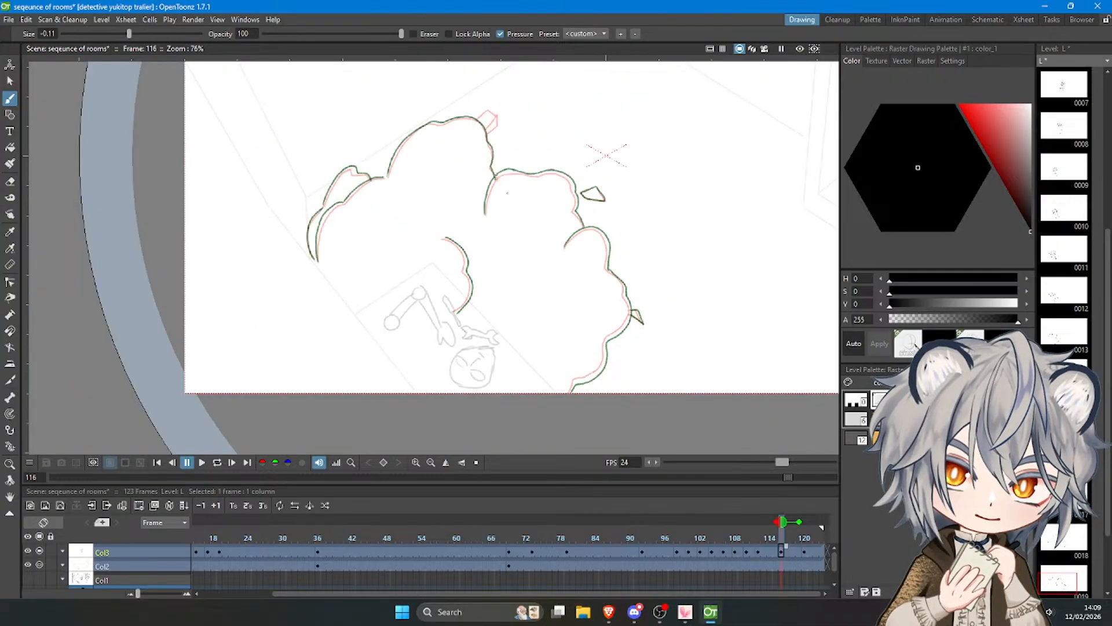
pyautogui.scroll(1, 492, 135)
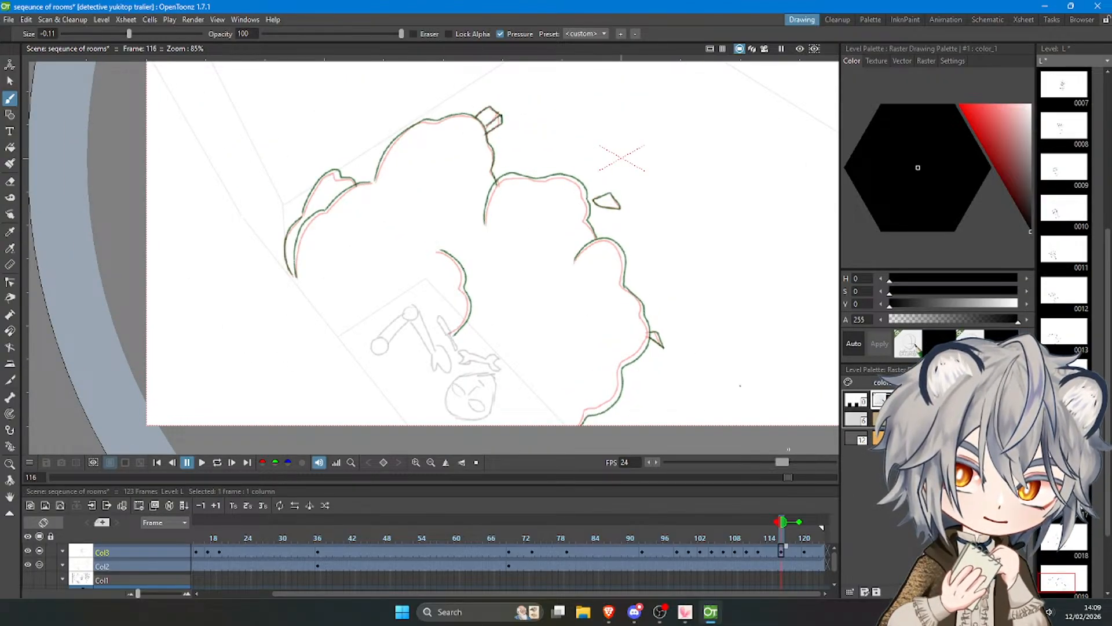
# Move to frame 120 and draw the left, upper, middle and right puffs' contours slightly outside the onion skin.
pyautogui.click(803, 552)
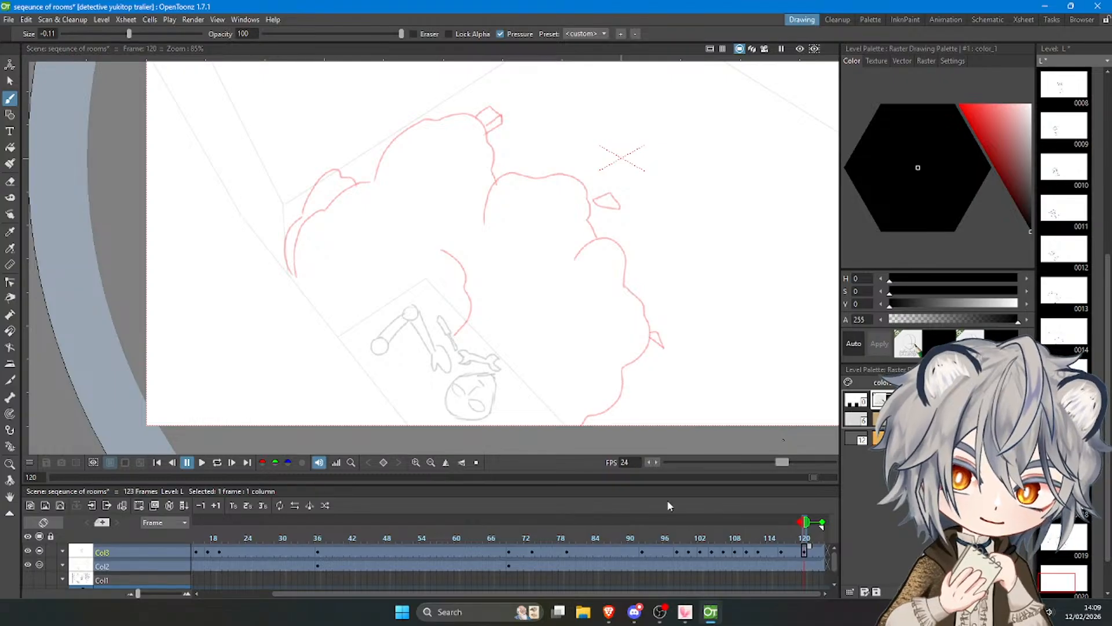
pyautogui.scroll(2, 344, 161)
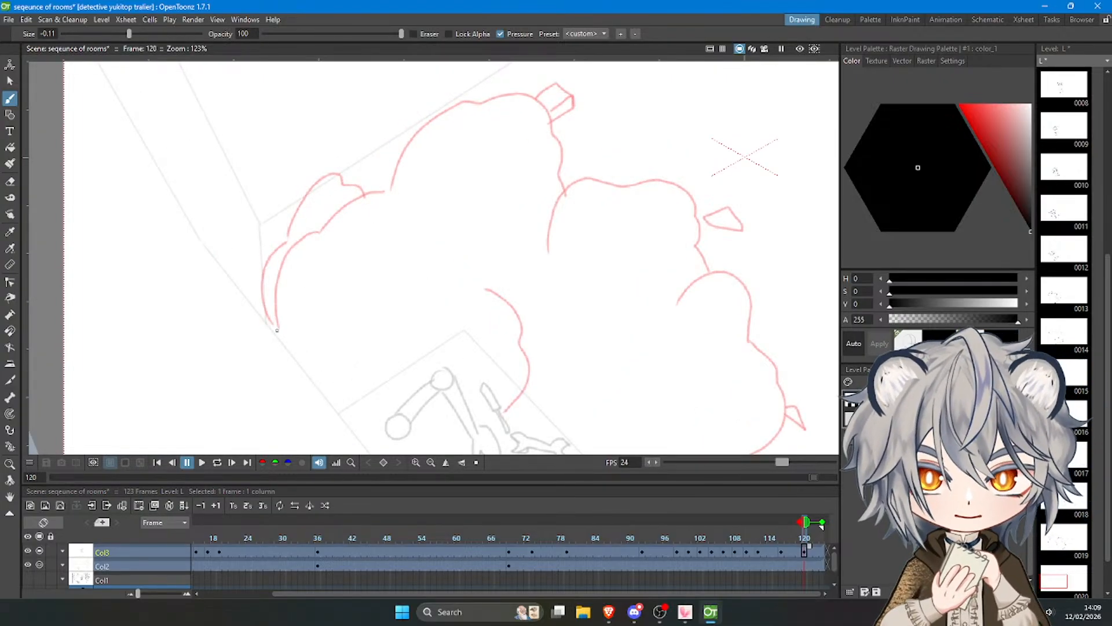
pyautogui.moveTo(277, 331)
pyautogui.mouseDown()
pyautogui.moveTo(276, 273)
pyautogui.moveTo(313, 234)
pyautogui.mouseUp()
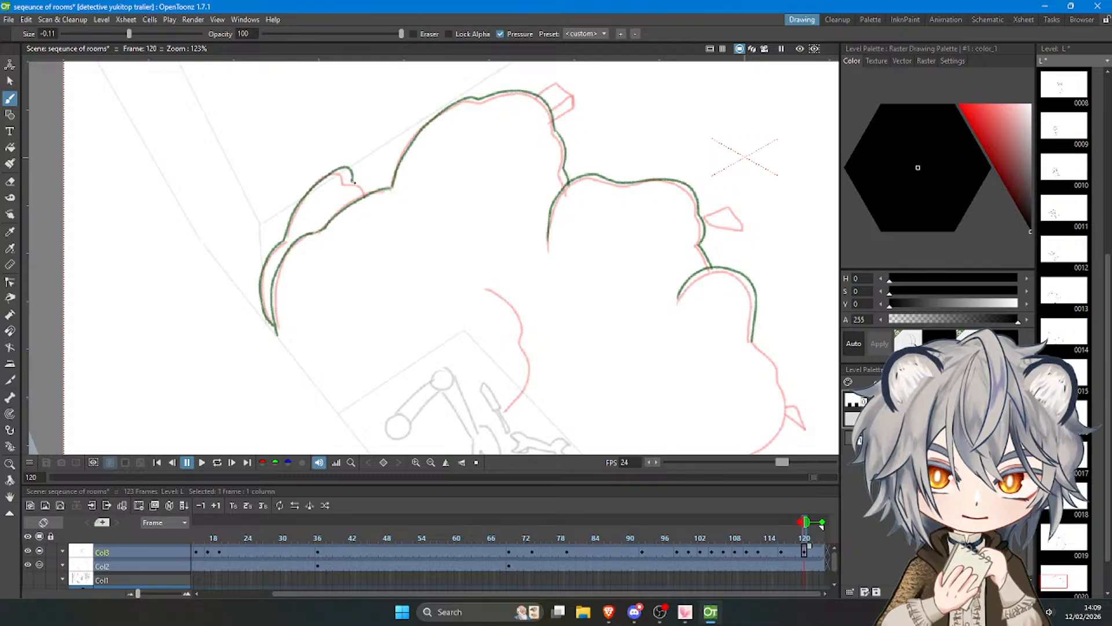
# Complete the smoke on frame 120 with the inner curve, the lower contour and the debris shards.
pyautogui.scroll(-2, 367, 198)
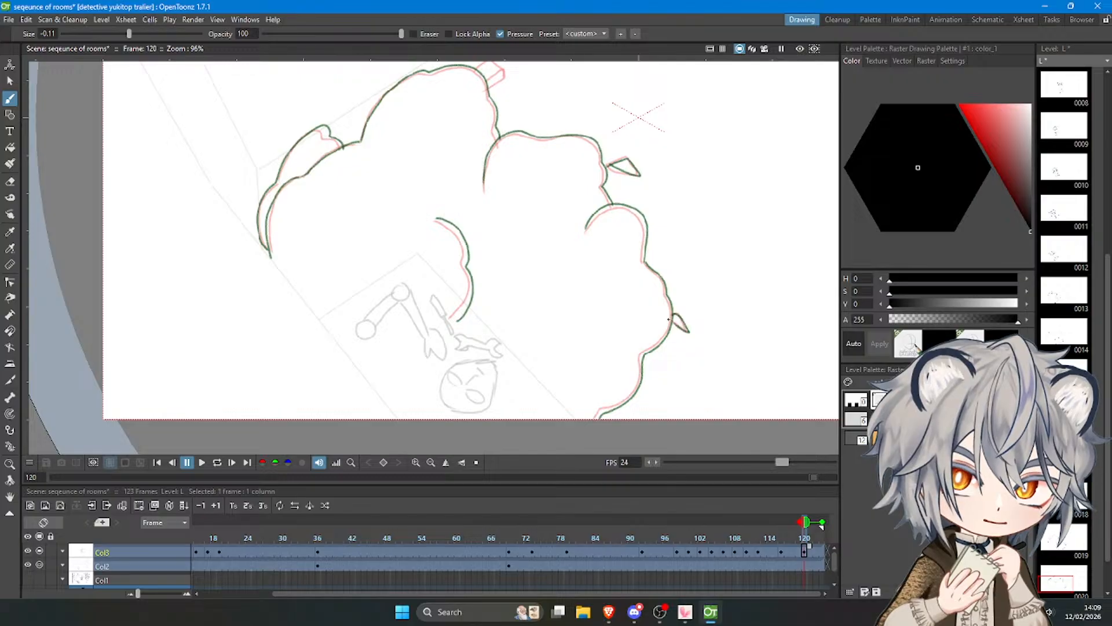
pyautogui.scroll(-1, 668, 319)
pyautogui.moveTo(512, 71); pyautogui.dragTo(571, 191)
pyautogui.scroll(6, 572, 192)
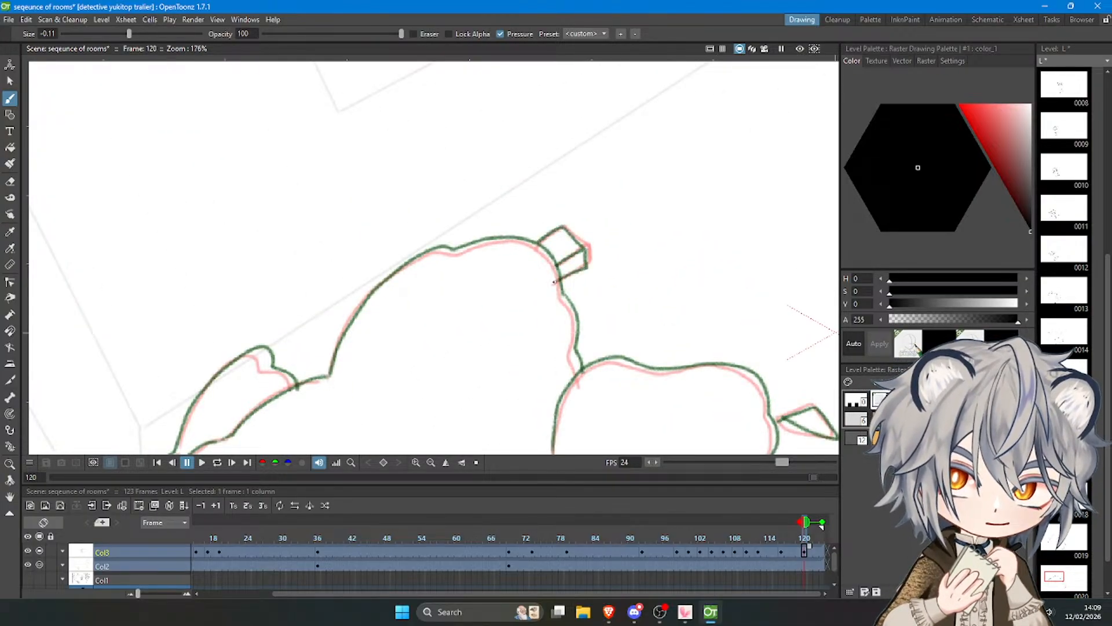
pyautogui.scroll(-12, 431, 208)
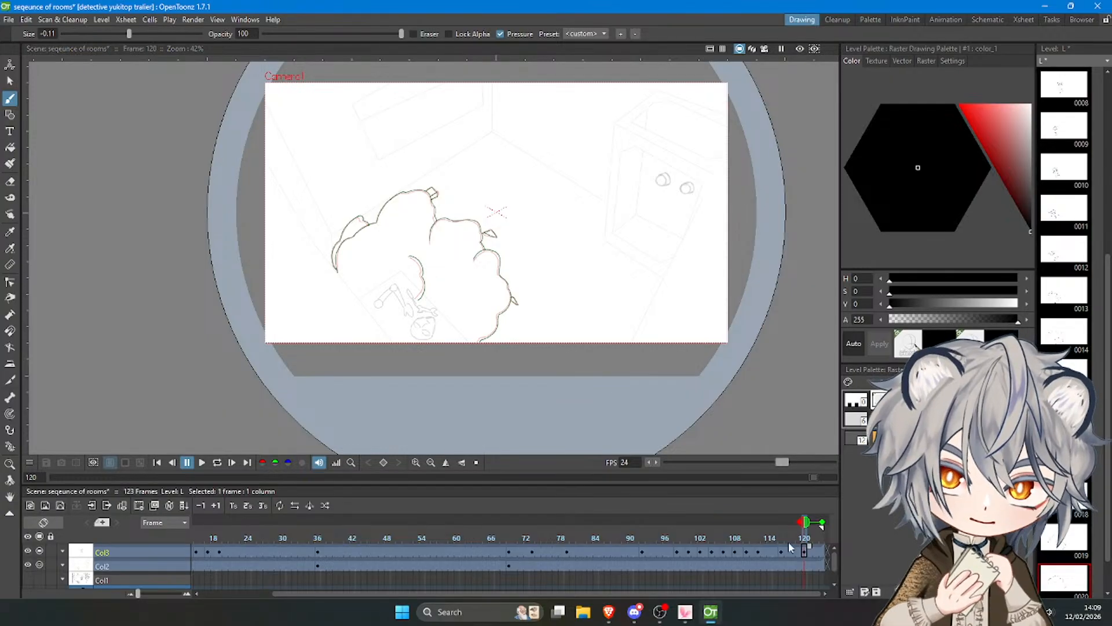
# Return from frame 120 to frame 1 and play the whole animation to review the finished smoke.
pyautogui.moveTo(805, 532); pyautogui.dragTo(187, 515)
pyautogui.click(201, 463)
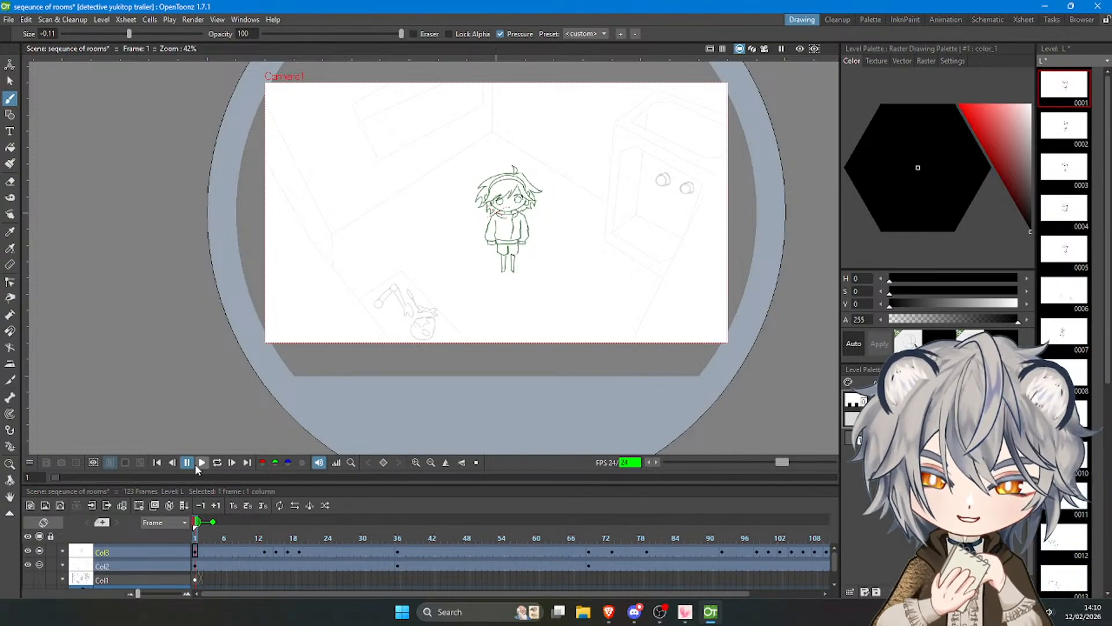
# Review the animation in looped playback, stop it and raise the Col2 column's opacity to display the room drawing strongly.
pyautogui.click(217, 461)
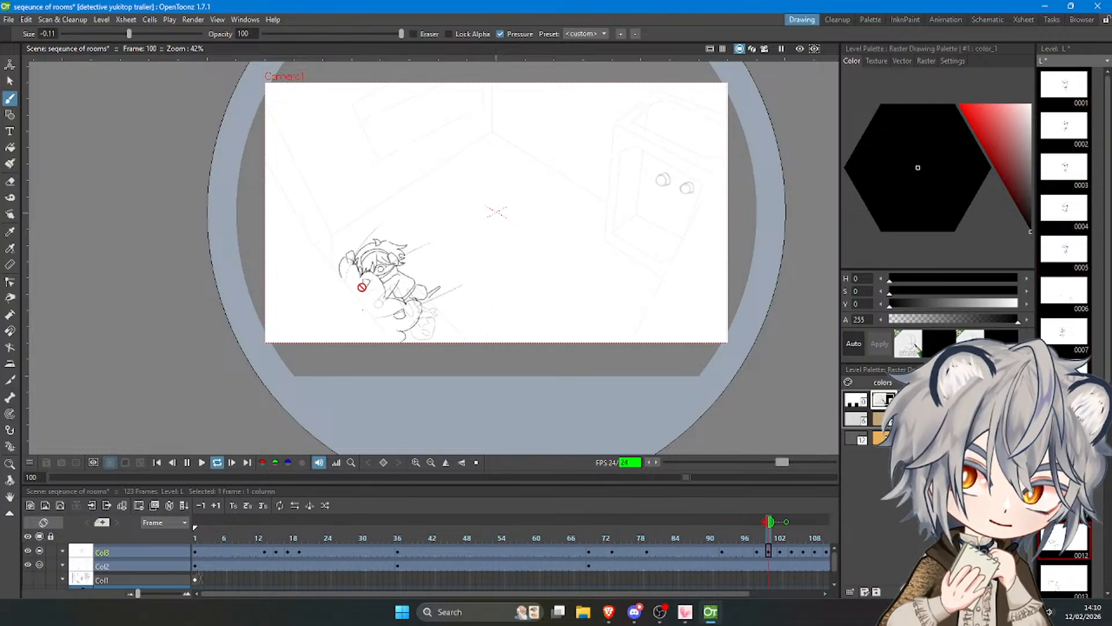
pyautogui.click(187, 462)
pyautogui.click(41, 575)
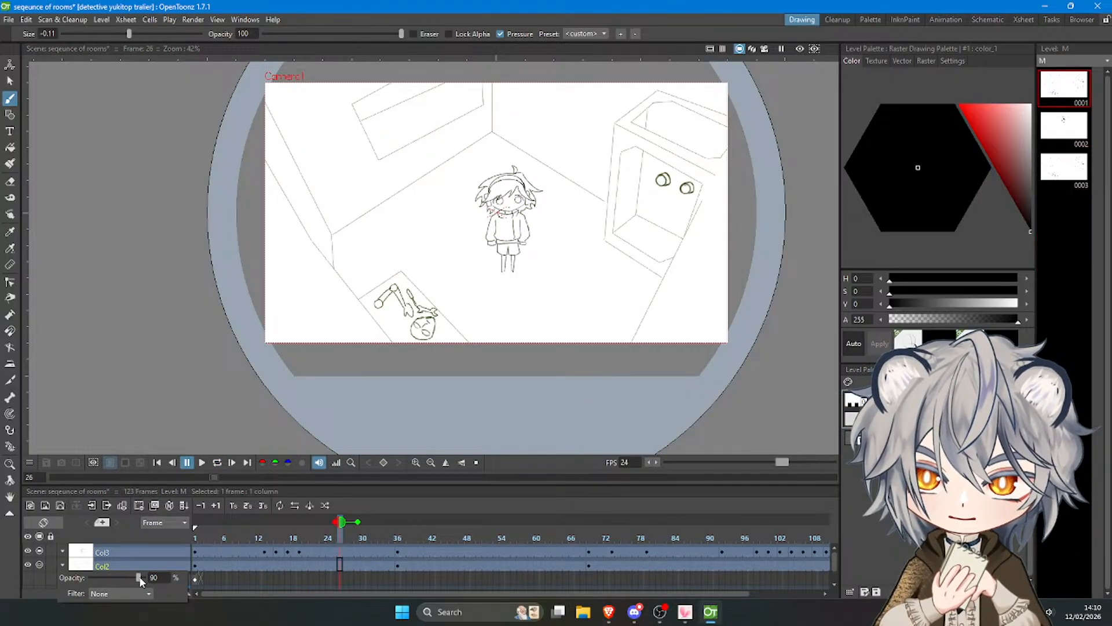
pyautogui.moveTo(117, 577); pyautogui.dragTo(144, 580)
# Erase the fallen figure and its surrounding outline from the Col2 room drawing at frame 1 with a size 33 eraser.
pyautogui.click(195, 564)
pyautogui.scroll(2, 348, 321)
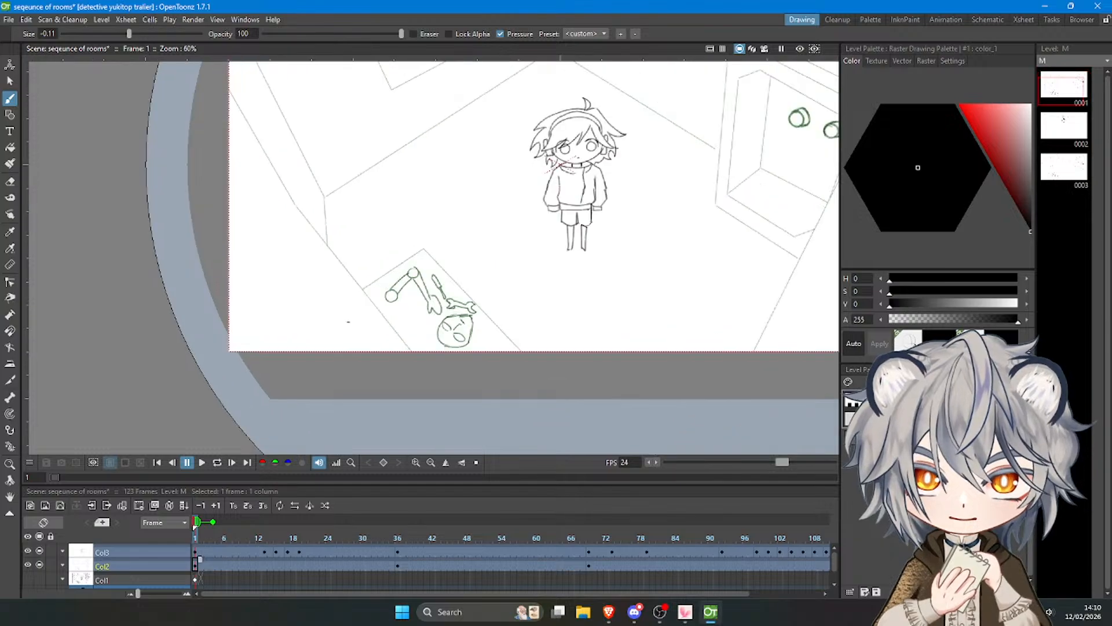
pyautogui.press('a')
pyautogui.moveTo(387, 290); pyautogui.dragTo(392, 301)
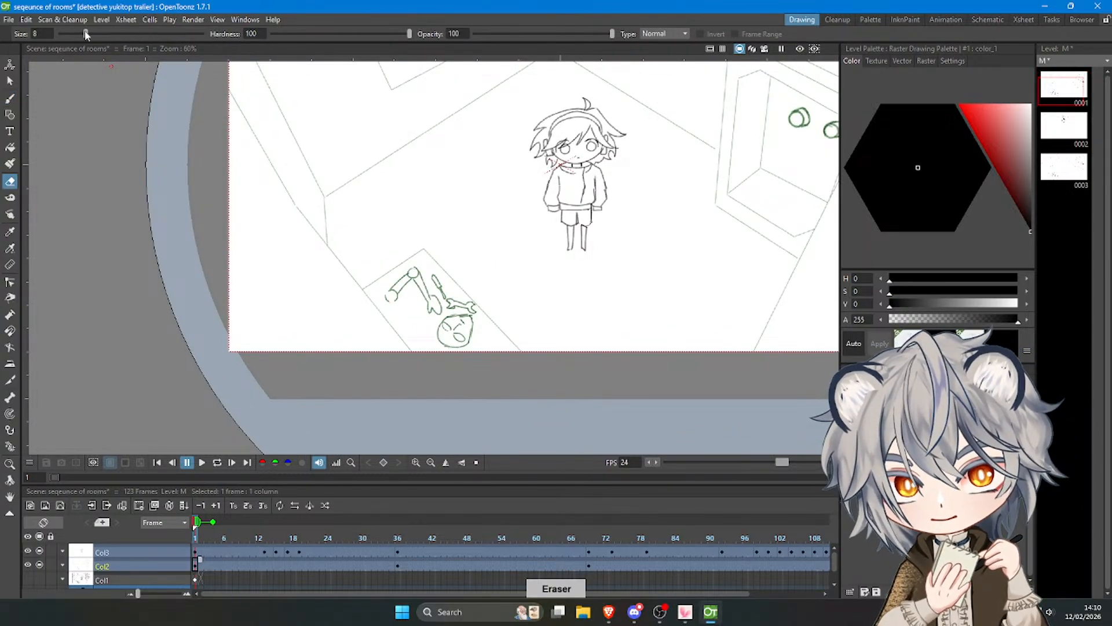
pyautogui.moveTo(363, 287)
pyautogui.mouseDown()
pyautogui.moveTo(388, 305)
pyautogui.moveTo(420, 272)
pyautogui.moveTo(428, 244)
pyautogui.mouseUp()
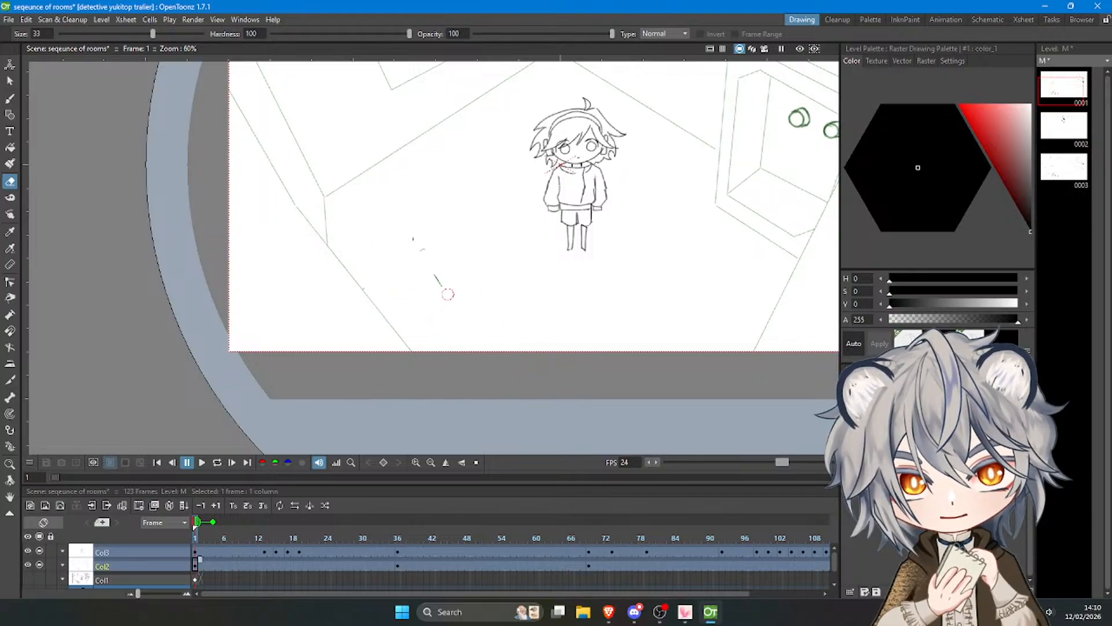
# Erase the same fallen figure and outline from the Col2 room drawing at frame 69.
pyautogui.moveTo(707, 593); pyautogui.dragTo(752, 591)
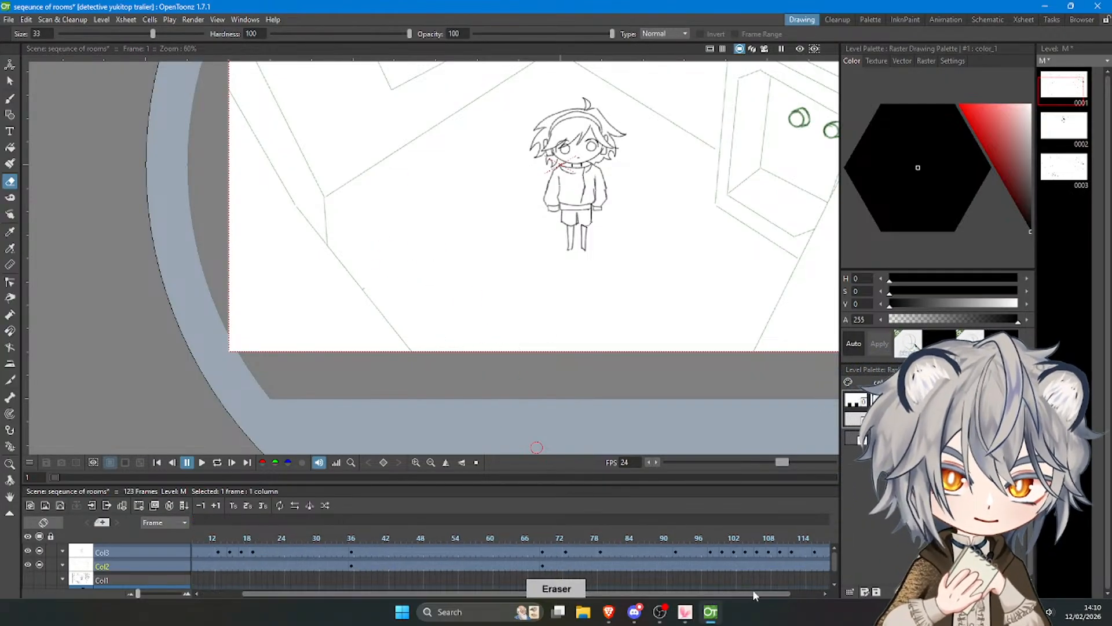
pyautogui.click(545, 565)
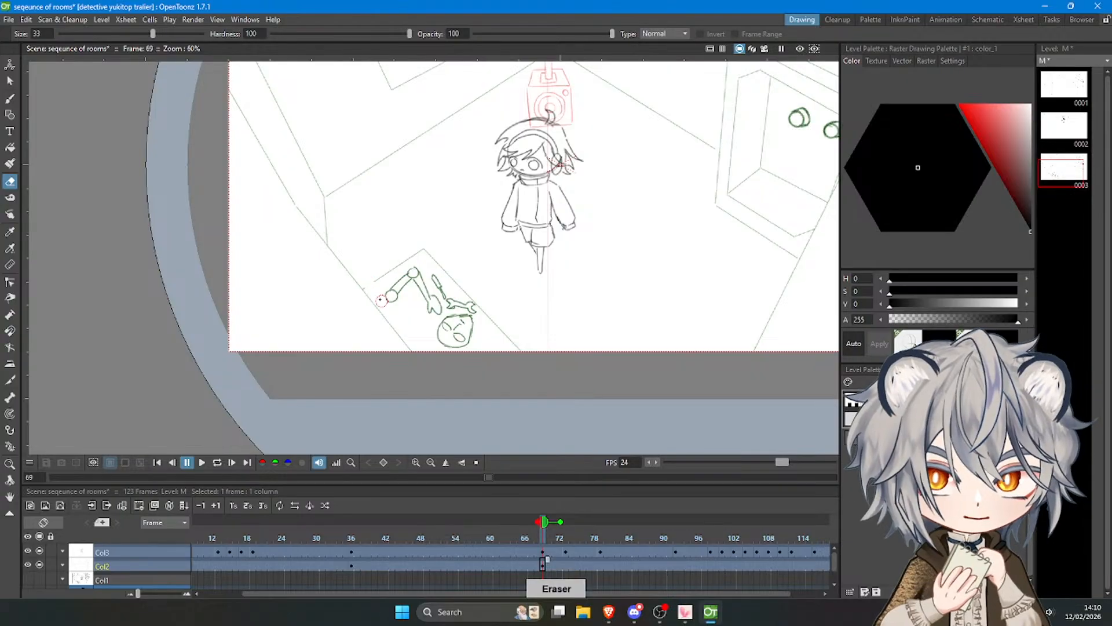
pyautogui.moveTo(466, 333); pyautogui.dragTo(419, 244)
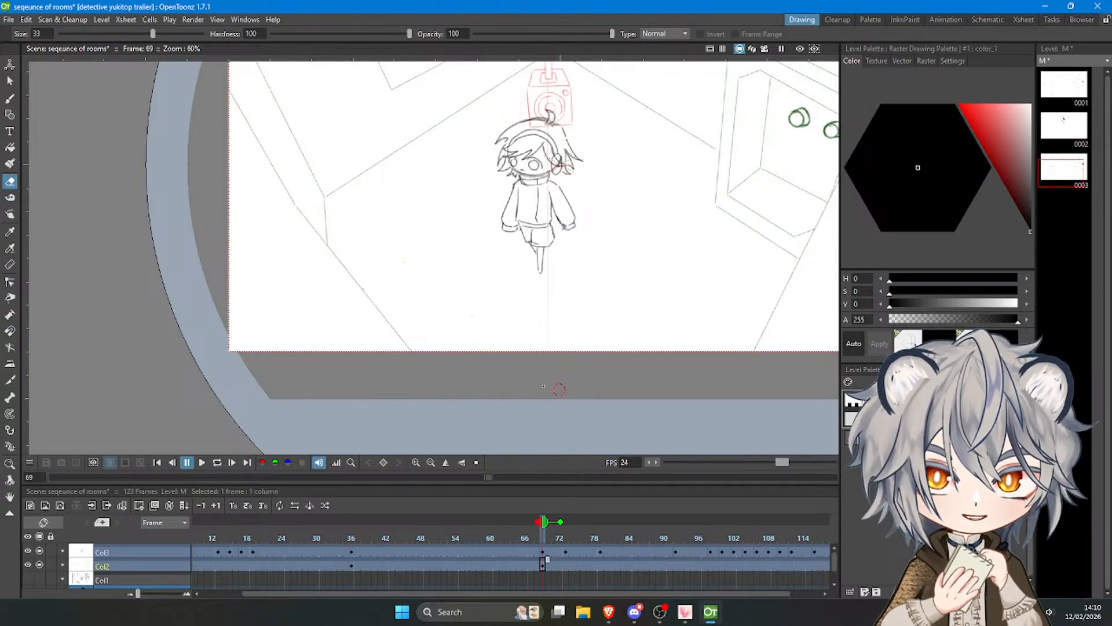
# Play the animation from frame 1 to review it with the cleaned room drawings, stopping it after the smoke.
pyautogui.scroll(-3, 541, 385)
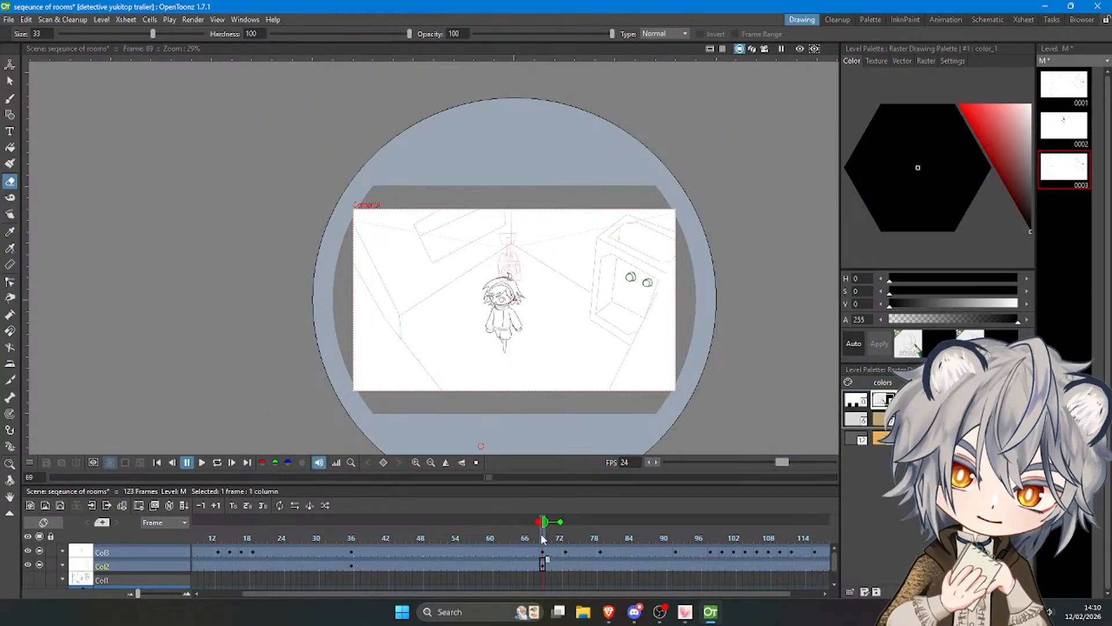
pyautogui.moveTo(542, 538); pyautogui.dragTo(234, 553)
pyautogui.click(201, 462)
pyautogui.scroll(1, 613, 283)
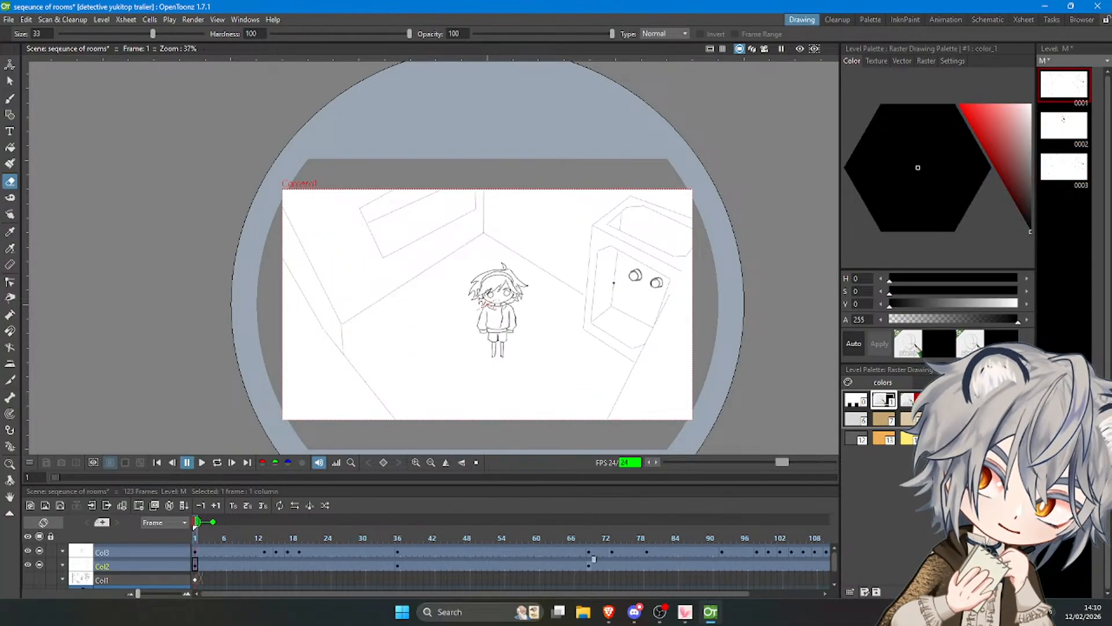
pyautogui.click(202, 462)
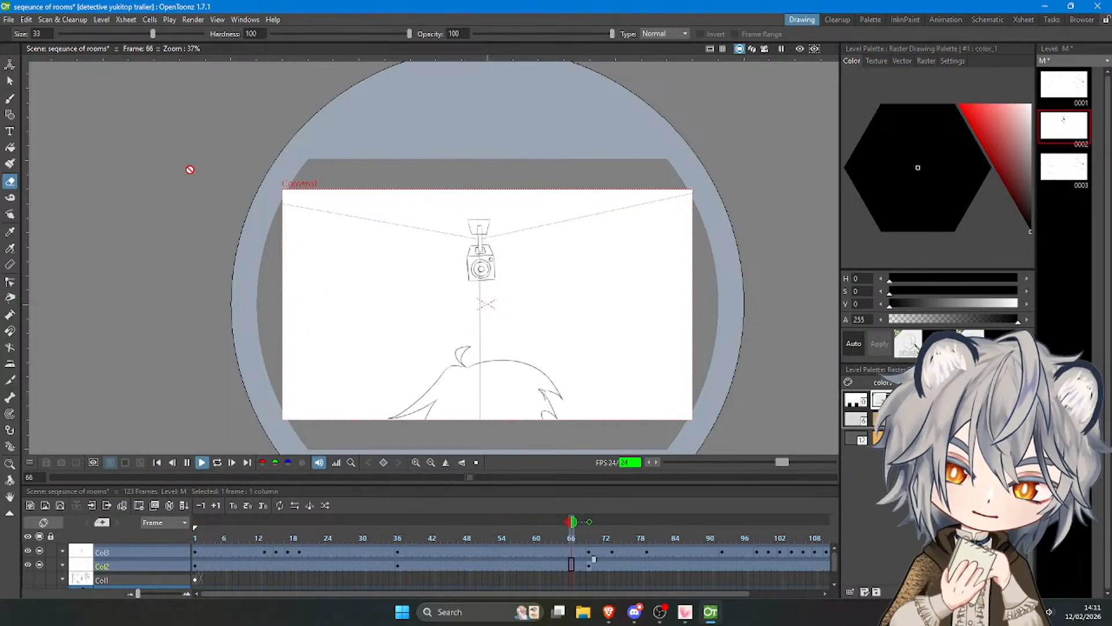
pyautogui.click(187, 463)
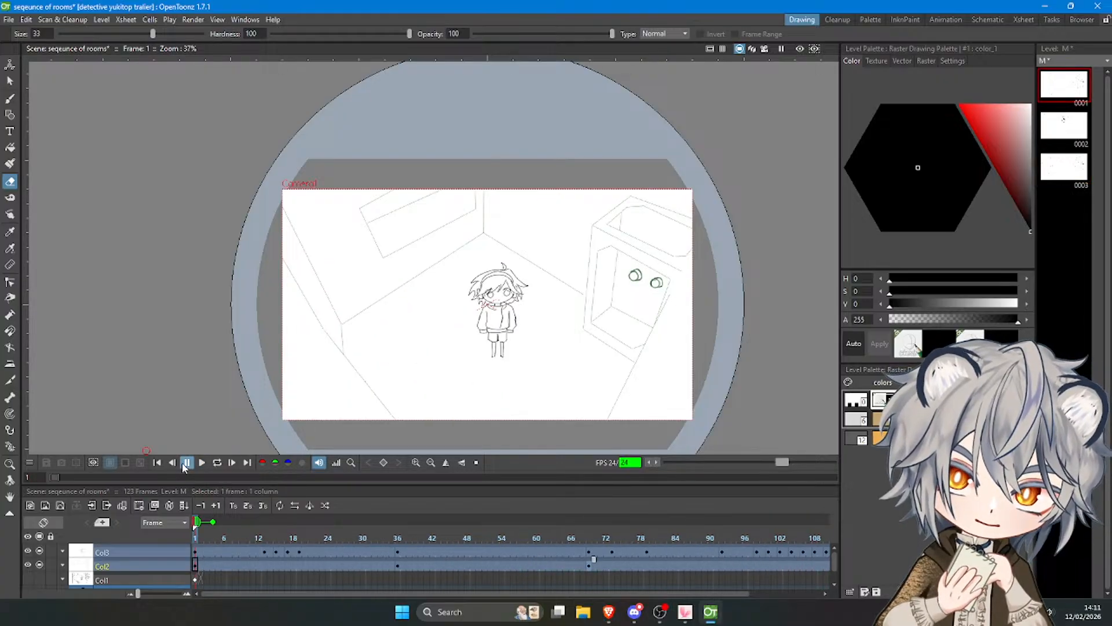
# Try to squash the lassoed area around the character to 94.81% vertically on Col2 at frame 73.
pyautogui.moveTo(747, 539); pyautogui.dragTo(612, 537)
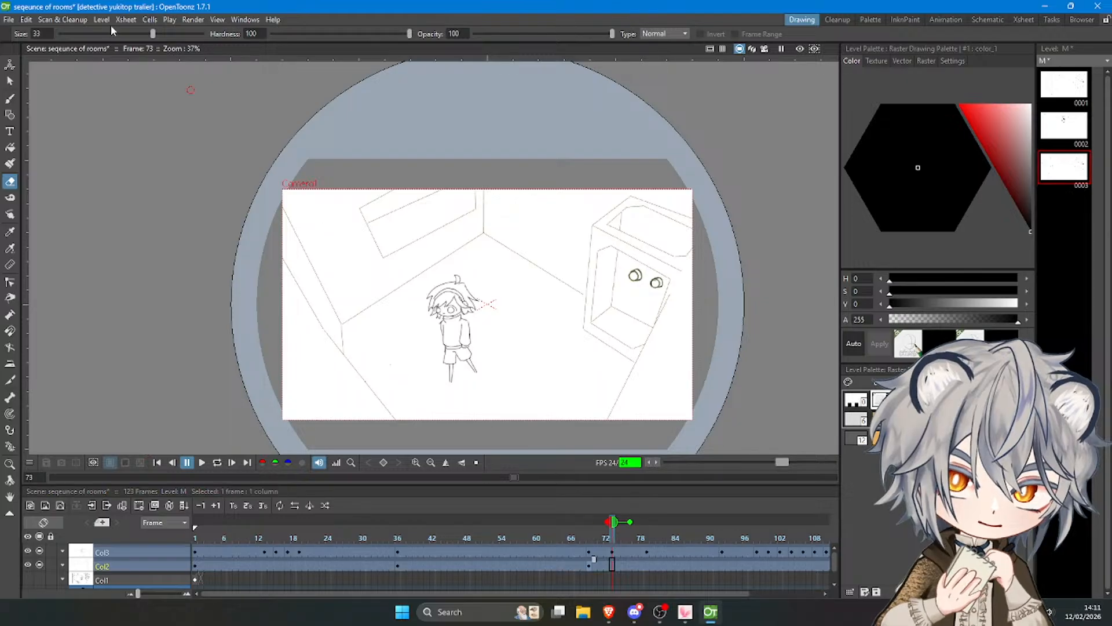
pyautogui.click(9, 81)
pyautogui.moveTo(423, 380)
pyautogui.mouseDown()
pyautogui.moveTo(502, 256)
pyautogui.moveTo(408, 359)
pyautogui.moveTo(432, 389)
pyautogui.mouseUp()
pyautogui.moveTo(475, 251)
pyautogui.mouseDown()
pyautogui.moveTo(475, 272)
pyautogui.moveTo(475, 259)
pyautogui.mouseUp()
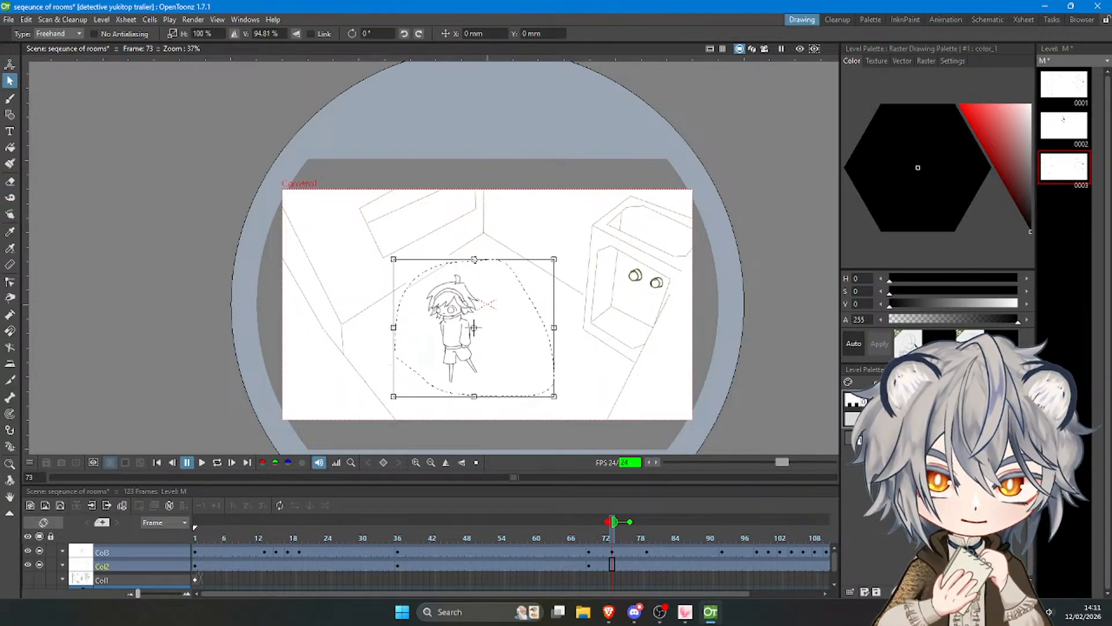
pyautogui.click(603, 390)
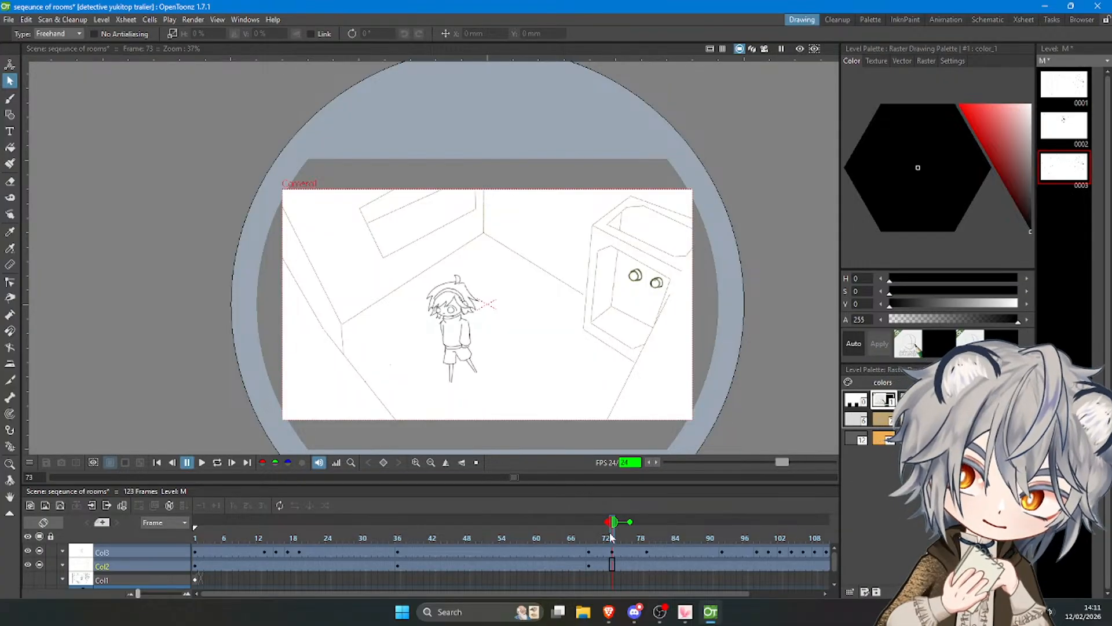
pyautogui.click(612, 552)
pyautogui.moveTo(419, 287)
pyautogui.mouseDown()
pyautogui.moveTo(407, 376)
pyautogui.moveTo(541, 346)
pyautogui.moveTo(419, 279)
pyautogui.moveTo(471, 265)
pyautogui.mouseUp()
pyautogui.click(606, 335)
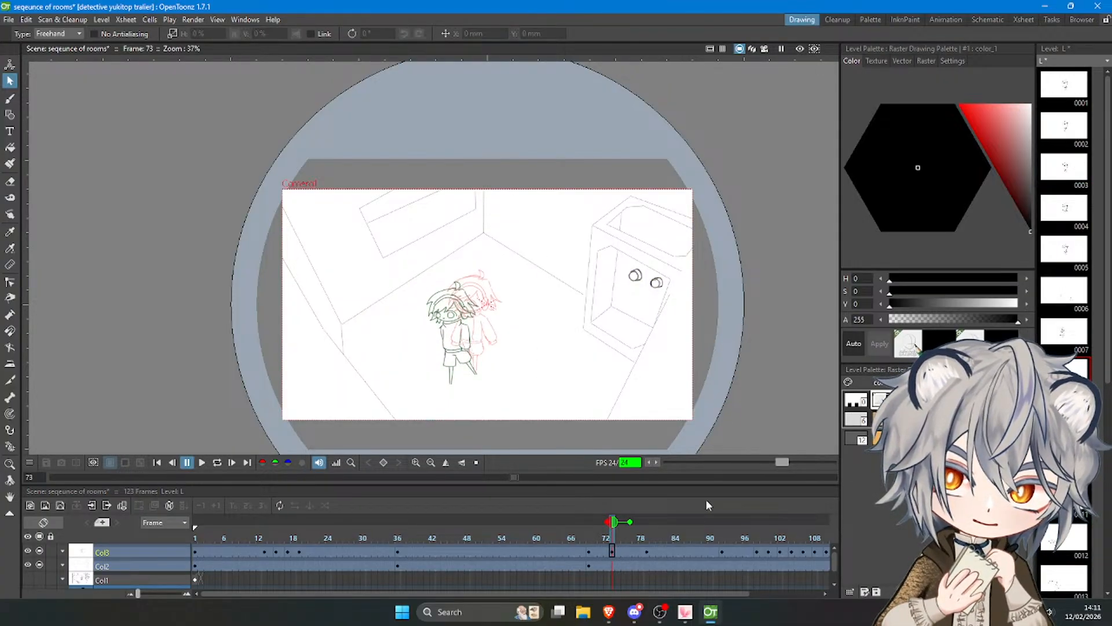
# Play the animation from frame 69 to review the fall and smoke, and save the scene with its levels.
pyautogui.moveTo(617, 542)
pyautogui.mouseDown()
pyautogui.moveTo(644, 534)
pyautogui.moveTo(590, 537)
pyautogui.mouseUp()
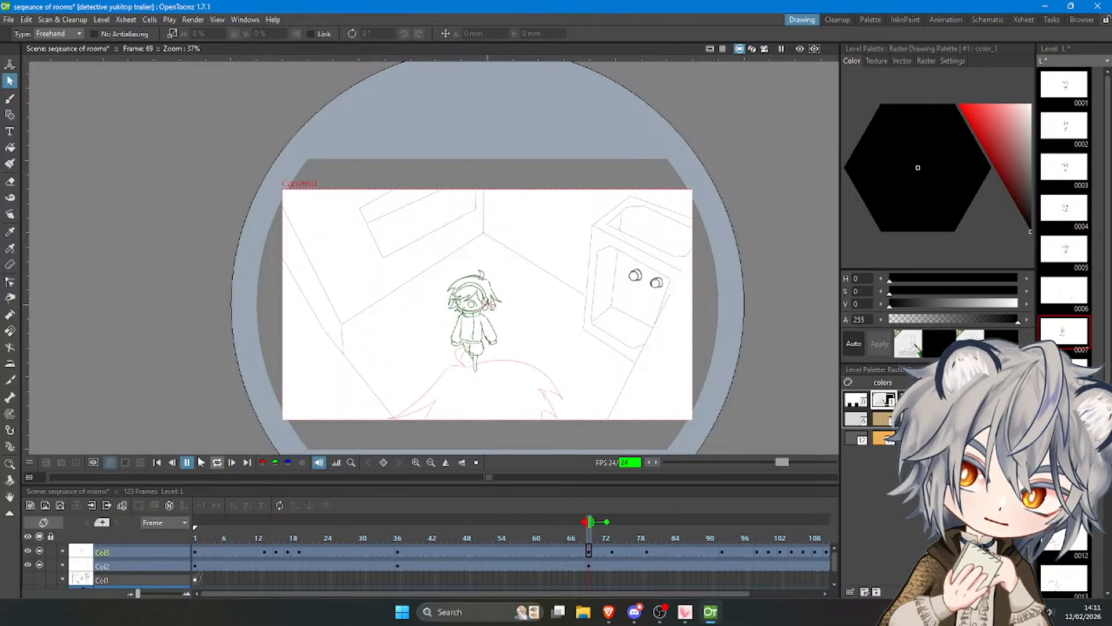
pyautogui.click(200, 463)
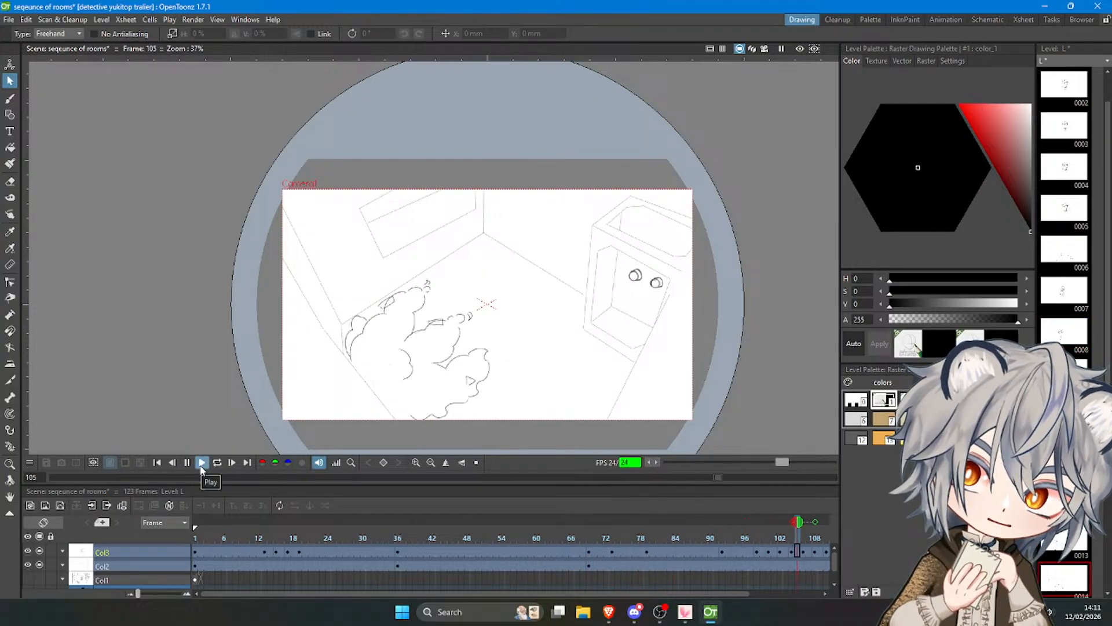
pyautogui.click(5, 20)
pyautogui.click(40, 59)
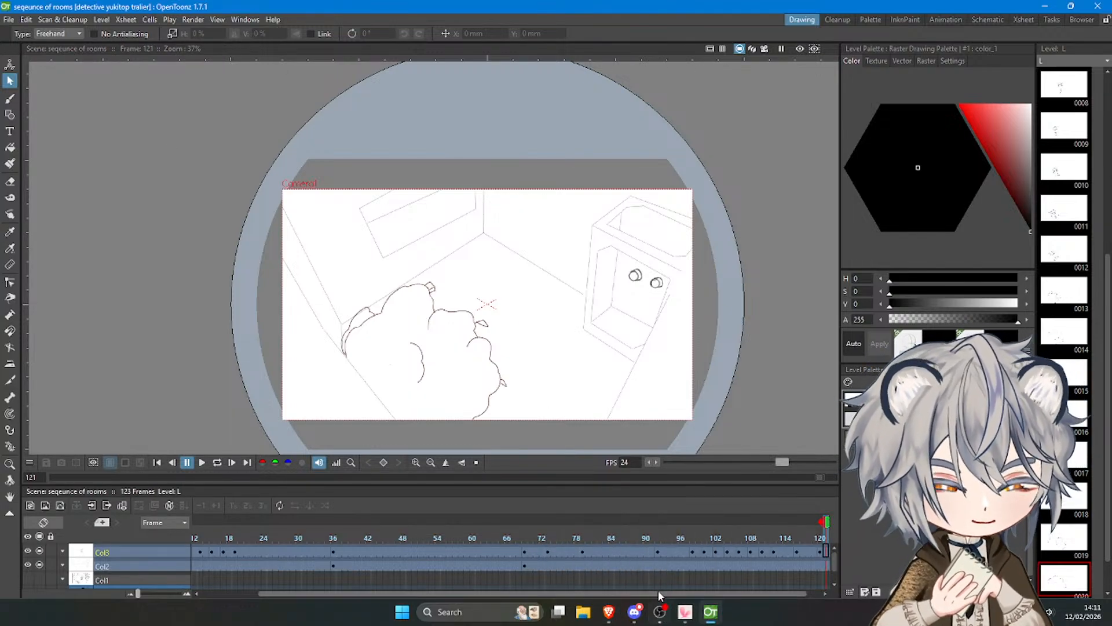
# Switch to OBS and make the talking scene active.
pyautogui.click(660, 611)
pyautogui.click(266, 444)
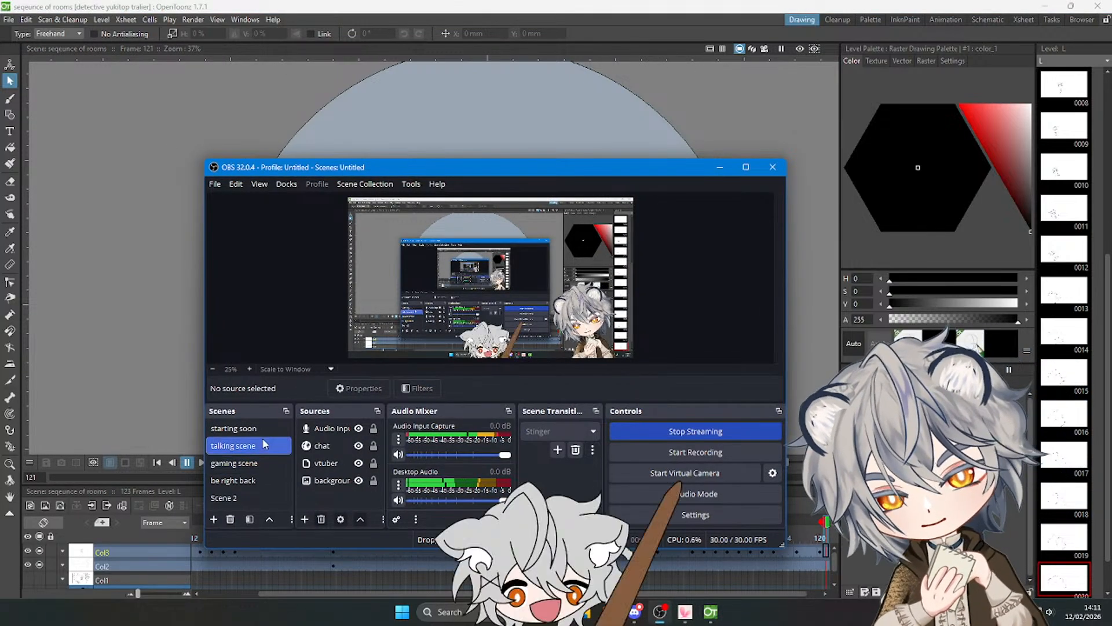